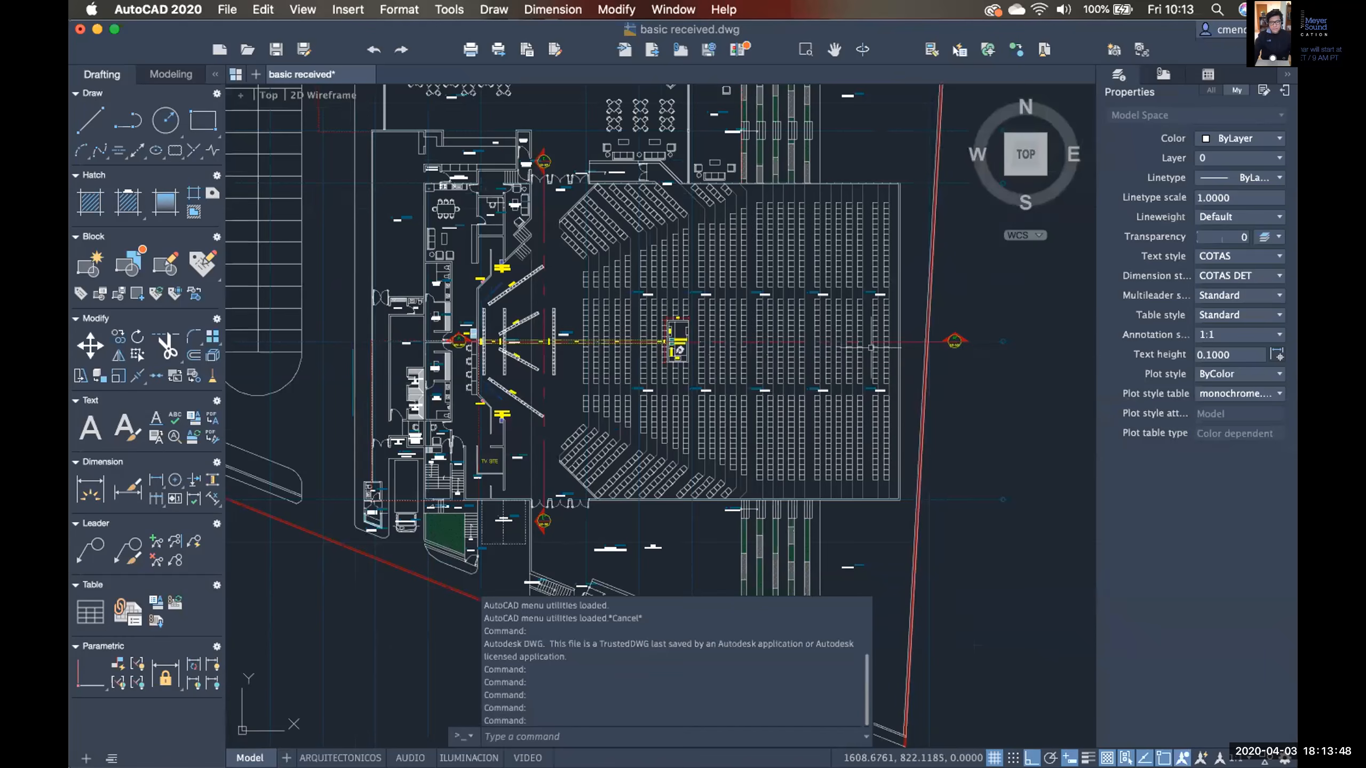
# Examine the auditorium floor plan, including the stage trusses, the control booth and the surrounding seating rows.
pyautogui.moveTo(639, 306)
pyautogui.mouseDown(button='middle')
pyautogui.moveTo(651, 400)
pyautogui.moveTo(658, 357)
pyautogui.mouseUp(button='middle')
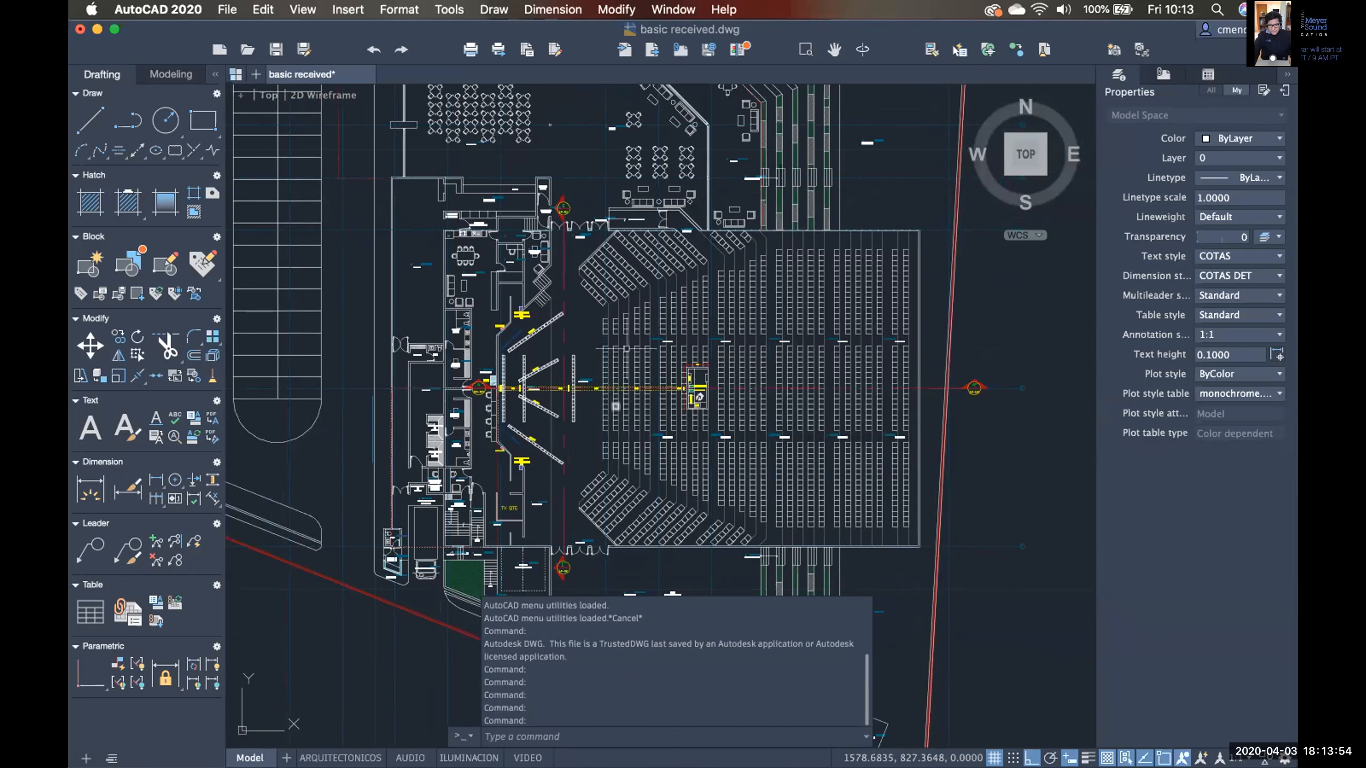
pyautogui.scroll(2, 586, 291)
pyautogui.scroll(2, 587, 291)
pyautogui.moveTo(619, 299); pyautogui.dragTo(589, 248, button='middle')
pyautogui.moveTo(620, 332); pyautogui.dragTo(587, 305, button='middle')
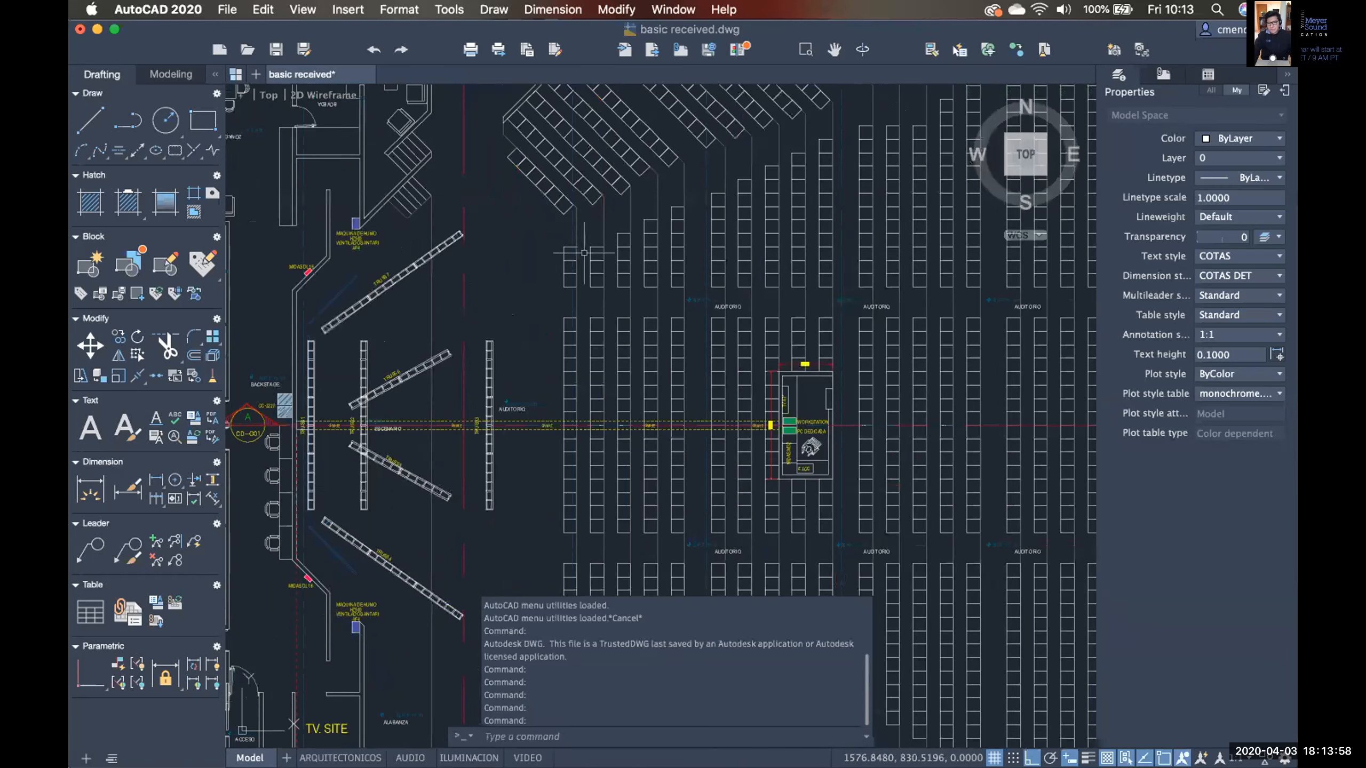
pyautogui.moveTo(677, 404)
pyautogui.mouseDown(button='middle')
pyautogui.moveTo(647, 376)
pyautogui.moveTo(857, 361)
pyautogui.mouseUp(button='middle')
pyautogui.moveTo(656, 373); pyautogui.dragTo(694, 380, button='middle')
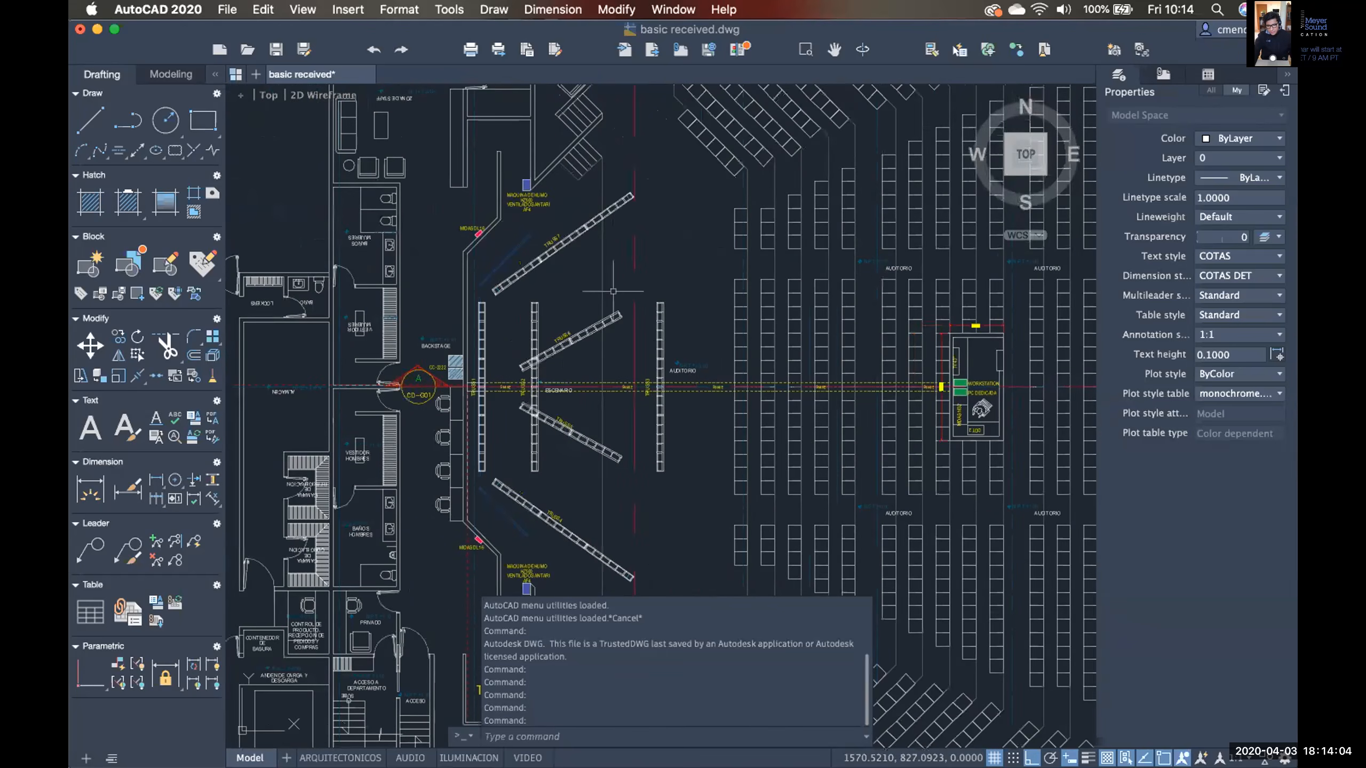
pyautogui.scroll(-5, 613, 291)
pyautogui.moveTo(734, 260)
pyautogui.mouseDown(button='middle')
pyautogui.moveTo(733, 330)
pyautogui.moveTo(687, 307)
pyautogui.mouseUp(button='middle')
pyautogui.scroll(-4, 687, 306)
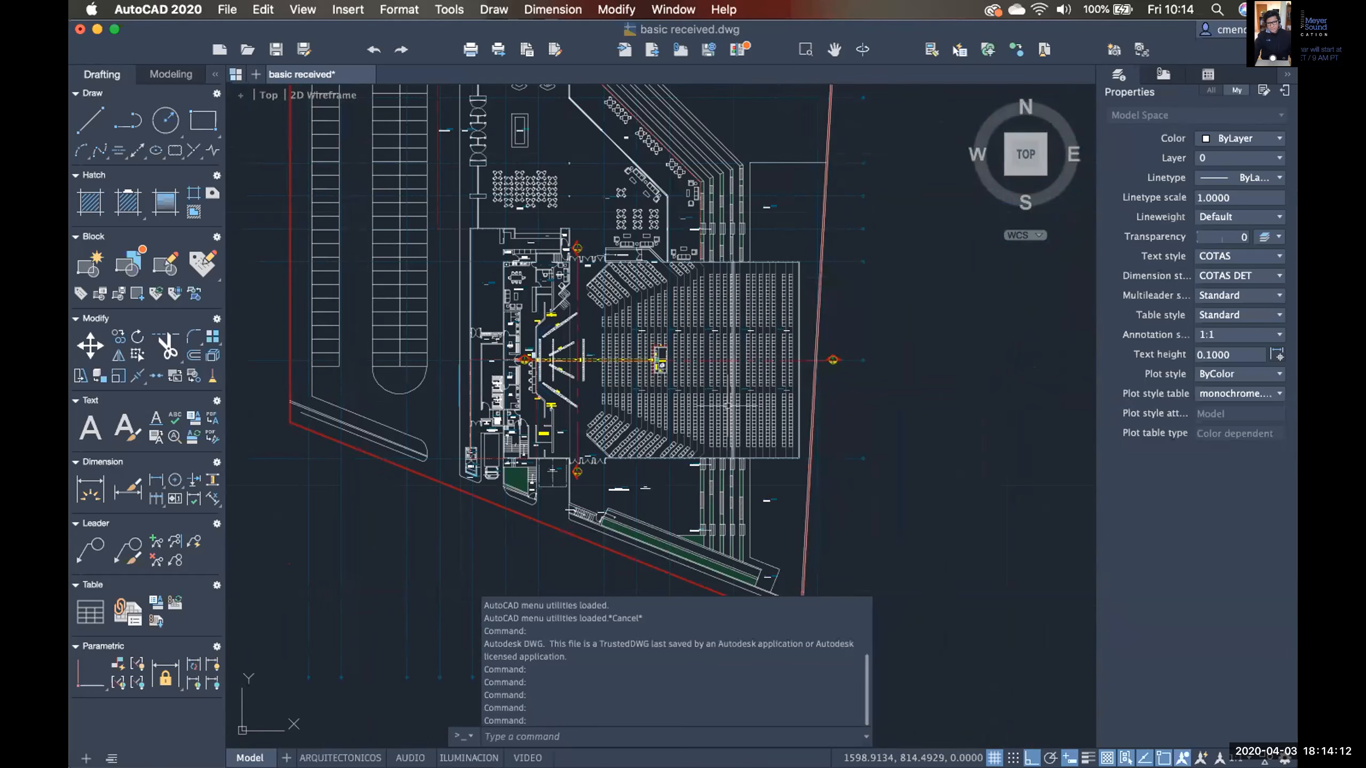
# Examine section A-A' of the auditorium below the plan, including the stage, trusses, acoustic panels and sloped seating.
pyautogui.moveTo(725, 414); pyautogui.dragTo(724, 350, button='middle')
pyautogui.moveTo(721, 509); pyautogui.dragTo(718, 349, button='middle')
pyautogui.moveTo(718, 485)
pyautogui.mouseDown(button='middle')
pyautogui.moveTo(713, 350)
pyautogui.moveTo(747, 311)
pyautogui.mouseUp(button='middle')
pyautogui.scroll(3, 741, 403)
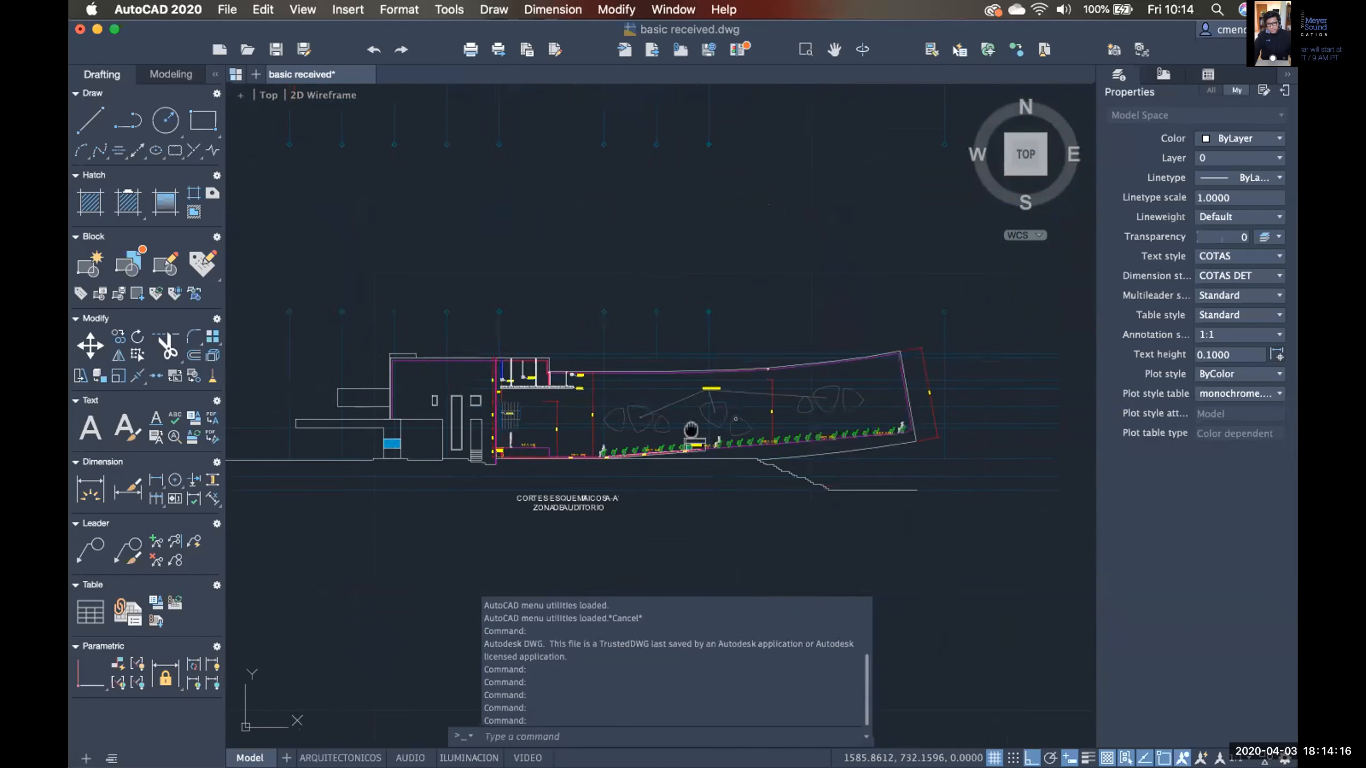
pyautogui.moveTo(740, 404)
pyautogui.mouseDown(button='middle')
pyautogui.moveTo(820, 445)
pyautogui.moveTo(736, 414)
pyautogui.mouseUp(button='middle')
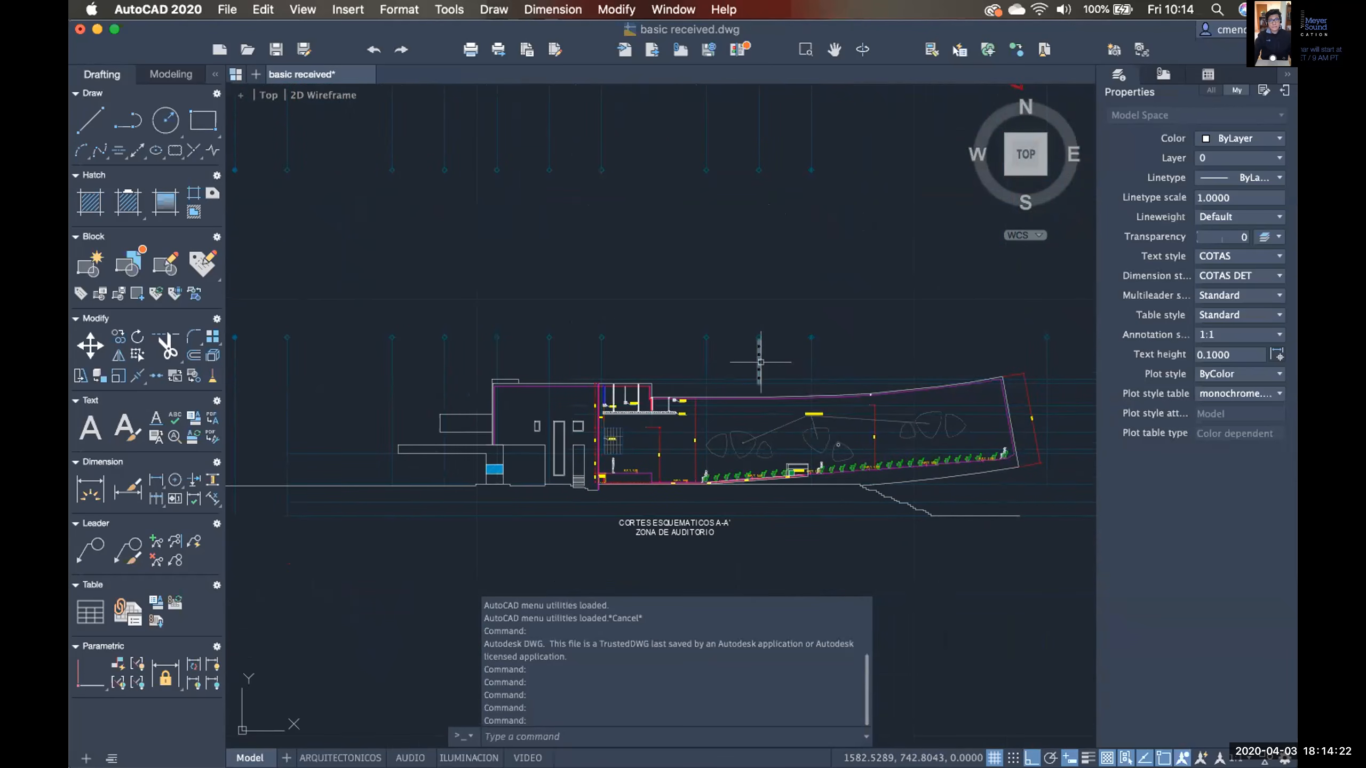
pyautogui.moveTo(757, 404)
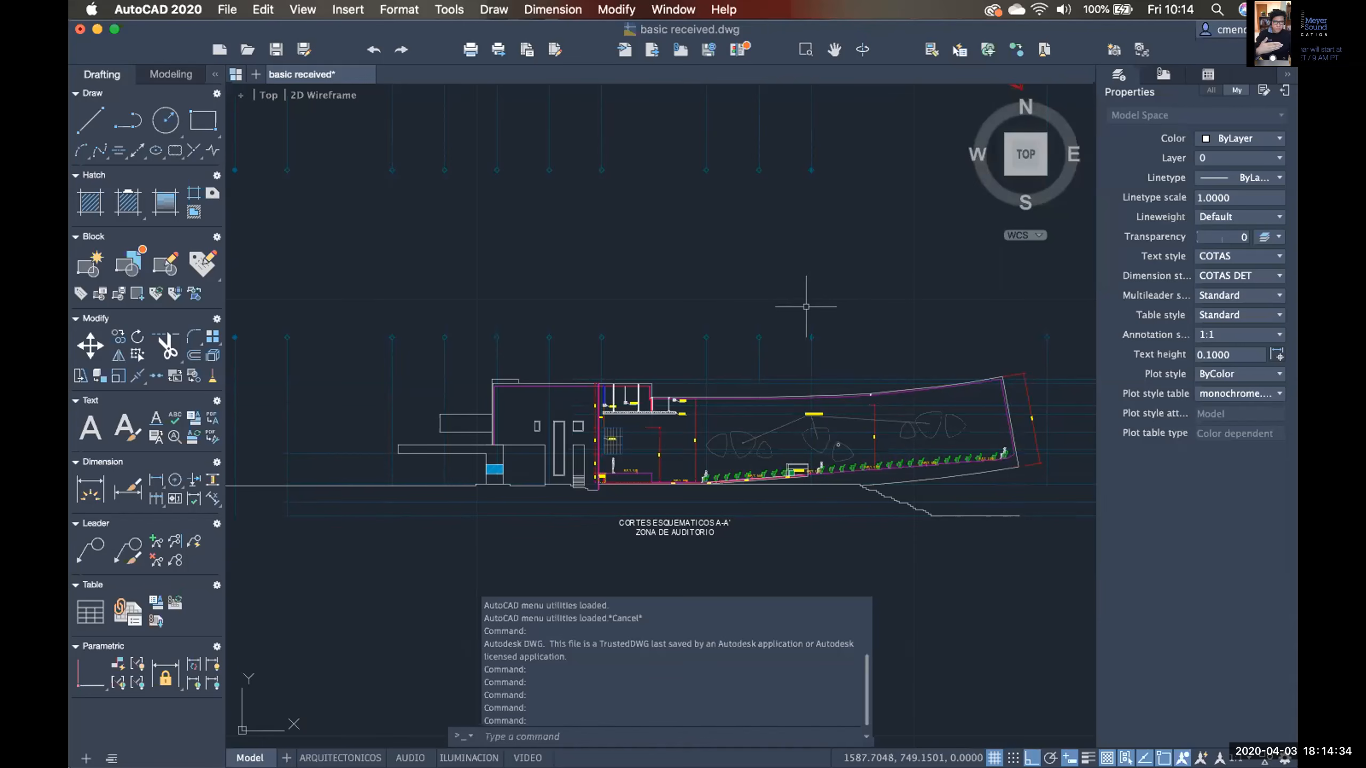
pyautogui.moveTo(741, 418); pyautogui.dragTo(742, 384, button='middle')
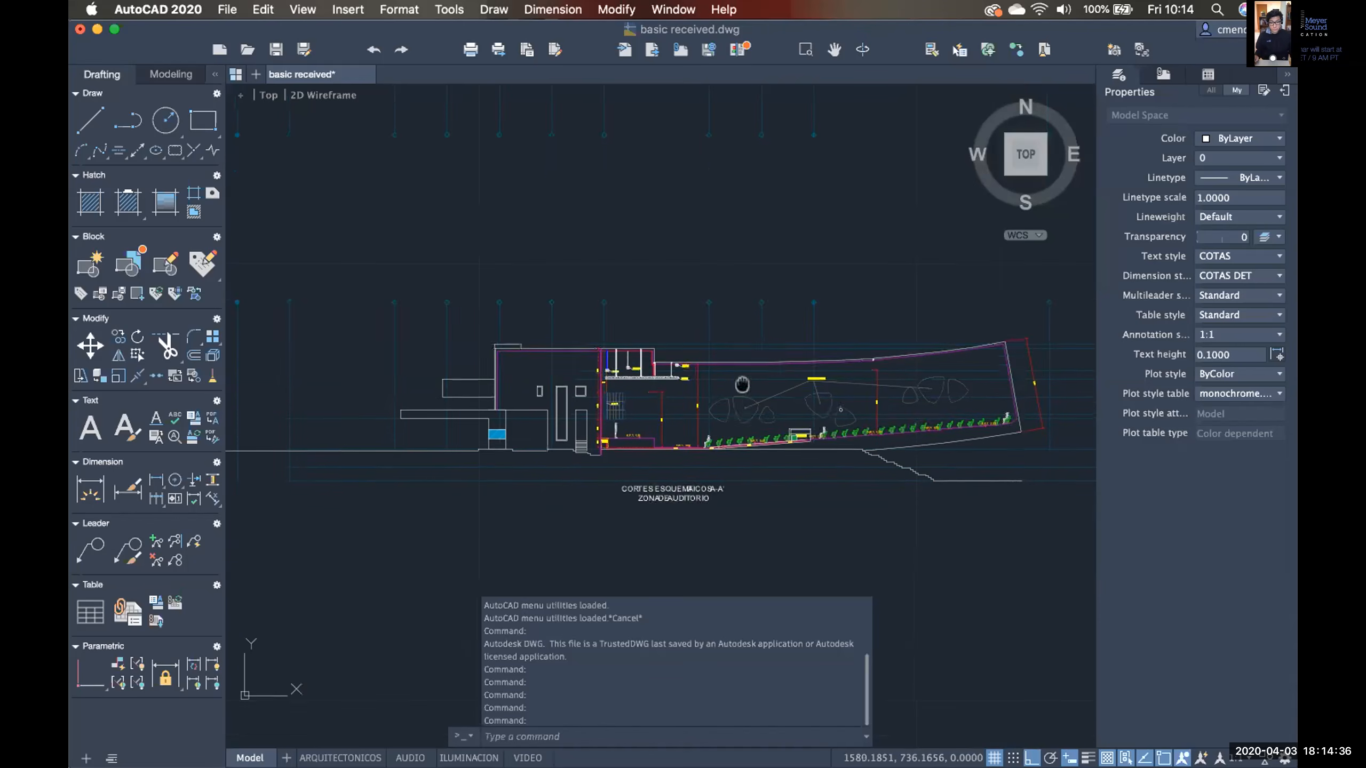
pyautogui.scroll(3, 733, 420)
pyautogui.scroll(4, 733, 423)
pyautogui.moveTo(729, 404); pyautogui.dragTo(649, 381, button='middle')
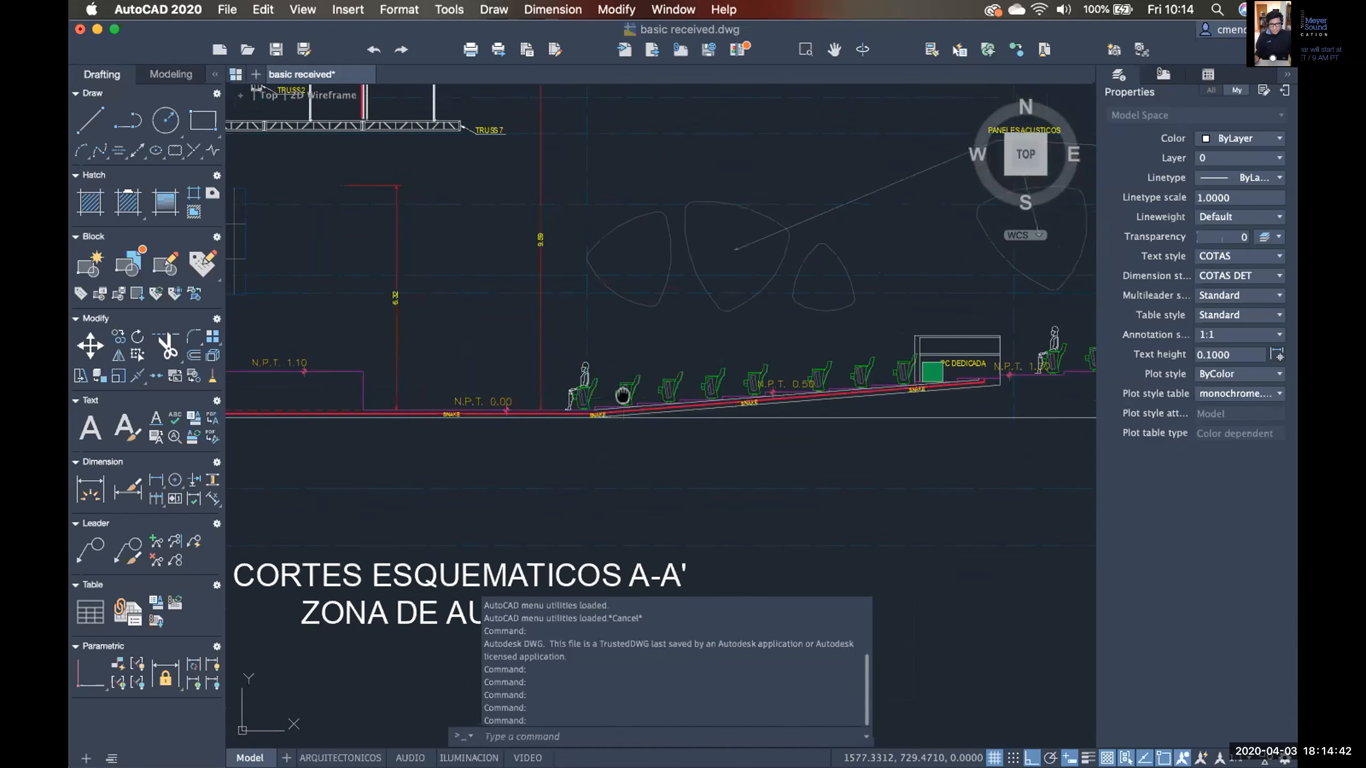
pyautogui.scroll(-3, 622, 395)
pyautogui.moveTo(705, 363)
pyautogui.mouseDown(button='middle')
pyautogui.moveTo(554, 363)
pyautogui.moveTo(619, 364)
pyautogui.mouseUp(button='middle')
pyautogui.moveTo(521, 361); pyautogui.dragTo(801, 380, button='middle')
pyautogui.moveTo(529, 311); pyautogui.dragTo(589, 280, button='middle')
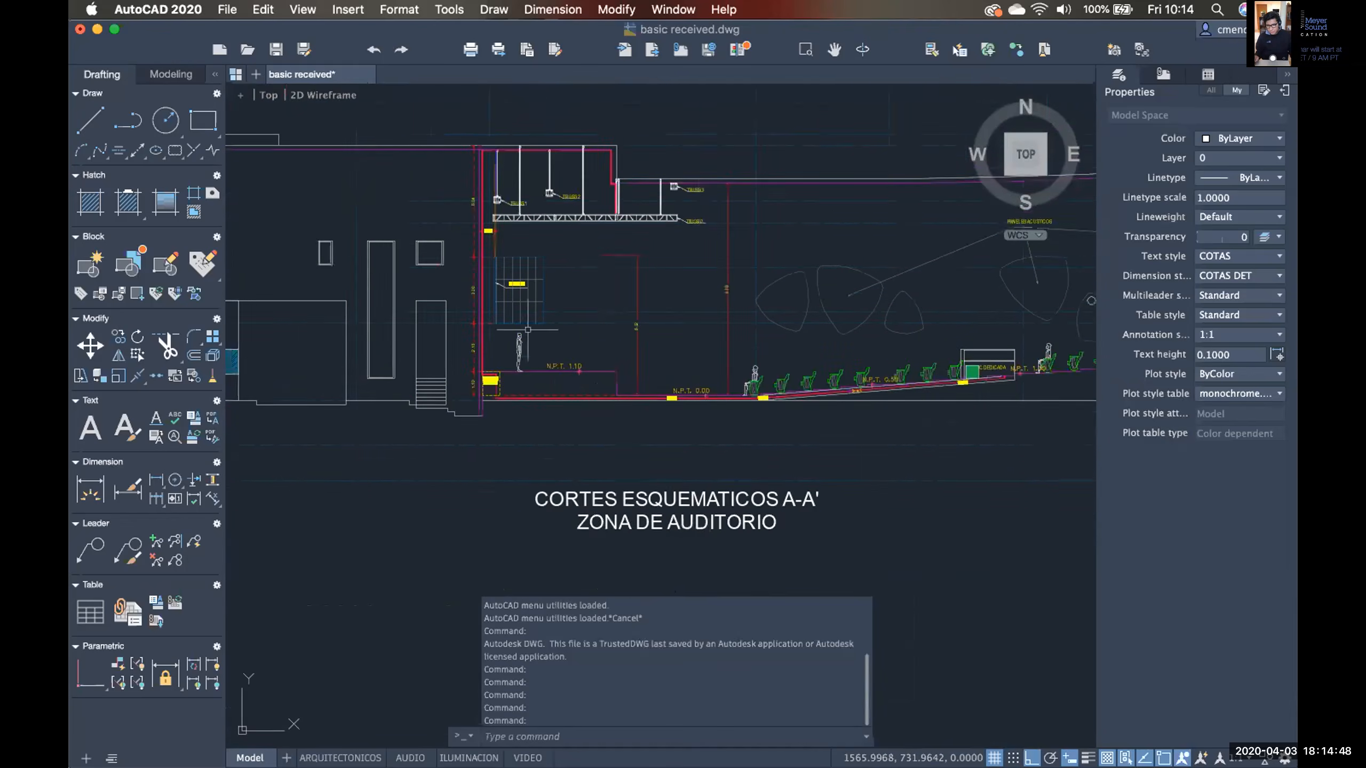
pyautogui.scroll(3, 528, 329)
pyautogui.scroll(-7, 591, 366)
pyautogui.scroll(-3, 636, 338)
pyautogui.moveTo(636, 338)
pyautogui.mouseDown(button='middle')
pyautogui.moveTo(691, 456)
pyautogui.moveTo(704, 417)
pyautogui.moveTo(697, 478)
pyautogui.mouseUp(button='middle')
pyautogui.moveTo(715, 433)
pyautogui.mouseDown(button='middle')
pyautogui.moveTo(725, 315)
pyautogui.moveTo(687, 404)
pyautogui.moveTo(687, 503)
pyautogui.mouseUp(button='middle')
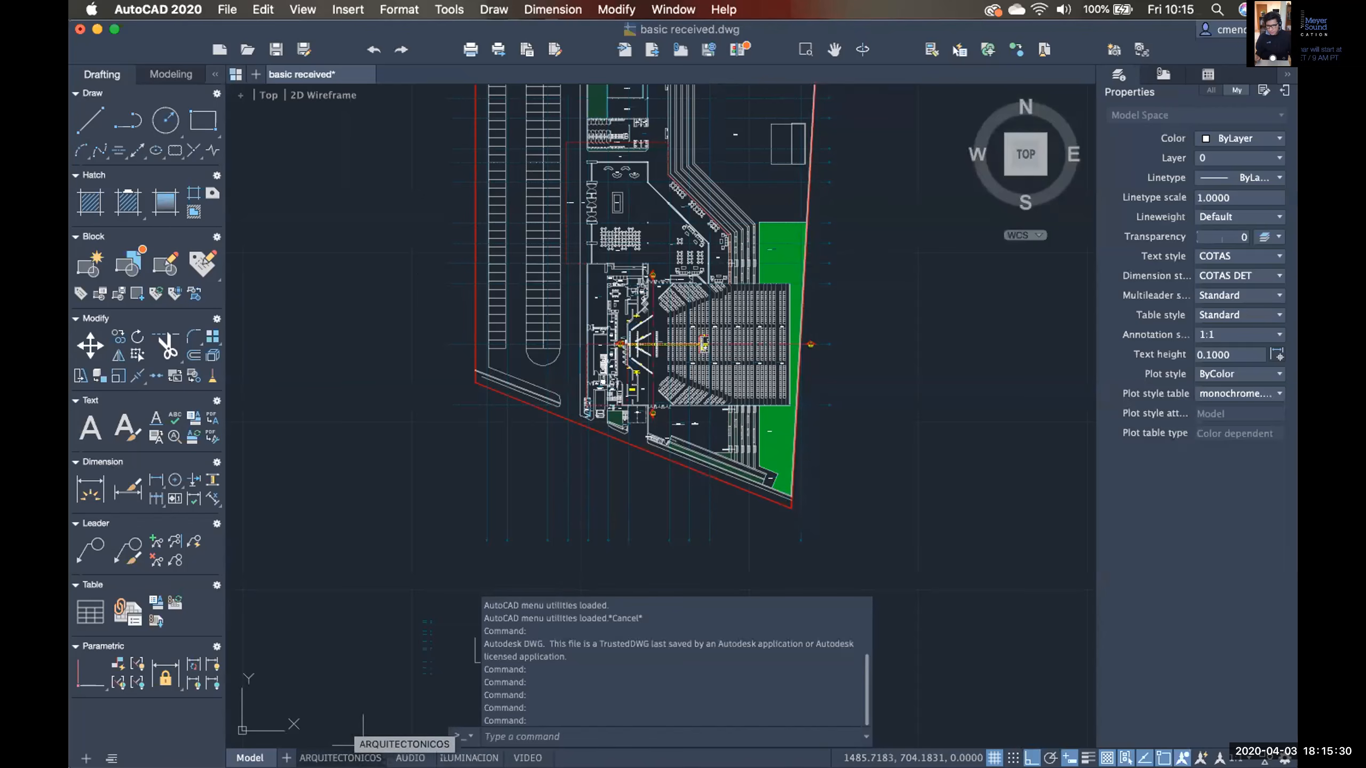
# Delete the ARQUITECTONICOS and AUDIO layouts from the drawing.
pyautogui.rightClick(358, 757)
pyautogui.click(427, 751)
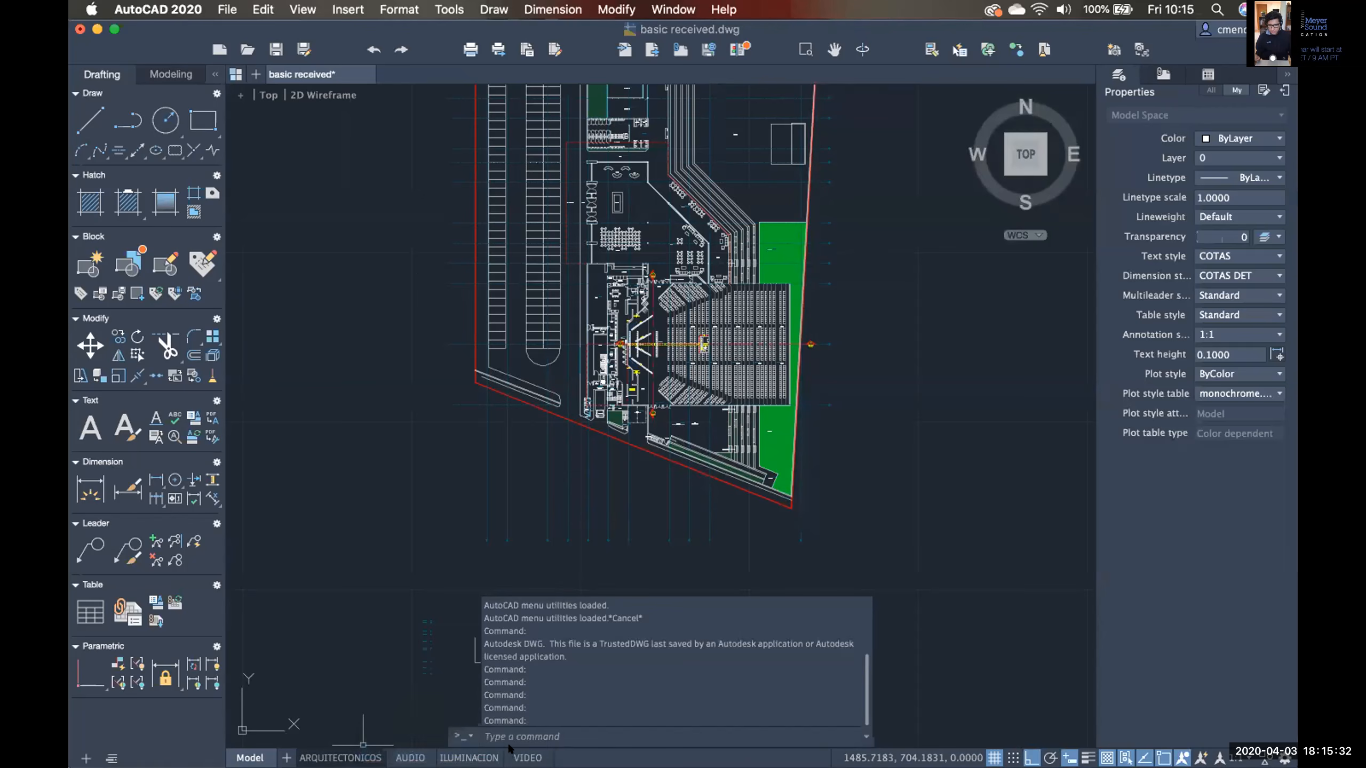
pyautogui.click(821, 311)
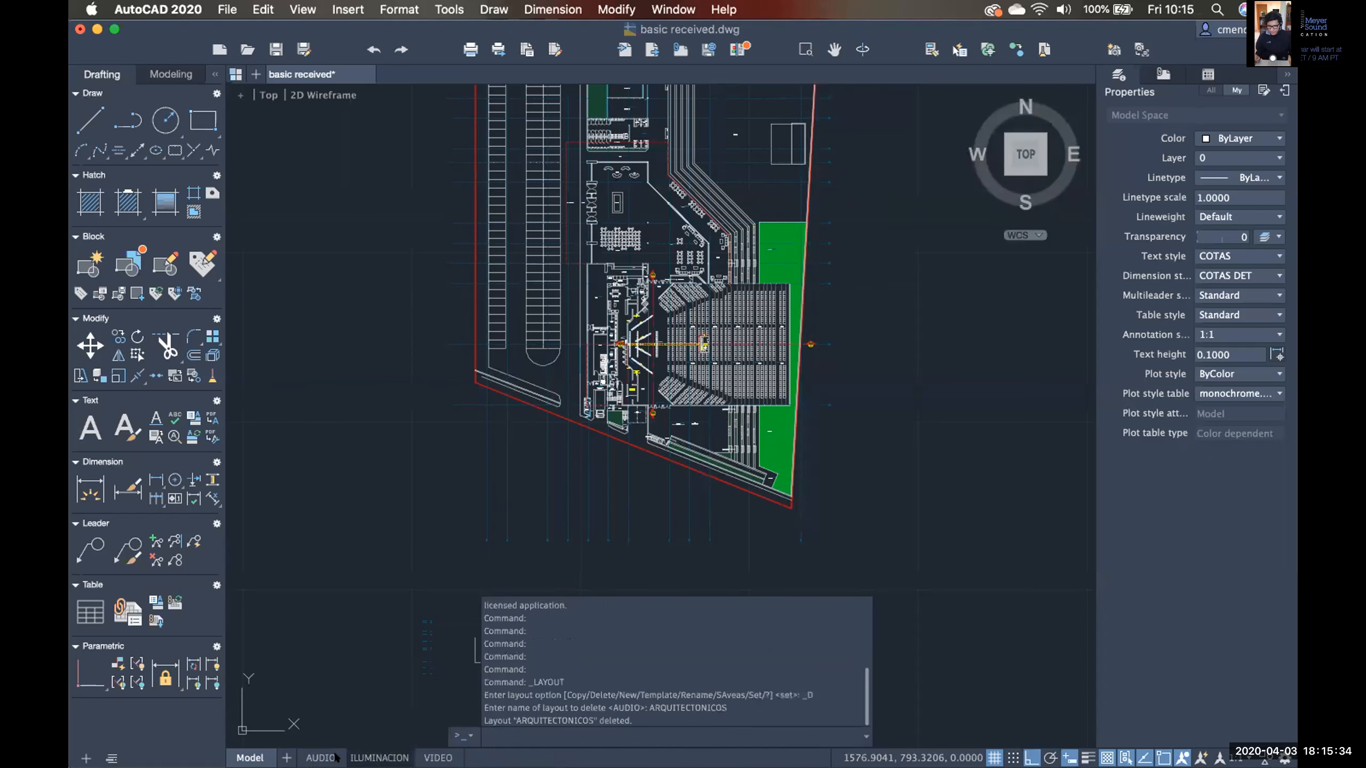
pyautogui.rightClick(334, 757)
pyautogui.click(376, 751)
pyautogui.click(768, 316)
# Delete the ILUMINACION and VIDEO layouts from the drawing.
pyautogui.rightClick(329, 756)
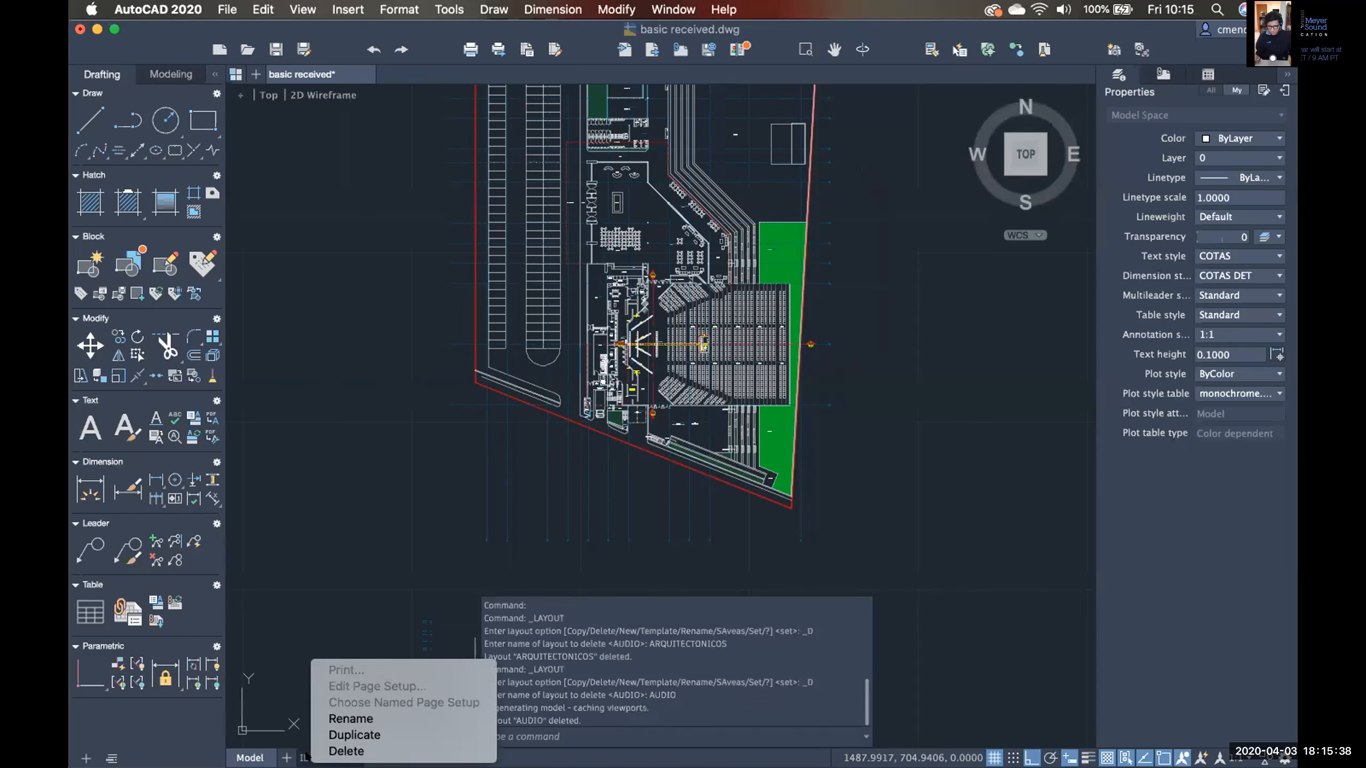
pyautogui.click(355, 751)
pyautogui.click(798, 311)
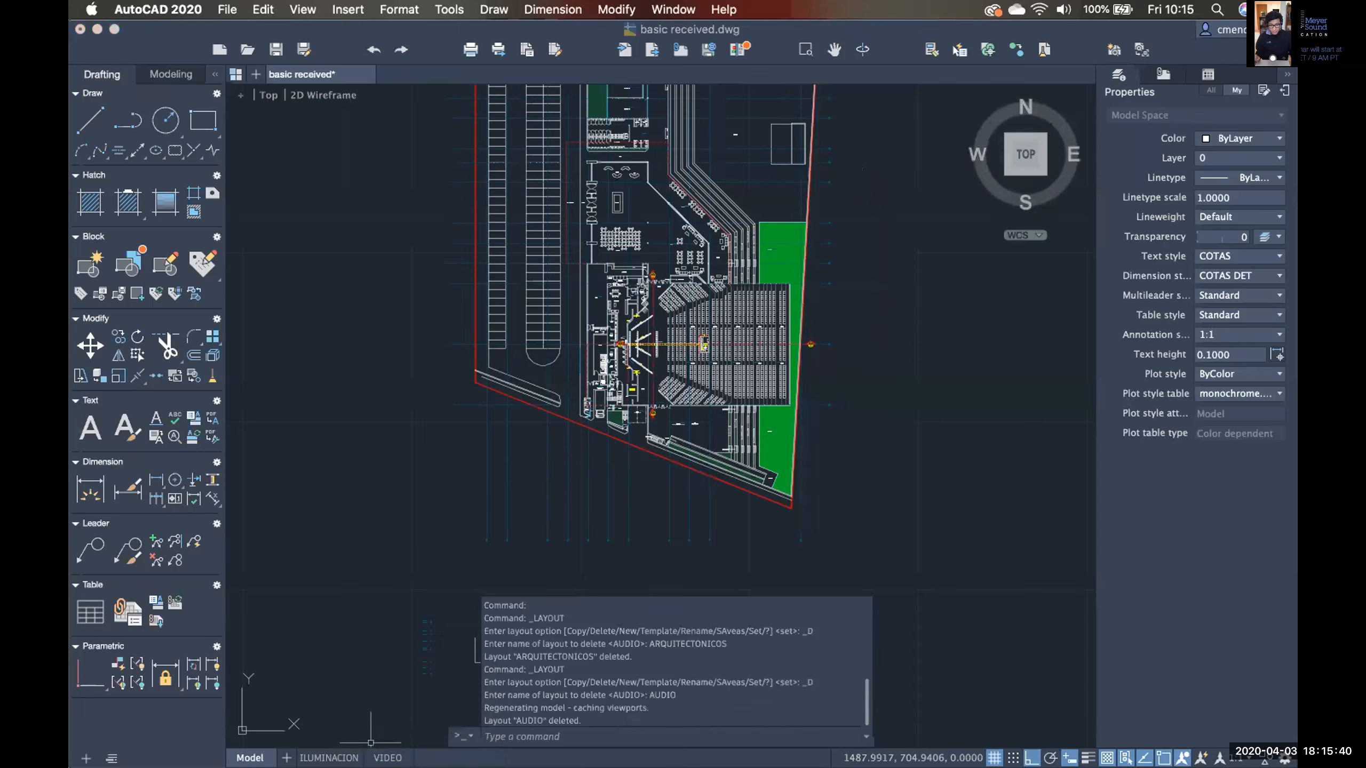
pyautogui.rightClick(321, 757)
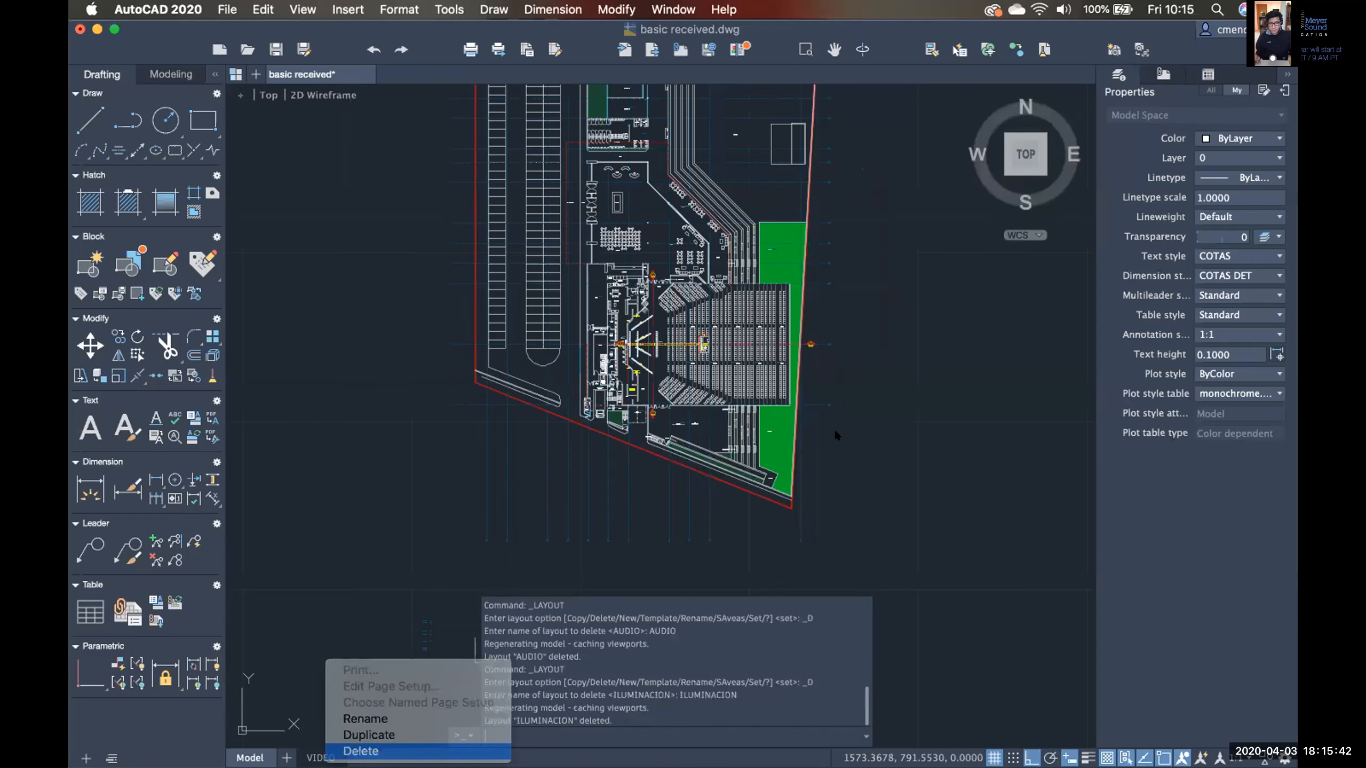
pyautogui.click(361, 751)
pyautogui.click(811, 309)
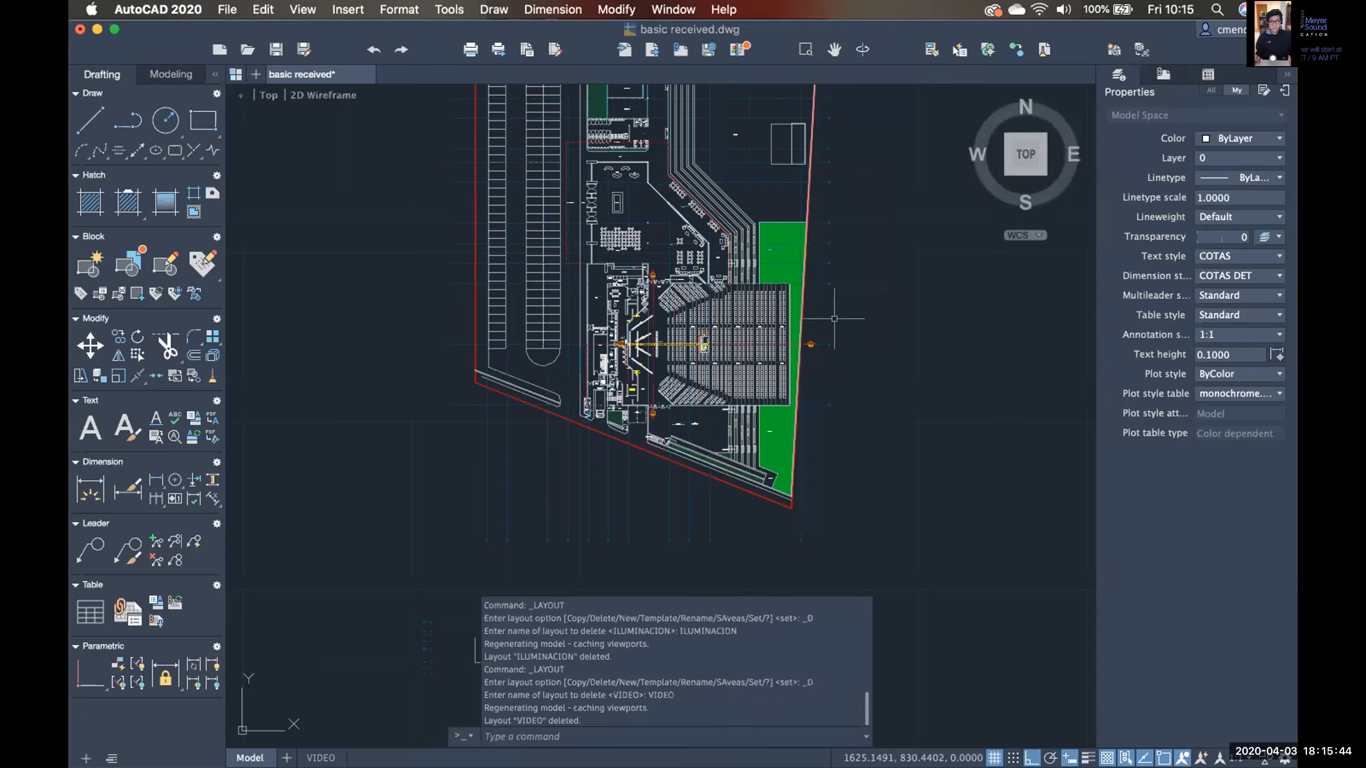
# Switch to PowerPoint, present the THE PURGE 101 slide to review what to delete first, and return to AutoCAD.
pyautogui.moveTo(832, 390); pyautogui.dragTo(816, 478, button='middle')
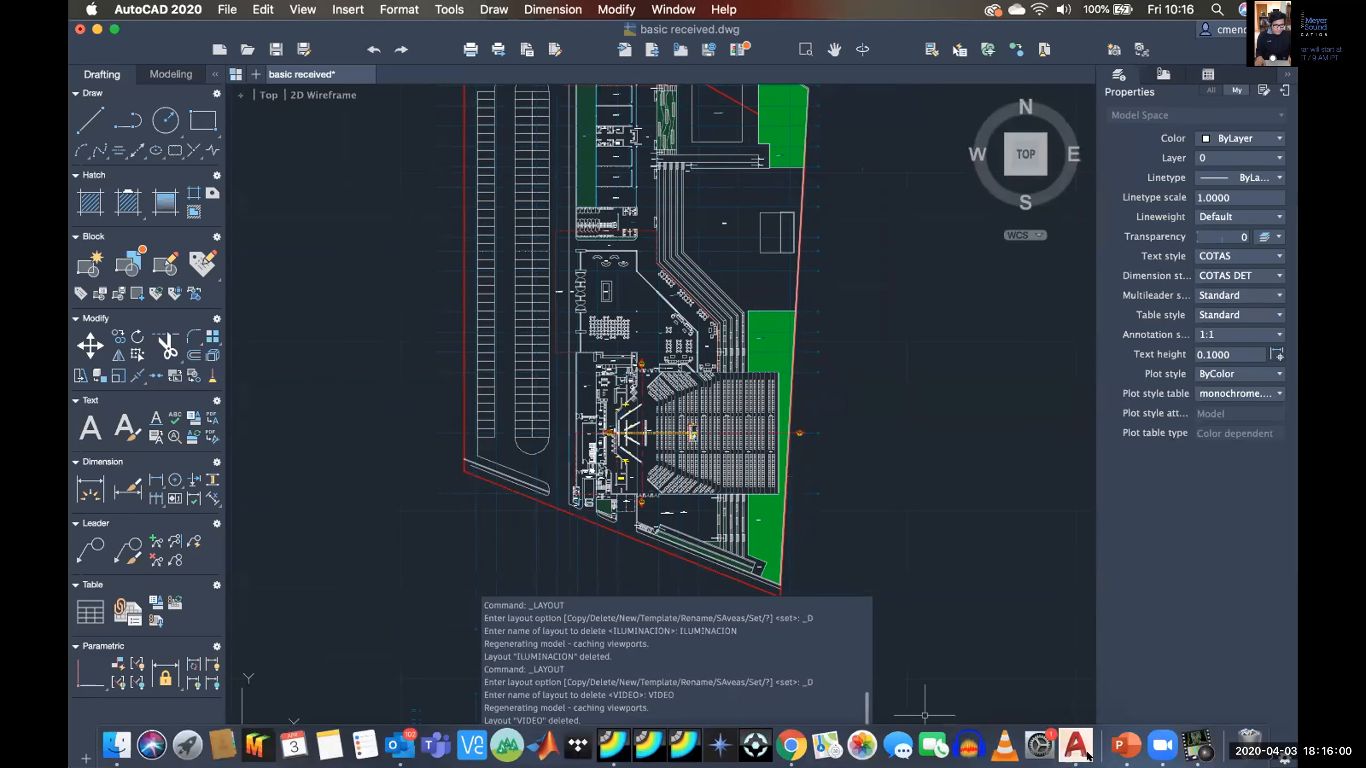
pyautogui.click(1069, 756)
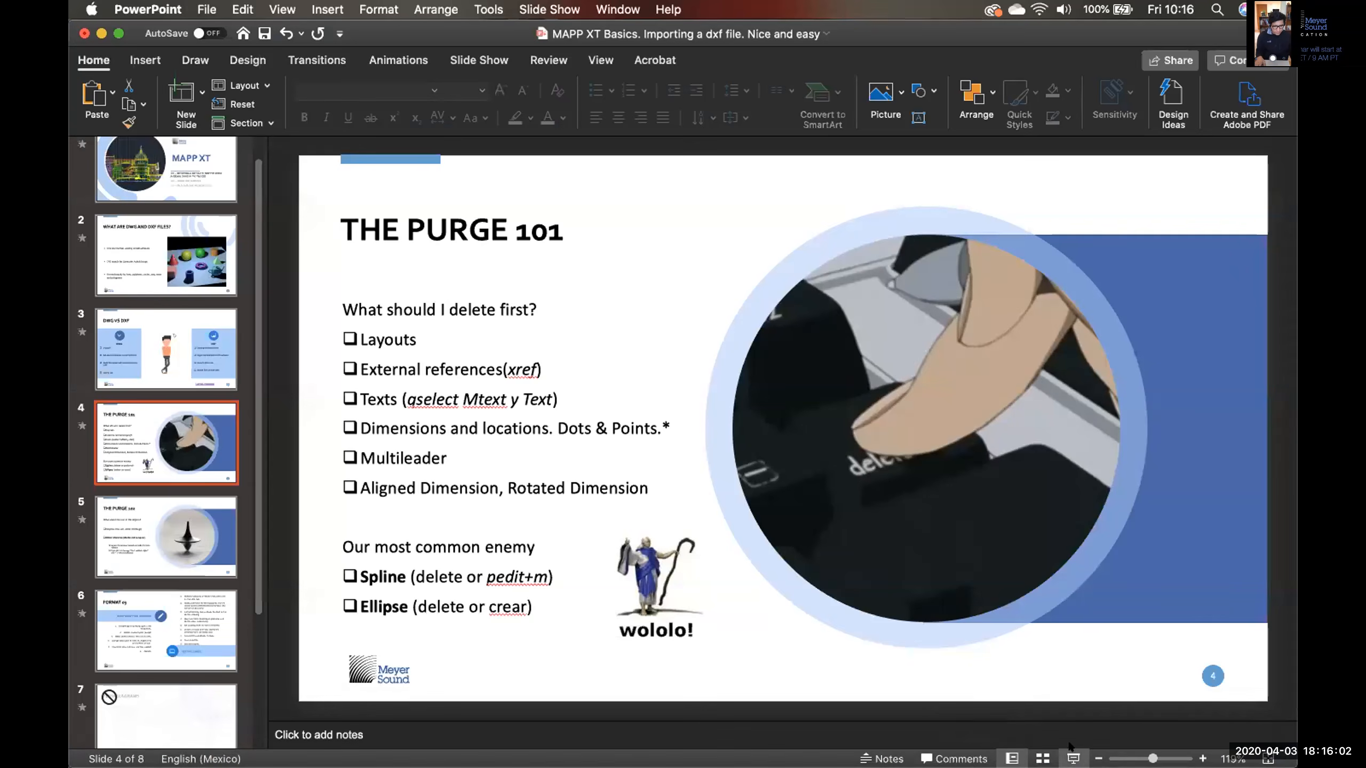
pyautogui.click(1090, 759)
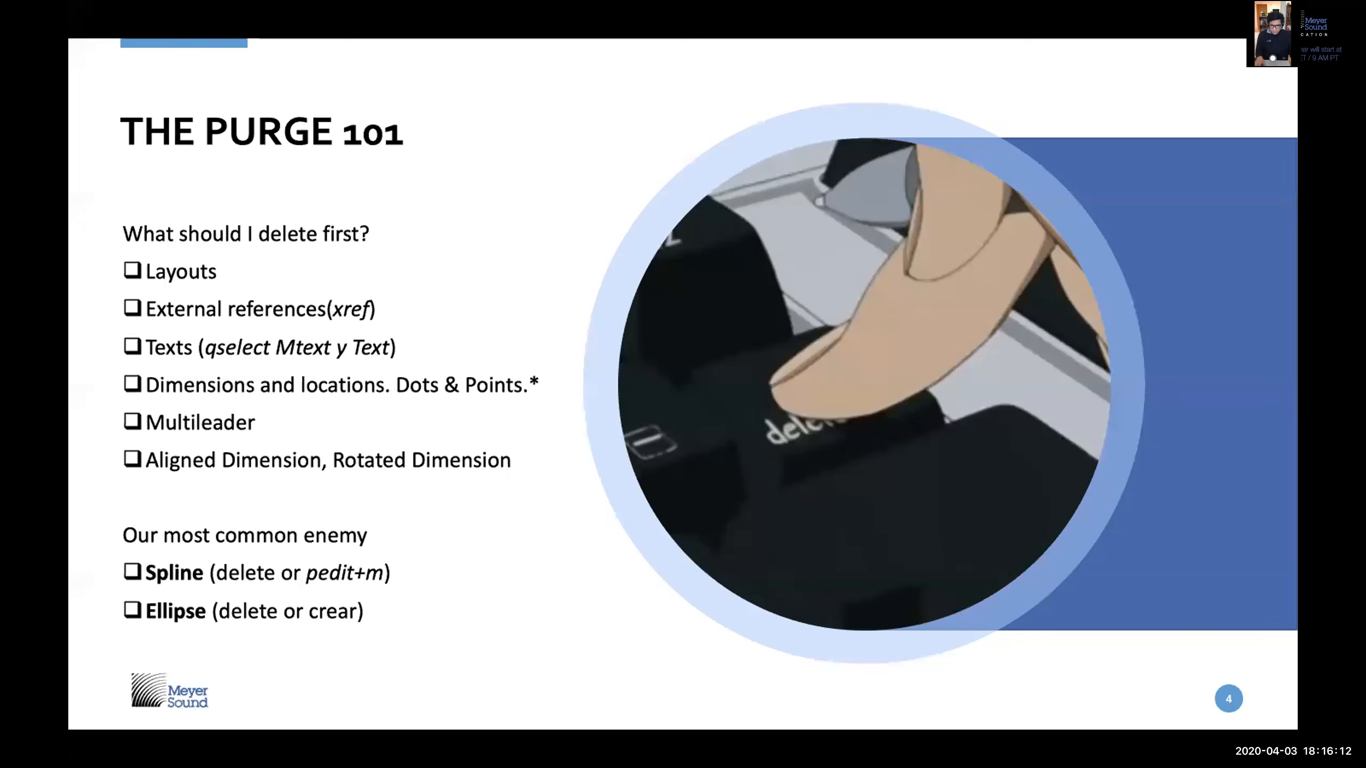
pyautogui.press('super+Tab')
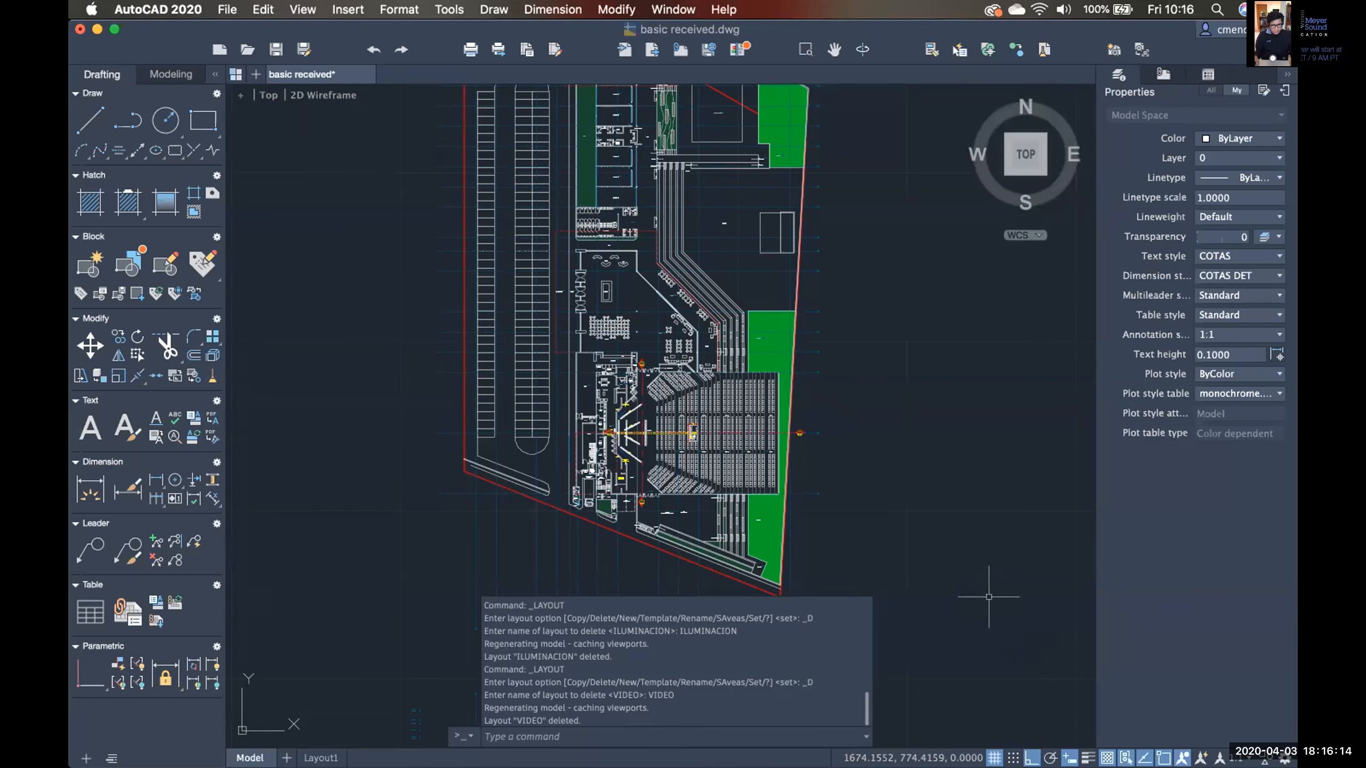
pyautogui.scroll(-5, 965, 553)
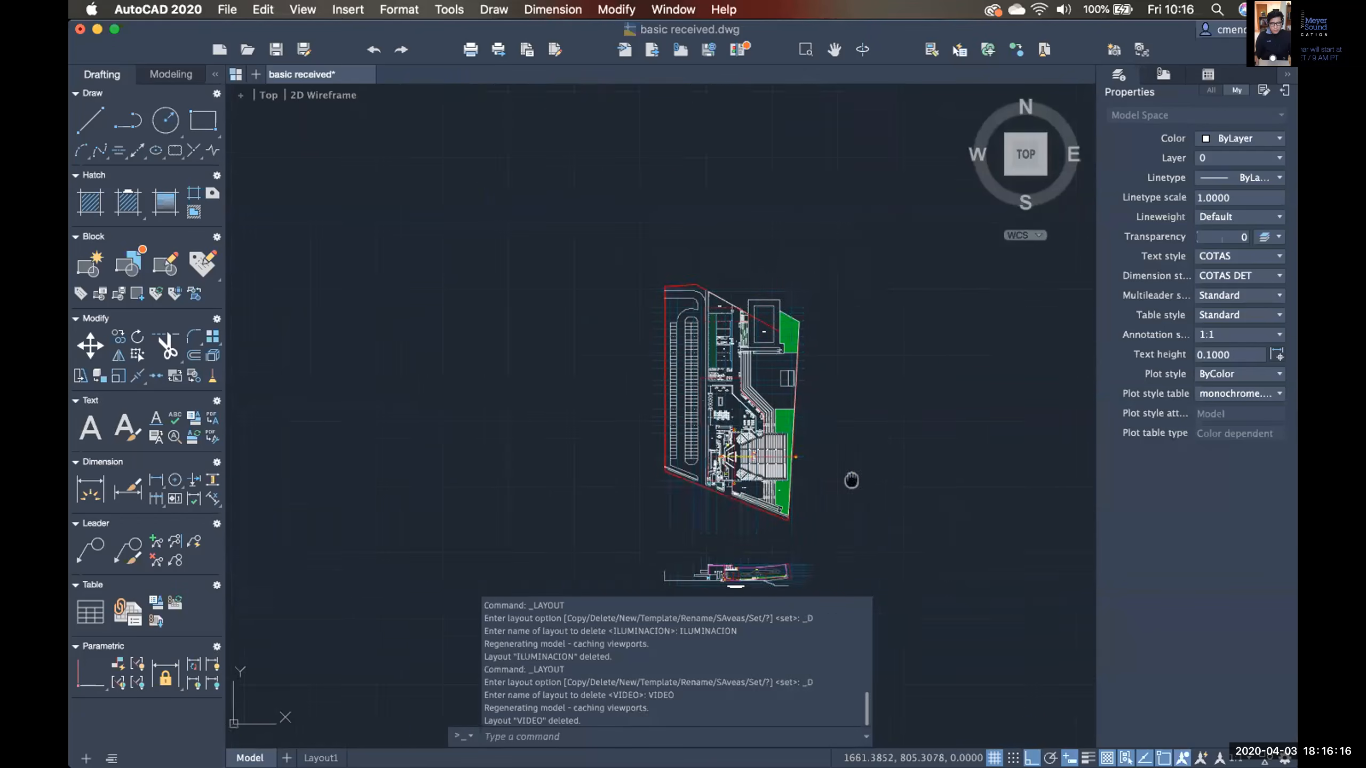
pyautogui.moveTo(814, 490); pyautogui.dragTo(794, 484, button='middle')
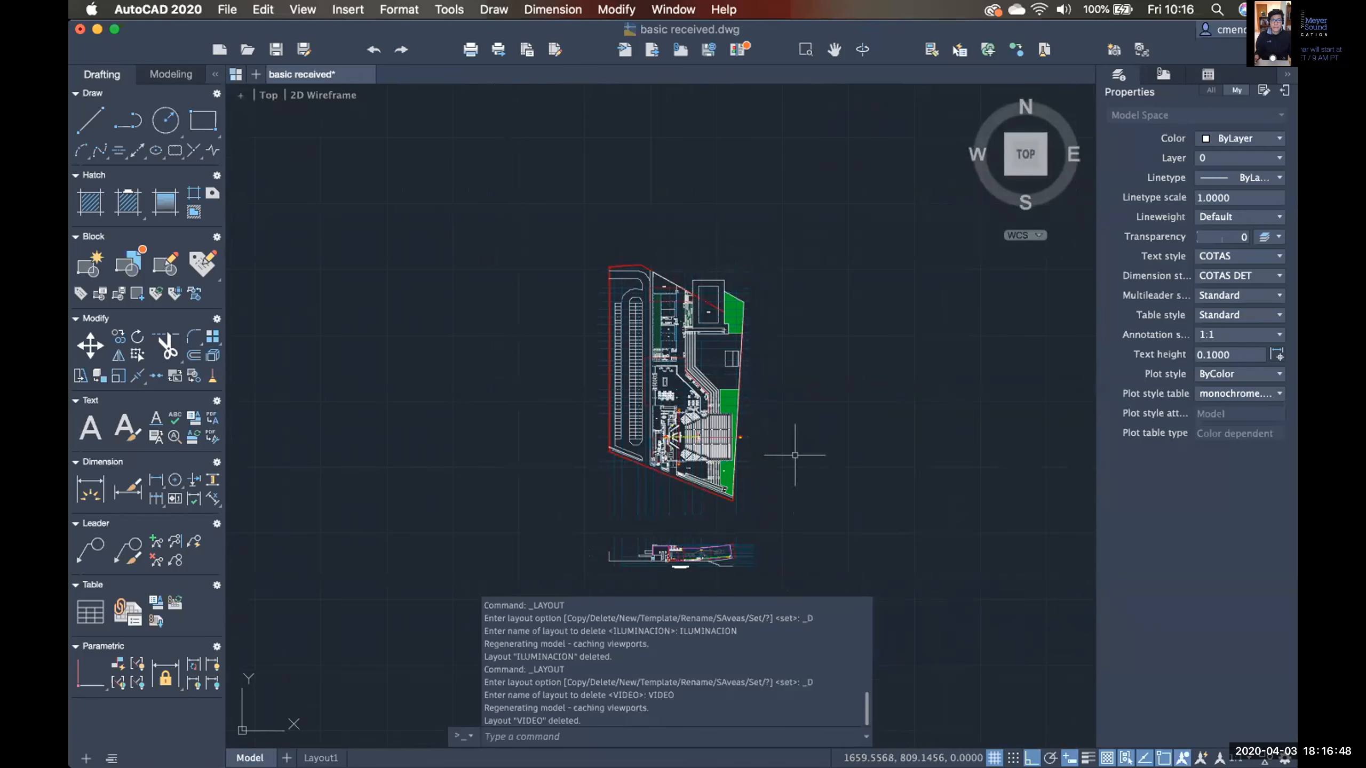
pyautogui.press('super+Tab')
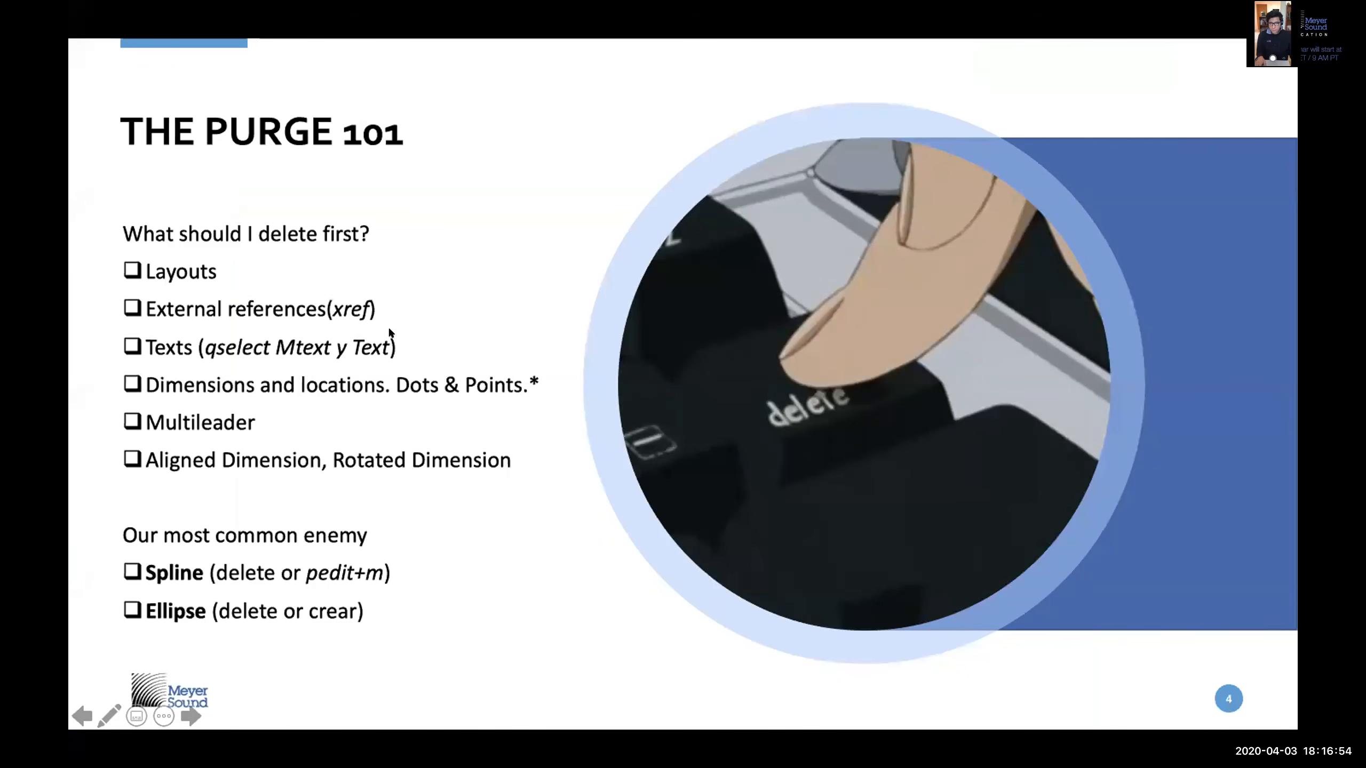
pyautogui.press('super+Tab')
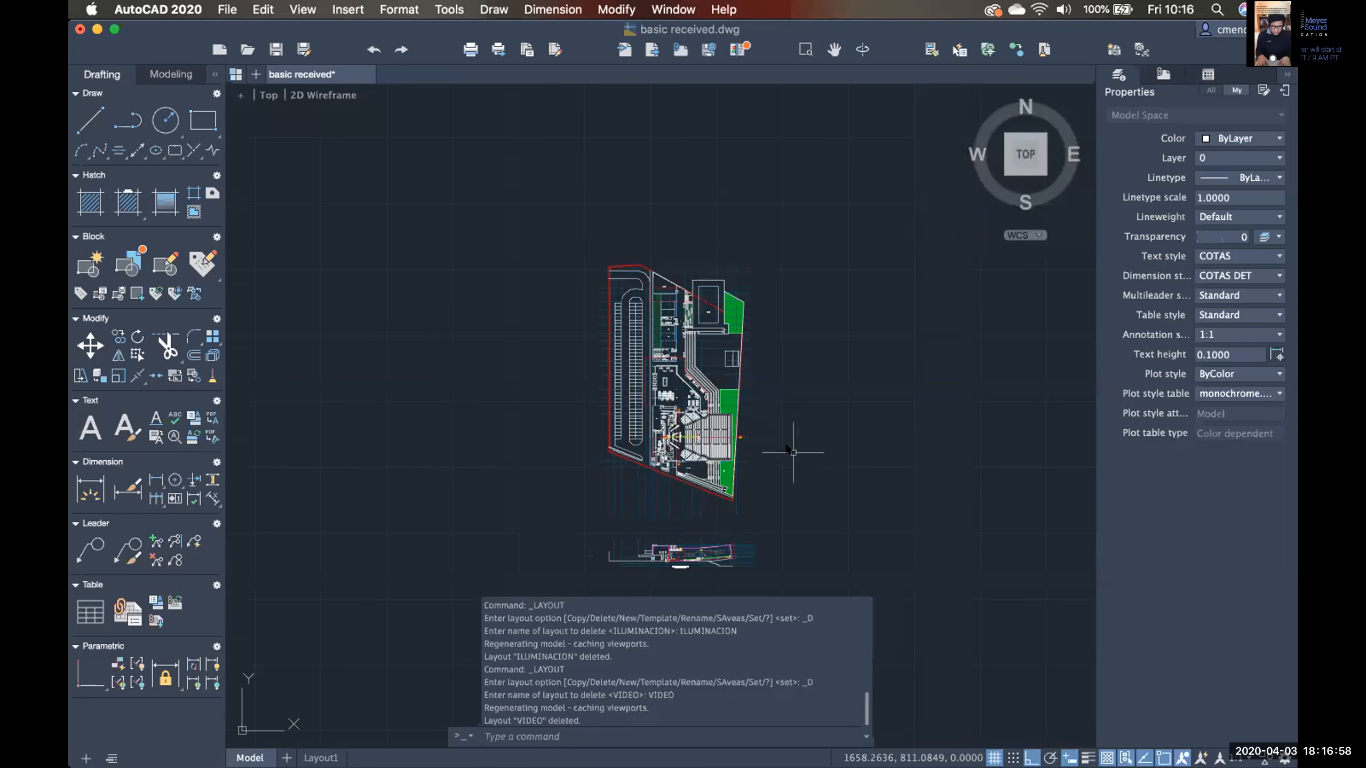
# List the drawing's external references with XREF and detach the LOGO image.
pyautogui.write('x')
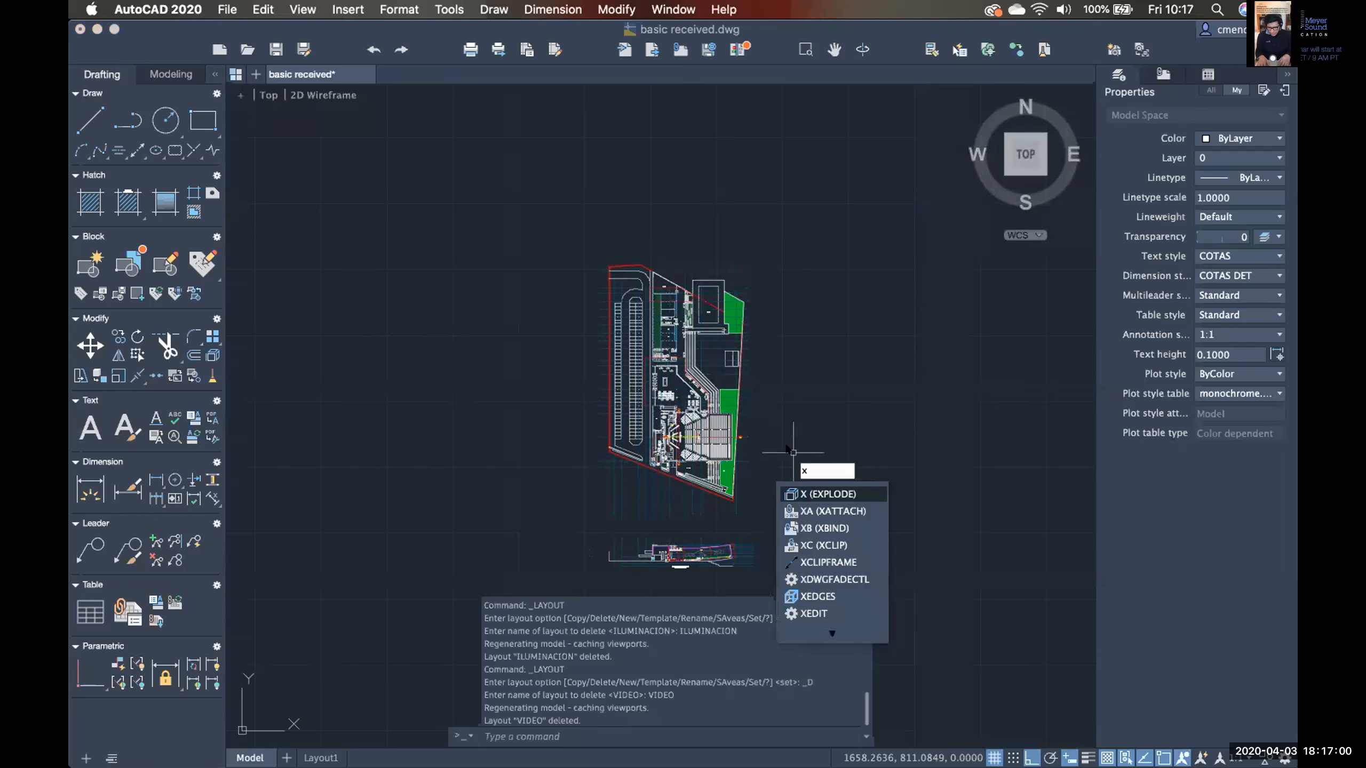
pyautogui.write('ref')
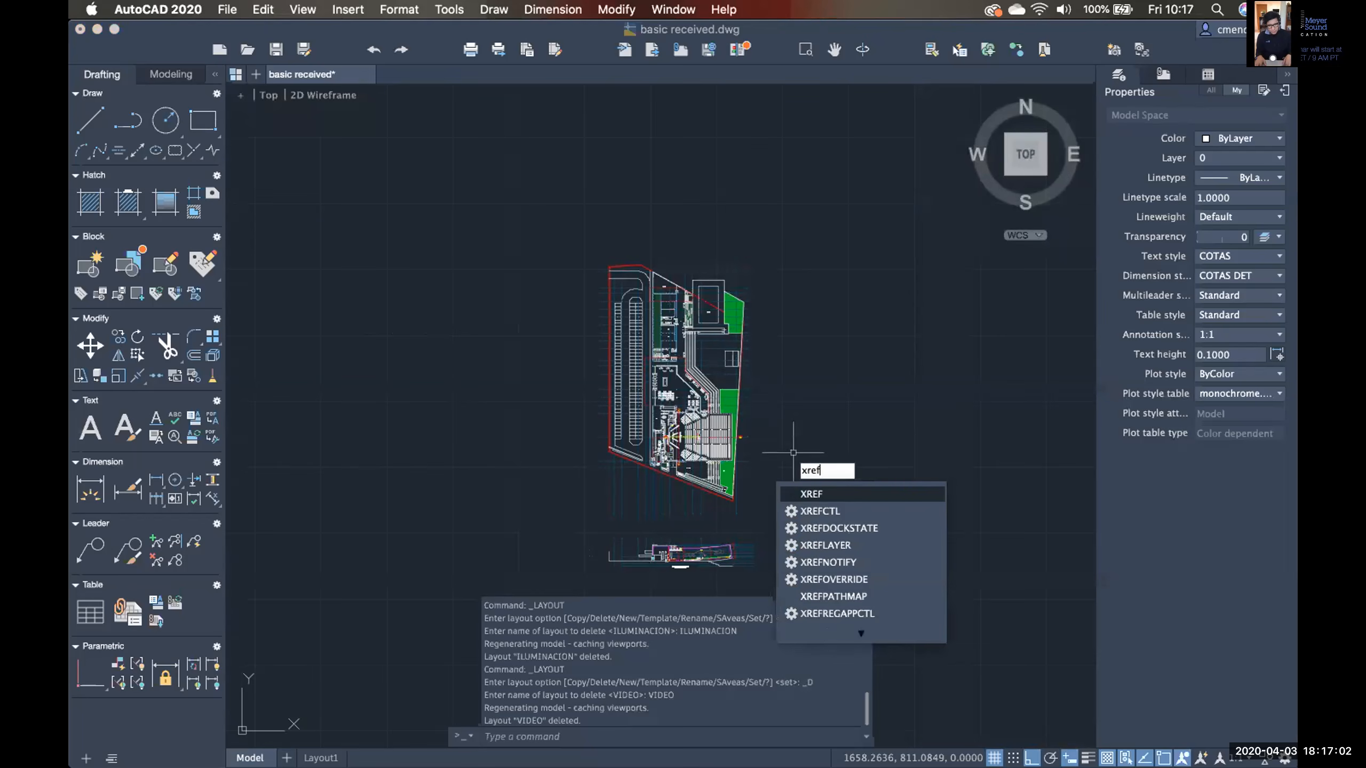
pyautogui.press('Return')
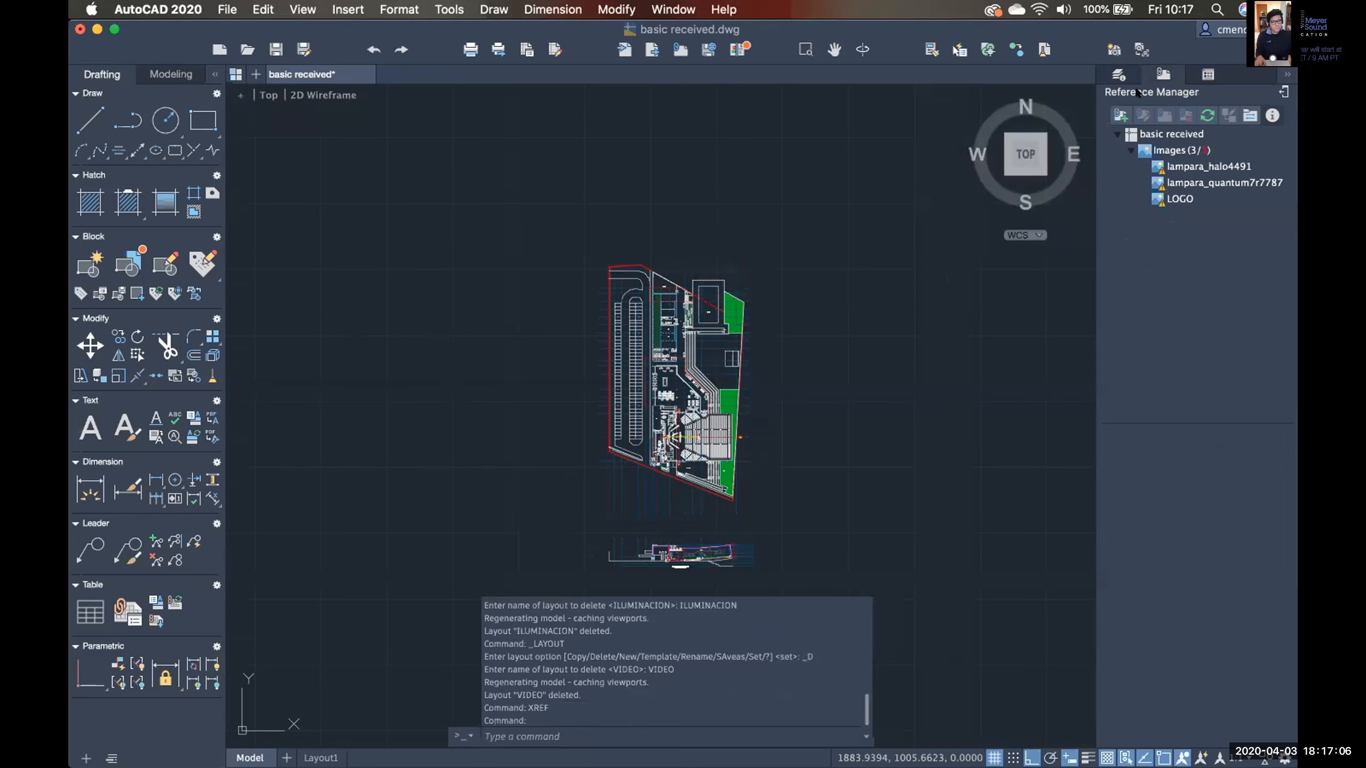
pyautogui.click(1181, 199)
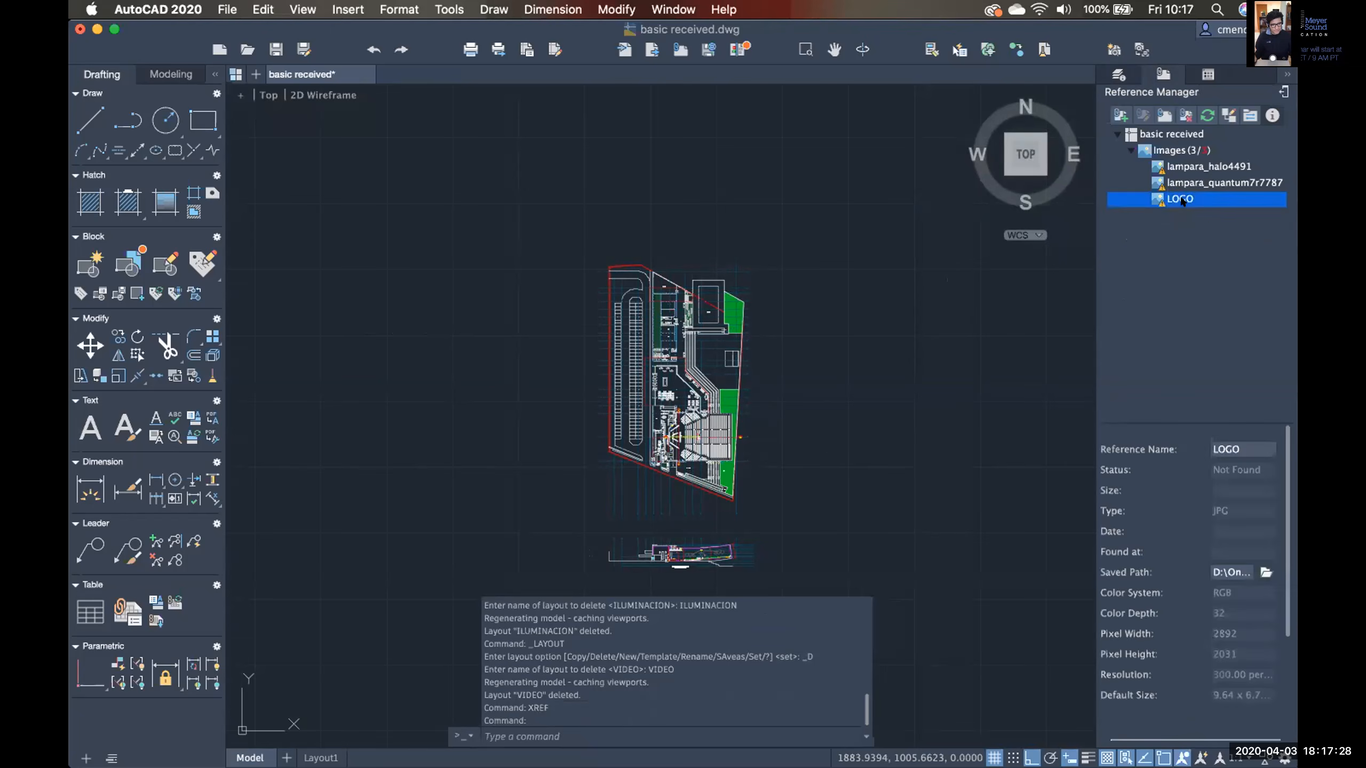
pyautogui.rightClick(1180, 199)
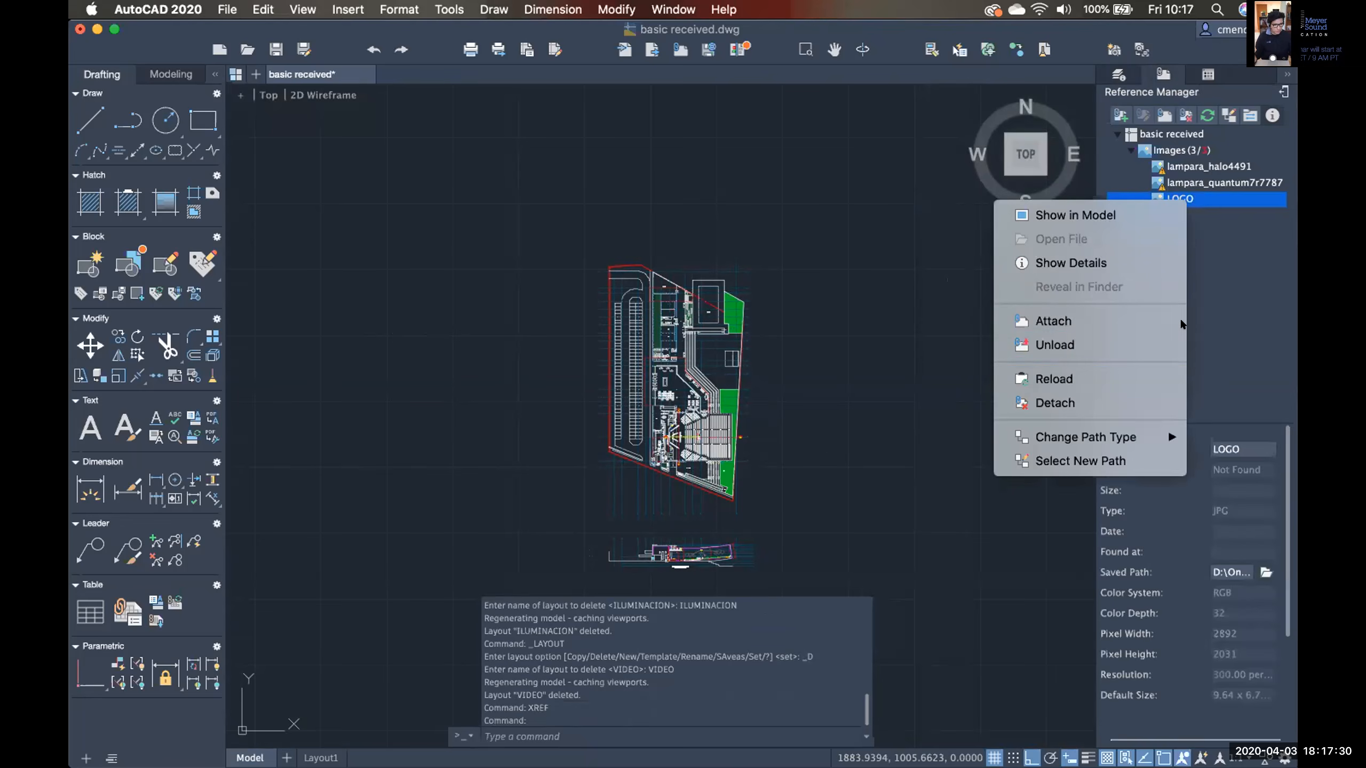
pyautogui.click(1113, 403)
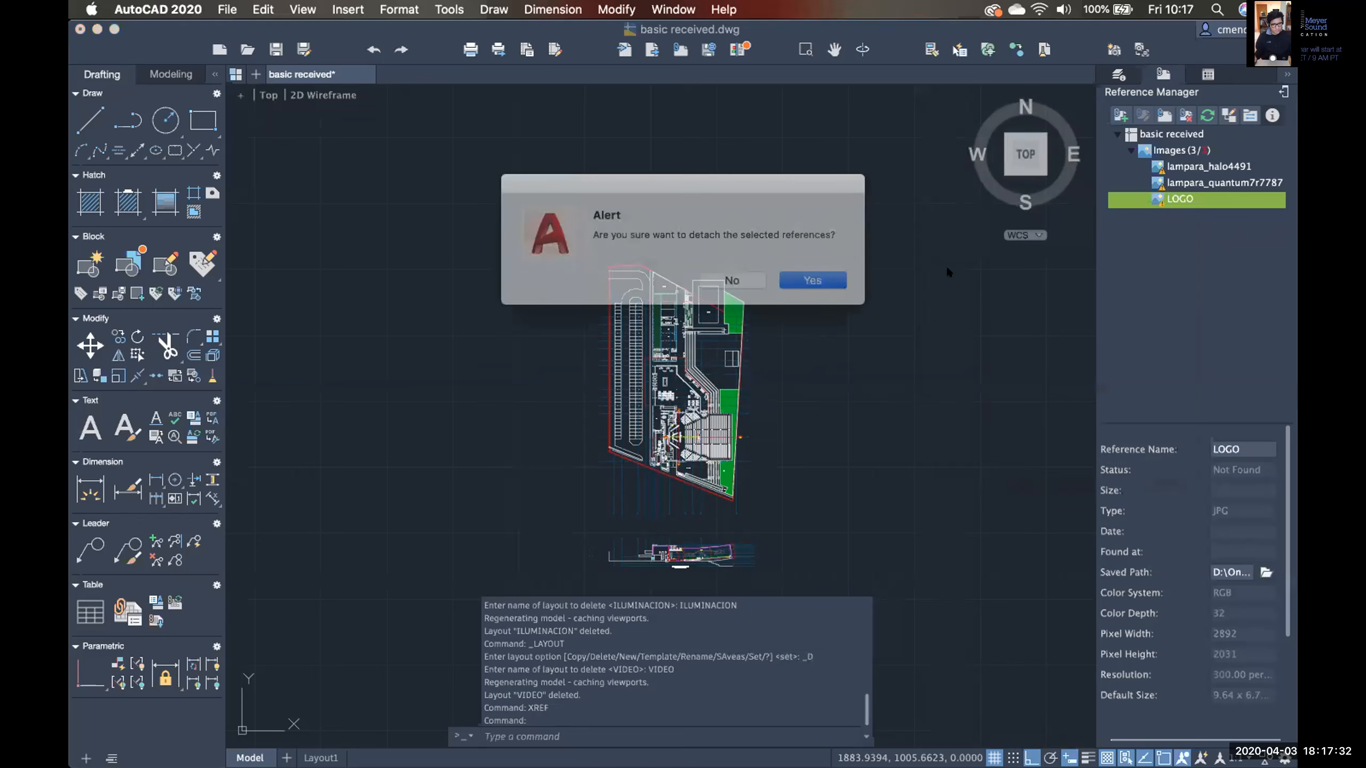
pyautogui.click(822, 277)
# Detach the lampara_quantum7r7787 and lampara_halo4491 image references.
pyautogui.click(1221, 183)
pyautogui.rightClick(1222, 184)
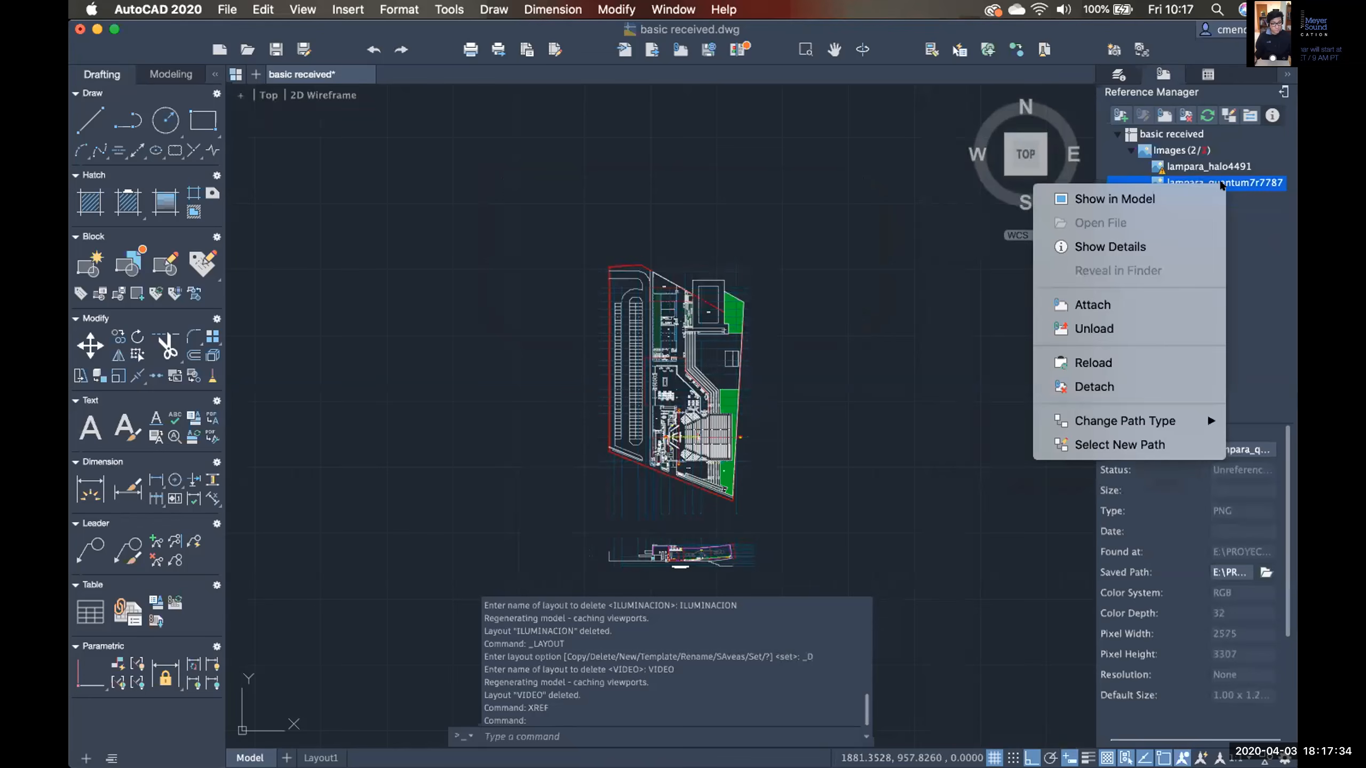
pyautogui.click(1113, 386)
pyautogui.click(810, 279)
pyautogui.rightClick(1190, 168)
pyautogui.click(1129, 367)
pyautogui.click(824, 280)
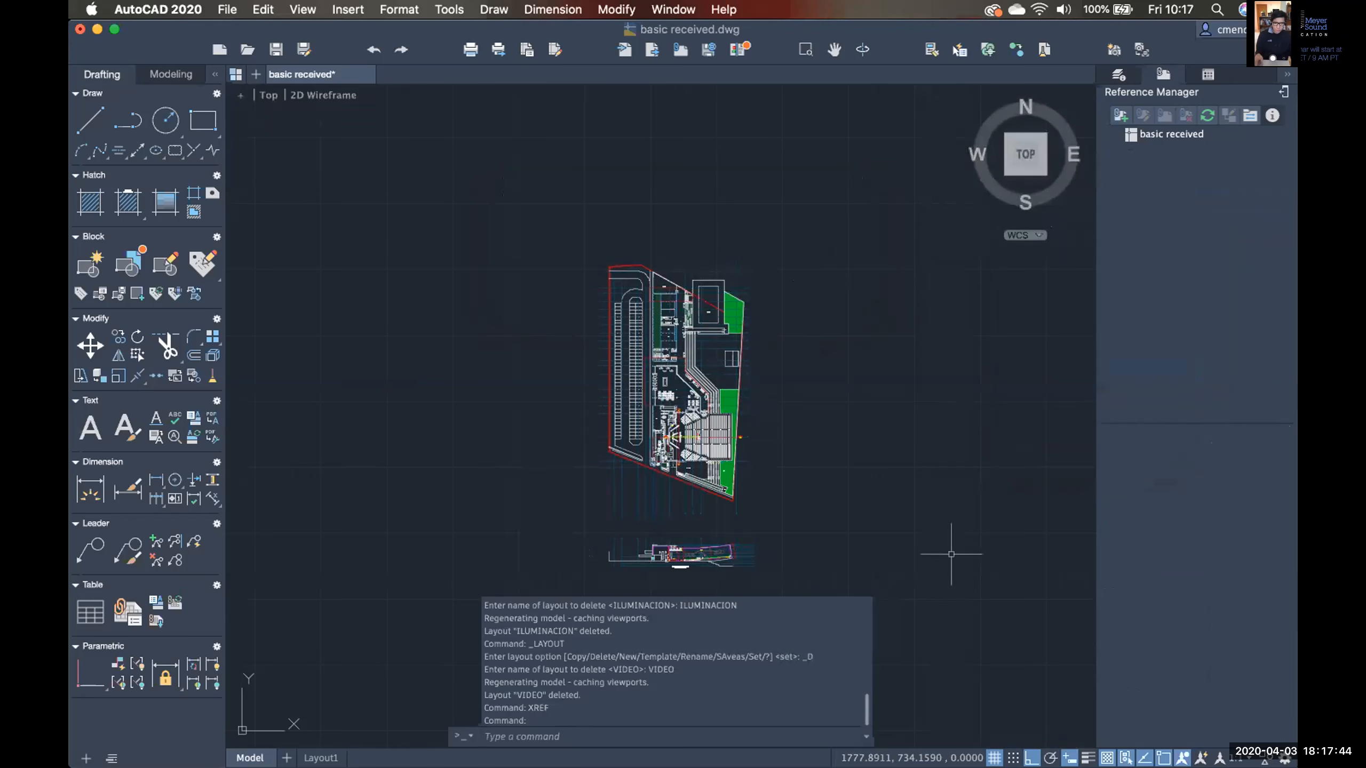
# Check the next items on the PowerPoint purge checklist and return to the AutoCAD drawing.
pyautogui.press('super+Tab')
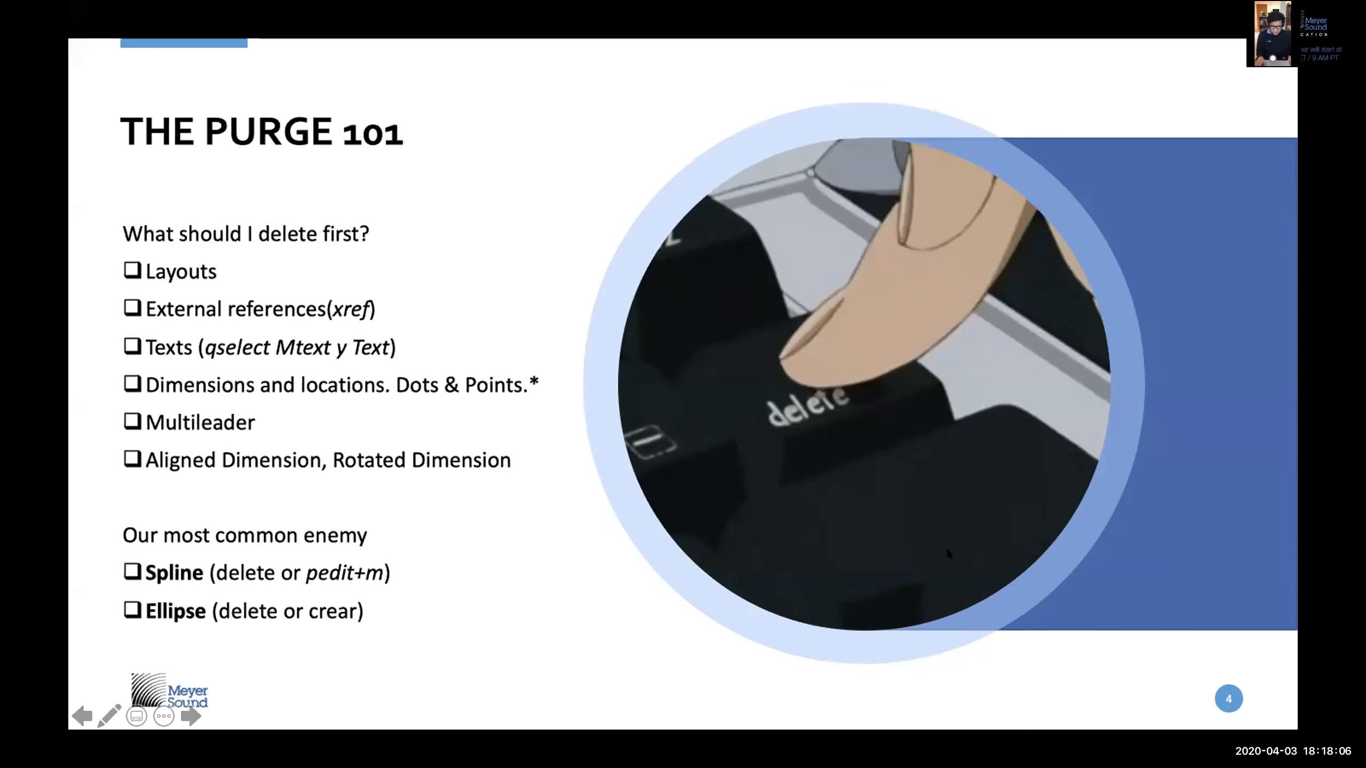
pyautogui.press('super+Tab')
pyautogui.moveTo(879, 470); pyautogui.dragTo(900, 391, button='middle')
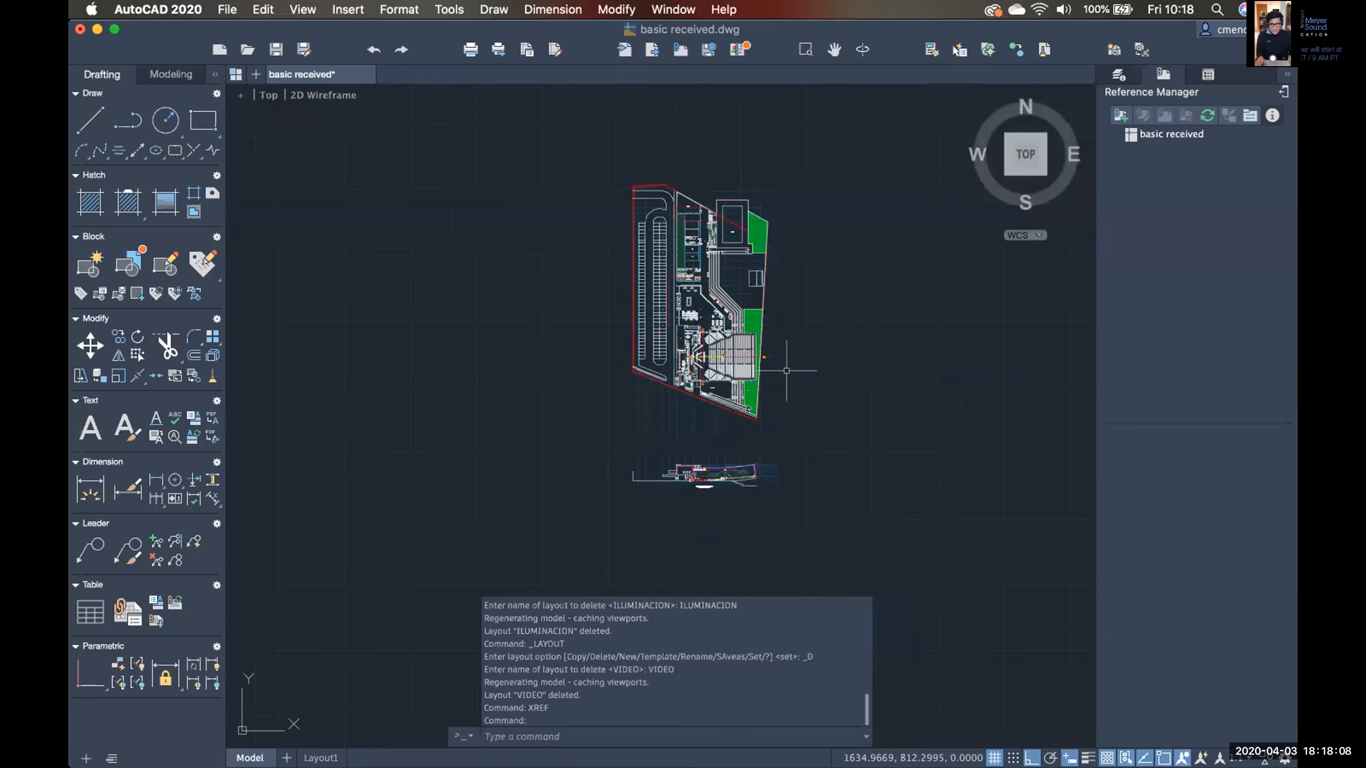
# Quick-select every MText object in the entire drawing and delete the selection.
pyautogui.scroll(6, 786, 371)
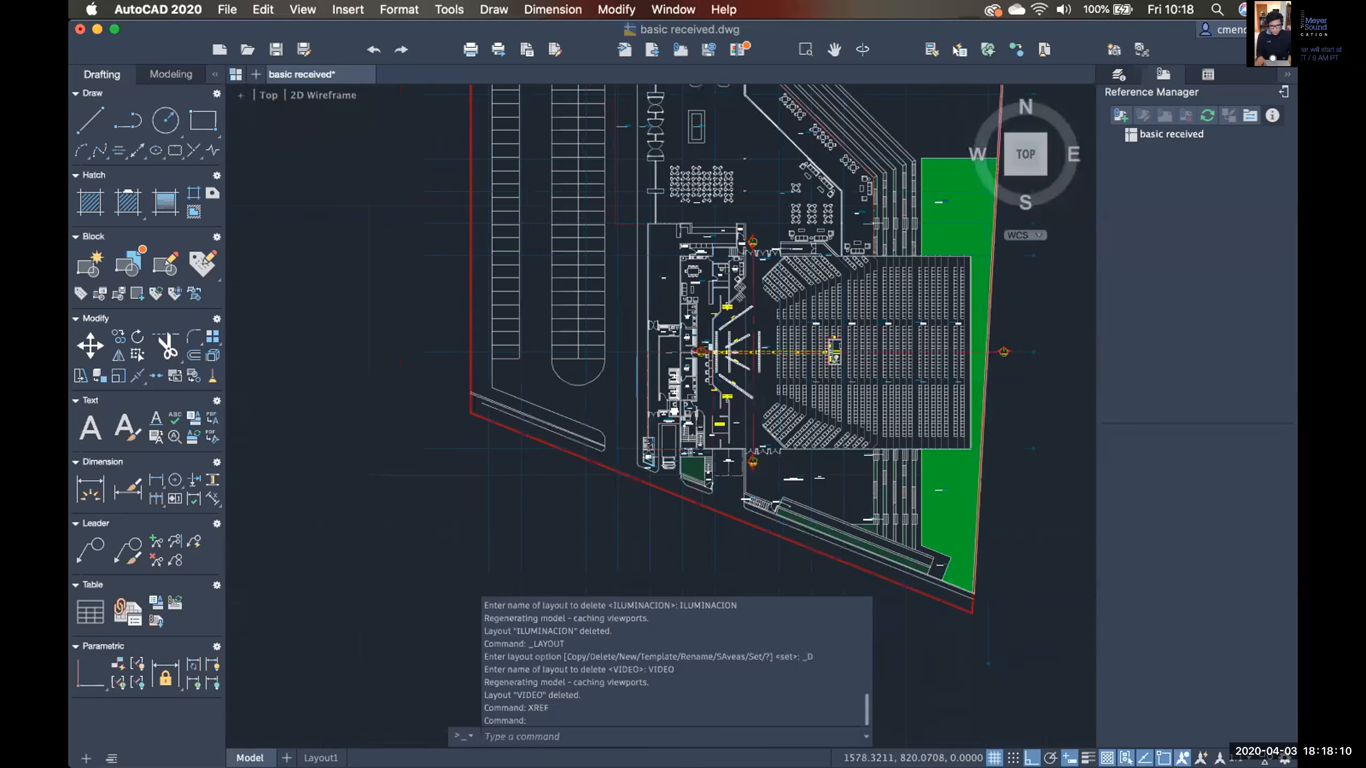
pyautogui.scroll(8, 698, 364)
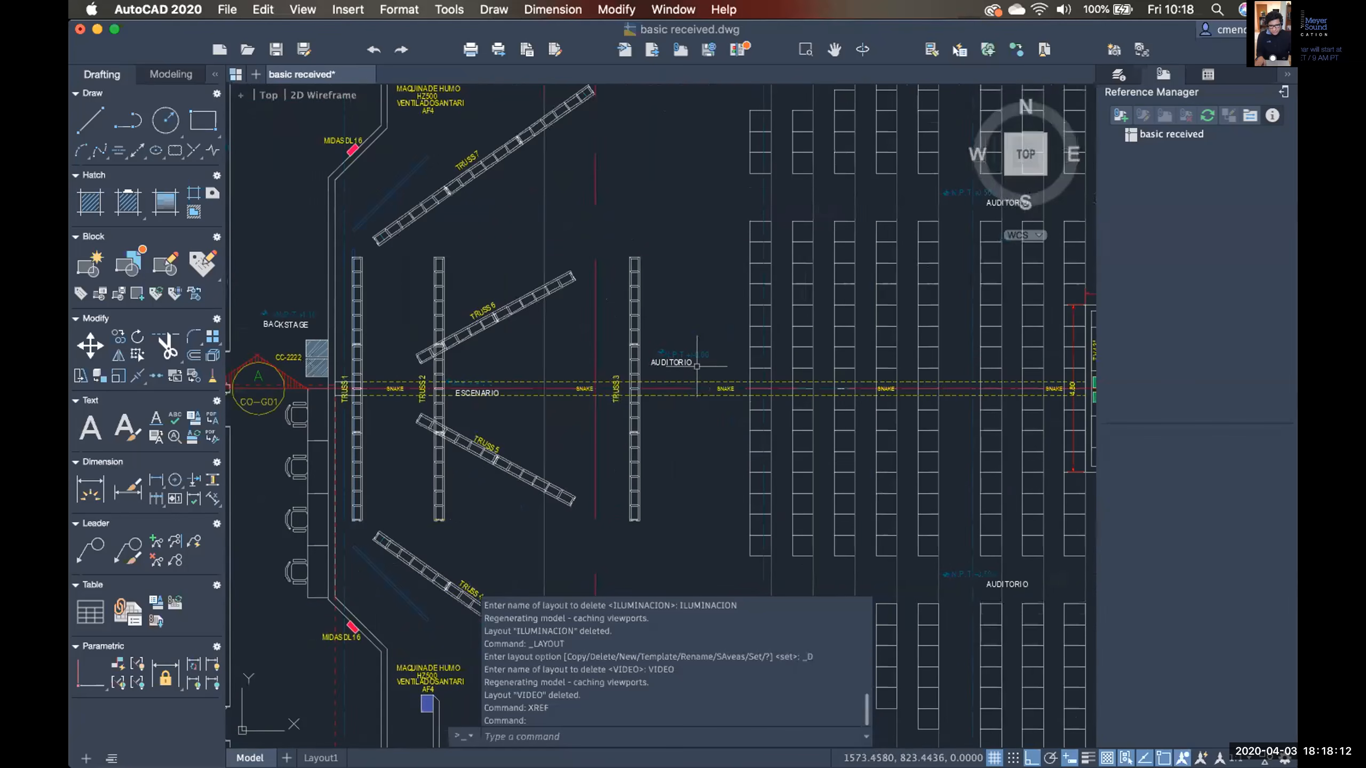
pyautogui.moveTo(897, 391); pyautogui.dragTo(740, 367, button='middle')
pyautogui.scroll(-5, 739, 367)
pyautogui.moveTo(831, 371); pyautogui.dragTo(747, 351, button='middle')
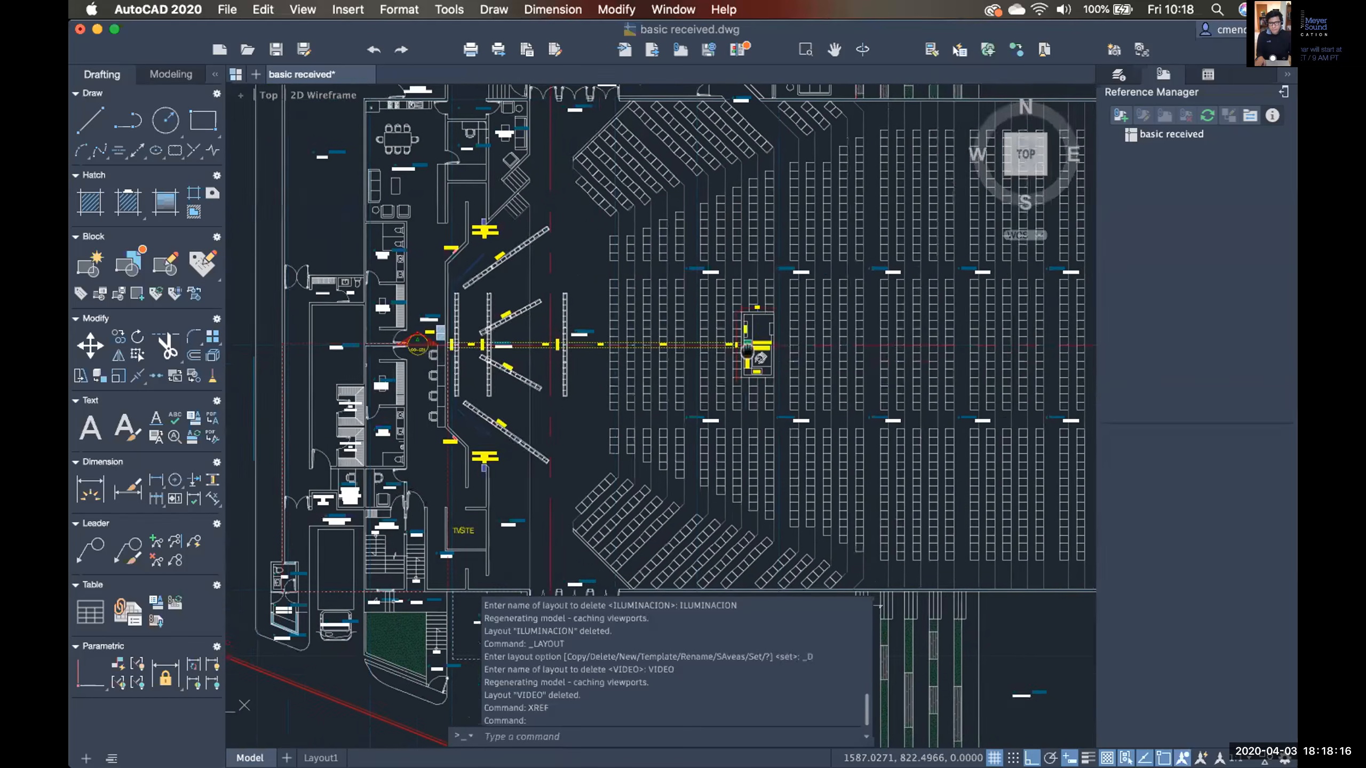
pyautogui.scroll(-3, 747, 351)
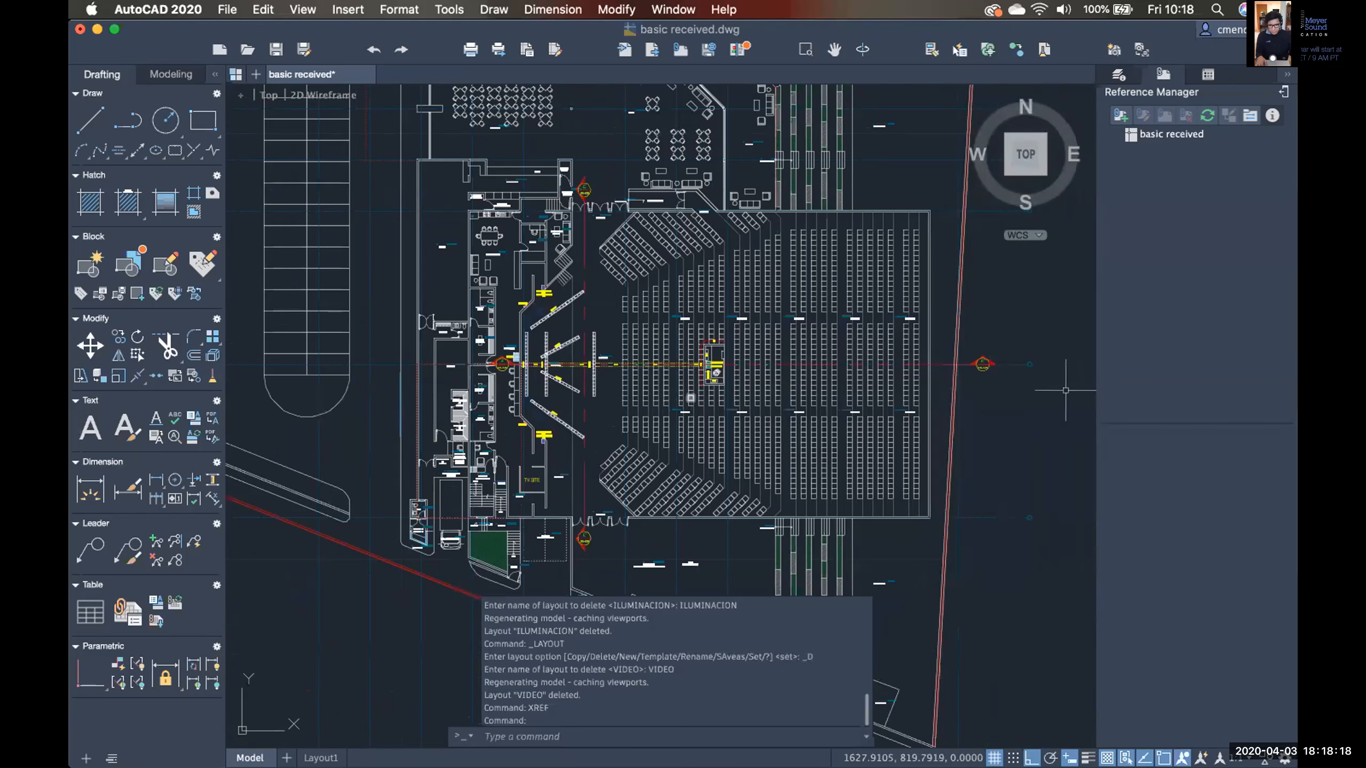
pyautogui.write('qsel')
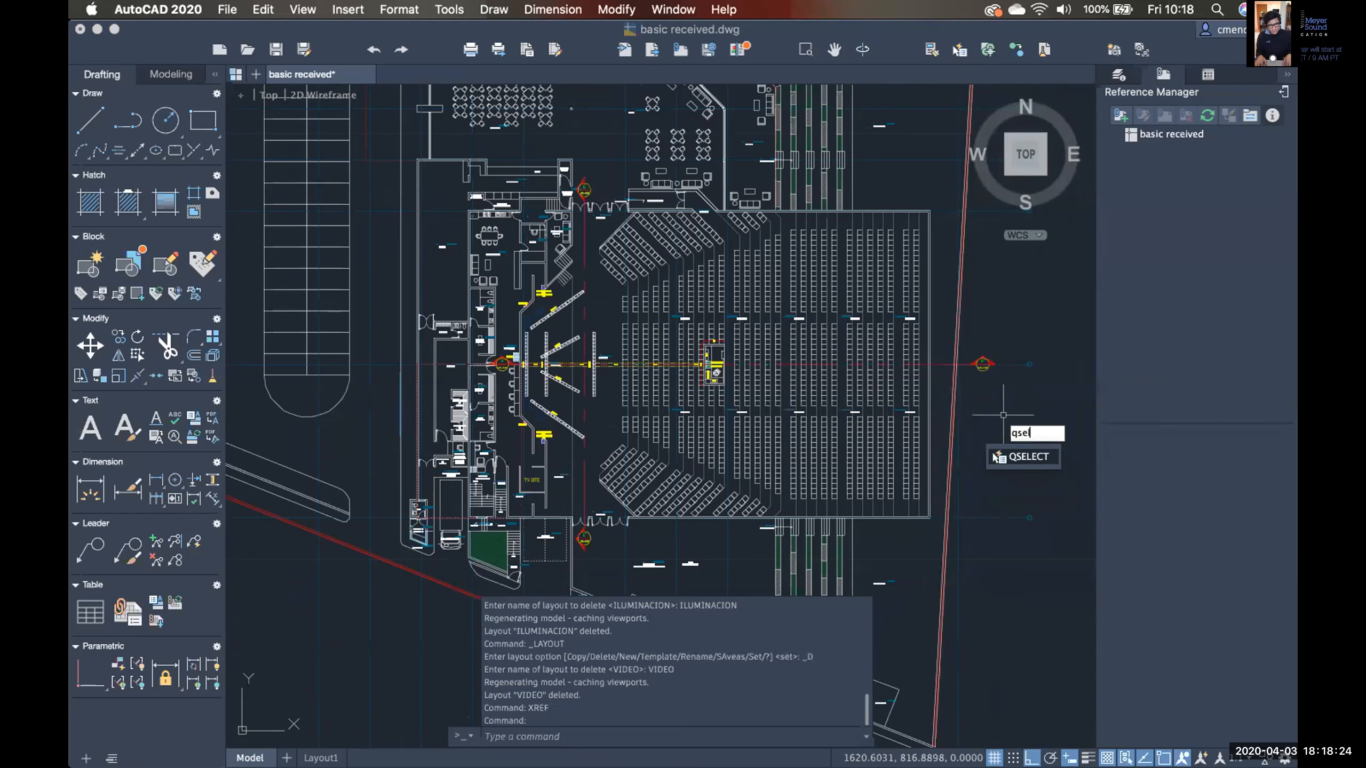
pyautogui.click(996, 457)
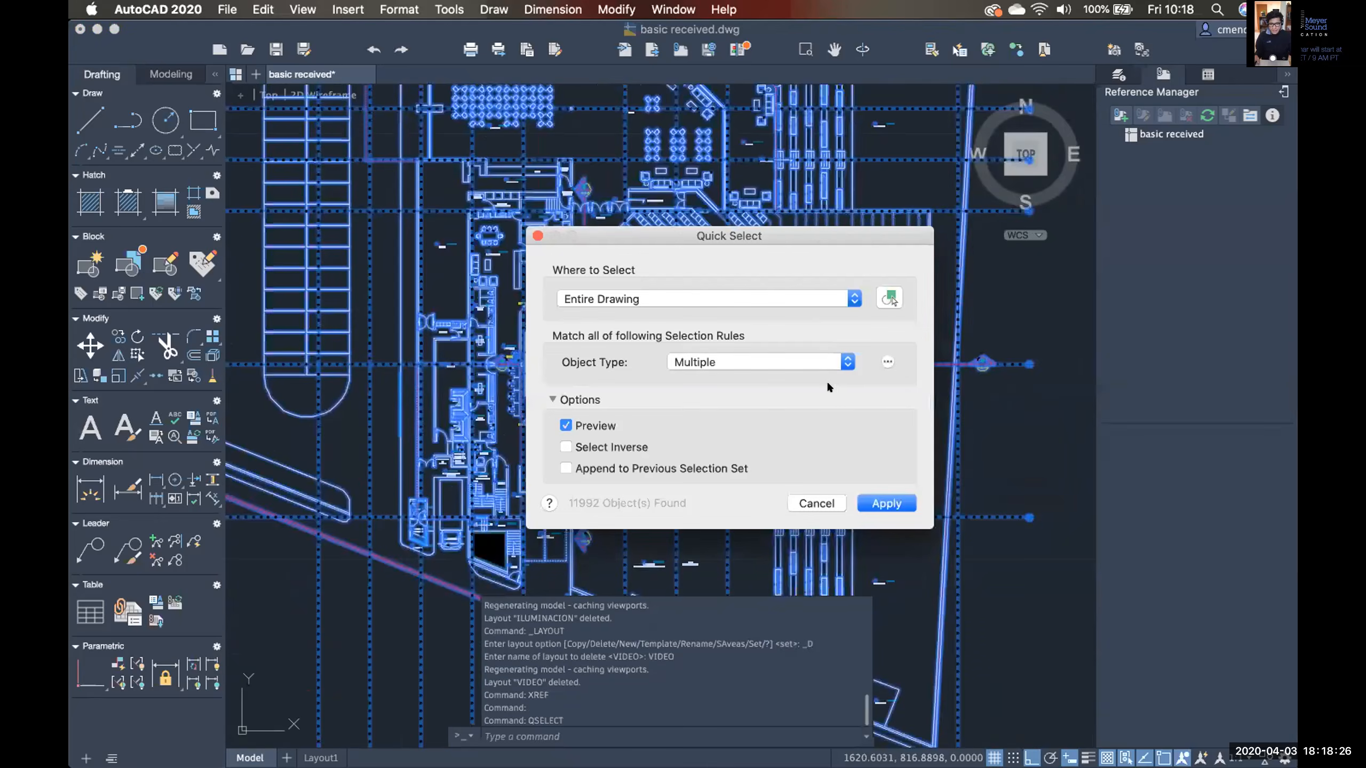
pyautogui.moveTo(798, 237); pyautogui.dragTo(627, 186)
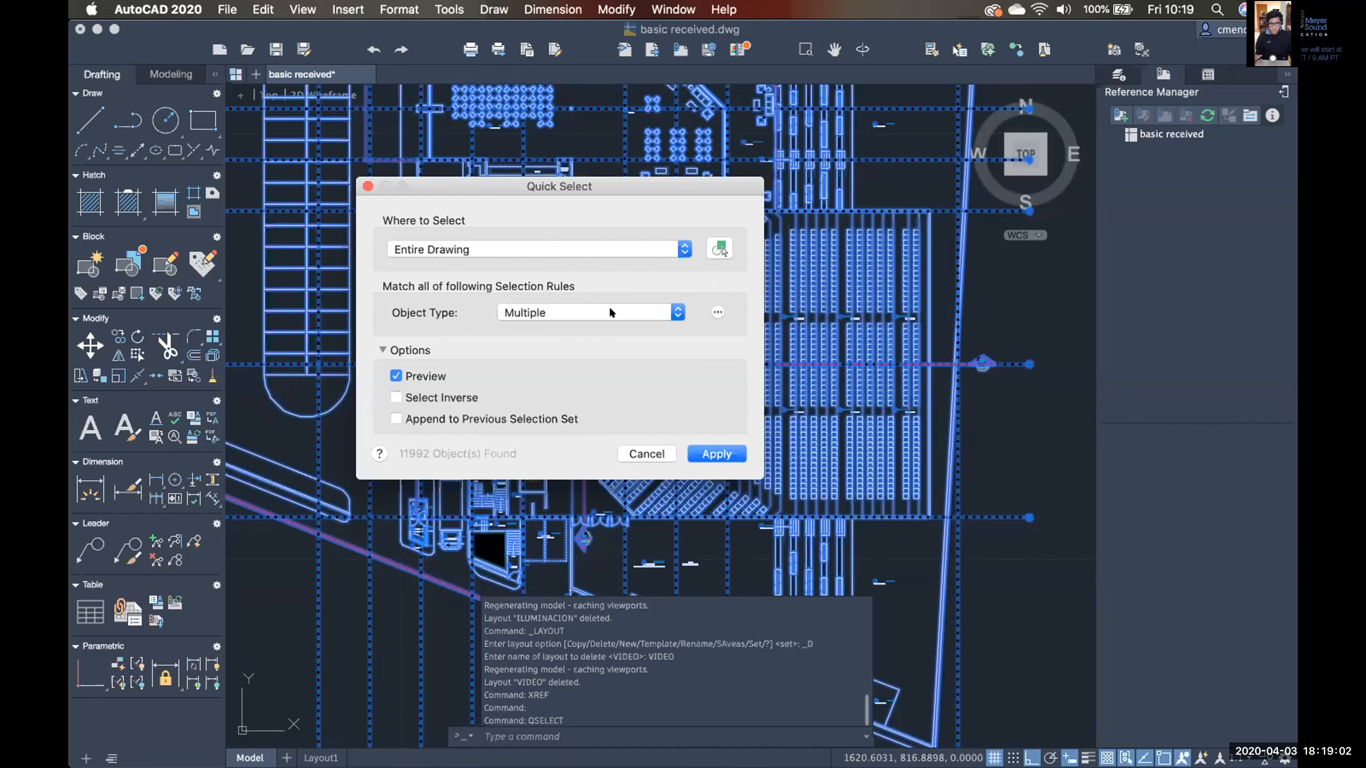
pyautogui.click(676, 311)
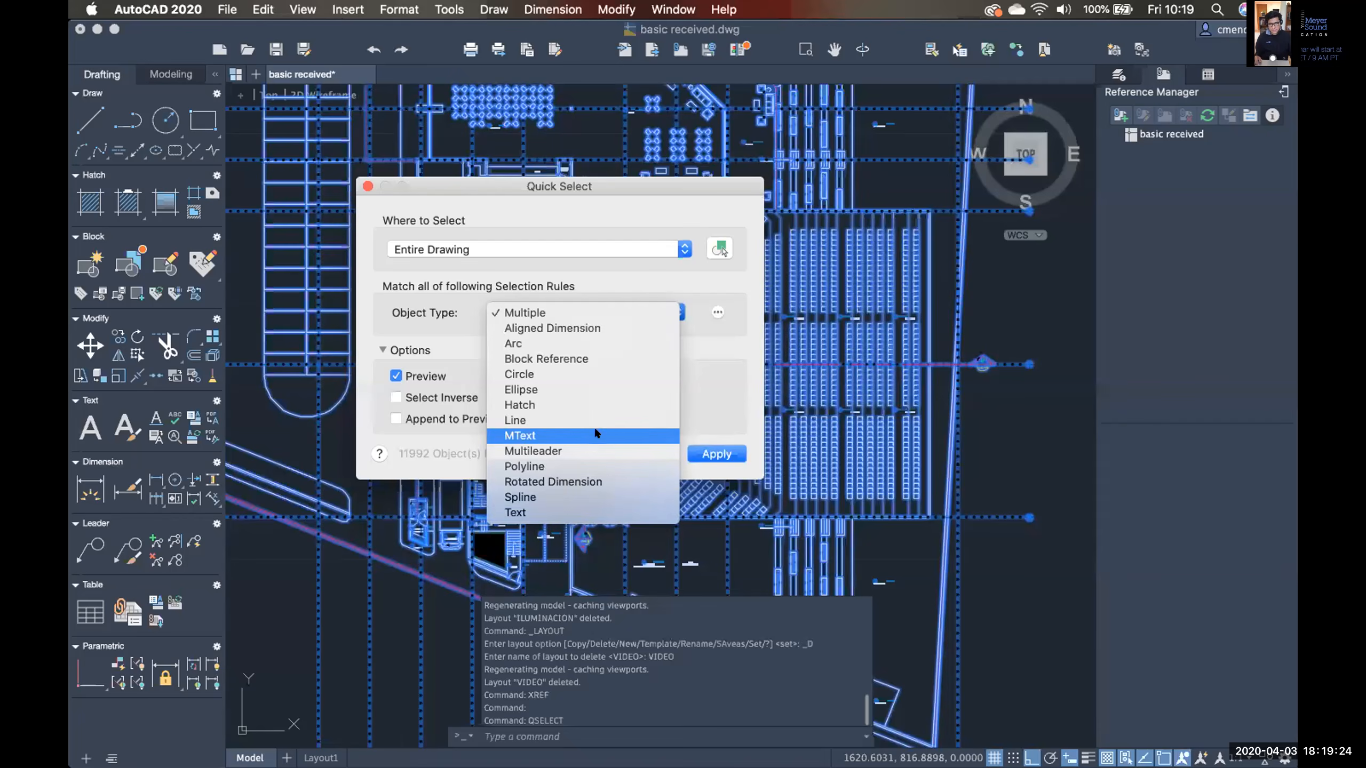
pyautogui.click(610, 435)
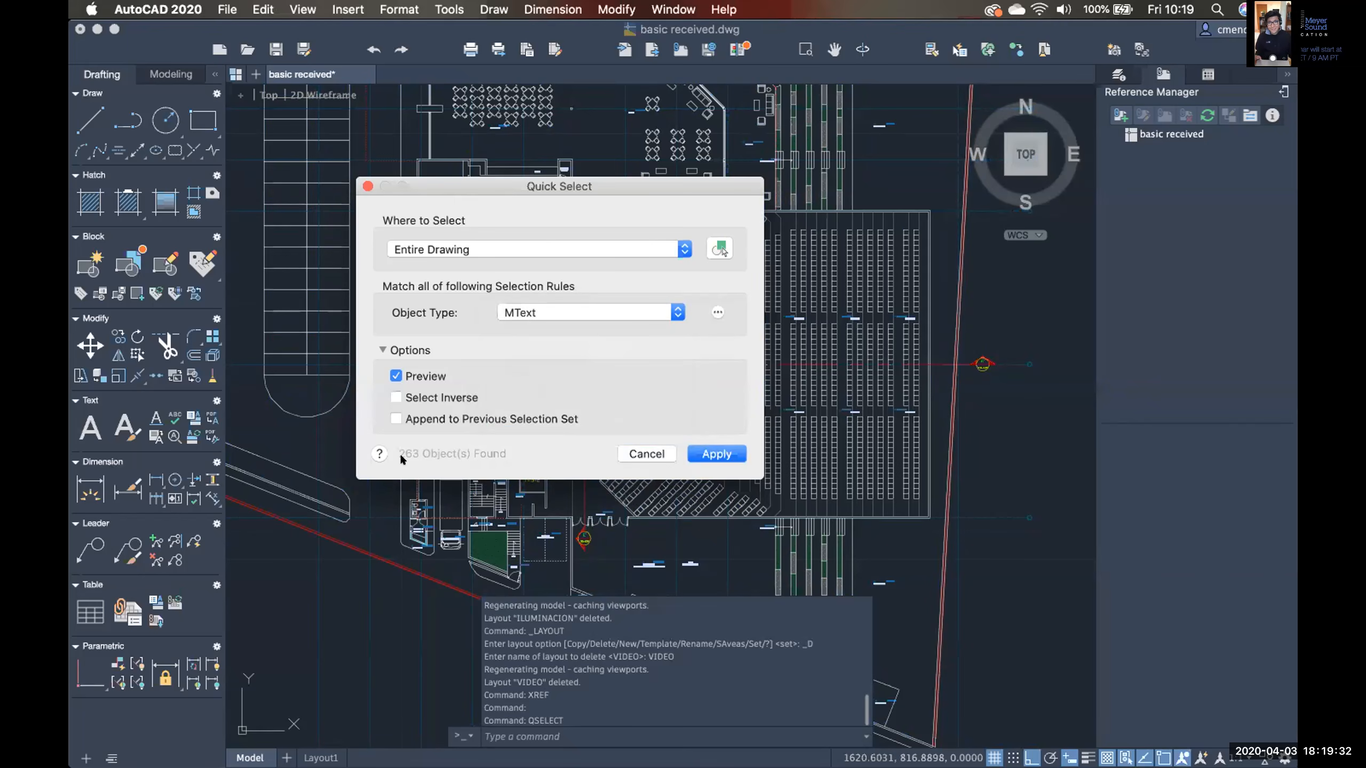
pyautogui.click(713, 447)
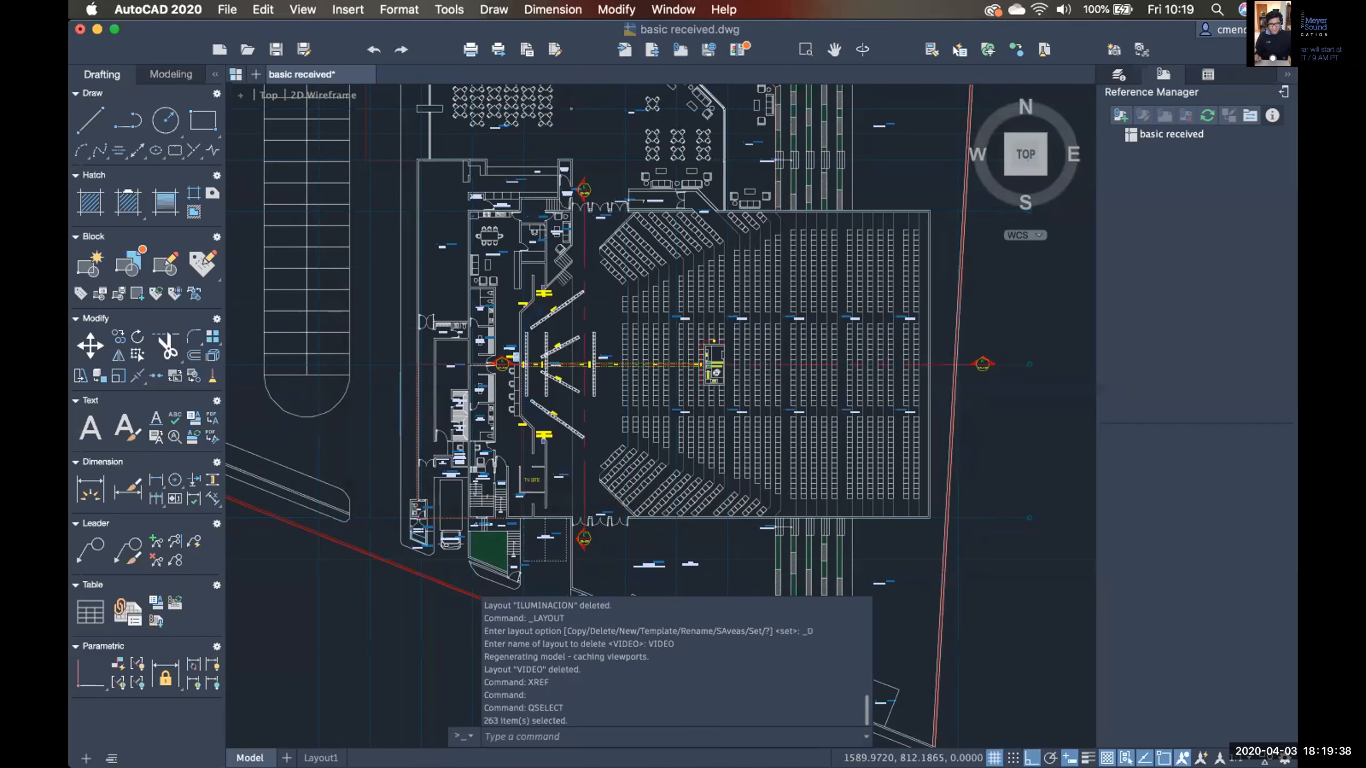
pyautogui.scroll(-3, 712, 452)
pyautogui.scroll(5, 710, 406)
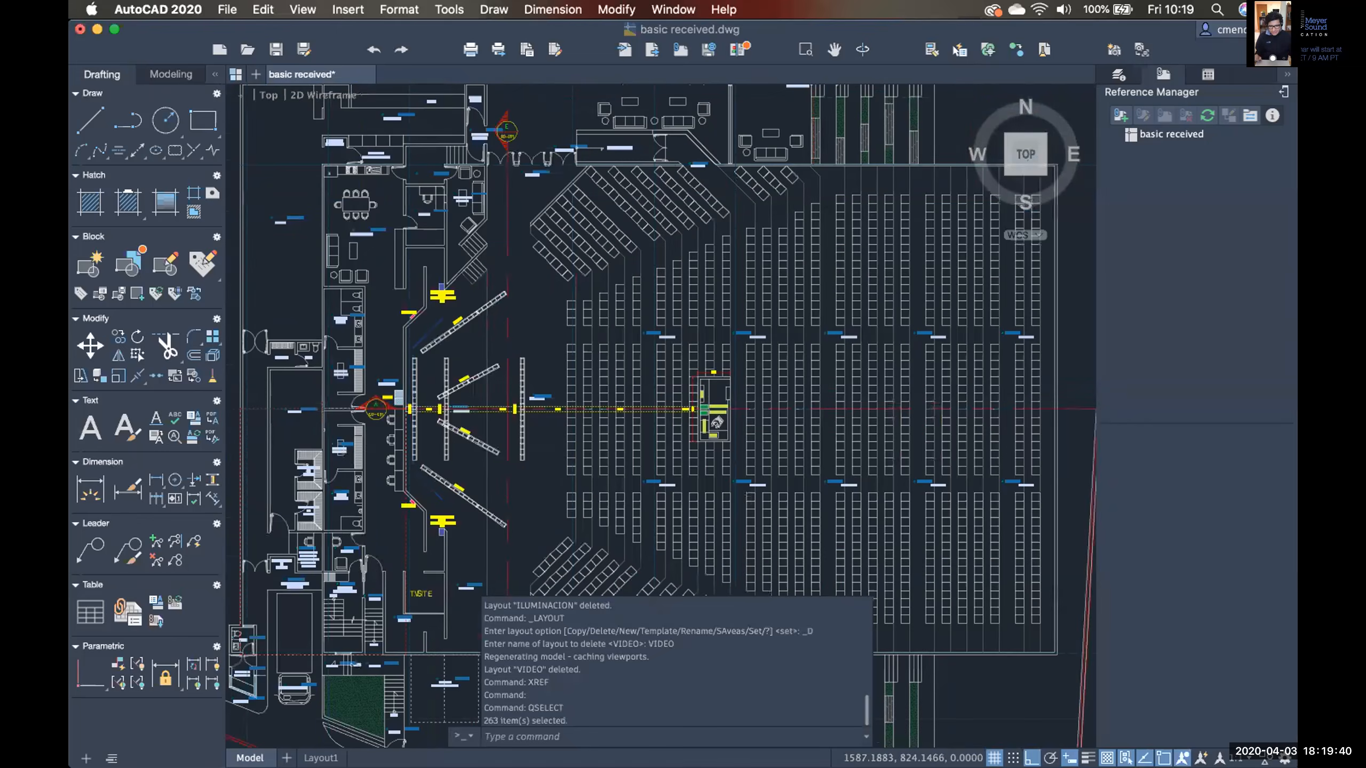
pyautogui.scroll(5, 623, 360)
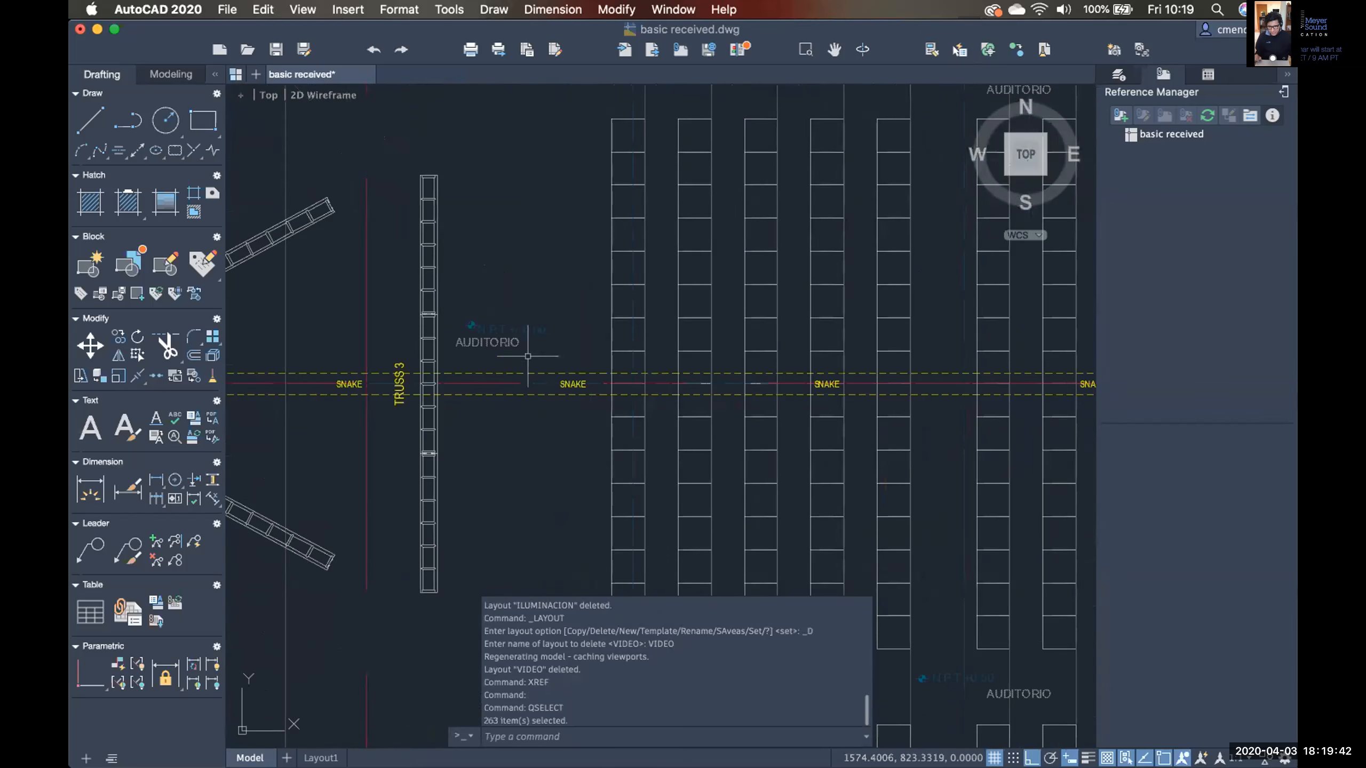
pyautogui.scroll(-5, 603, 363)
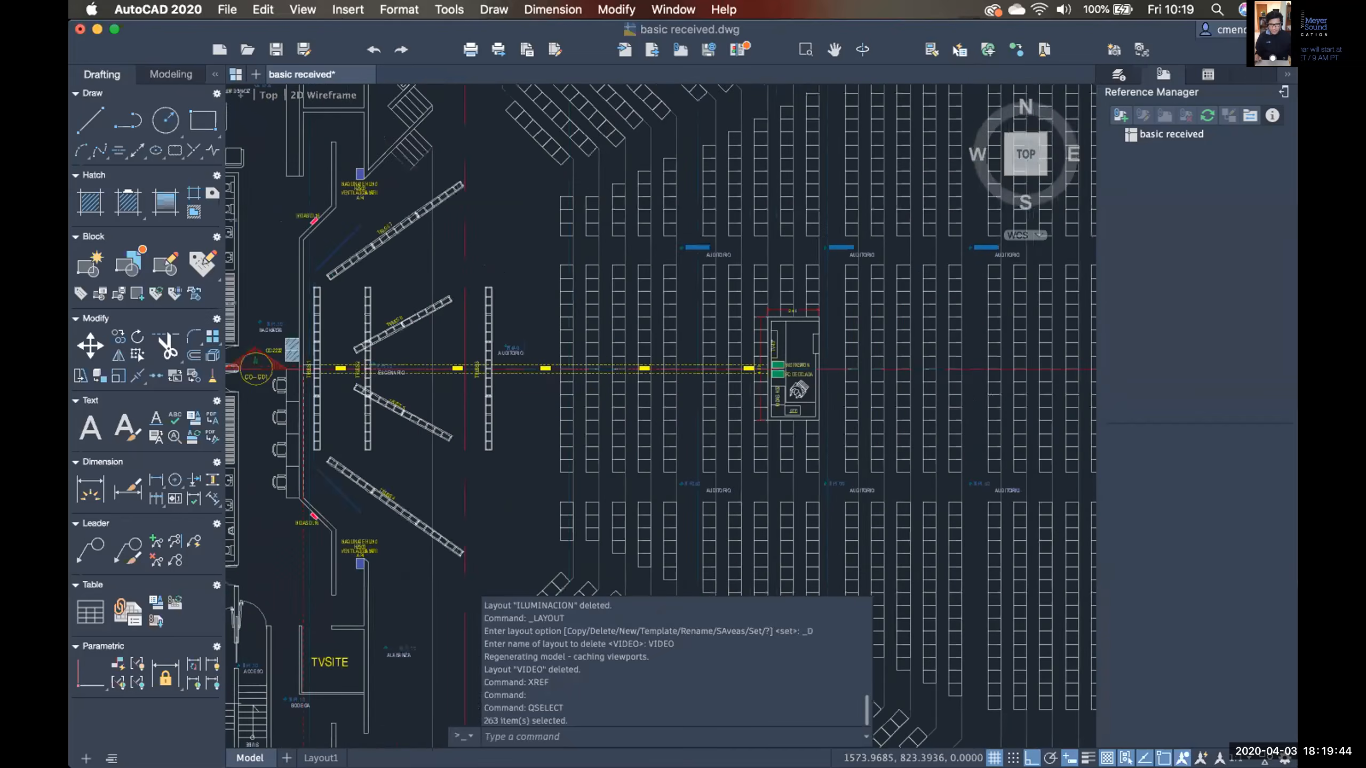
pyautogui.scroll(-6, 694, 361)
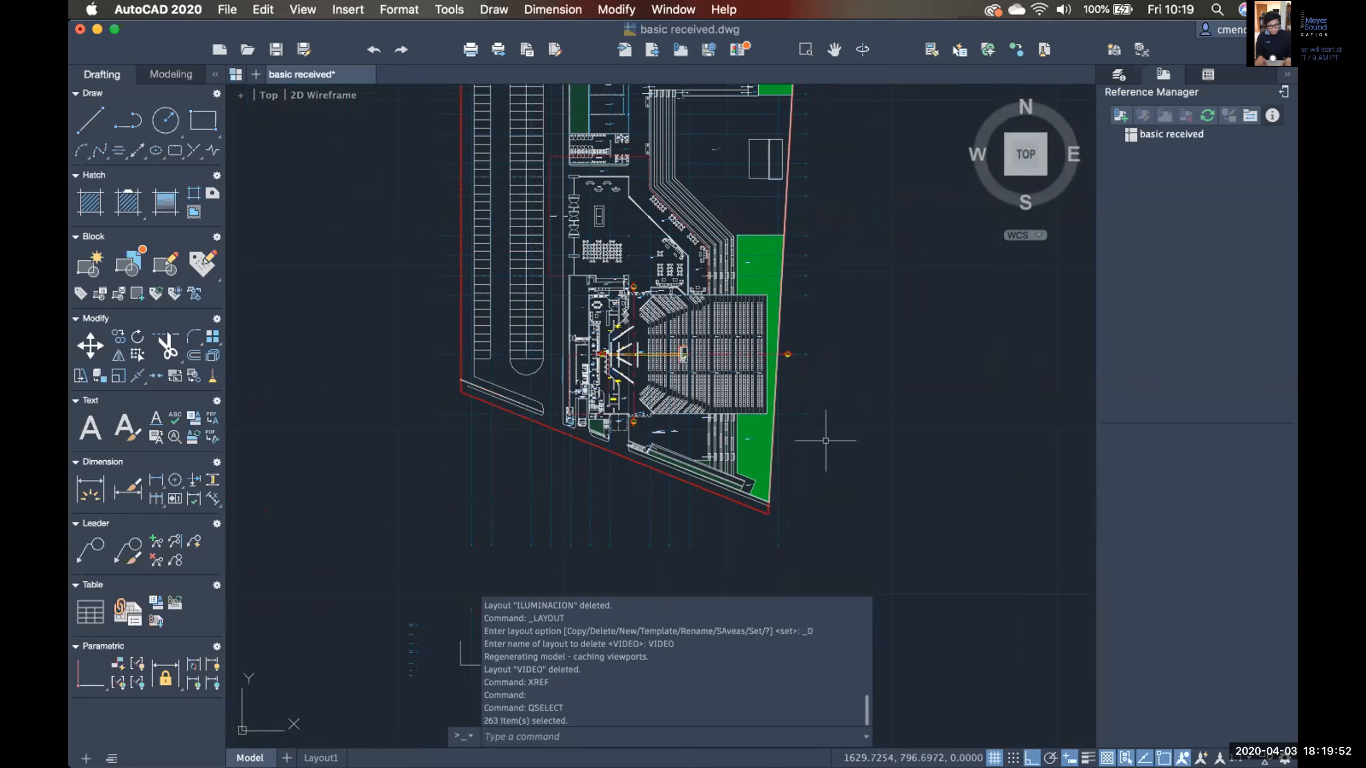
pyautogui.press('Delete')
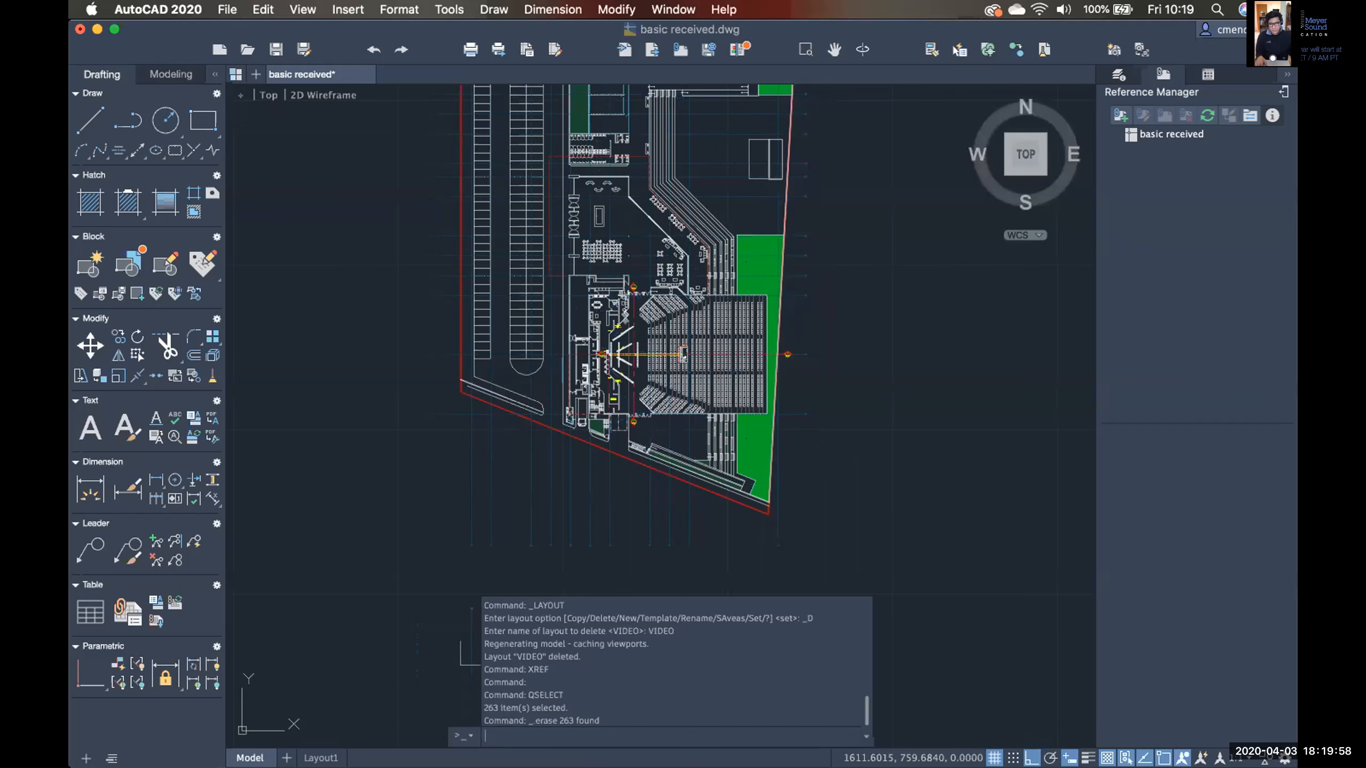
# Quick-select every Text object in the entire drawing and delete the selection.
pyautogui.write('qsel')
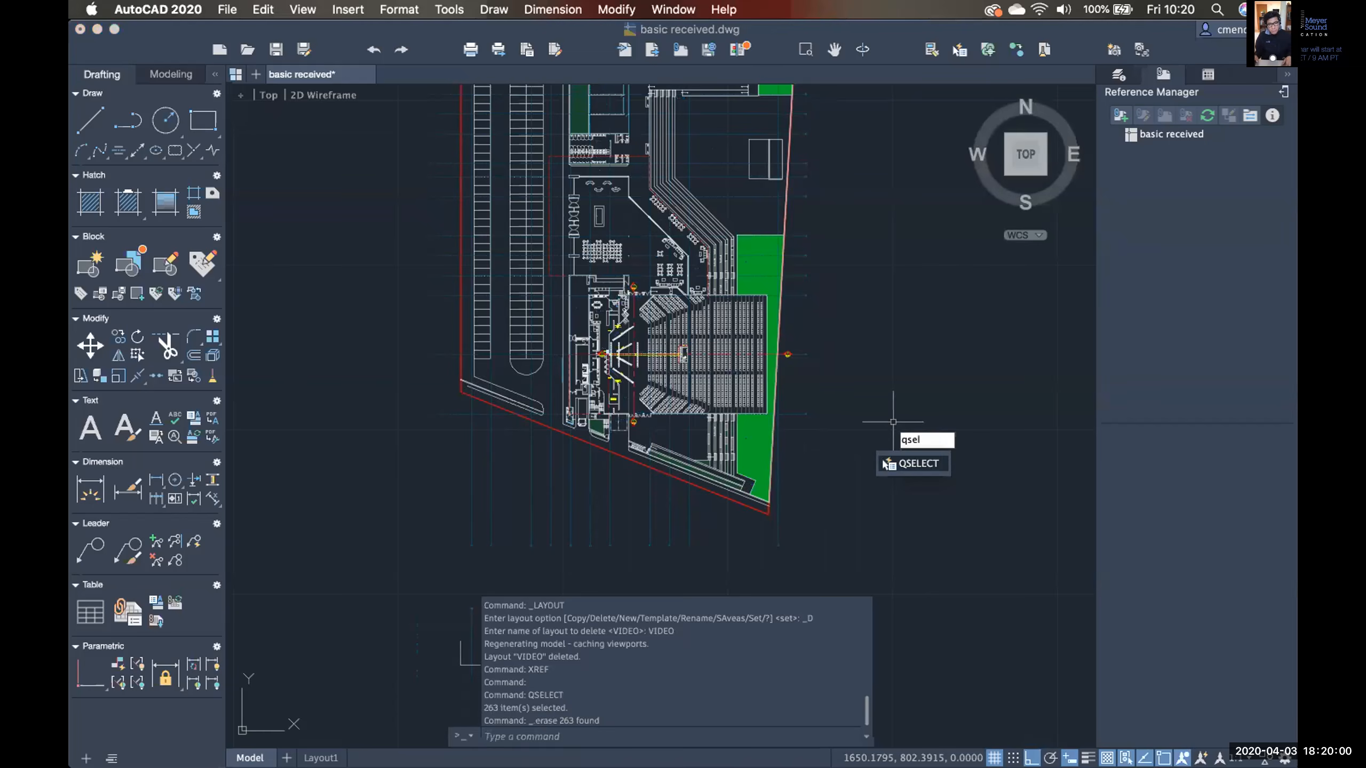
pyautogui.press('Return')
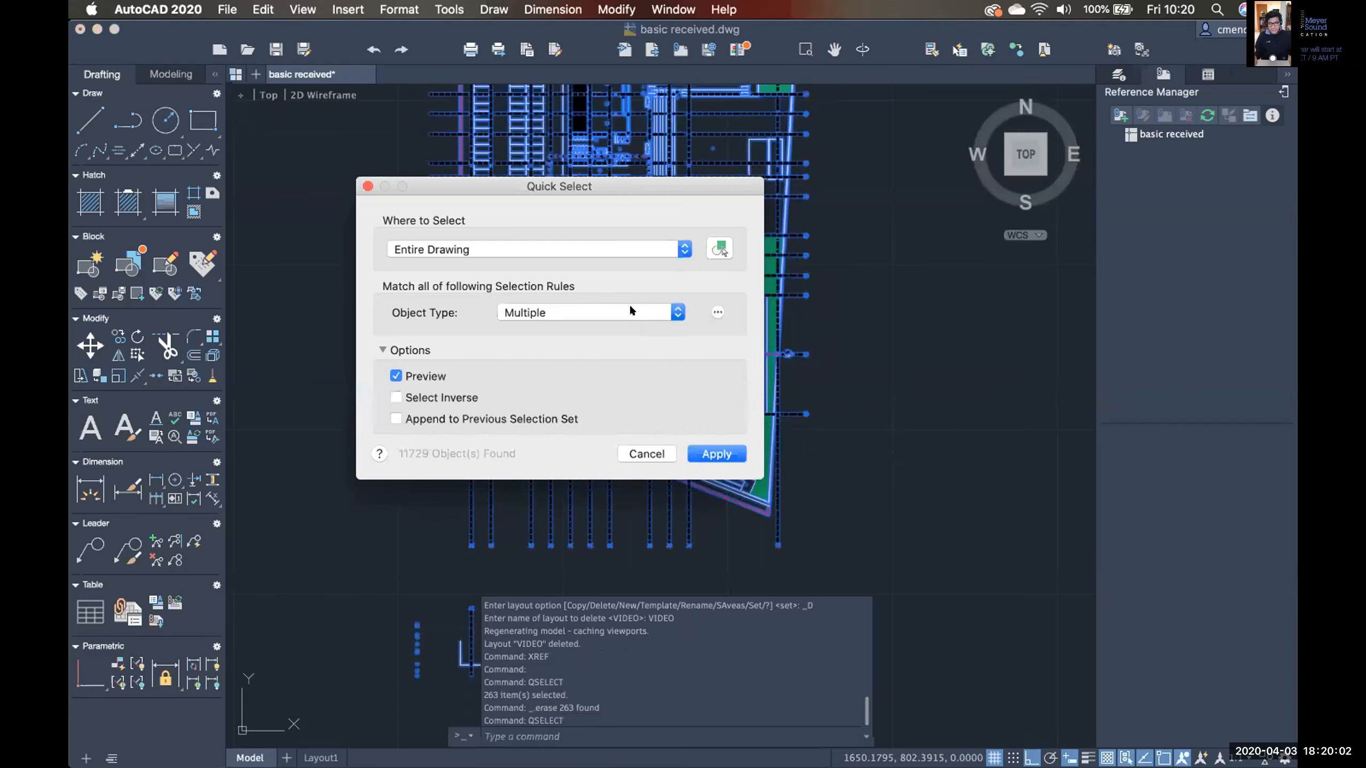
pyautogui.click(629, 309)
pyautogui.click(516, 497)
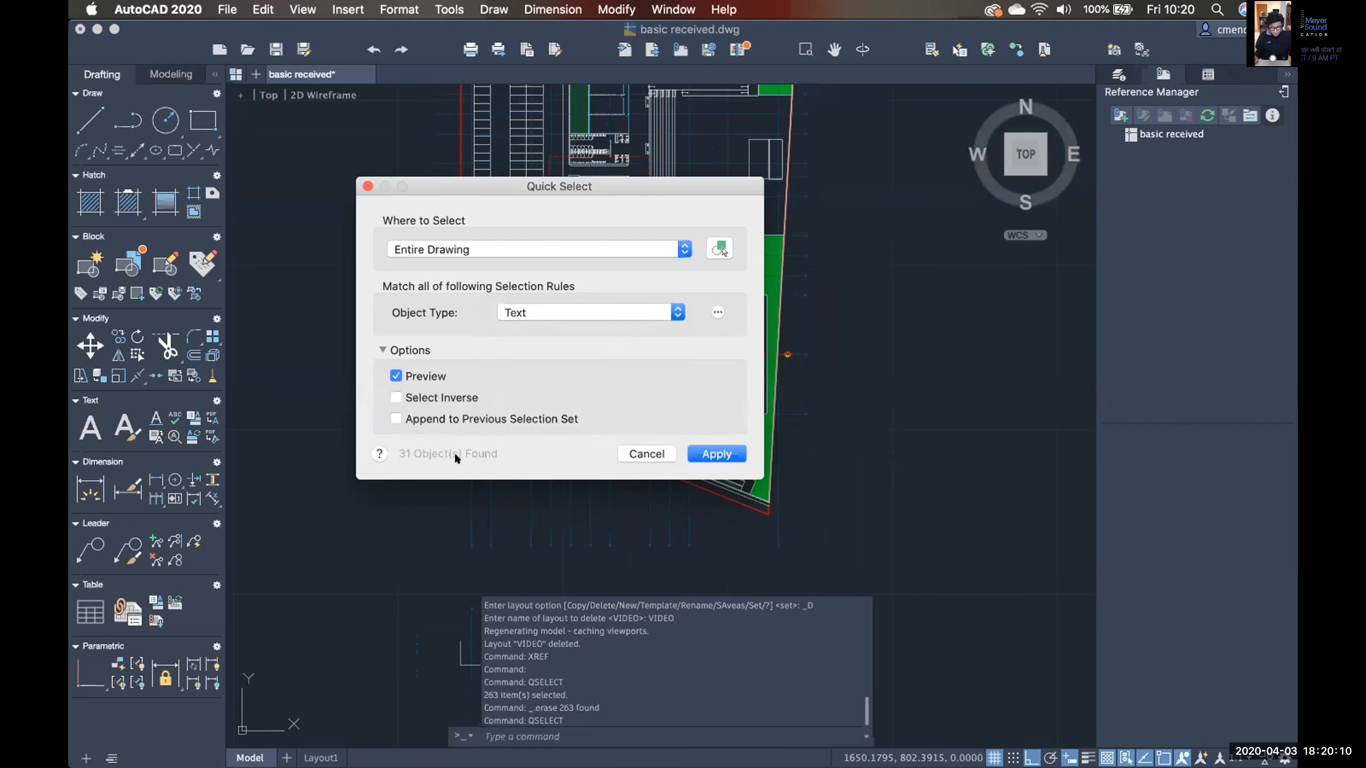
pyautogui.click(716, 453)
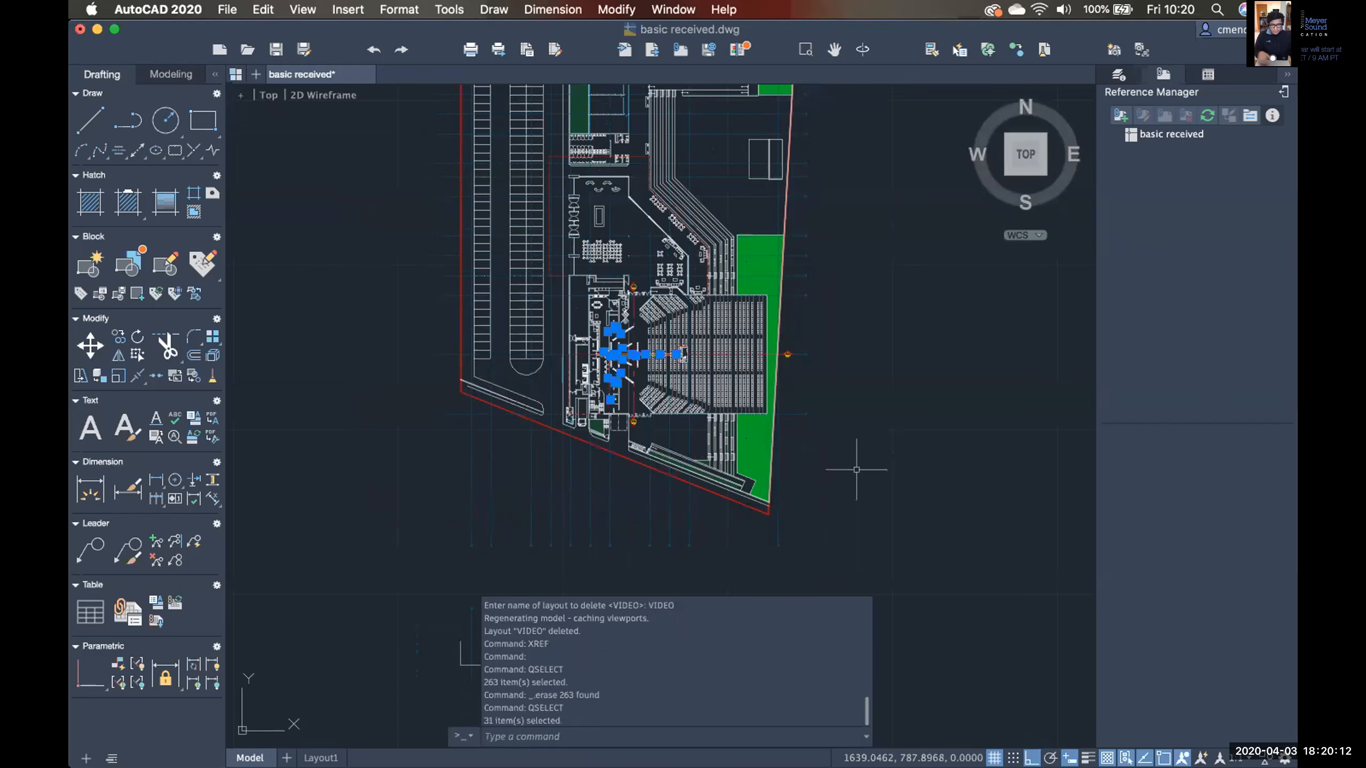
pyautogui.press('Delete')
pyautogui.moveTo(860, 464); pyautogui.dragTo(807, 461, button='middle')
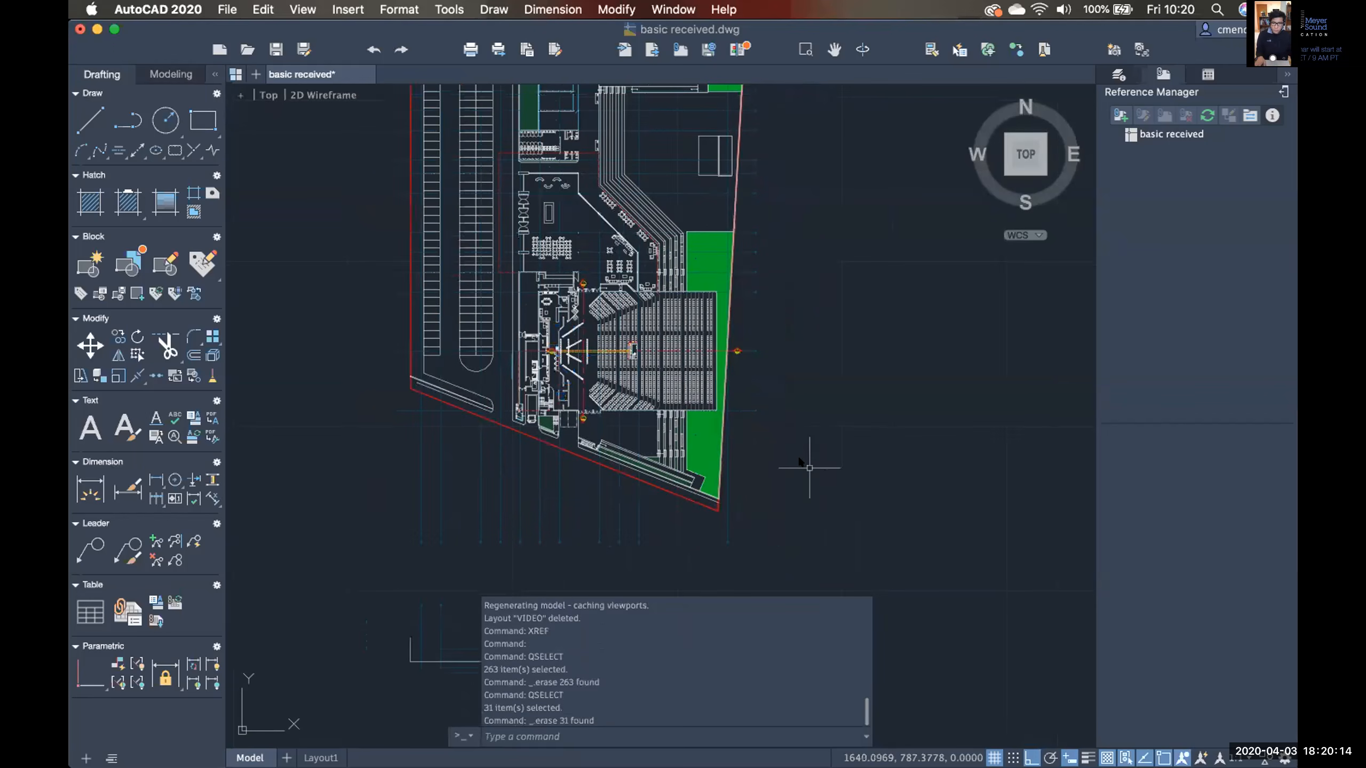
# Review the PowerPoint purge checklist, return to AutoCAD and examine the axis lines around the floor plan and the section.
pyautogui.press('super+Tab')
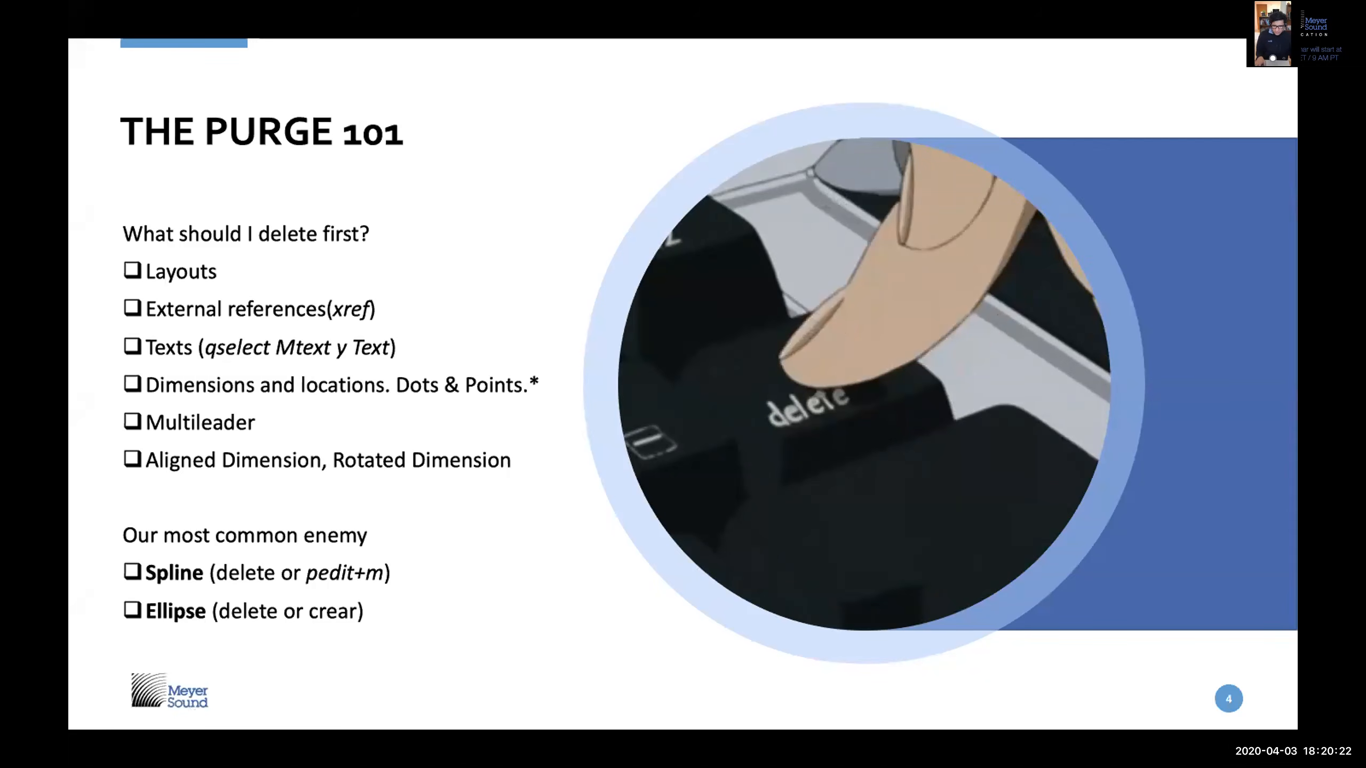
pyautogui.press('super+Tab')
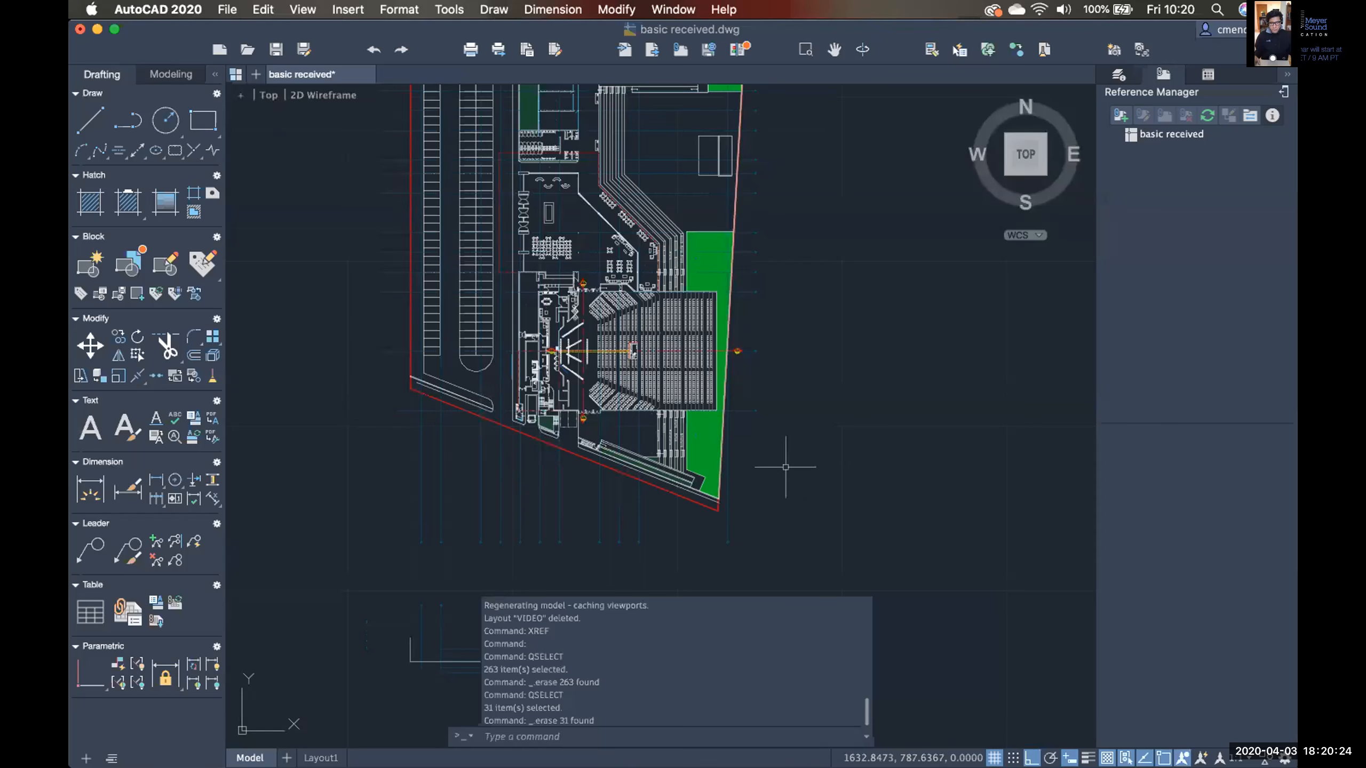
pyautogui.moveTo(740, 509)
pyautogui.mouseDown(button='middle')
pyautogui.moveTo(775, 348)
pyautogui.moveTo(728, 391)
pyautogui.moveTo(798, 378)
pyautogui.mouseUp(button='middle')
pyautogui.scroll(3, 760, 372)
pyautogui.scroll(3, 689, 370)
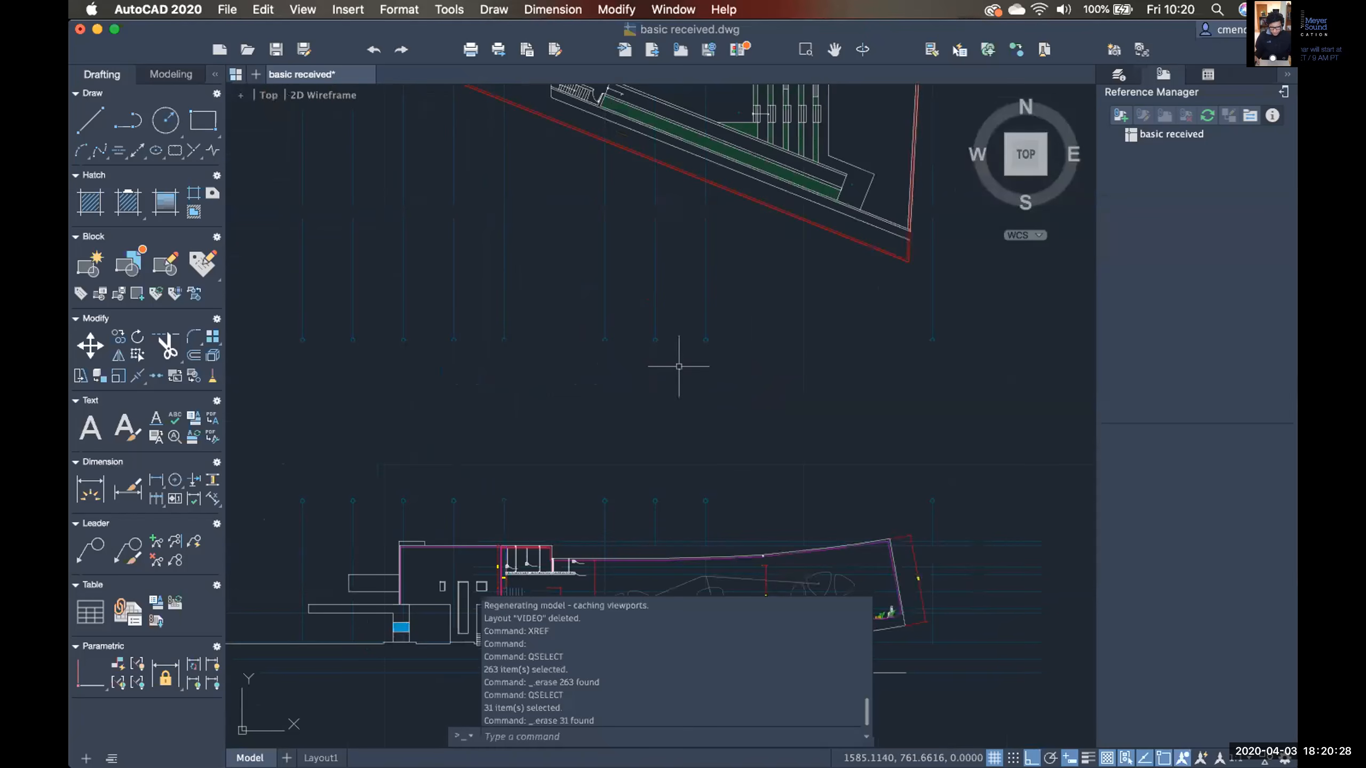
pyautogui.scroll(1, 815, 383)
pyautogui.scroll(-6, 811, 396)
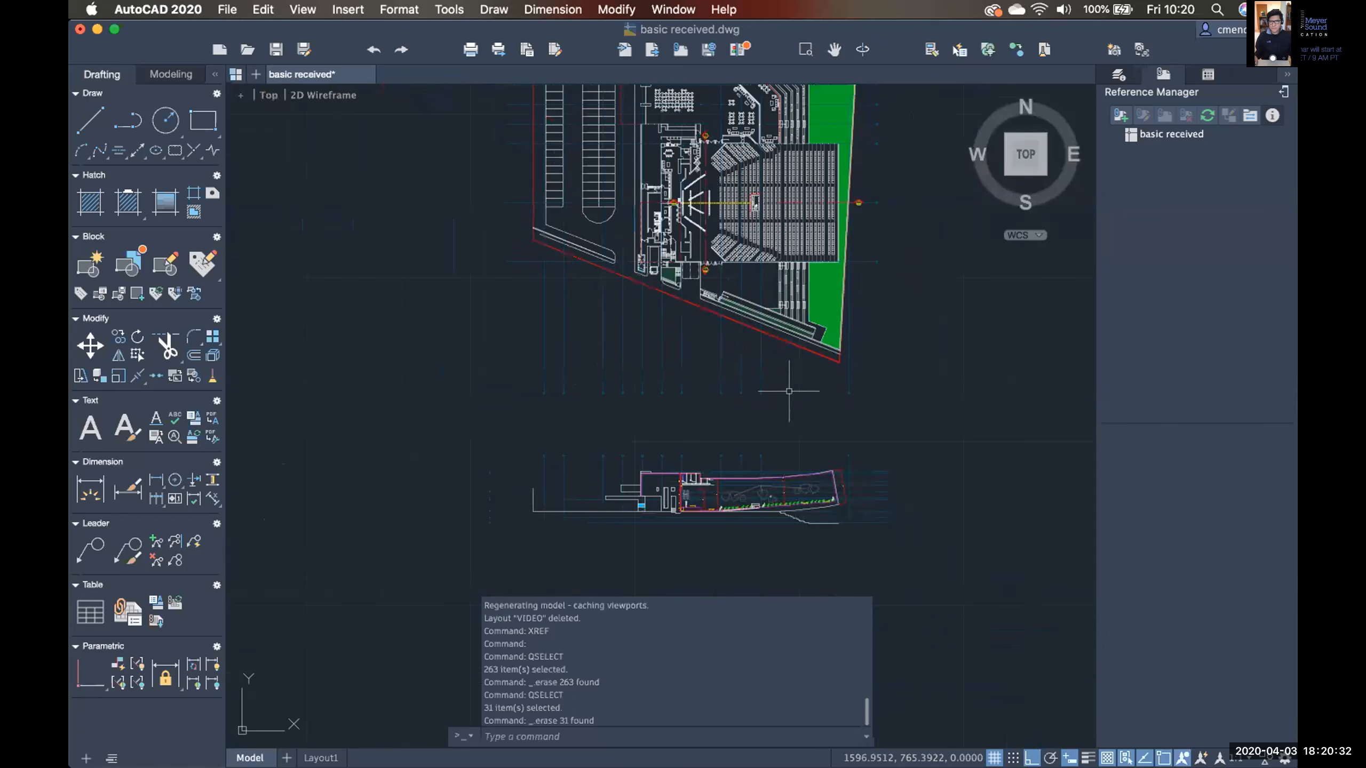
pyautogui.moveTo(878, 373); pyautogui.dragTo(862, 405, button='middle')
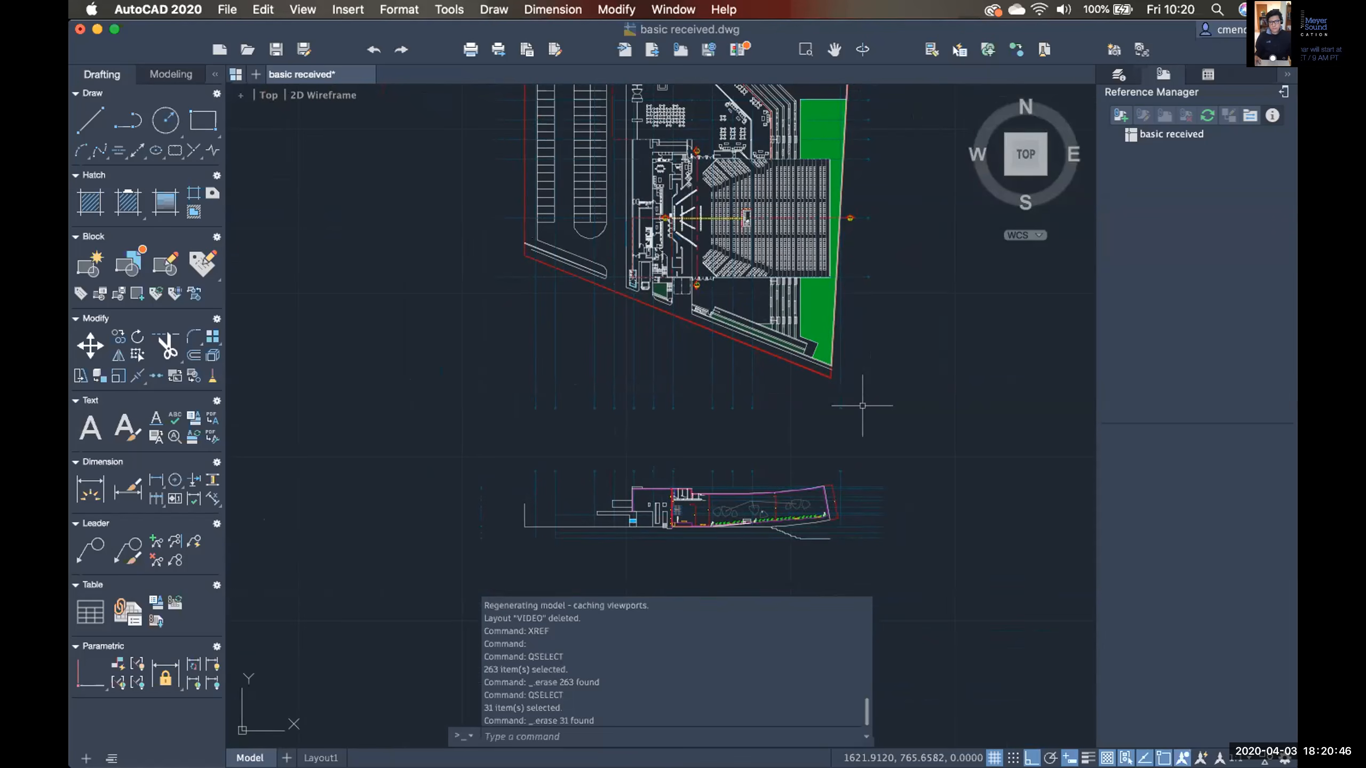
pyautogui.moveTo(848, 382); pyautogui.dragTo(835, 394, button='middle')
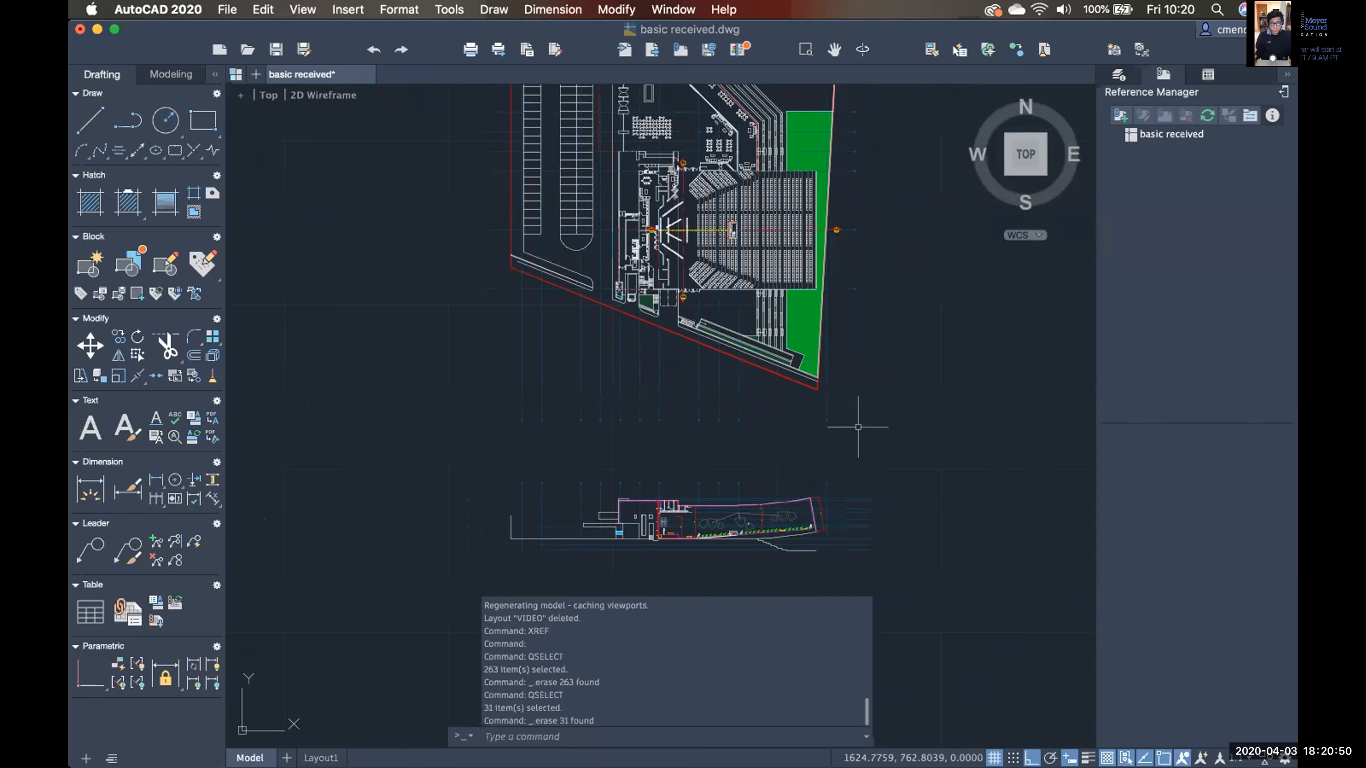
pyautogui.moveTo(859, 425); pyautogui.dragTo(857, 426, button='middle')
pyautogui.moveTo(739, 403); pyautogui.dragTo(786, 397, button='middle')
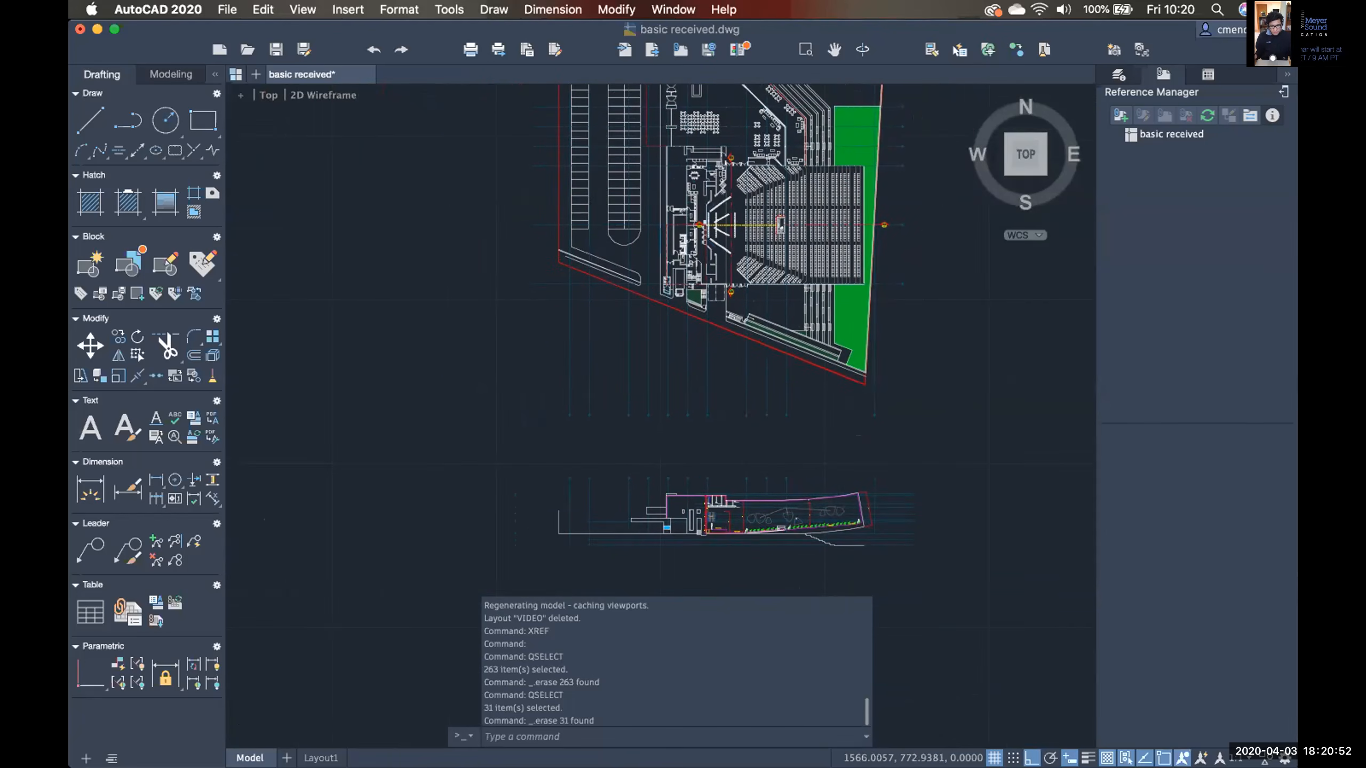
# Select the vertical axis line beside the stage and examine how it runs through the plan, then clear the selection.
pyautogui.scroll(5, 713, 381)
pyautogui.click(705, 352)
pyautogui.scroll(-5, 705, 352)
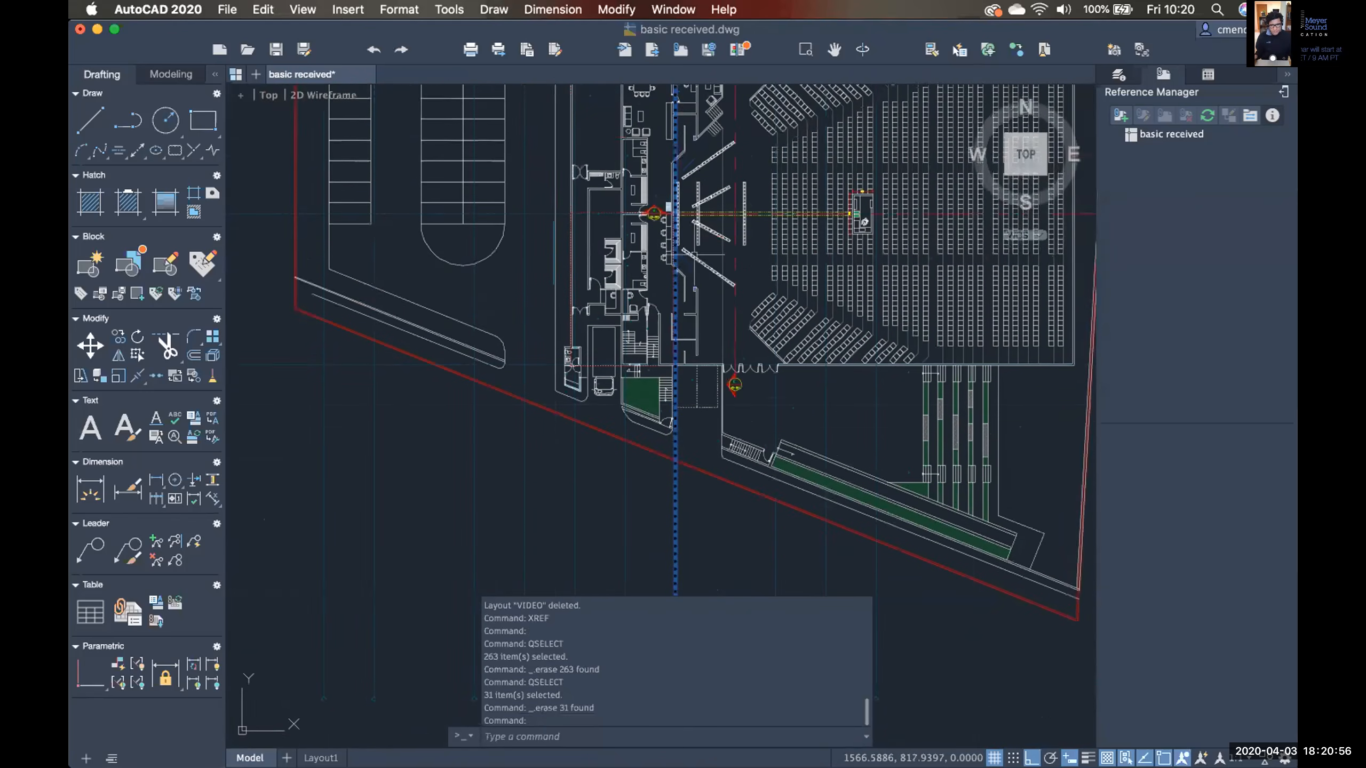
pyautogui.scroll(-6, 863, 220)
pyautogui.scroll(4, 697, 264)
pyautogui.moveTo(697, 264); pyautogui.dragTo(716, 119, button='middle')
pyautogui.scroll(5, 702, 398)
pyautogui.moveTo(688, 522)
pyautogui.mouseDown(button='middle')
pyautogui.moveTo(700, 353)
pyautogui.moveTo(742, 384)
pyautogui.mouseUp(button='middle')
pyautogui.scroll(7, 702, 353)
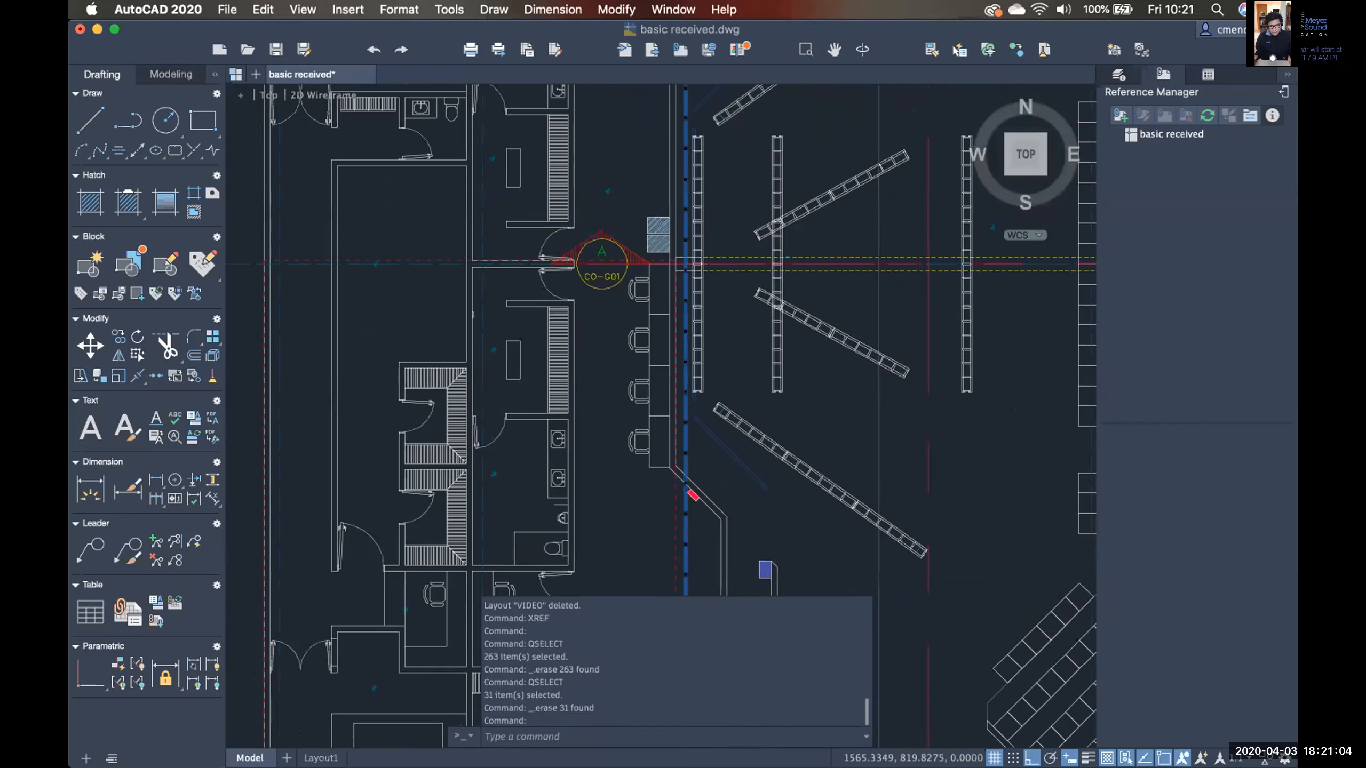
pyautogui.scroll(4, 699, 352)
pyautogui.scroll(-6, 673, 449)
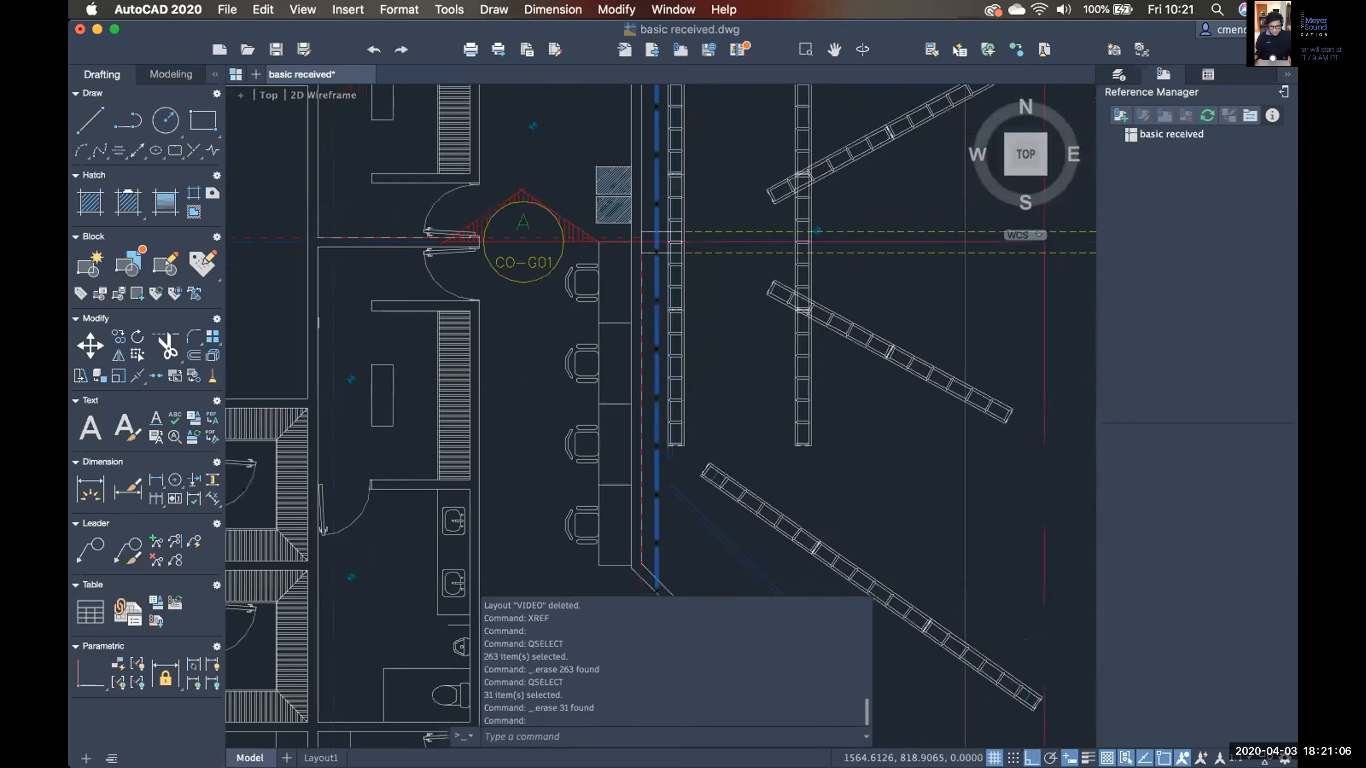
pyautogui.scroll(-6, 709, 464)
pyautogui.moveTo(772, 490)
pyautogui.mouseDown(button='middle')
pyautogui.moveTo(770, 339)
pyautogui.moveTo(743, 391)
pyautogui.mouseUp(button='middle')
pyautogui.press('Escape')
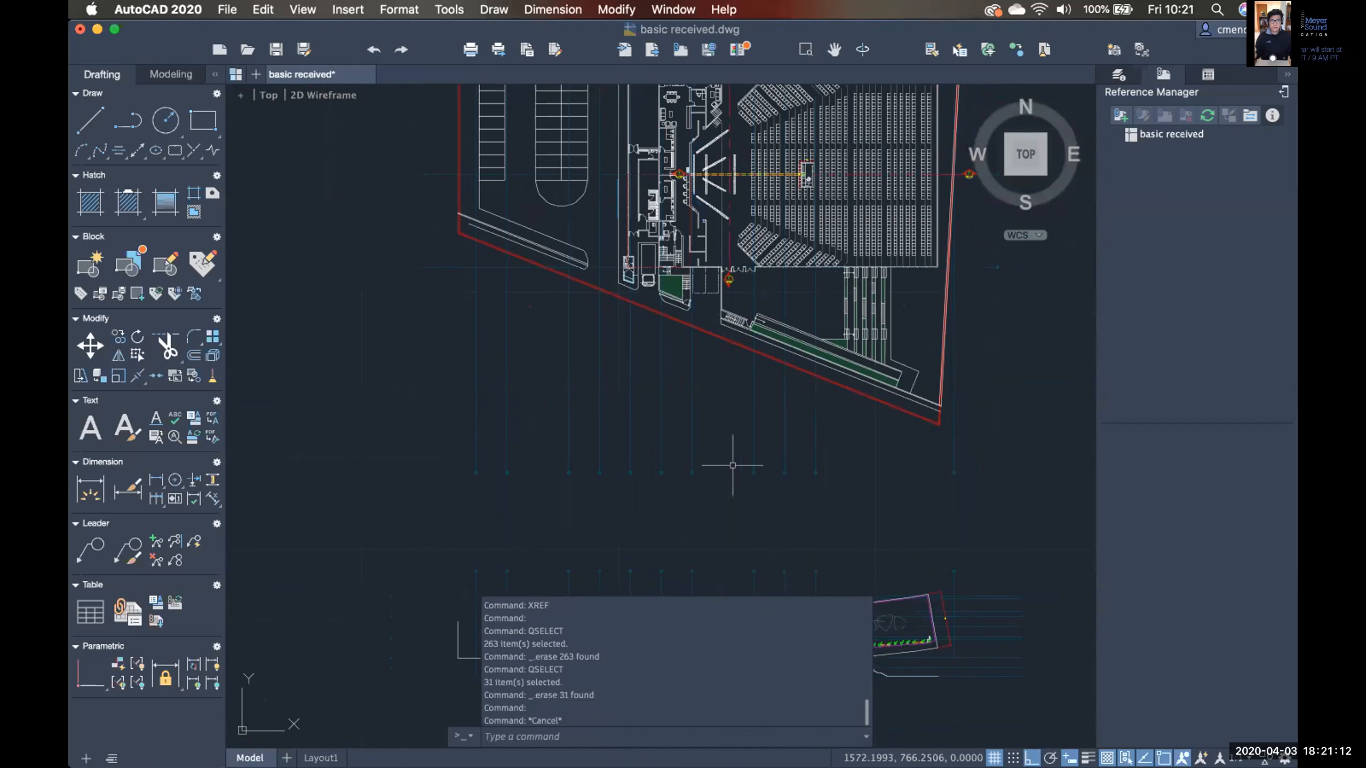
# Draw a vertical line from the axis circle above the stage in the section up past the top of the floor plan.
pyautogui.moveTo(733, 474); pyautogui.dragTo(708, 336, button='middle')
pyautogui.moveTo(714, 401); pyautogui.dragTo(709, 386, button='middle')
pyautogui.scroll(5, 698, 424)
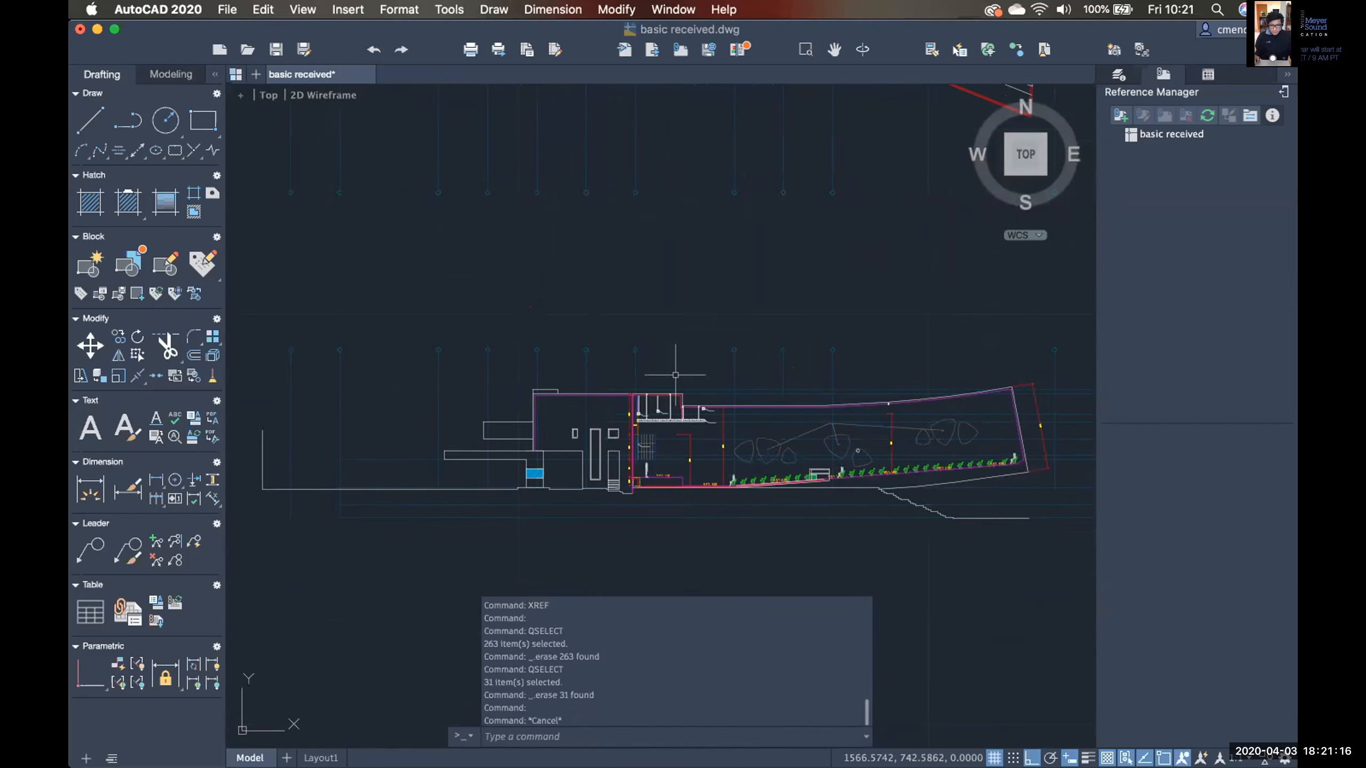
pyautogui.scroll(5, 643, 375)
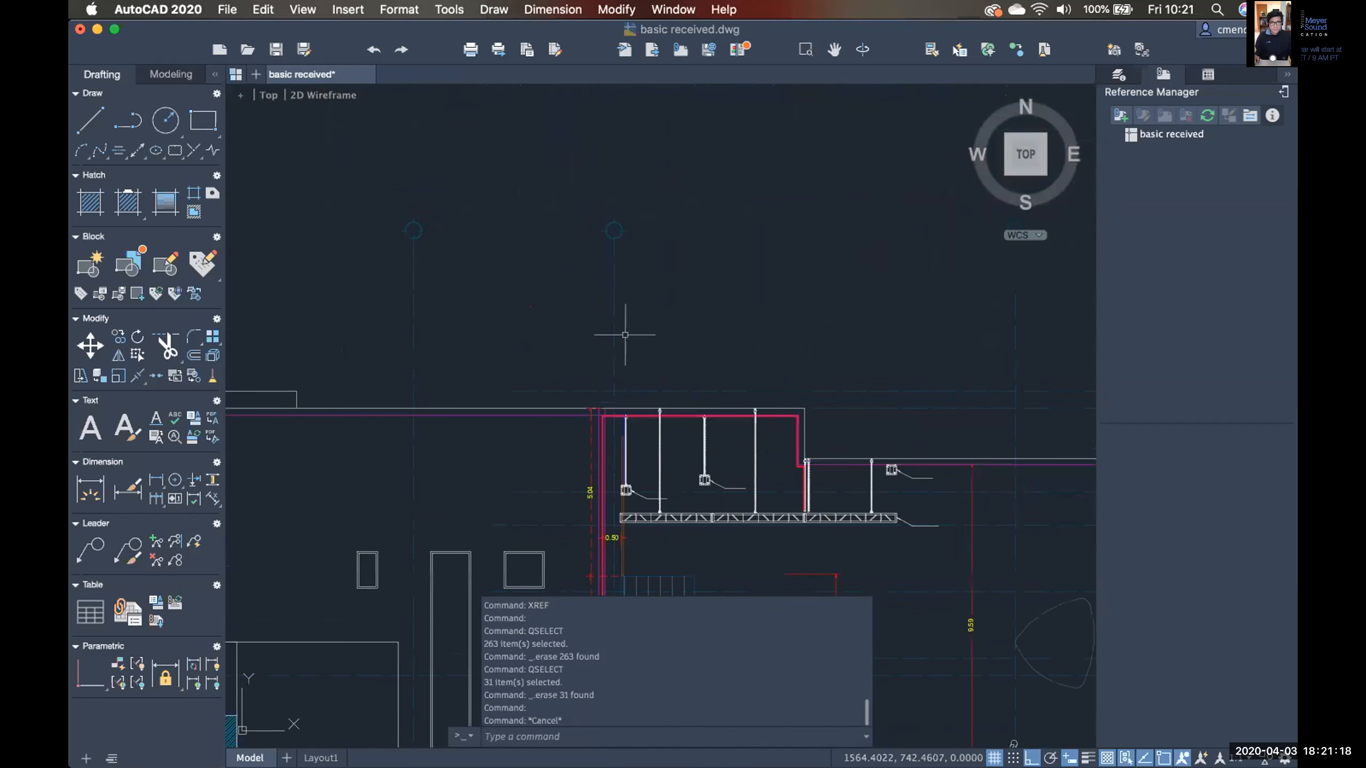
pyautogui.scroll(-4, 695, 343)
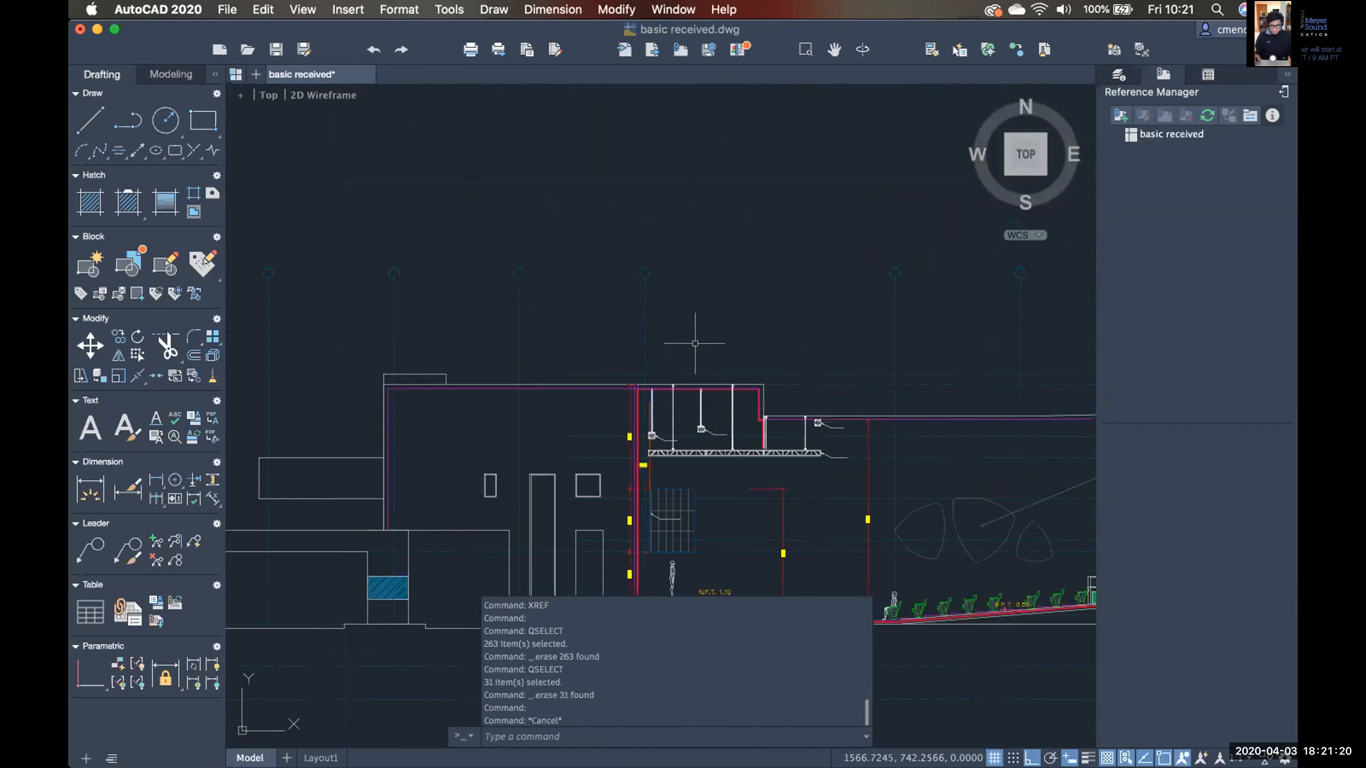
pyautogui.write('lin')
pyautogui.press('Return')
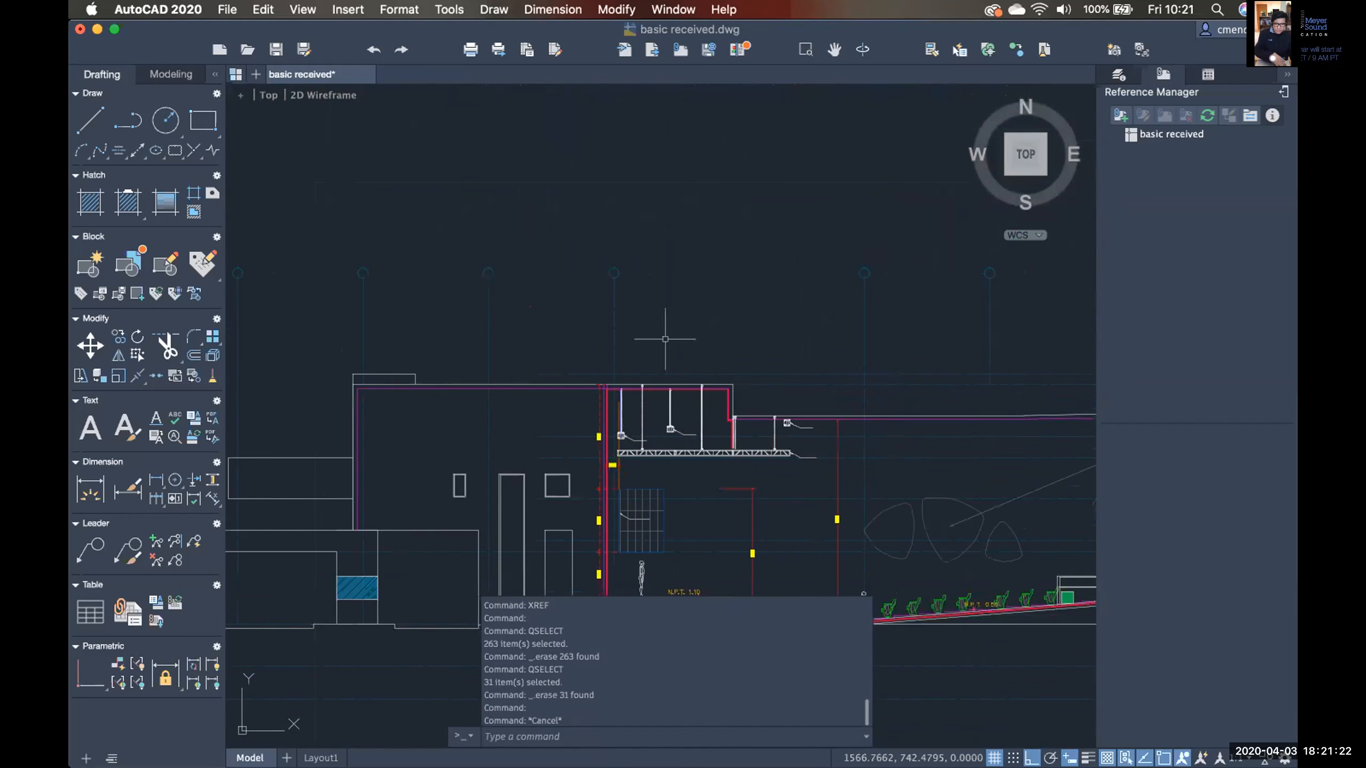
pyautogui.scroll(3, 613, 268)
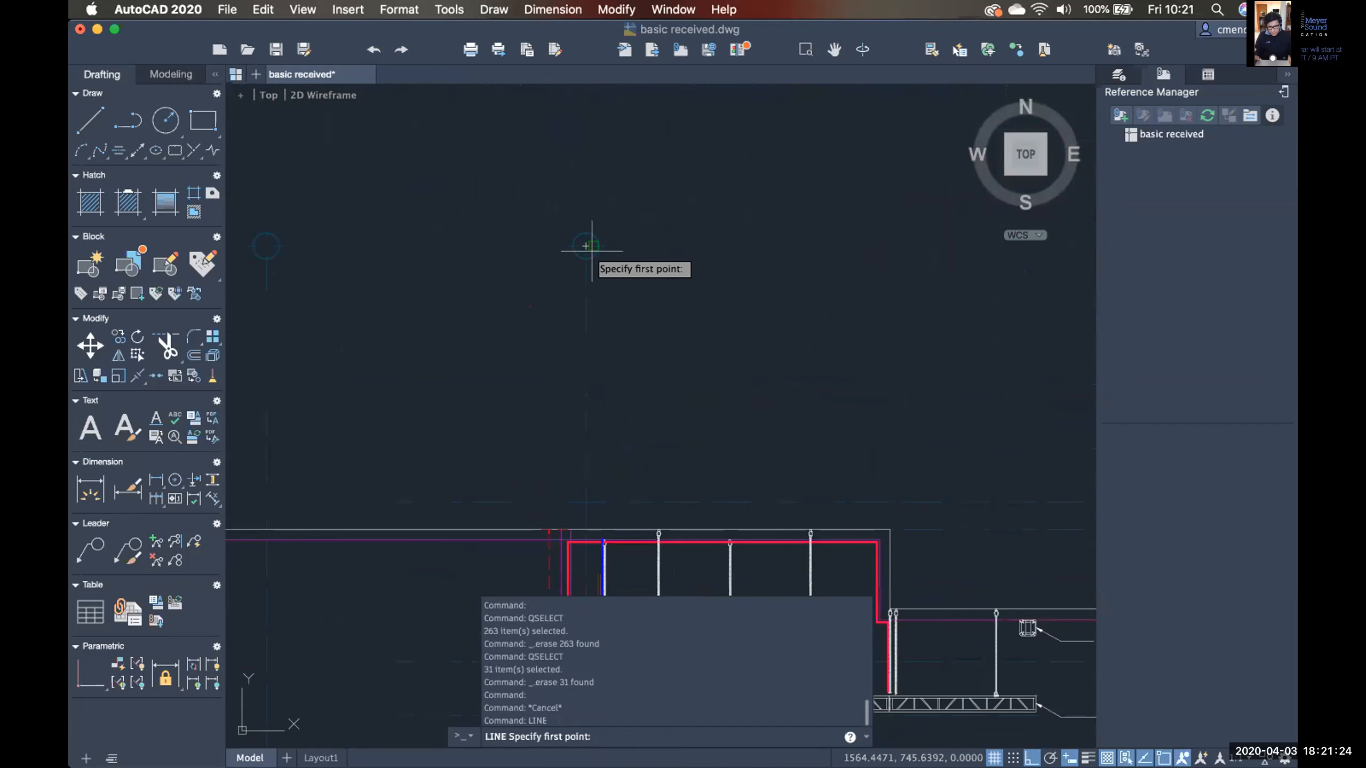
pyautogui.click(586, 246)
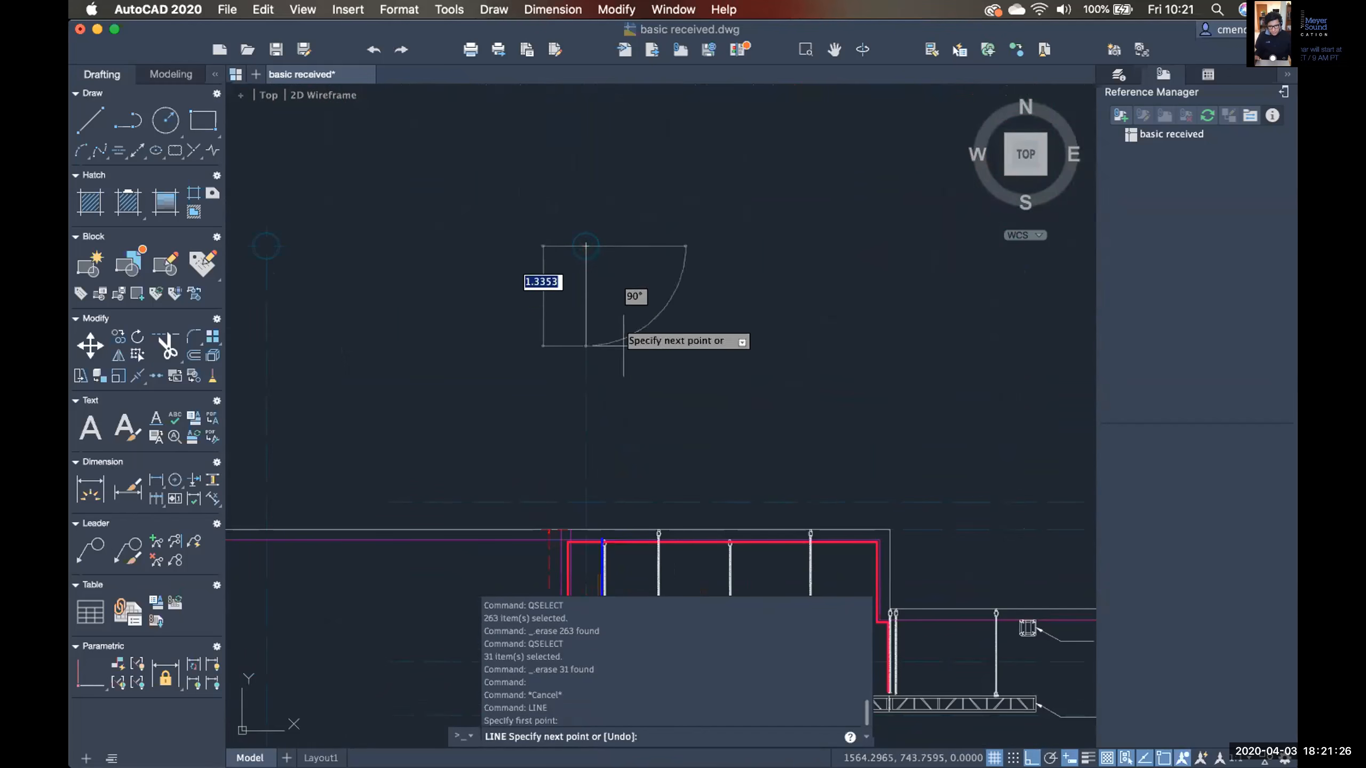
pyautogui.scroll(-4, 639, 355)
pyautogui.scroll(5, 652, 344)
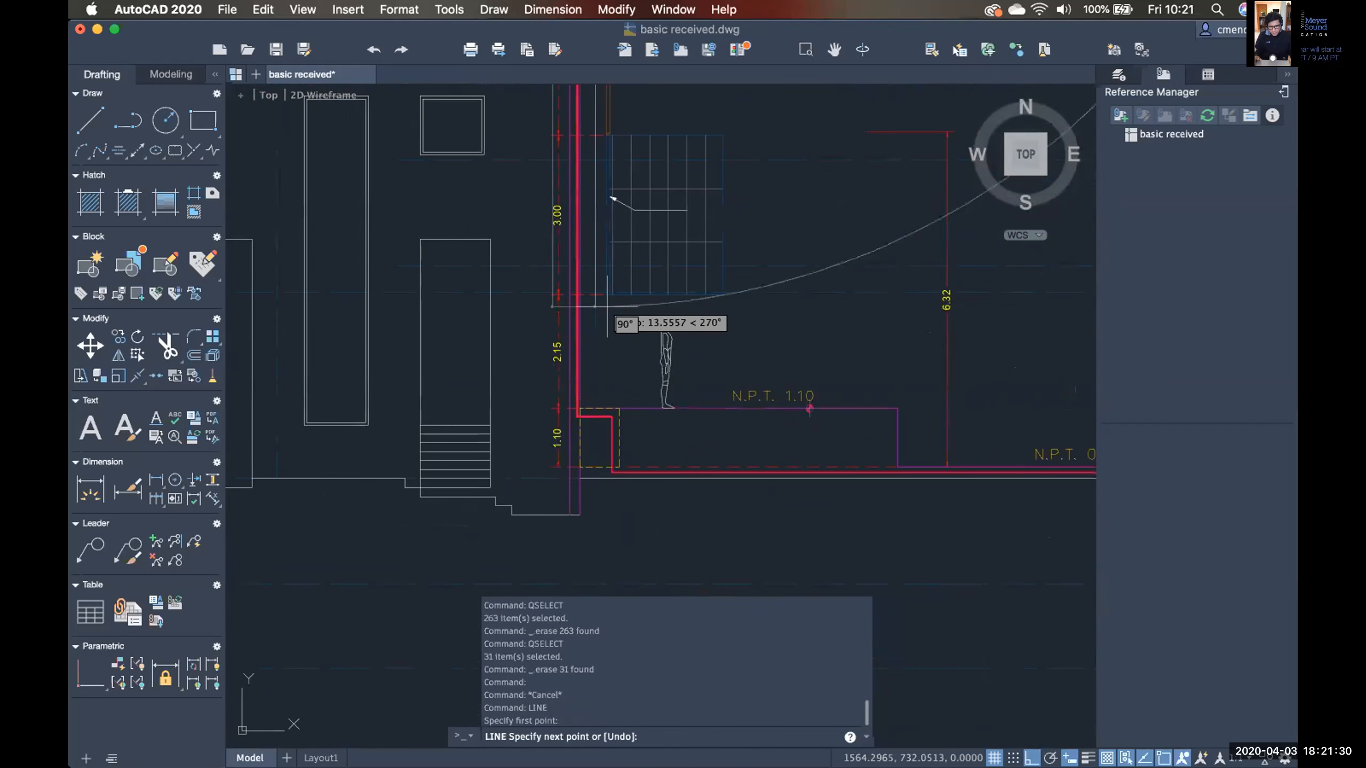
pyautogui.scroll(-4, 612, 286)
pyautogui.moveTo(616, 272); pyautogui.dragTo(587, 405, button='middle')
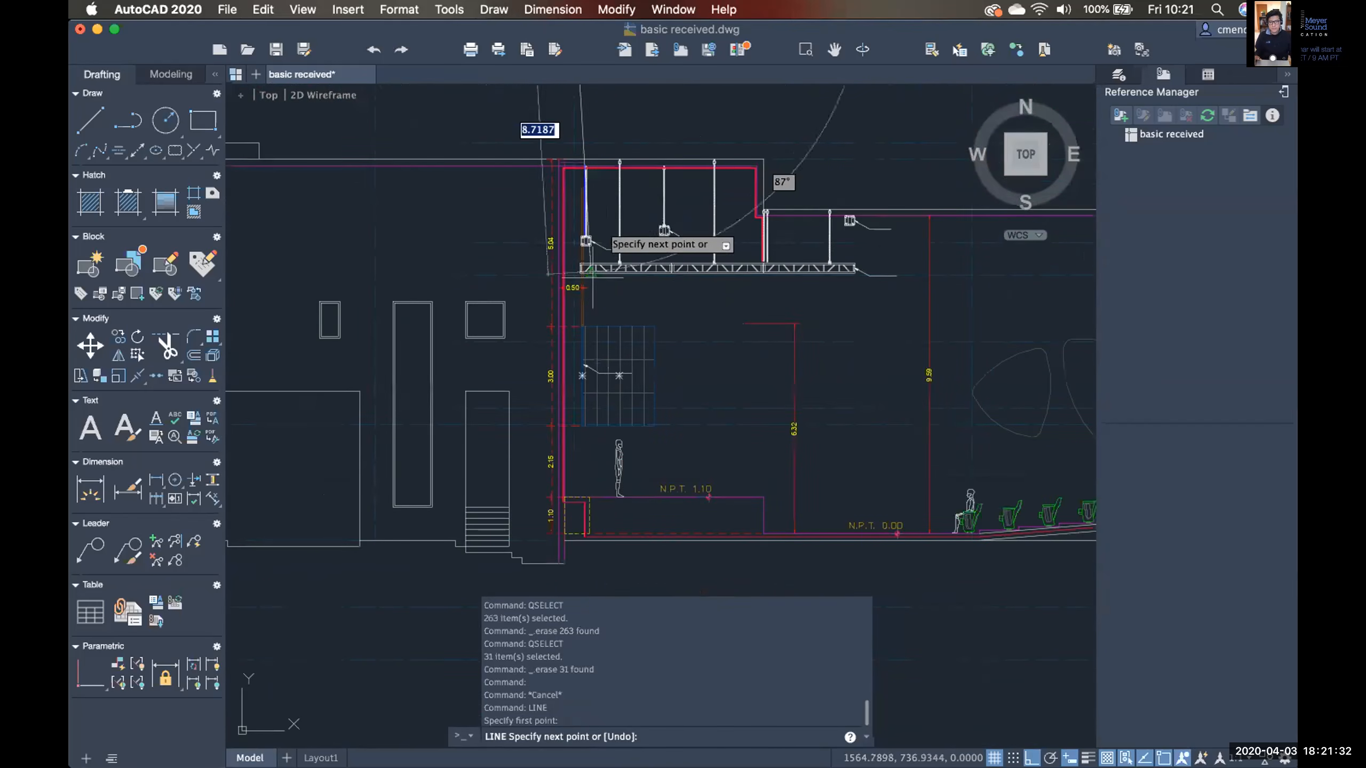
pyautogui.scroll(-5, 645, 178)
pyautogui.scroll(-3, 645, 135)
pyautogui.moveTo(646, 107); pyautogui.dragTo(592, 404, button='middle')
pyautogui.scroll(-5, 593, 308)
pyautogui.moveTo(590, 177); pyautogui.dragTo(549, 443, button='middle')
pyautogui.moveTo(562, 260); pyautogui.dragTo(524, 439, button='middle')
pyautogui.moveTo(494, 128); pyautogui.dragTo(492, 360, button='middle')
pyautogui.click(492, 234)
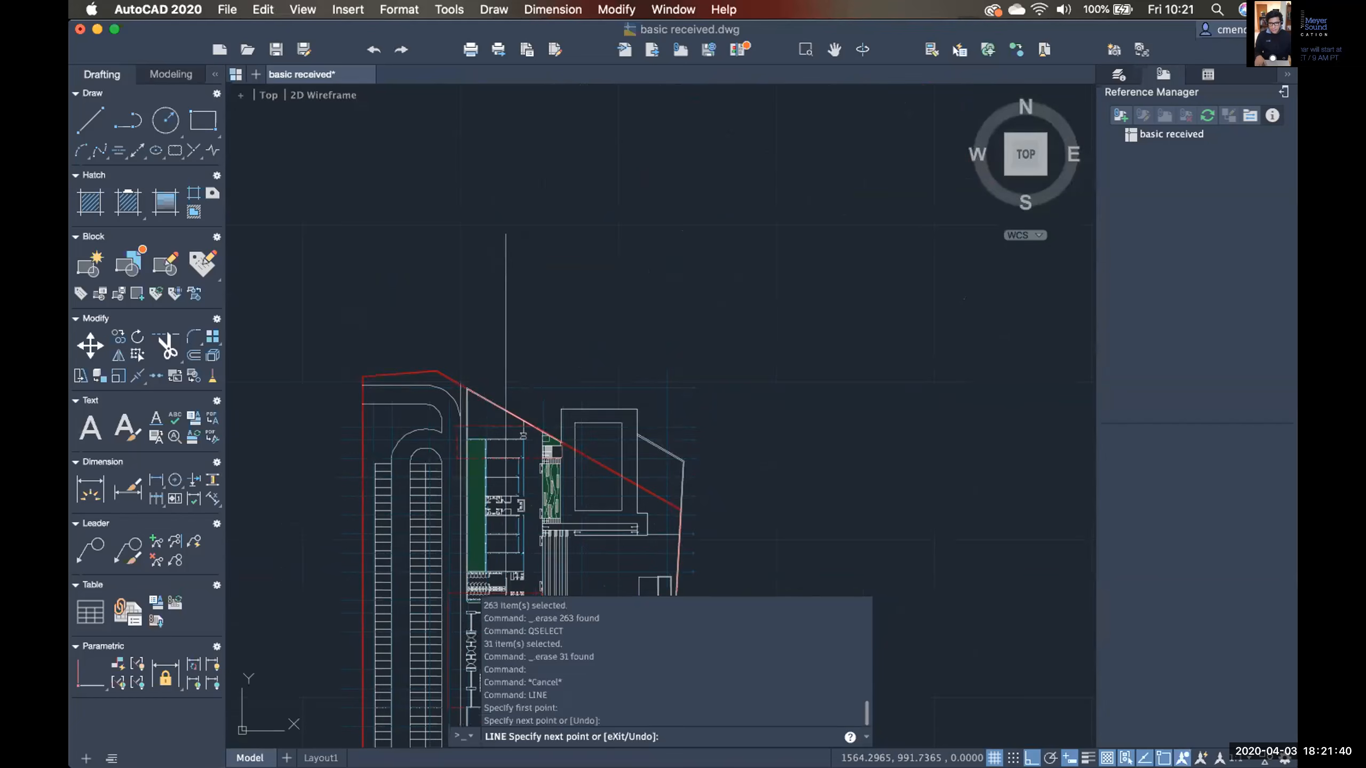
pyautogui.press('Escape')
# Stretch the lower end of the new vertical line straight down to below the section.
pyautogui.scroll(-3, 610, 229)
pyautogui.moveTo(612, 355); pyautogui.dragTo(629, 302, button='middle')
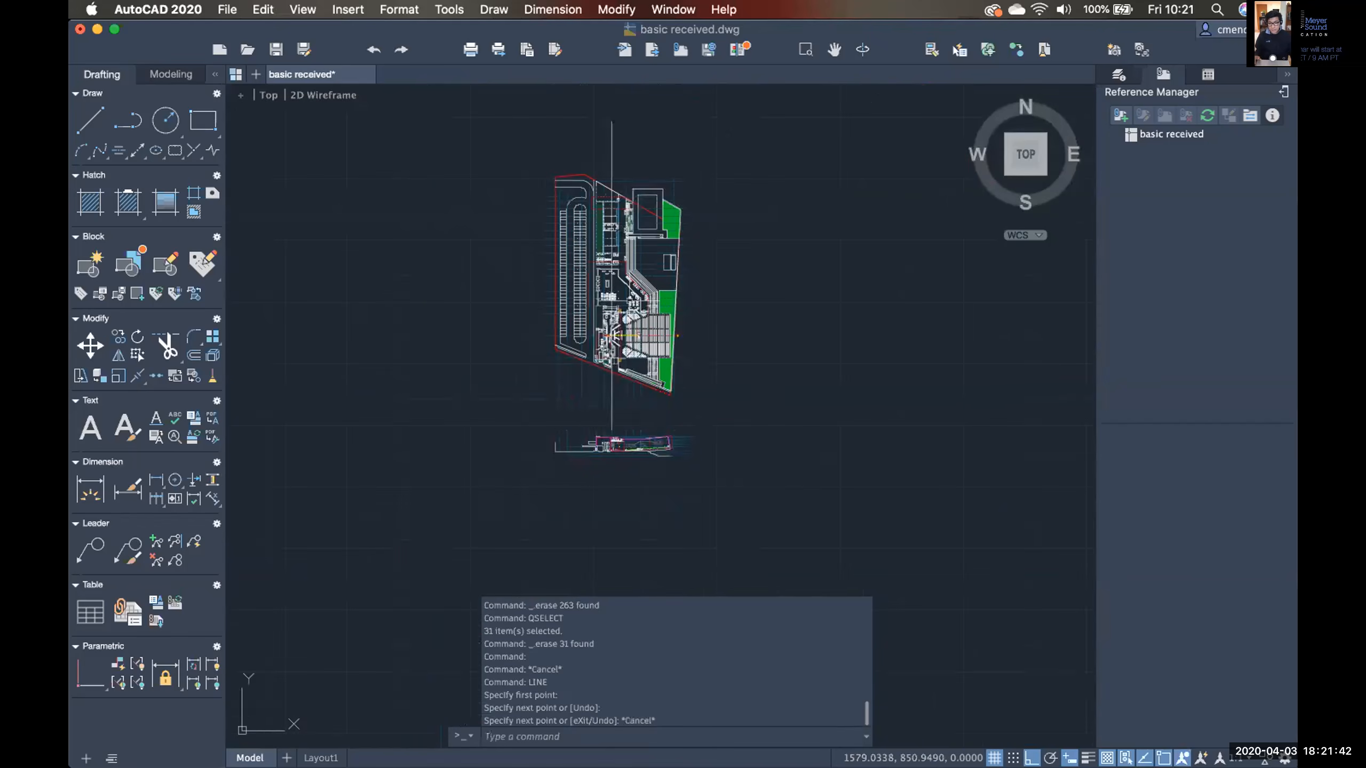
pyautogui.scroll(3, 613, 417)
pyautogui.moveTo(646, 411)
pyautogui.mouseDown(button='middle')
pyautogui.moveTo(627, 426)
pyautogui.moveTo(668, 363)
pyautogui.moveTo(665, 314)
pyautogui.mouseUp(button='middle')
pyautogui.scroll(3, 626, 426)
pyautogui.click(598, 424)
pyautogui.scroll(3, 608, 407)
pyautogui.moveTo(600, 418); pyautogui.dragTo(600, 364, button='middle')
pyautogui.scroll(5, 577, 405)
pyautogui.moveTo(648, 417)
pyautogui.mouseDown(button='middle')
pyautogui.moveTo(658, 442)
pyautogui.moveTo(736, 481)
pyautogui.mouseUp(button='middle')
pyautogui.scroll(-4, 735, 481)
pyautogui.moveTo(671, 242); pyautogui.dragTo(660, 277, button='middle')
pyautogui.scroll(4, 656, 329)
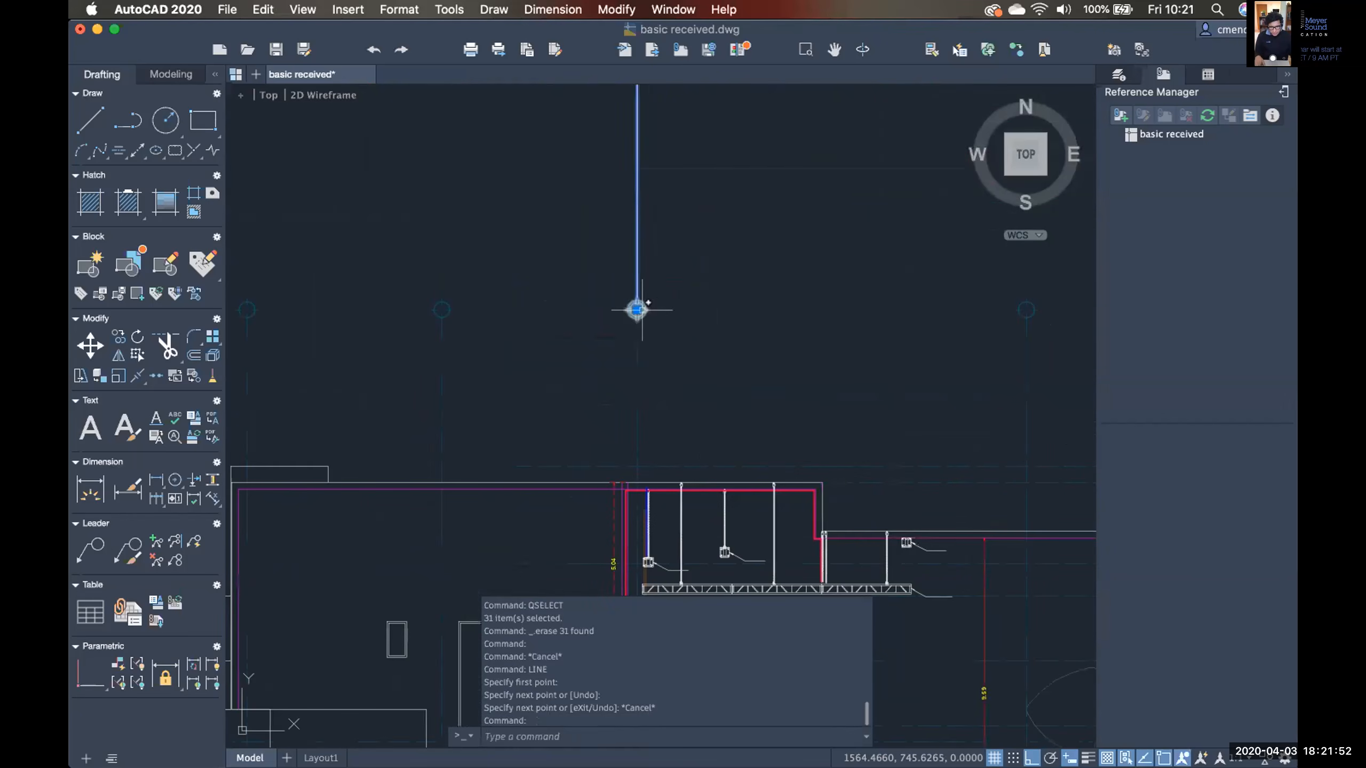
pyautogui.click(638, 311)
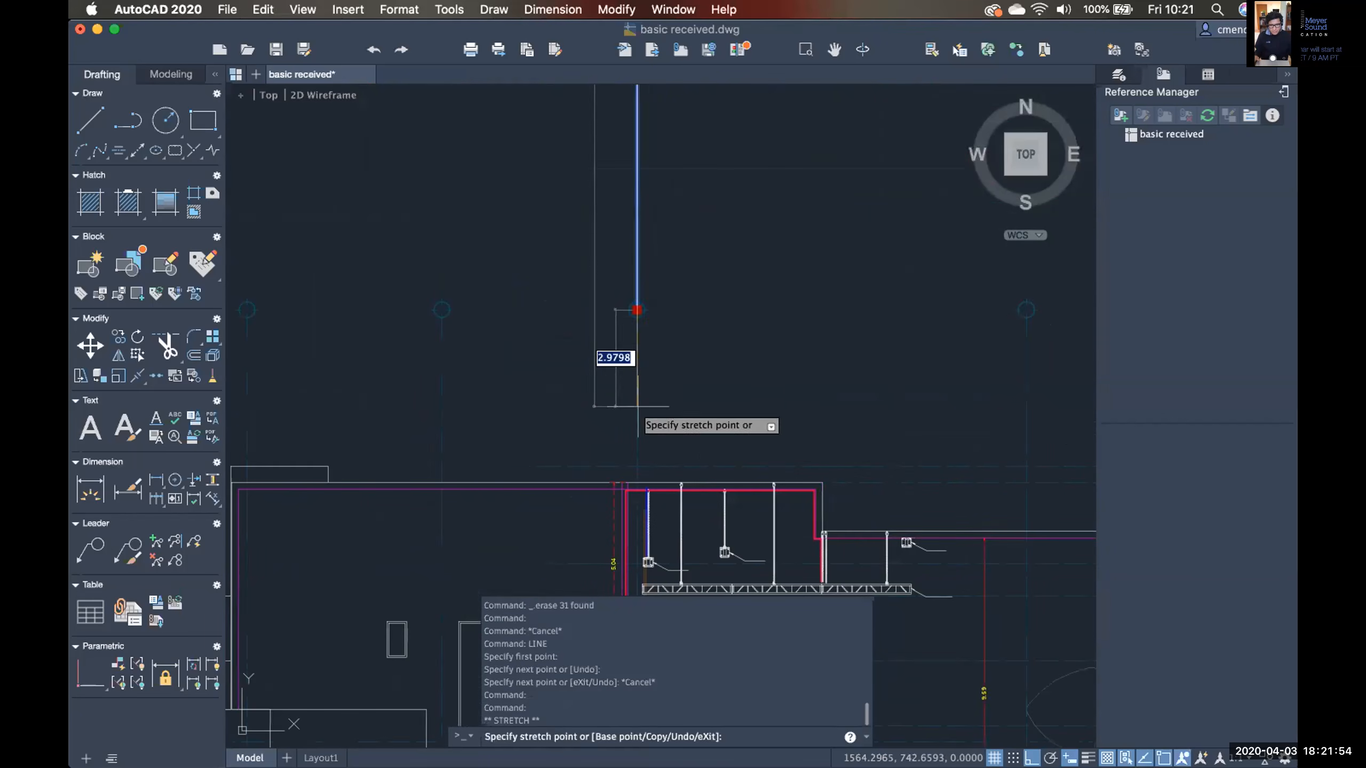
pyautogui.scroll(-4, 638, 407)
pyautogui.moveTo(647, 350); pyautogui.dragTo(651, 84, button='middle')
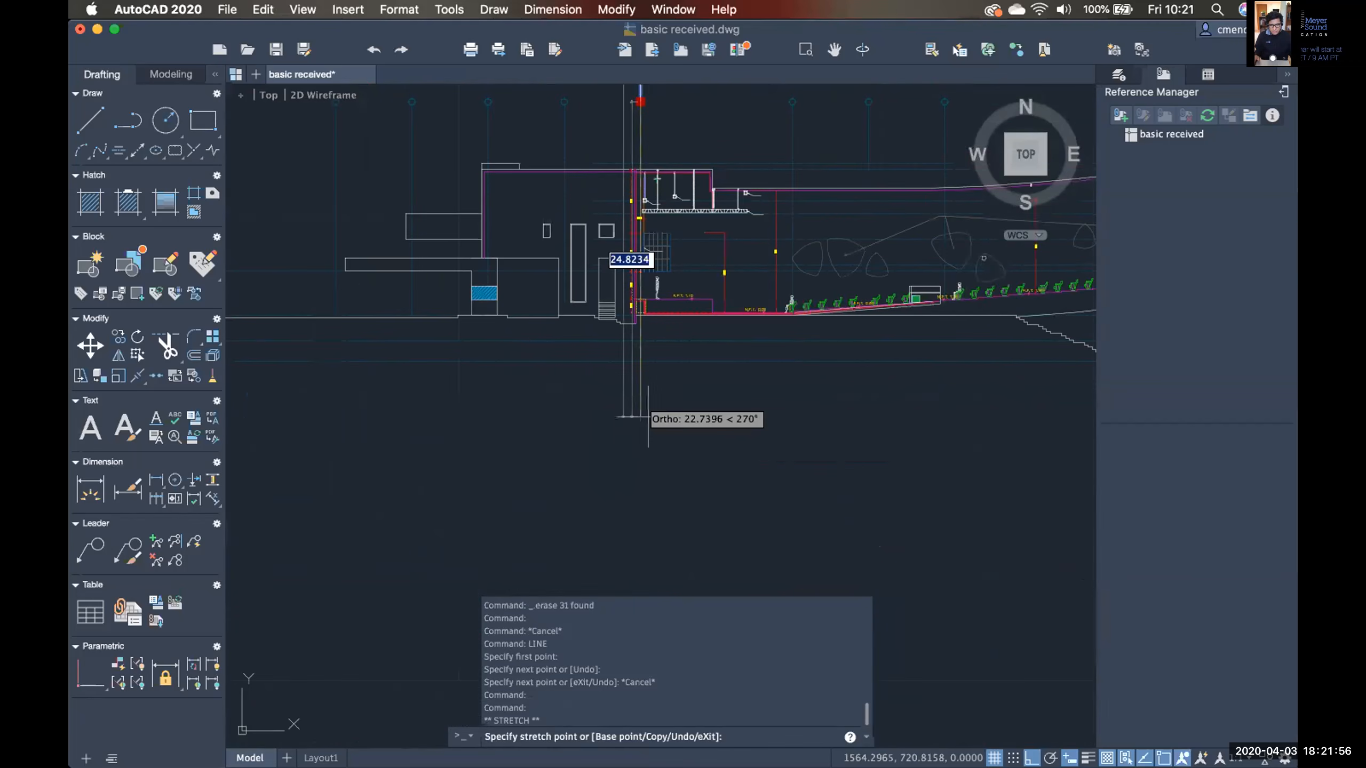
pyautogui.press('Escape')
pyautogui.press('Escape')
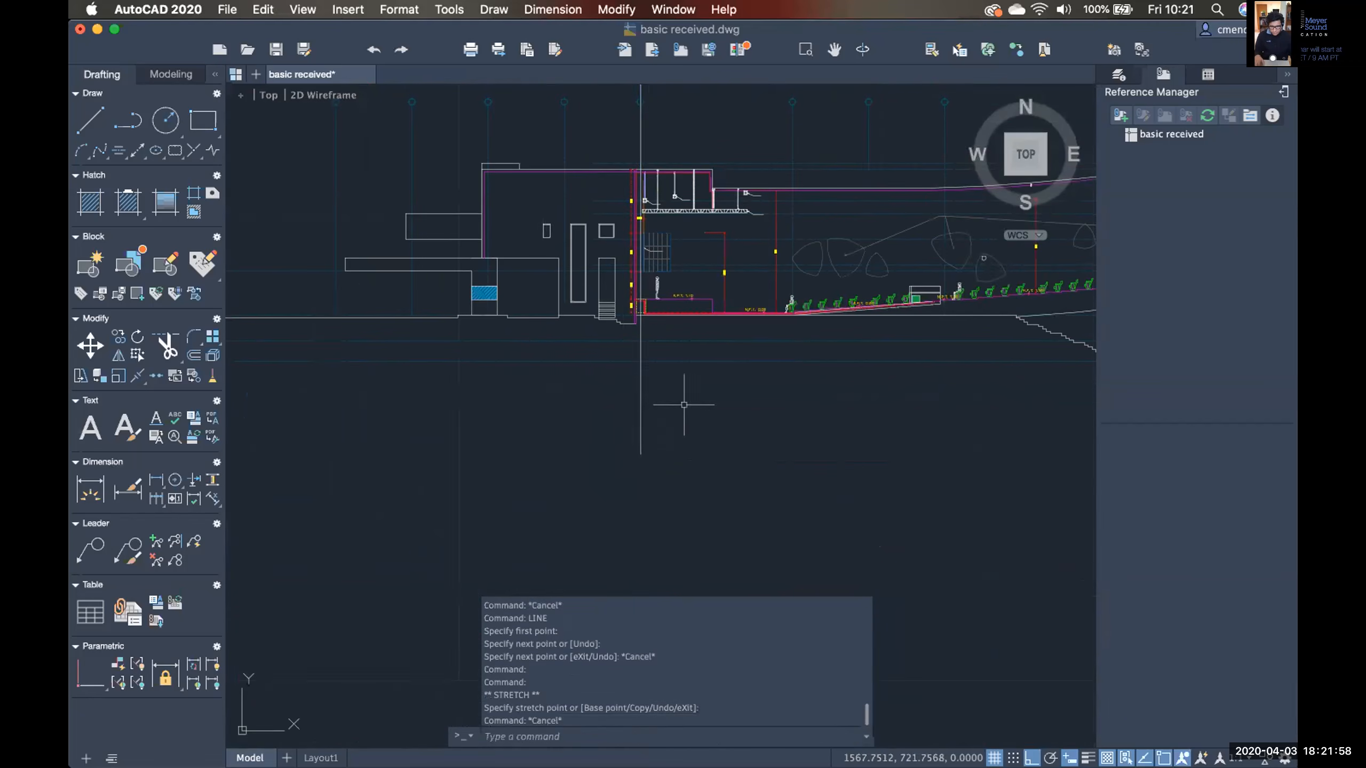
# Select the vertical line and examine where it crosses the stage area in the section.
pyautogui.moveTo(668, 361); pyautogui.dragTo(619, 448, button='middle')
pyautogui.scroll(4, 620, 448)
pyautogui.moveTo(597, 399); pyautogui.dragTo(632, 493, button='middle')
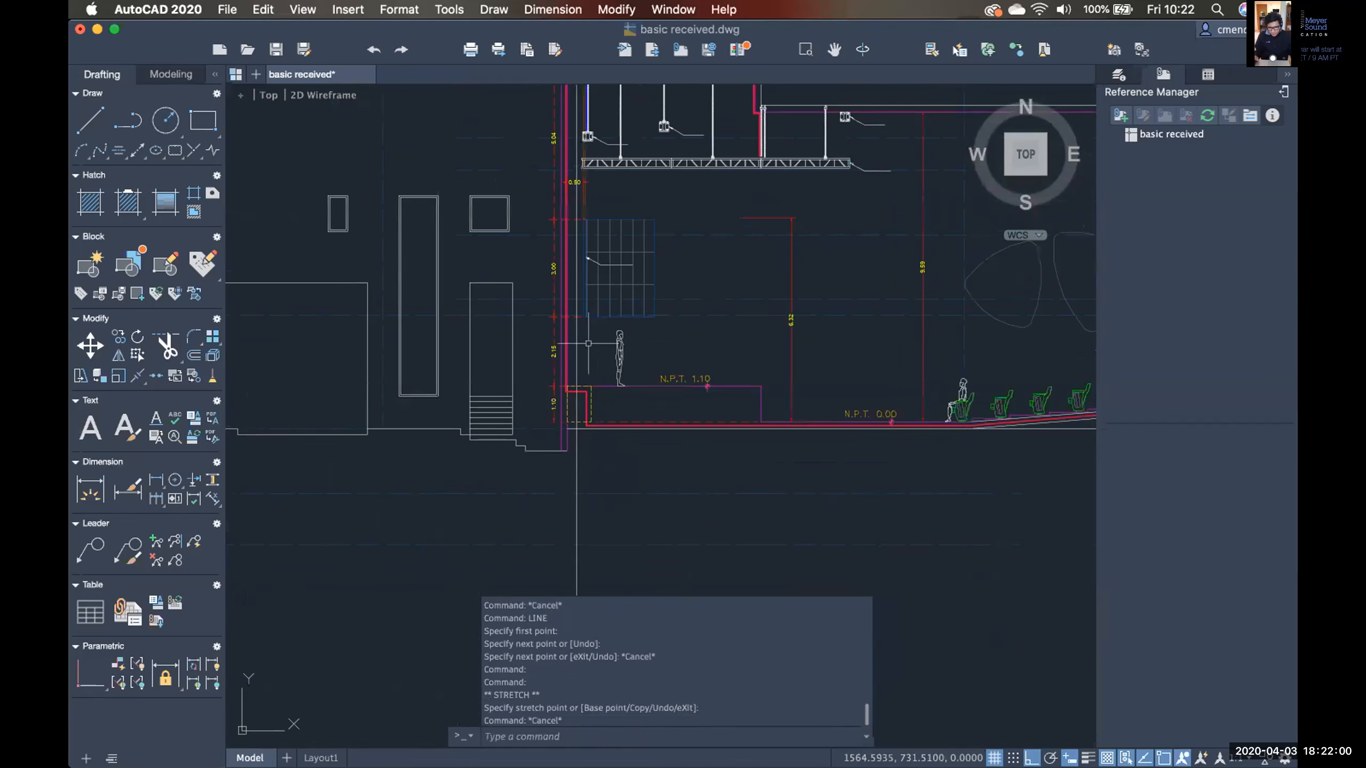
pyautogui.click(576, 340)
pyautogui.scroll(5, 612, 304)
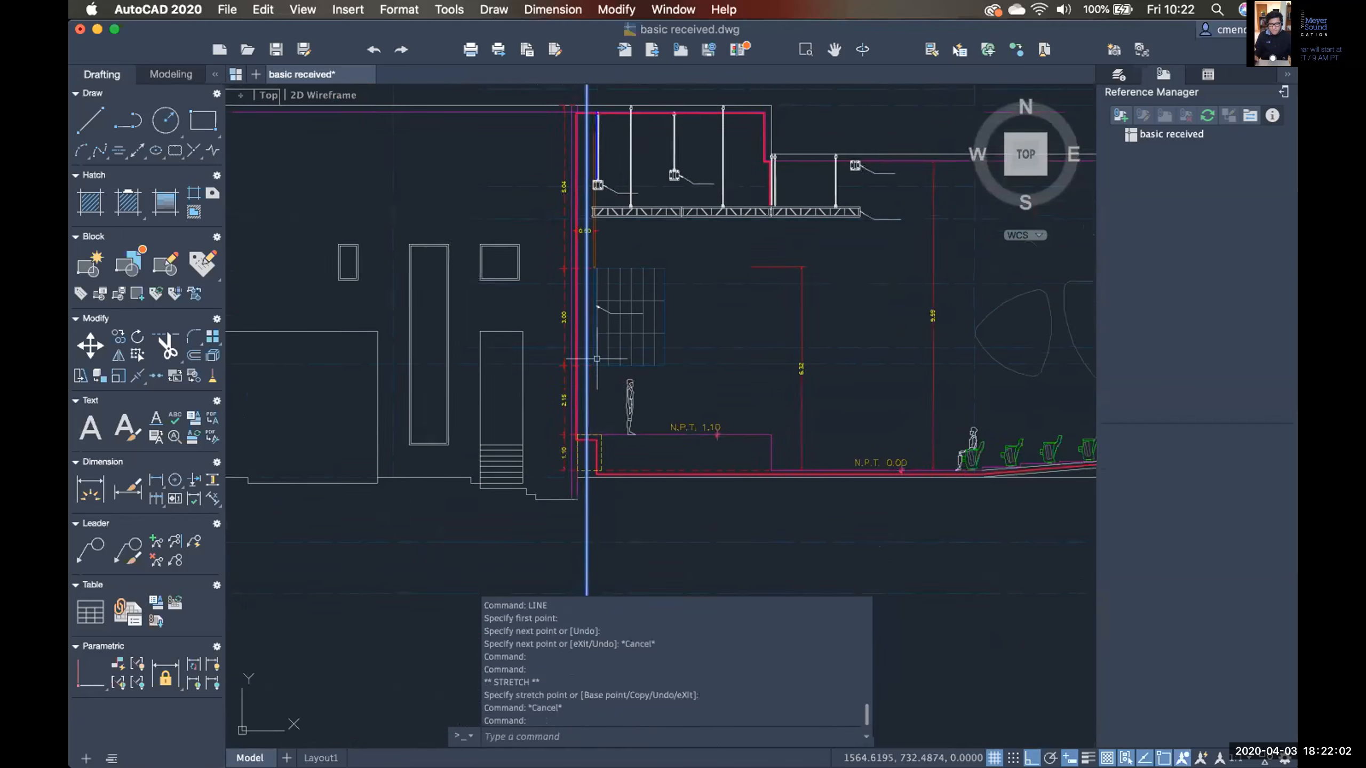
pyautogui.scroll(-5, 573, 374)
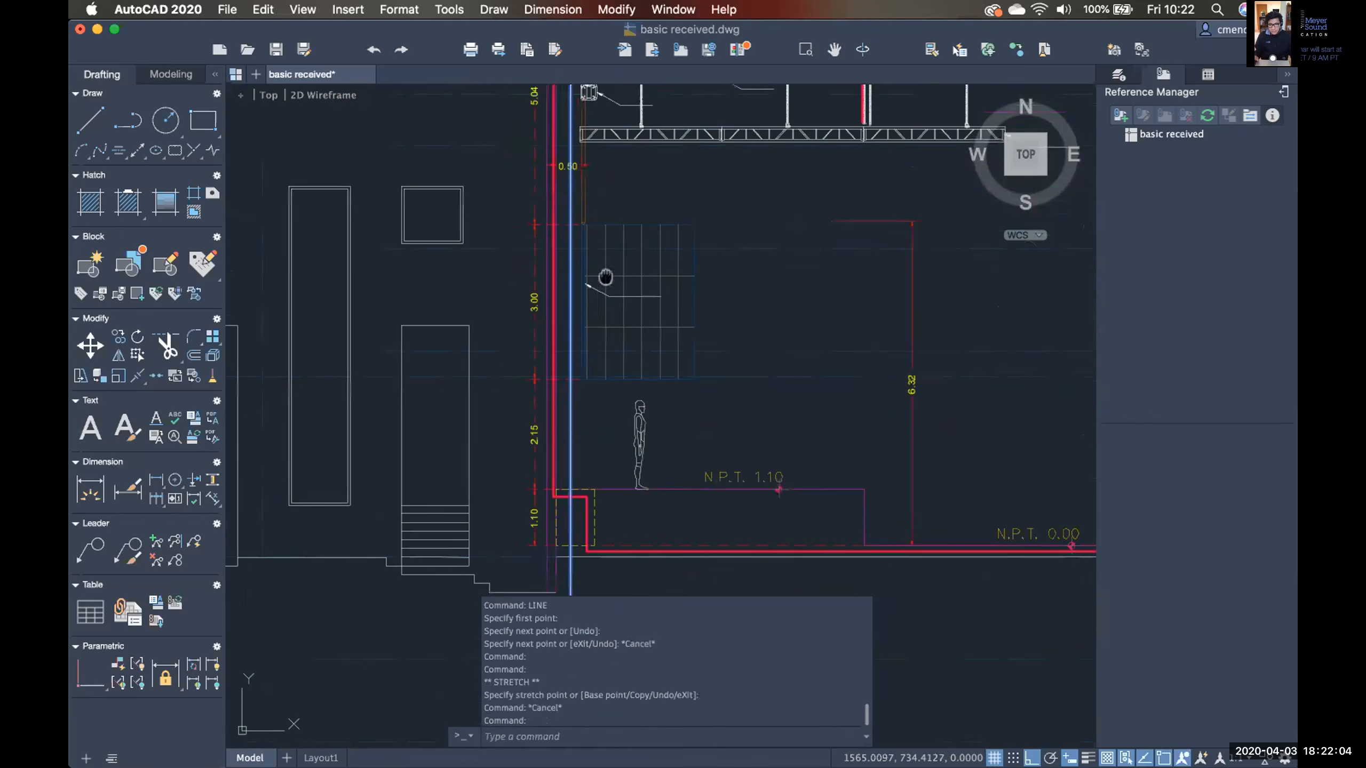
pyautogui.moveTo(603, 277); pyautogui.dragTo(592, 462, button='middle')
pyautogui.scroll(-5, 627, 587)
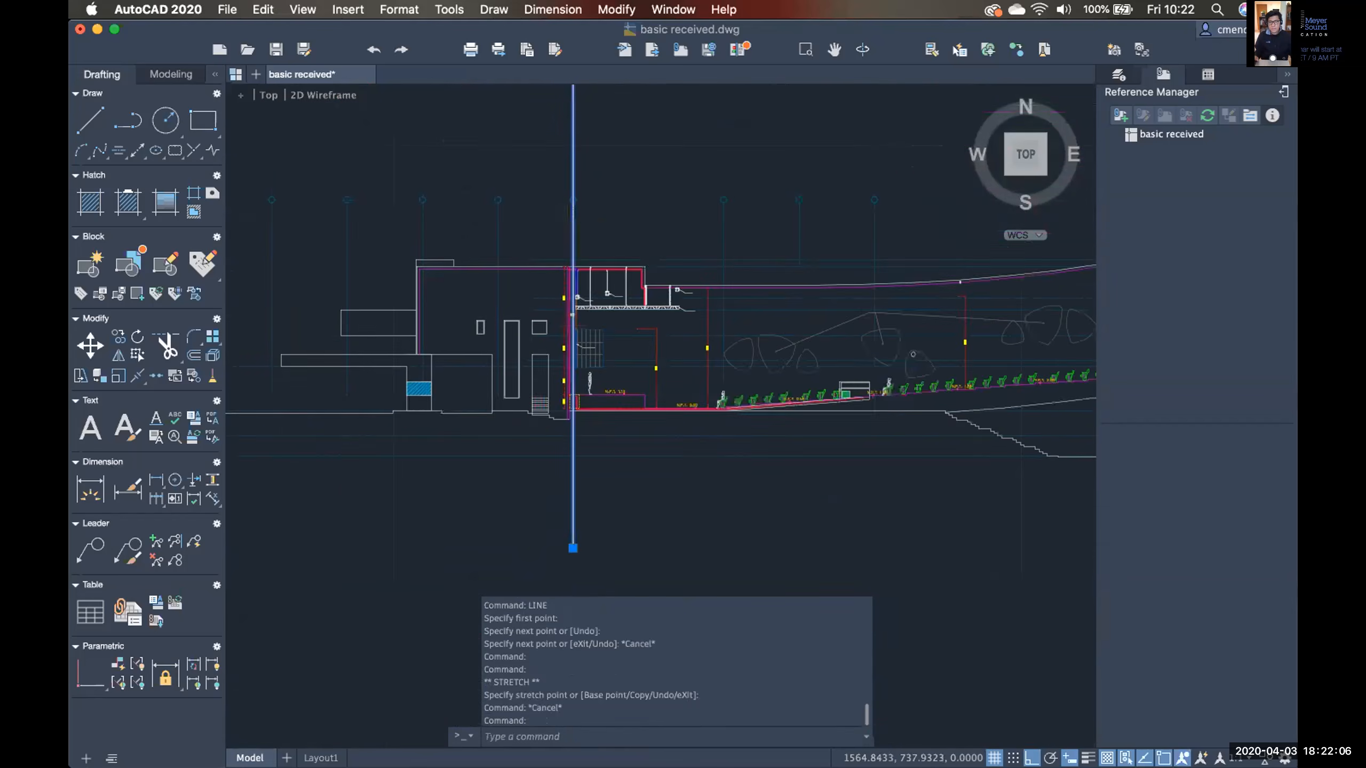
# Follow the selected line through the stage area of the floor plan, compare its alignment with the section, and clear the selection.
pyautogui.moveTo(607, 194); pyautogui.dragTo(600, 442, button='middle')
pyautogui.moveTo(607, 229); pyautogui.dragTo(604, 470, button='middle')
pyautogui.moveTo(590, 286)
pyautogui.mouseDown(button='middle')
pyautogui.moveTo(600, 396)
pyautogui.moveTo(612, 201)
pyautogui.mouseUp(button='middle')
pyautogui.scroll(5, 559, 366)
pyautogui.scroll(3, 557, 402)
pyautogui.scroll(3, 588, 267)
pyautogui.moveTo(609, 421)
pyautogui.mouseDown(button='middle')
pyautogui.moveTo(613, 341)
pyautogui.moveTo(637, 379)
pyautogui.moveTo(626, 497)
pyautogui.mouseUp(button='middle')
pyautogui.scroll(-6, 604, 406)
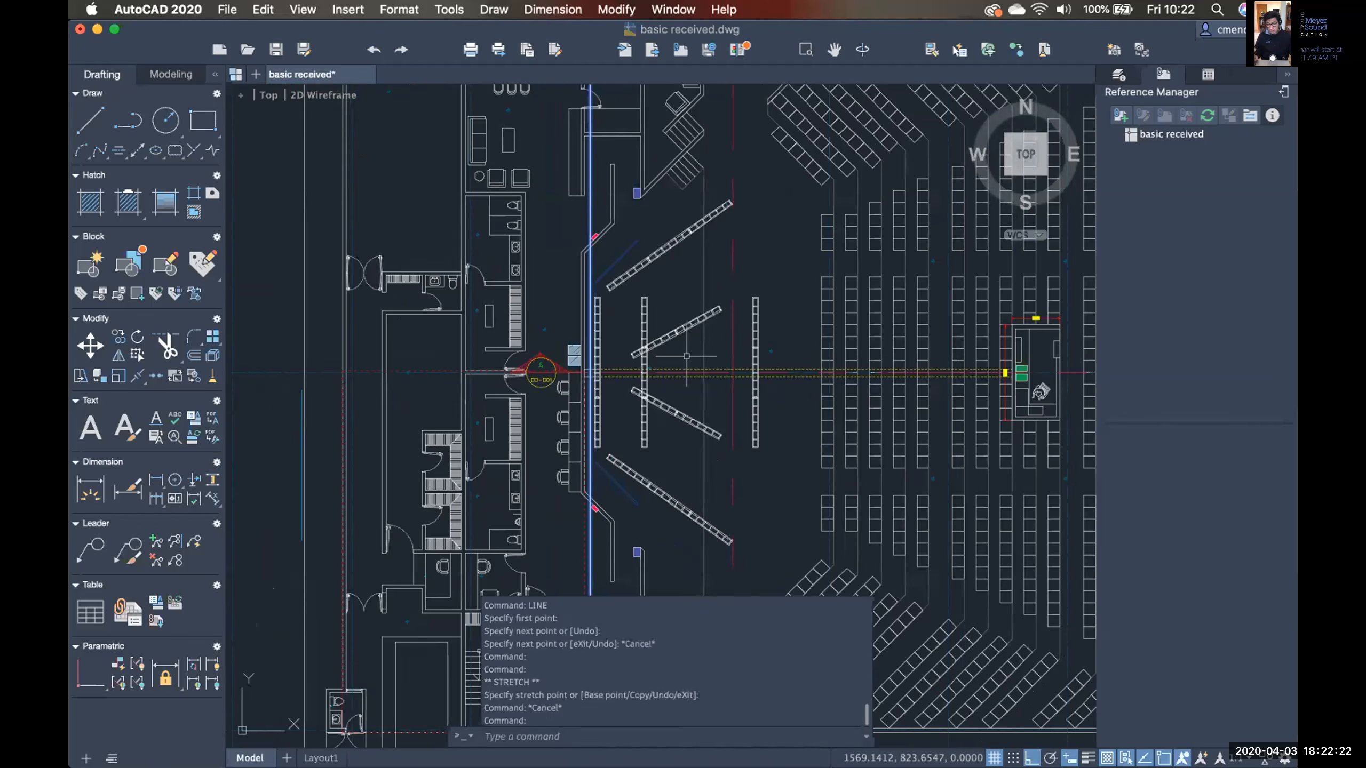
pyautogui.scroll(-2, 697, 365)
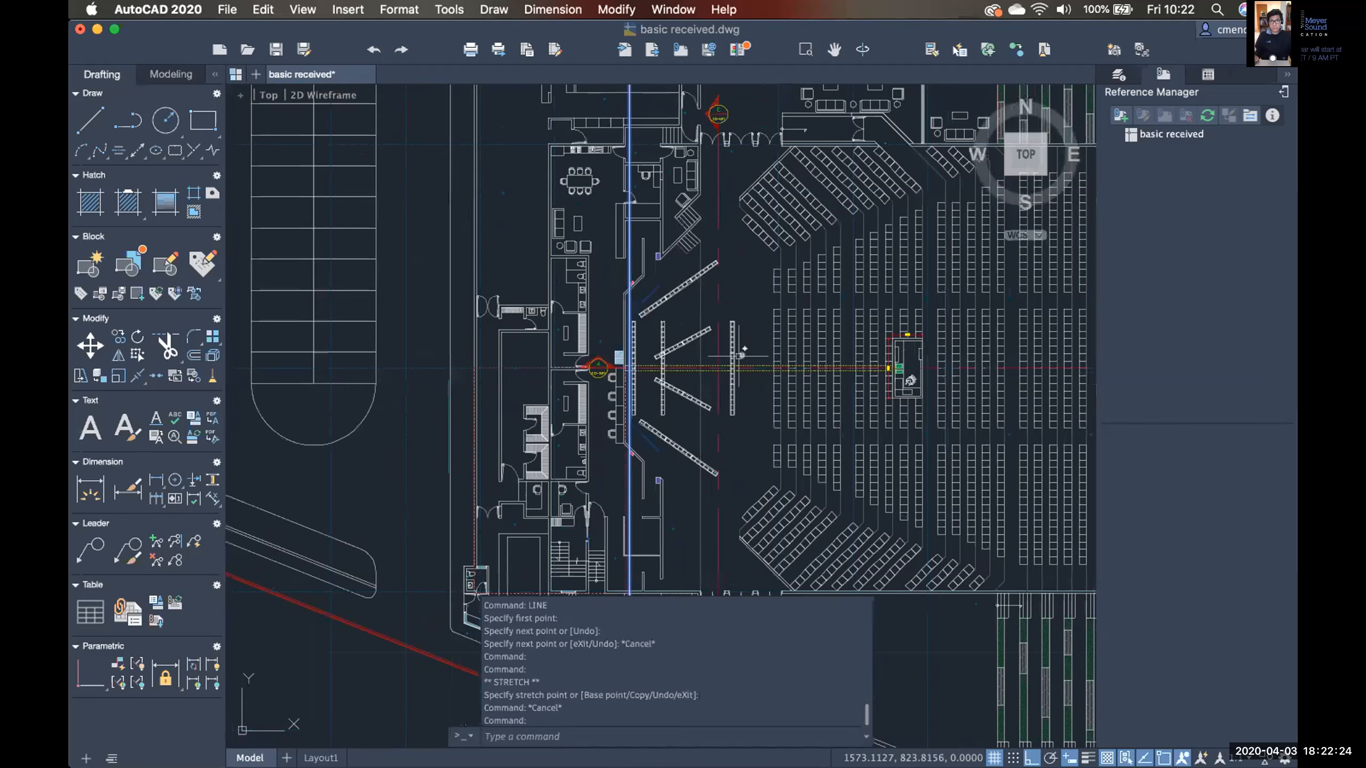
pyautogui.scroll(-2, 741, 355)
pyautogui.moveTo(723, 374); pyautogui.dragTo(661, 361, button='middle')
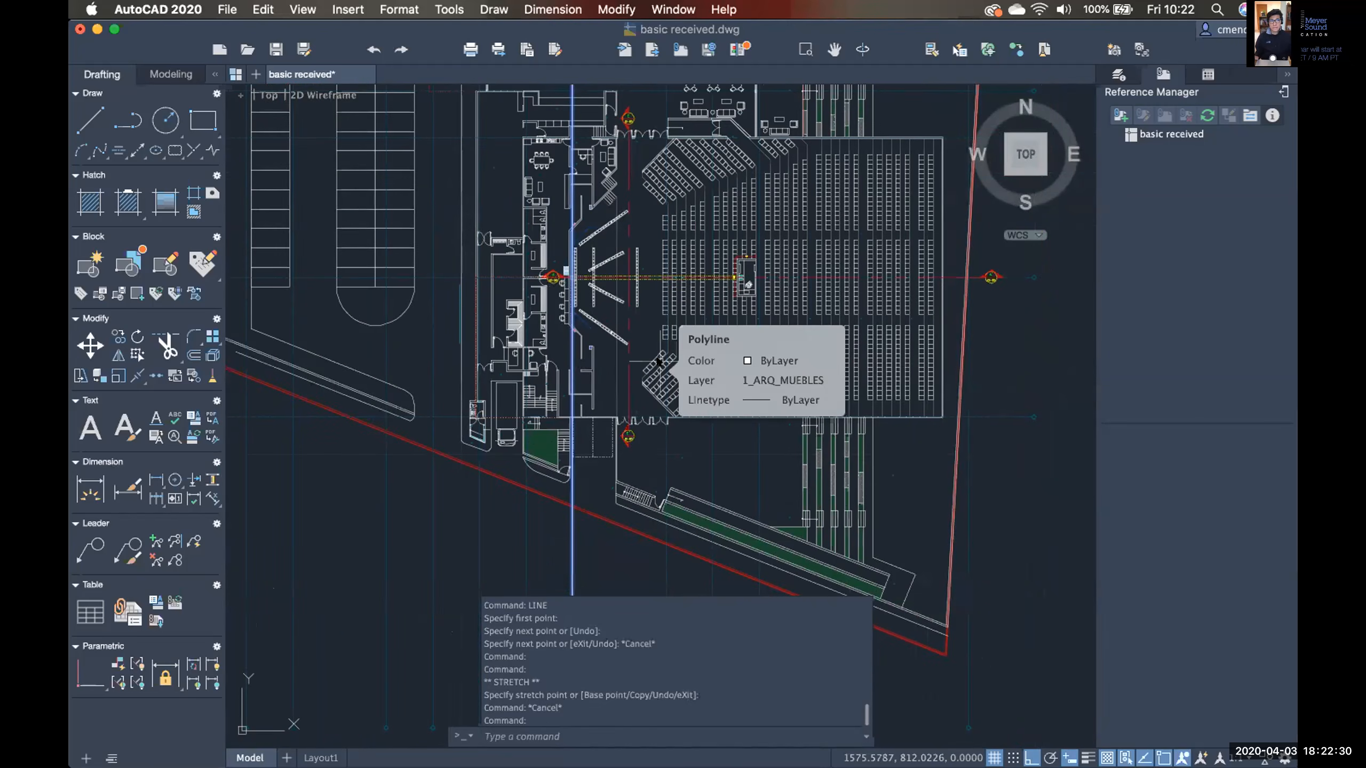
pyautogui.scroll(-4, 648, 373)
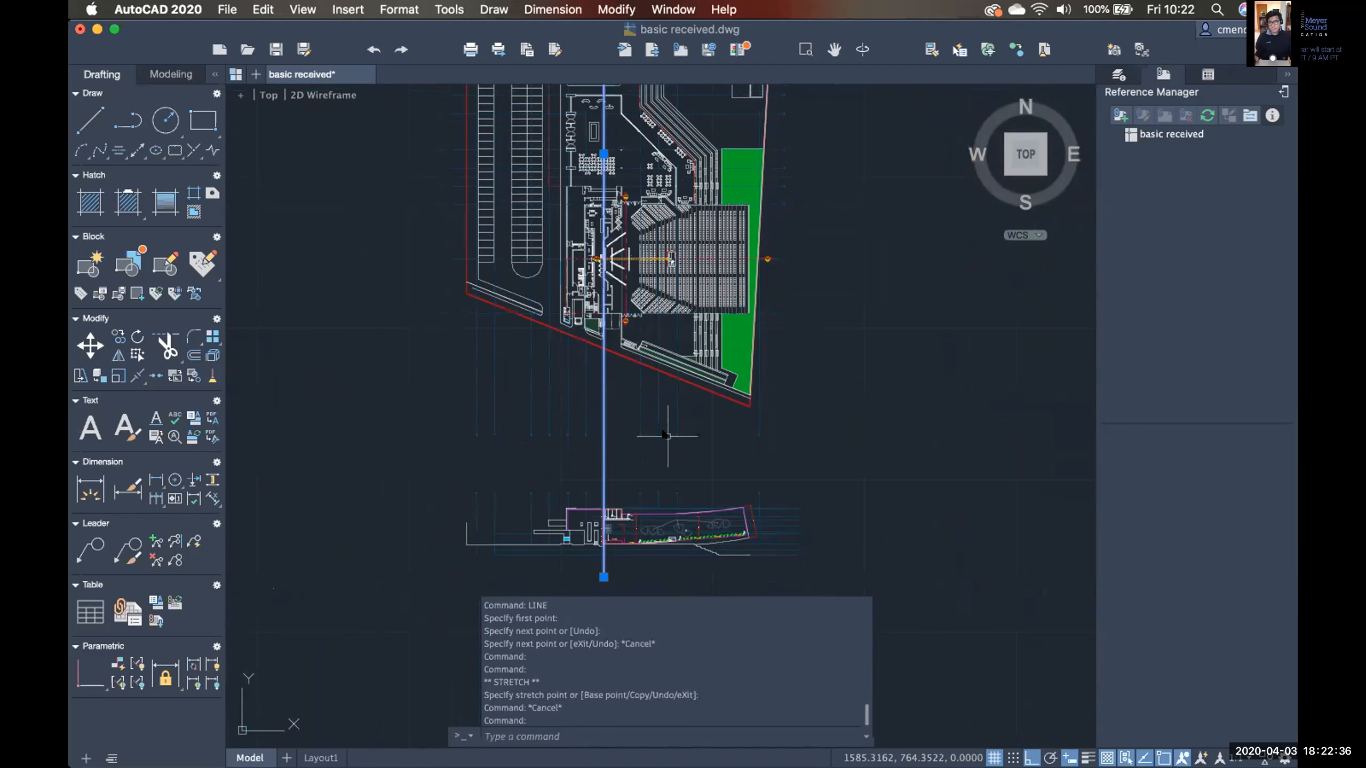
pyautogui.scroll(4, 665, 435)
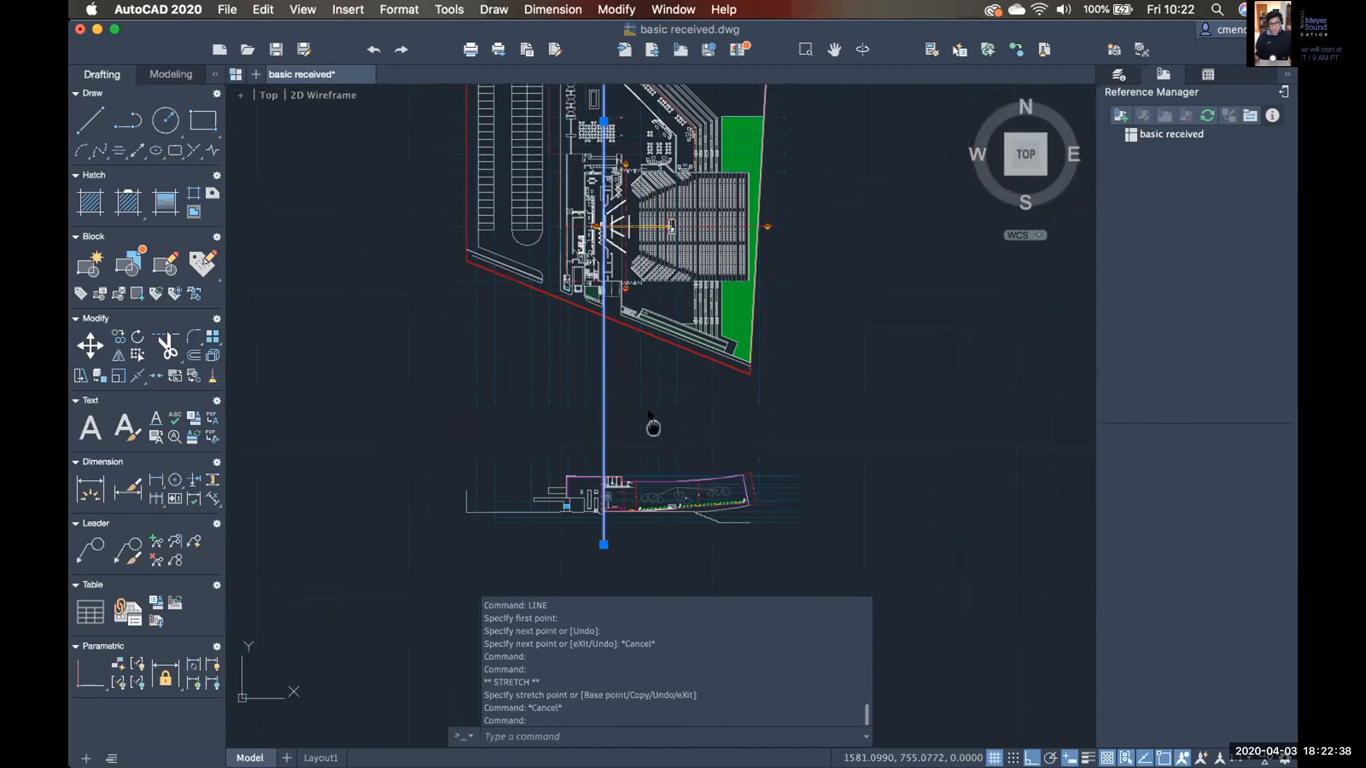
pyautogui.scroll(5, 675, 444)
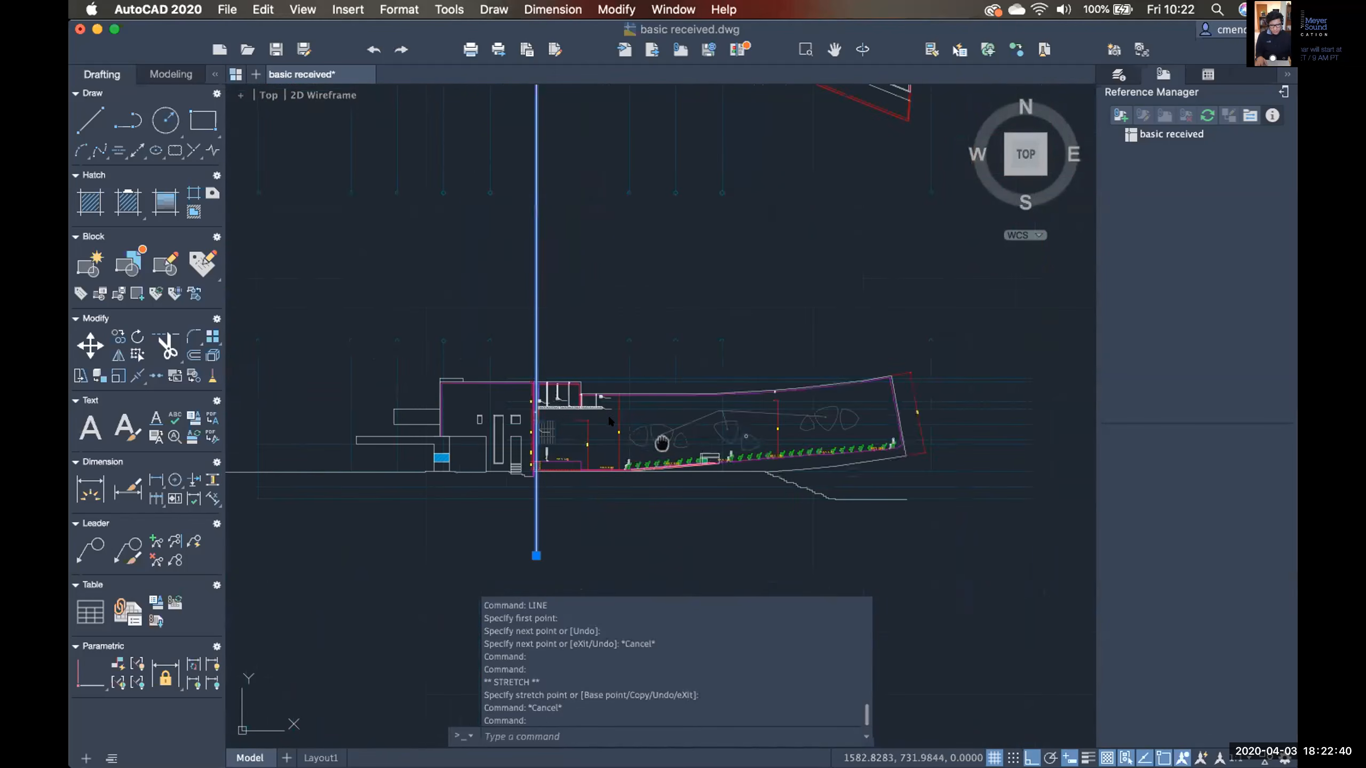
pyautogui.moveTo(604, 390)
pyautogui.mouseDown(button='middle')
pyautogui.moveTo(610, 457)
pyautogui.moveTo(624, 399)
pyautogui.mouseUp(button='middle')
pyautogui.press('Escape')
# Draw a vertical line from the lower end of the axis beside the section's control booth up past the top of the floor plan.
pyautogui.click(628, 231)
pyautogui.scroll(5, 618, 372)
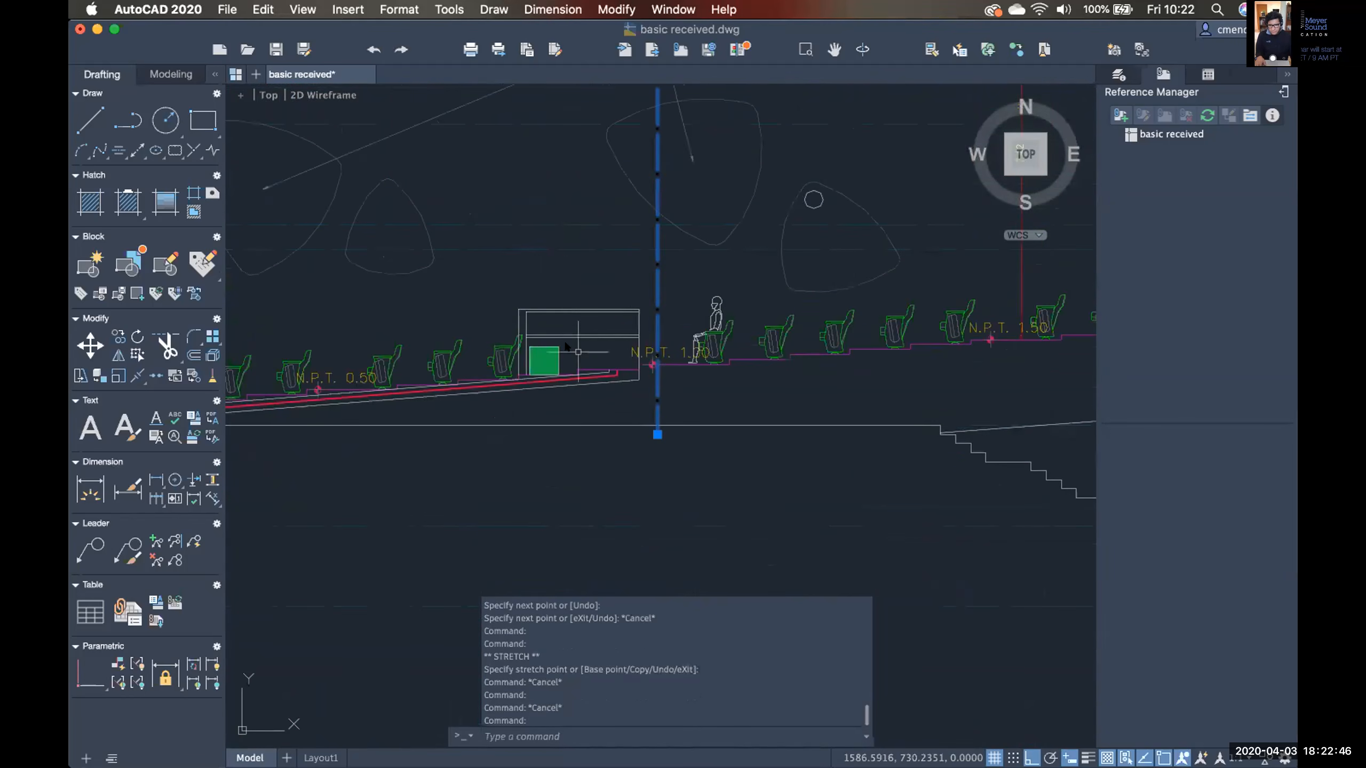
pyautogui.scroll(-6, 591, 376)
pyautogui.scroll(7, 610, 484)
pyautogui.write('line')
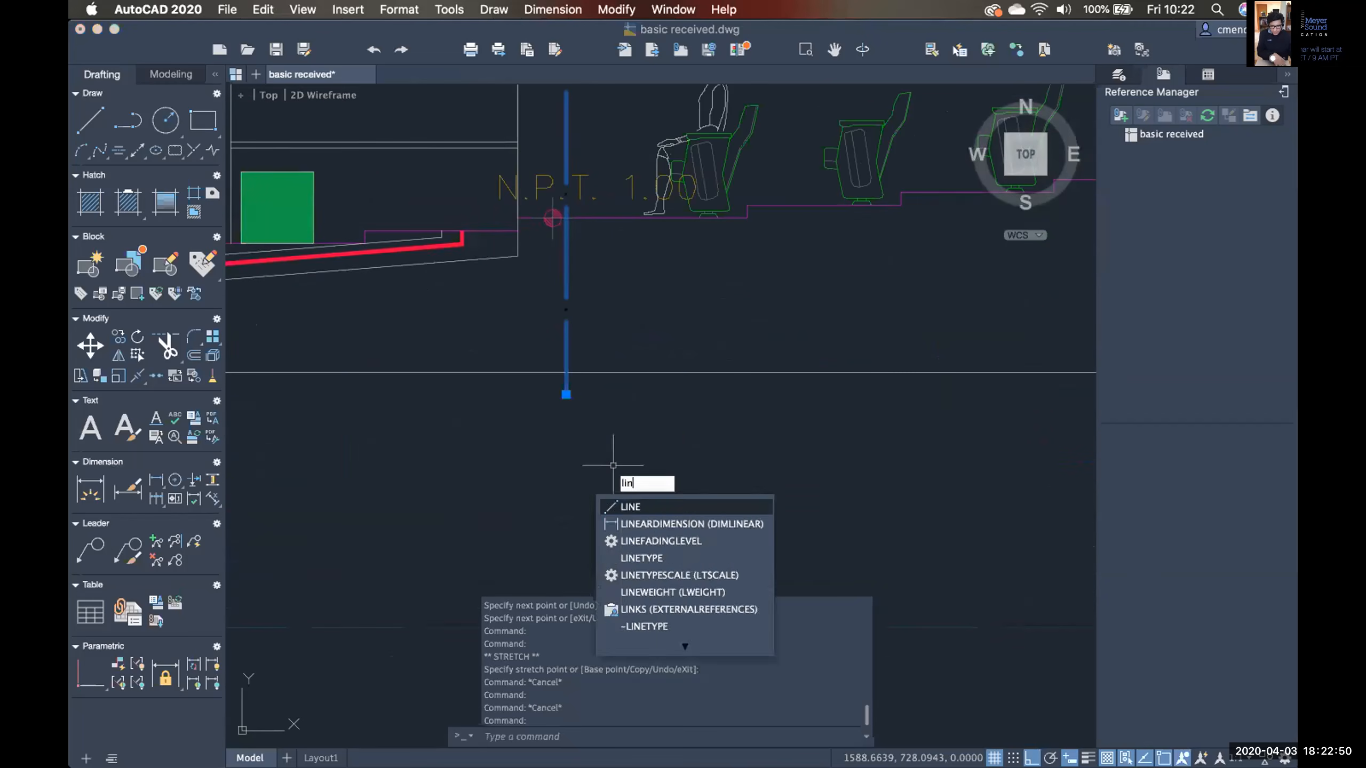
pyautogui.press('Return')
pyautogui.click(566, 394)
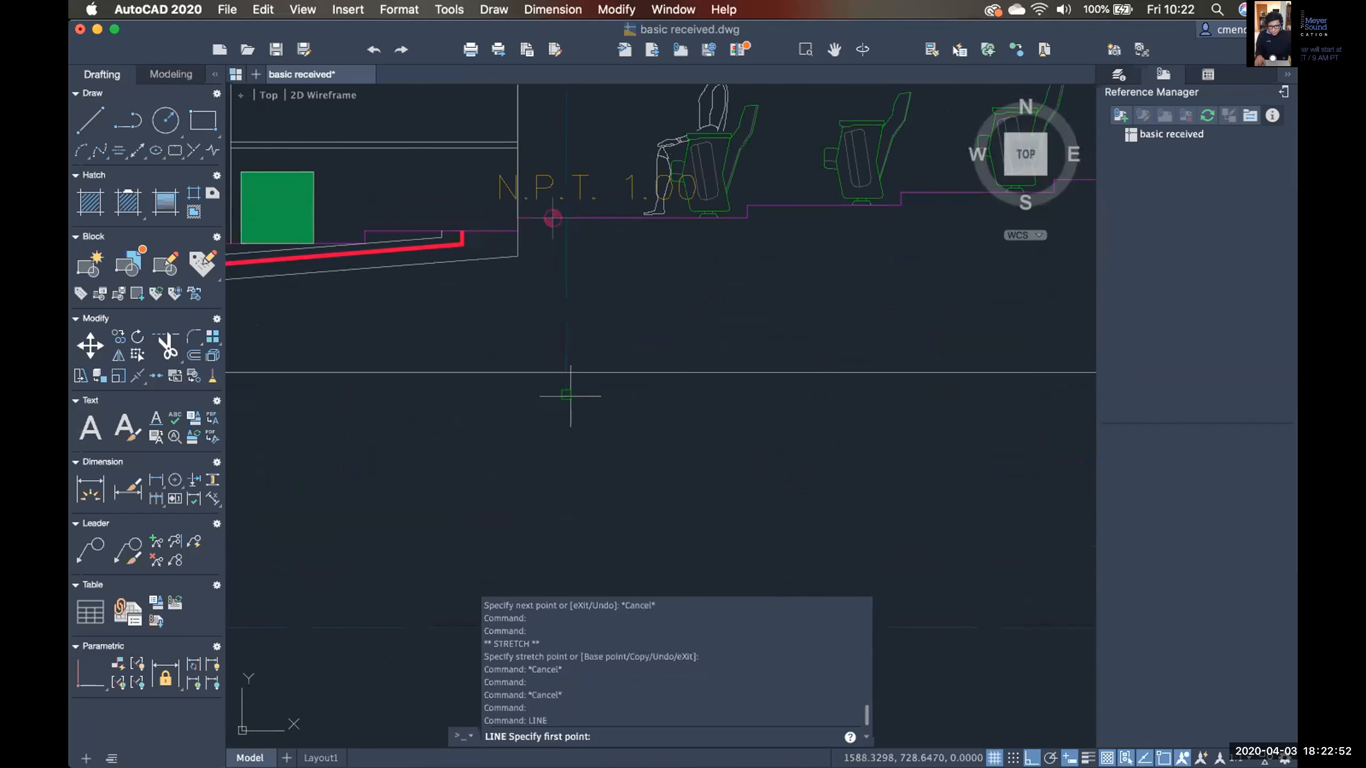
pyautogui.scroll(-5, 570, 393)
pyautogui.scroll(-5, 570, 393)
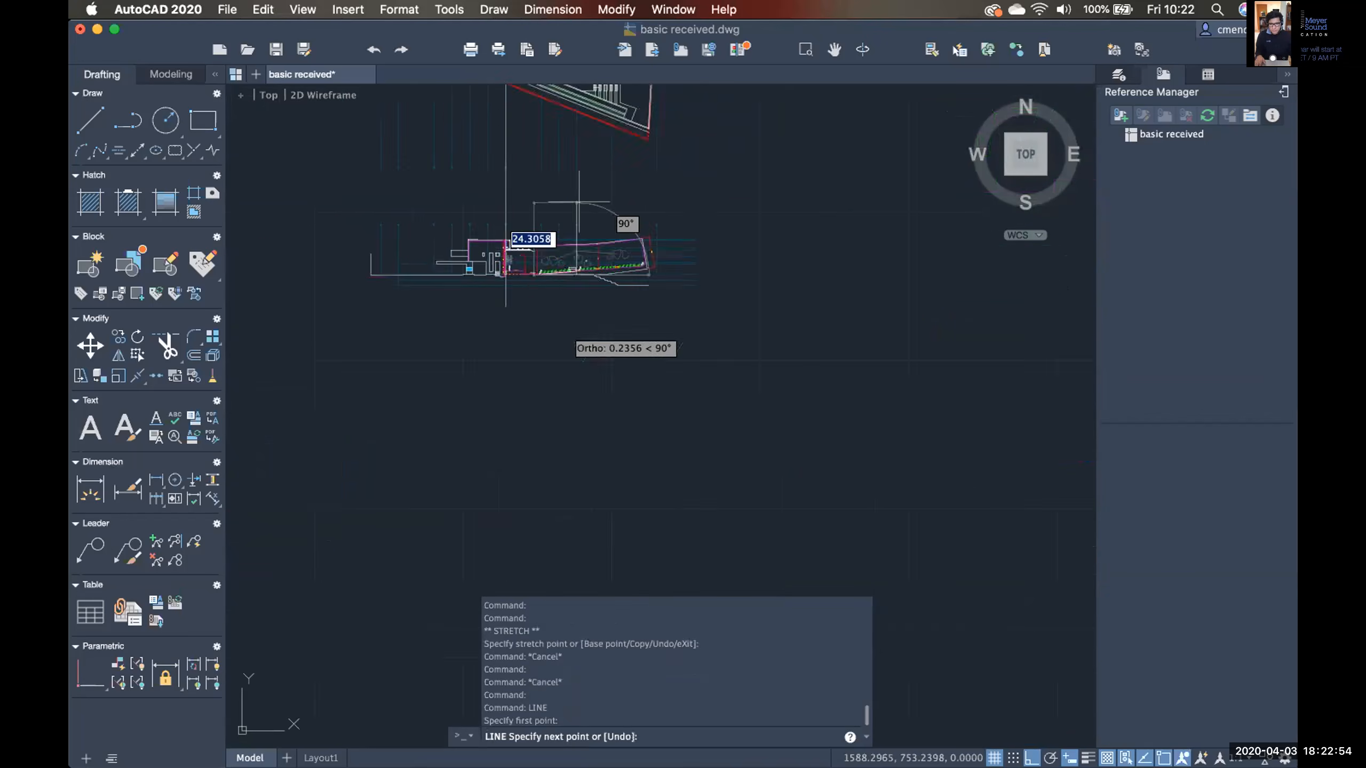
pyautogui.moveTo(570, 193); pyautogui.dragTo(549, 324, button='middle')
pyautogui.click(545, 230)
pyautogui.press('Escape')
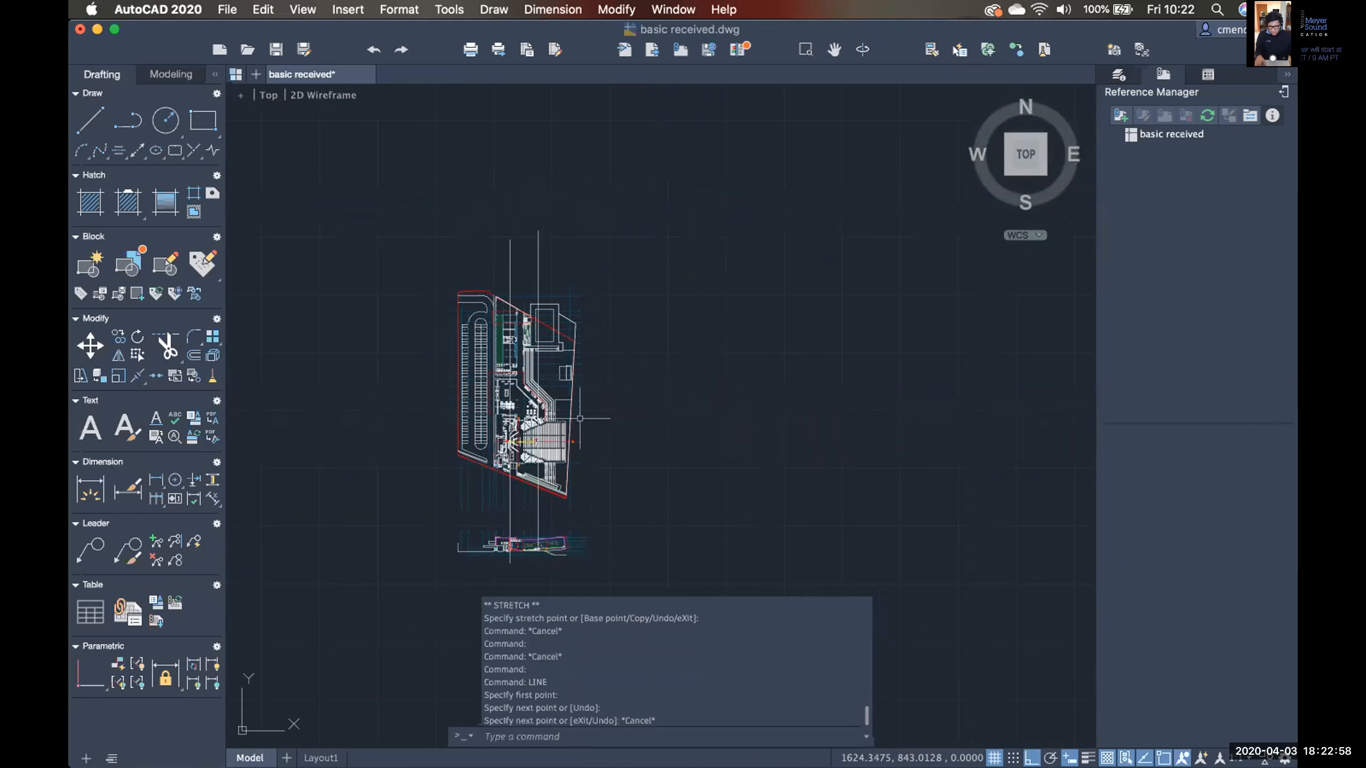
# Examine how the second vertical line aligns with the control booth in the floor plan and in the section, then clear the selection.
pyautogui.moveTo(546, 230); pyautogui.dragTo(605, 110, button='middle')
pyautogui.scroll(10, 598, 321)
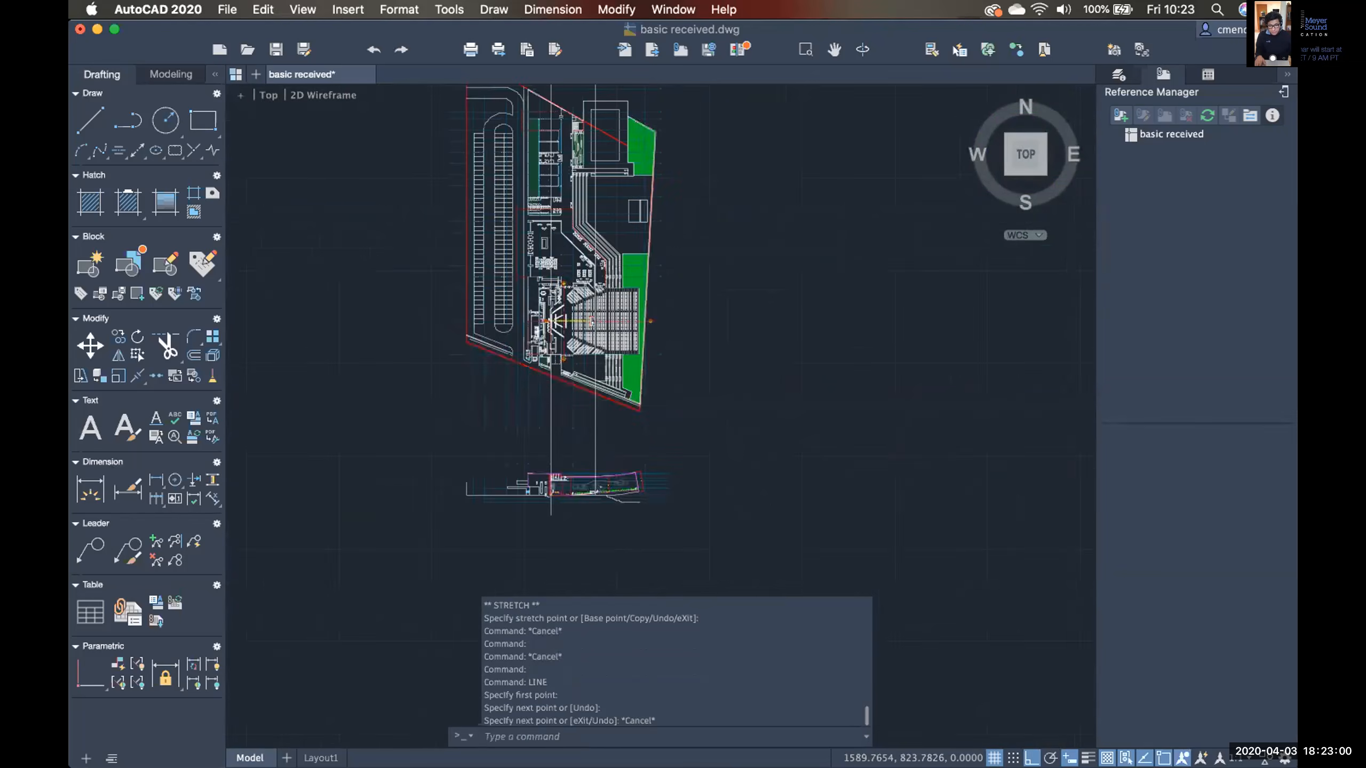
pyautogui.scroll(5, 651, 338)
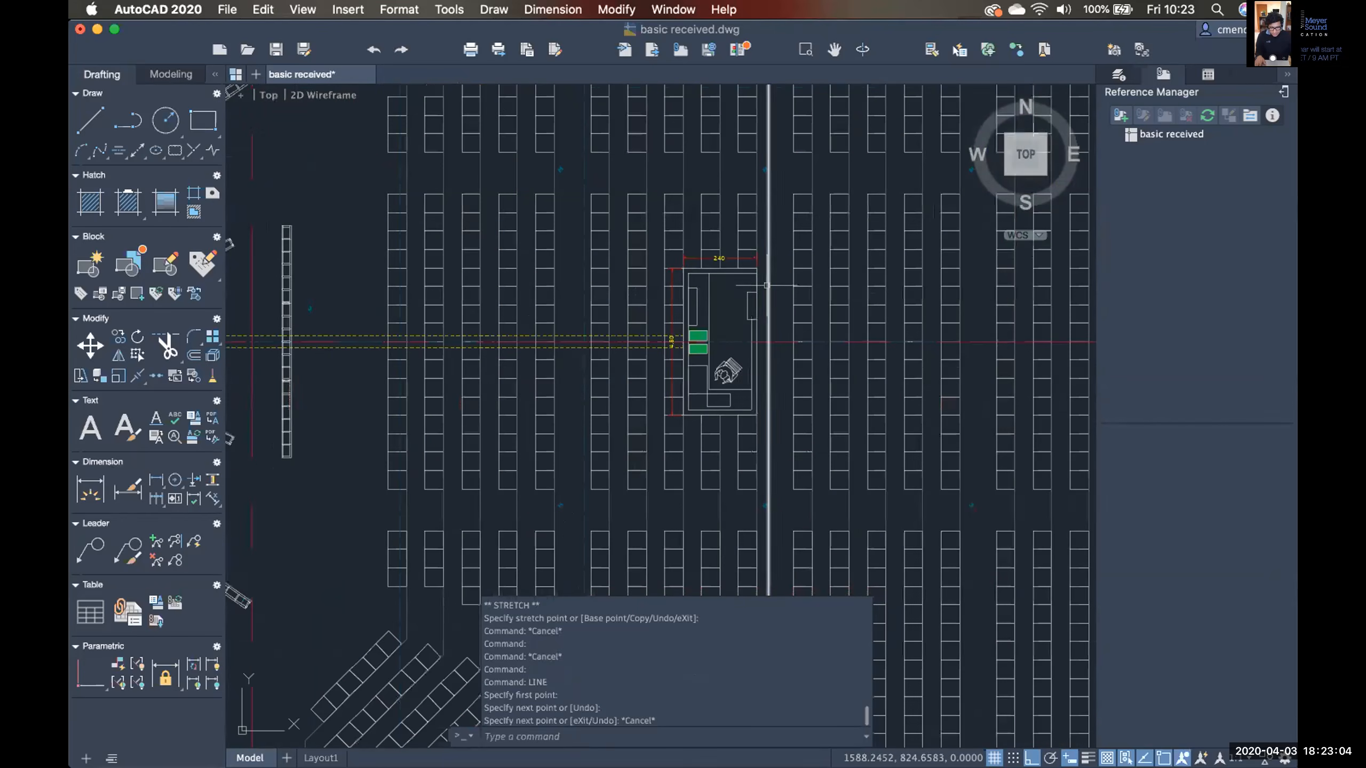
pyautogui.moveTo(707, 346)
pyautogui.mouseDown(button='middle')
pyautogui.moveTo(636, 338)
pyautogui.moveTo(672, 326)
pyautogui.mouseUp(button='middle')
pyautogui.scroll(-8, 637, 352)
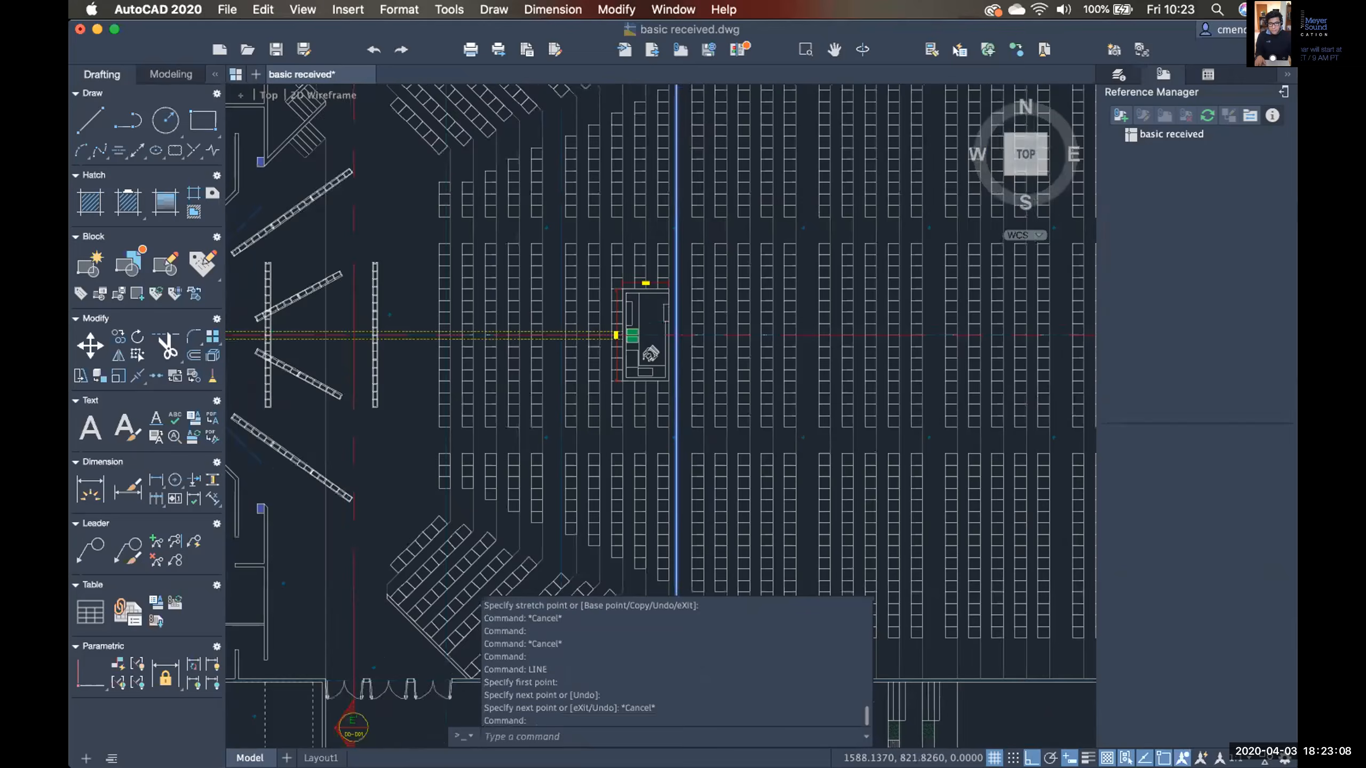
pyautogui.moveTo(652, 356); pyautogui.dragTo(585, 332, button='middle')
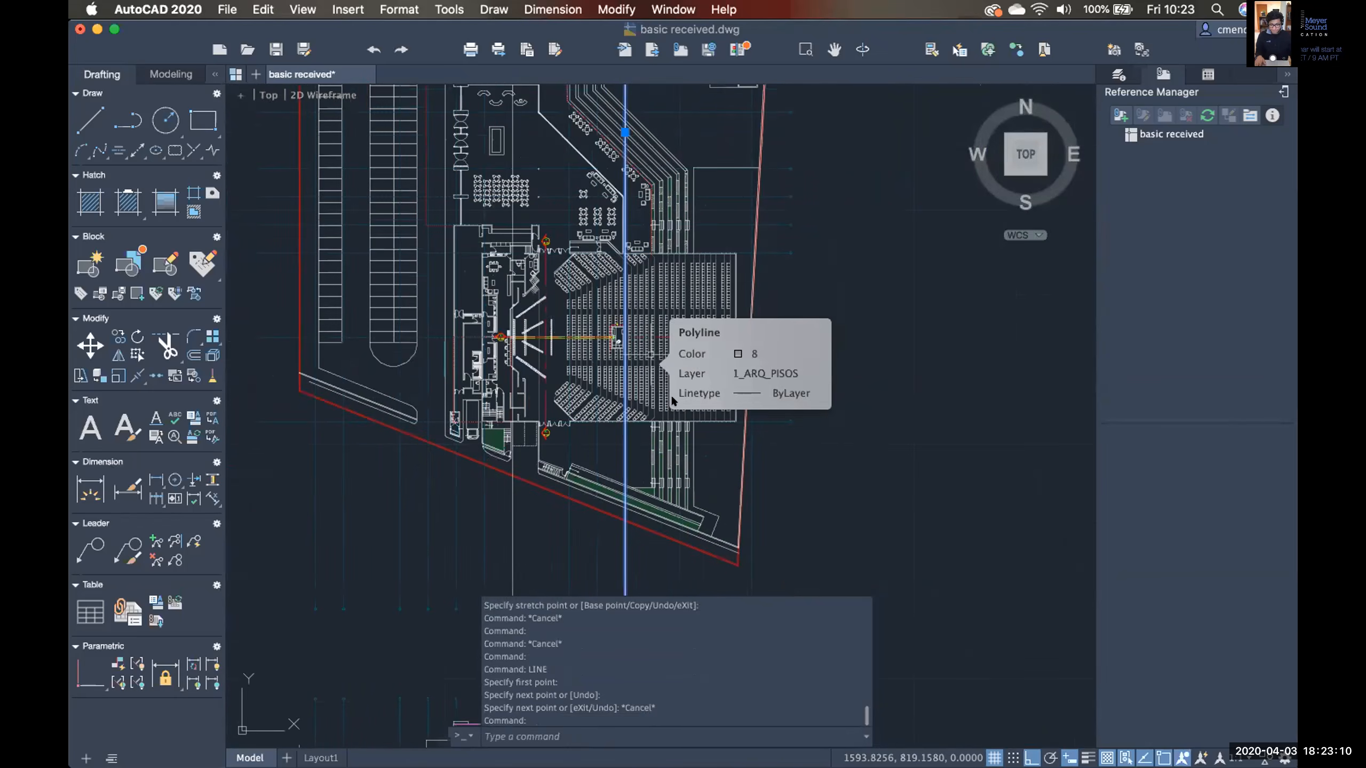
pyautogui.moveTo(743, 514); pyautogui.dragTo(701, 326, button='middle')
pyautogui.moveTo(660, 539); pyautogui.dragTo(669, 433, button='middle')
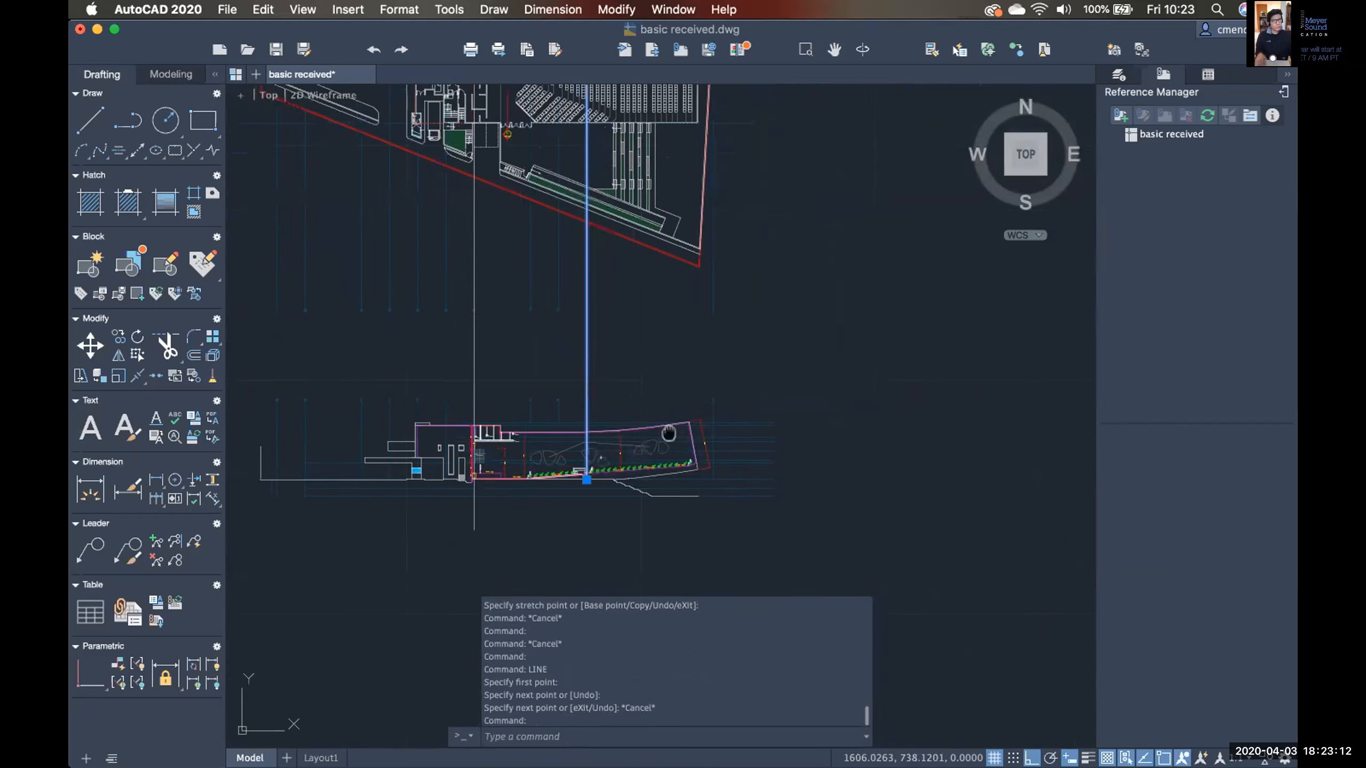
pyautogui.moveTo(662, 488)
pyautogui.mouseDown(button='middle')
pyautogui.moveTo(646, 422)
pyautogui.moveTo(643, 454)
pyautogui.moveTo(676, 415)
pyautogui.mouseUp(button='middle')
pyautogui.scroll(5, 646, 421)
pyautogui.press('Escape')
pyautogui.scroll(2, 692, 409)
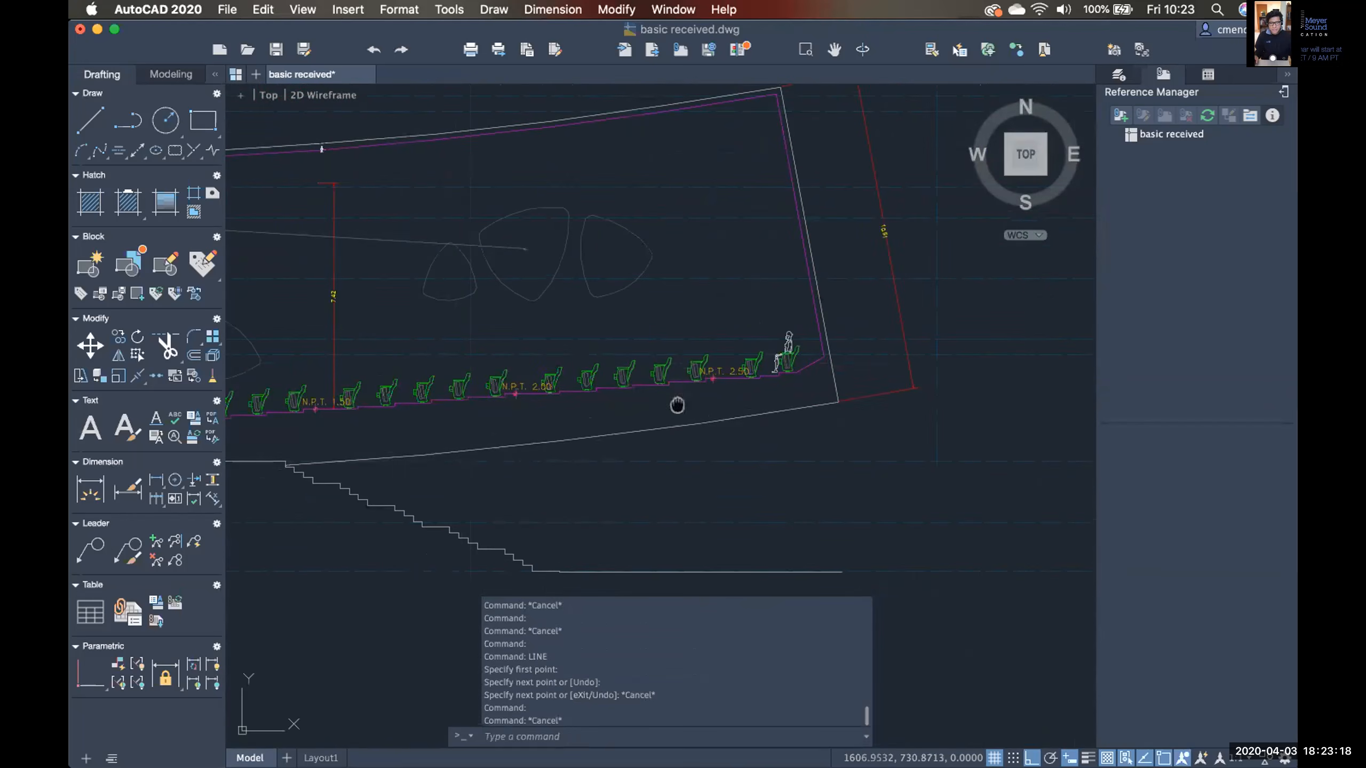
# Draw a vertical line from the top of the seat beside the N.P.T. 2.50 mark in the section up past the top of the floor plan.
pyautogui.scroll(-4, 677, 405)
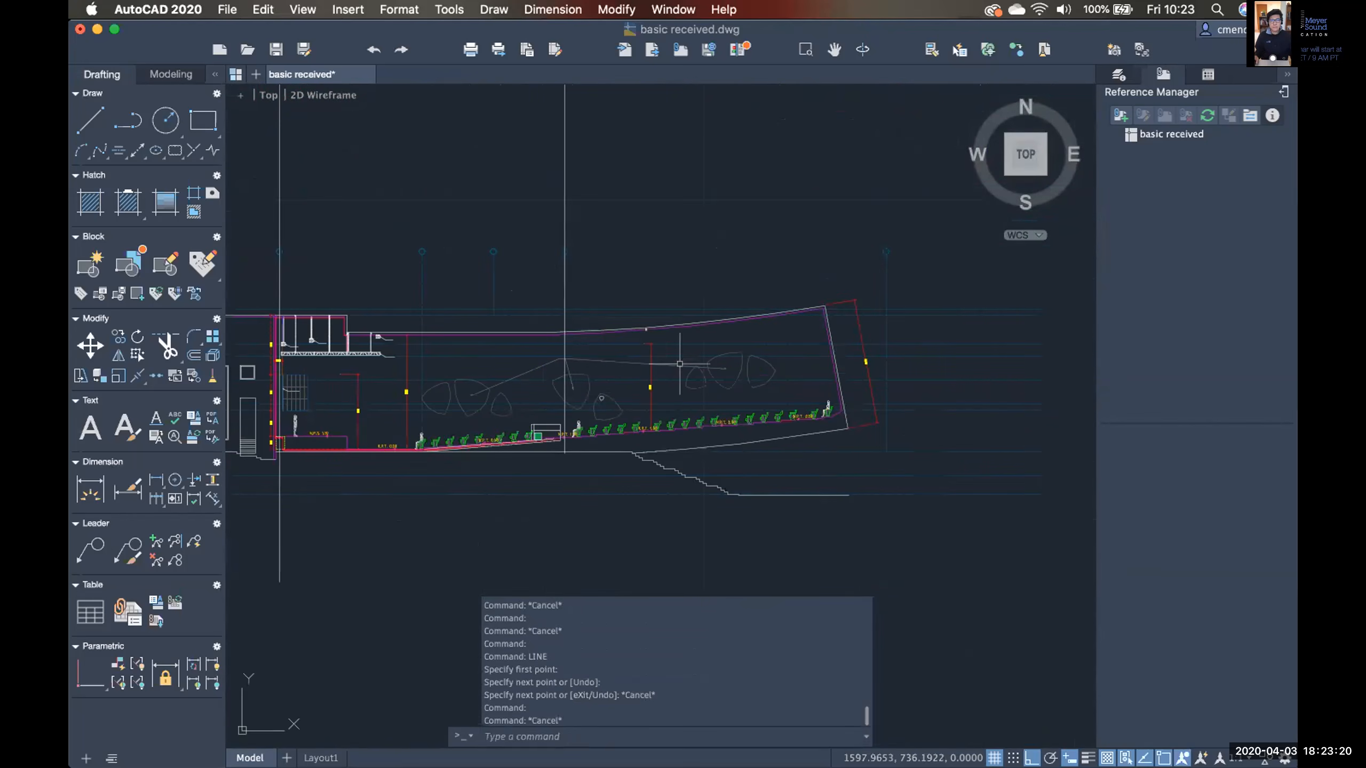
pyautogui.scroll(4, 738, 341)
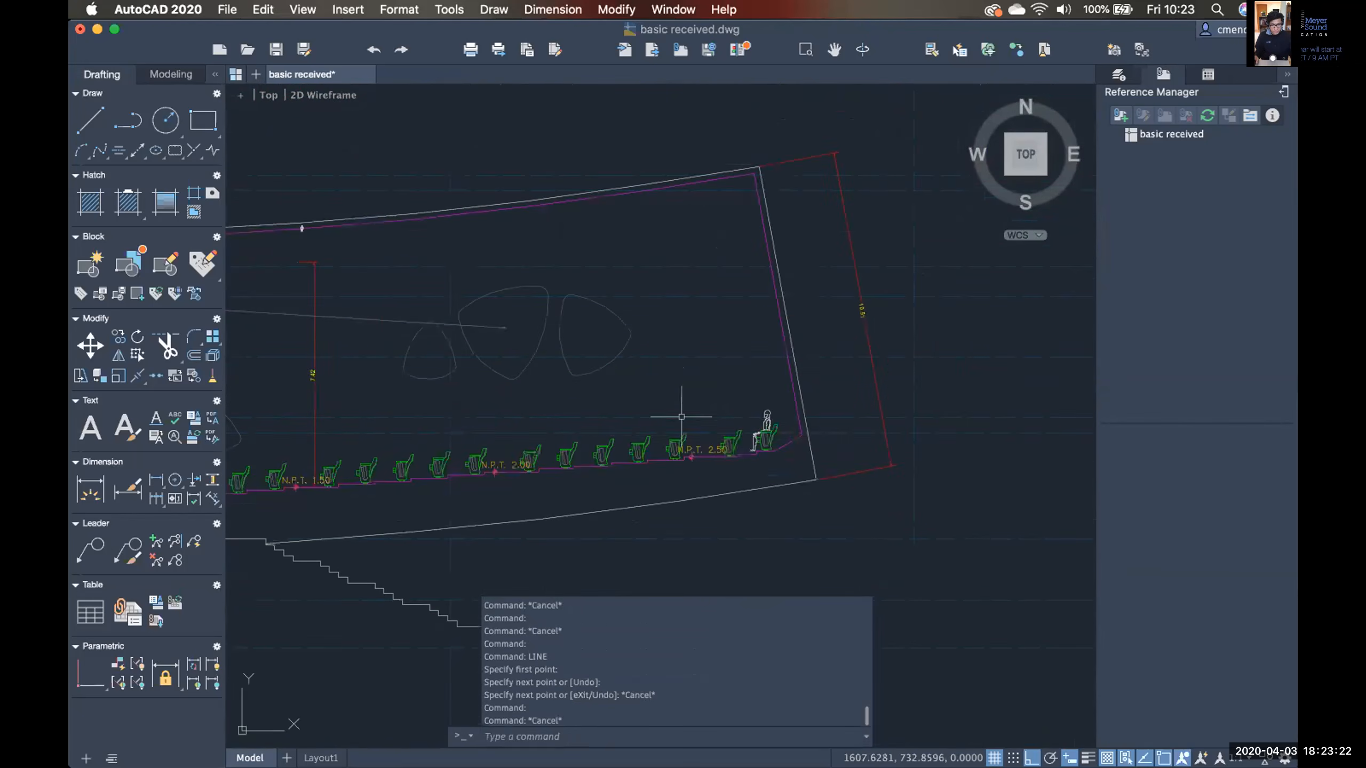
pyautogui.scroll(5, 484, 460)
pyautogui.moveTo(655, 458); pyautogui.dragTo(438, 448, button='middle')
pyautogui.scroll(-2, 573, 434)
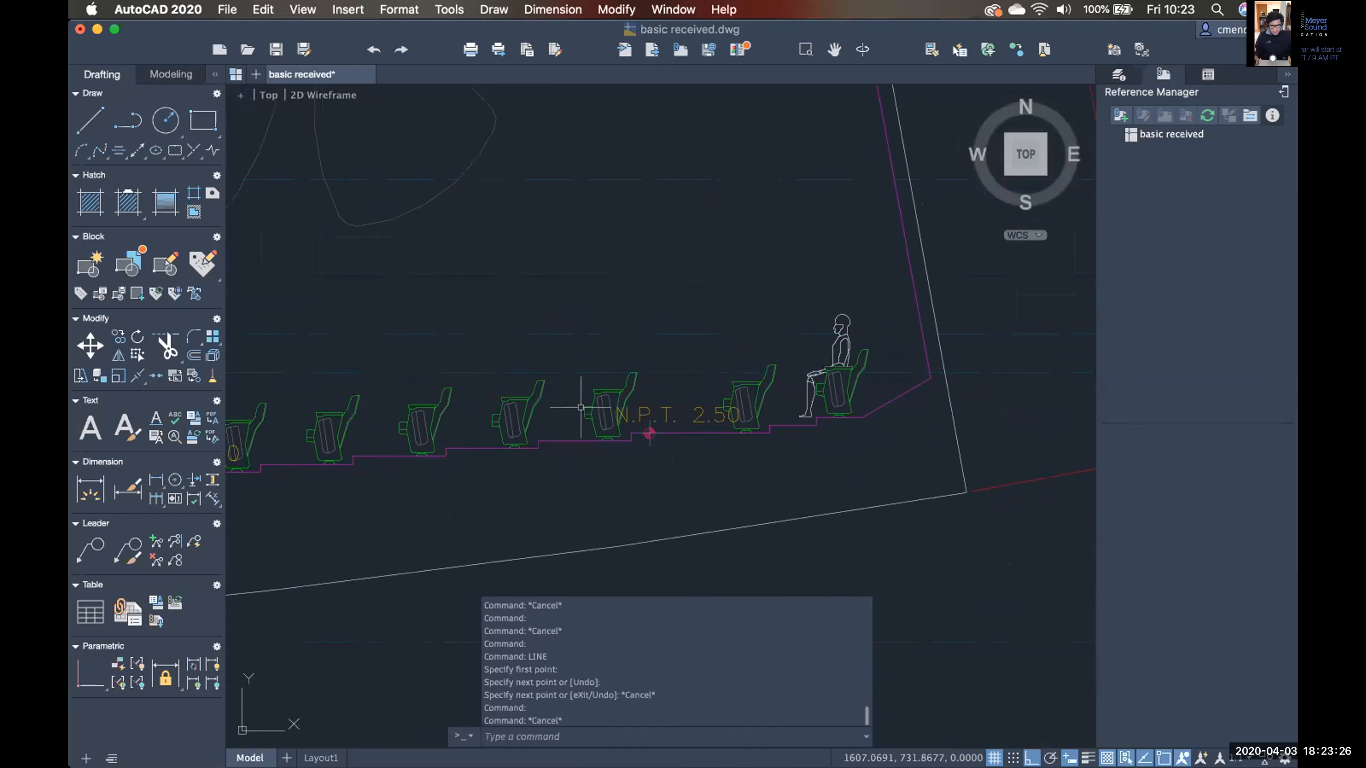
pyautogui.write('line')
pyautogui.press('Return')
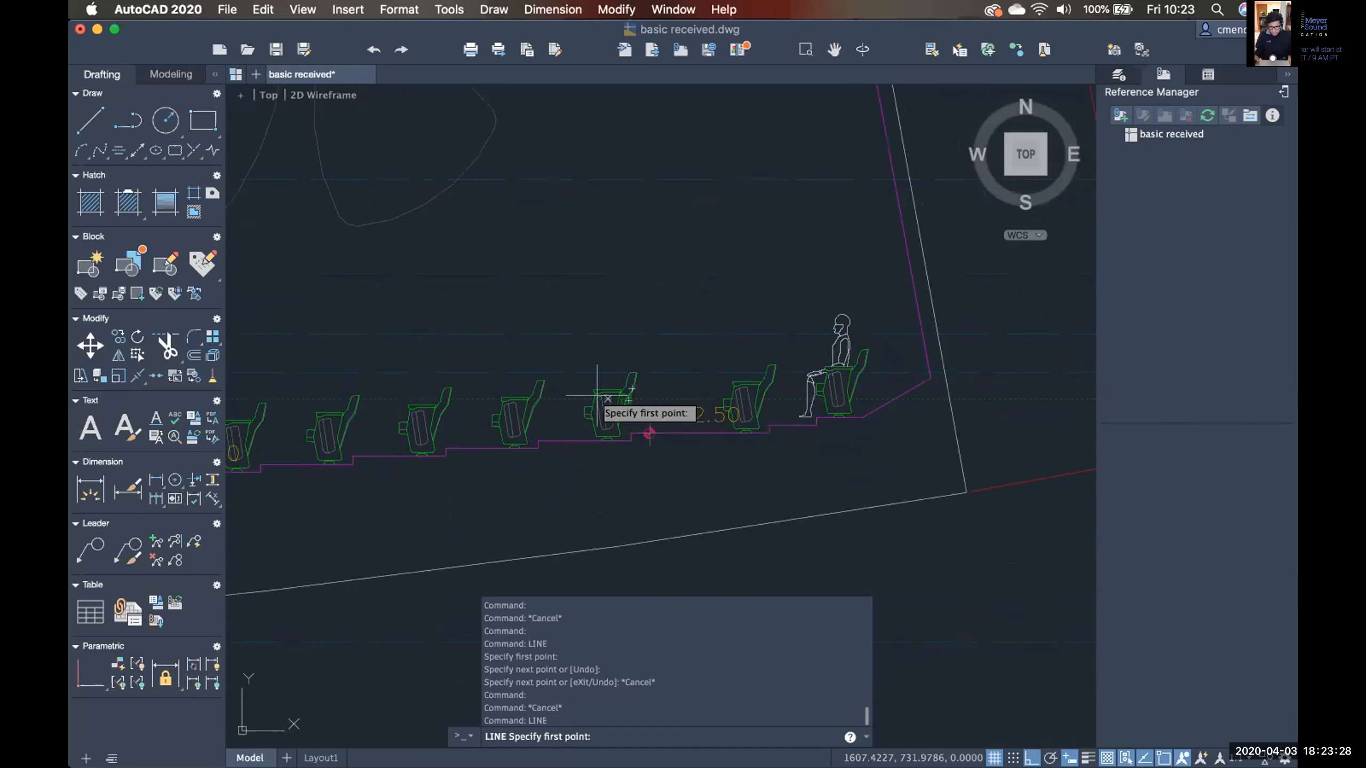
pyautogui.scroll(2, 617, 391)
pyautogui.click(618, 377)
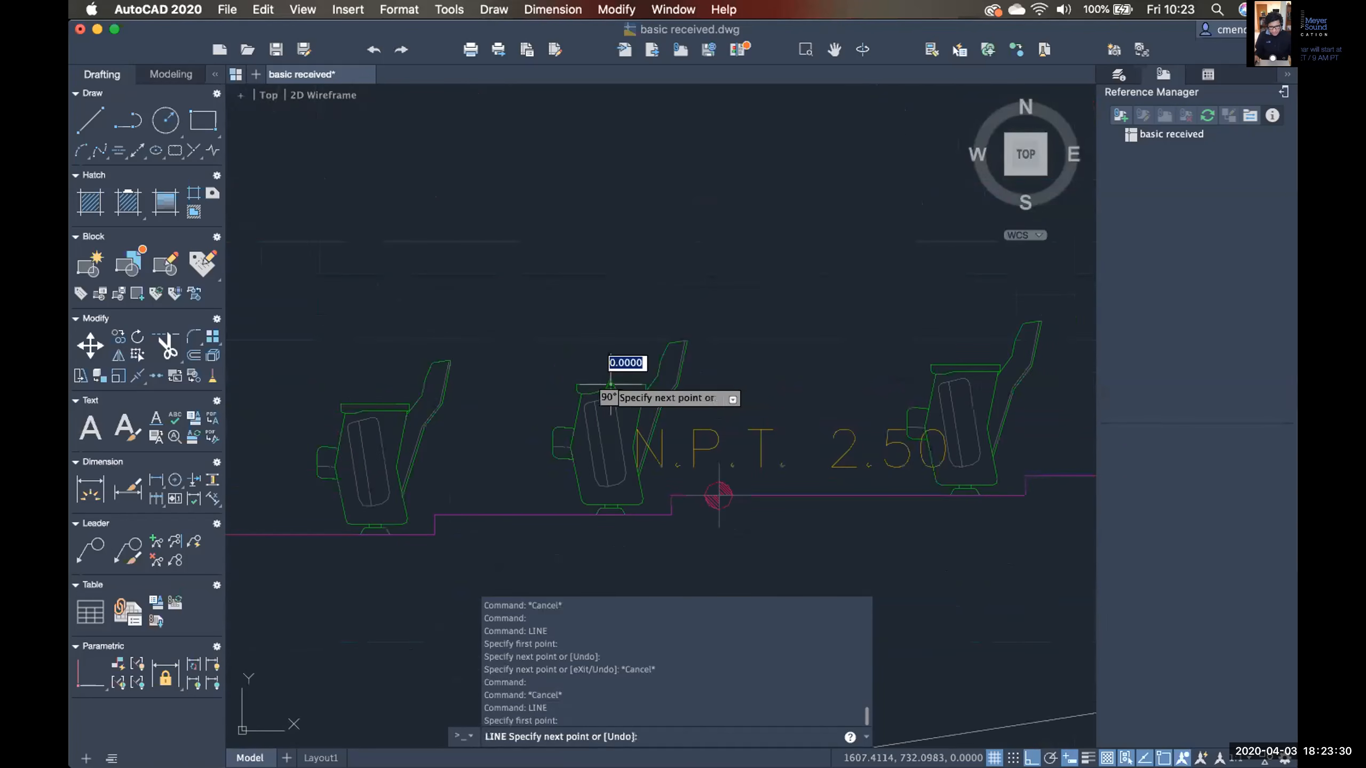
pyautogui.scroll(-3, 619, 377)
pyautogui.scroll(-7, 611, 339)
pyautogui.moveTo(617, 260); pyautogui.dragTo(552, 518, button='middle')
pyautogui.moveTo(560, 336); pyautogui.dragTo(547, 506, button='middle')
pyautogui.scroll(-2, 540, 359)
pyautogui.moveTo(540, 360); pyautogui.dragTo(526, 527, button='middle')
pyautogui.scroll(-3, 535, 229)
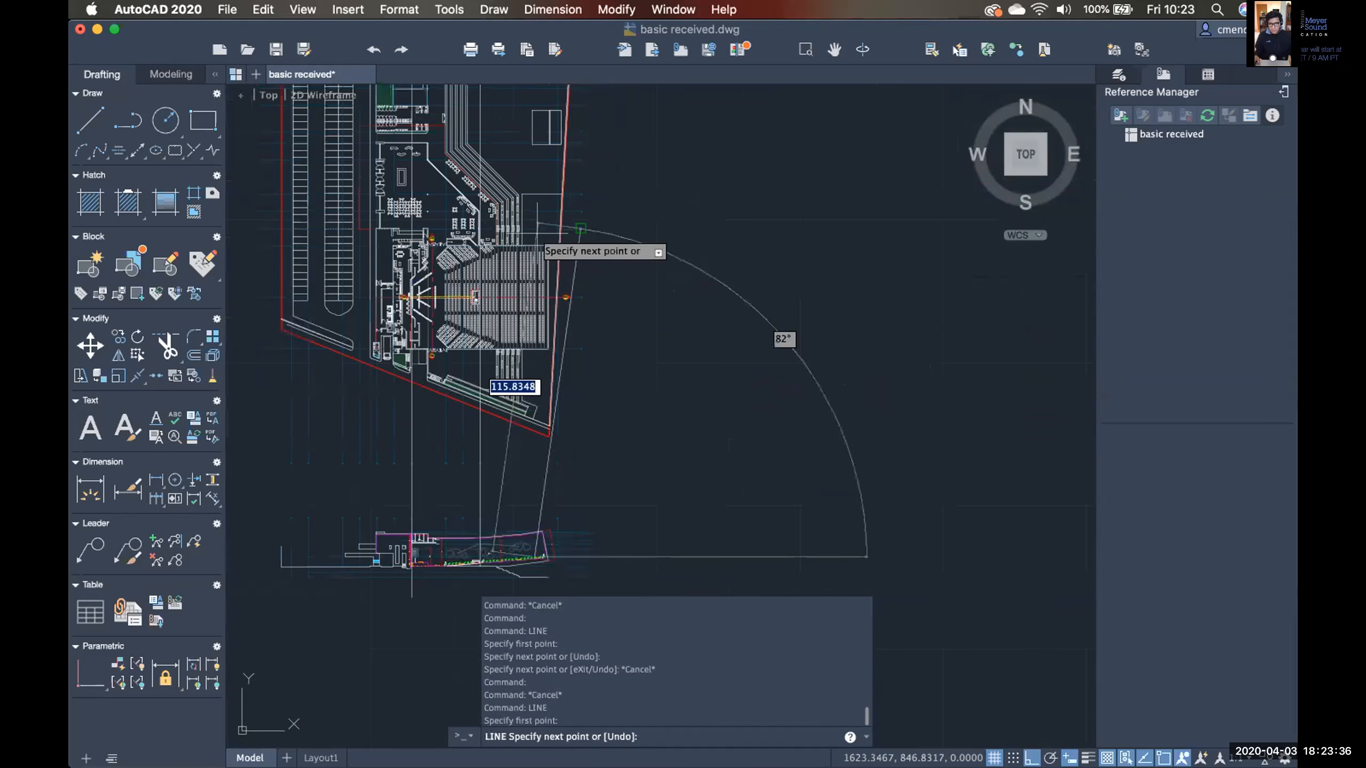
pyautogui.moveTo(534, 227); pyautogui.dragTo(538, 439, button='middle')
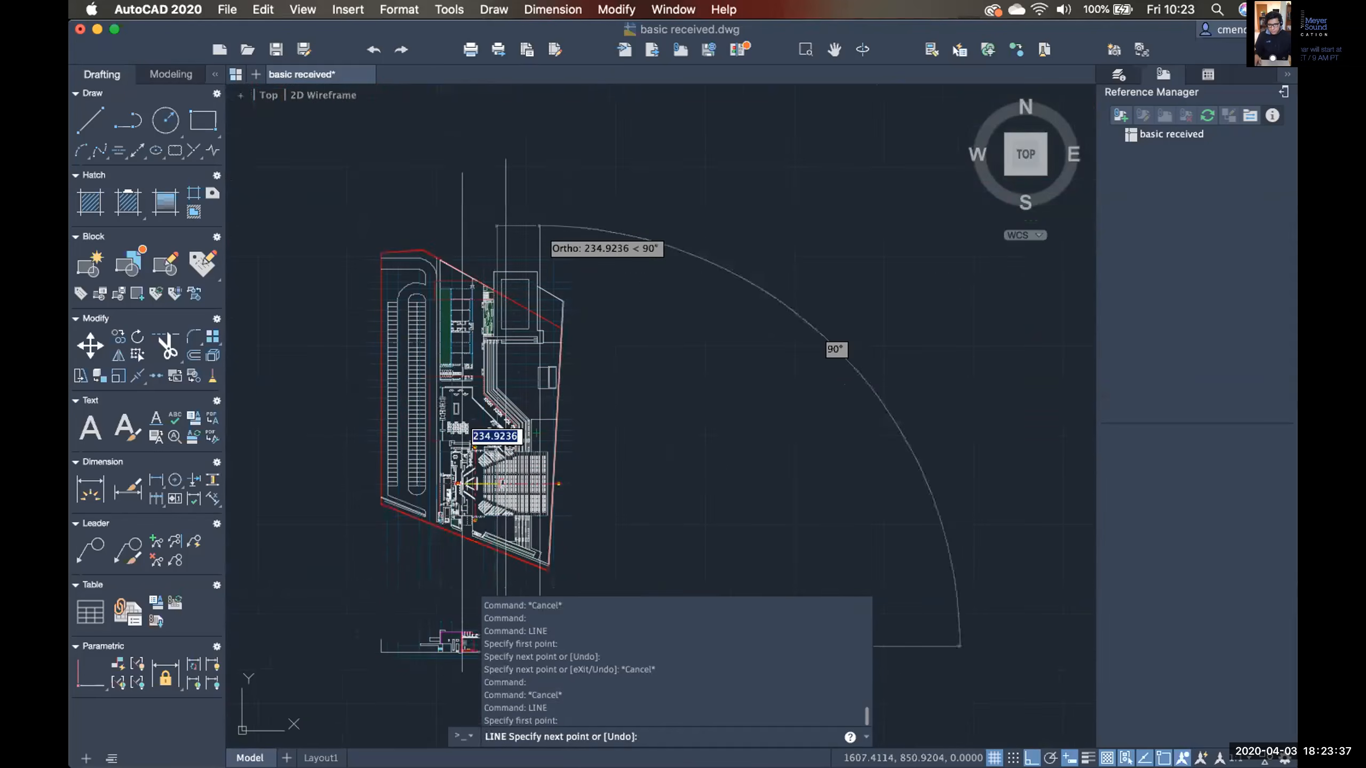
pyautogui.click(541, 189)
pyautogui.press('Escape')
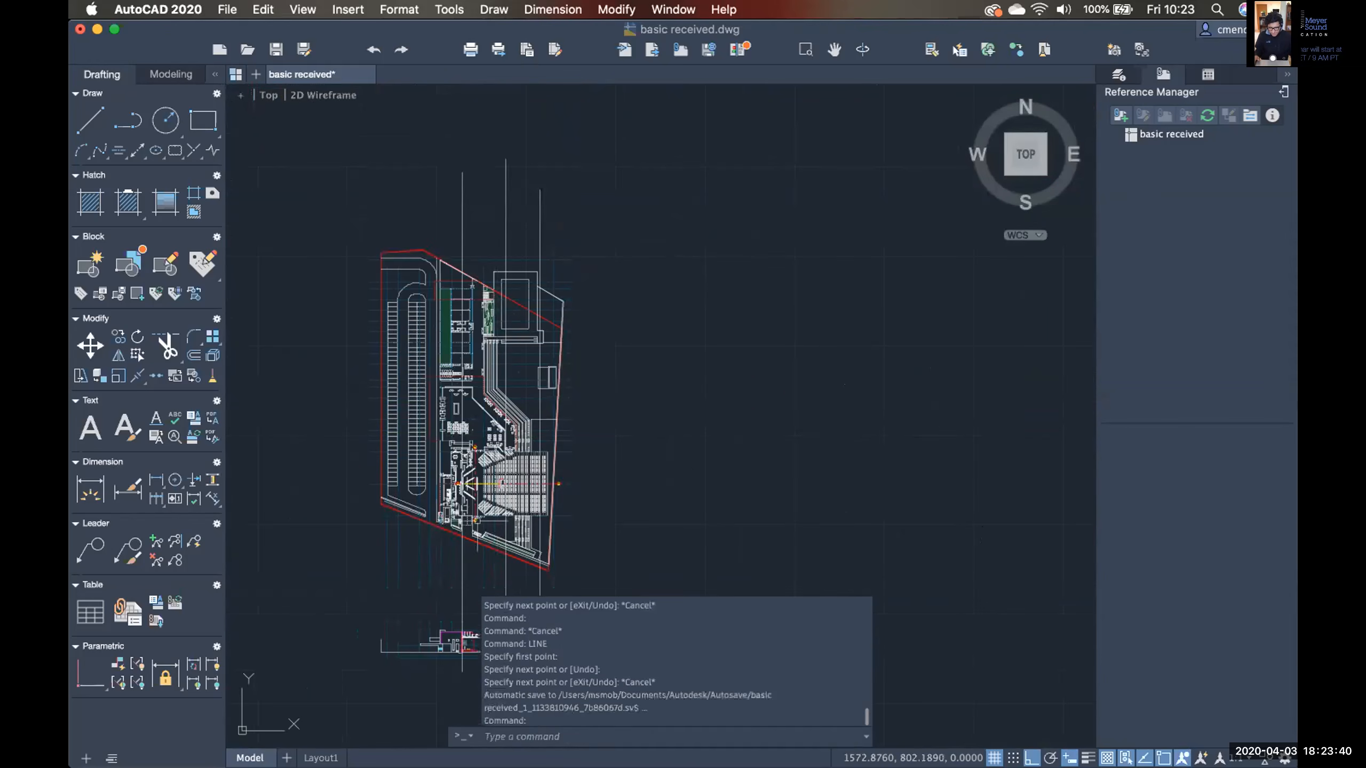
# Select the new vertical line and examine where it crosses the rear seating rows of the floor plan compared with the section.
pyautogui.moveTo(556, 526); pyautogui.dragTo(623, 493, button='middle')
pyautogui.scroll(12, 541, 450)
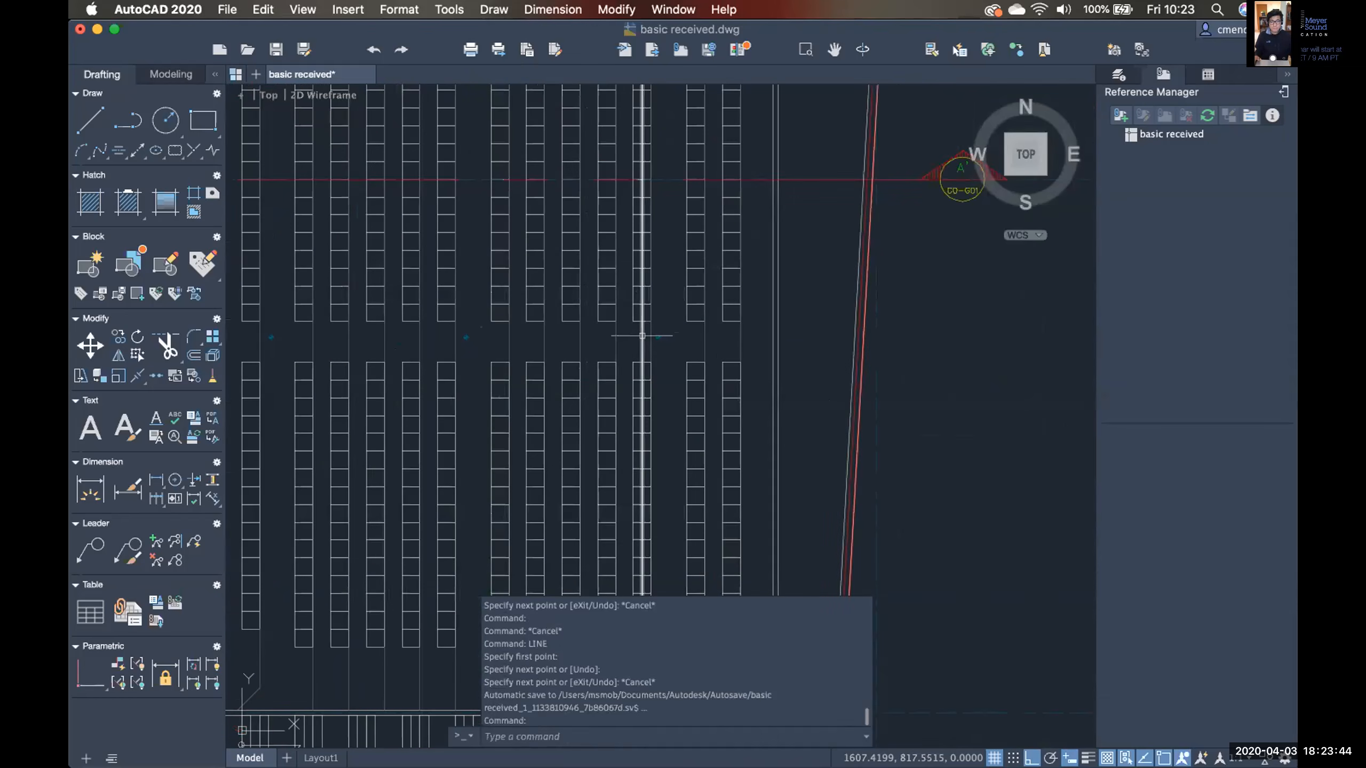
pyautogui.moveTo(637, 335)
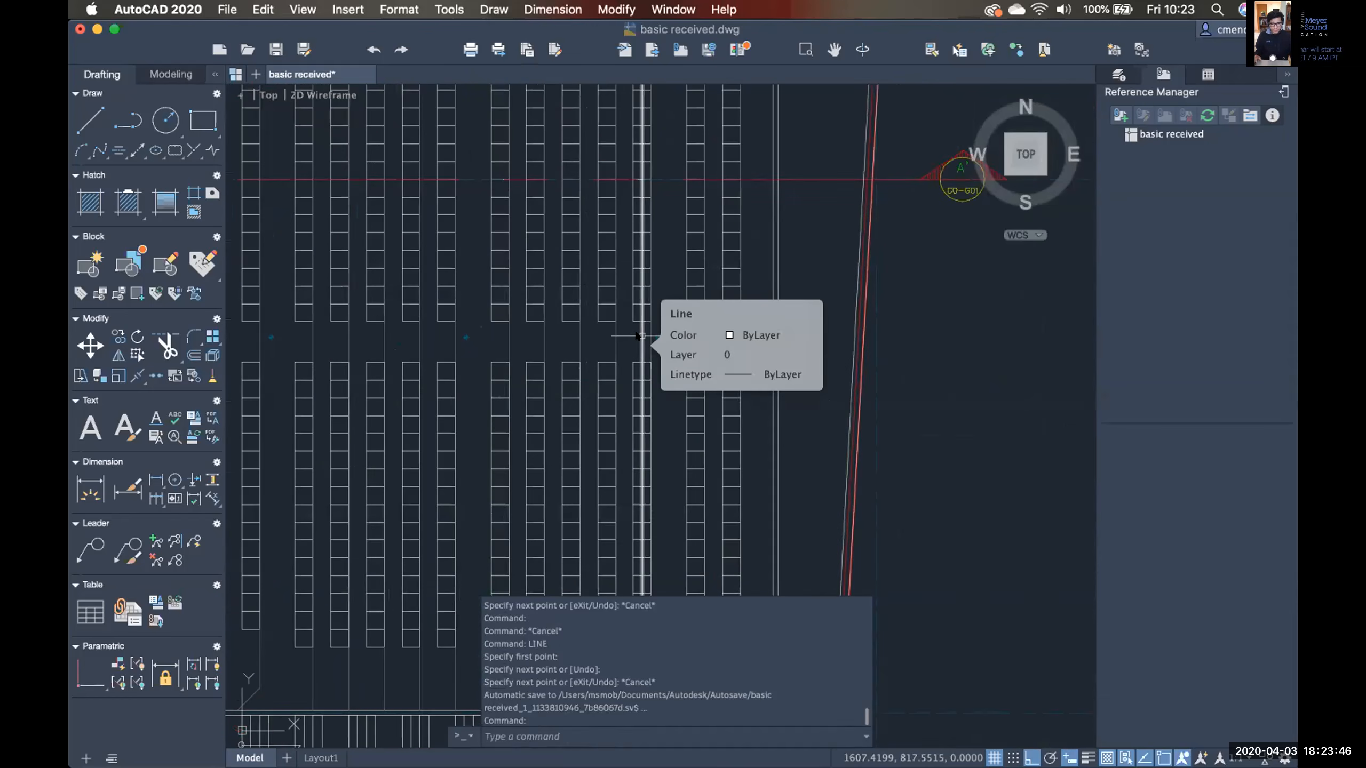
pyautogui.scroll(-10, 802, 458)
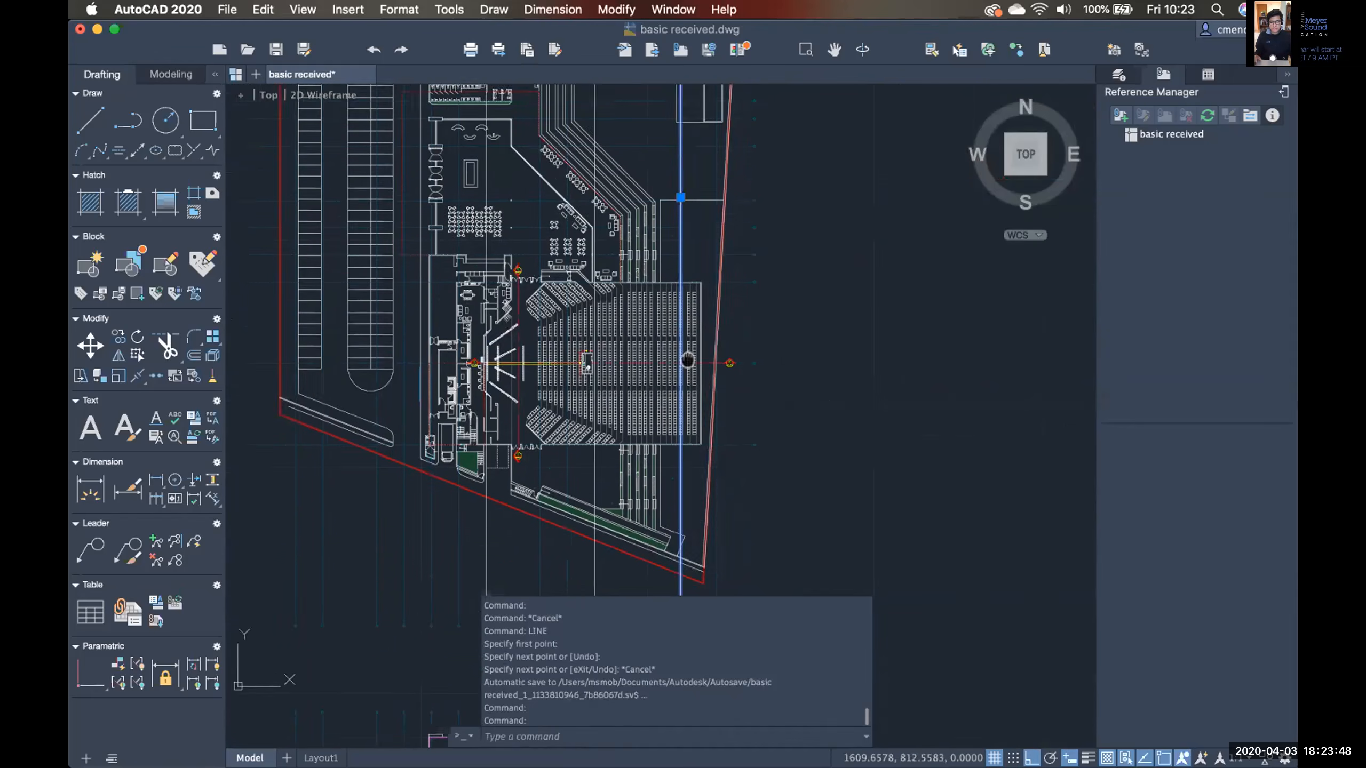
pyautogui.moveTo(688, 361); pyautogui.dragTo(682, 287, button='middle')
pyautogui.moveTo(689, 507); pyautogui.dragTo(699, 440, button='middle')
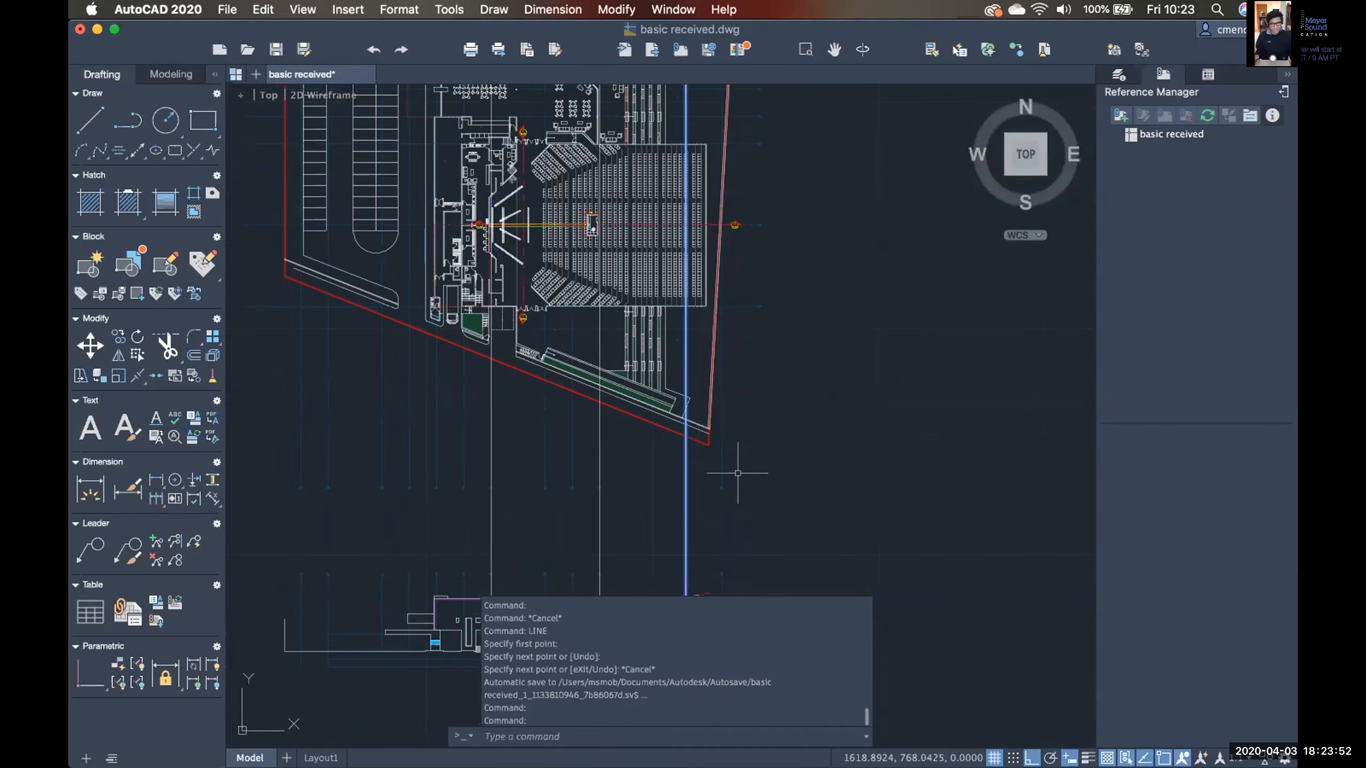
pyautogui.moveTo(742, 493); pyautogui.dragTo(865, 451, button='middle')
pyautogui.scroll(2, 787, 472)
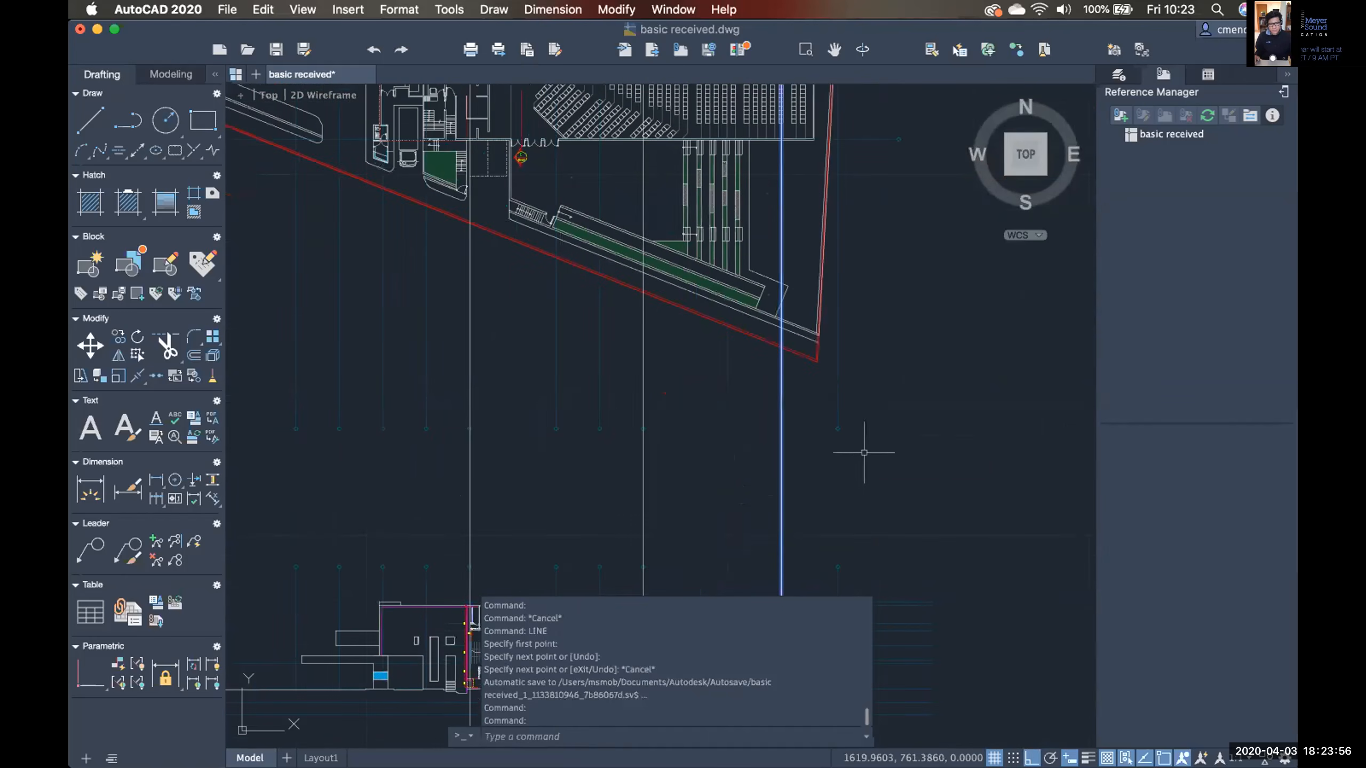
# Add the floor plan's vertical axis lines and the drawn reference lines to the selection with a crossing window across their lower ends.
pyautogui.click(864, 452)
pyautogui.moveTo(392, 432); pyautogui.dragTo(745, 401, button='middle')
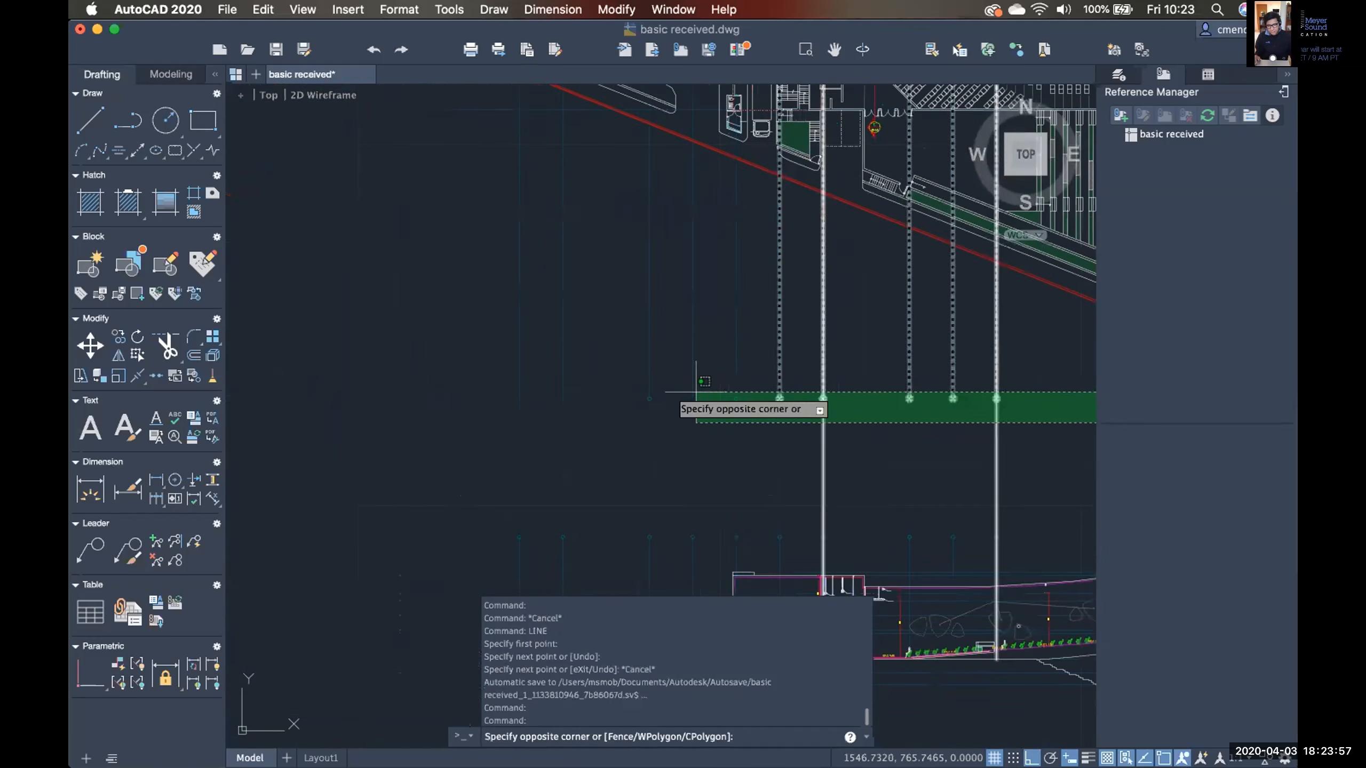
pyautogui.click(486, 373)
pyautogui.scroll(-5, 720, 340)
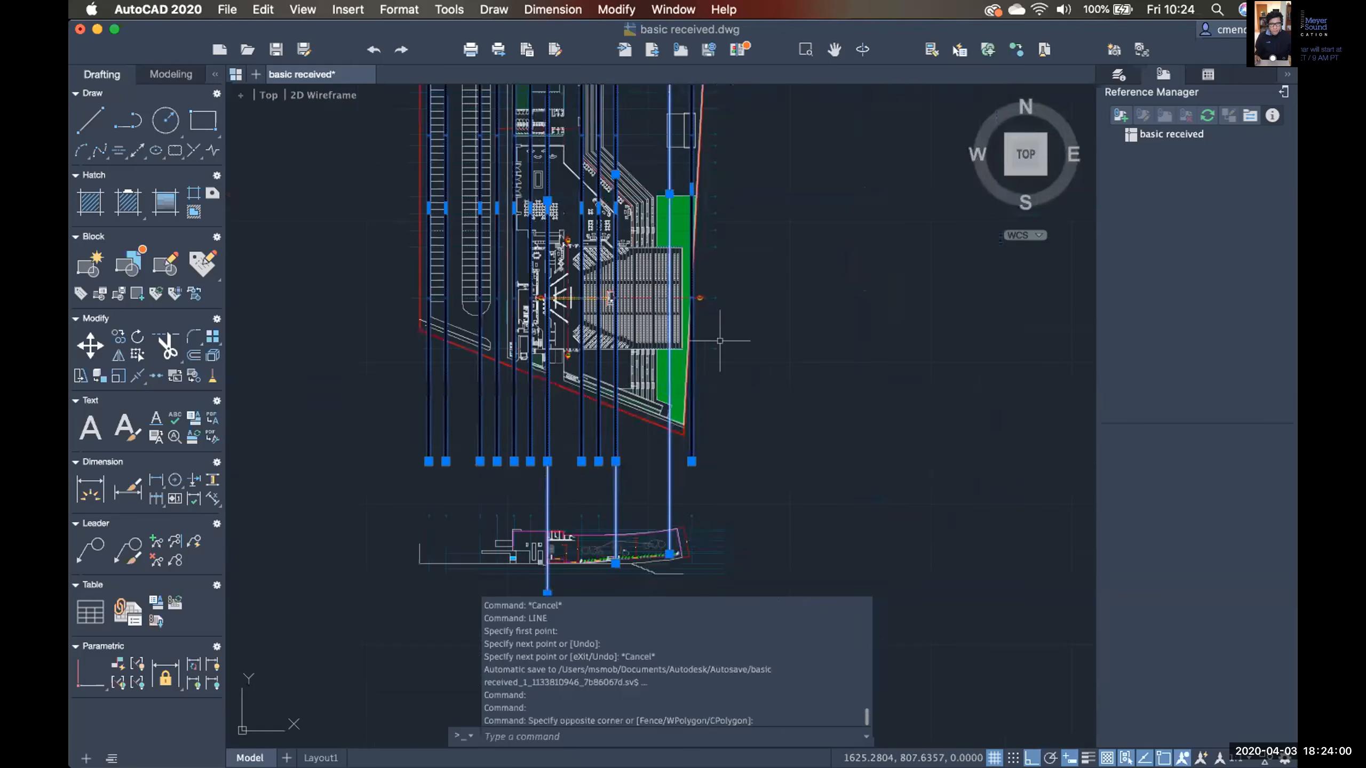
# Add the floor plan's horizontal axis lines to the selection with a crossing window along their east ends.
pyautogui.scroll(3, 719, 340)
pyautogui.click(732, 371)
pyautogui.moveTo(709, 270); pyautogui.dragTo(695, 464, button='middle')
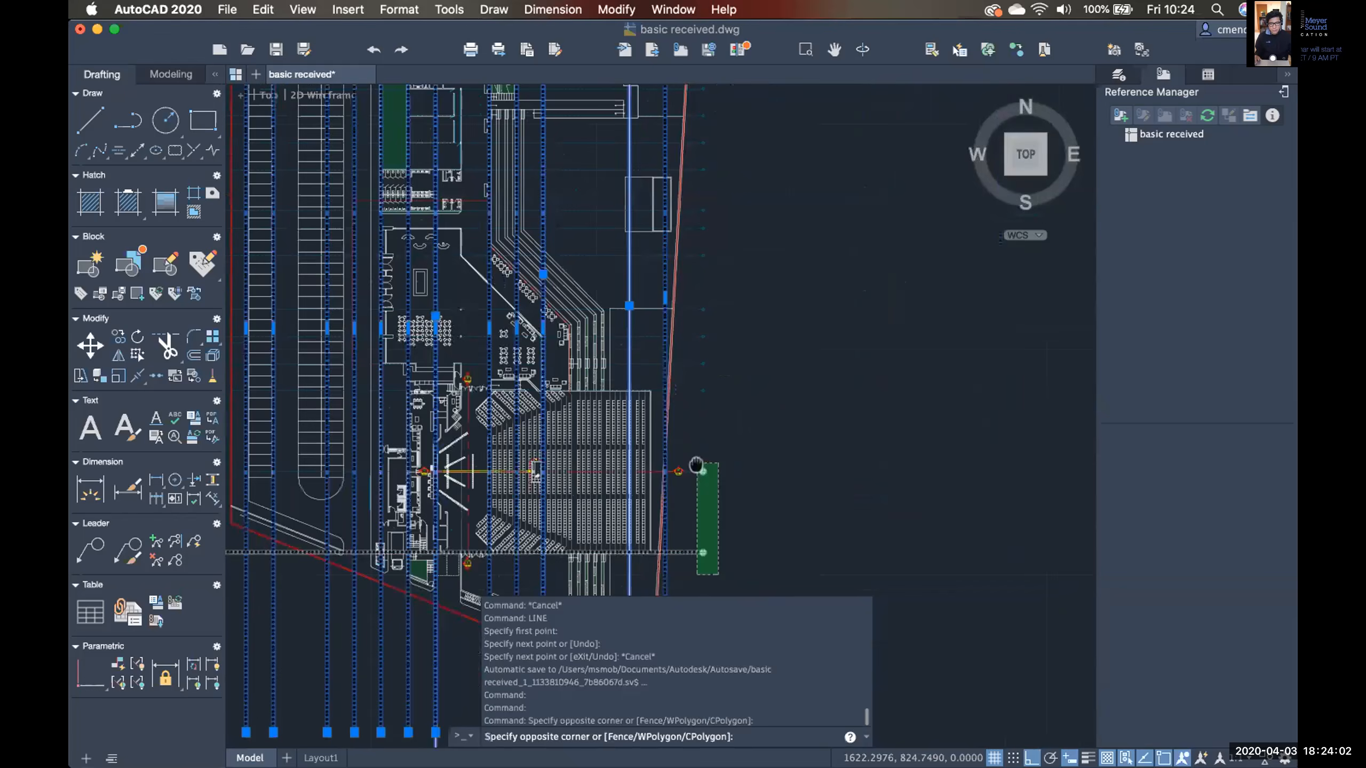
pyautogui.moveTo(697, 264)
pyautogui.mouseDown(button='middle')
pyautogui.moveTo(678, 472)
pyautogui.moveTo(678, 388)
pyautogui.moveTo(677, 459)
pyautogui.moveTo(707, 455)
pyautogui.moveTo(738, 258)
pyautogui.mouseUp(button='middle')
pyautogui.click(668, 263)
# Add the section marker A' at the east end of the auditorium's centre line to the selection.
pyautogui.scroll(5, 738, 258)
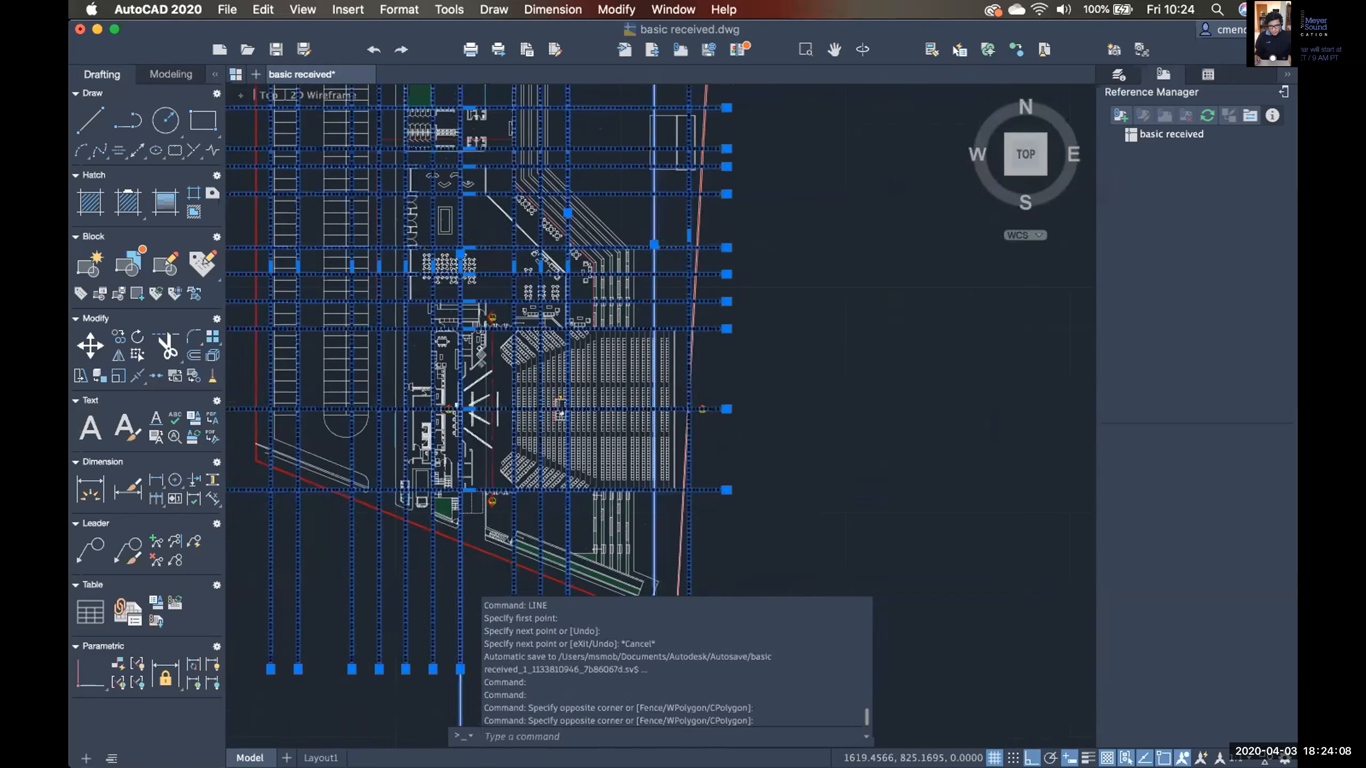
pyautogui.scroll(5, 680, 413)
pyautogui.moveTo(680, 414); pyautogui.dragTo(725, 373, button='middle')
pyautogui.click(738, 352)
pyautogui.click(688, 450)
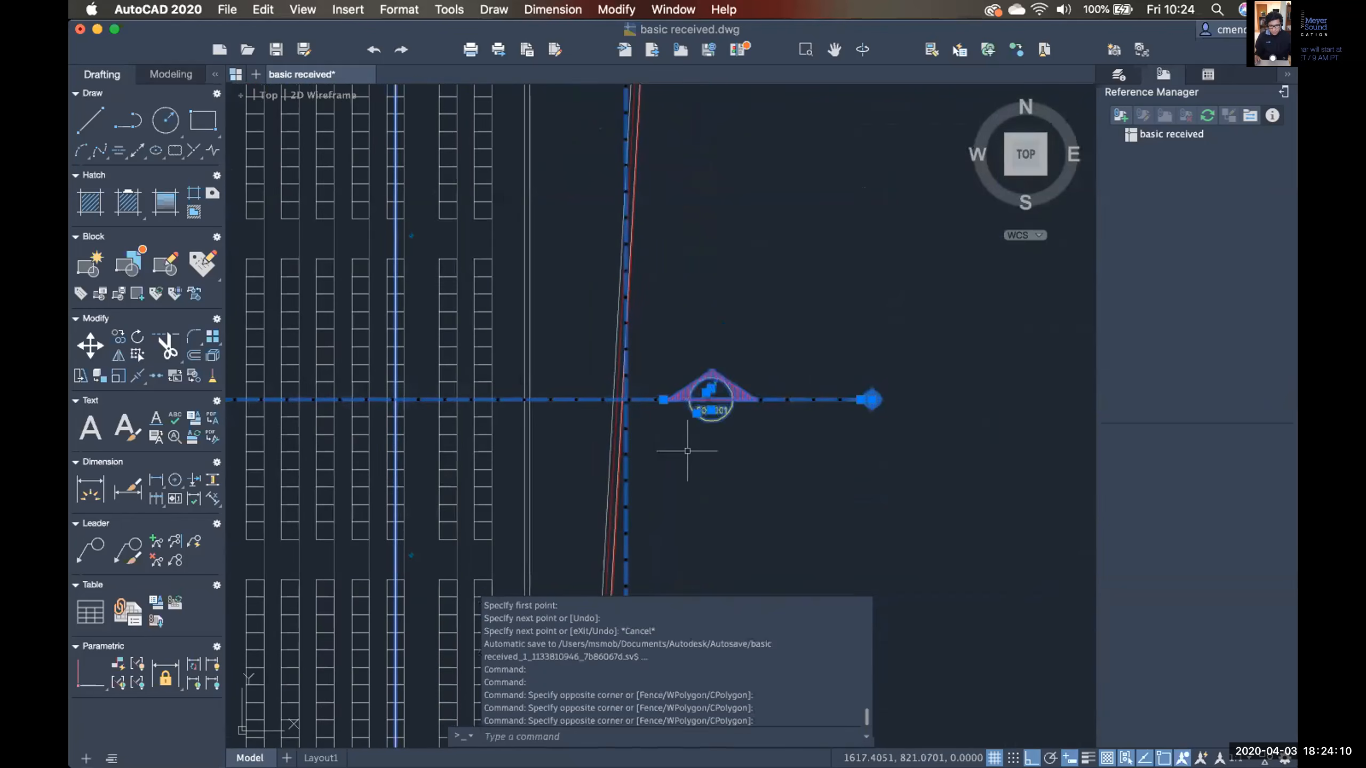
# Add the section drawing's horizontal level lines to the selection with a crossing window over their east ends.
pyautogui.scroll(-5, 688, 451)
pyautogui.scroll(-8, 687, 451)
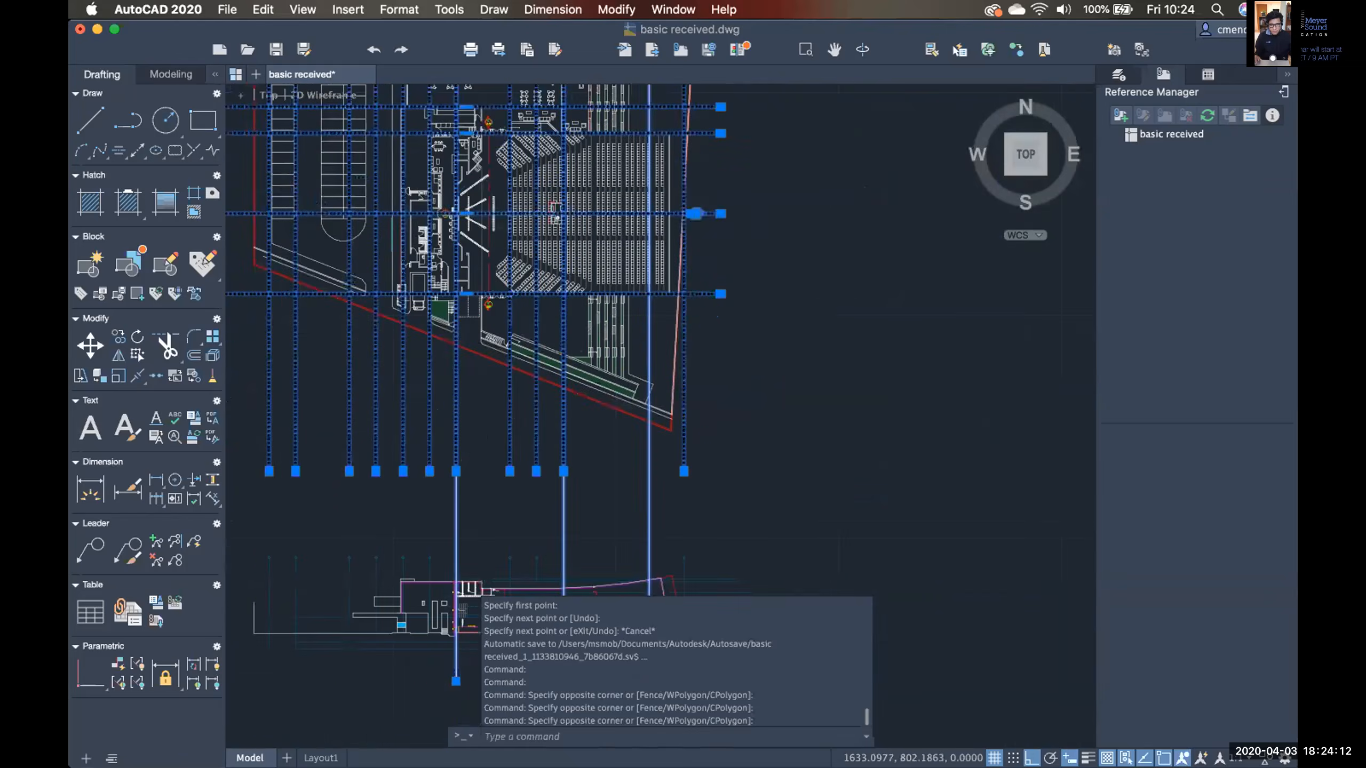
pyautogui.scroll(3, 774, 443)
pyautogui.scroll(3, 789, 477)
pyautogui.click(839, 409)
pyautogui.click(766, 248)
# Add the section's vertical axis lines and the separate axis bubbles west of it to the selection, and delete everything selected.
pyautogui.moveTo(735, 294); pyautogui.dragTo(867, 436, button='middle')
pyautogui.click(861, 385)
pyautogui.moveTo(423, 347); pyautogui.dragTo(764, 364, button='middle')
pyautogui.click(473, 345)
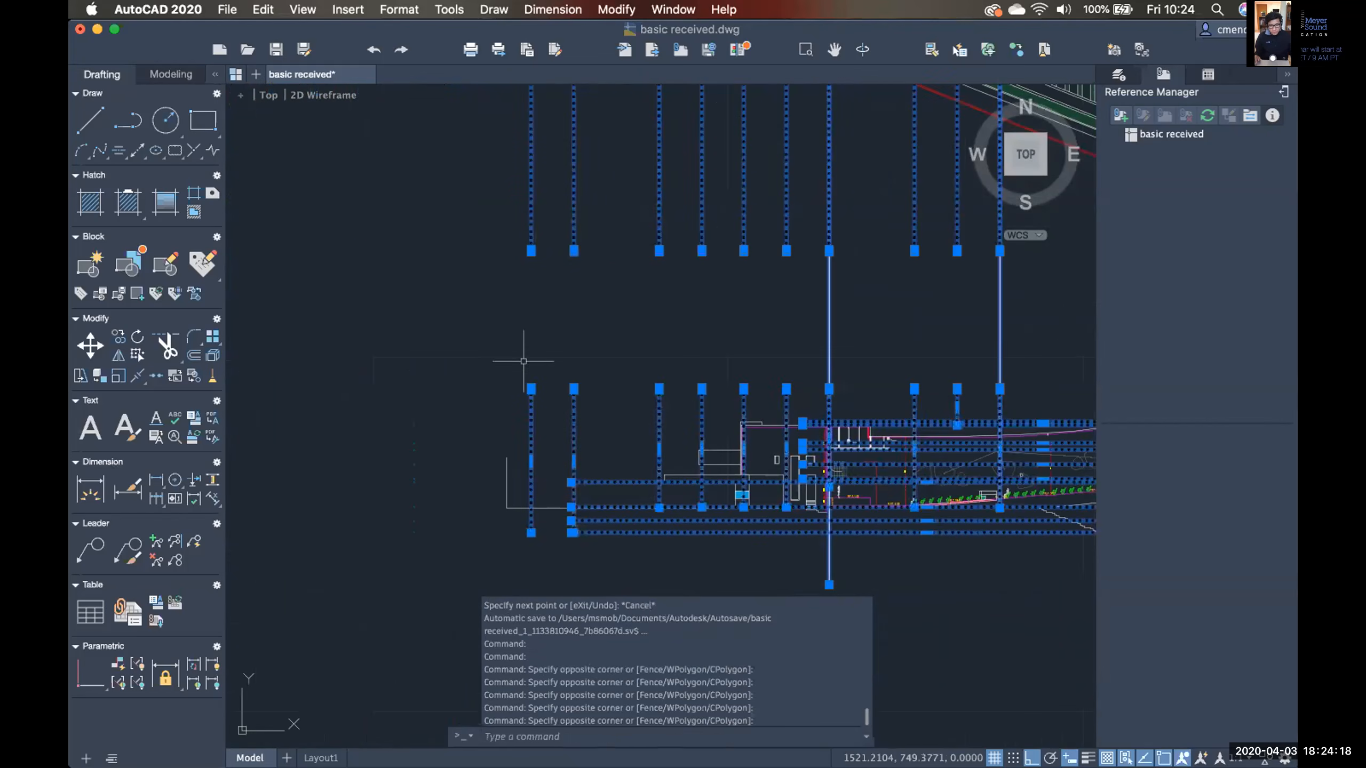
pyautogui.moveTo(534, 366); pyautogui.dragTo(670, 283, button='middle')
pyautogui.click(589, 466)
pyautogui.click(502, 322)
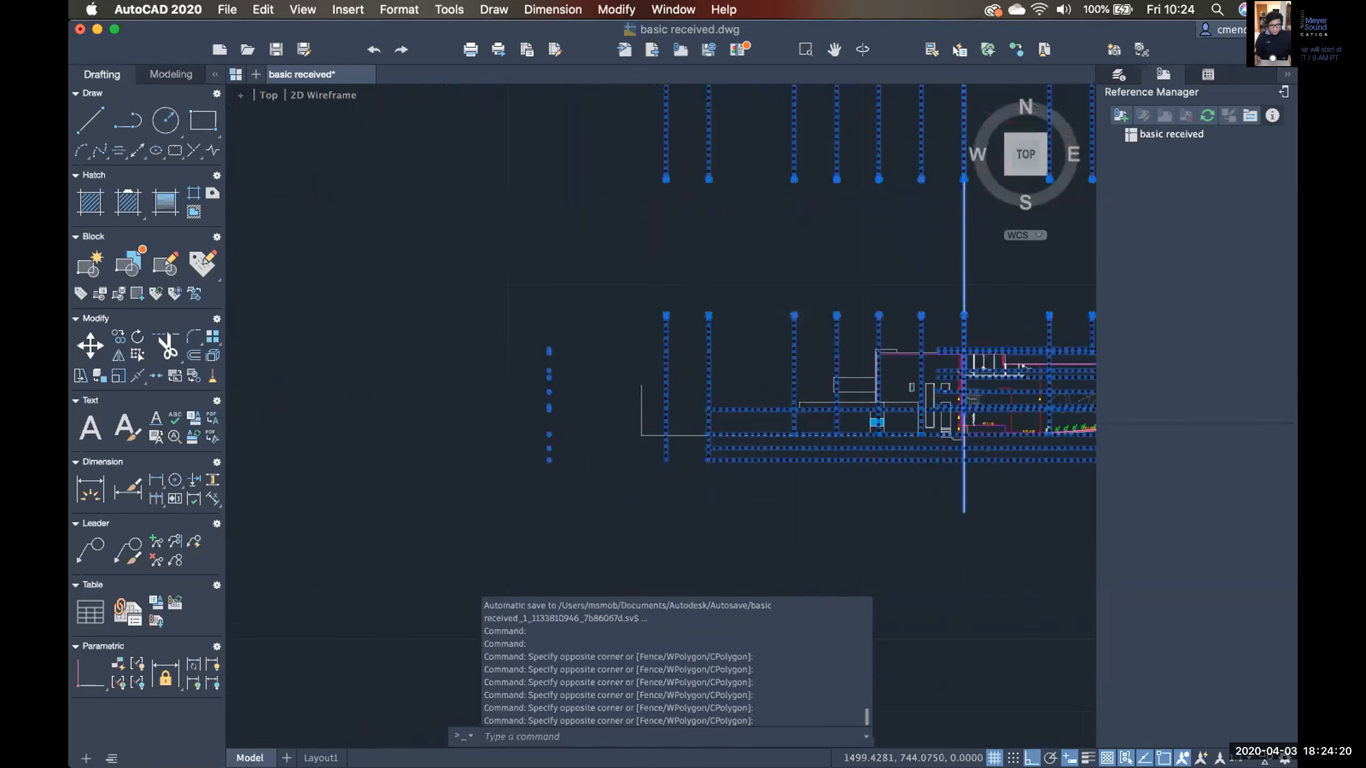
pyautogui.scroll(-5, 597, 318)
pyautogui.scroll(3, 599, 311)
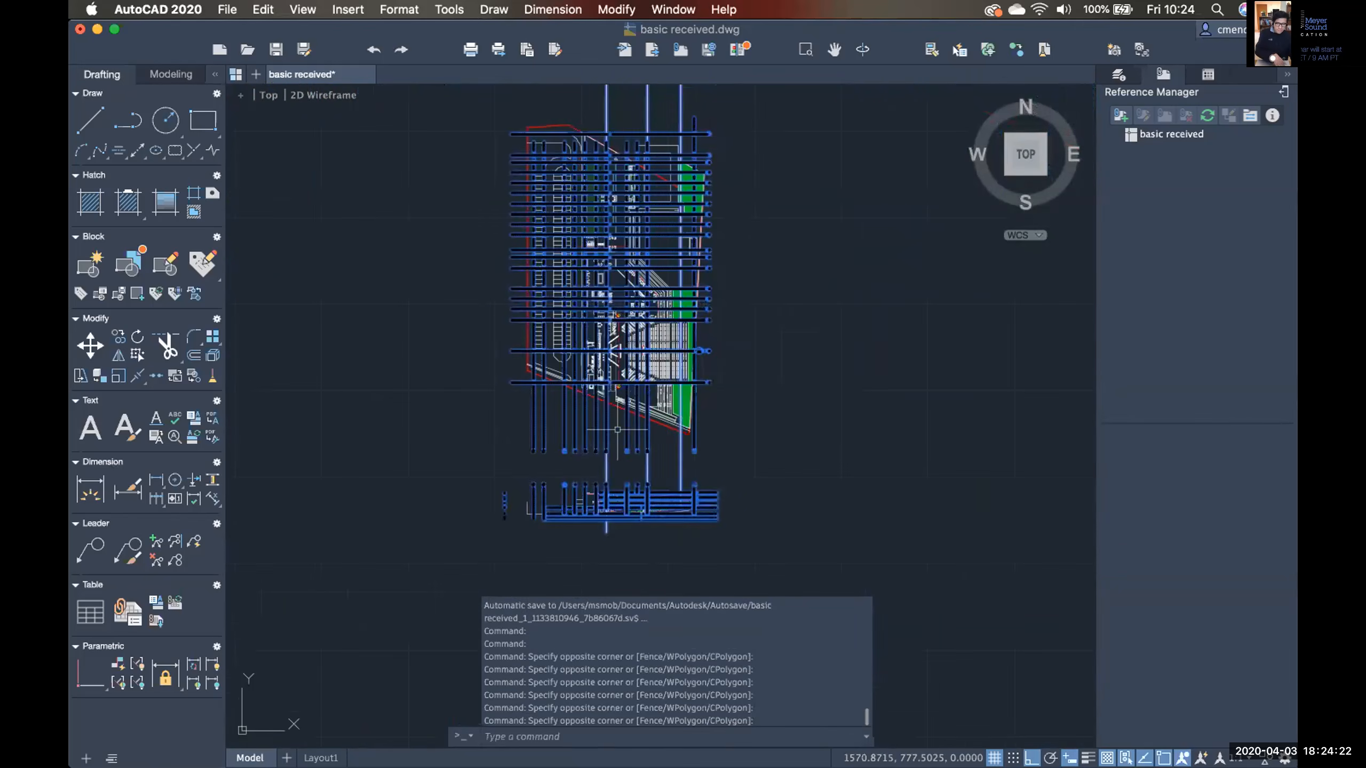
pyautogui.press('Delete')
# Delete the section marker E' south of the auditorium doors and section marker A behind the stage, together with their cutting lines.
pyautogui.moveTo(705, 362); pyautogui.dragTo(697, 408, button='middle')
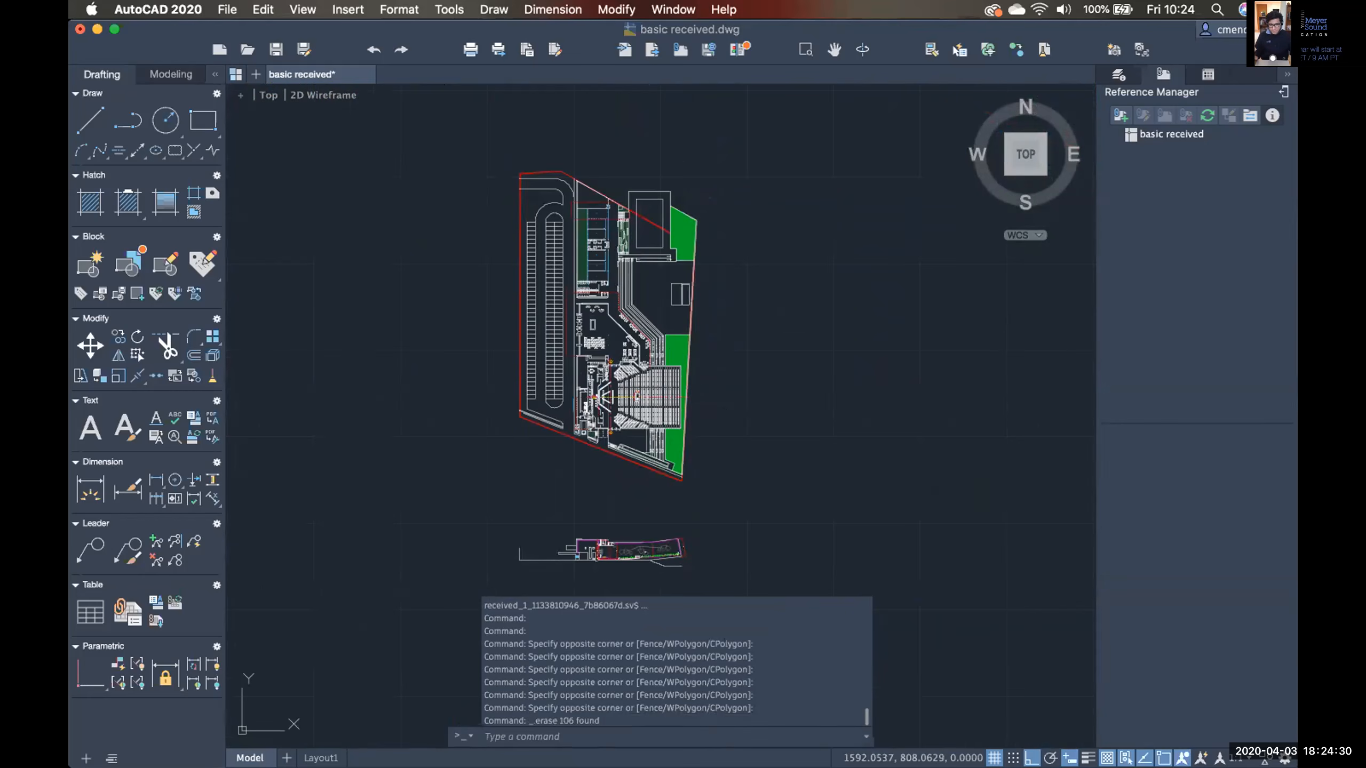
pyautogui.moveTo(707, 291); pyautogui.dragTo(714, 190, button='middle')
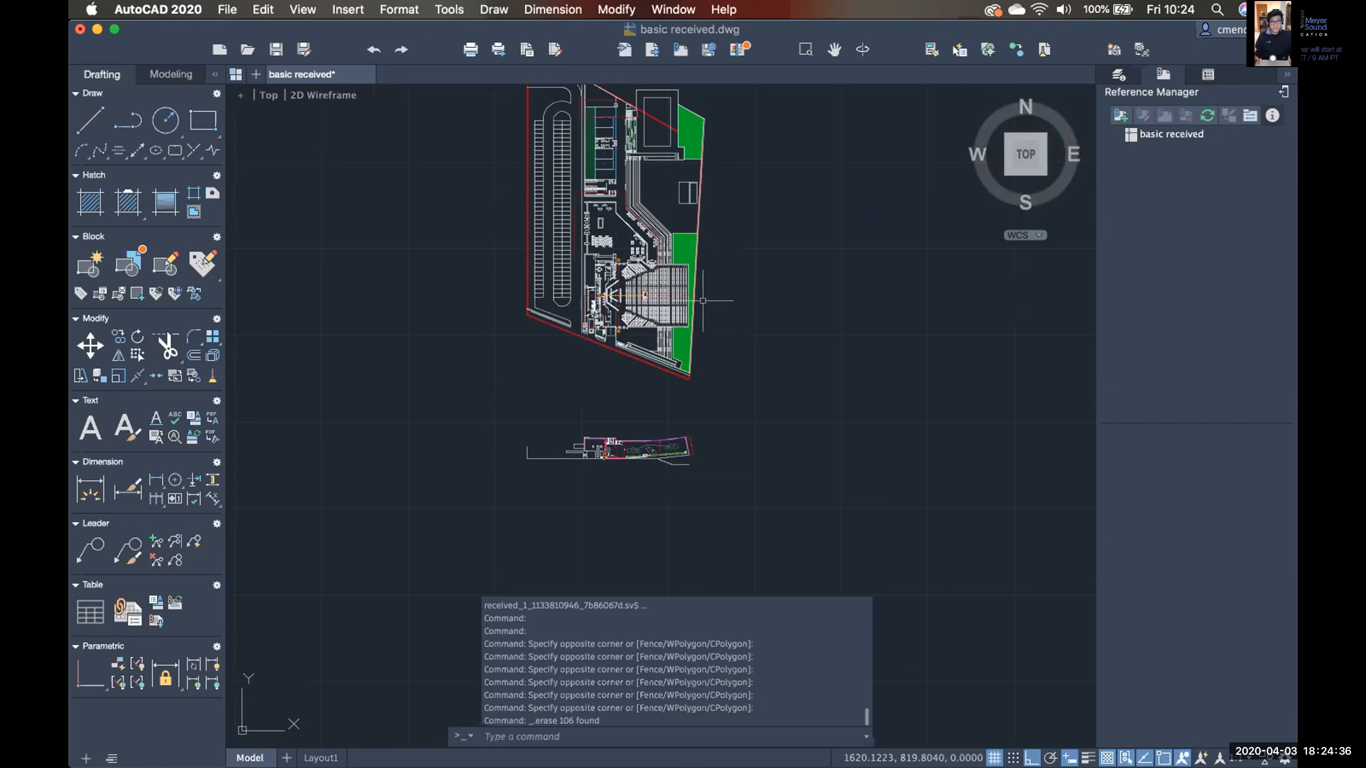
pyautogui.scroll(4, 703, 301)
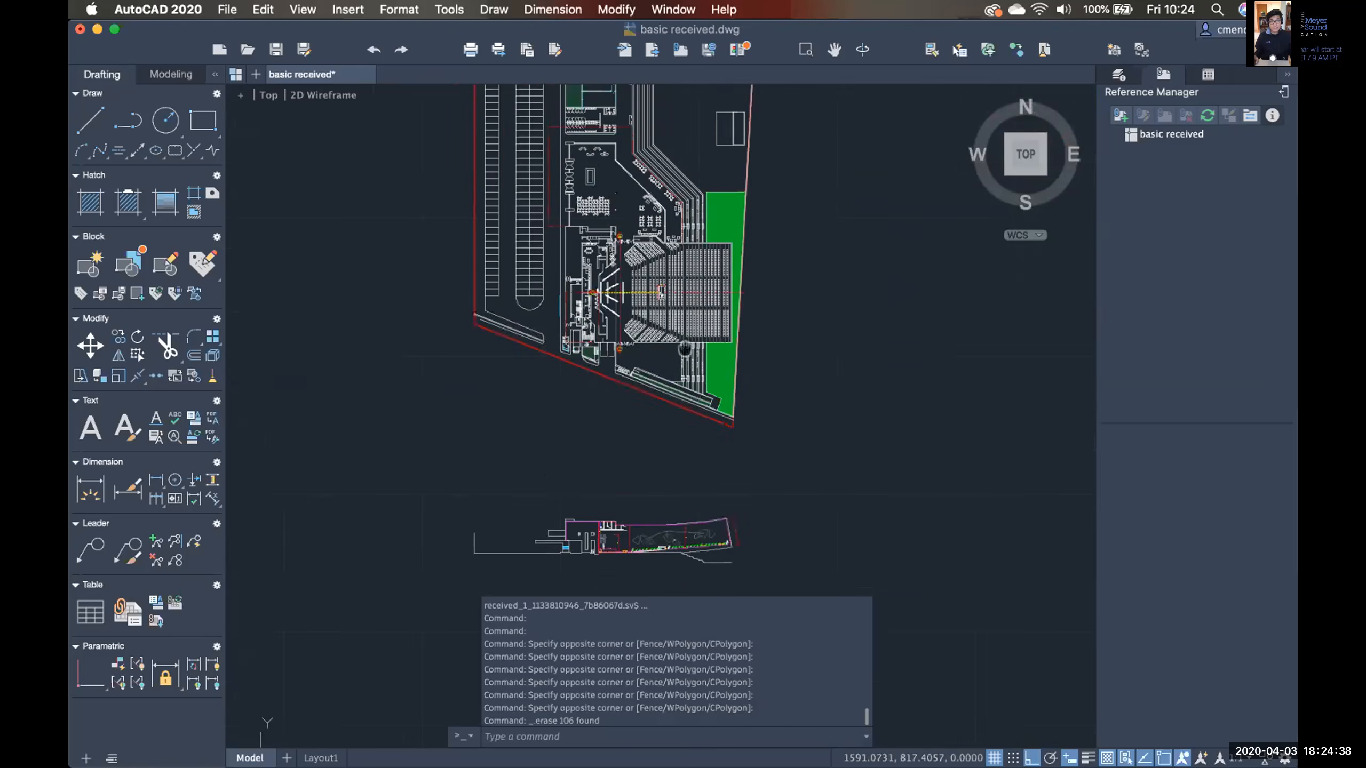
pyautogui.scroll(3, 685, 349)
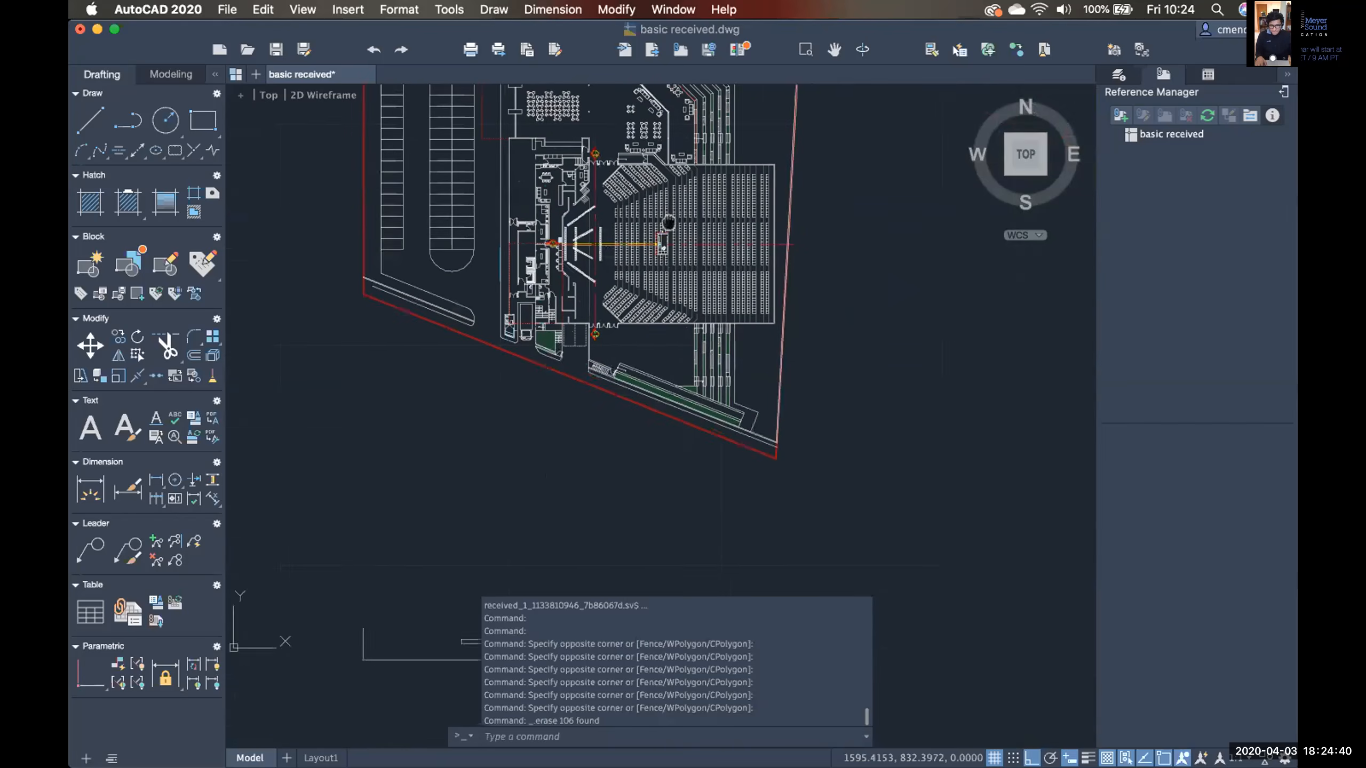
pyautogui.scroll(10, 709, 367)
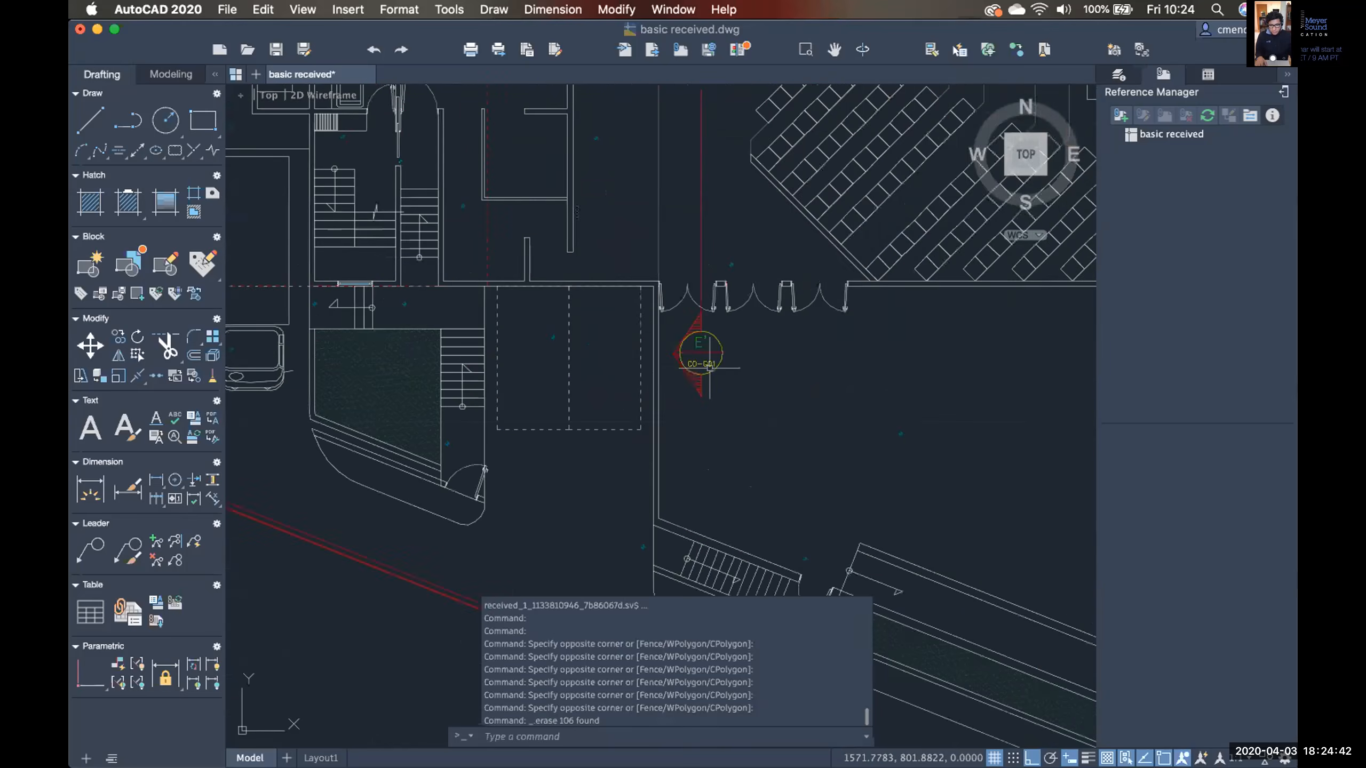
pyautogui.scroll(5, 736, 371)
pyautogui.click(736, 364)
pyautogui.click(598, 269)
pyautogui.scroll(-3, 600, 270)
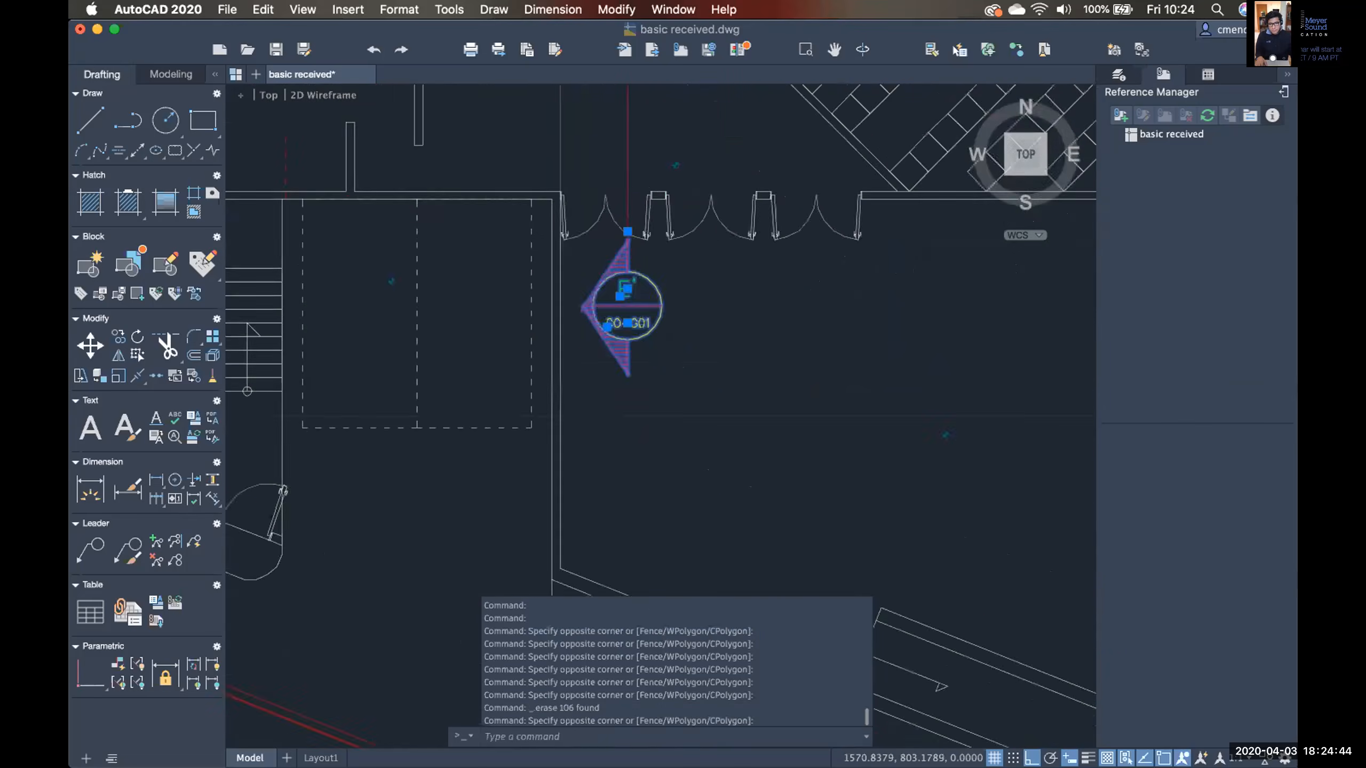
pyautogui.scroll(-4, 623, 355)
pyautogui.scroll(-2, 634, 294)
pyautogui.moveTo(632, 290); pyautogui.dragTo(650, 450, button='middle')
pyautogui.scroll(6, 597, 302)
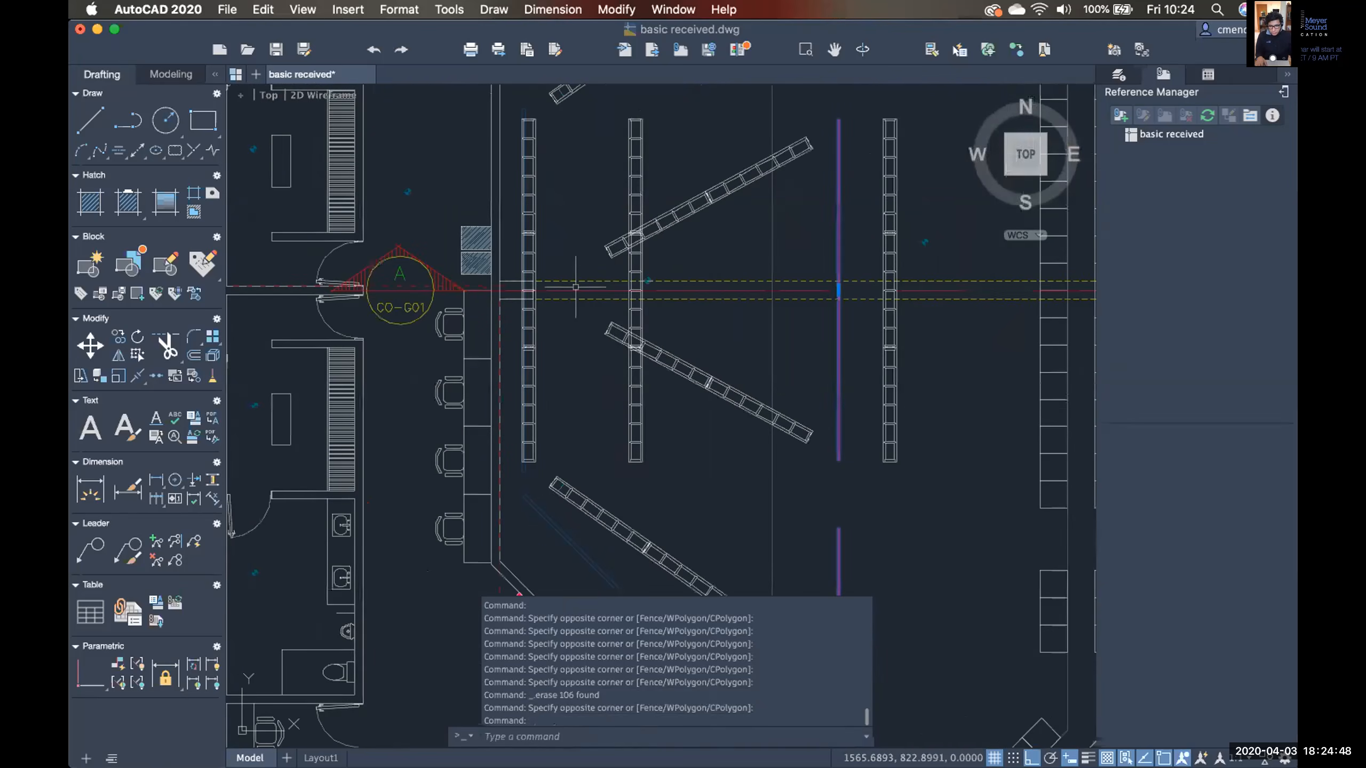
pyautogui.click(397, 271)
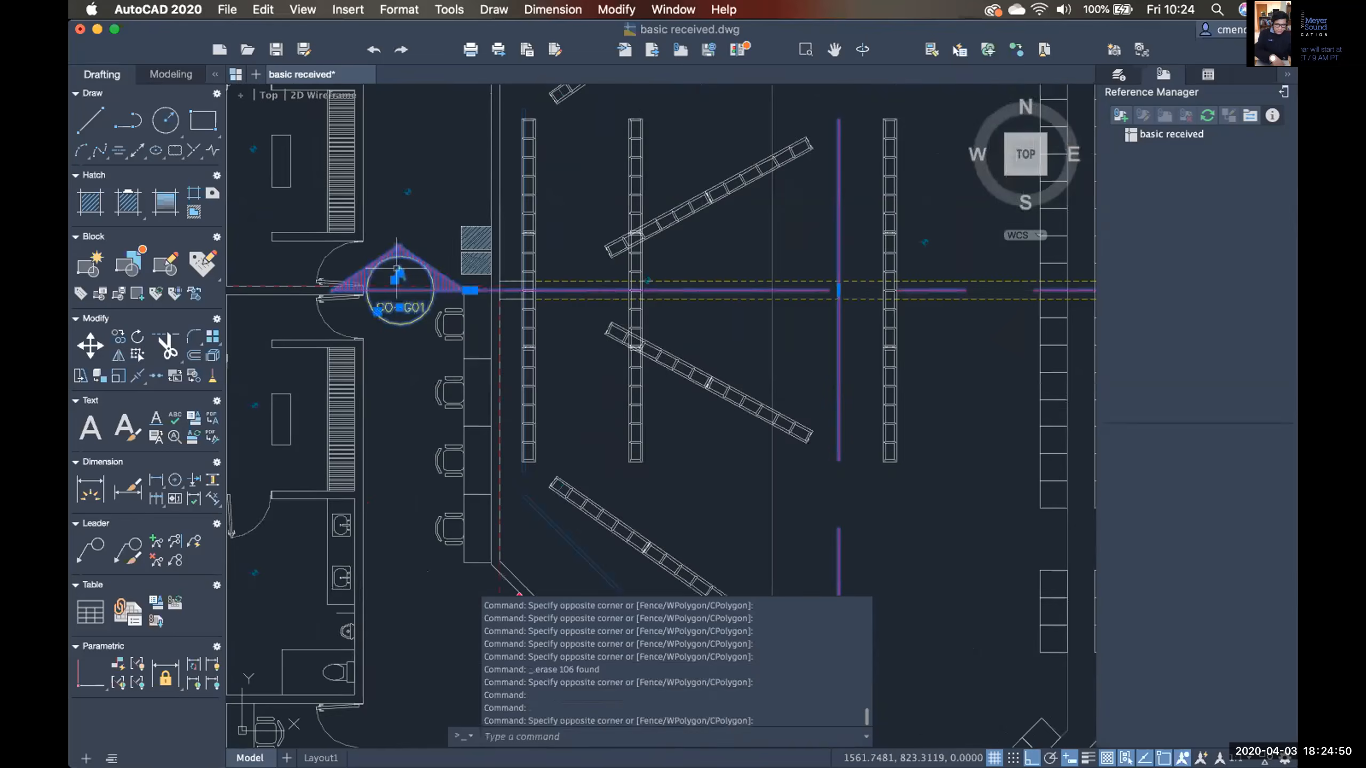
pyautogui.press('Delete')
pyautogui.scroll(-8, 397, 272)
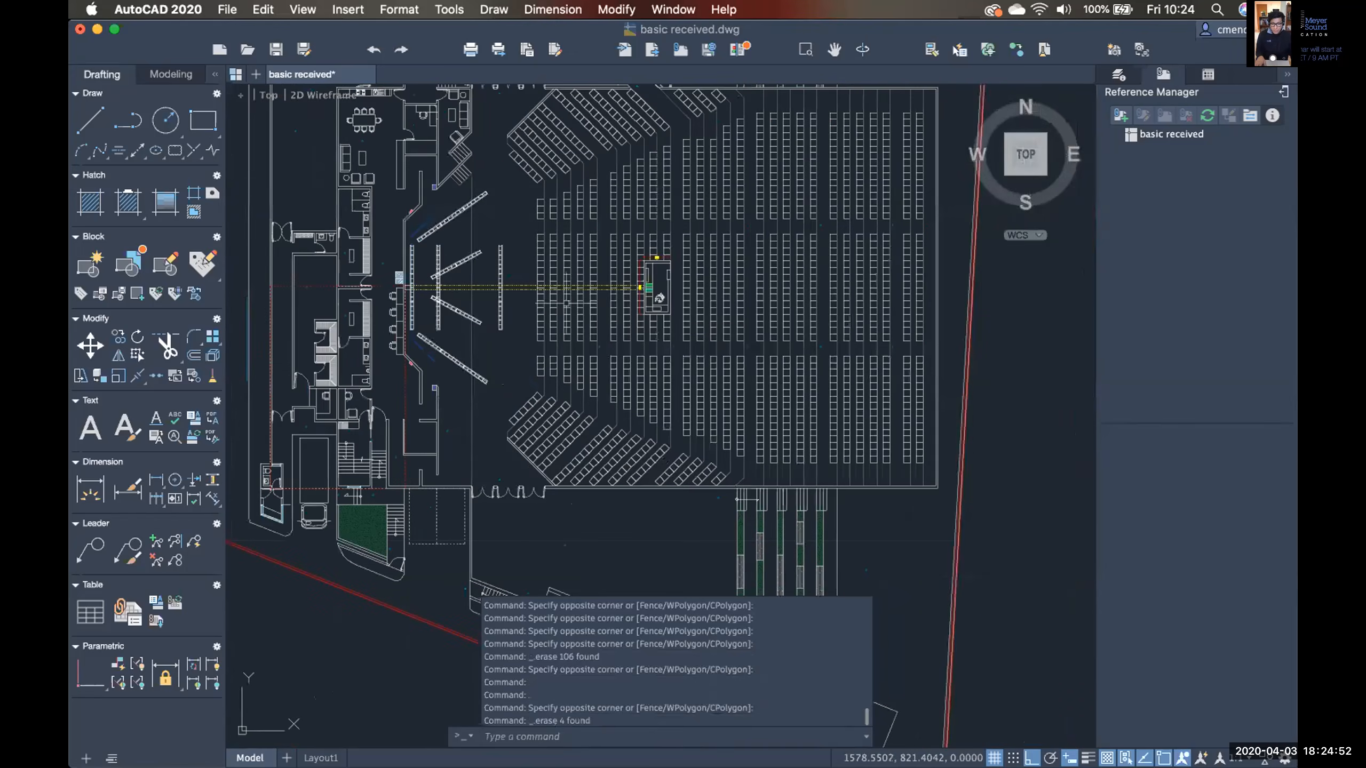
# Switch to the presentation to review the "The Purge 101" list of items to delete, and return to the AutoCAD drawing.
pyautogui.press('super+Tab')
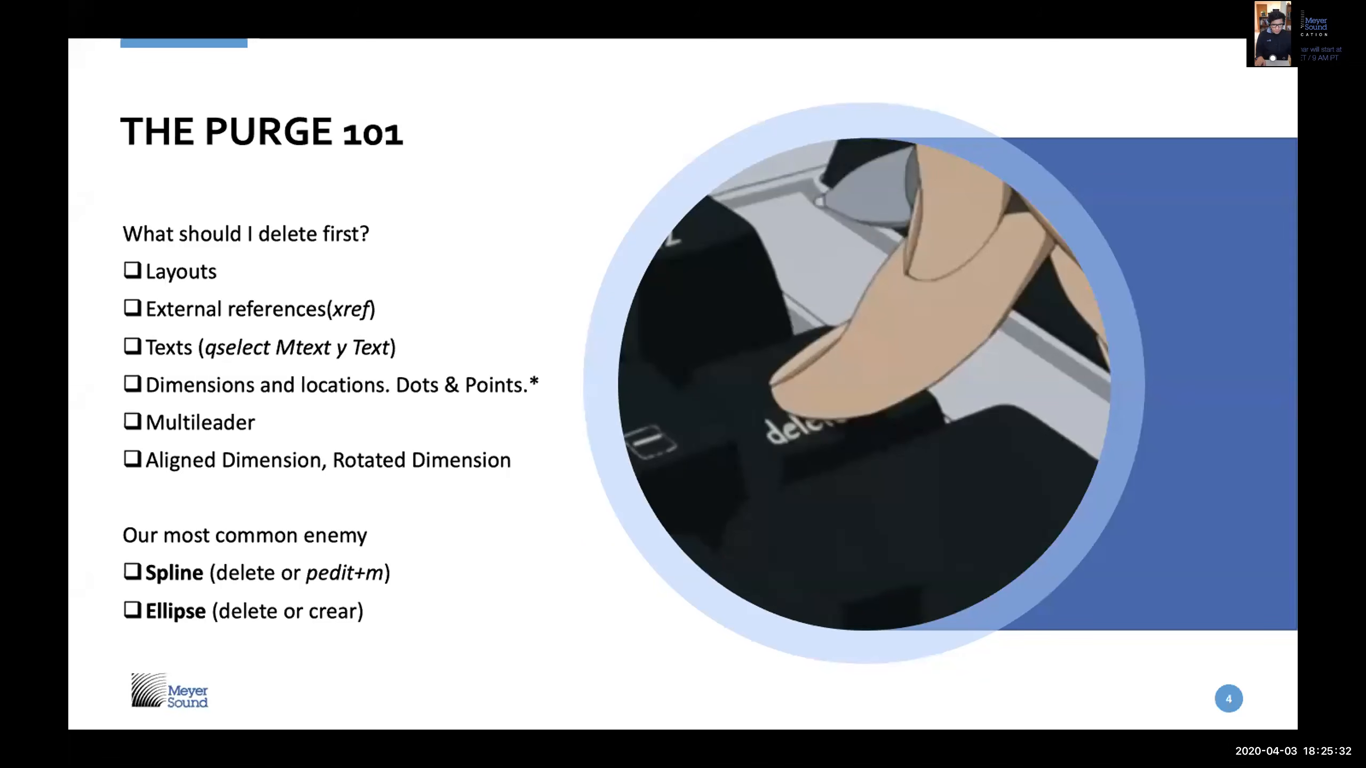
pyautogui.press('super+Tab')
# Select every multileader in the entire drawing with Quick Select.
pyautogui.moveTo(890, 282); pyautogui.dragTo(880, 330, button='middle')
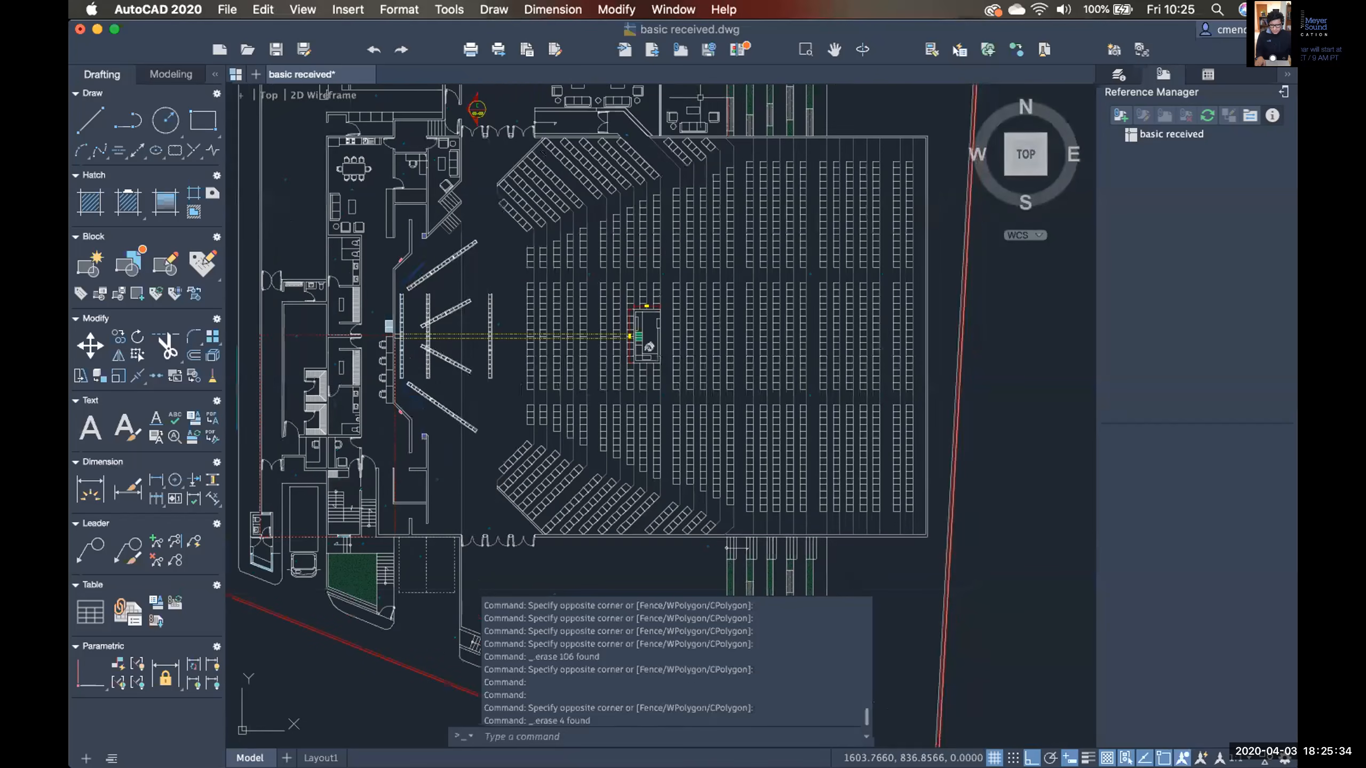
pyautogui.scroll(-3, 559, 250)
pyautogui.moveTo(764, 337); pyautogui.dragTo(762, 361, button='middle')
pyautogui.scroll(-5, 767, 377)
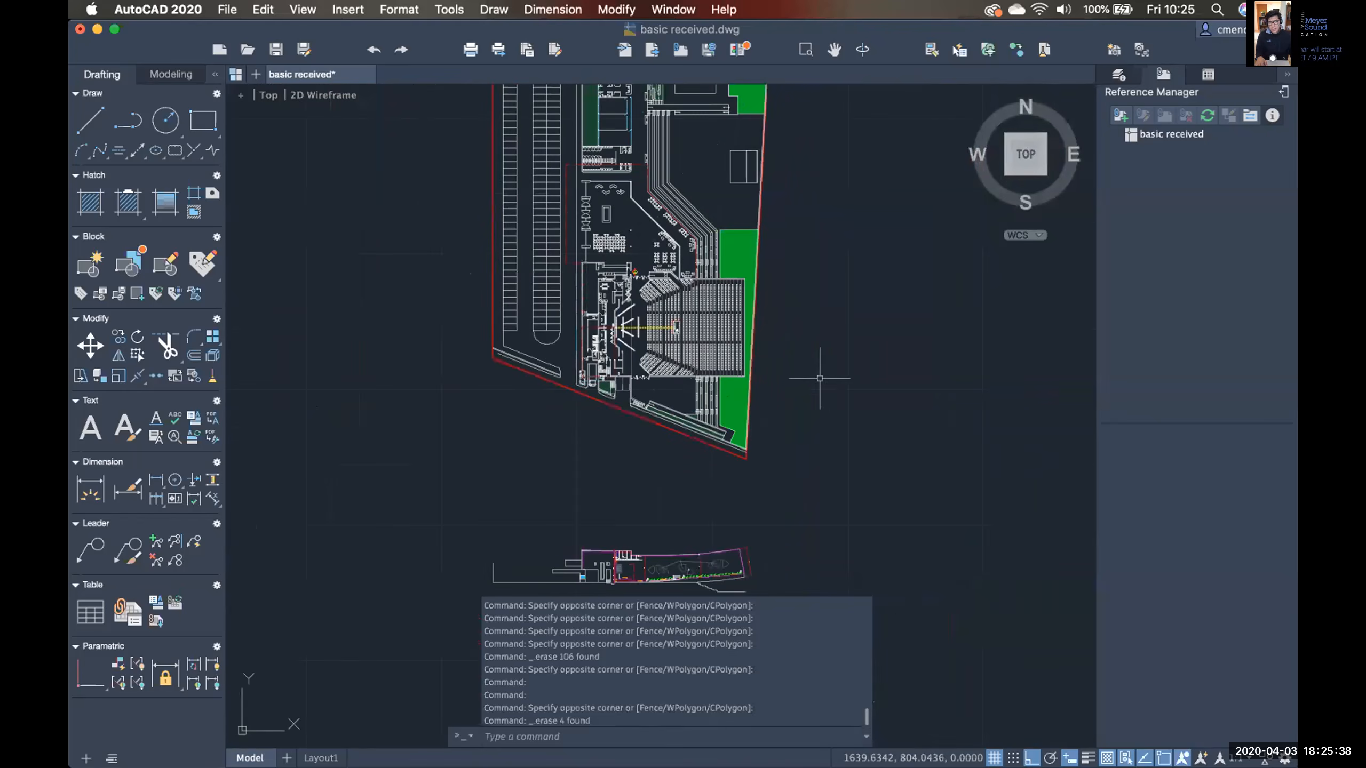
pyautogui.write('qsel')
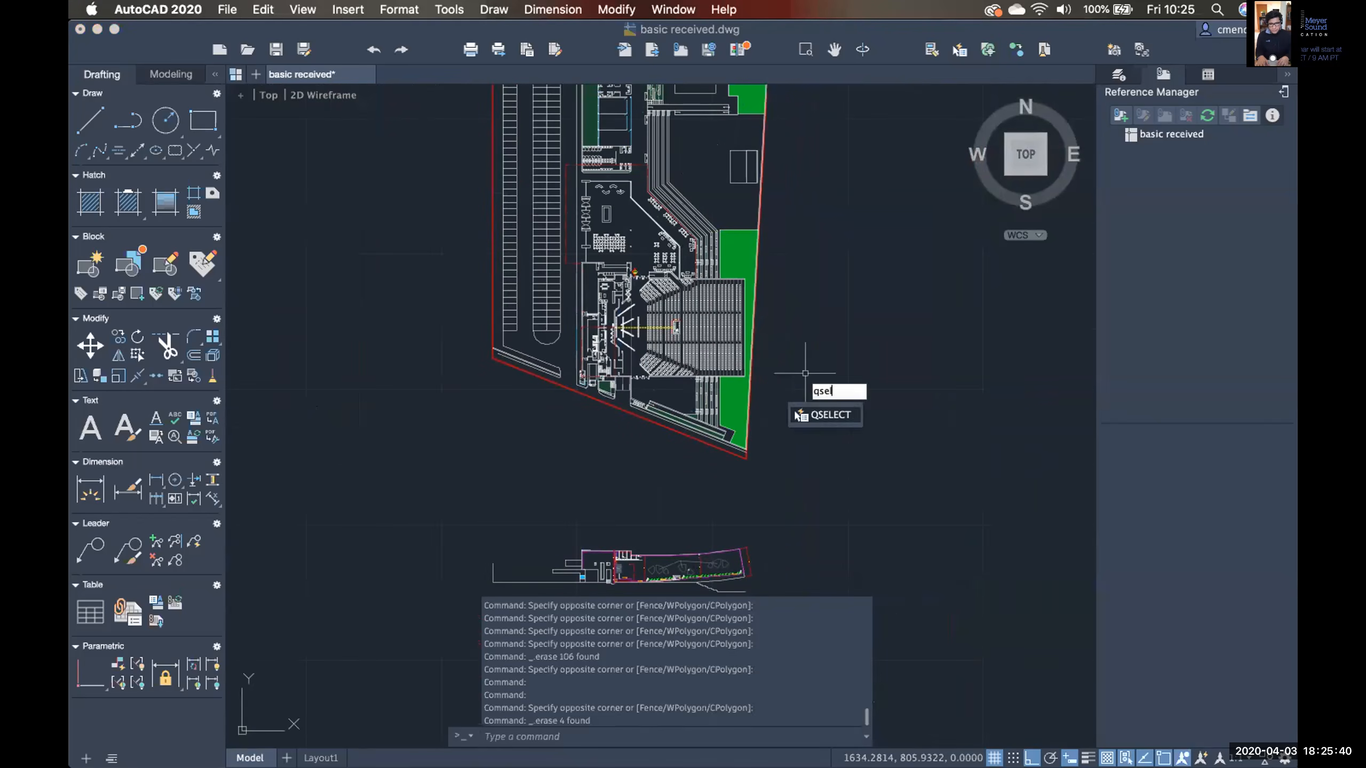
pyautogui.press('Return')
pyautogui.click(651, 308)
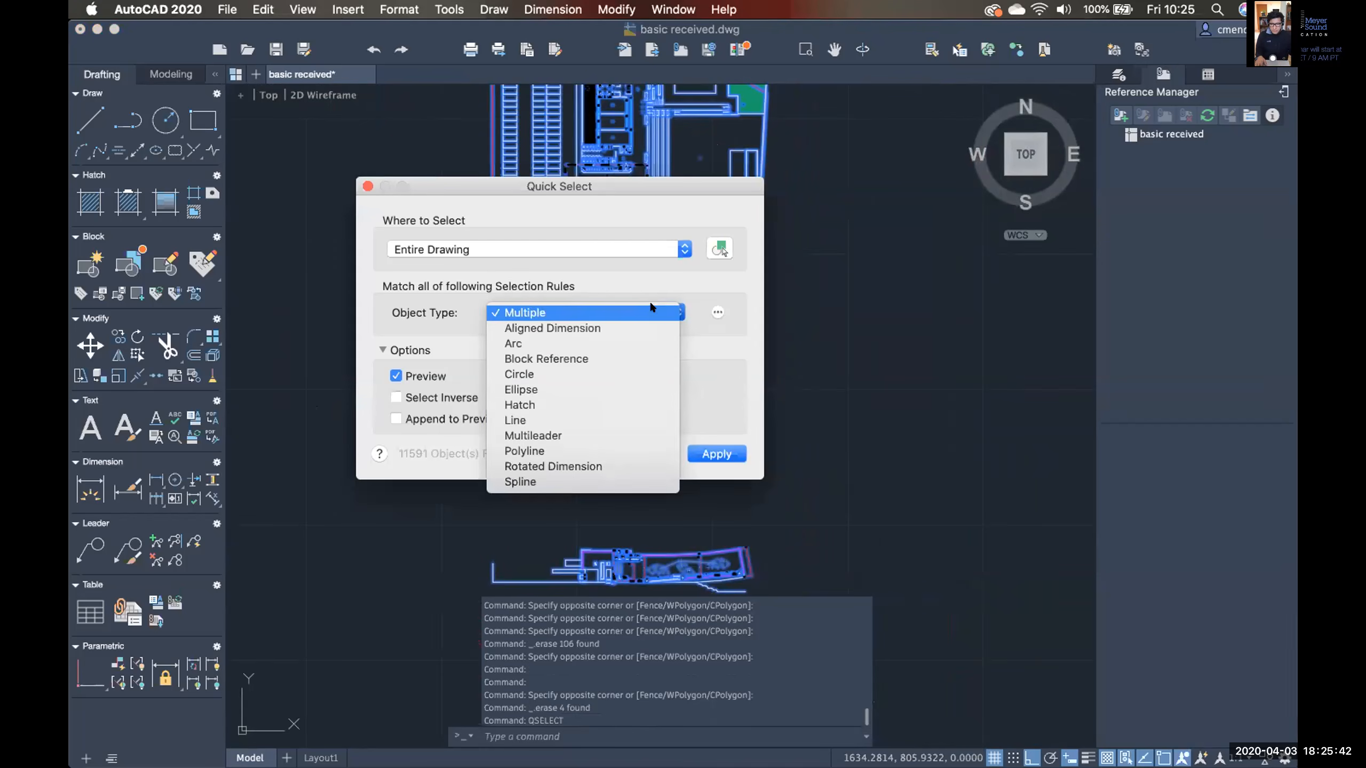
pyautogui.click(630, 434)
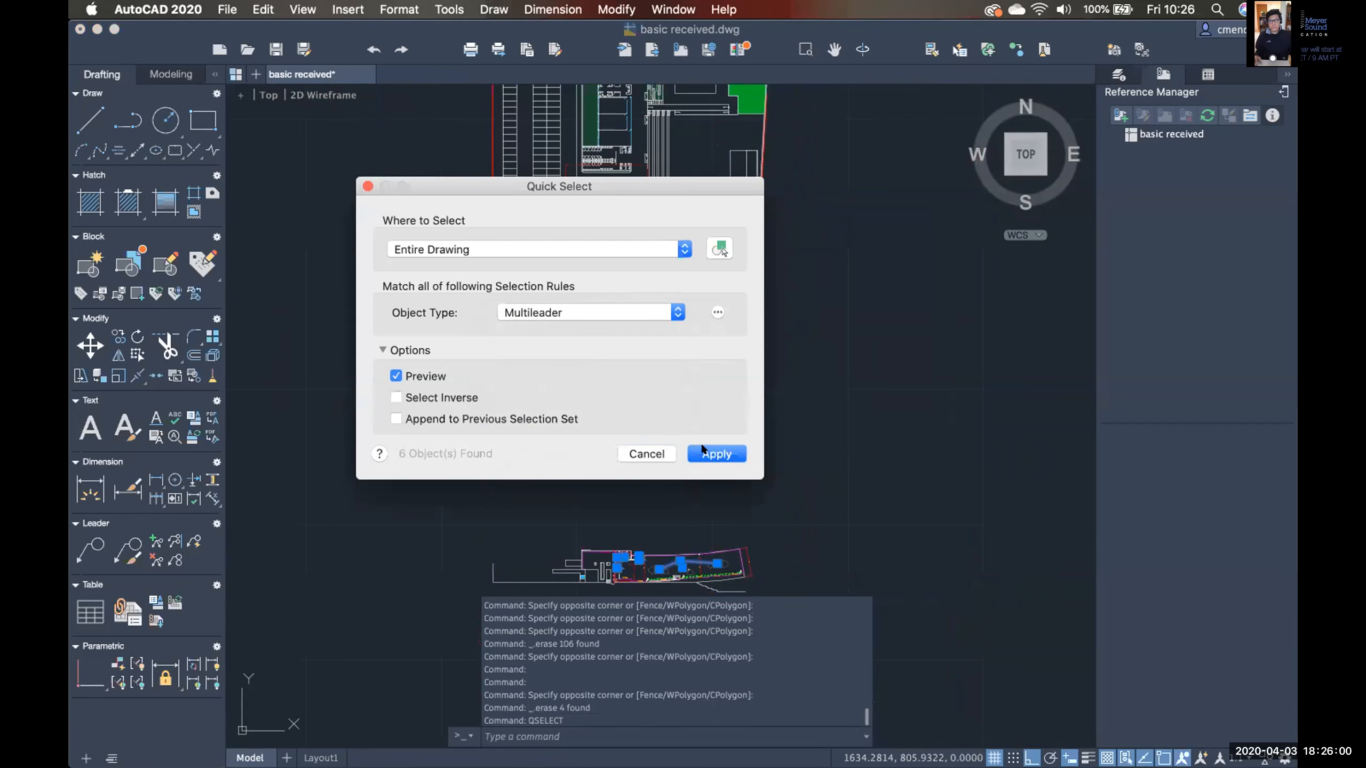
pyautogui.click(715, 454)
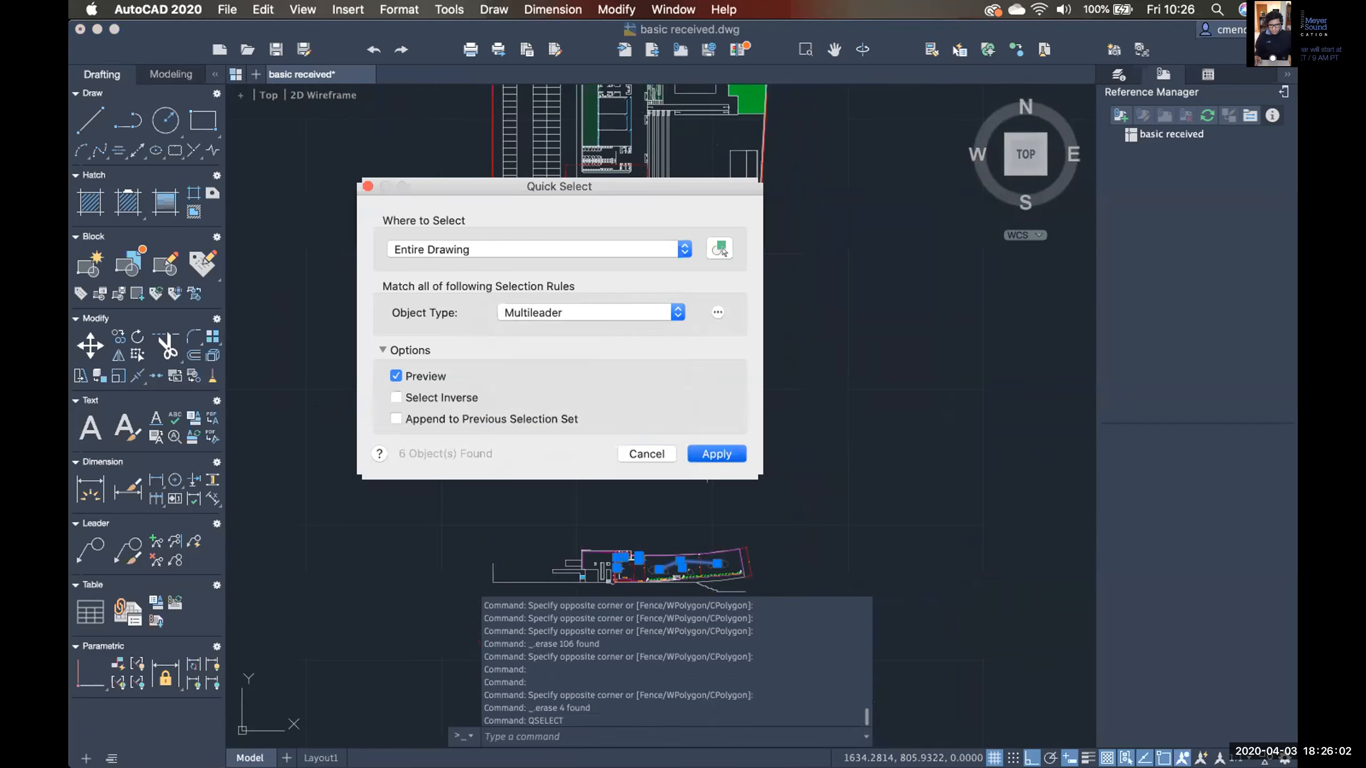
# Examine the selected multileaders in the section drawing, from the ceiling reflectors to the truss and stage area.
pyautogui.scroll(5, 687, 453)
pyautogui.scroll(8, 687, 453)
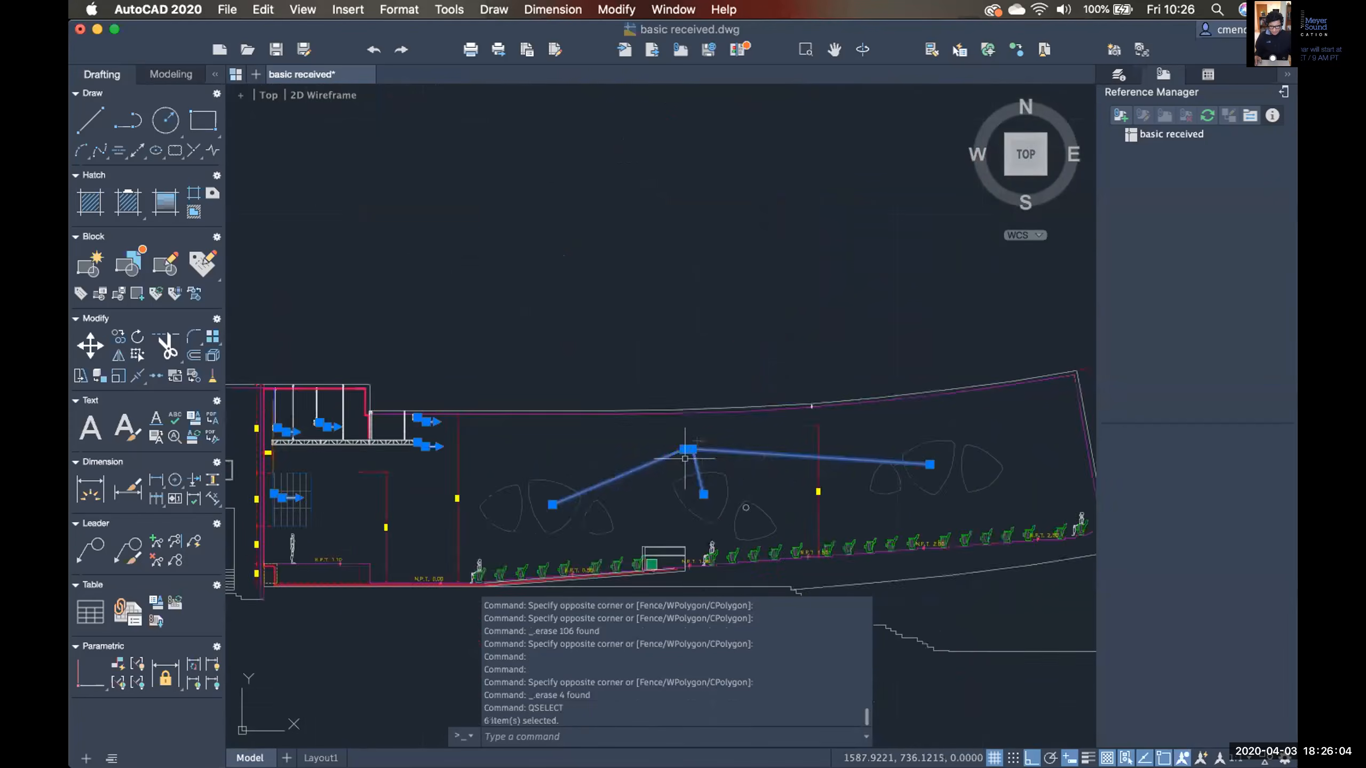
pyautogui.scroll(8, 722, 467)
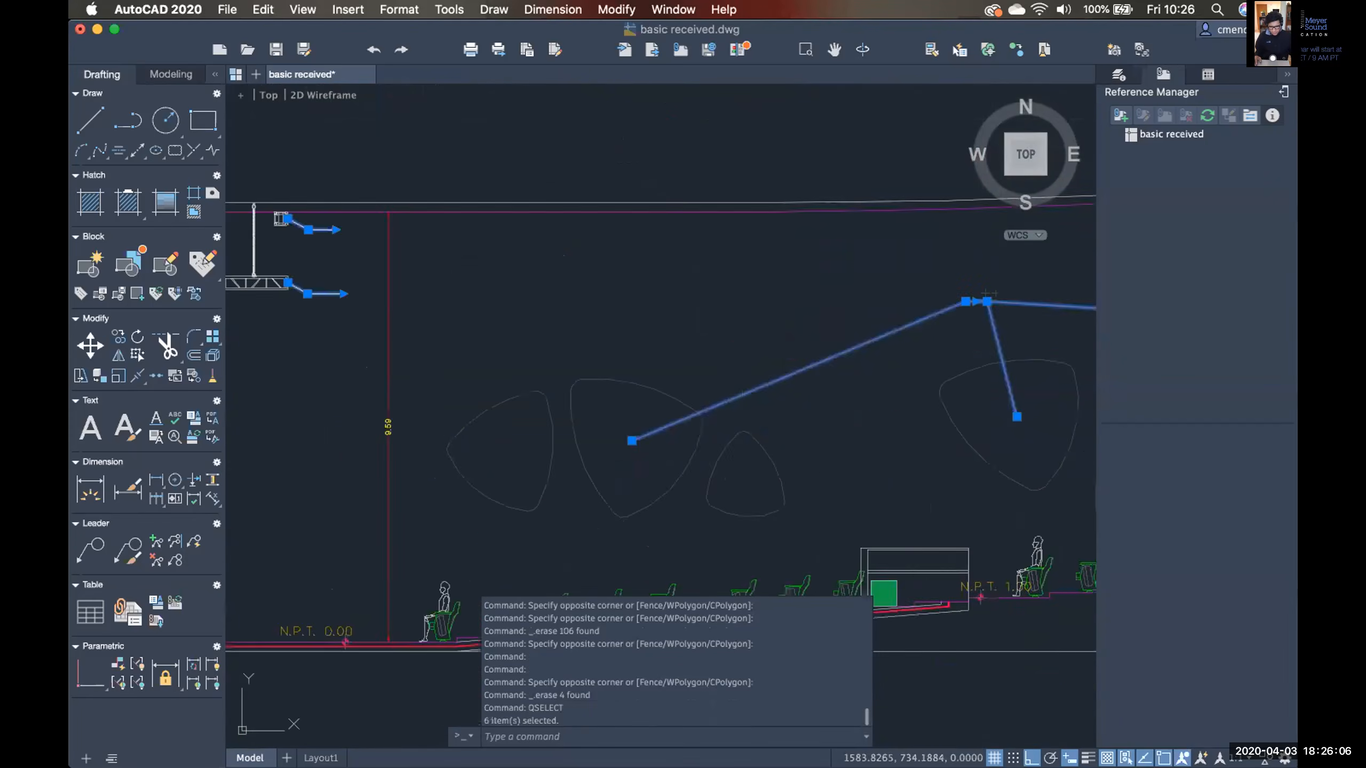
pyautogui.scroll(-6, 664, 451)
pyautogui.moveTo(813, 412); pyautogui.dragTo(674, 394, button='middle')
pyautogui.scroll(8, 674, 395)
pyautogui.moveTo(572, 434); pyautogui.dragTo(610, 430, button='middle')
pyautogui.scroll(-5, 609, 429)
pyautogui.scroll(-5, 610, 428)
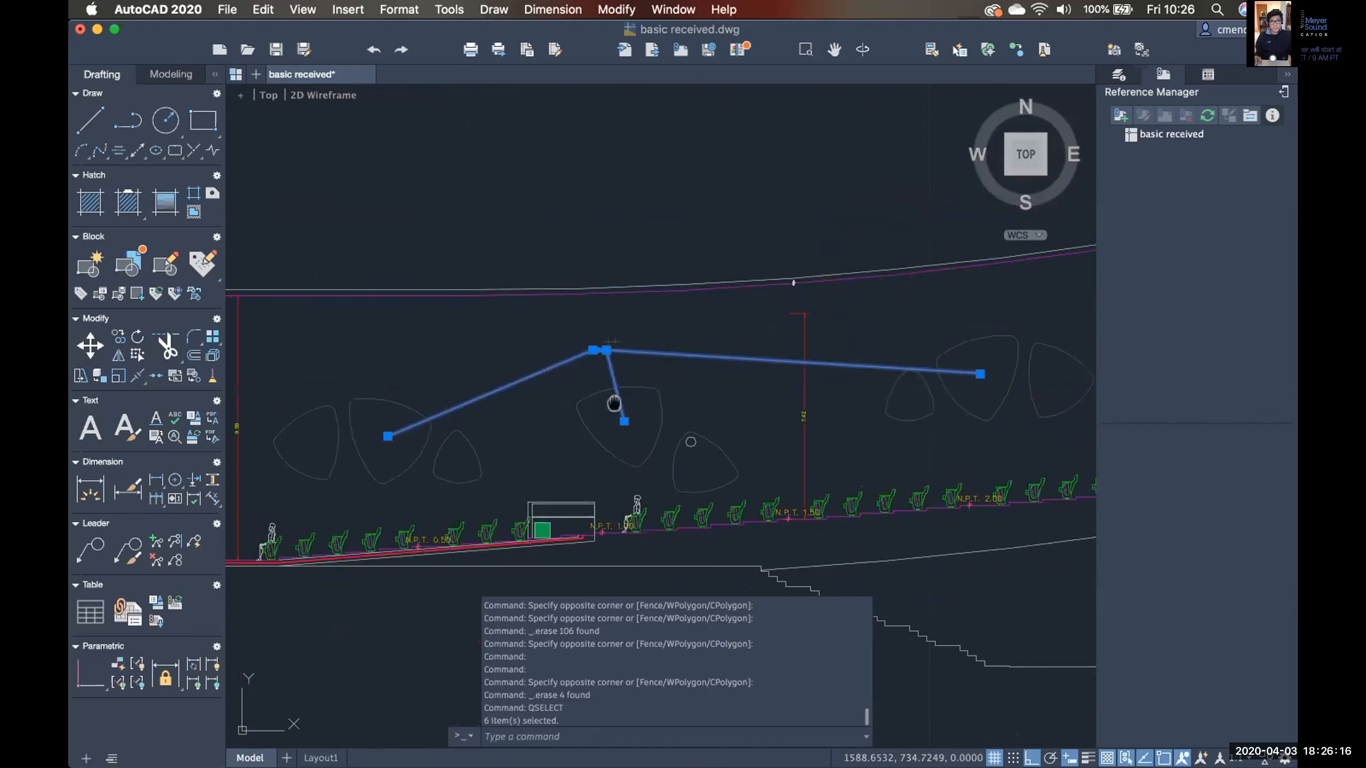
pyautogui.hscroll(-5, 609, 400)
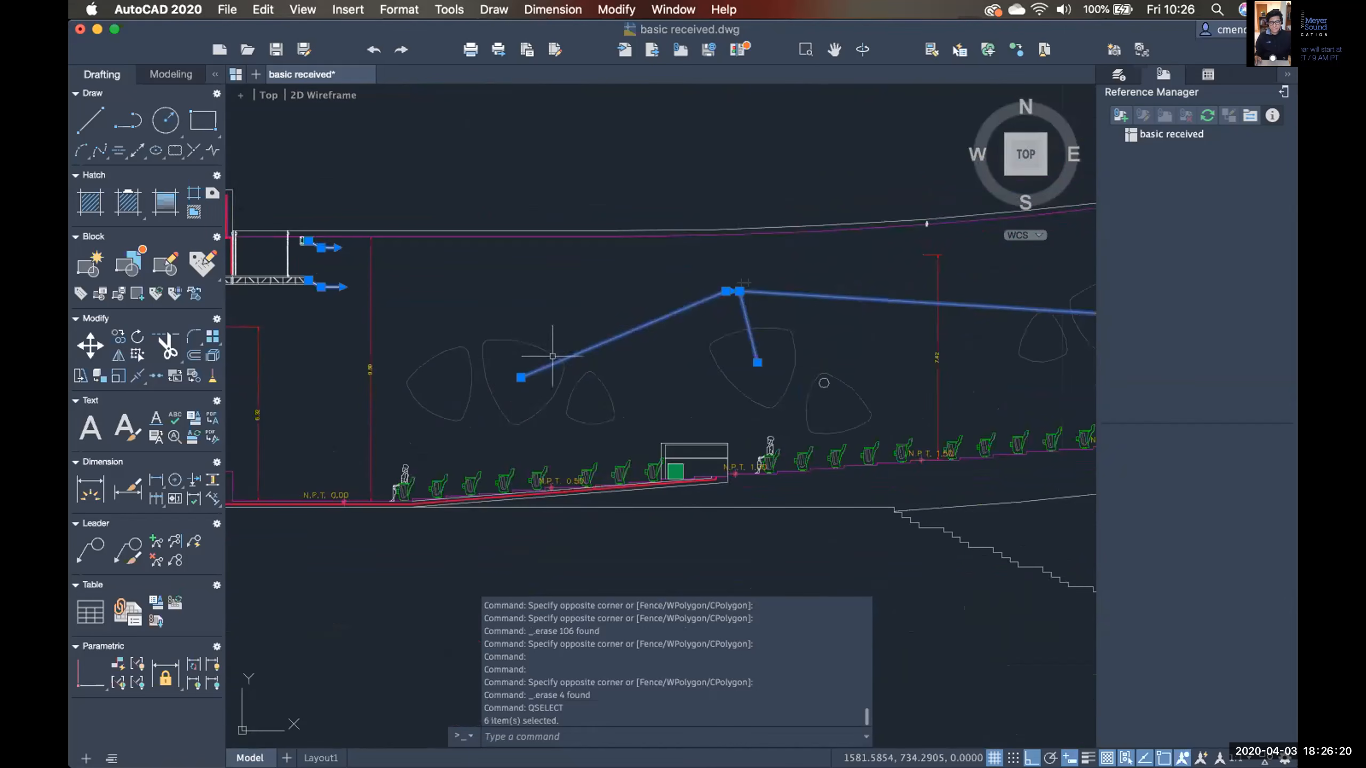
pyautogui.hscroll(-2, 583, 363)
pyautogui.hscroll(2, 597, 357)
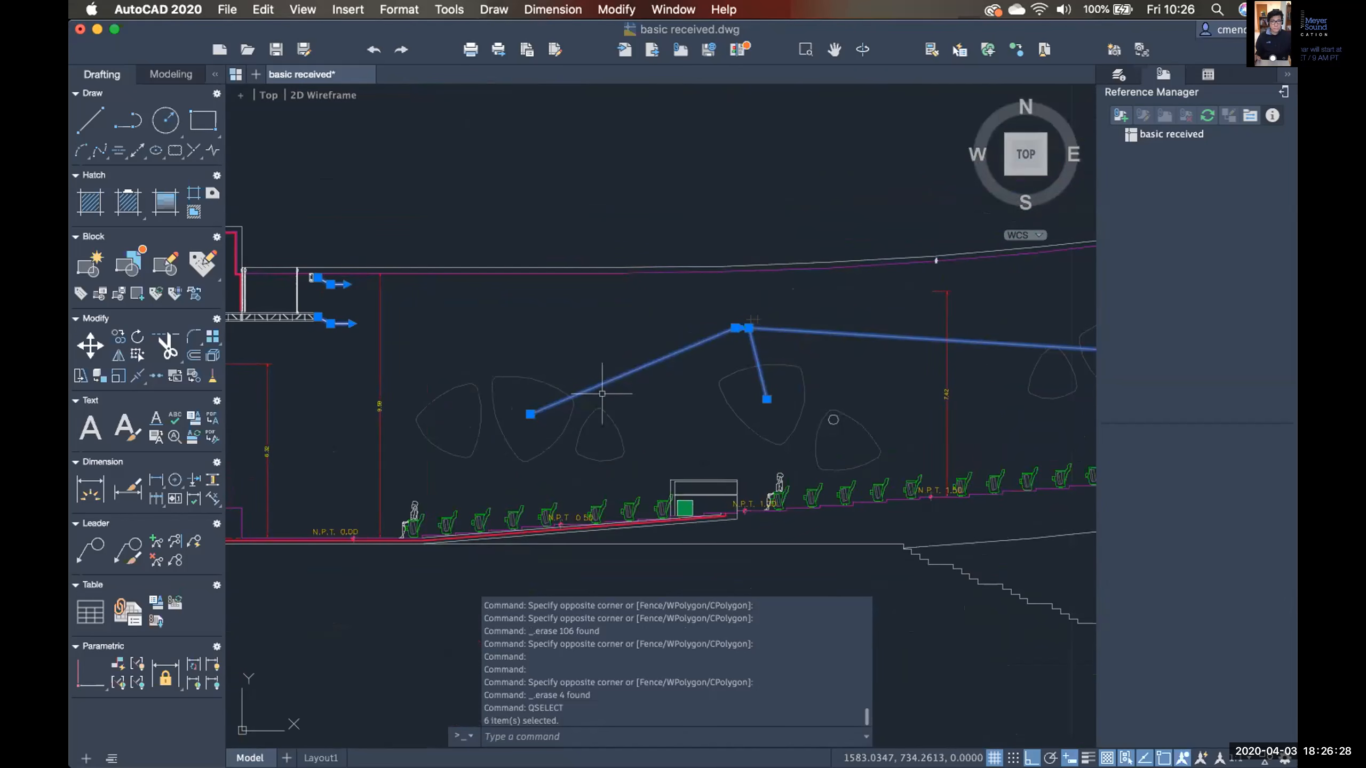
pyautogui.hscroll(2, 710, 372)
pyautogui.hscroll(-8, 601, 328)
pyautogui.scroll(10, 601, 328)
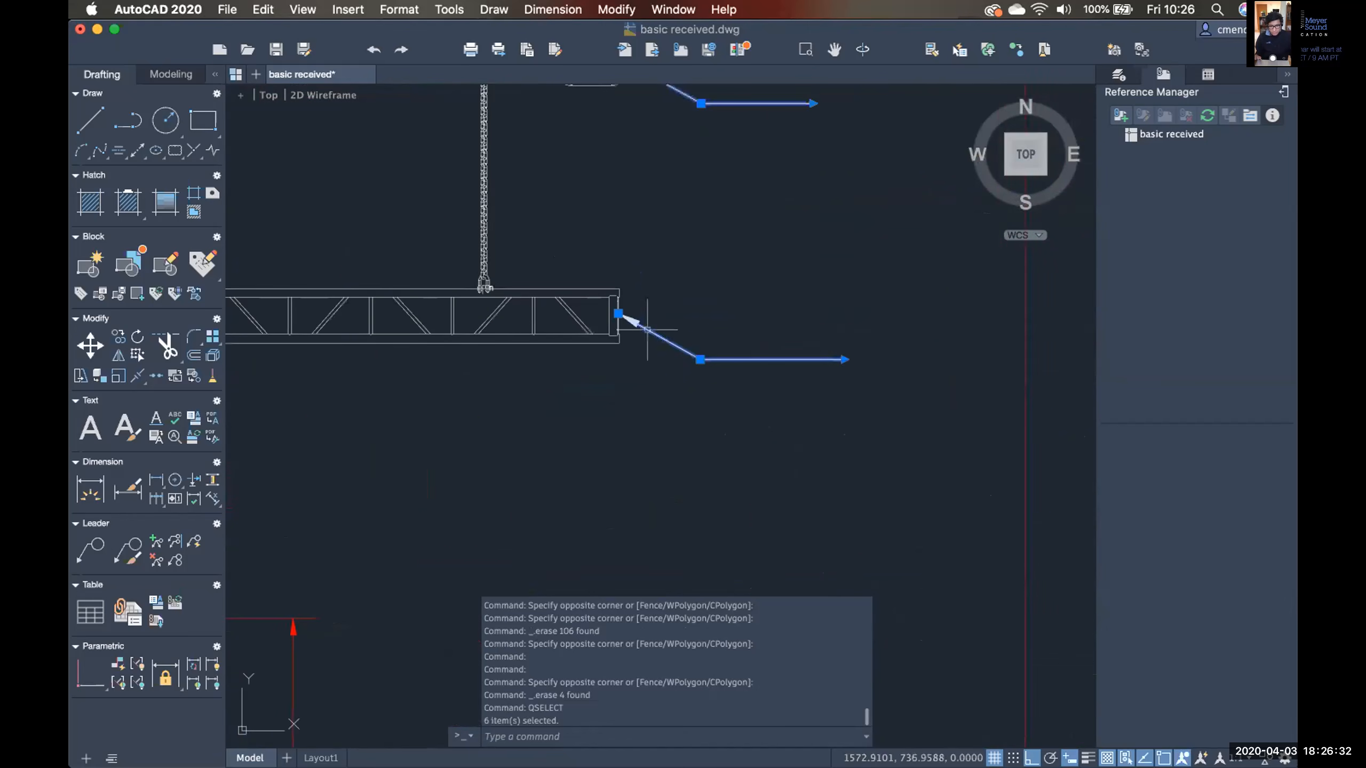
pyautogui.scroll(2, 741, 378)
pyautogui.hscroll(-1, 741, 378)
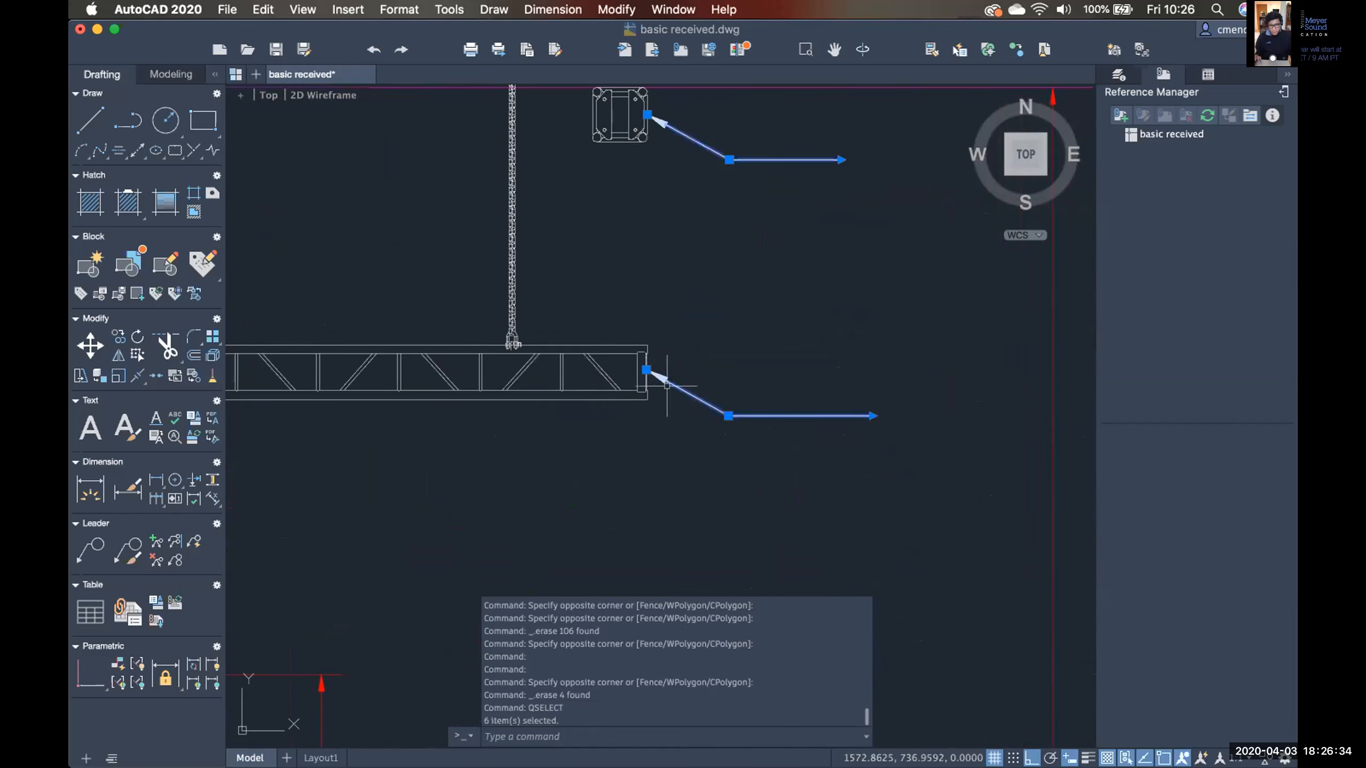
pyautogui.scroll(1, 667, 385)
pyautogui.scroll(-8, 656, 383)
pyautogui.scroll(4, 653, 383)
pyautogui.scroll(-8, 561, 366)
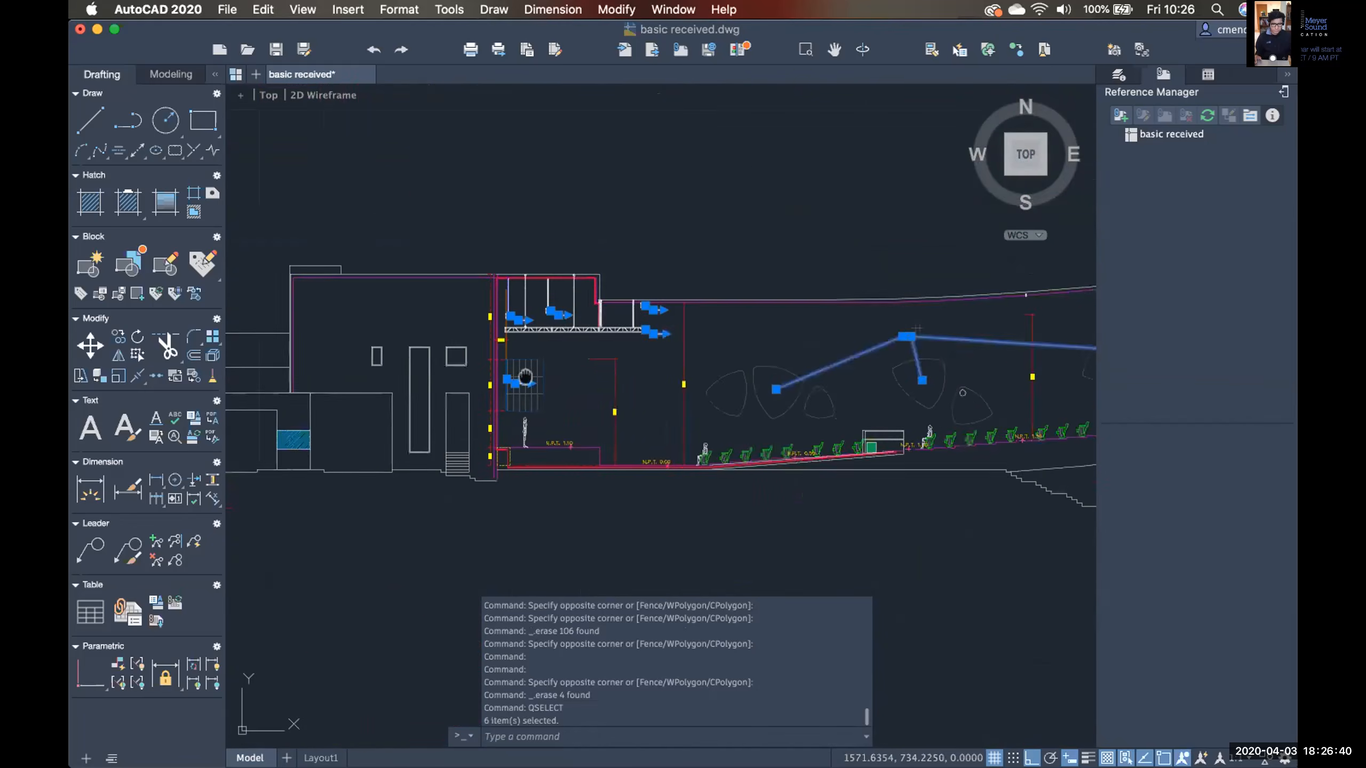
pyautogui.scroll(-1, 526, 376)
pyautogui.scroll(-2, 634, 291)
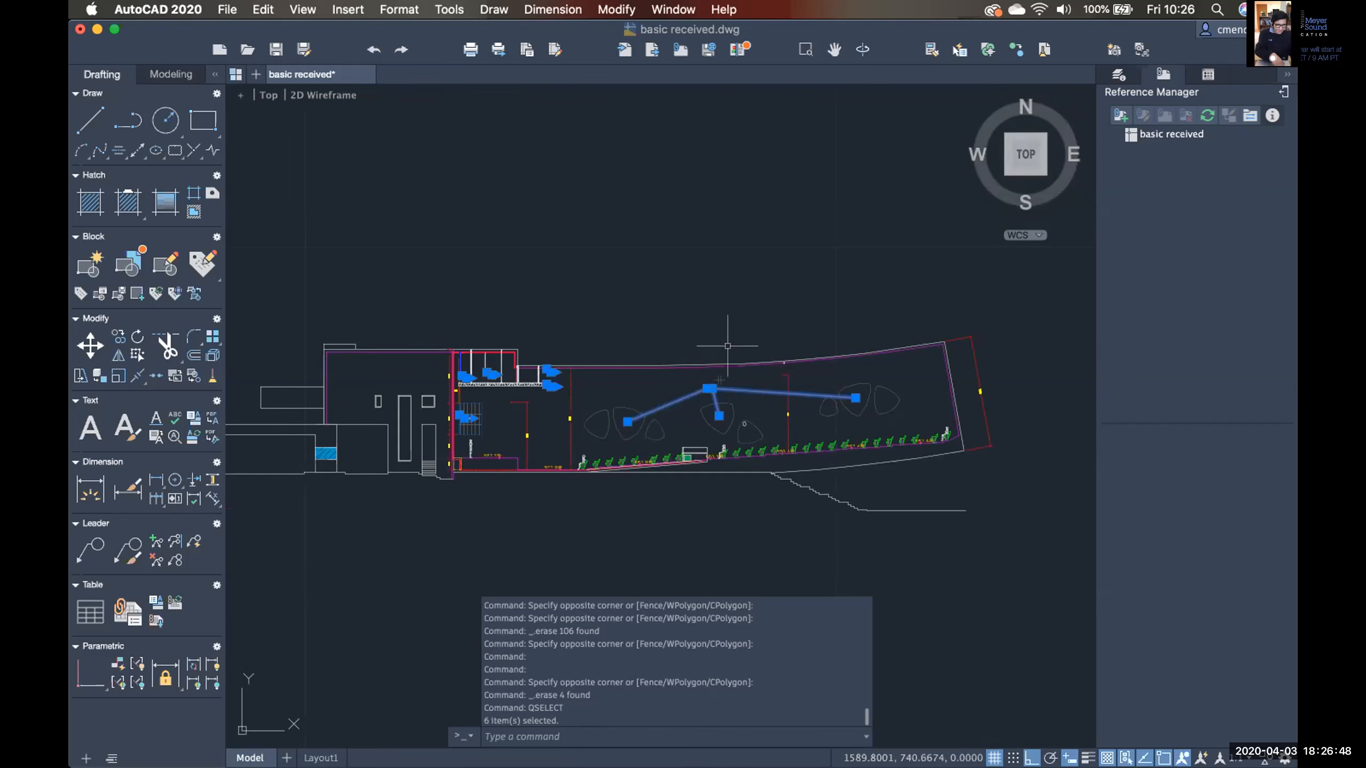
# Delete the selected multileaders, check the "The Purge 101" list in the presentation, and return to the AutoCAD drawing.
pyautogui.press('Delete')
pyautogui.press('super+Tab')
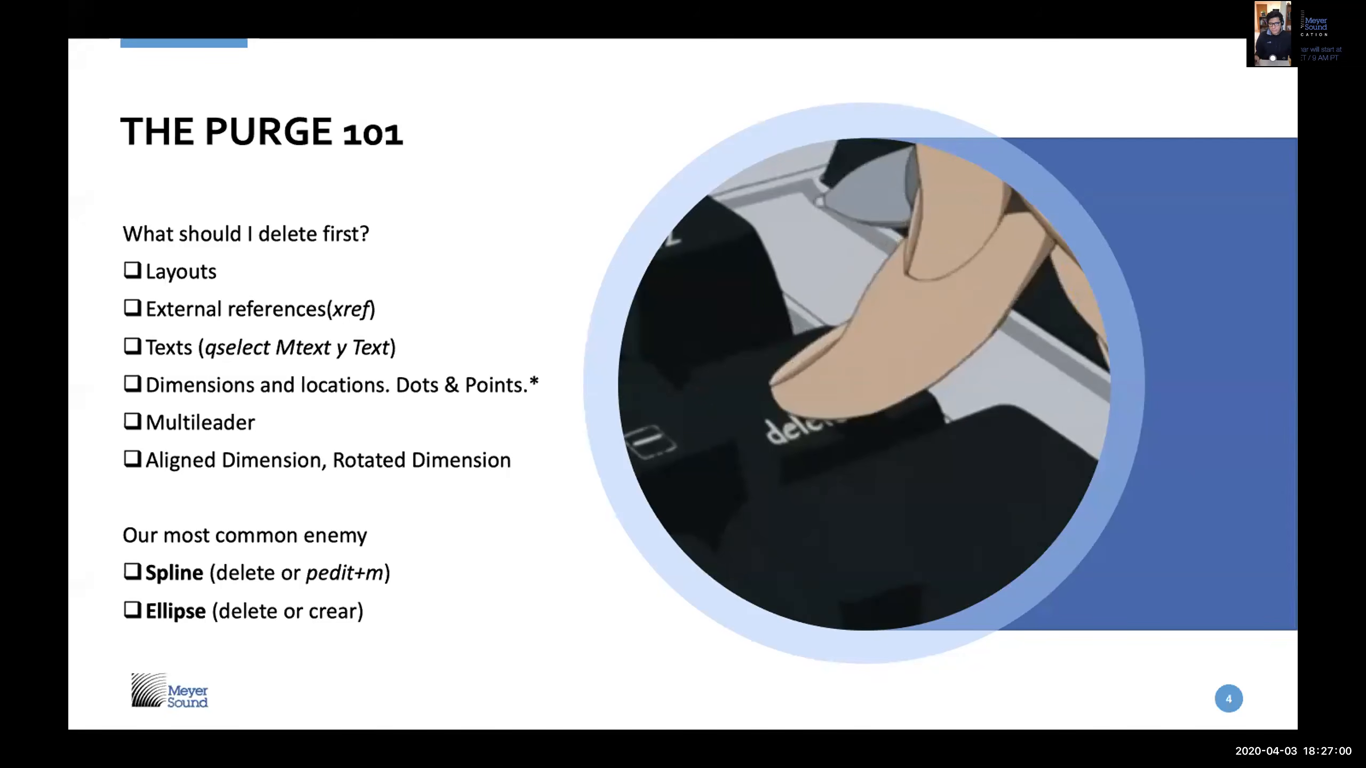
pyautogui.press('super+Tab')
# Select every aligned dimension in the entire drawing with Quick Select and inspect the selection at the section's east end.
pyautogui.moveTo(777, 376); pyautogui.dragTo(734, 379, button='middle')
pyautogui.scroll(-3, 714, 323)
pyautogui.write('qsel')
pyautogui.press('Return')
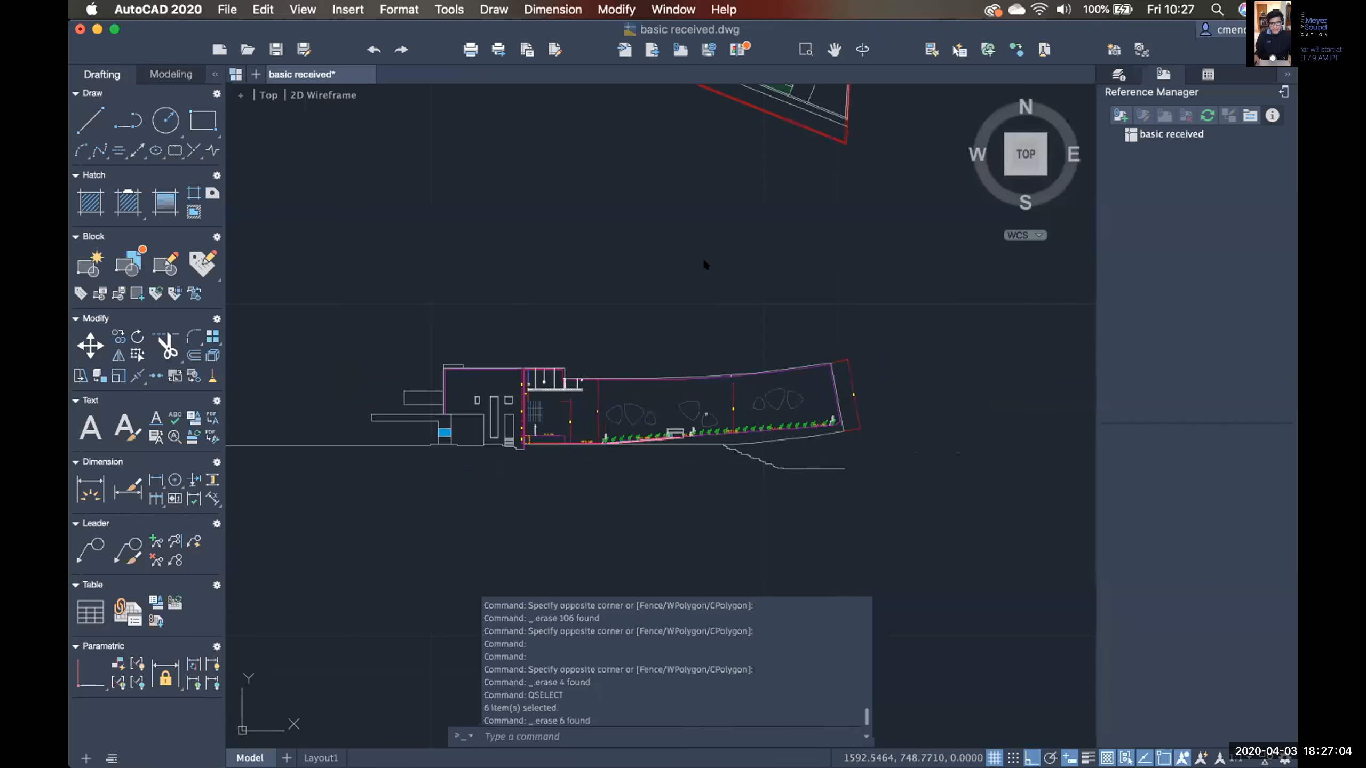
pyautogui.click(657, 312)
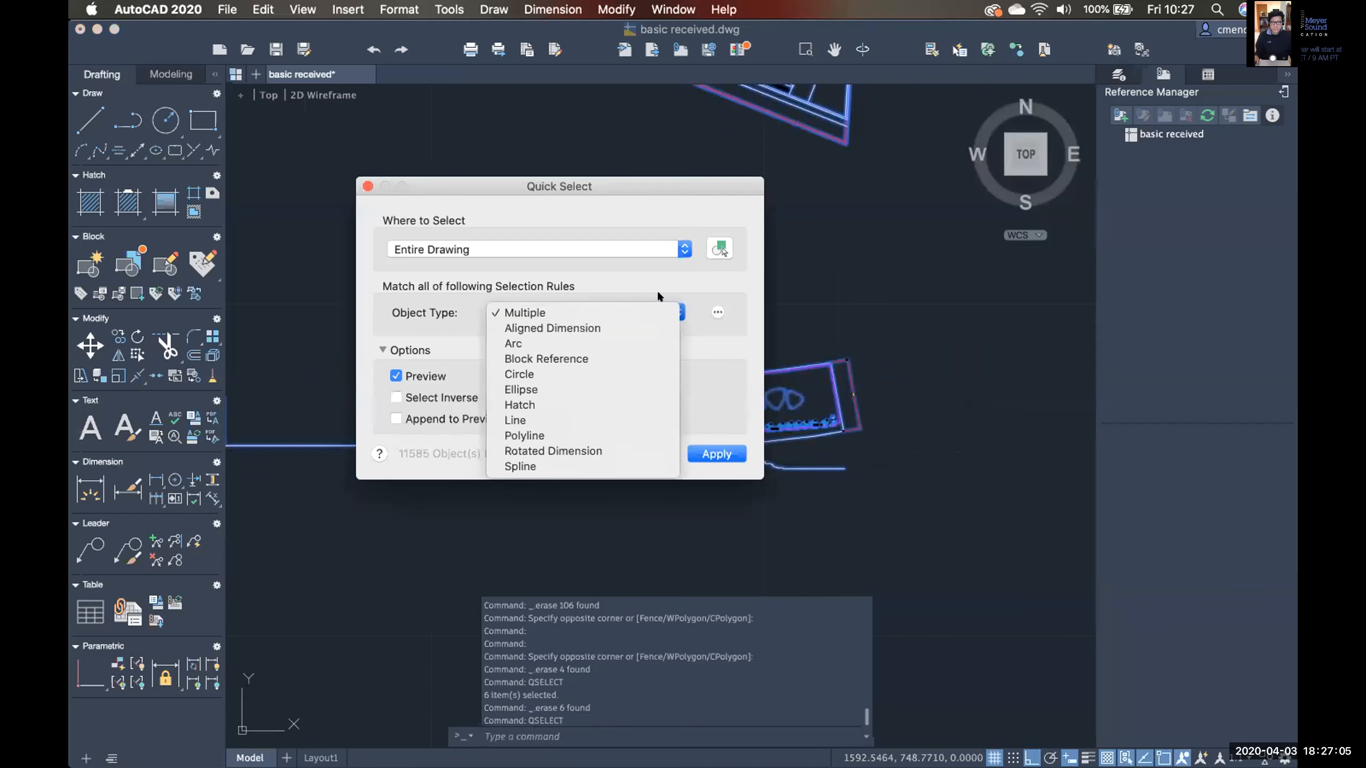
pyautogui.click(632, 328)
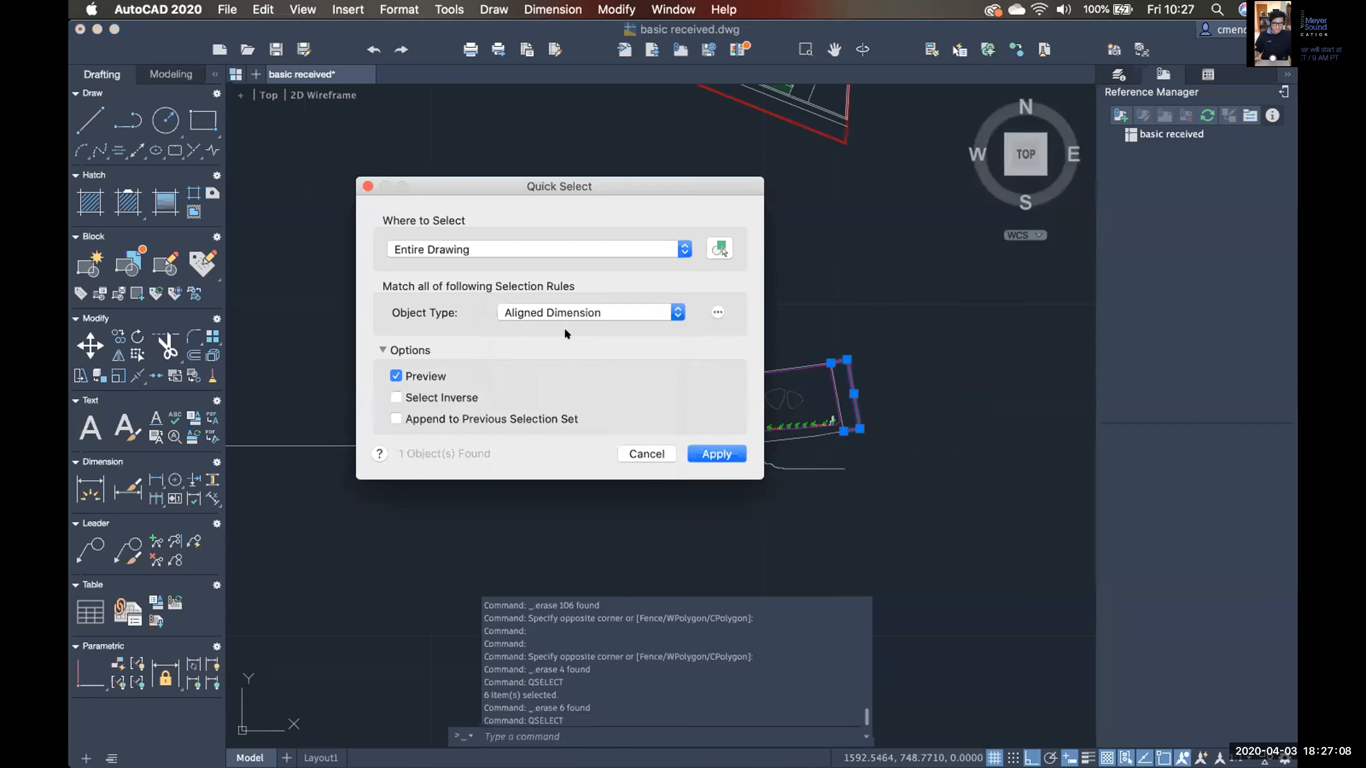
pyautogui.click(716, 454)
pyautogui.scroll(6, 742, 444)
pyautogui.scroll(8, 698, 333)
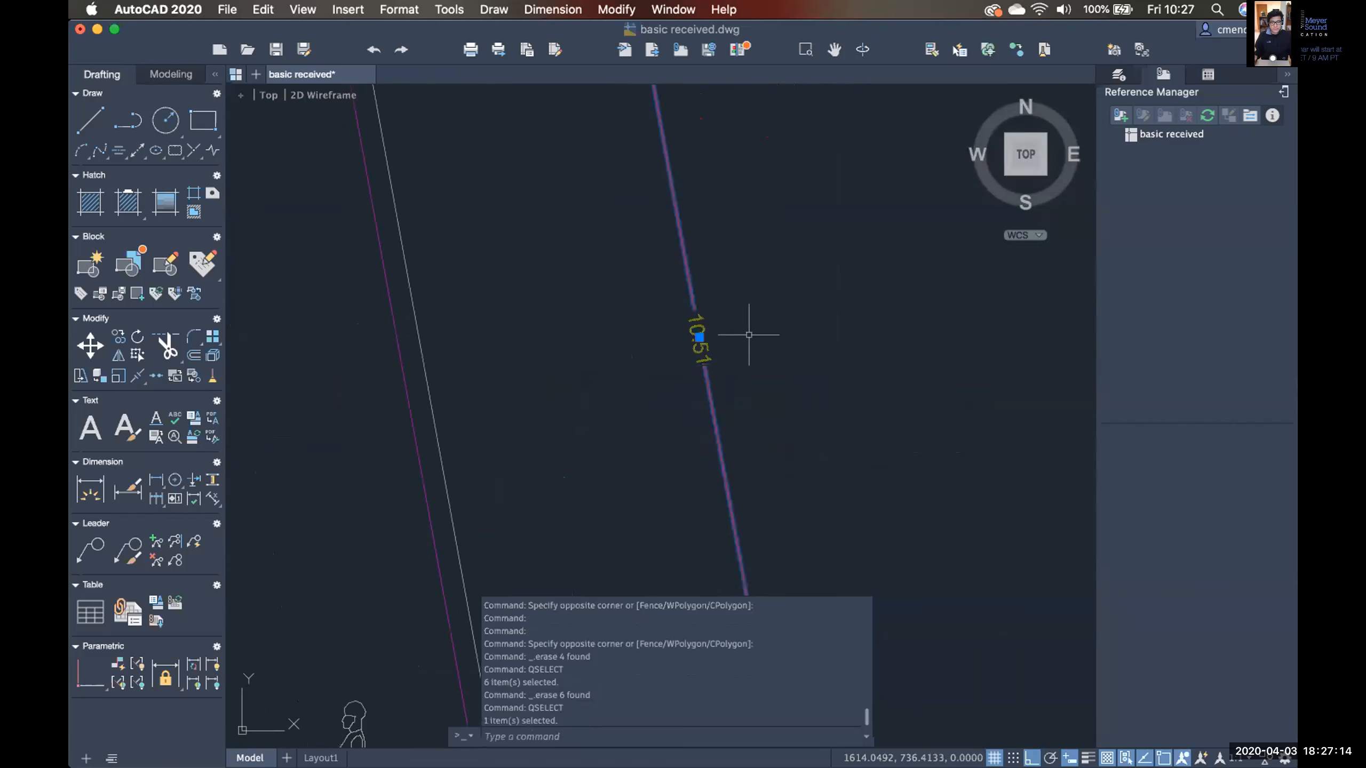
pyautogui.scroll(-6, 735, 364)
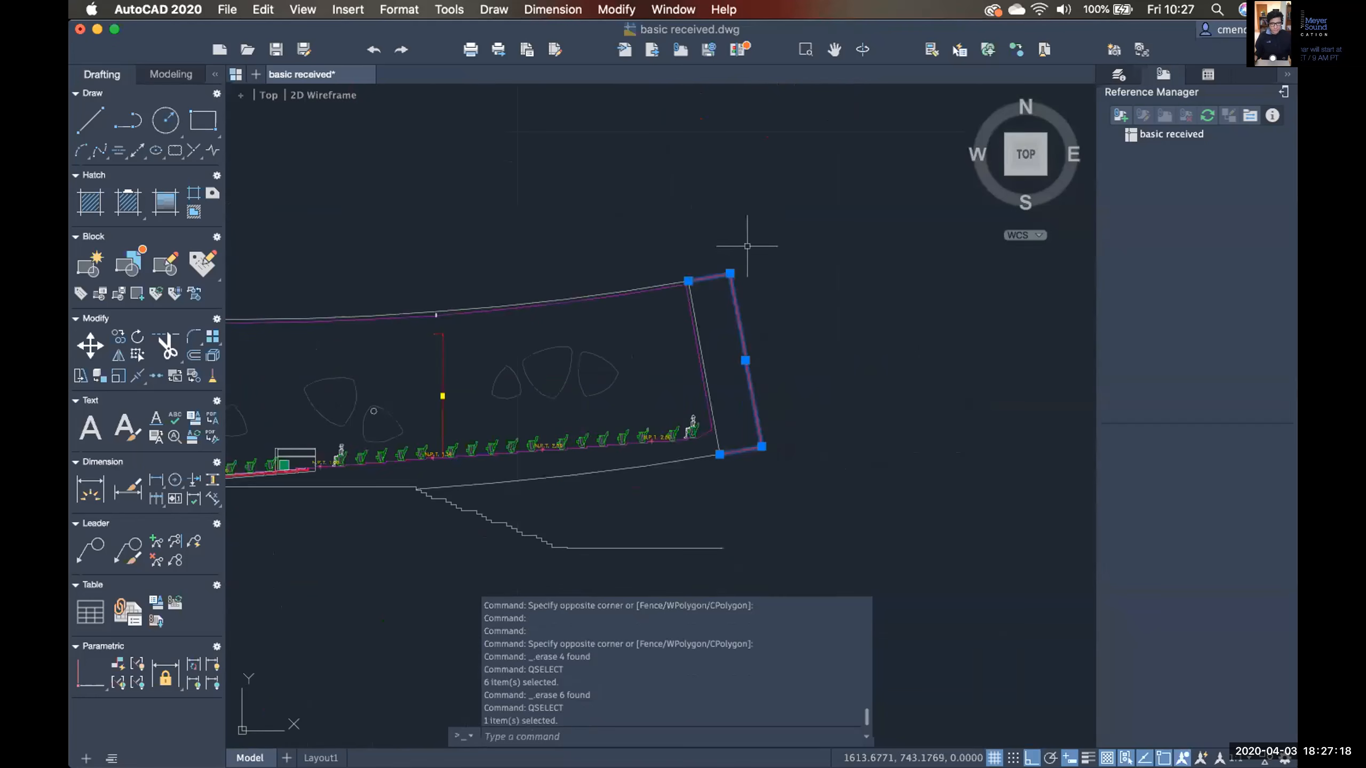
pyautogui.moveTo(967, 750)
pyautogui.click(1162, 745)
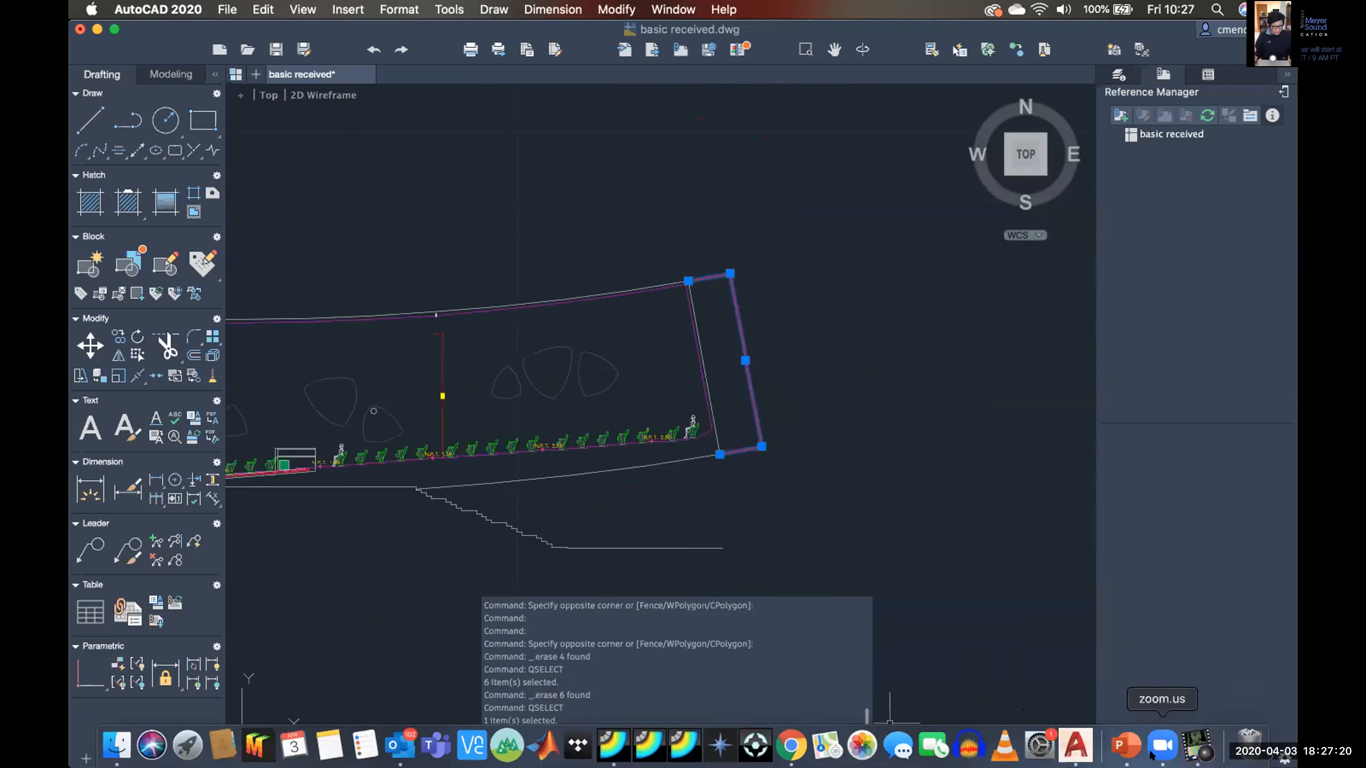
pyautogui.press('super+w')
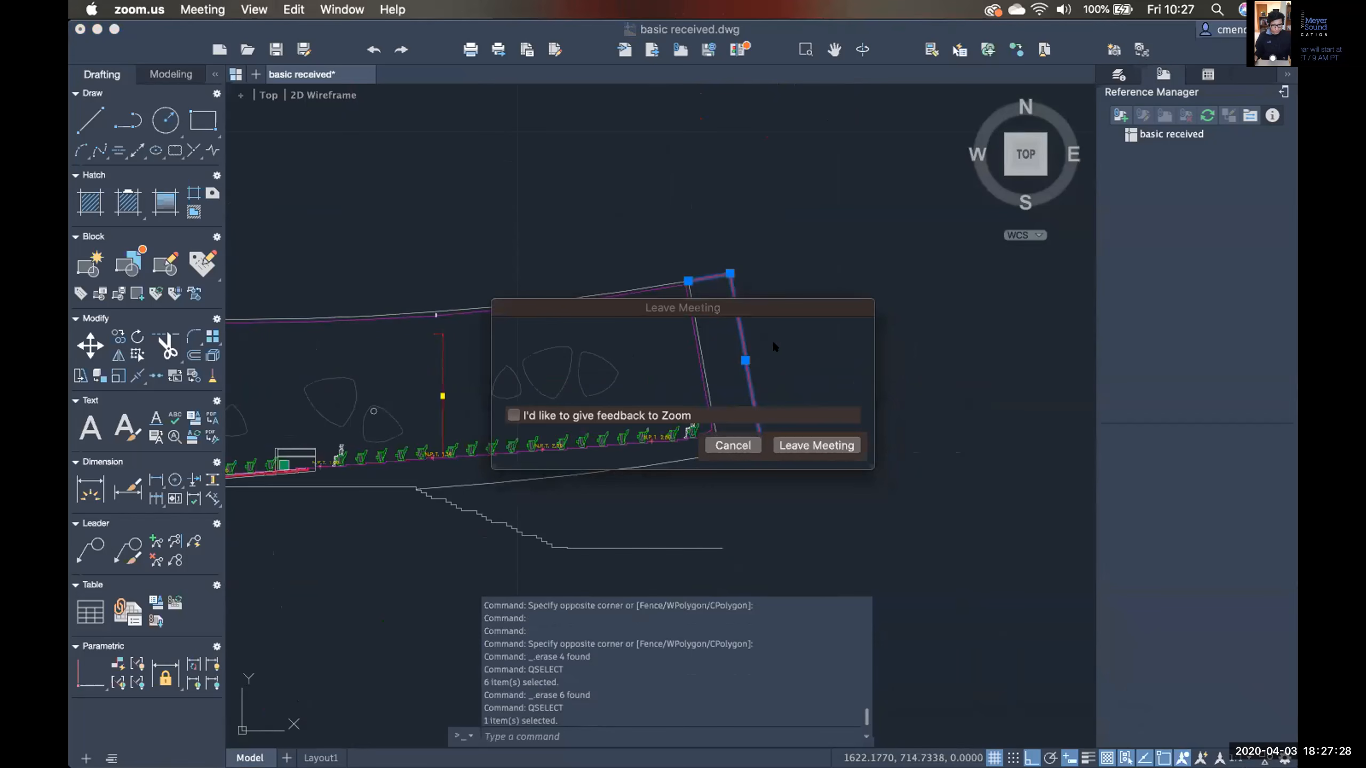
pyautogui.click(731, 445)
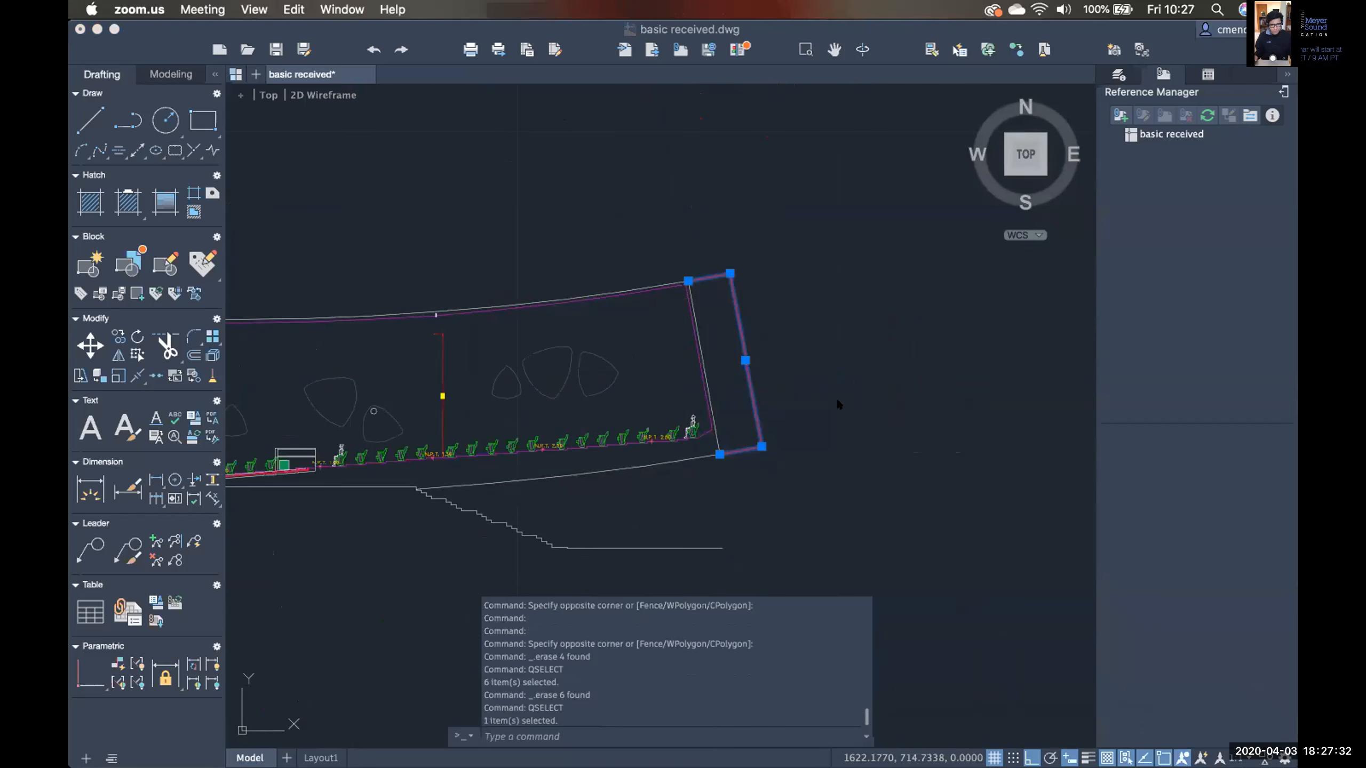
# Delete the selected aligned dimension beside the section's sloping rear wall.
pyautogui.scroll(3, 784, 445)
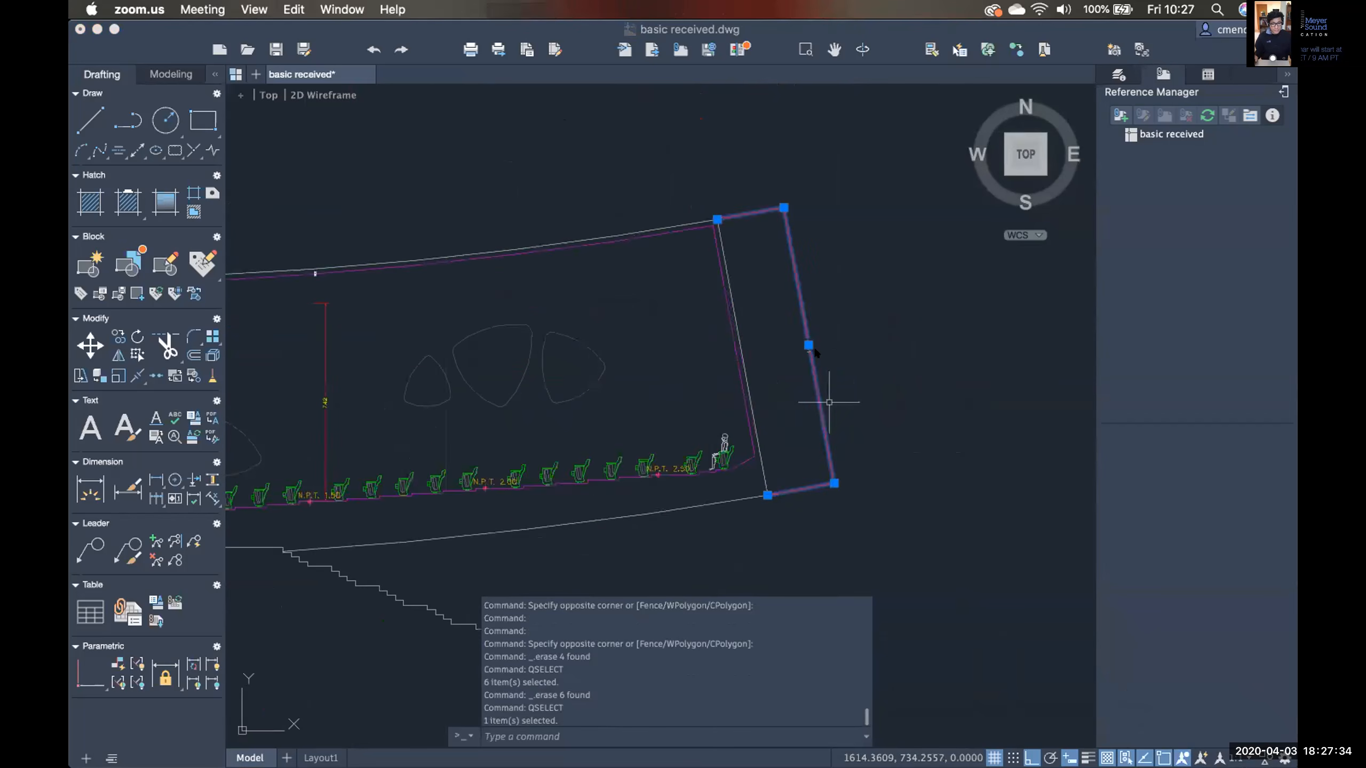
pyautogui.scroll(5, 829, 402)
pyautogui.click(838, 371)
pyautogui.scroll(-8, 855, 393)
pyautogui.click(864, 407)
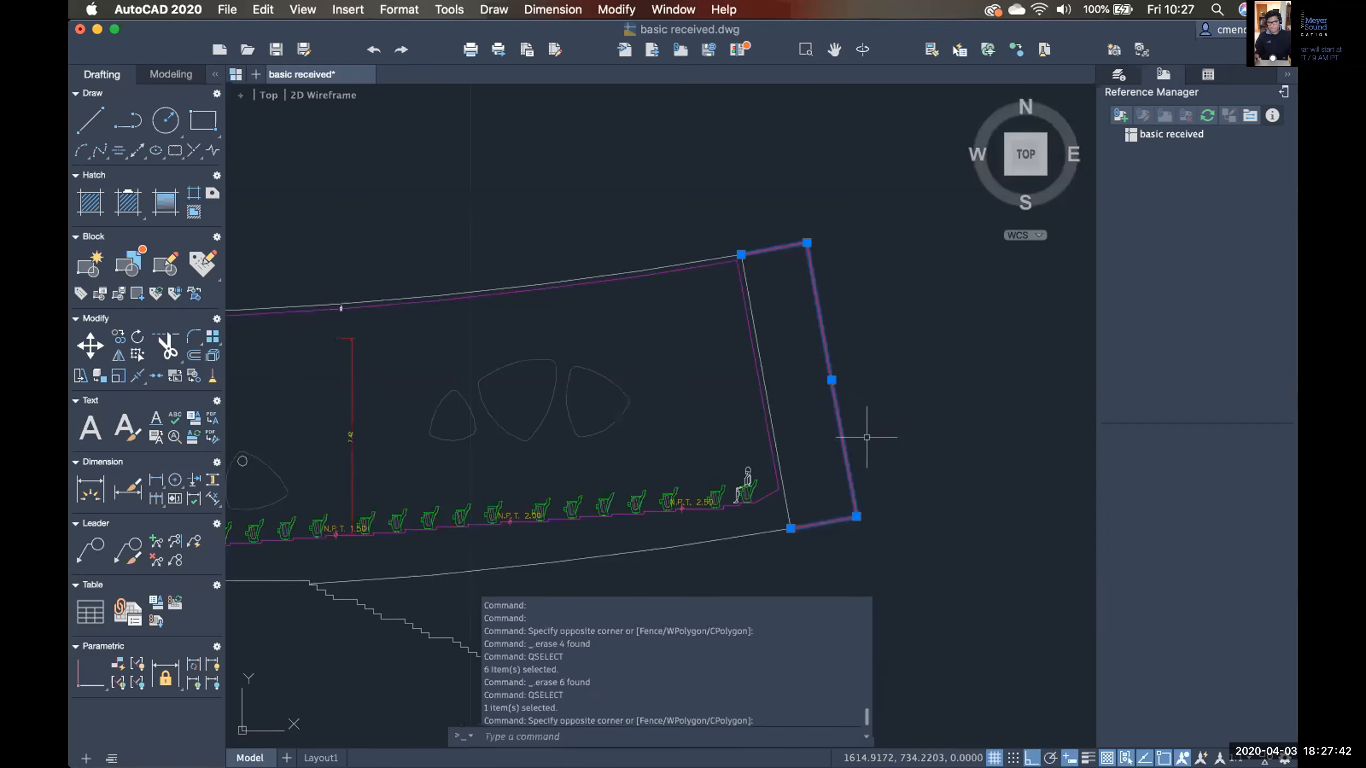
pyautogui.scroll(-6, 864, 425)
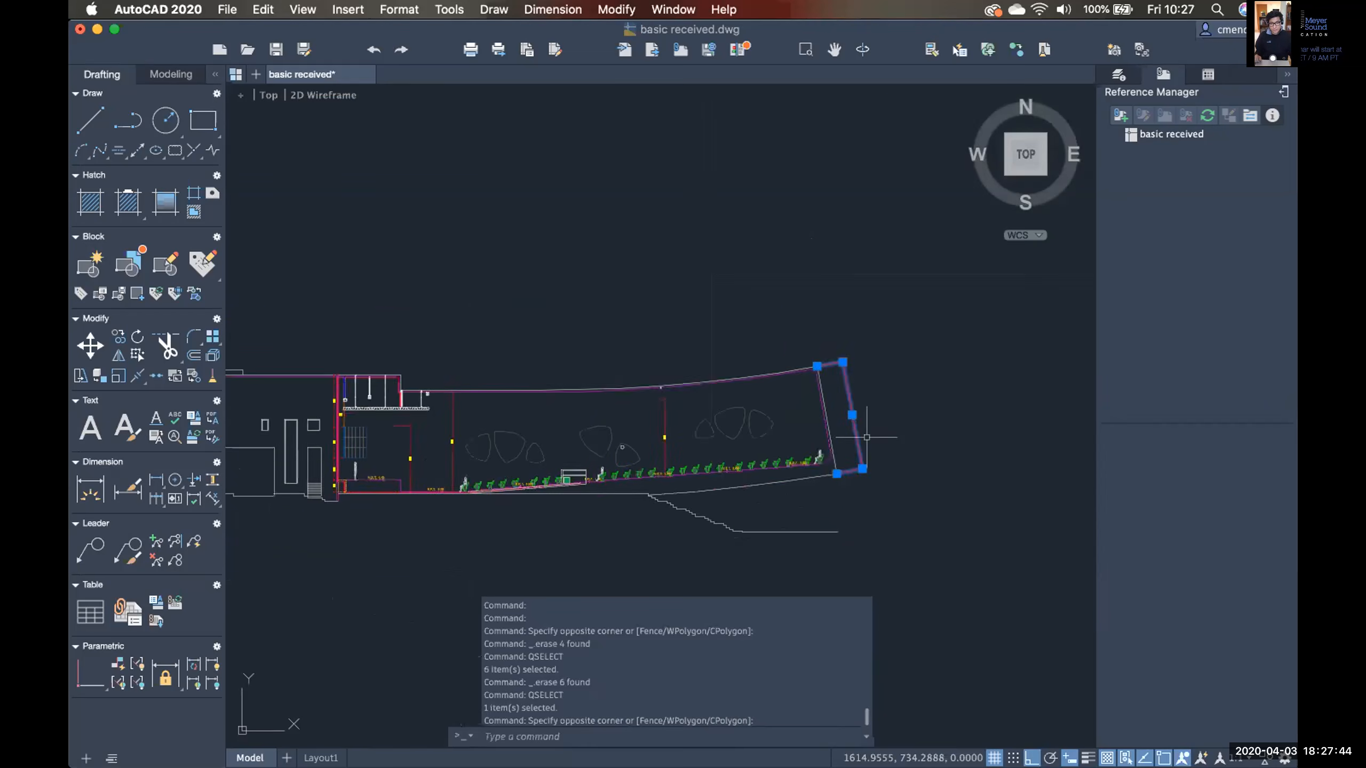
pyautogui.moveTo(861, 406); pyautogui.dragTo(820, 456, button='middle')
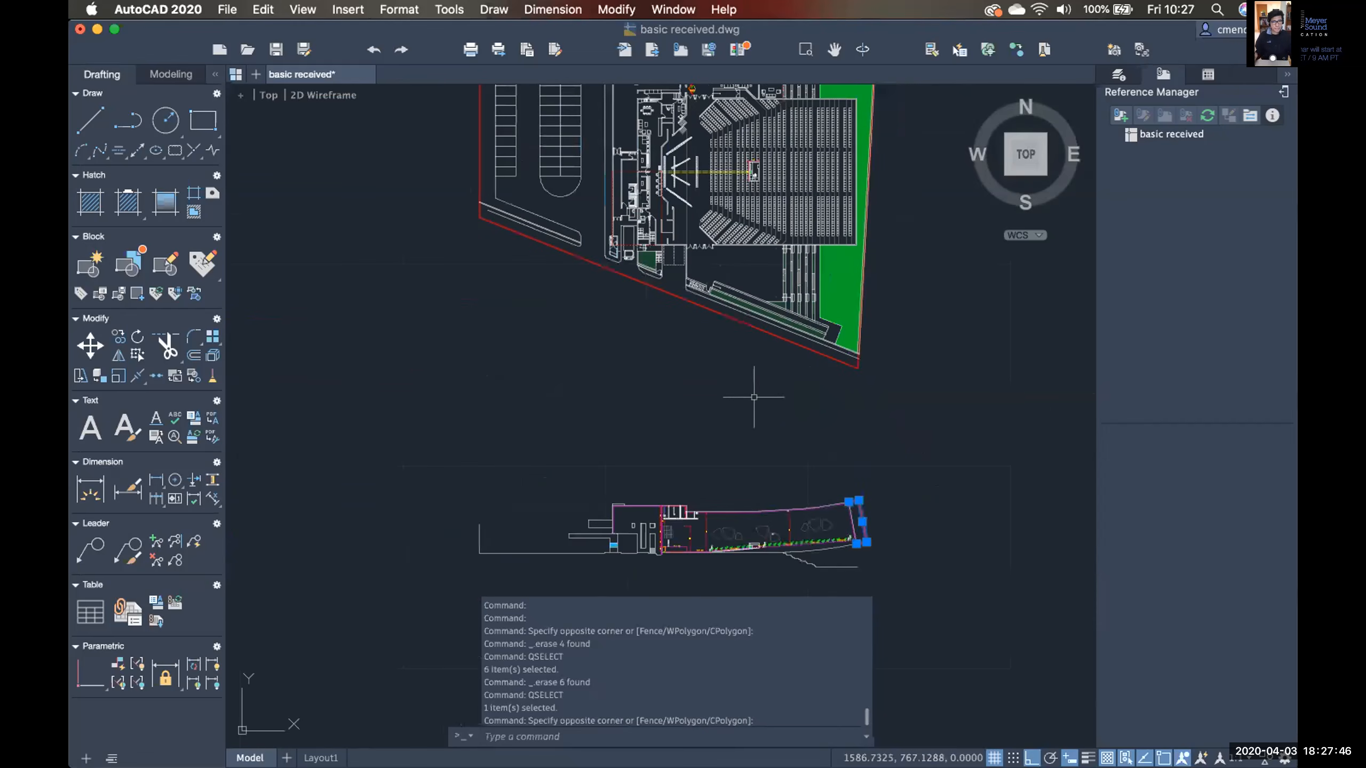
pyautogui.press('Delete')
# Select every rotated dimension in the entire drawing with Quick Select.
pyautogui.write('qsel')
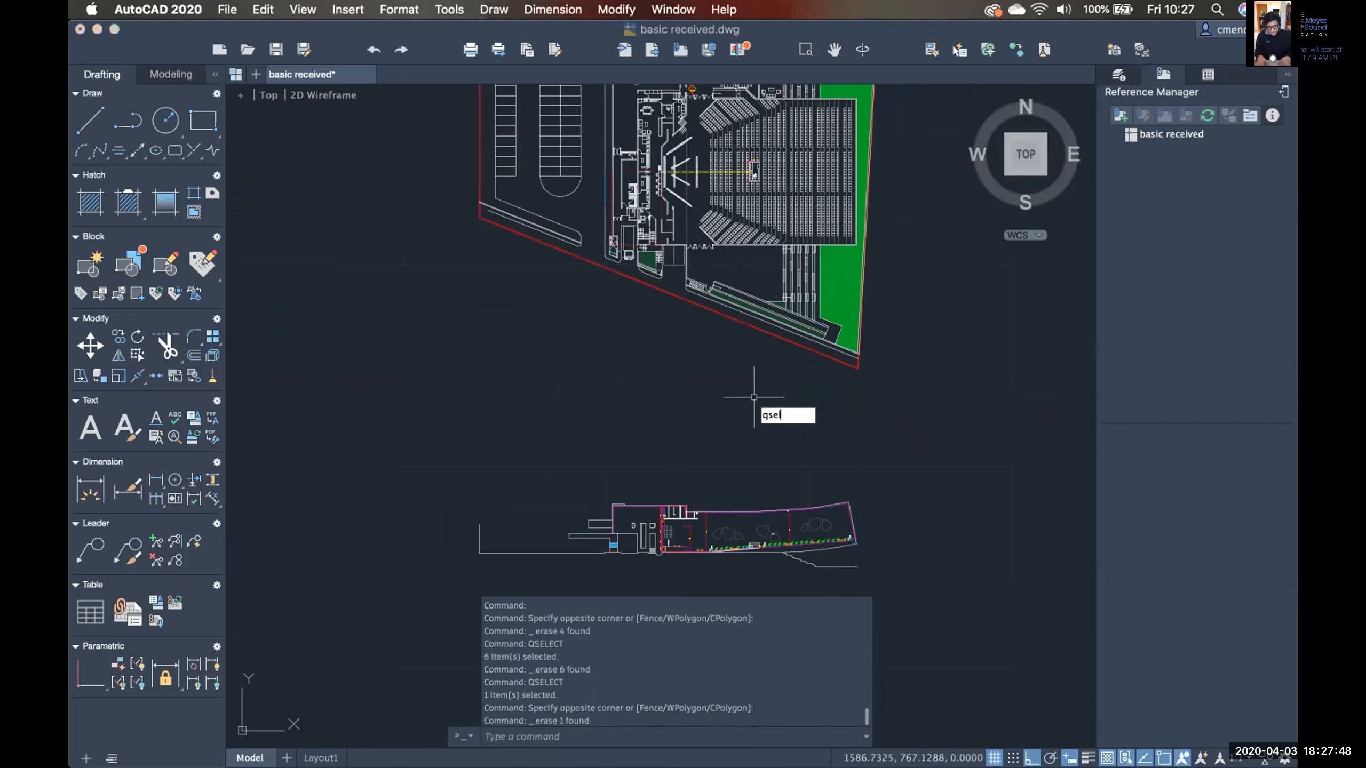
pyautogui.press('Return')
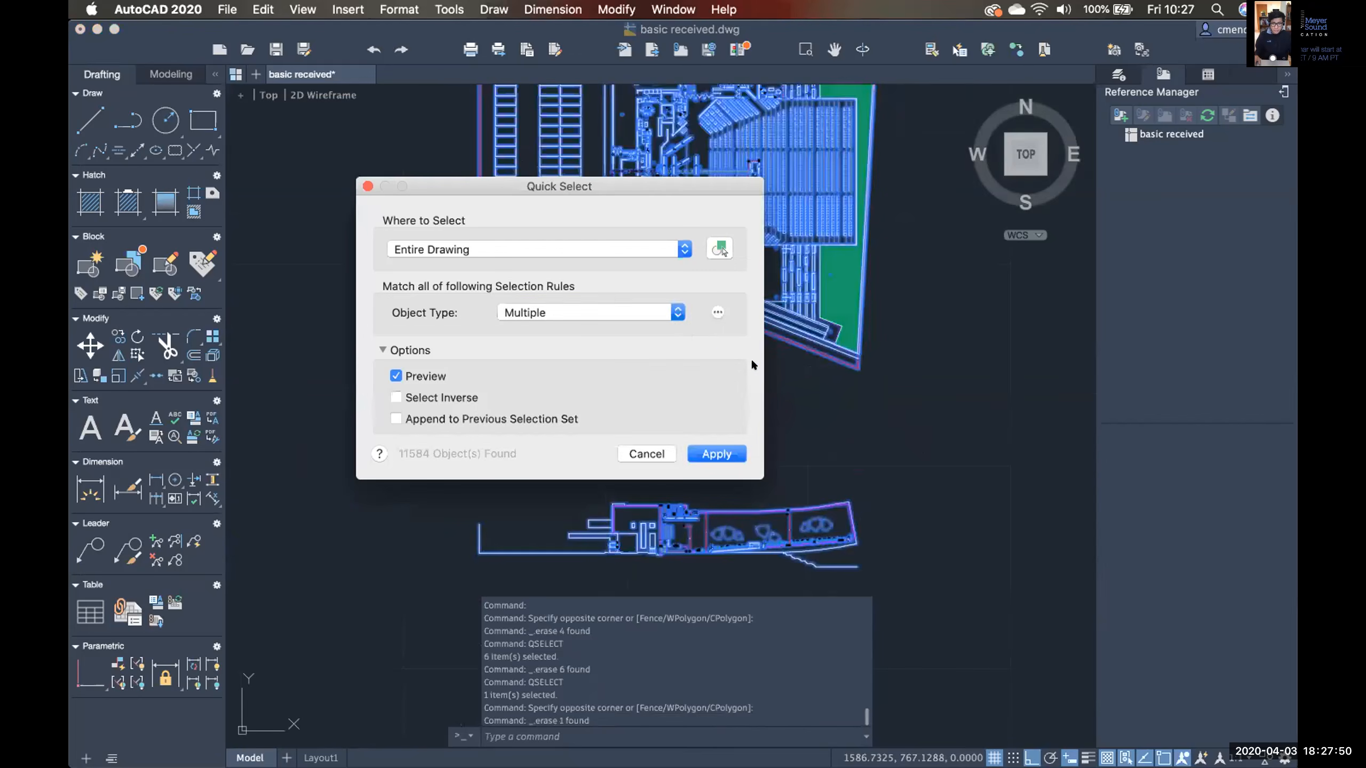
pyautogui.click(674, 314)
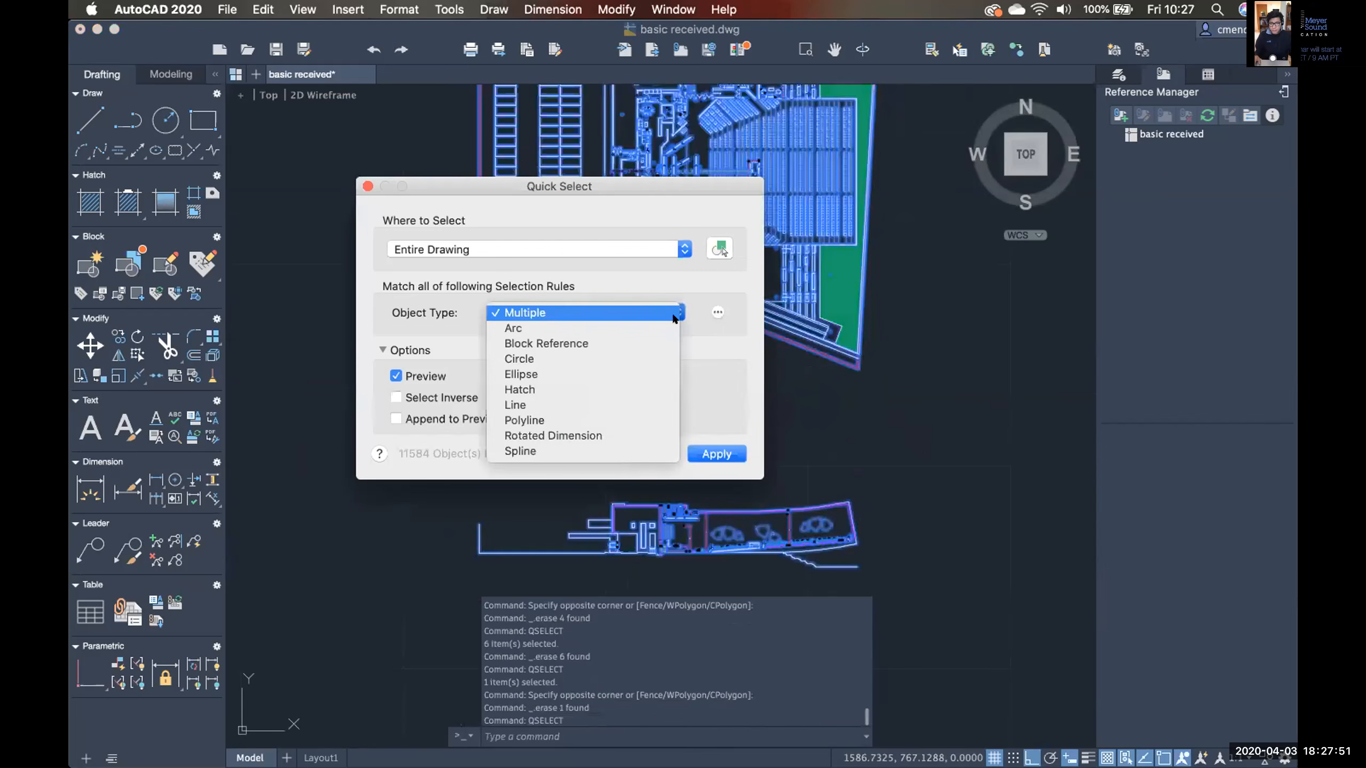
pyautogui.click(629, 436)
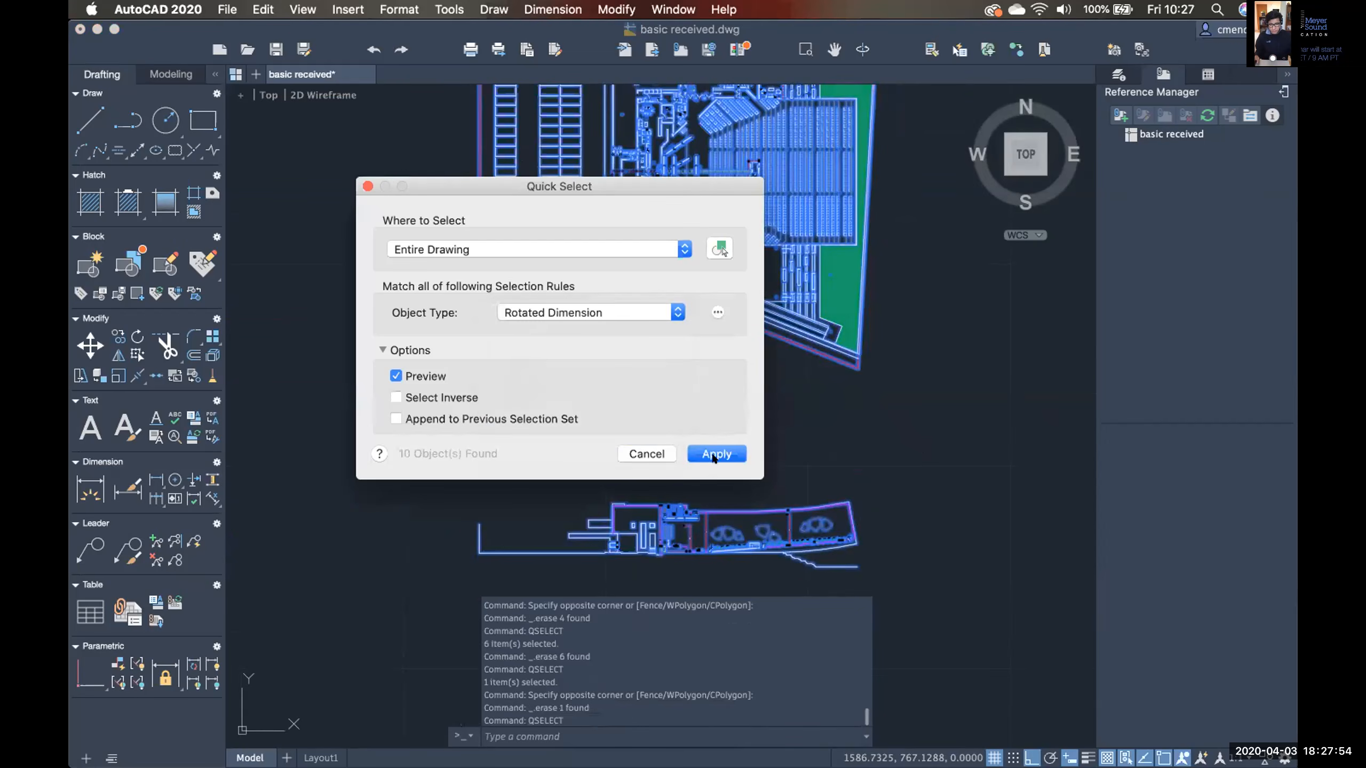
pyautogui.click(717, 455)
# Examine the selected rotated dimensions around the stage and front seating of the section drawing.
pyautogui.moveTo(717, 510); pyautogui.dragTo(716, 360, button='middle')
pyautogui.scroll(10, 706, 391)
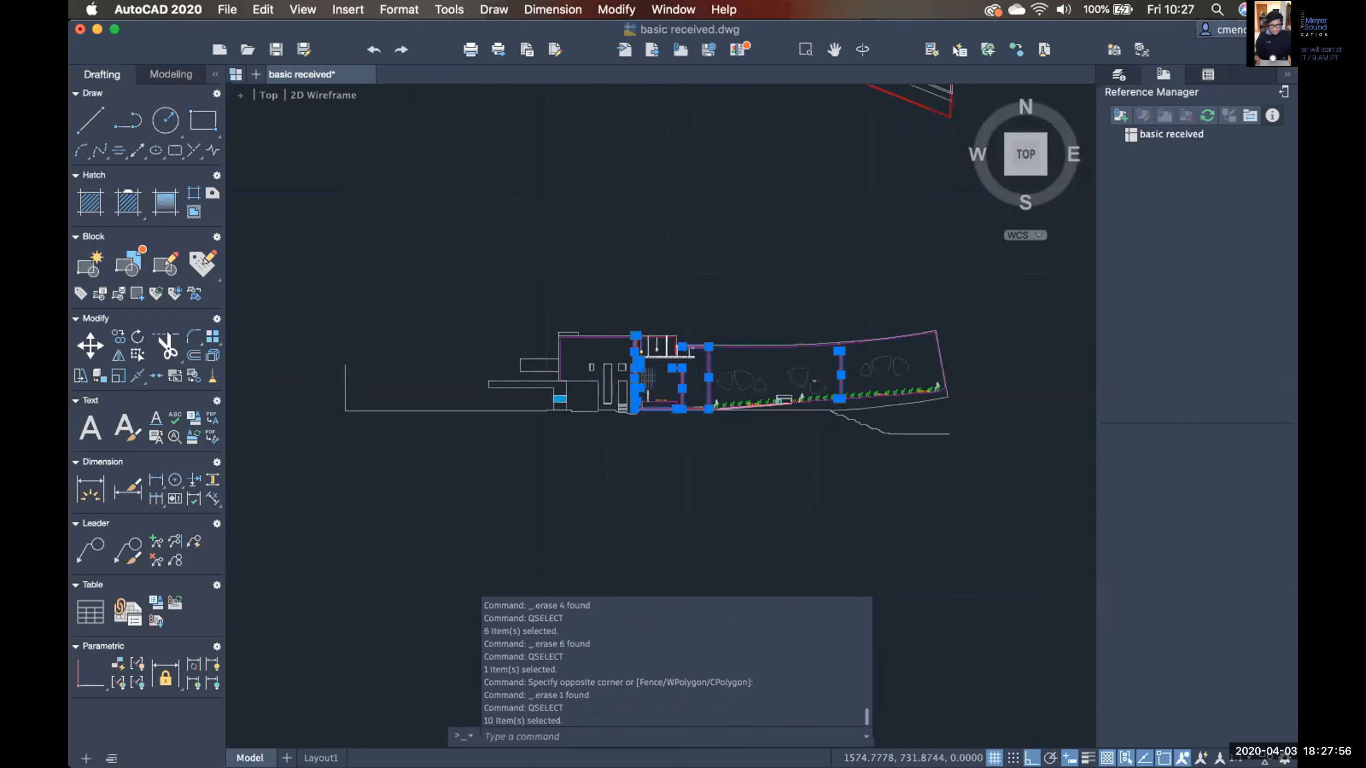
pyautogui.scroll(5, 714, 301)
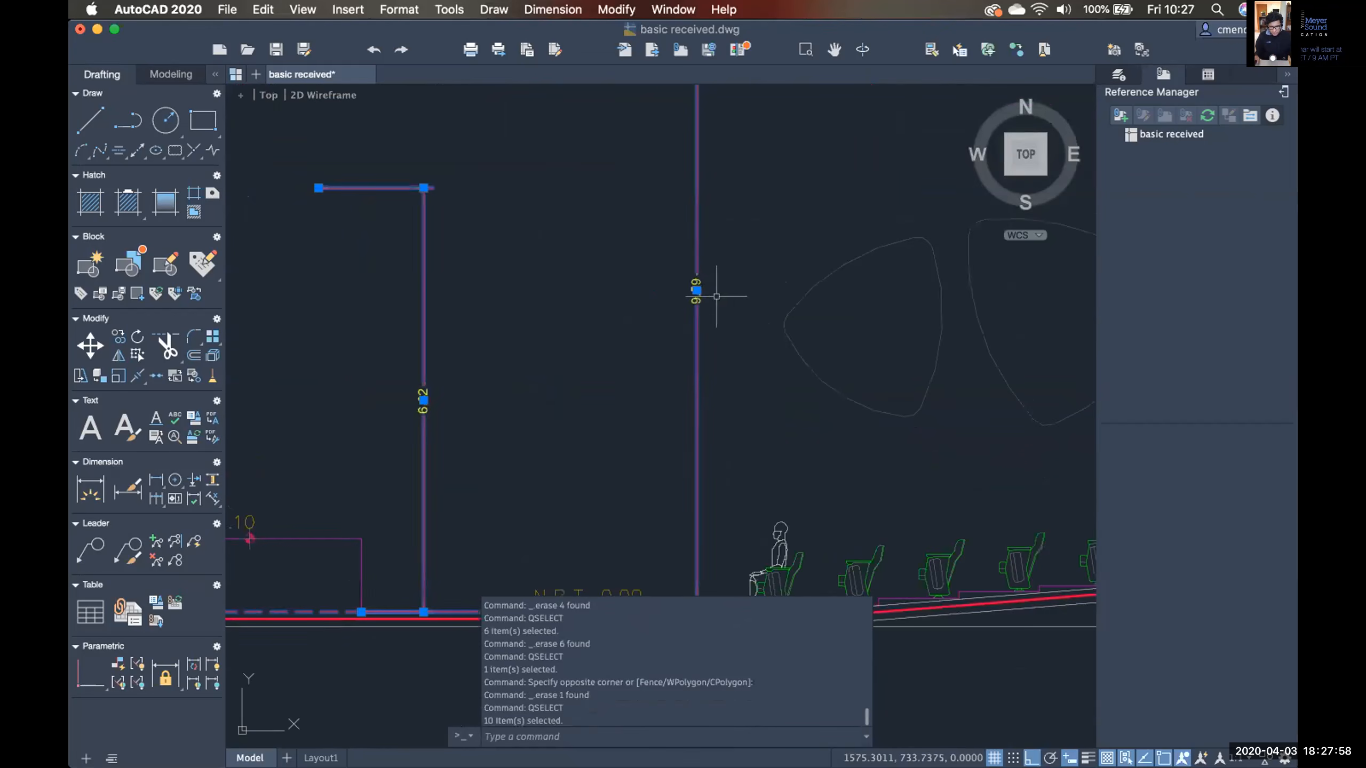
pyautogui.scroll(-2, 694, 285)
pyautogui.moveTo(641, 311); pyautogui.dragTo(799, 329, button='middle')
pyautogui.moveTo(654, 371); pyautogui.dragTo(589, 371, button='middle')
pyautogui.scroll(4, 698, 389)
pyautogui.scroll(2, 697, 349)
pyautogui.scroll(-7, 715, 320)
pyautogui.scroll(-3, 735, 335)
pyautogui.moveTo(770, 312)
pyautogui.mouseDown(button='middle')
pyautogui.moveTo(637, 344)
pyautogui.moveTo(566, 328)
pyautogui.moveTo(778, 320)
pyautogui.mouseUp(button='middle')
pyautogui.moveTo(586, 391); pyautogui.dragTo(650, 388, button='middle')
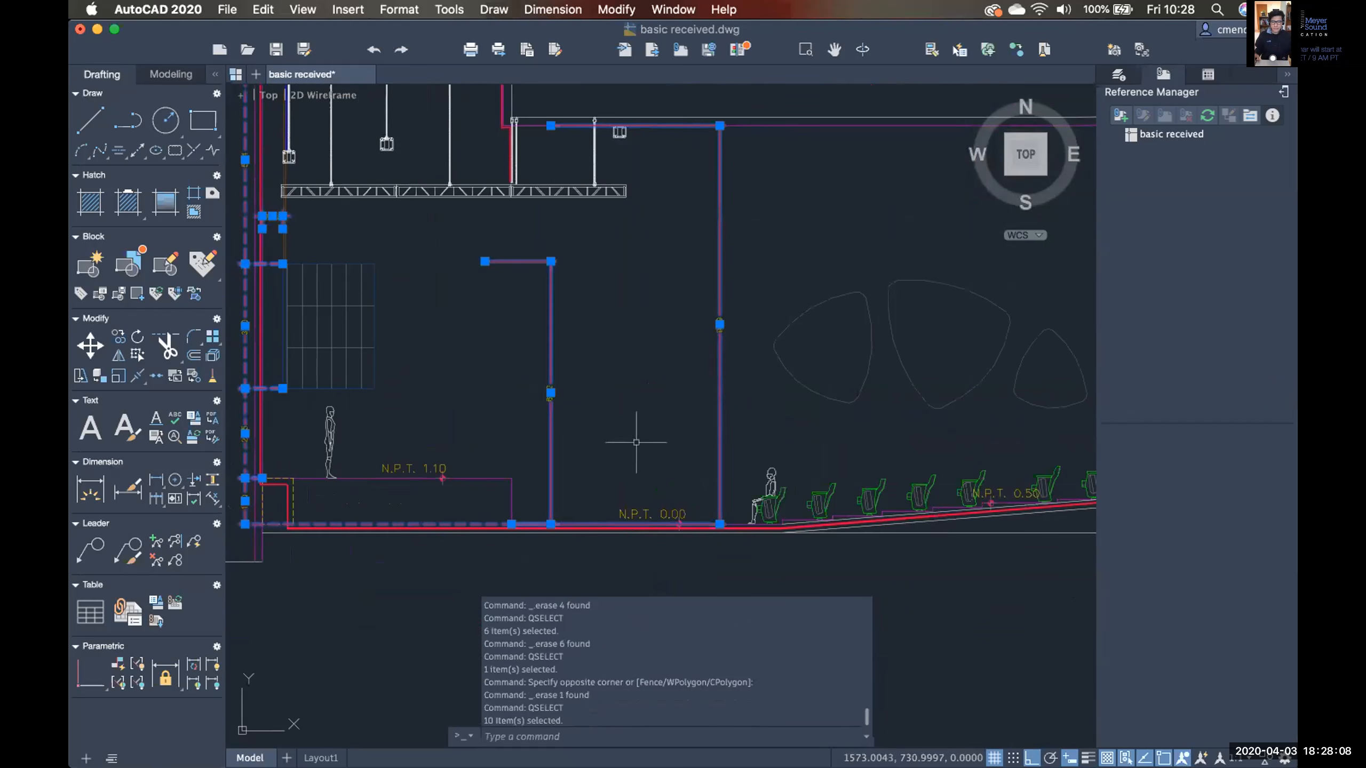
# Delete all the selected rotated dimensions from the drawing.
pyautogui.press('Delete')
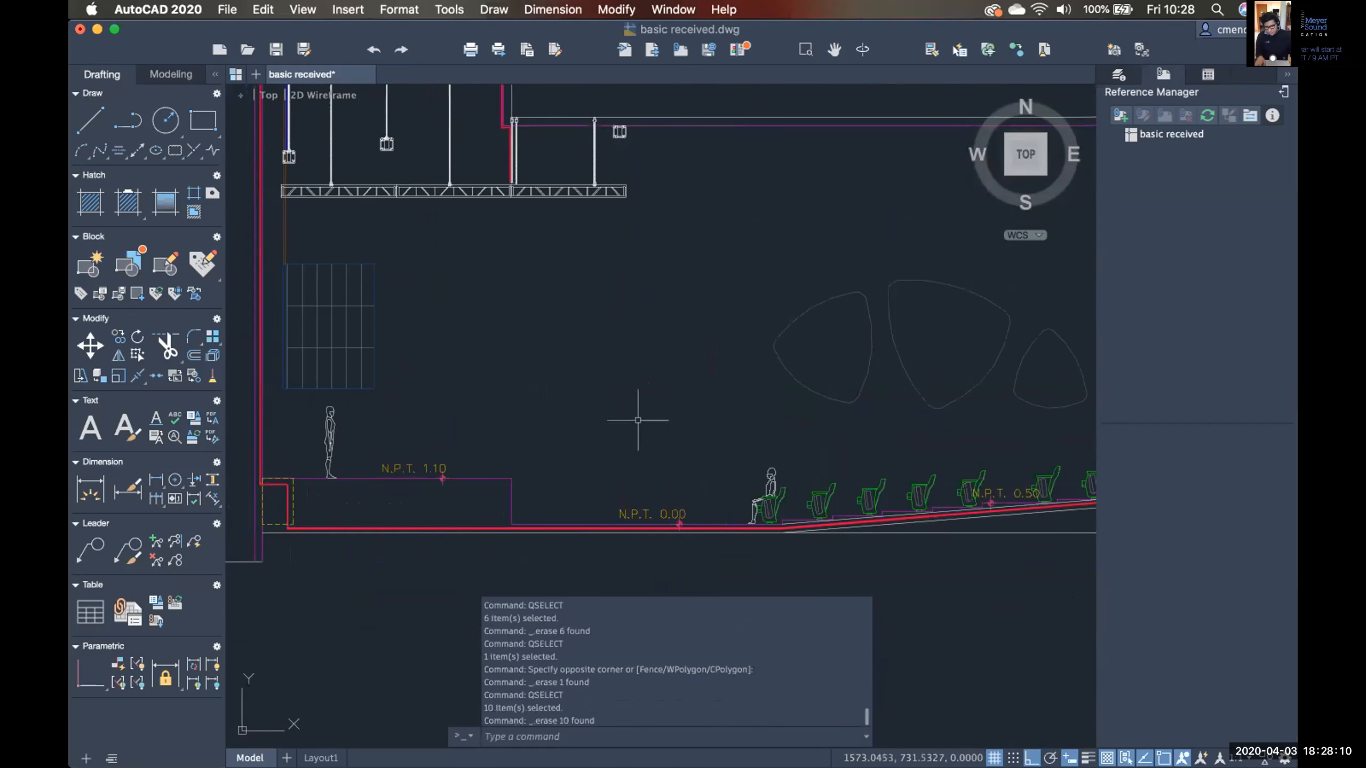
pyautogui.click(632, 415)
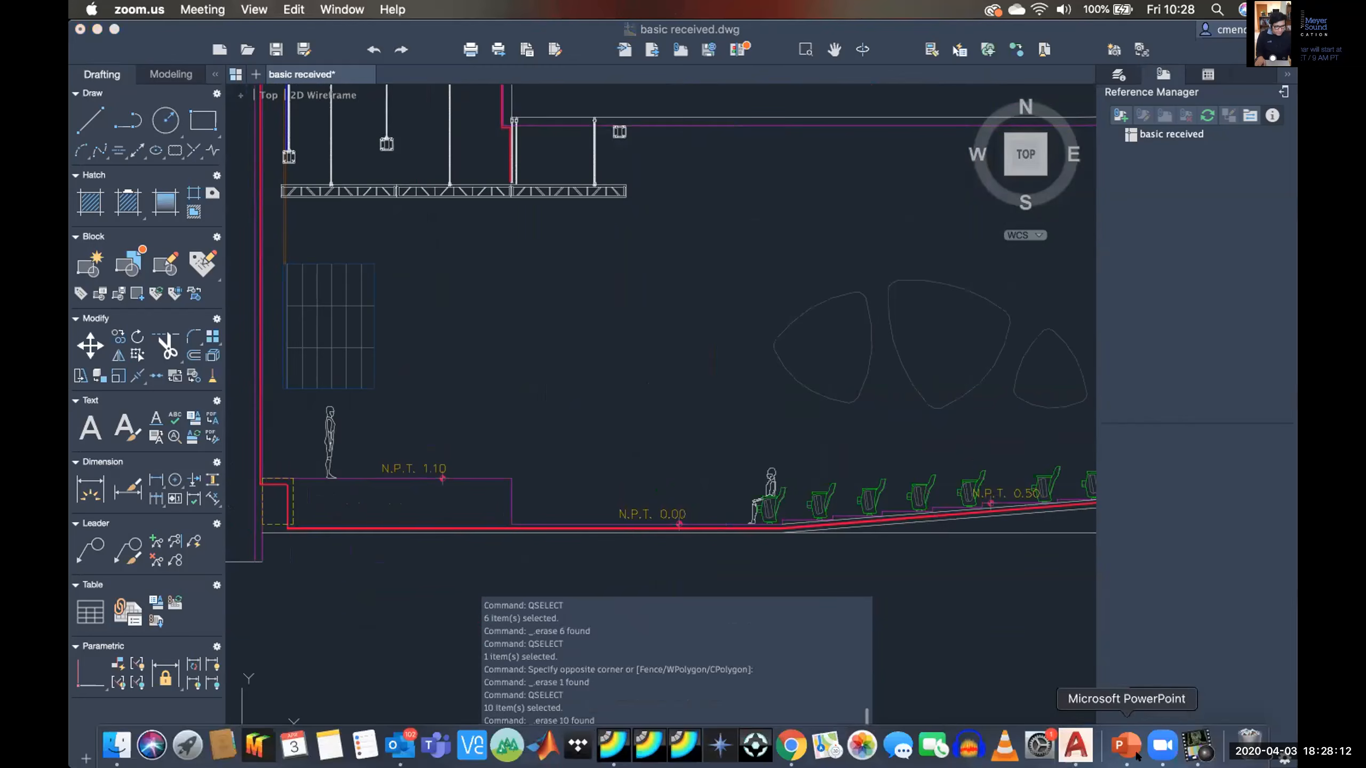
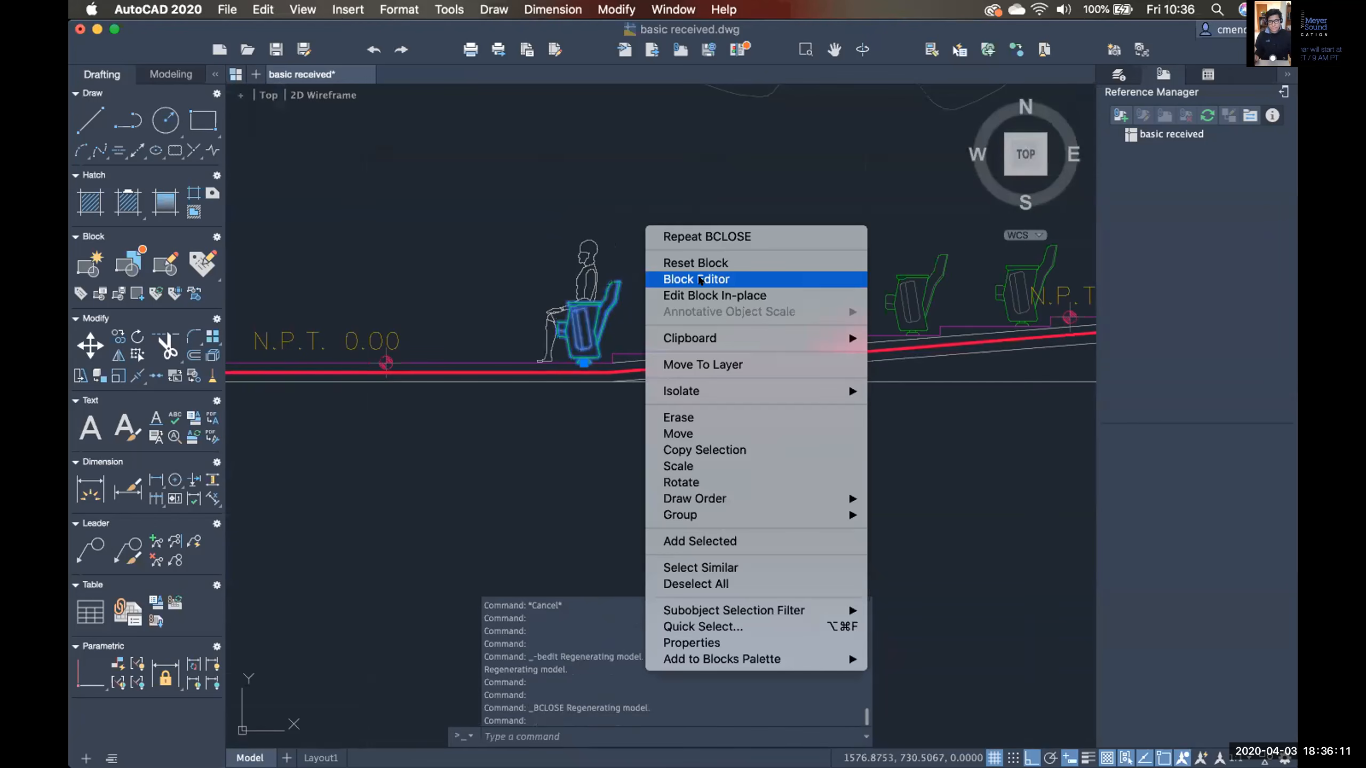
# Open the front-row seat block ca_mueb_silla151 in the Block Editor.
pyautogui.click(700, 280)
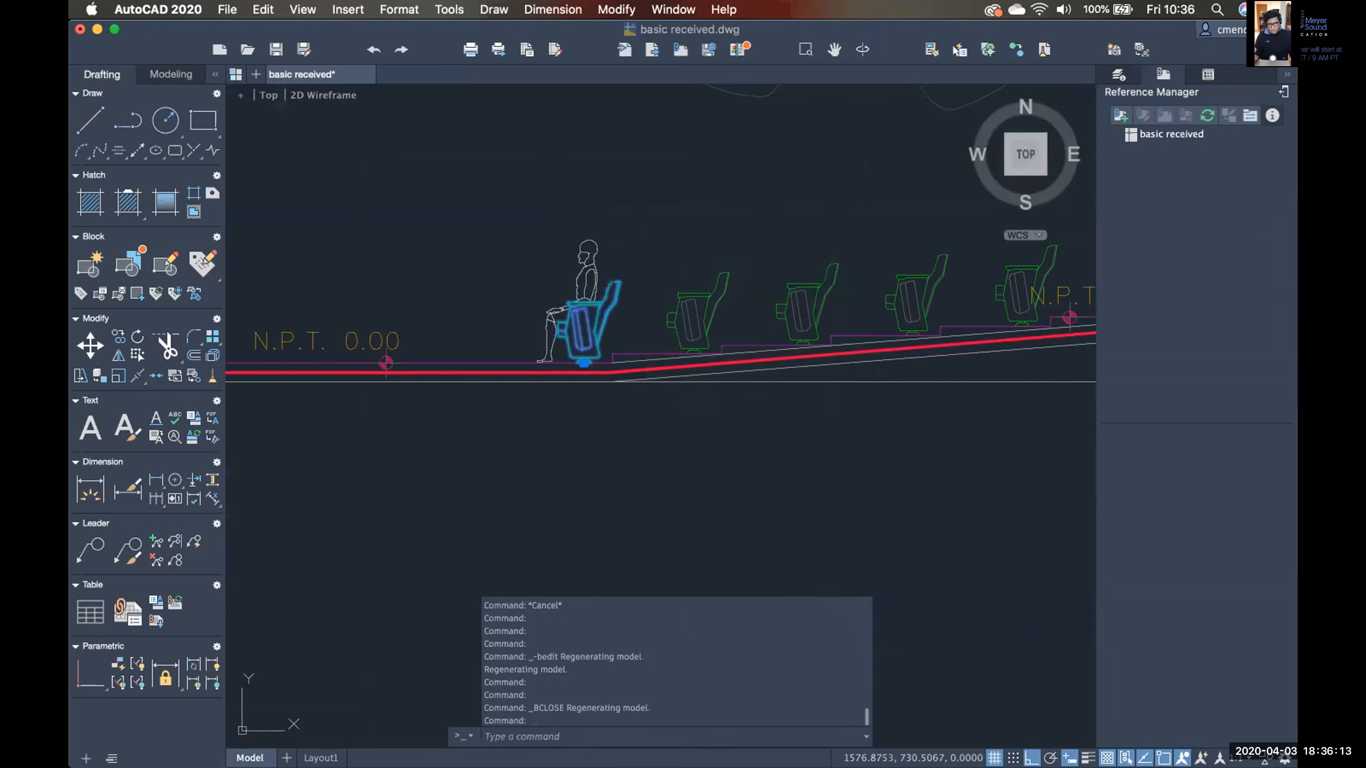
pyautogui.scroll(-4, 695, 314)
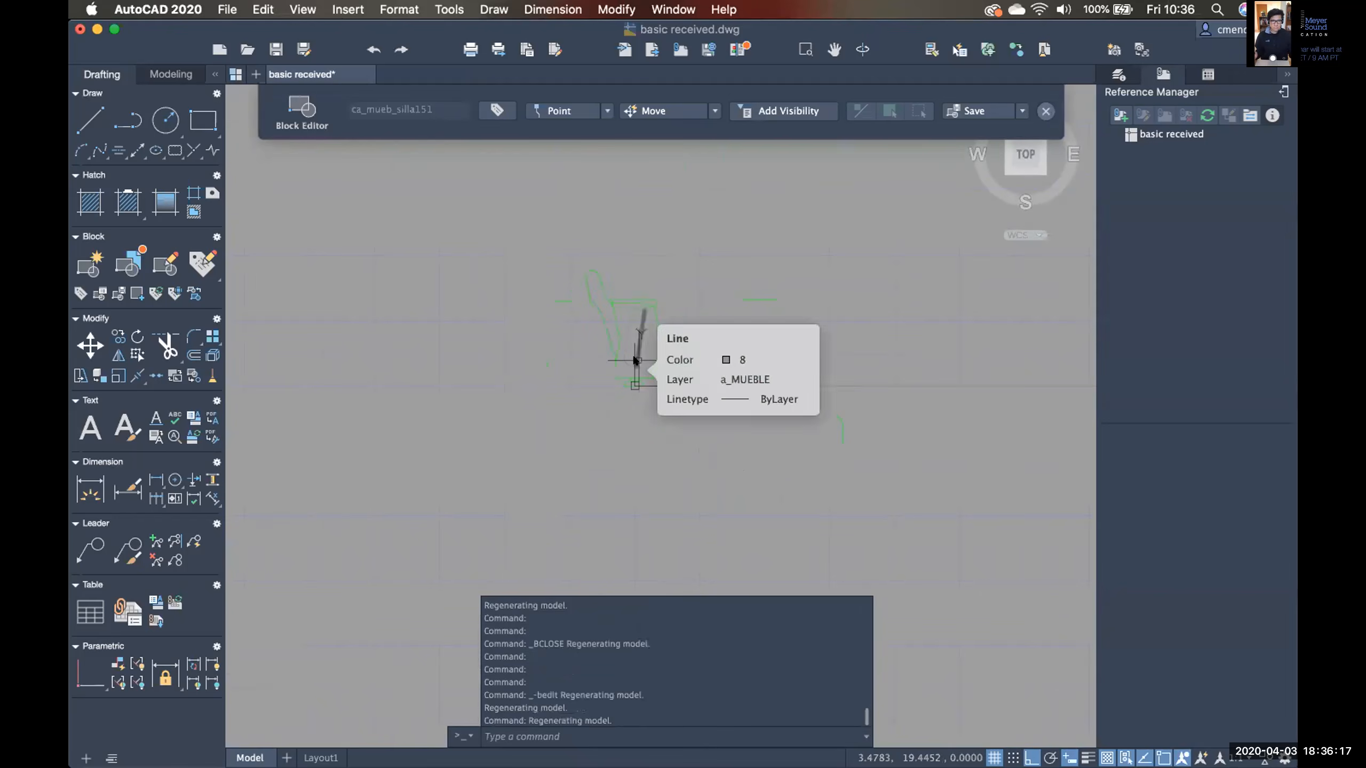
pyautogui.moveTo(748, 430); pyautogui.dragTo(711, 430, button='middle')
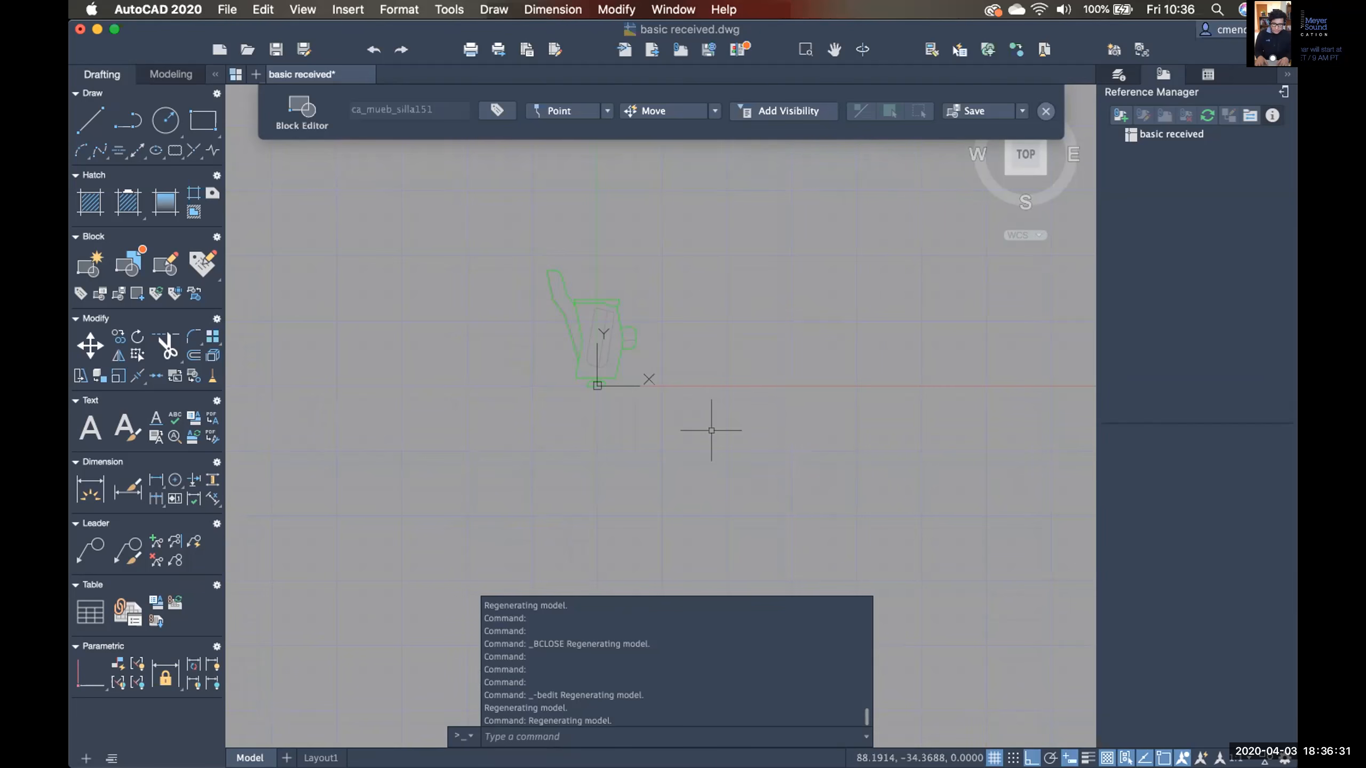
# Select all splines in the seat block with Quick Select, applied to the entire drawing.
pyautogui.write('qsel')
pyautogui.press('Return')
pyautogui.click(665, 317)
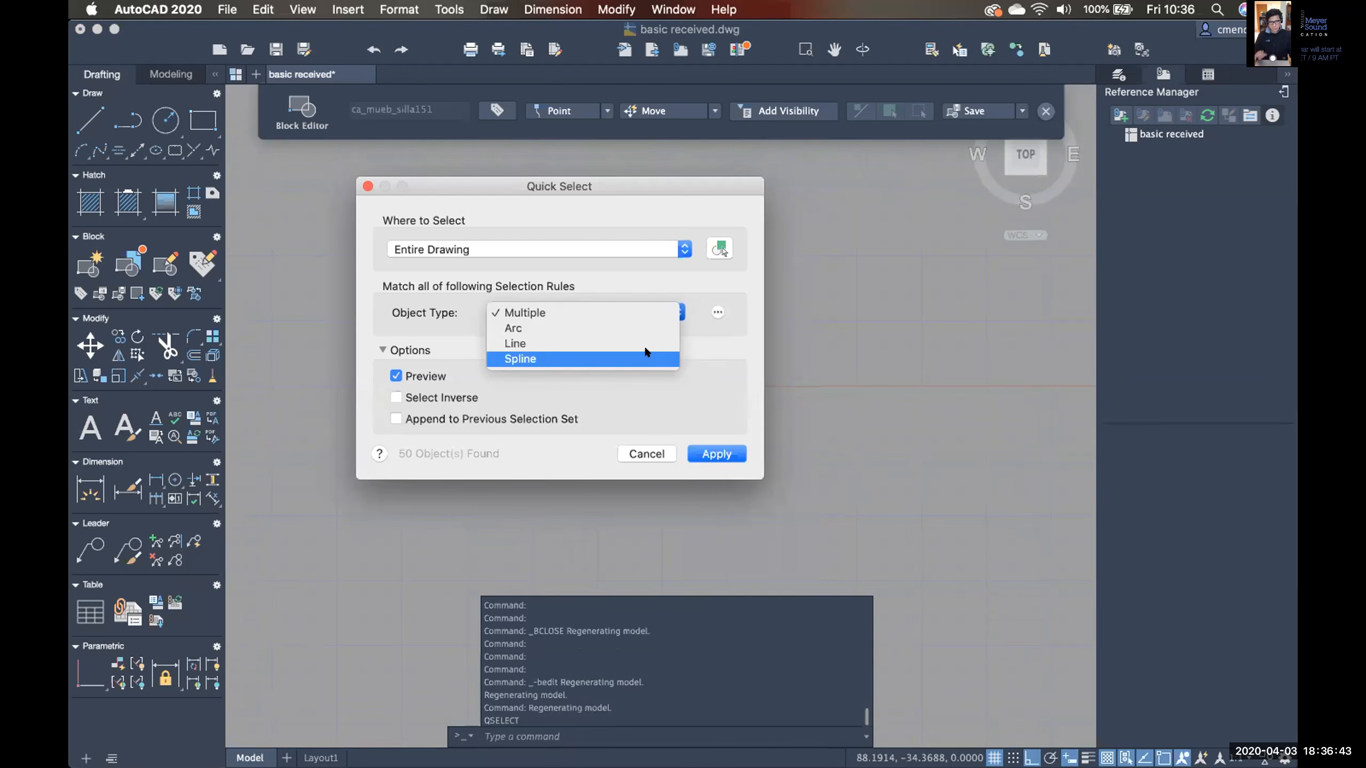
pyautogui.click(624, 359)
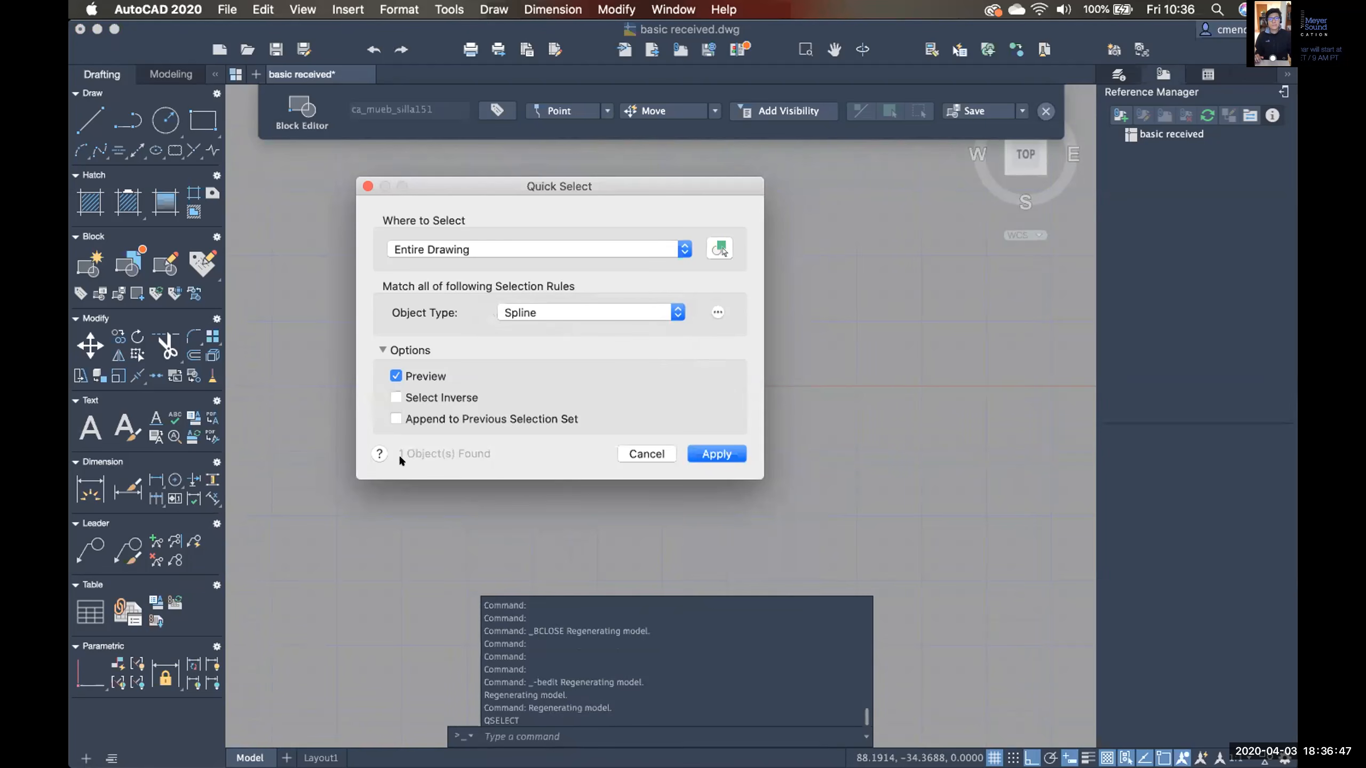
pyautogui.click(714, 455)
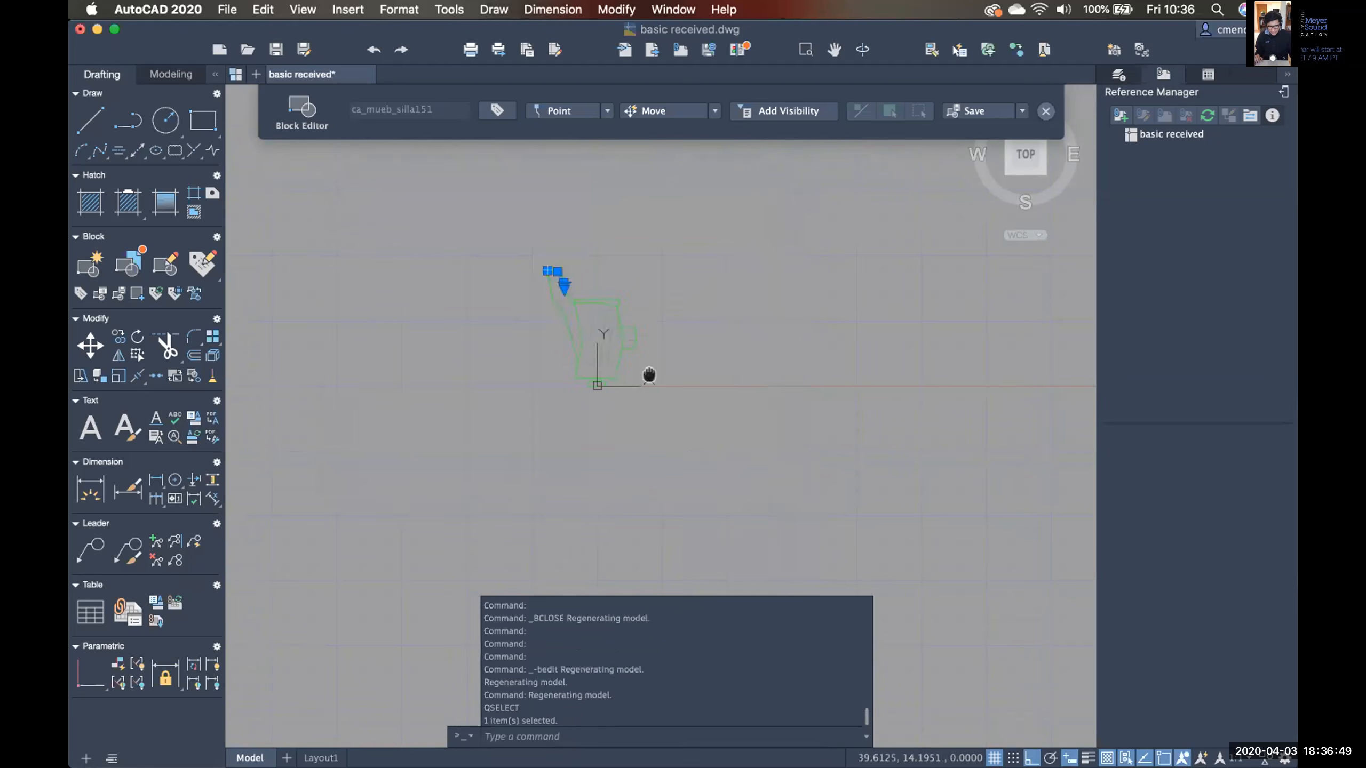
# Try erasing the selected spline at the top of the seat's backrest and undo the deletion.
pyautogui.scroll(-3, 599, 323)
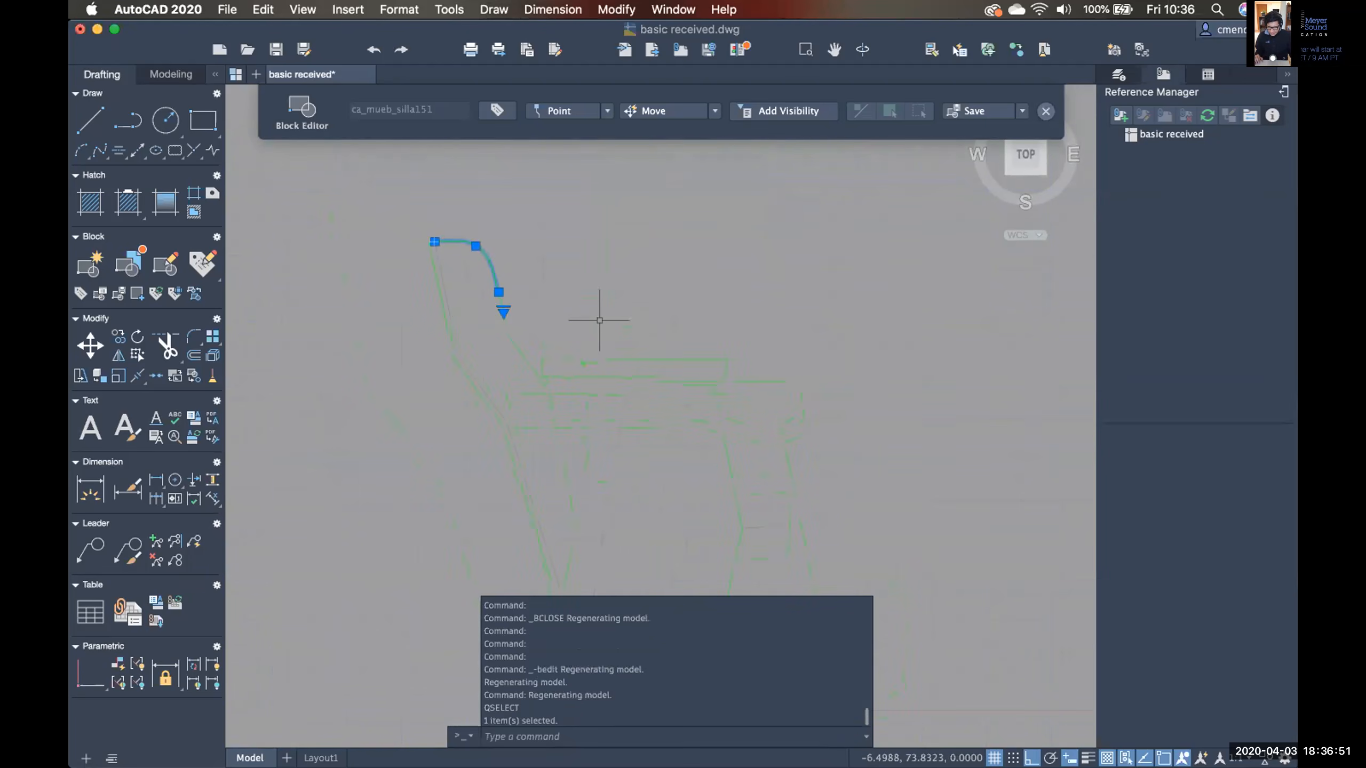
pyautogui.scroll(-3, 486, 289)
pyautogui.press('Delete')
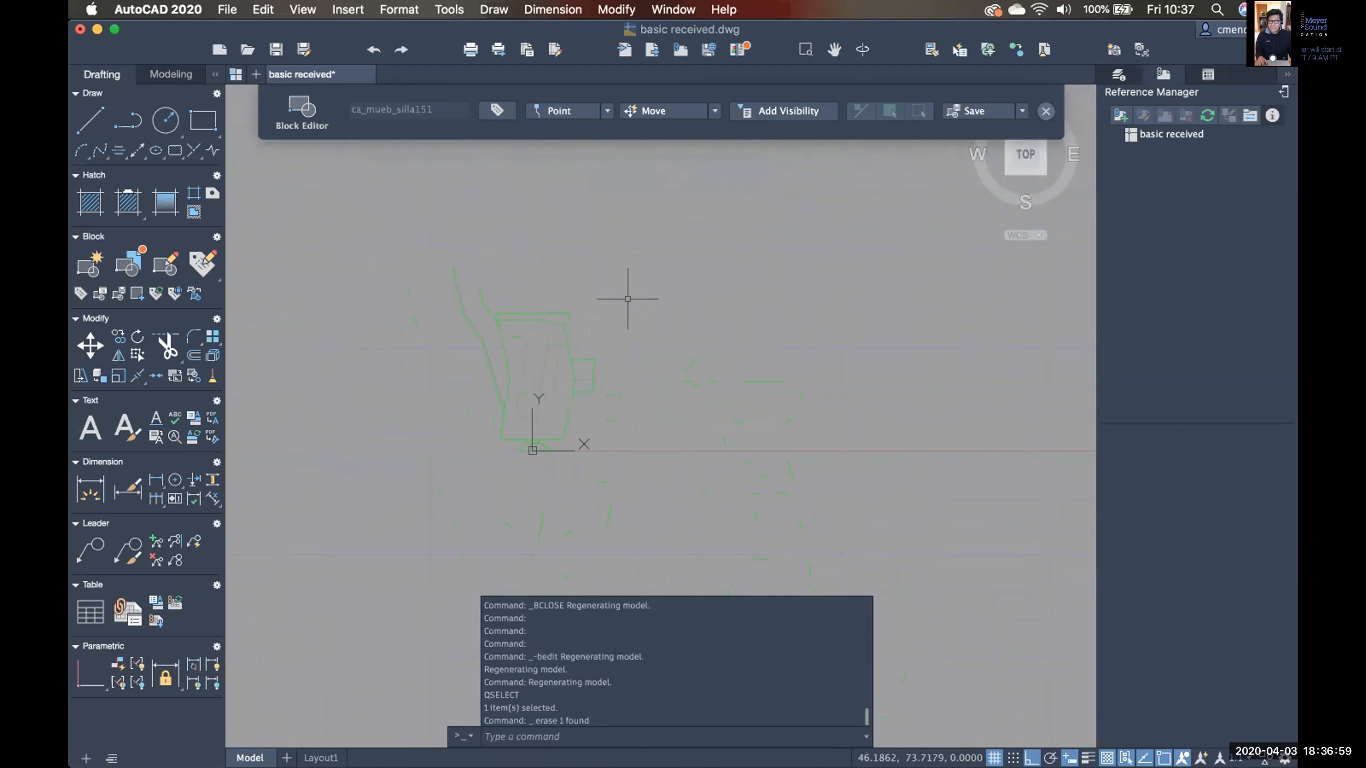
pyautogui.press('super+z')
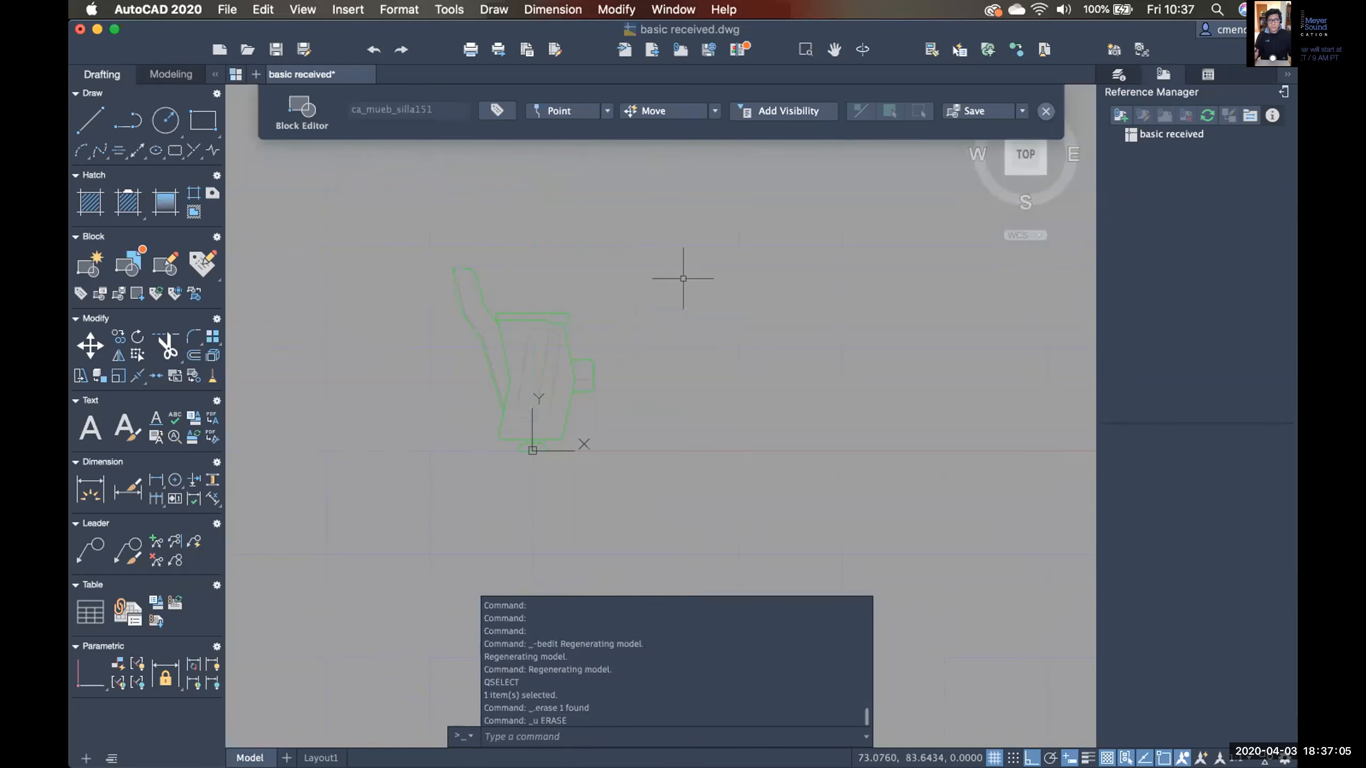
# Convert the spline at the top of the backrest into a polyline with PEDIT, using a precision of 10.
pyautogui.write('pedit')
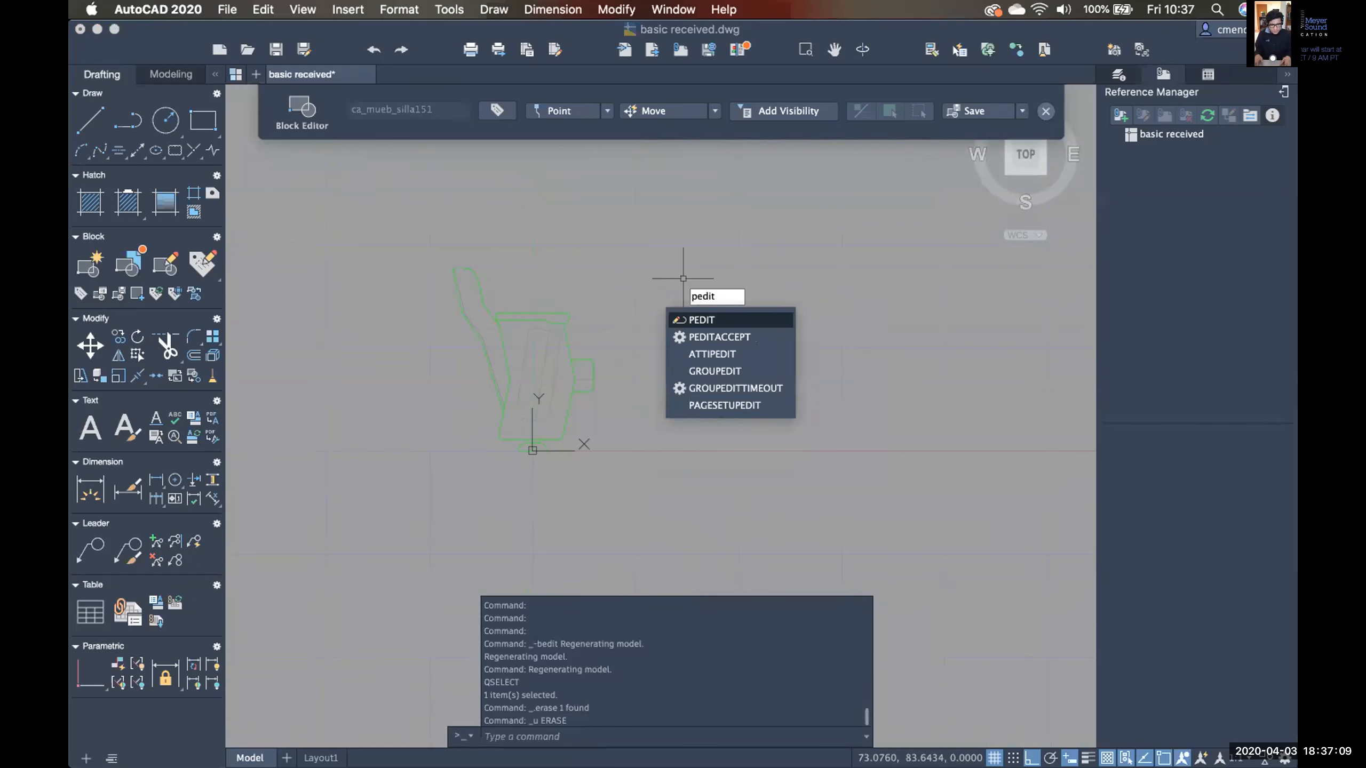
pyautogui.press('Return')
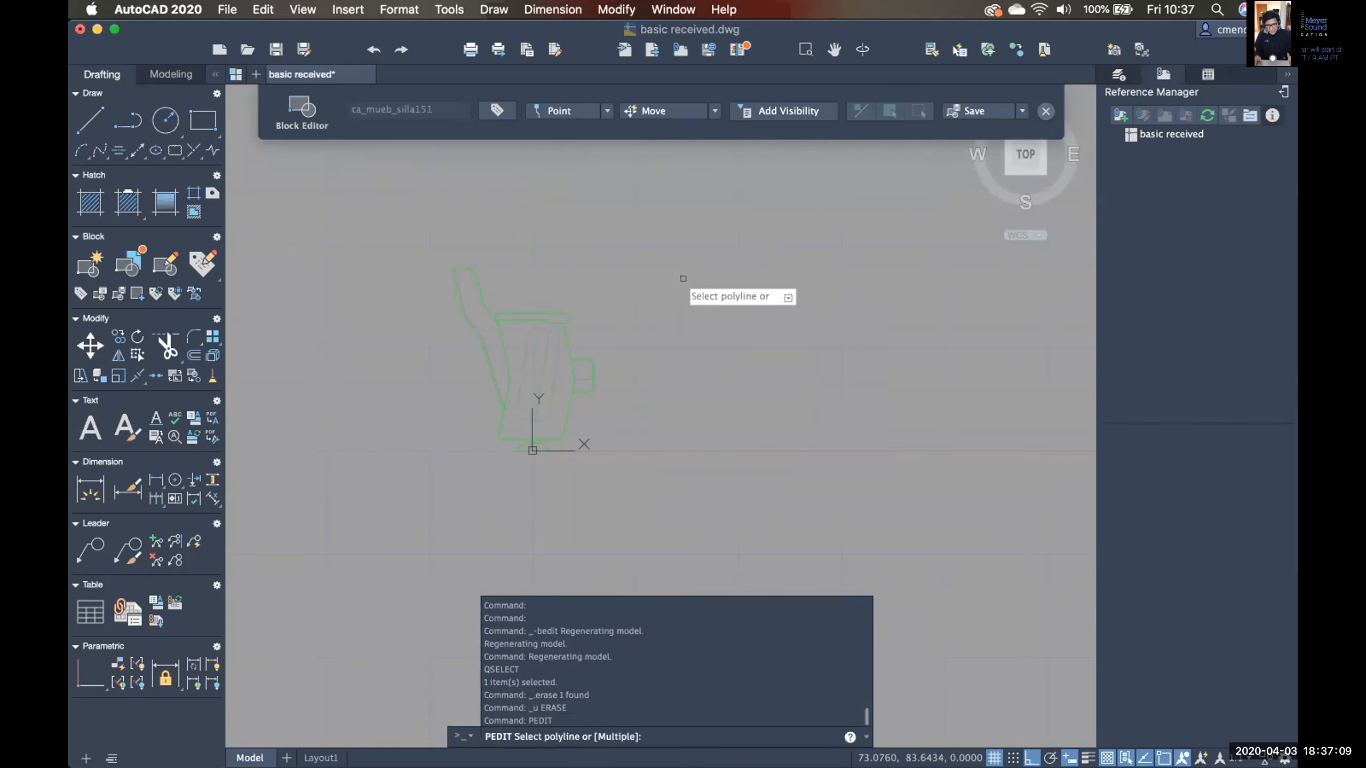
pyautogui.click(473, 269)
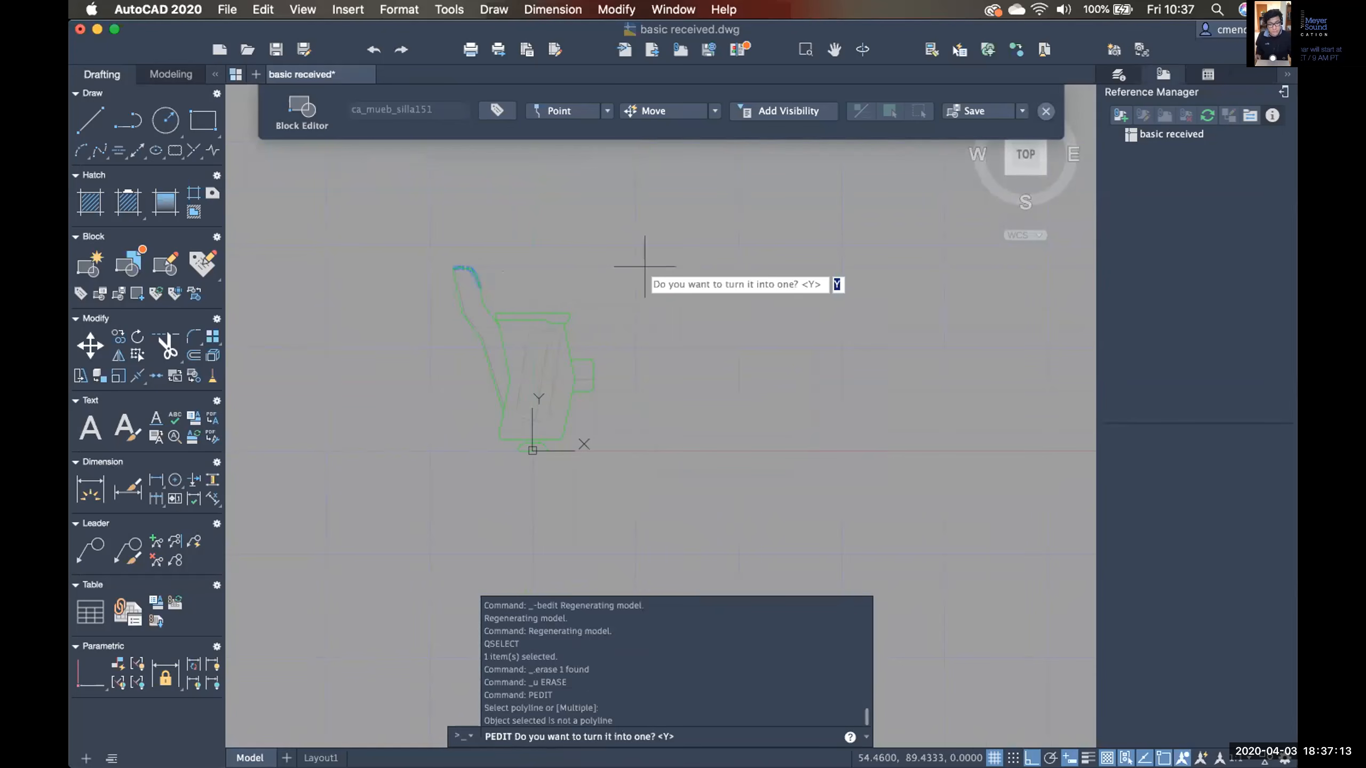
pyautogui.press('Return')
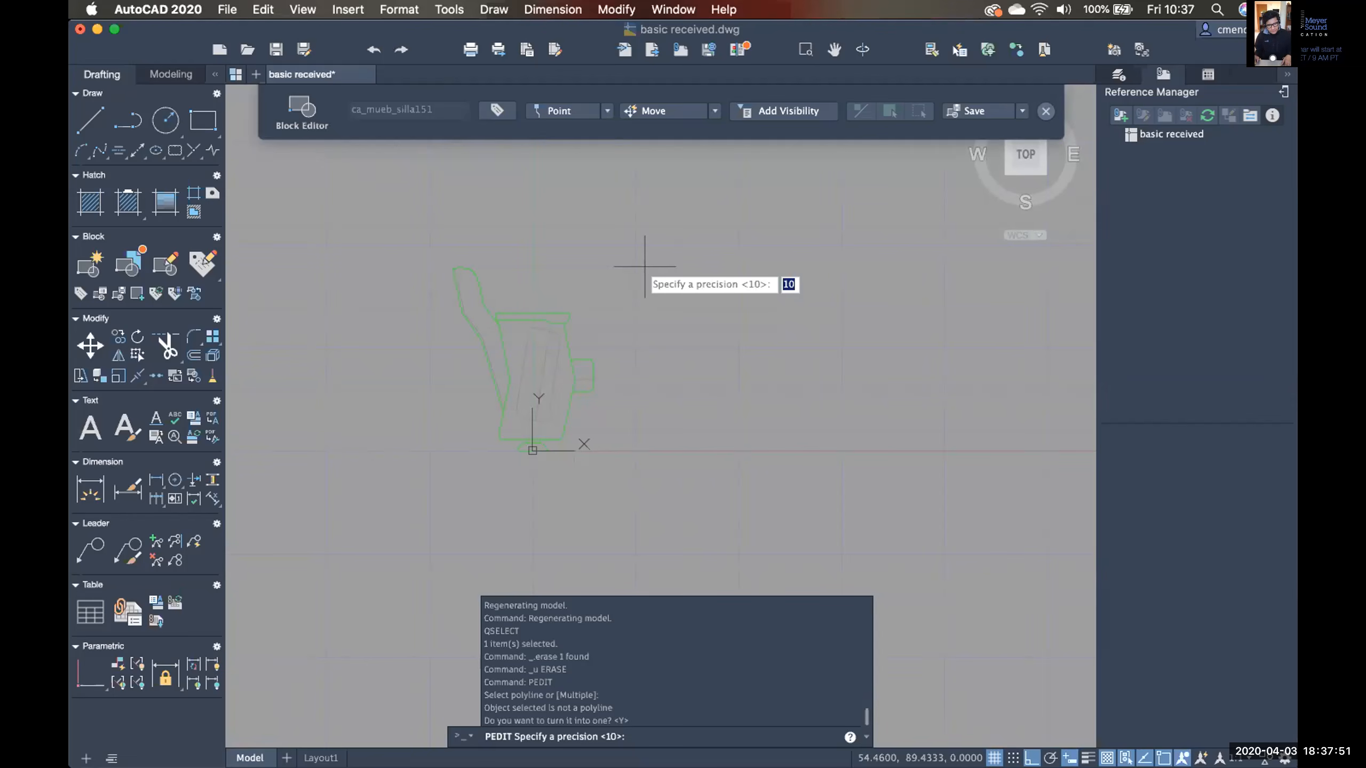
pyautogui.press('Return')
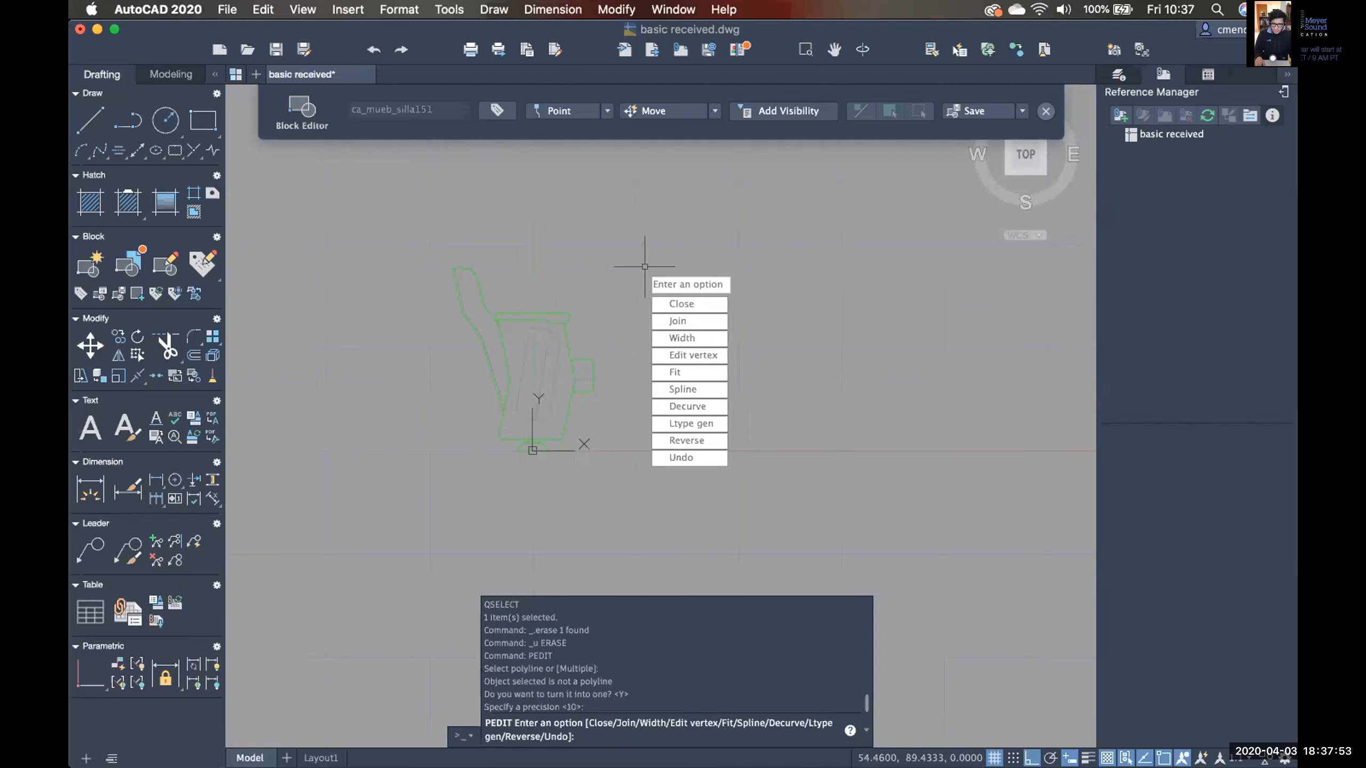
pyautogui.press('Escape')
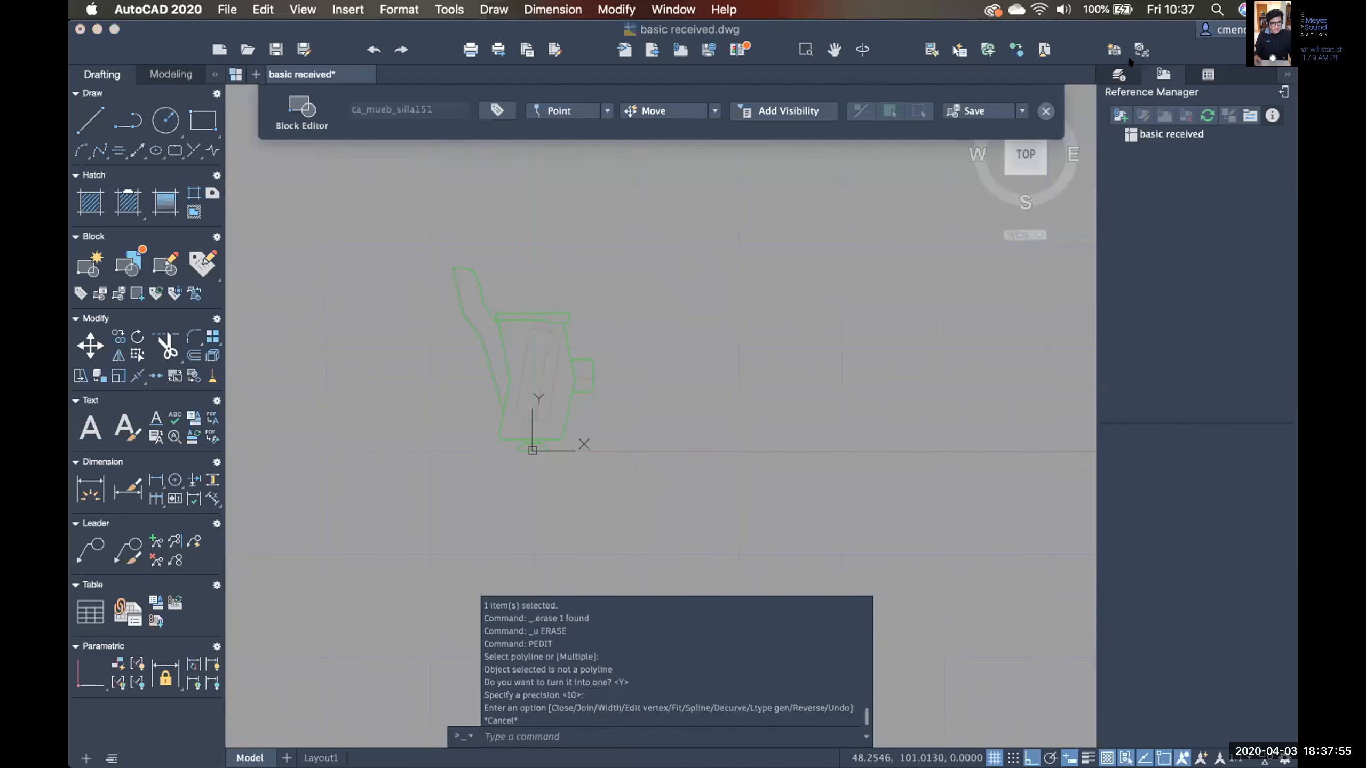
# Show the object properties and check the converted polyline at the top of the backrest.
pyautogui.click(1115, 74)
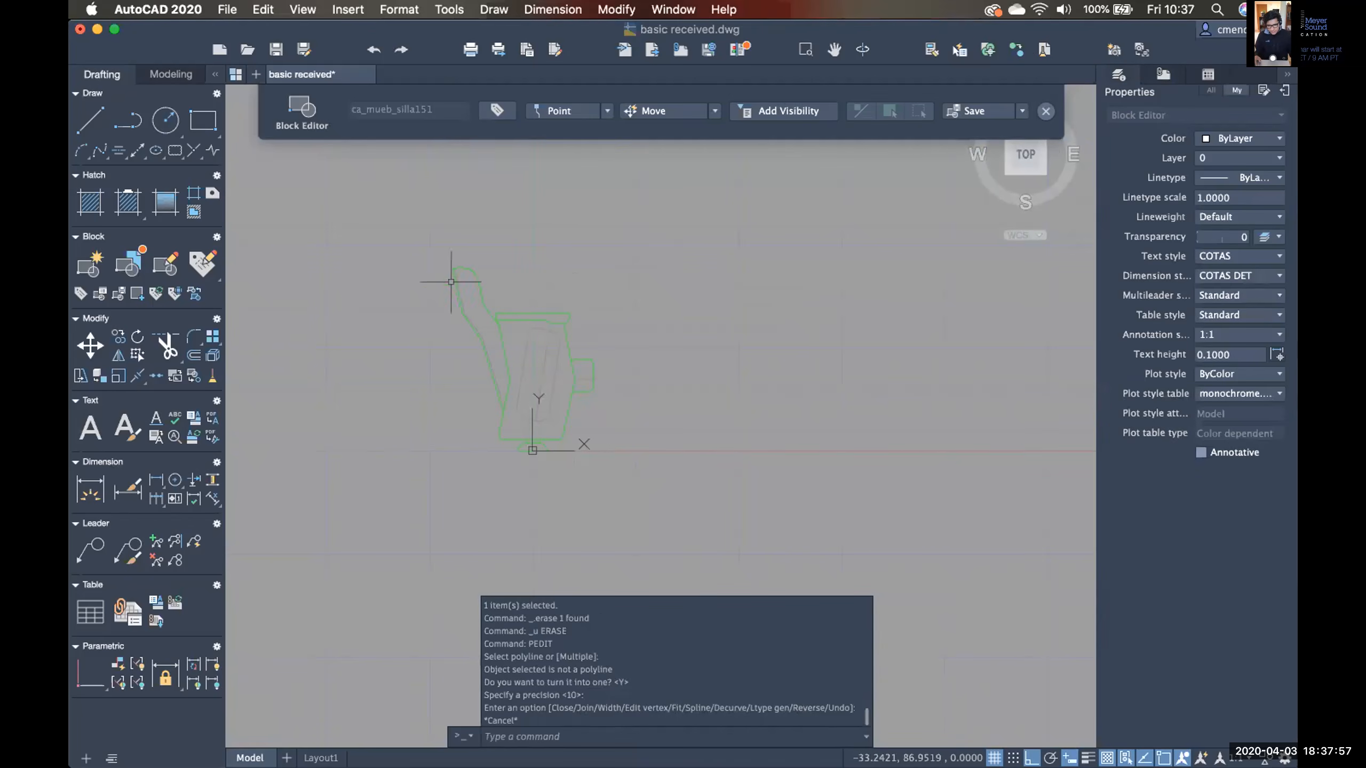
pyautogui.click(469, 273)
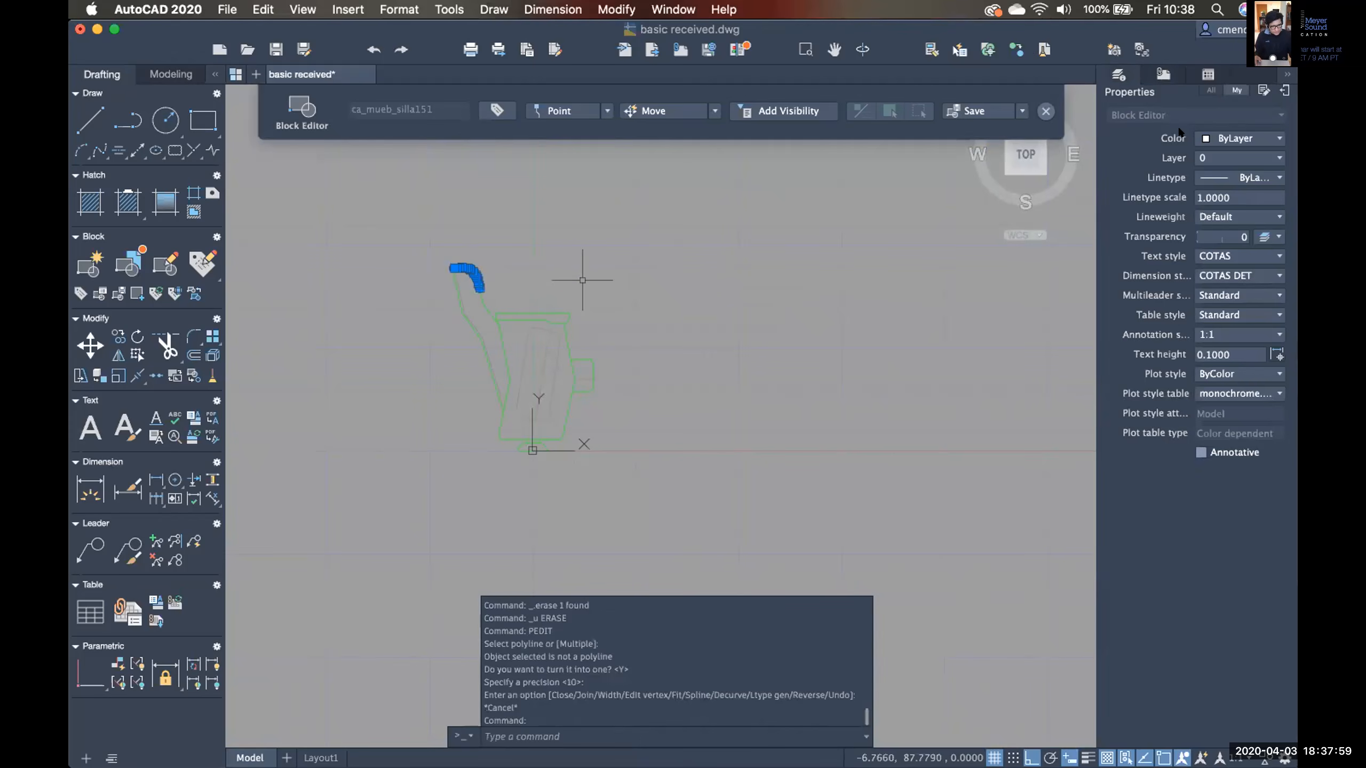
pyautogui.press('Escape')
# Select all objects of the seat block and set their color to ByLayer.
pyautogui.scroll(-4, 745, 388)
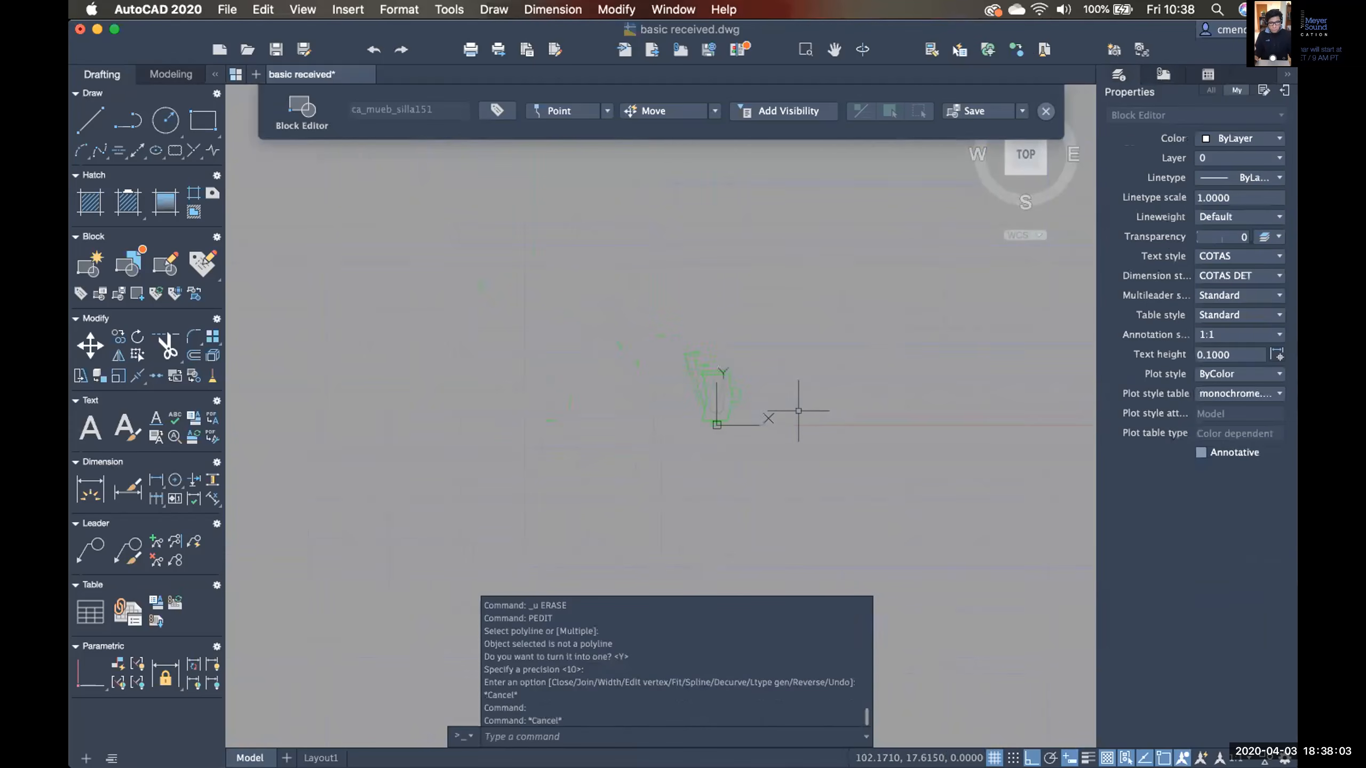
pyautogui.click(858, 480)
pyautogui.click(622, 296)
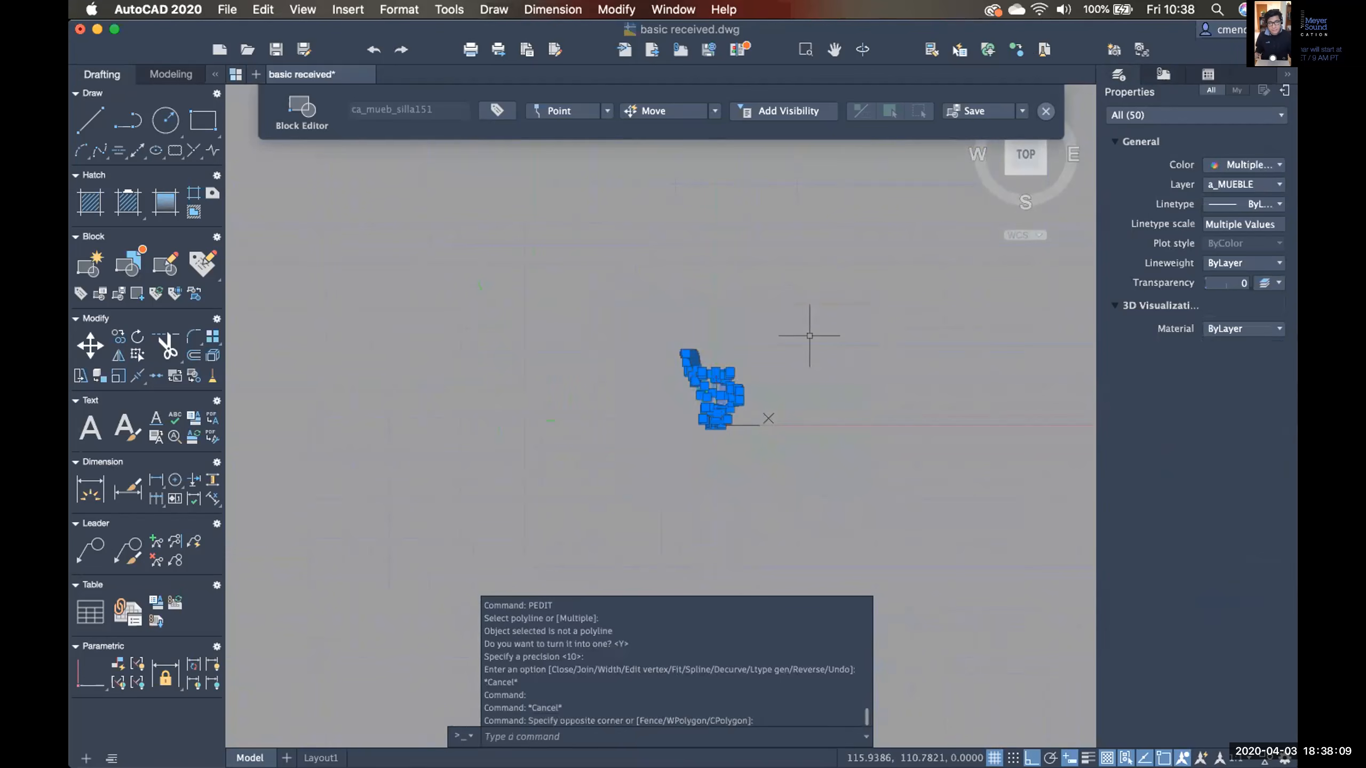
pyautogui.moveTo(847, 384); pyautogui.dragTo(790, 384, button='middle')
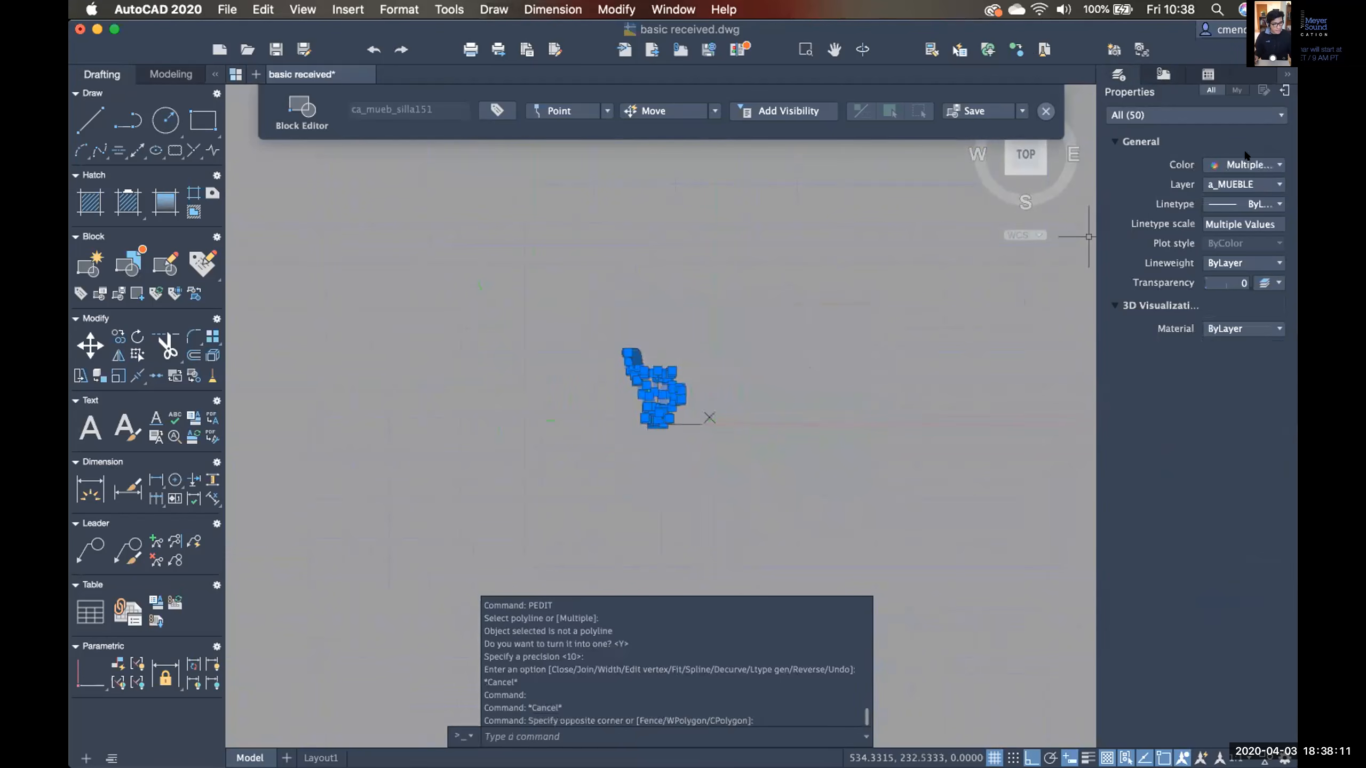
pyautogui.click(1219, 163)
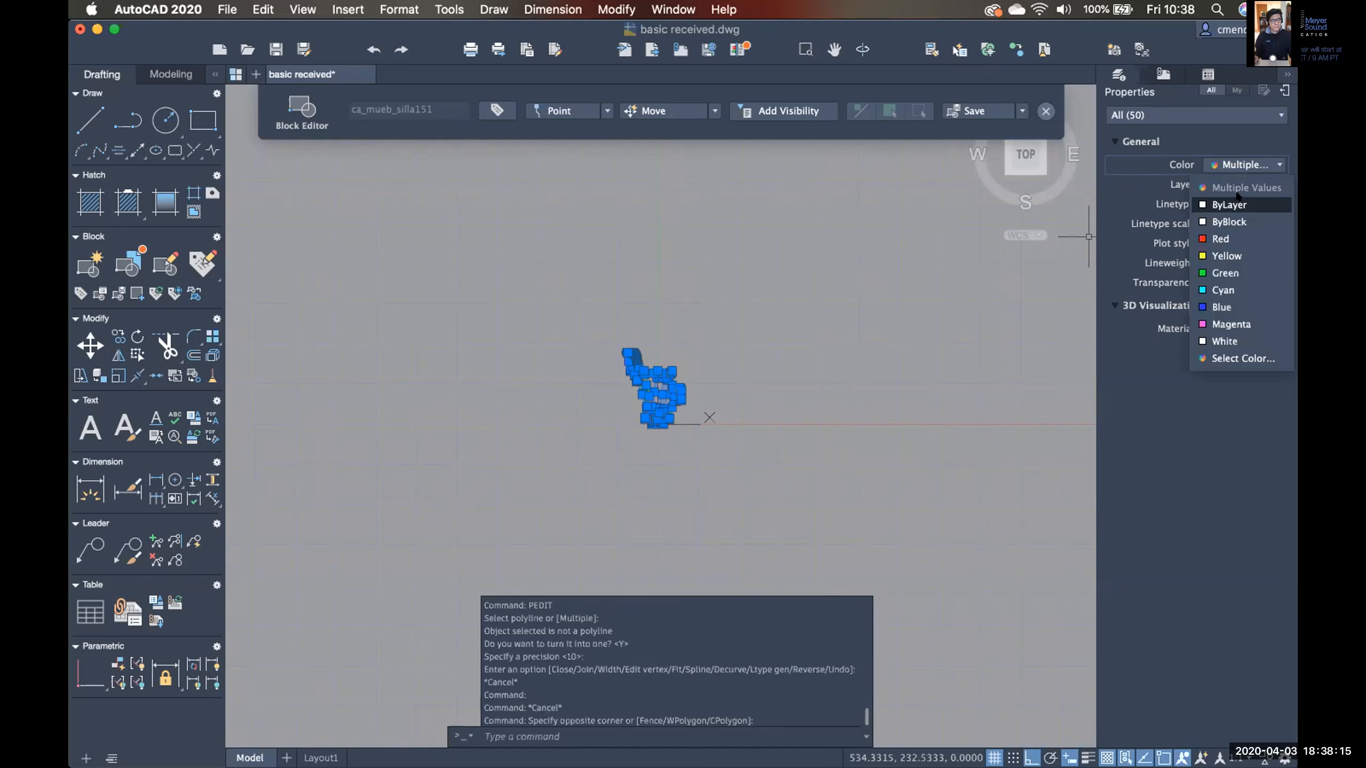
pyautogui.click(1231, 204)
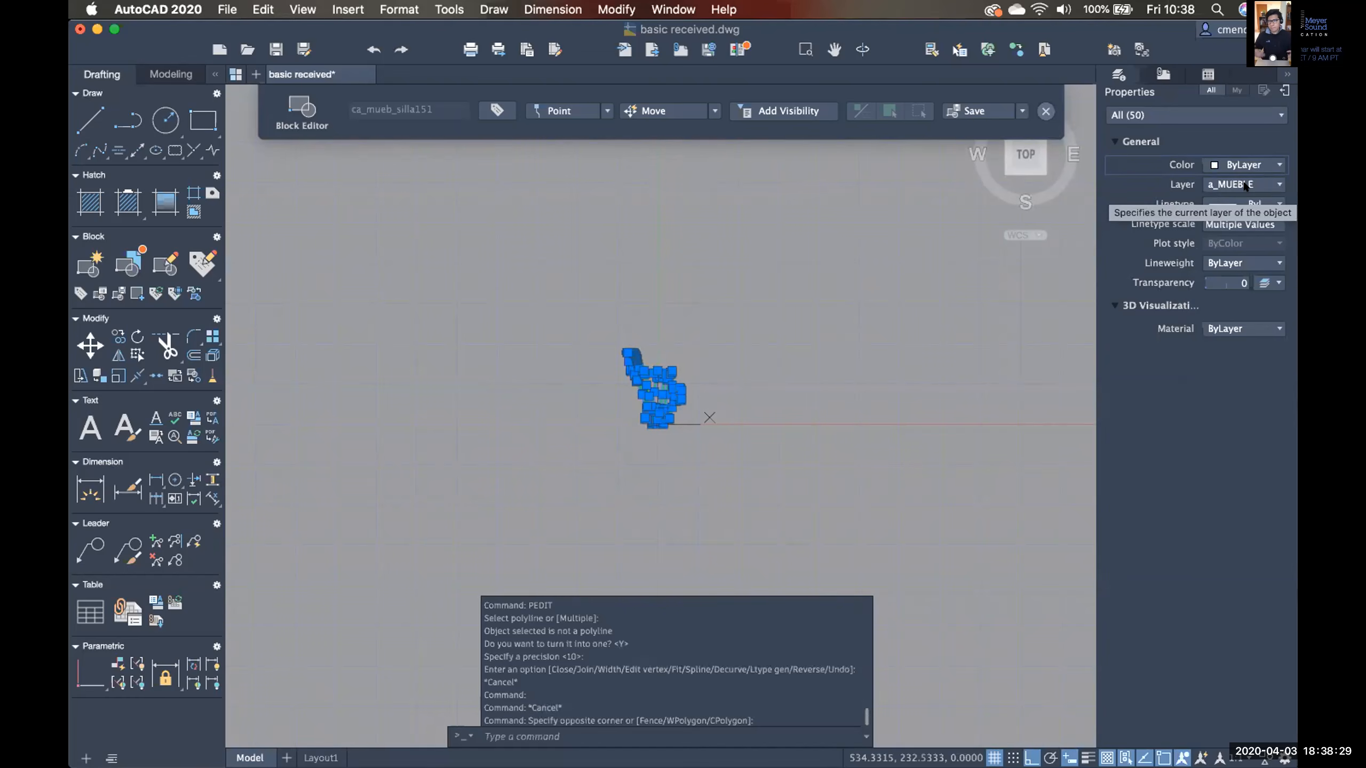
# Move all the selected seat block objects to layer 0 and clear the selection.
pyautogui.click(1245, 186)
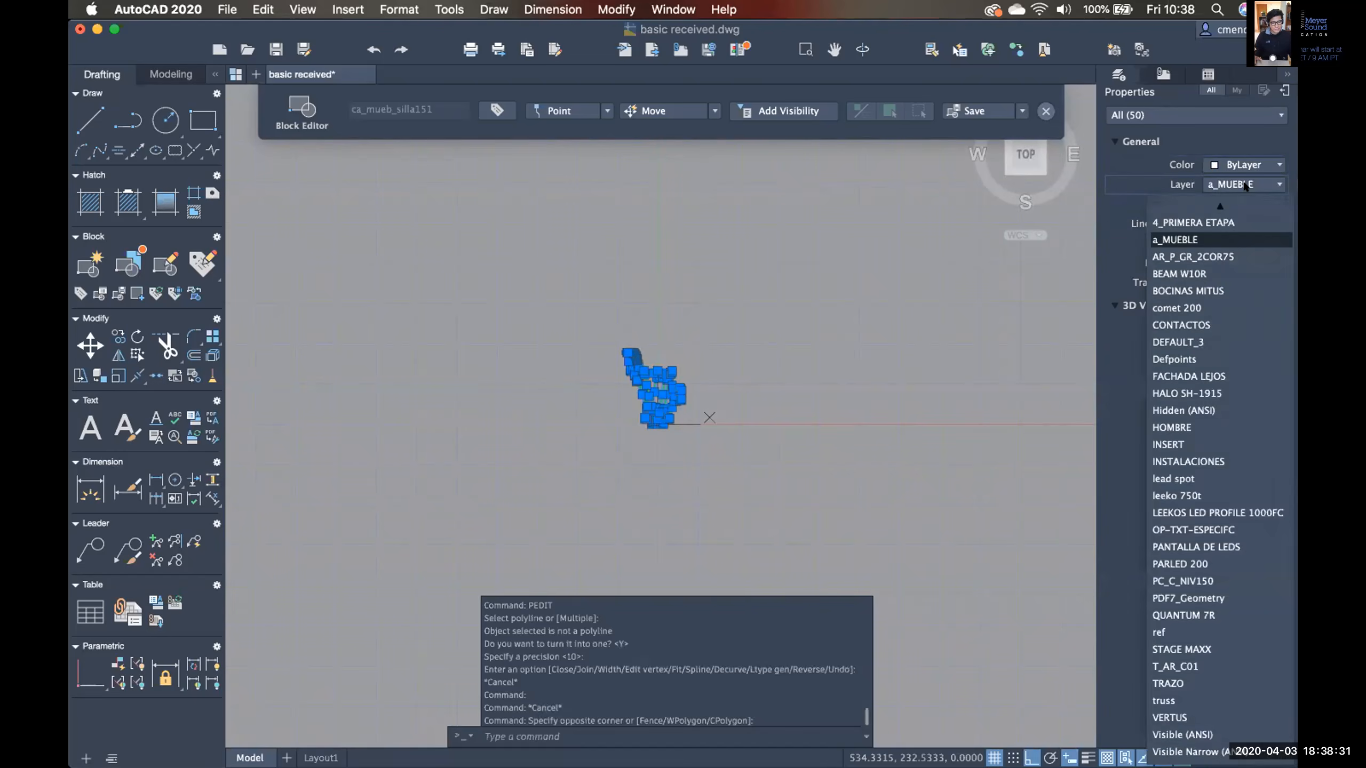
pyautogui.scroll(5, 1245, 210)
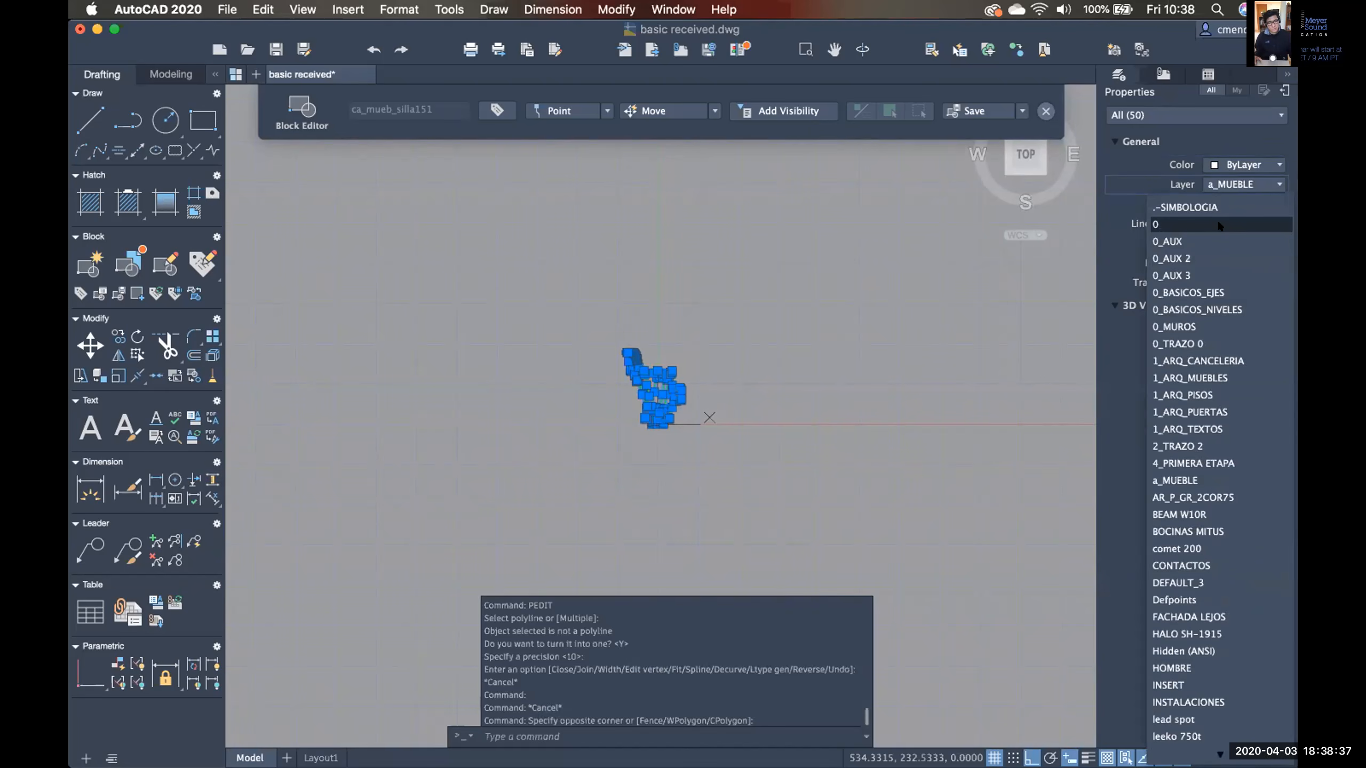
pyautogui.click(1220, 226)
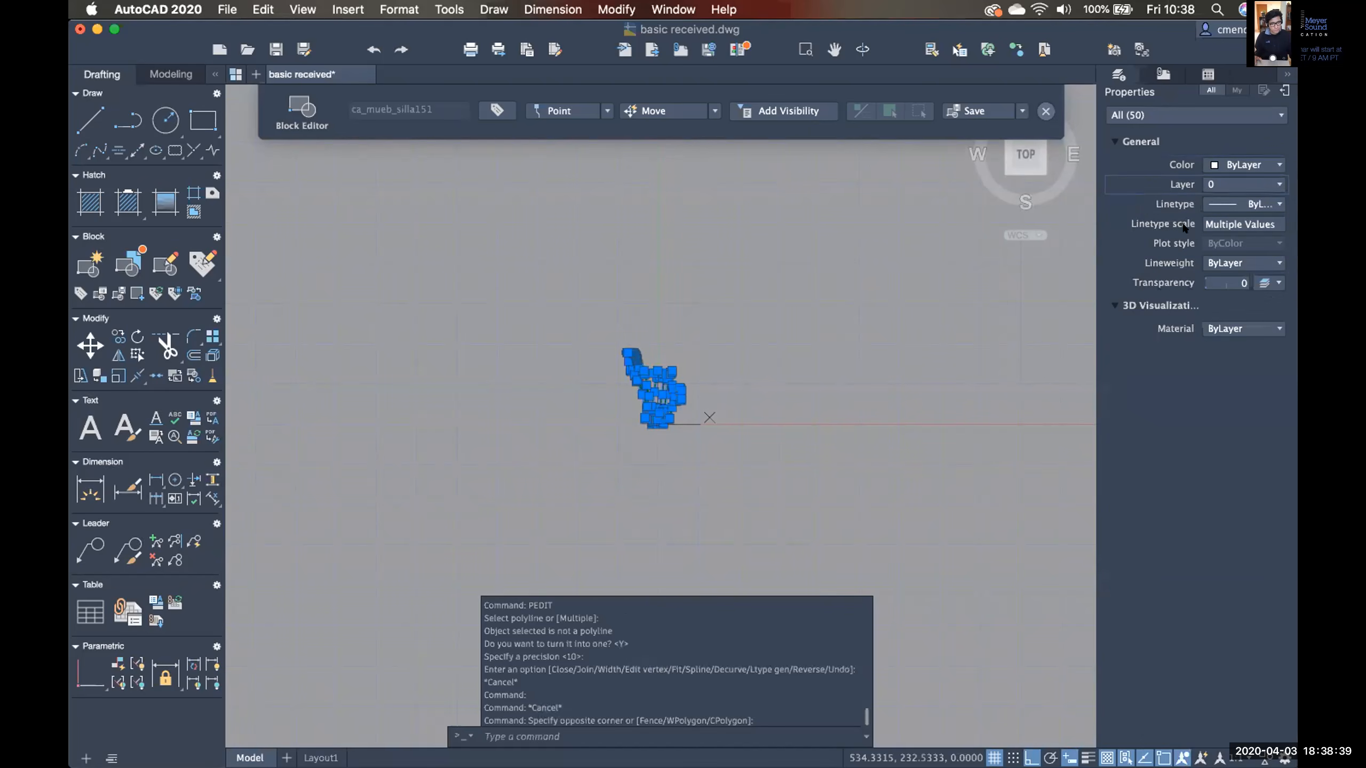
pyautogui.scroll(3, 823, 304)
pyautogui.press('Escape')
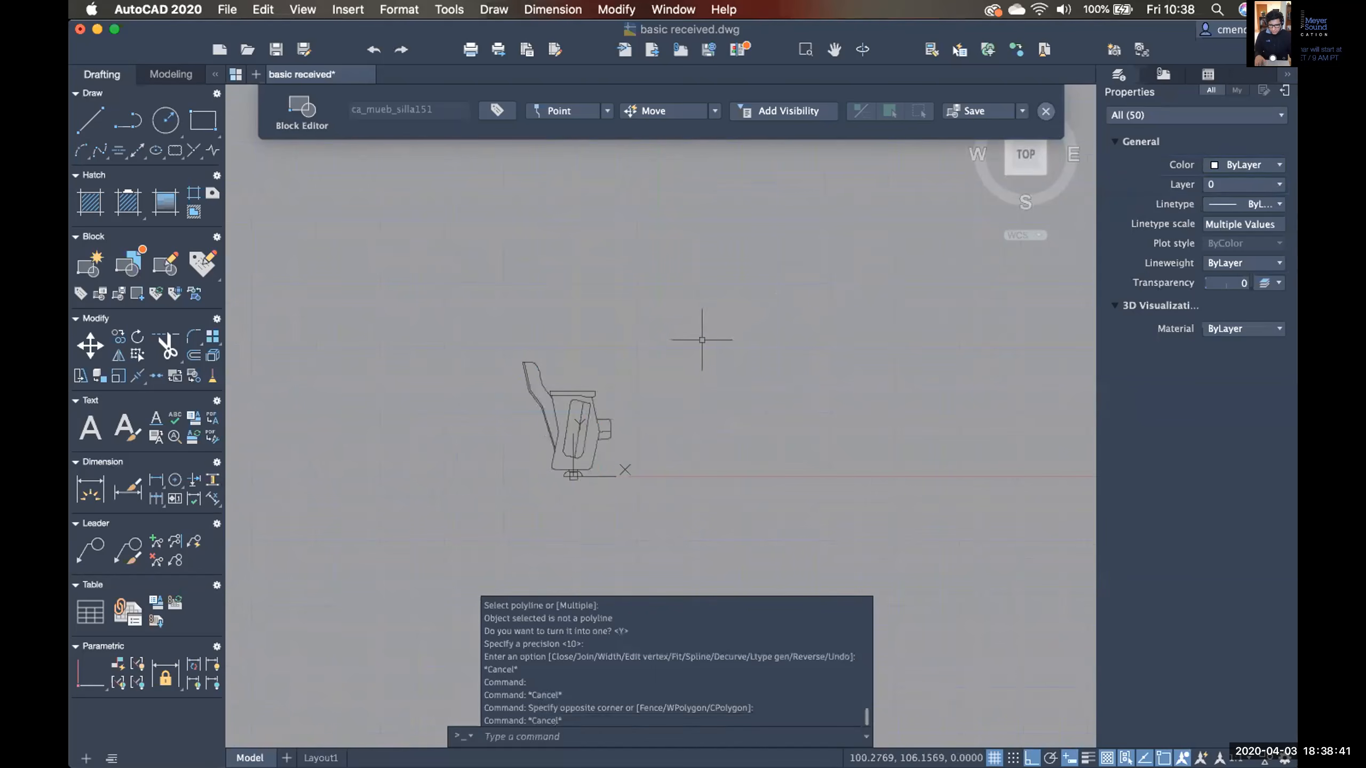
# Save the modified seat block and close the Block Editor.
pyautogui.moveTo(670, 366); pyautogui.dragTo(726, 325, button='middle')
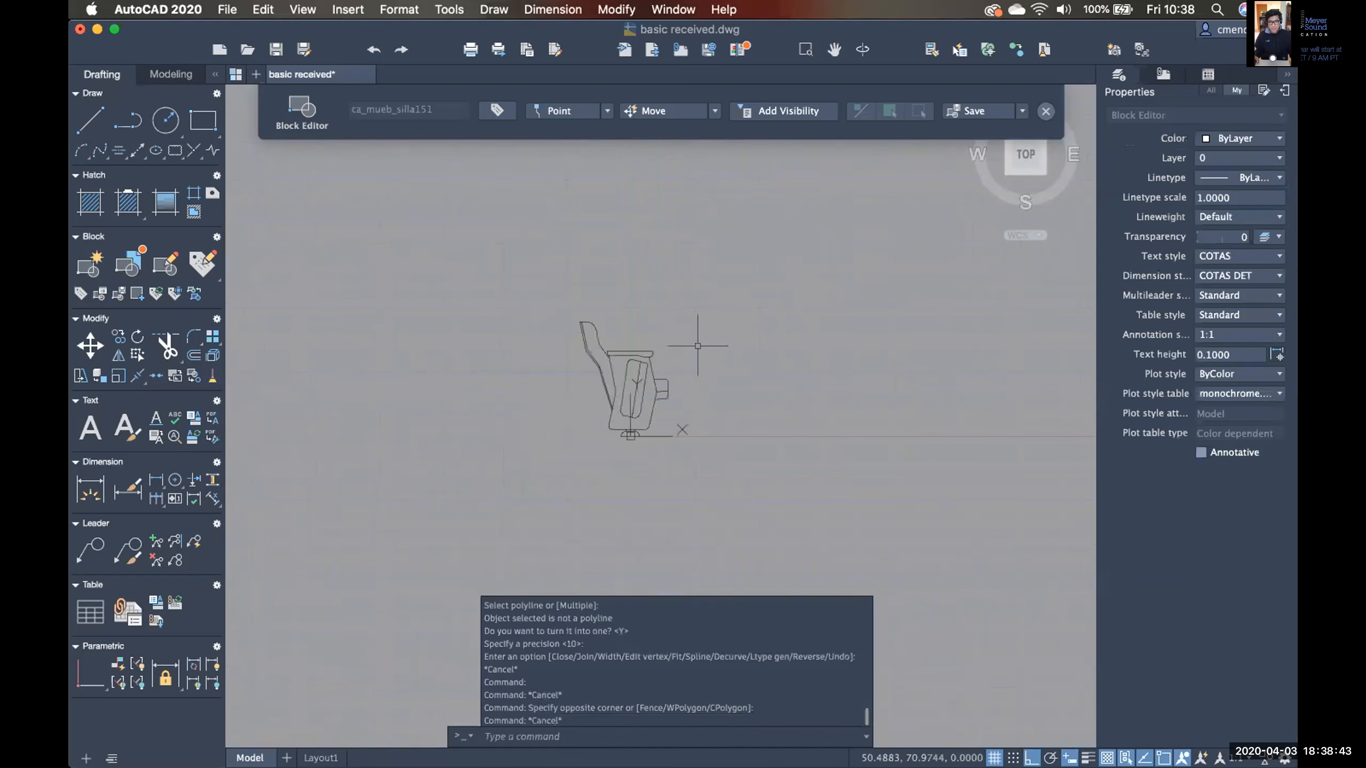
pyautogui.scroll(-3, 731, 379)
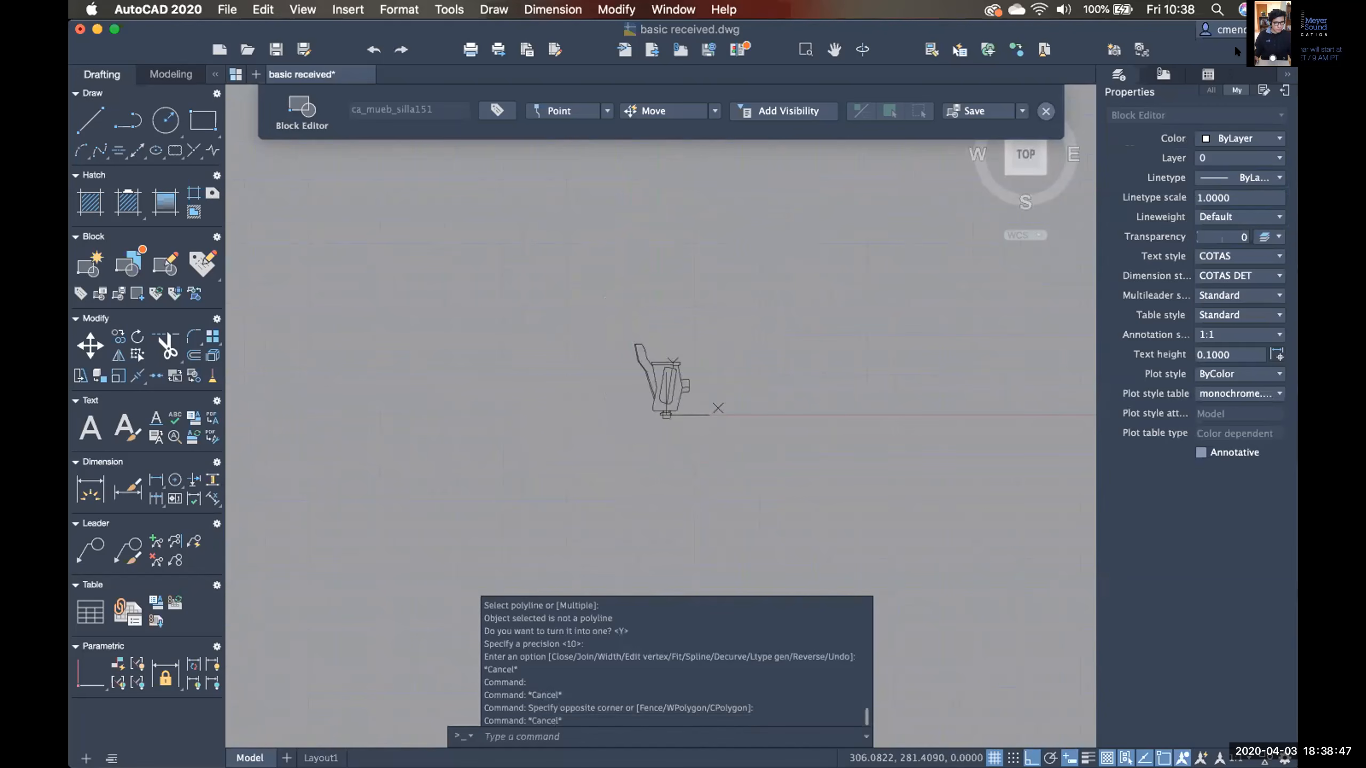
pyautogui.click(976, 109)
pyautogui.click(1044, 111)
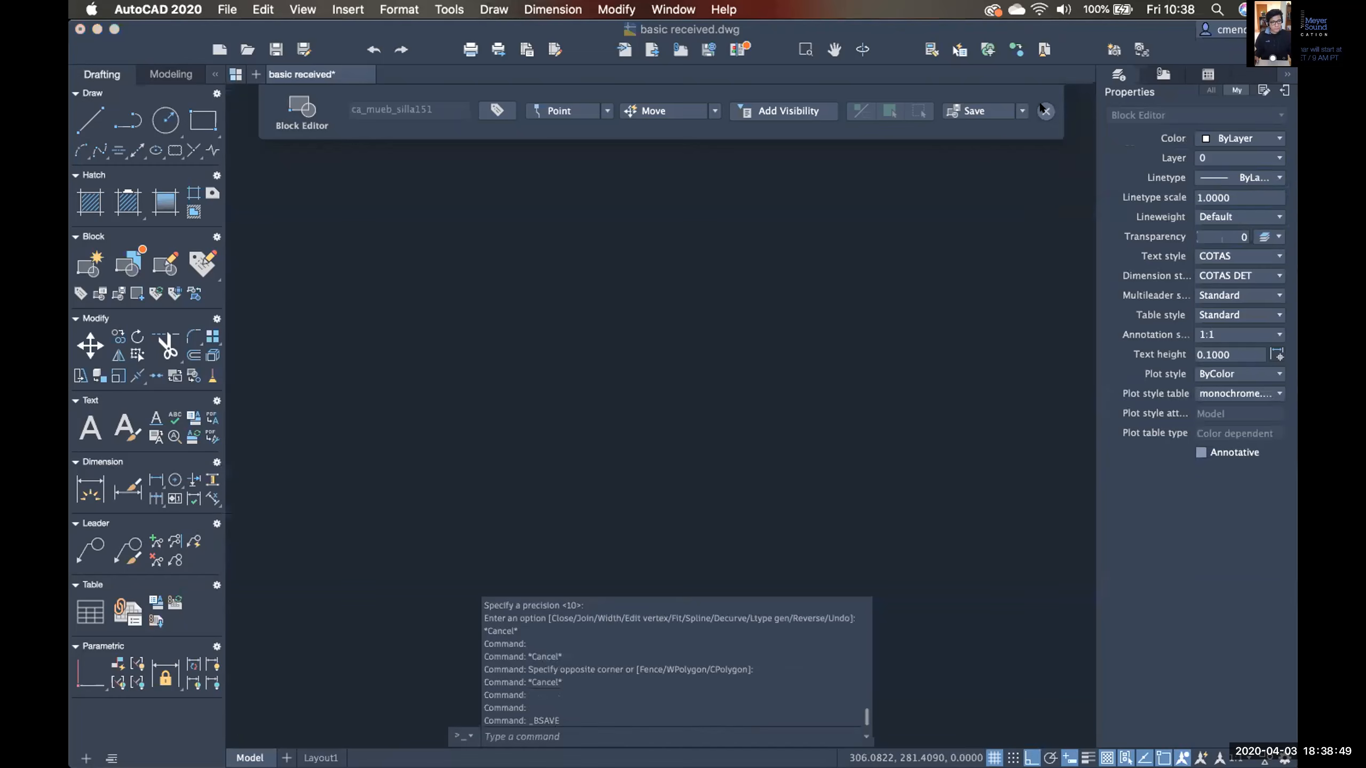
# Examine the seats along the sloped auditorium floor in the section drawing.
pyautogui.scroll(-5, 678, 296)
pyautogui.moveTo(678, 295); pyautogui.dragTo(669, 308, button='middle')
pyautogui.moveTo(738, 280); pyautogui.dragTo(618, 315, button='middle')
pyautogui.moveTo(784, 312); pyautogui.dragTo(564, 324, button='middle')
pyautogui.moveTo(687, 323); pyautogui.dragTo(474, 327, button='middle')
pyautogui.moveTo(725, 300); pyautogui.dragTo(545, 306, button='middle')
pyautogui.moveTo(638, 310)
pyautogui.mouseDown(button='middle')
pyautogui.moveTo(532, 321)
pyautogui.moveTo(909, 313)
pyautogui.mouseUp(button='middle')
pyautogui.moveTo(260, 387); pyautogui.dragTo(638, 338, button='middle')
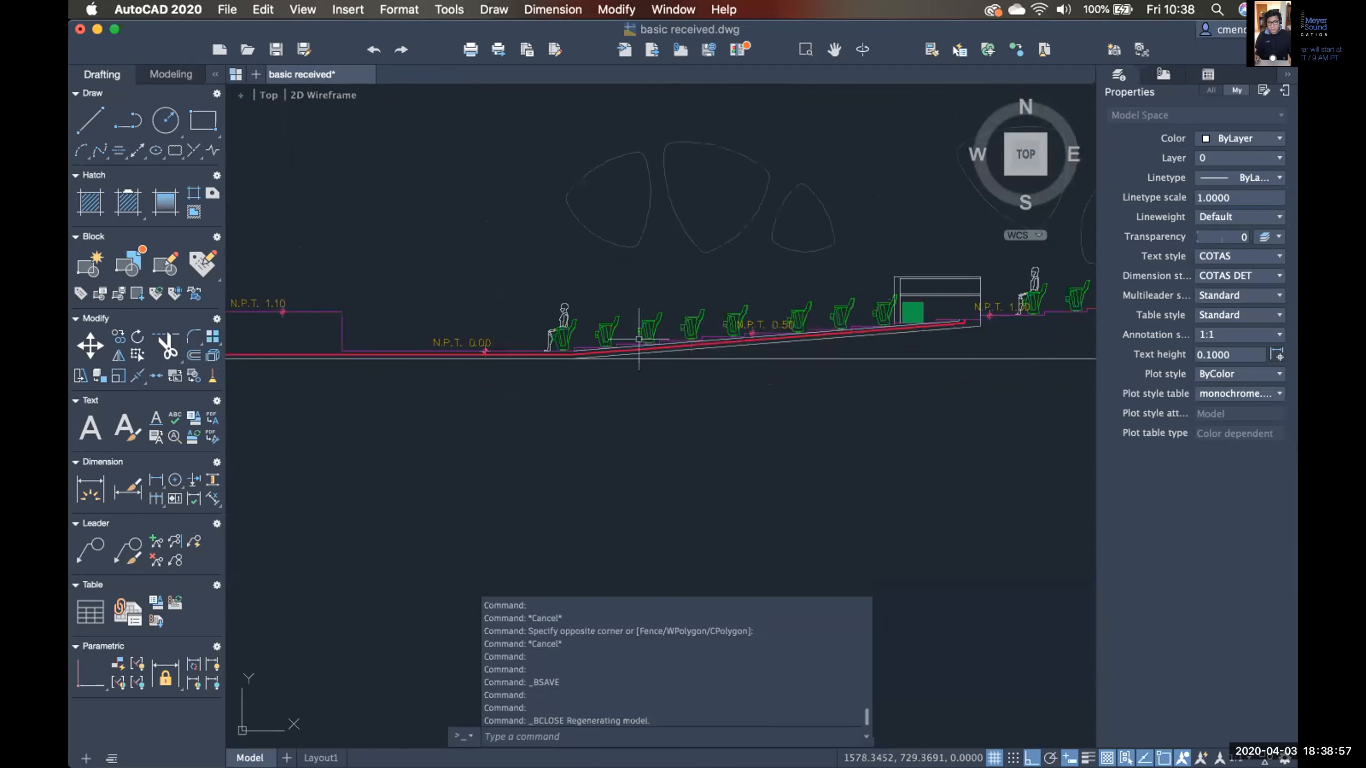
# Select the front-row seat block under the seated figure to check its properties.
pyautogui.scroll(6, 638, 339)
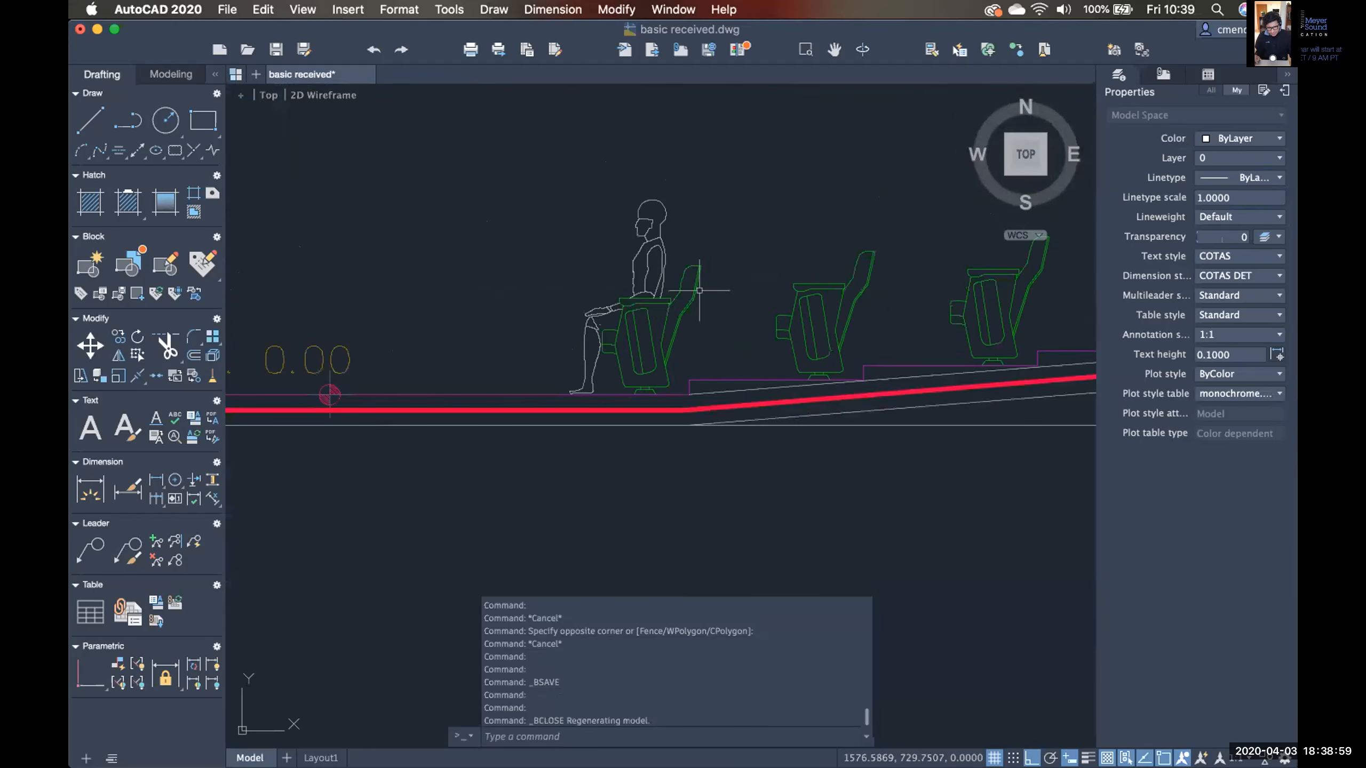
pyautogui.click(699, 291)
pyautogui.scroll(-8, 616, 332)
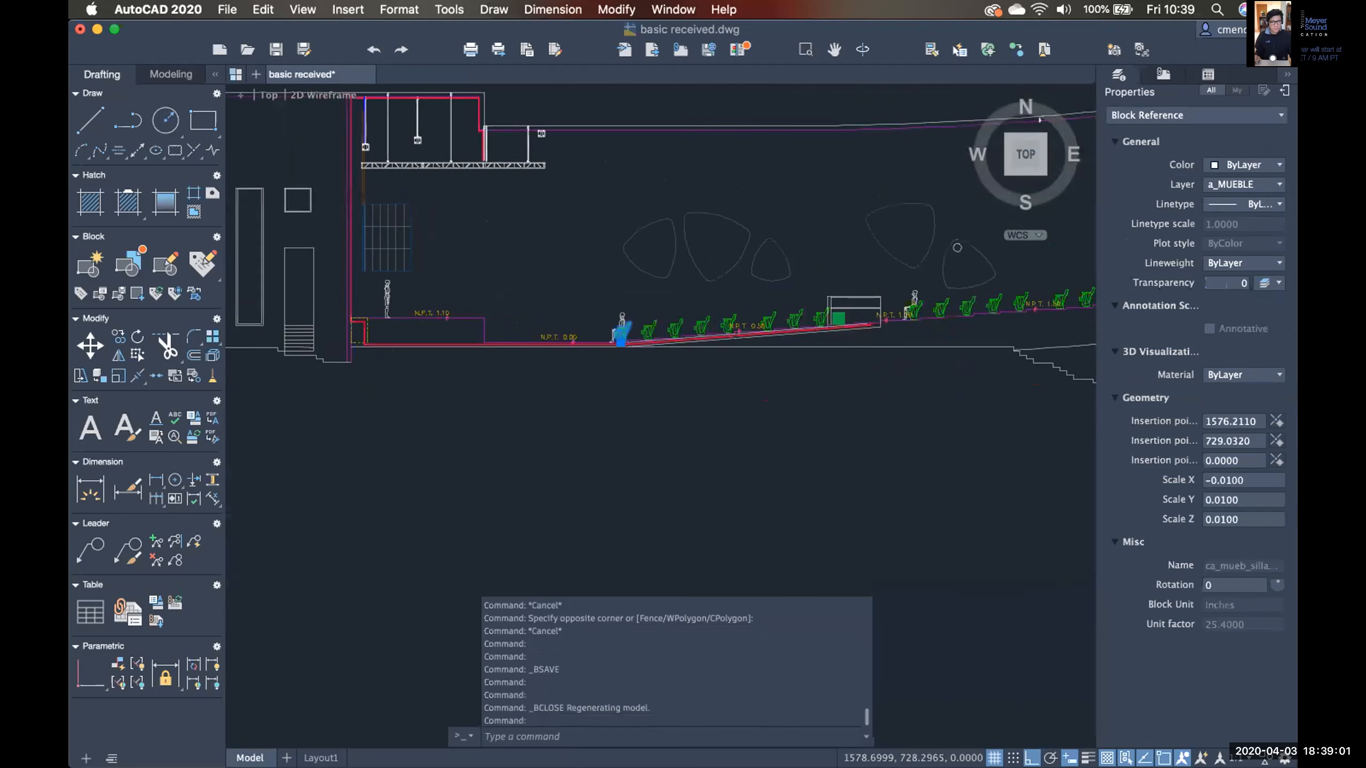
# Select all seat blocks similar to the front-row one along the sloped floor and explode them.
pyautogui.moveTo(752, 361); pyautogui.dragTo(599, 371, button='middle')
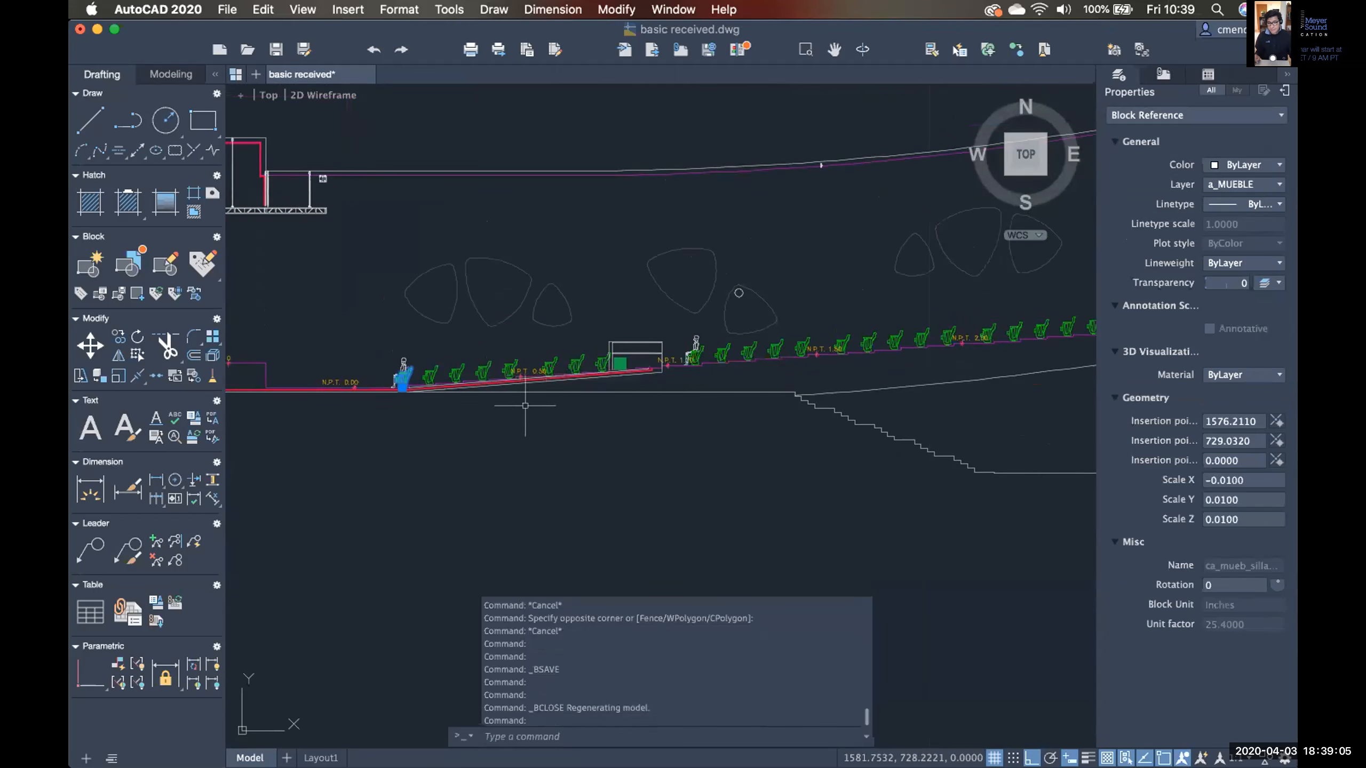
pyautogui.moveTo(479, 411); pyautogui.dragTo(573, 411, button='middle')
pyautogui.scroll(4, 572, 411)
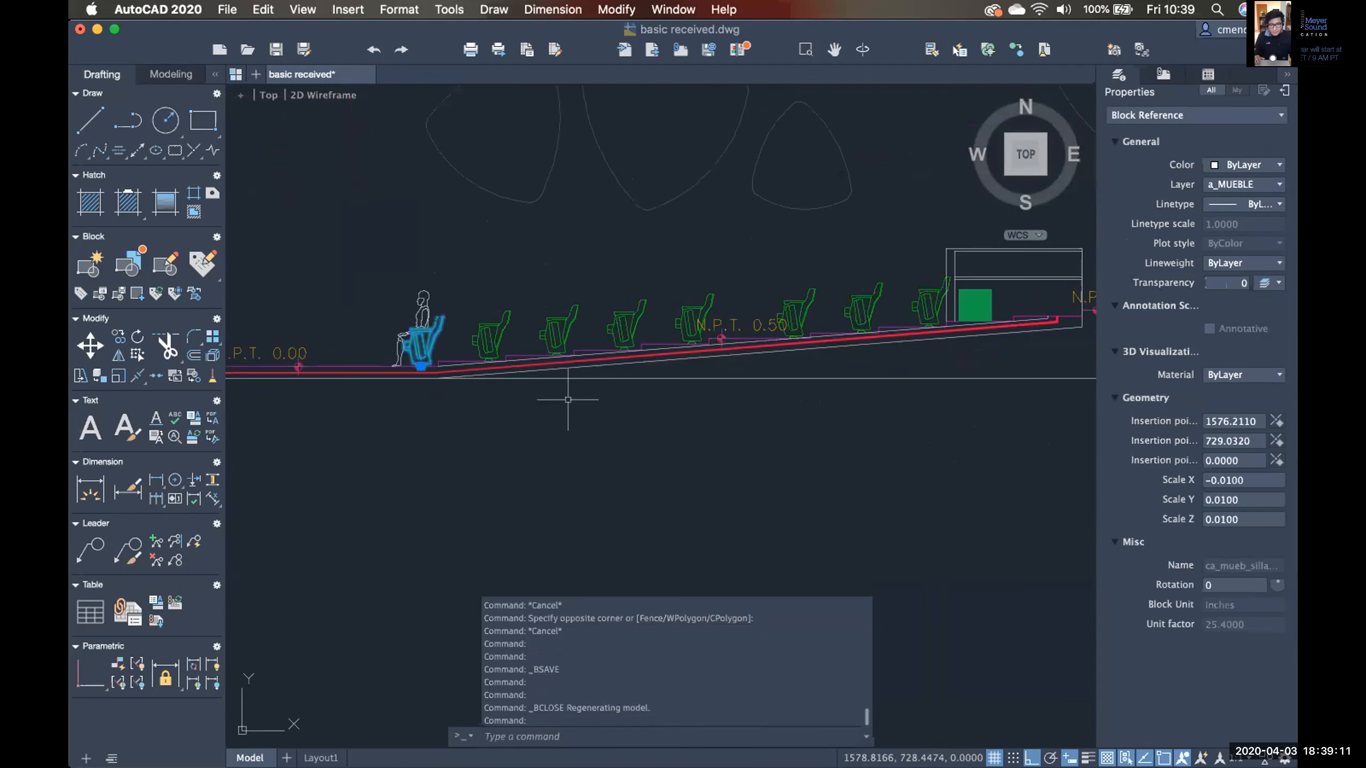
pyautogui.moveTo(478, 387)
pyautogui.mouseDown(button='middle')
pyautogui.moveTo(493, 320)
pyautogui.moveTo(505, 372)
pyautogui.mouseUp(button='middle')
pyautogui.scroll(3, 488, 306)
pyautogui.rightClick(507, 275)
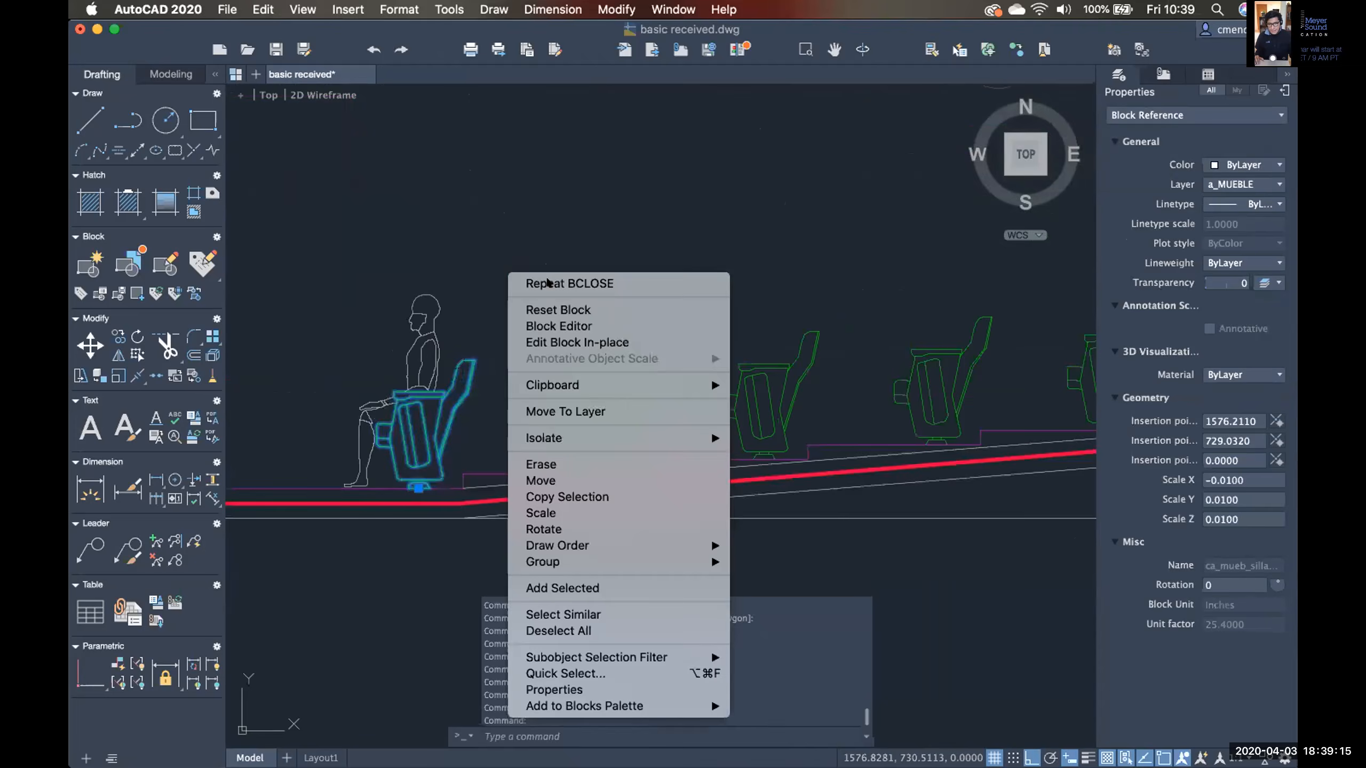
pyautogui.click(677, 608)
pyautogui.scroll(-8, 731, 564)
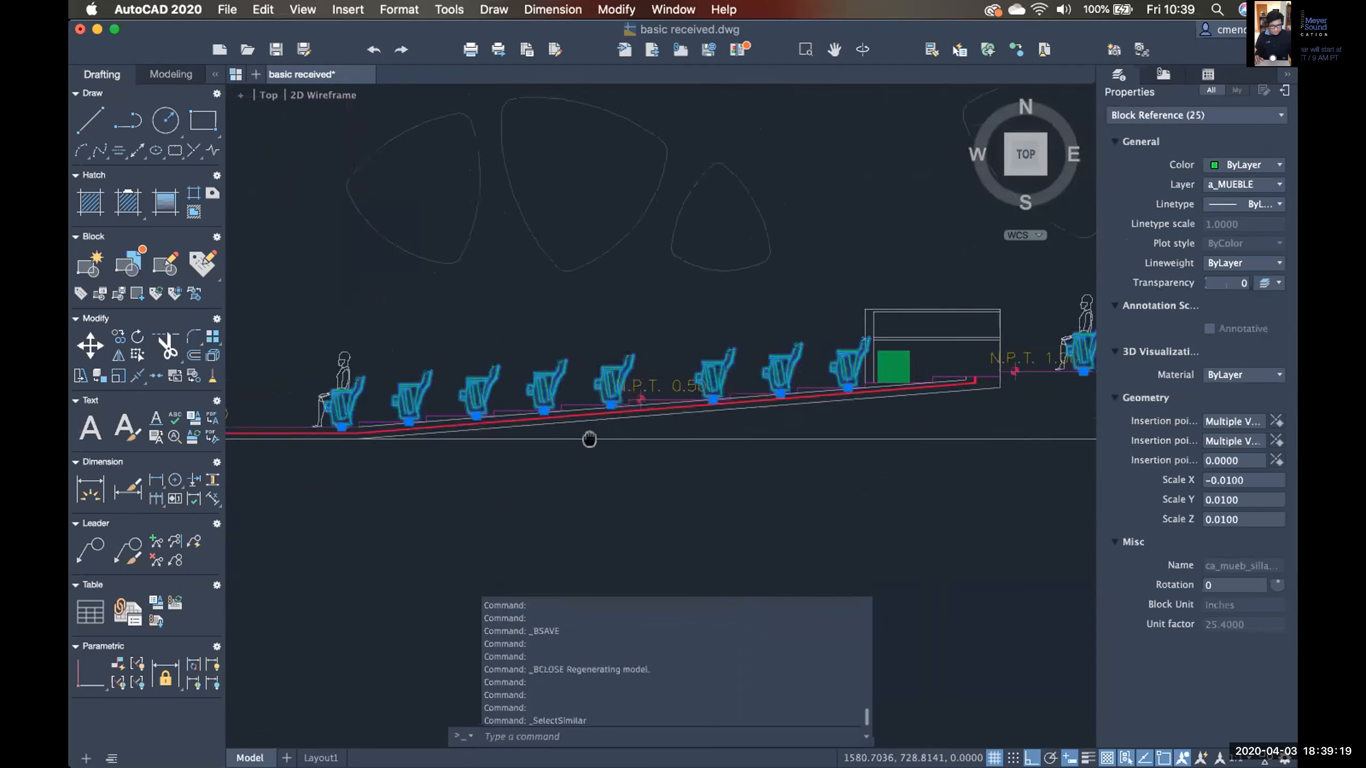
pyautogui.scroll(3, 643, 447)
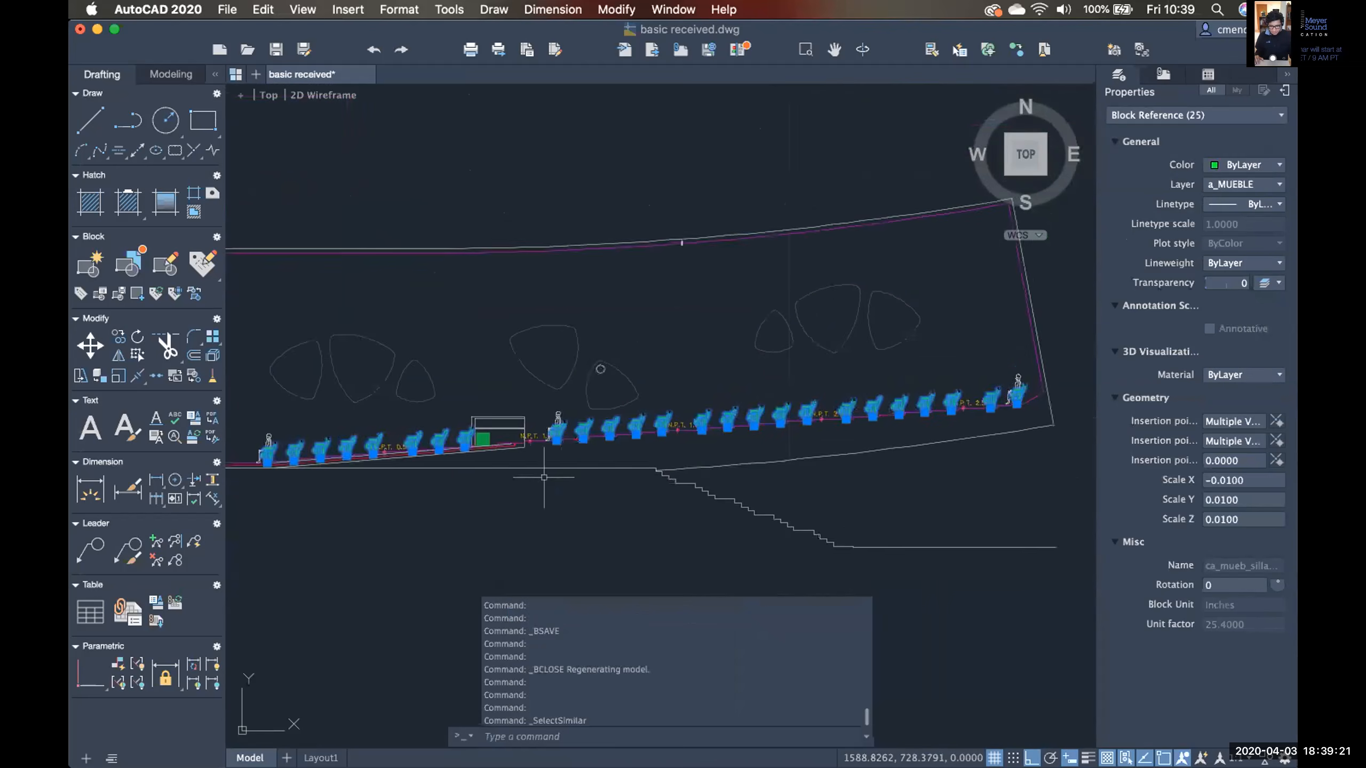
pyautogui.scroll(2, 644, 447)
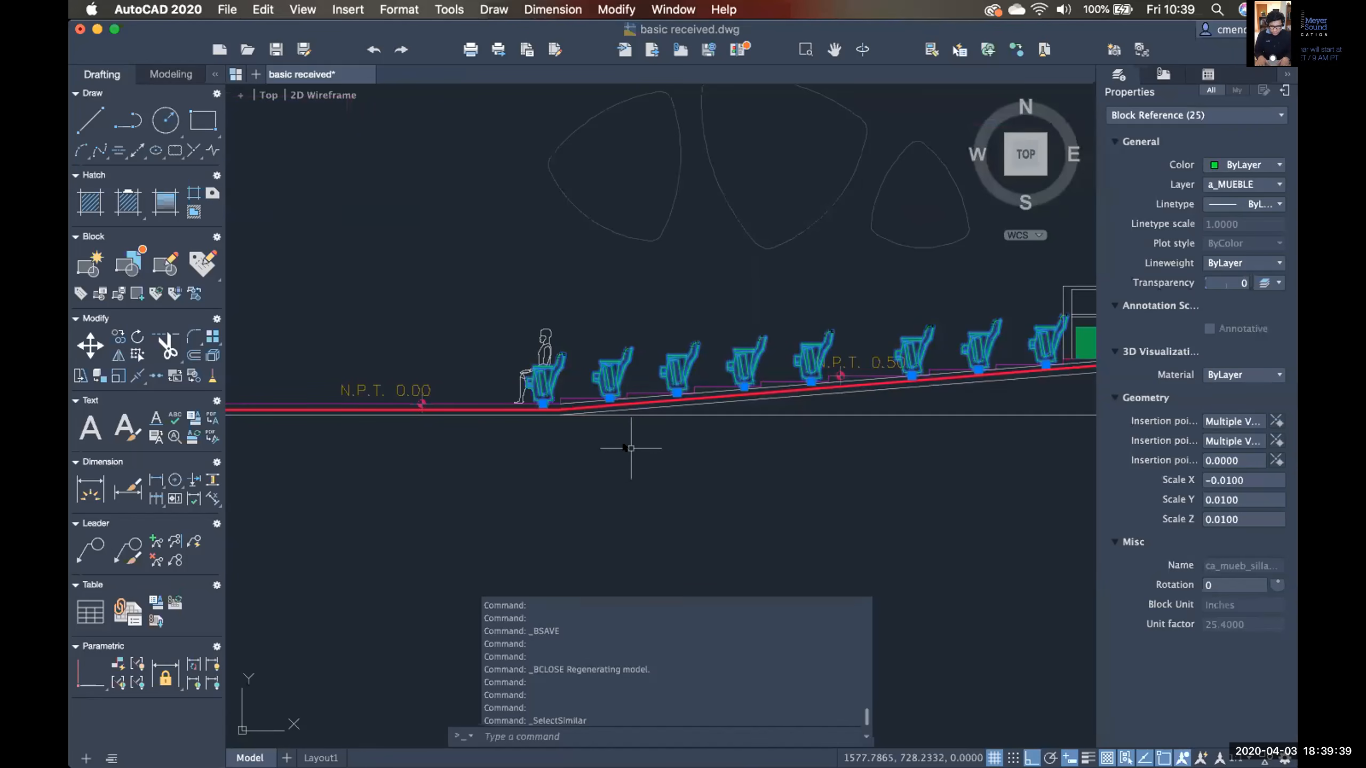
pyautogui.write('explode')
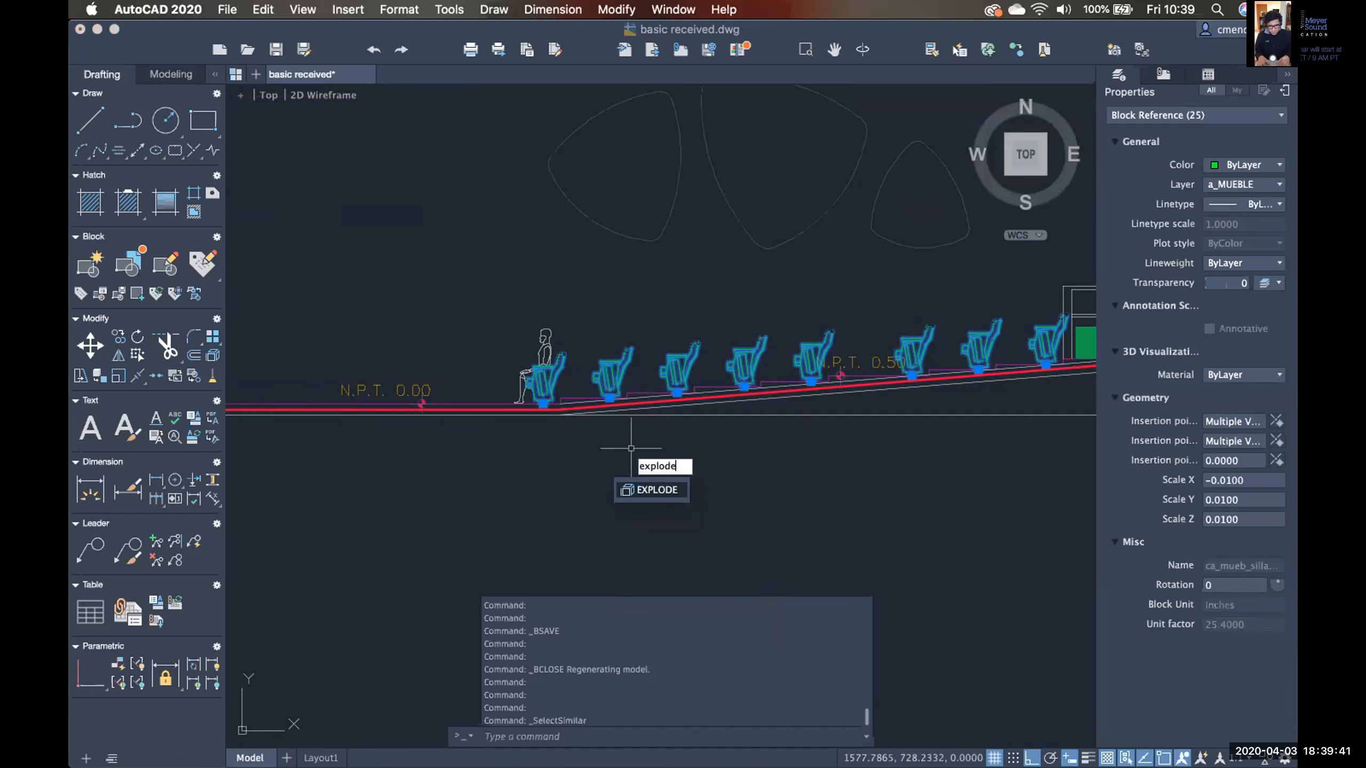
pyautogui.press('Return')
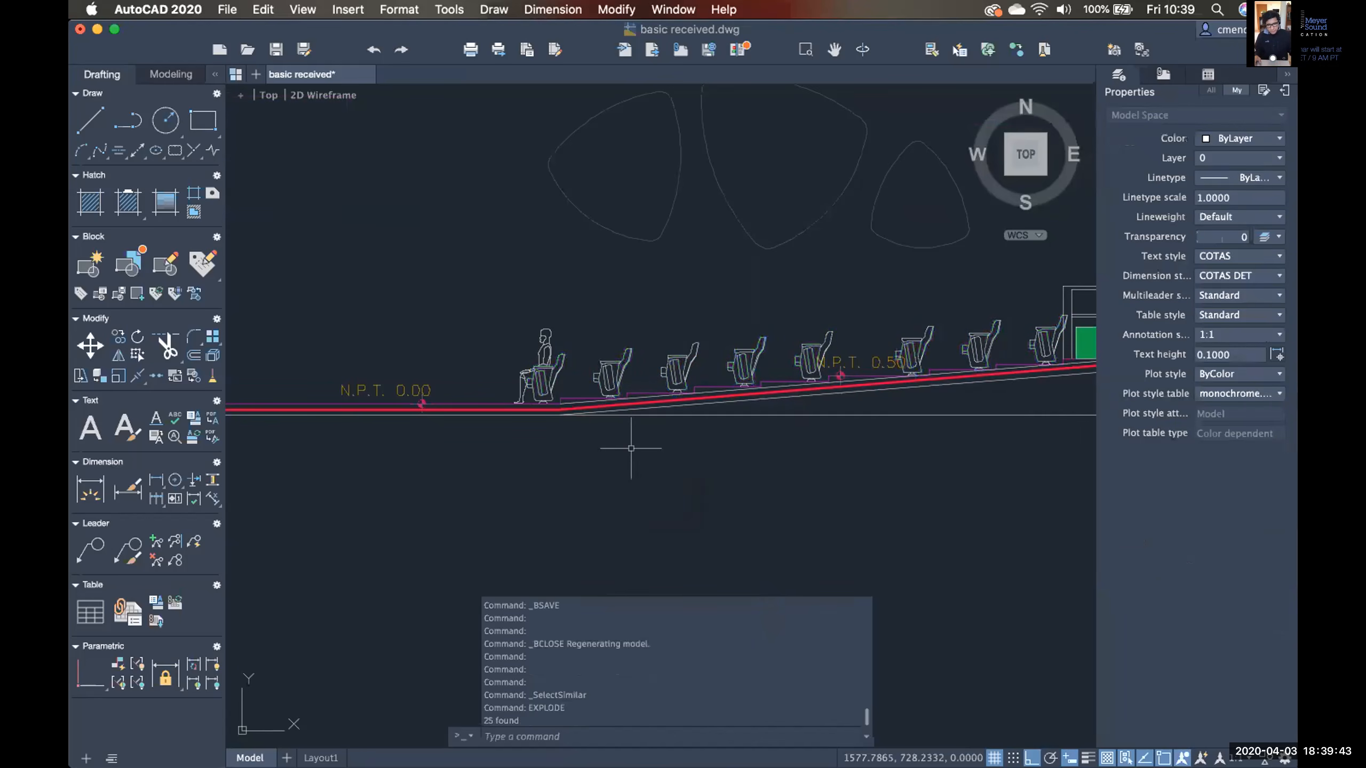
# Check the layer and color of the front-row seat's backrest outline, and clear the selection.
pyautogui.scroll(8, 573, 360)
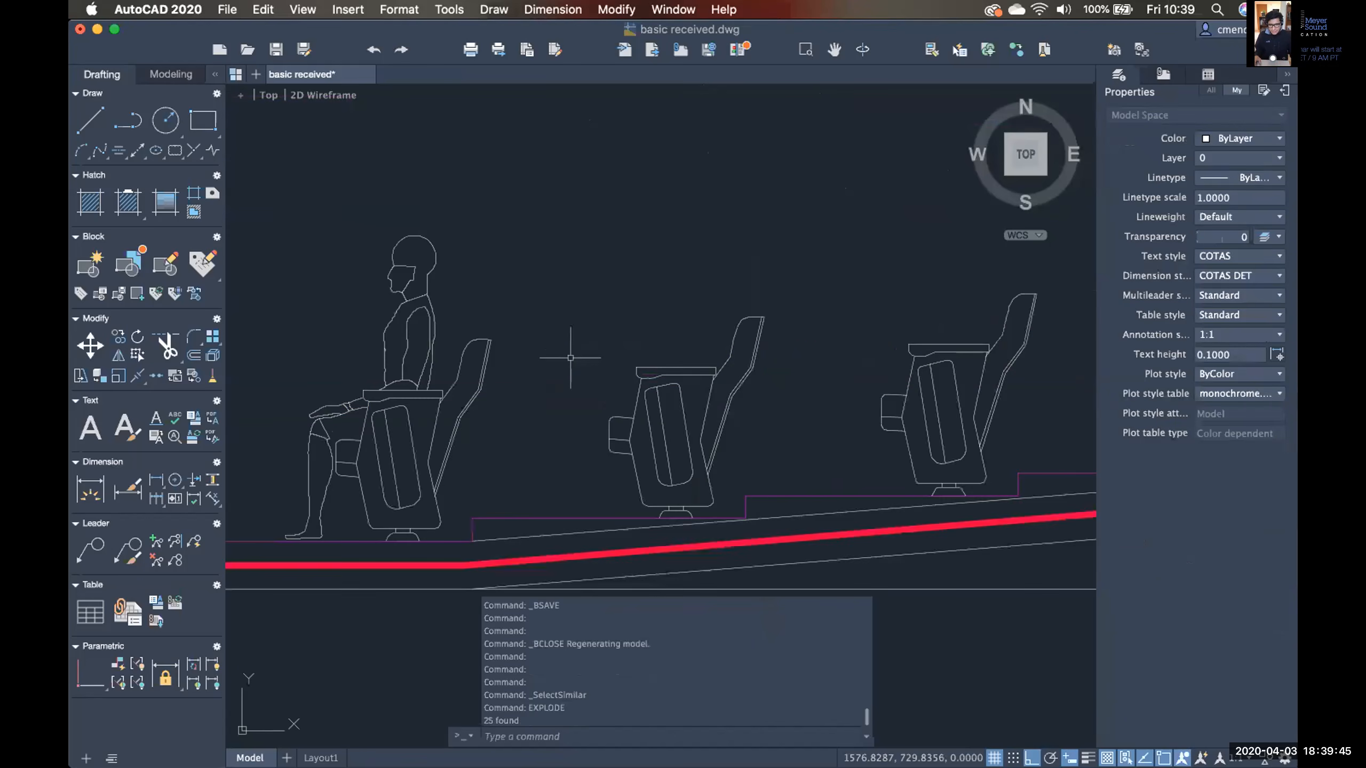
pyautogui.moveTo(539, 356); pyautogui.dragTo(652, 365, button='middle')
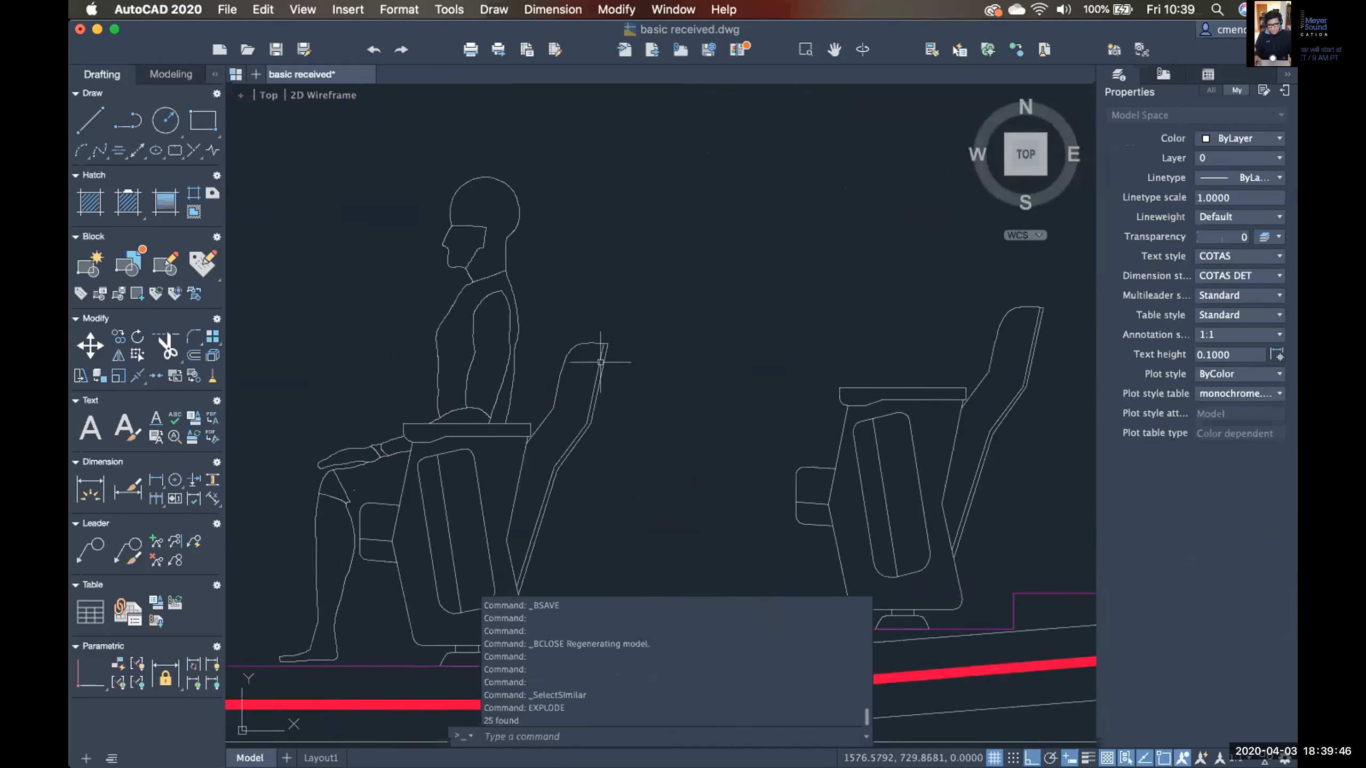
pyautogui.click(577, 342)
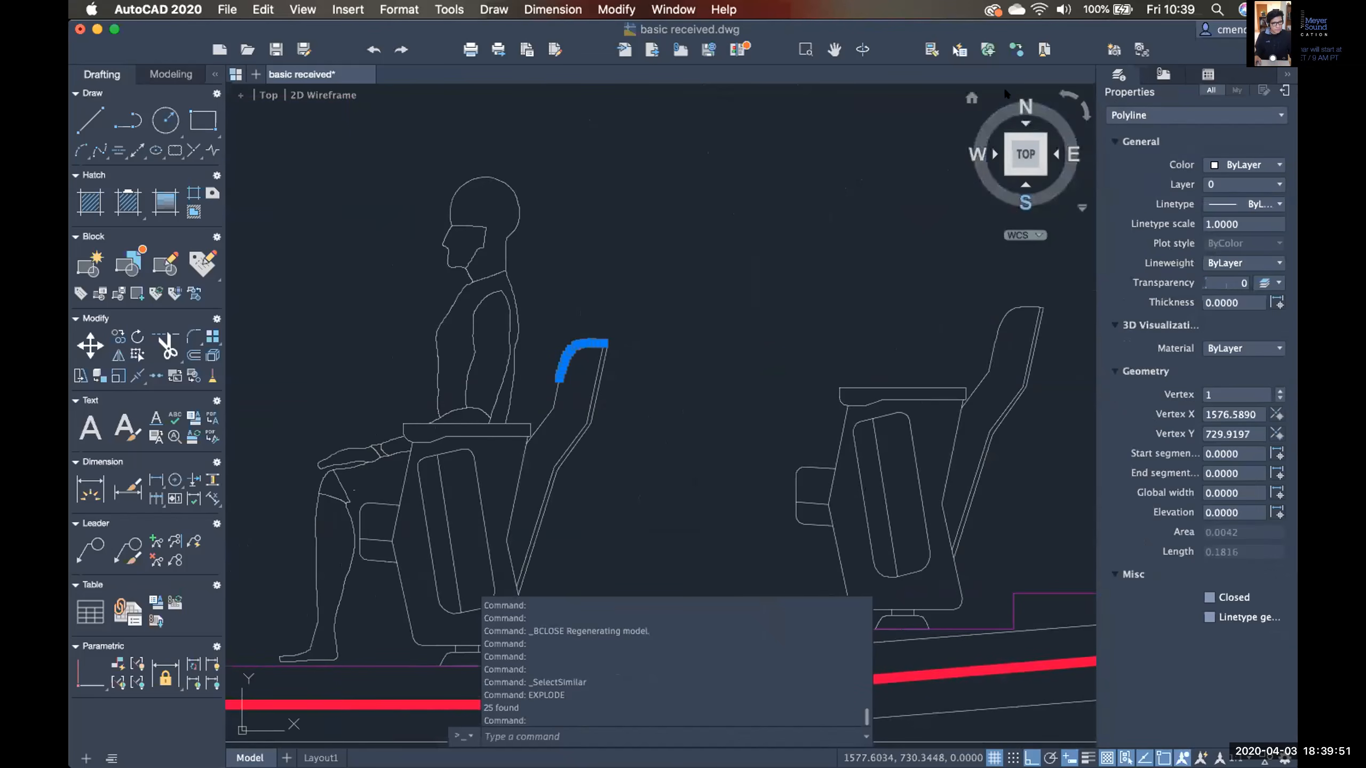
pyautogui.scroll(-8, 798, 382)
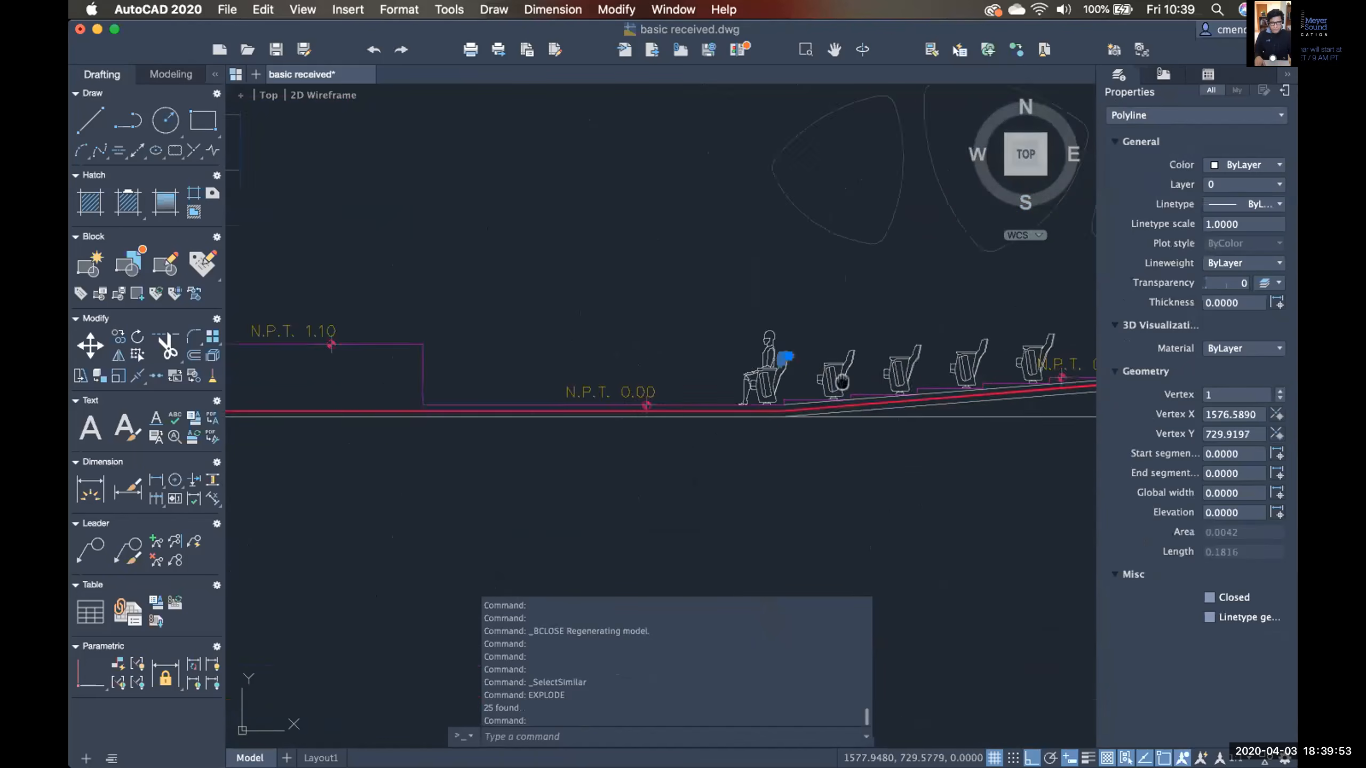
pyautogui.moveTo(616, 387); pyautogui.dragTo(688, 399, button='middle')
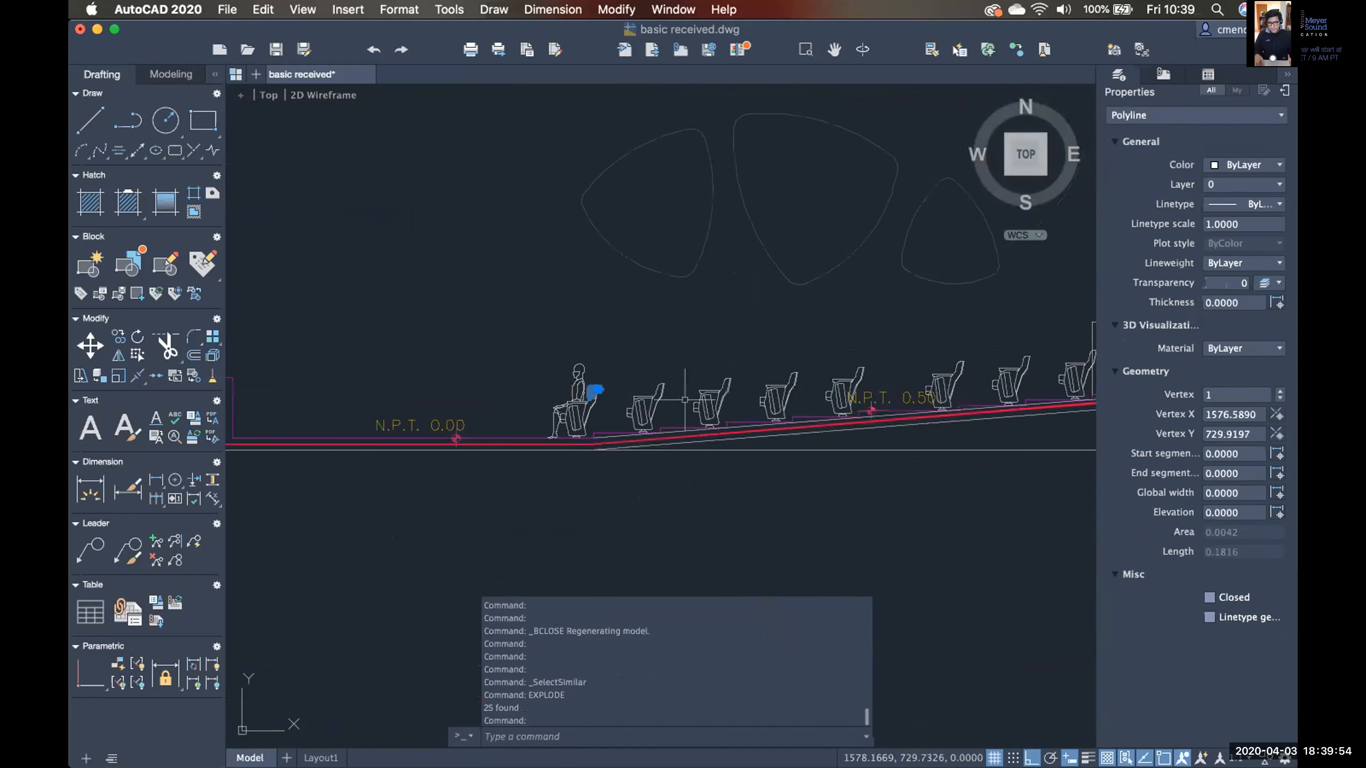
pyautogui.click(613, 366)
pyautogui.press('Escape')
pyautogui.press('Escape')
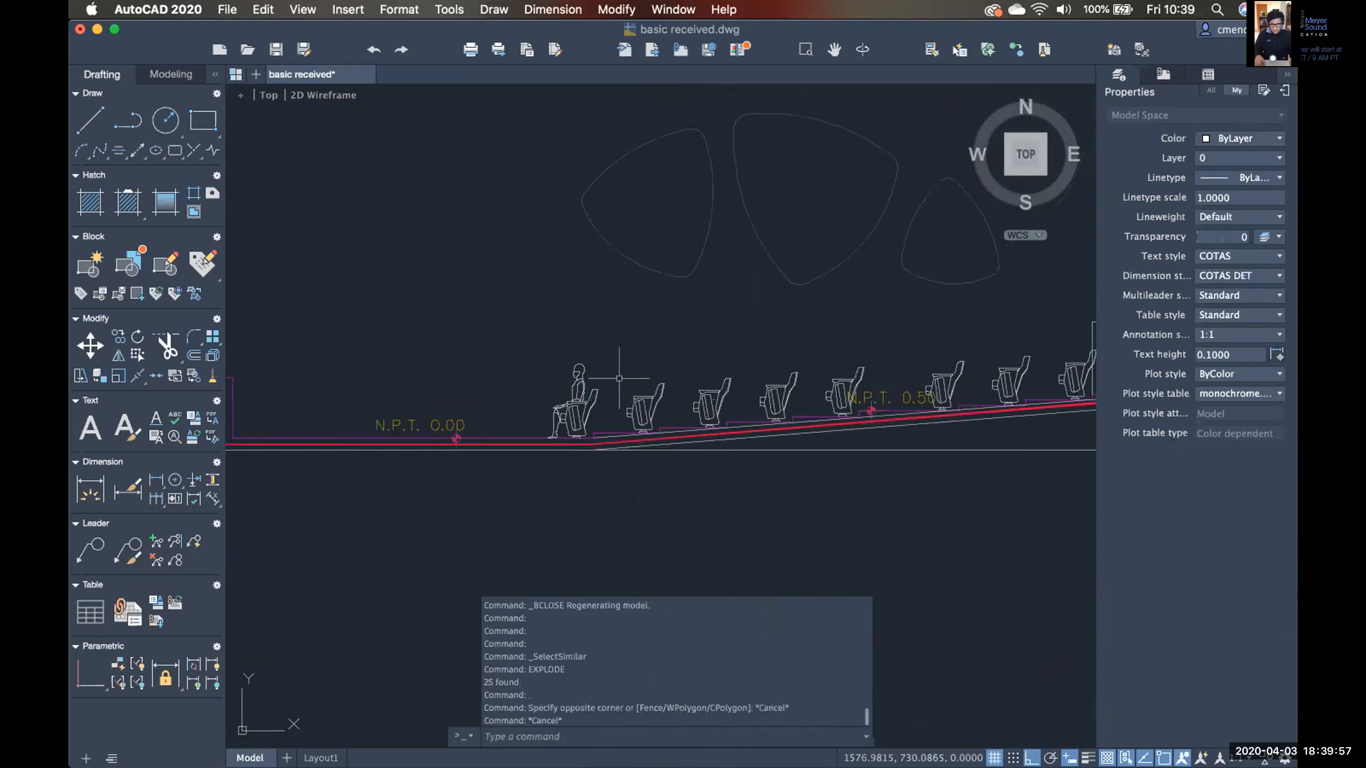
# Use Quick Select to select every block reference in the entire drawing.
pyautogui.moveTo(571, 380); pyautogui.dragTo(660, 380, button='middle')
pyautogui.scroll(-5, 543, 395)
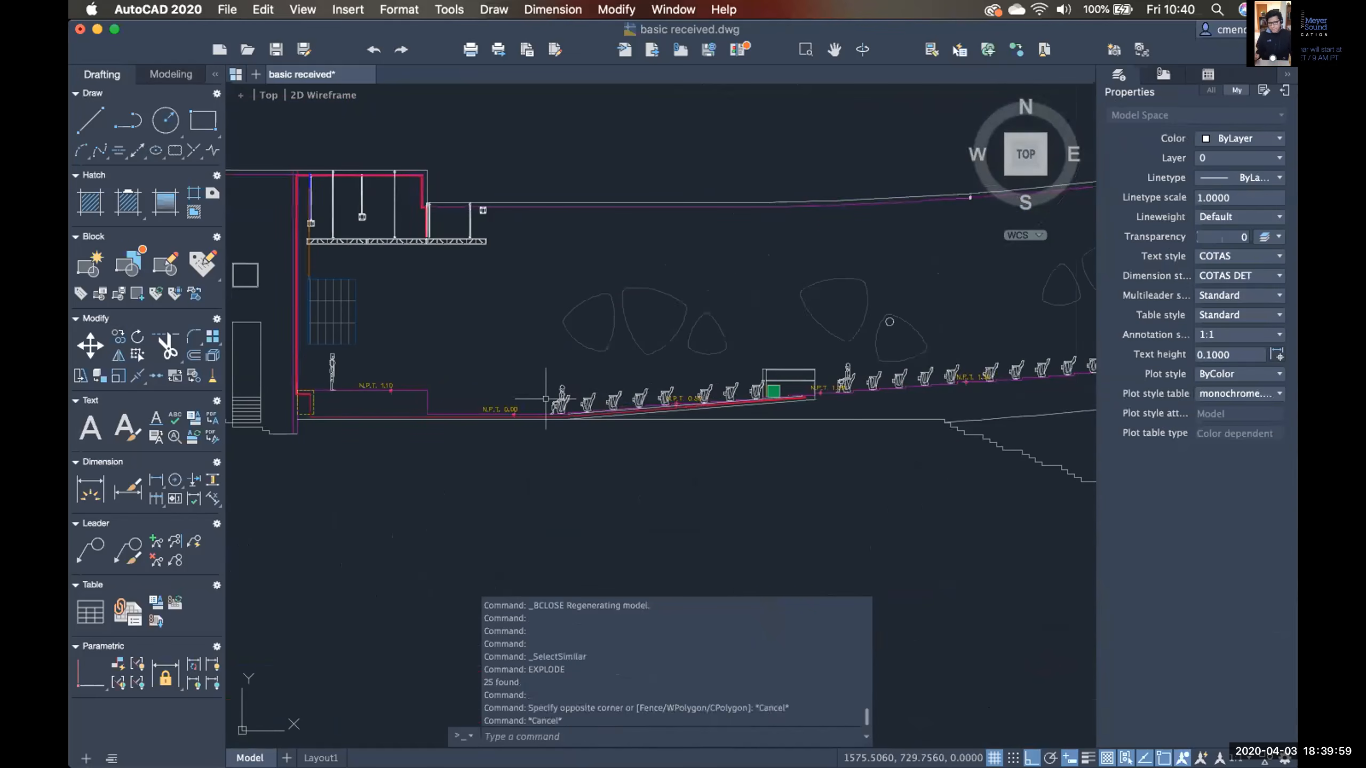
pyautogui.write('qsel')
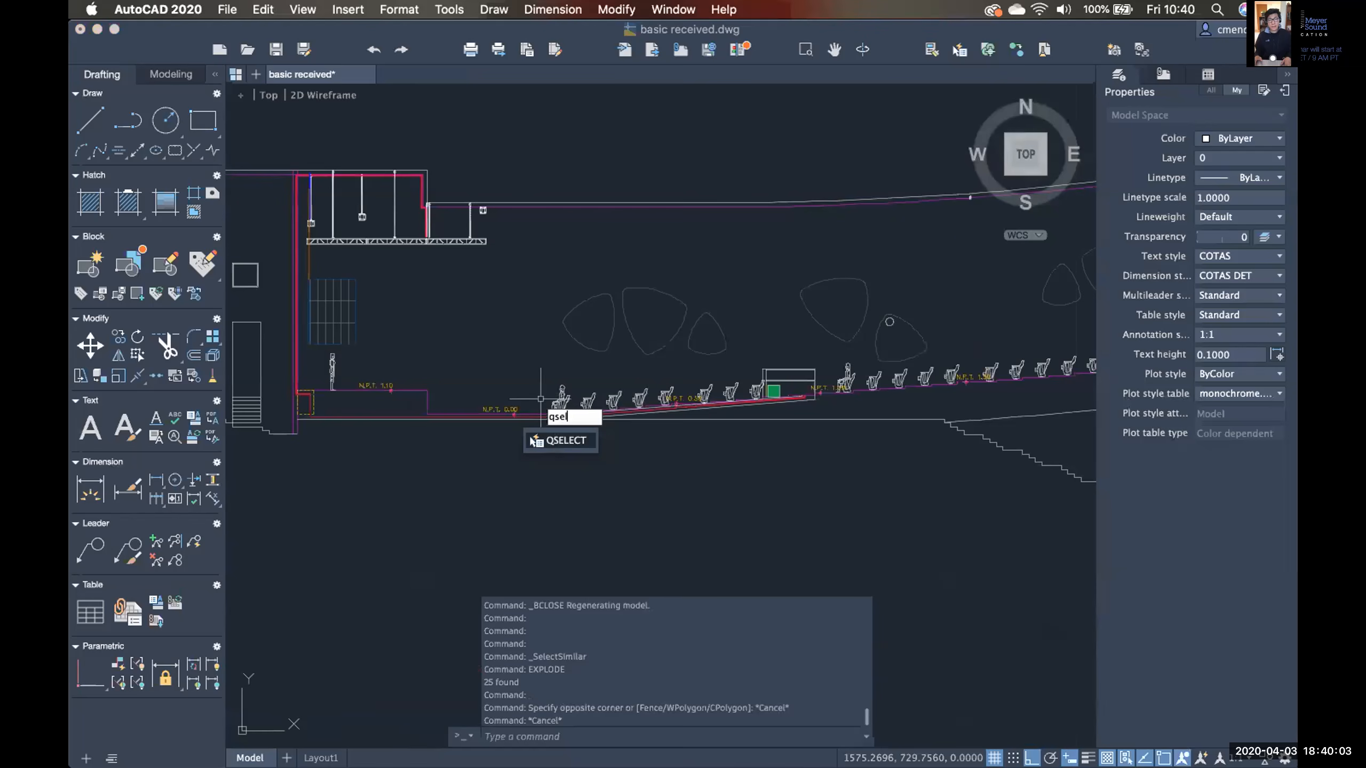
pyautogui.press('Return')
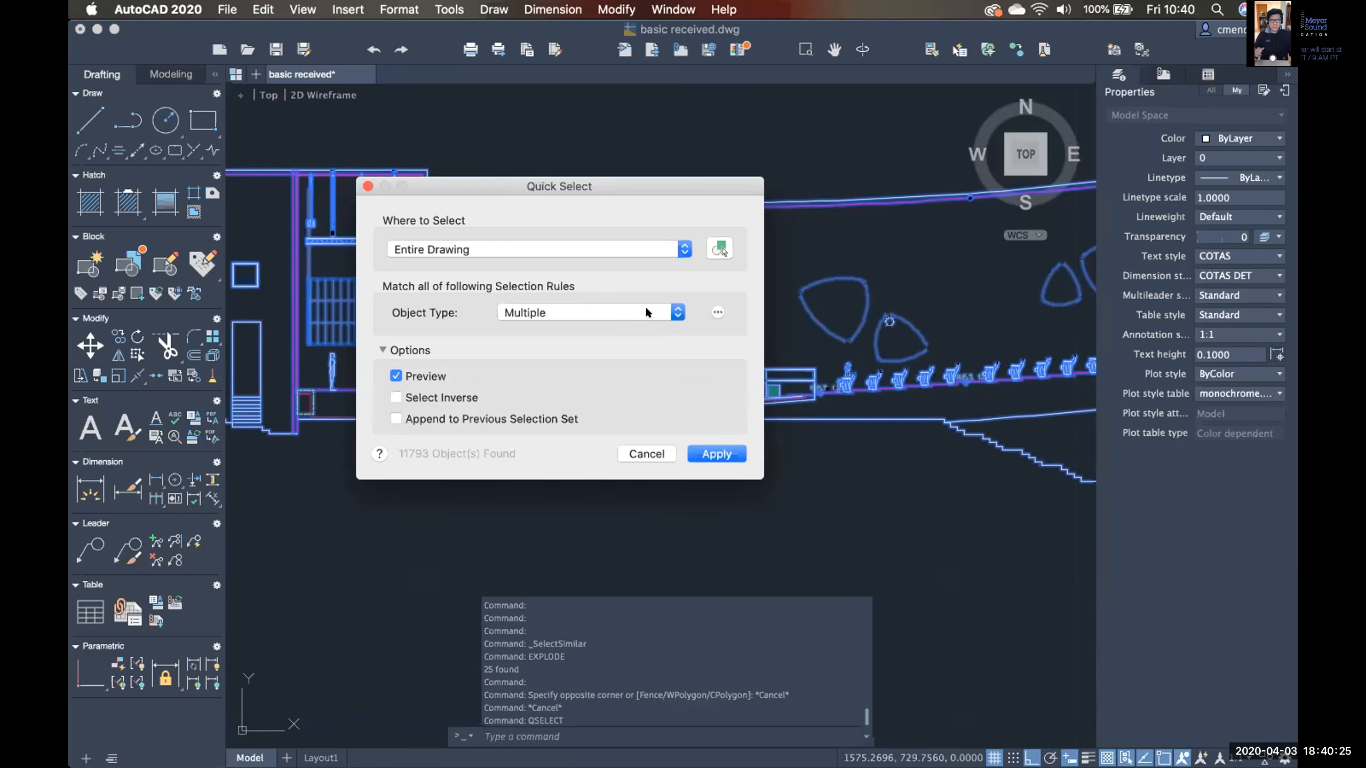
pyautogui.click(645, 306)
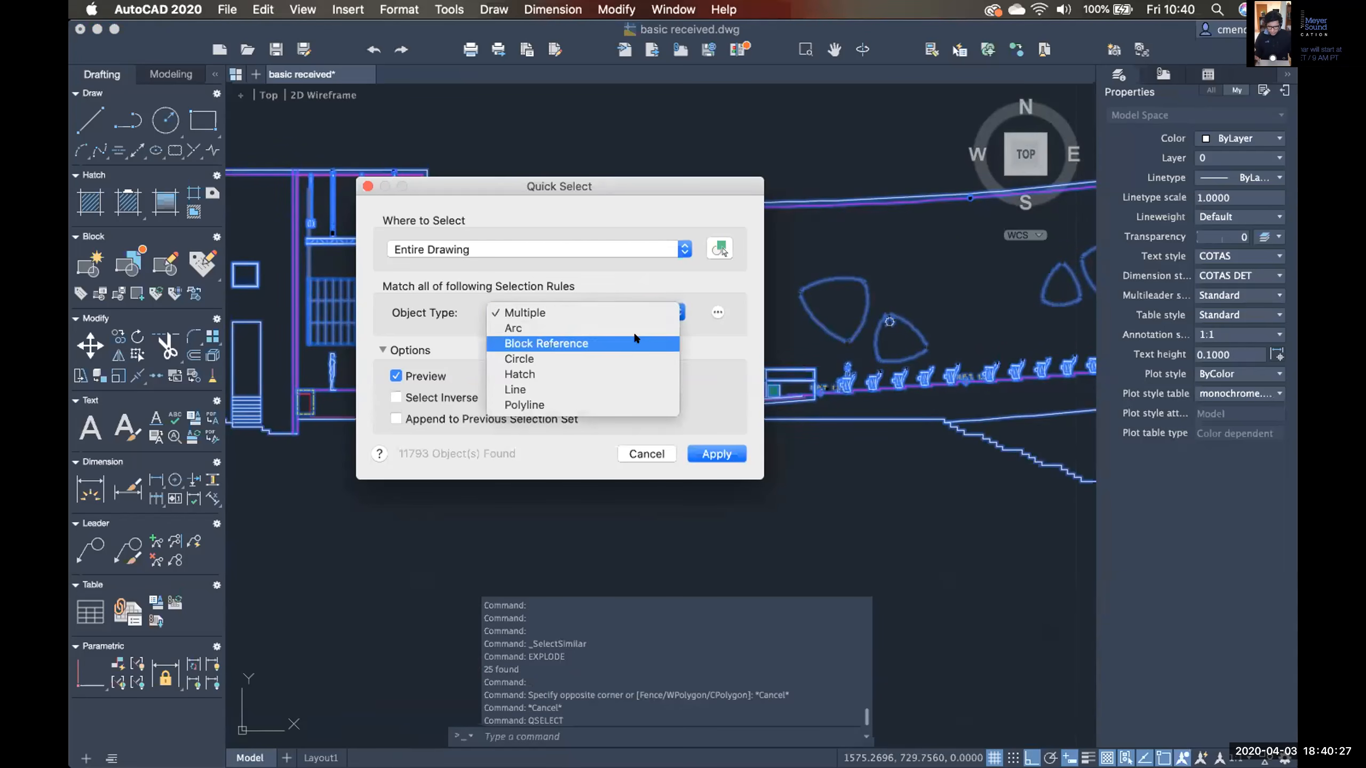
pyautogui.click(543, 342)
pyautogui.click(732, 455)
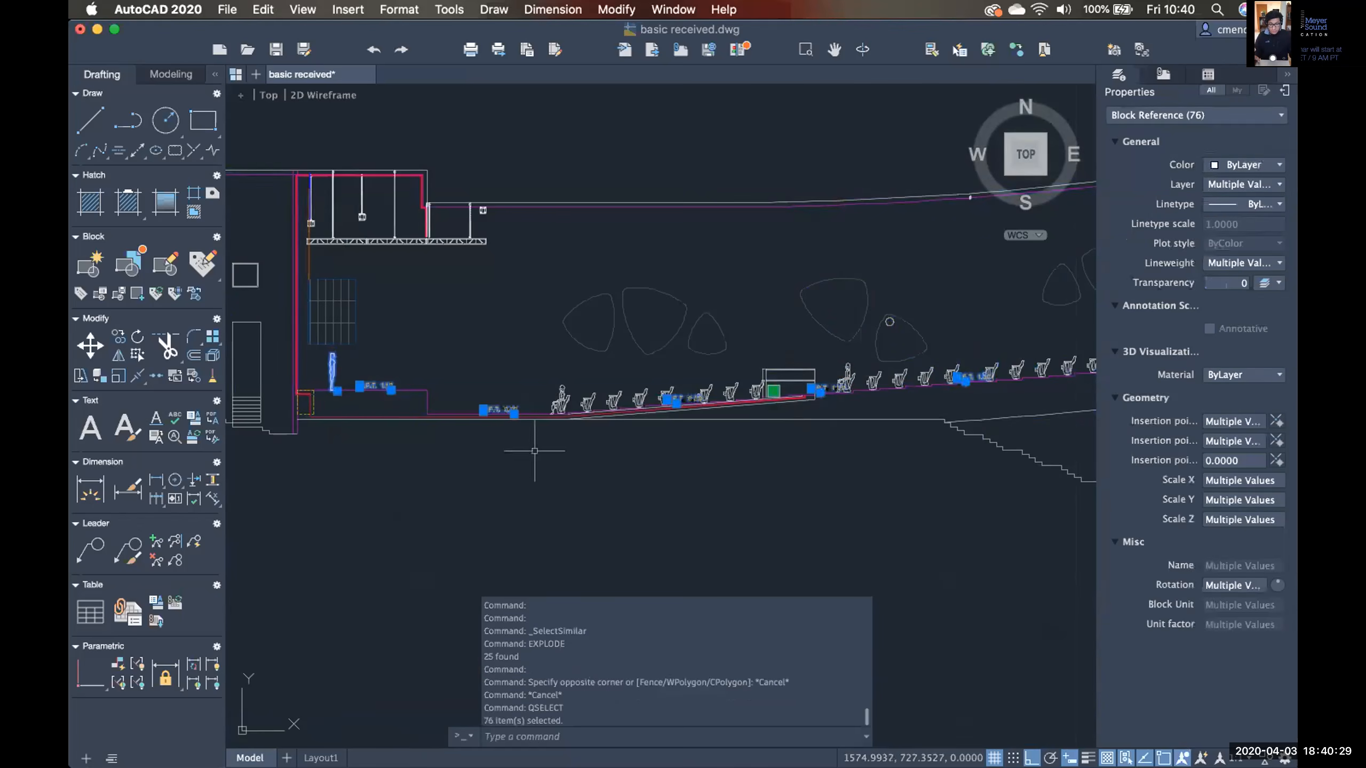
# Examine which blocks are selected in the section drawing, and clear the selection.
pyautogui.moveTo(535, 452); pyautogui.dragTo(642, 437, button='middle')
pyautogui.scroll(2, 638, 430)
pyautogui.scroll(-5, 638, 430)
pyautogui.scroll(5, 636, 430)
pyautogui.moveTo(619, 391); pyautogui.dragTo(562, 398, button='middle')
pyautogui.scroll(4, 622, 398)
pyautogui.press('Escape')
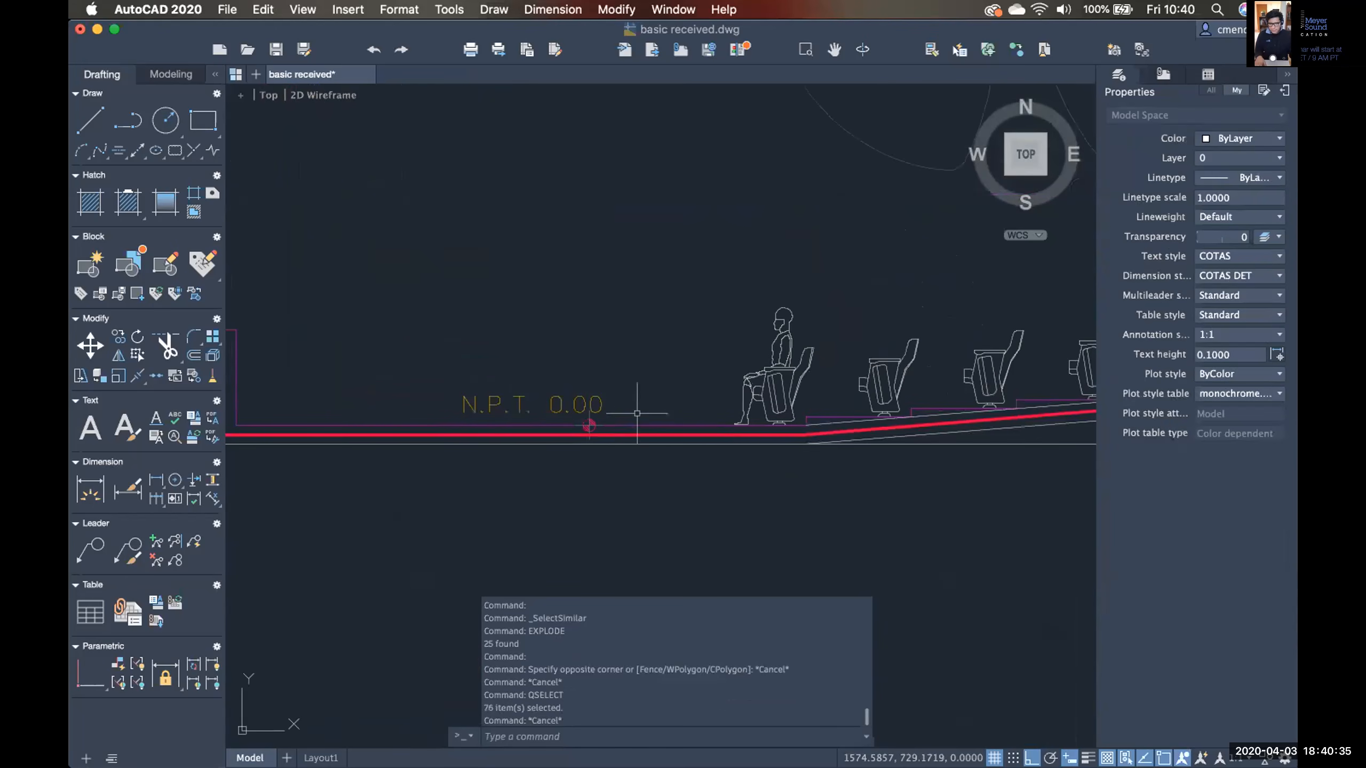
# Select all N.P.T. level marker blocks similar to the N.P.T. 0.00 one and delete them.
pyautogui.click(597, 411)
pyautogui.scroll(-5, 576, 339)
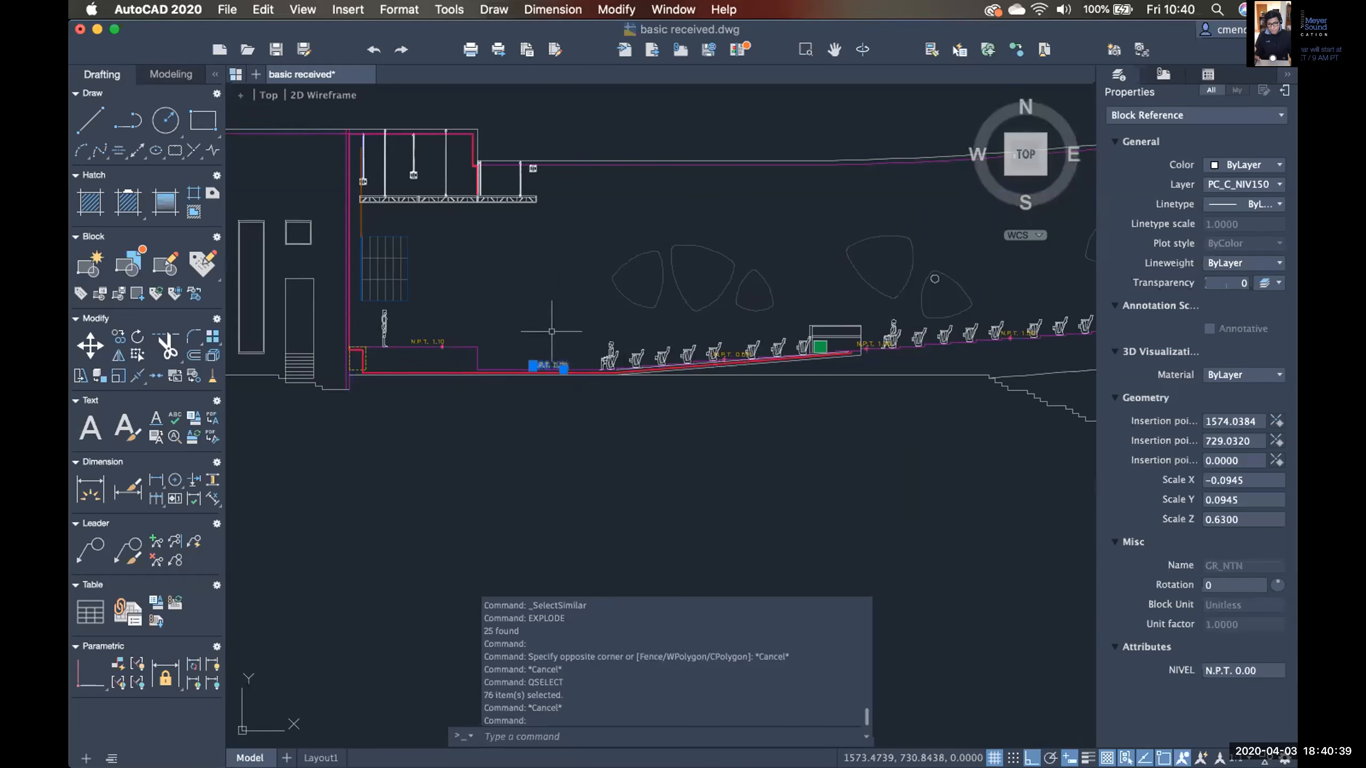
pyautogui.scroll(4, 534, 337)
pyautogui.moveTo(534, 337); pyautogui.dragTo(588, 335, button='middle')
pyautogui.rightClick(588, 311)
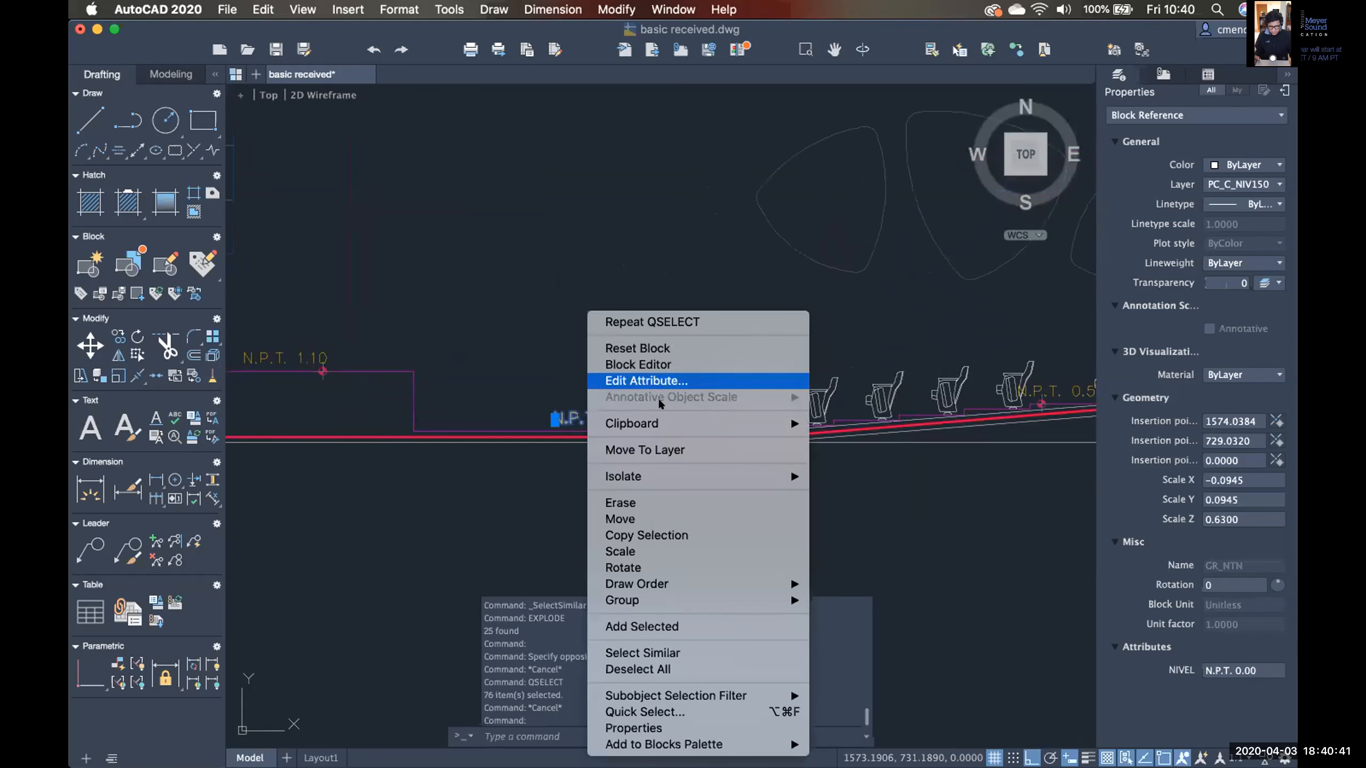
pyautogui.click(715, 649)
pyautogui.scroll(-6, 549, 467)
pyautogui.scroll(6, 714, 438)
pyautogui.scroll(-4, 737, 387)
pyautogui.moveTo(491, 445); pyautogui.dragTo(794, 442, button='middle')
pyautogui.scroll(2, 573, 385)
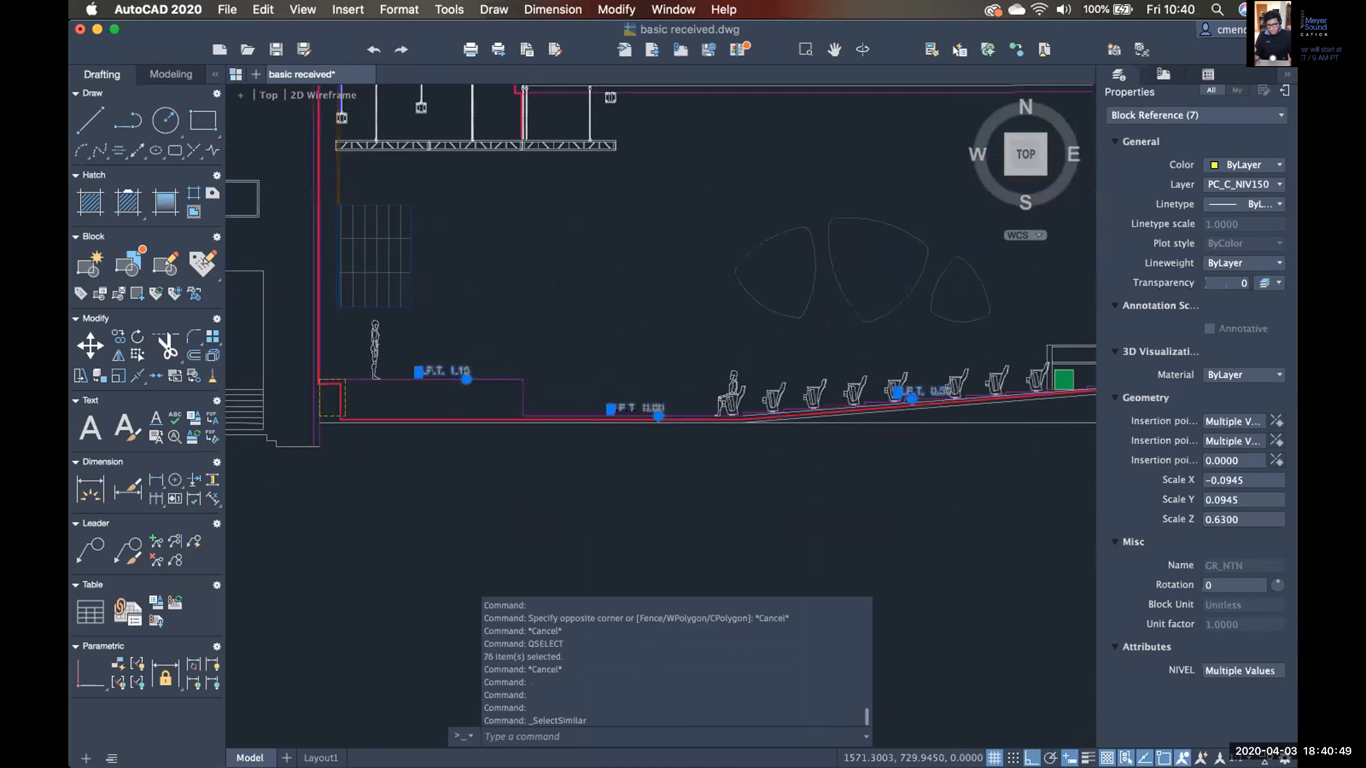
pyautogui.scroll(4, 570, 389)
pyautogui.scroll(-4, 699, 430)
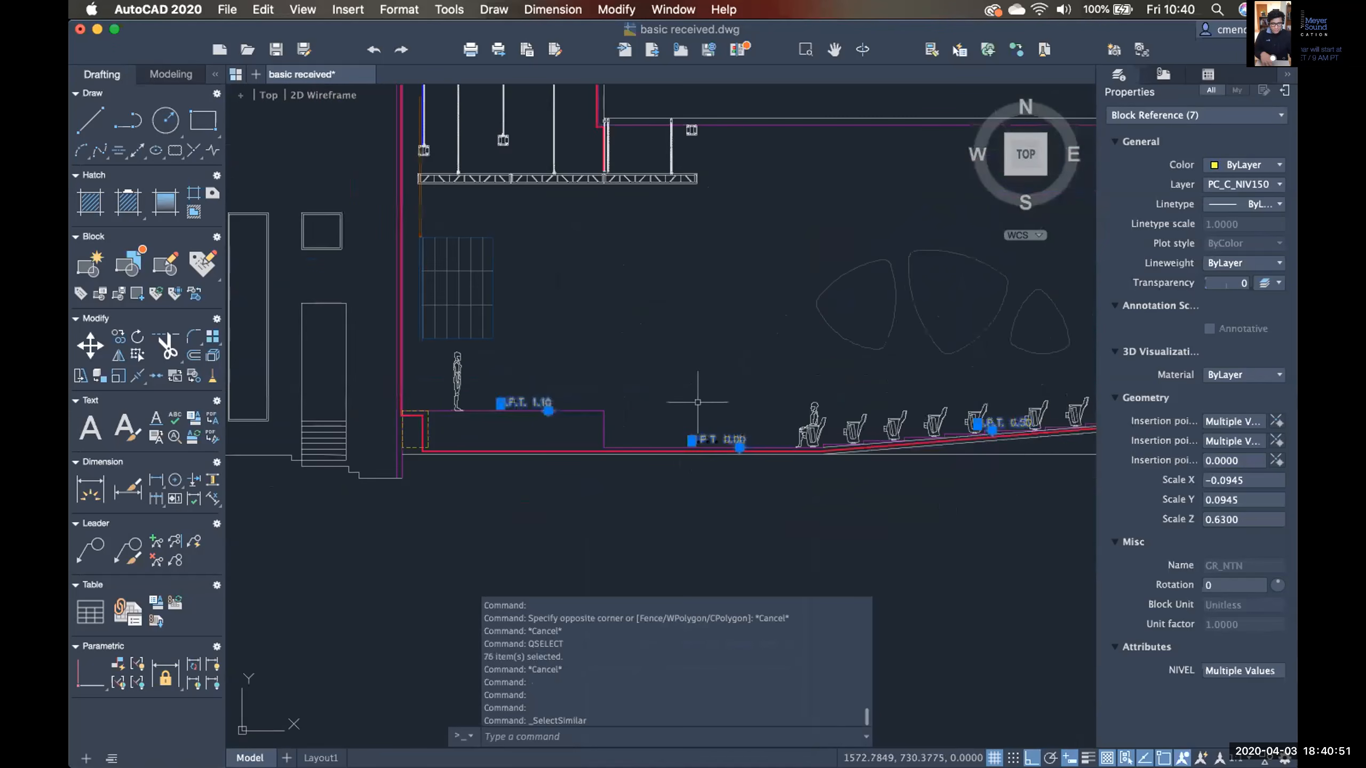
pyautogui.moveTo(697, 402)
pyautogui.mouseDown(button='middle')
pyautogui.moveTo(560, 393)
pyautogui.moveTo(661, 410)
pyautogui.moveTo(730, 385)
pyautogui.mouseUp(button='middle')
pyautogui.press('Delete')
# Open the standing human figure block on the stage in the Block Editor.
pyautogui.scroll(3, 554, 382)
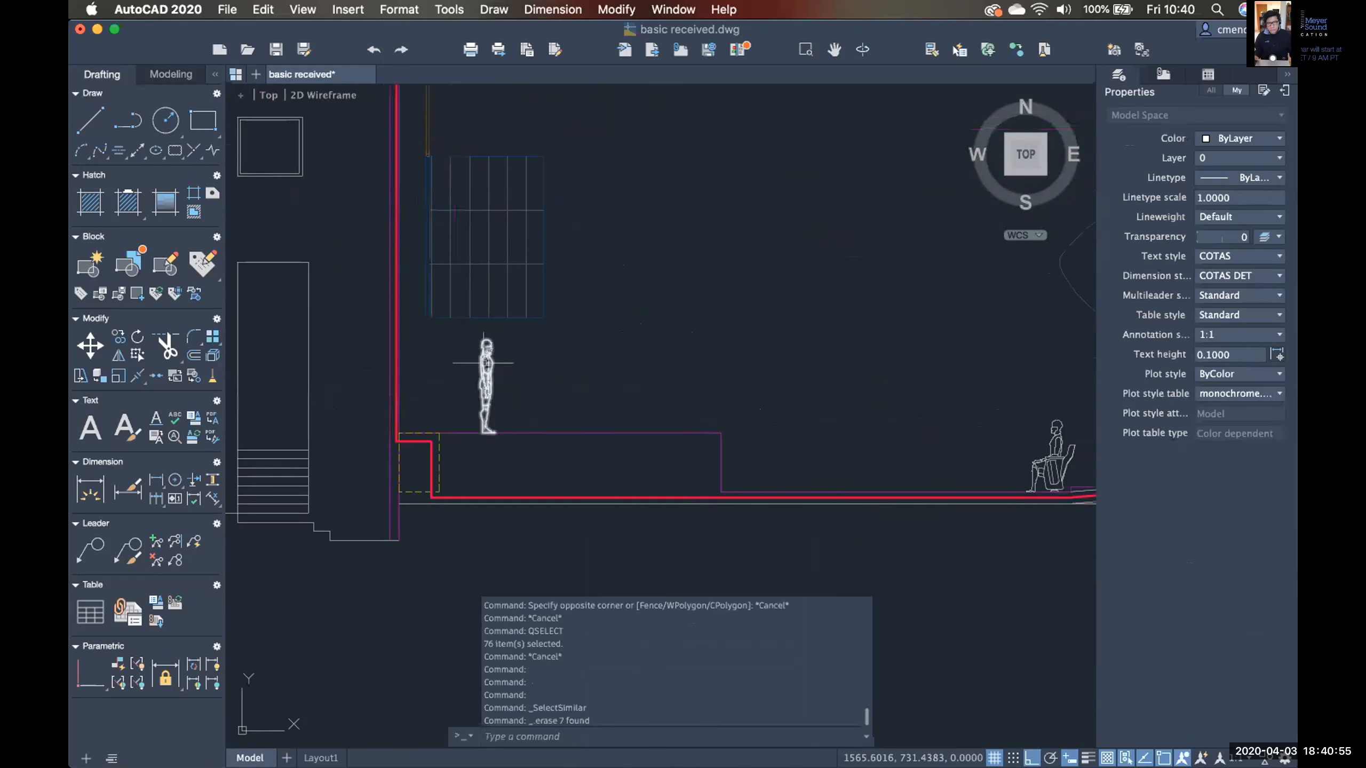
pyautogui.click(485, 363)
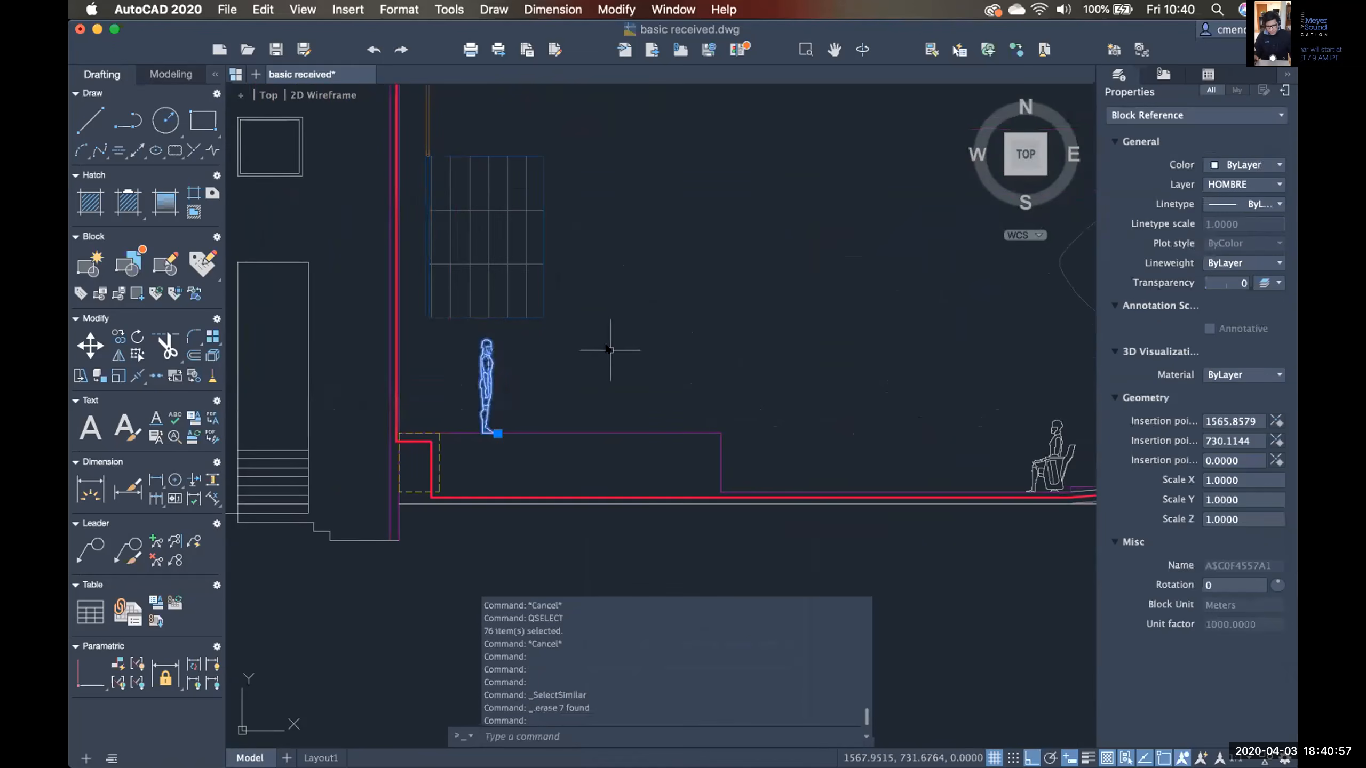
pyautogui.rightClick(608, 348)
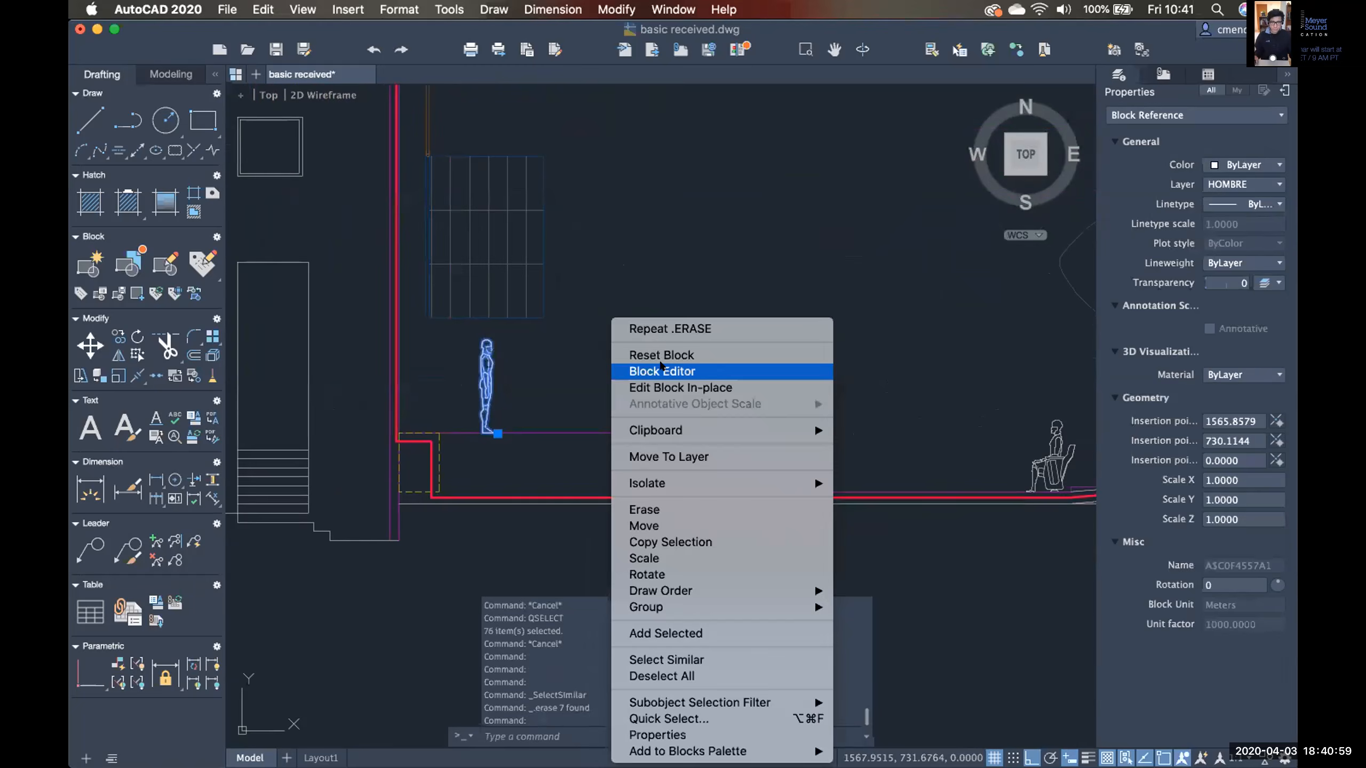
pyautogui.click(662, 370)
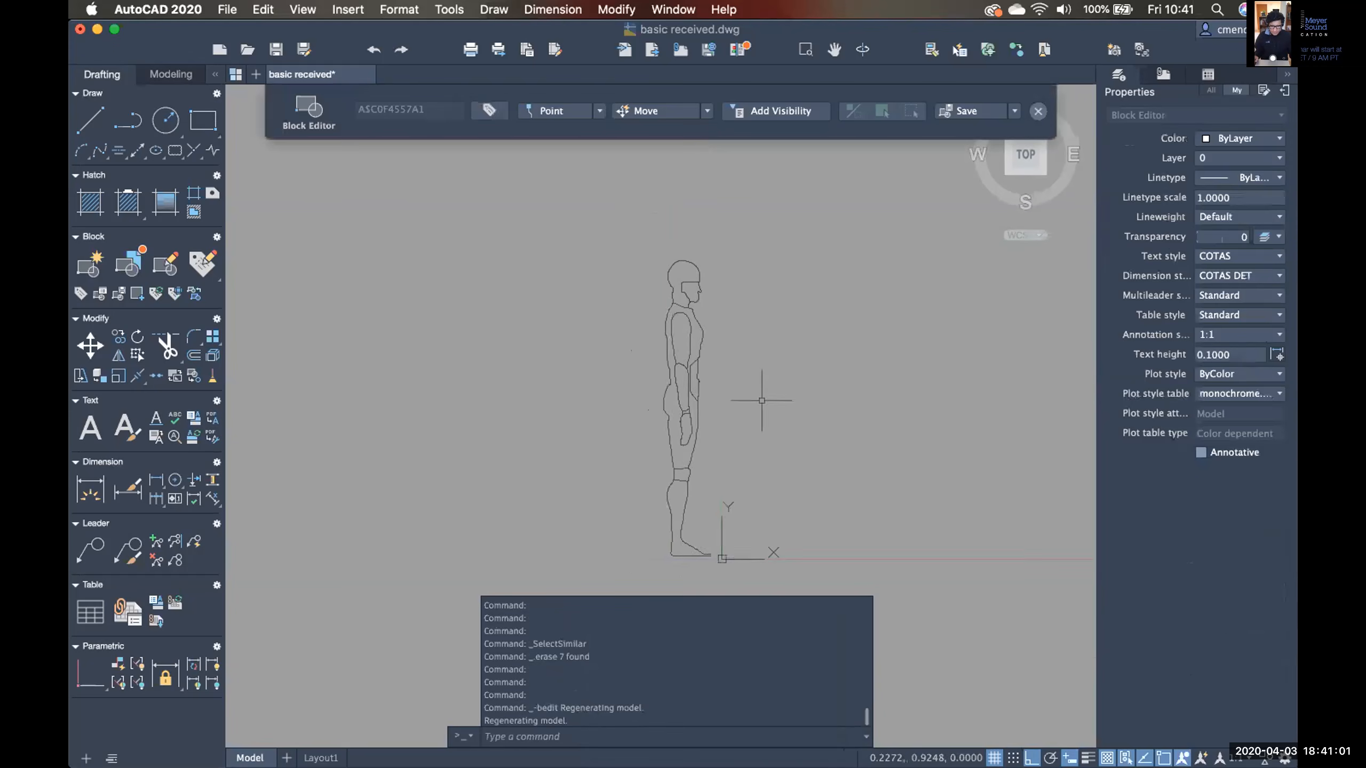
# Use Quick Select to check the object types in the standing figure block, selecting its splines and clearing the selection.
pyautogui.write('qsel')
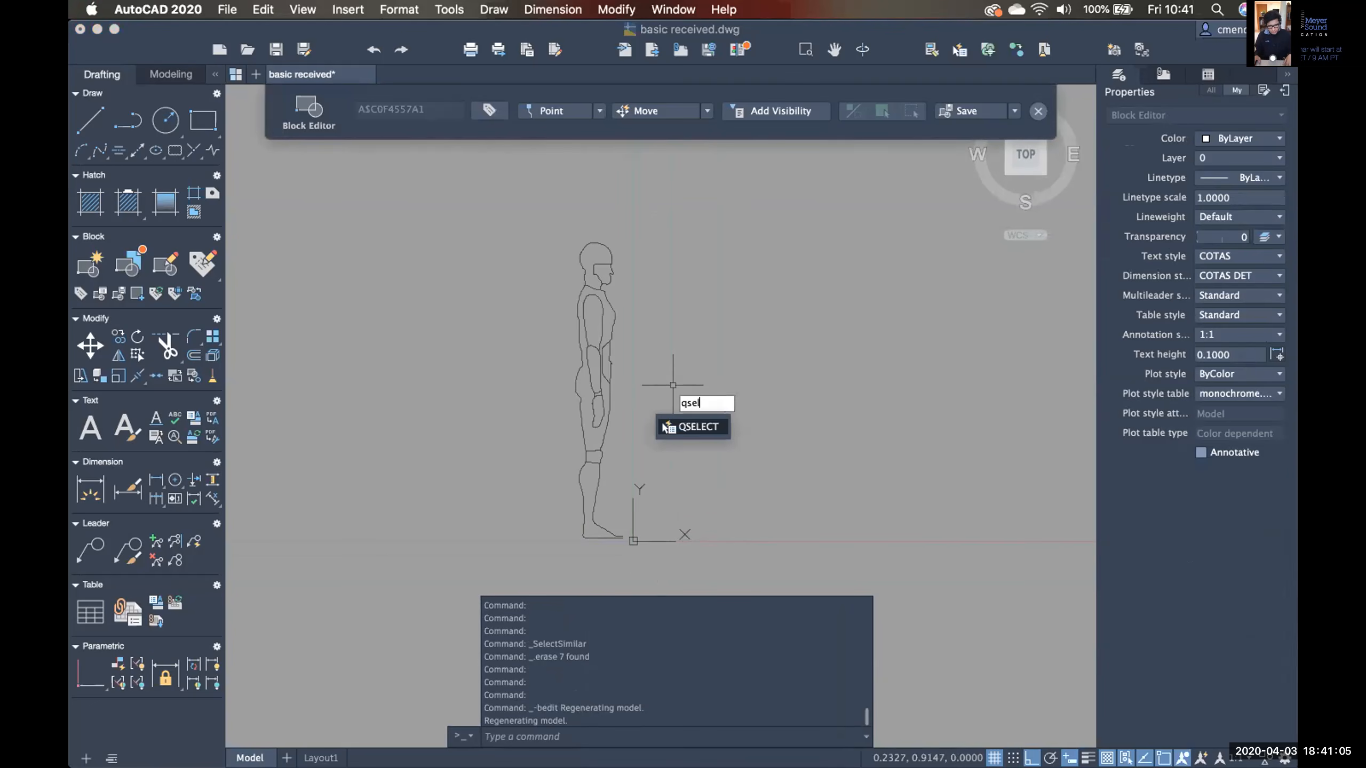
pyautogui.press('Return')
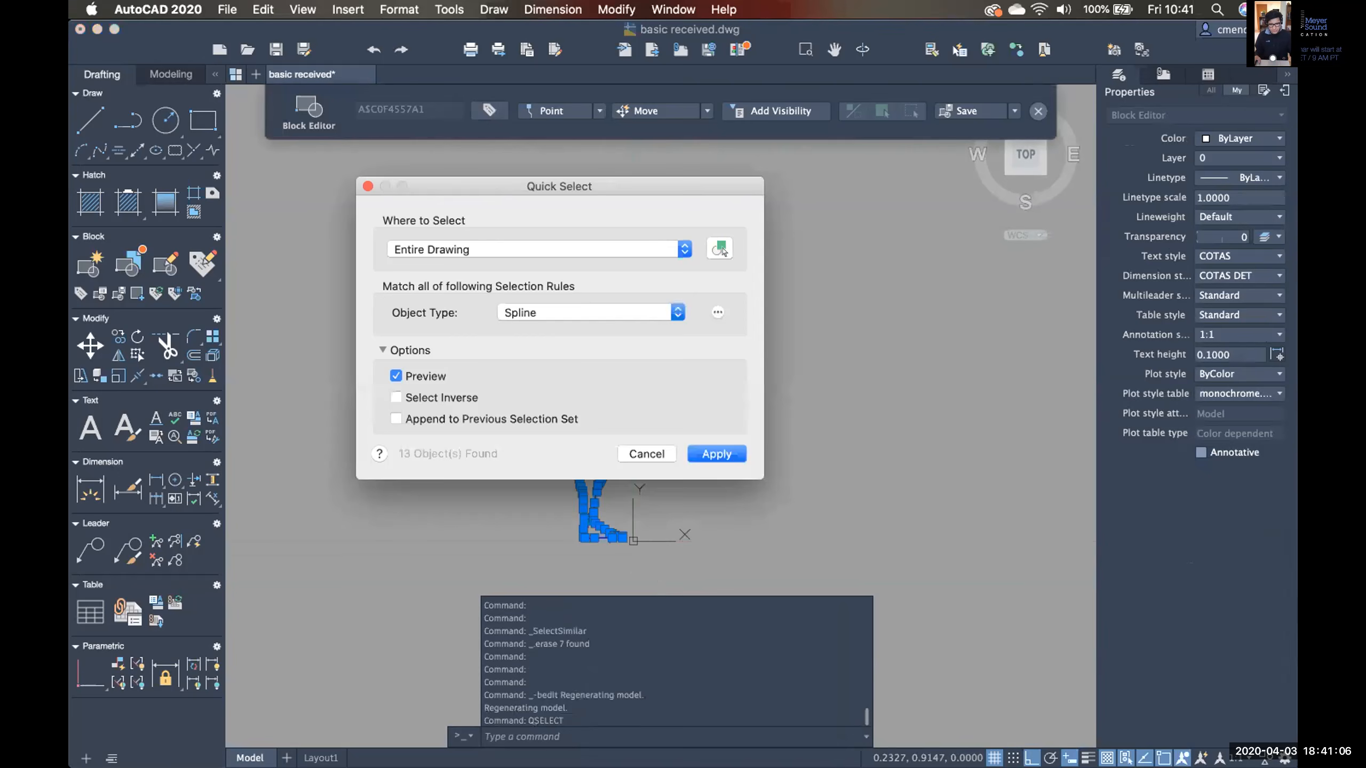
pyautogui.click(540, 314)
pyautogui.click(513, 318)
pyautogui.click(524, 313)
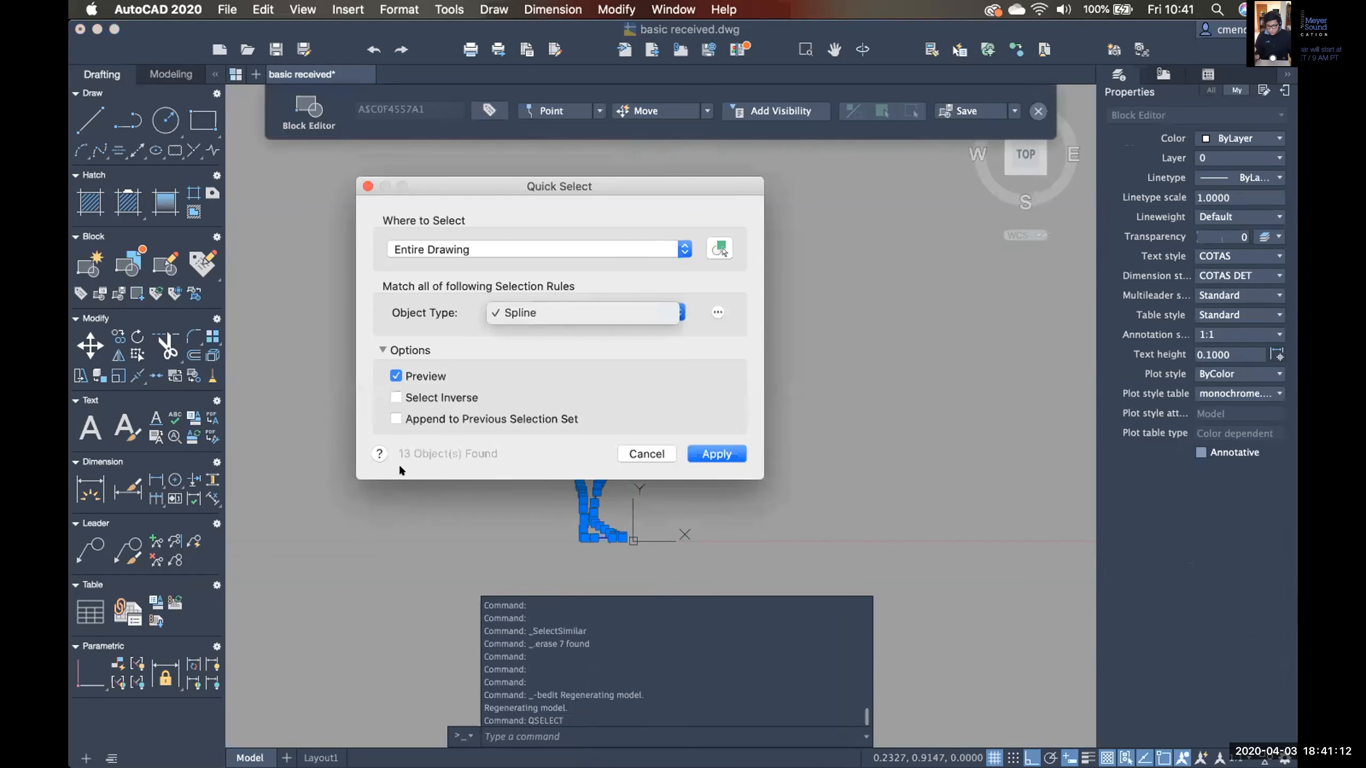
pyautogui.click(754, 317)
pyautogui.click(709, 454)
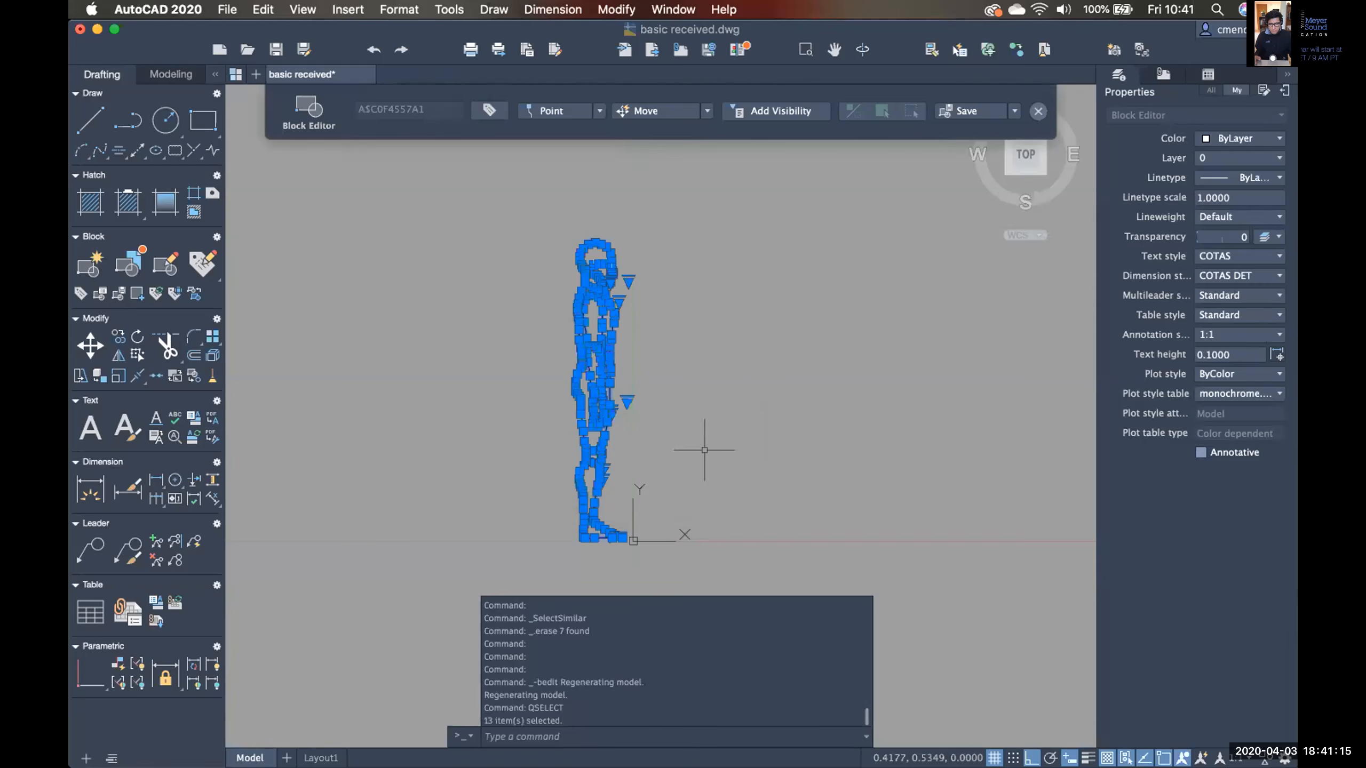
pyautogui.moveTo(704, 451); pyautogui.dragTo(623, 450, button='middle')
pyautogui.scroll(-3, 565, 389)
pyautogui.moveTo(588, 388); pyautogui.dragTo(594, 399, button='middle')
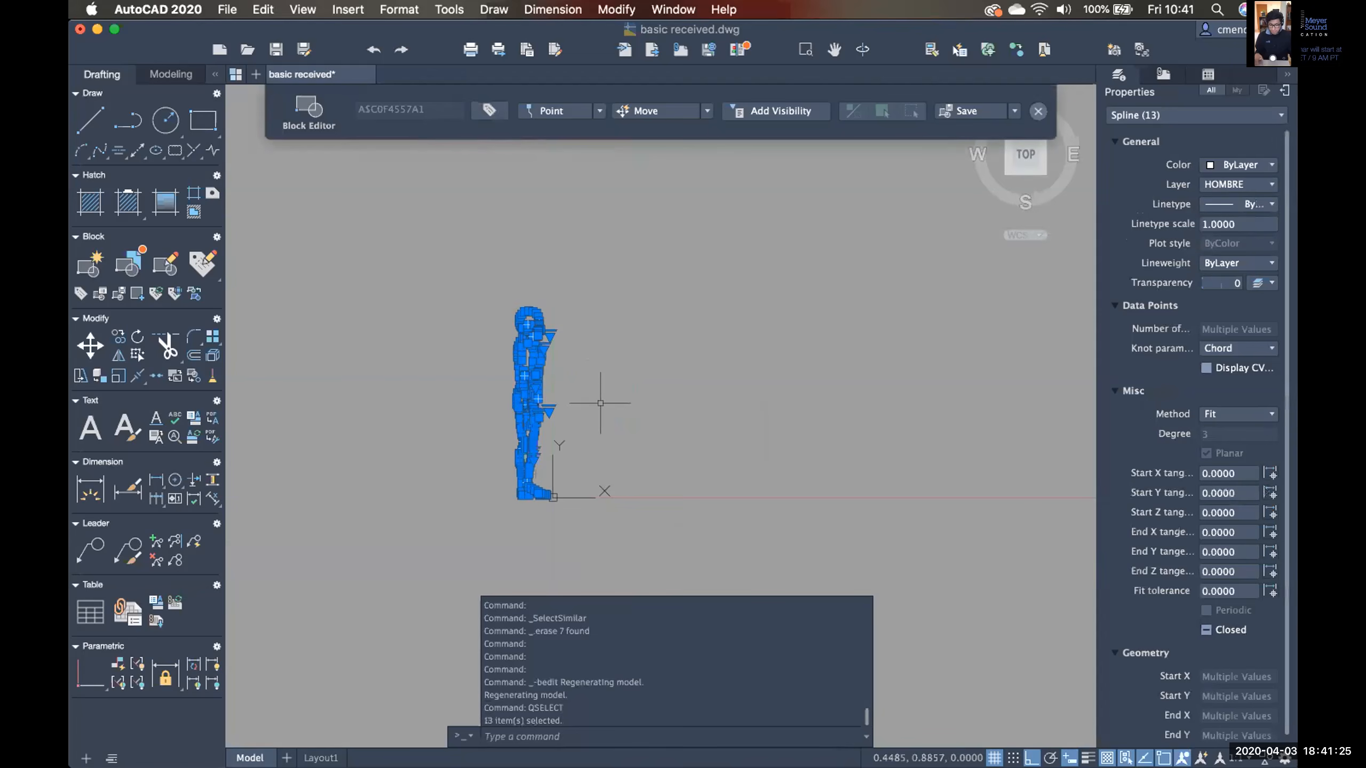
pyautogui.moveTo(601, 404); pyautogui.dragTo(550, 366, button='middle')
pyautogui.press('Escape')
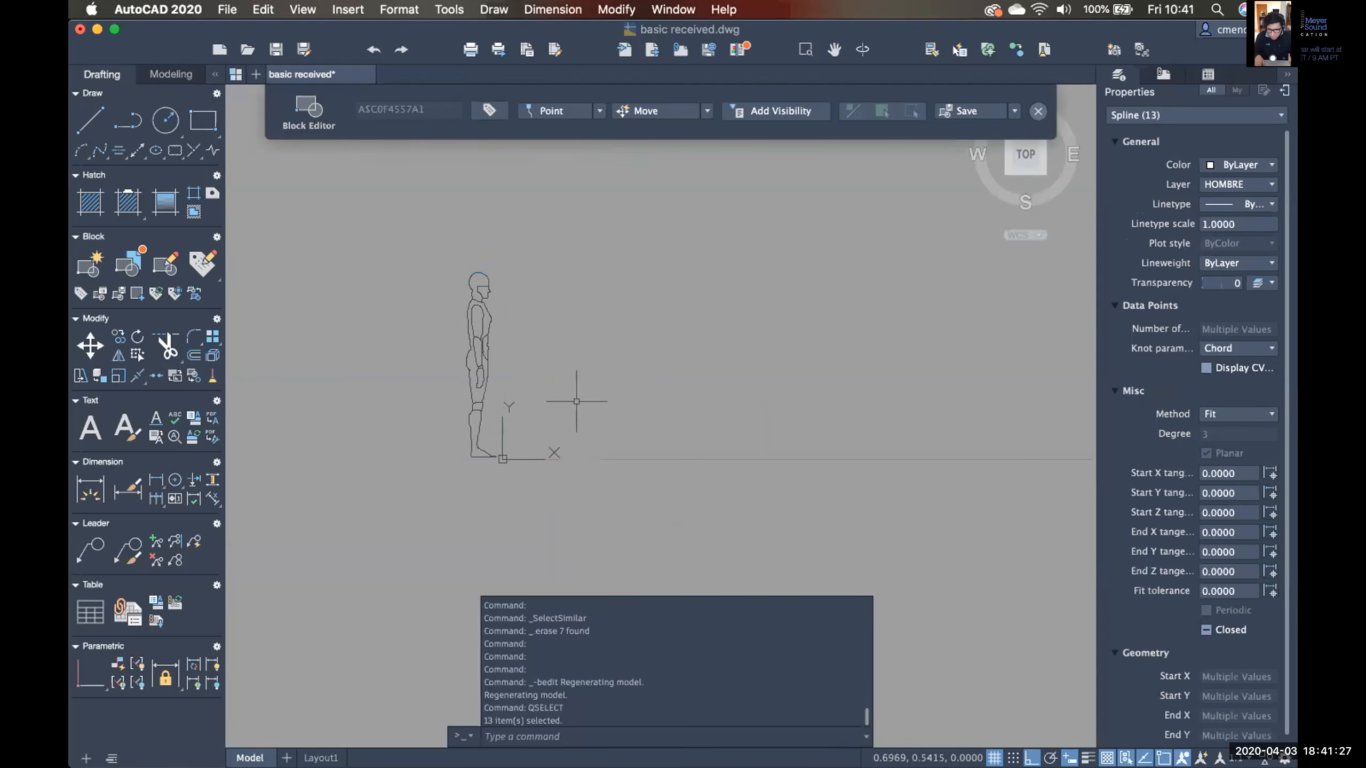
pyautogui.write('pedit')
pyautogui.press('Return')
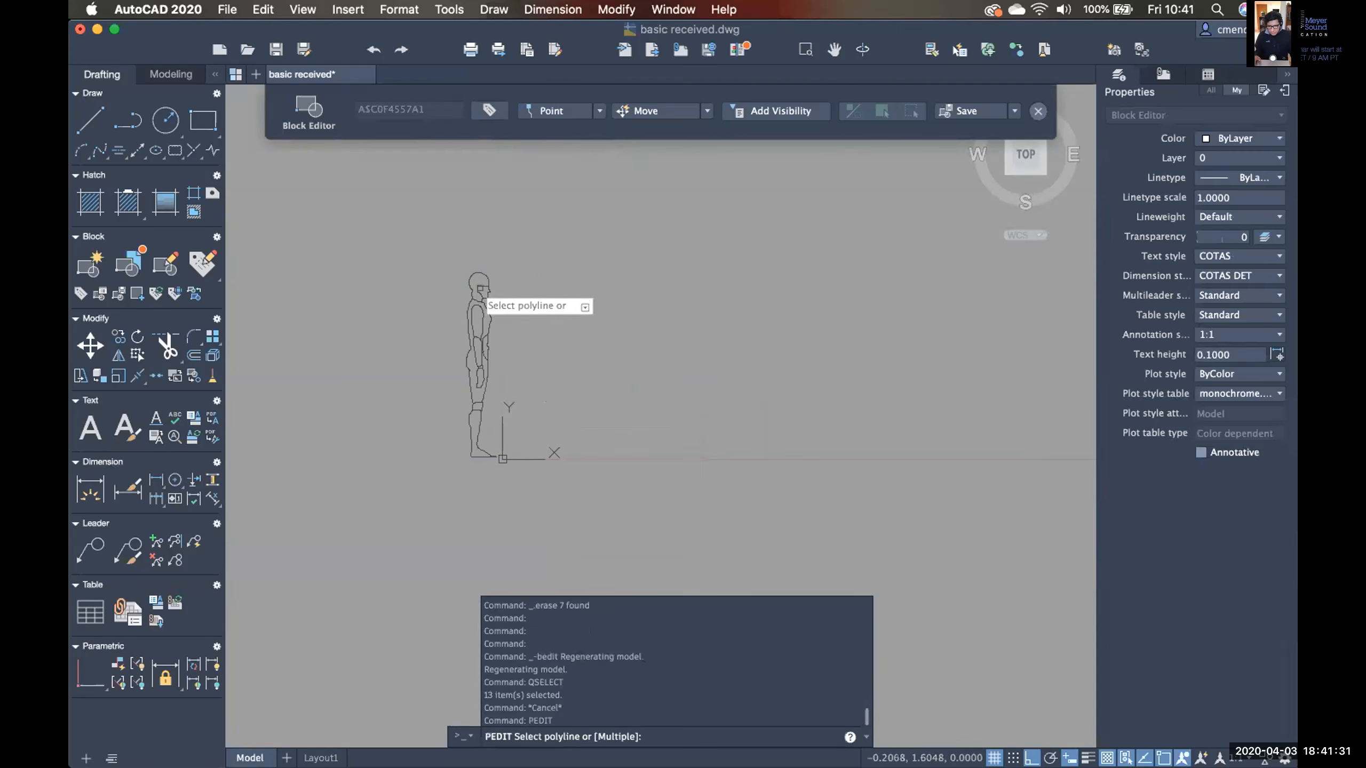
pyautogui.click(487, 275)
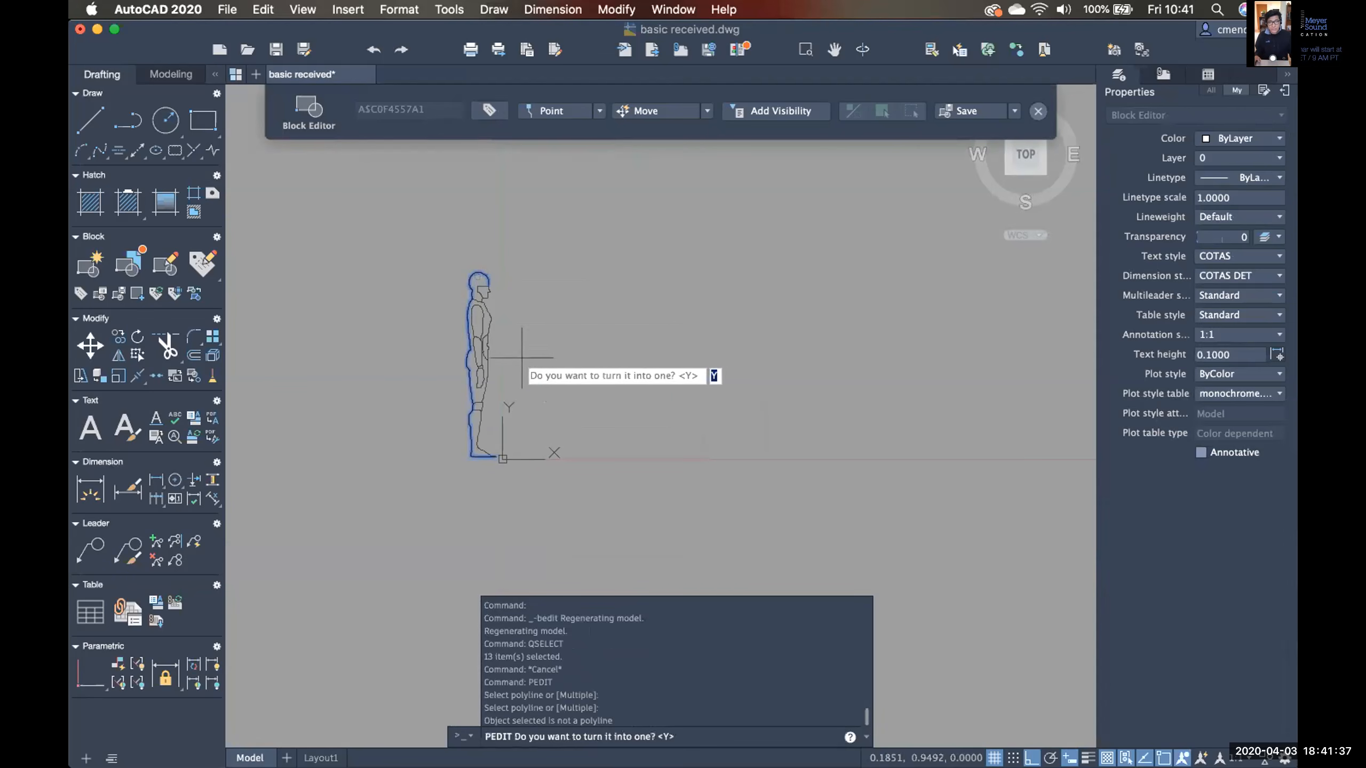
pyautogui.press('Escape')
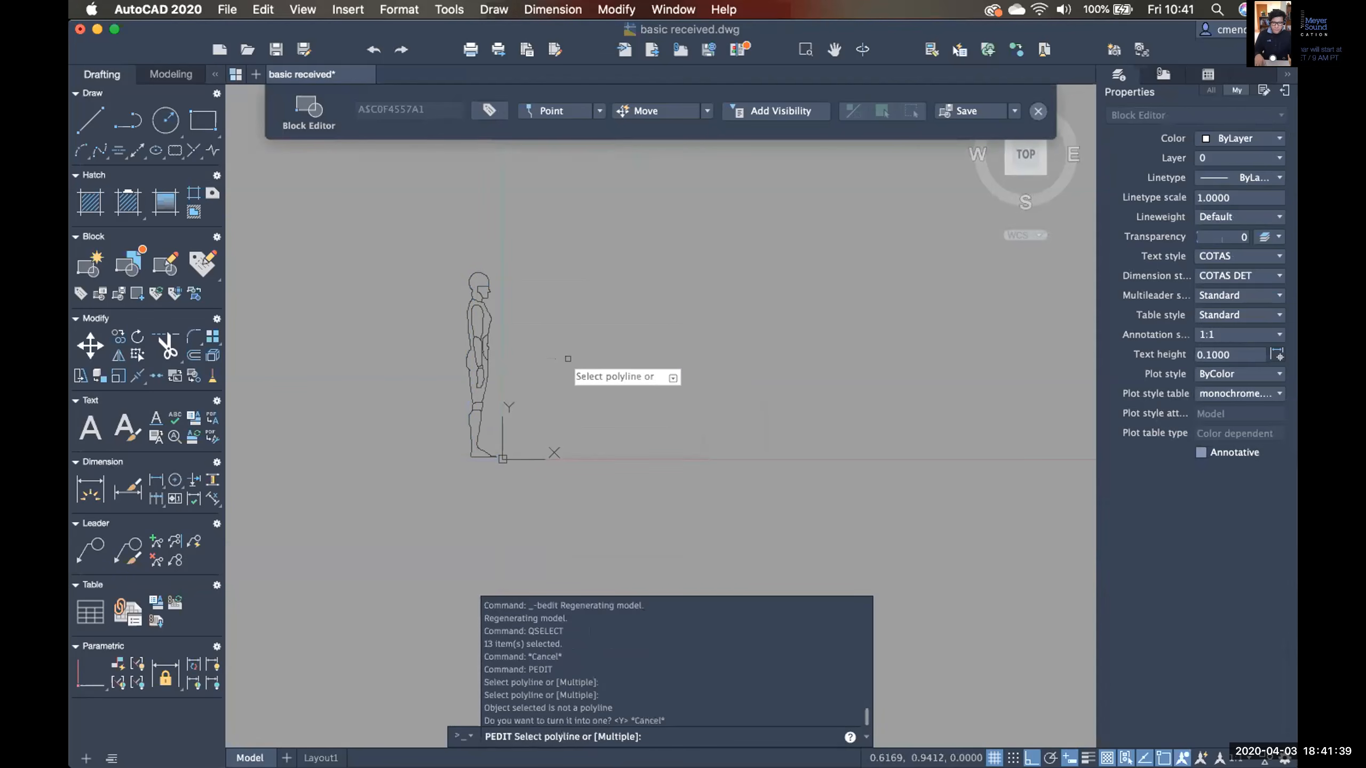
pyautogui.press('Escape')
pyautogui.press('Escape')
# Convert all splines of the standing figure to polylines with a multiple-object polyline edit, using a spline conversion precision of 10.
pyautogui.write('pedit')
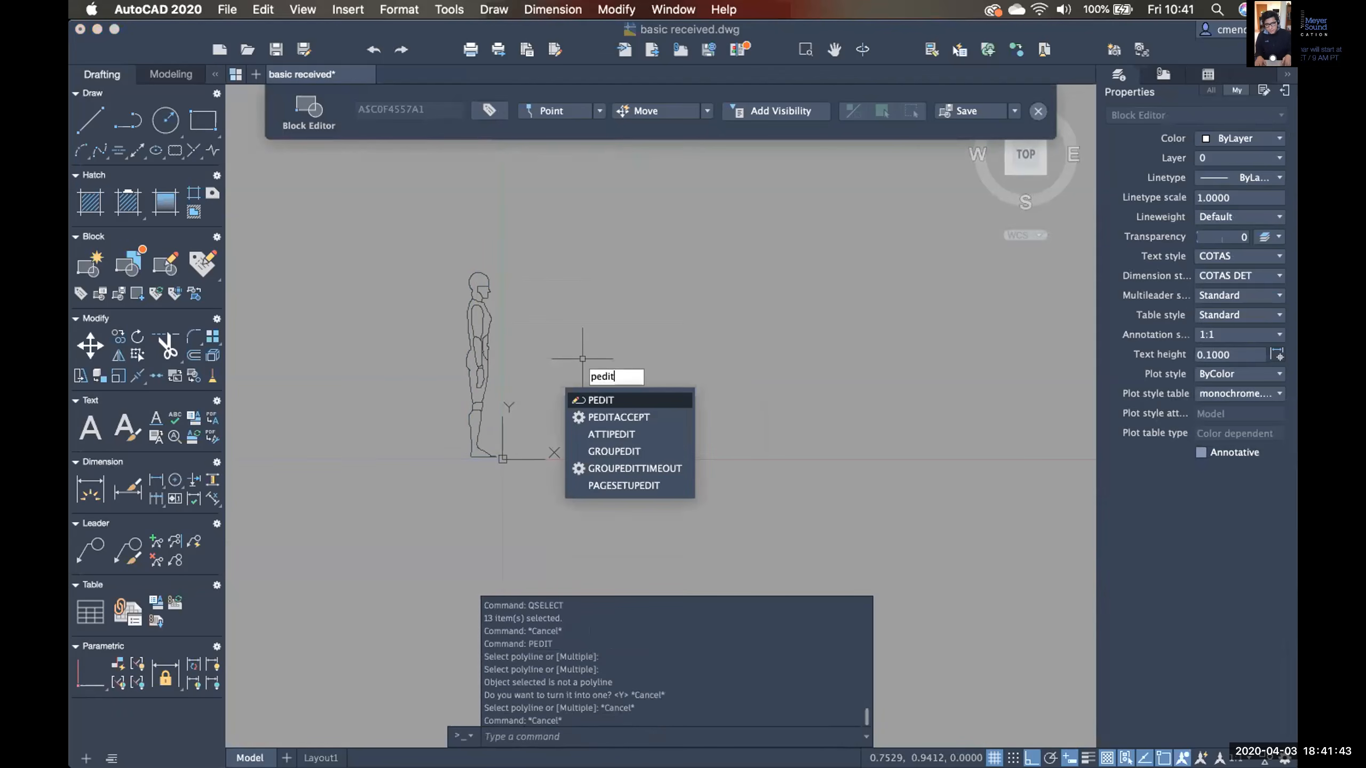
pyautogui.press('Return')
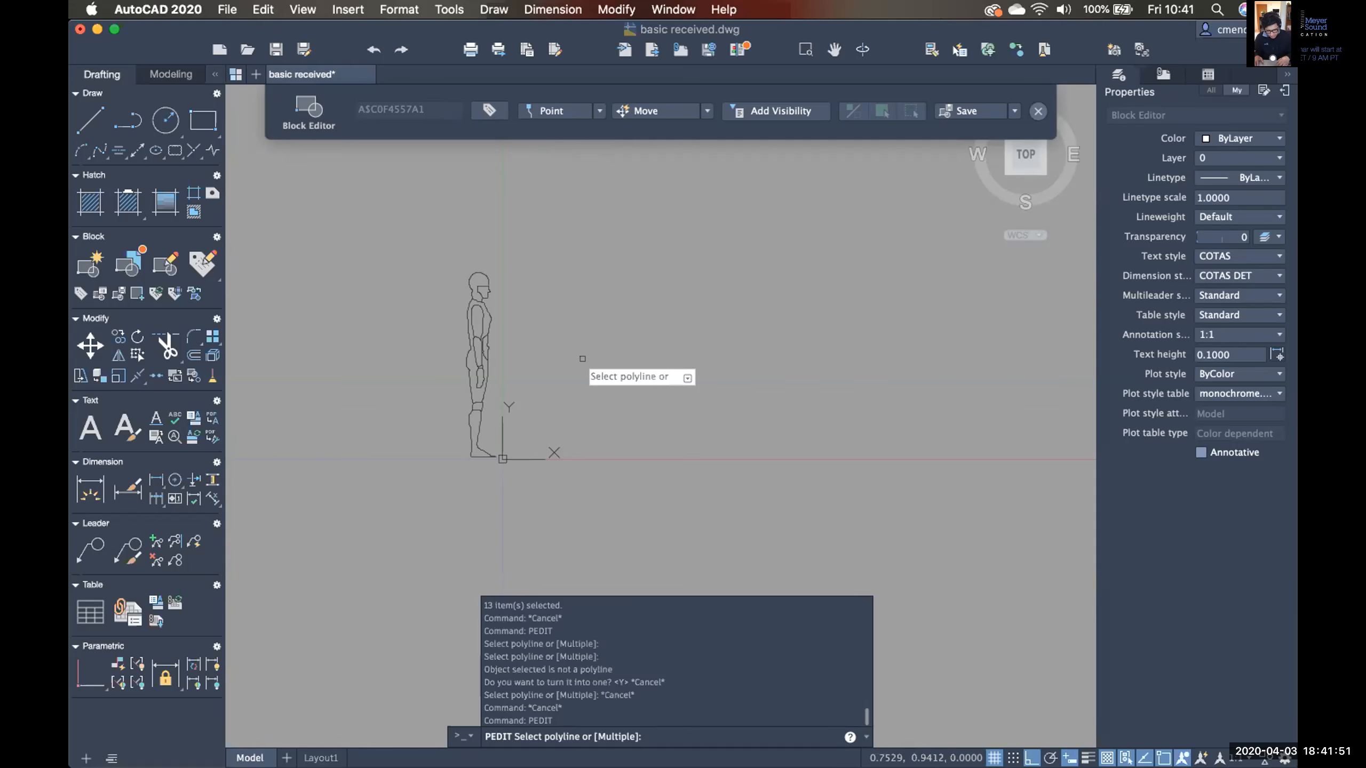
pyautogui.write('m')
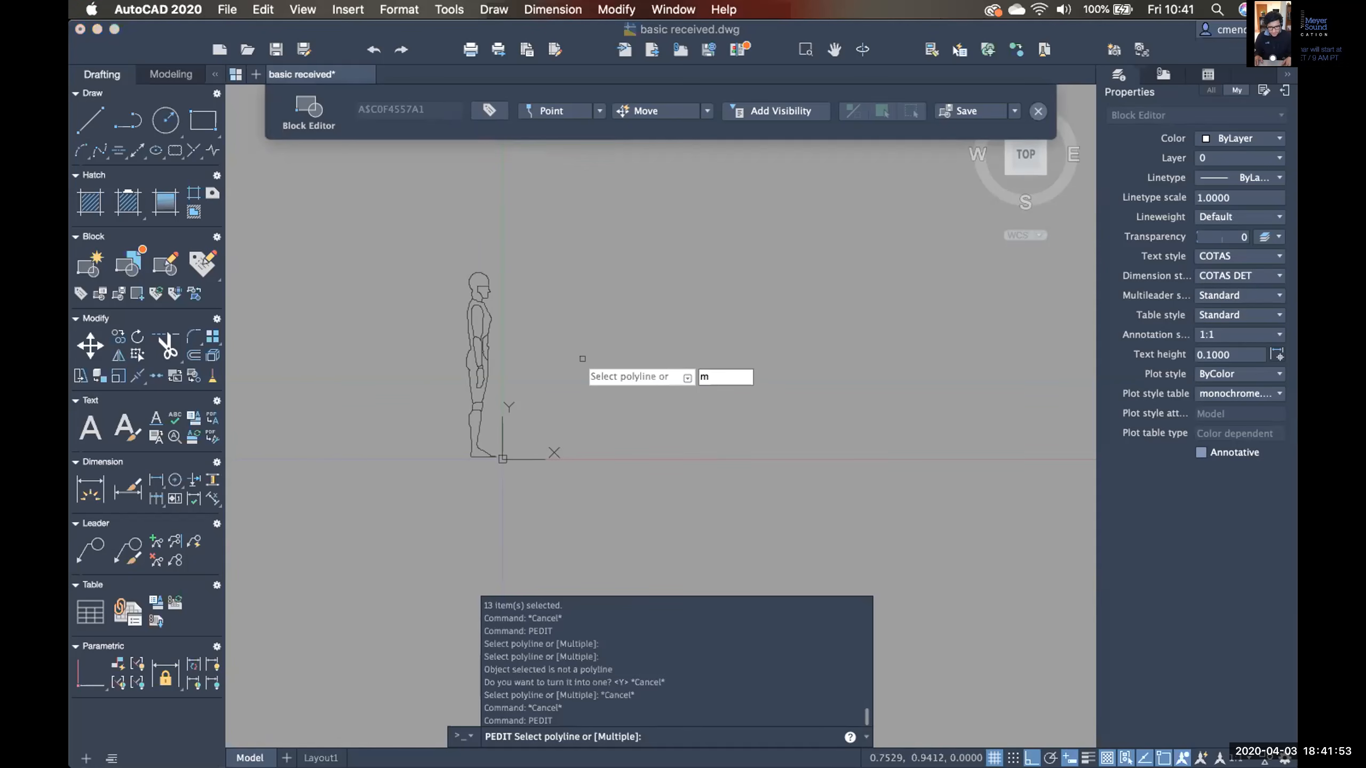
pyautogui.press('Return')
pyautogui.click(640, 464)
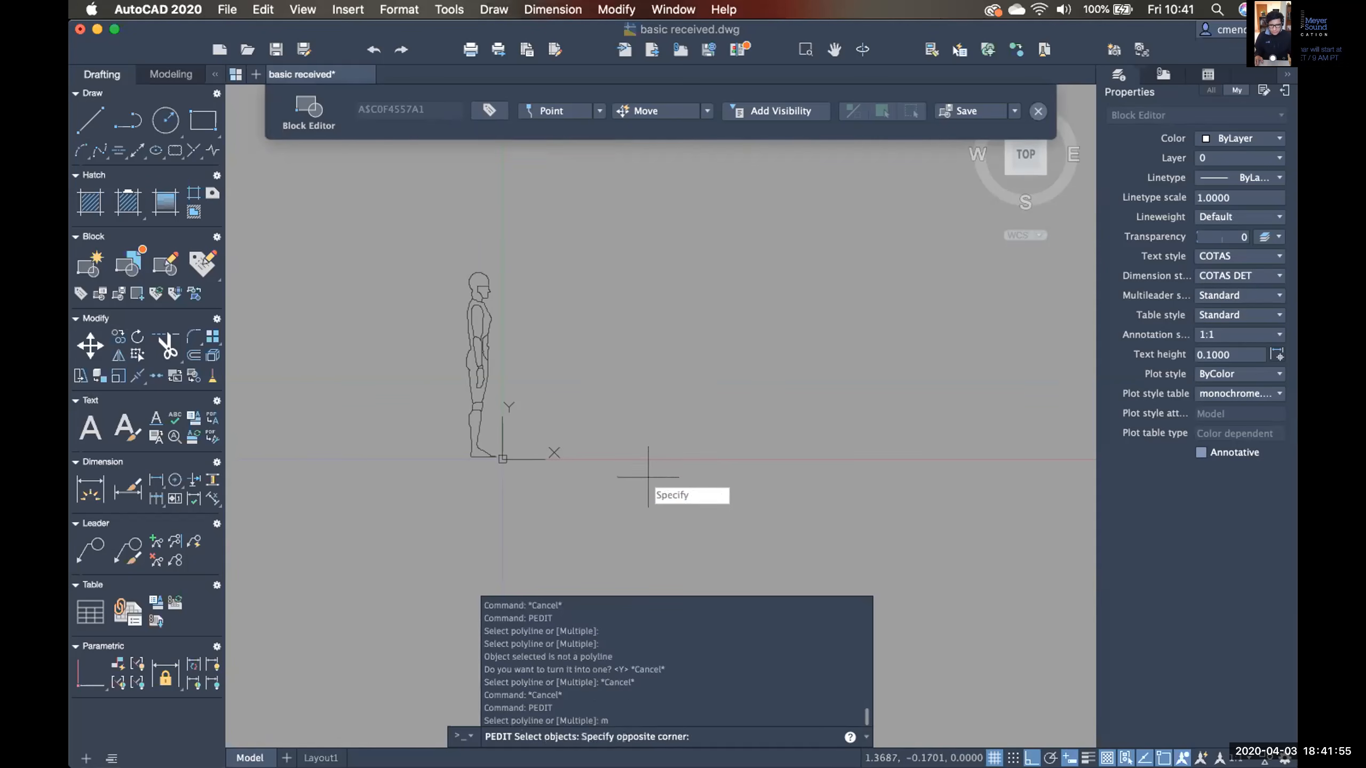
pyautogui.click(380, 201)
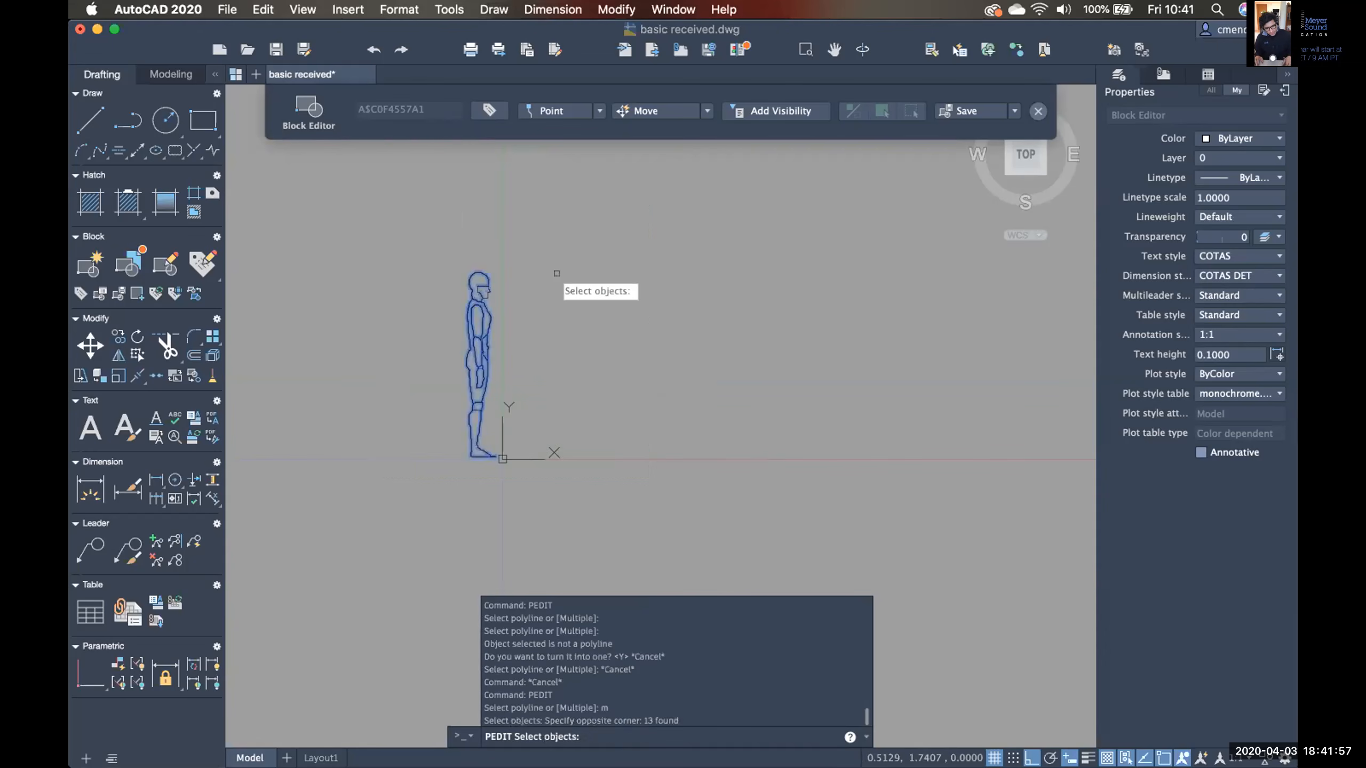
pyautogui.press('Return')
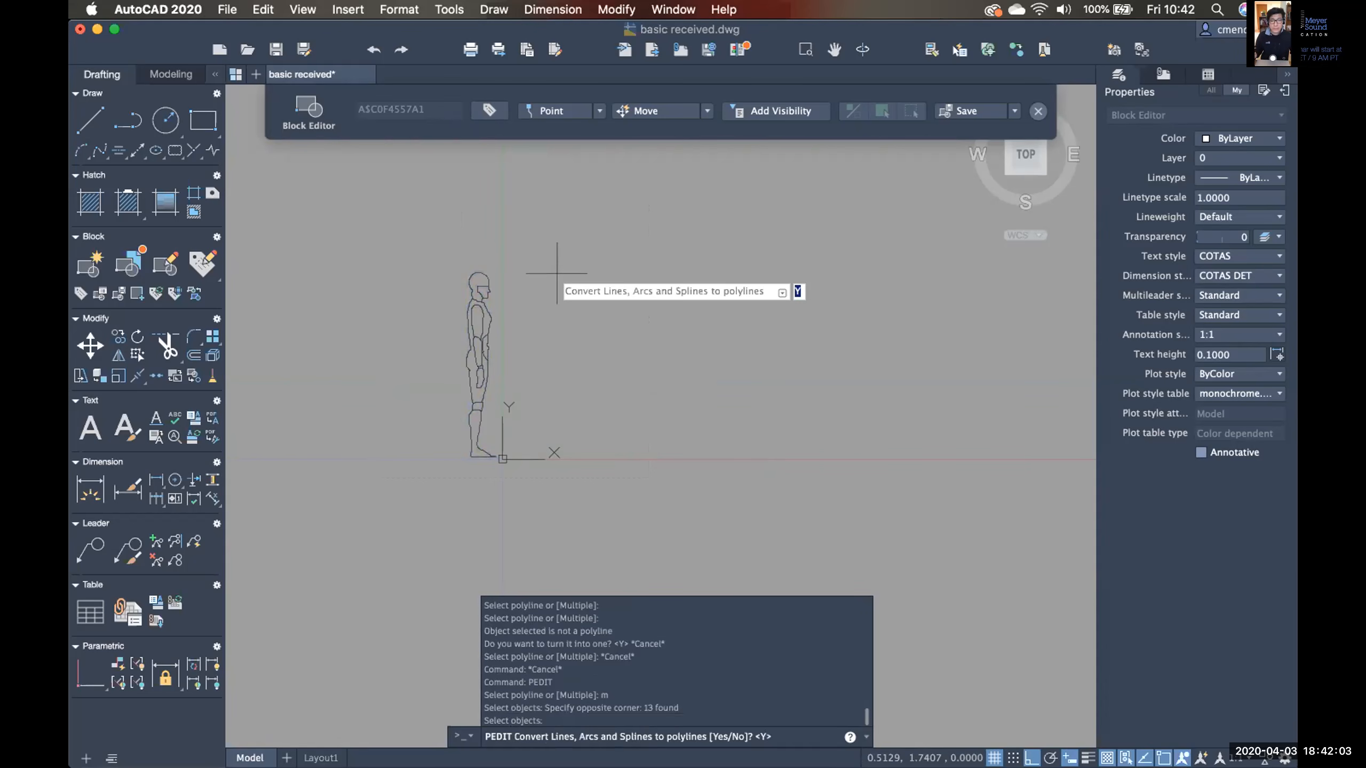
pyautogui.press('Return')
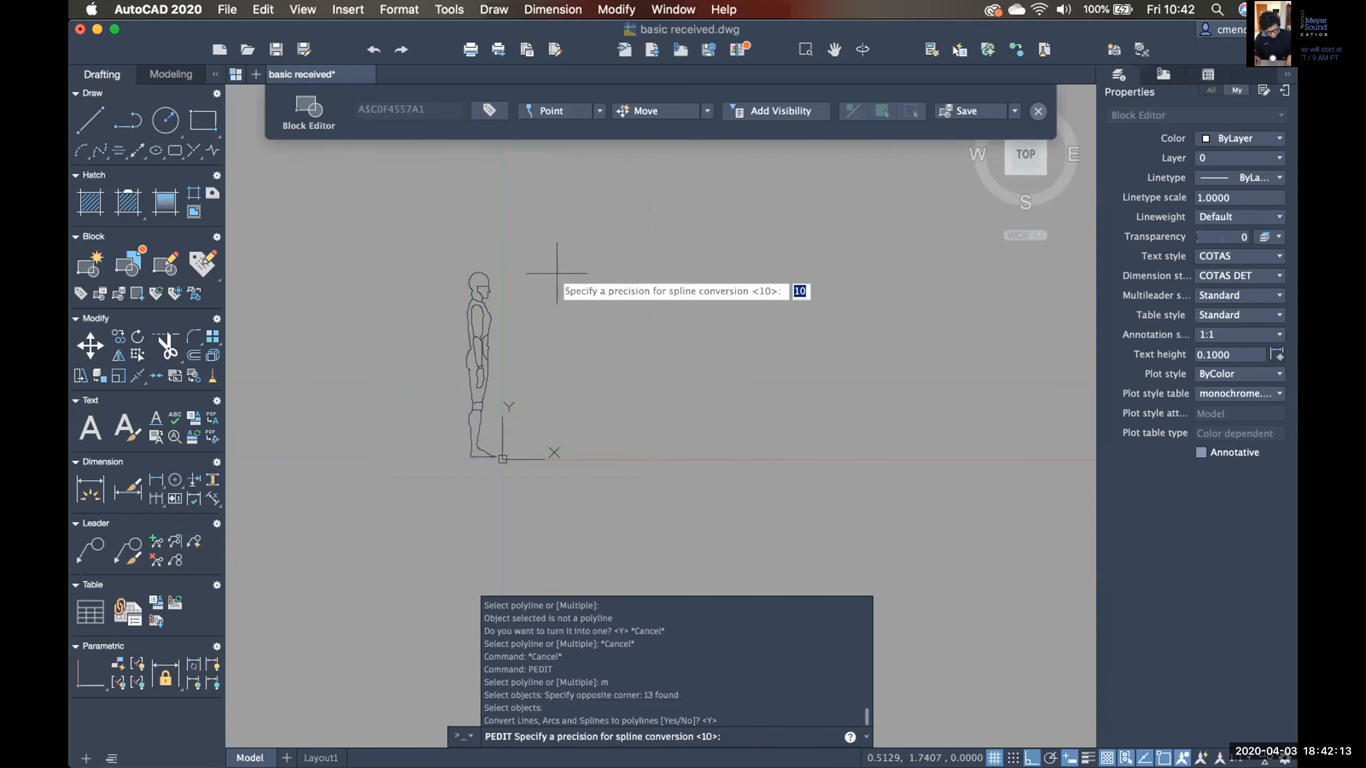
pyautogui.press('Return')
pyautogui.click(550, 265)
pyautogui.press('Escape')
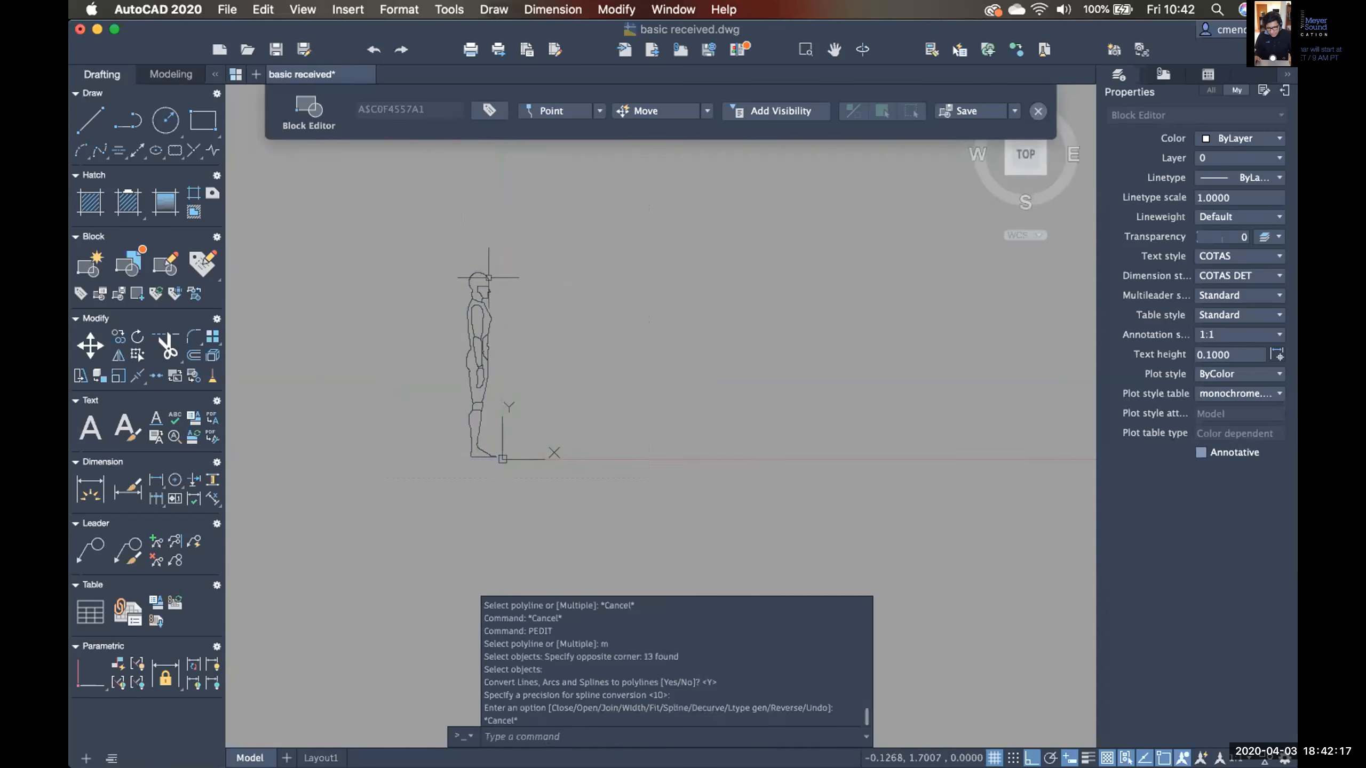
# Select all of the standing figure's polylines and move them from layer HOMBRE to layer 0.
pyautogui.click(487, 276)
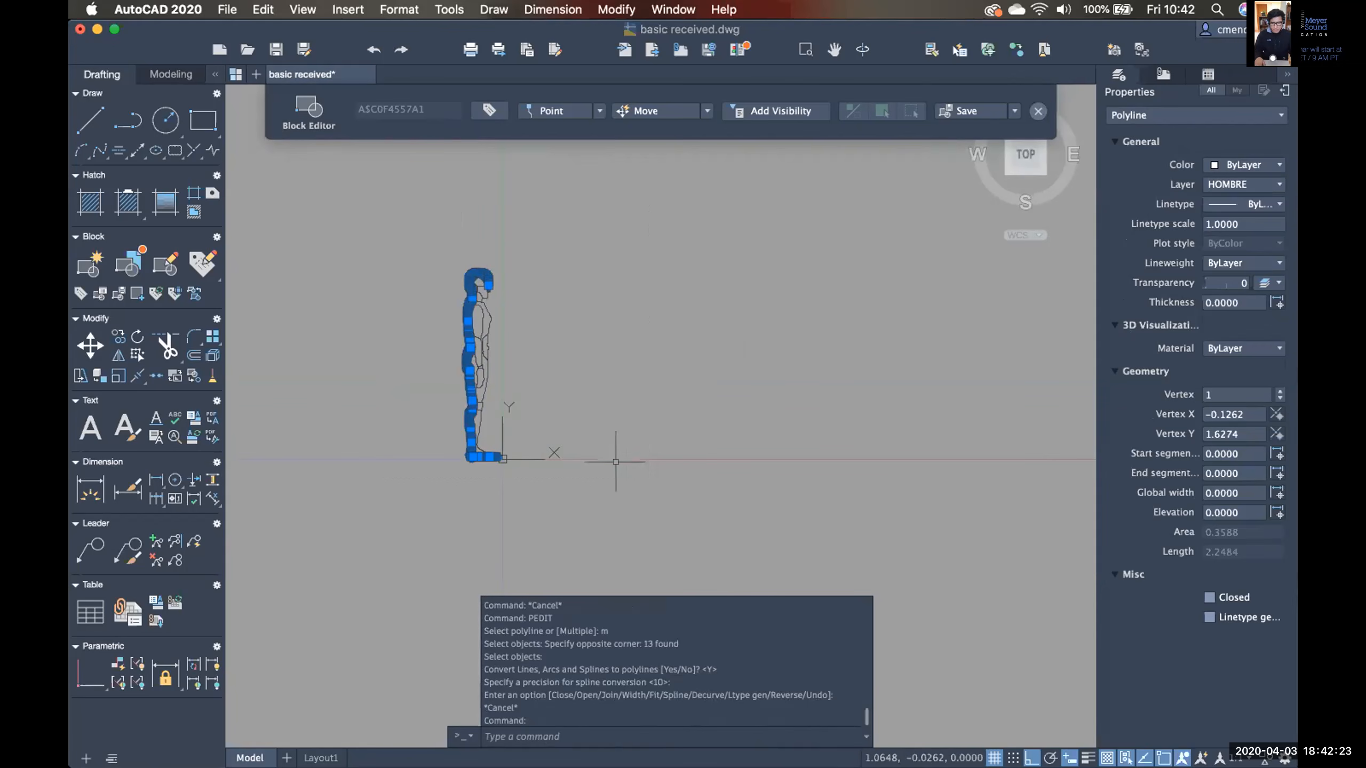
pyautogui.click(638, 458)
pyautogui.click(533, 520)
pyautogui.click(439, 367)
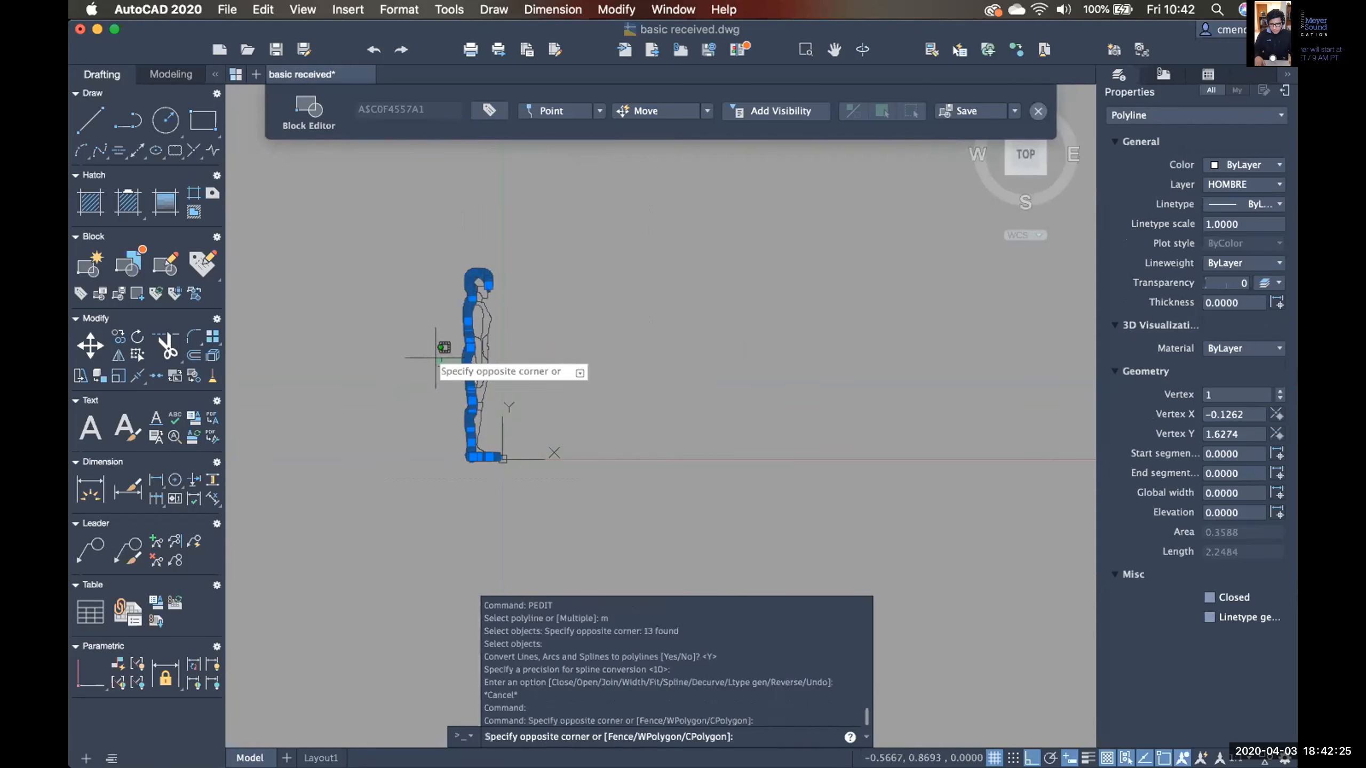
pyautogui.click(407, 314)
pyautogui.click(640, 505)
pyautogui.click(407, 215)
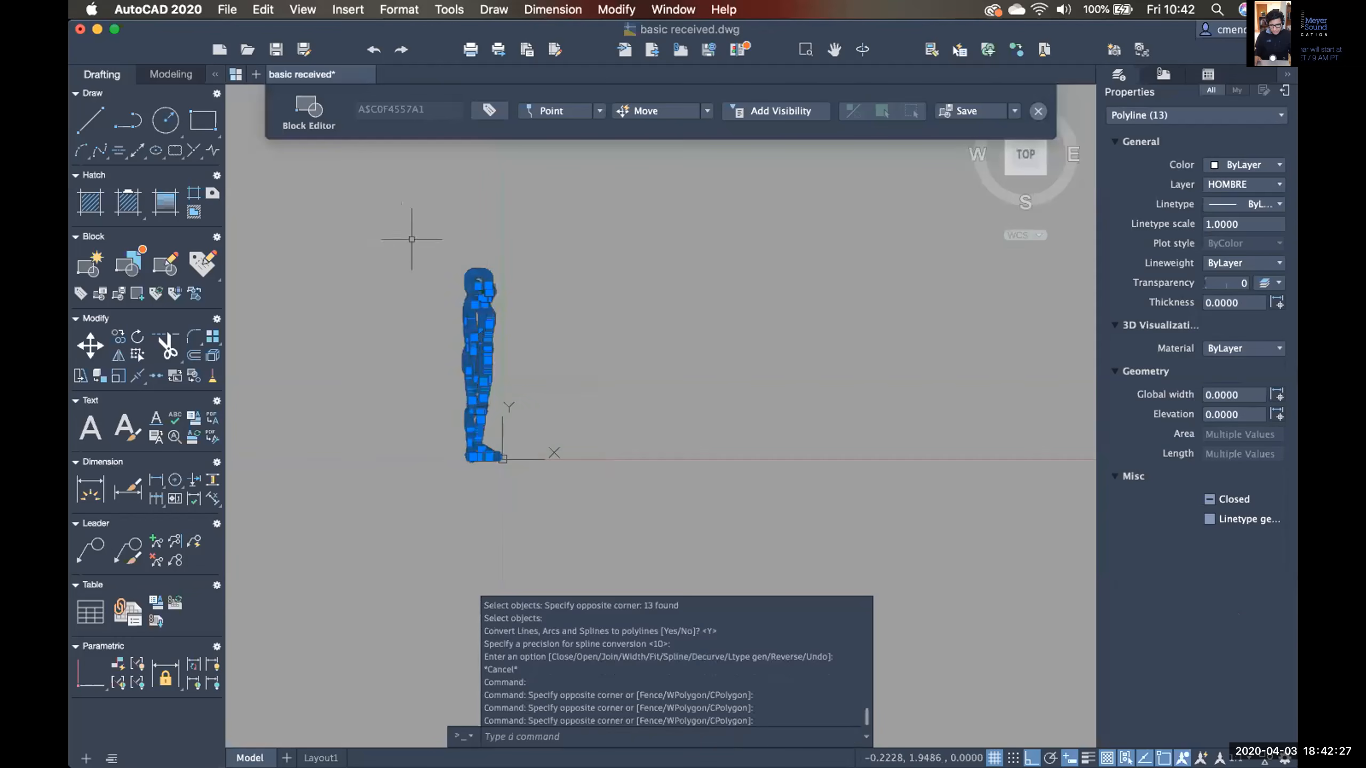
pyautogui.click(1245, 172)
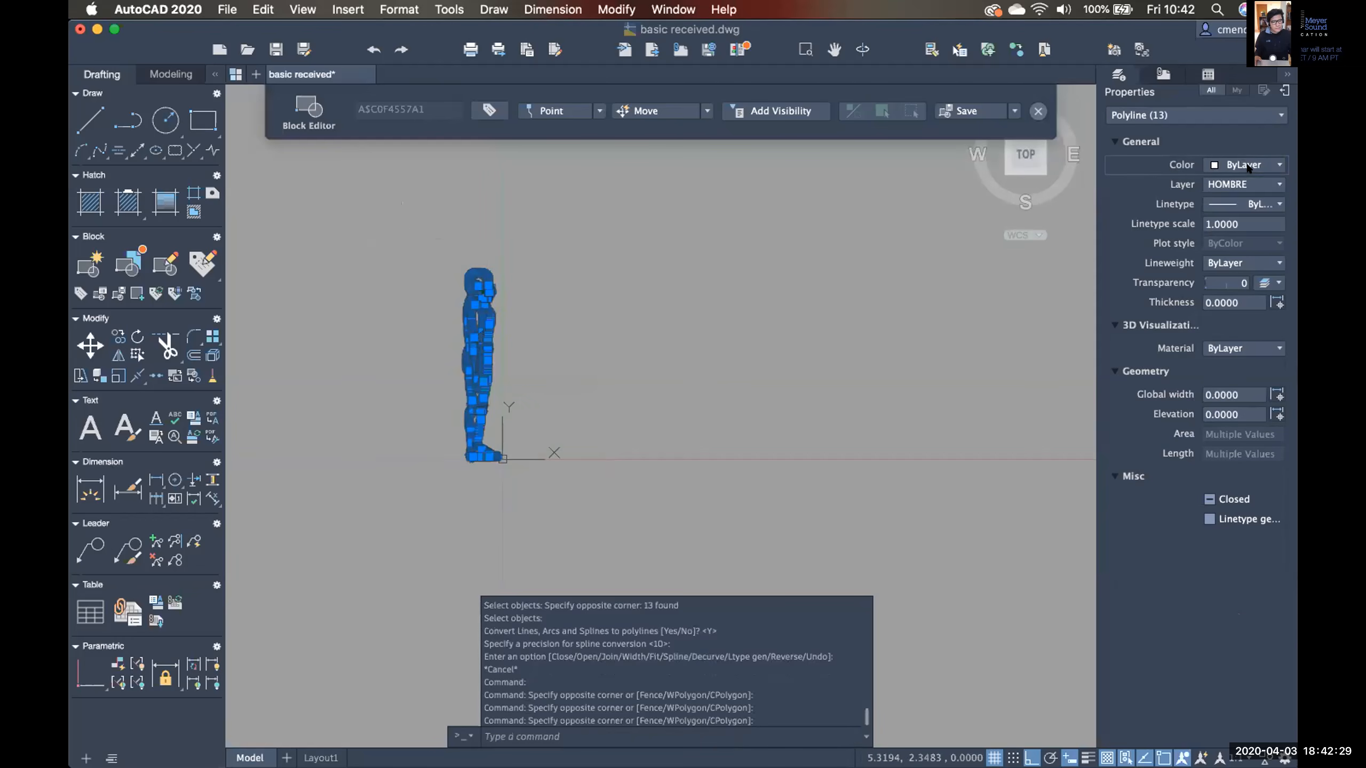
pyautogui.click(1243, 187)
pyautogui.click(1244, 184)
pyautogui.scroll(5, 1183, 237)
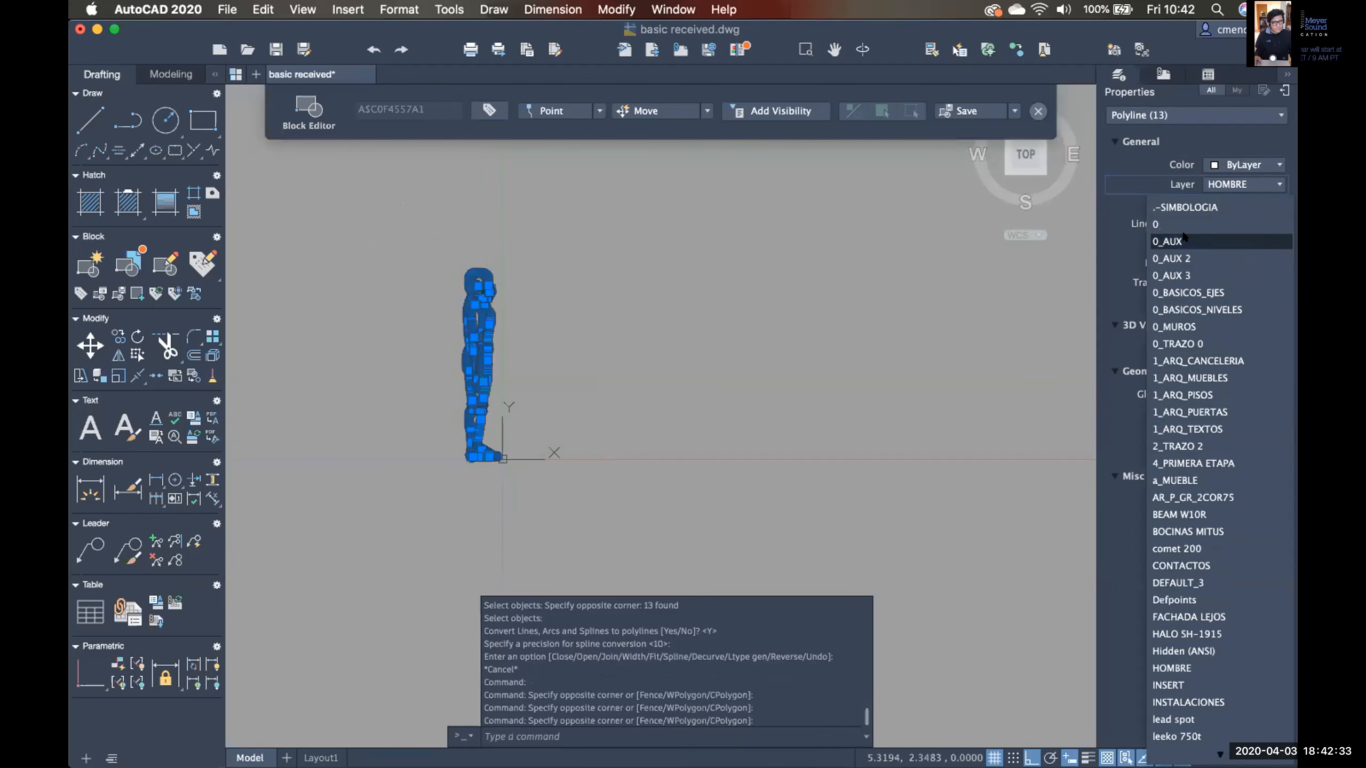
pyautogui.click(1170, 224)
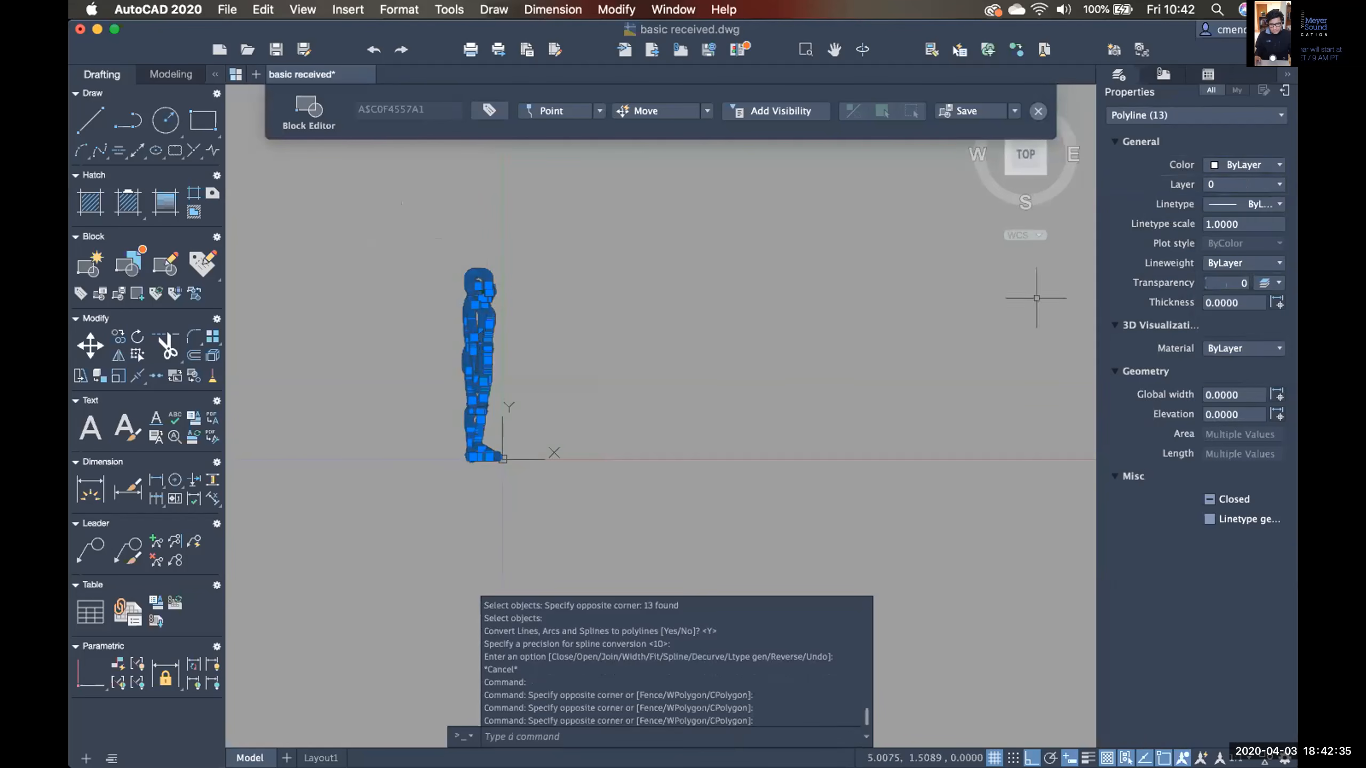
# Save the edited standing figure block and close the Block Editor.
pyautogui.moveTo(732, 308); pyautogui.dragTo(806, 413, button='middle')
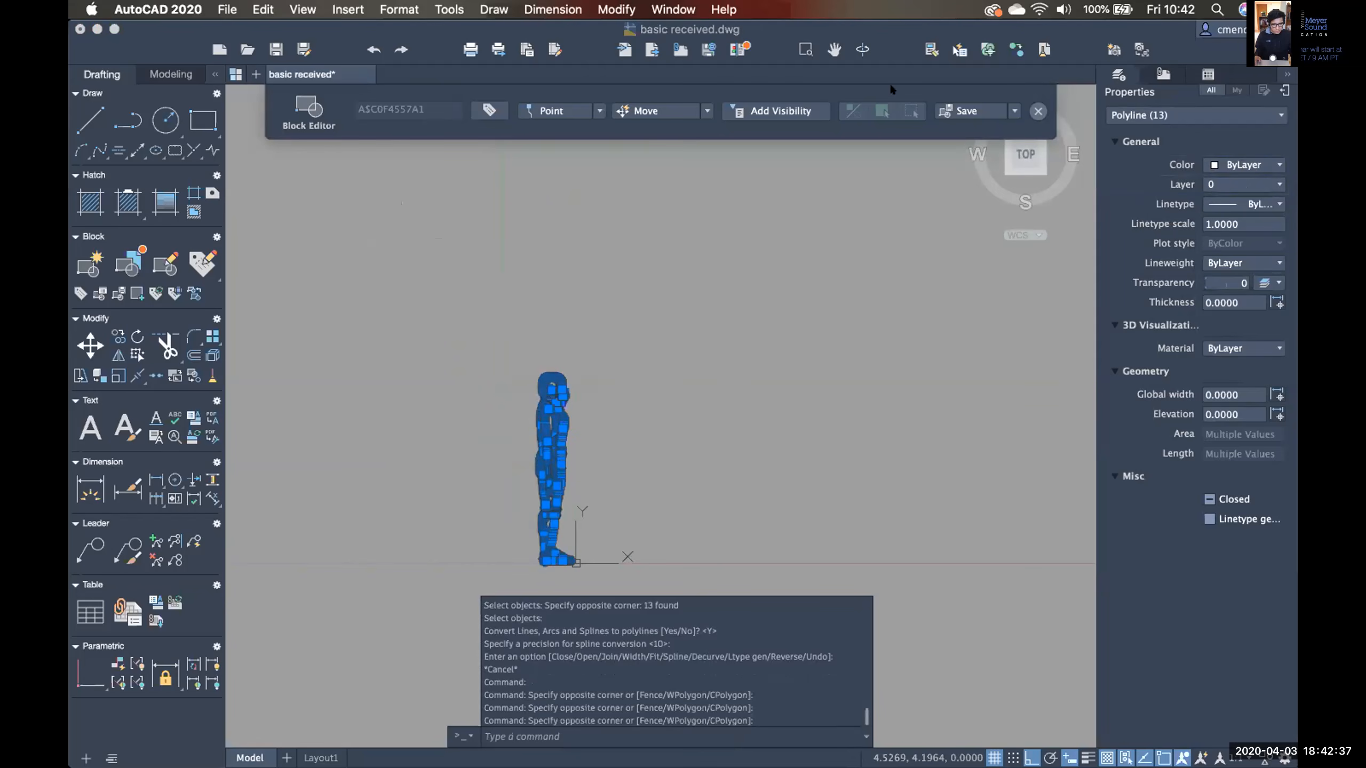
pyautogui.click(993, 112)
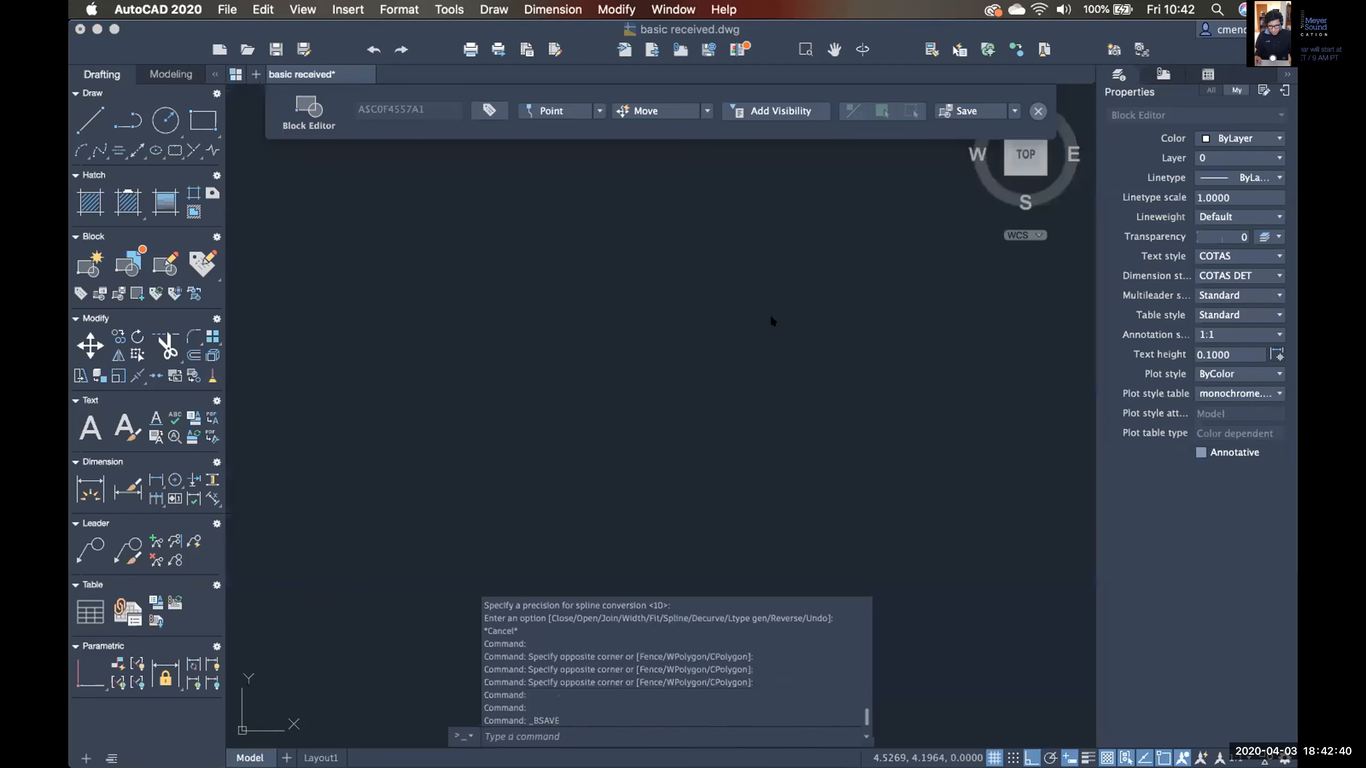
pyautogui.click(1037, 111)
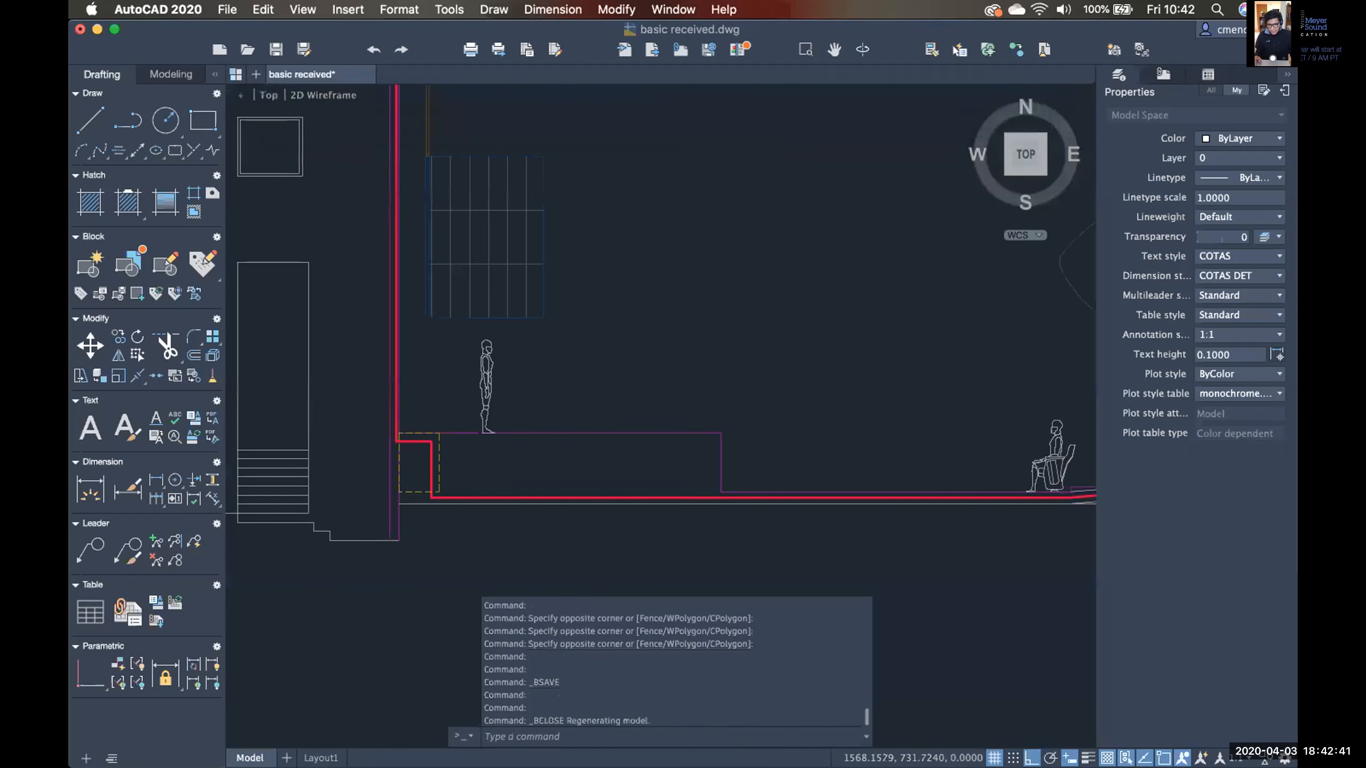
# Explode the standing figure block on the stage and check one of its pieces, clearing the selection.
pyautogui.click(486, 371)
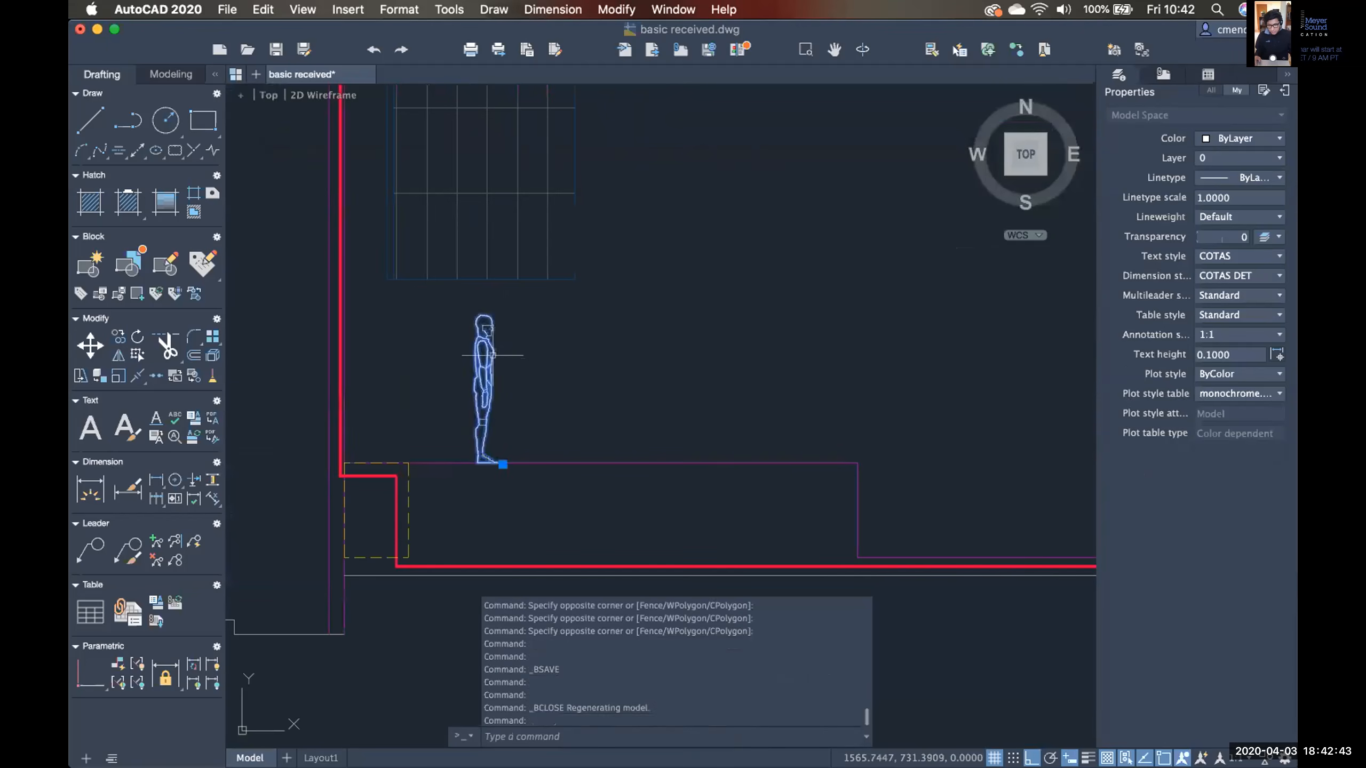
pyautogui.write('x')
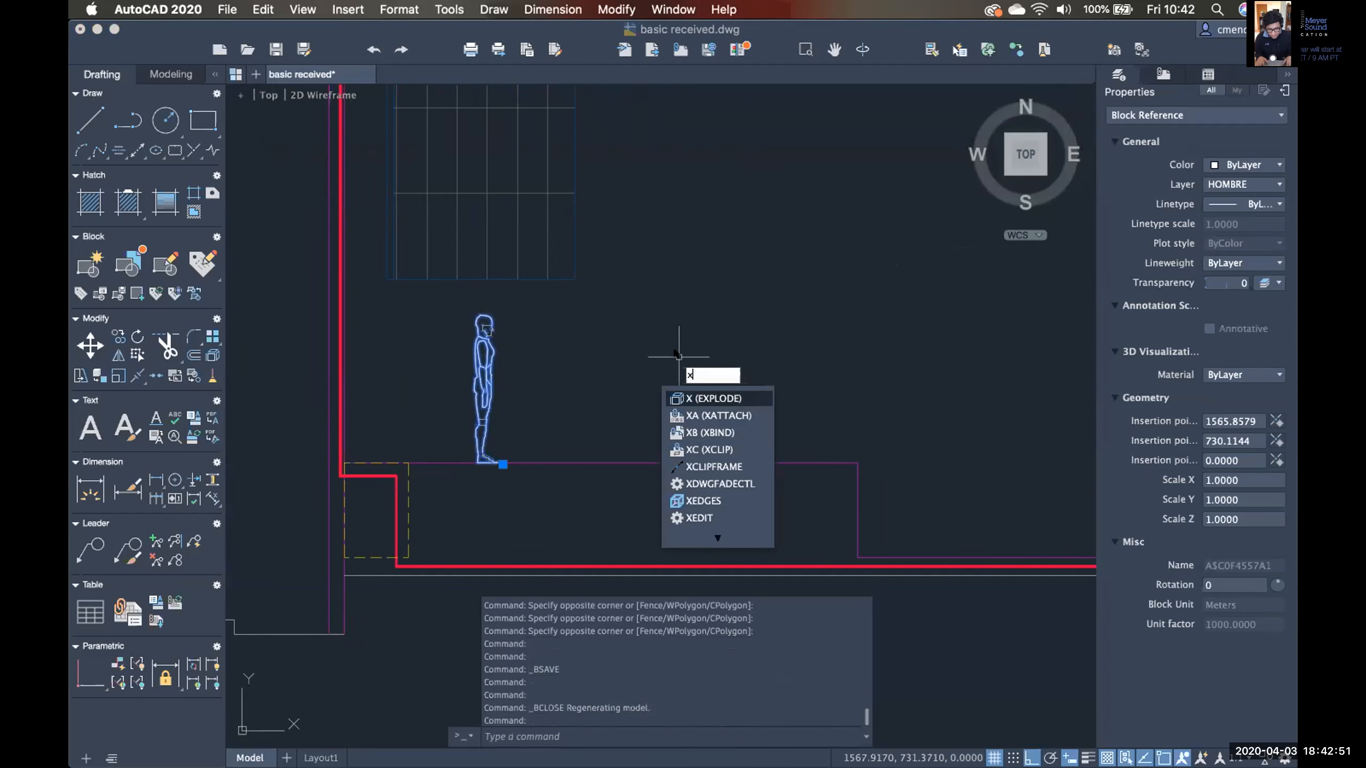
pyautogui.press('Return')
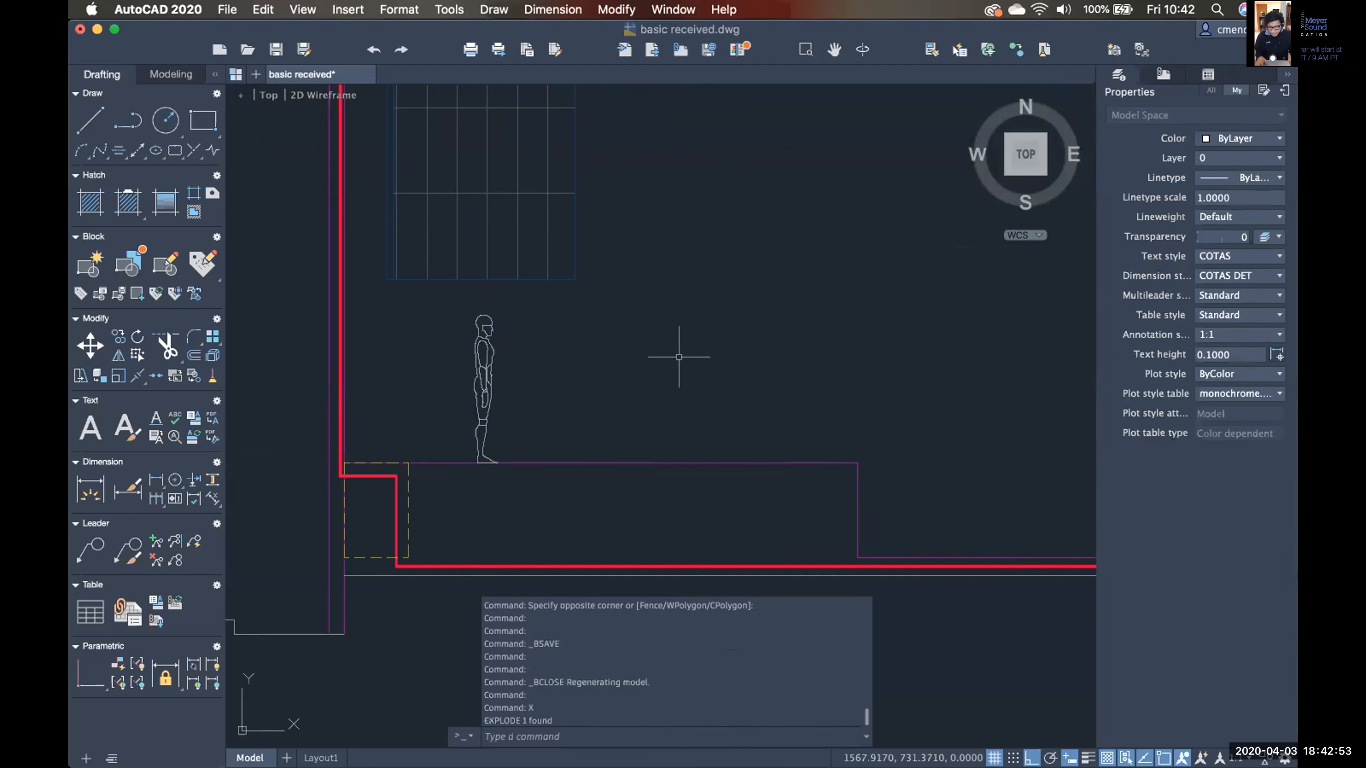
pyautogui.click(489, 372)
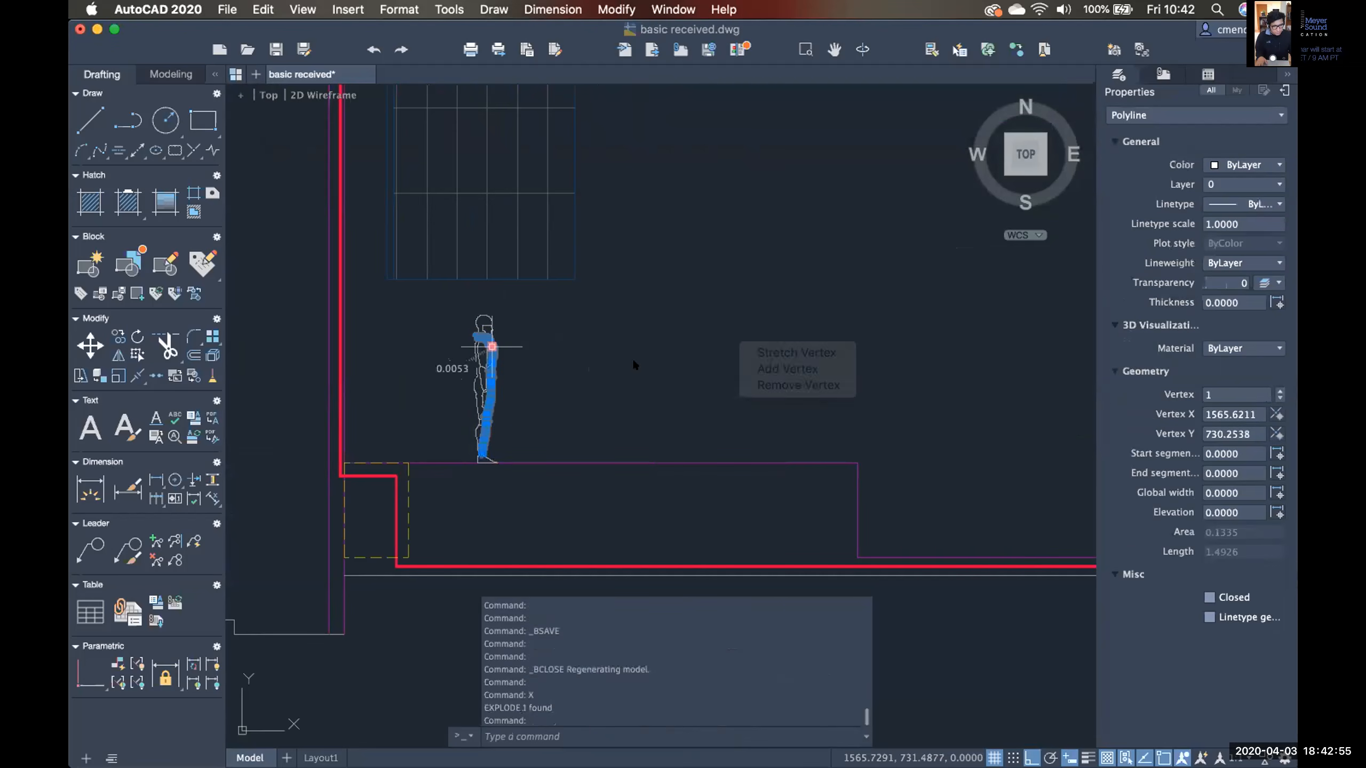
pyautogui.moveTo(638, 370); pyautogui.dragTo(720, 353, button='middle')
pyautogui.press('Escape')
# Use Quick Select to select every block reference in the entire drawing, review them in the floor plan and delete them.
pyautogui.scroll(-10, 658, 372)
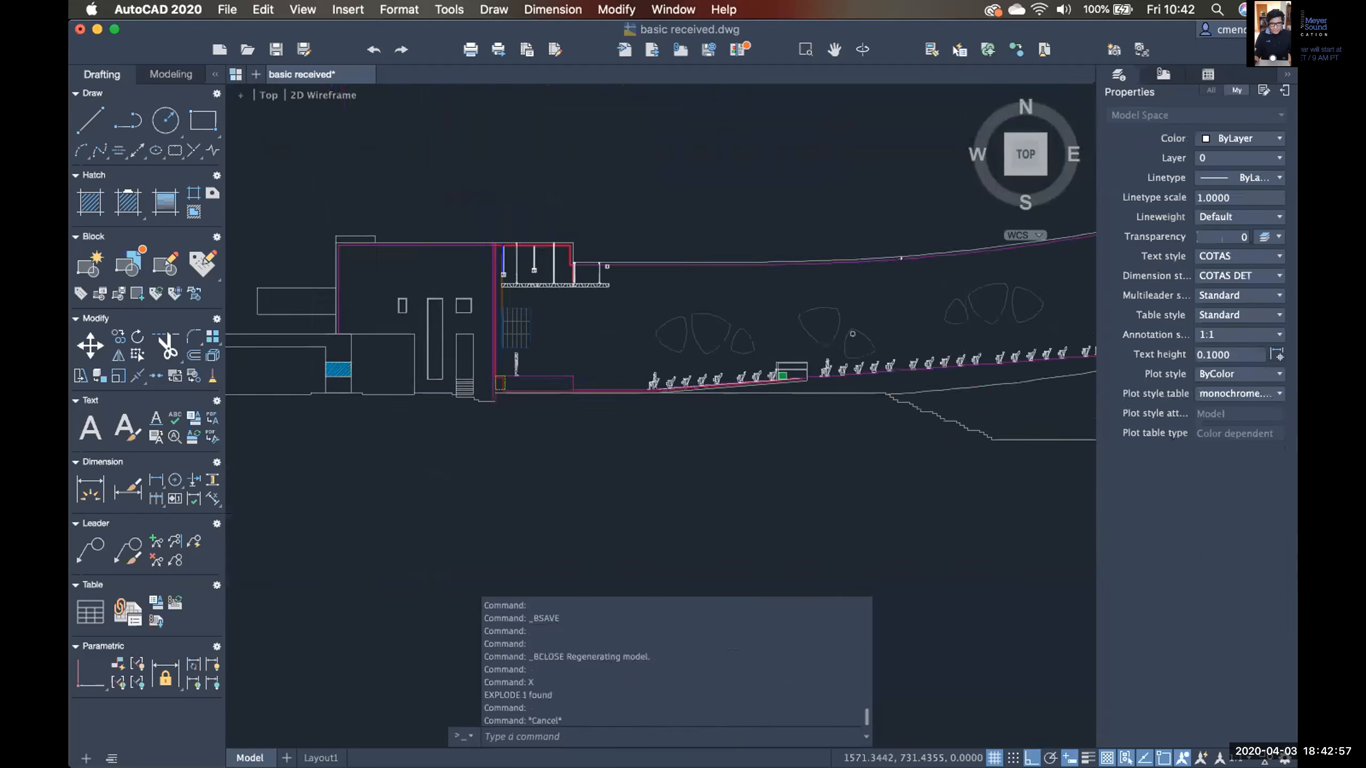
pyautogui.click(658, 306)
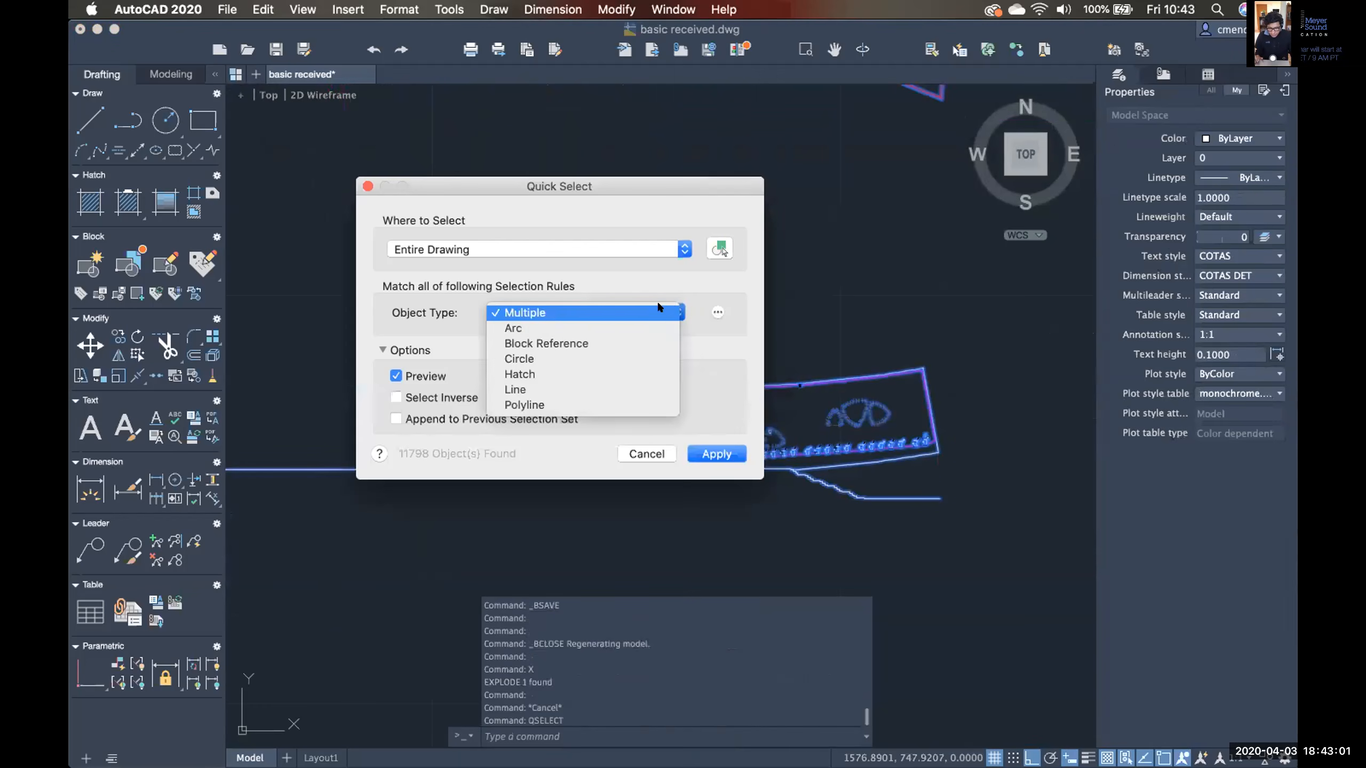
pyautogui.click(624, 343)
pyautogui.click(716, 453)
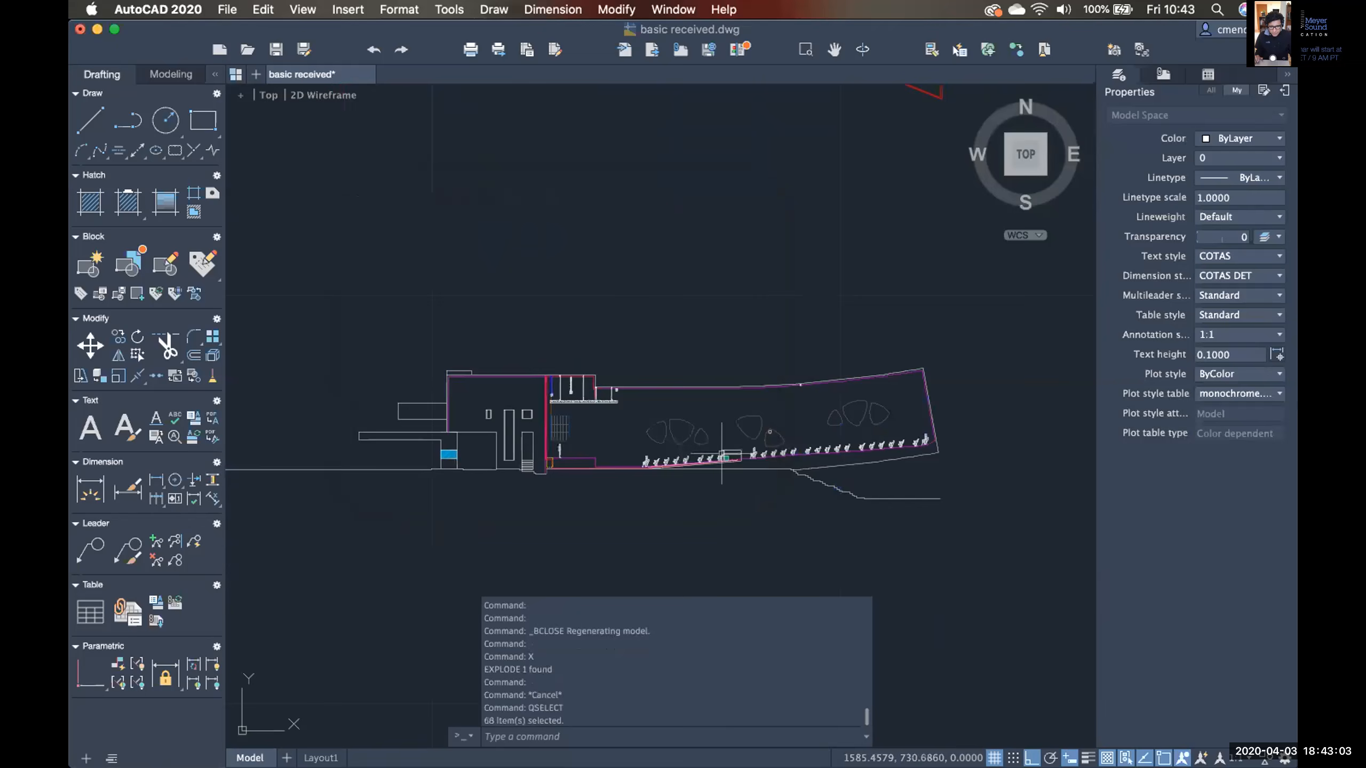
pyautogui.scroll(-5, 709, 393)
pyautogui.moveTo(626, 162); pyautogui.dragTo(629, 334, button='middle')
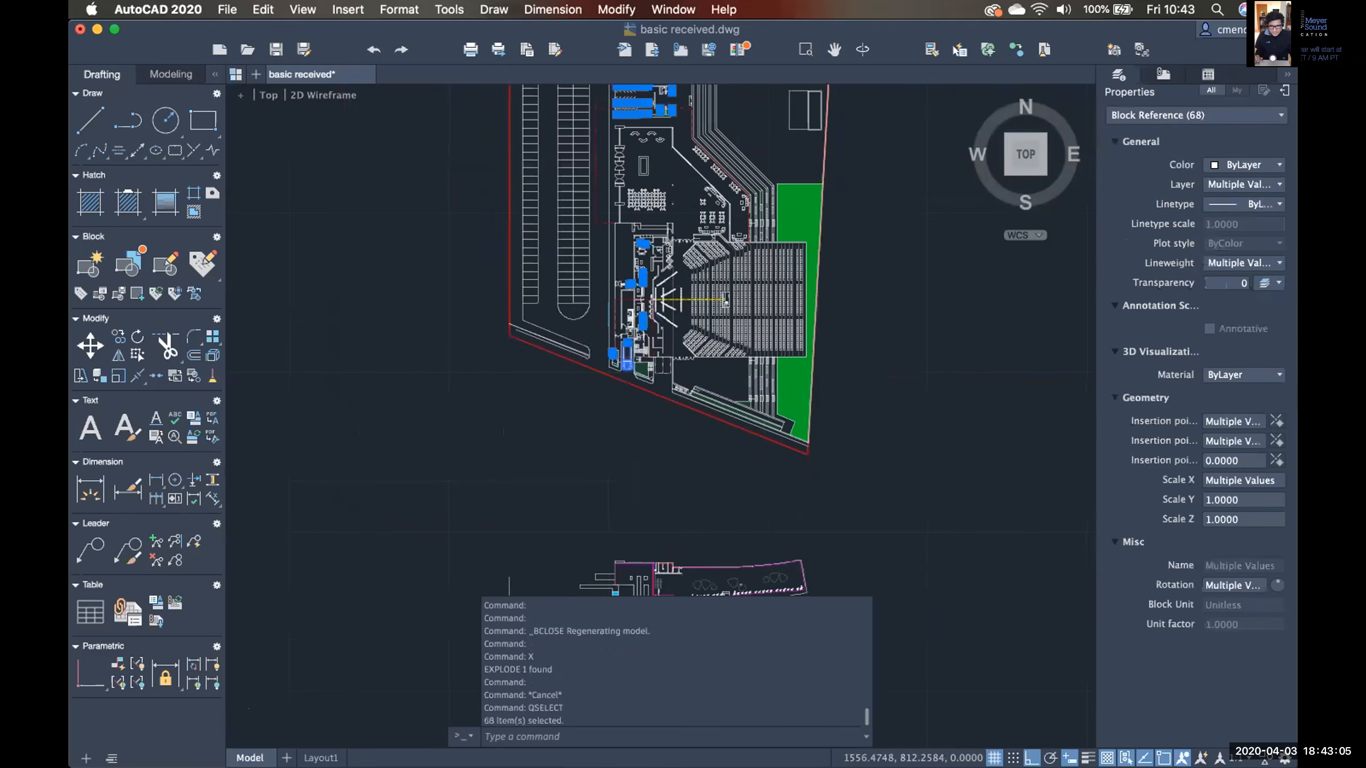
pyautogui.scroll(5, 629, 328)
pyautogui.scroll(3, 623, 400)
pyautogui.moveTo(587, 363); pyautogui.dragTo(566, 504, button='middle')
pyautogui.scroll(2, 606, 398)
pyautogui.scroll(-6, 566, 505)
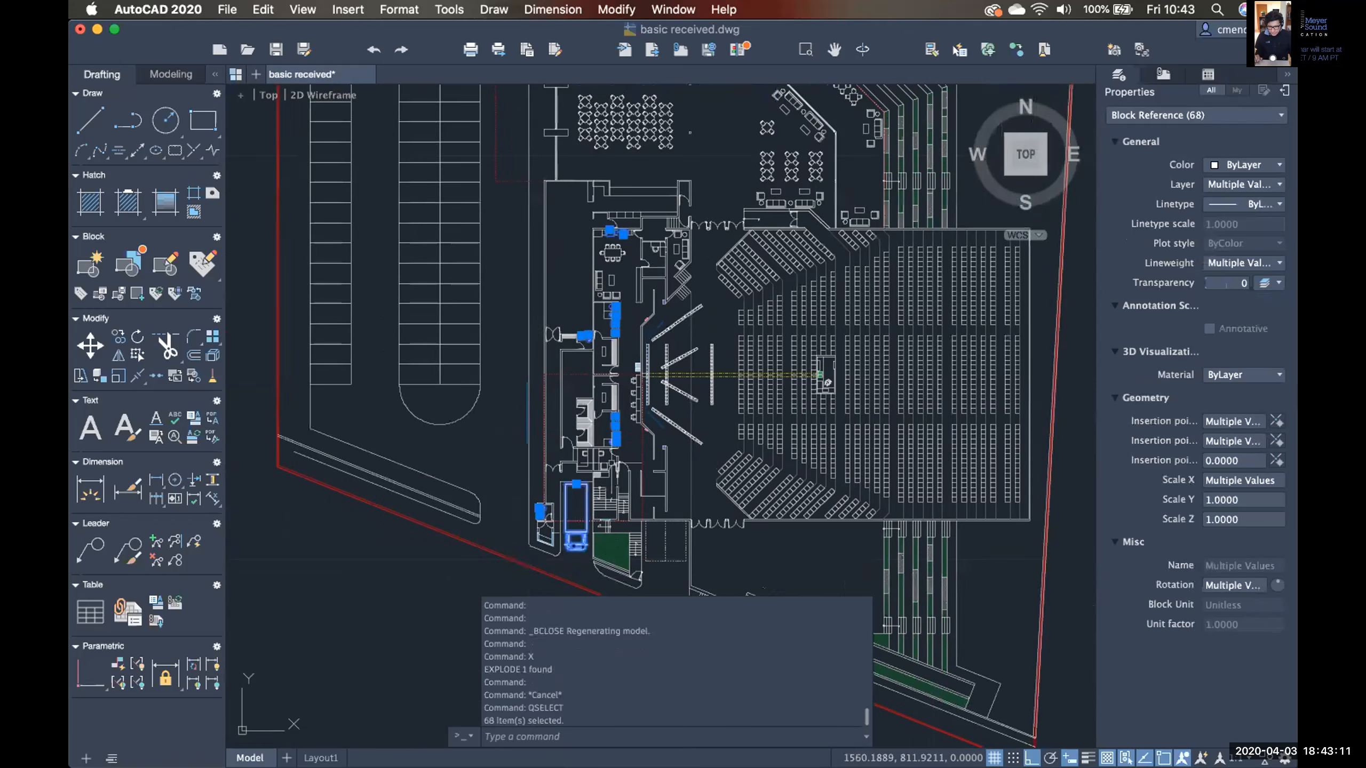
pyautogui.scroll(4, 638, 368)
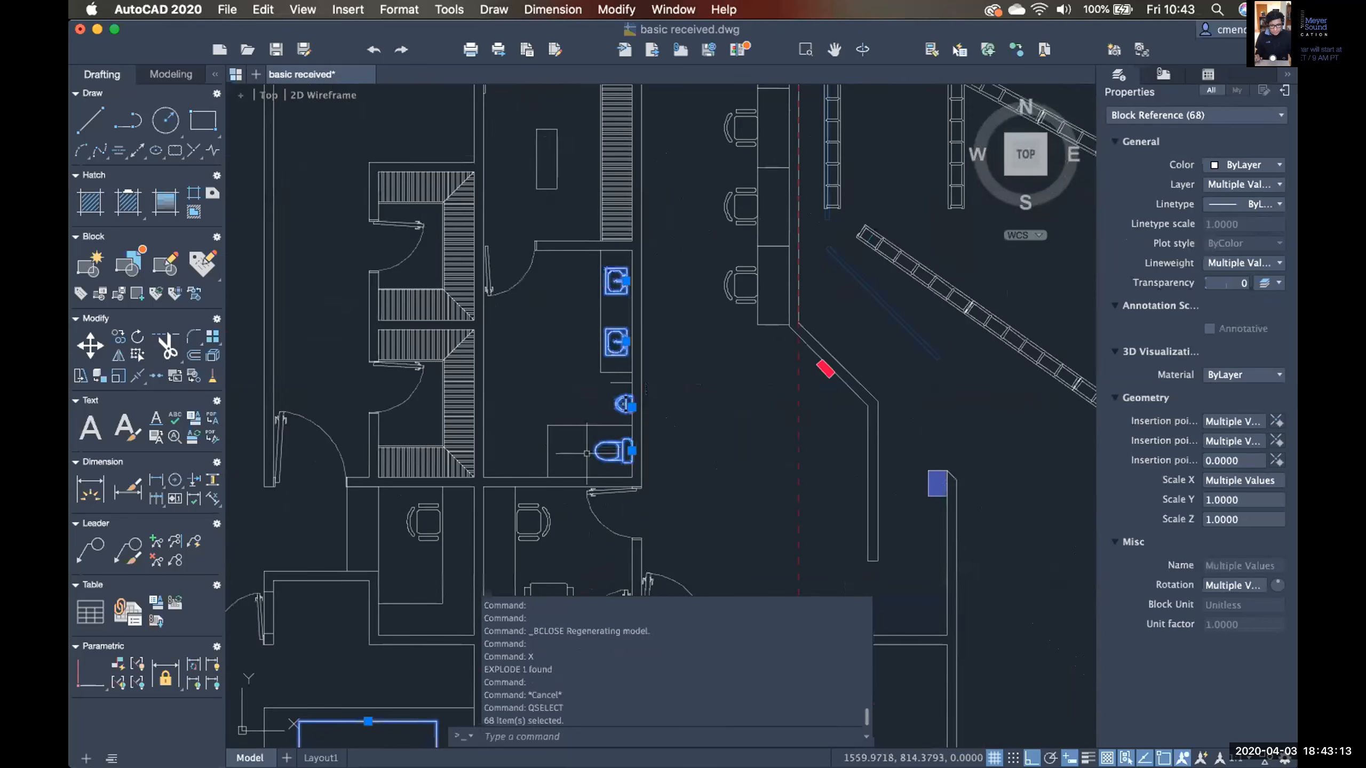
pyautogui.scroll(-3, 591, 450)
pyautogui.moveTo(601, 388); pyautogui.dragTo(600, 428, button='middle')
pyautogui.moveTo(602, 328); pyautogui.dragTo(598, 432, button='middle')
pyautogui.moveTo(618, 364); pyautogui.dragTo(614, 458, button='middle')
pyautogui.scroll(-5, 614, 418)
pyautogui.moveTo(636, 278); pyautogui.dragTo(622, 368, button='middle')
pyautogui.scroll(-3, 621, 368)
pyautogui.moveTo(673, 429); pyautogui.dragTo(655, 327, button='middle')
pyautogui.moveTo(729, 389); pyautogui.dragTo(651, 390, button='middle')
pyautogui.scroll(3, 650, 390)
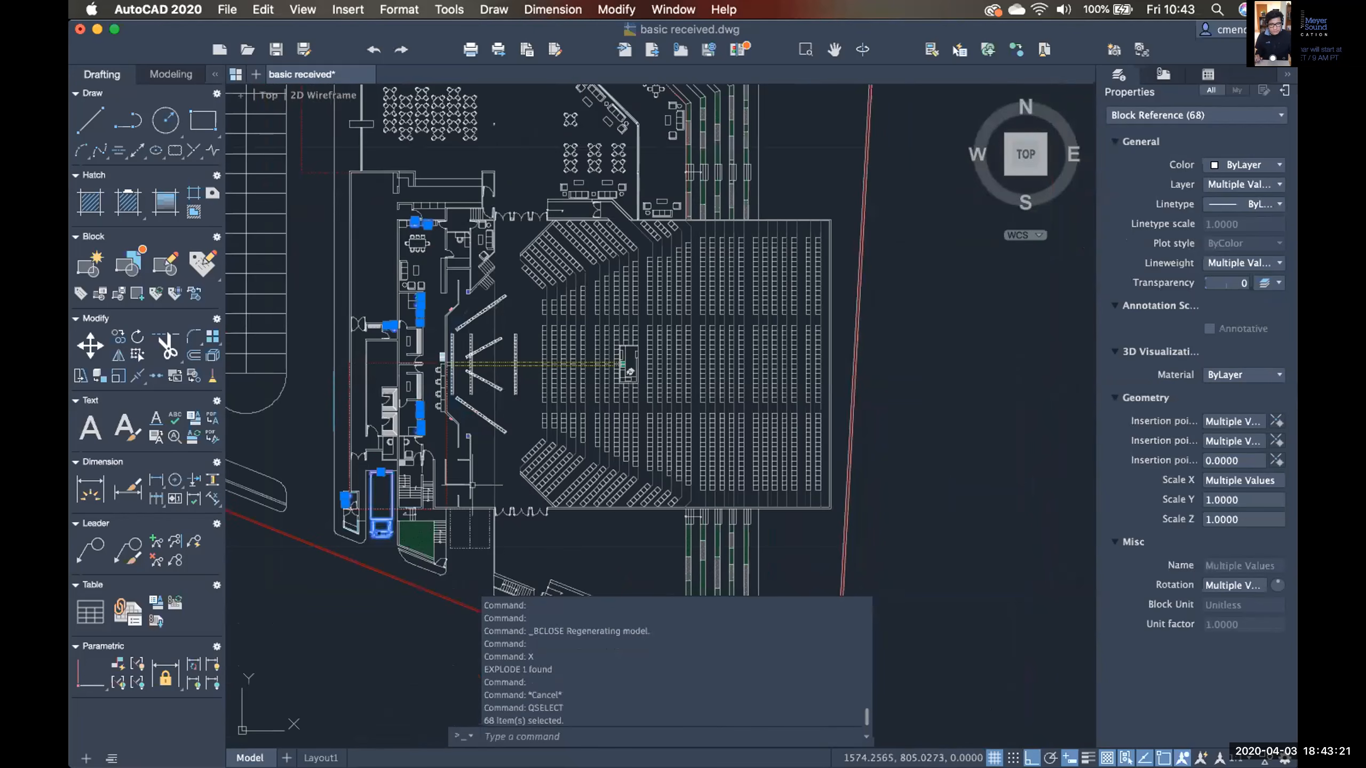
pyautogui.moveTo(665, 502)
pyautogui.moveTo(640, 540); pyautogui.dragTo(635, 438, button='middle')
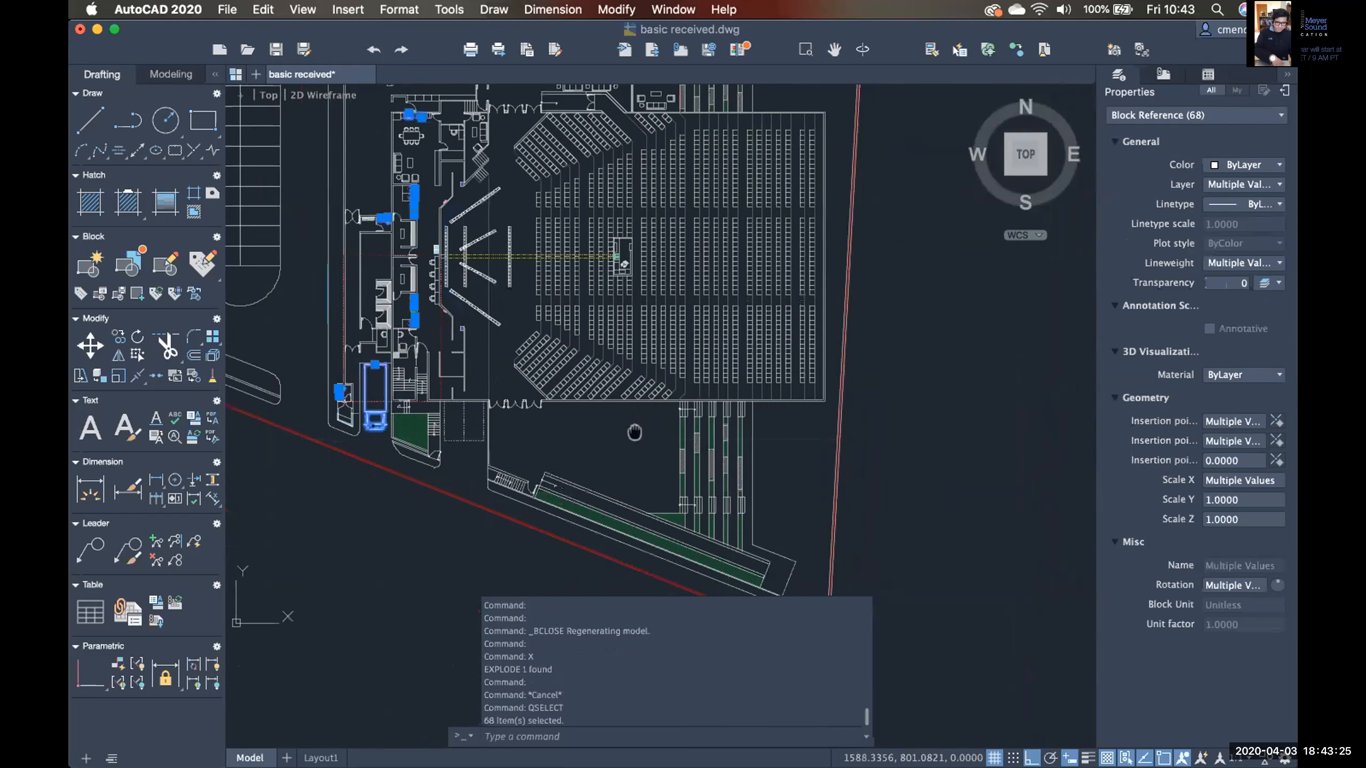
pyautogui.scroll(-3, 635, 438)
pyautogui.press('Delete')
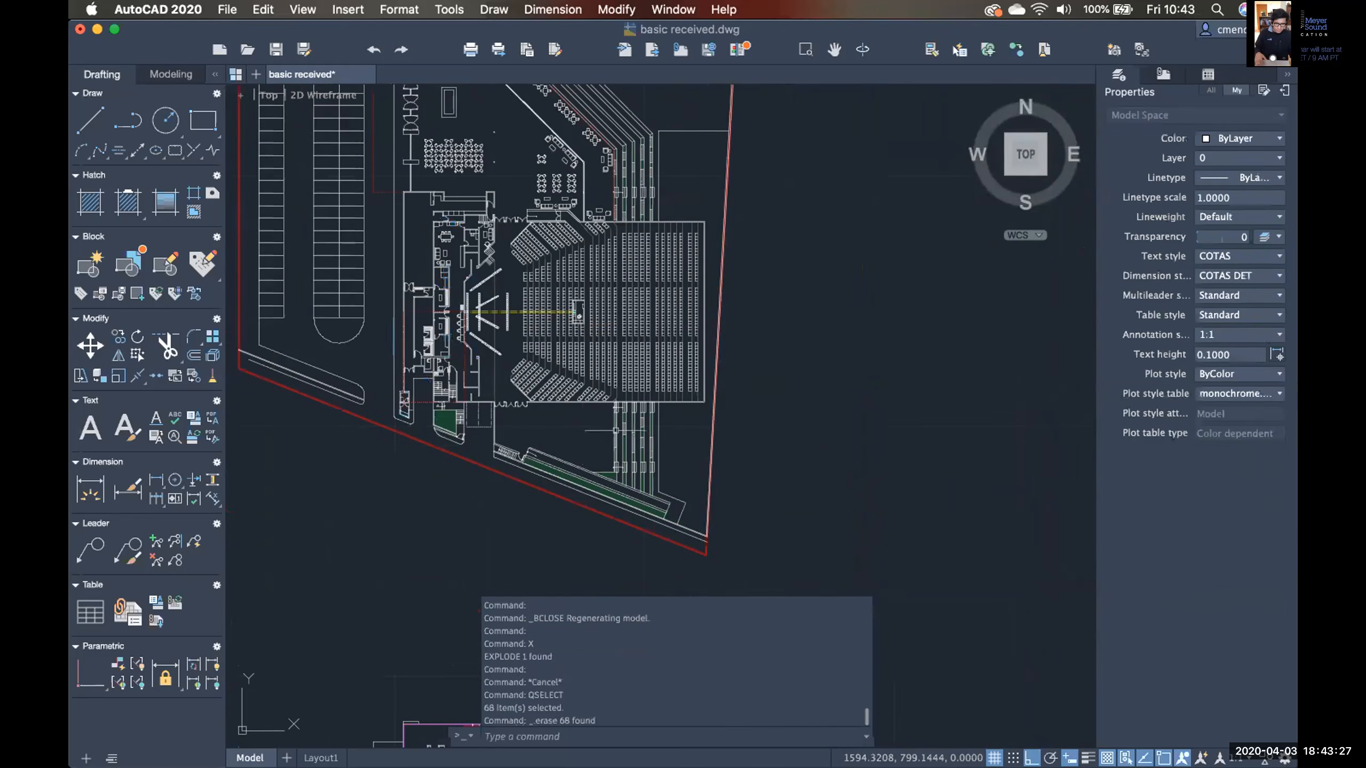
# Run Quick Select on the entire drawing and review the object types still available for selection.
pyautogui.moveTo(652, 519)
pyautogui.mouseDown(button='middle')
pyautogui.moveTo(575, 487)
pyautogui.moveTo(645, 502)
pyautogui.mouseUp(button='middle')
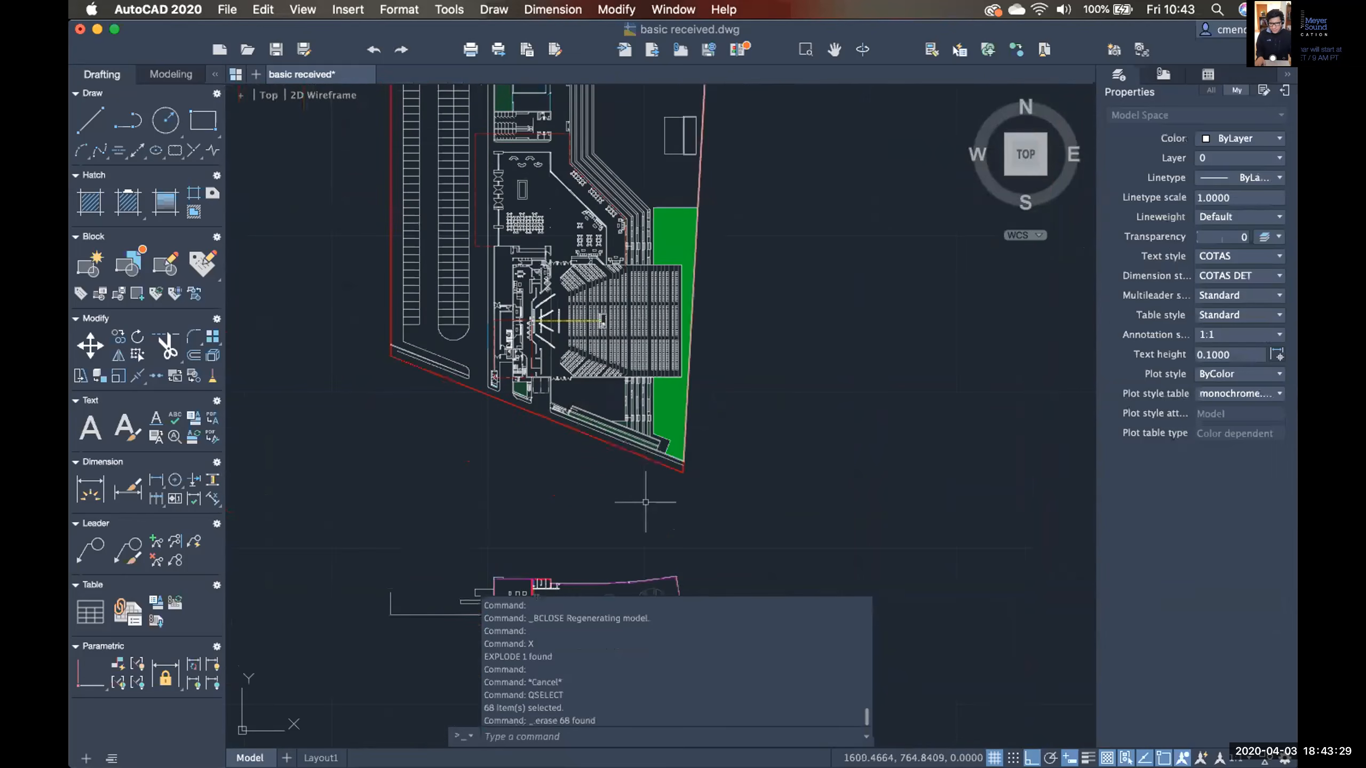
pyautogui.write('qsel')
pyautogui.press('Return')
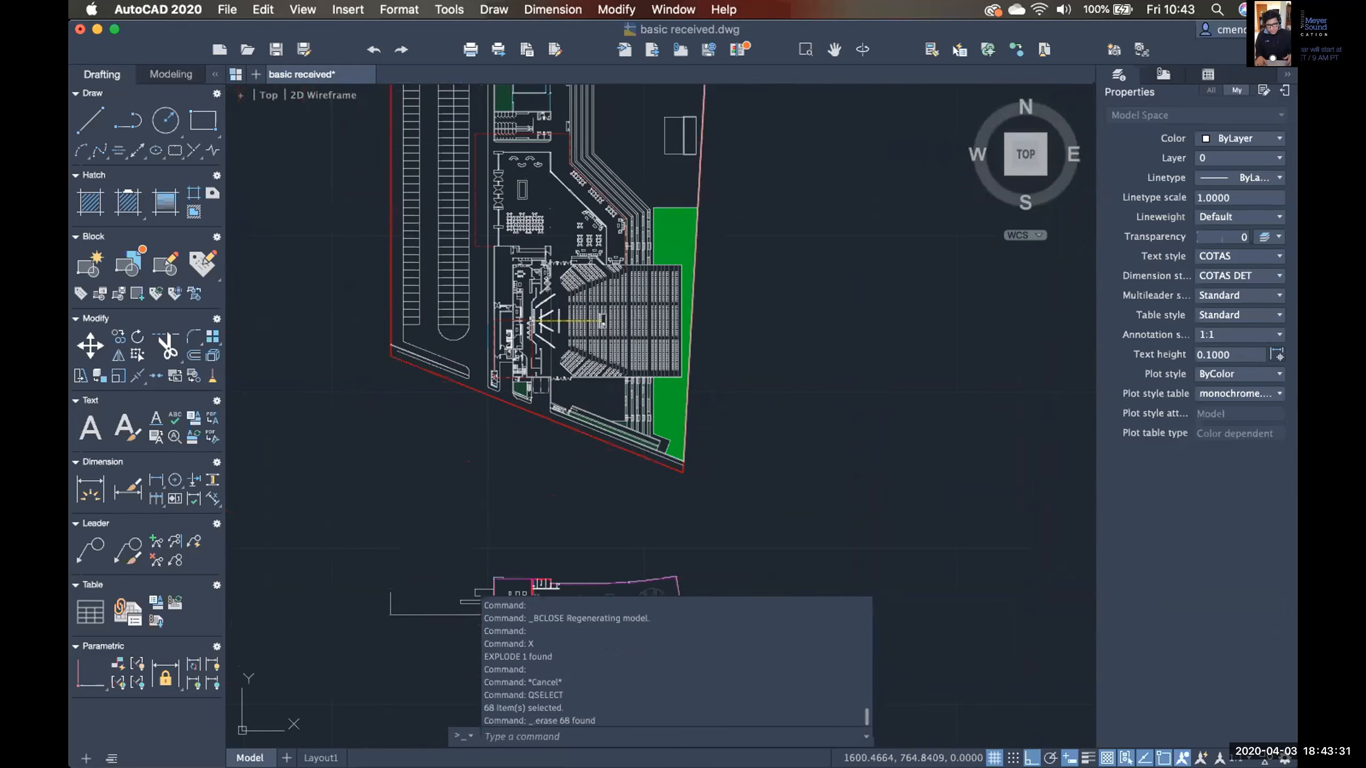
pyautogui.click(660, 312)
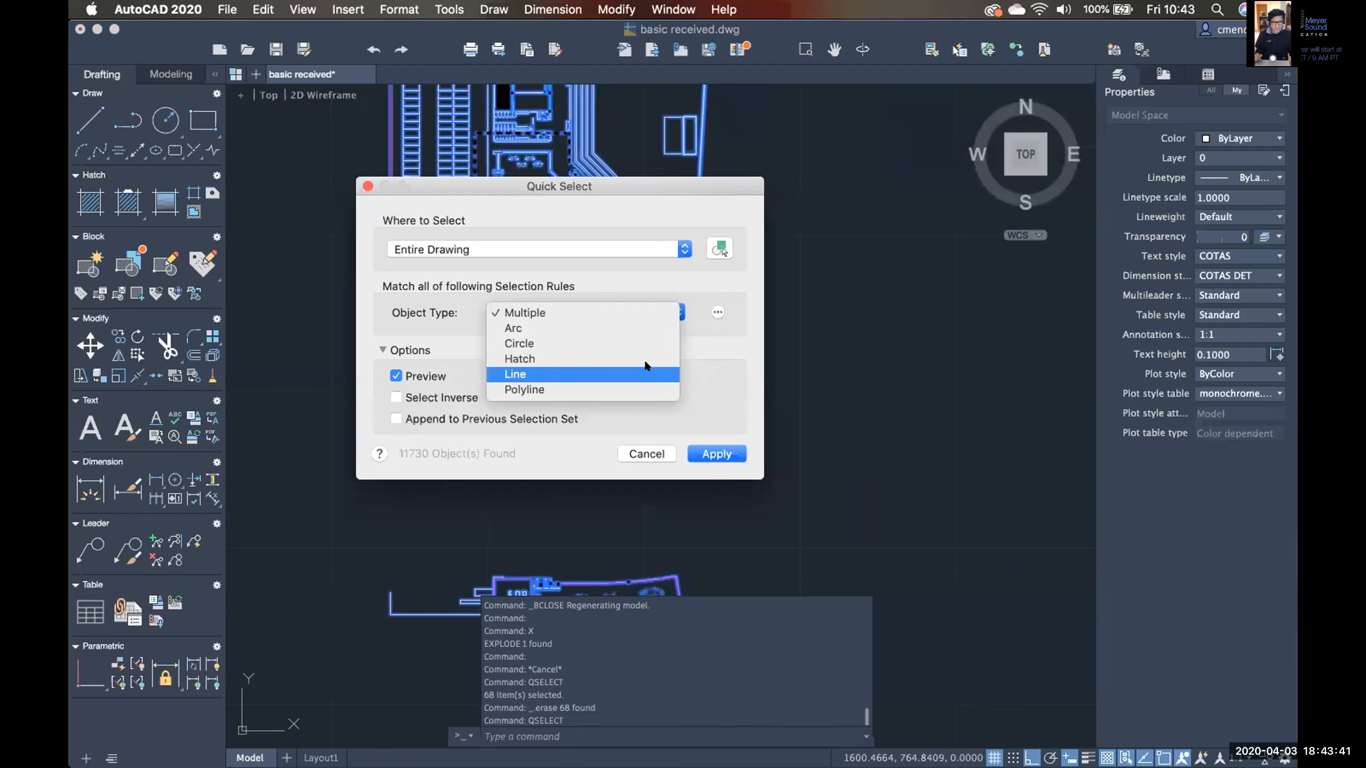
pyautogui.click(643, 318)
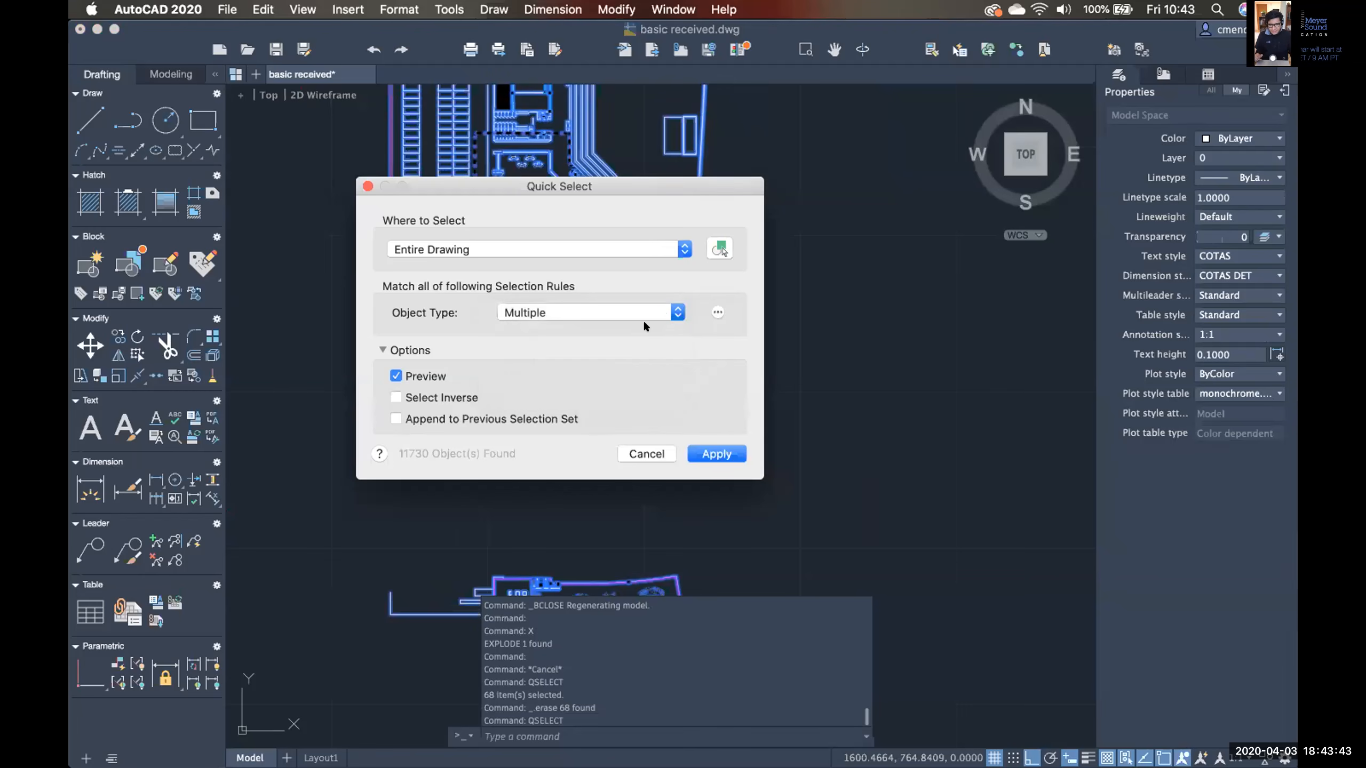
pyautogui.click(674, 311)
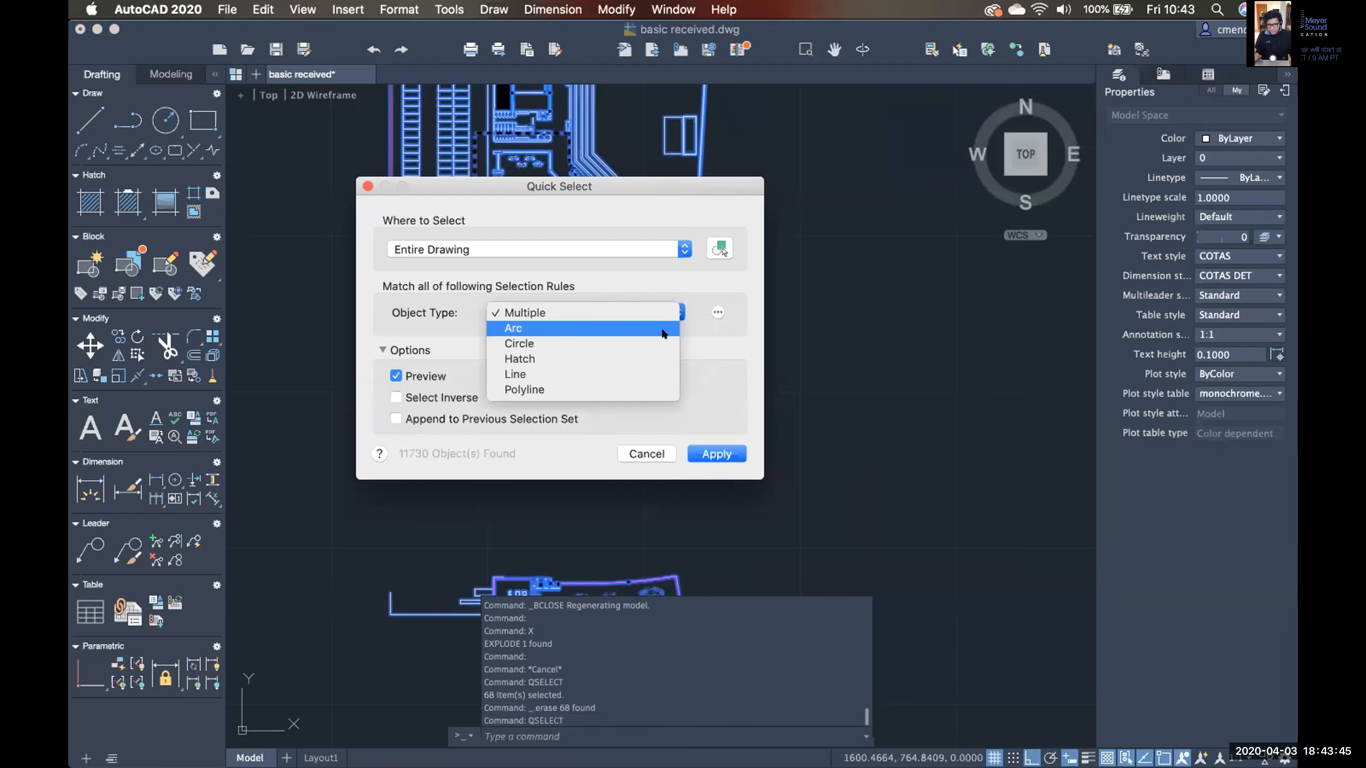
pyautogui.click(728, 327)
# Switch to the PowerPoint presentation, advance to the Format 03 slide on hatches and limits, and return to AutoCAD.
pyautogui.click(1116, 746)
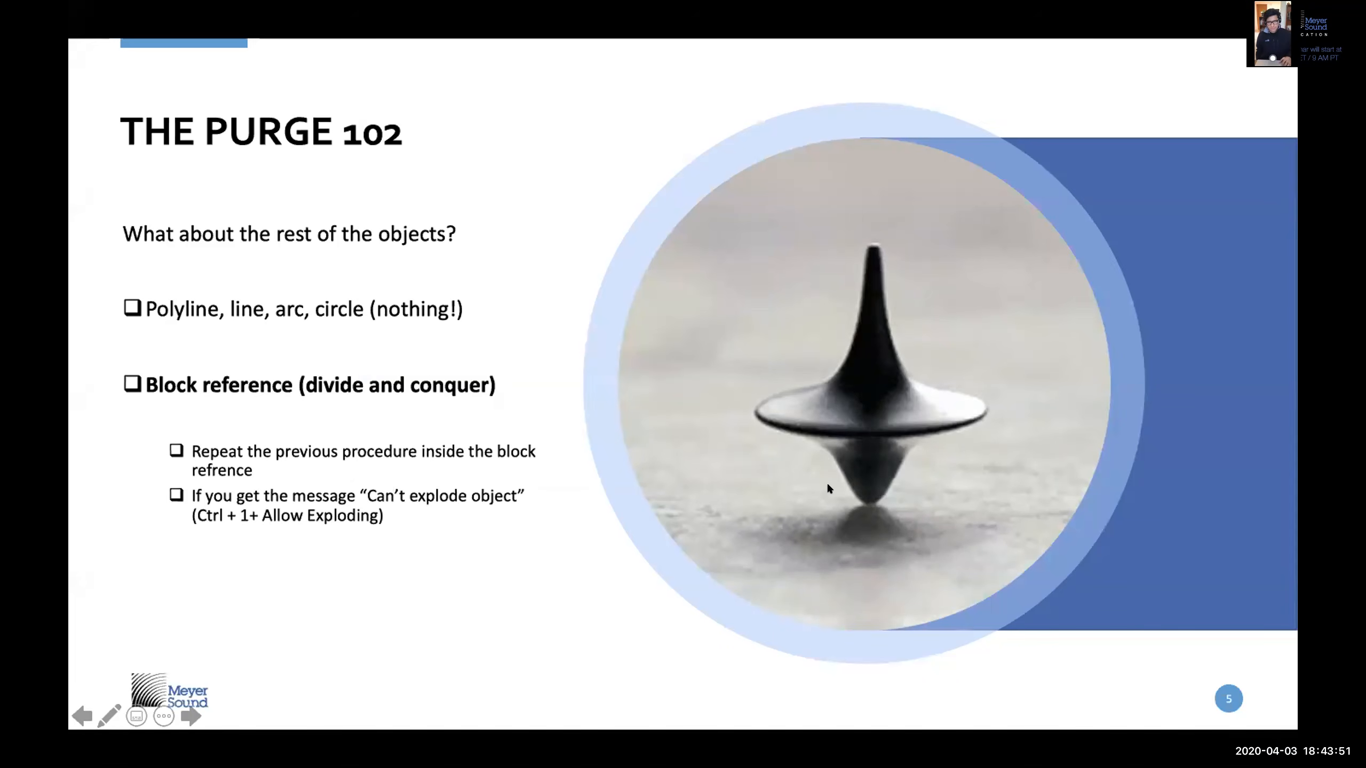
pyautogui.click(827, 485)
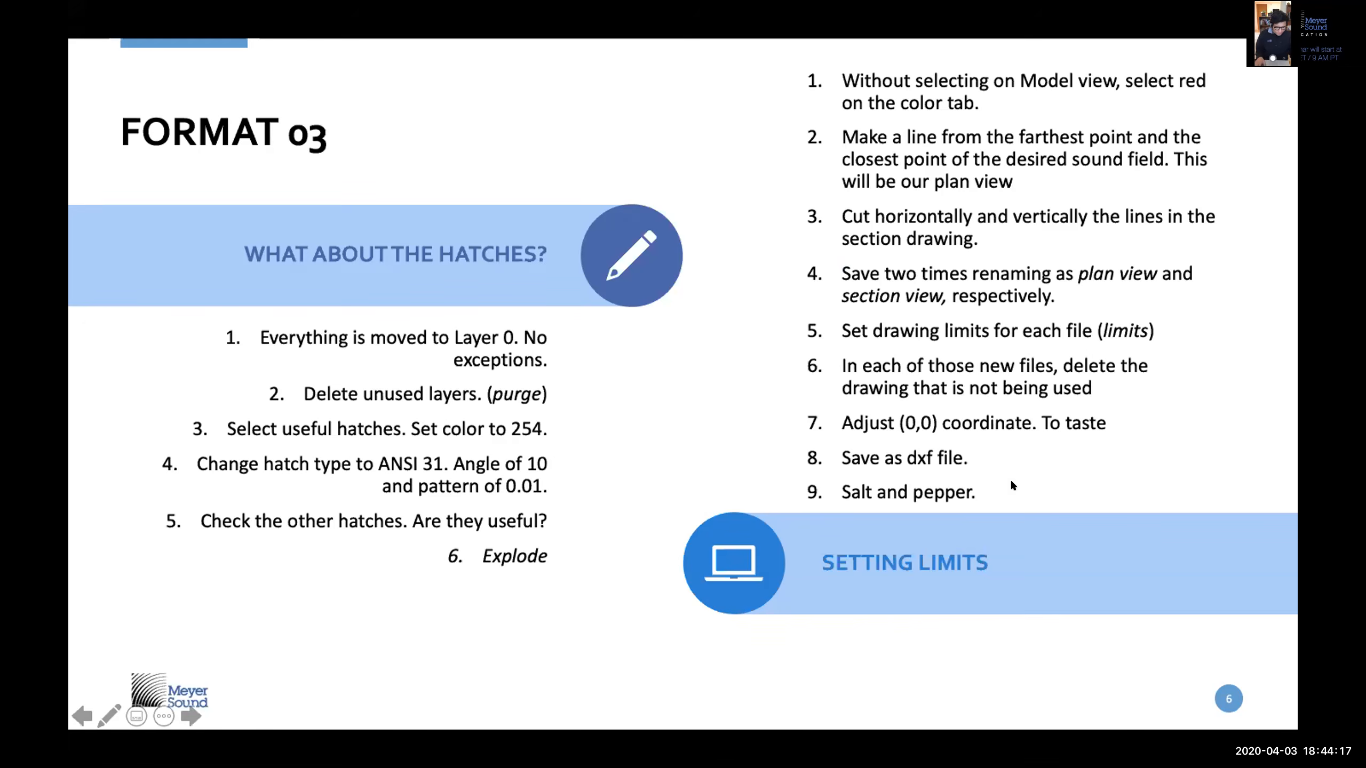
pyautogui.press('super+Tab')
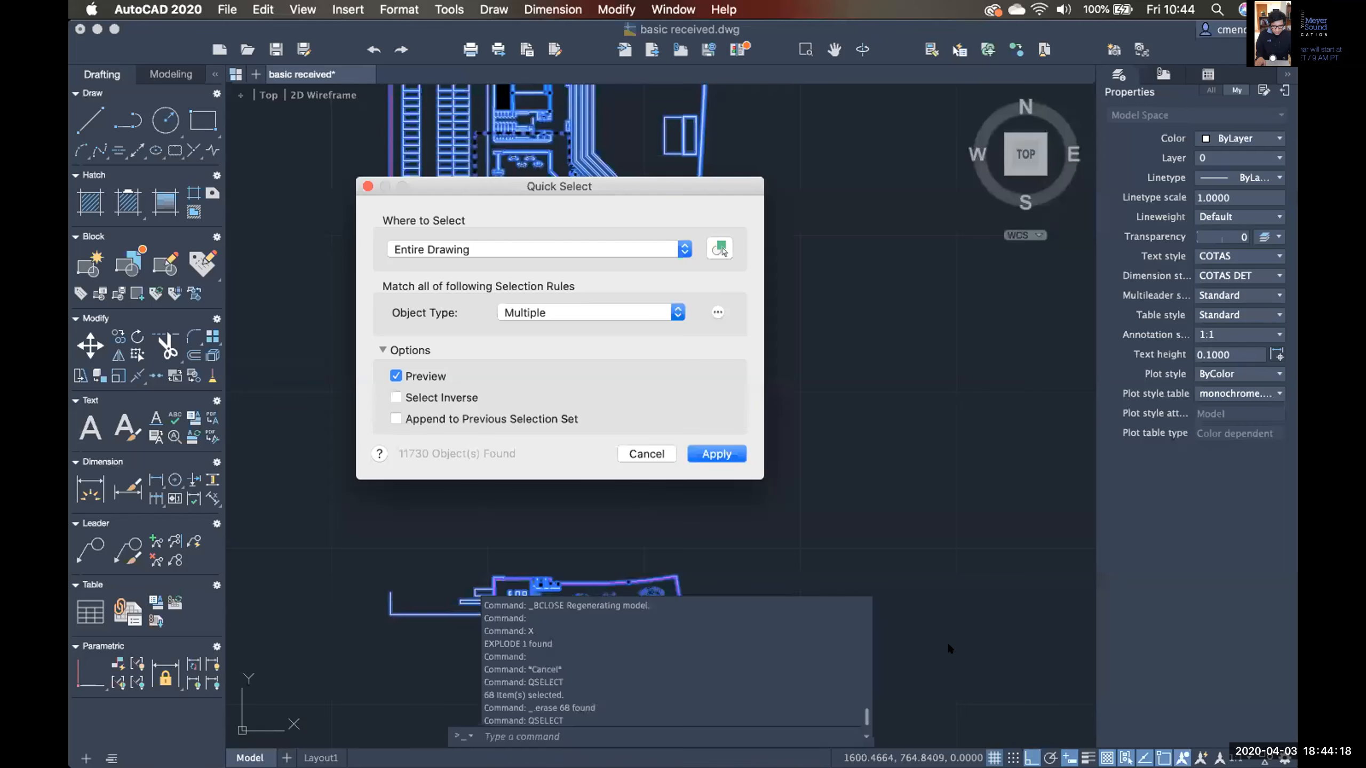
# Use Quick Select to select every hatch in the entire drawing.
pyautogui.click(665, 307)
pyautogui.click(647, 359)
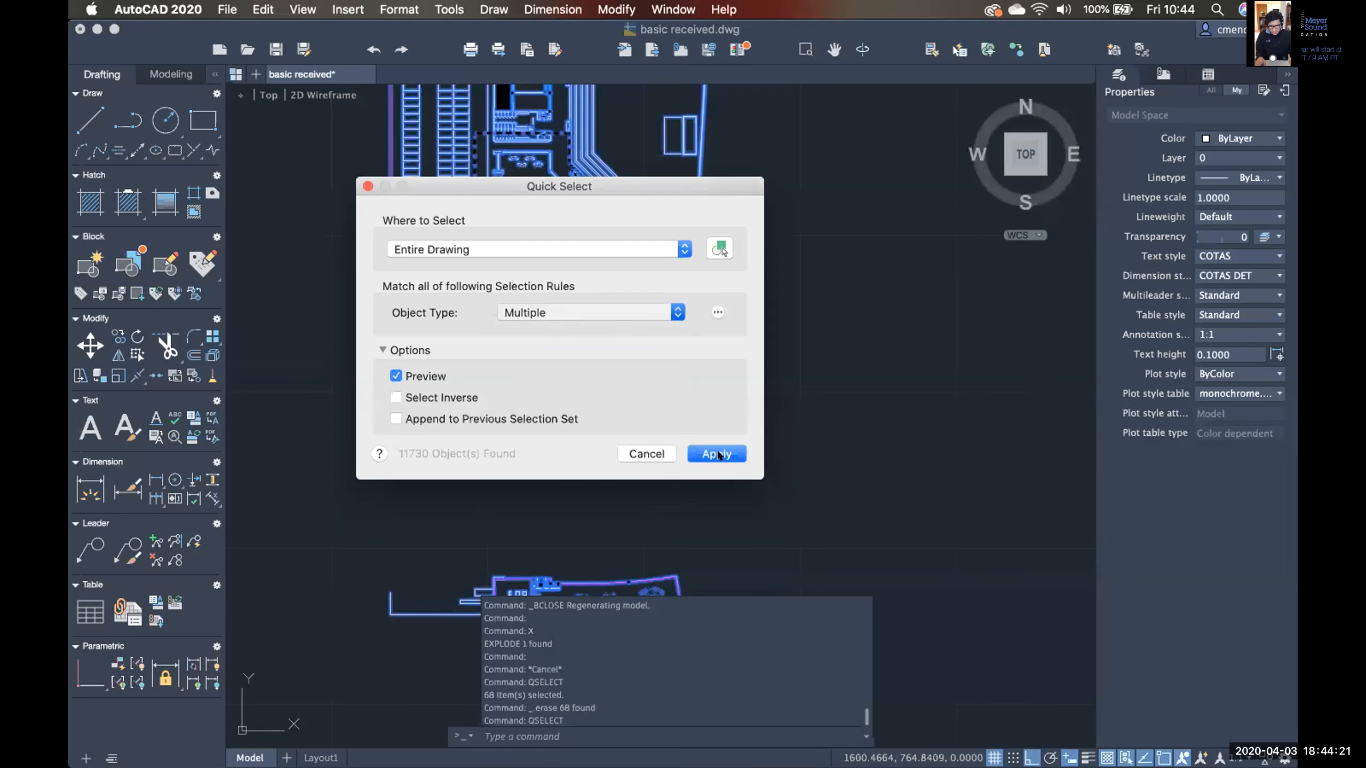
pyautogui.press('Return')
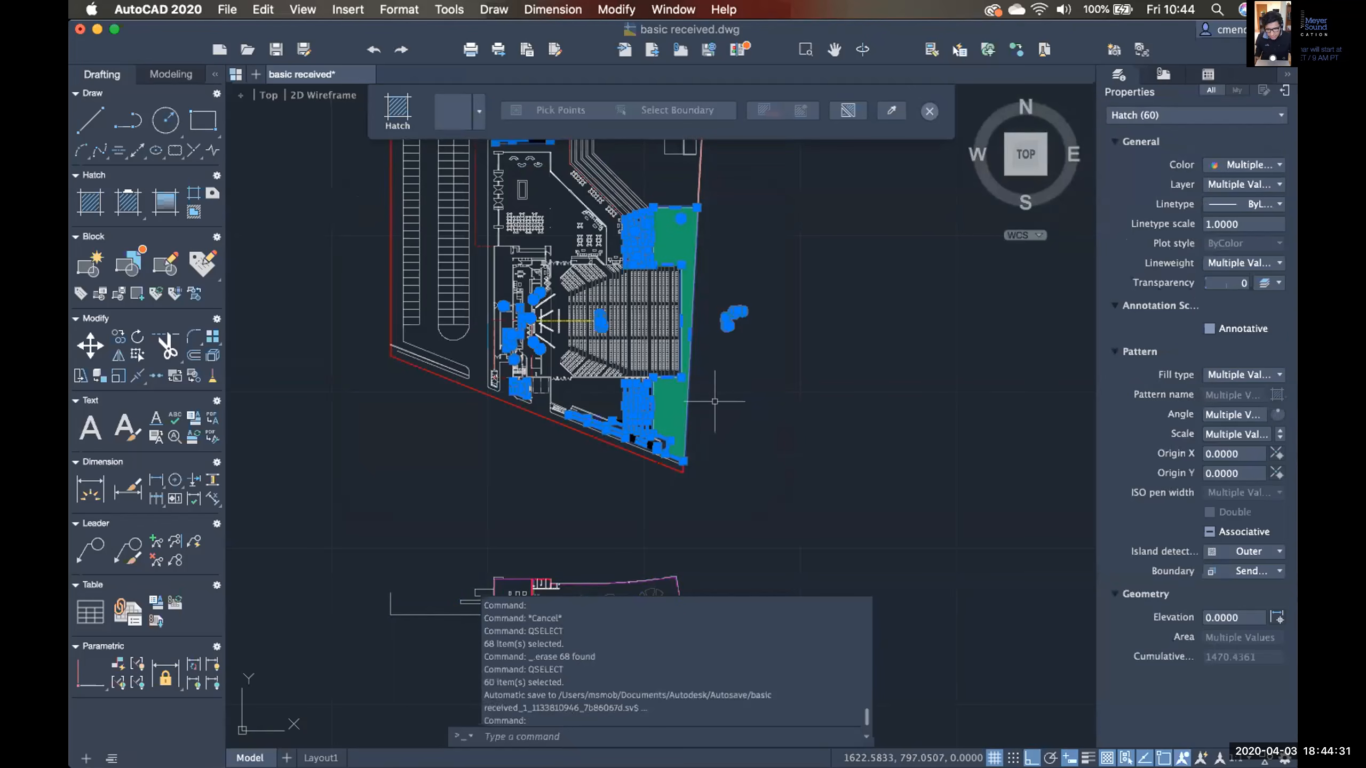
# Examine the selected hatches on the exterior steps, the sloped strip and the surroundings of the auditorium floor plan.
pyautogui.scroll(2, 714, 401)
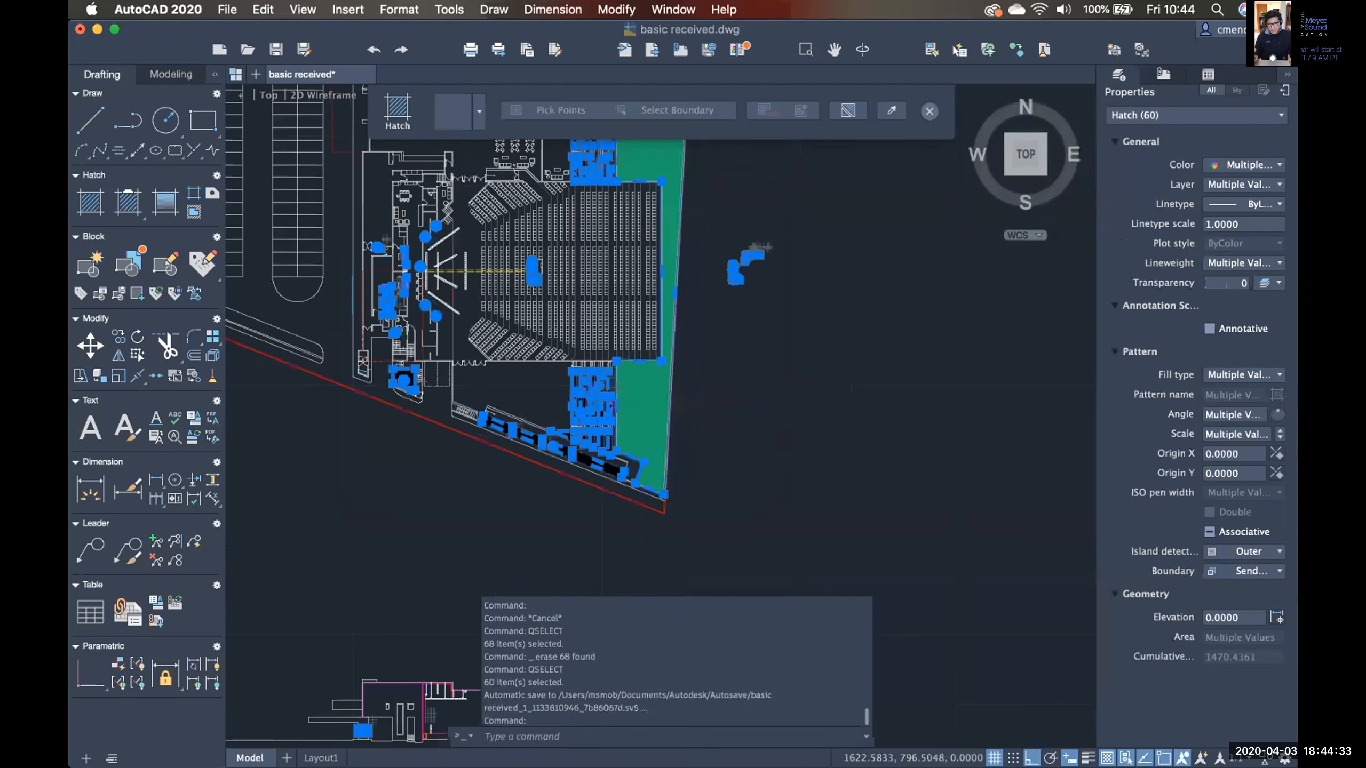
pyautogui.scroll(2, 714, 404)
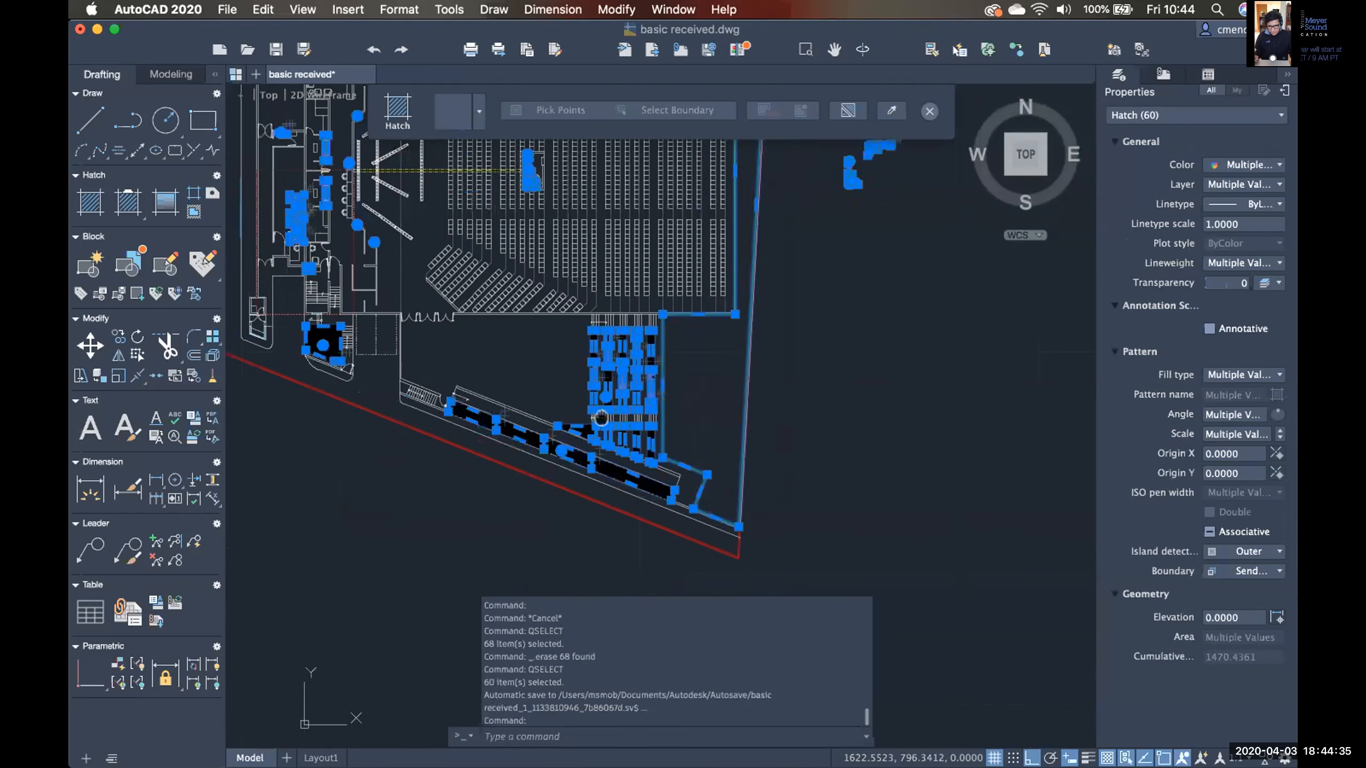
pyautogui.scroll(2, 632, 398)
pyautogui.scroll(4, 632, 395)
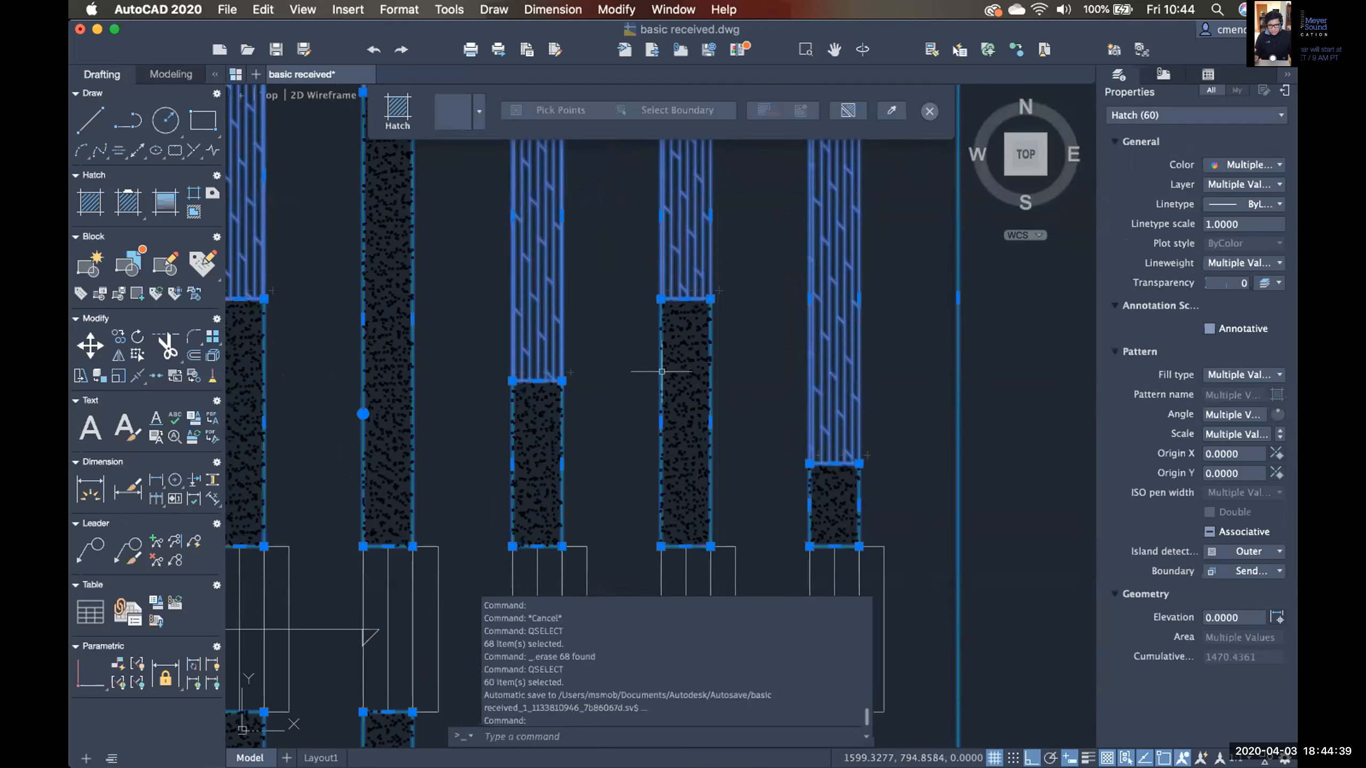
pyautogui.scroll(-3, 676, 394)
pyautogui.moveTo(656, 433); pyautogui.dragTo(649, 500, button='middle')
pyautogui.moveTo(637, 390); pyautogui.dragTo(637, 421, button='middle')
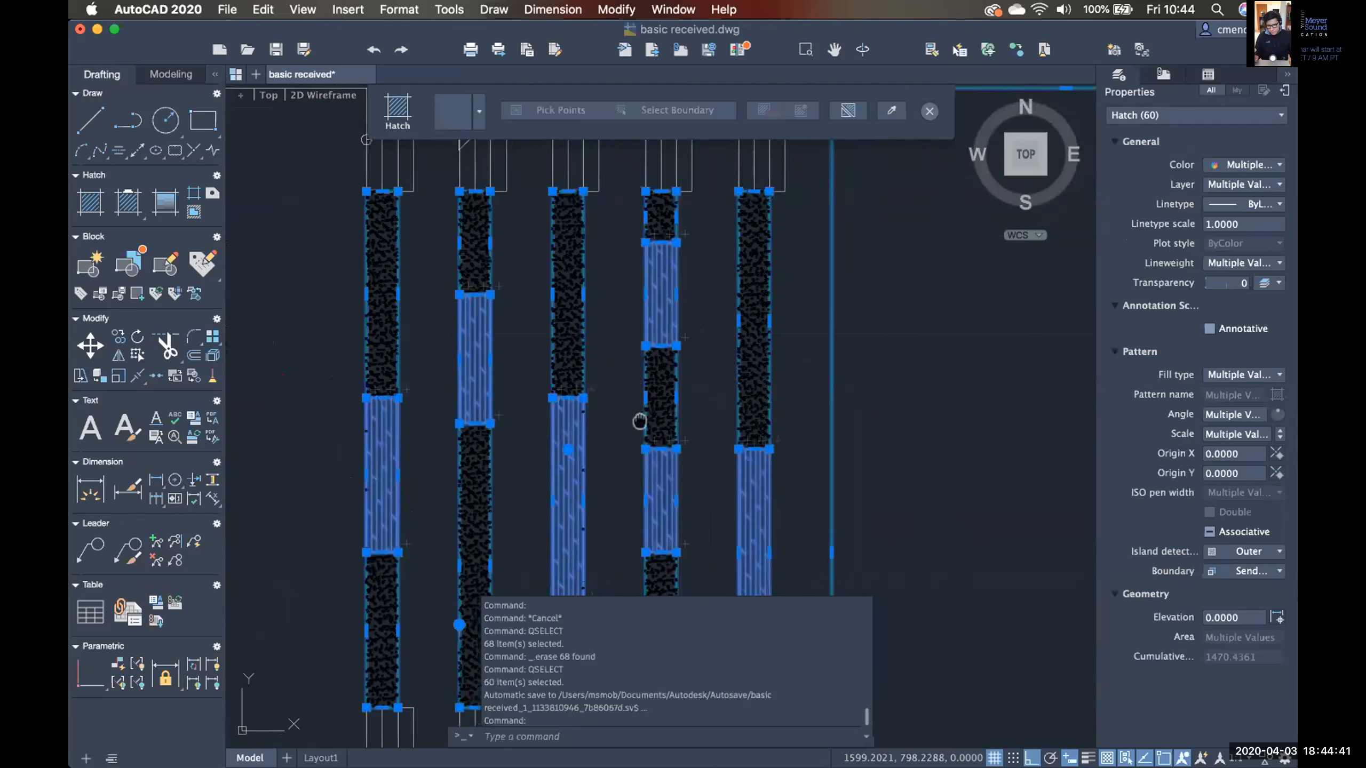
pyautogui.moveTo(656, 360); pyautogui.dragTo(626, 492, button='middle')
pyautogui.scroll(-6, 626, 491)
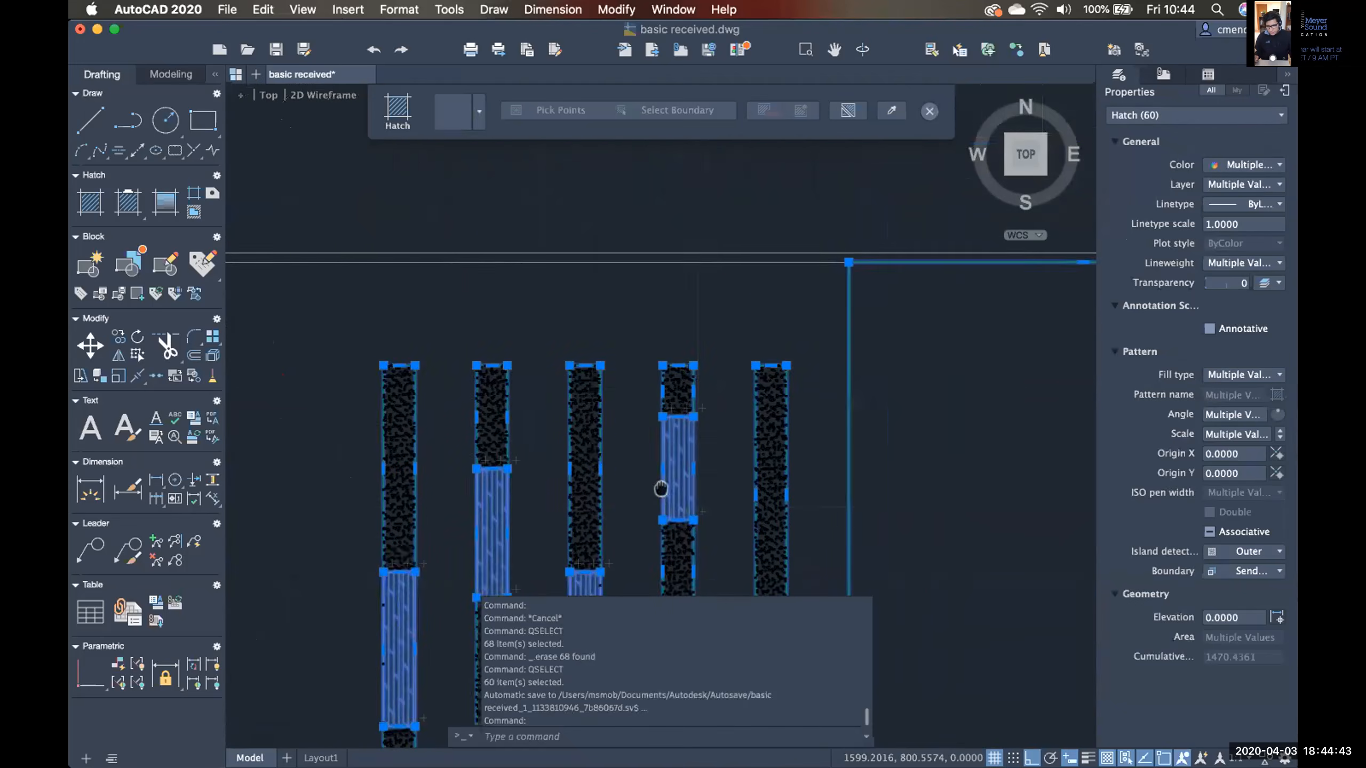
pyautogui.moveTo(773, 470); pyautogui.dragTo(802, 324, button='middle')
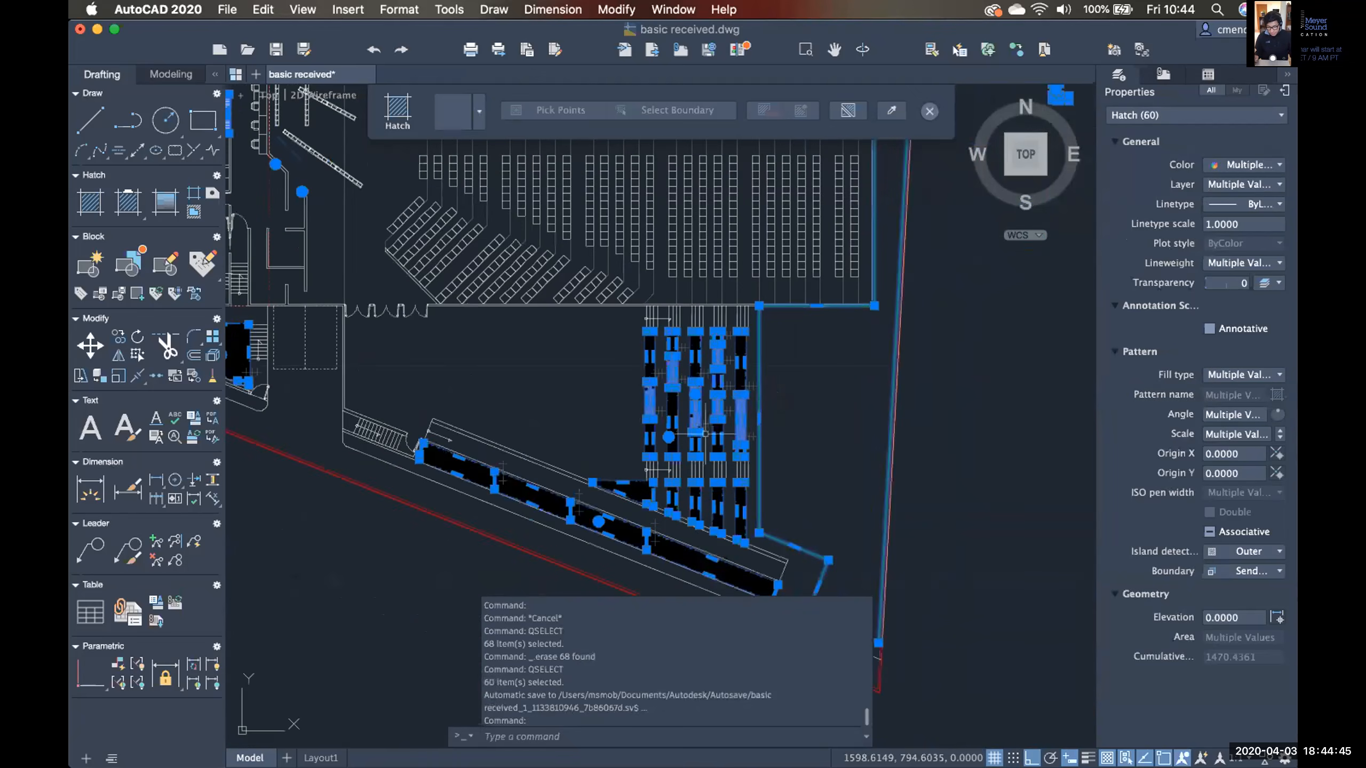
pyautogui.moveTo(692, 462); pyautogui.dragTo(697, 375, button='middle')
pyautogui.scroll(4, 655, 446)
pyautogui.scroll(-2, 598, 432)
pyautogui.scroll(-4, 598, 432)
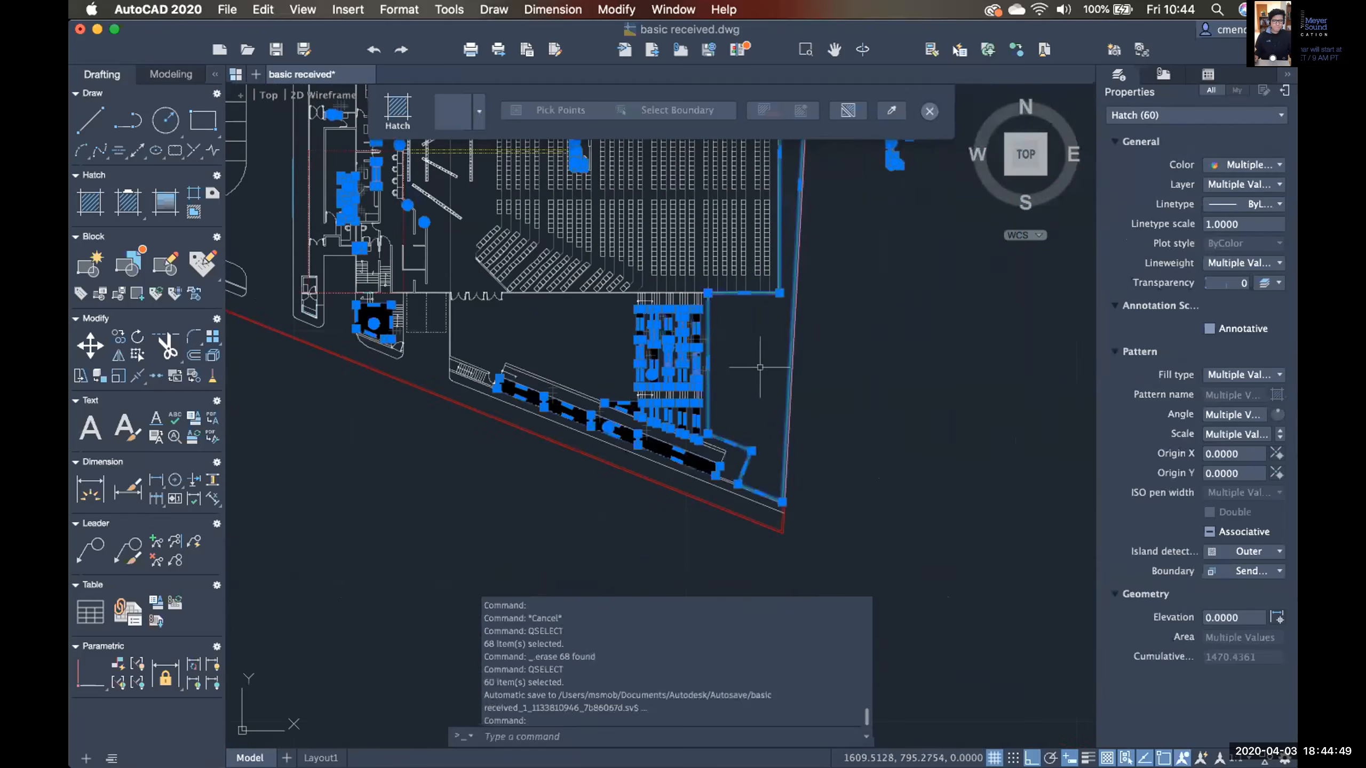
pyautogui.scroll(-2, 698, 431)
pyautogui.scroll(1, 775, 455)
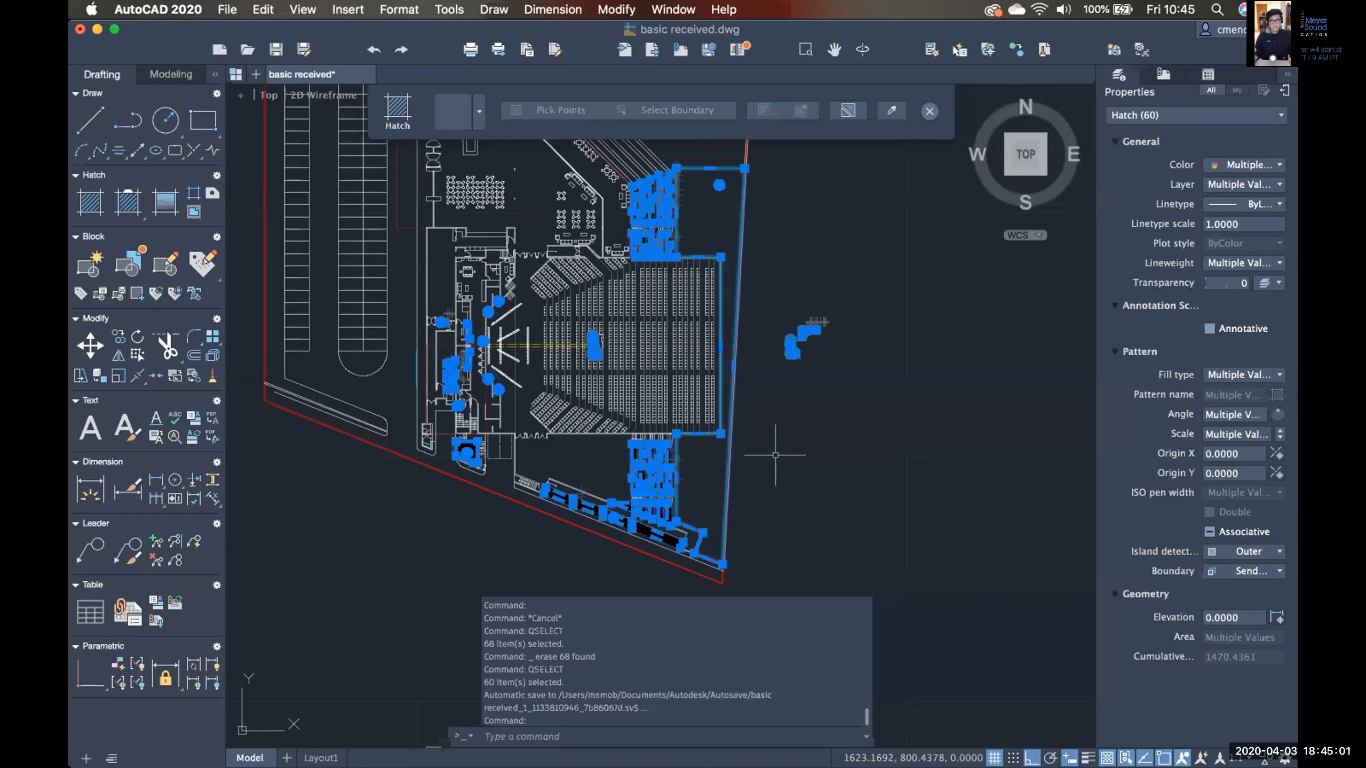
# Examine the selected hatches on the equipment in the control position amid the auditorium seating.
pyautogui.scroll(3, 780, 444)
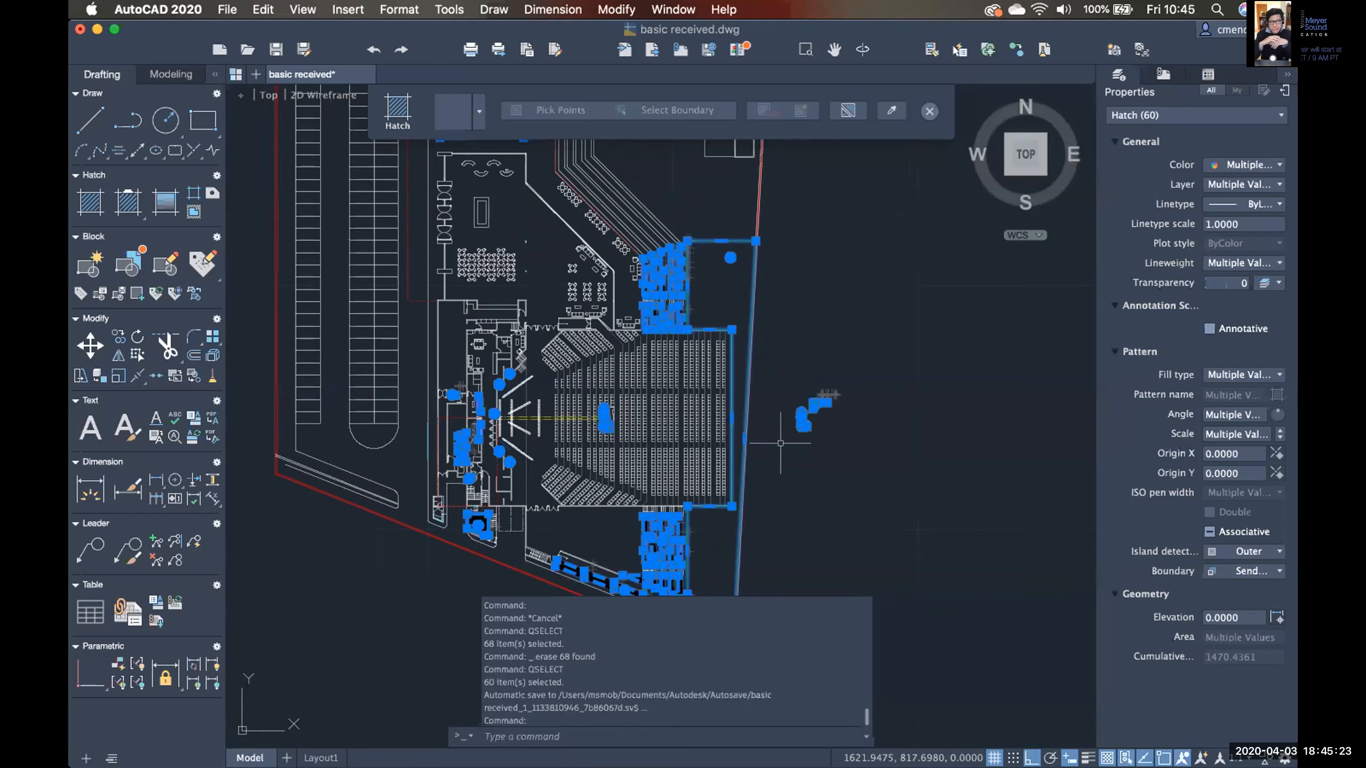
pyautogui.scroll(-3, 774, 473)
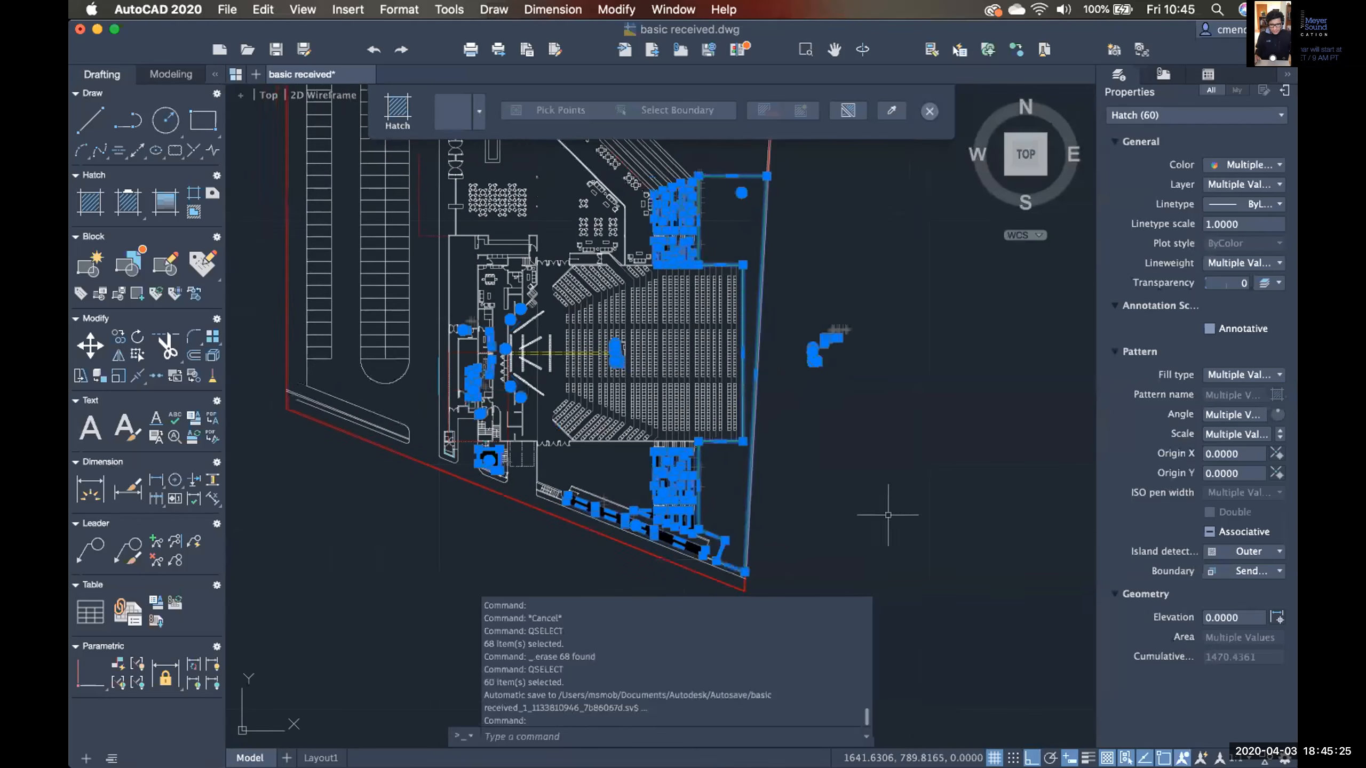
pyautogui.scroll(3, 769, 473)
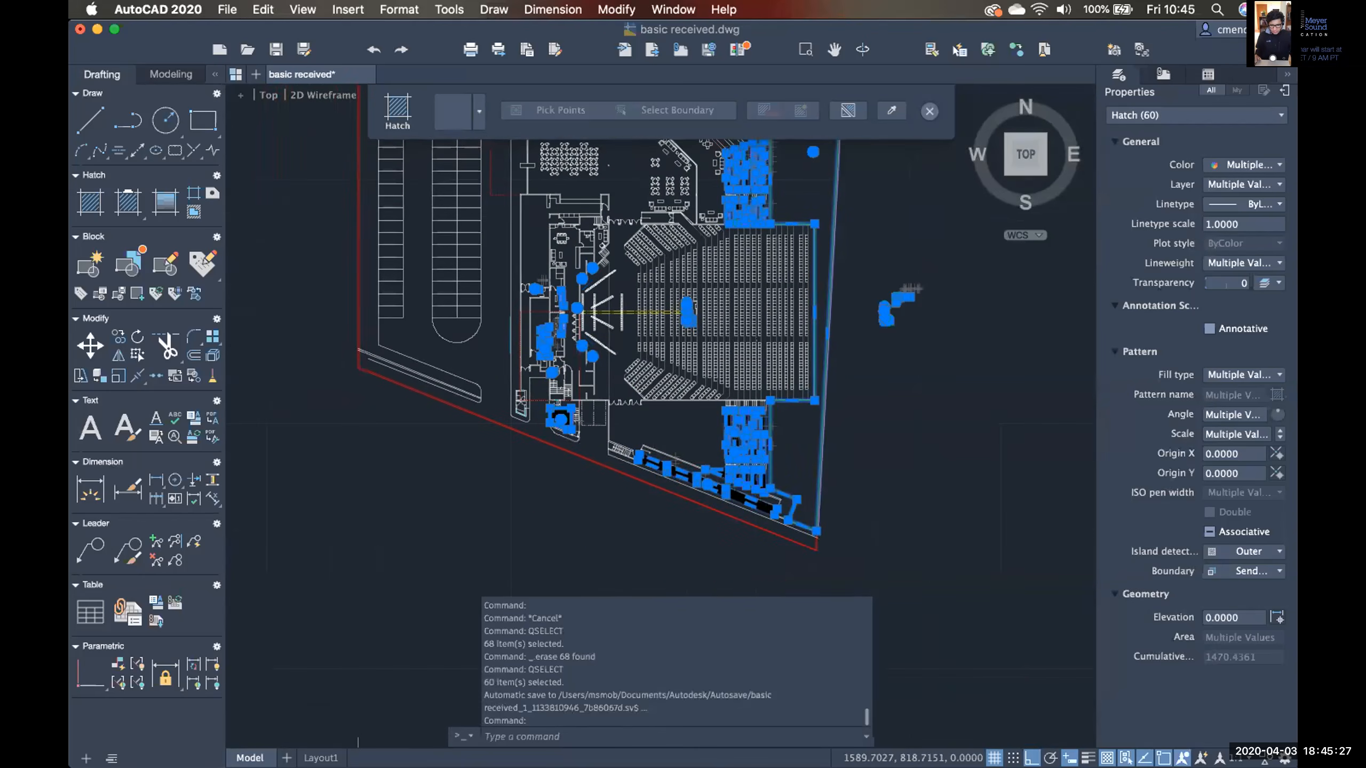
pyautogui.scroll(1, 693, 320)
pyautogui.scroll(3, 693, 320)
pyautogui.scroll(2, 704, 339)
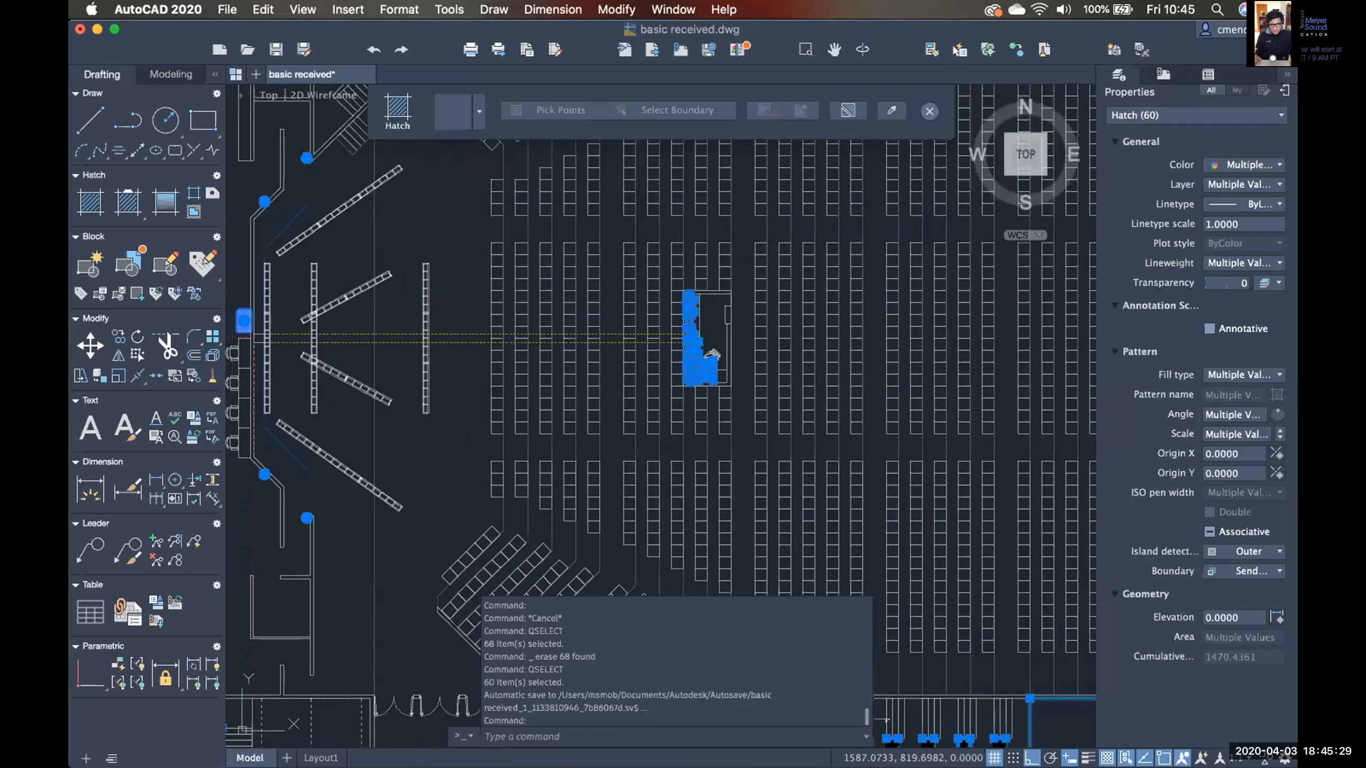
pyautogui.scroll(2, 712, 353)
pyautogui.scroll(4, 705, 371)
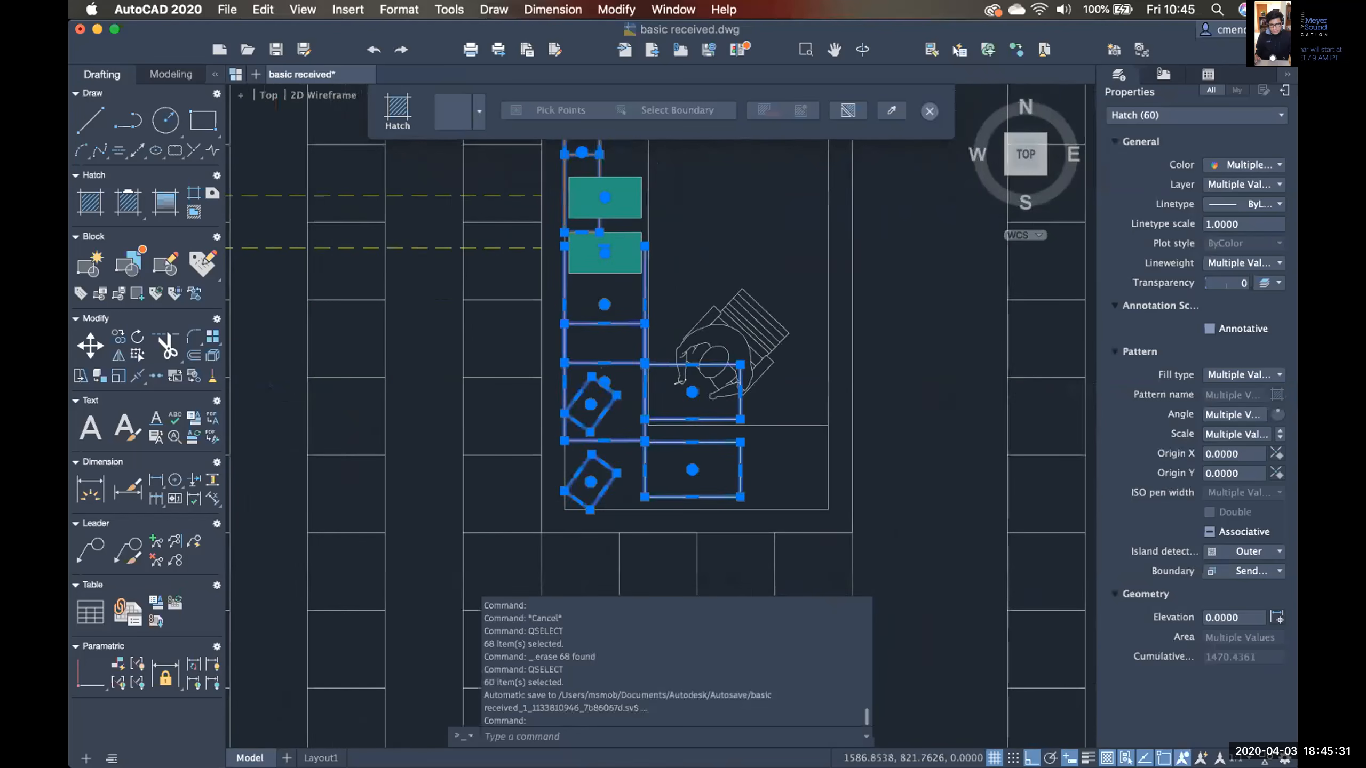
pyautogui.scroll(-1, 703, 375)
pyautogui.scroll(-2, 699, 385)
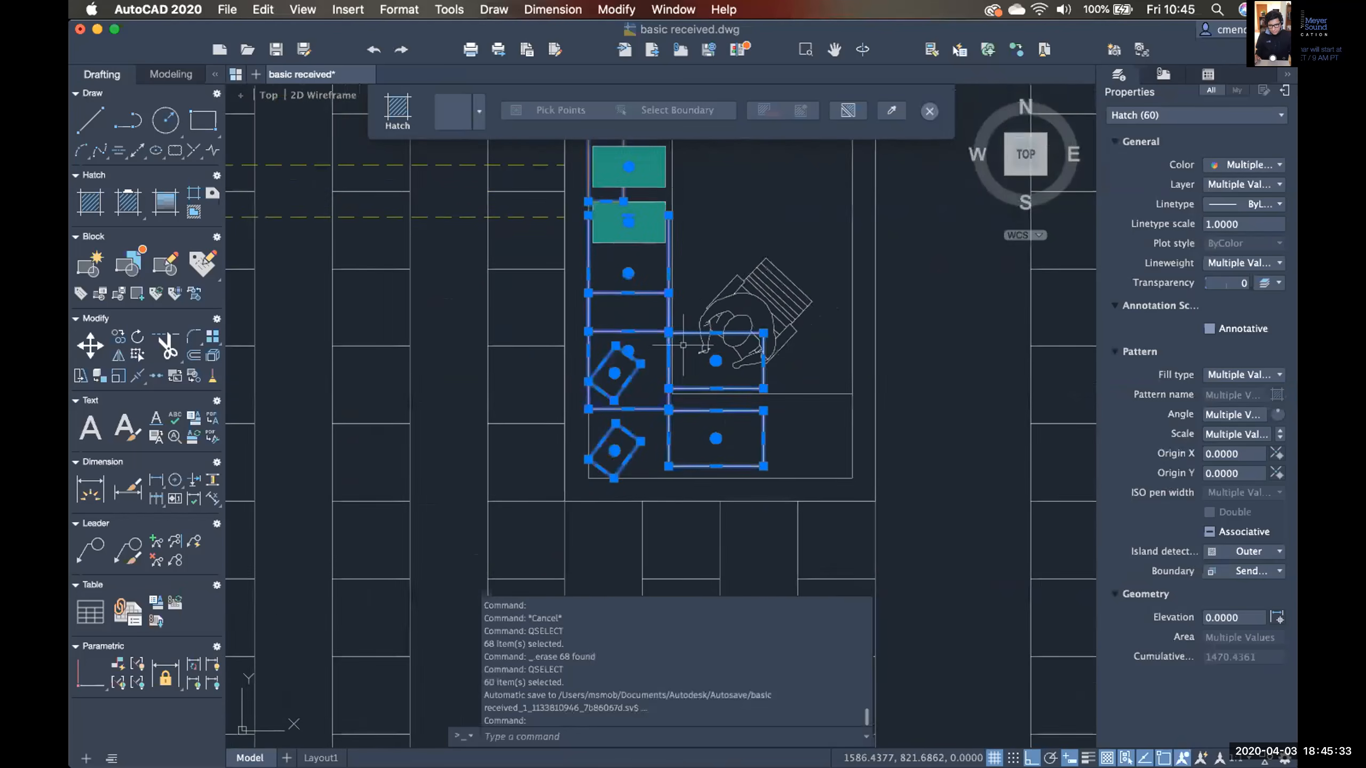
pyautogui.scroll(-1, 691, 398)
pyautogui.moveTo(700, 327); pyautogui.dragTo(698, 381, button='middle')
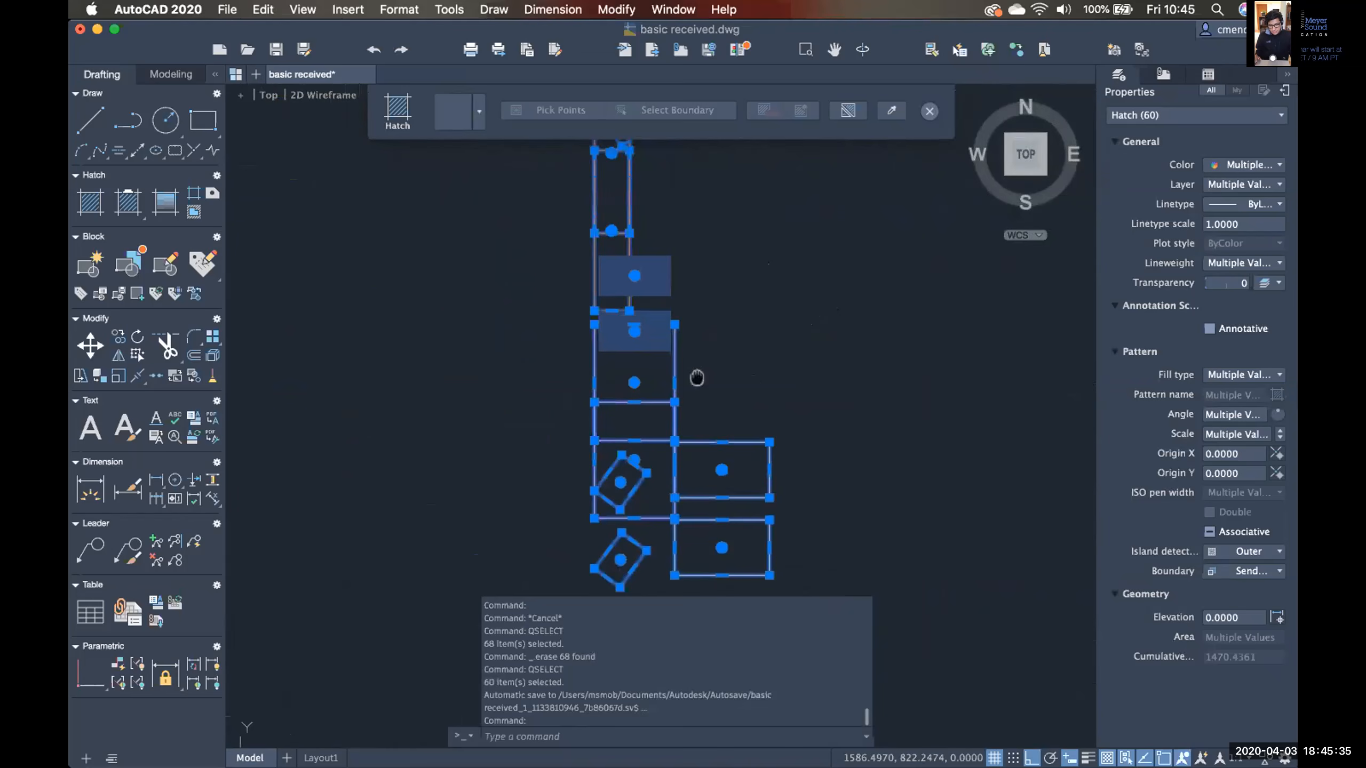
pyautogui.moveTo(634, 329); pyautogui.dragTo(662, 405, button='middle')
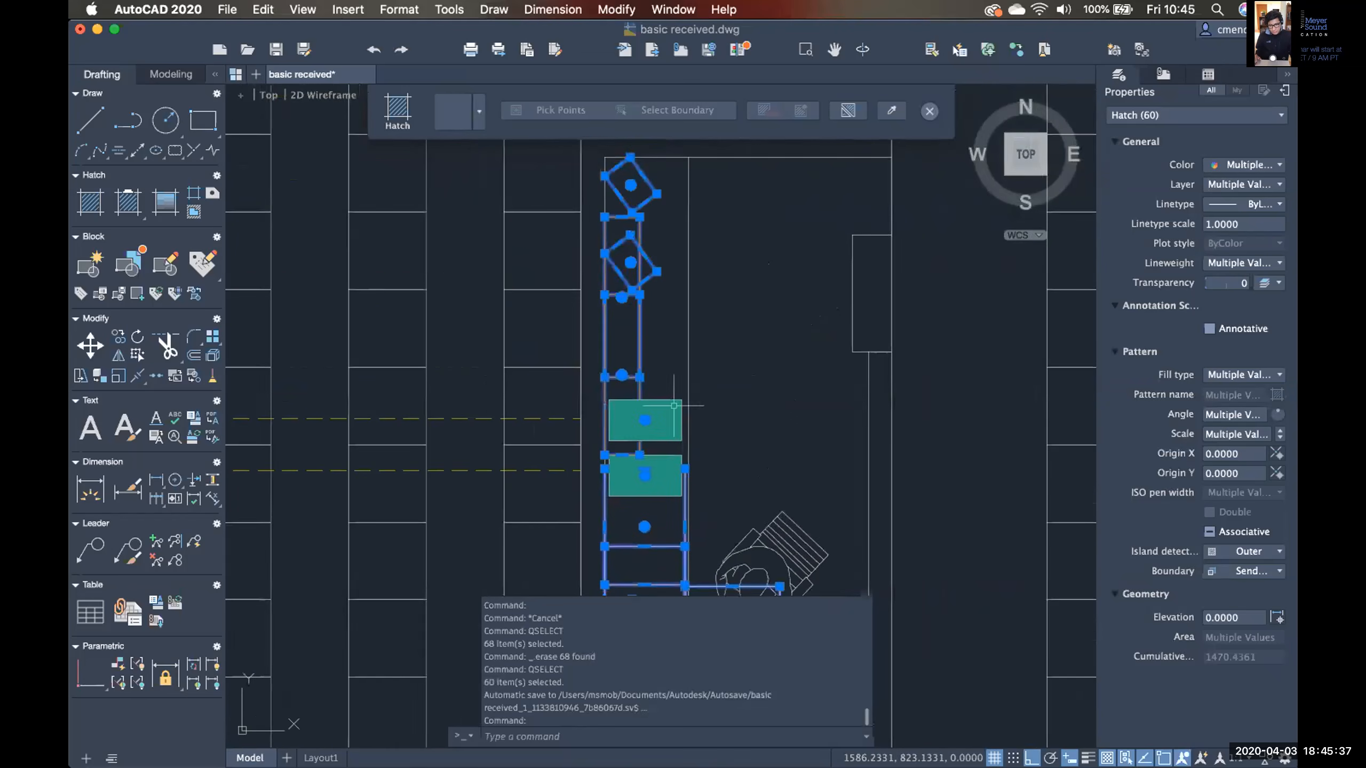
pyautogui.scroll(-5, 753, 339)
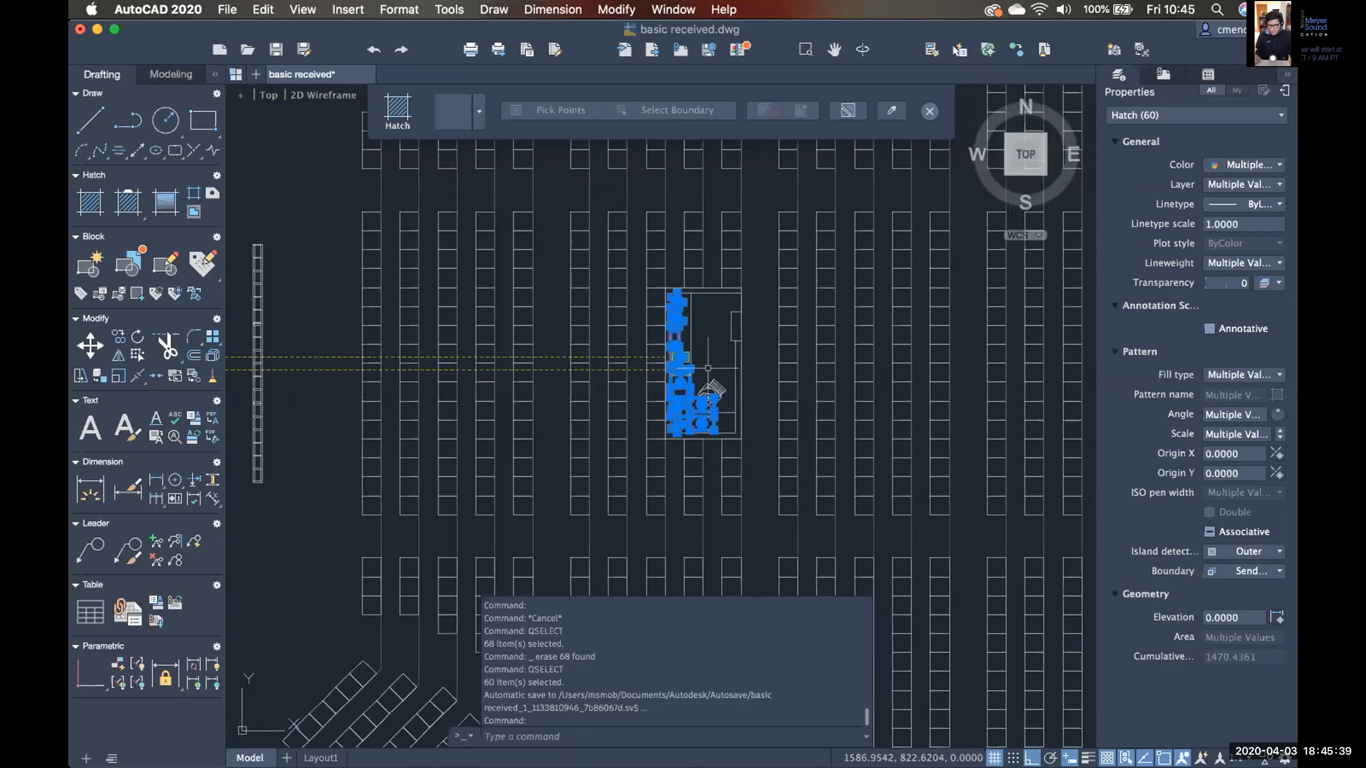
# Check the selected hatches around the exterior steps once more and delete all selected hatches from the drawing.
pyautogui.moveTo(774, 340); pyautogui.dragTo(797, 329, button='middle')
pyautogui.scroll(-3, 796, 339)
pyautogui.moveTo(682, 392)
pyautogui.mouseDown(button='middle')
pyautogui.moveTo(907, 378)
pyautogui.moveTo(782, 374)
pyautogui.moveTo(834, 350)
pyautogui.mouseUp(button='middle')
pyautogui.moveTo(715, 449); pyautogui.dragTo(627, 316, button='middle')
pyautogui.scroll(-5, 763, 408)
pyautogui.moveTo(769, 411); pyautogui.dragTo(626, 328, button='middle')
pyautogui.scroll(5, 774, 484)
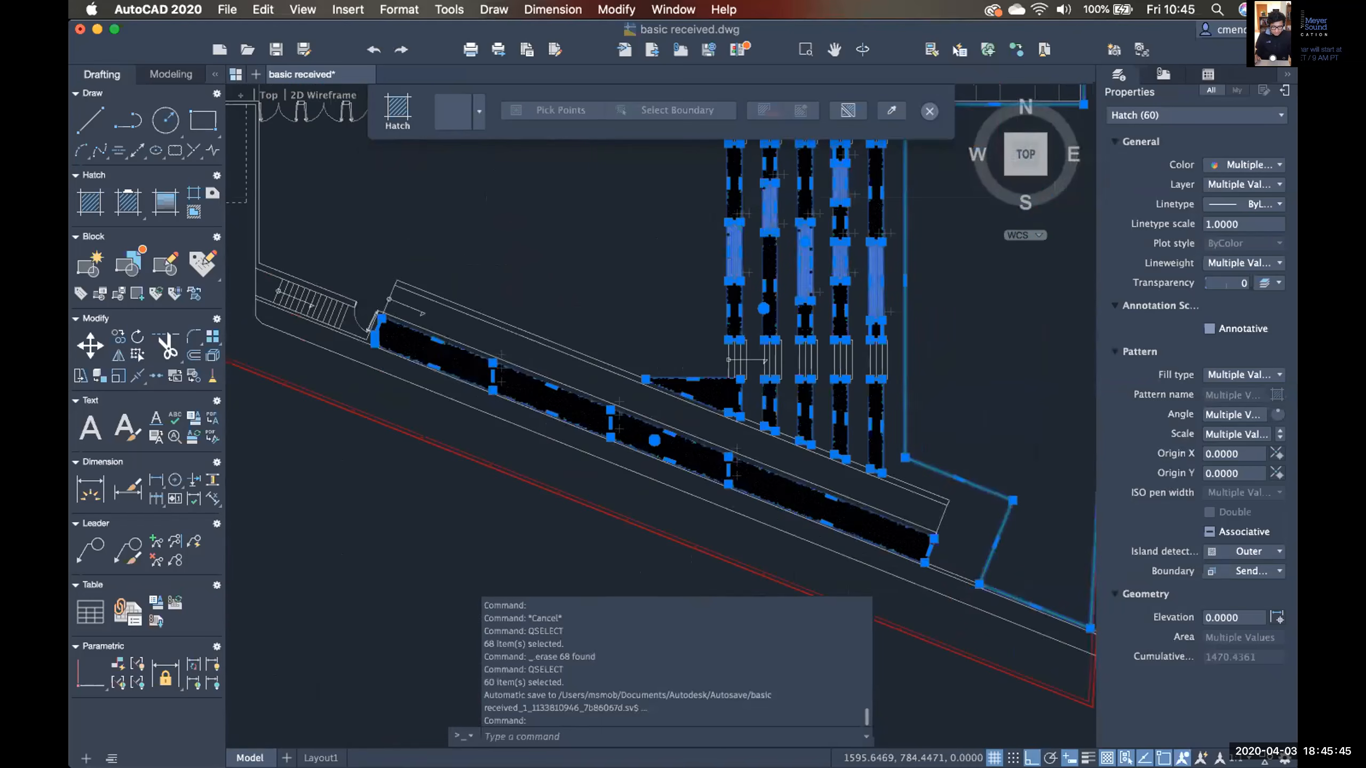
pyautogui.moveTo(814, 473)
pyautogui.mouseDown(button='middle')
pyautogui.moveTo(698, 466)
pyautogui.moveTo(549, 512)
pyautogui.mouseUp(button='middle')
pyautogui.scroll(-3, 774, 386)
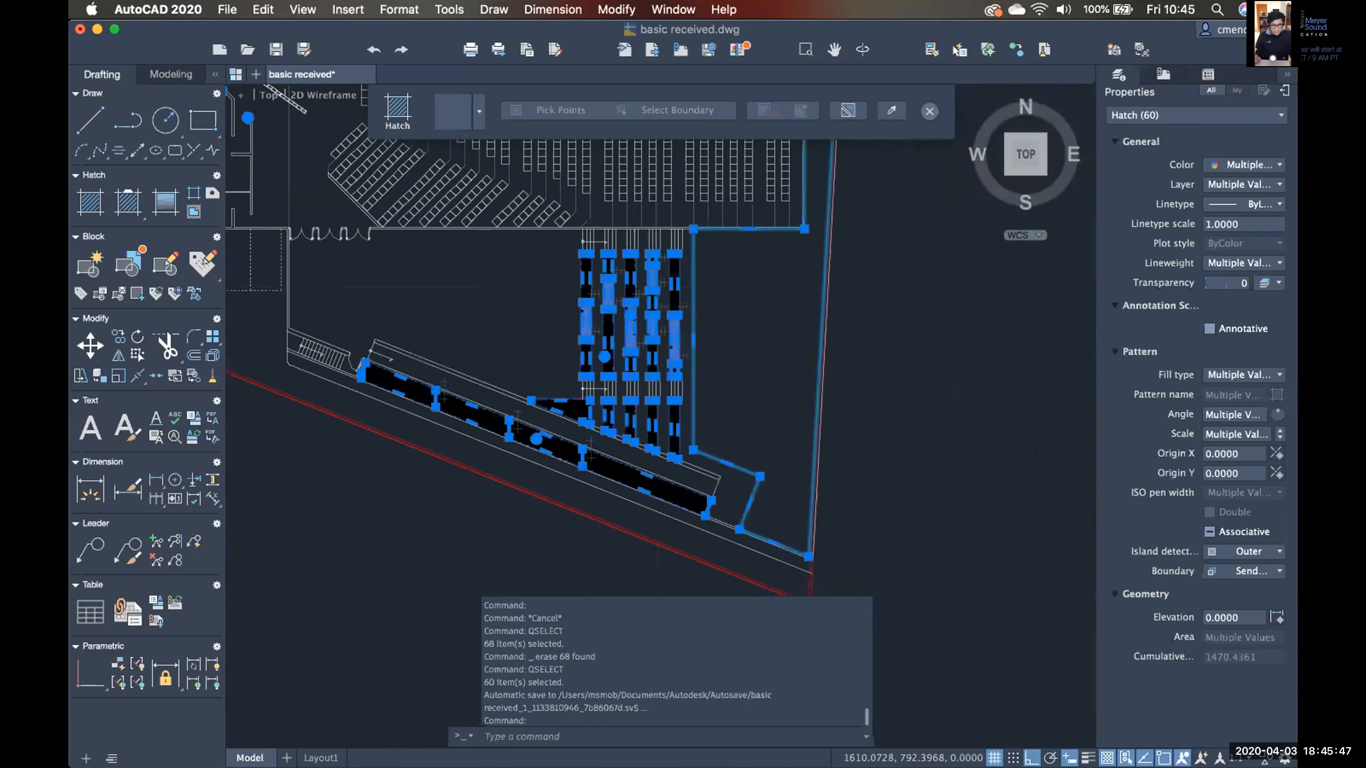
pyautogui.scroll(-2, 798, 336)
pyautogui.scroll(-3, 761, 448)
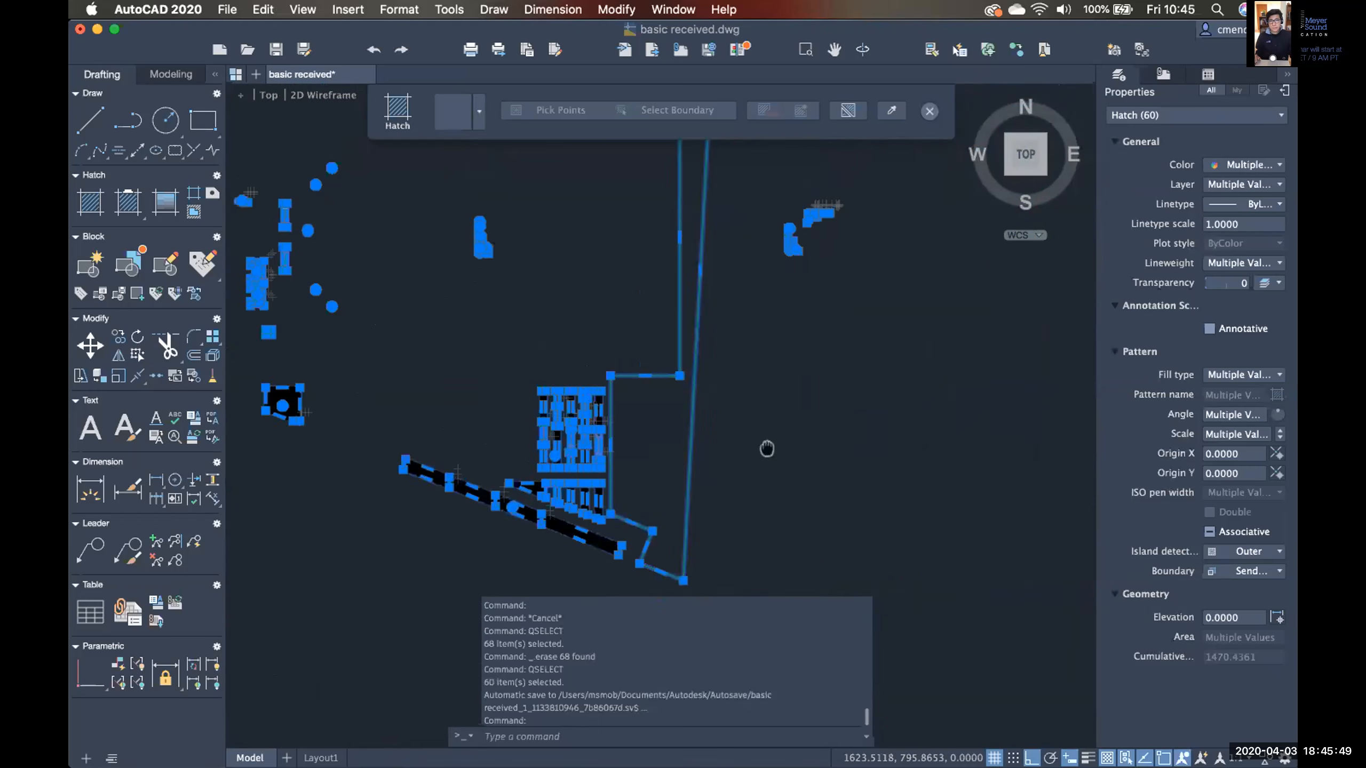
pyautogui.scroll(2, 768, 448)
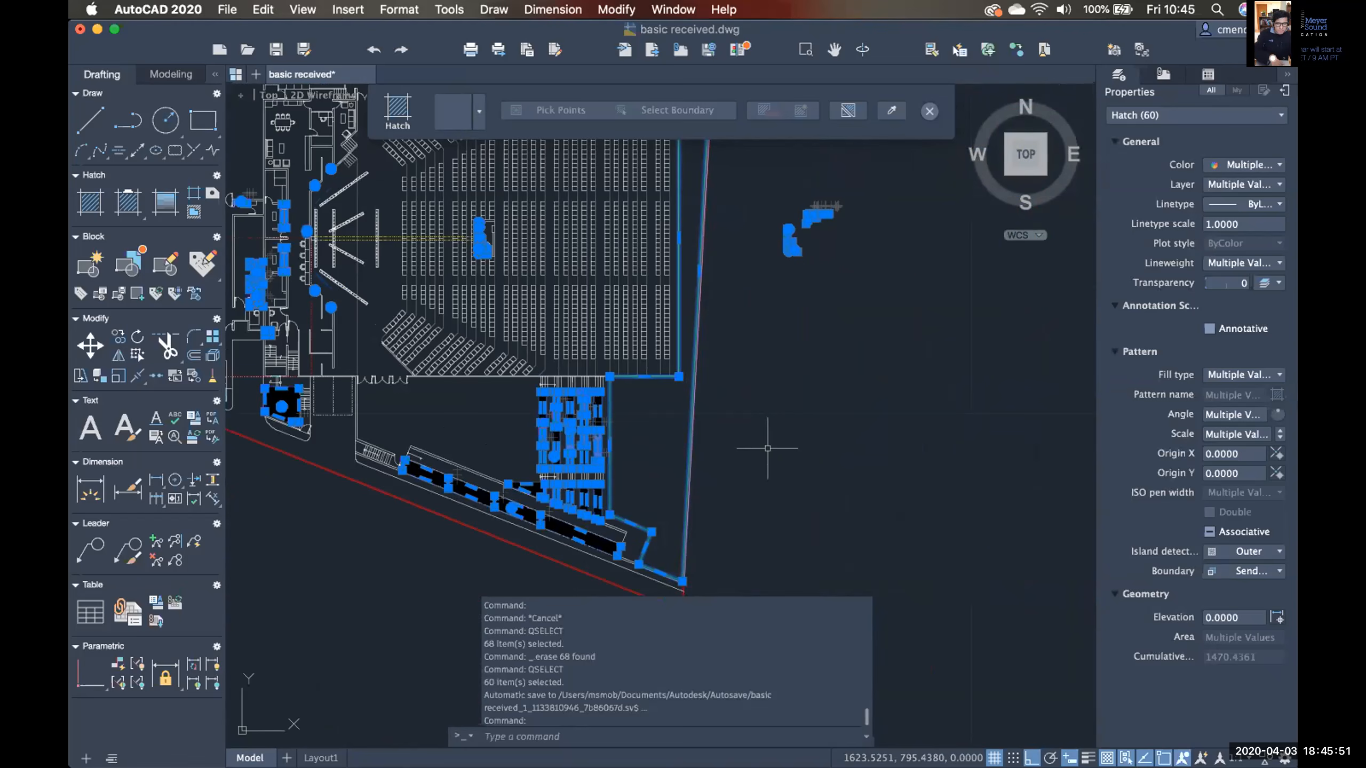
pyautogui.press('Delete')
# Consult the Format 03 slide in PowerPoint and examine the wall corner and door beside the auditorium seating in the AutoCAD floor plan.
pyautogui.moveTo(933, 763)
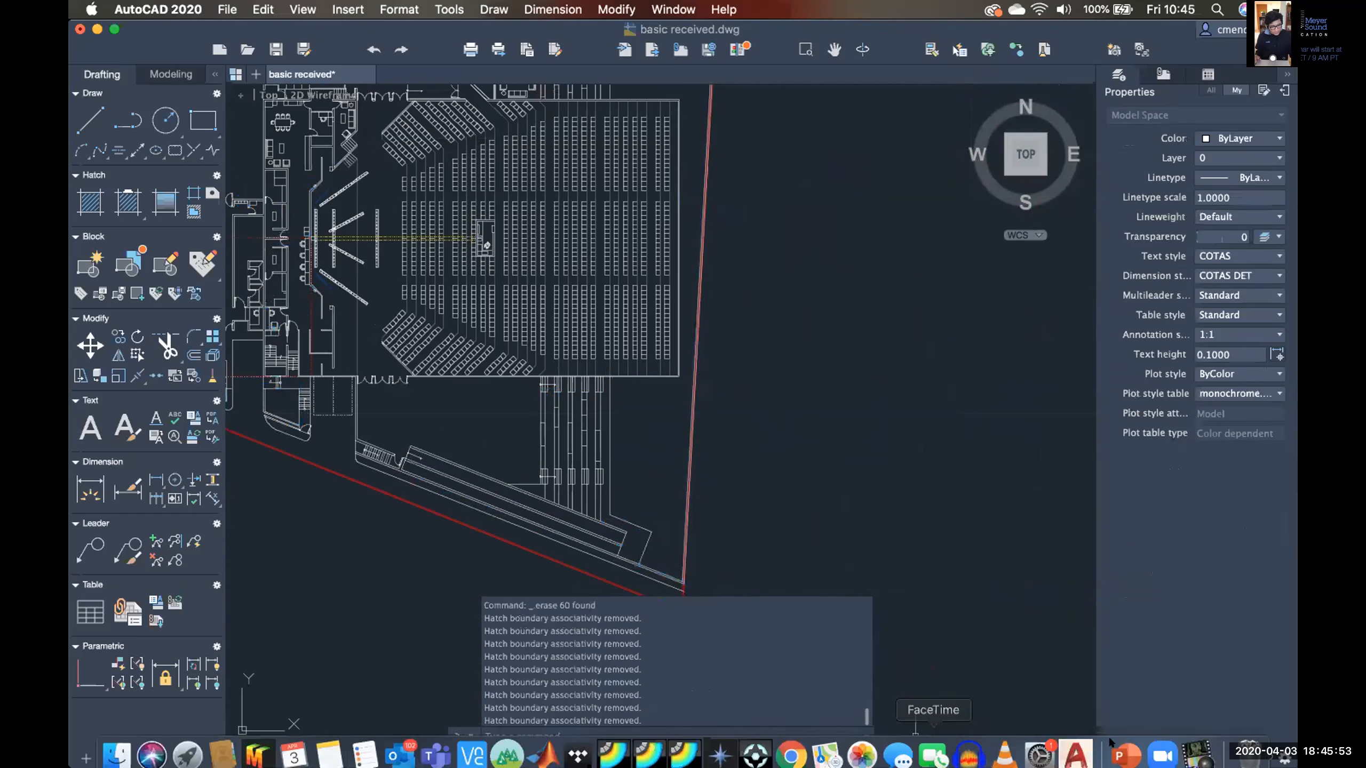
pyautogui.click(1125, 747)
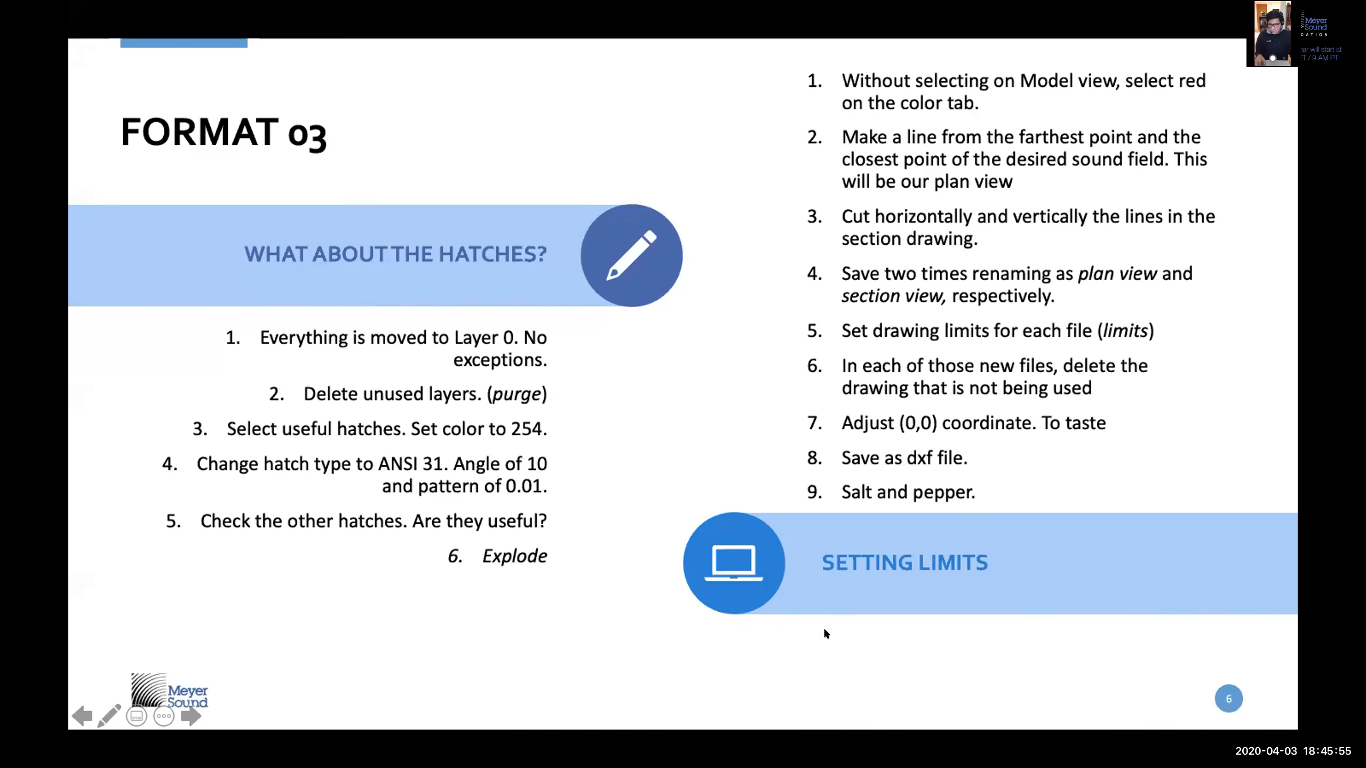
pyautogui.press('super+Tab')
pyautogui.moveTo(592, 470); pyautogui.dragTo(693, 484, button='middle')
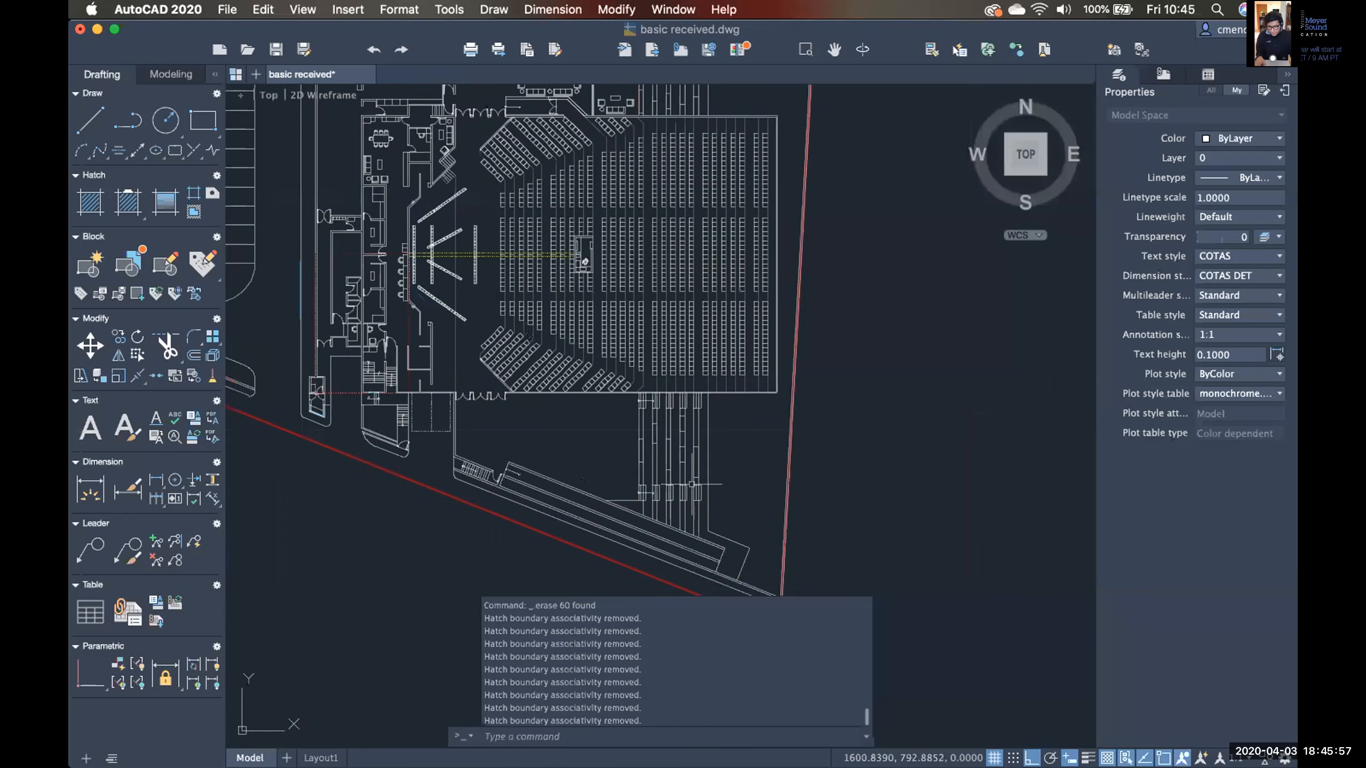
pyautogui.scroll(12, 511, 402)
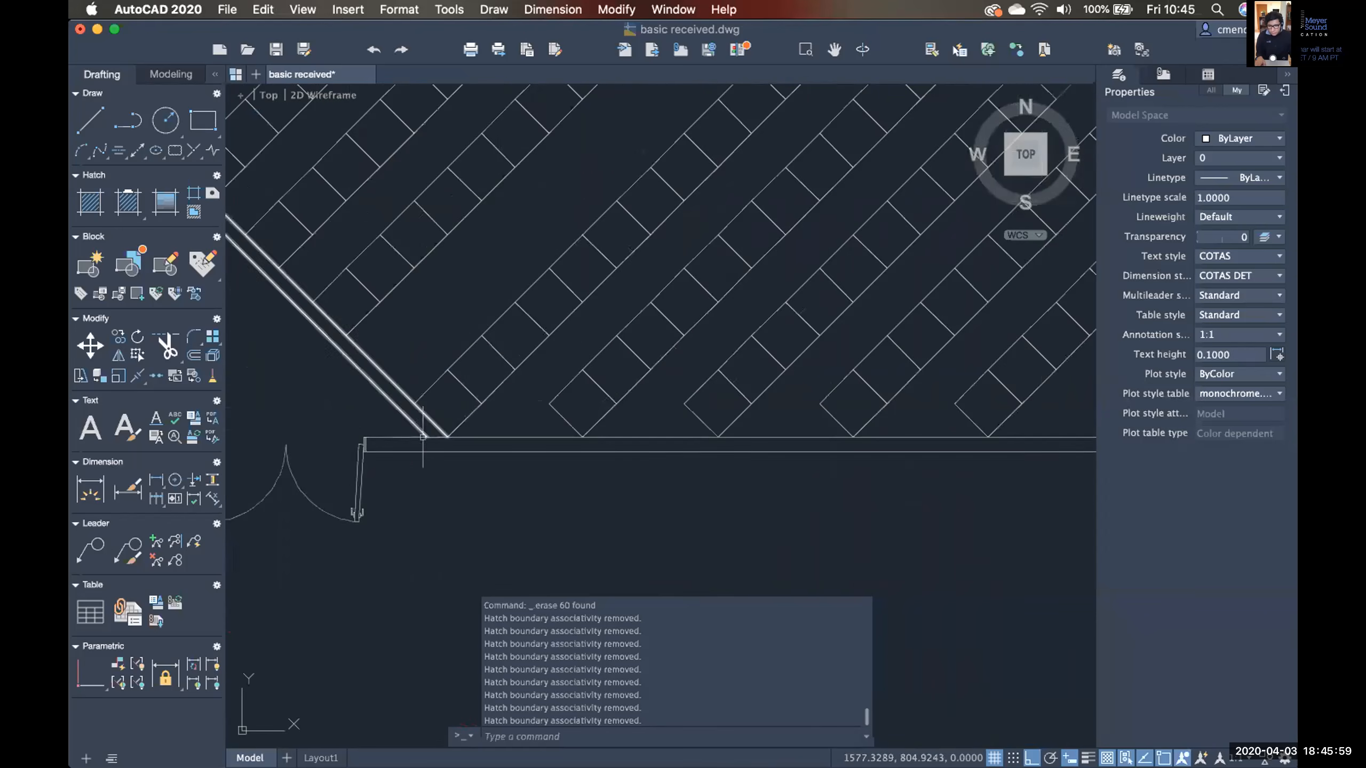
pyautogui.moveTo(408, 450); pyautogui.dragTo(412, 450, button='middle')
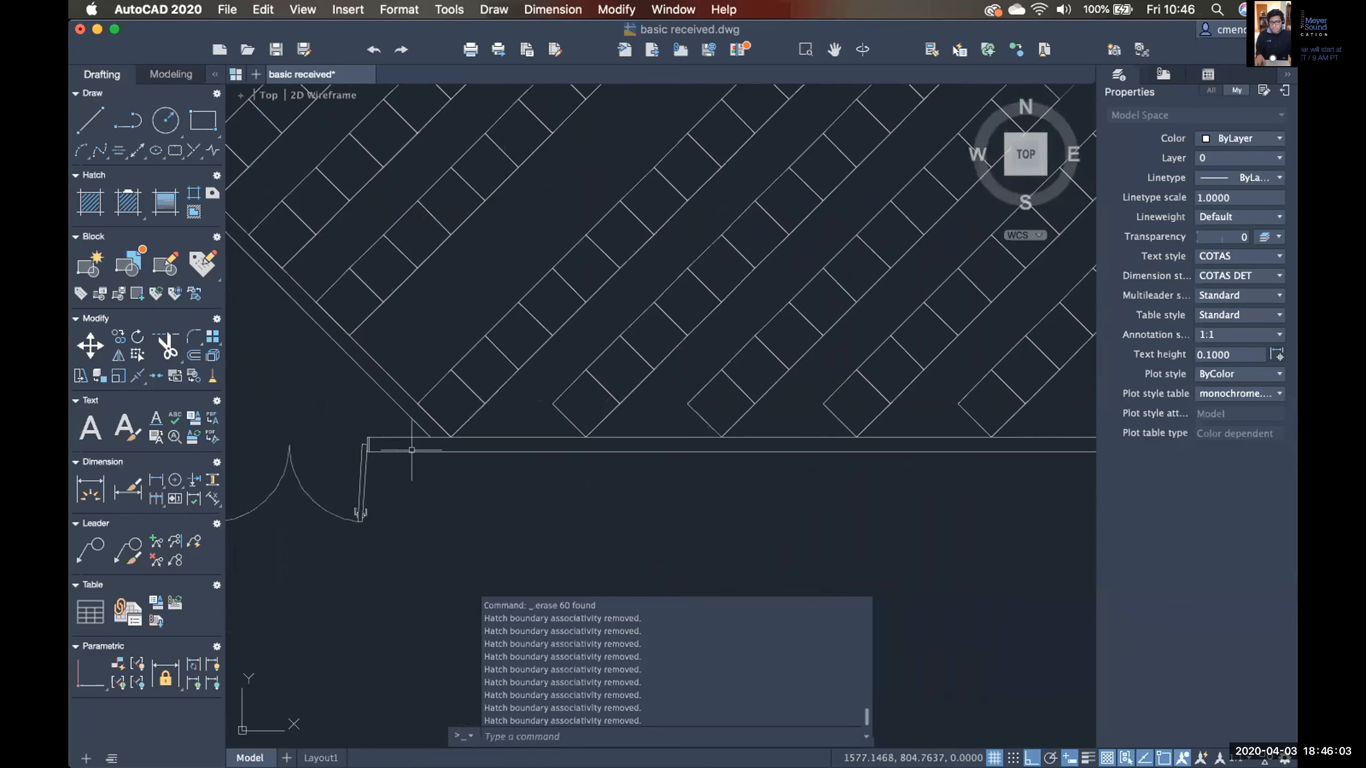
pyautogui.press('super+Tab')
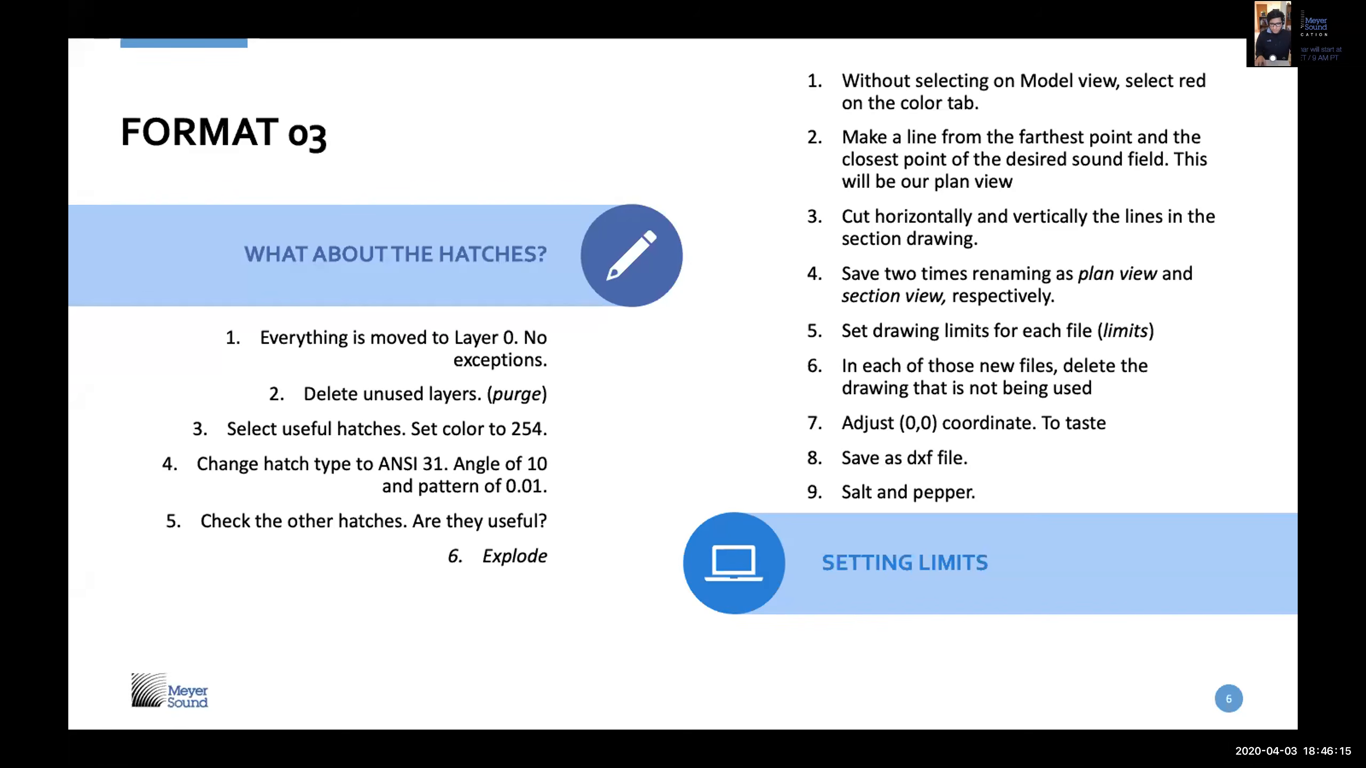
pyautogui.press('super+Tab')
pyautogui.scroll(-10, 890, 546)
pyautogui.scroll(-10, 898, 543)
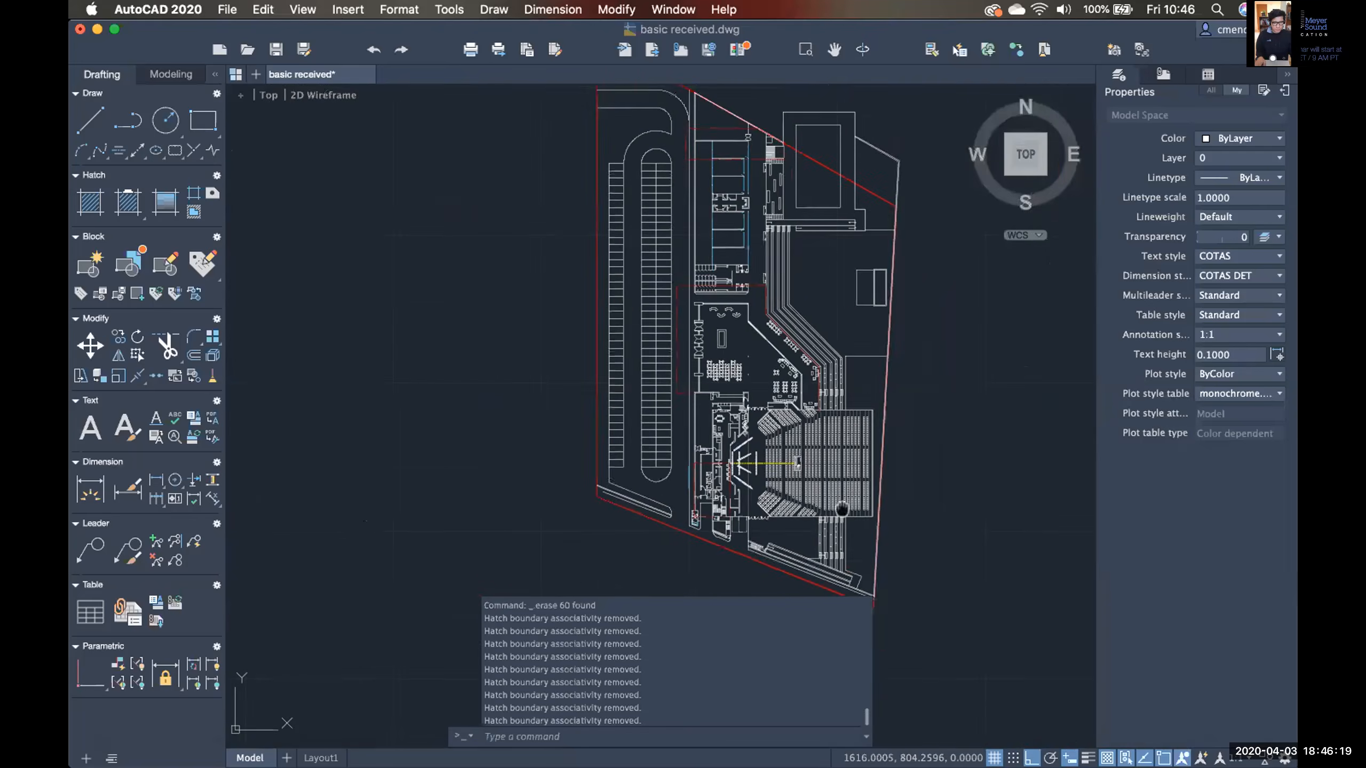
pyautogui.moveTo(902, 543); pyautogui.dragTo(869, 424, button='middle')
pyautogui.scroll(-5, 832, 463)
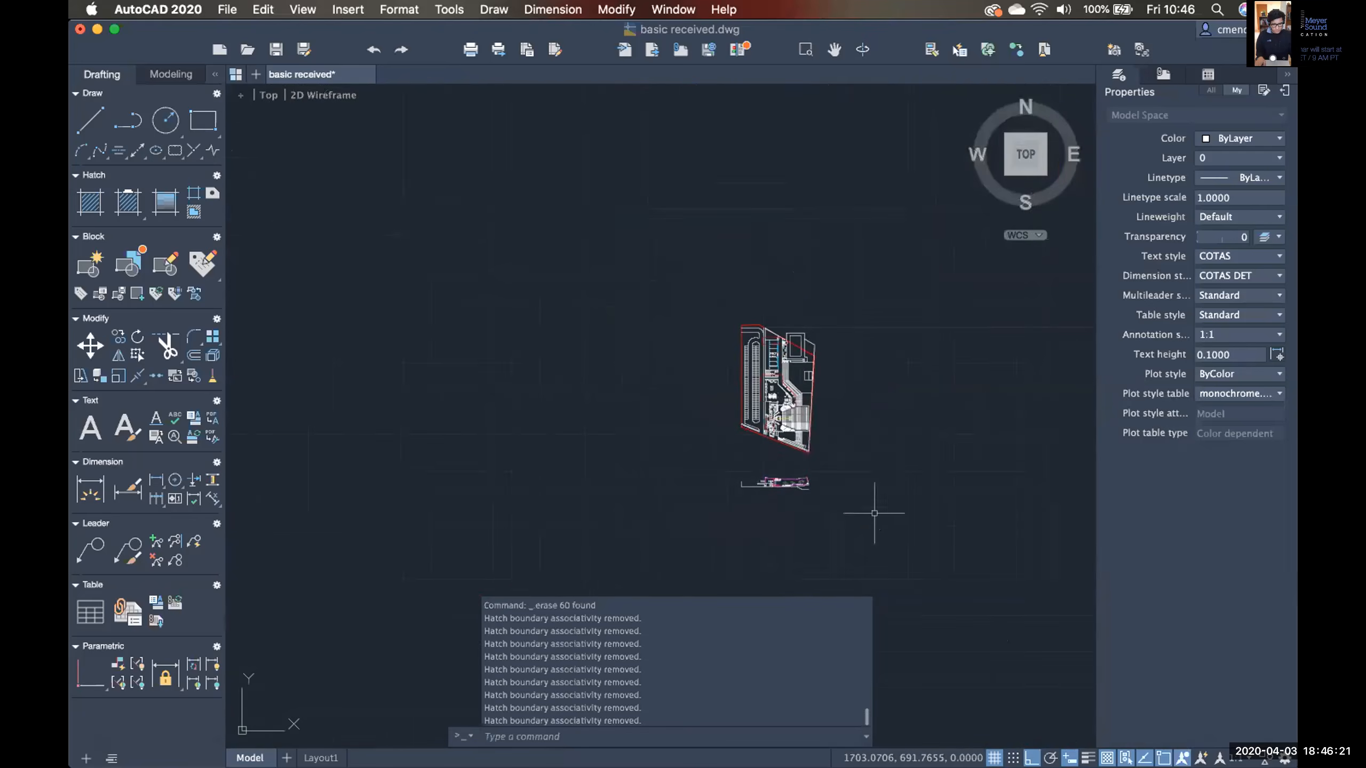
pyautogui.click(947, 526)
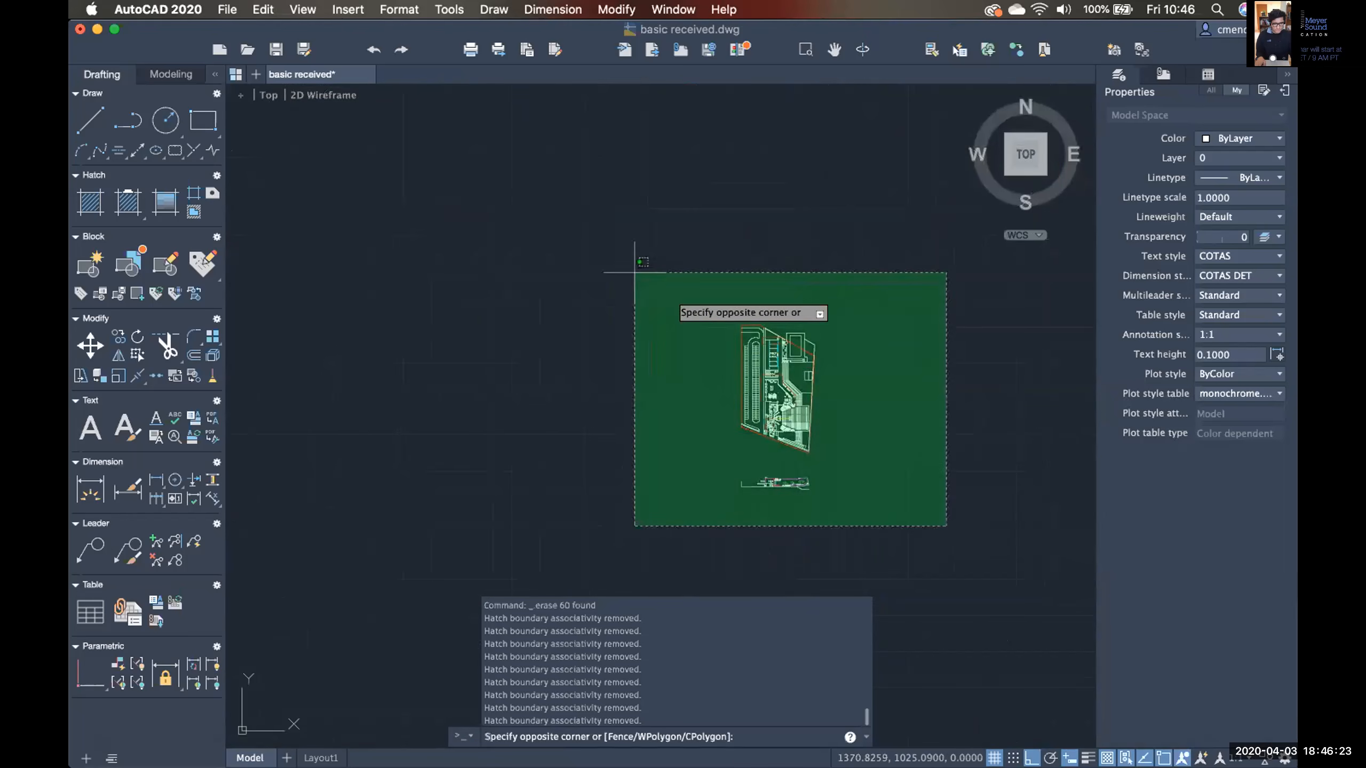
pyautogui.click(633, 262)
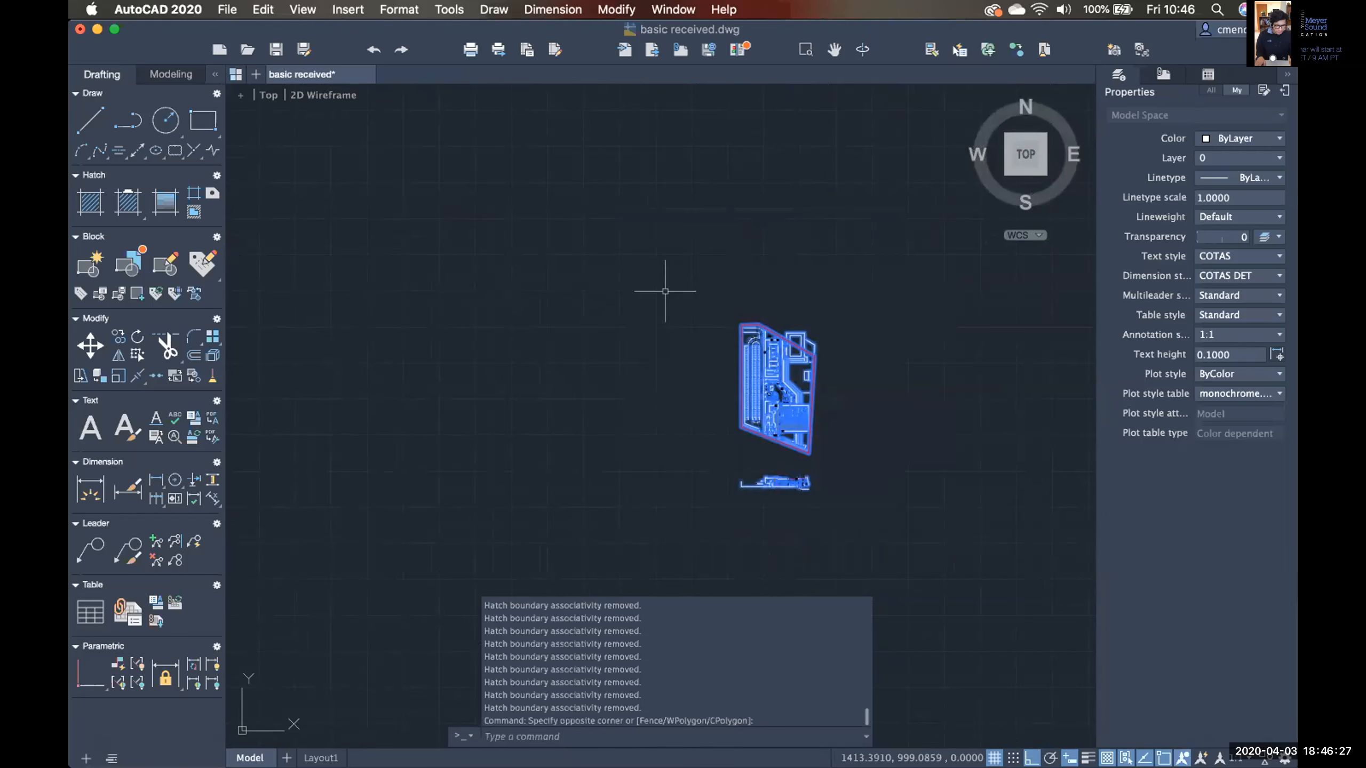
pyautogui.press('super+Tab')
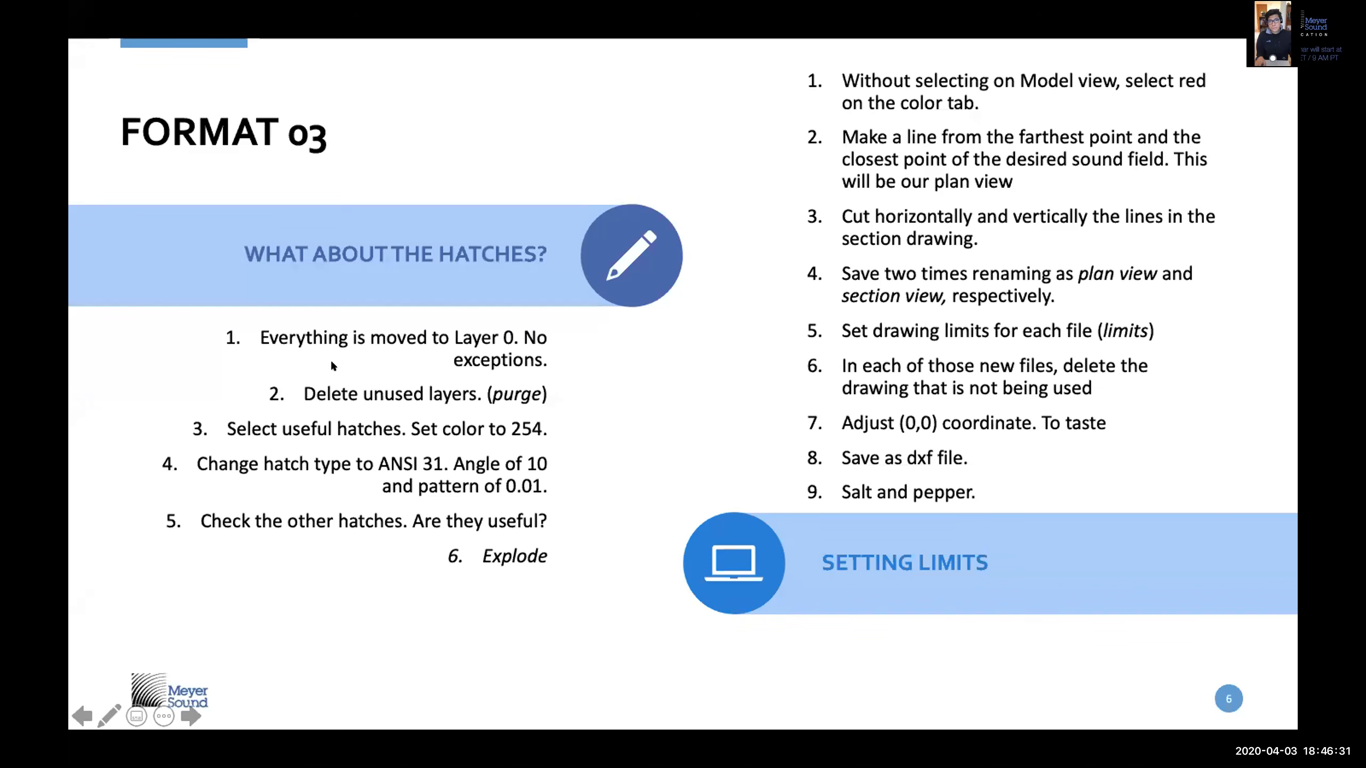
pyautogui.press('super+Tab')
pyautogui.moveTo(911, 374); pyautogui.dragTo(795, 377, button='middle')
pyautogui.press('Escape')
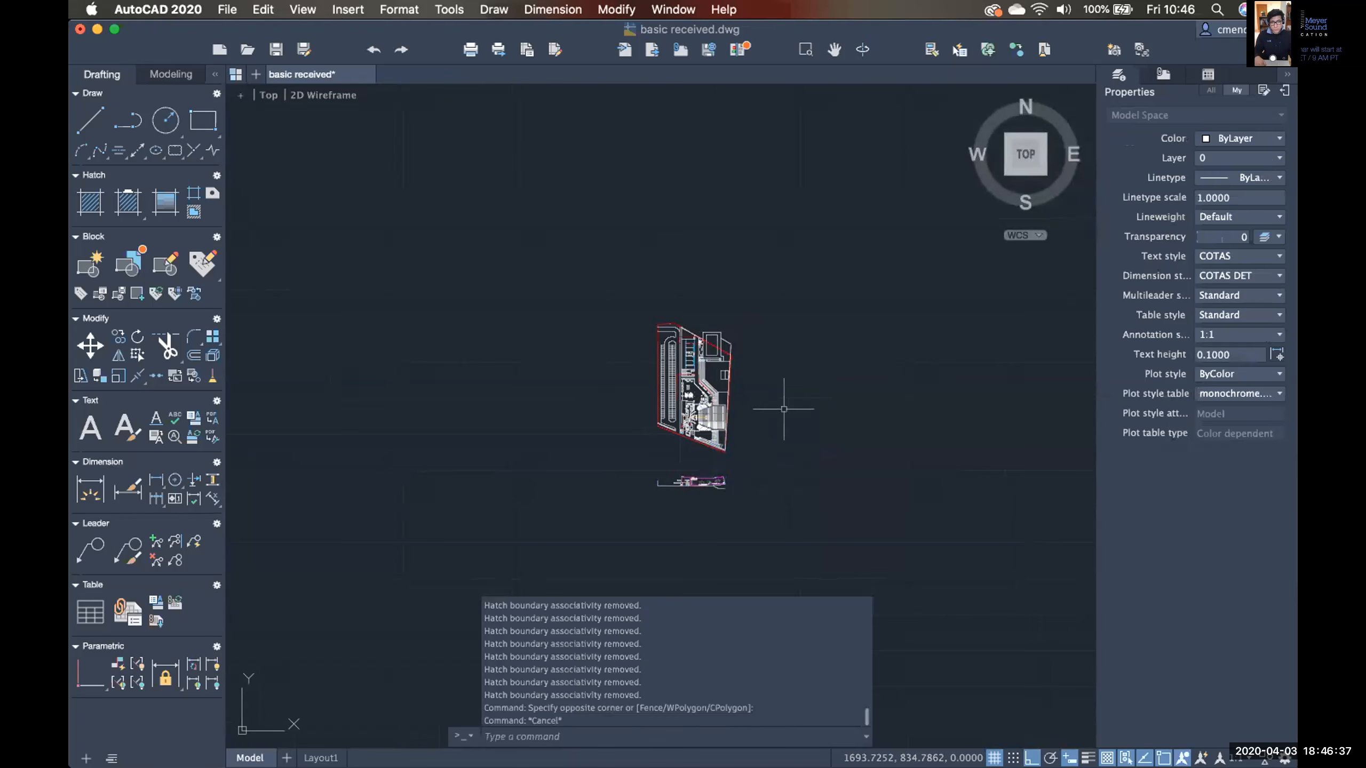
# Review the list of layers in the drawing and close it.
pyautogui.press('super+4')
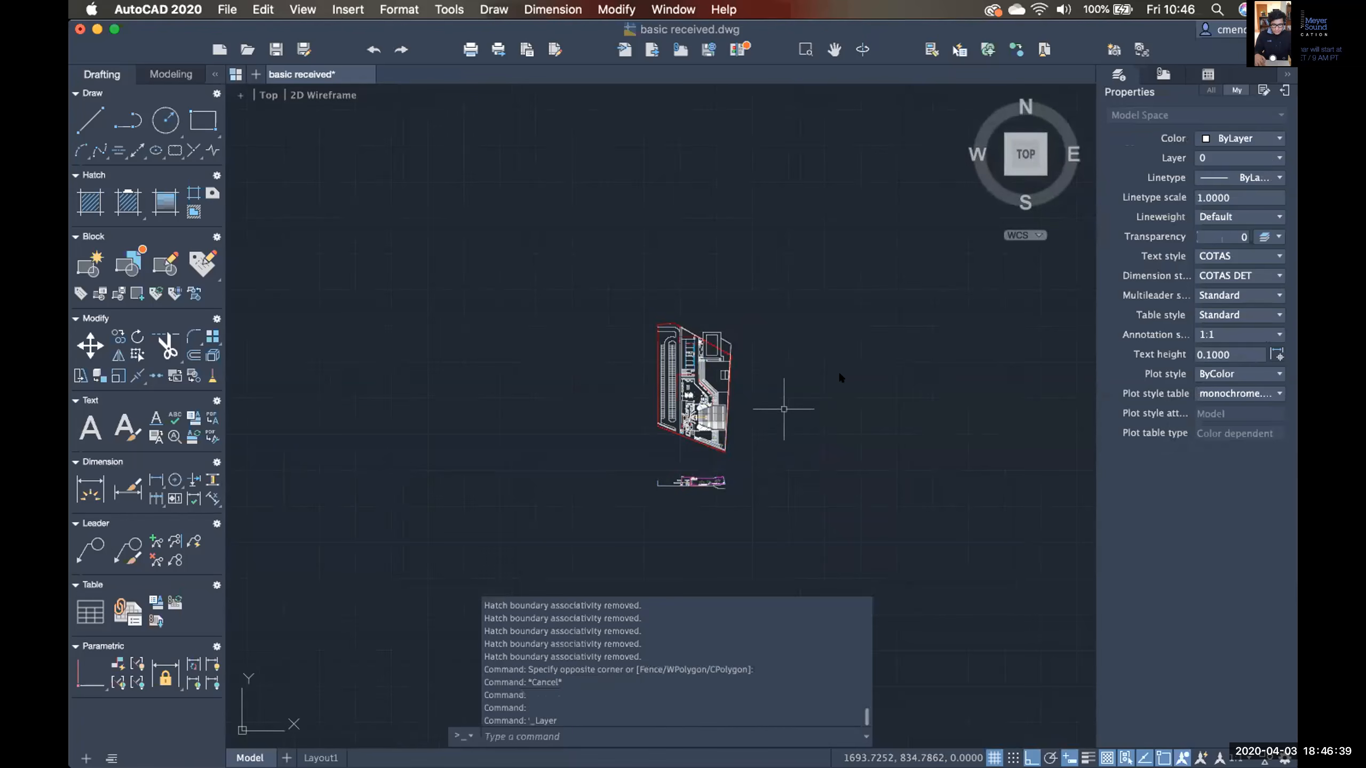
pyautogui.moveTo(935, 206); pyautogui.dragTo(698, 232)
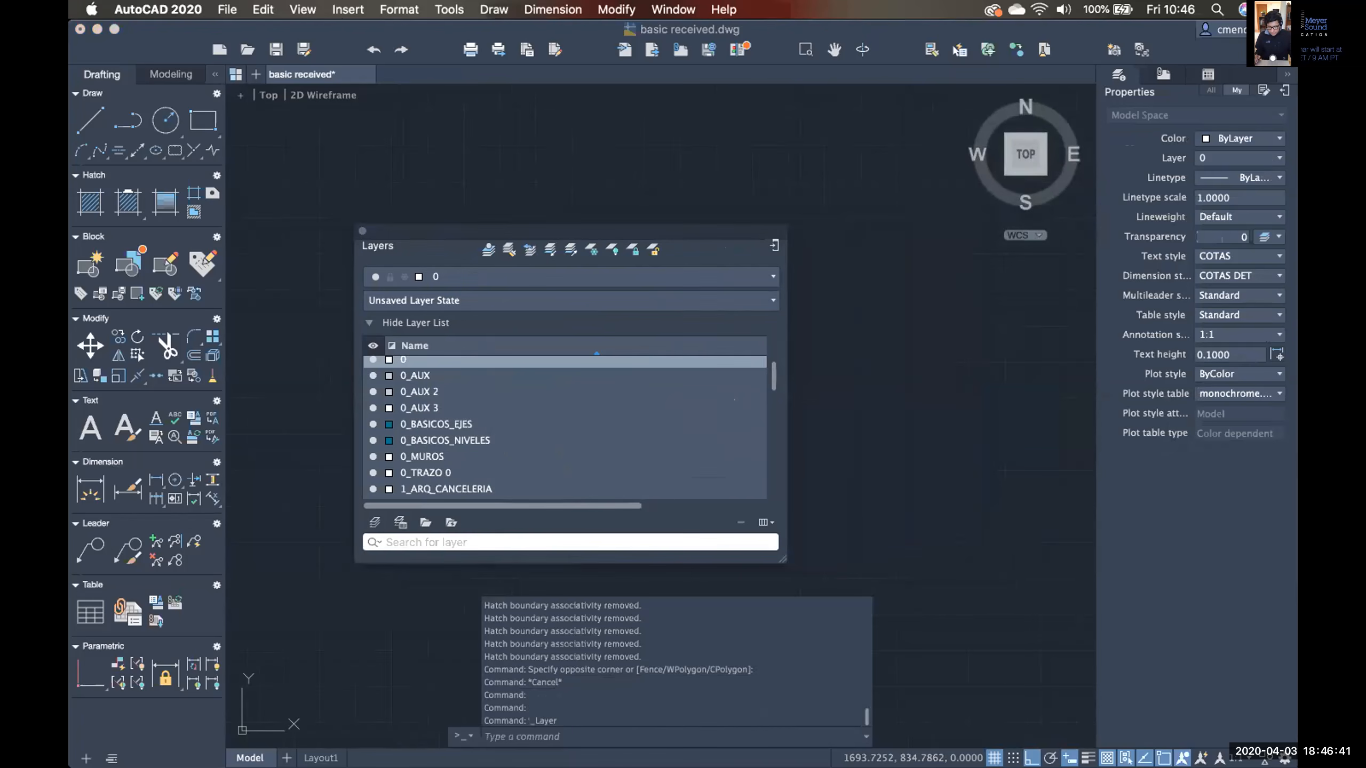
pyautogui.scroll(-3, 769, 375)
pyautogui.moveTo(768, 375); pyautogui.dragTo(771, 335)
pyautogui.click(361, 231)
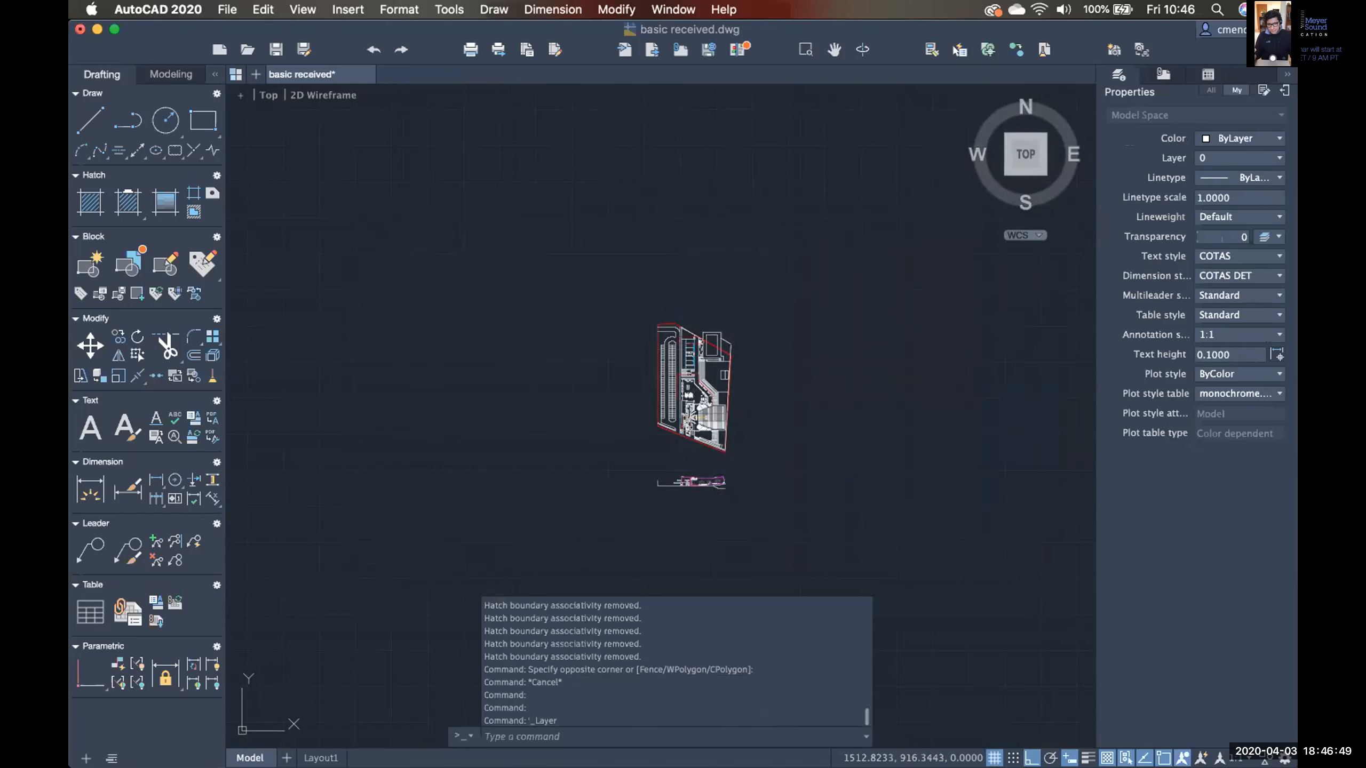
# Select all objects of the floor plan and section, set their color to ByLayer, and move them to layer 0.
pyautogui.click(813, 453)
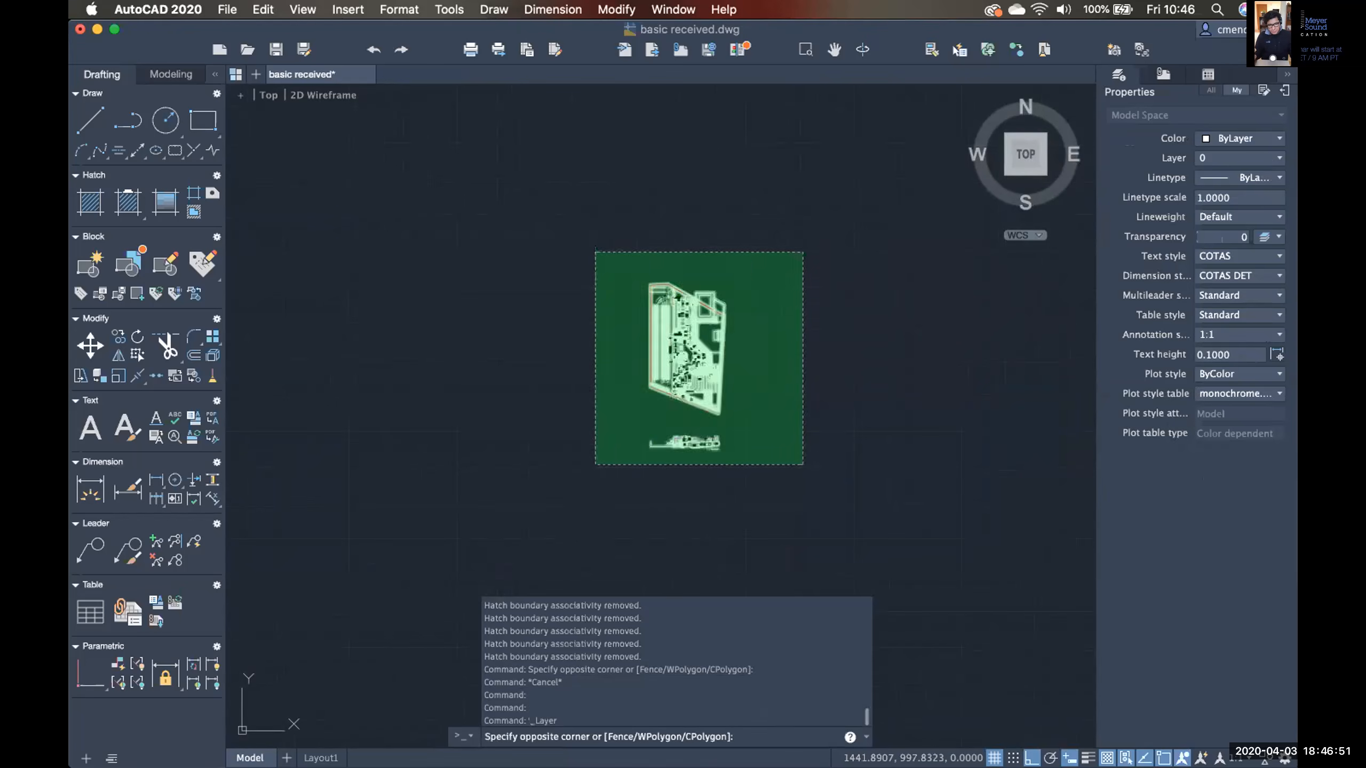
pyautogui.click(596, 252)
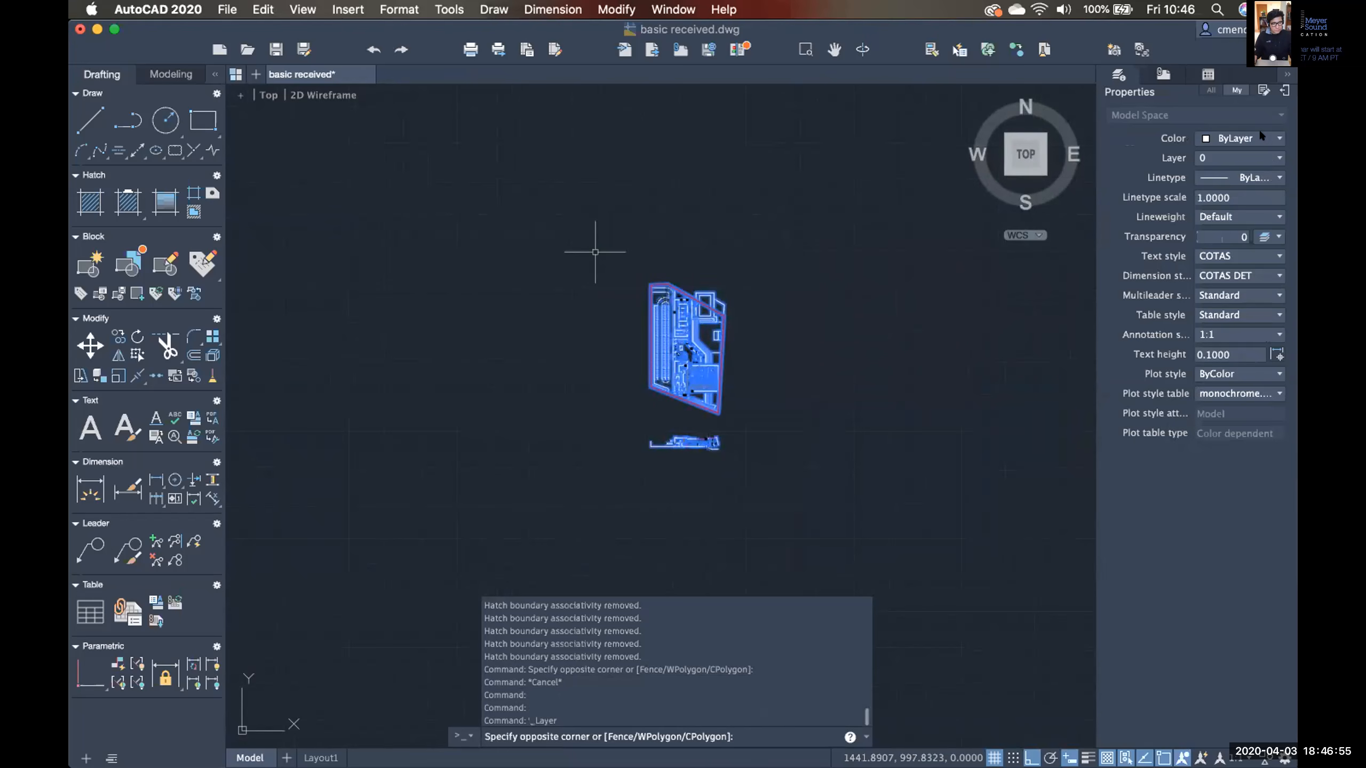
pyautogui.click(1250, 163)
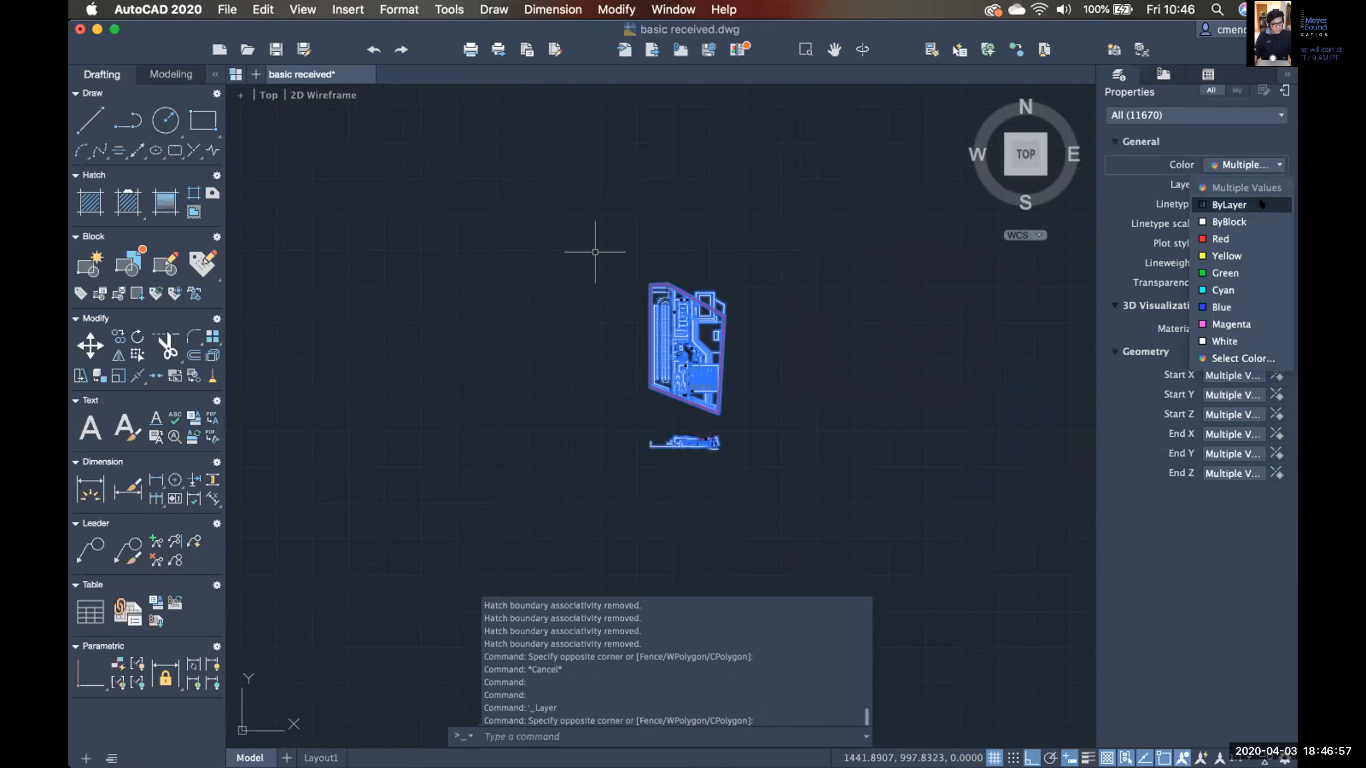
pyautogui.click(1237, 205)
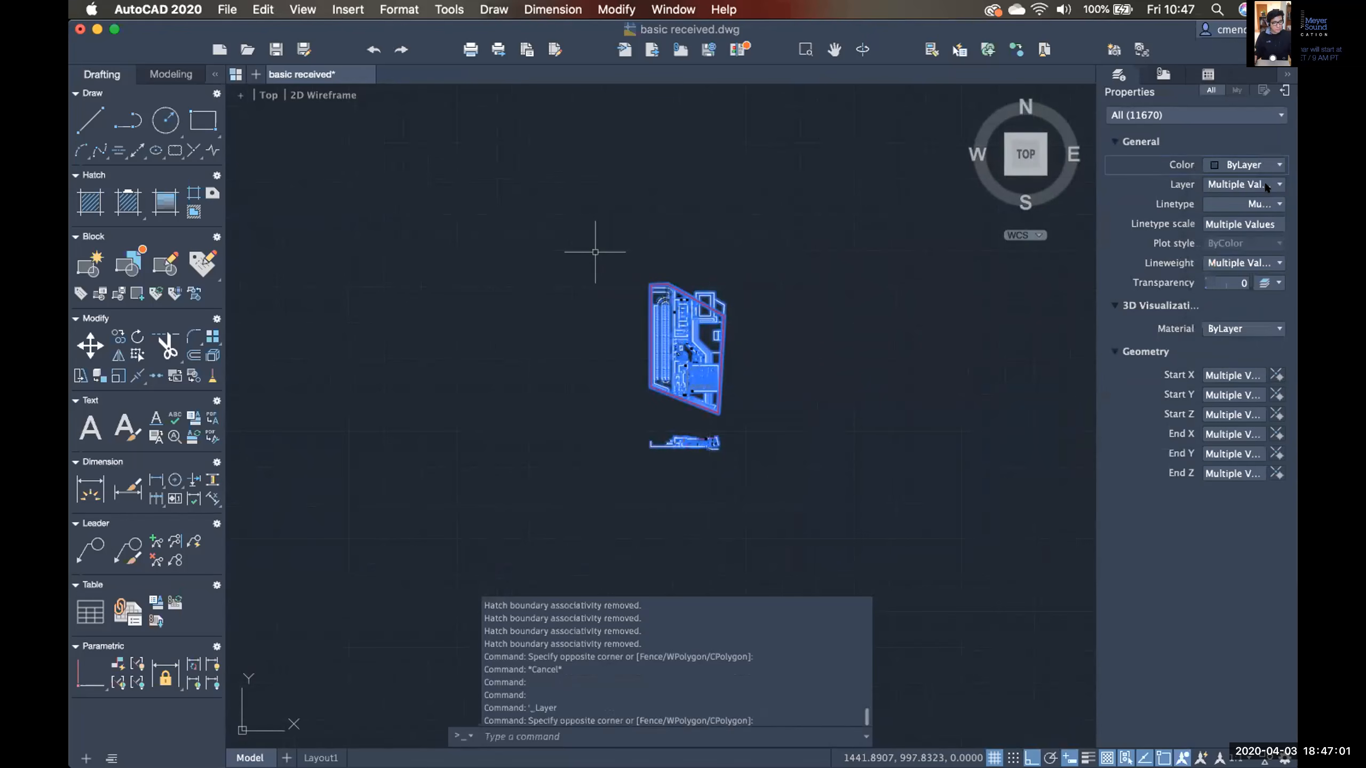
pyautogui.click(1264, 183)
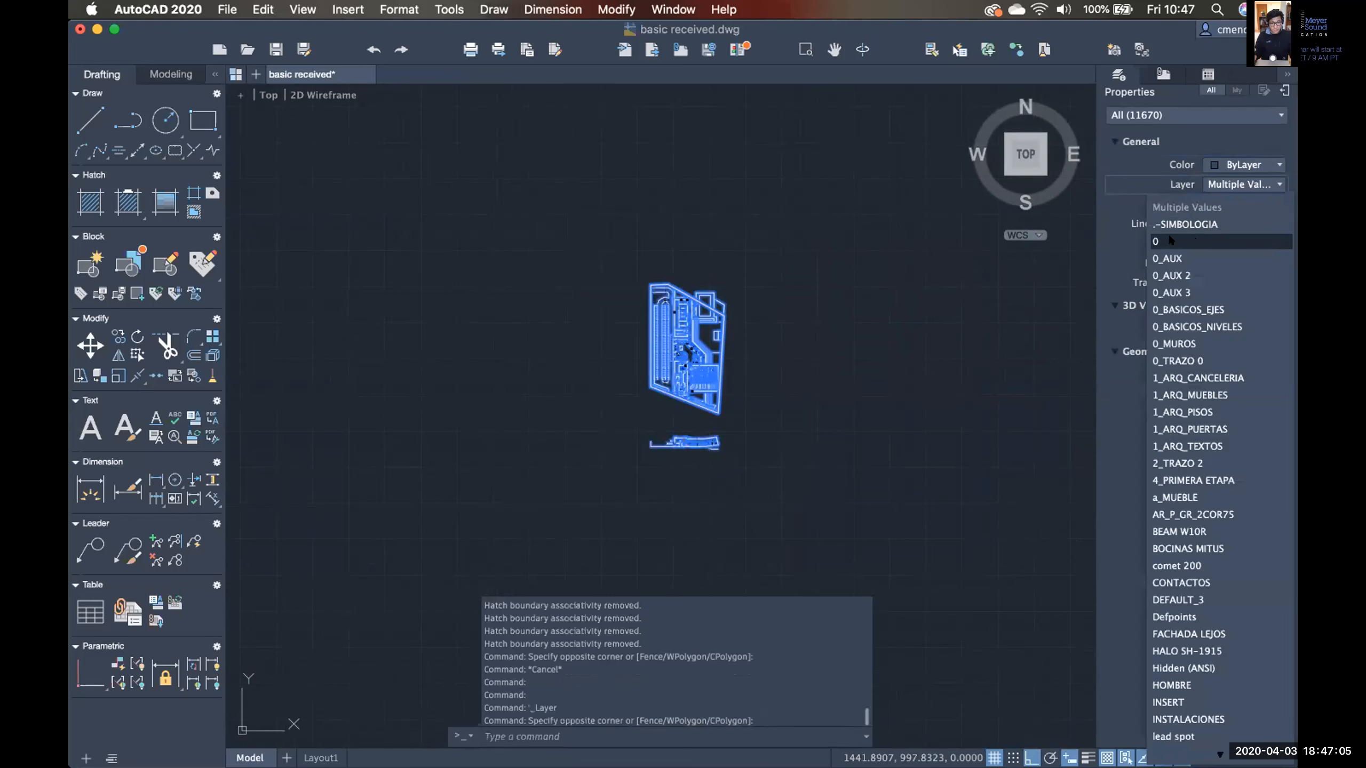
pyautogui.click(1183, 241)
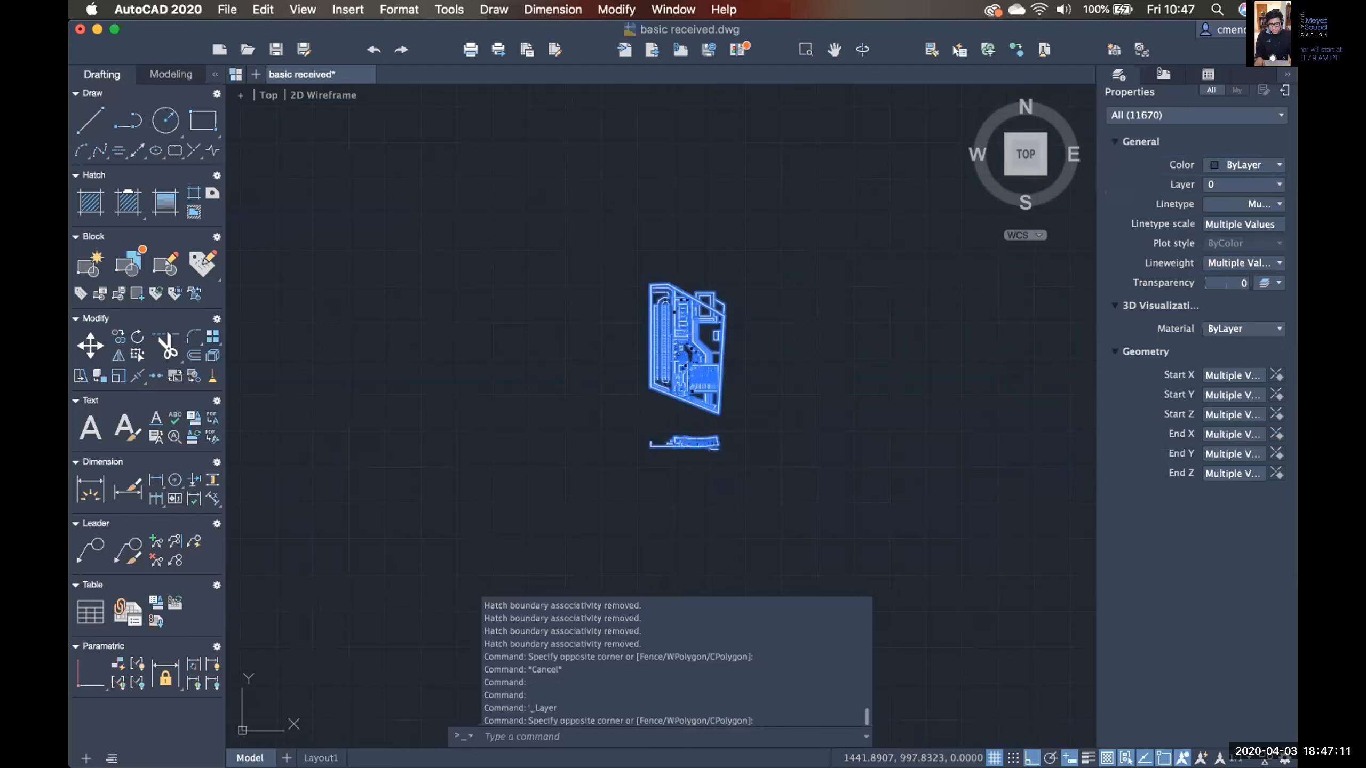
pyautogui.scroll(5, 694, 387)
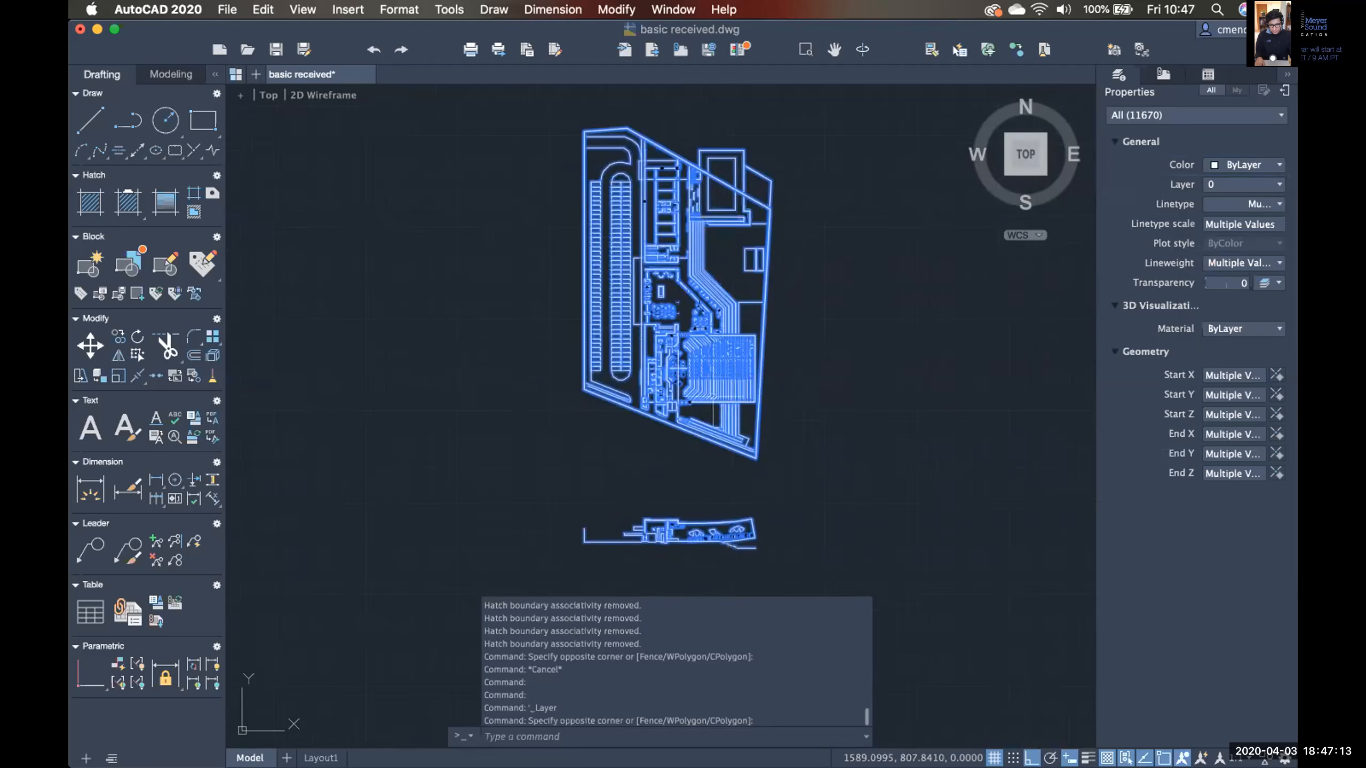
pyautogui.scroll(5, 715, 396)
pyautogui.press('Escape')
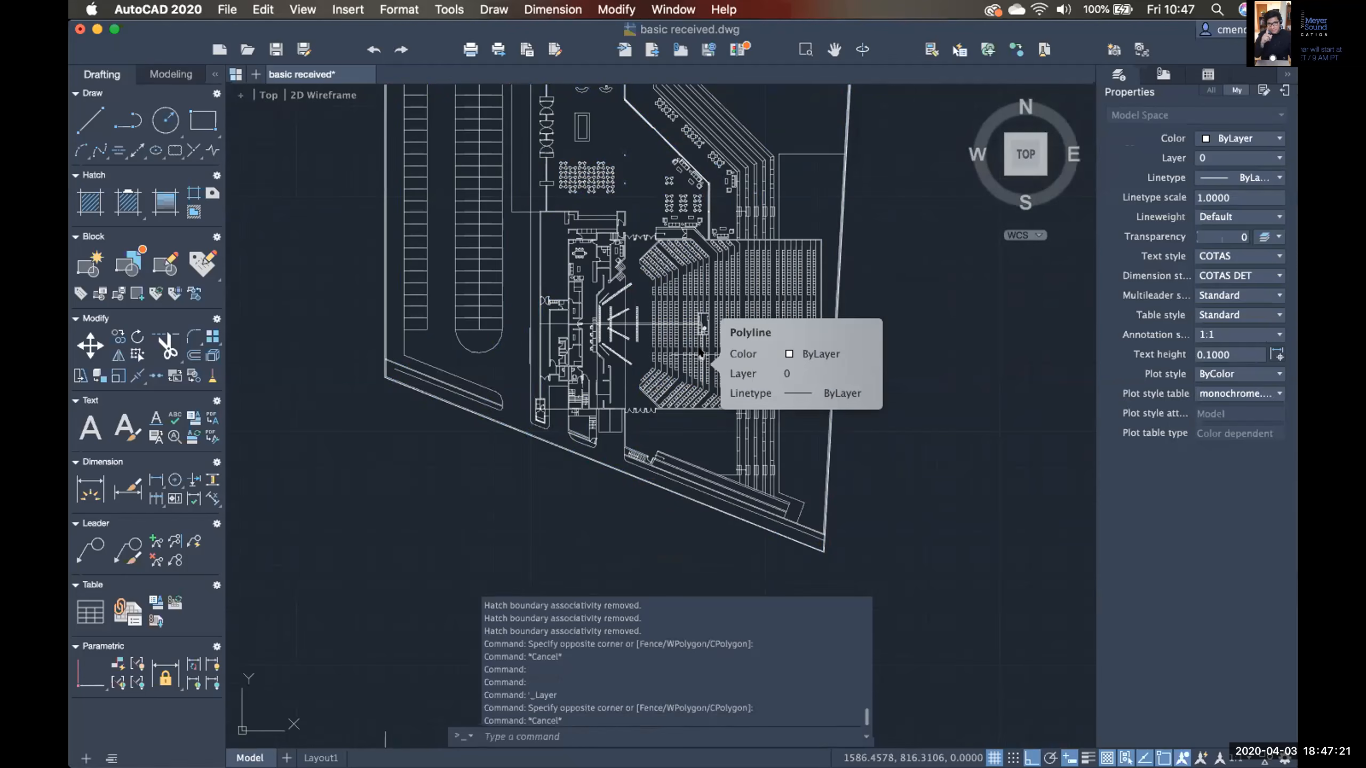
# Examine the whole floor plan and the section below it to check the uniform color and layer.
pyautogui.scroll(-5, 699, 350)
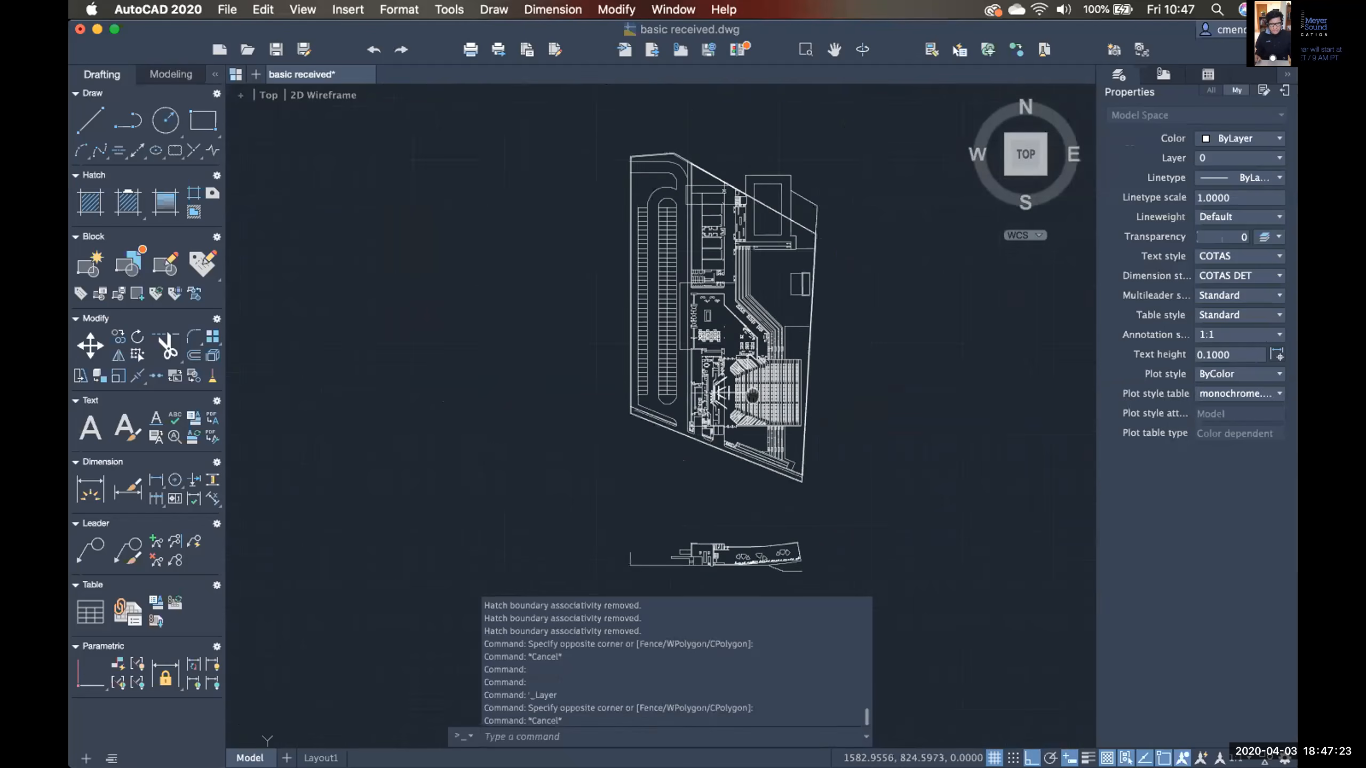
pyautogui.scroll(-3, 851, 393)
pyautogui.moveTo(719, 385)
pyautogui.mouseDown(button='middle')
pyautogui.moveTo(751, 413)
pyautogui.moveTo(781, 409)
pyautogui.mouseUp(button='middle')
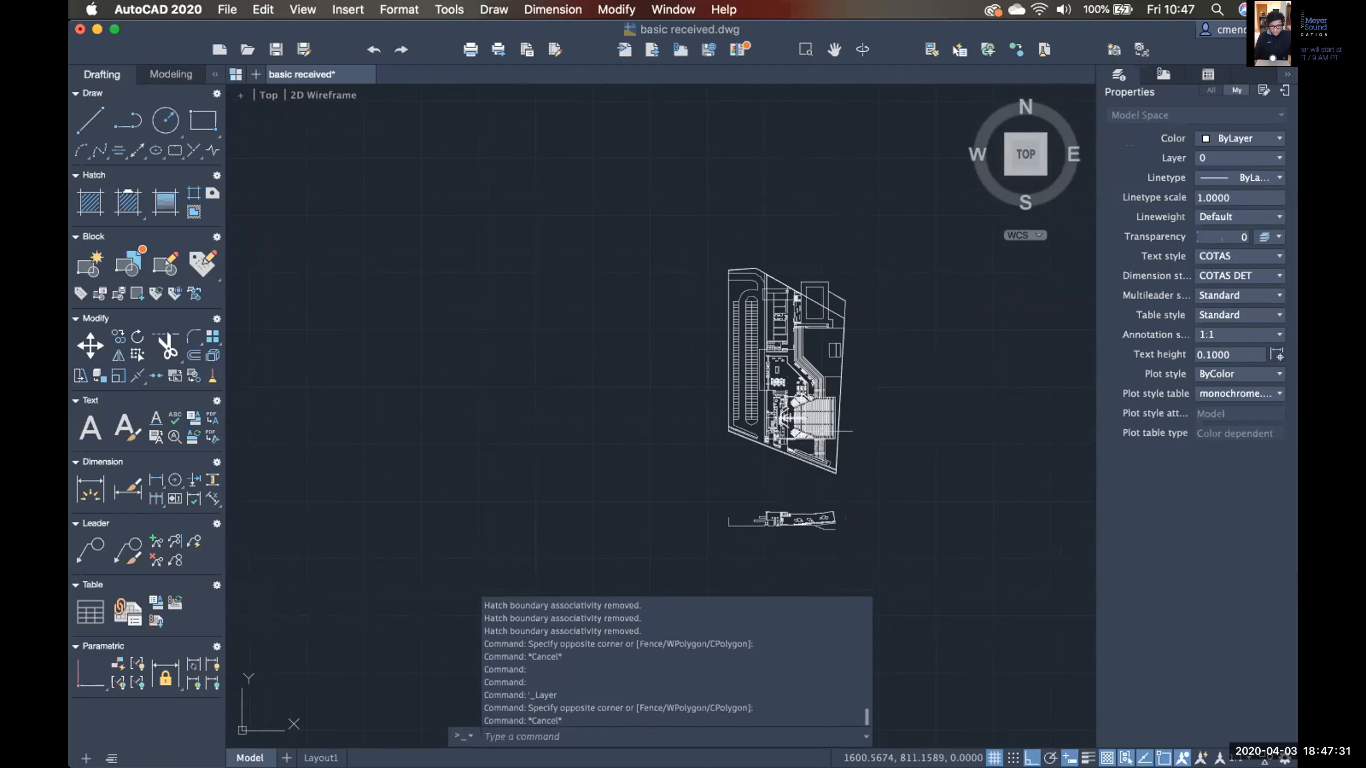
pyautogui.scroll(5, 796, 414)
pyautogui.scroll(-4, 473, 558)
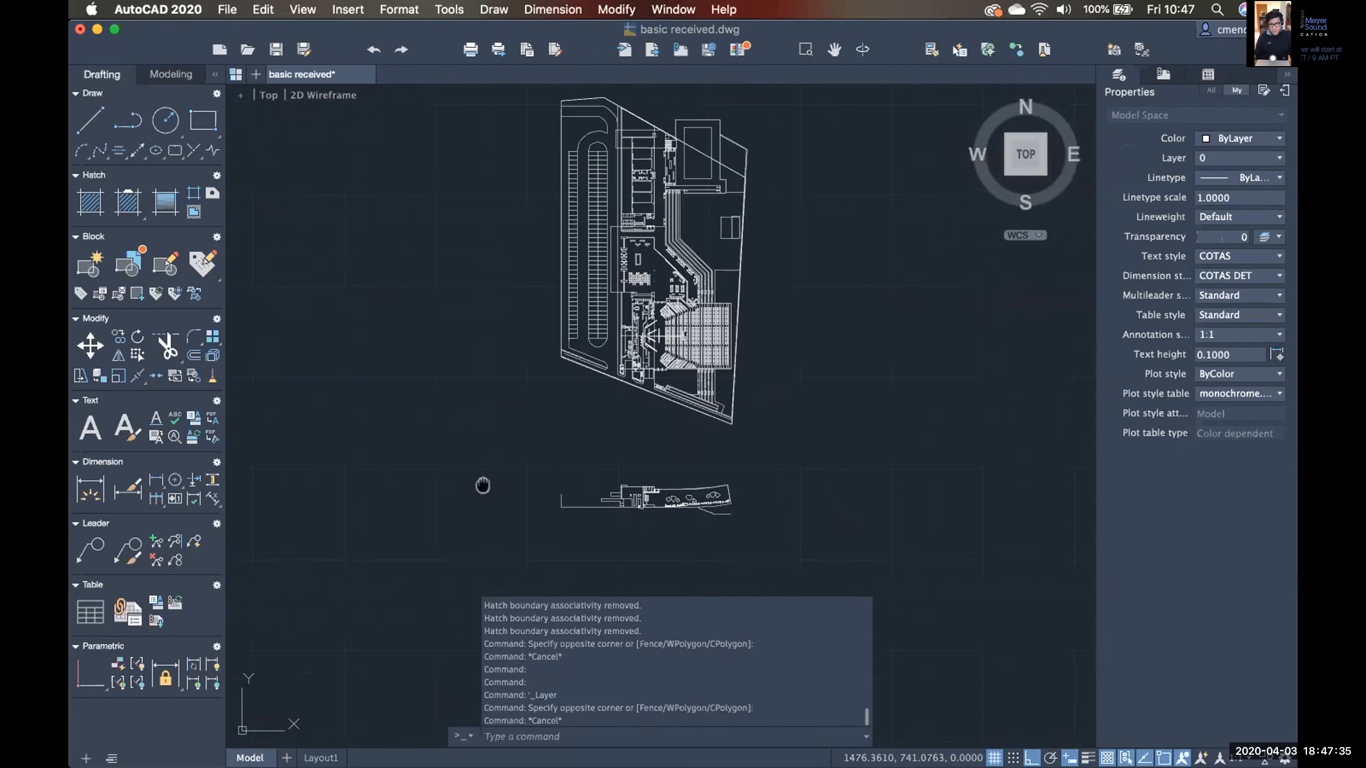
pyautogui.scroll(-3, 484, 484)
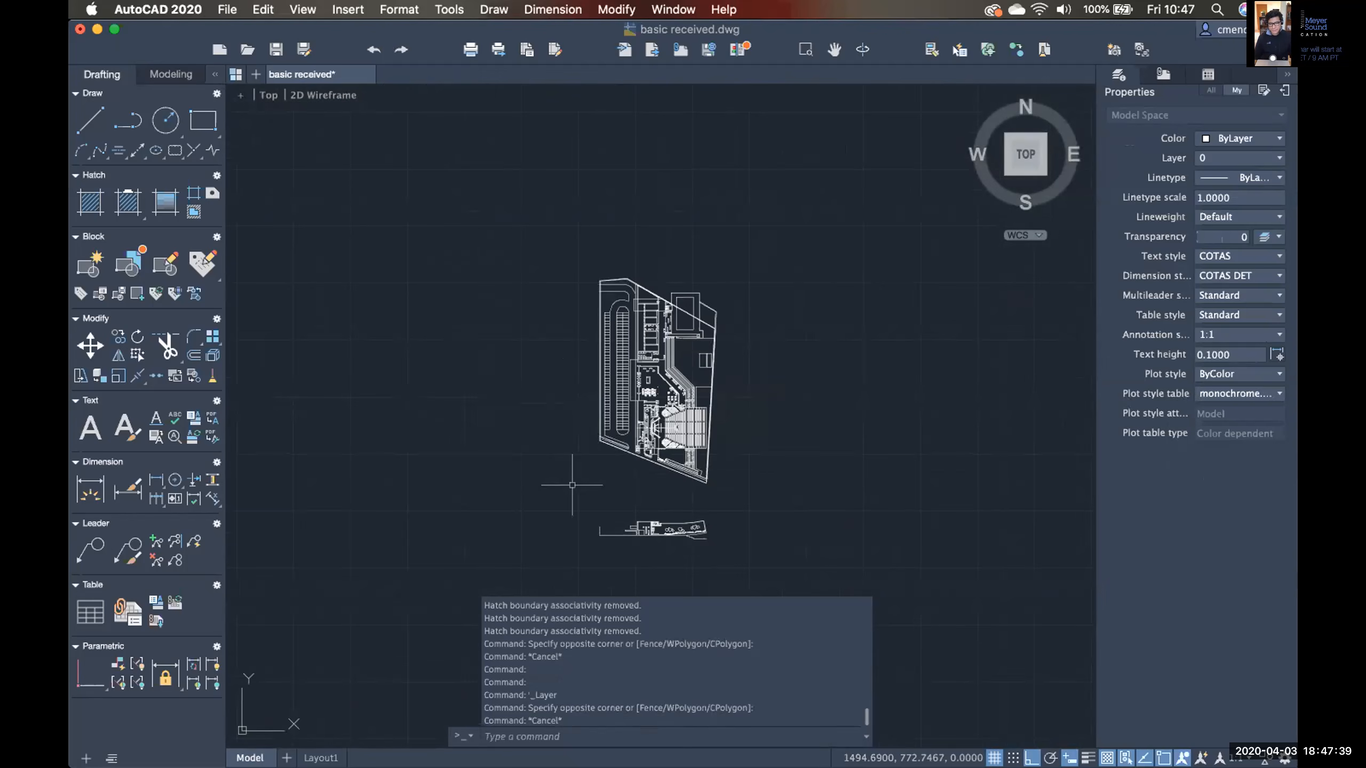
pyautogui.scroll(4, 693, 425)
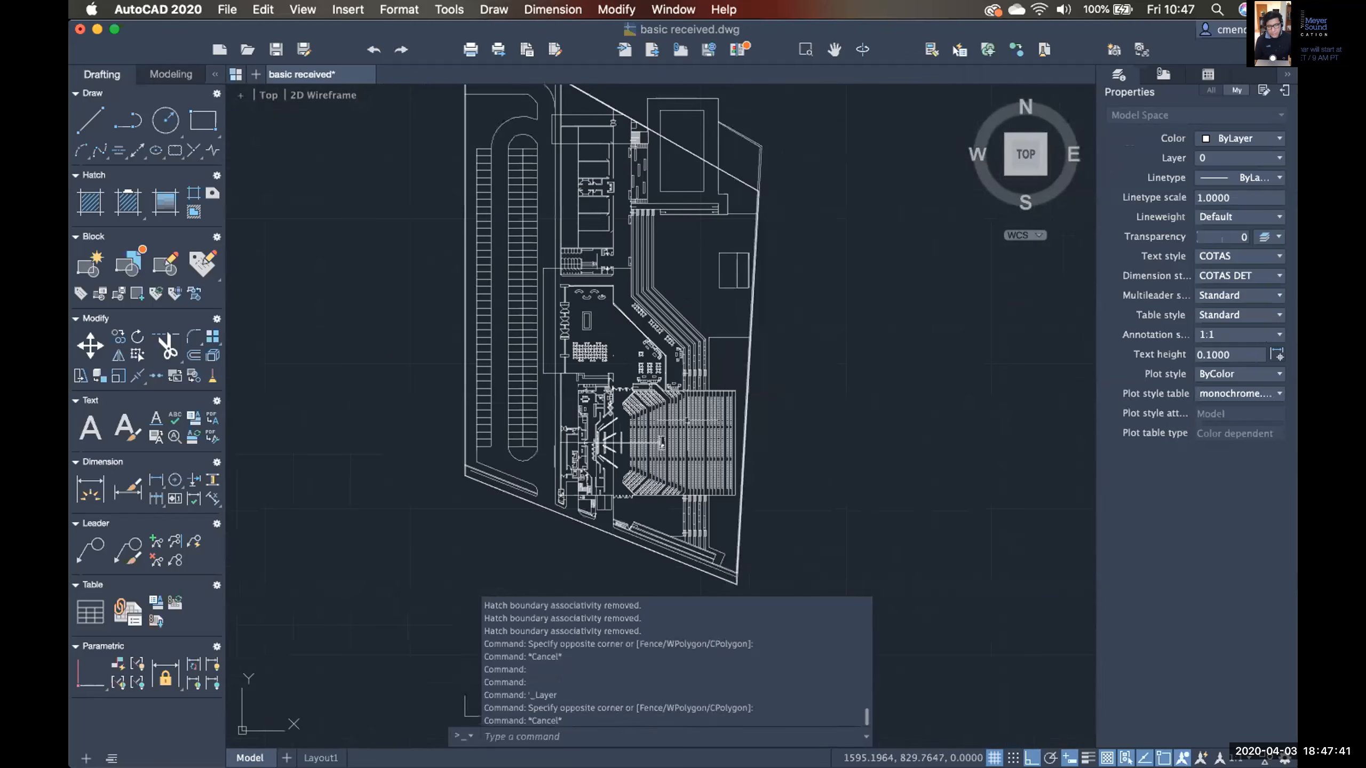
pyautogui.scroll(-2, 662, 442)
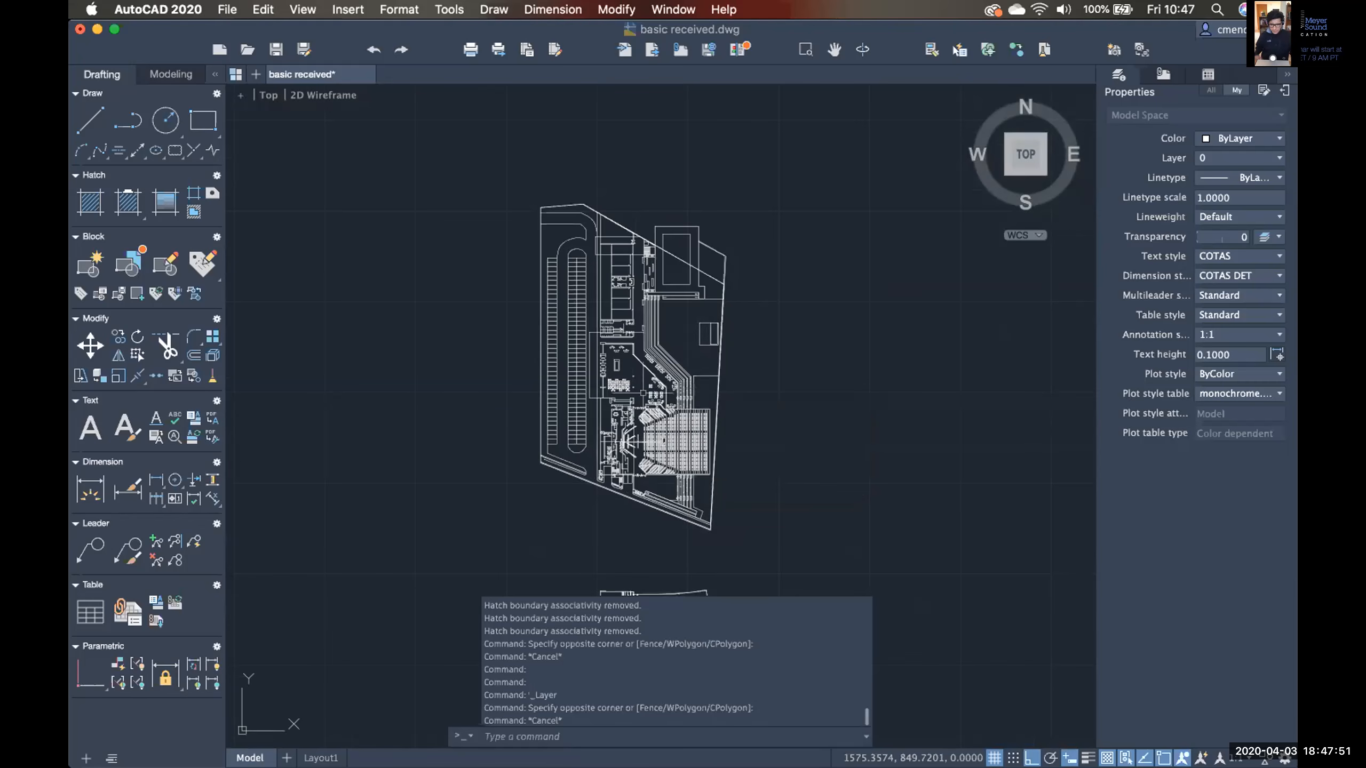
pyautogui.scroll(-2, 641, 396)
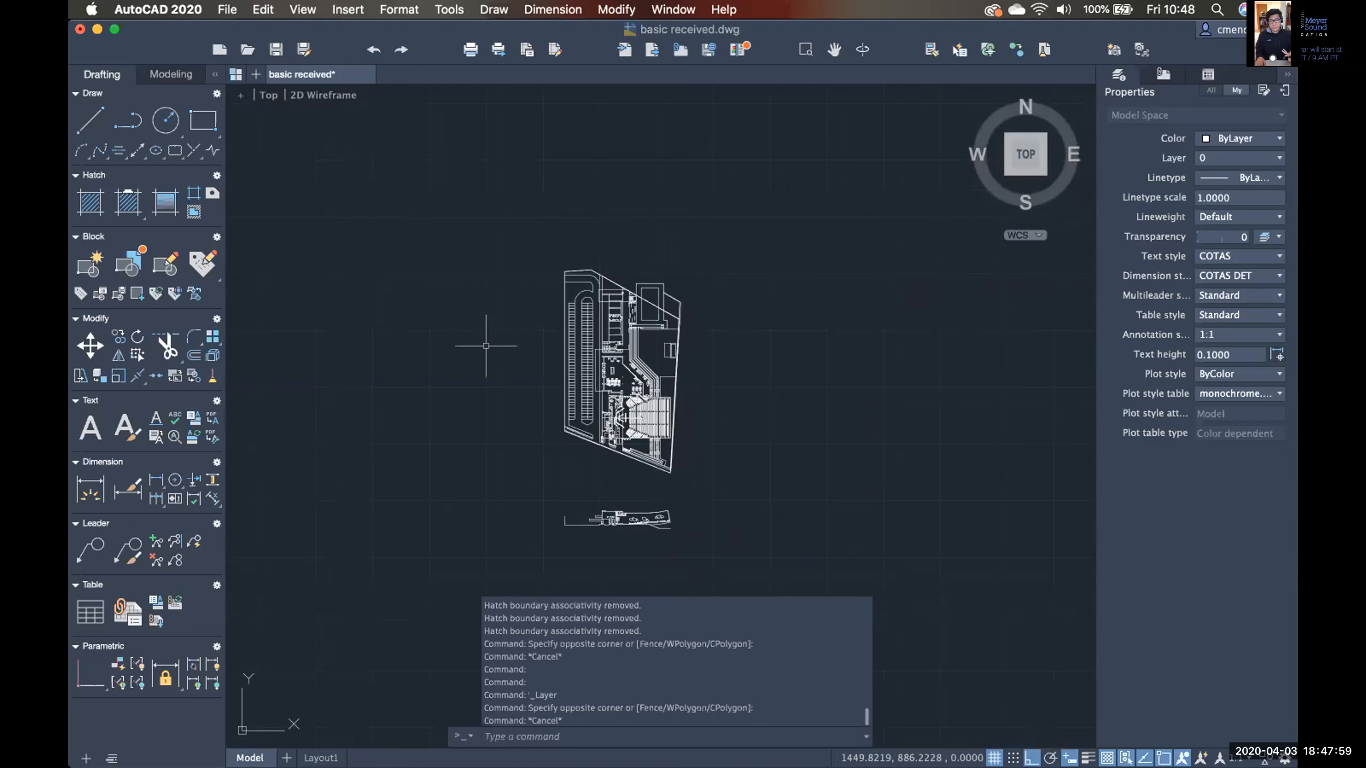
# Purge unused named and nested items, zero-length geometry, orphaned data and empty text objects from the drawing, and switch to the PowerPoint slide.
pyautogui.write('purge')
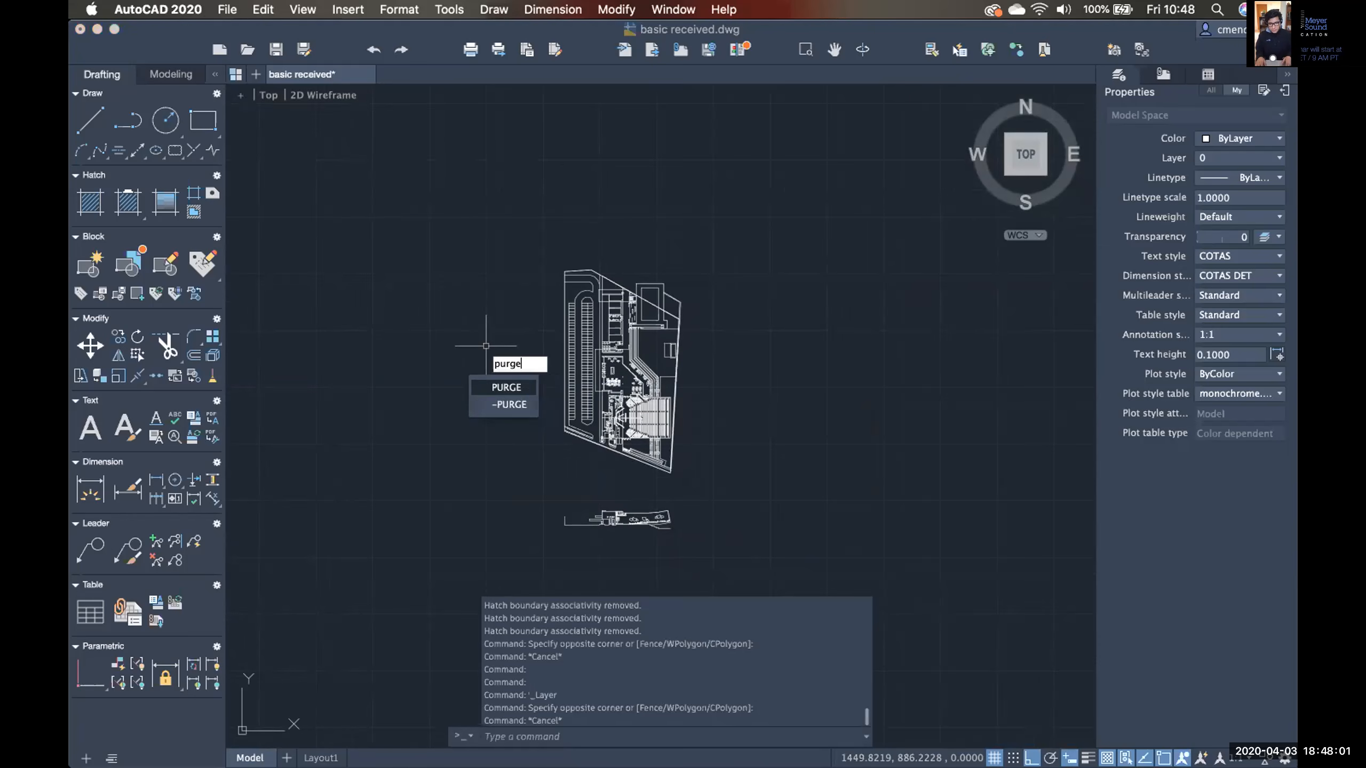
pyautogui.press('Return')
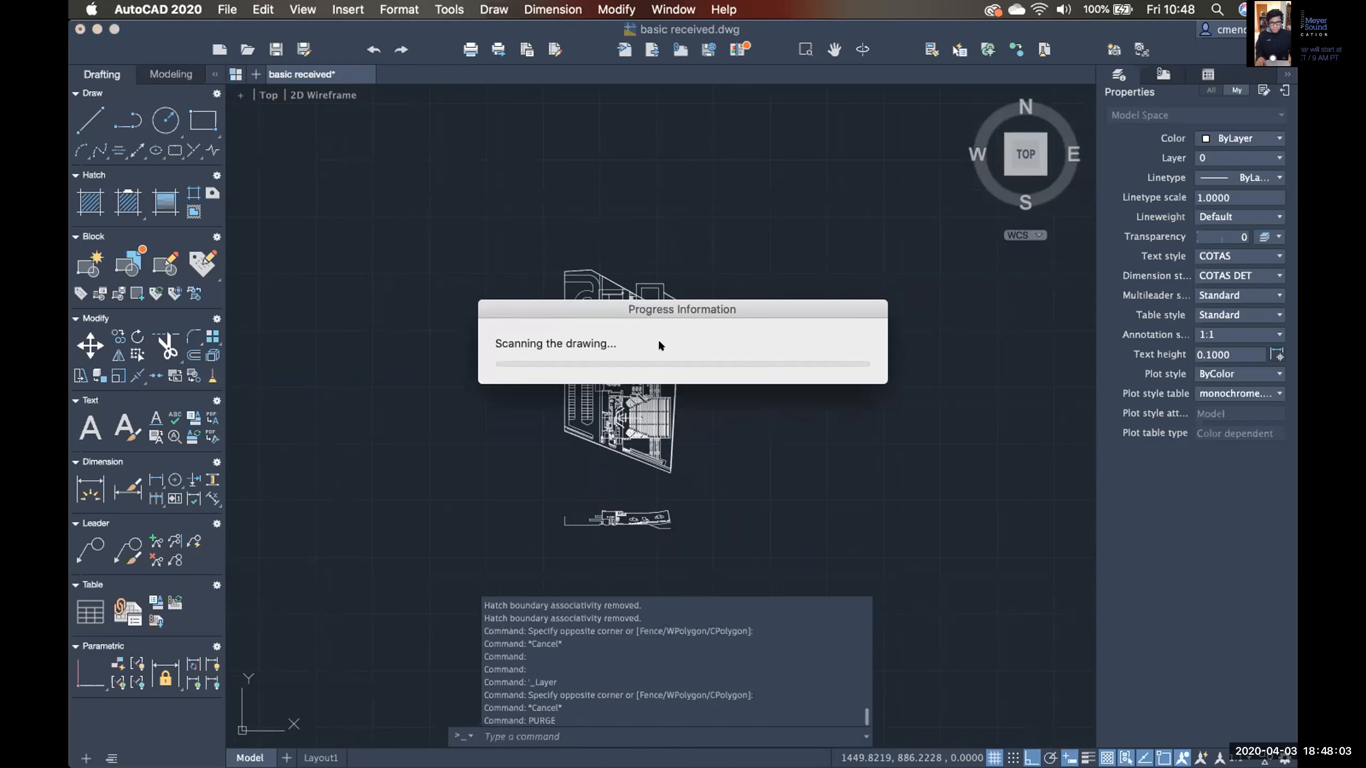
pyautogui.click(867, 359)
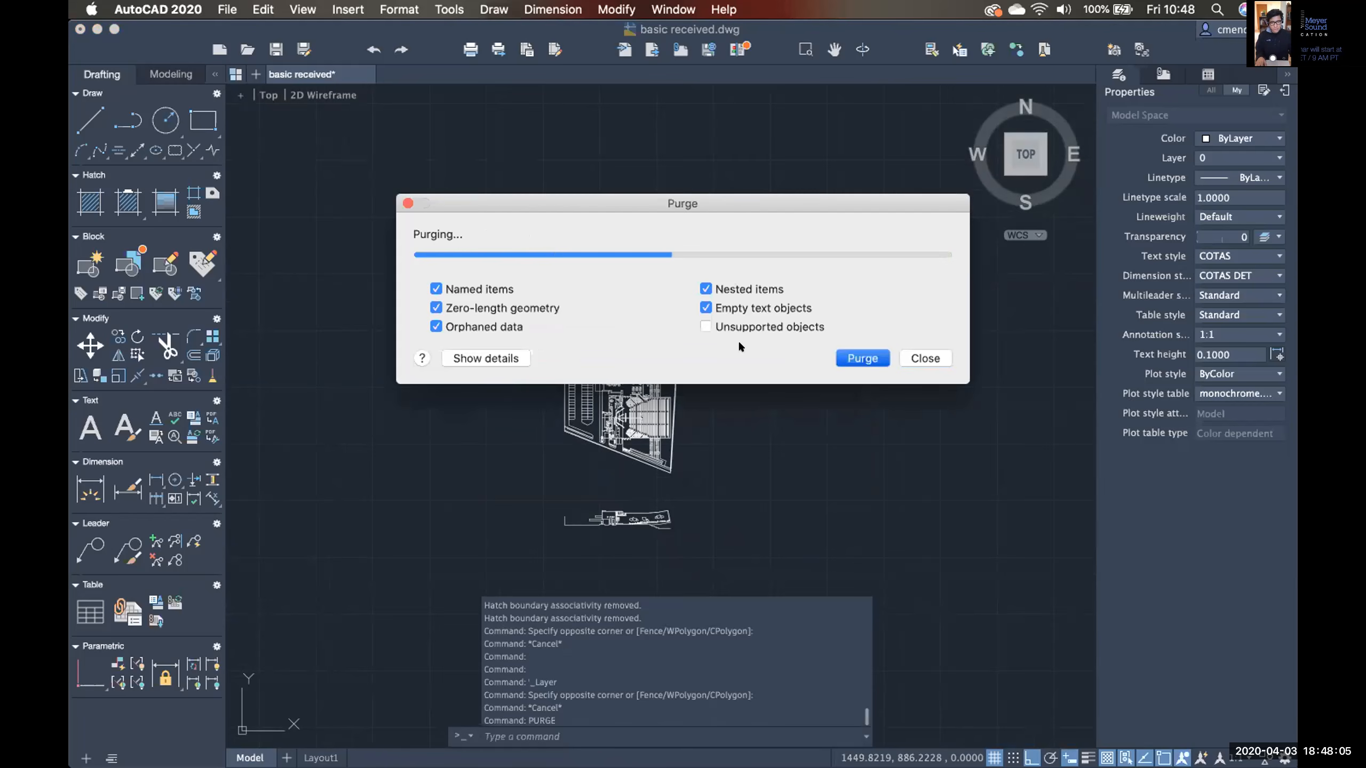
pyautogui.click(925, 359)
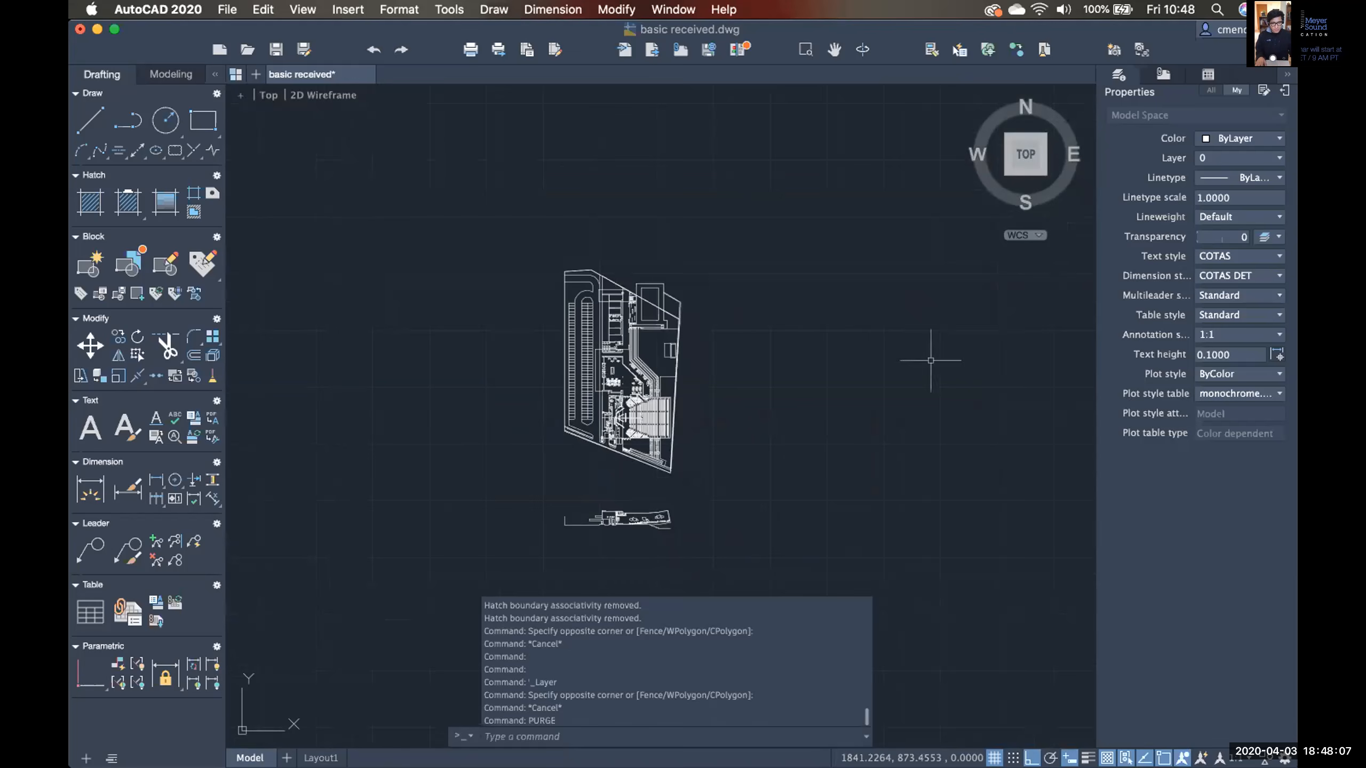
pyautogui.click(1125, 747)
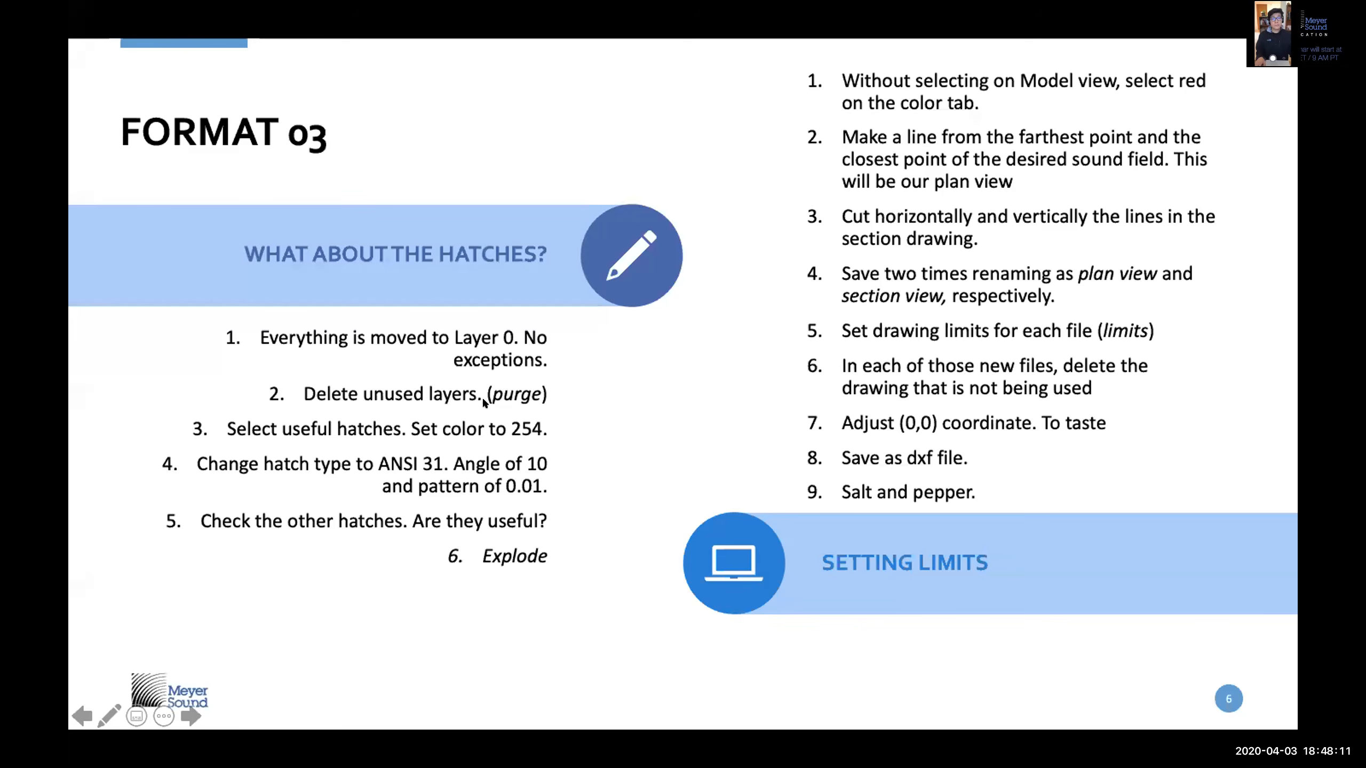
# Switch to AutoCAD and save the cleaned drawing as example in the 101 folder, in AutoCAD 2010/LT2010 DXF format.
pyautogui.press('super+Tab')
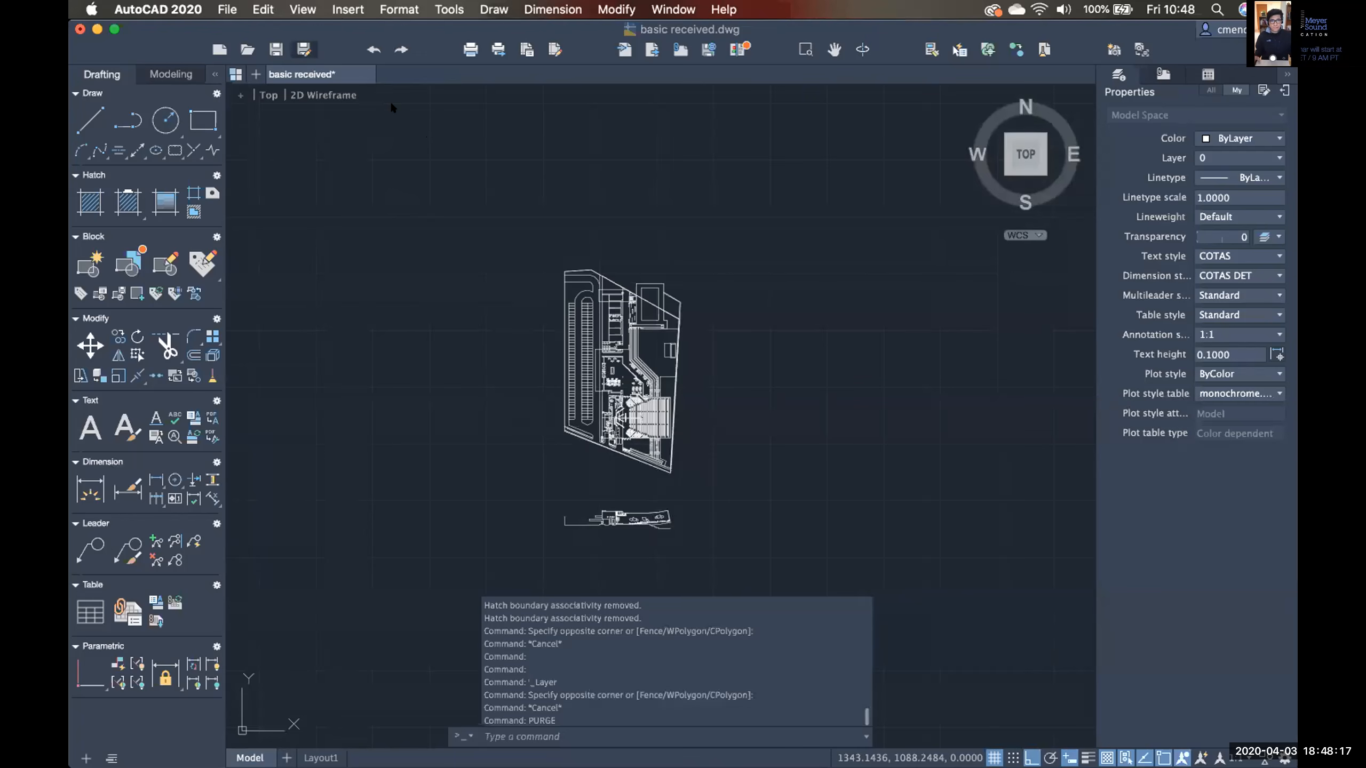
pyautogui.press('super+shift+s')
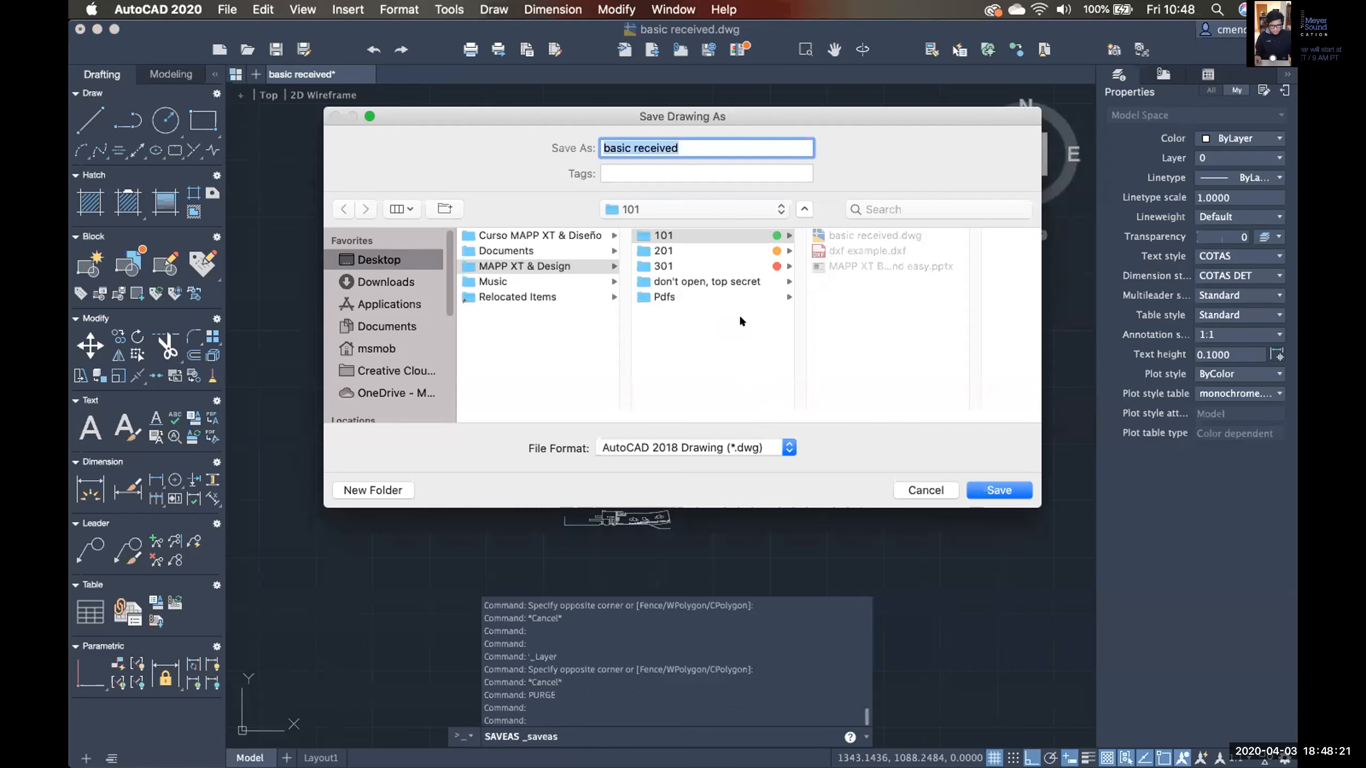
pyautogui.click(753, 448)
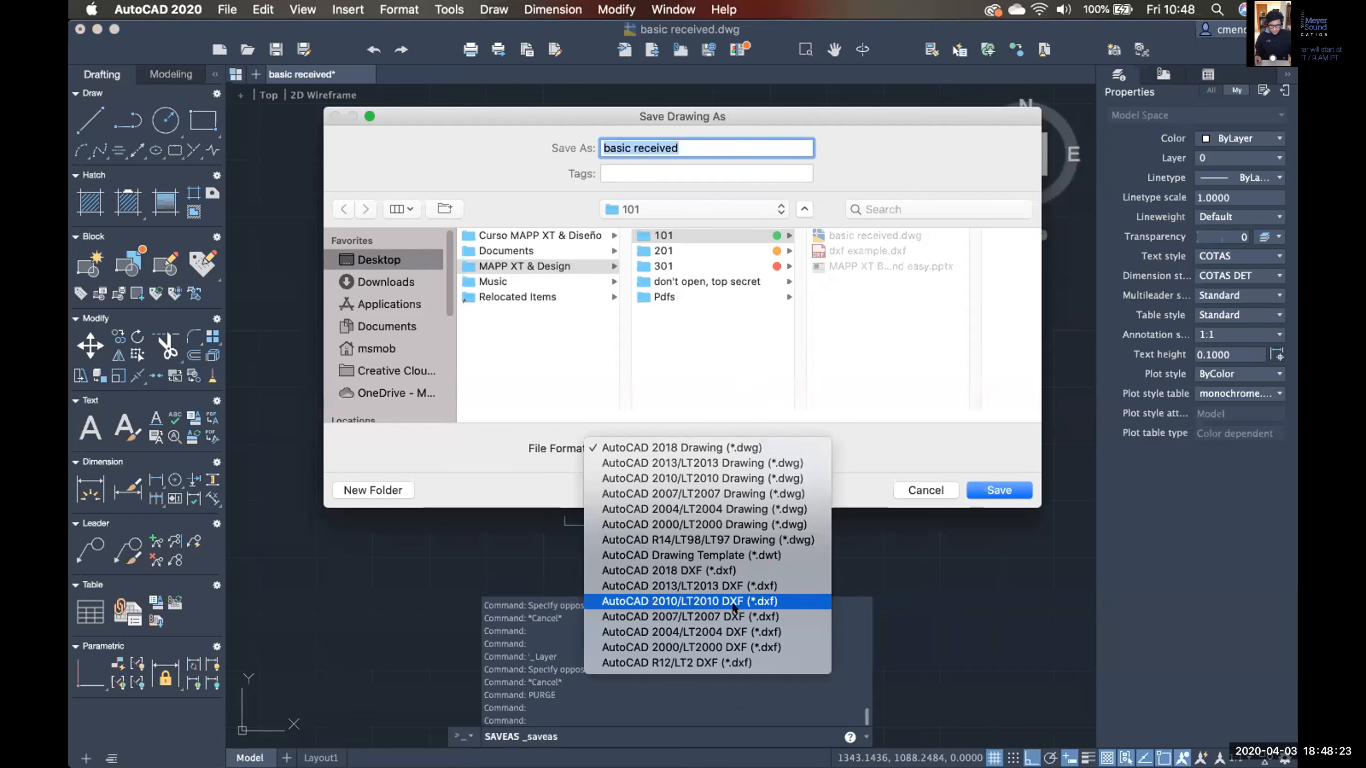
pyautogui.click(733, 603)
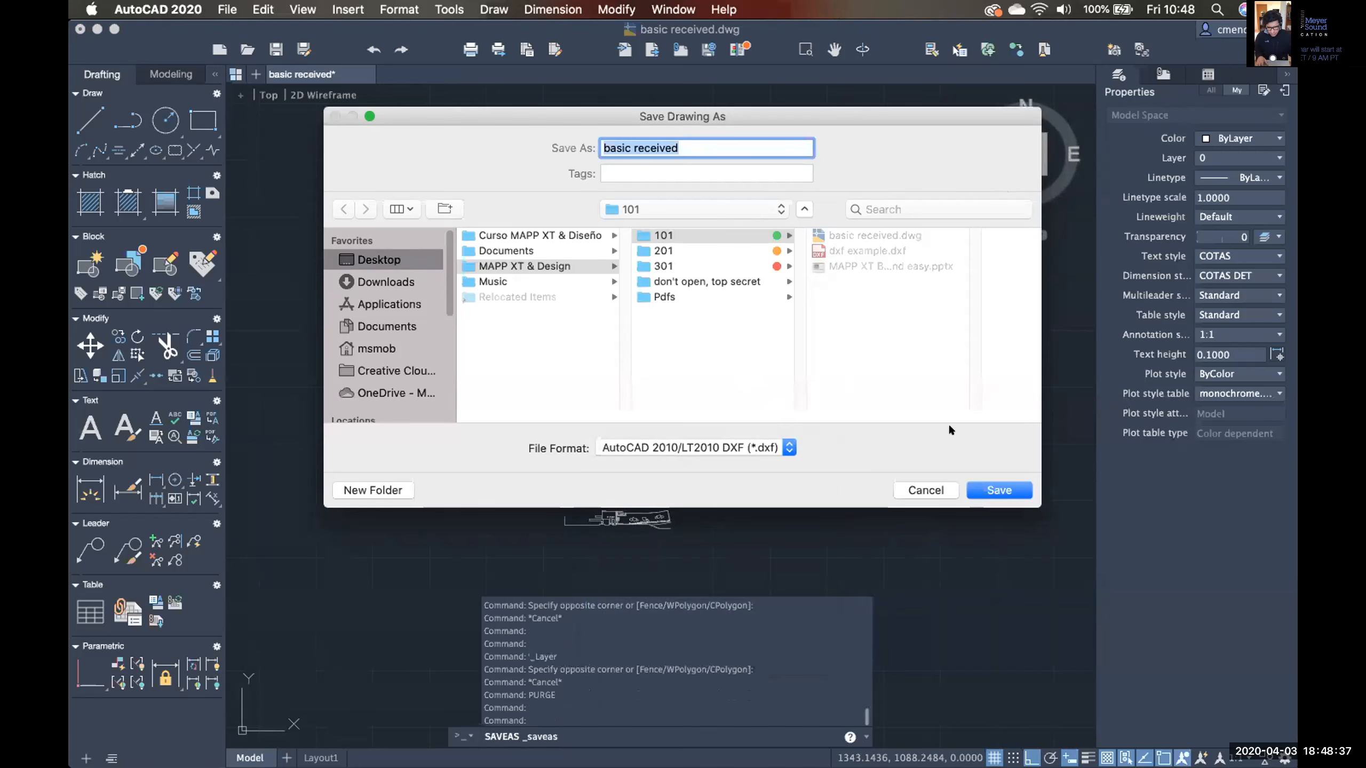
pyautogui.press('Right')
pyautogui.press('BackSpace')
pyautogui.press('BackSpace')
pyautogui.press('BackSpace')
pyautogui.press('BackSpace')
pyautogui.press('BackSpace')
pyautogui.press('BackSpace')
pyautogui.press('BackSpace')
pyautogui.press('BackSpace')
pyautogui.press('BackSpace')
pyautogui.press('BackSpace')
pyautogui.press('BackSpace')
pyautogui.press('BackSpace')
pyautogui.press('BackSpace')
pyautogui.press('BackSpace')
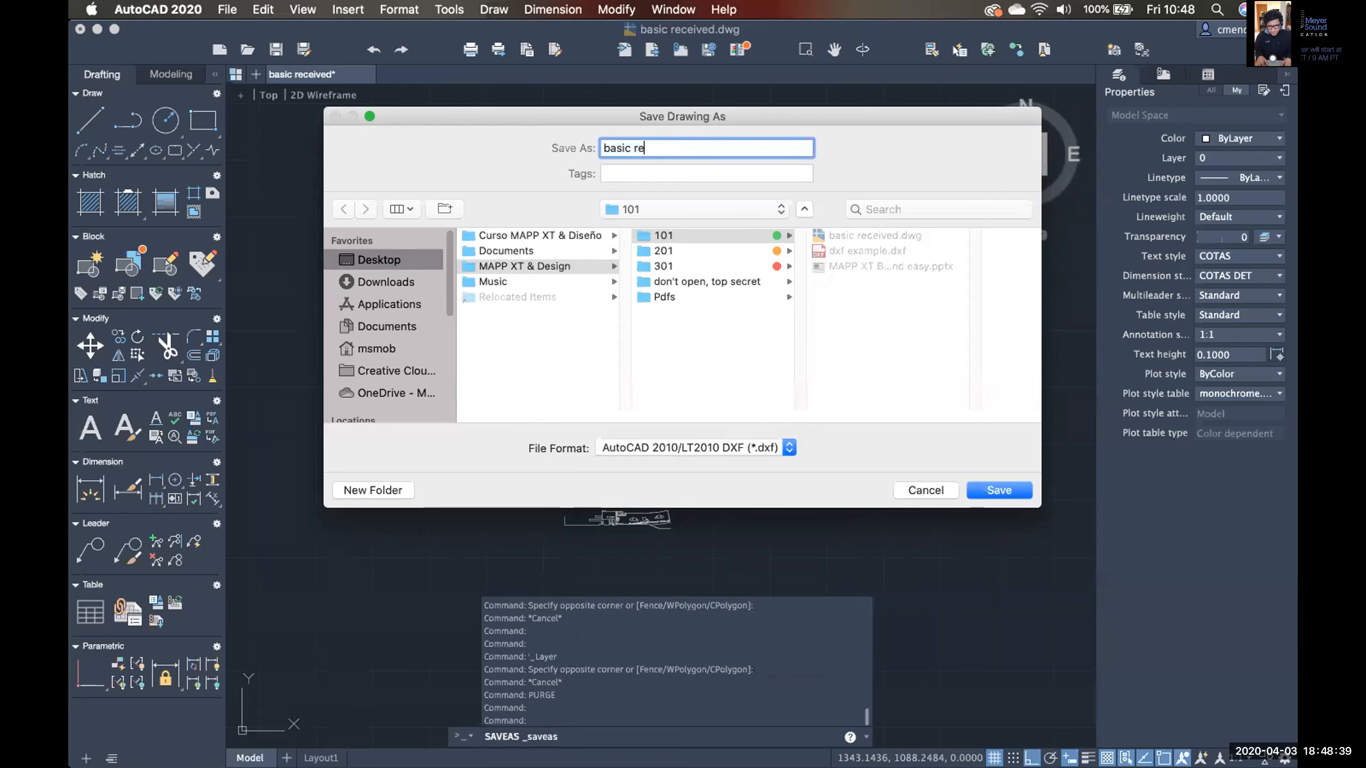
pyautogui.write('example')
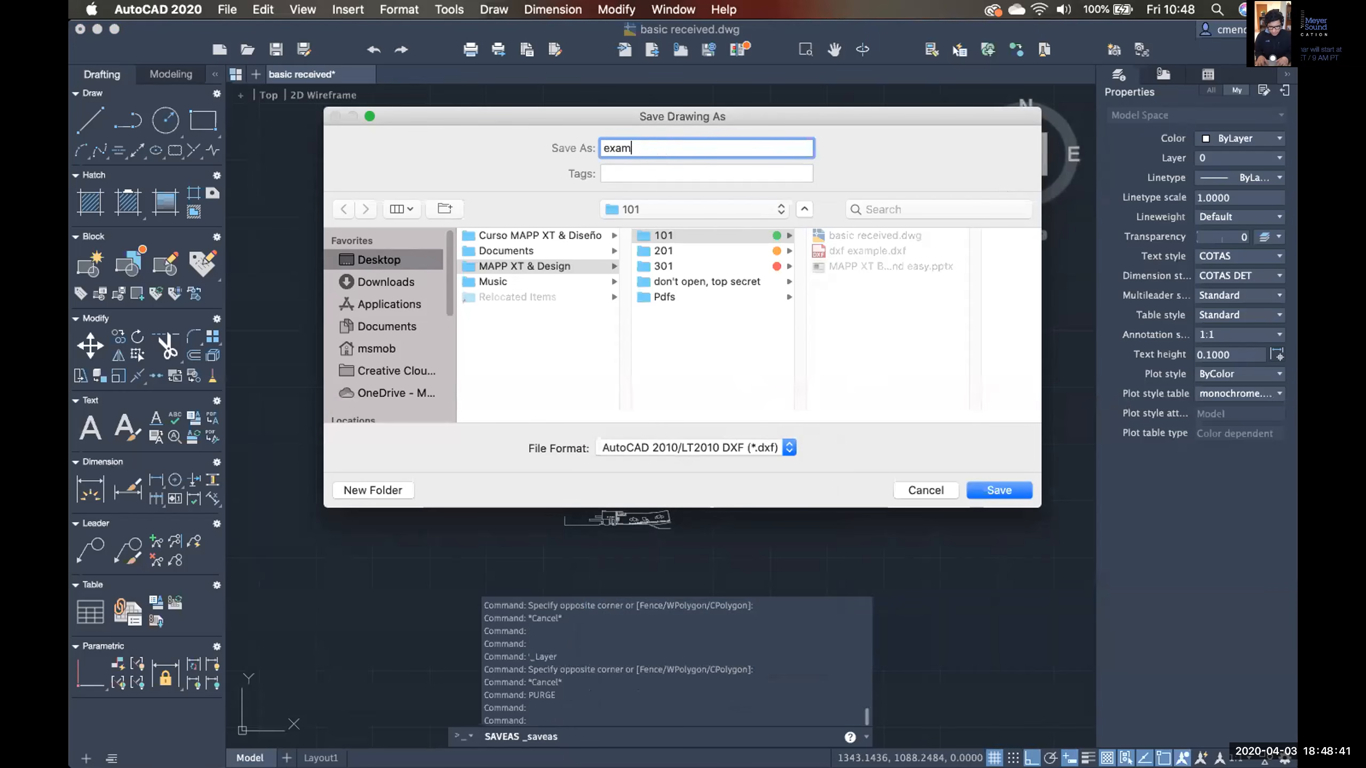
pyautogui.click(999, 488)
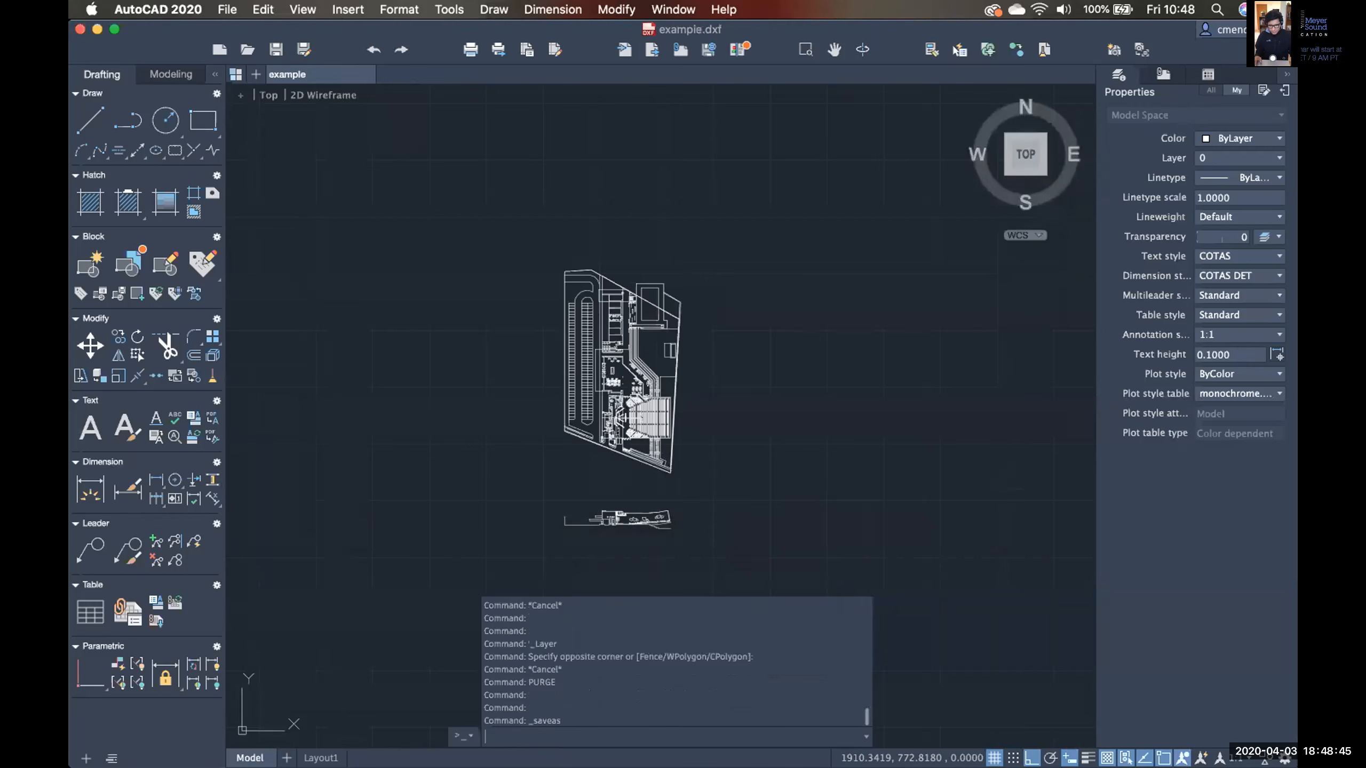
# Switch to MAPP XT and start a new project.
pyautogui.click(613, 745)
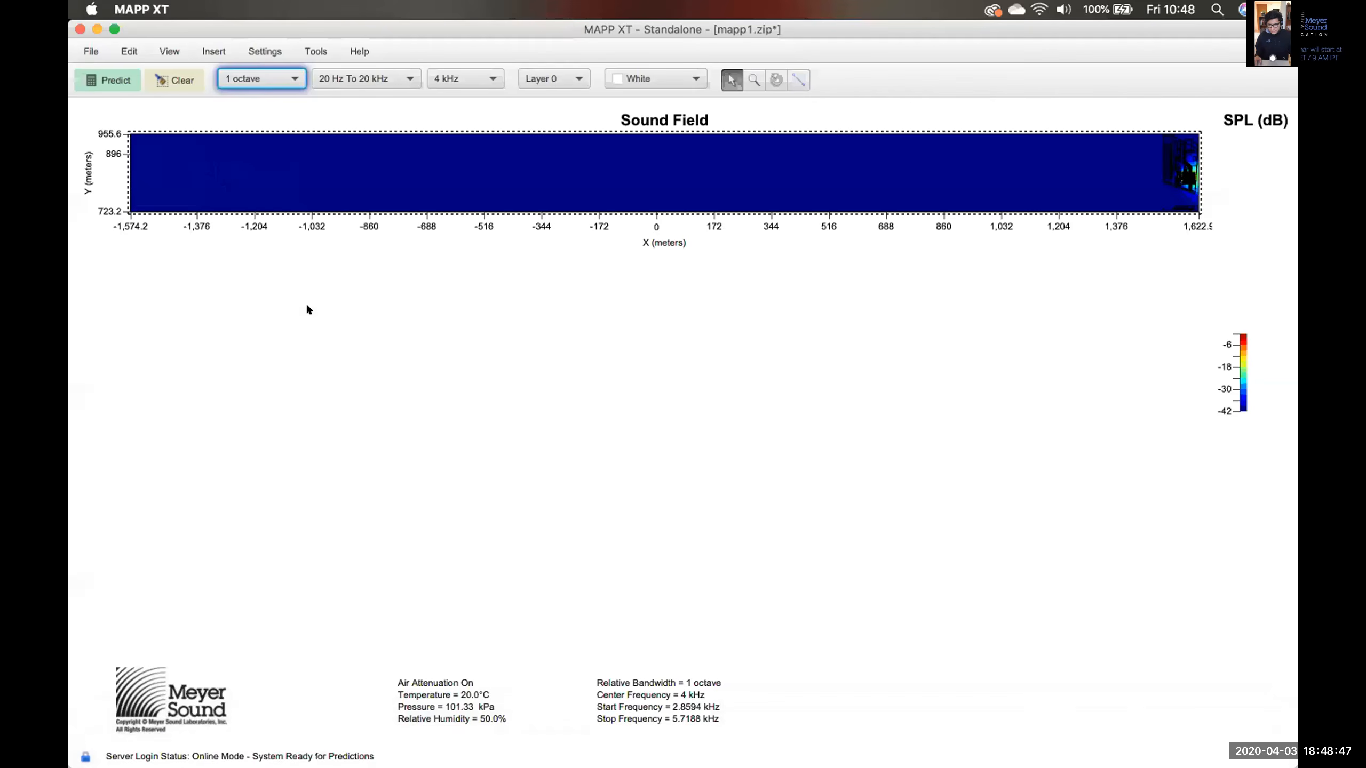
pyautogui.press('super+n')
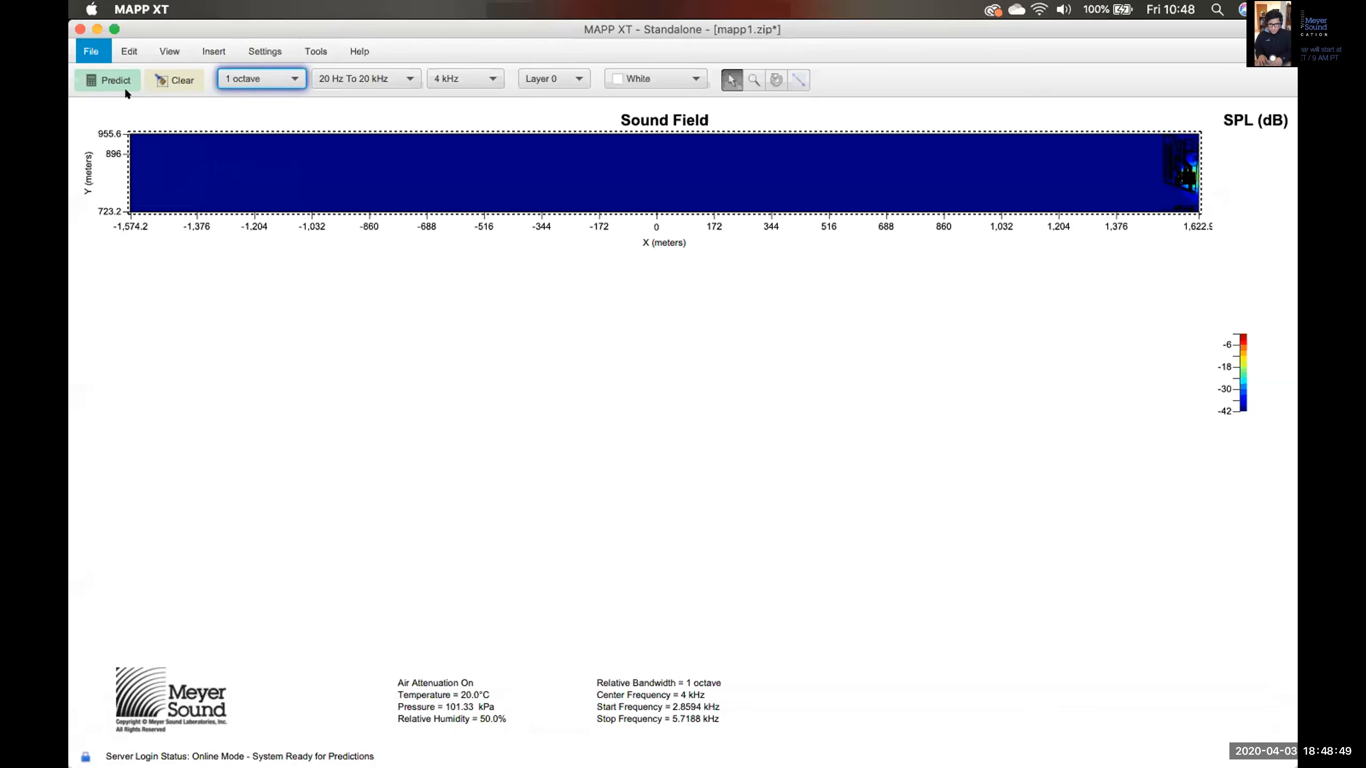
# Select example.dxf for graphics import and set its distance unit to meters.
pyautogui.click(91, 52)
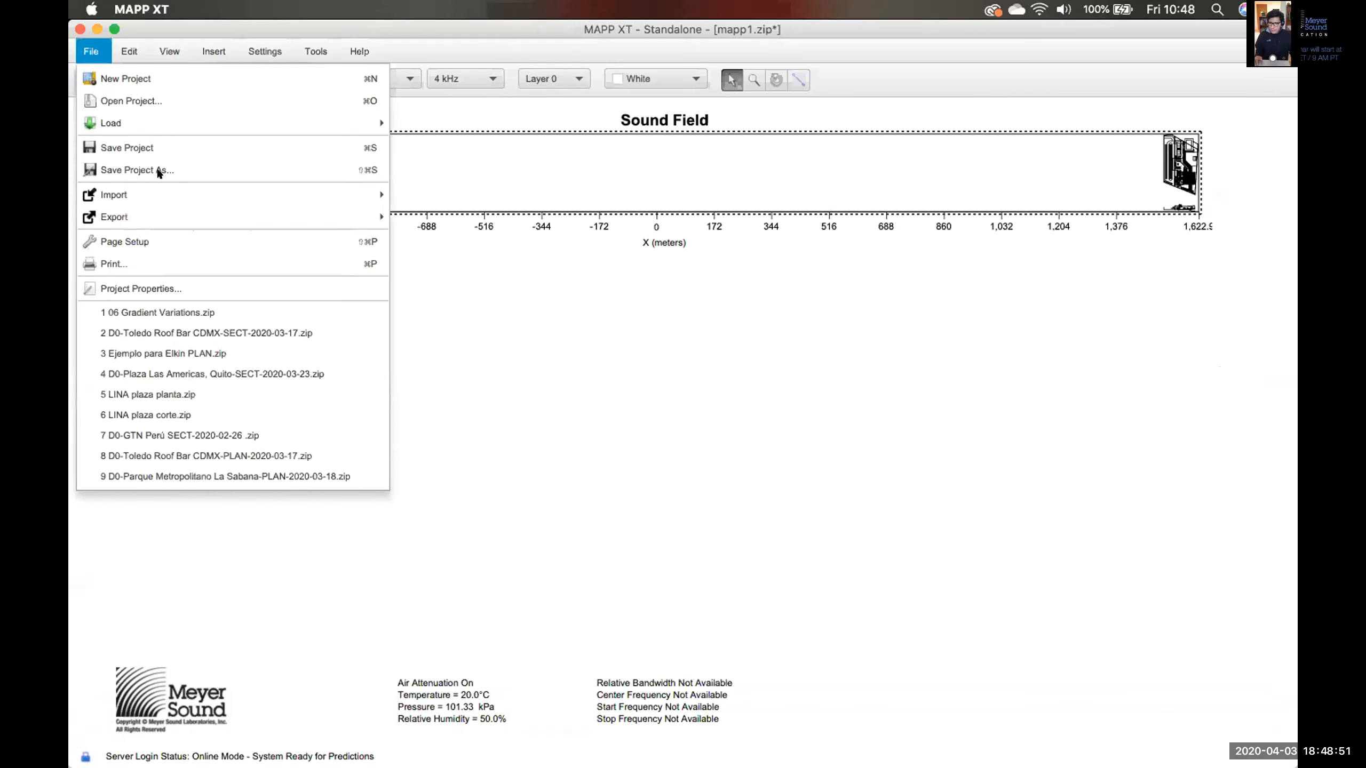
pyautogui.moveTo(167, 188)
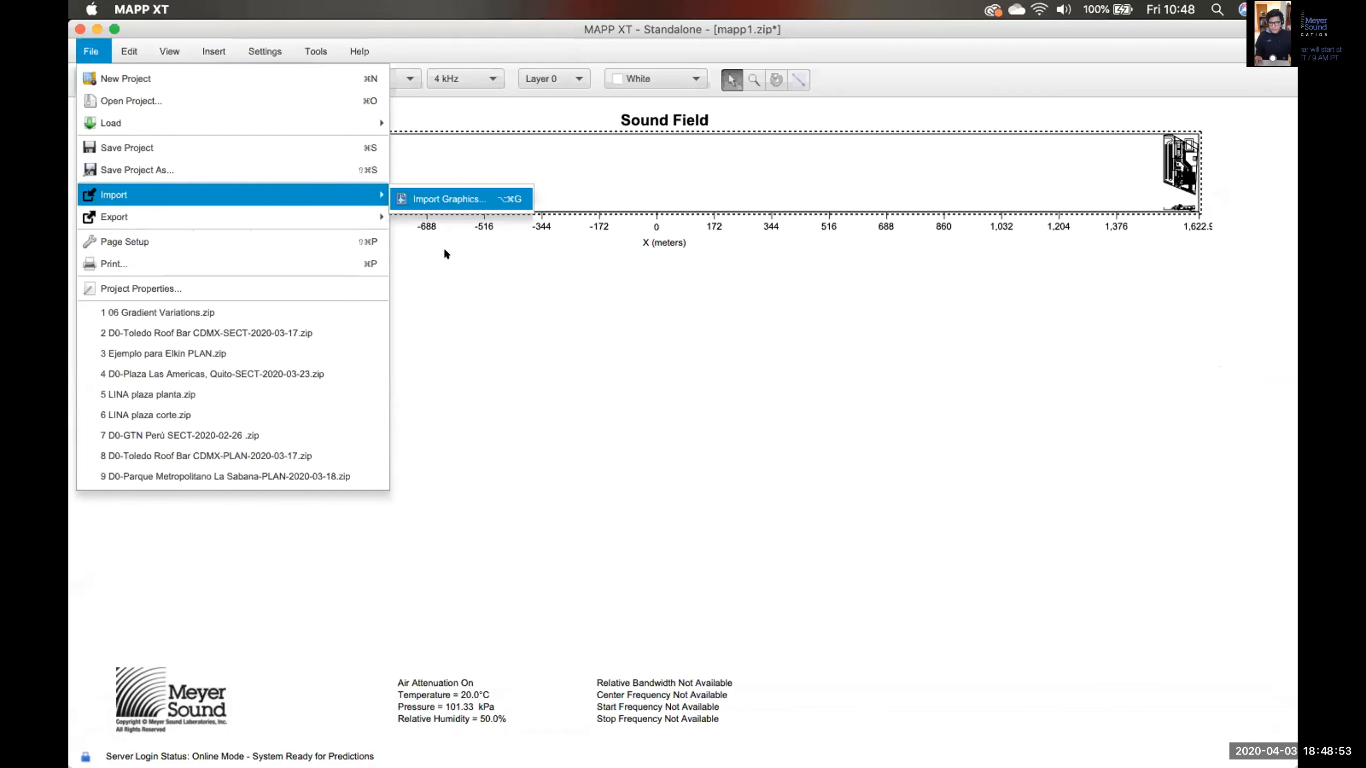
pyautogui.click(444, 201)
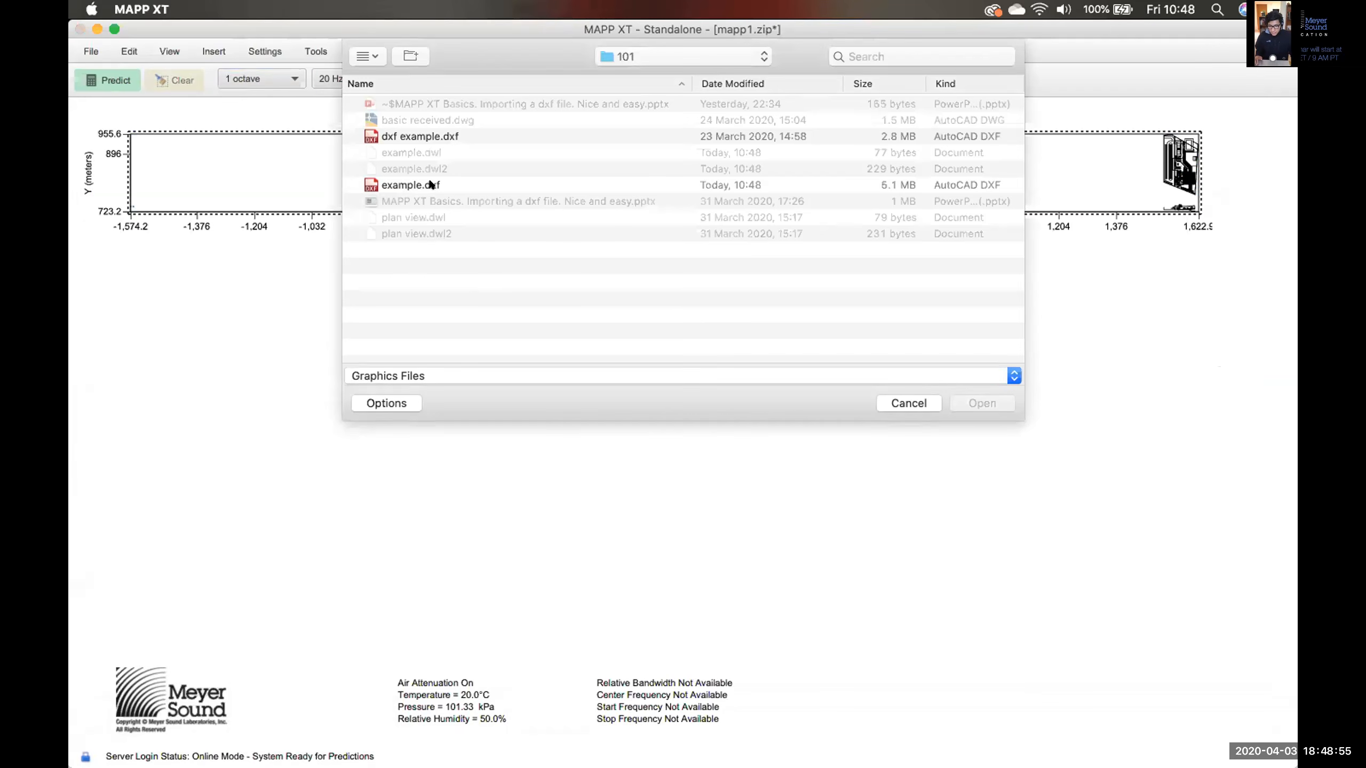
pyautogui.click(429, 185)
pyautogui.click(973, 402)
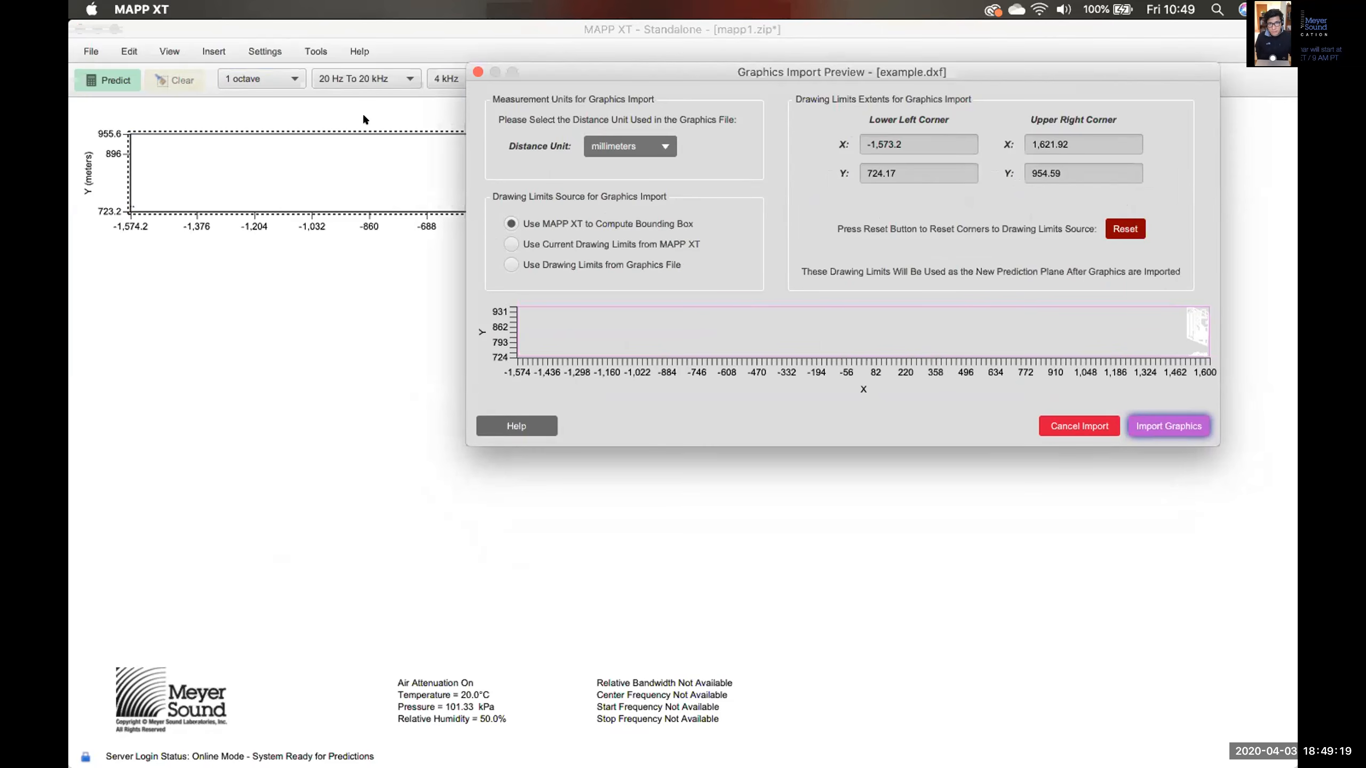
pyautogui.click(629, 146)
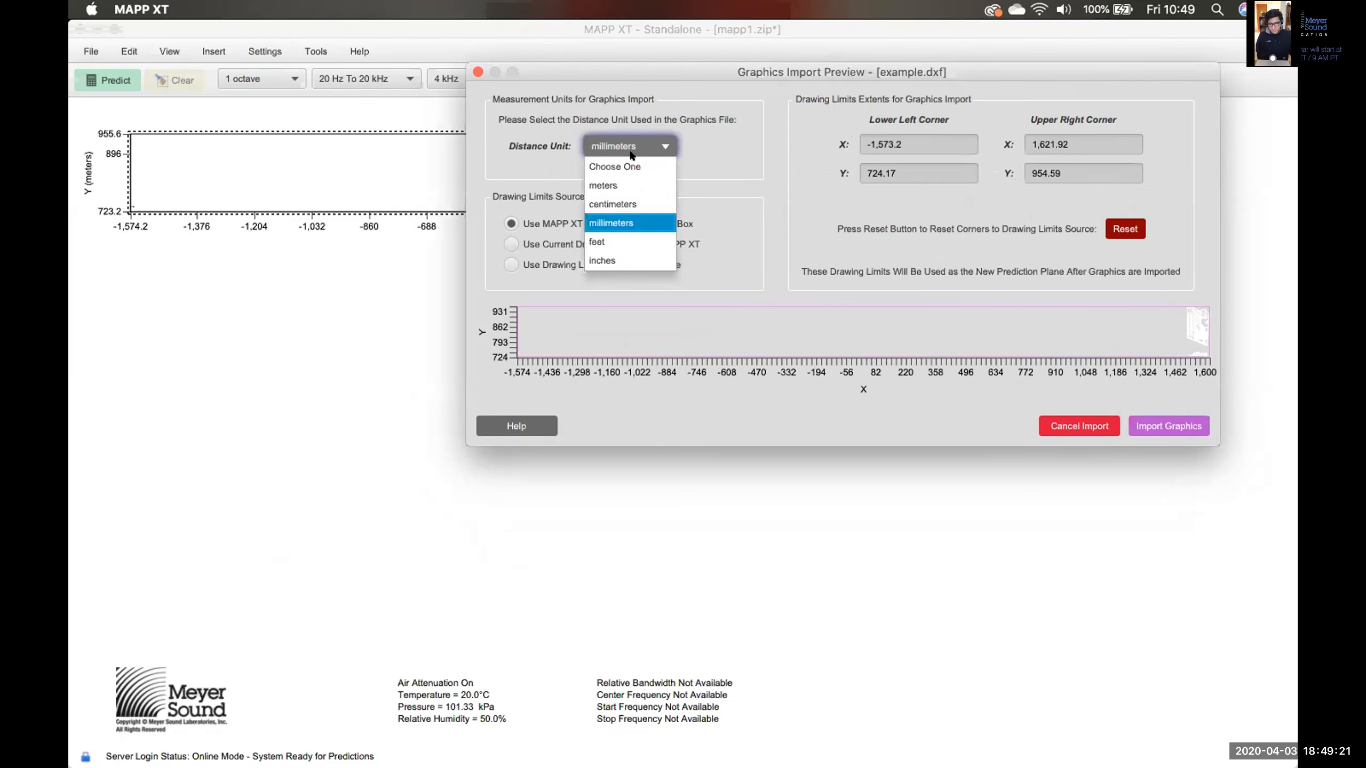
pyautogui.click(669, 189)
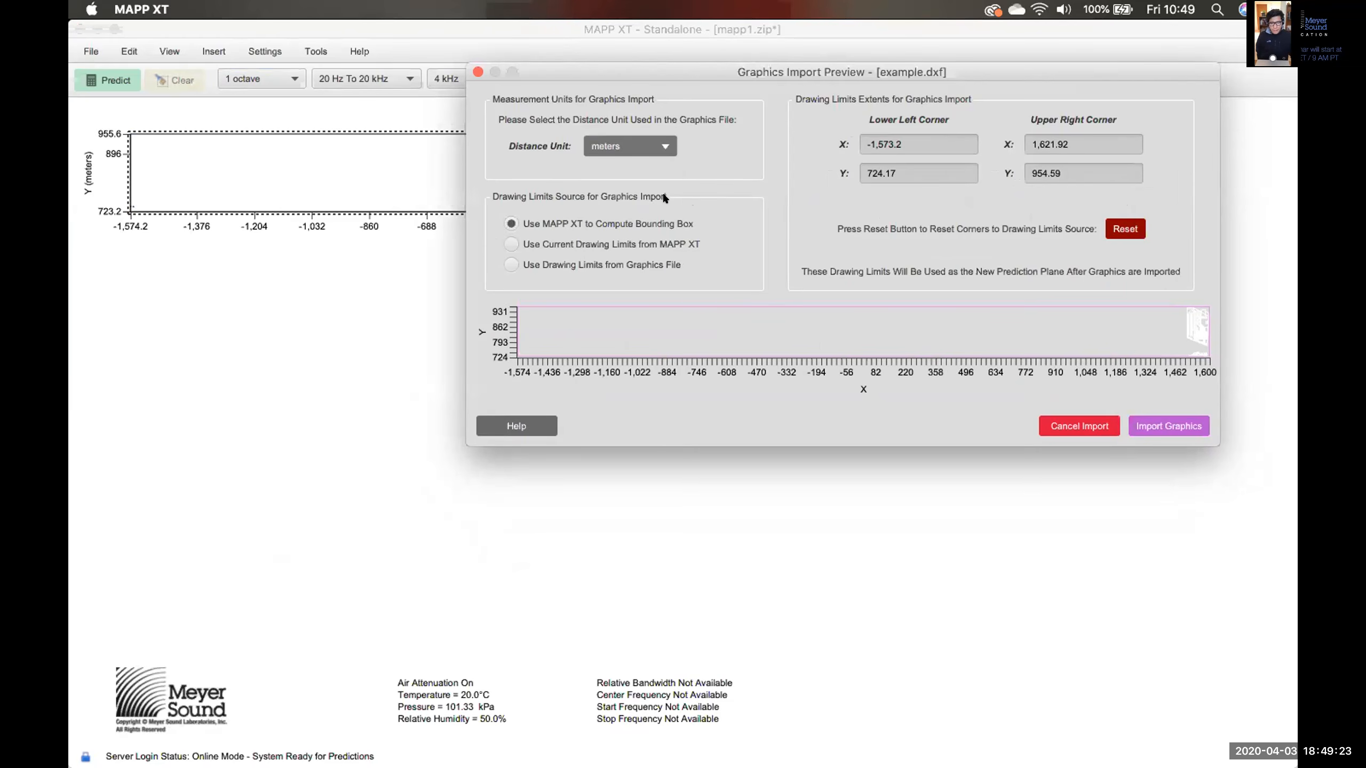
# Try the current MAPP XT drawing limits and the graphics file's drawing limits as the source for the import.
pyautogui.click(661, 226)
pyautogui.click(566, 268)
pyautogui.click(583, 222)
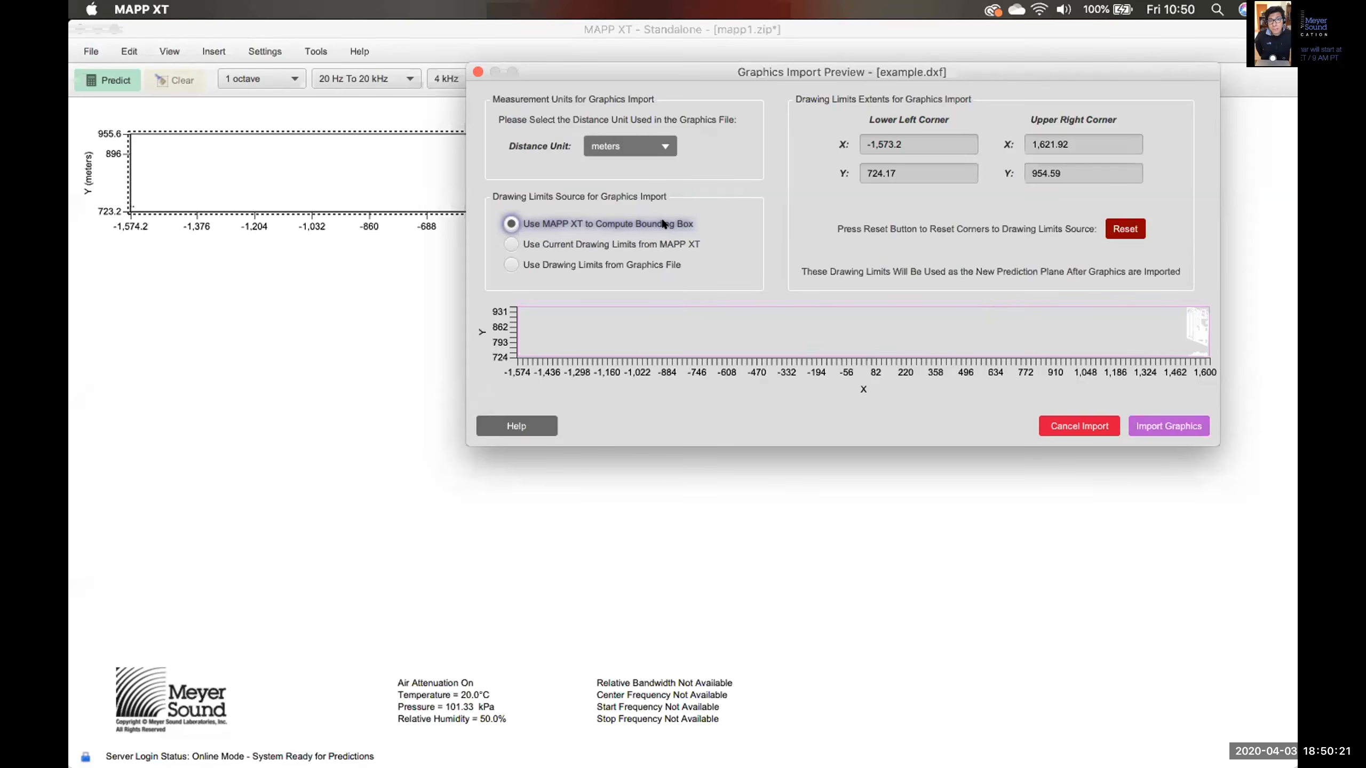
pyautogui.click(645, 246)
pyautogui.click(919, 168)
pyautogui.click(909, 146)
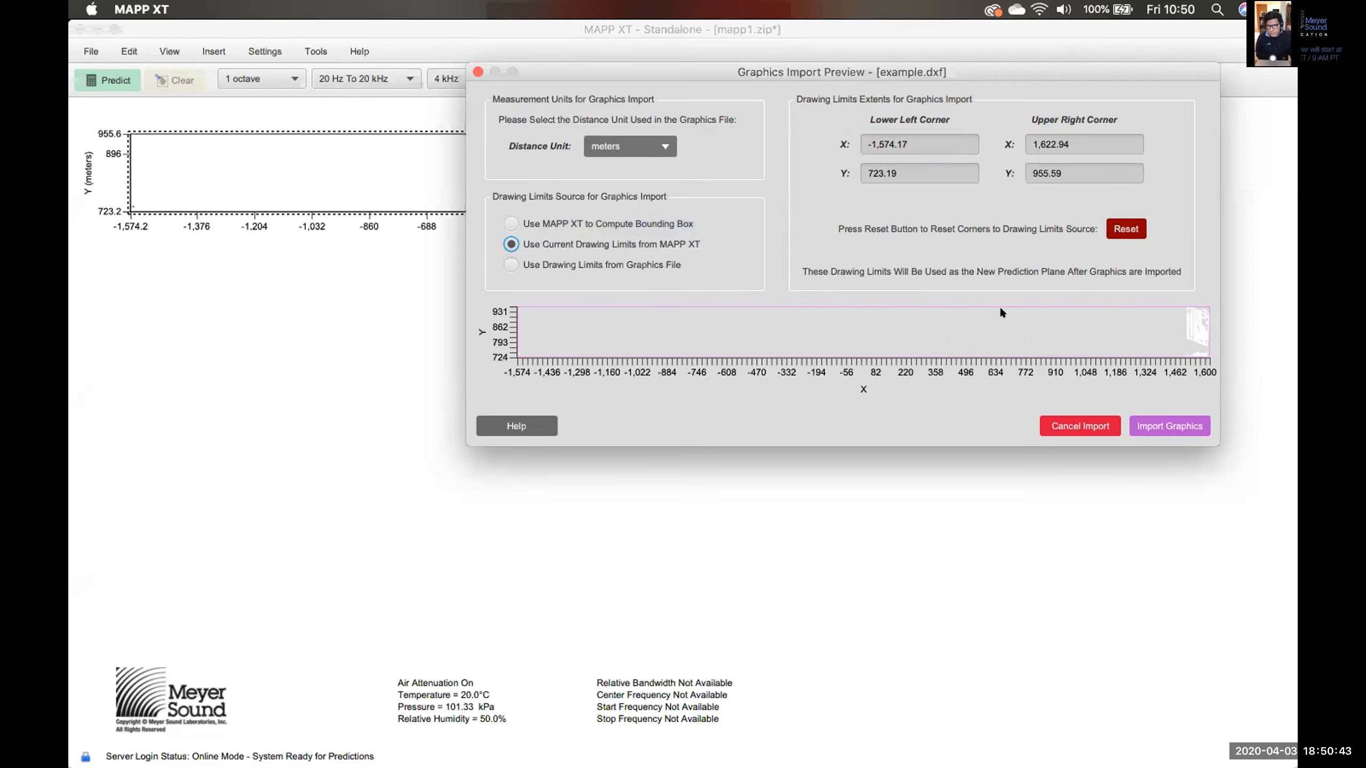
pyautogui.click(622, 264)
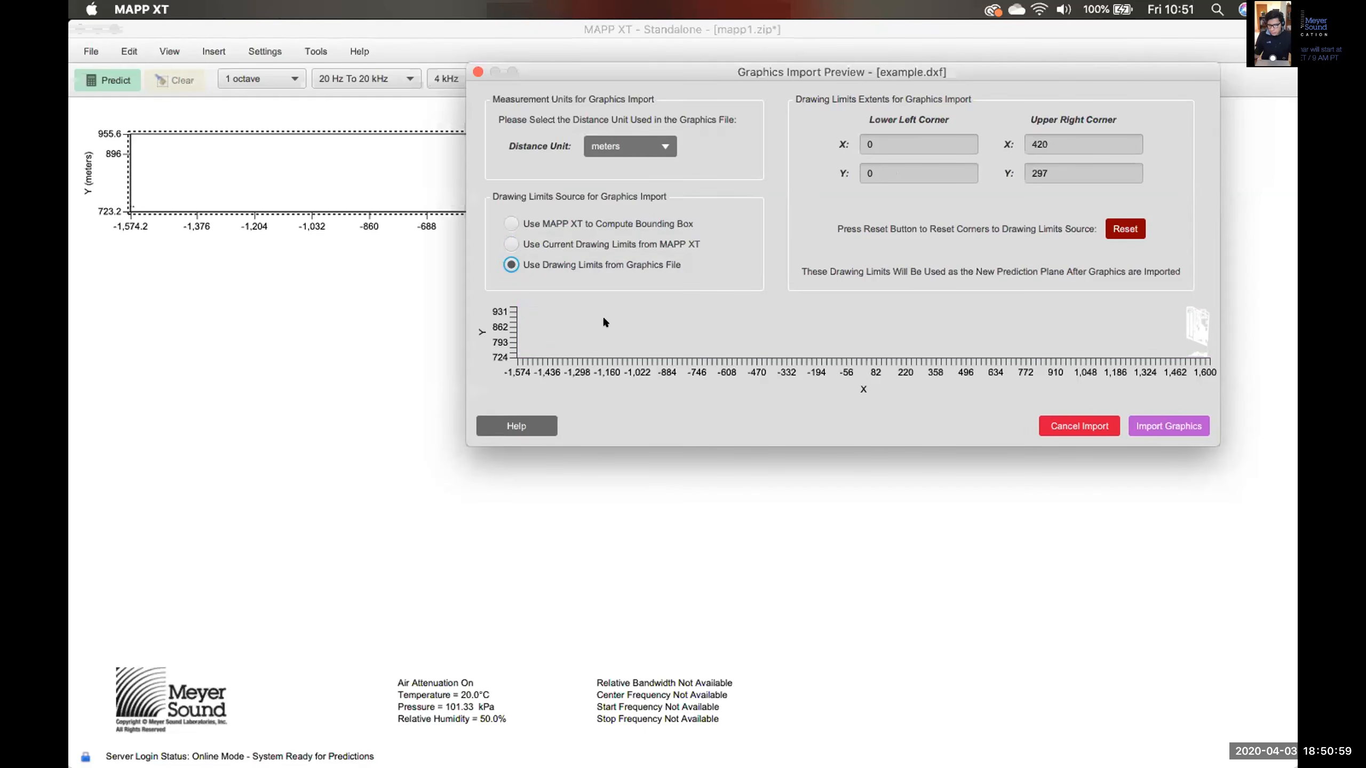
# Set the drawing limits source to the bounding box computed by MAPP XT and import the graphics.
pyautogui.click(657, 221)
pyautogui.click(1141, 425)
pyautogui.click(1147, 424)
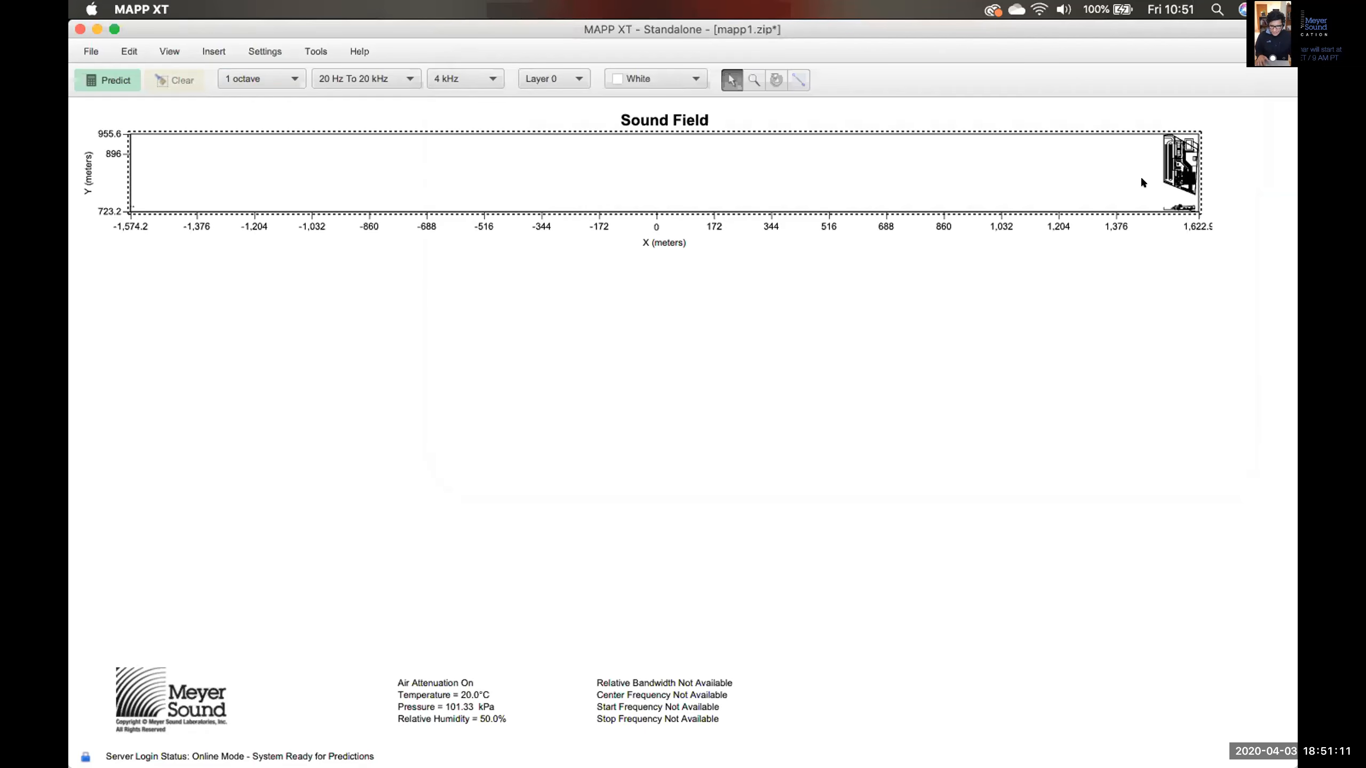
# Insert an individual ULTRA-X40 (110°H x 50°V) loudspeaker on the auditorium stage at about X 1,569.3 m, Y 828.0 m and predict its 4 kHz sound field.
pyautogui.moveTo(1143, 145); pyautogui.dragTo(1224, 214)
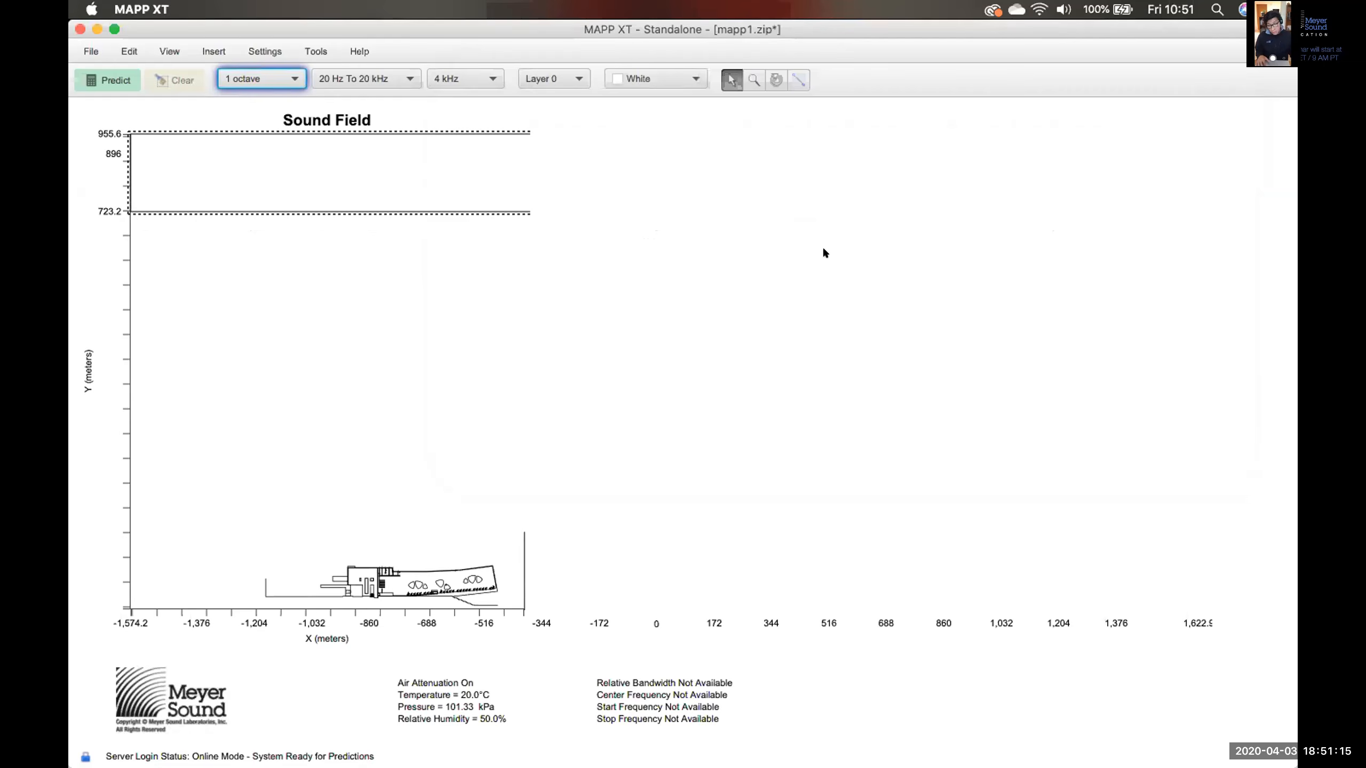
pyautogui.moveTo(316, 283); pyautogui.dragTo(528, 418)
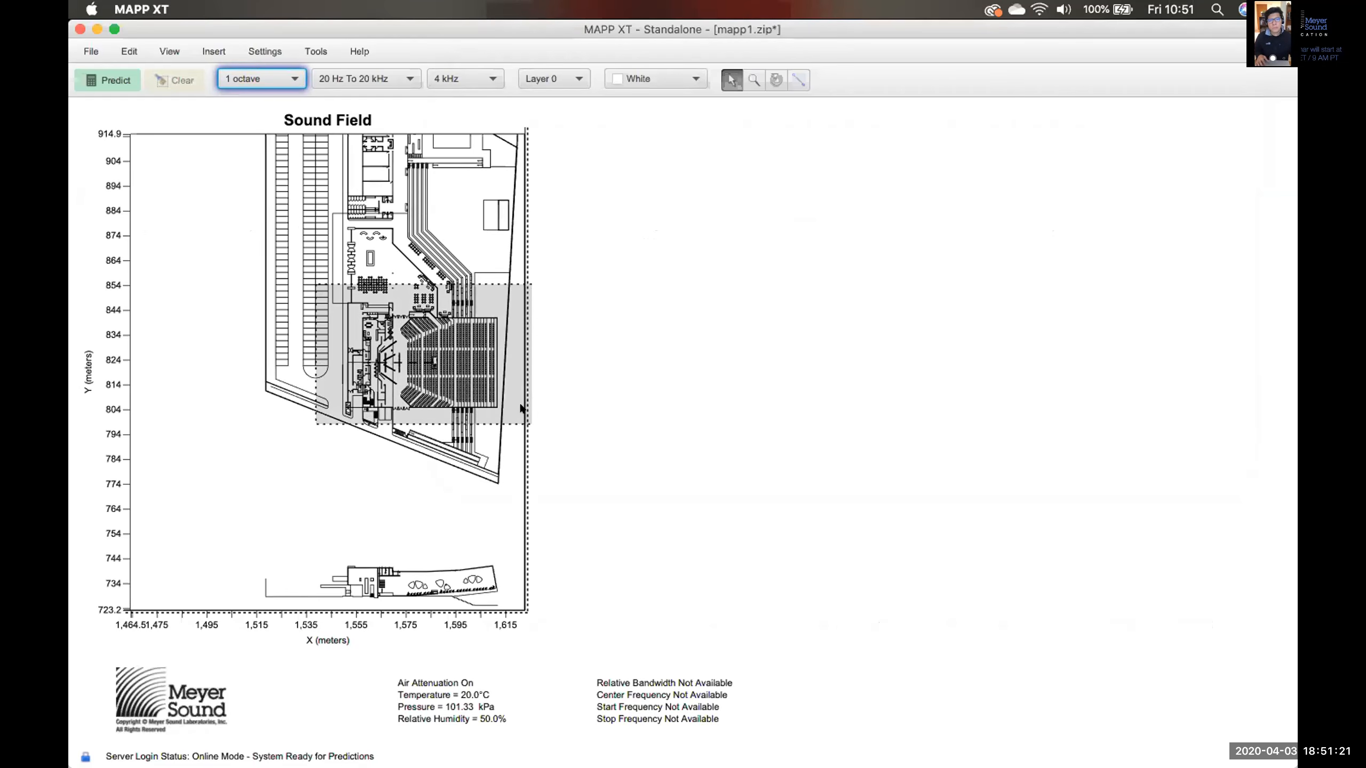
pyautogui.moveTo(521, 409); pyautogui.dragTo(522, 409)
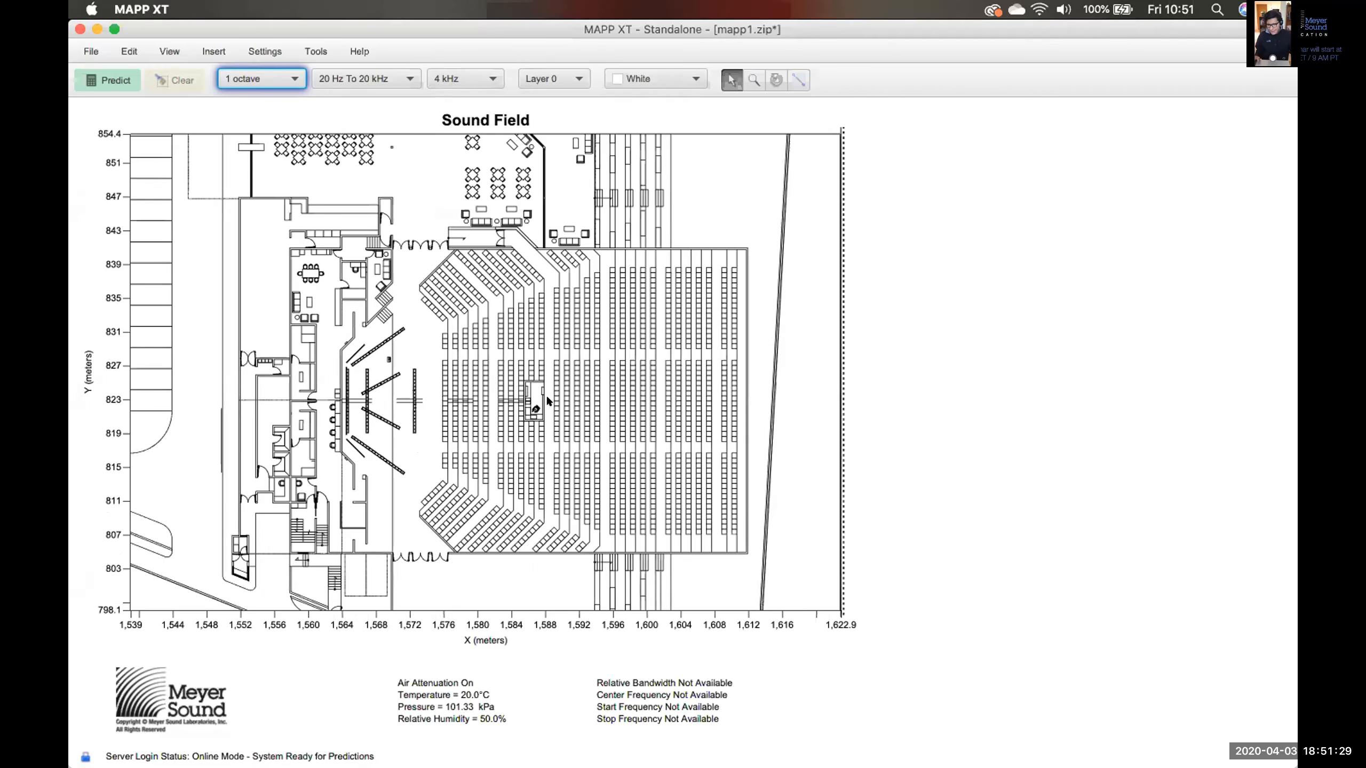
pyautogui.moveTo(369, 342)
pyautogui.mouseDown()
pyautogui.moveTo(403, 378)
pyautogui.moveTo(365, 393)
pyautogui.mouseUp()
pyautogui.rightClick(385, 352)
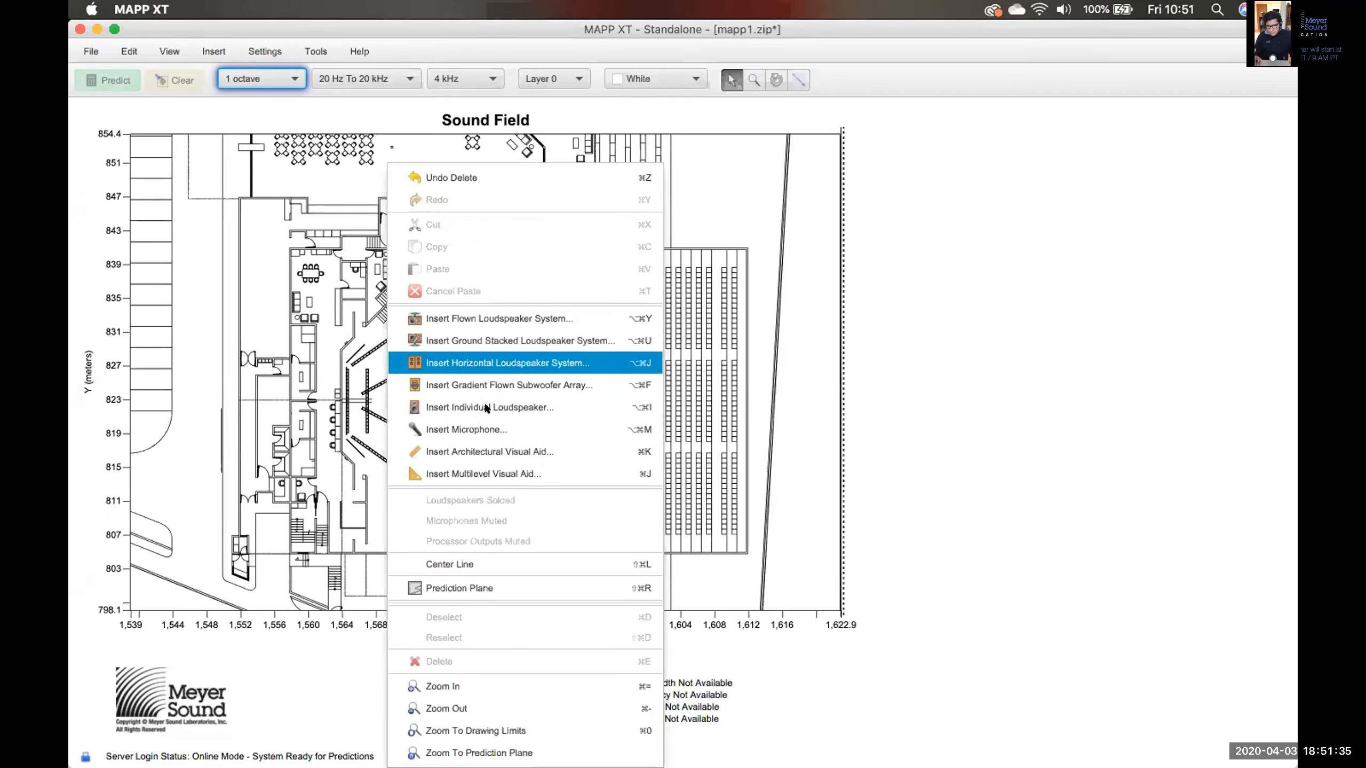
pyautogui.click(524, 408)
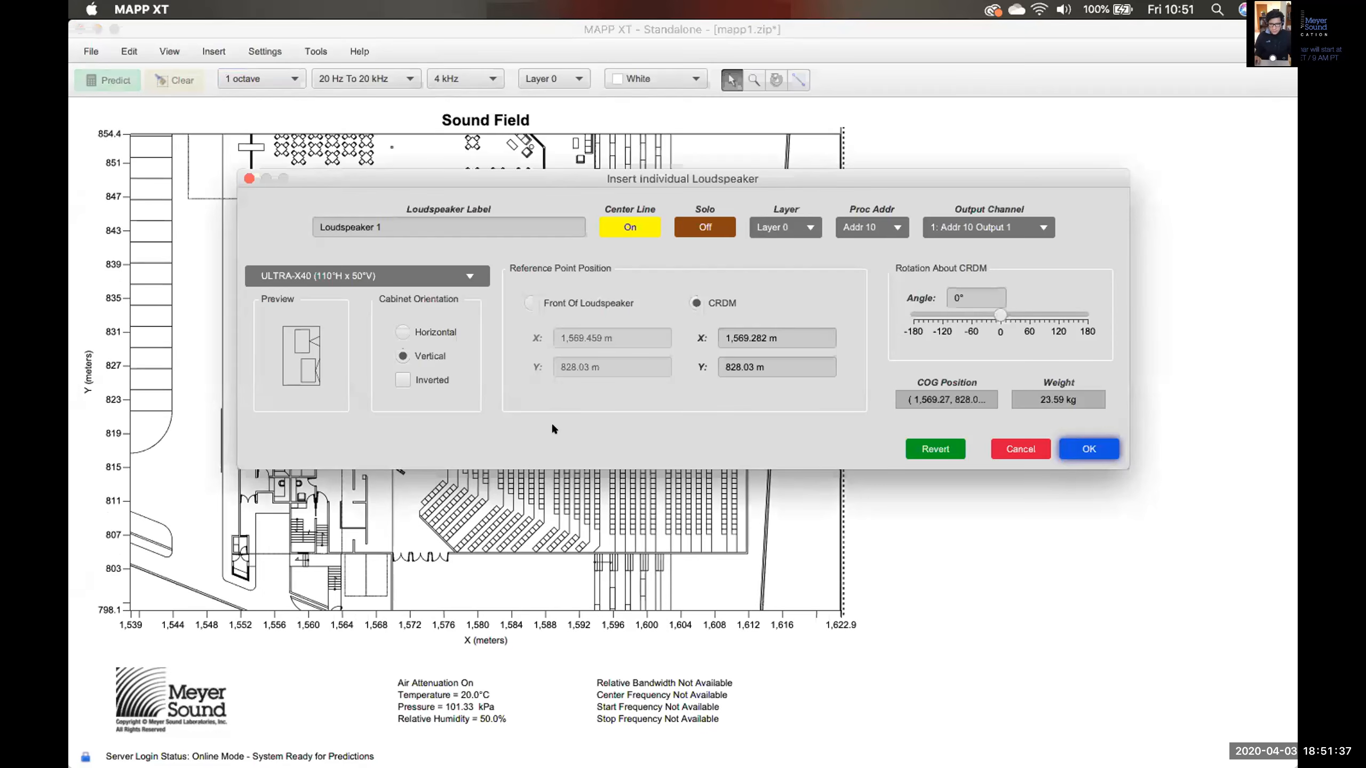
pyautogui.click(1073, 443)
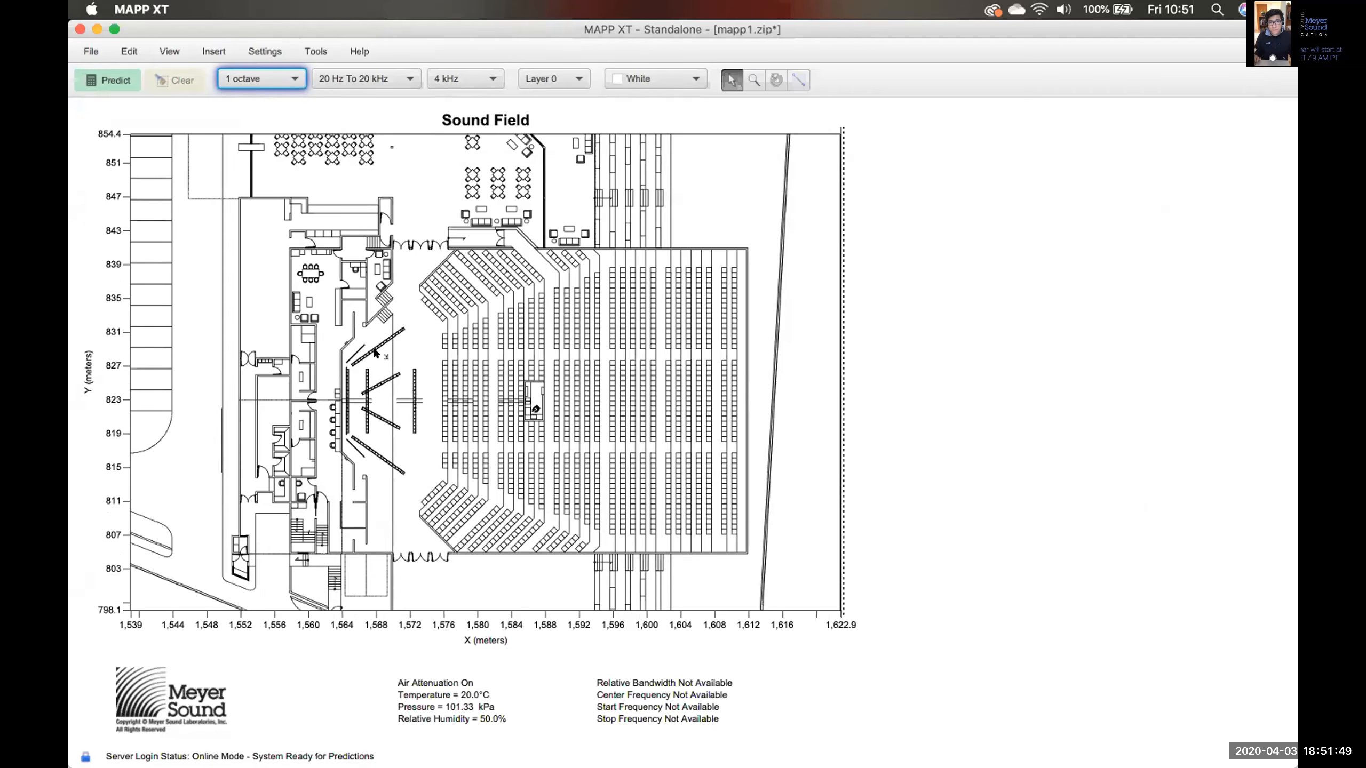
pyautogui.click(104, 76)
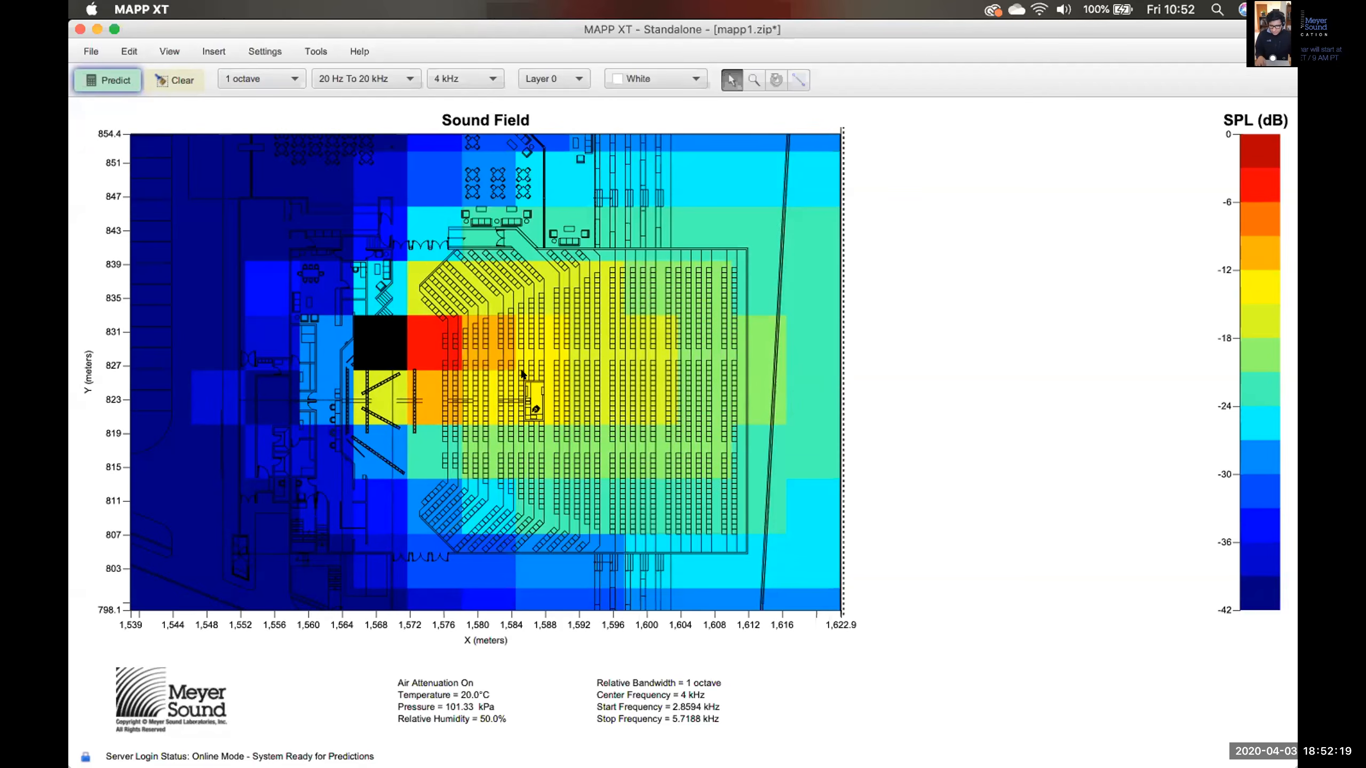
# Undo the loudspeaker insertion, insert a new ULTRA-X40 at about X 1,569.7 m, Y 828.5 m, and predict its 4 kHz sound field.
pyautogui.press('super+z')
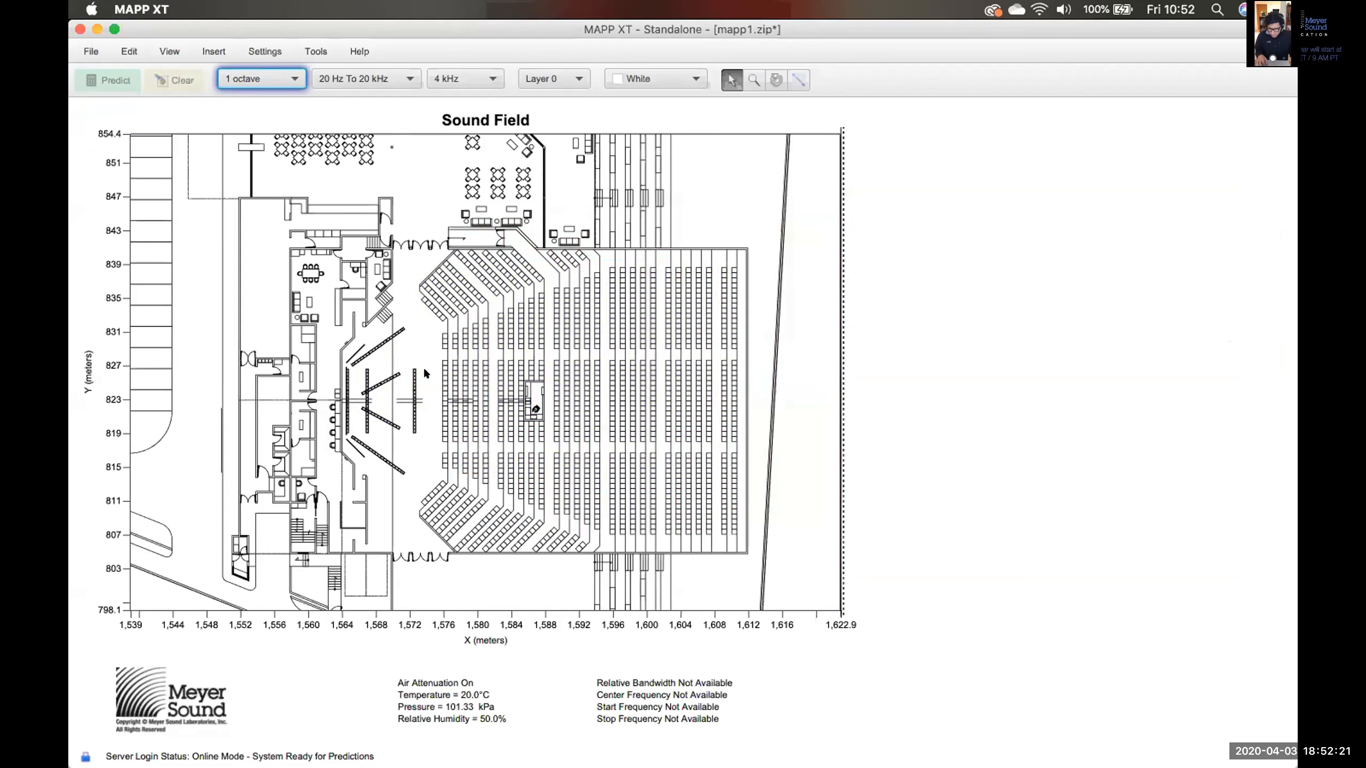
pyautogui.rightClick(388, 363)
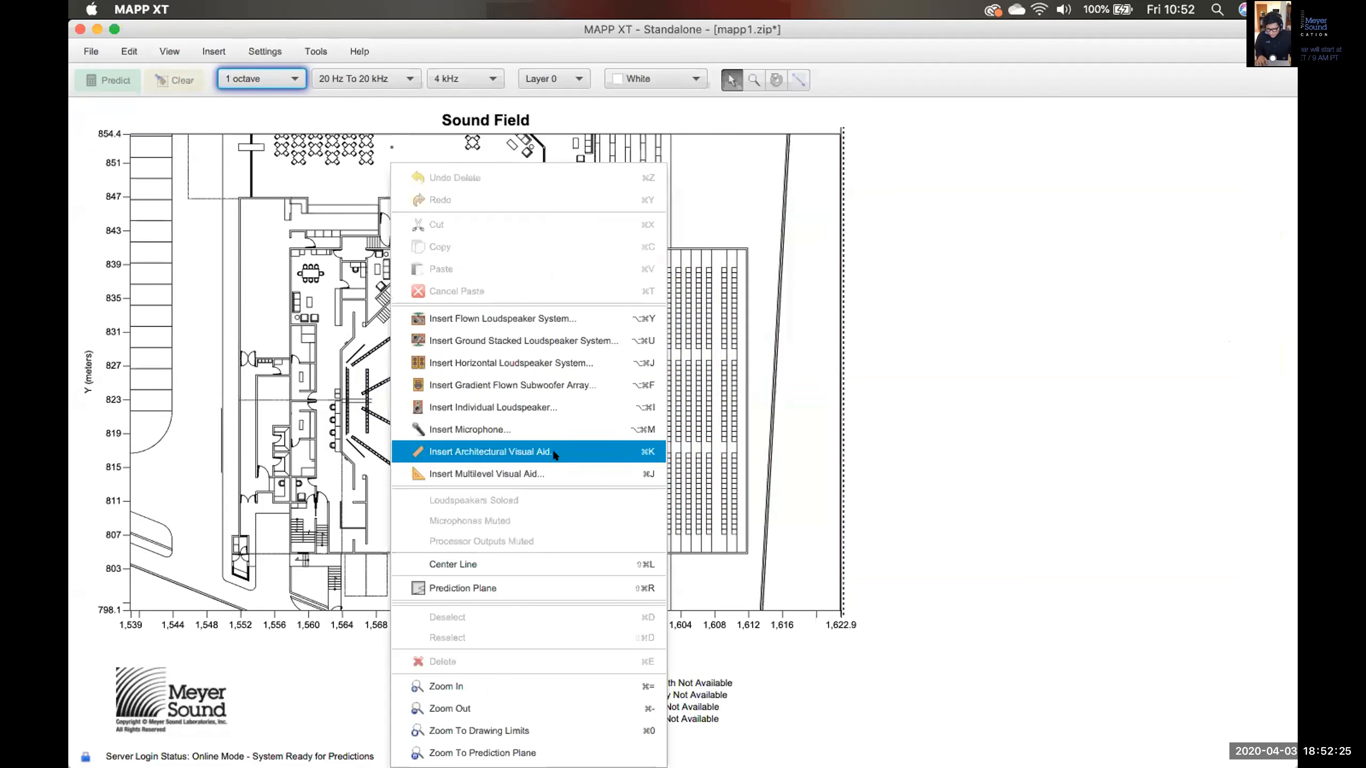
pyautogui.click(558, 407)
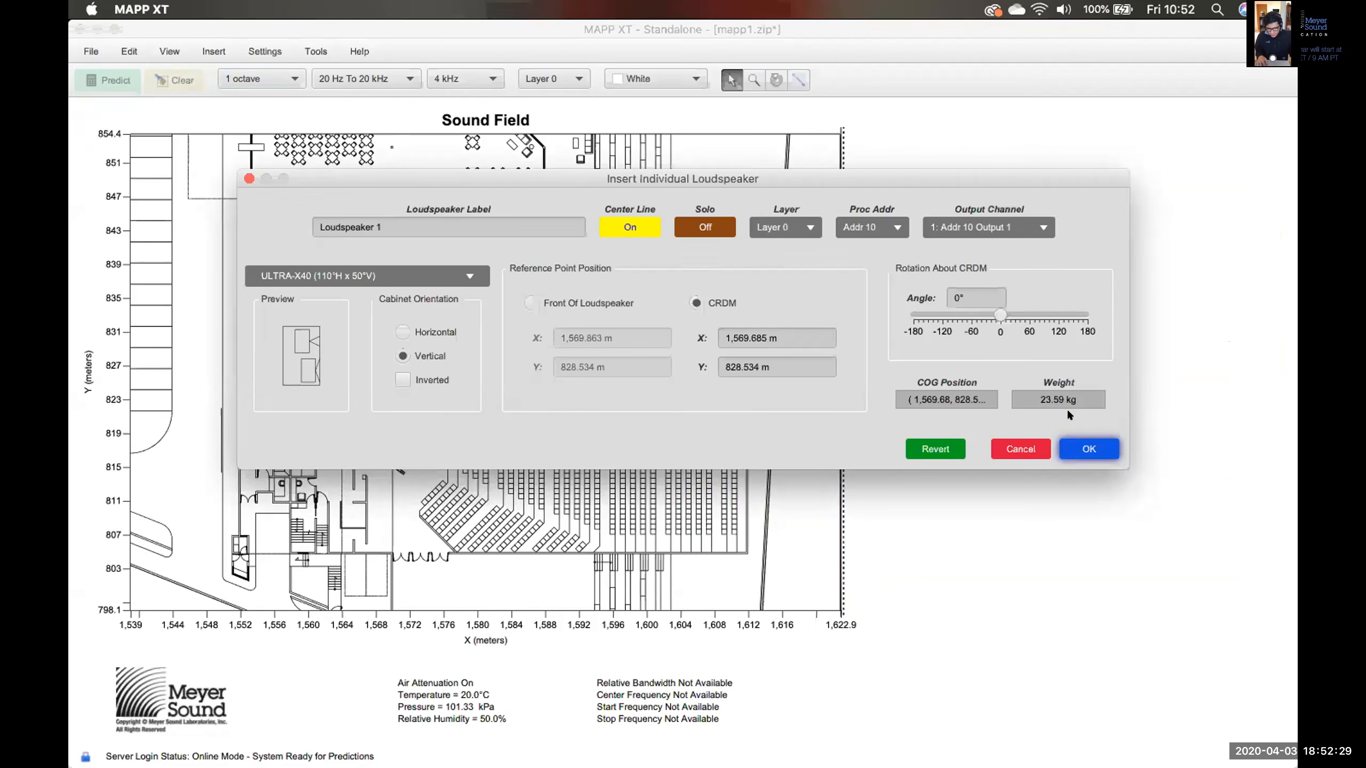
pyautogui.click(1087, 448)
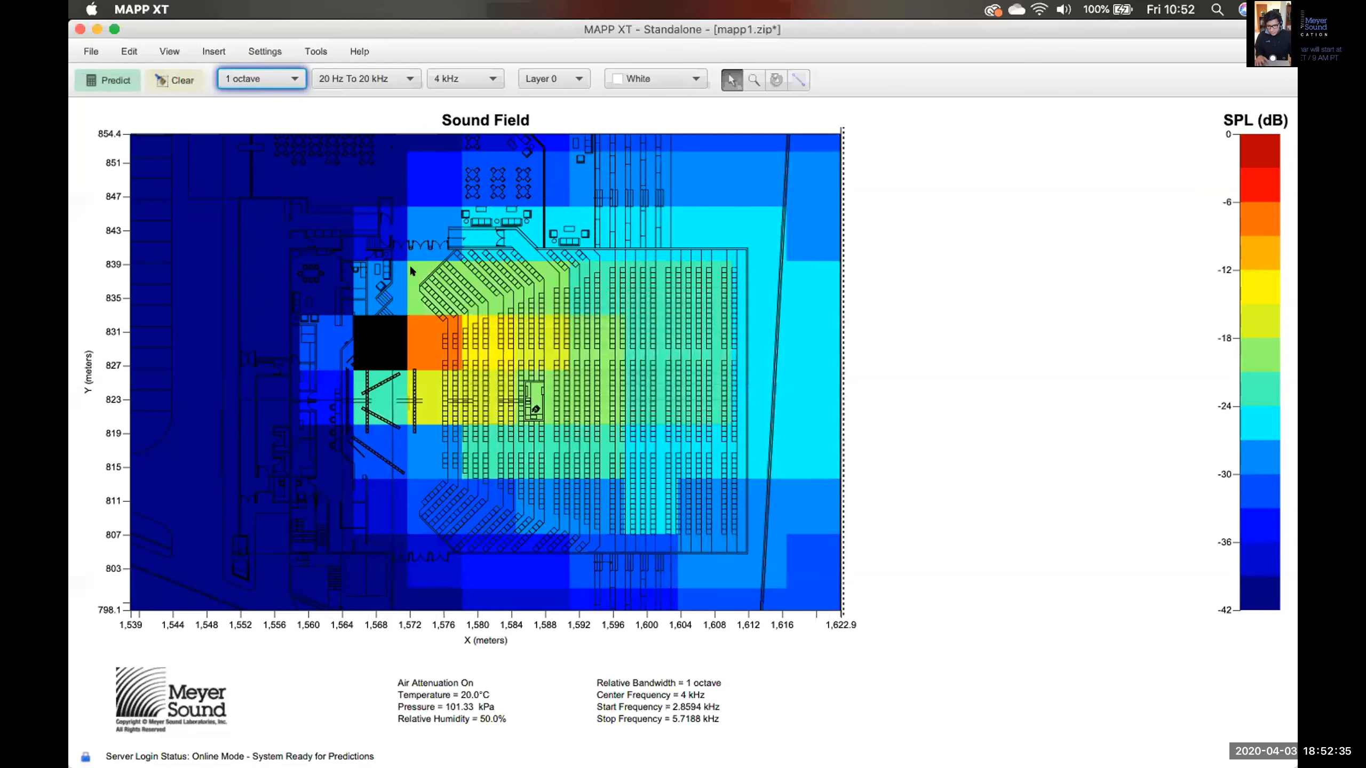
# Inspect the prediction's resolution over the front seating rows and return to the full drawing limits.
pyautogui.moveTo(414, 278); pyautogui.dragTo(591, 435)
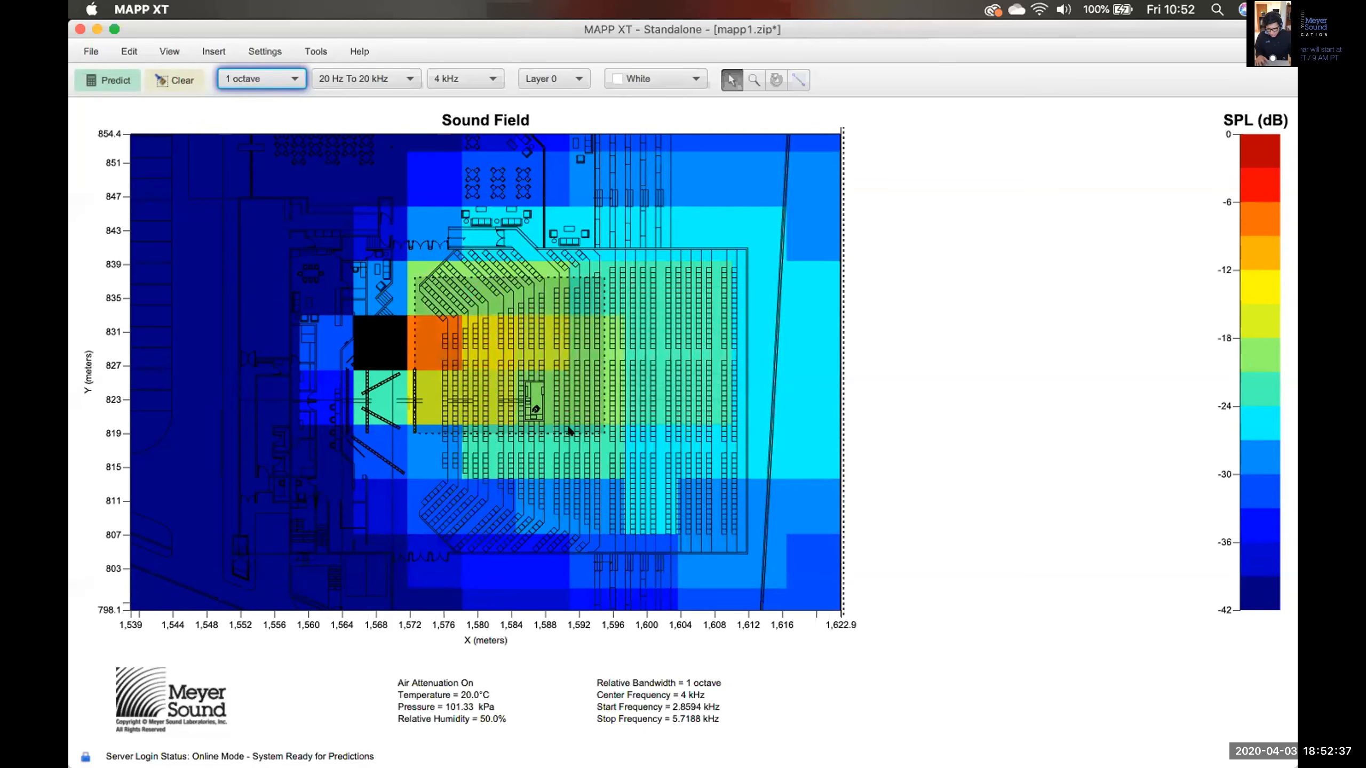
pyautogui.click(445, 335)
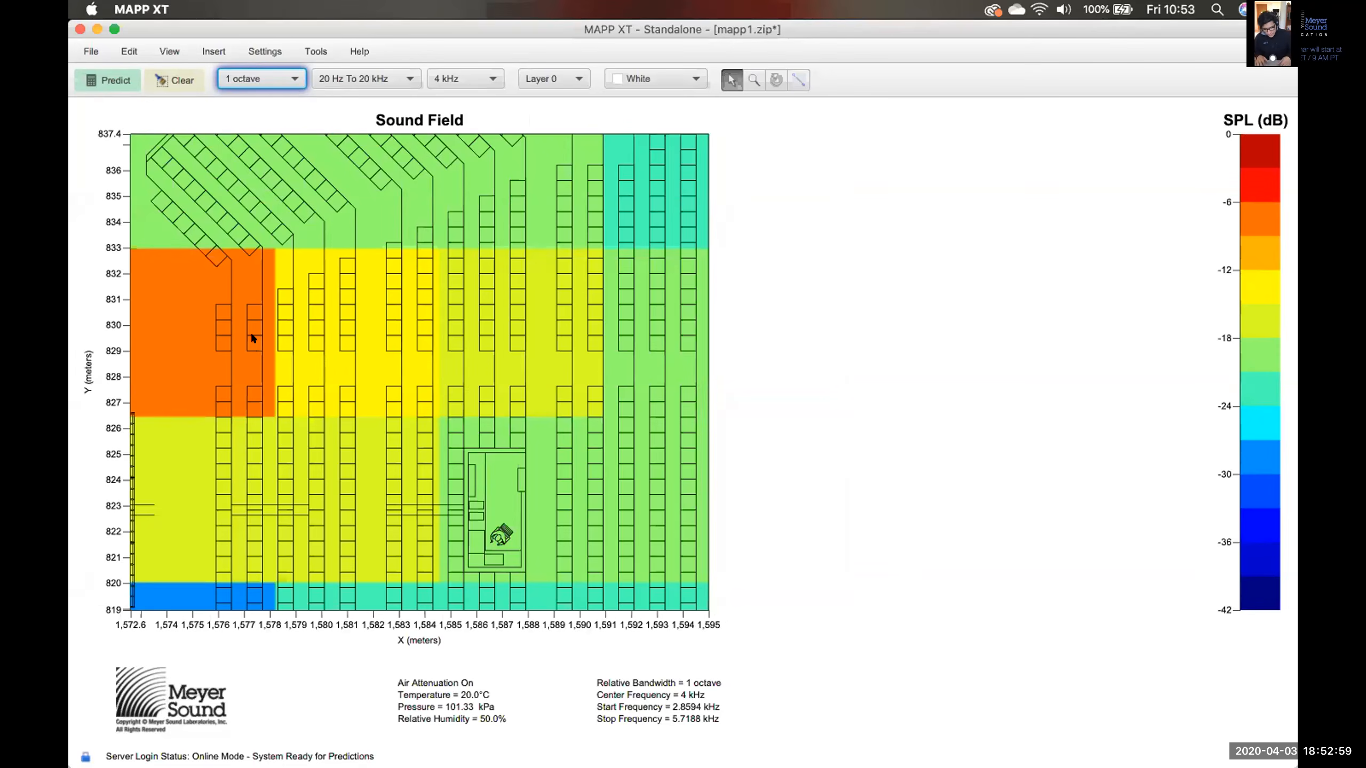
pyautogui.press('super+0')
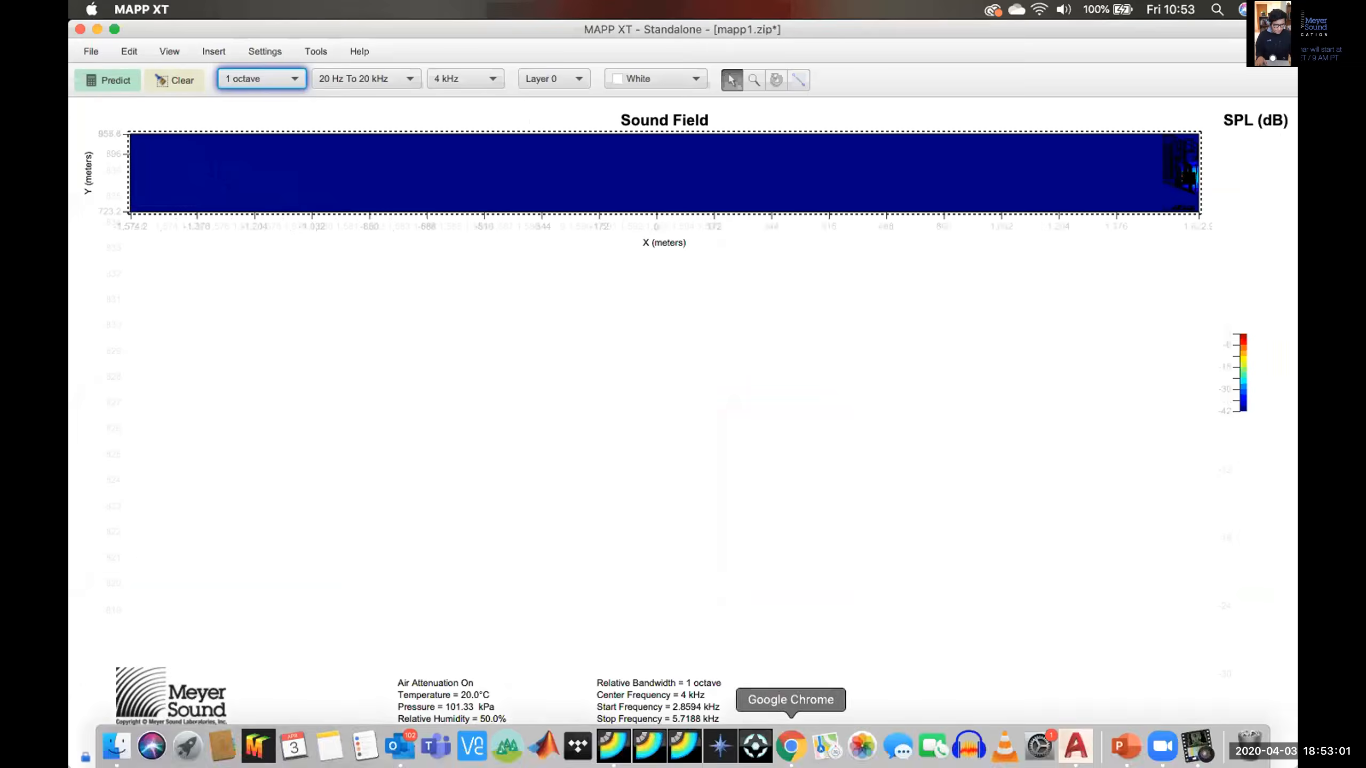
# Switch to AutoCAD and move the entire drawing, plan and section together, from the stair corner beside the auditorium stage to 0,0.
pyautogui.click(1074, 745)
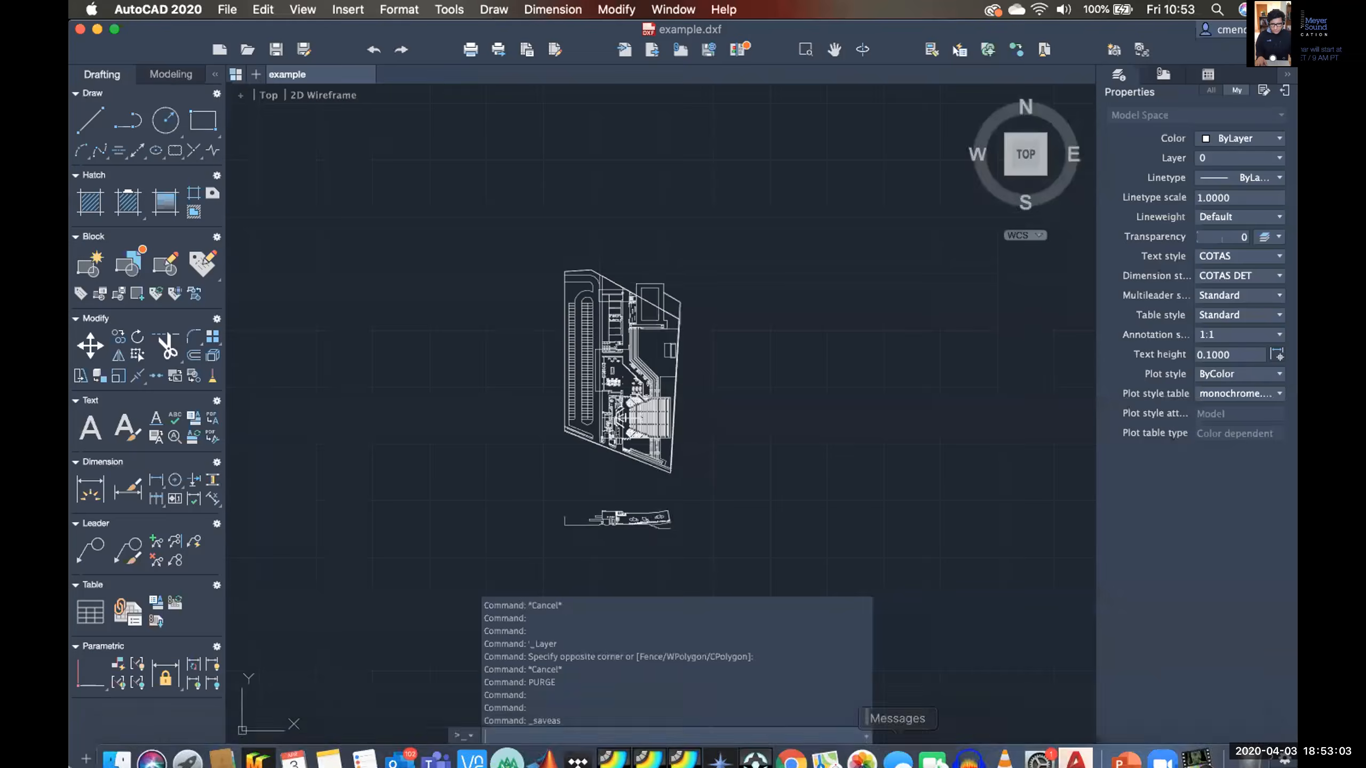
pyautogui.scroll(-3, 655, 488)
pyautogui.scroll(2, 655, 487)
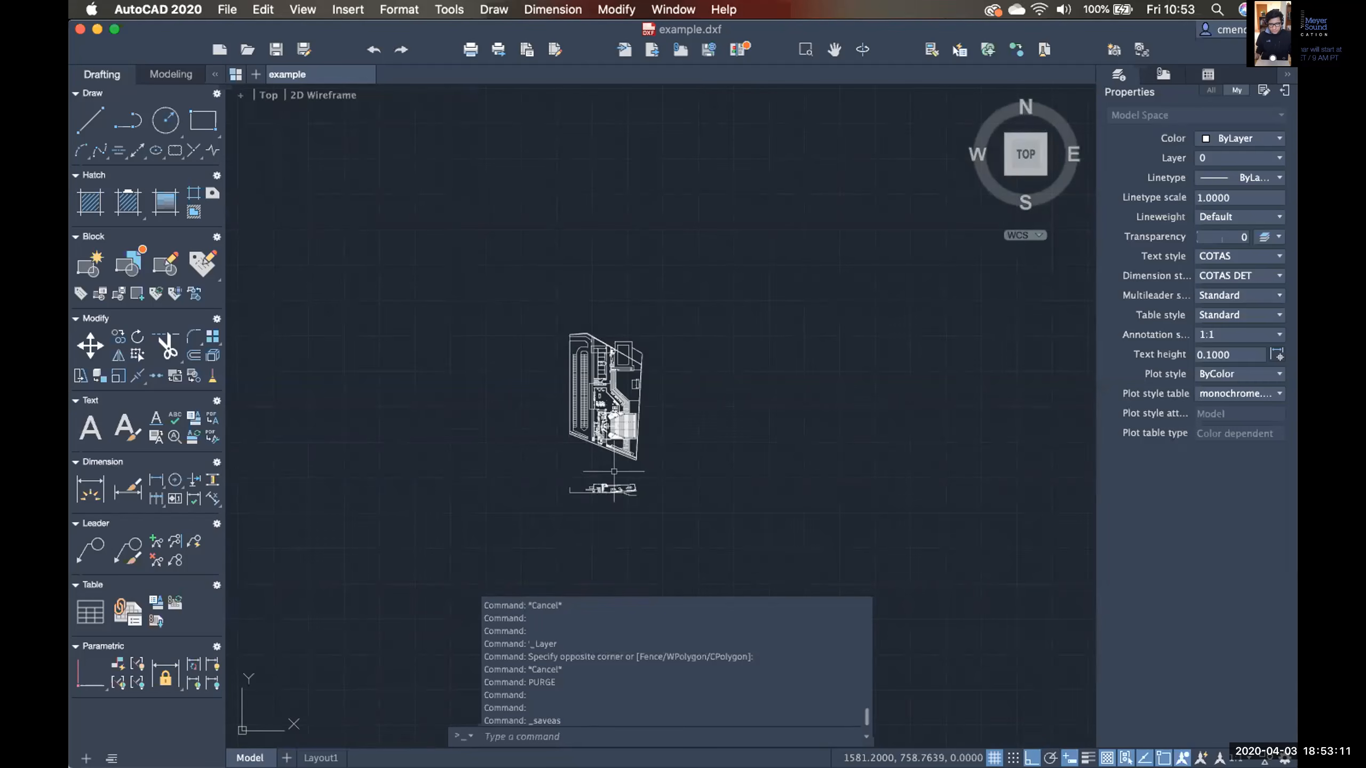
pyautogui.moveTo(640, 465); pyautogui.dragTo(639, 446, button='middle')
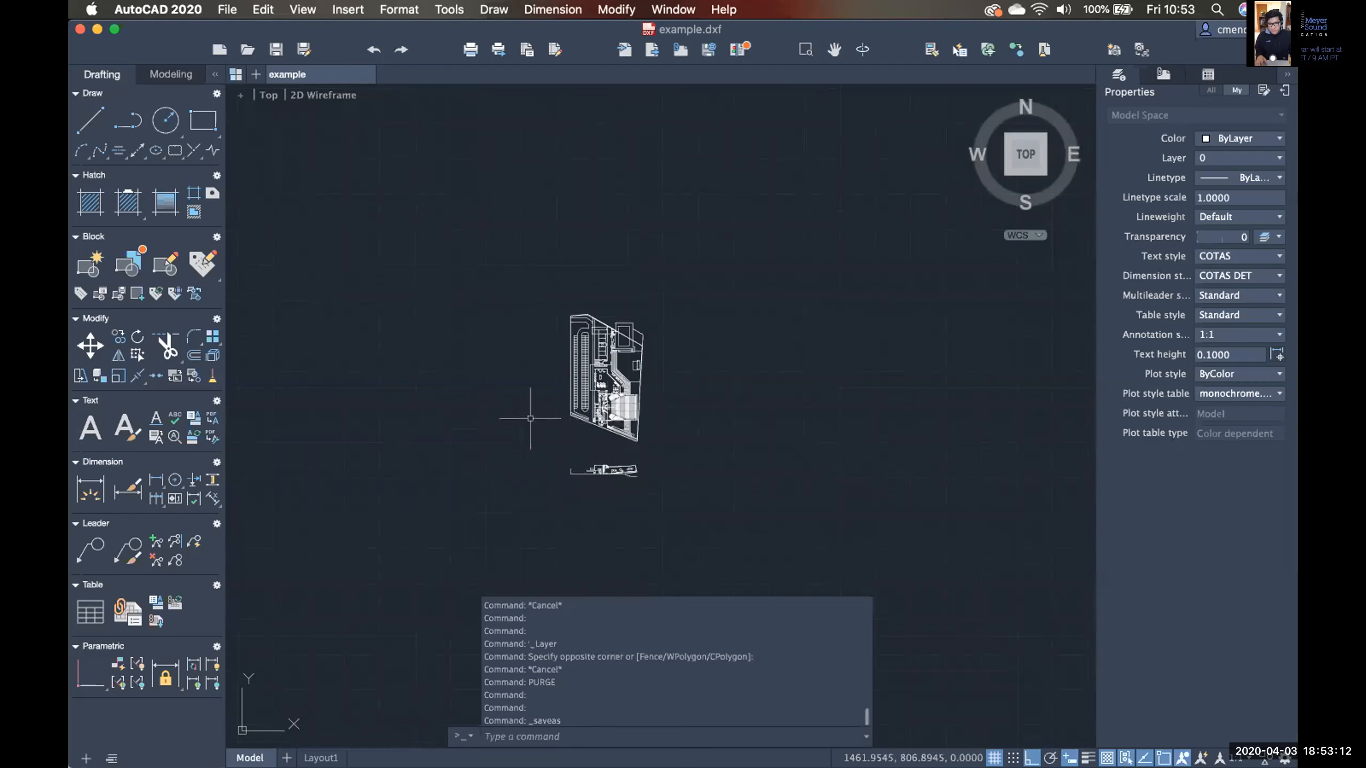
pyautogui.click(639, 494)
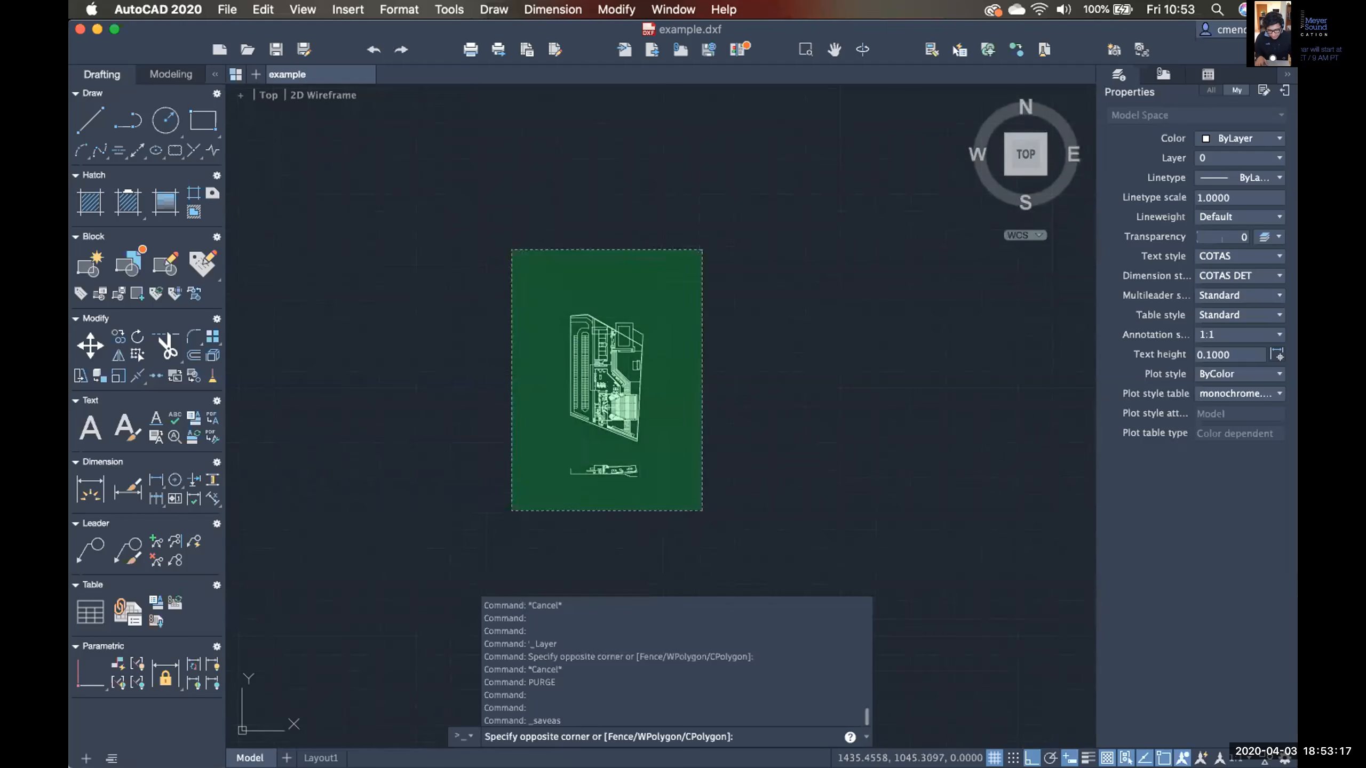
pyautogui.click(514, 258)
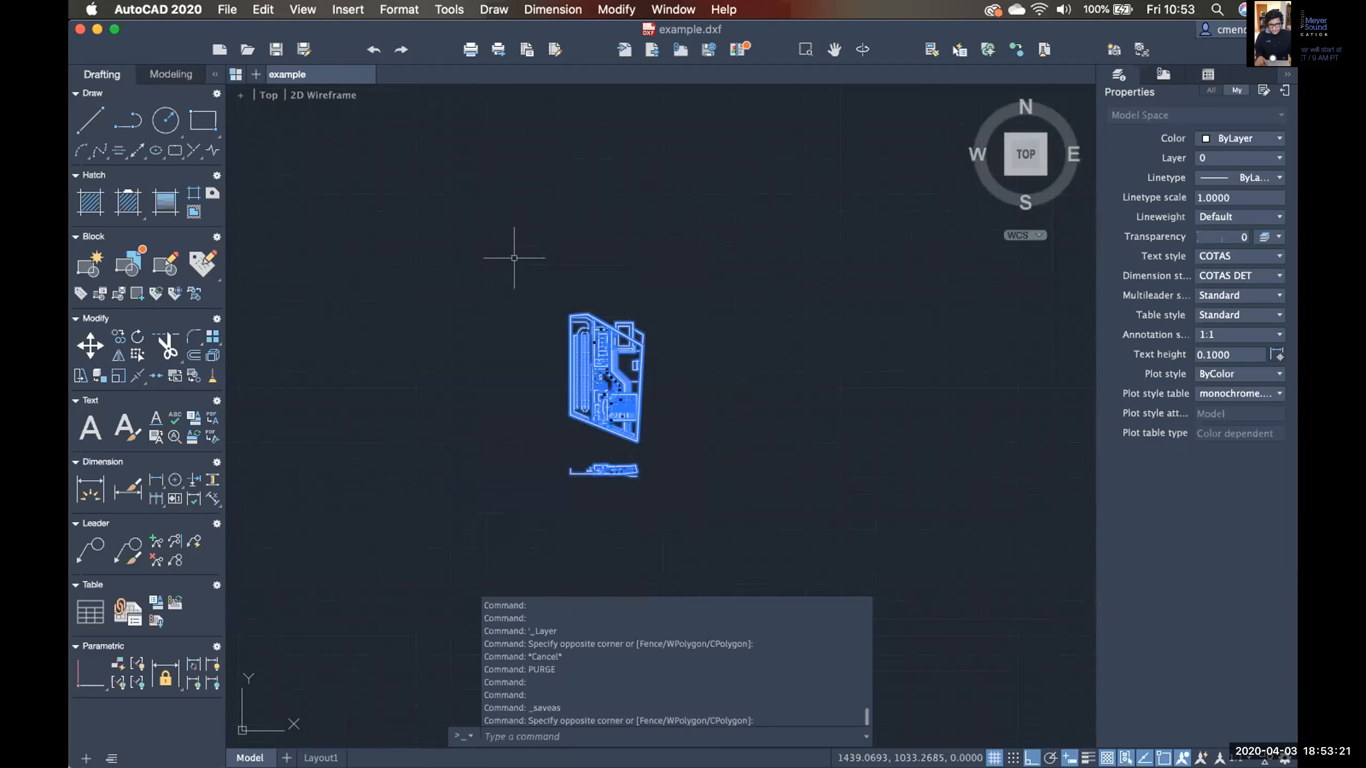
pyautogui.scroll(5, 614, 438)
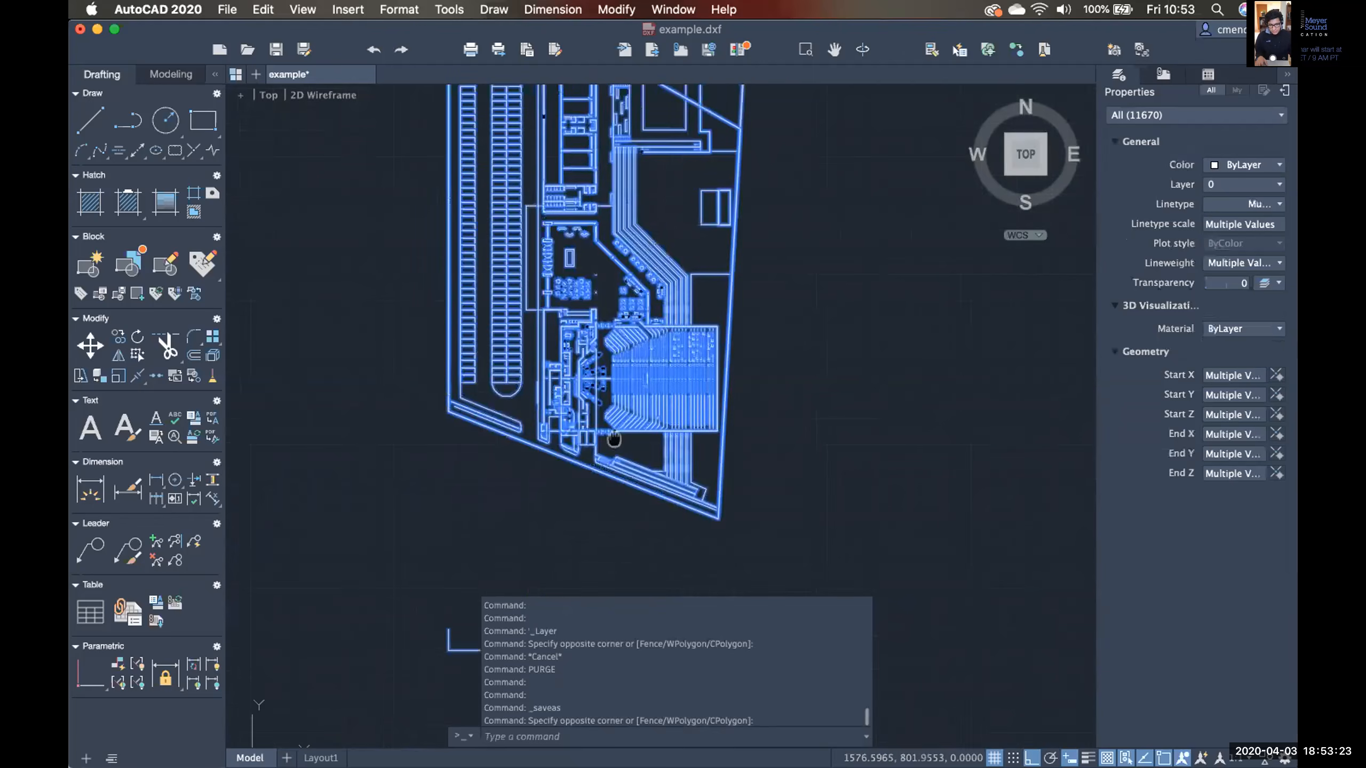
pyautogui.scroll(5, 618, 370)
pyautogui.scroll(5, 617, 370)
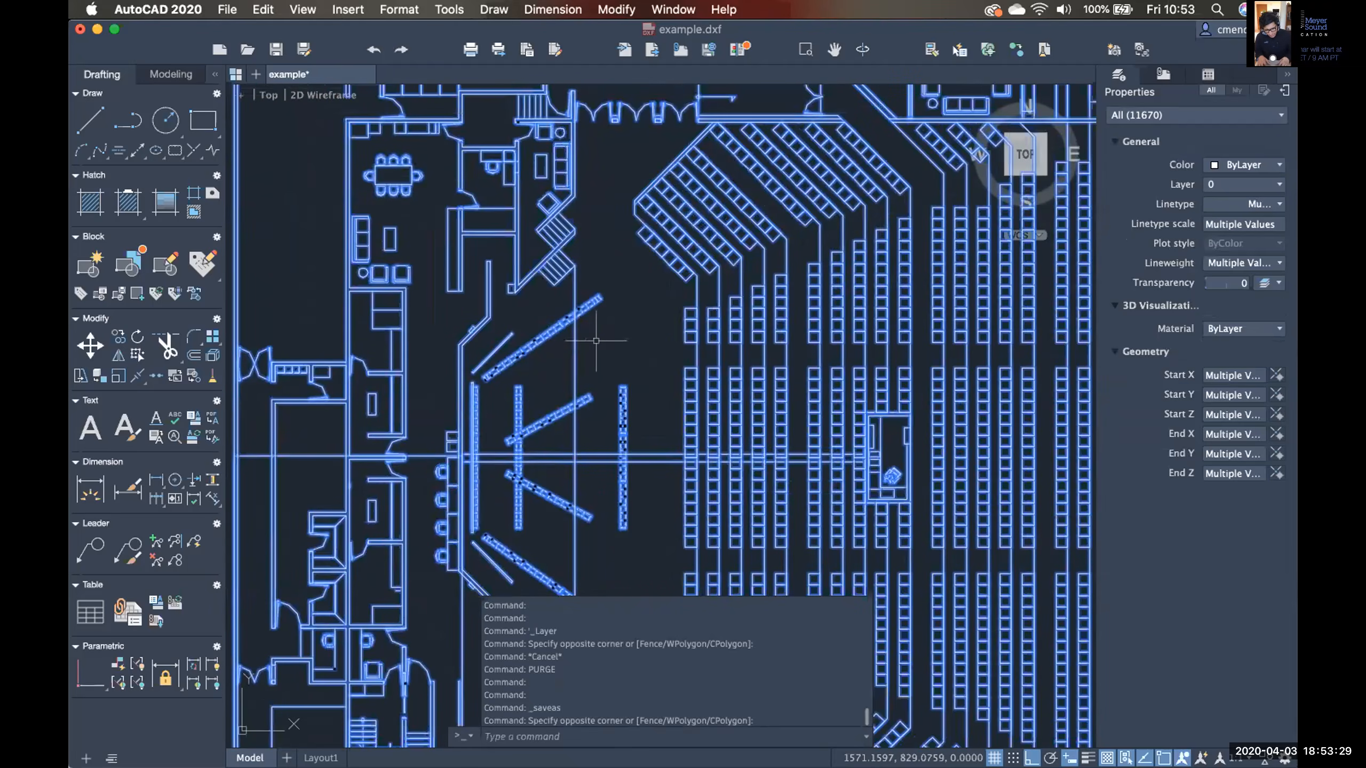
pyautogui.write('move')
pyautogui.press('Return')
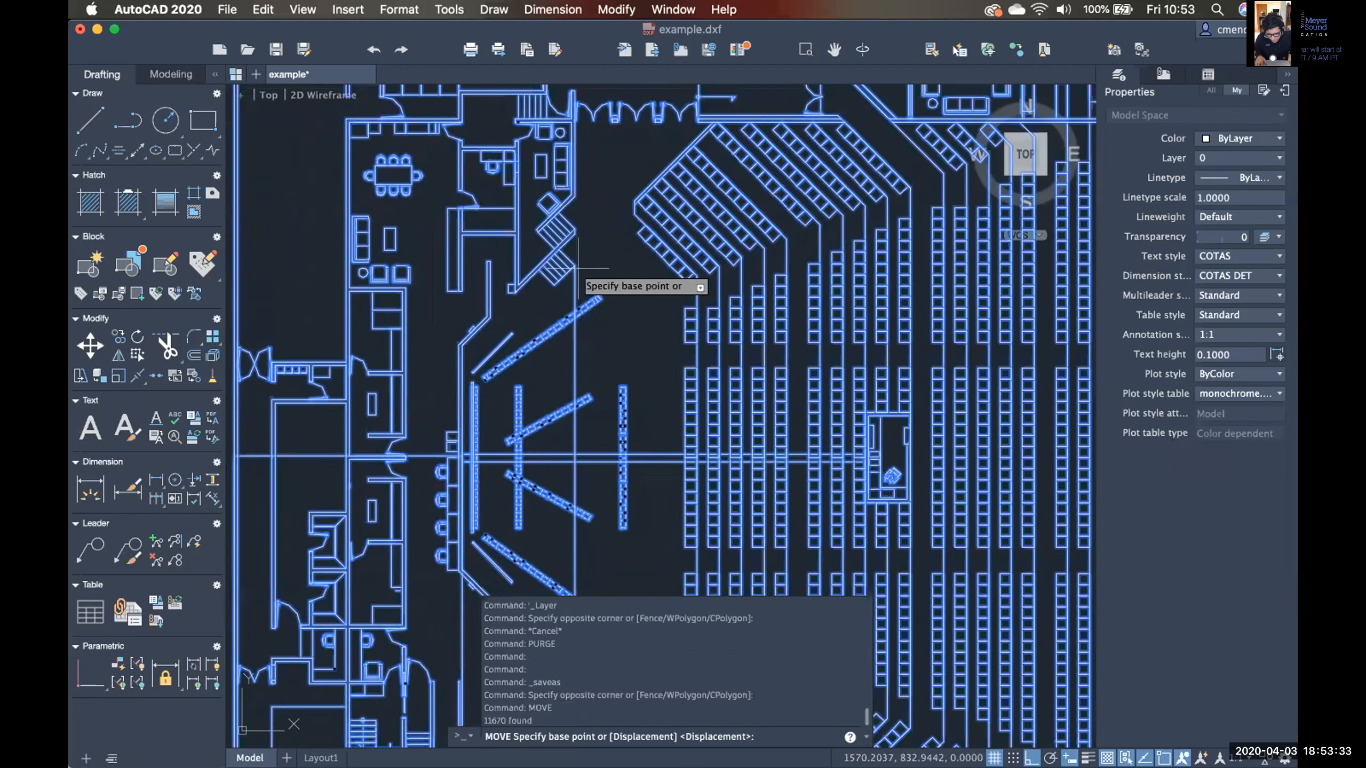
pyautogui.click(575, 266)
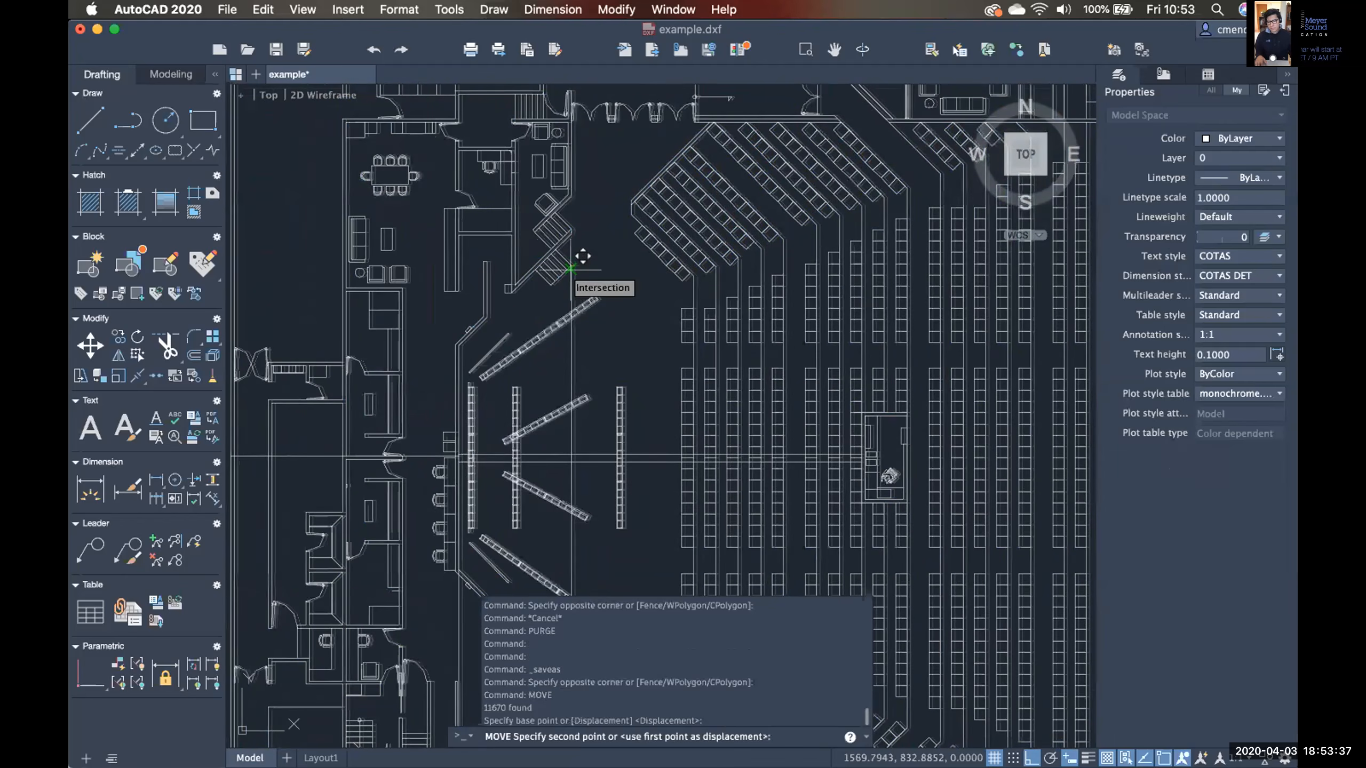
pyautogui.scroll(-6, 583, 256)
pyautogui.scroll(-5, 566, 278)
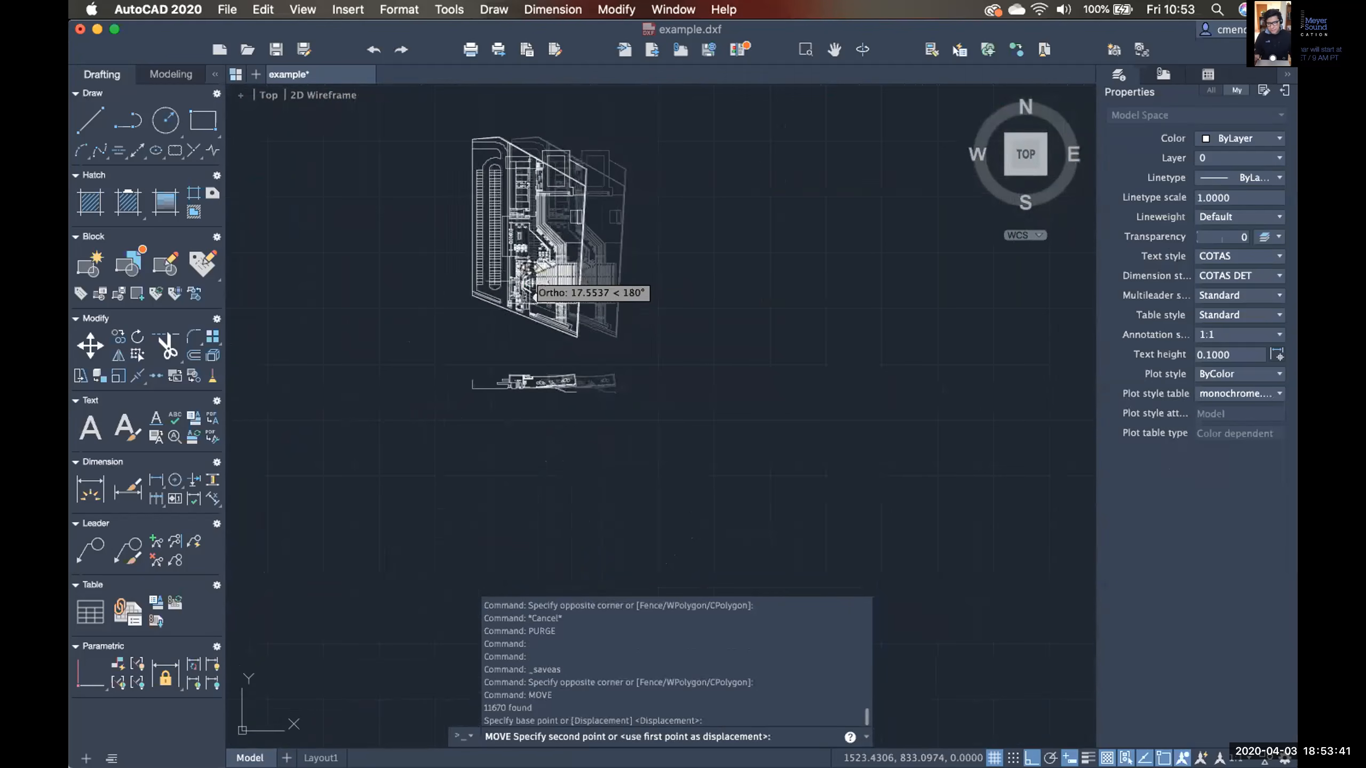
pyautogui.moveTo(454, 404)
pyautogui.mouseDown(button='middle')
pyautogui.moveTo(506, 341)
pyautogui.moveTo(714, 305)
pyautogui.moveTo(749, 316)
pyautogui.mouseUp(button='middle')
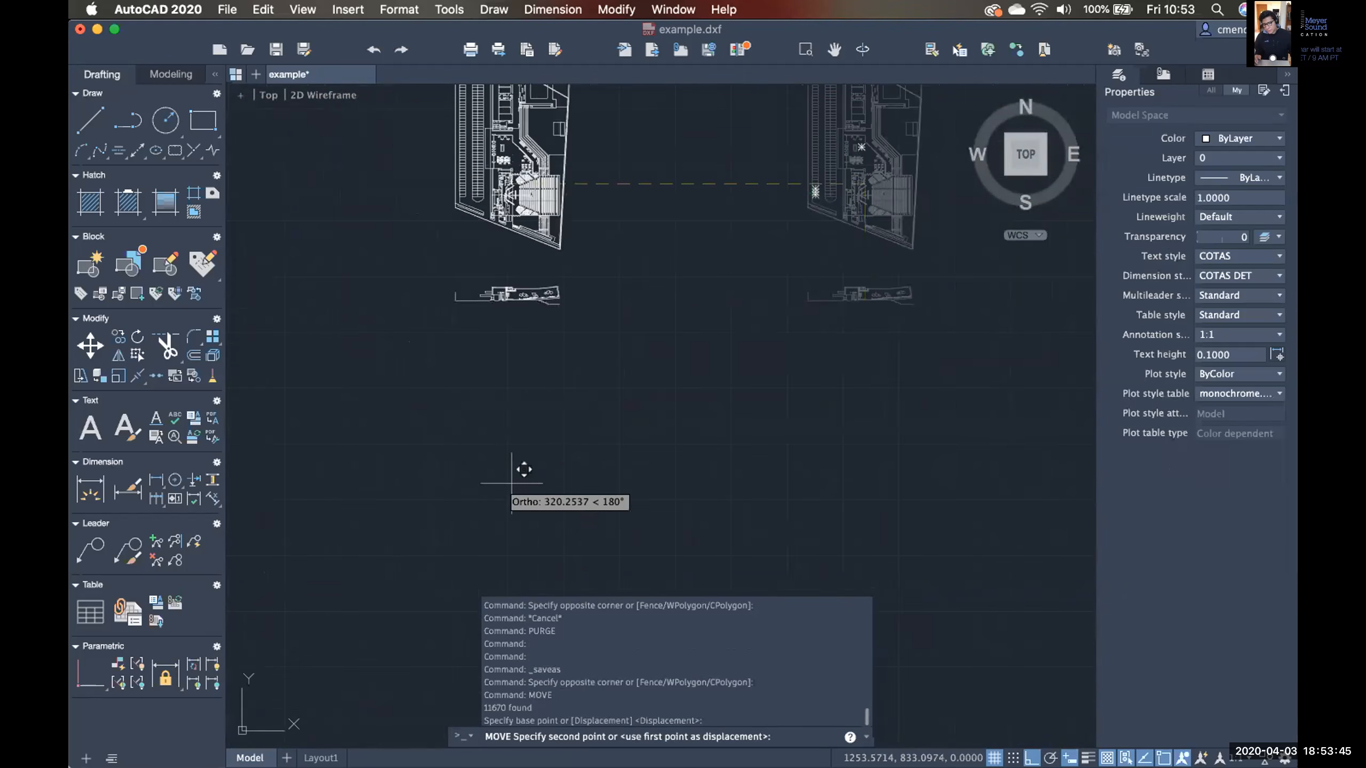
pyautogui.scroll(-4, 558, 424)
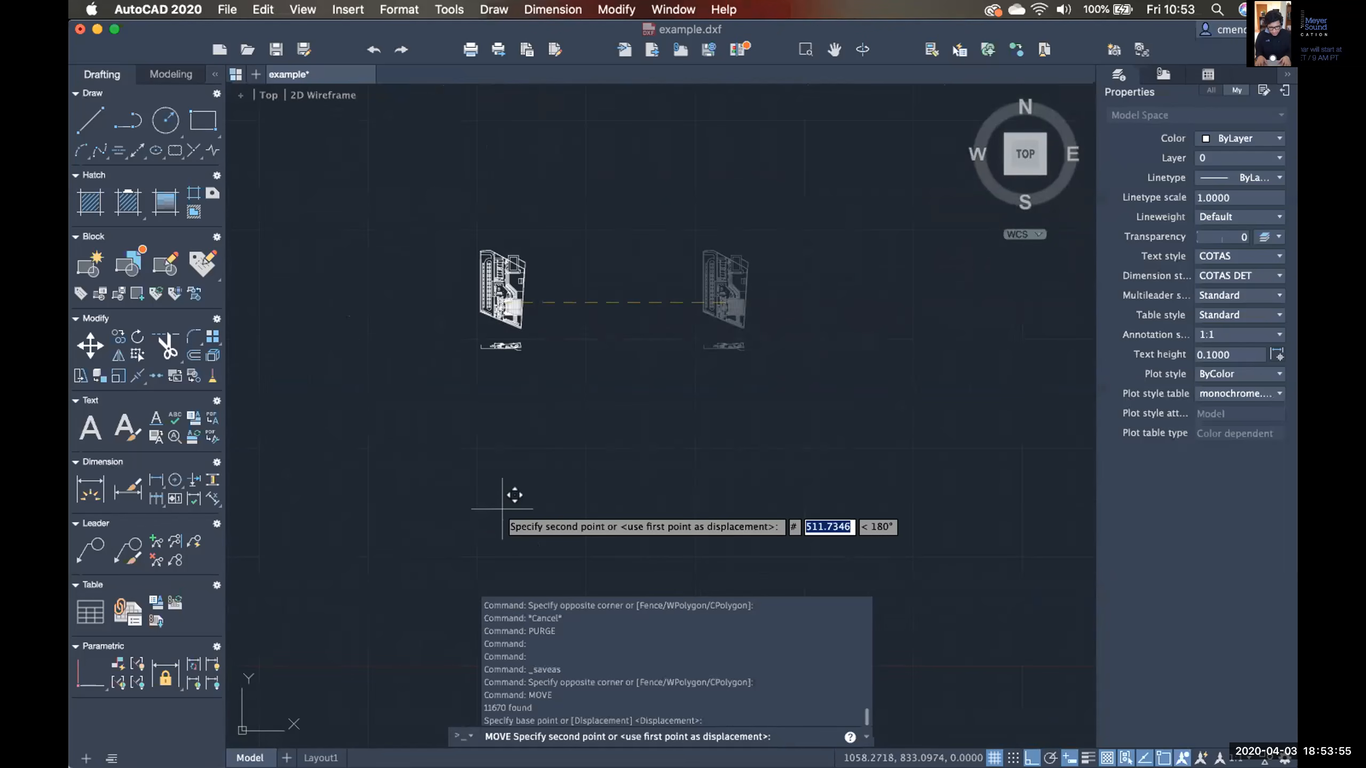
pyautogui.write('0,0')
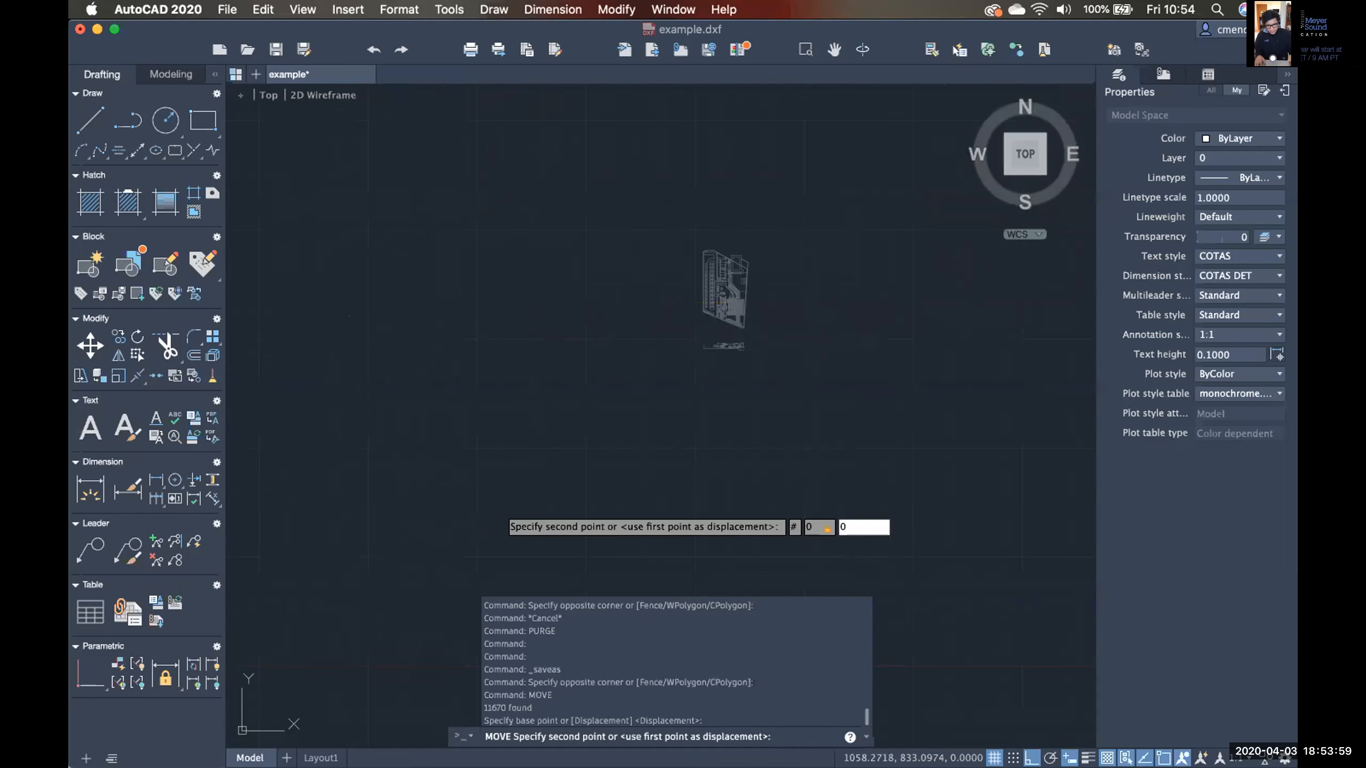
pyautogui.press('Return')
# Check the relocated drawing's origin at the stair corner beside the stage.
pyautogui.moveTo(432, 512); pyautogui.dragTo(721, 440, button='middle')
pyautogui.moveTo(605, 503); pyautogui.dragTo(701, 439, button='middle')
pyautogui.scroll(5, 610, 452)
pyautogui.scroll(8, 578, 454)
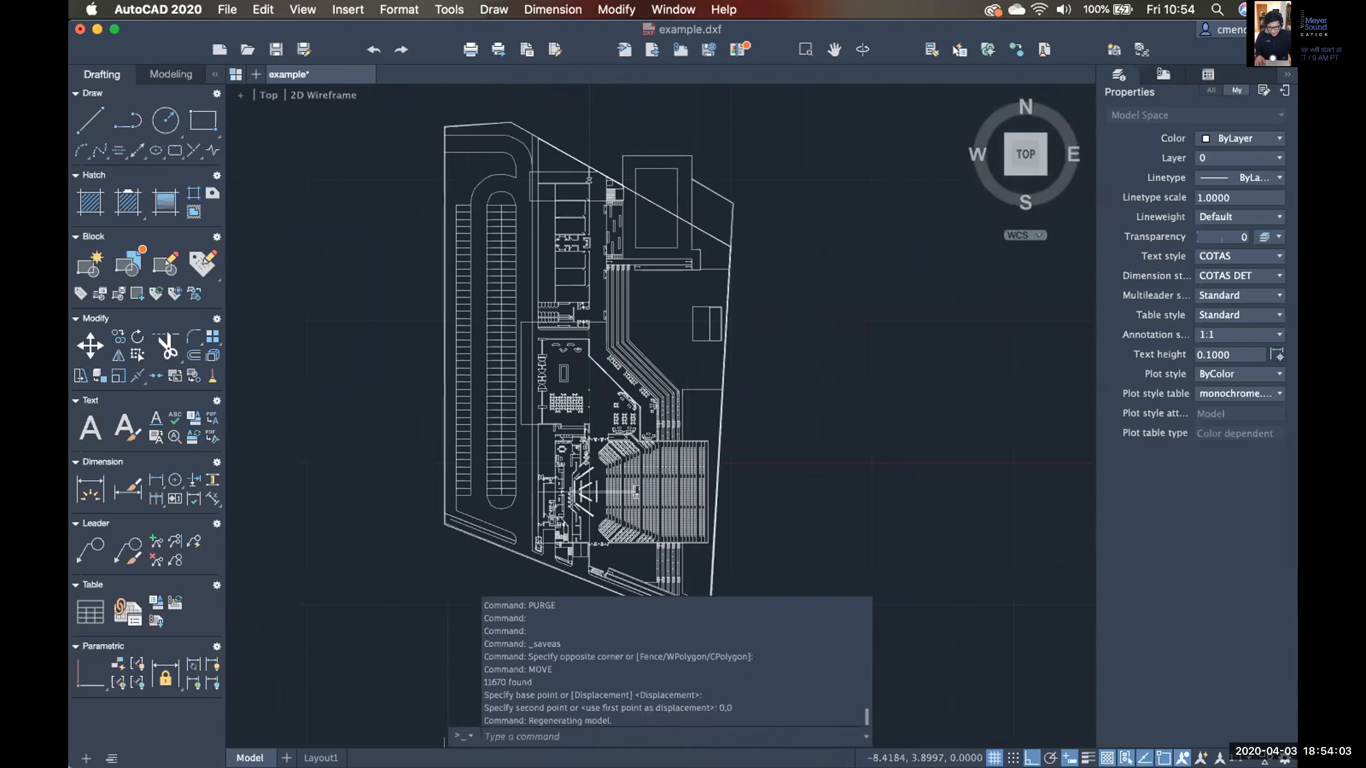
pyautogui.scroll(10, 615, 328)
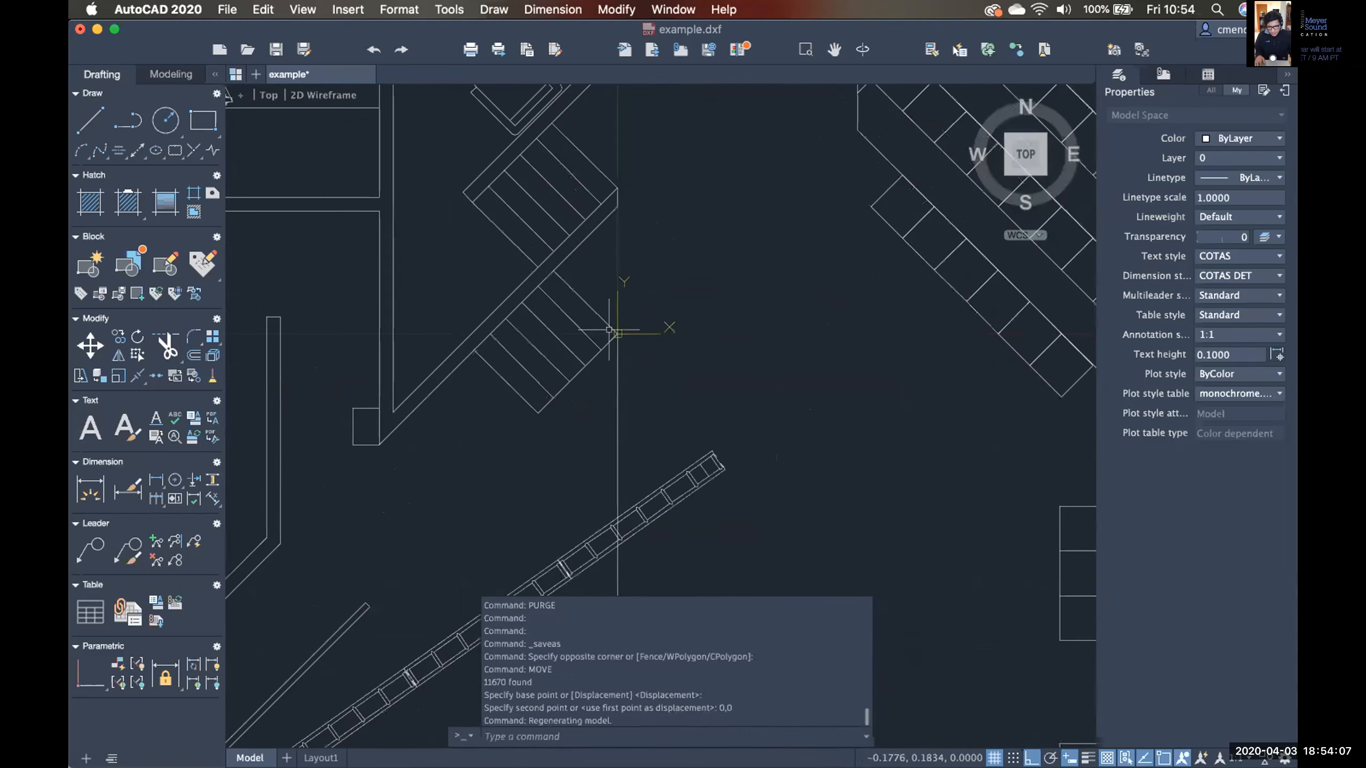
# Examine the stage area, its back wall and the horizontal lines running through it to locate the venue's centre axis.
pyautogui.scroll(-3, 621, 336)
pyautogui.scroll(-6, 671, 418)
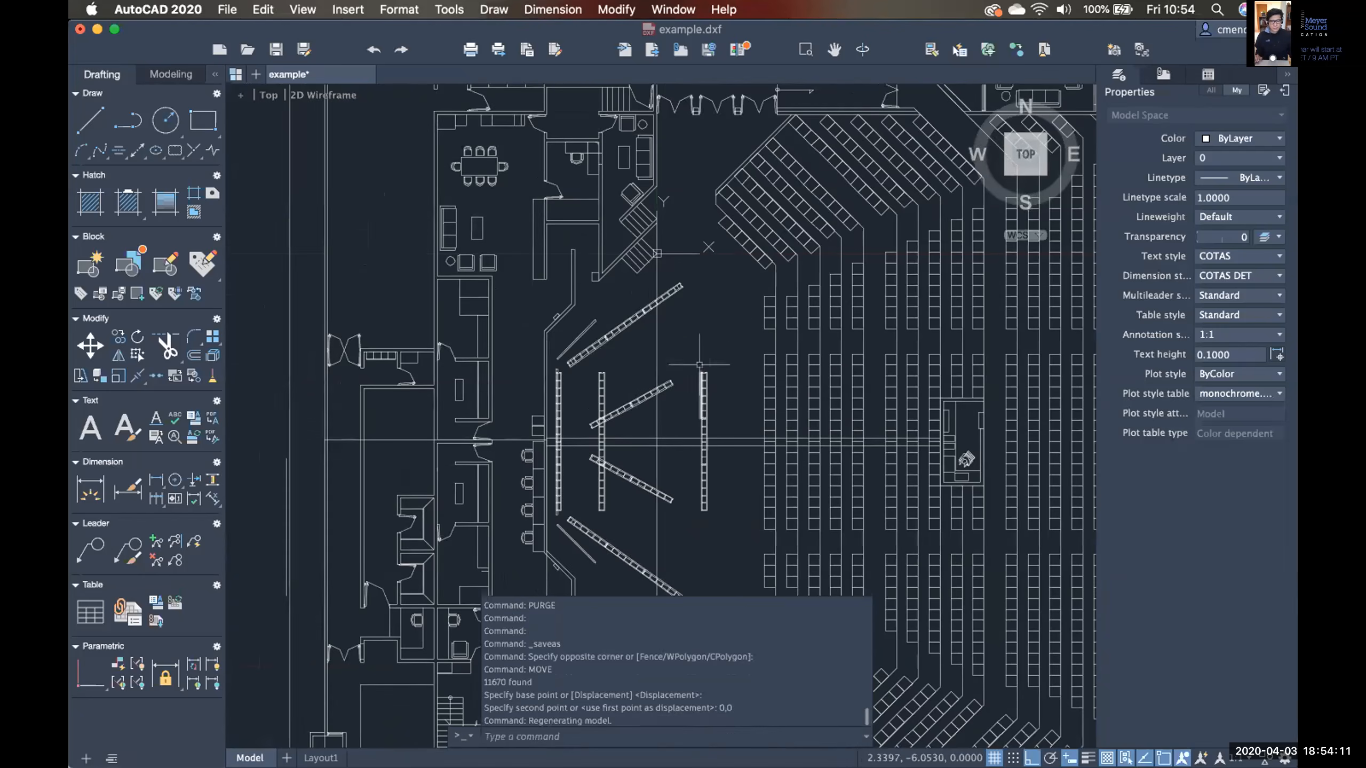
pyautogui.scroll(3, 665, 264)
pyautogui.scroll(-5, 667, 267)
pyautogui.scroll(4, 706, 328)
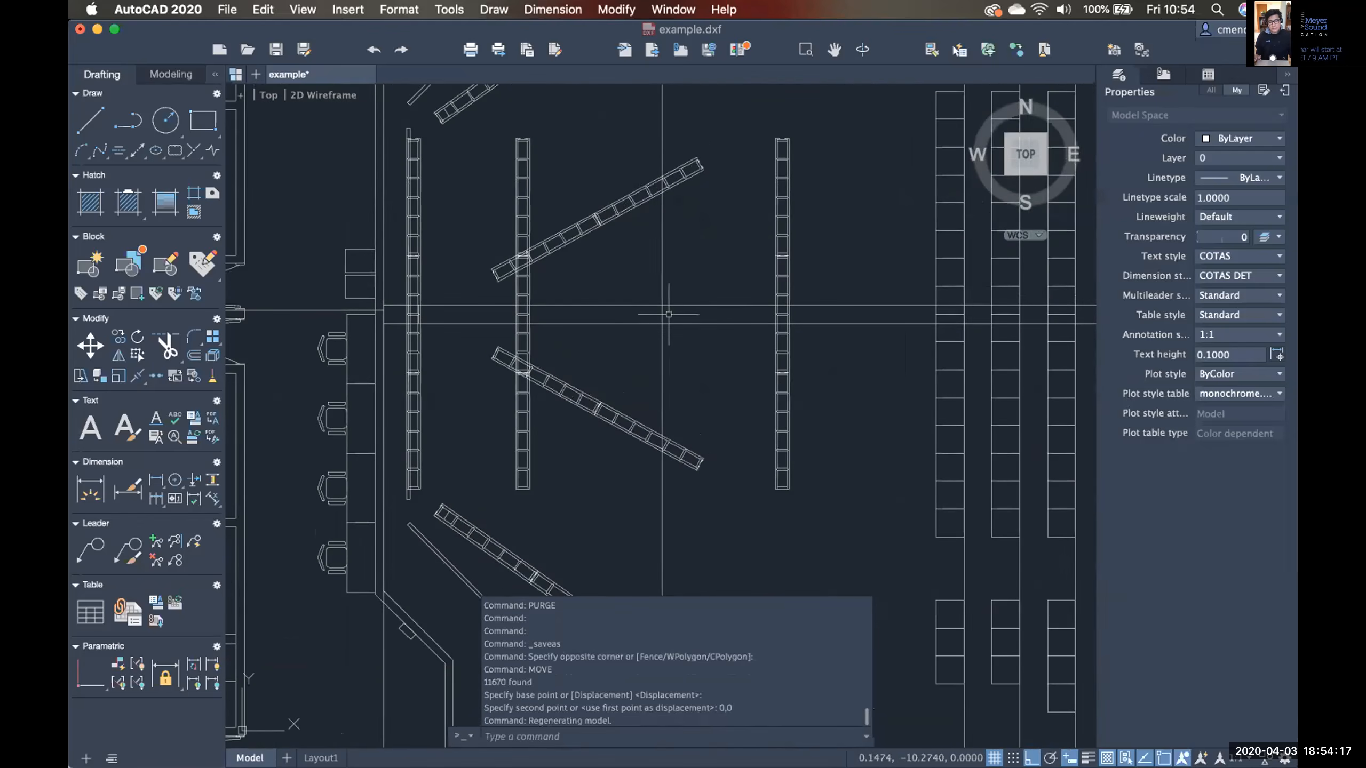
pyautogui.scroll(-3, 687, 305)
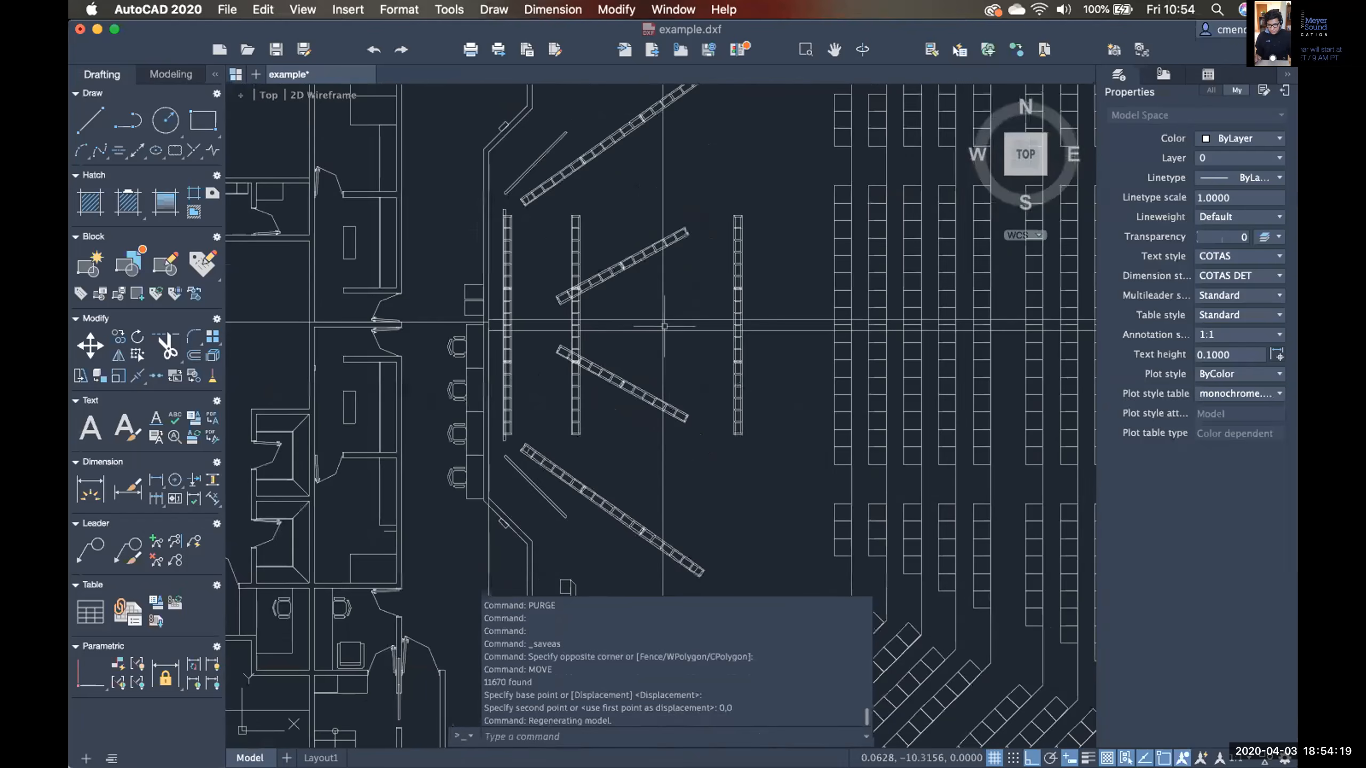
pyautogui.scroll(4, 628, 305)
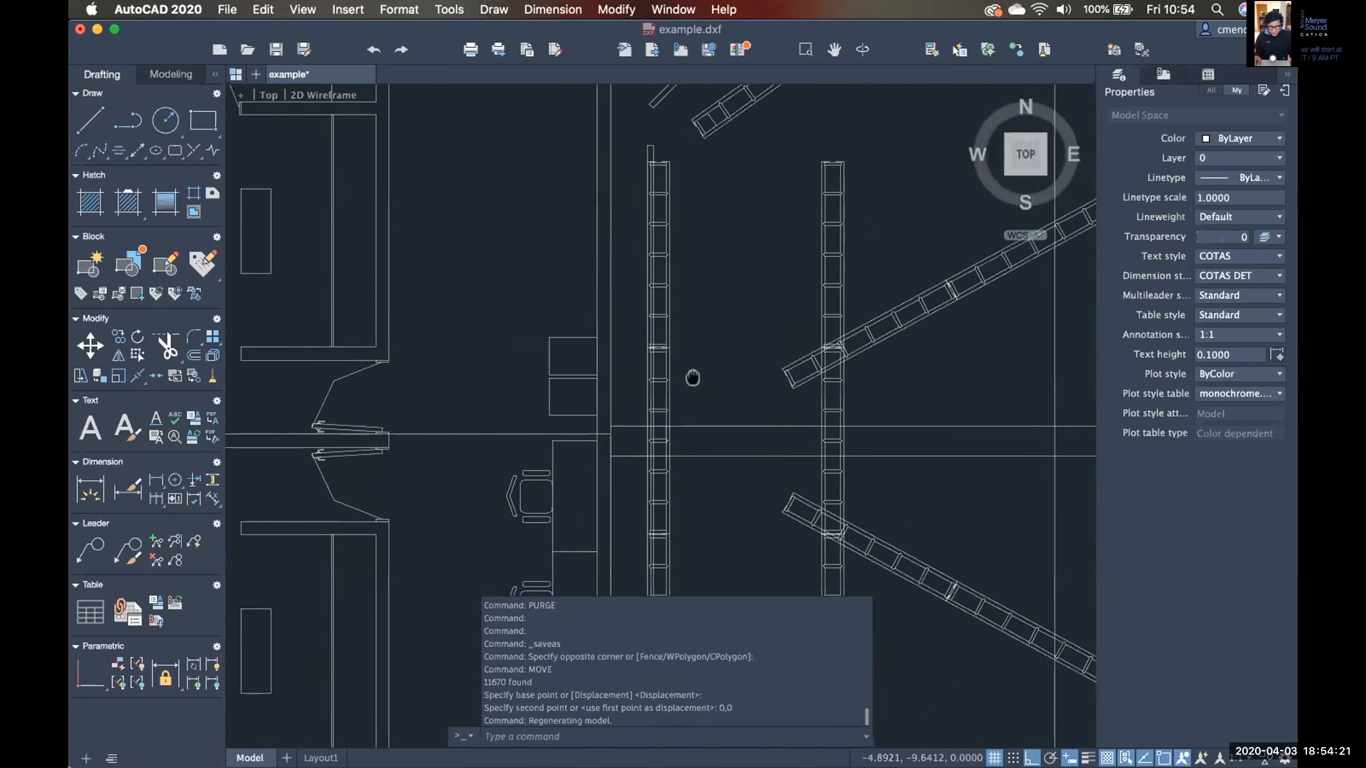
pyautogui.scroll(-4, 683, 236)
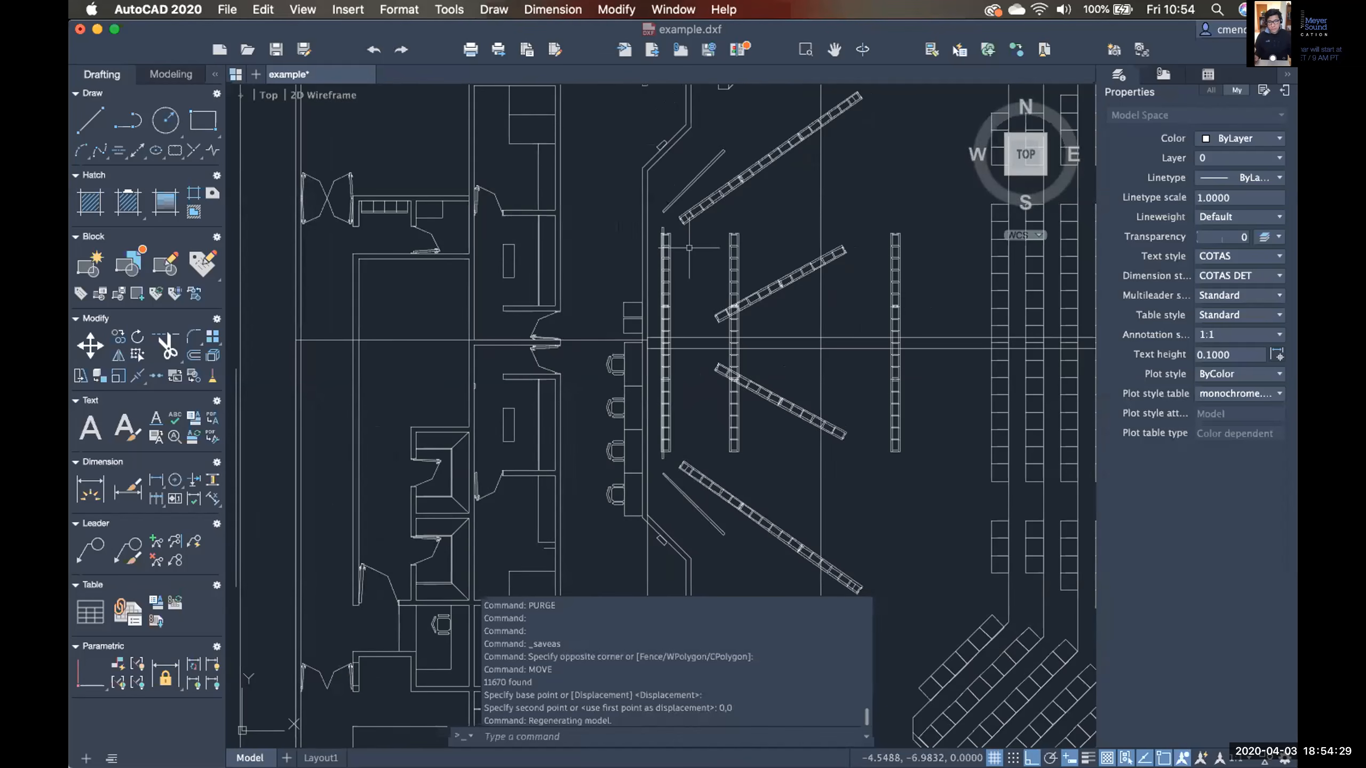
pyautogui.moveTo(688, 248); pyautogui.dragTo(641, 244, button='middle')
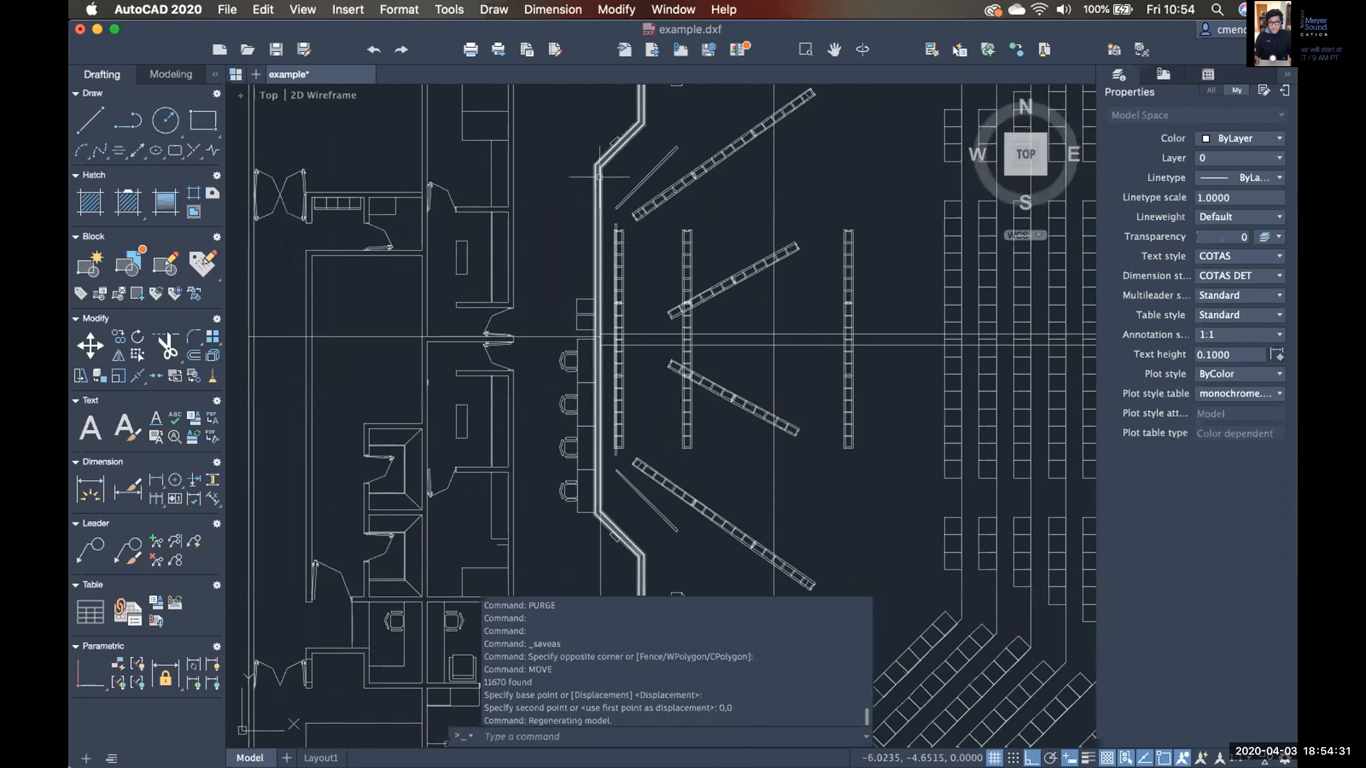
pyautogui.moveTo(825, 305); pyautogui.dragTo(747, 300, button='middle')
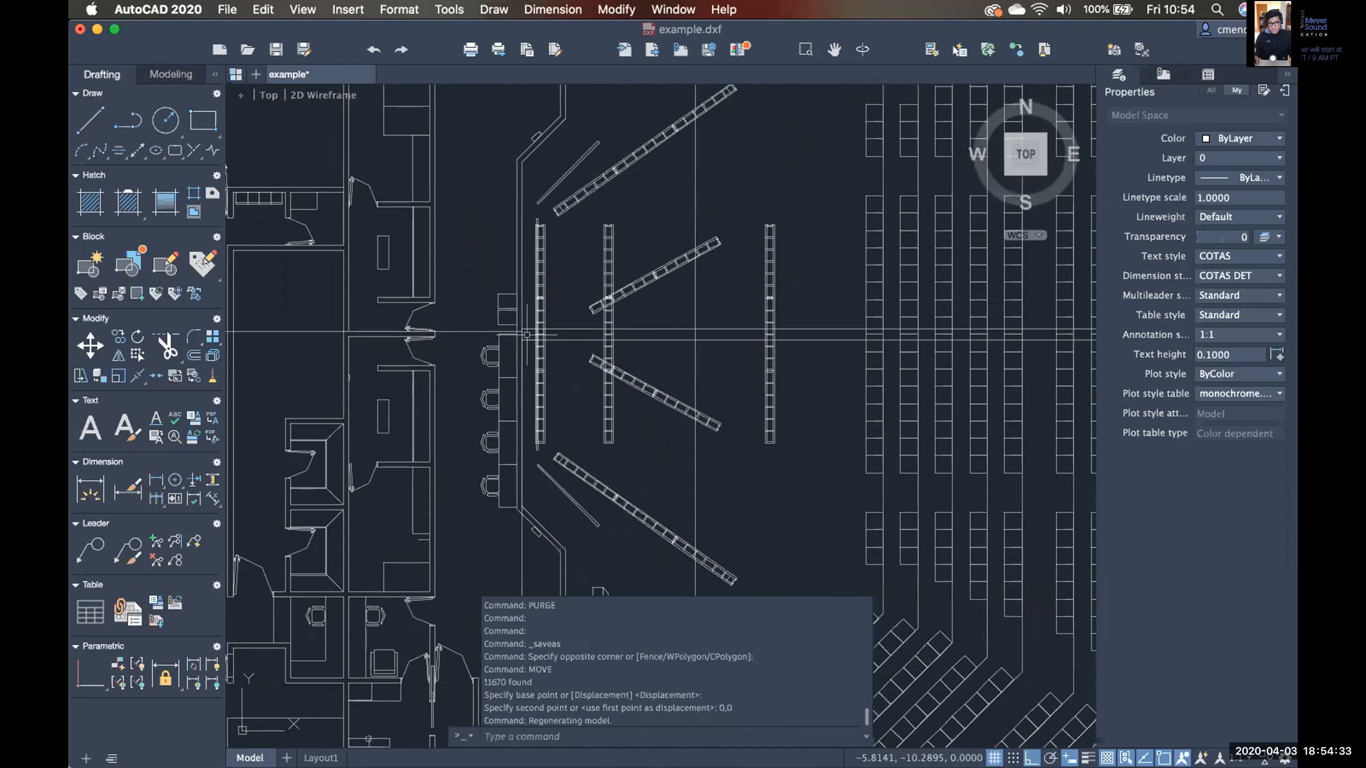
# Draw a circle centred on the upper bend of the stage's back wall, reaching its lower bend, with a radius of about 11.93.
pyautogui.scroll(5, 519, 244)
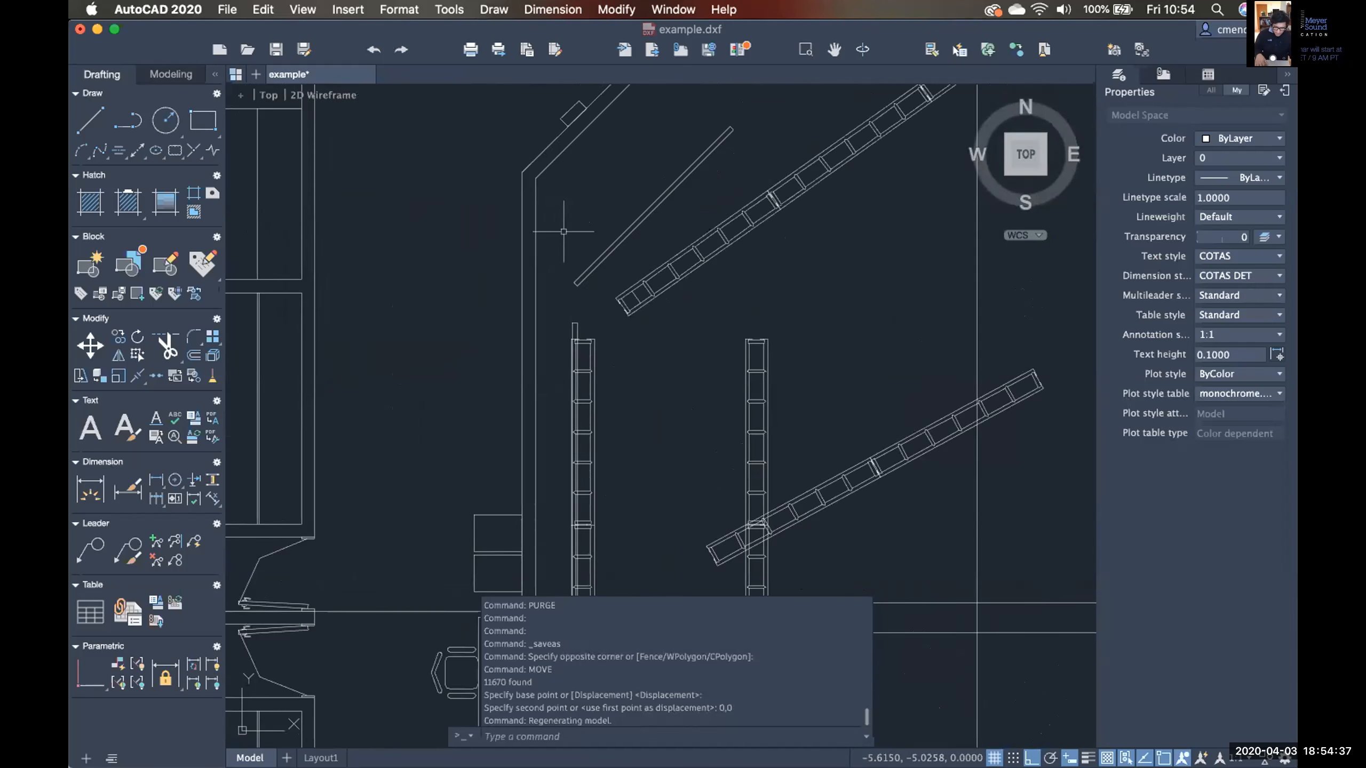
pyautogui.write('c')
pyautogui.press('Return')
pyautogui.click(535, 180)
pyautogui.scroll(-5, 556, 315)
pyautogui.scroll(-5, 571, 399)
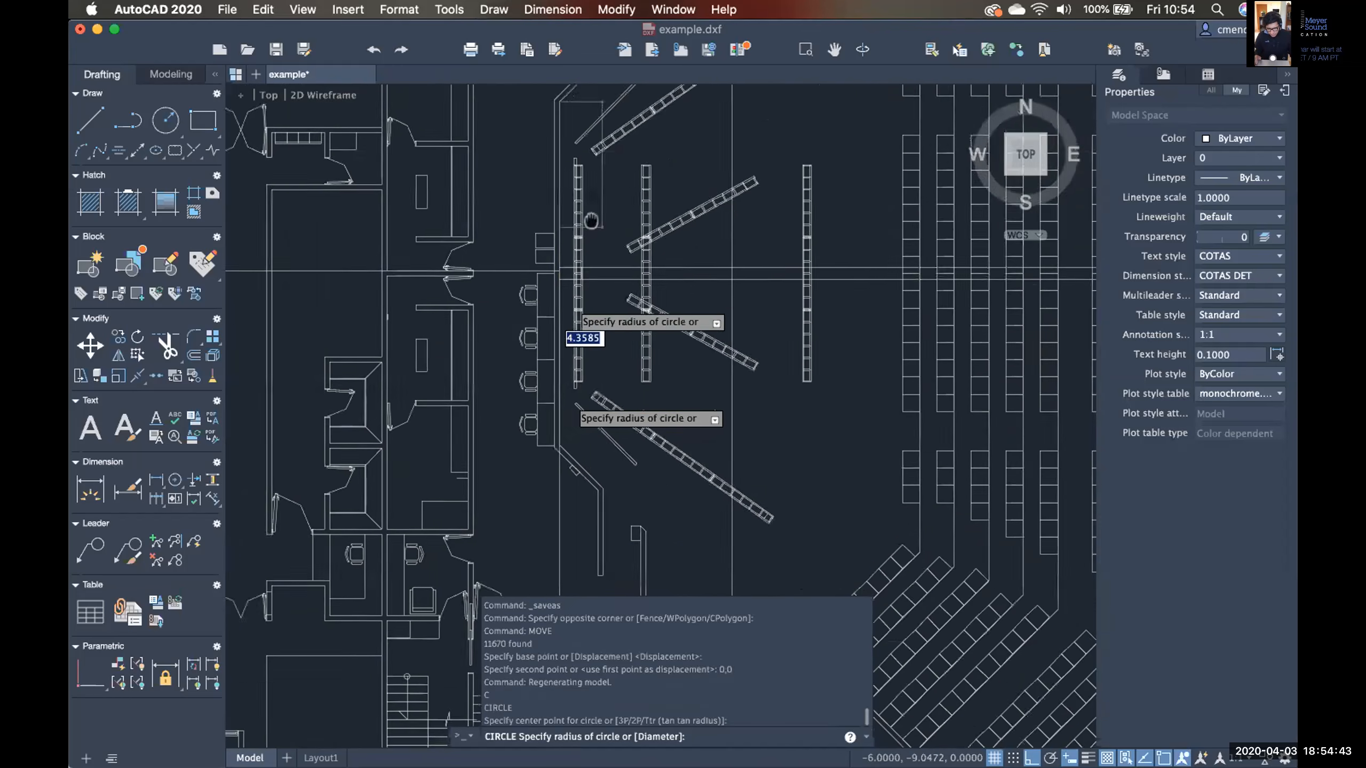
pyautogui.scroll(4, 566, 214)
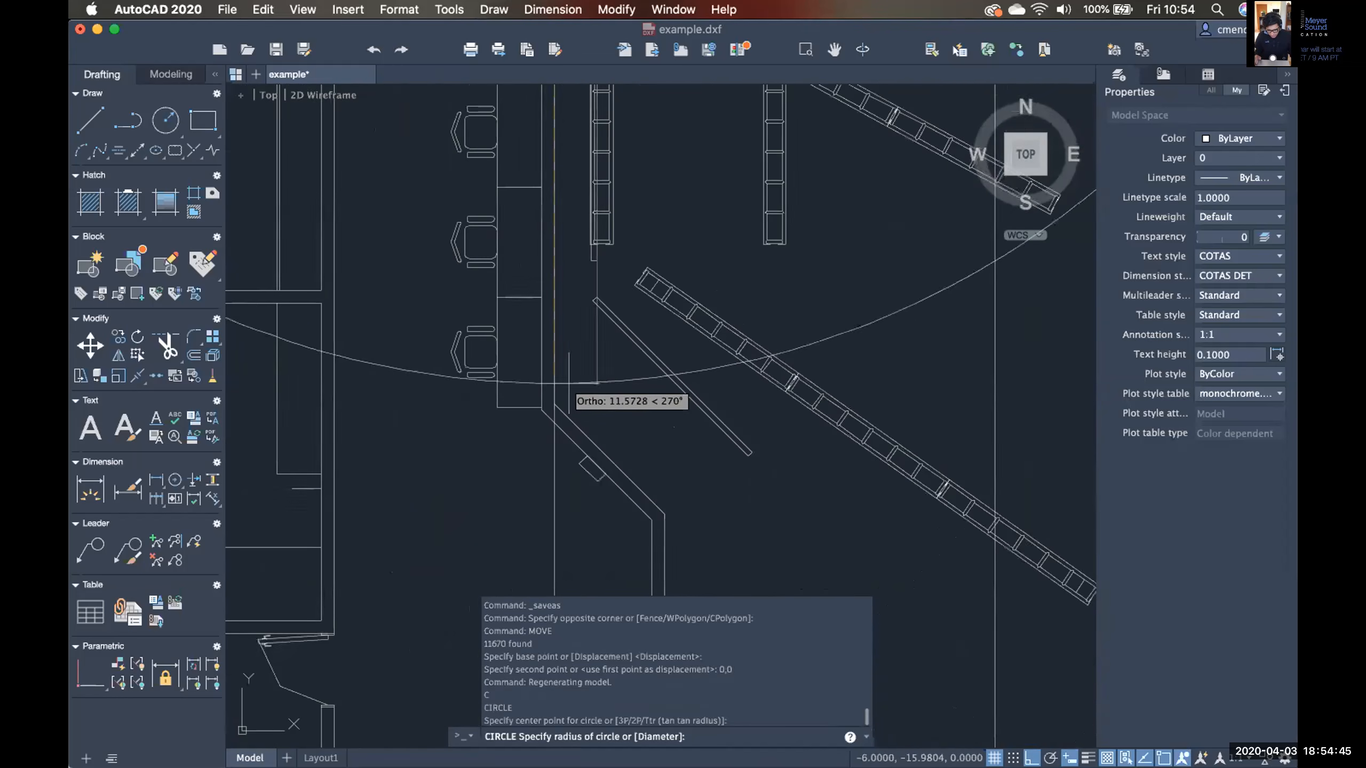
pyautogui.click(554, 403)
pyautogui.scroll(-4, 591, 400)
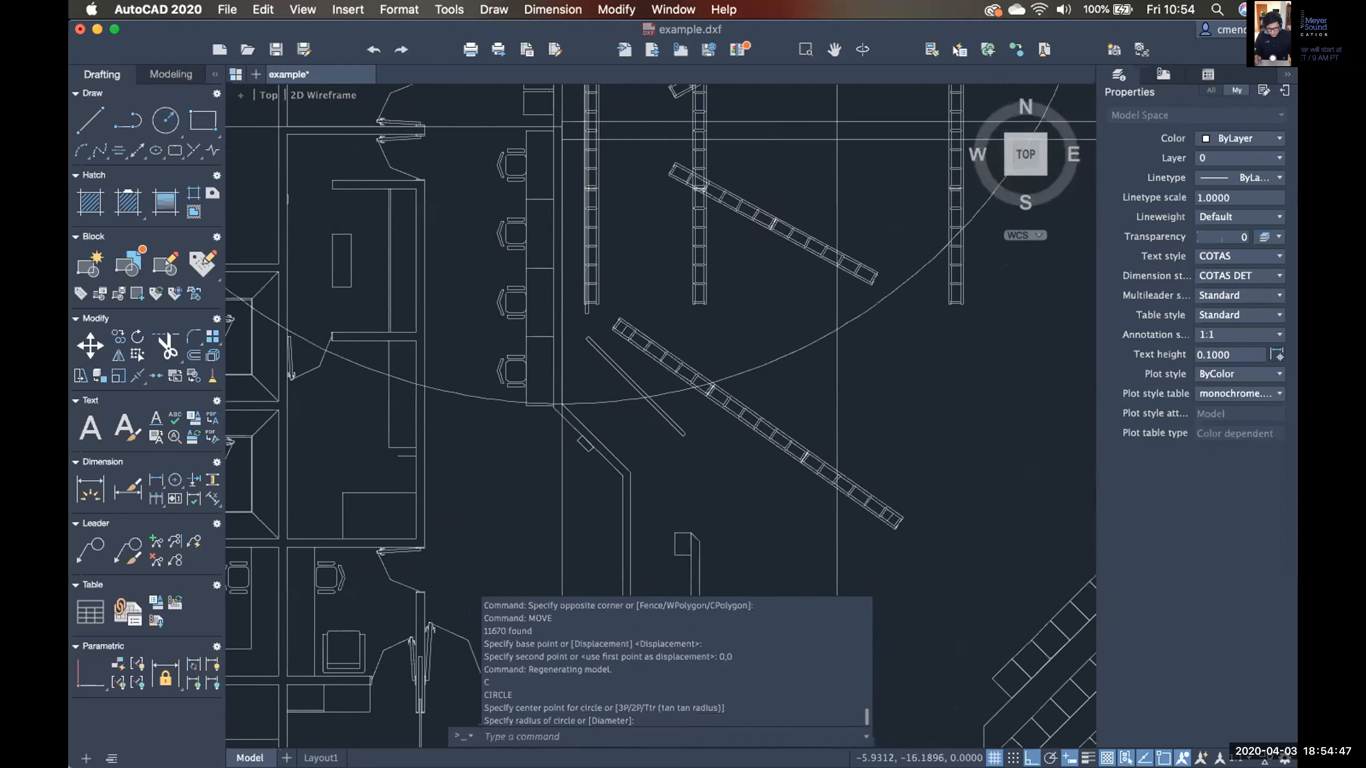
# Set the circle's radius to 5.9627 and check where its lower quadrant meets the stage's back wall.
pyautogui.click(646, 402)
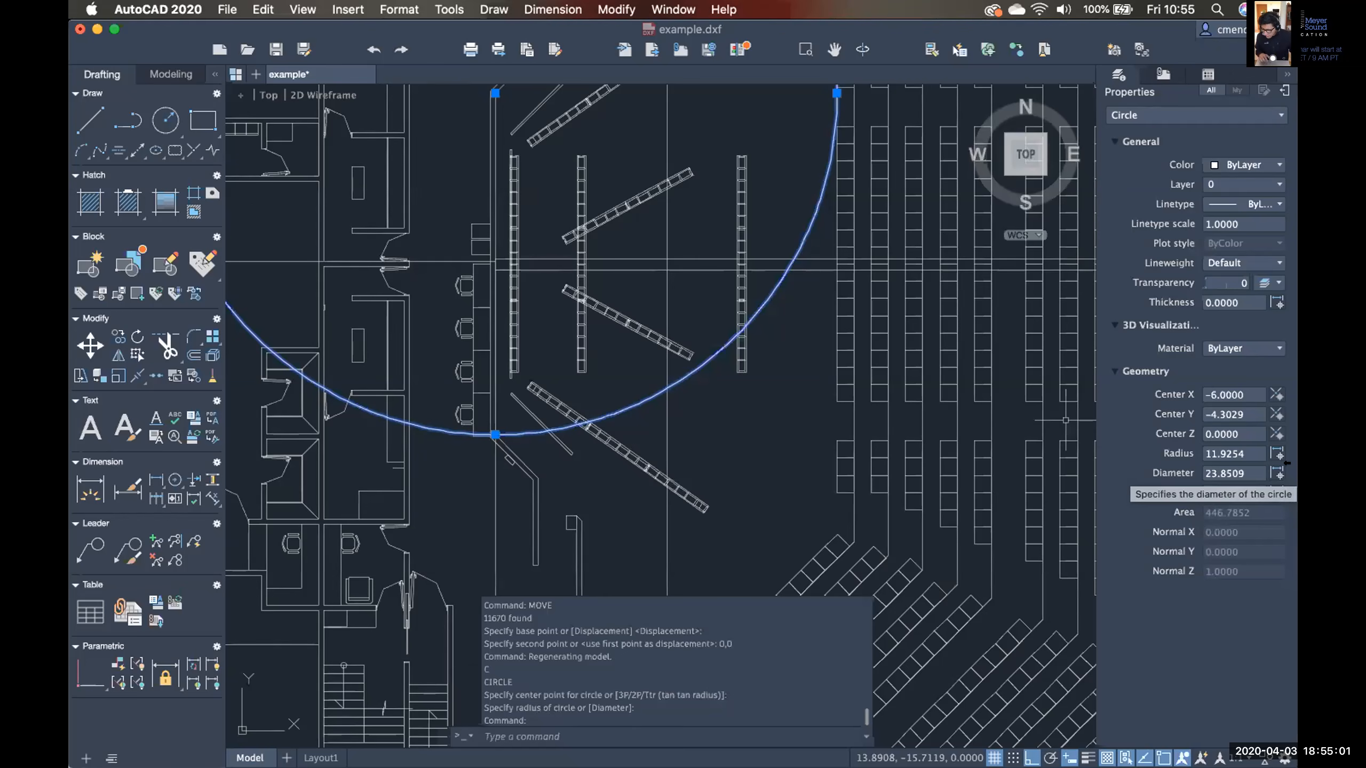
pyautogui.click(1236, 454)
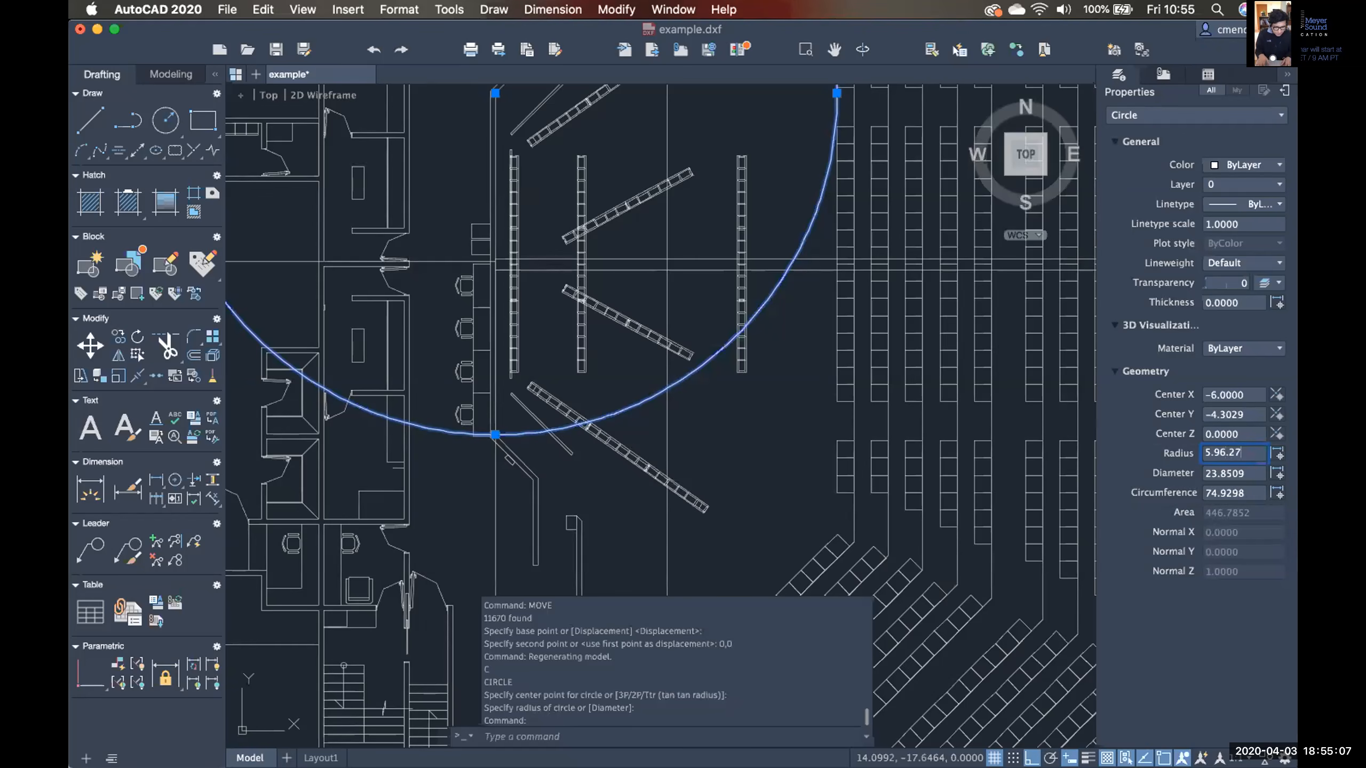
pyautogui.write('5.9627')
pyautogui.press('Return')
pyautogui.scroll(5, 514, 262)
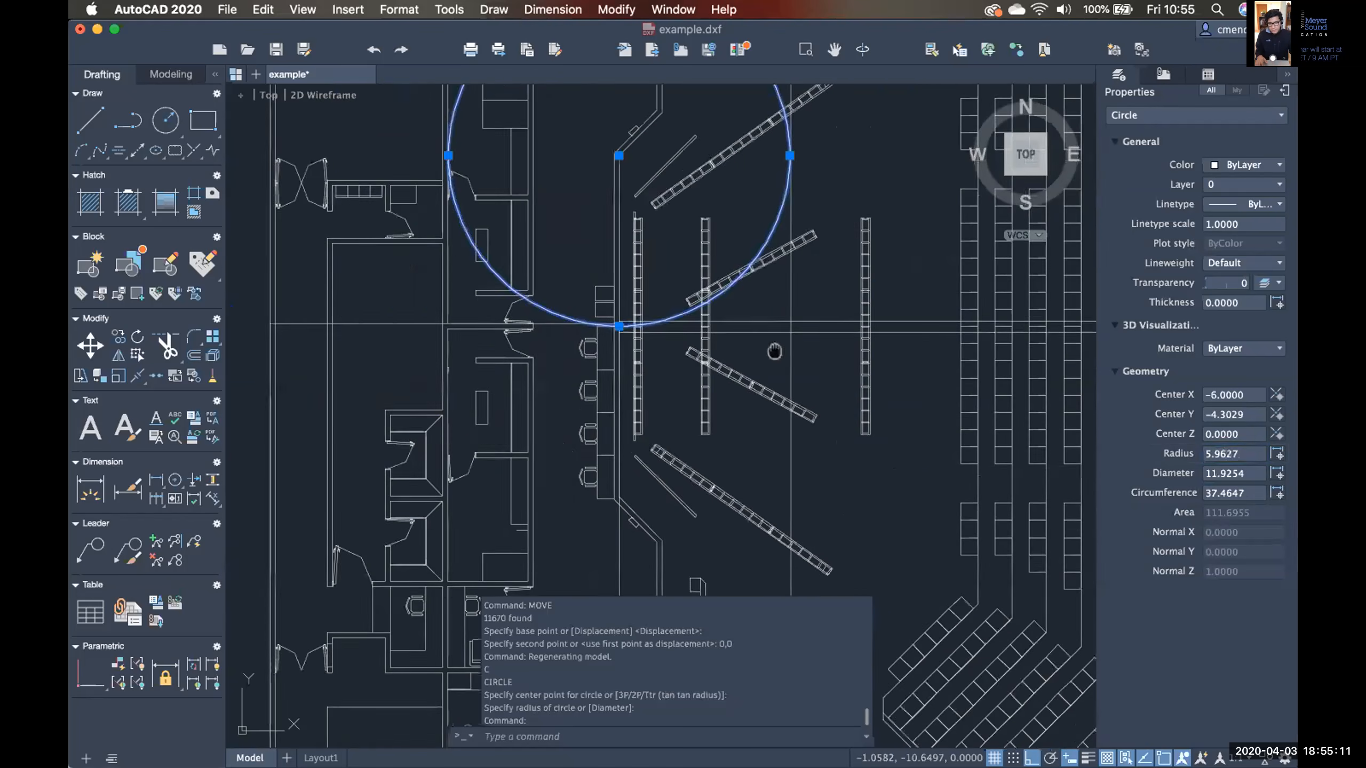
pyautogui.scroll(3, 709, 403)
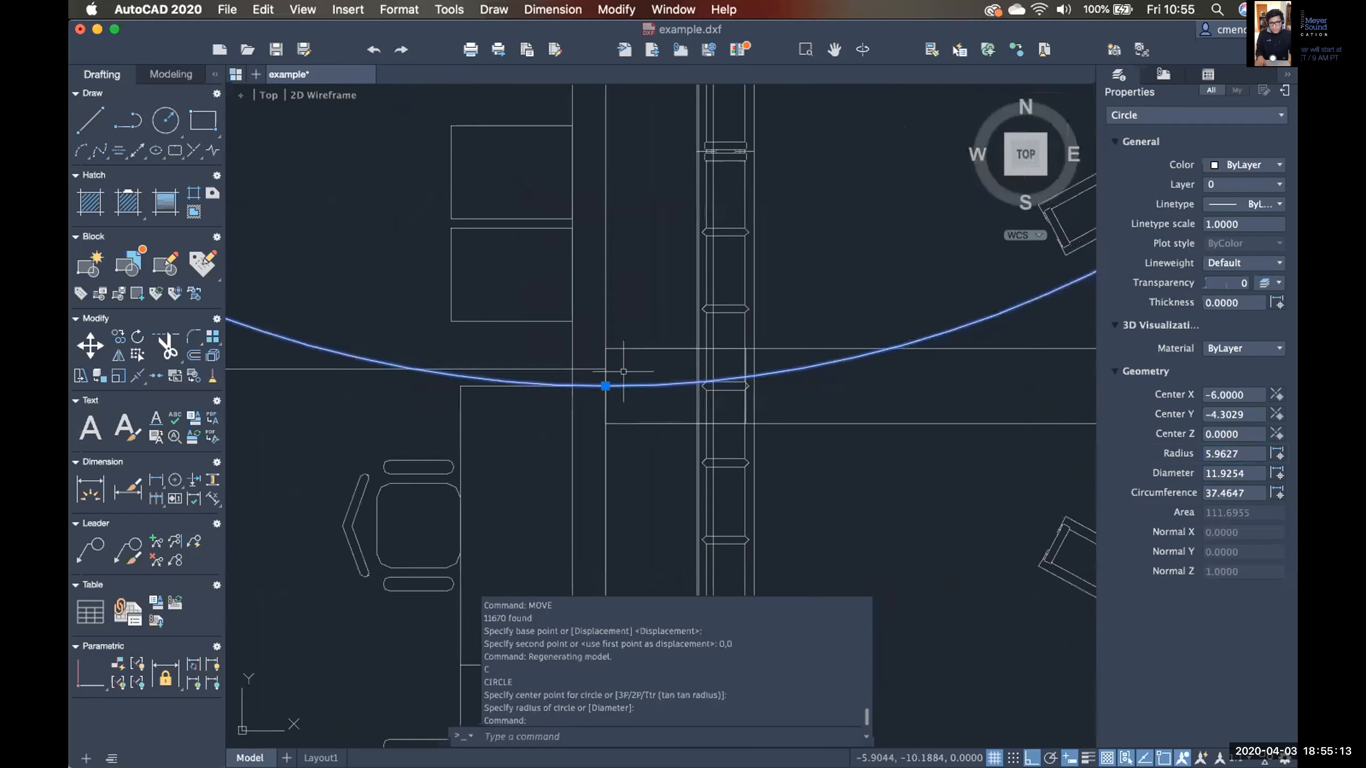
# Deselect the circle and set the current drawing colour to Red.
pyautogui.press('Escape')
pyautogui.scroll(-5, 581, 309)
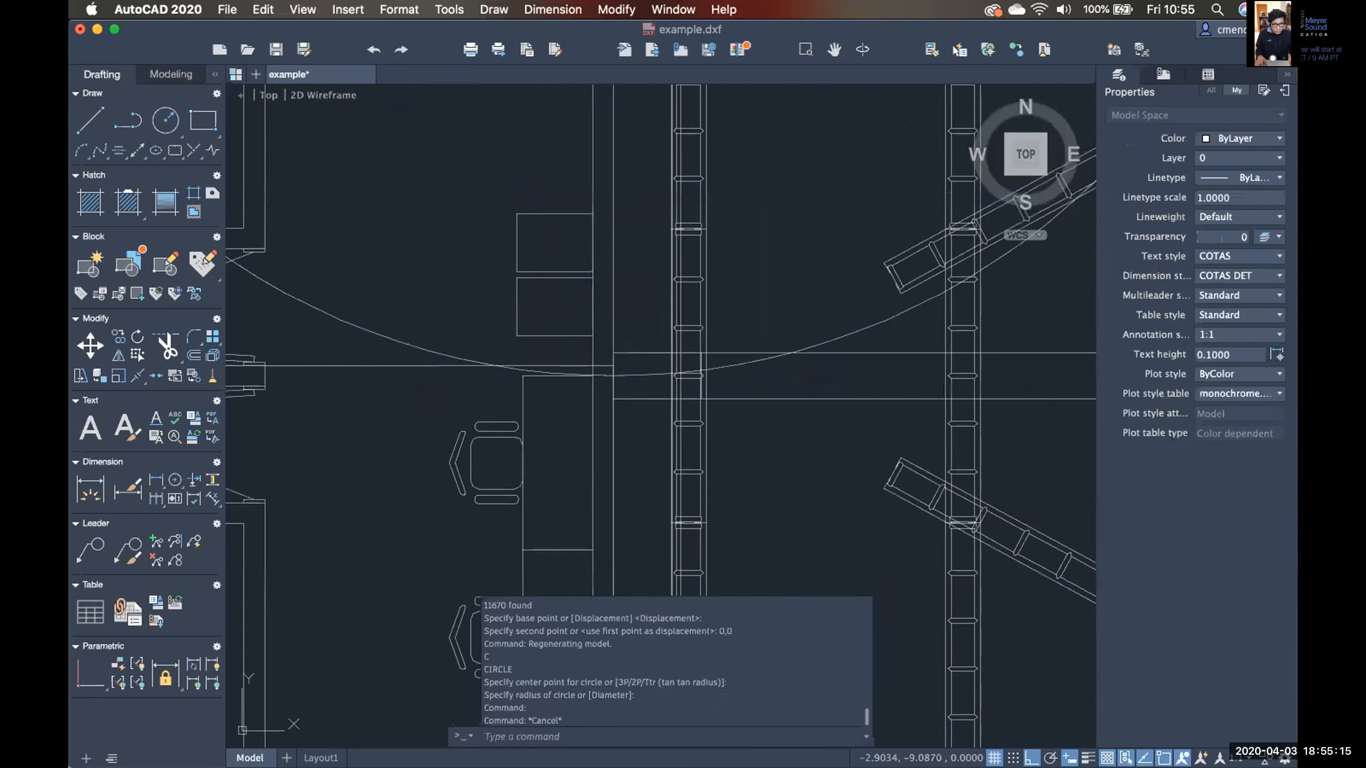
pyautogui.scroll(2, 803, 310)
pyautogui.click(1236, 138)
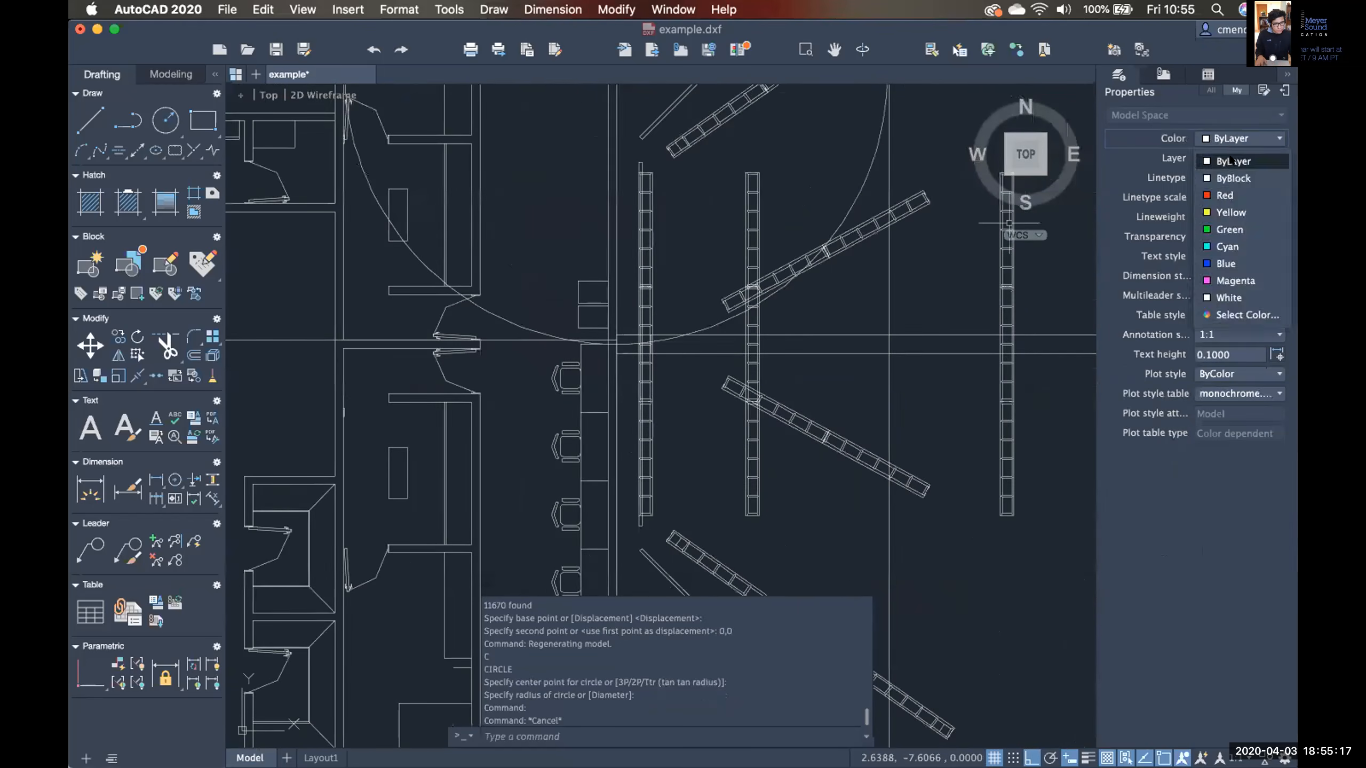
pyautogui.click(1231, 191)
pyautogui.moveTo(802, 357); pyautogui.dragTo(694, 356, button='middle')
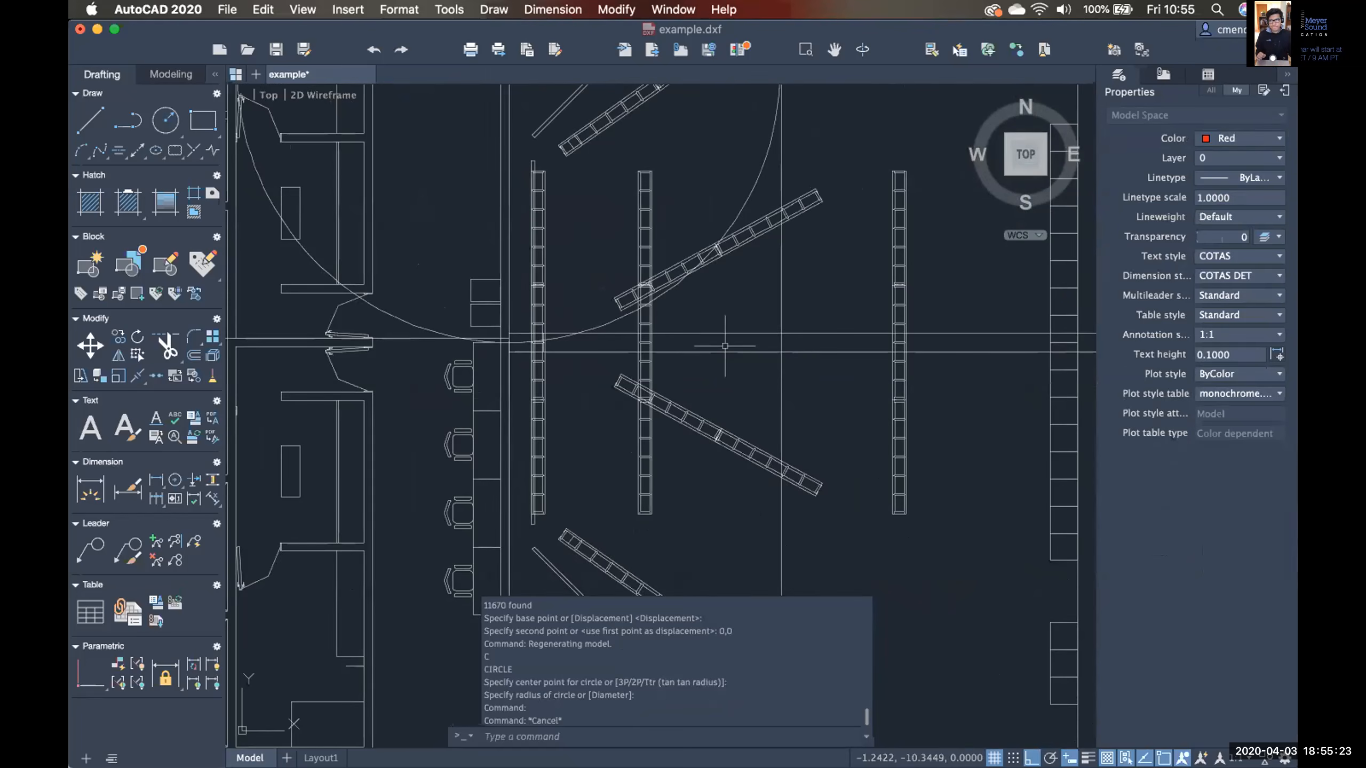
pyautogui.moveTo(724, 345); pyautogui.dragTo(710, 328, button='middle')
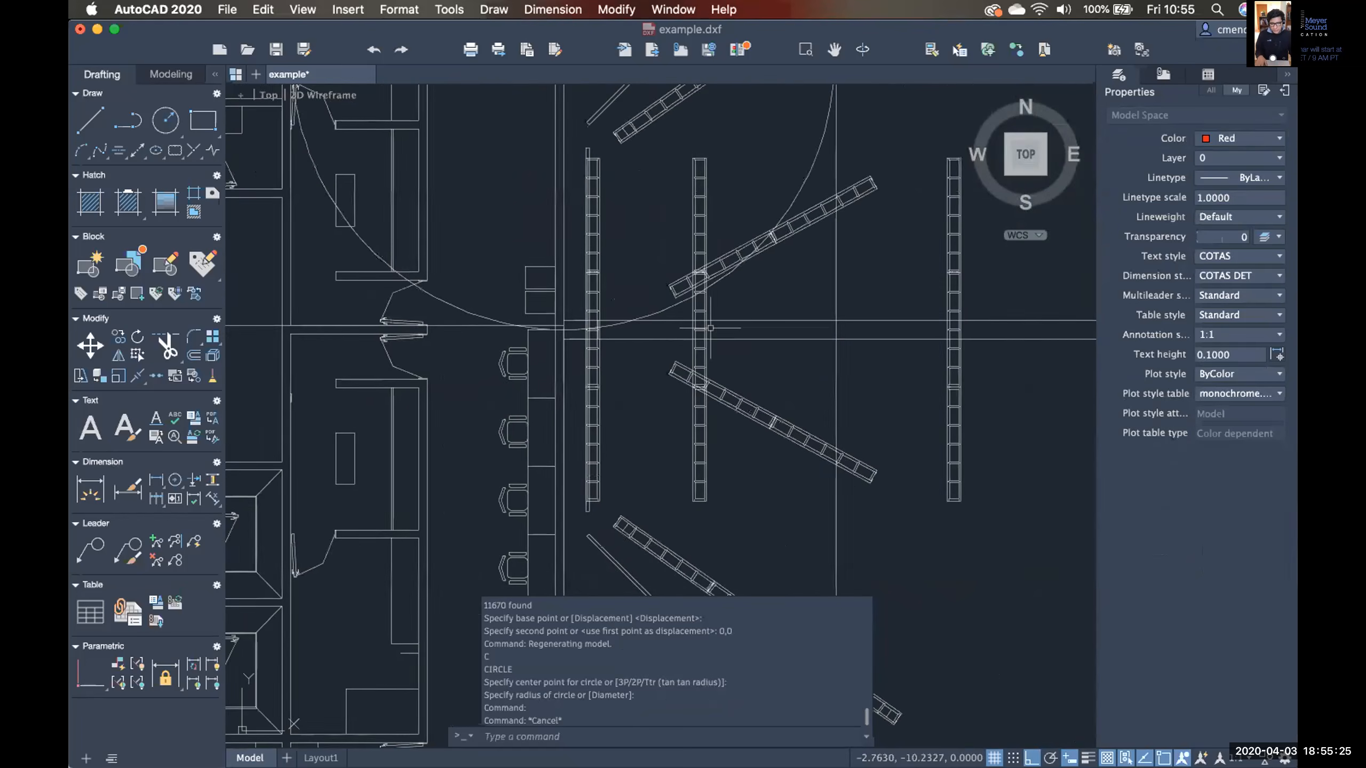
pyautogui.scroll(5, 616, 331)
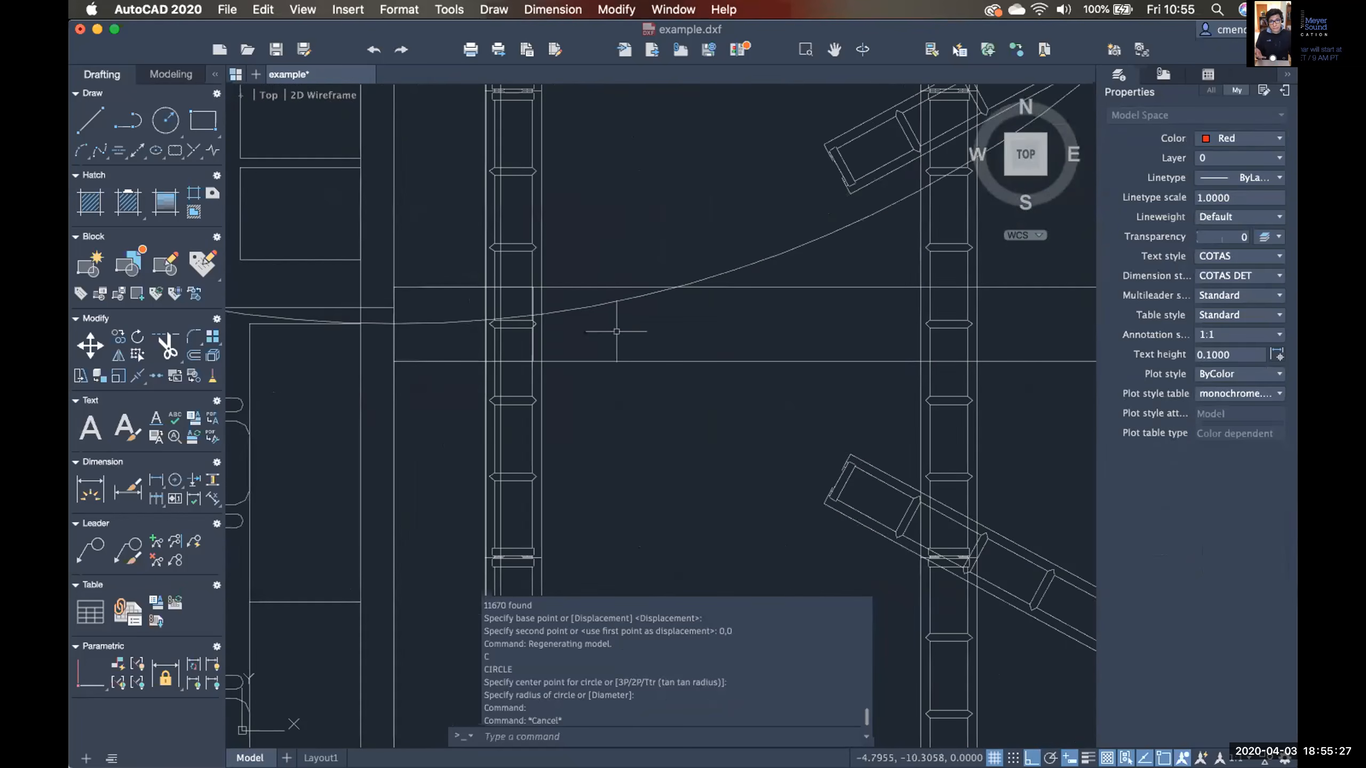
# Draw a horizontal line from the circle's lower quadrant on the stage's back wall, across the audience, to beyond the venue's east boundary.
pyautogui.moveTo(561, 329); pyautogui.dragTo(777, 323, button='middle')
pyautogui.write('li')
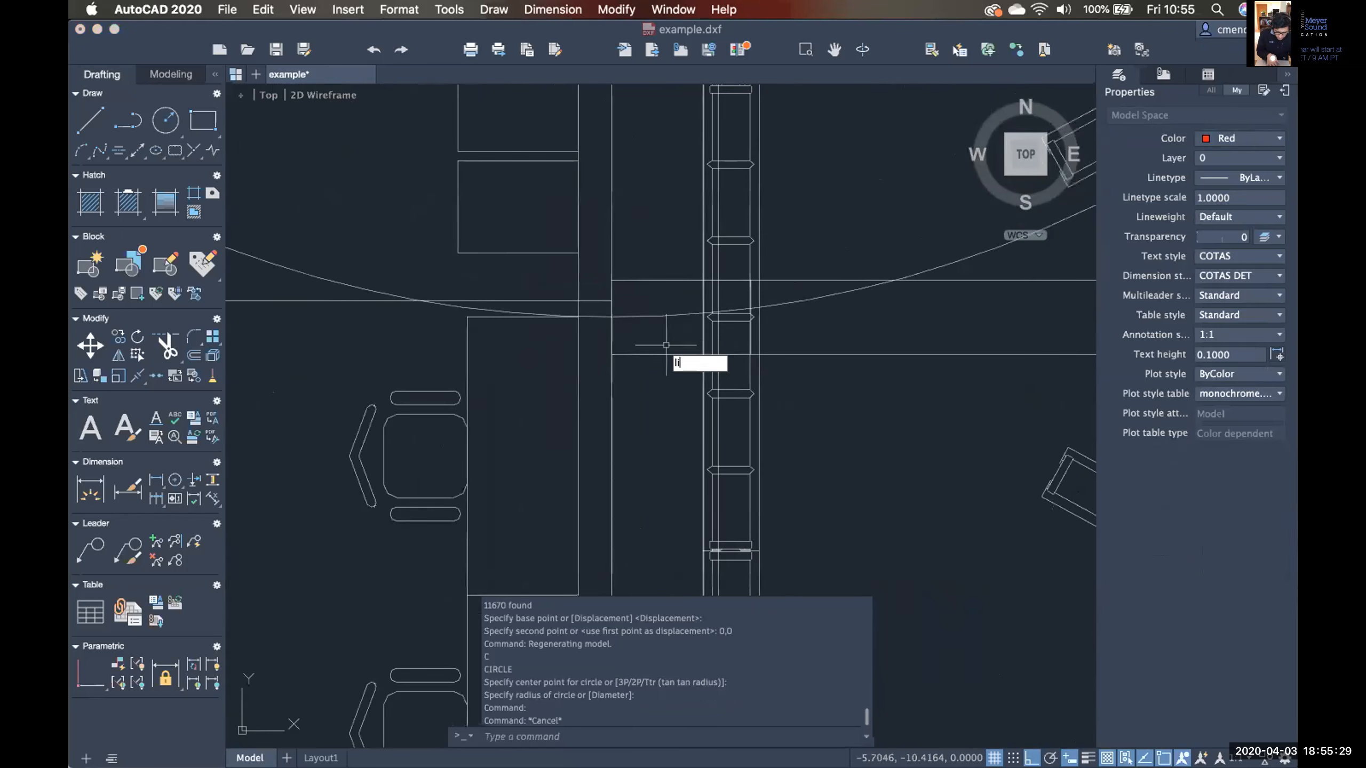
pyautogui.write('n')
pyautogui.press('Return')
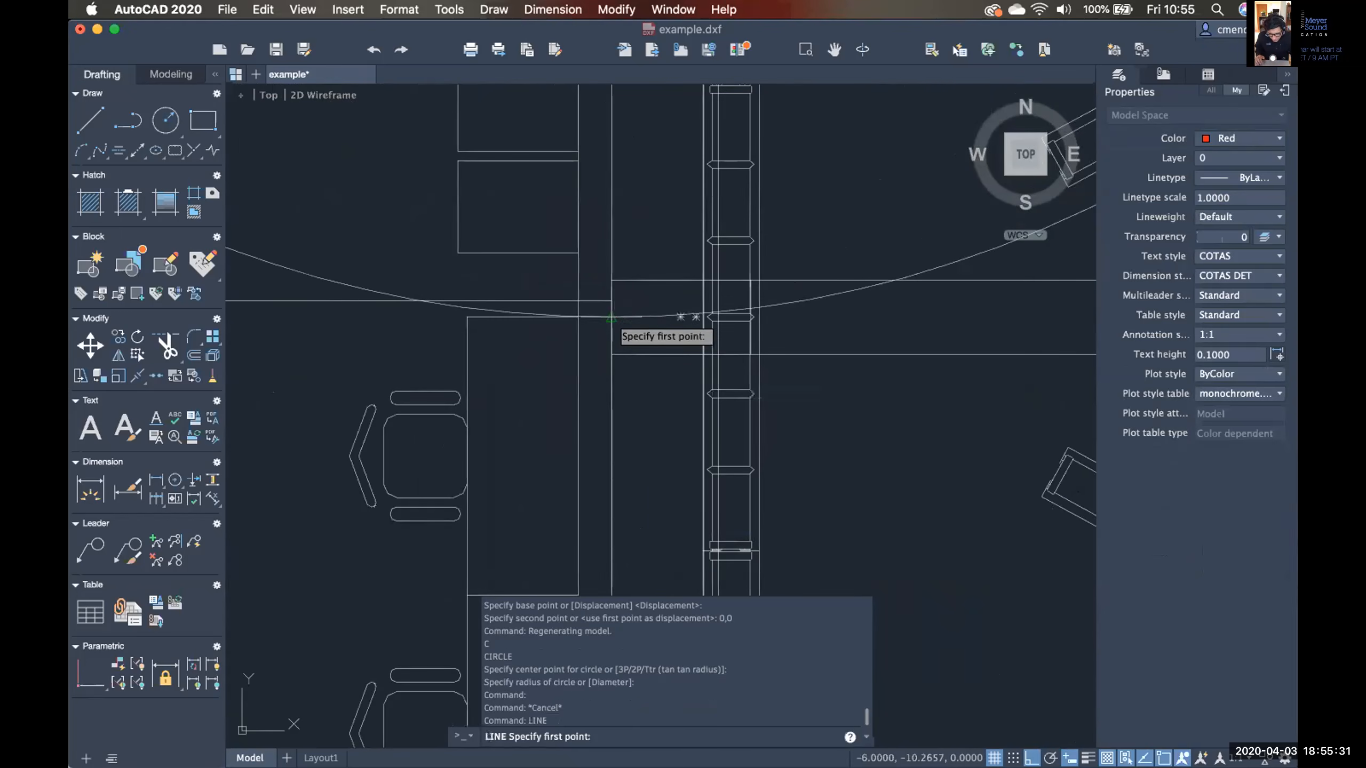
pyautogui.click(612, 316)
pyautogui.scroll(-10, 612, 318)
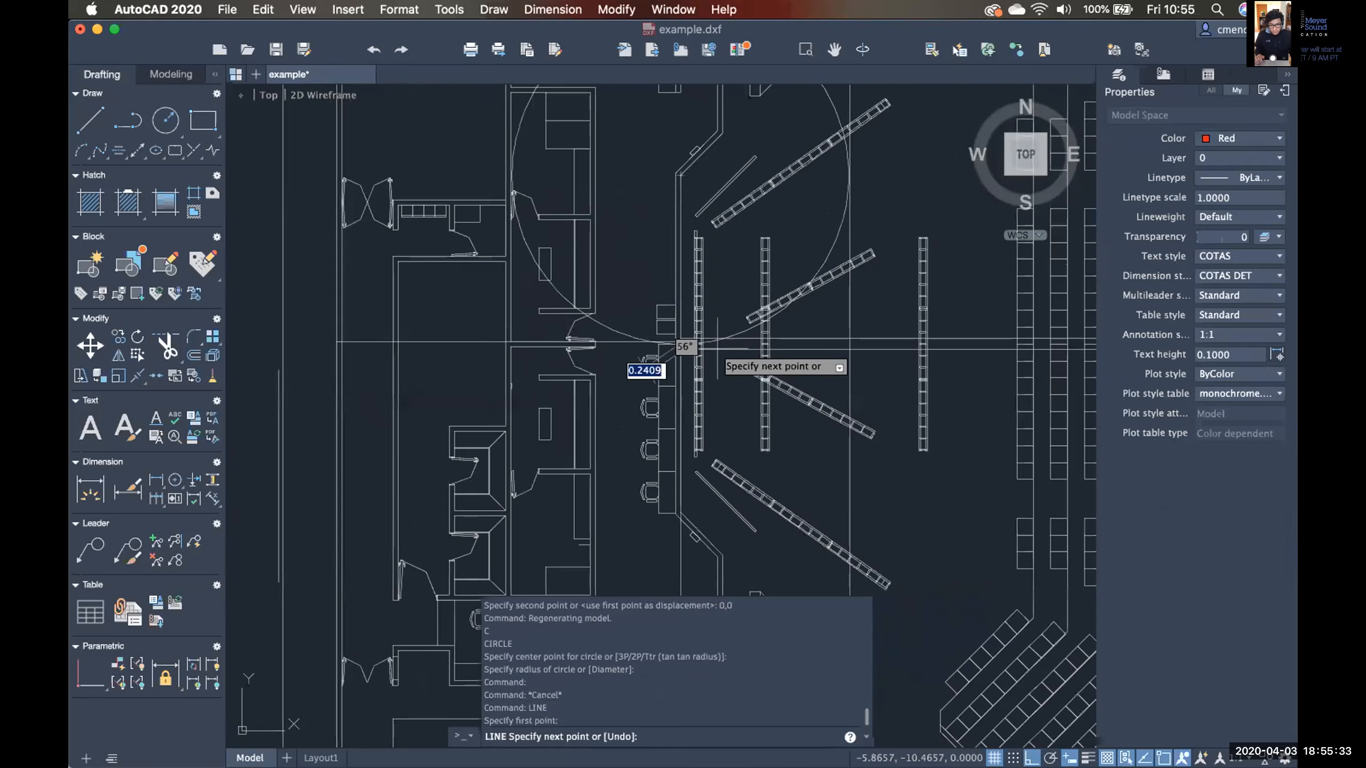
pyautogui.moveTo(644, 351); pyautogui.dragTo(427, 334, button='middle')
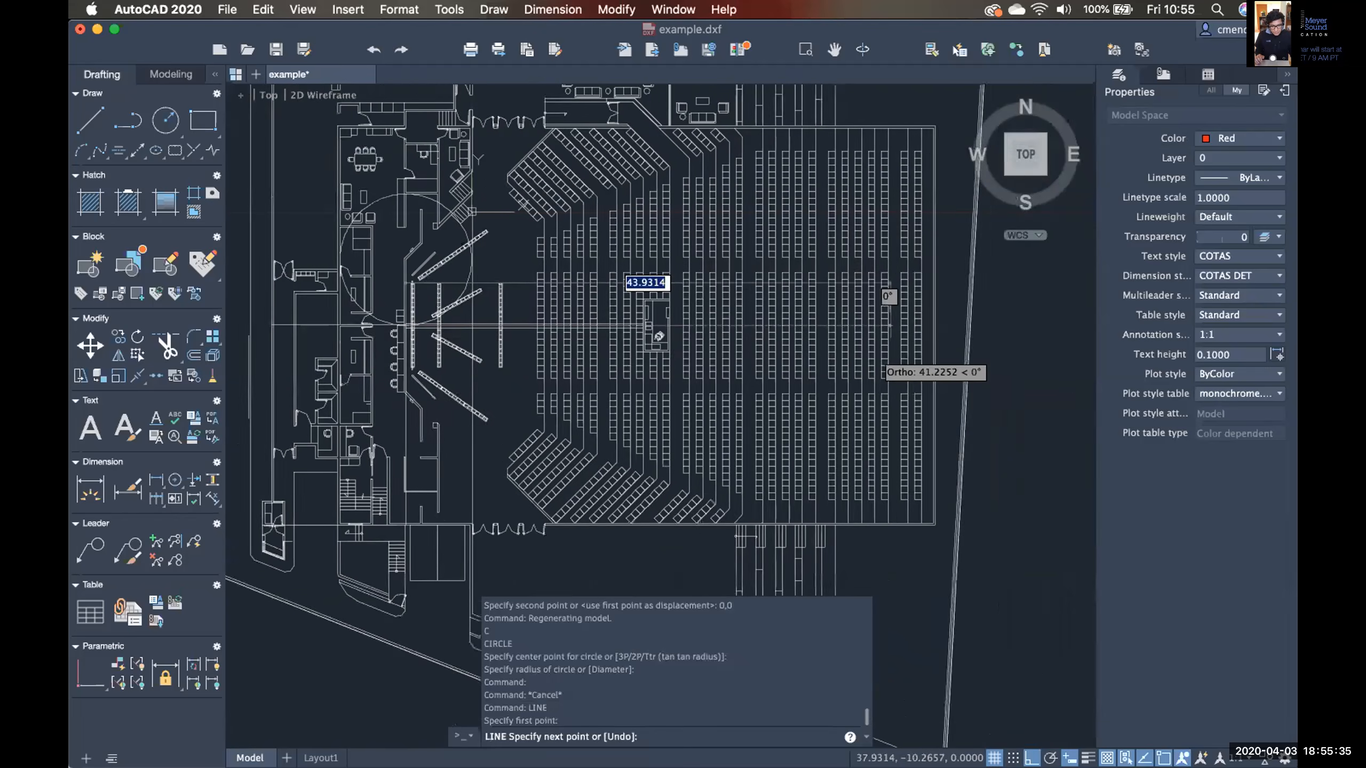
pyautogui.moveTo(869, 357); pyautogui.dragTo(658, 355, button='middle')
pyautogui.scroll(-5, 726, 358)
pyautogui.click(920, 344)
pyautogui.press('Escape')
# Move the entire drawing, including the section view, from where the red axis line crosses the vertical line through the stage area to 0,0.
pyautogui.scroll(2, 860, 365)
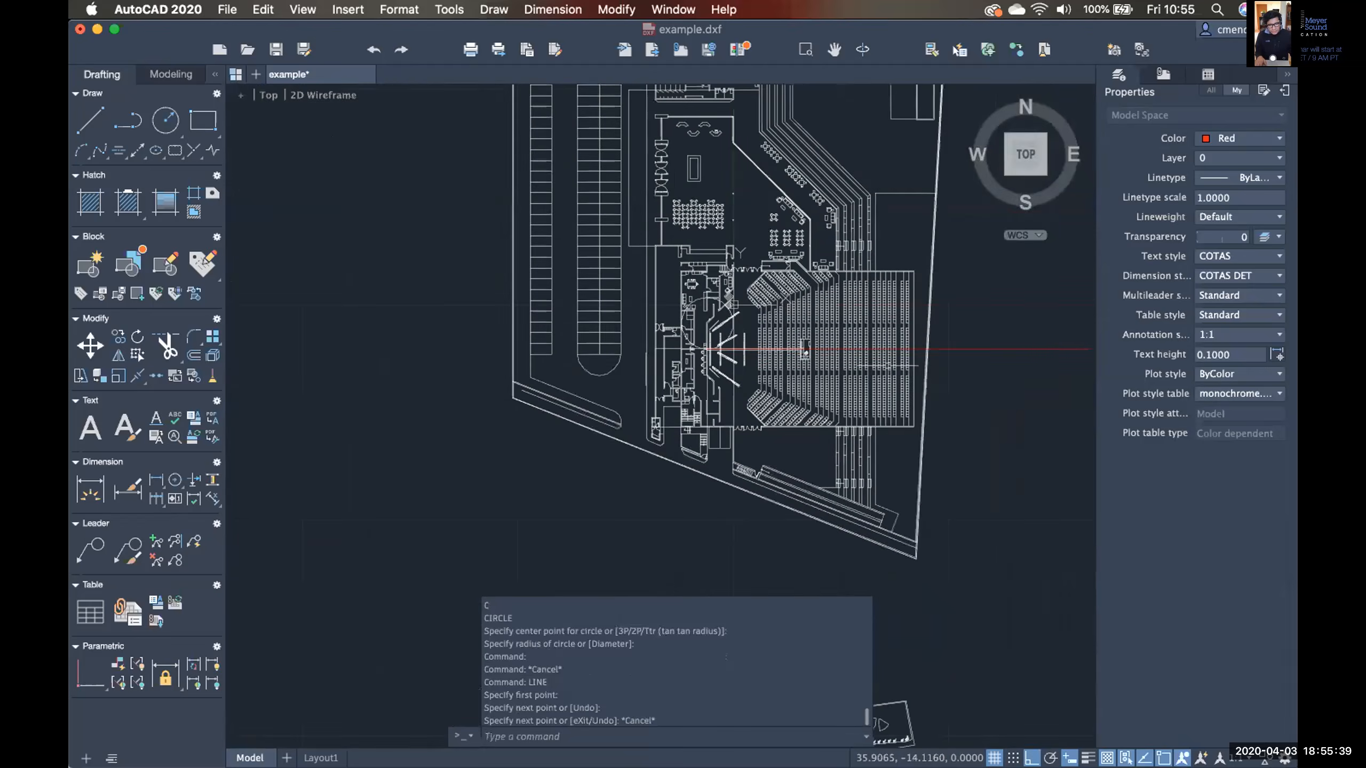
pyautogui.scroll(5, 959, 337)
pyautogui.scroll(-6, 855, 356)
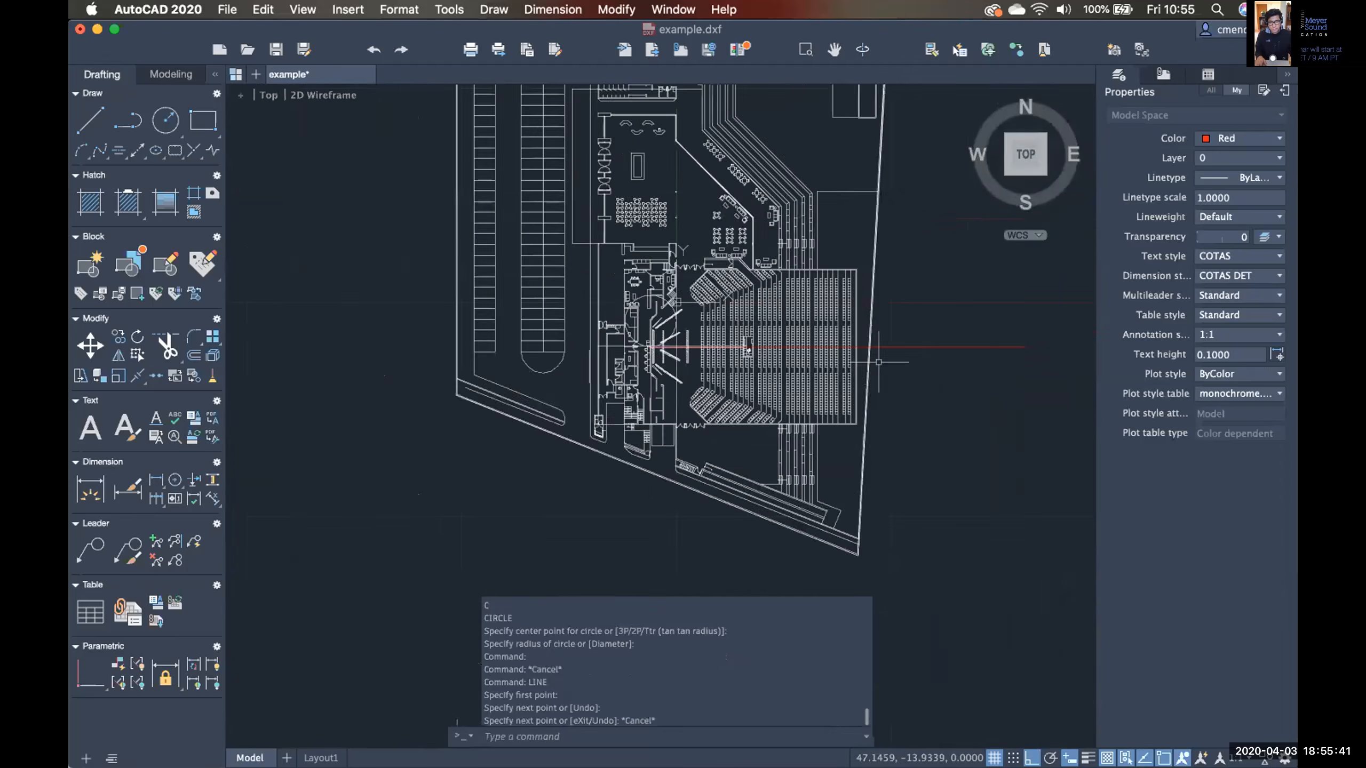
pyautogui.click(920, 525)
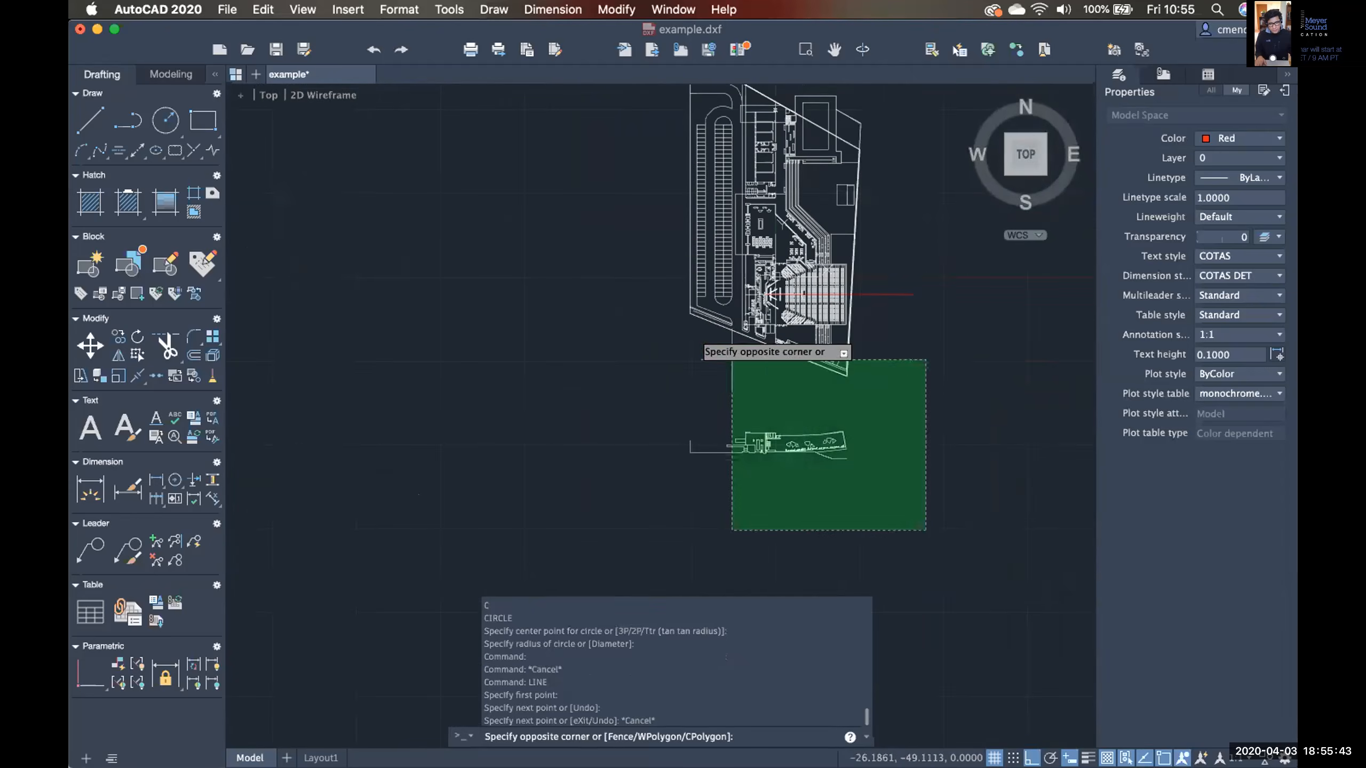
pyautogui.scroll(5, 601, 479)
pyautogui.click(580, 286)
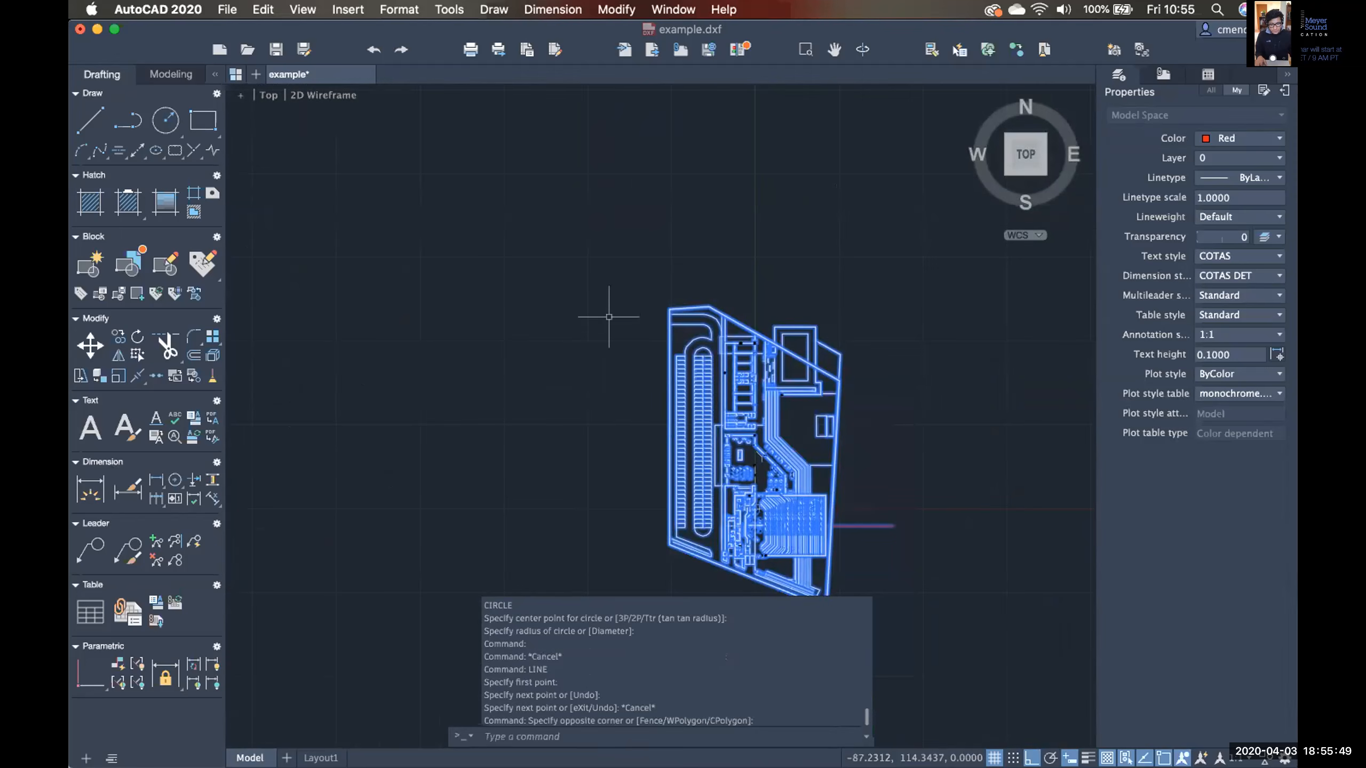
pyautogui.scroll(-3, 742, 414)
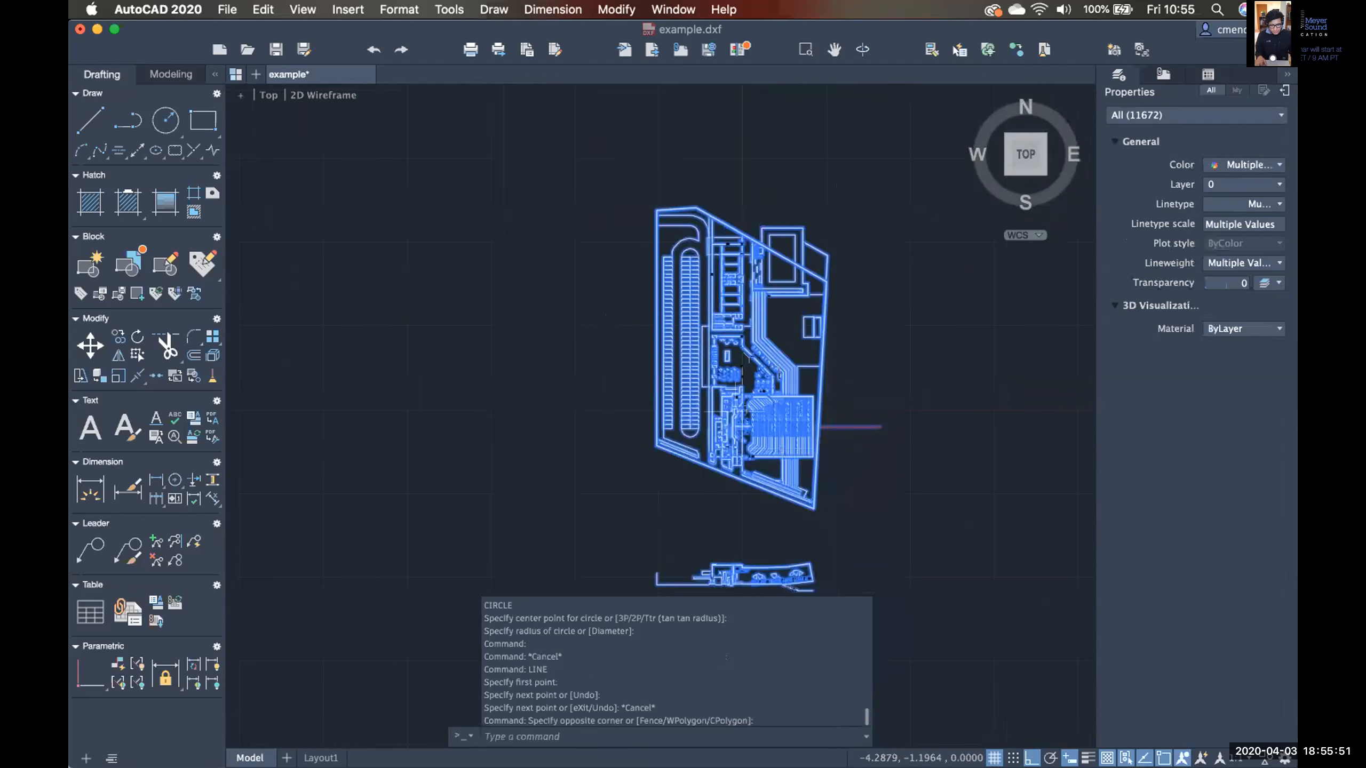
pyautogui.scroll(6, 744, 427)
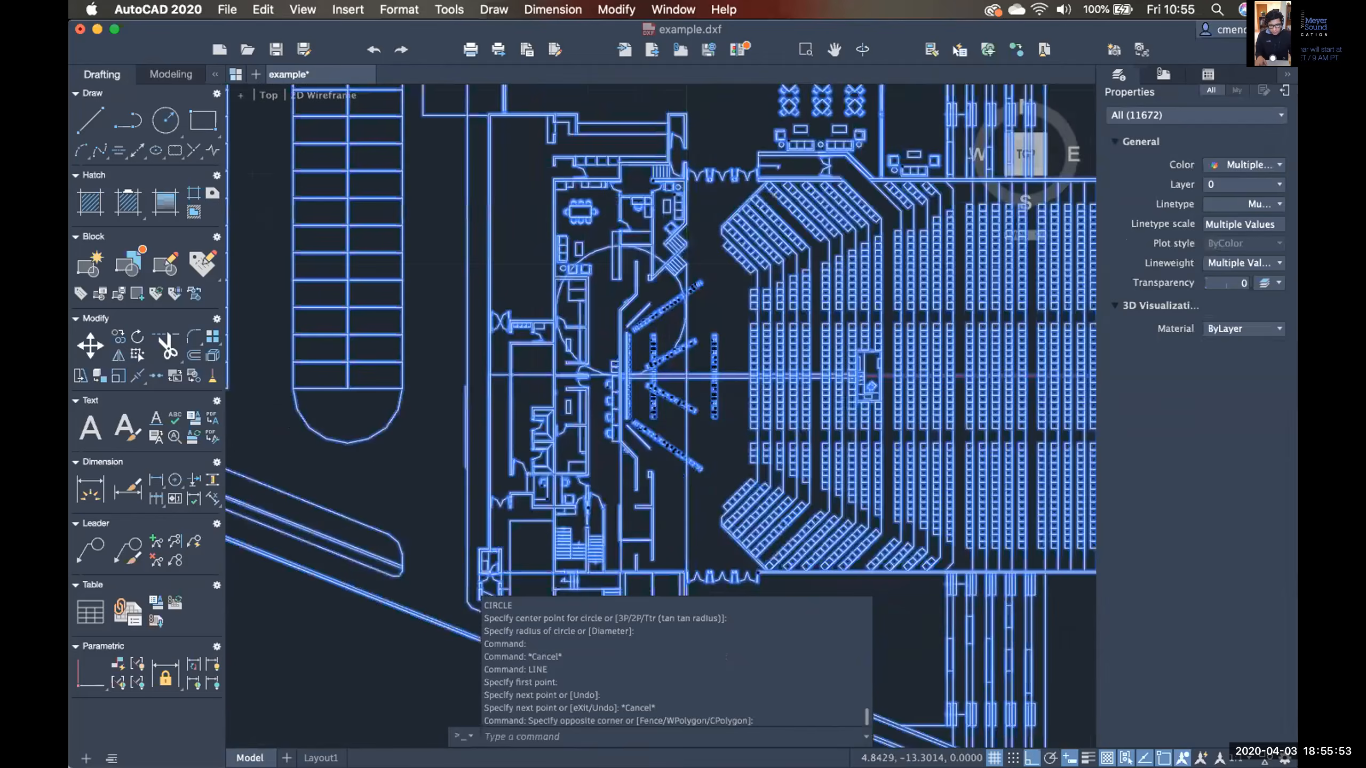
pyautogui.scroll(5, 705, 404)
pyautogui.moveTo(698, 305); pyautogui.dragTo(688, 385, button='middle')
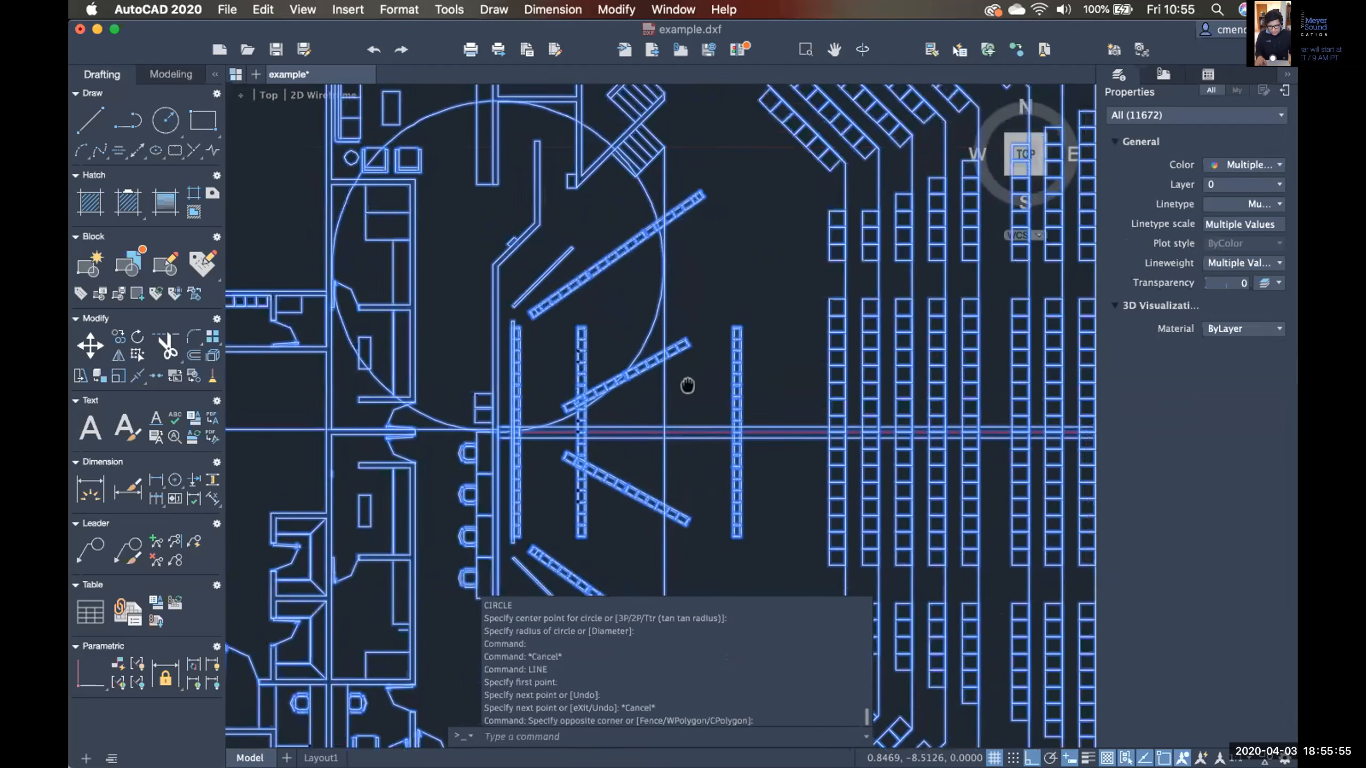
pyautogui.scroll(2, 688, 392)
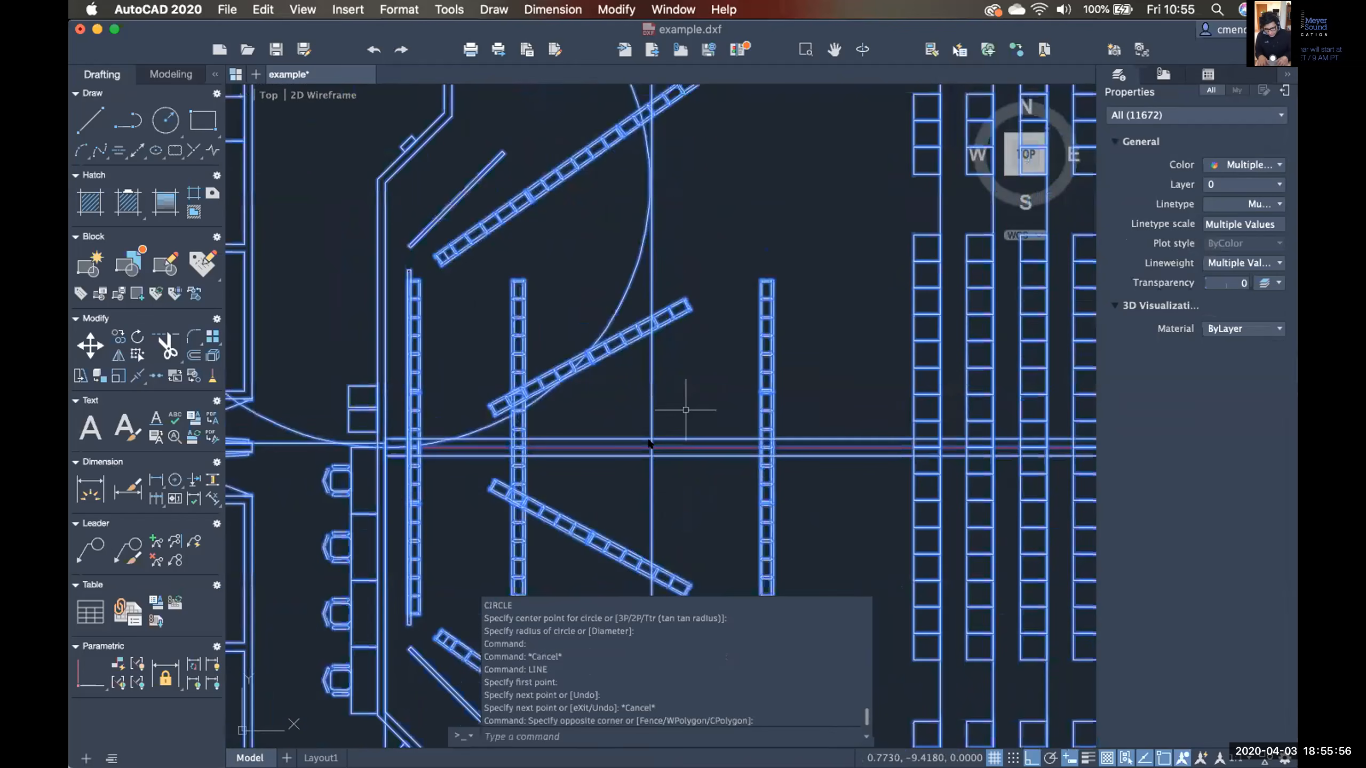
pyautogui.write('m')
pyautogui.press('Return')
pyautogui.click(654, 444)
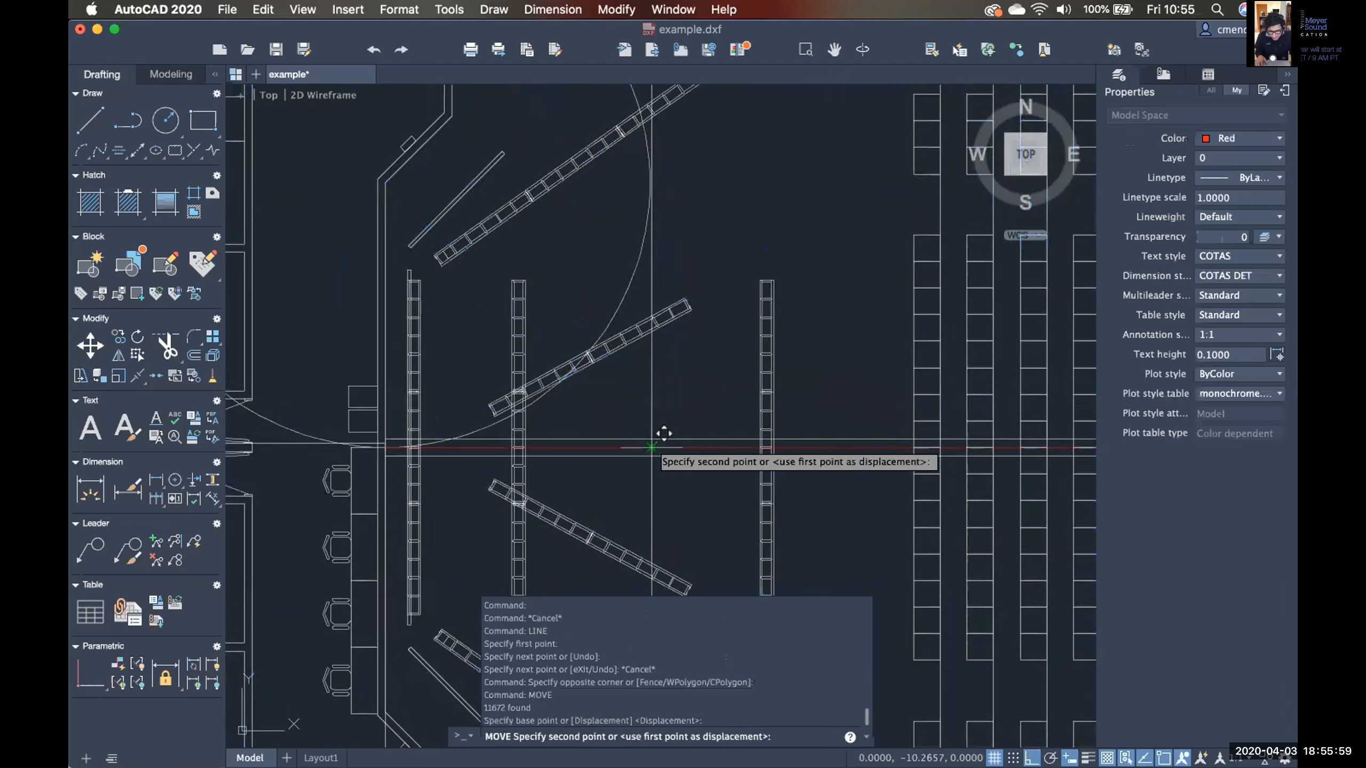
pyautogui.scroll(-5, 705, 285)
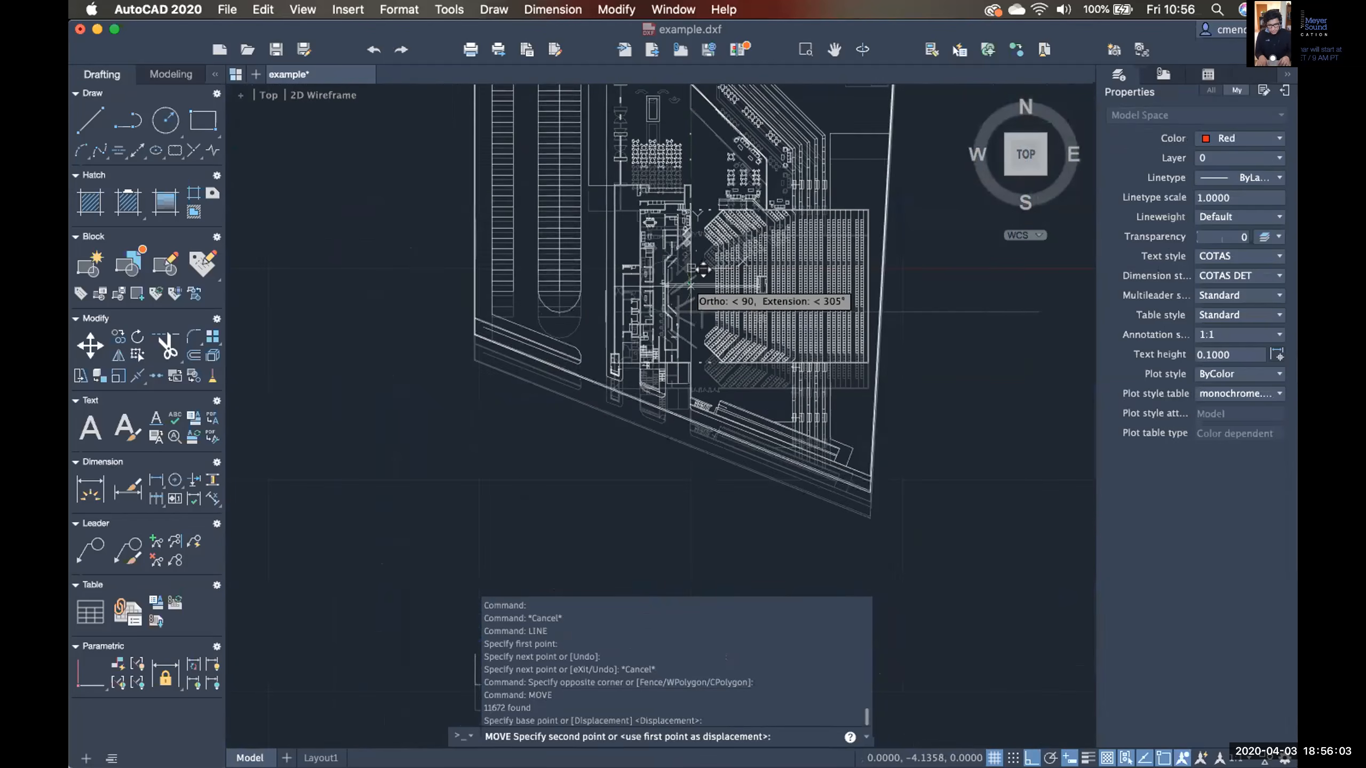
pyautogui.write('0,0')
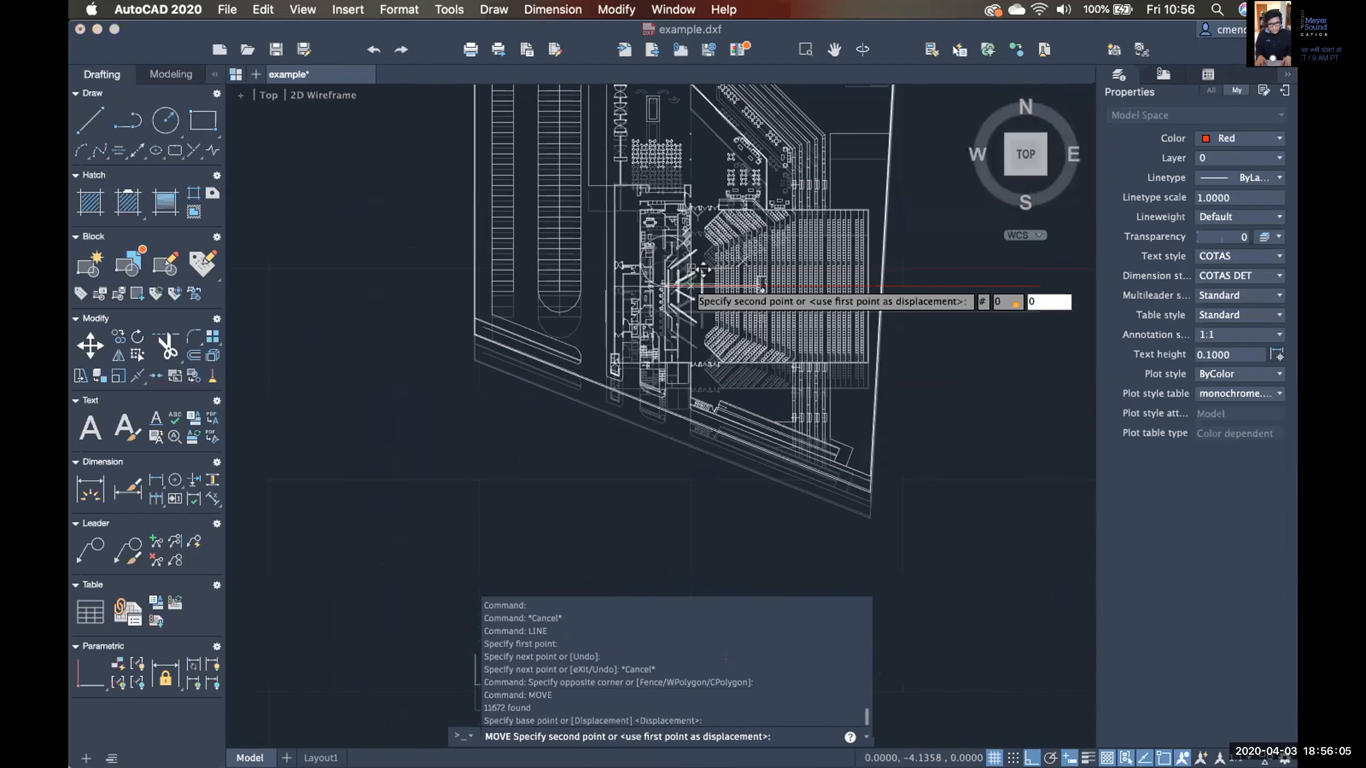
pyautogui.press('Return')
pyautogui.scroll(6, 762, 270)
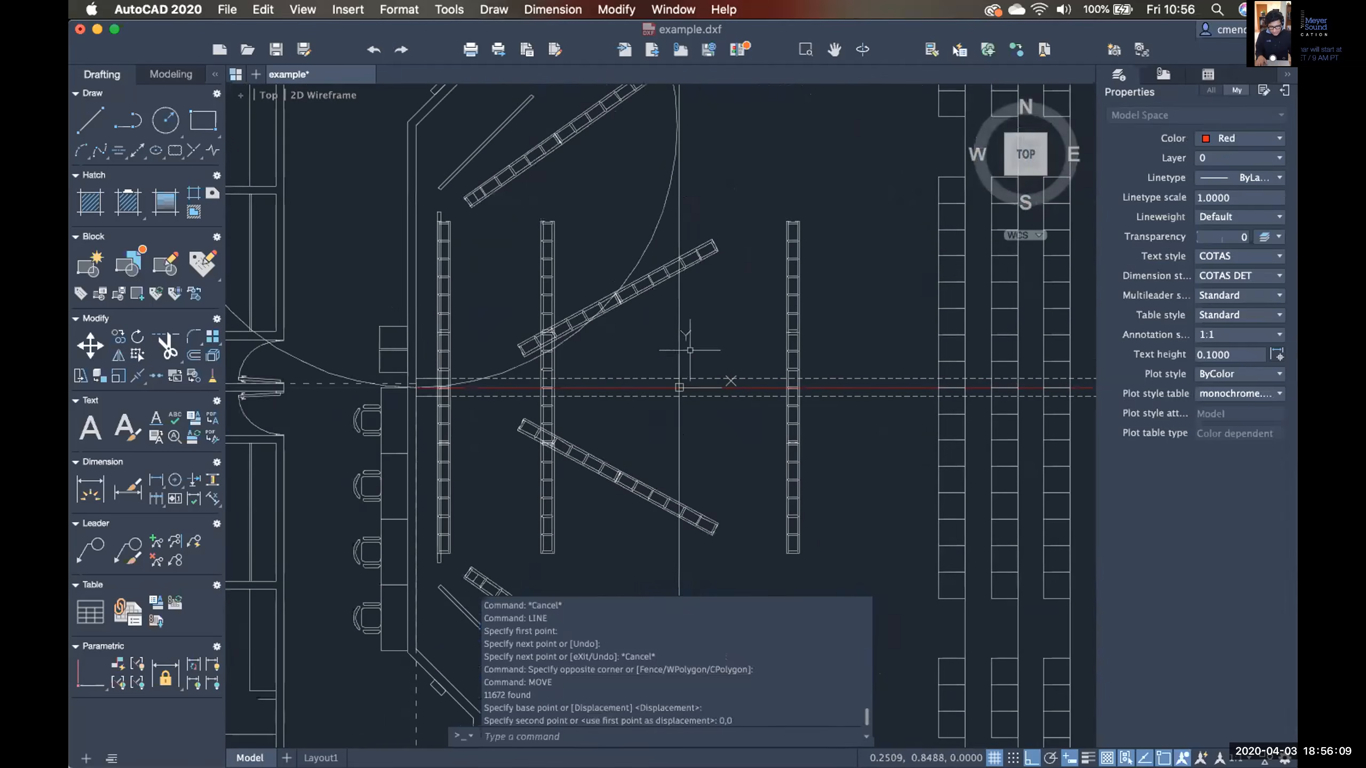
# Delete the construction circle used to locate the stage's centre axis.
pyautogui.moveTo(736, 376); pyautogui.dragTo(719, 381, button='middle')
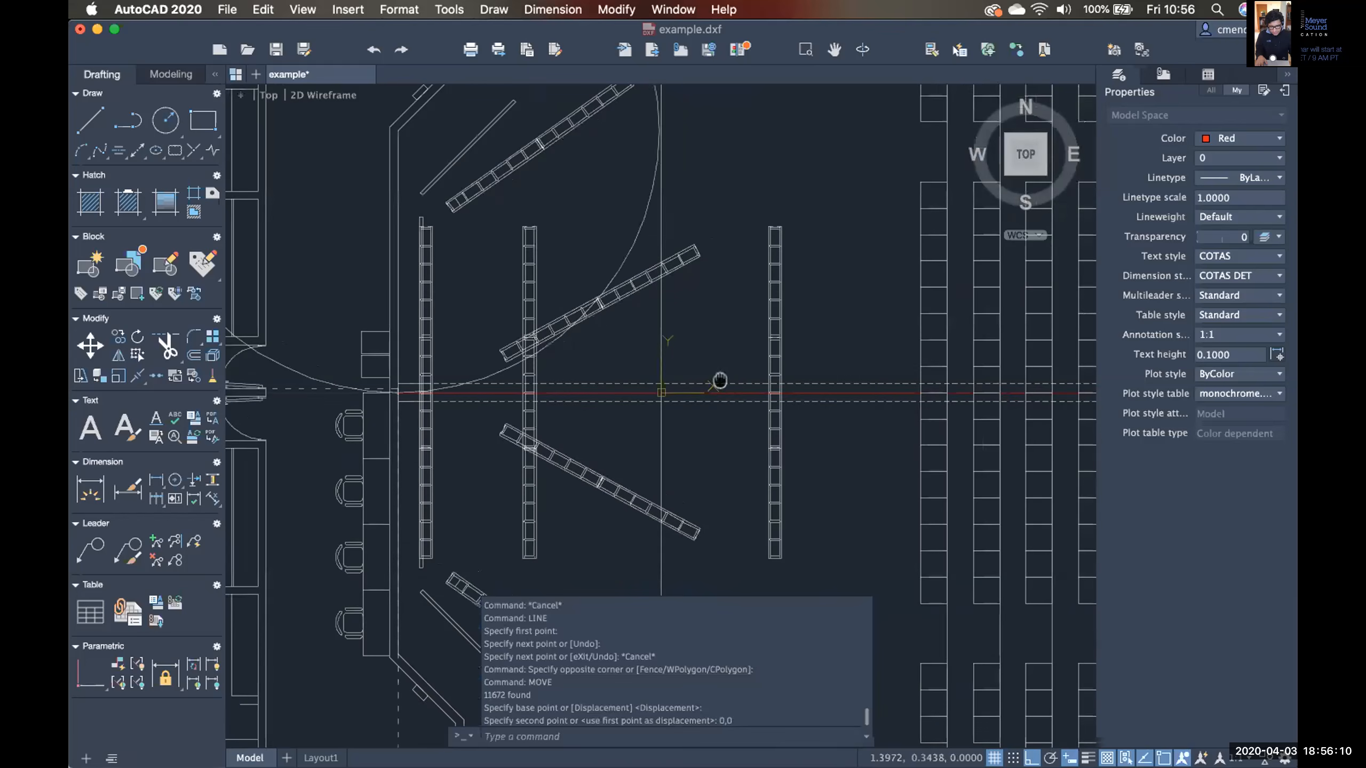
pyautogui.scroll(3, 672, 333)
pyautogui.click(682, 311)
pyautogui.scroll(-5, 682, 310)
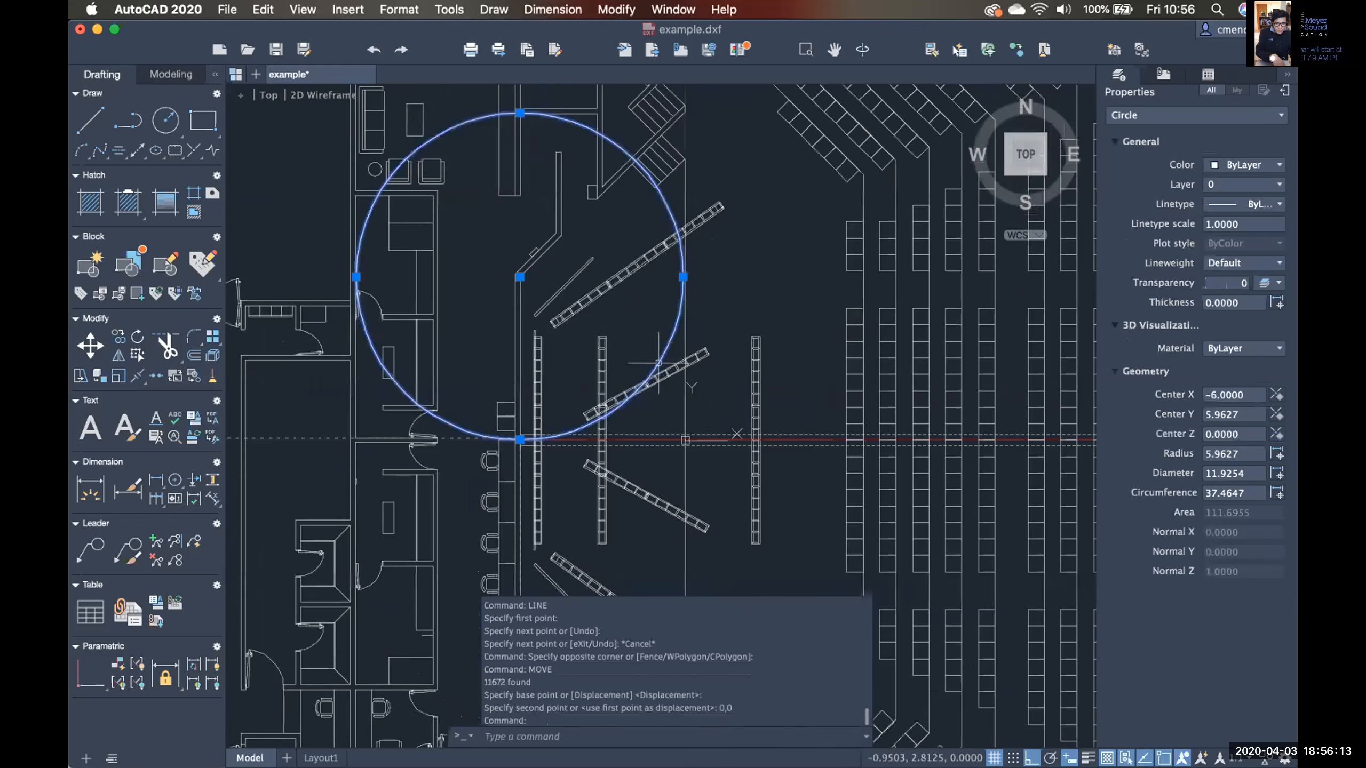
pyautogui.press('Delete')
pyautogui.scroll(-5, 687, 349)
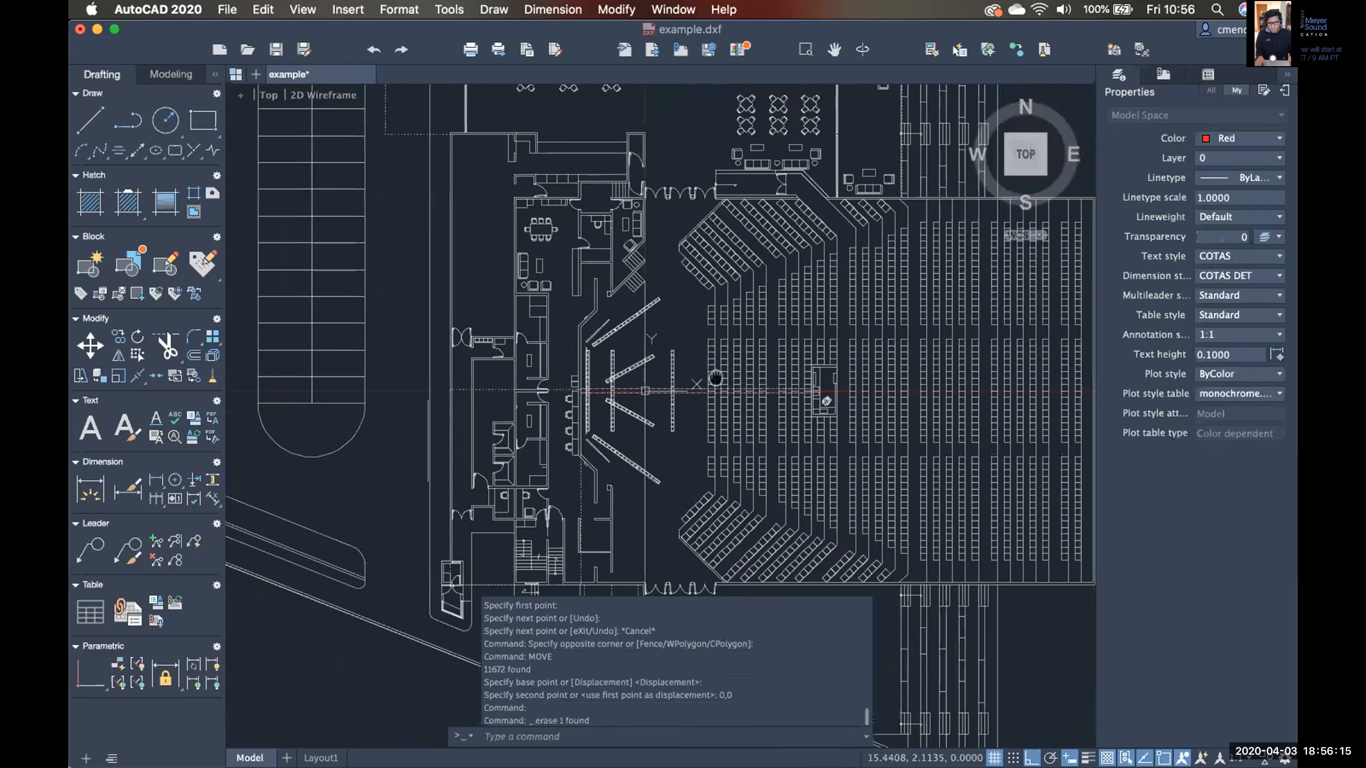
# Switch to the PowerPoint presentation, review the Format 03 slide on hatches and setting limits, and return to AutoCAD.
pyautogui.press('super+Tab')
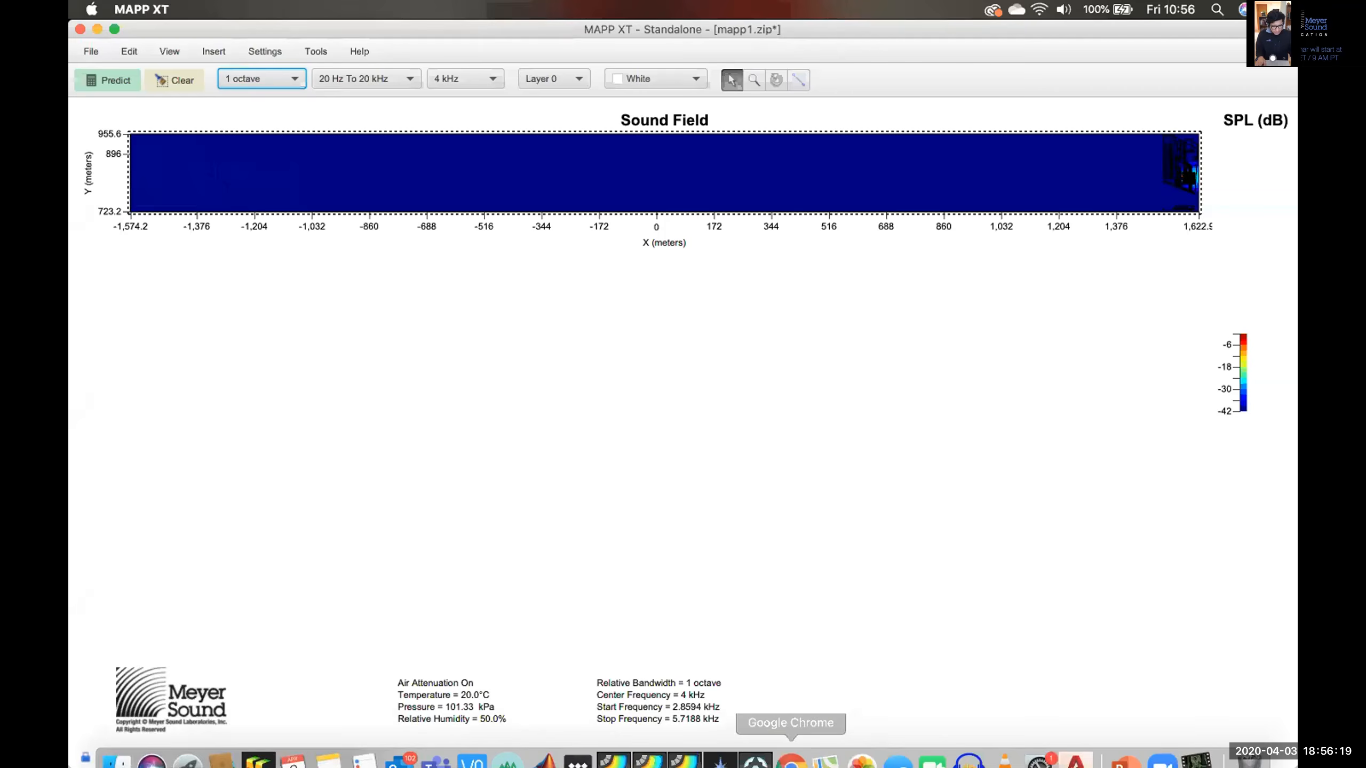
pyautogui.click(1117, 748)
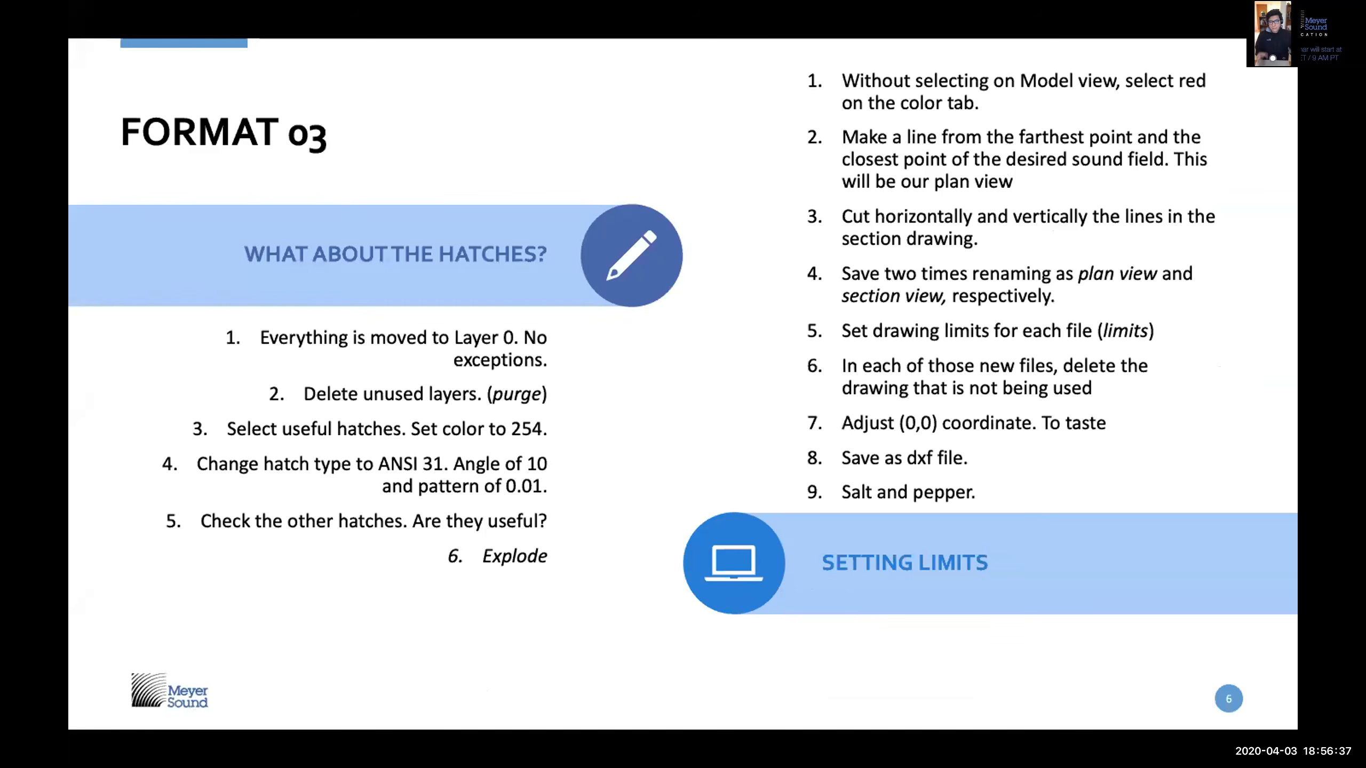
pyautogui.press('super+Tab')
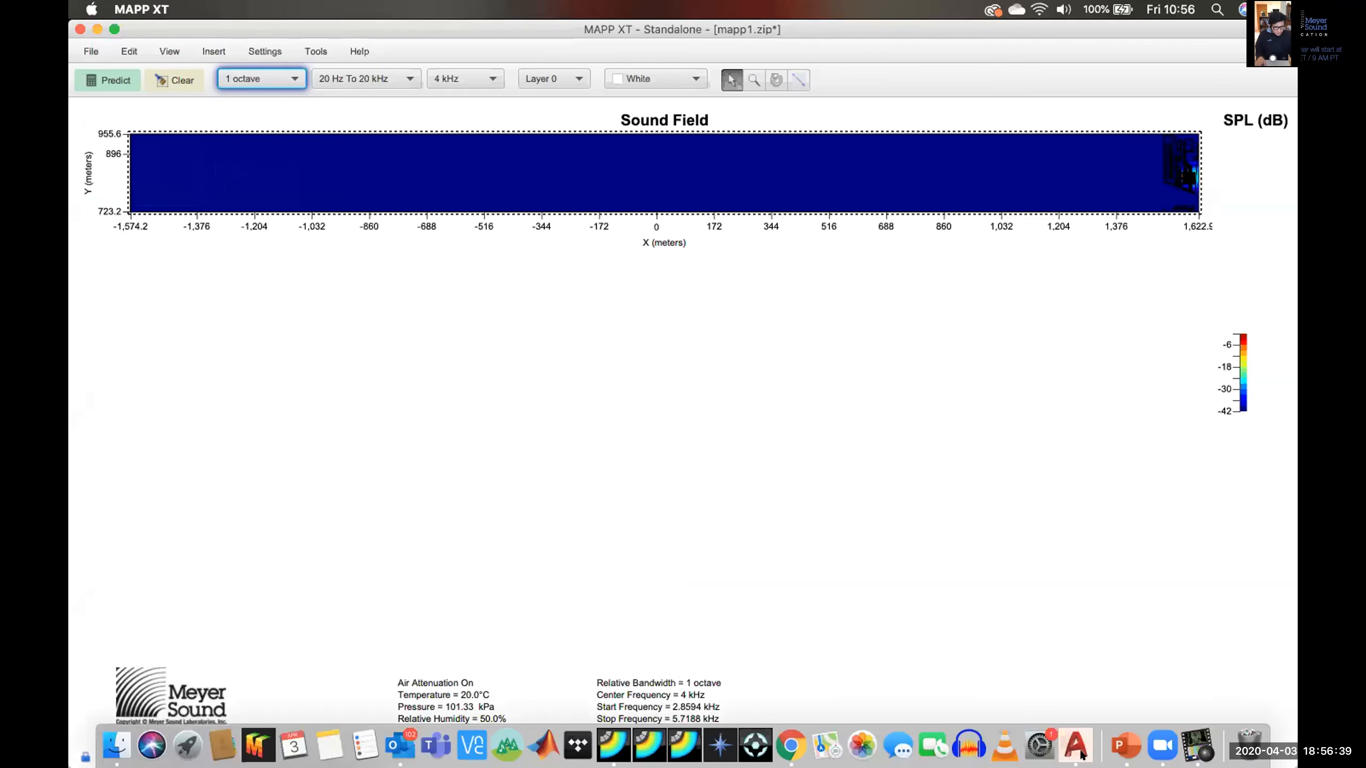
pyautogui.click(1074, 745)
pyautogui.scroll(-5, 831, 576)
pyautogui.scroll(7, 812, 537)
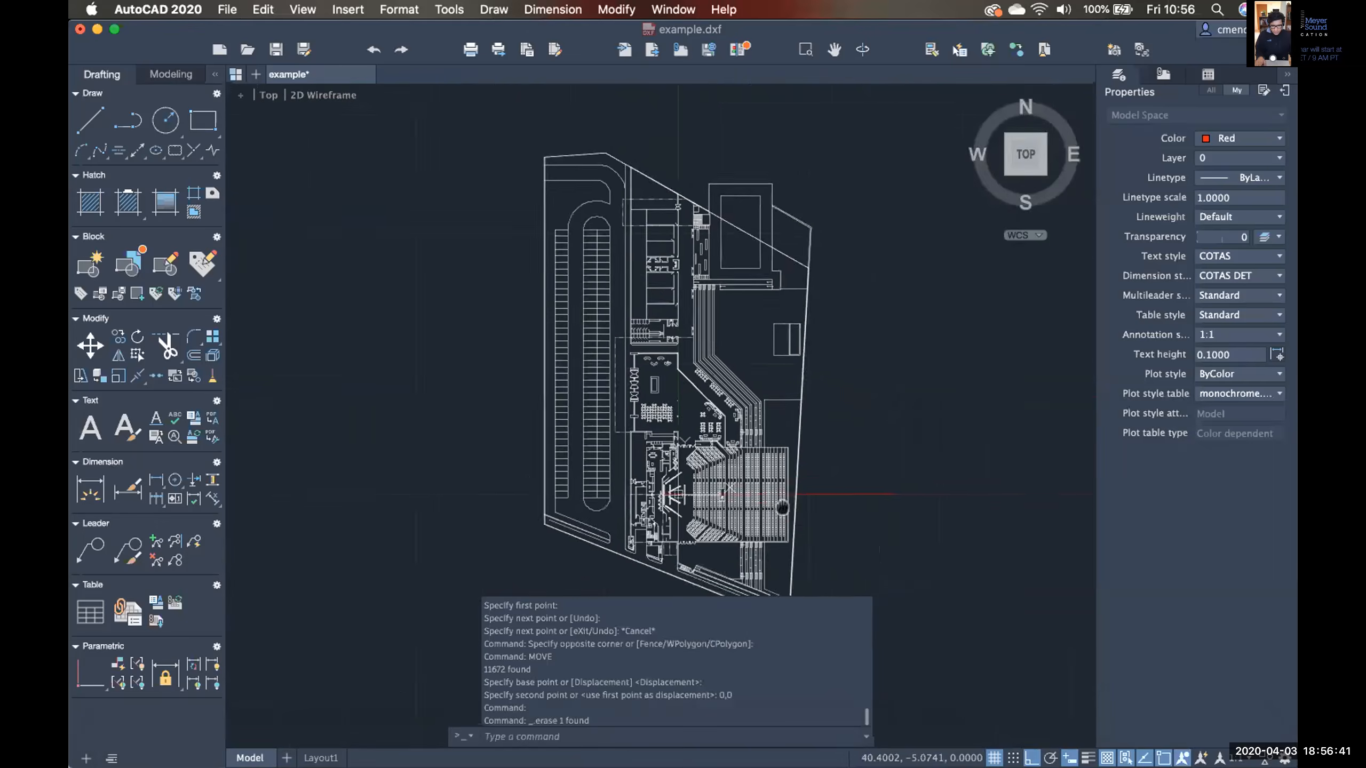
pyautogui.scroll(-7, 816, 474)
pyautogui.moveTo(811, 542); pyautogui.dragTo(812, 433, button='middle')
pyautogui.scroll(-2, 812, 433)
pyautogui.moveTo(829, 549); pyautogui.dragTo(786, 534, button='middle')
pyautogui.click(778, 527)
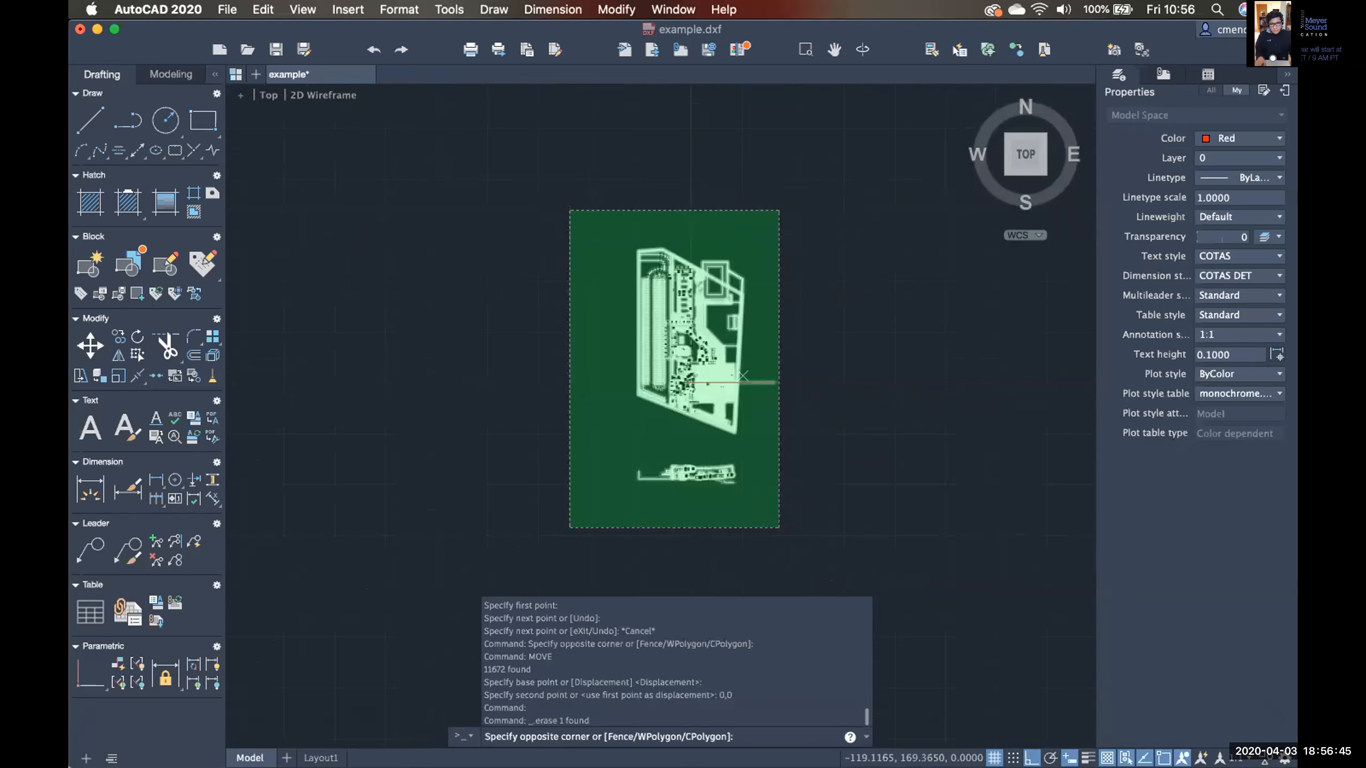
pyautogui.click(572, 211)
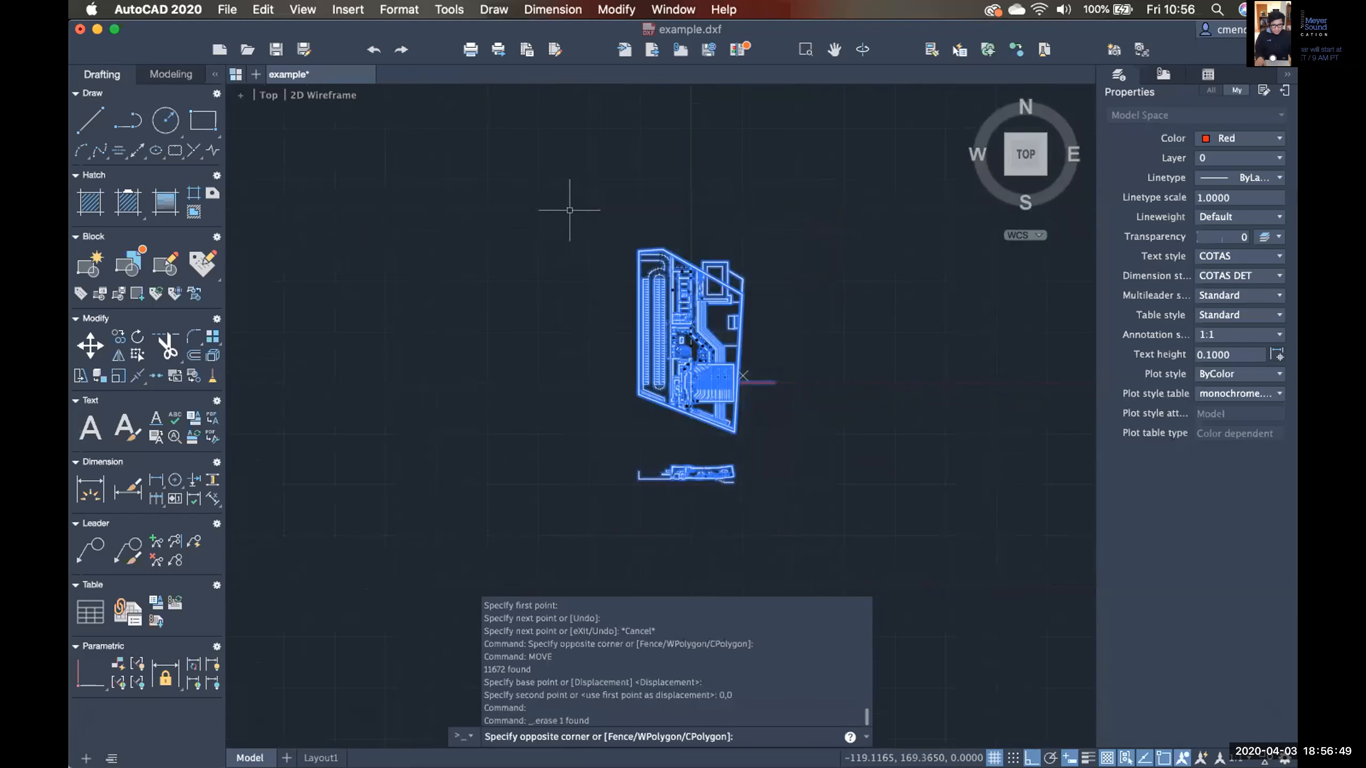
pyautogui.moveTo(904, 454); pyautogui.dragTo(819, 464, button='middle')
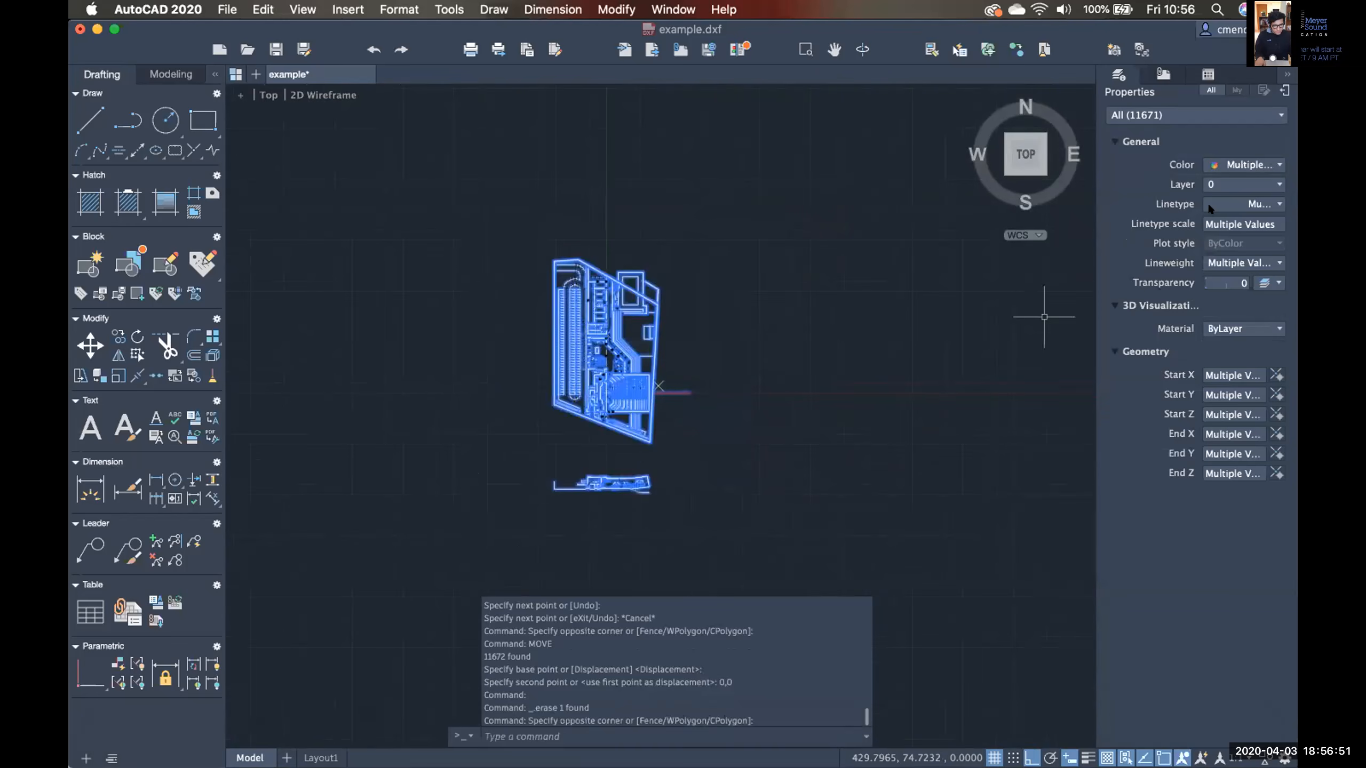
pyautogui.click(1263, 166)
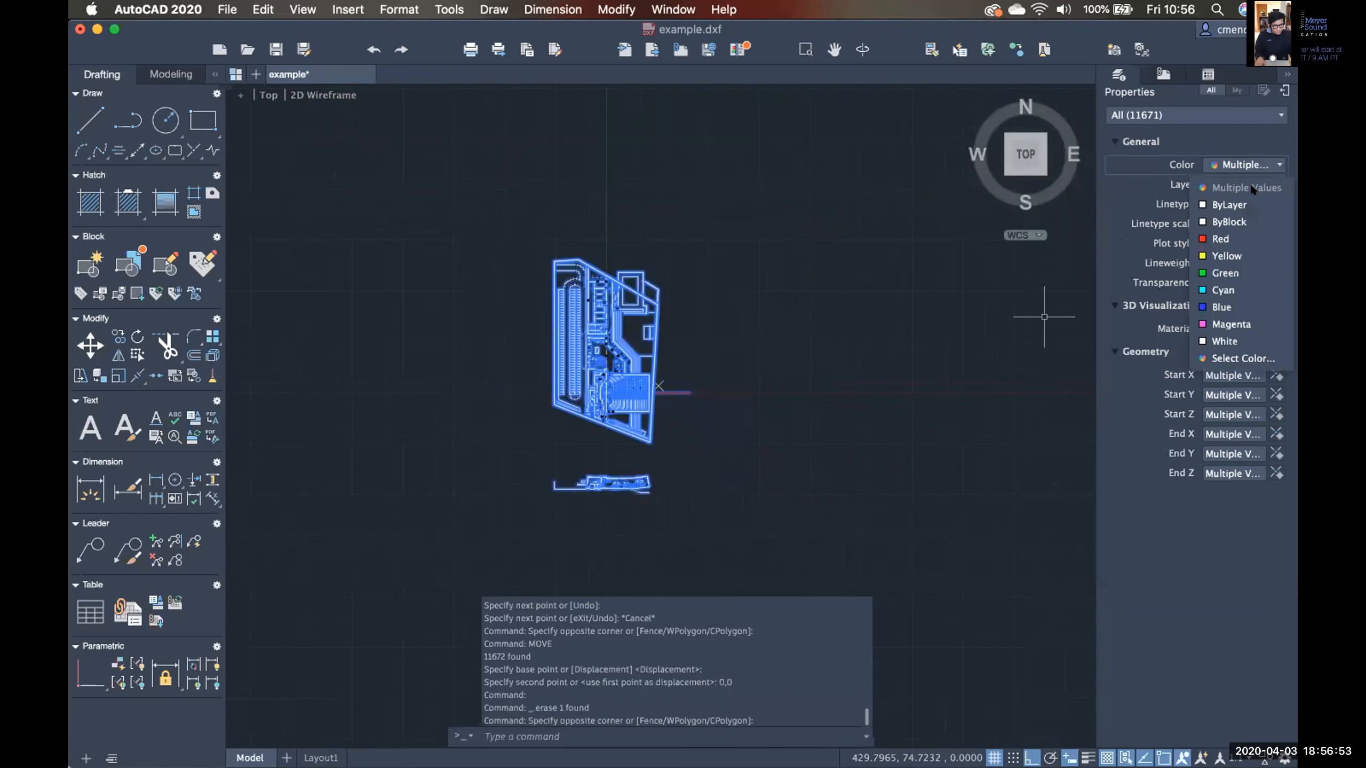
pyautogui.click(769, 392)
pyautogui.scroll(6, 785, 390)
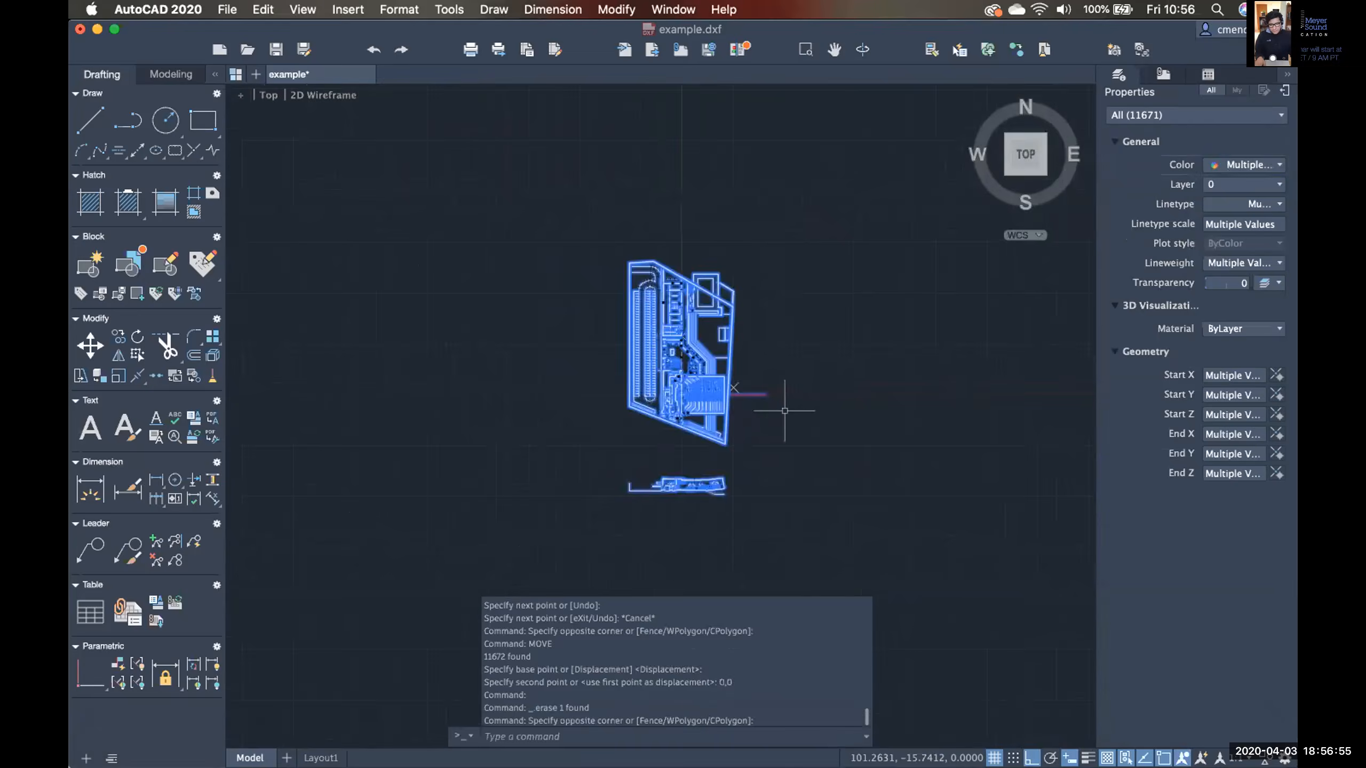
pyautogui.press('Escape')
# Set layer 0's color to a grey swatch from the AutoCAD Color Index, and check the red axis line against the drawing.
pyautogui.hscroll(-3, 865, 391)
pyautogui.press('super+4')
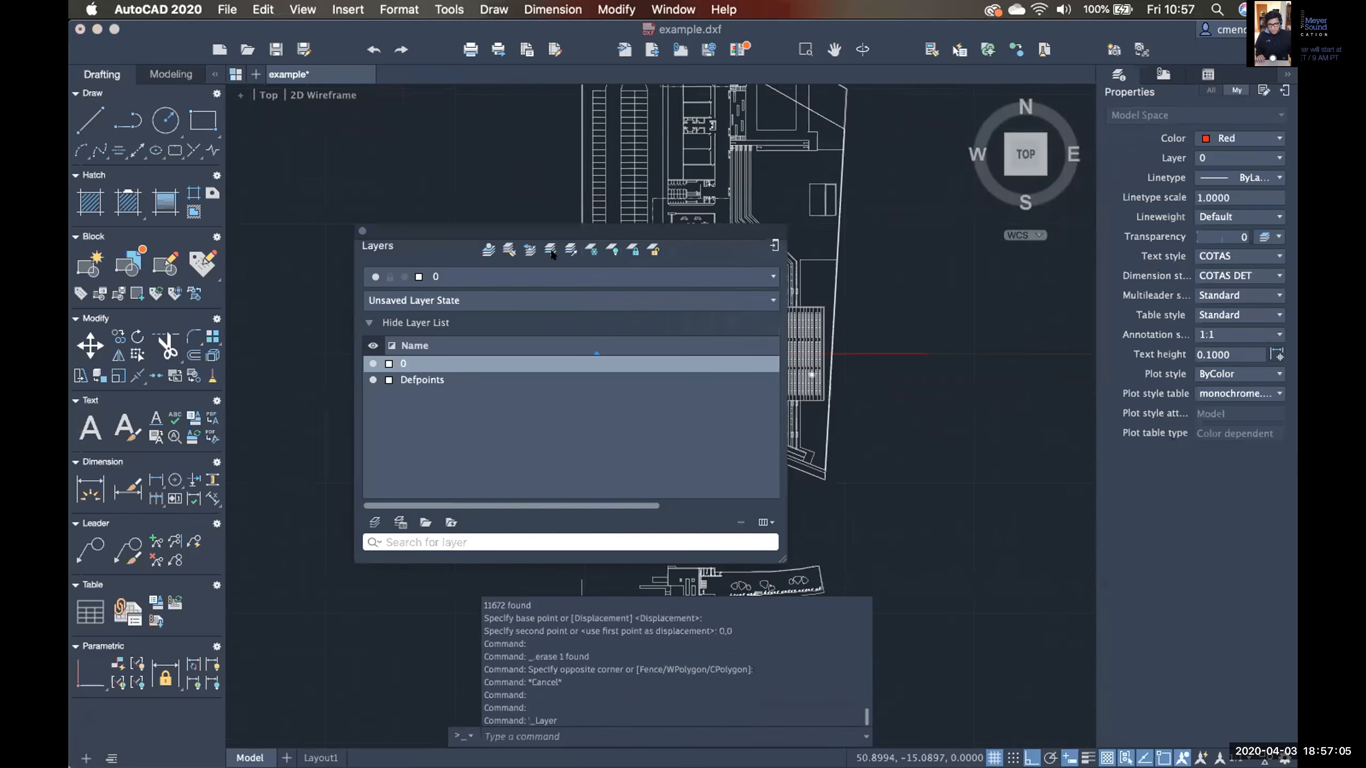
pyautogui.moveTo(690, 227); pyautogui.dragTo(827, 215)
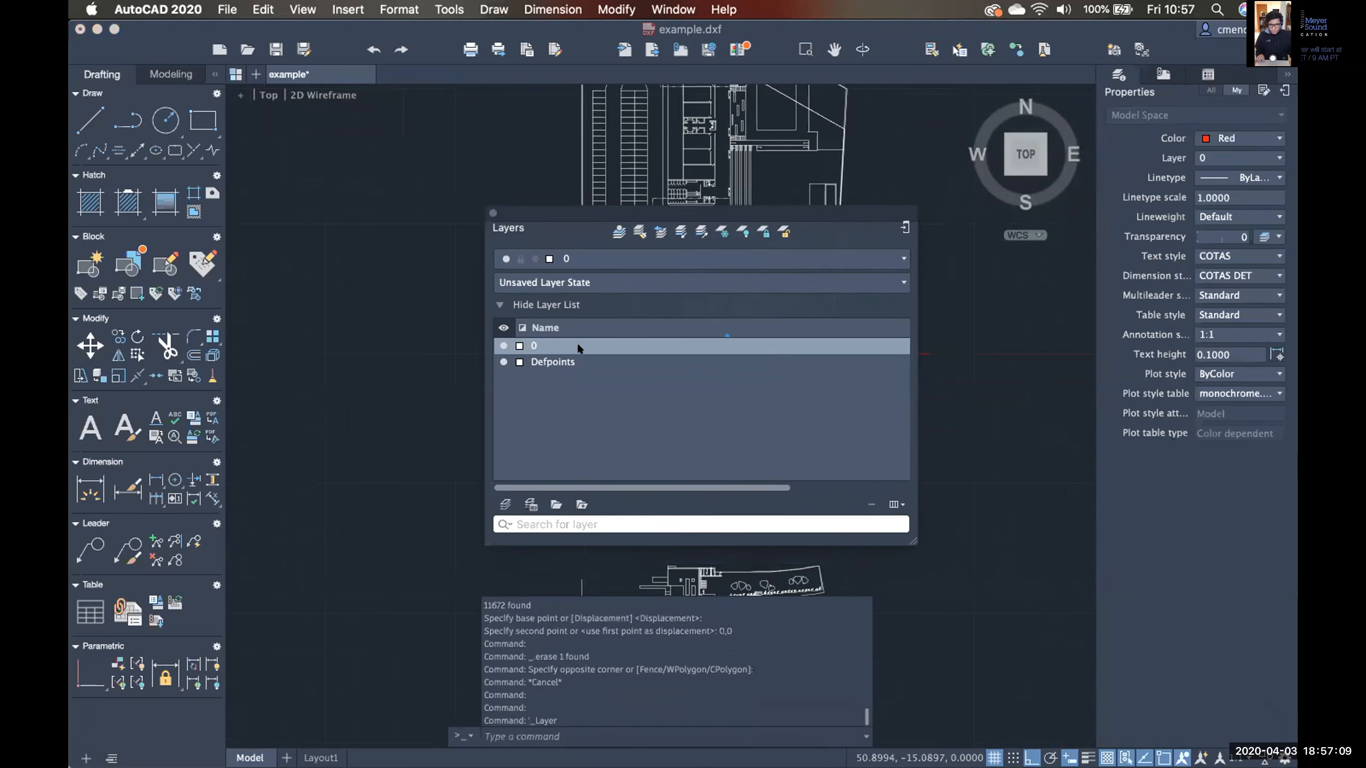
pyautogui.click(518, 346)
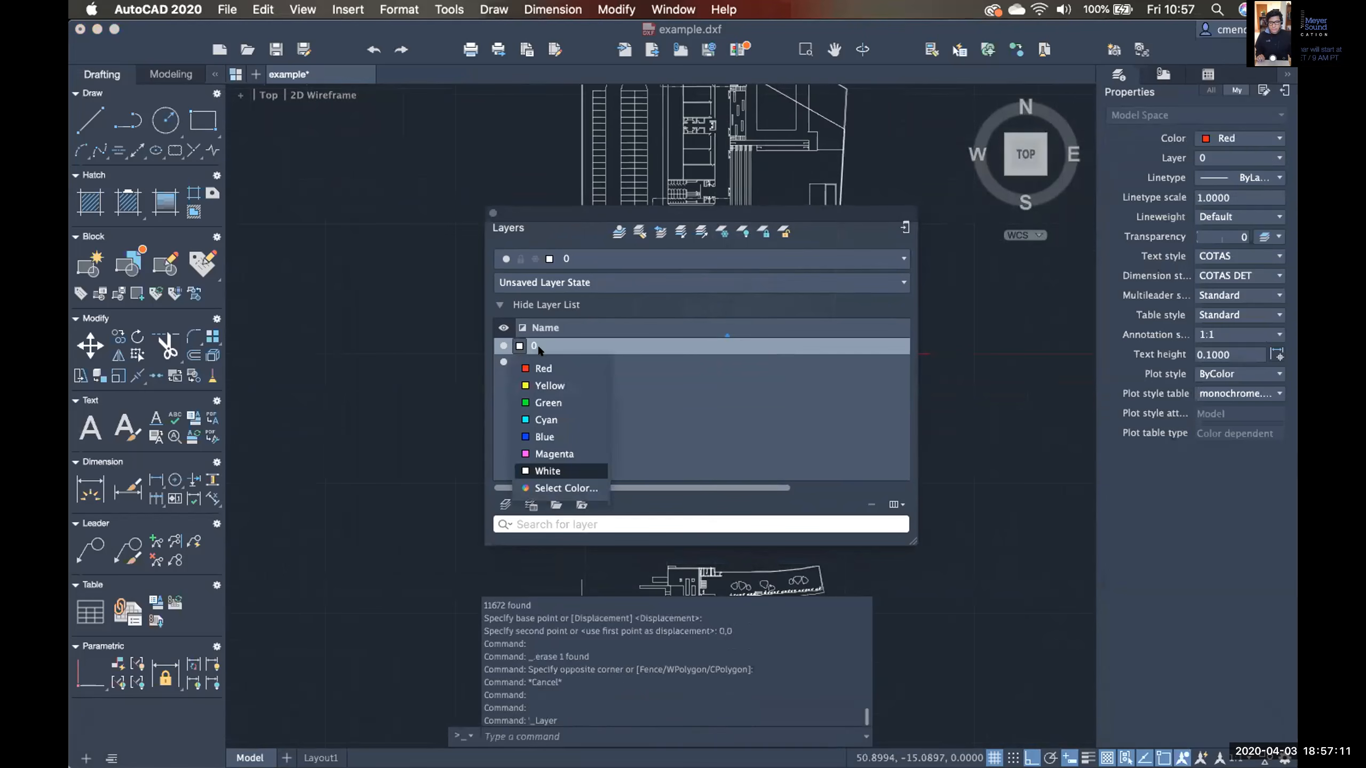
pyautogui.click(566, 488)
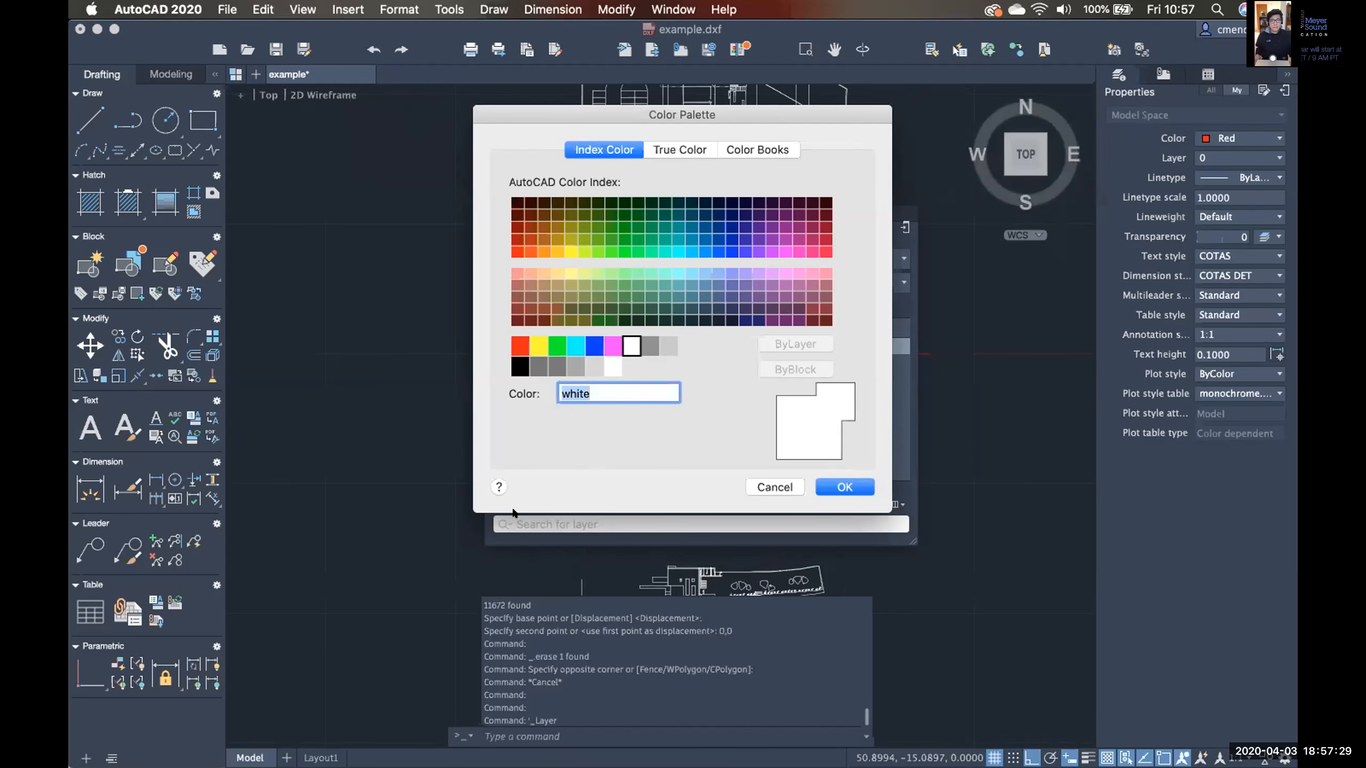
pyautogui.click(576, 366)
pyautogui.click(844, 487)
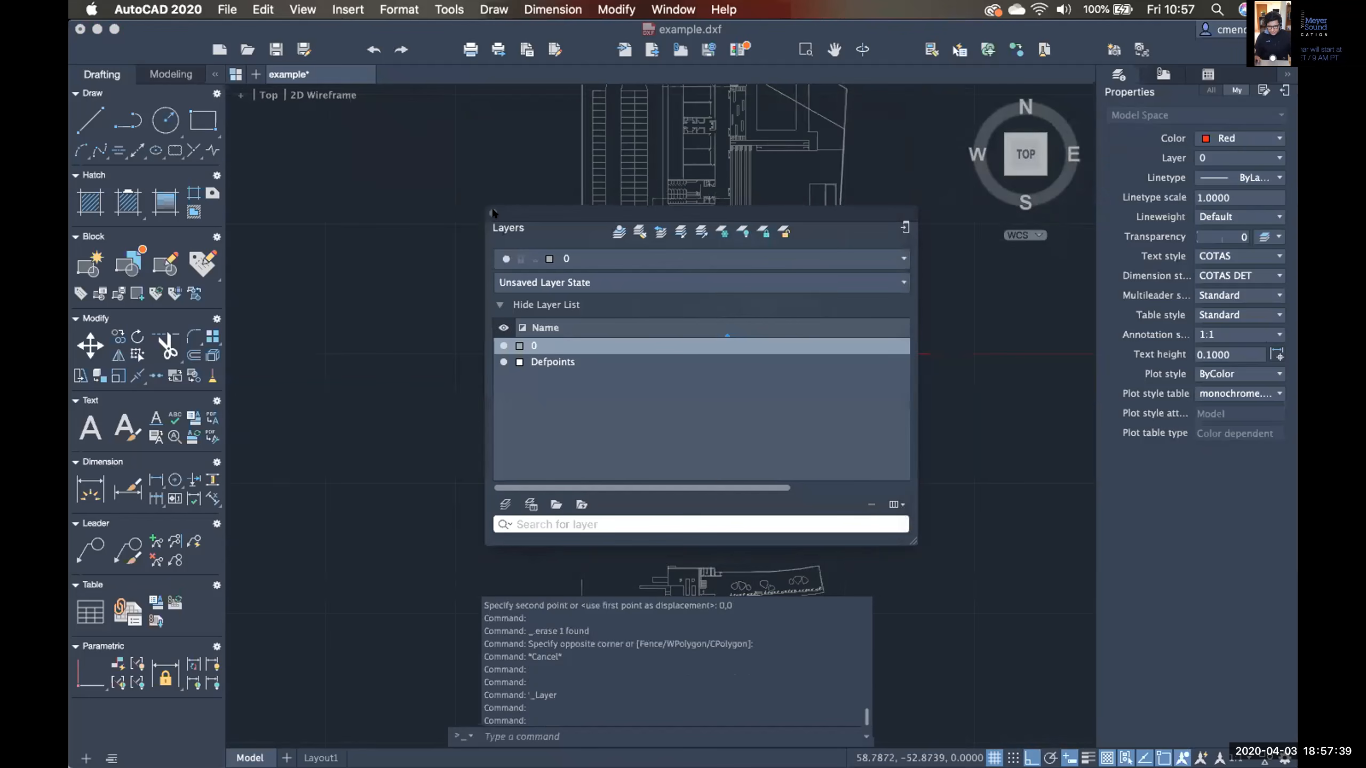
pyautogui.click(493, 213)
pyautogui.moveTo(792, 370)
pyautogui.mouseDown(button='middle')
pyautogui.moveTo(670, 383)
pyautogui.moveTo(678, 418)
pyautogui.moveTo(652, 369)
pyautogui.moveTo(695, 372)
pyautogui.mouseUp(button='middle')
pyautogui.scroll(5, 662, 365)
pyautogui.scroll(3, 634, 414)
pyautogui.scroll(3, 614, 363)
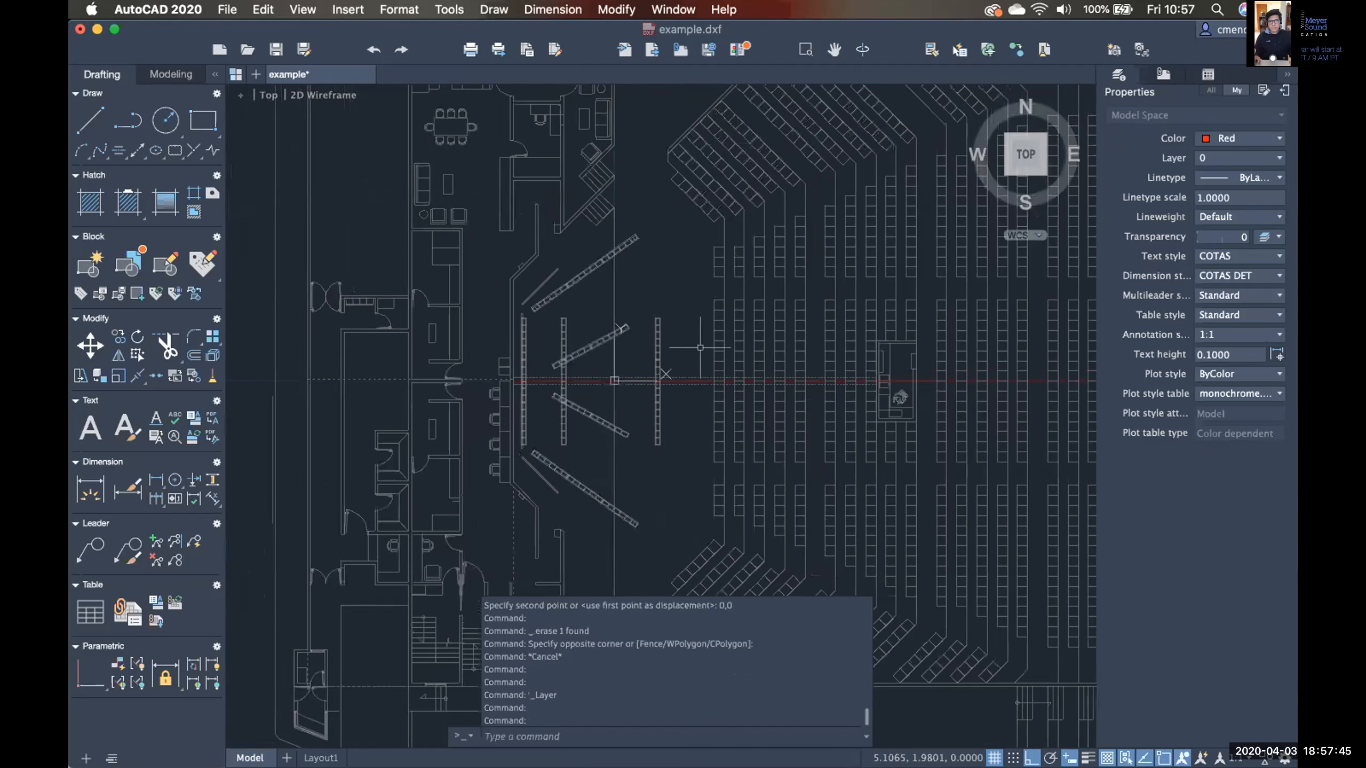
pyautogui.moveTo(729, 391)
pyautogui.mouseDown(button='middle')
pyautogui.moveTo(690, 355)
pyautogui.moveTo(673, 359)
pyautogui.mouseUp(button='middle')
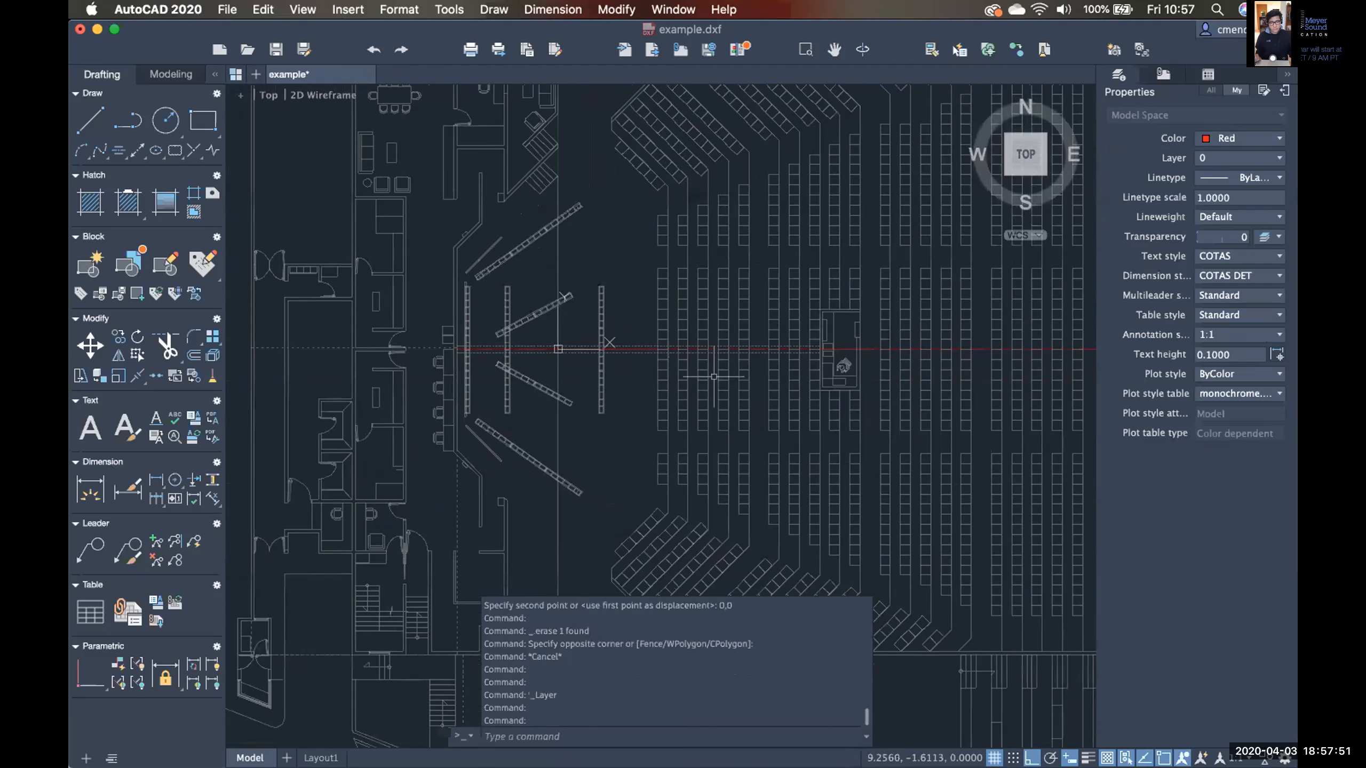
# Examine the red axis line around the origin and the overall extent of the plan and section views.
pyautogui.scroll(-3, 798, 360)
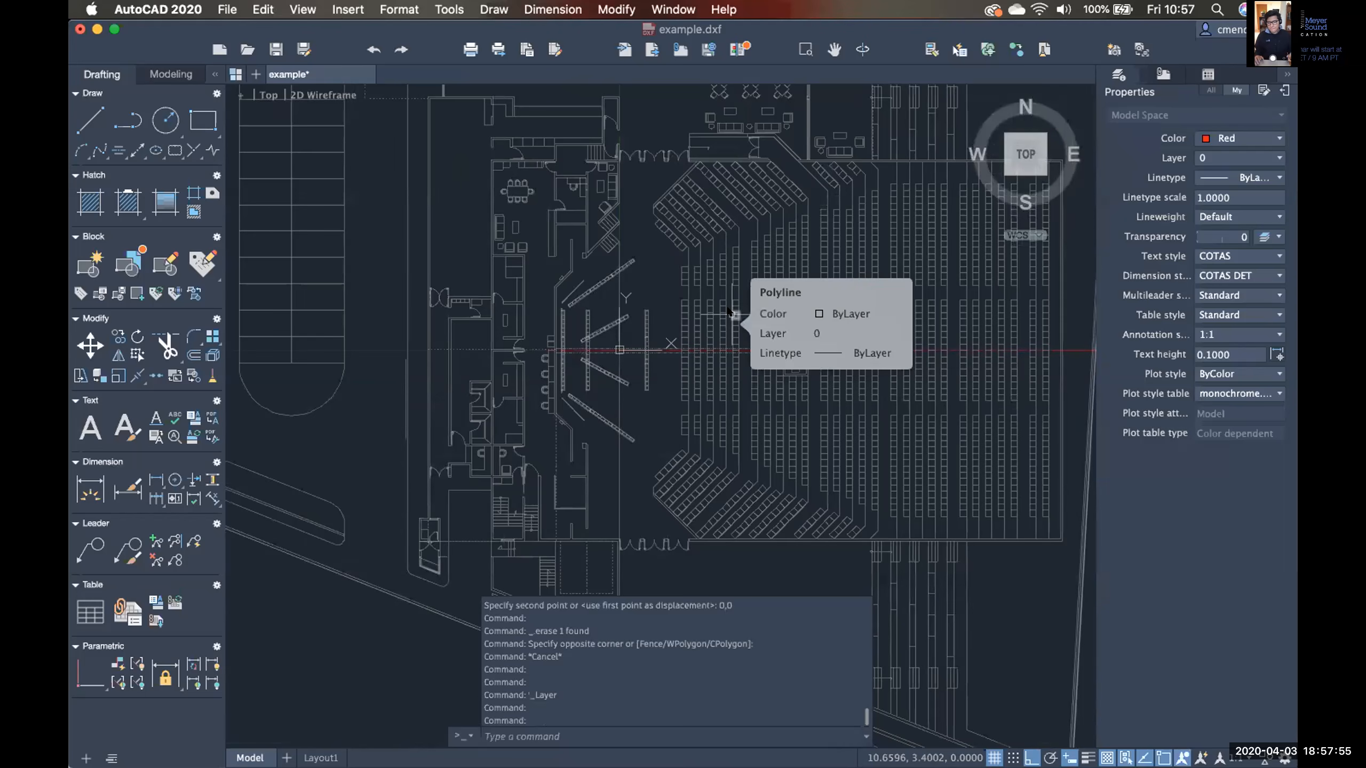
pyautogui.scroll(2, 671, 332)
pyautogui.moveTo(697, 338)
pyautogui.mouseDown(button='middle')
pyautogui.moveTo(765, 314)
pyautogui.moveTo(729, 335)
pyautogui.mouseUp(button='middle')
pyautogui.scroll(3, 710, 329)
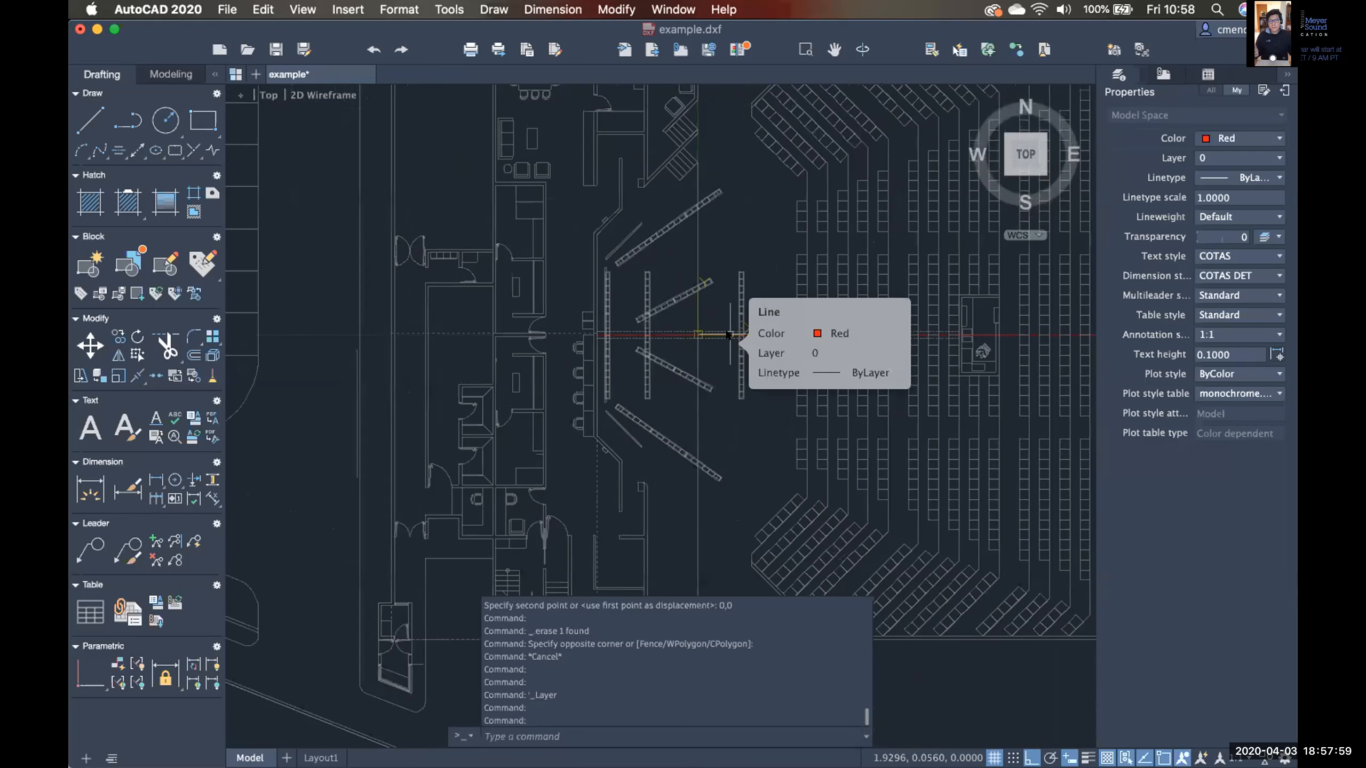
pyautogui.scroll(-2, 752, 367)
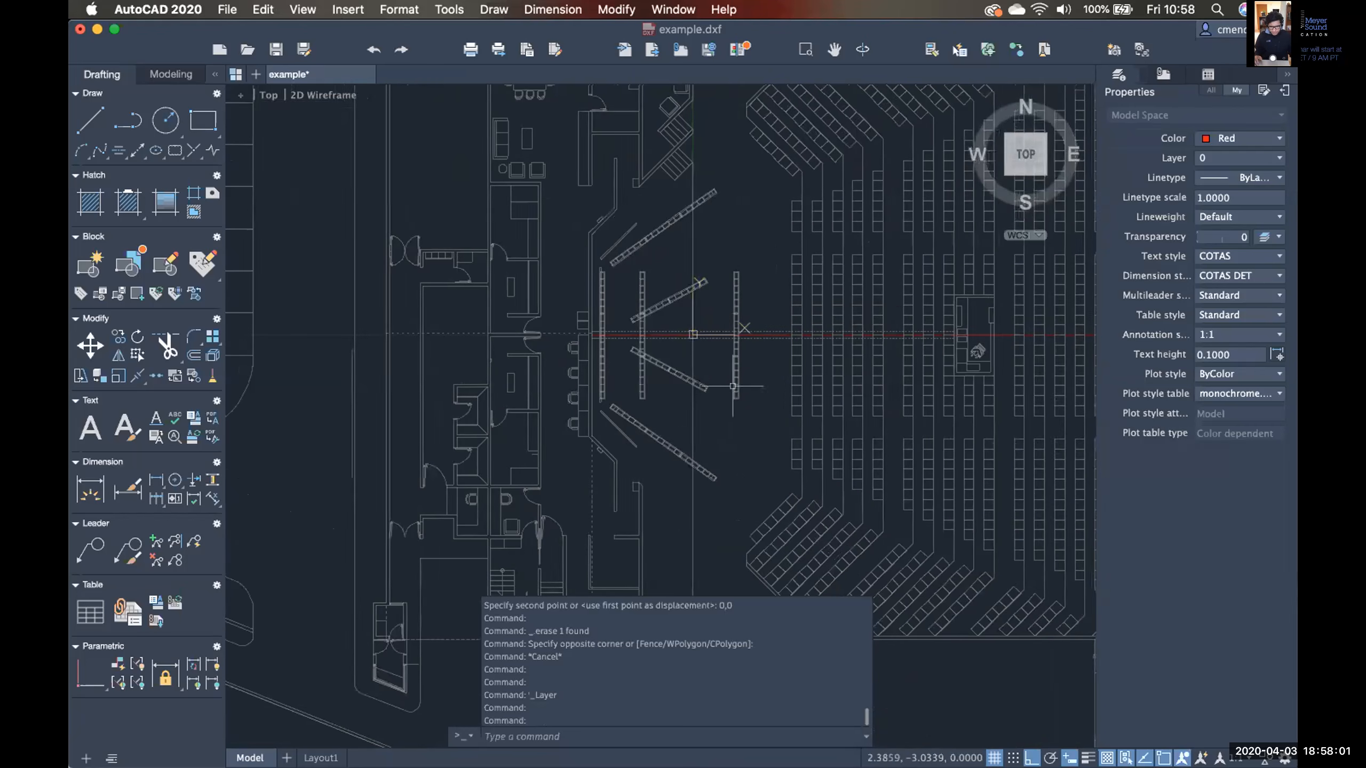
pyautogui.scroll(-2, 710, 318)
pyautogui.scroll(-3, 622, 339)
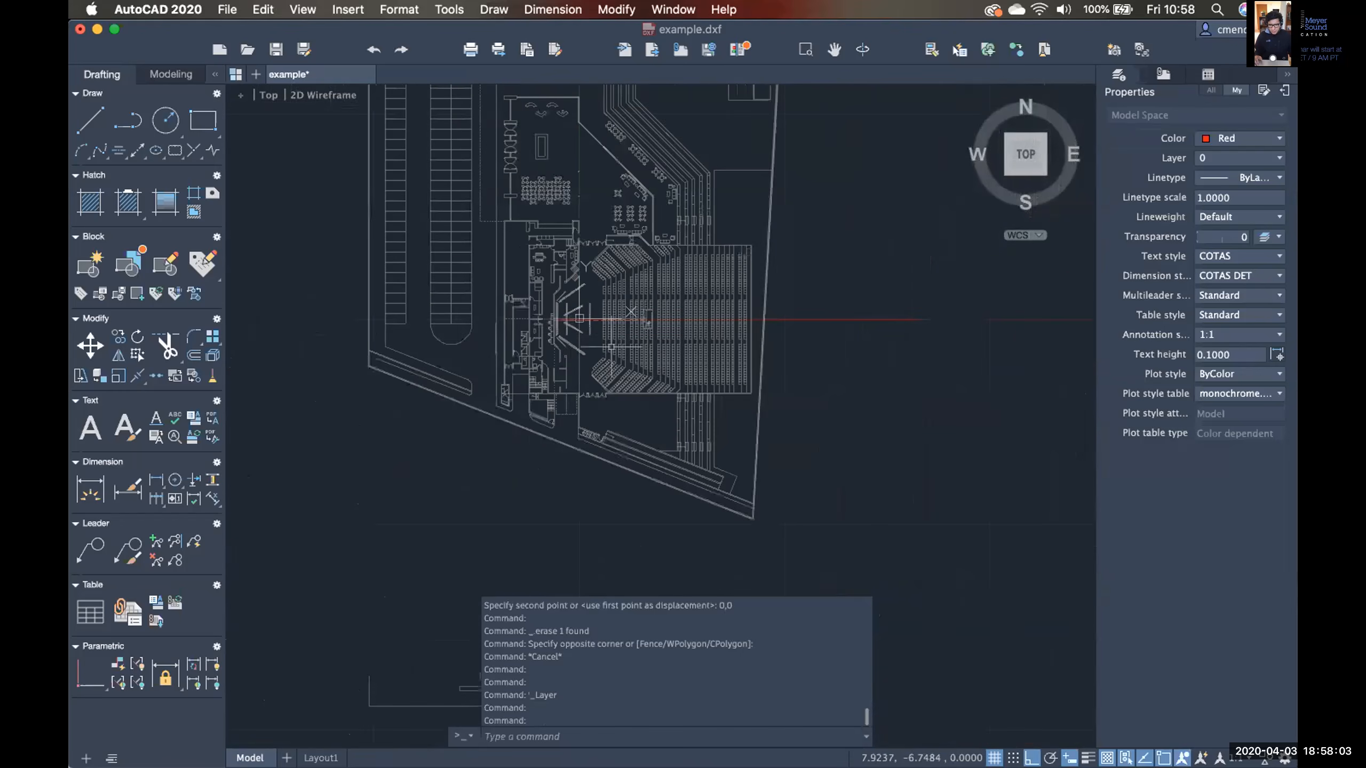
pyautogui.scroll(-2, 594, 257)
pyautogui.scroll(-4, 595, 257)
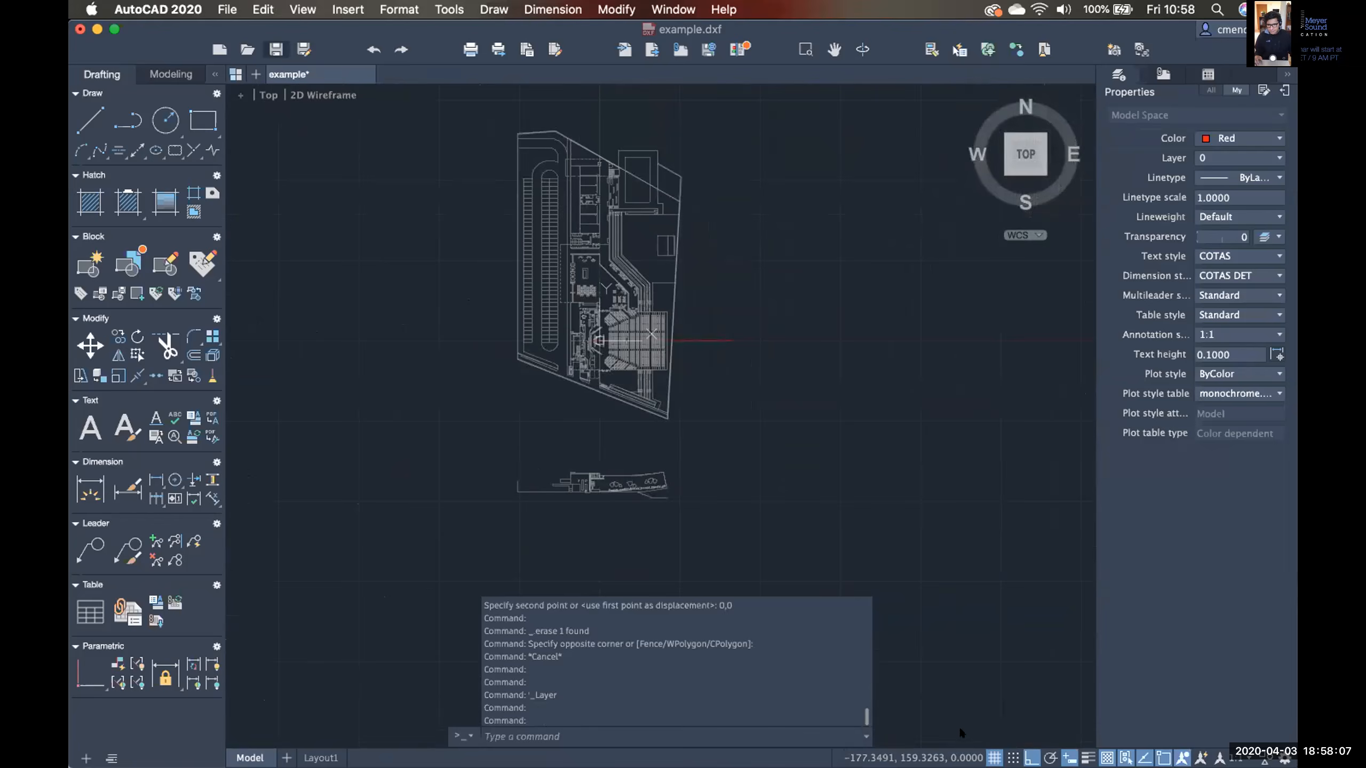
# Save the drawing, switch to MAPP XT and open example.dxf for graphics import.
pyautogui.moveTo(967, 743)
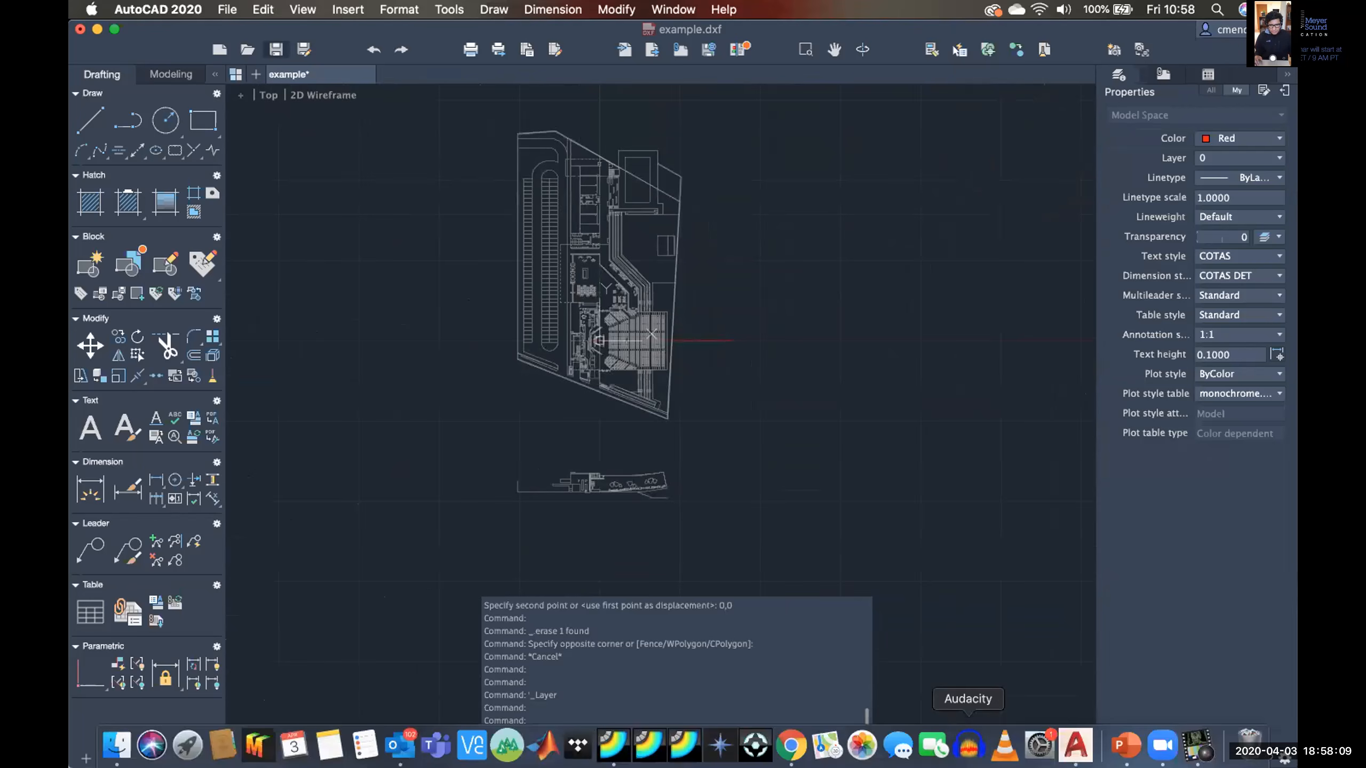
pyautogui.press('super+s')
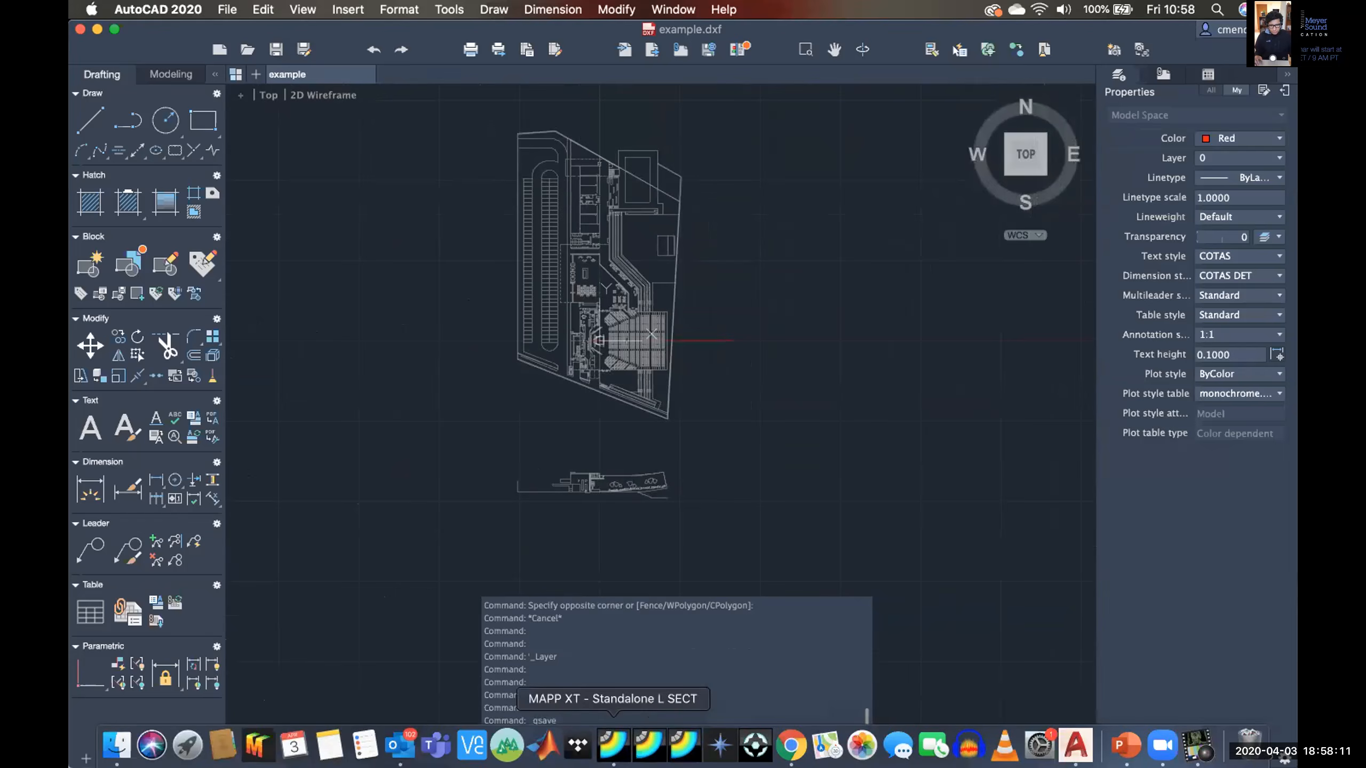
pyautogui.click(613, 745)
pyautogui.click(90, 52)
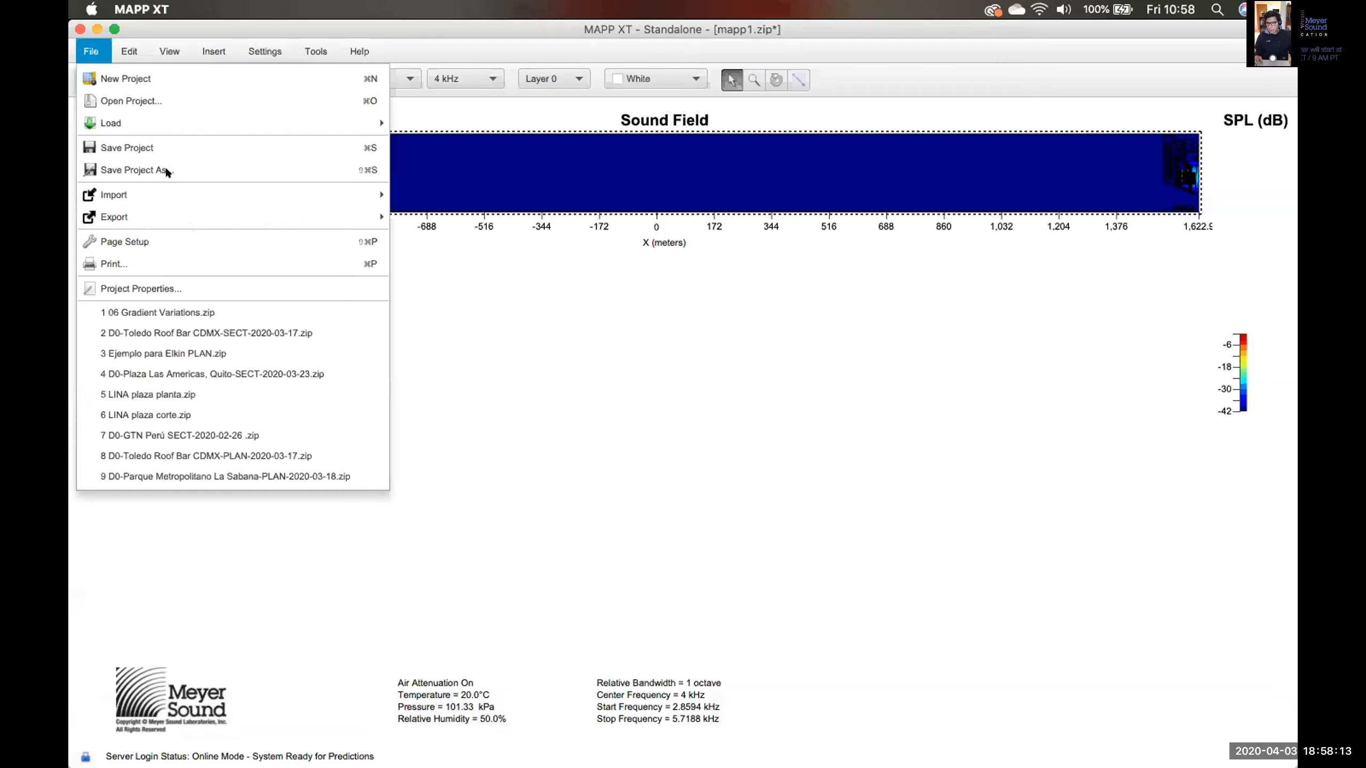
pyautogui.moveTo(355, 195)
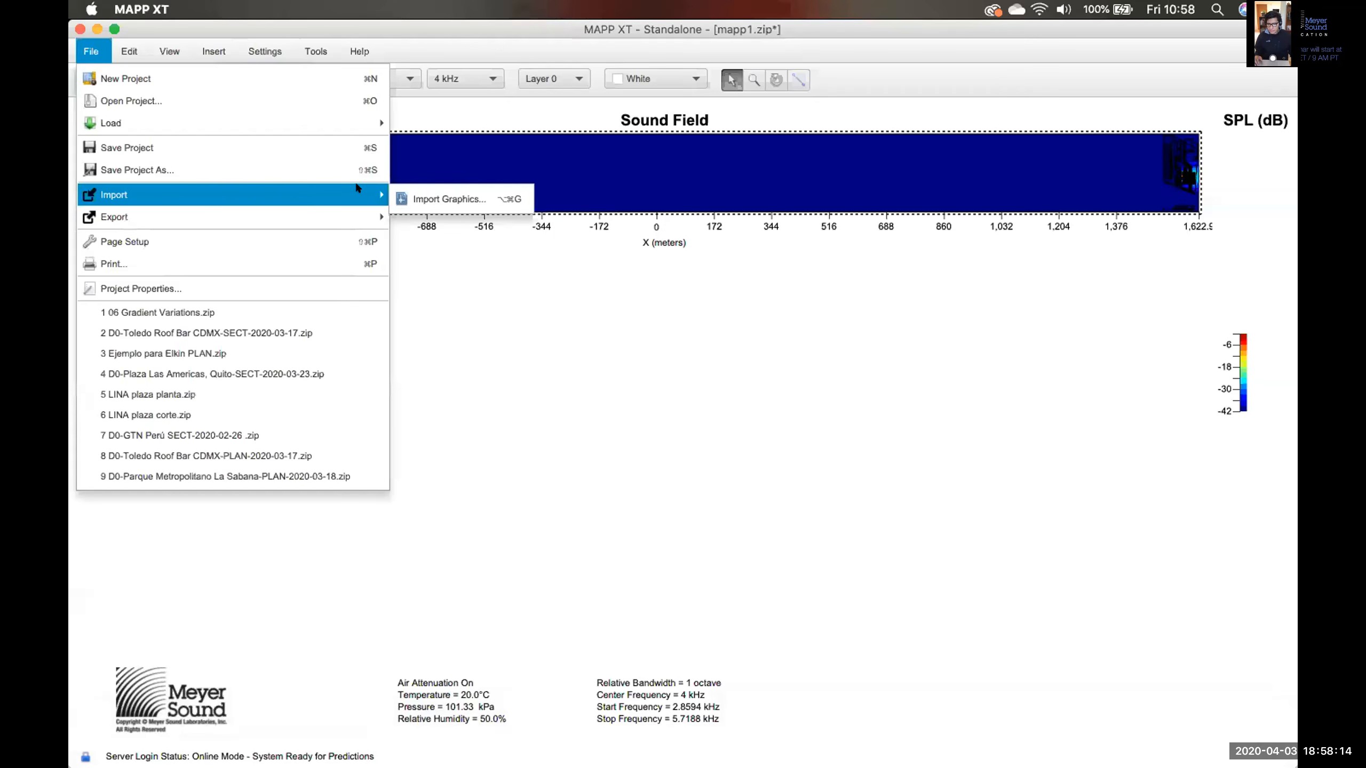
pyautogui.click(488, 208)
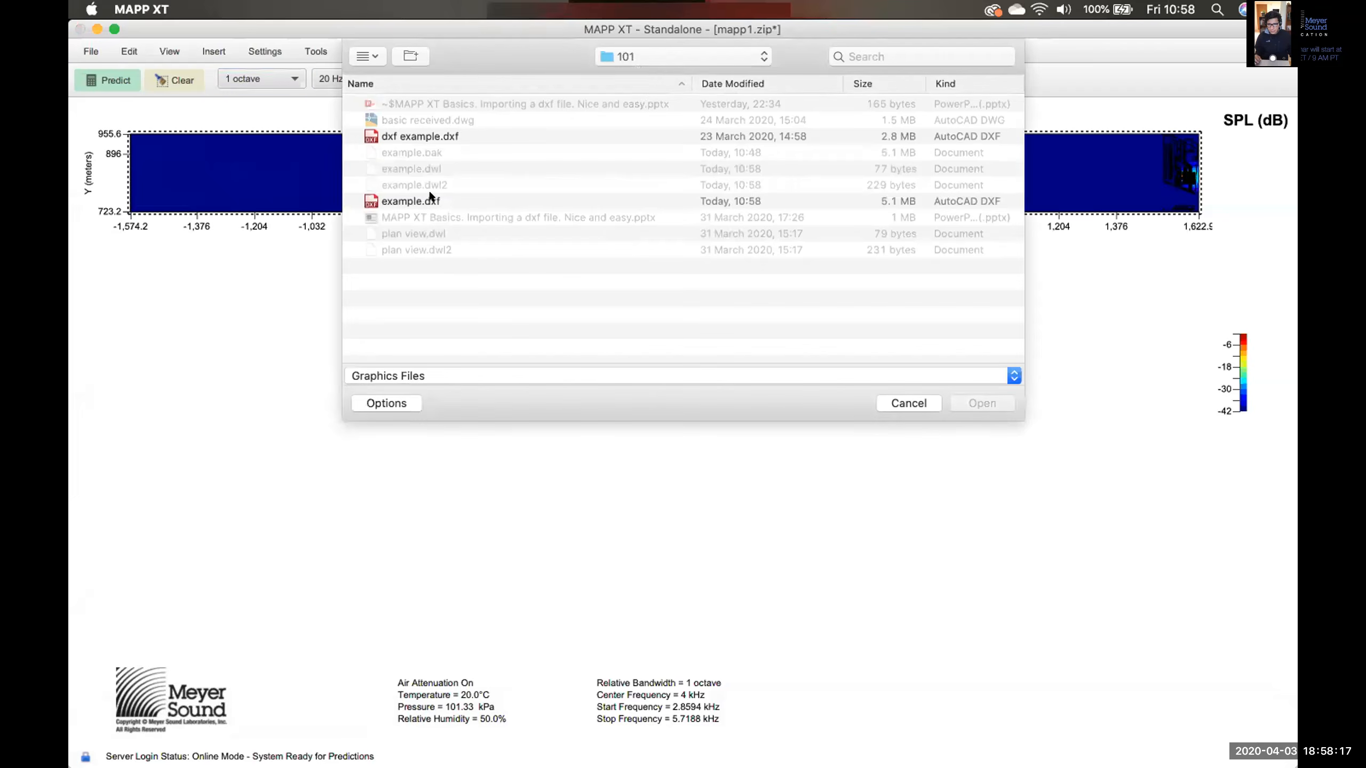
pyautogui.click(430, 199)
pyautogui.click(977, 403)
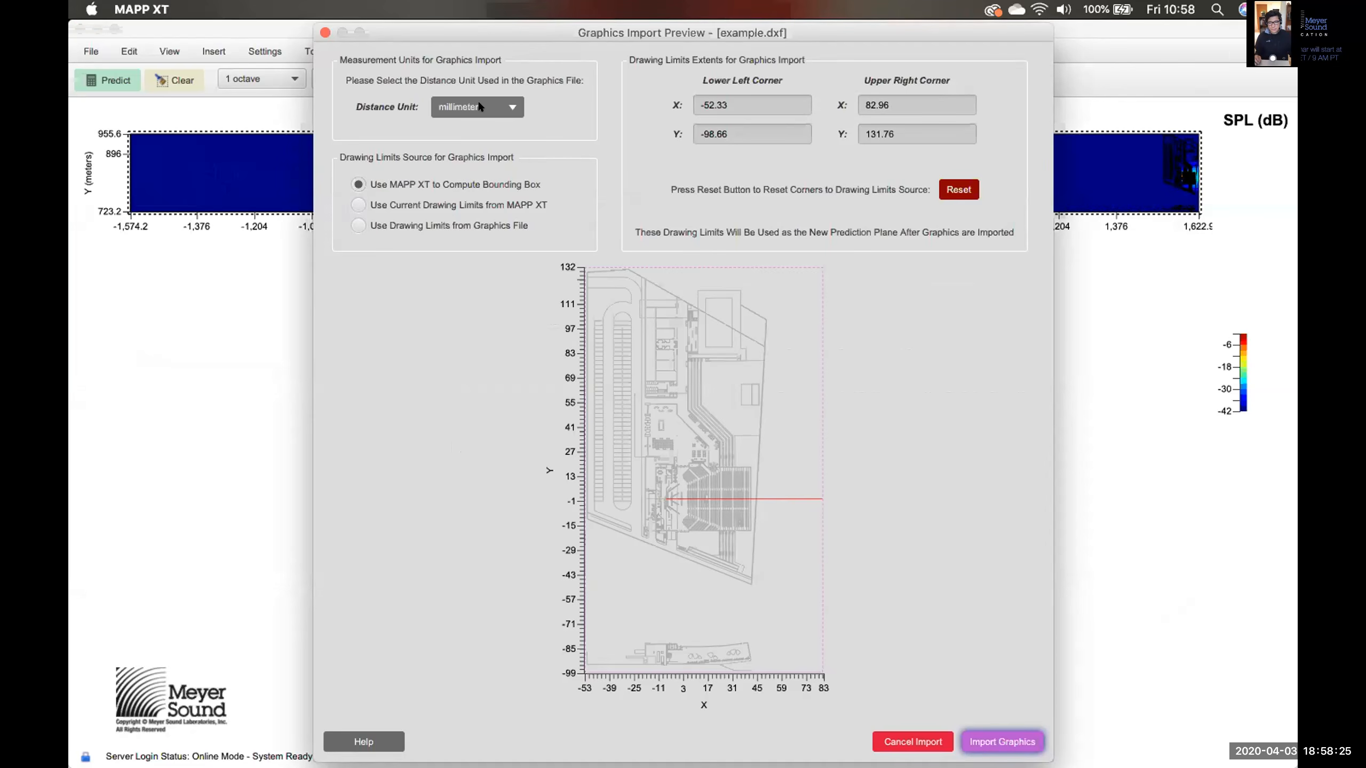
# Set the import distance unit to meters and import the graphics with the MAPP XT computed bounding box.
pyautogui.click(497, 106)
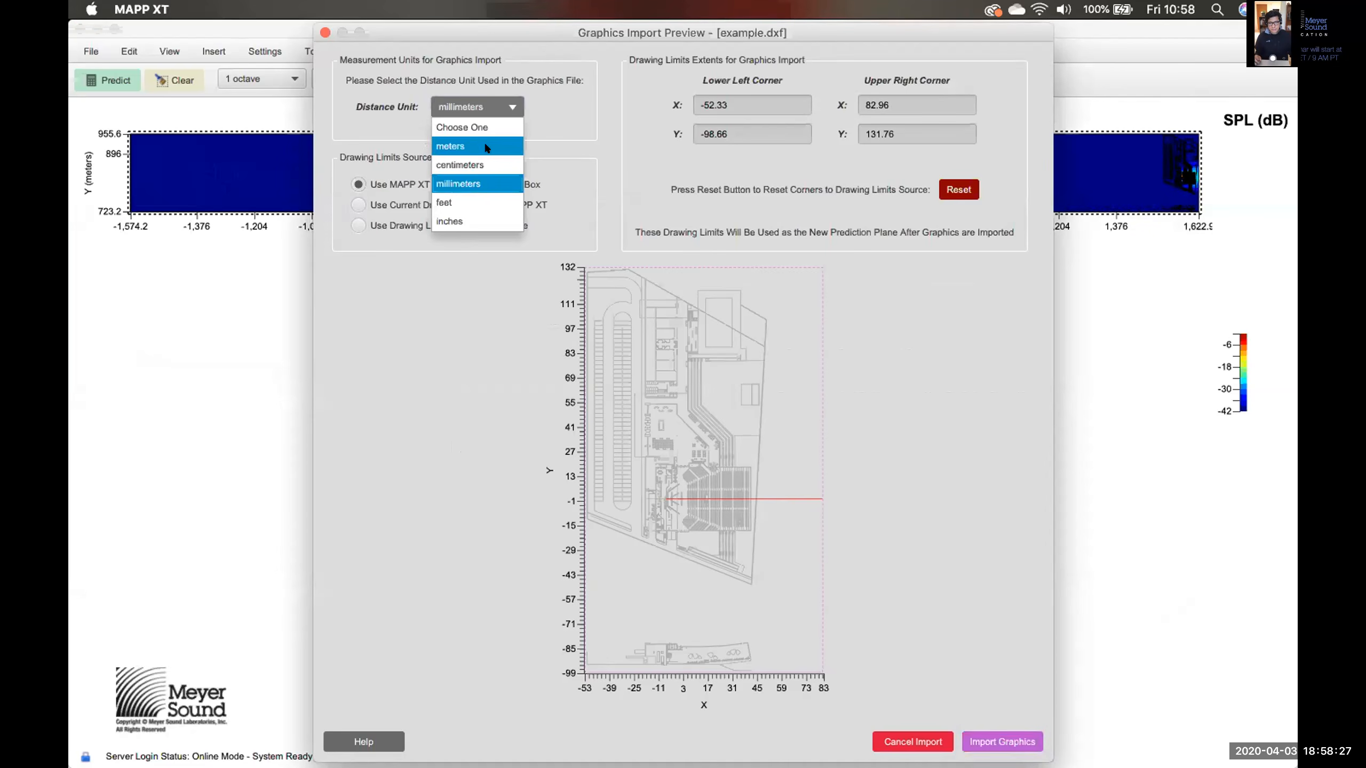
pyautogui.click(468, 148)
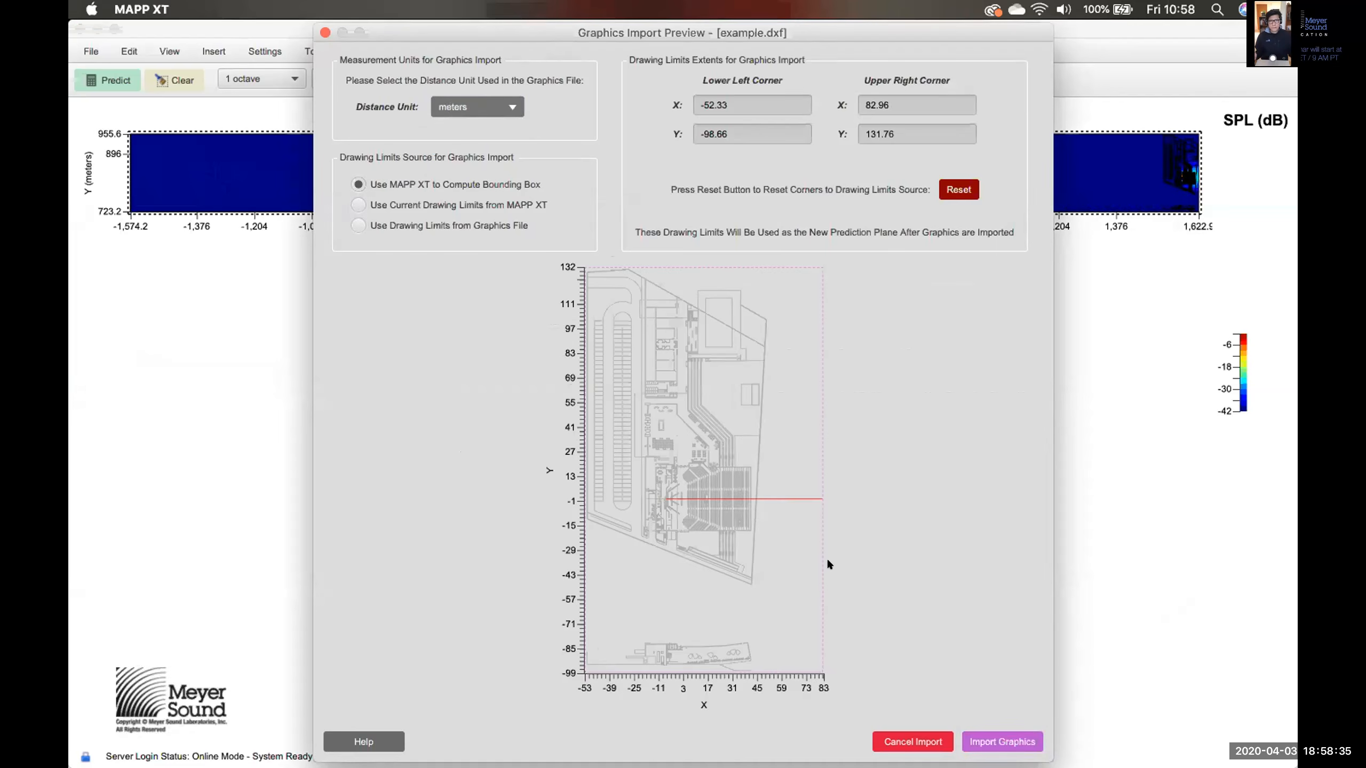
pyautogui.click(988, 739)
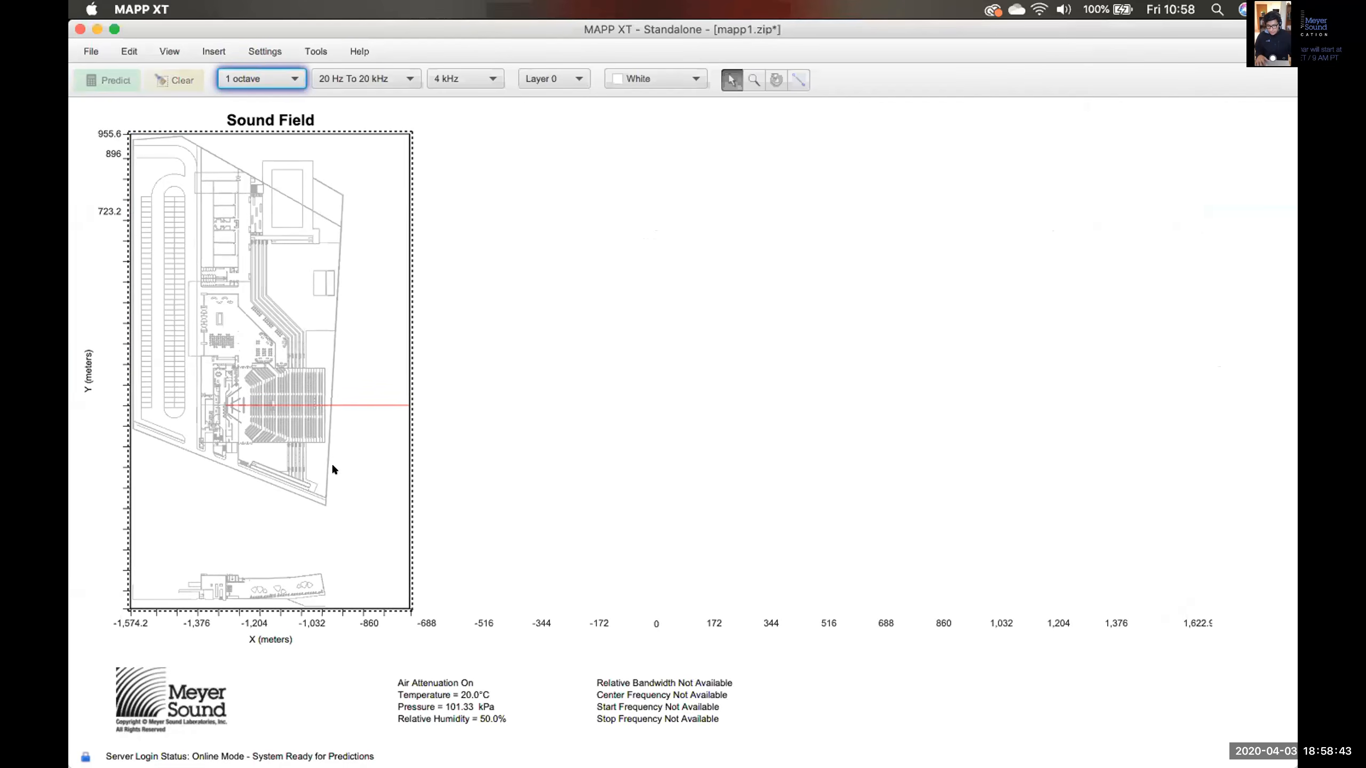
# Insert an individual loudspeaker by the stage at about X 0, Y 5 m and predict its sound field at 4 kHz.
pyautogui.moveTo(341, 468); pyautogui.dragTo(166, 334)
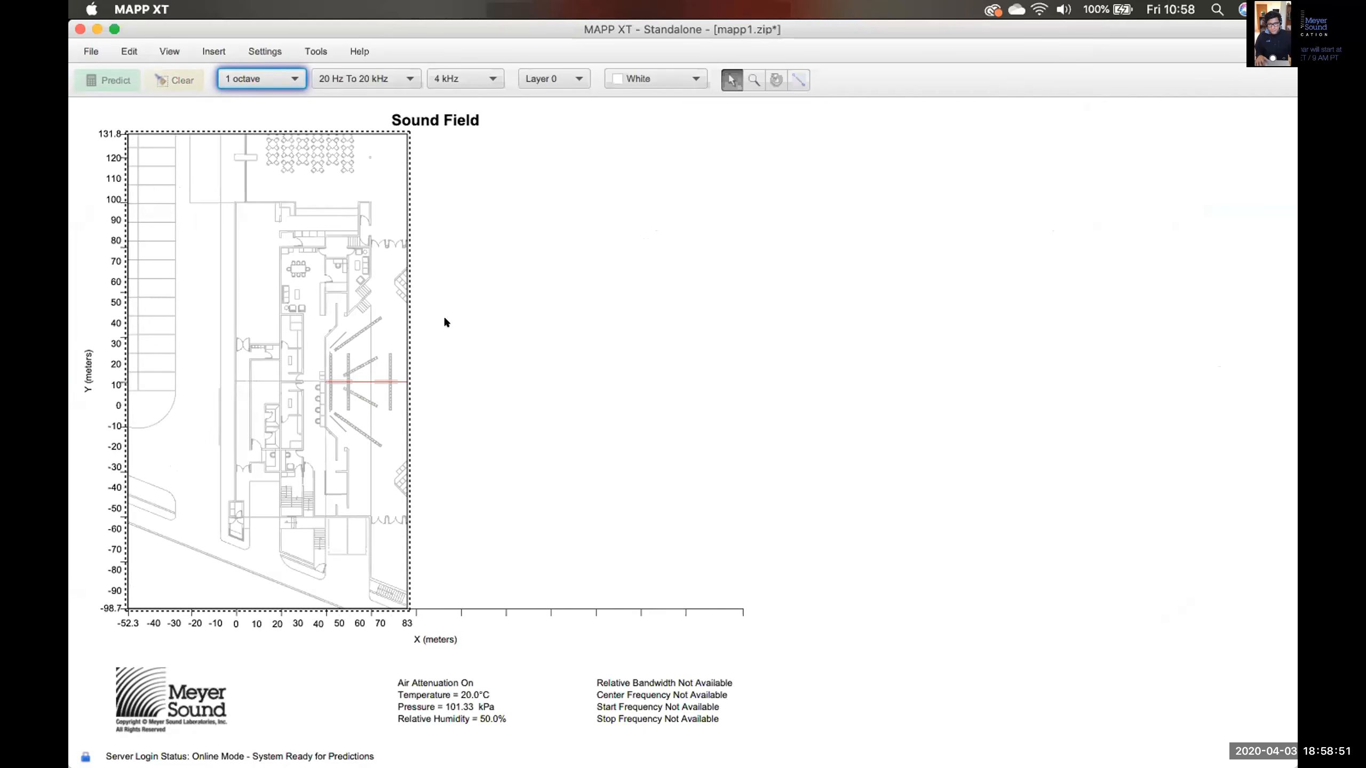
pyautogui.rightClick(360, 333)
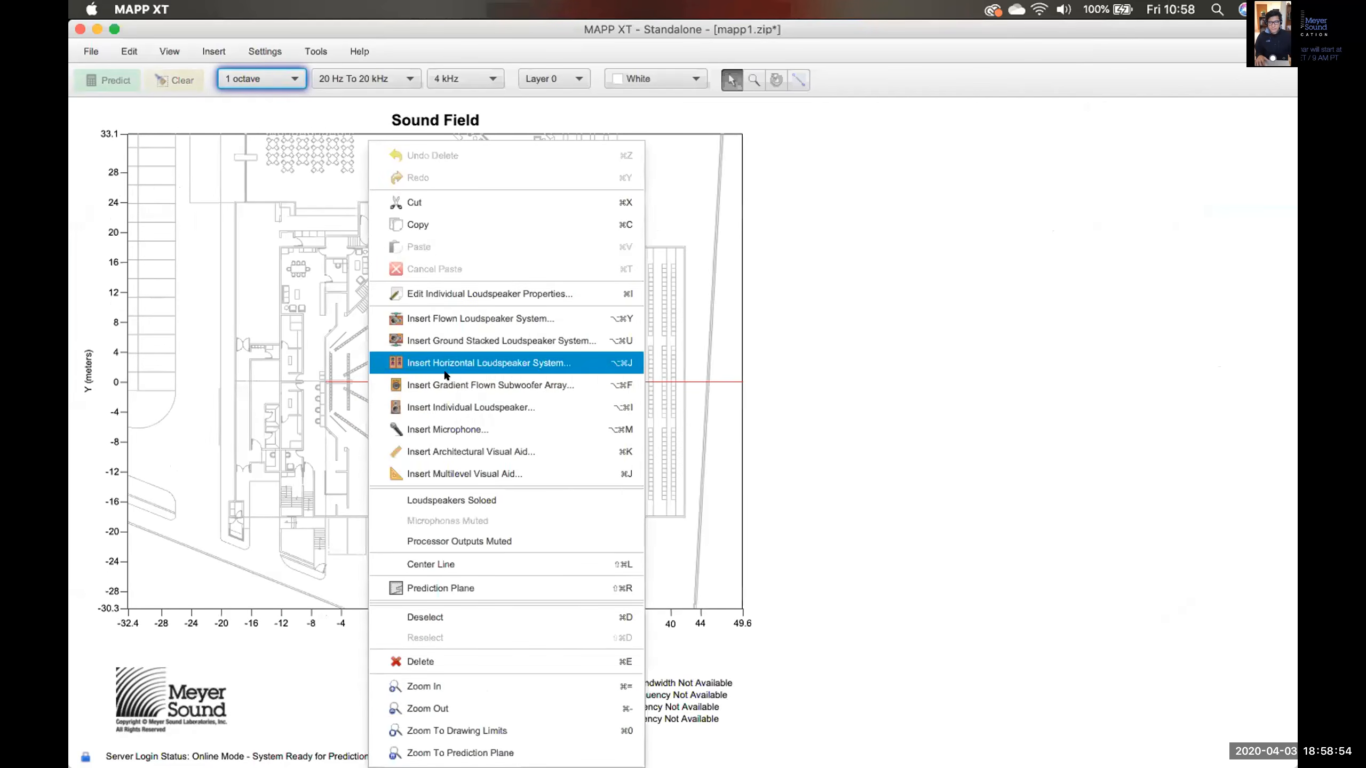
pyautogui.click(468, 406)
pyautogui.click(1075, 444)
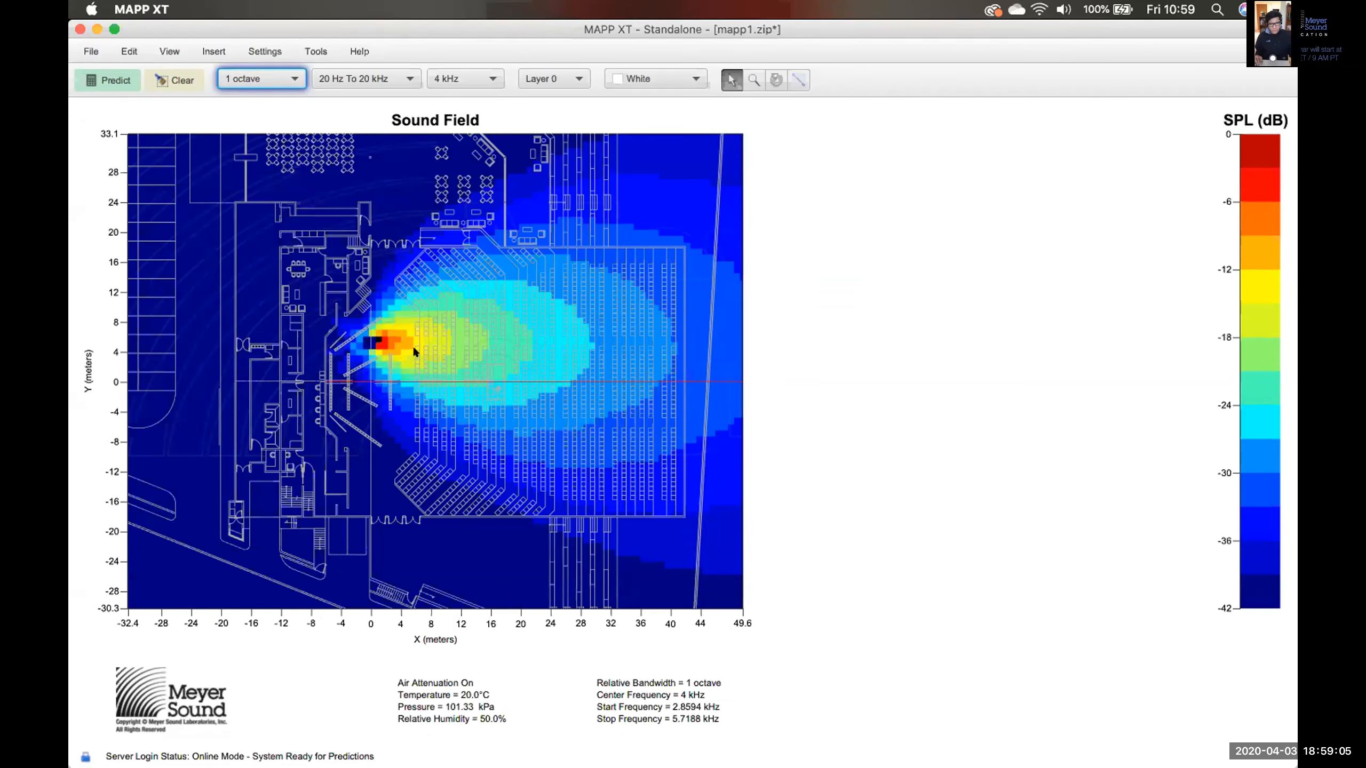
# Inspect the predicted coverage over the seating up close, and compare it with the full drawing limits.
pyautogui.moveTo(490, 364); pyautogui.dragTo(576, 402)
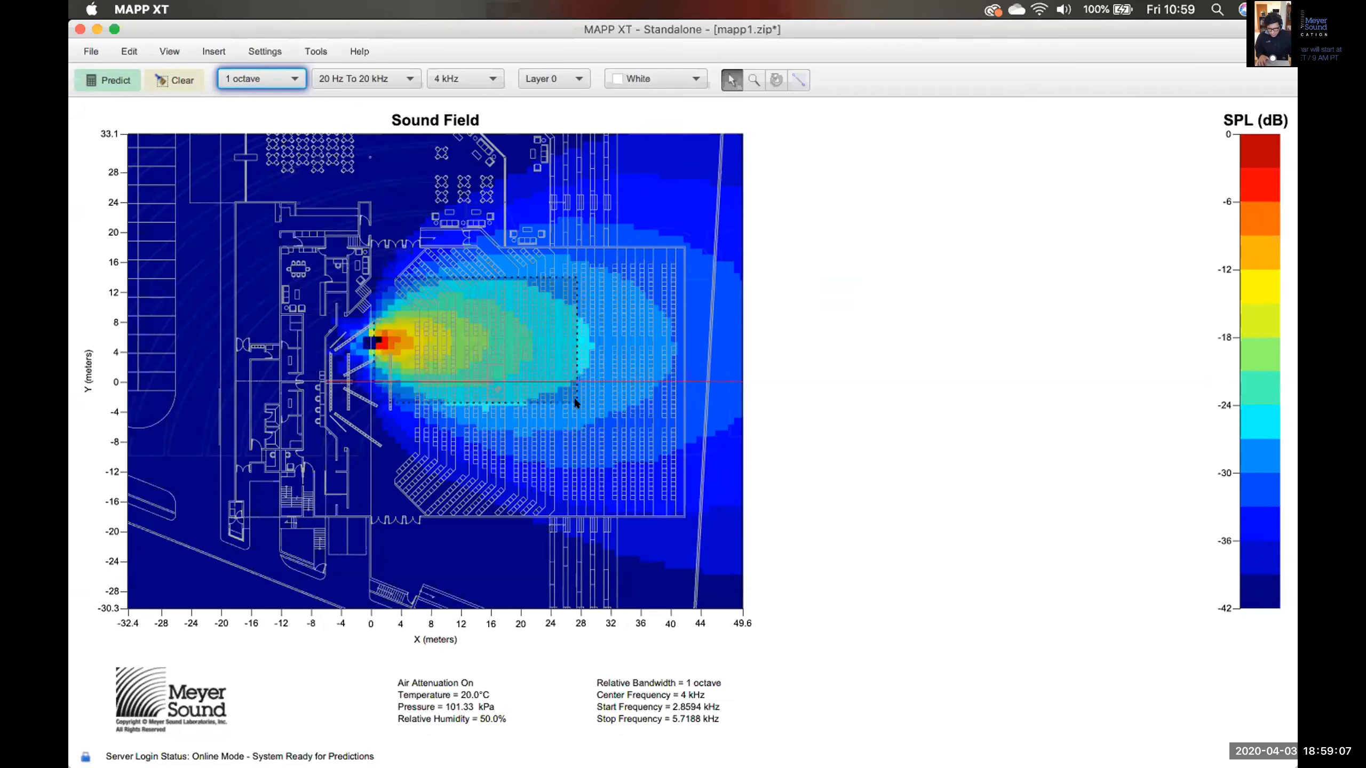
pyautogui.click(428, 322)
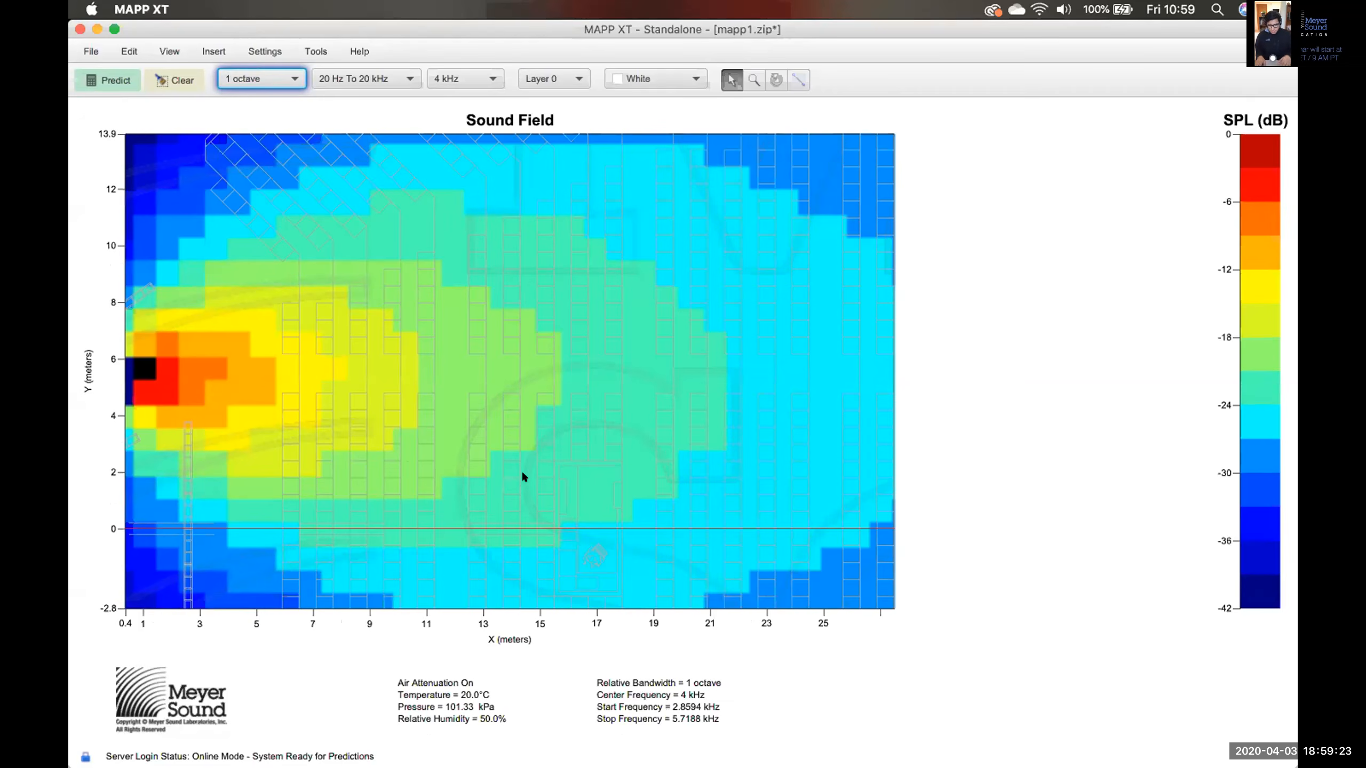
pyautogui.press('super+0')
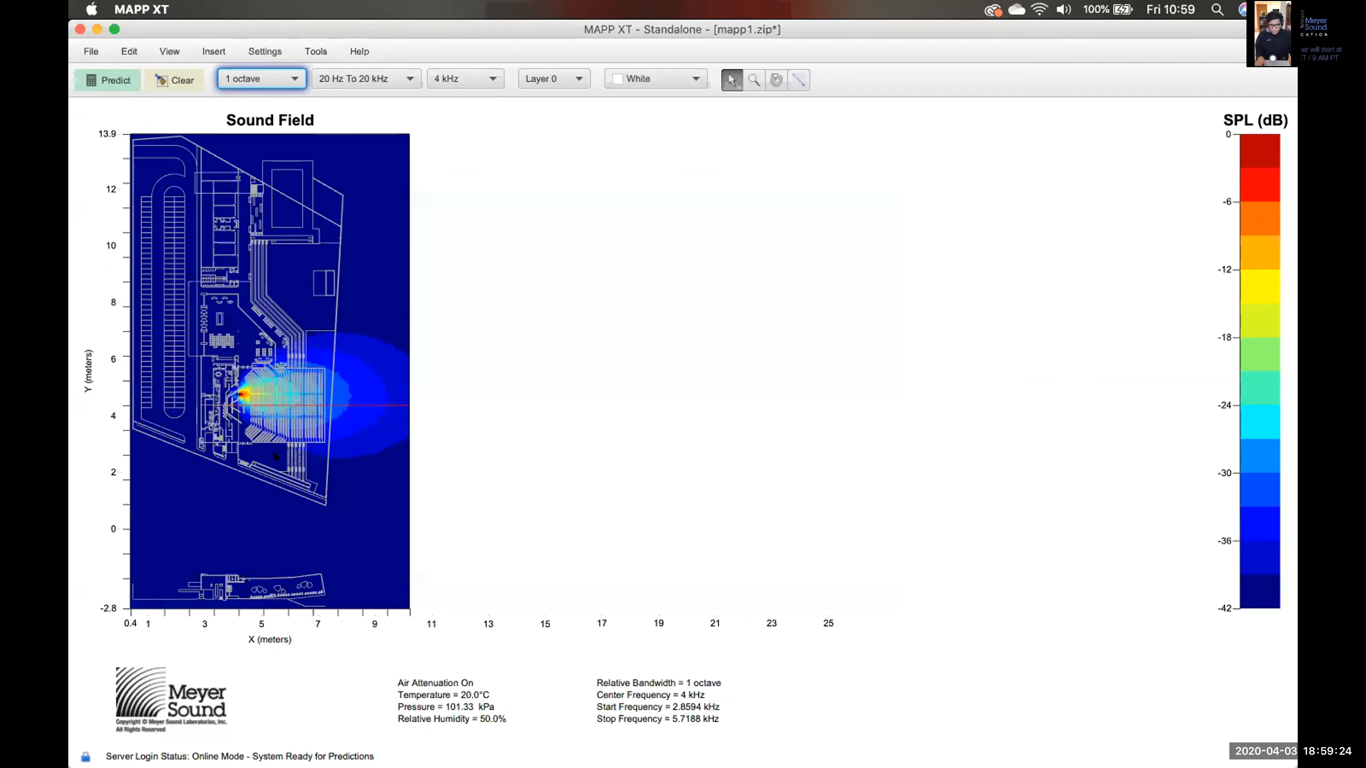
pyautogui.click(295, 333)
# Switch back to the example.dxf drawing in AutoCAD, focusing on the stage end of the red axis line.
pyautogui.moveTo(824, 755)
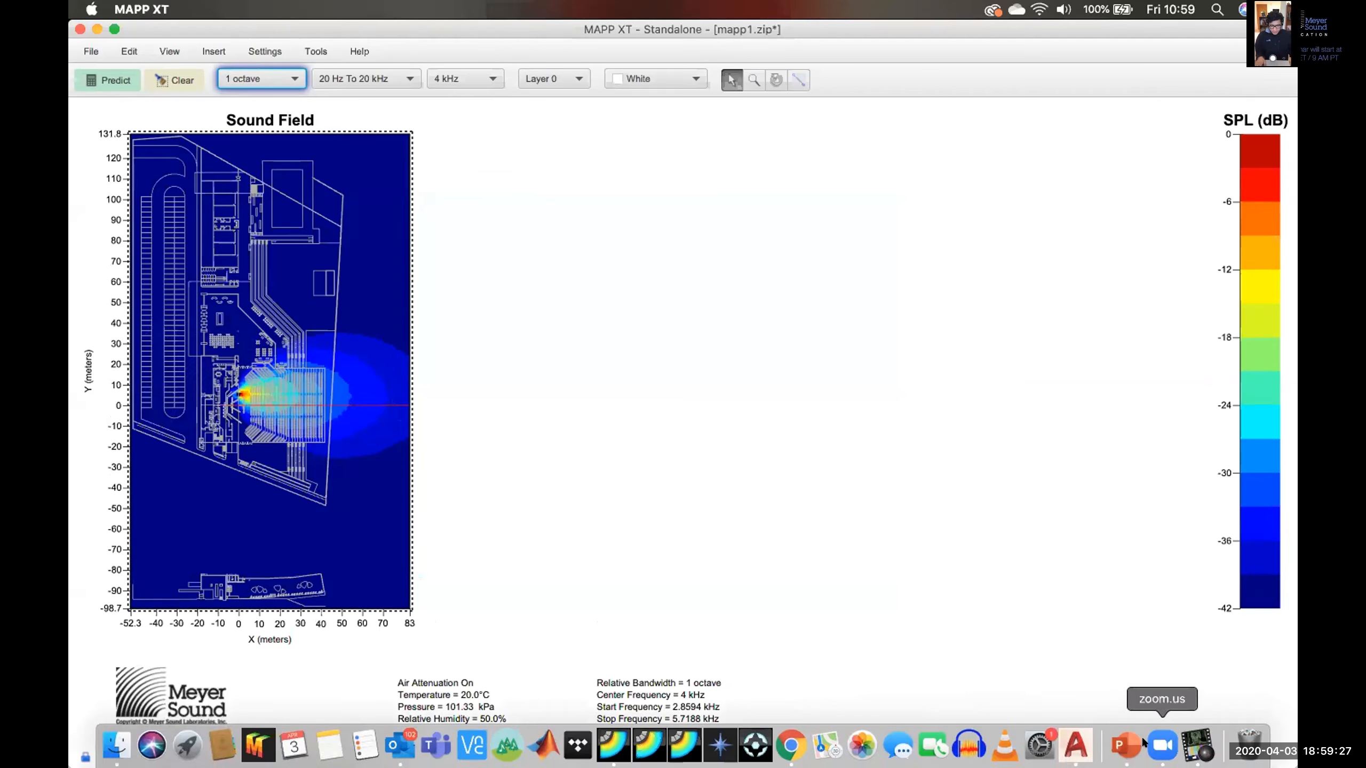
pyautogui.click(1125, 746)
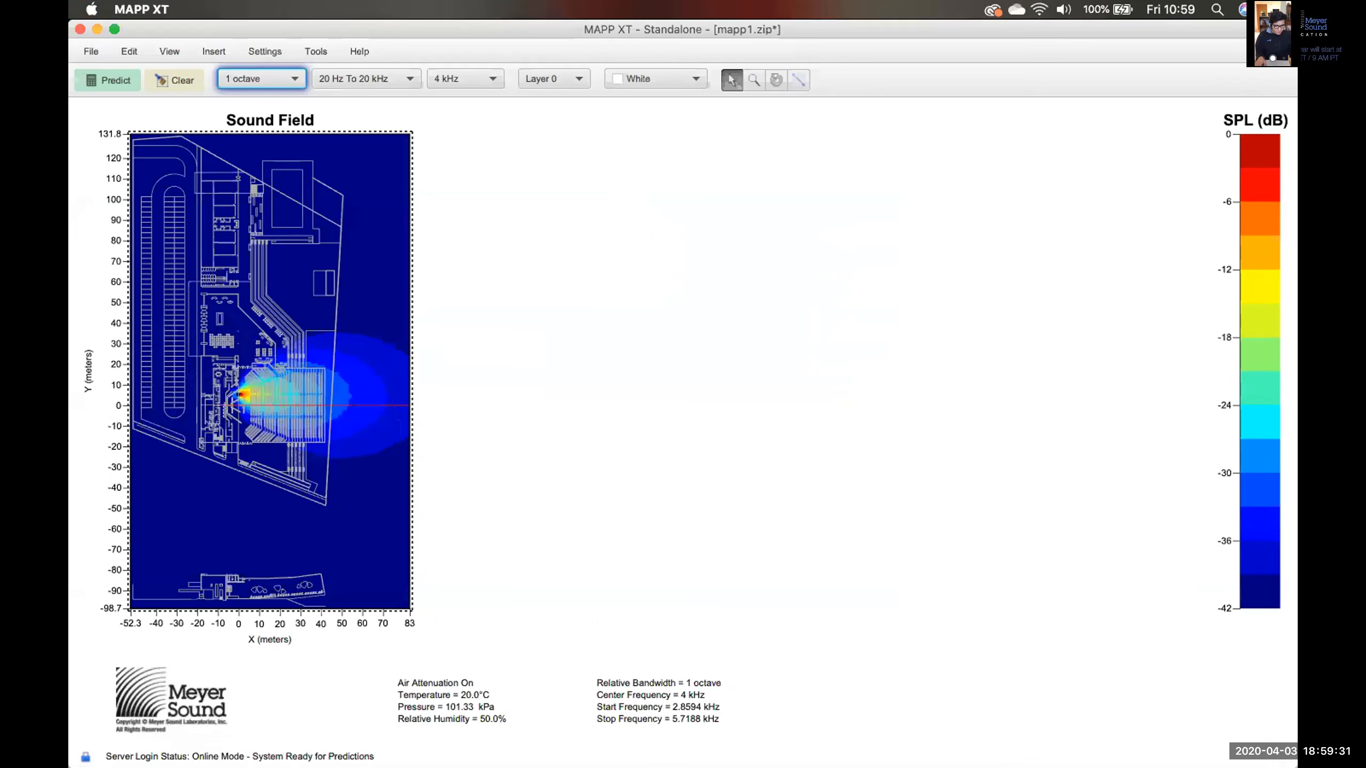
pyautogui.click(1077, 753)
pyautogui.scroll(10, 560, 378)
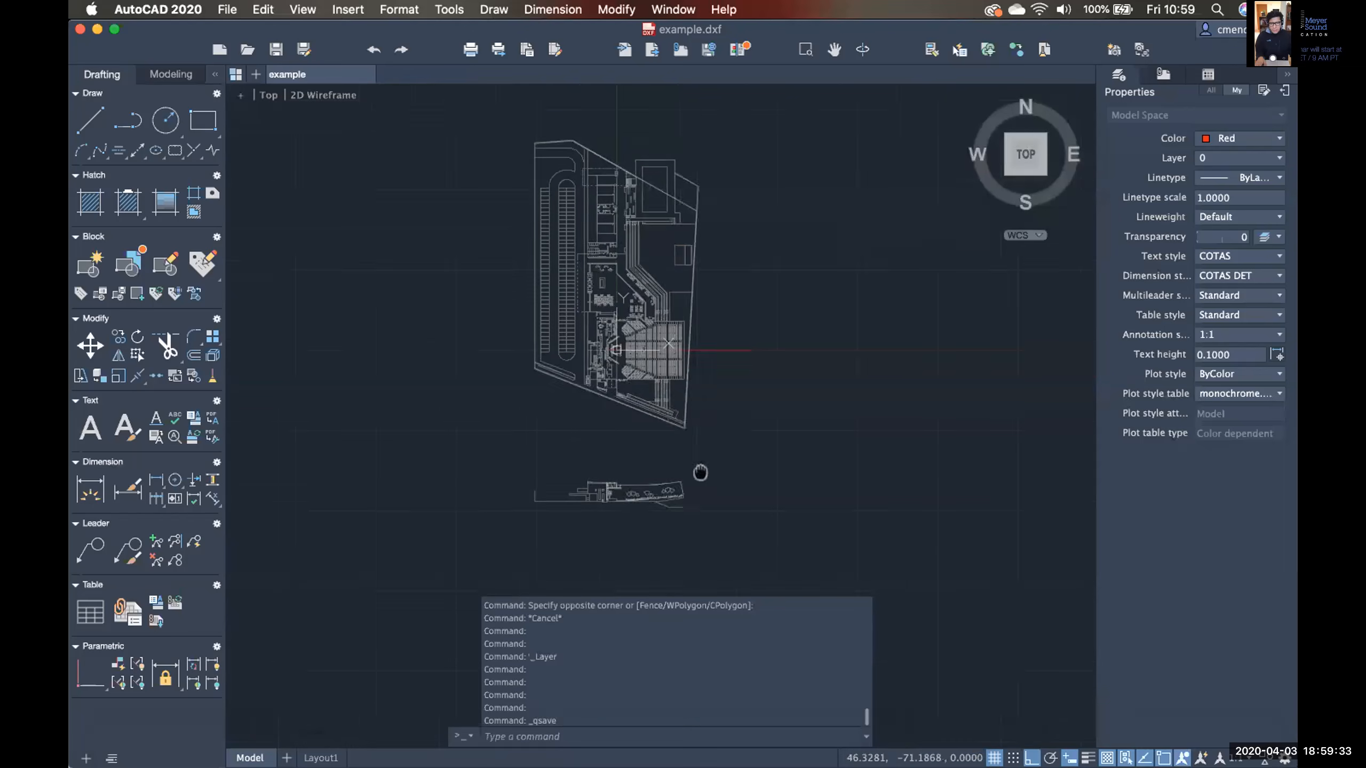
pyautogui.scroll(5, 559, 379)
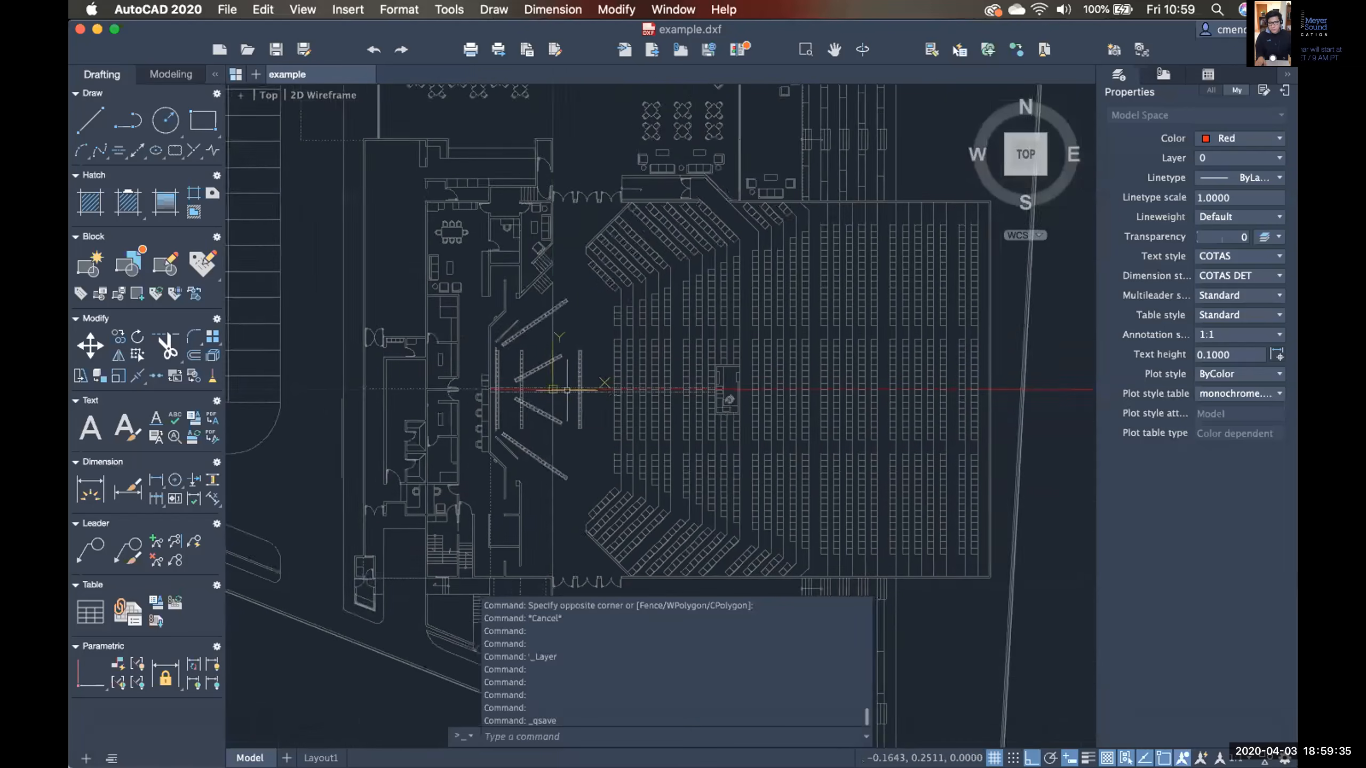
pyautogui.scroll(5, 571, 388)
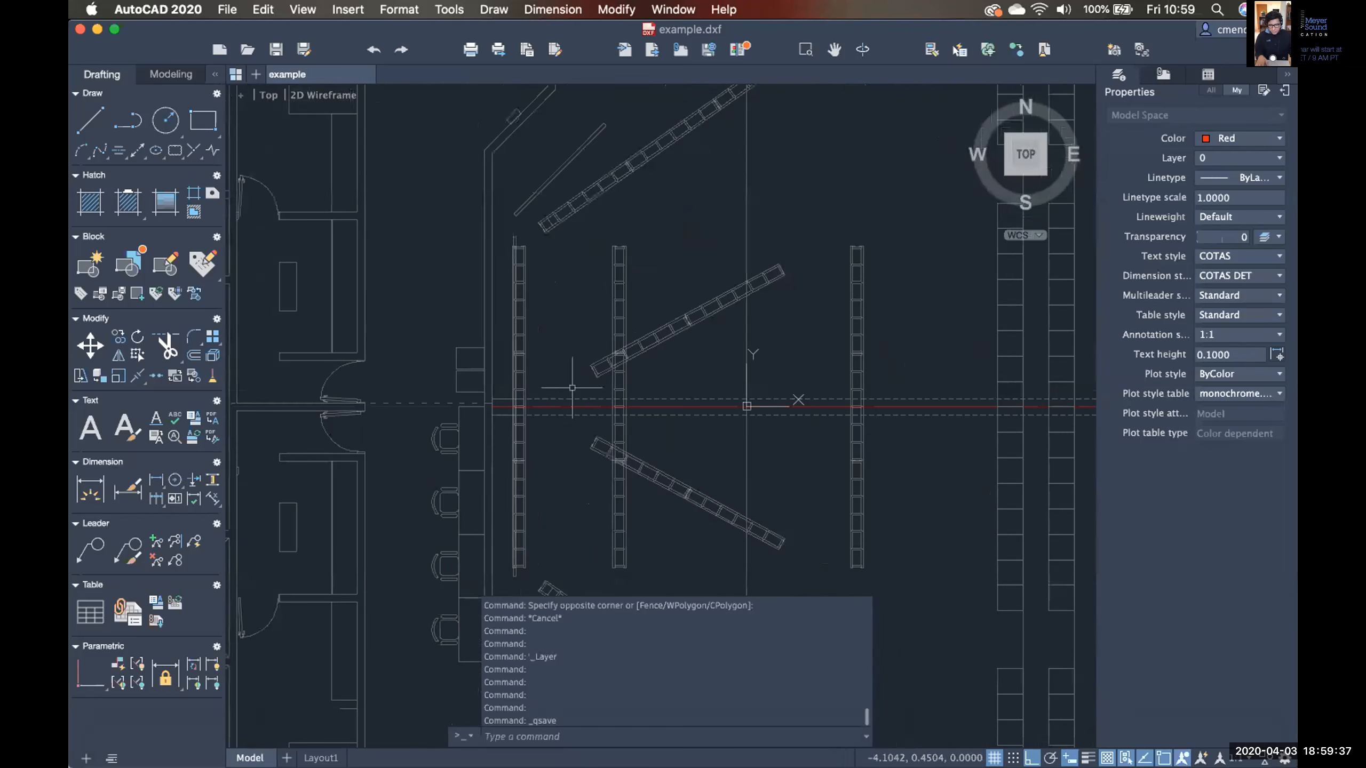
# Draw a red line 19 units long straight up the plan from the stage-end endpoint of the axis line.
pyautogui.write('line')
pyautogui.press('Return')
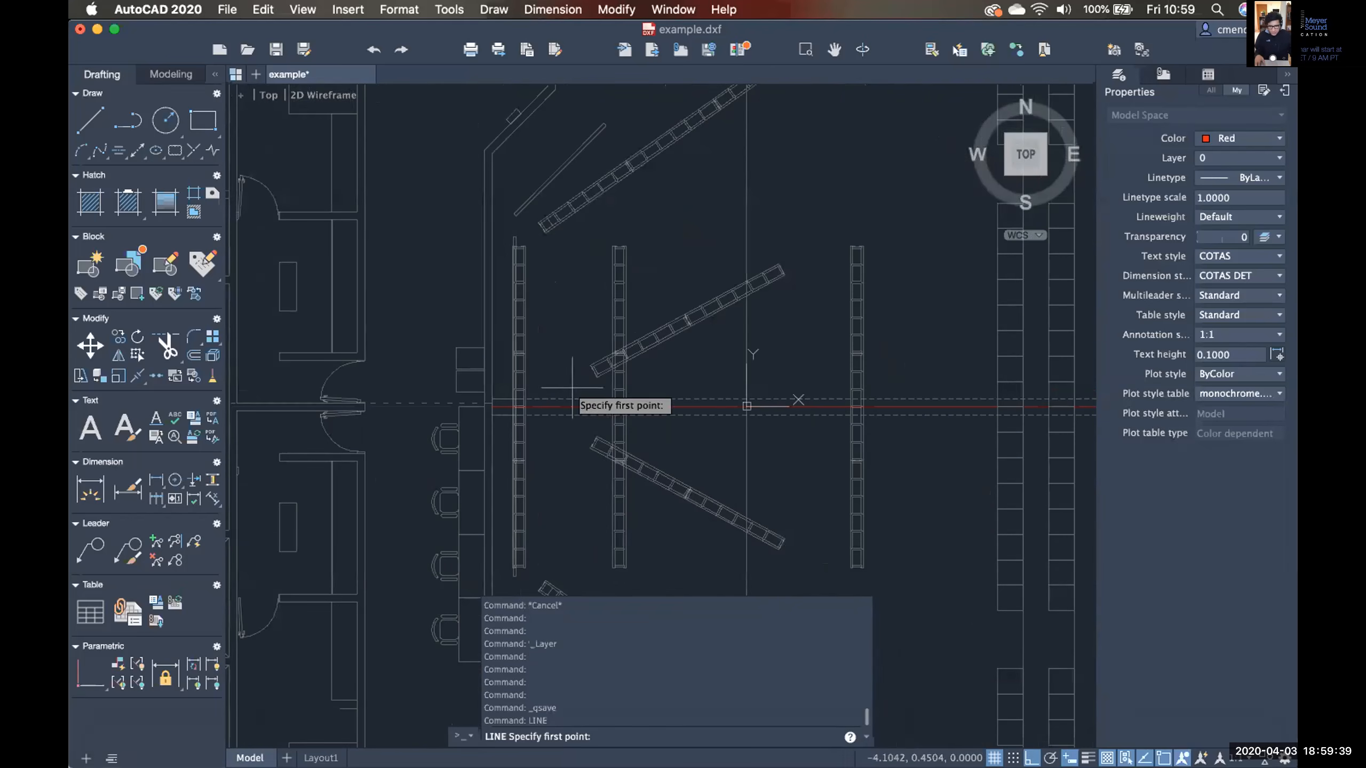
pyautogui.scroll(5, 491, 403)
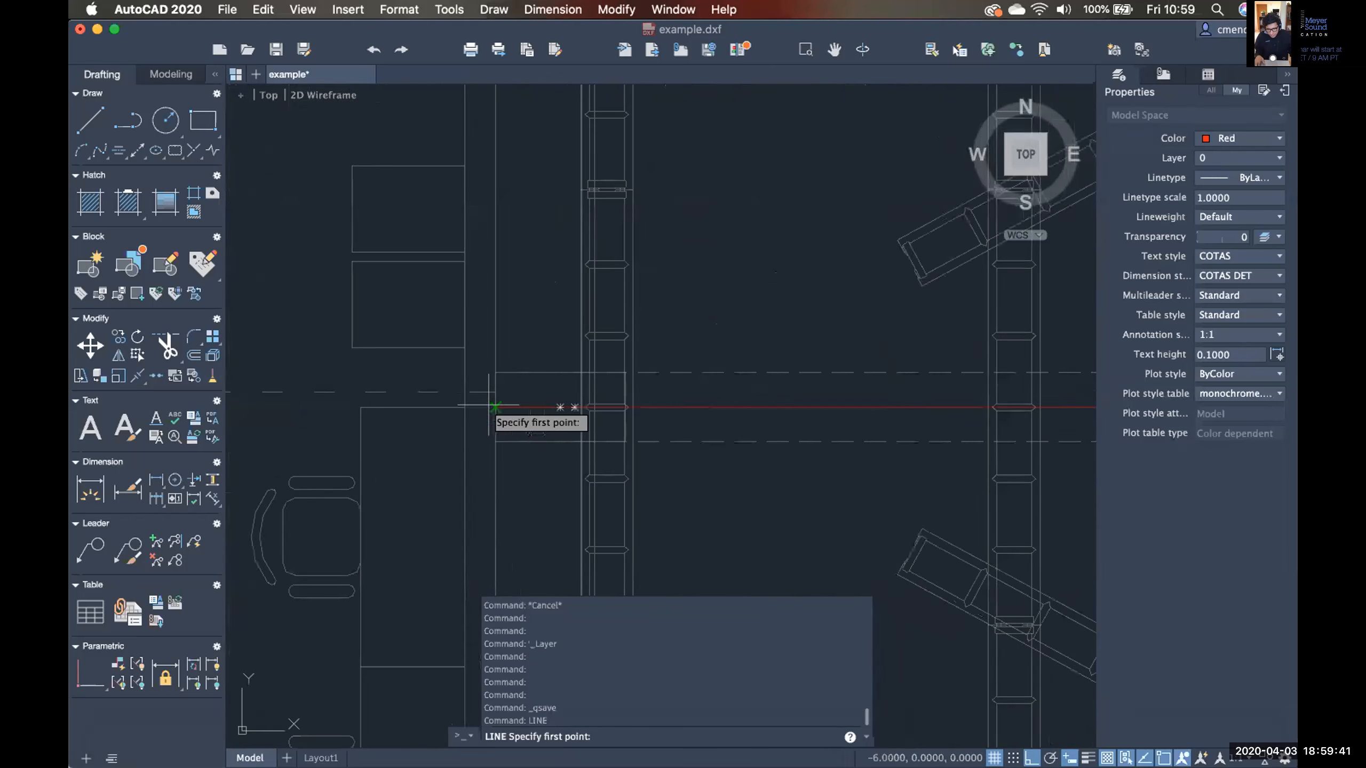
pyautogui.click(495, 407)
pyautogui.scroll(-6, 498, 274)
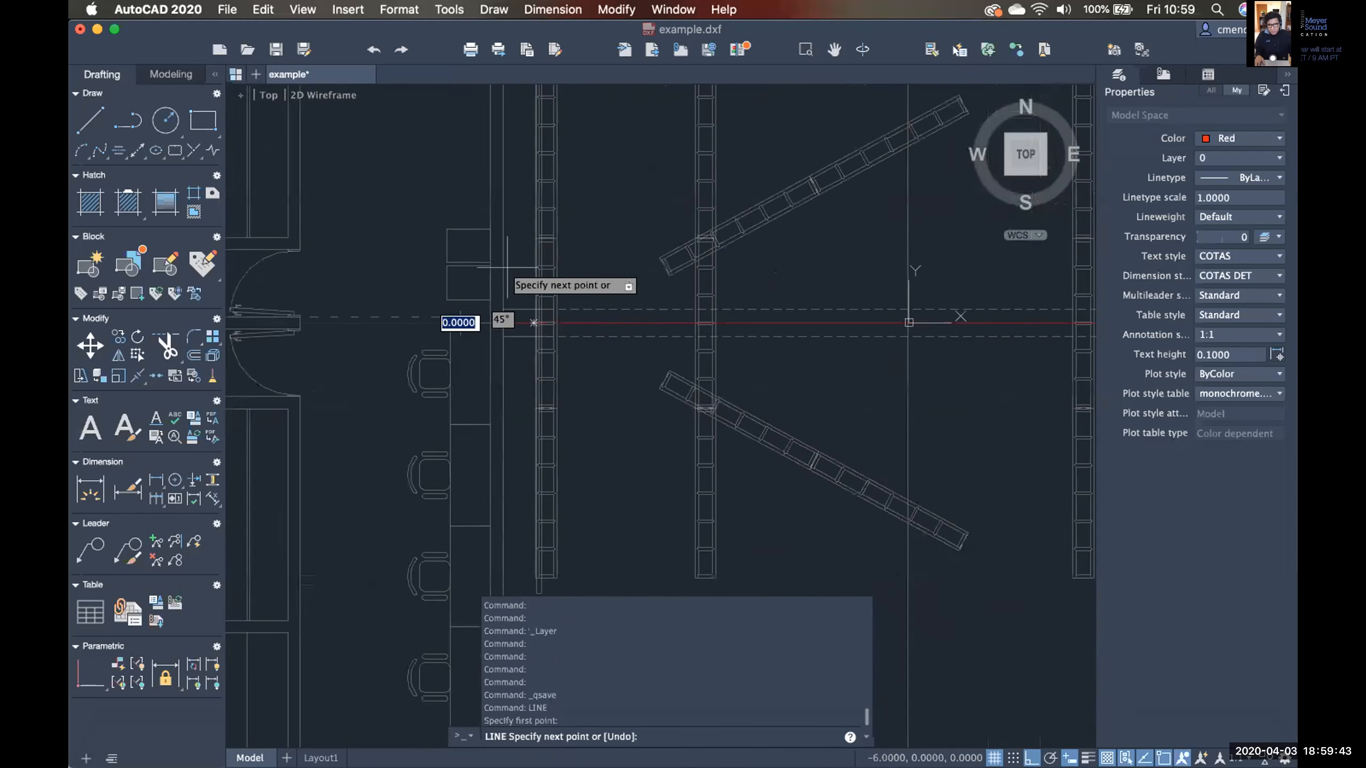
pyautogui.scroll(-5, 498, 267)
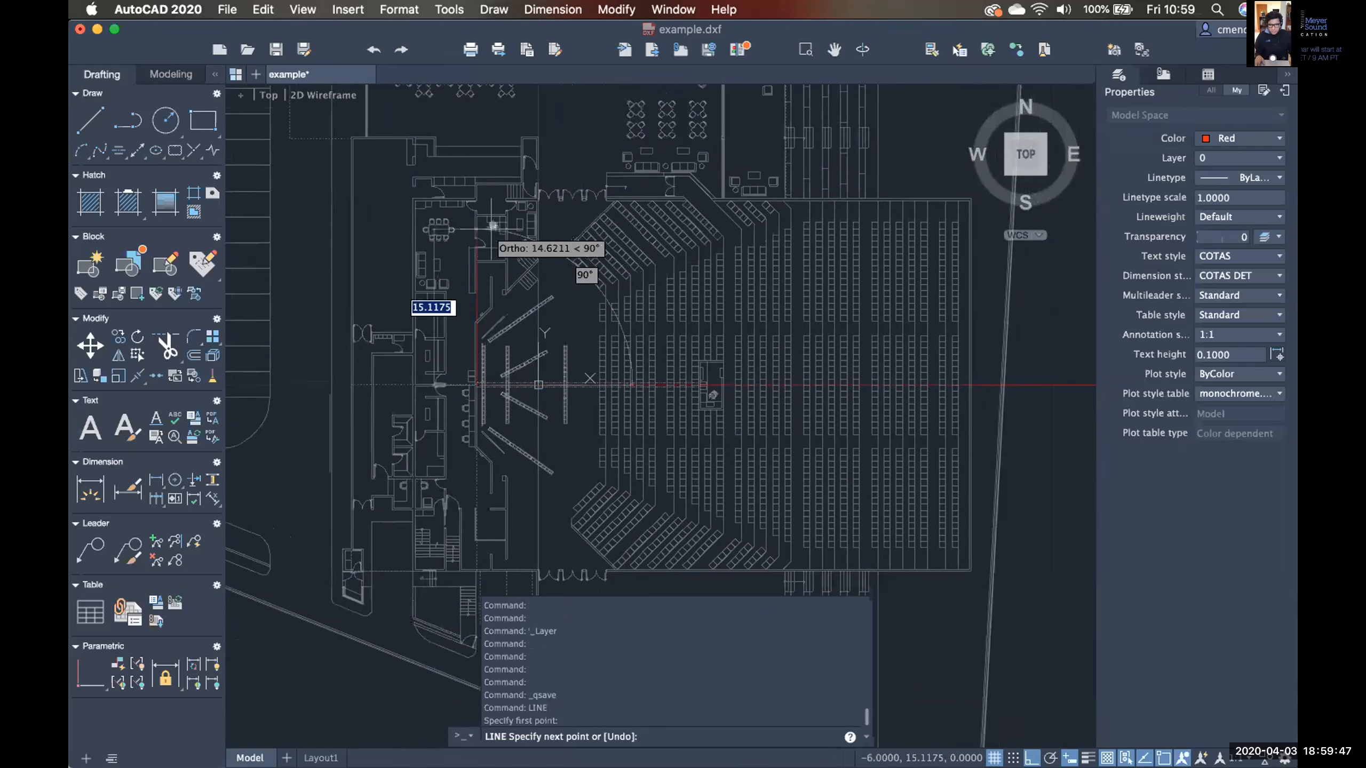
pyautogui.scroll(3, 484, 221)
pyautogui.moveTo(485, 221); pyautogui.dragTo(479, 258, button='middle')
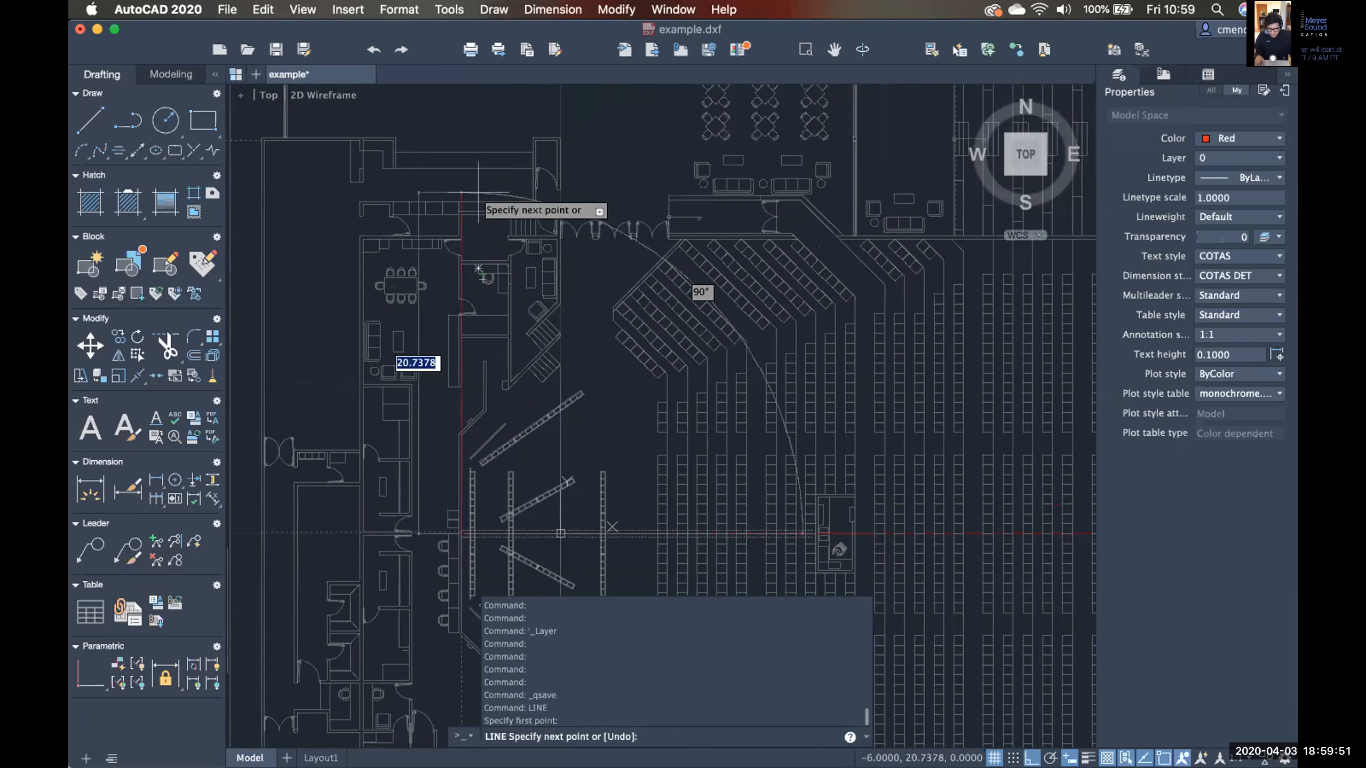
pyautogui.scroll(4, 478, 209)
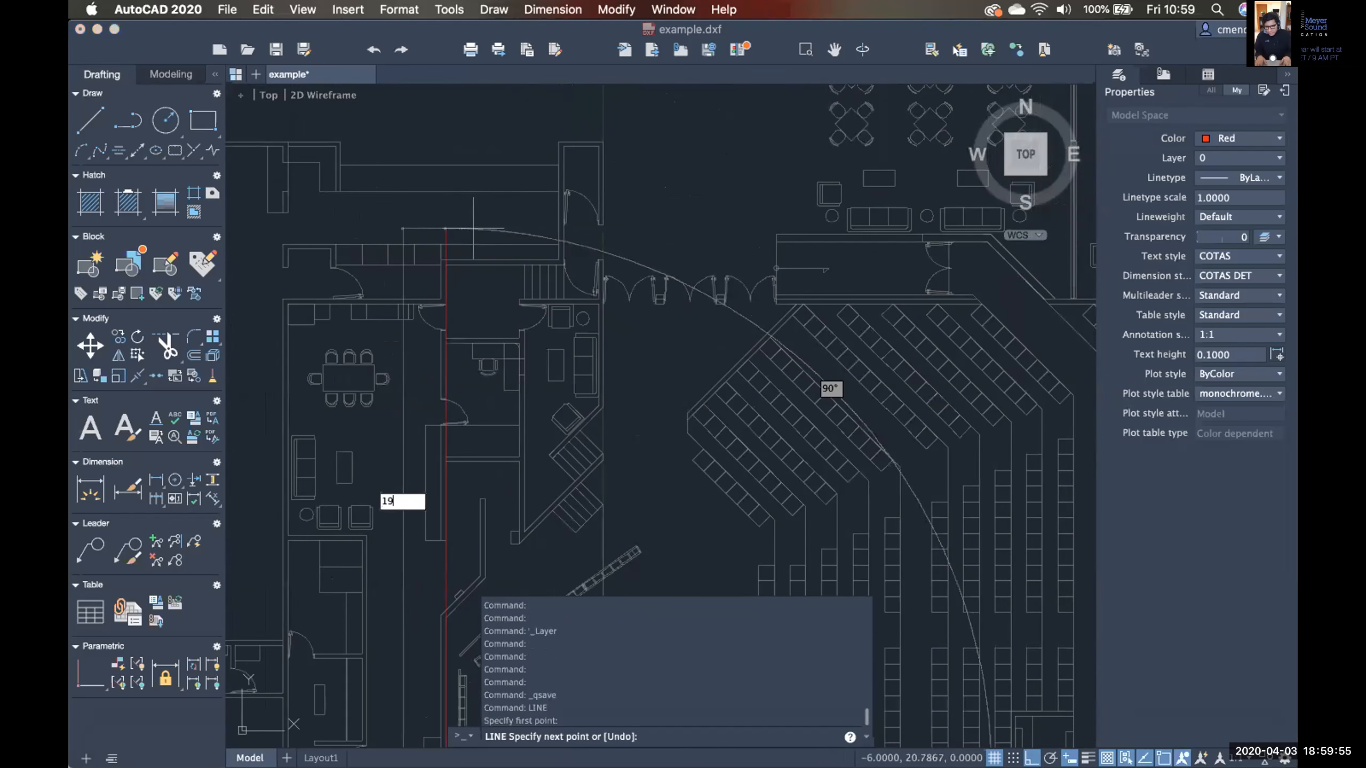
pyautogui.press('Return')
pyautogui.press('Escape')
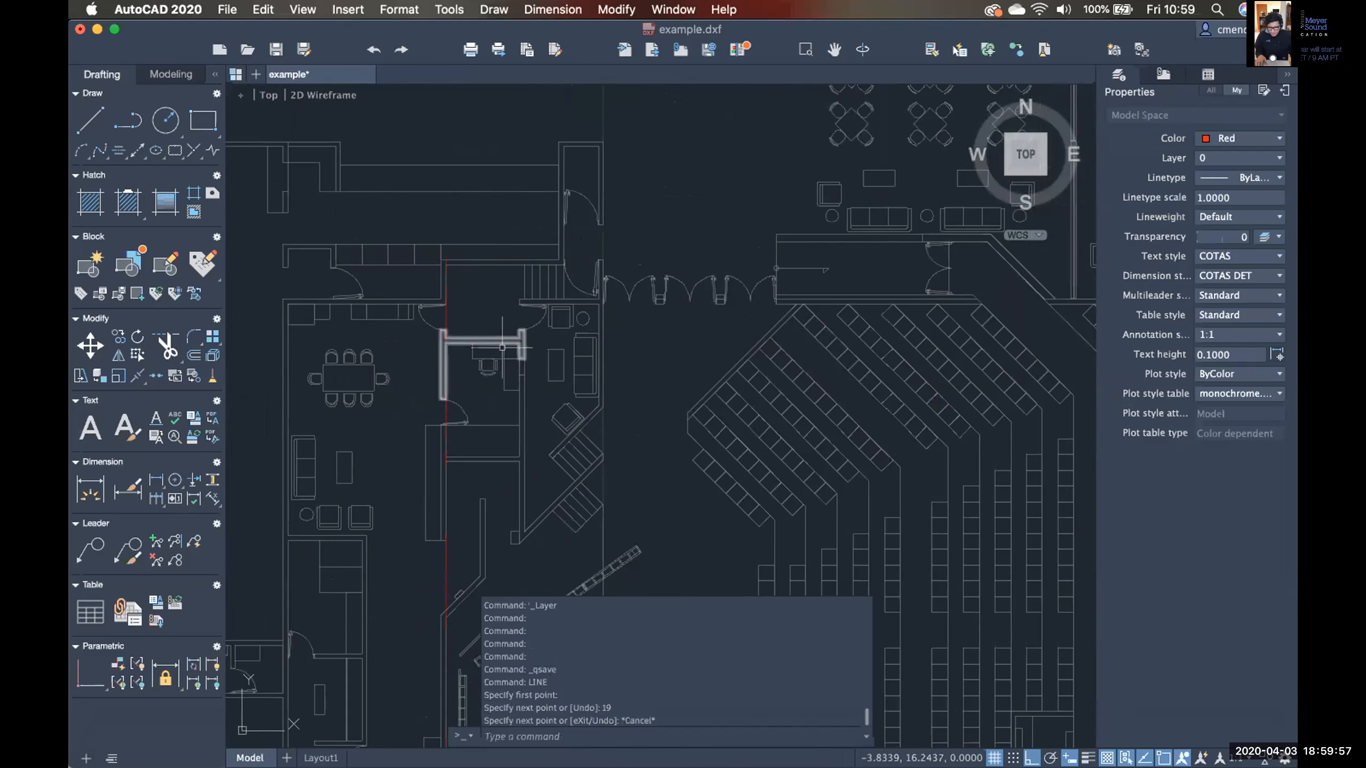
# Examine the vertical red line at the stage end, checking its endpoints and geometry values against the plan.
pyautogui.moveTo(518, 400); pyautogui.dragTo(543, 219, button='middle')
pyautogui.scroll(-5, 544, 237)
pyautogui.scroll(3, 546, 195)
pyautogui.scroll(4, 512, 239)
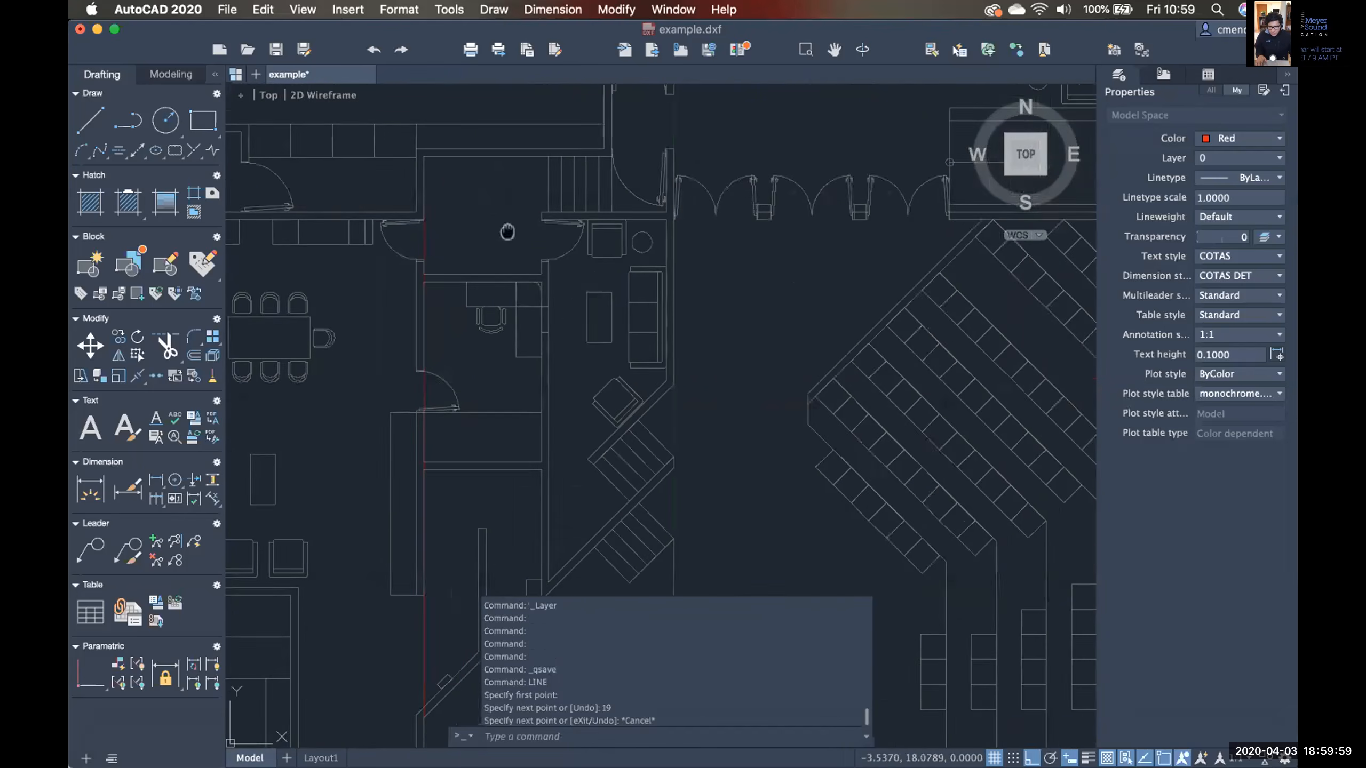
pyautogui.click(400, 254)
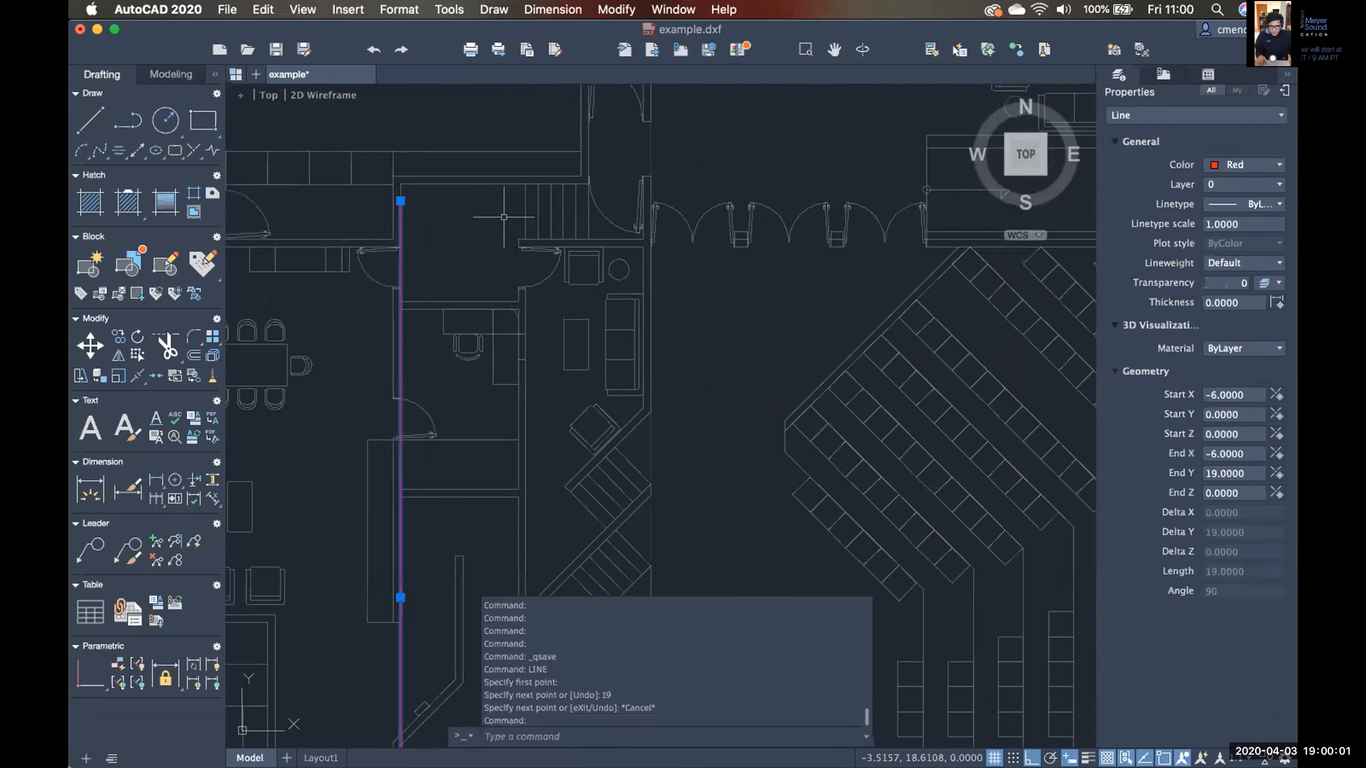
pyautogui.moveTo(452, 223); pyautogui.dragTo(331, 228, button='middle')
pyautogui.scroll(-4, 642, 207)
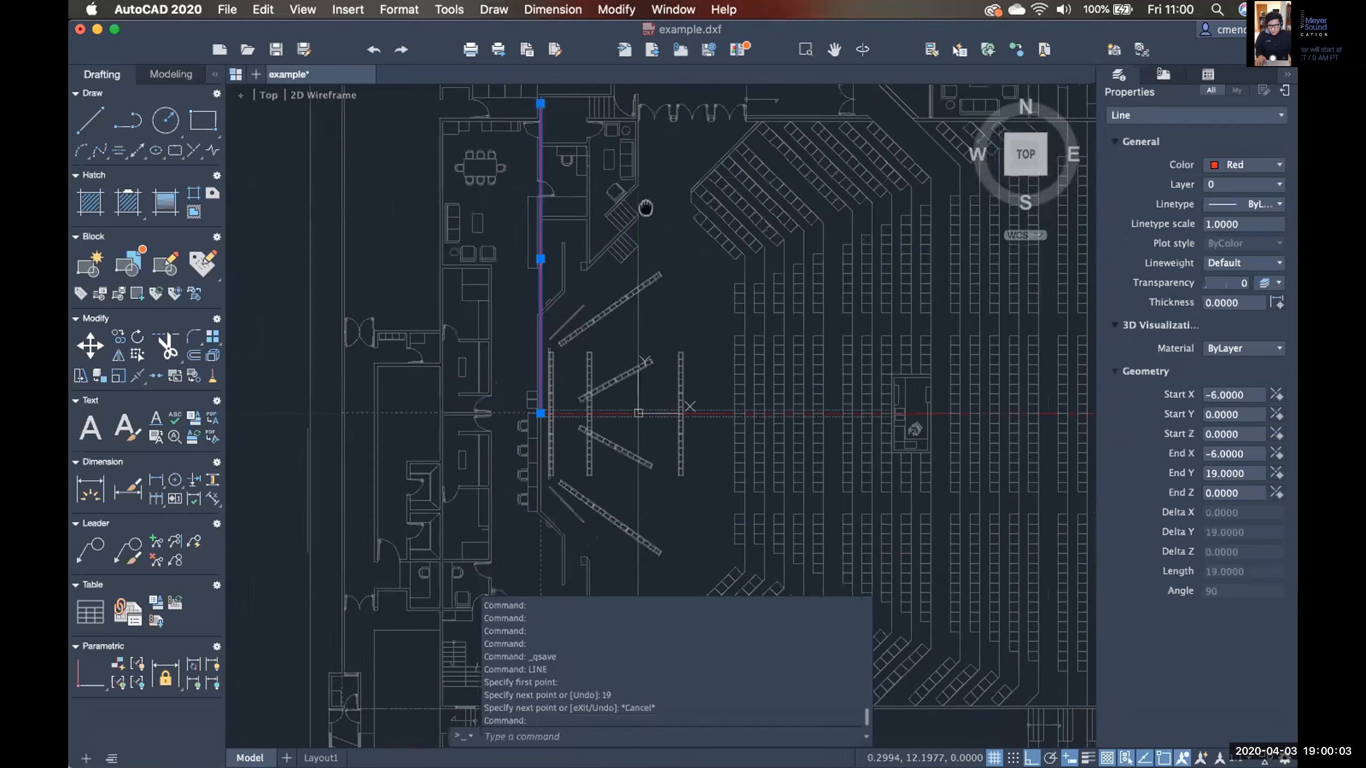
pyautogui.scroll(5, 557, 335)
pyautogui.press('Escape')
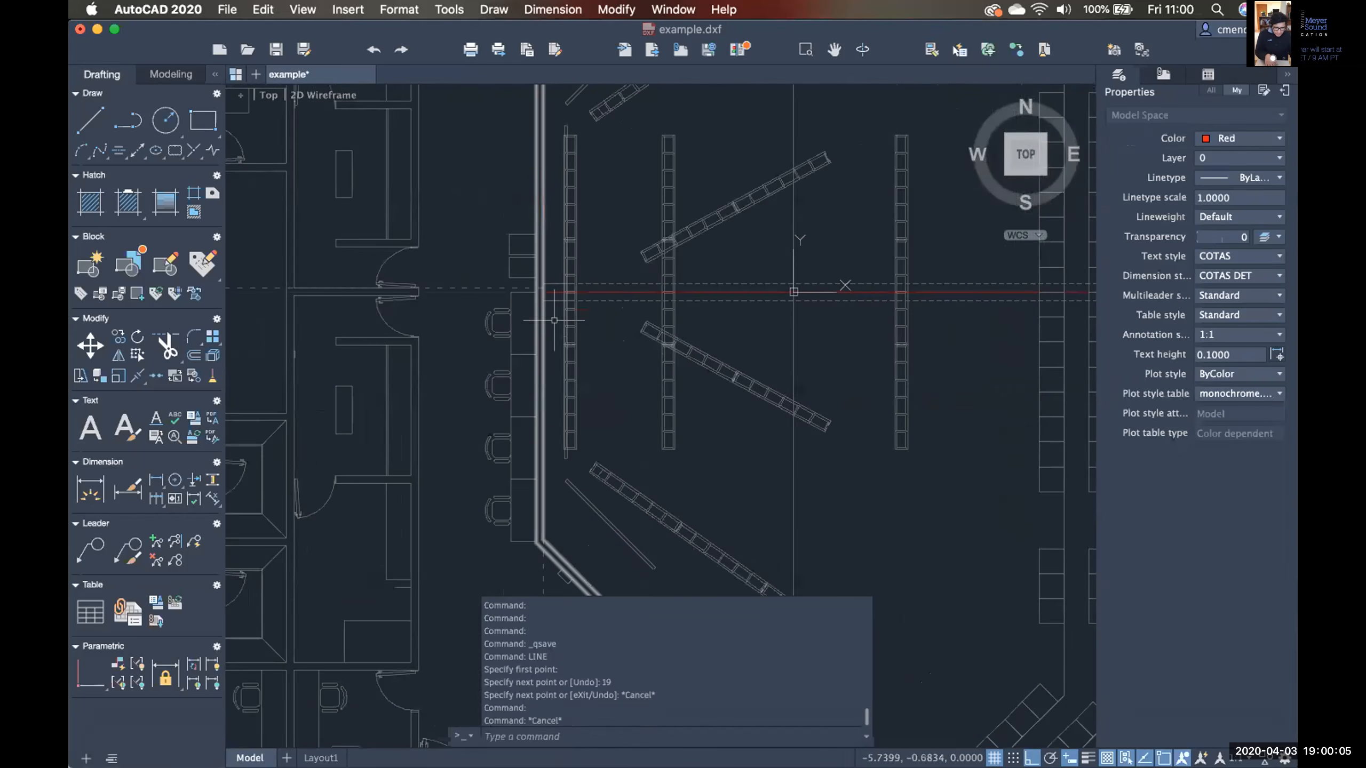
pyautogui.write('line')
pyautogui.press('Return')
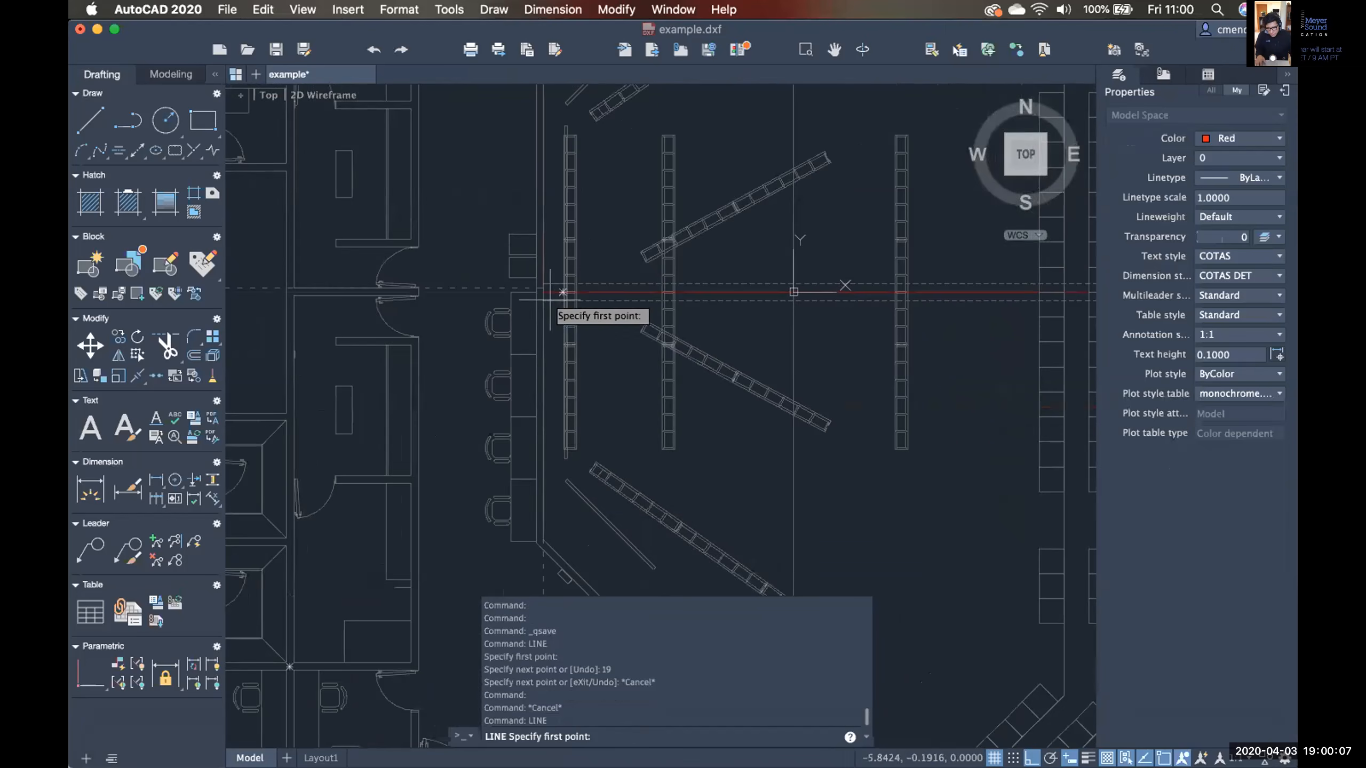
pyautogui.scroll(4, 547, 292)
pyautogui.press('Escape')
# Stretch the lower endpoint of the stage-end vertical red line 19 units straight down the plan.
pyautogui.click(537, 253)
pyautogui.click(537, 291)
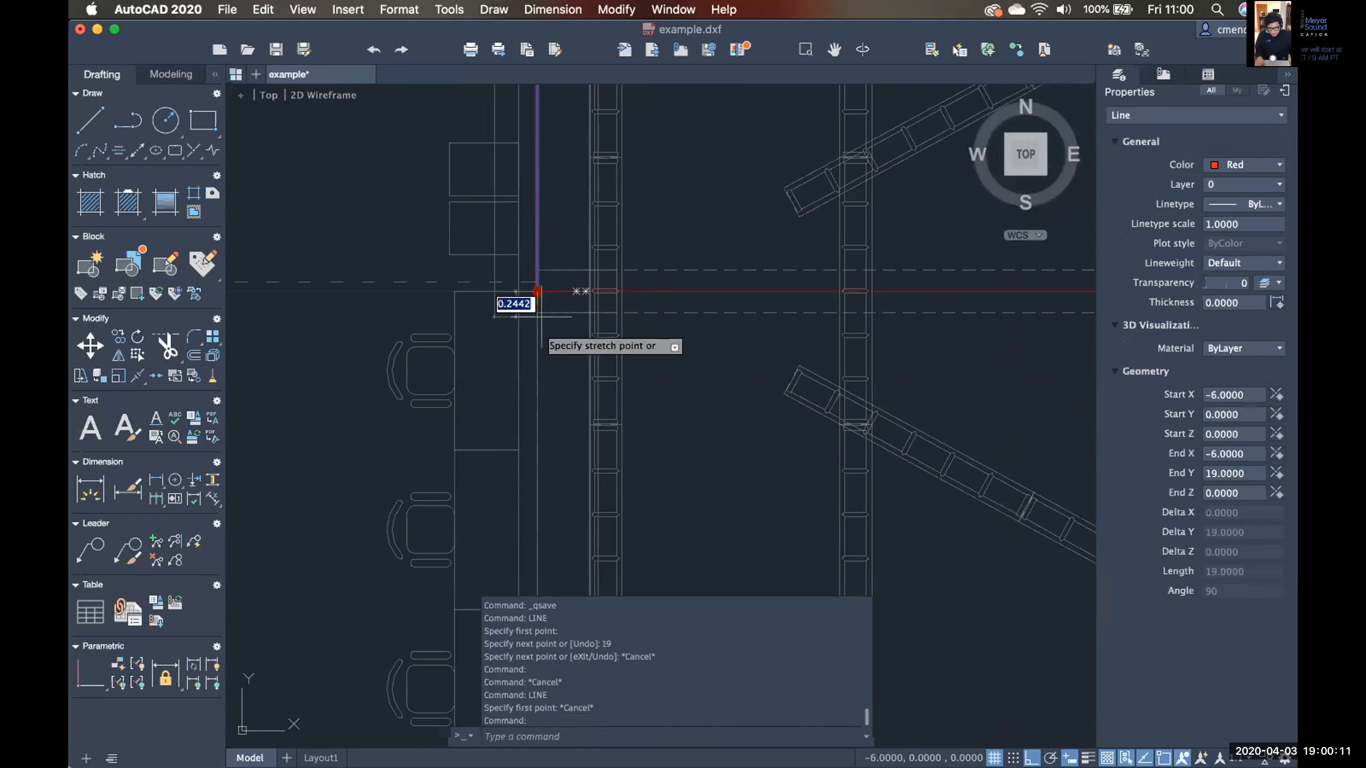
pyautogui.scroll(-4, 543, 411)
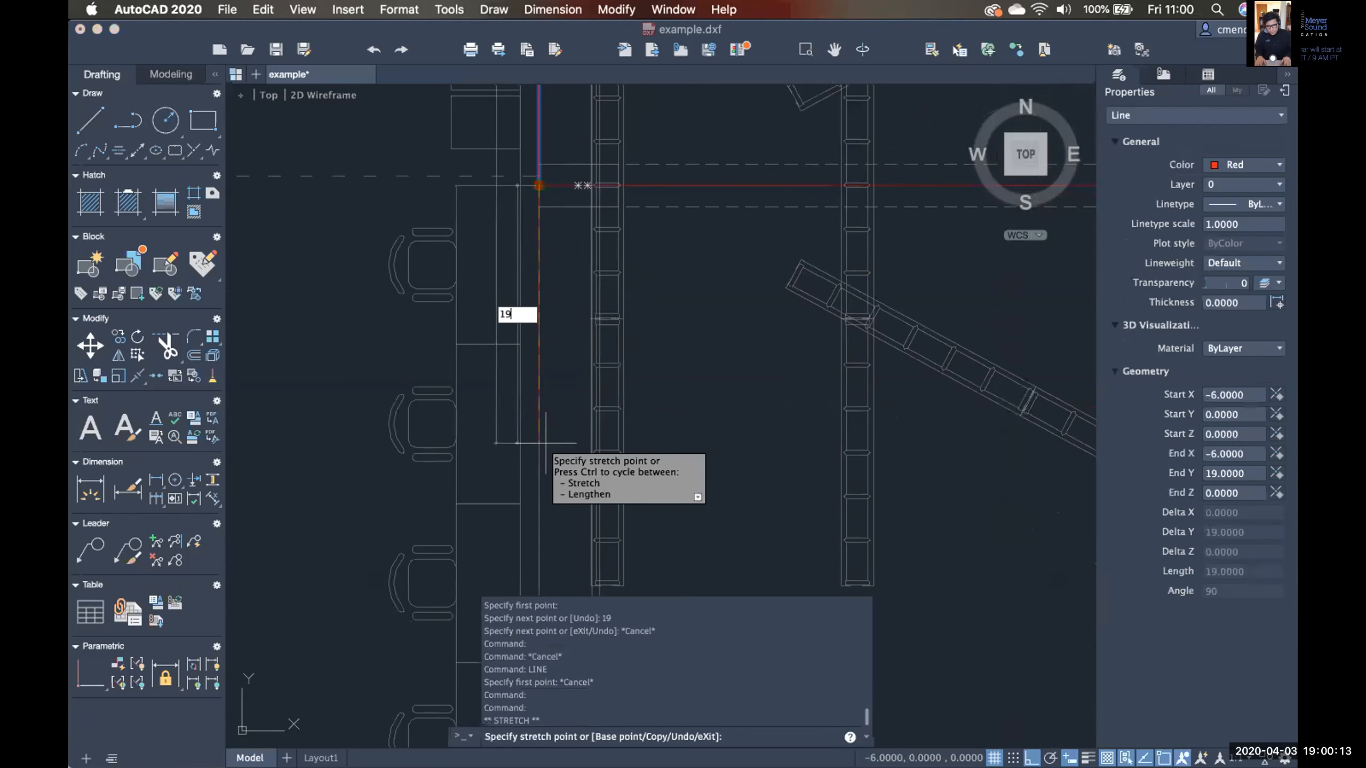
pyautogui.press('Return')
pyautogui.scroll(-6, 731, 350)
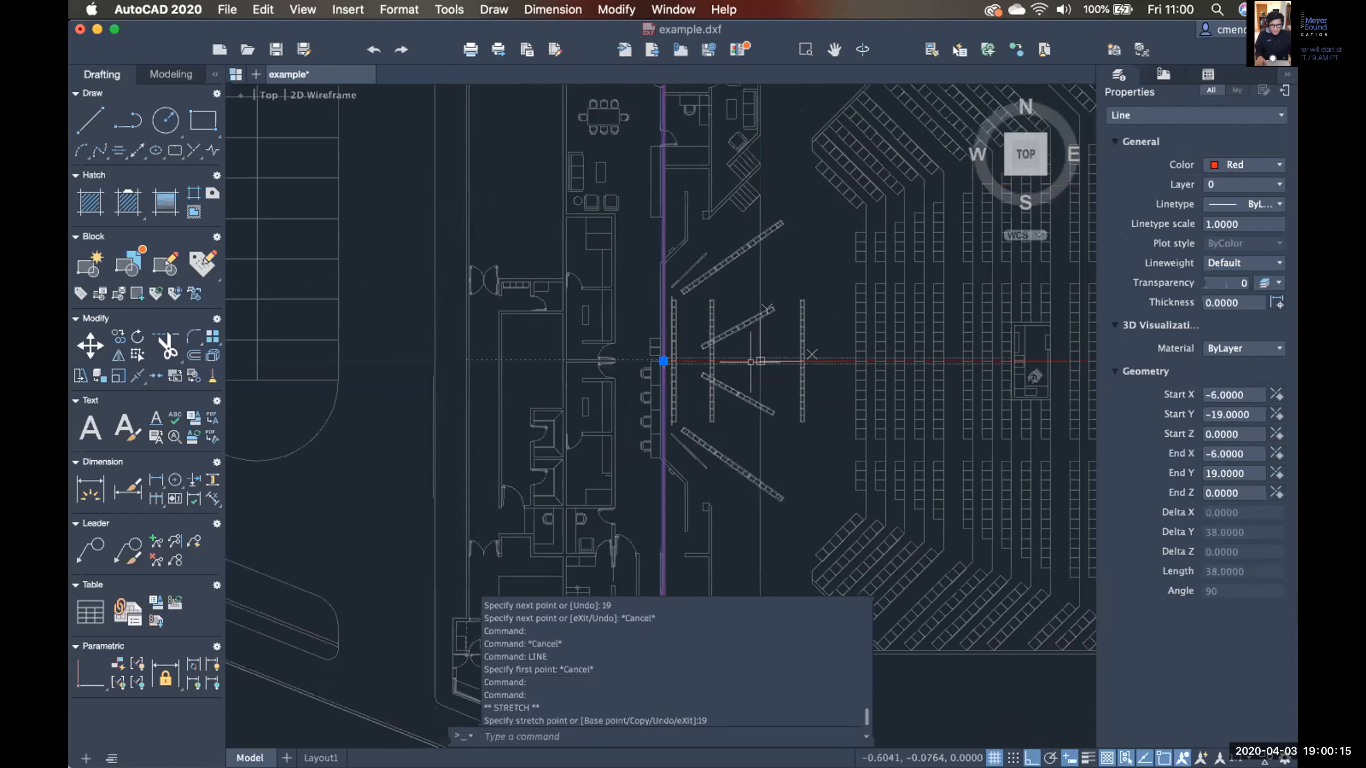
pyautogui.moveTo(771, 354); pyautogui.dragTo(600, 384, button='middle')
pyautogui.moveTo(741, 353); pyautogui.dragTo(637, 361, button='middle')
pyautogui.press('Escape')
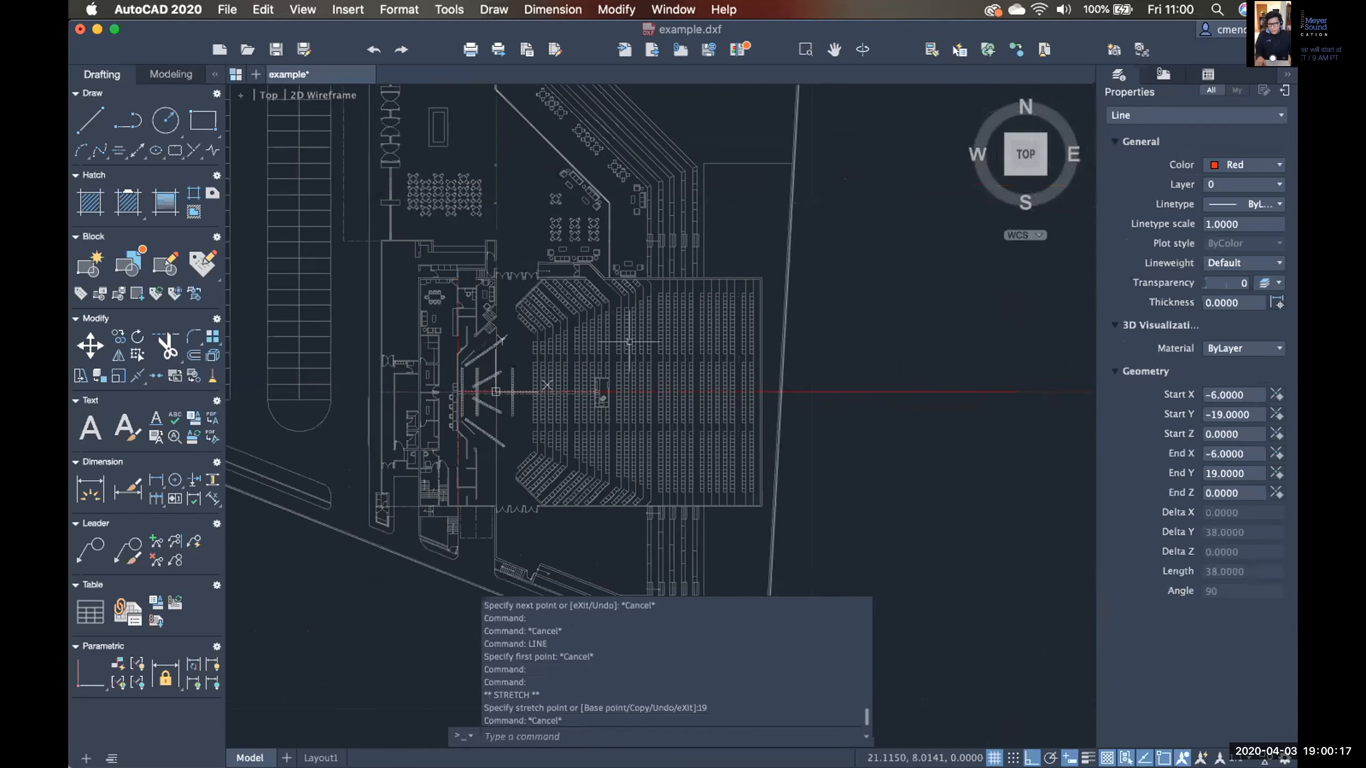
# Draw a red line 1 unit long outward along the central axis, starting where the axis meets the rear wall.
pyautogui.moveTo(616, 310); pyautogui.dragTo(637, 314, button='middle')
pyautogui.scroll(3, 637, 401)
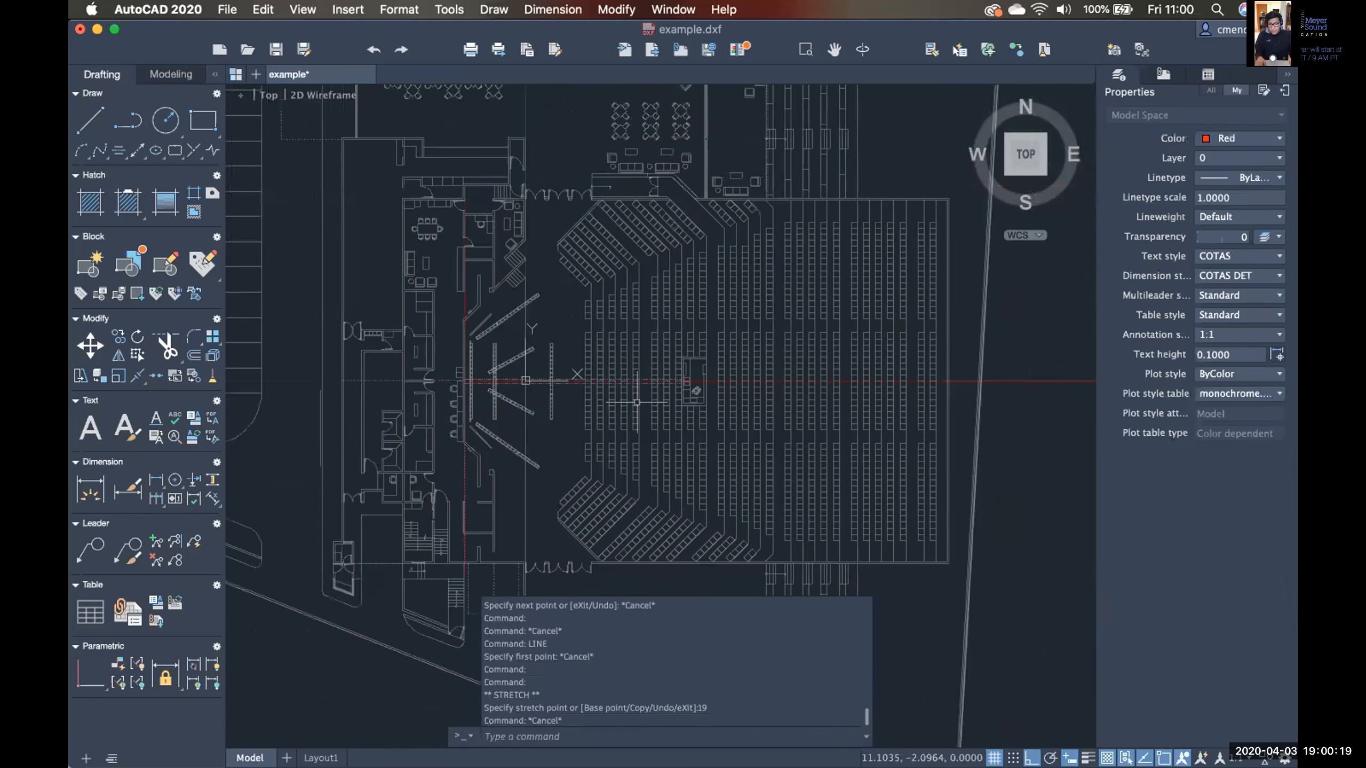
pyautogui.scroll(3, 968, 385)
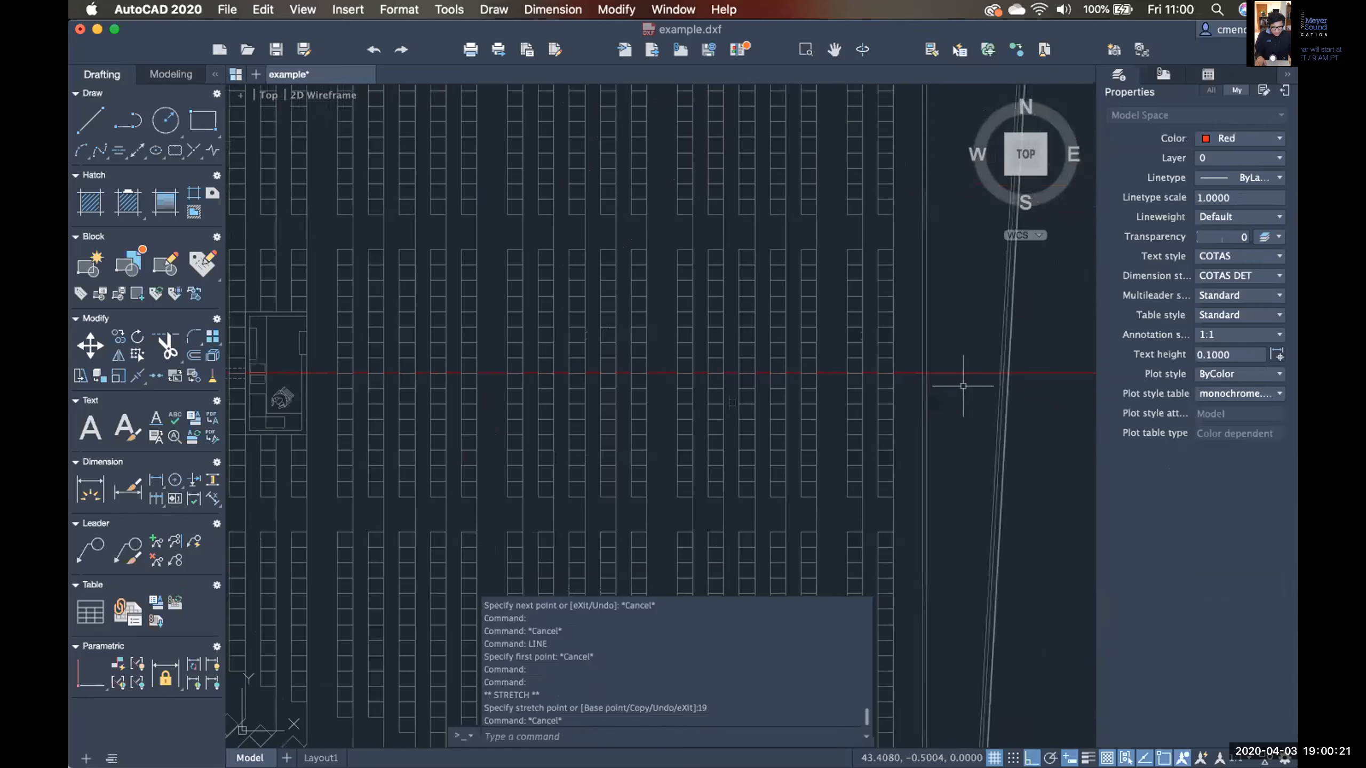
pyautogui.moveTo(802, 381); pyautogui.dragTo(710, 372, button='middle')
pyautogui.write('lin')
pyautogui.press('Return')
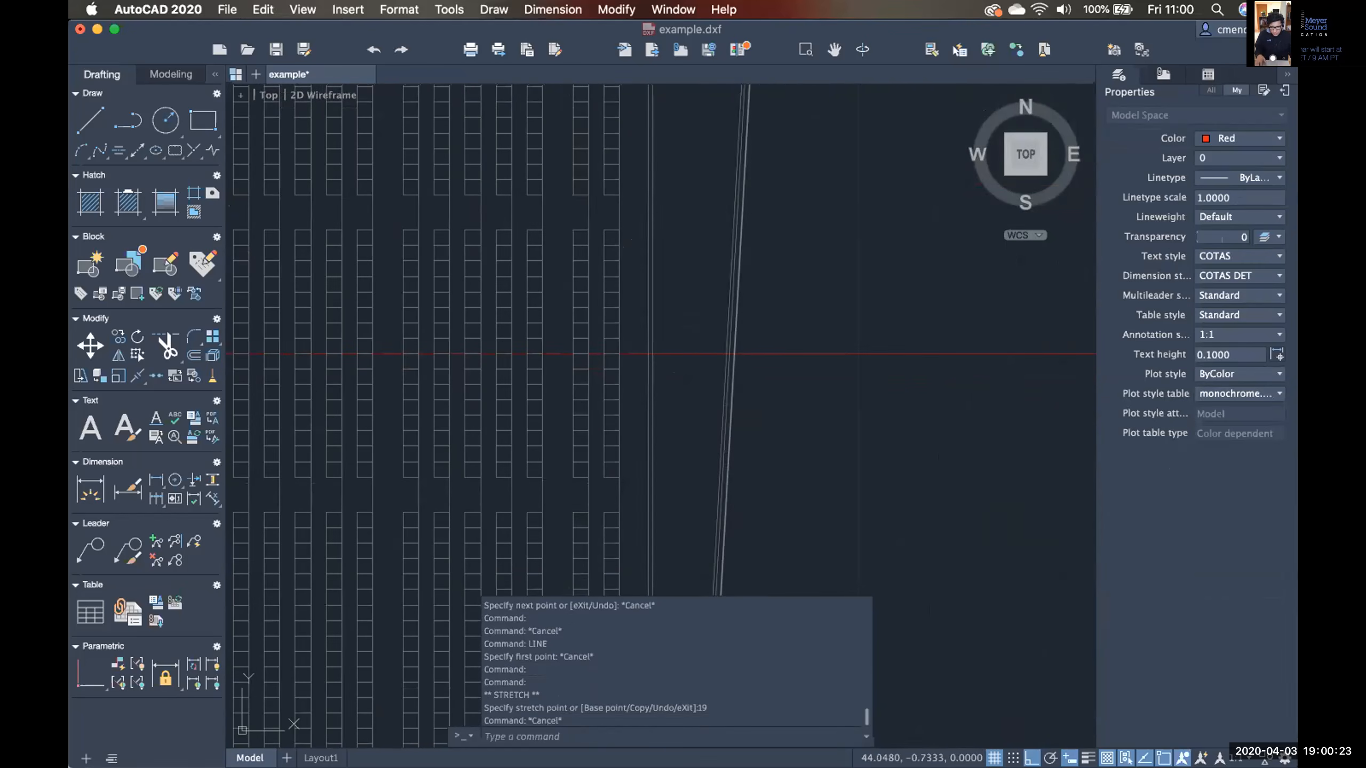
pyautogui.click(654, 356)
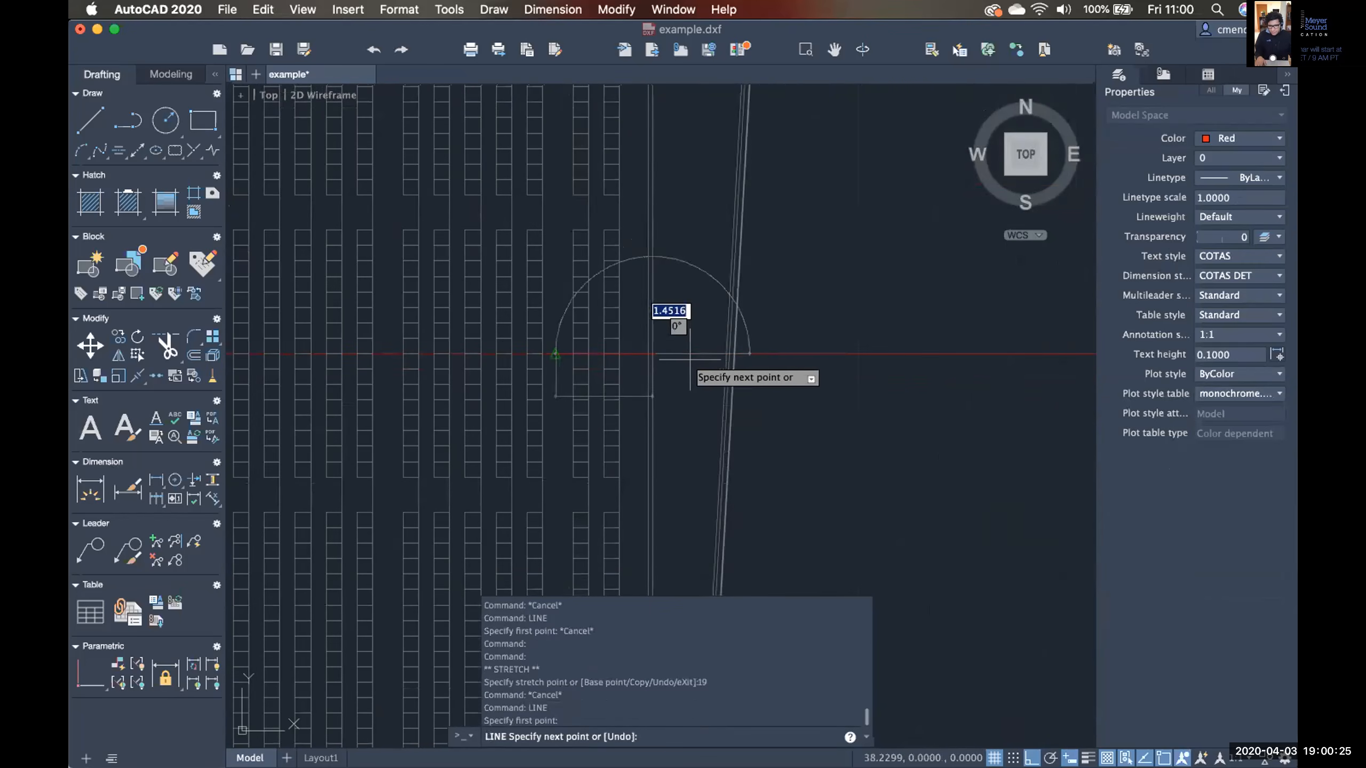
pyautogui.write('1')
pyautogui.press('Return')
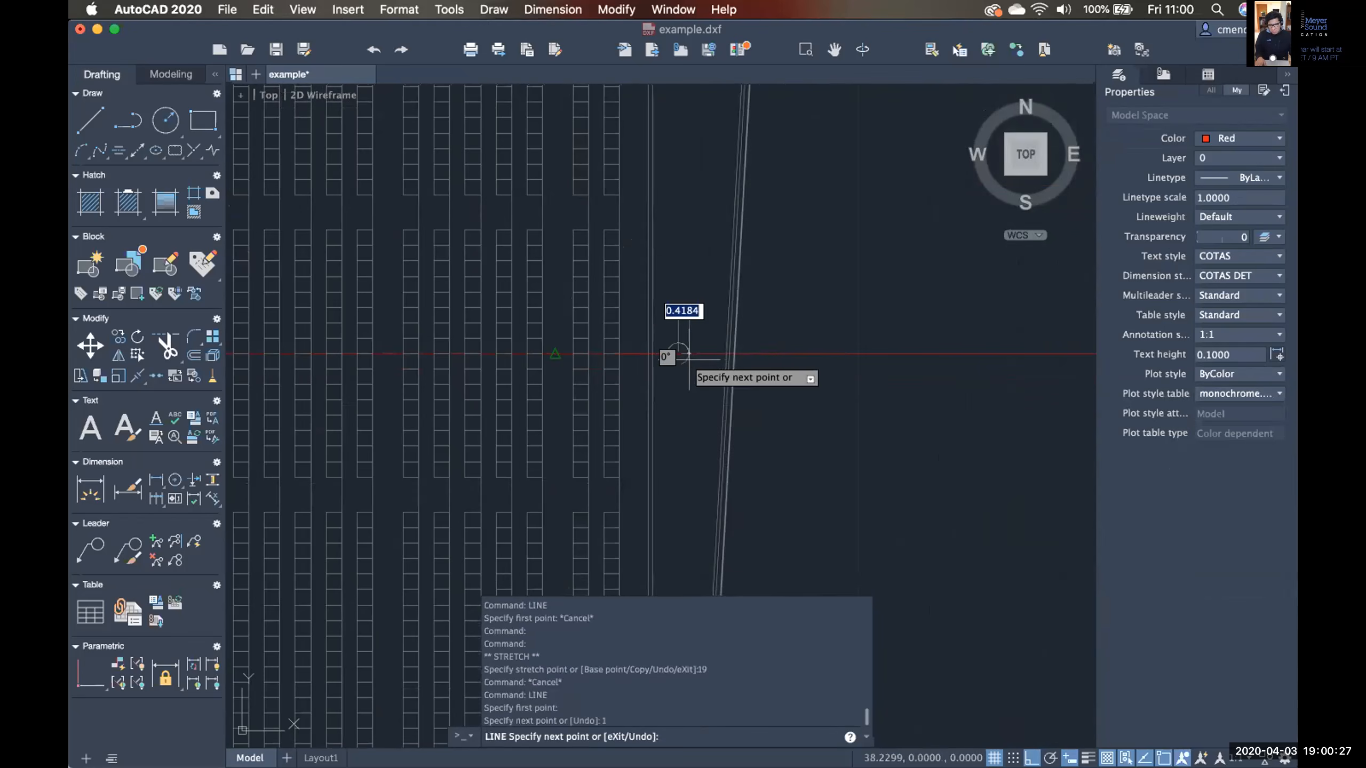
# Continue the line from the point behind the rear wall 19 units straight up the plan.
pyautogui.scroll(-3, 687, 264)
pyautogui.moveTo(685, 263); pyautogui.dragTo(675, 415, button='middle')
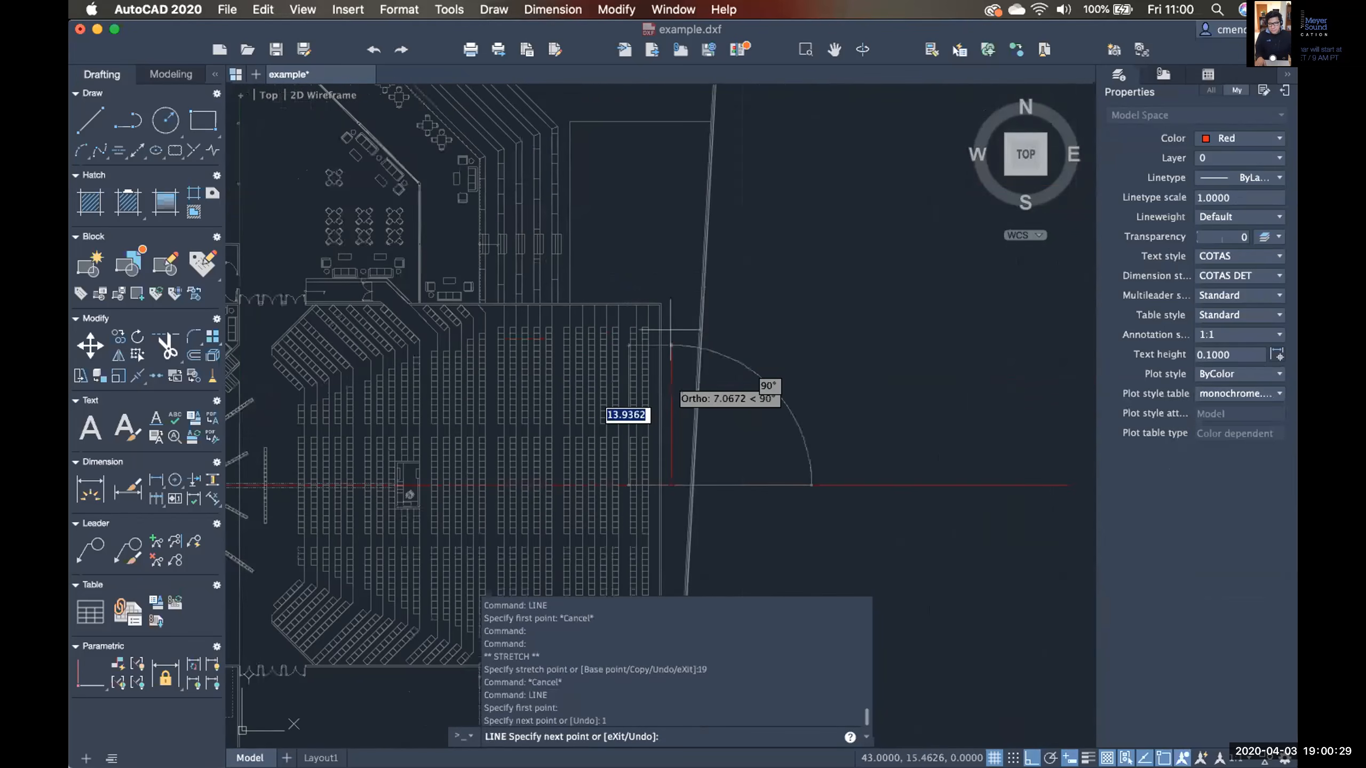
pyautogui.write('1')
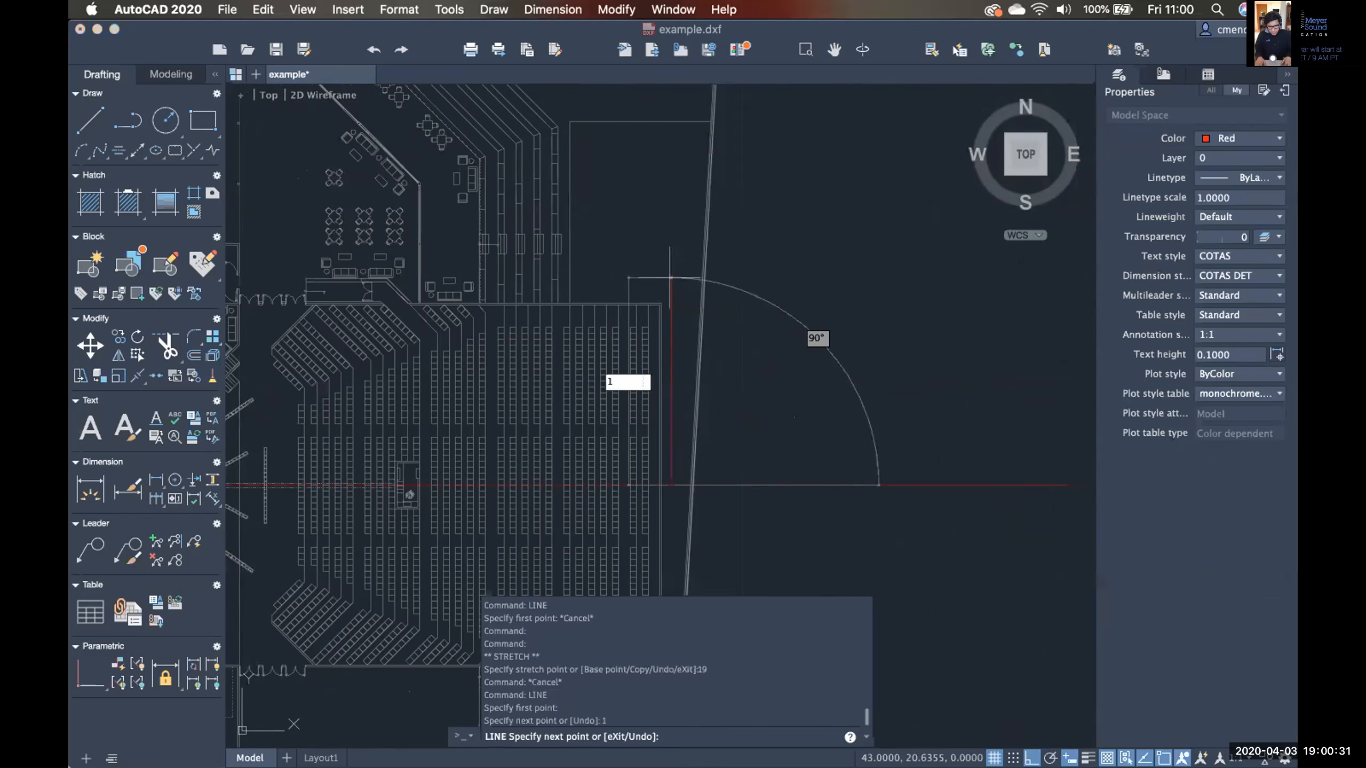
pyautogui.write('9')
pyautogui.press('Return')
pyautogui.press('Escape')
# Stretch the axis endpoint of the vertical red line behind the rear wall 19 units down the plan.
pyautogui.click(672, 374)
pyautogui.moveTo(755, 433); pyautogui.dragTo(778, 276, button='middle')
pyautogui.click(694, 328)
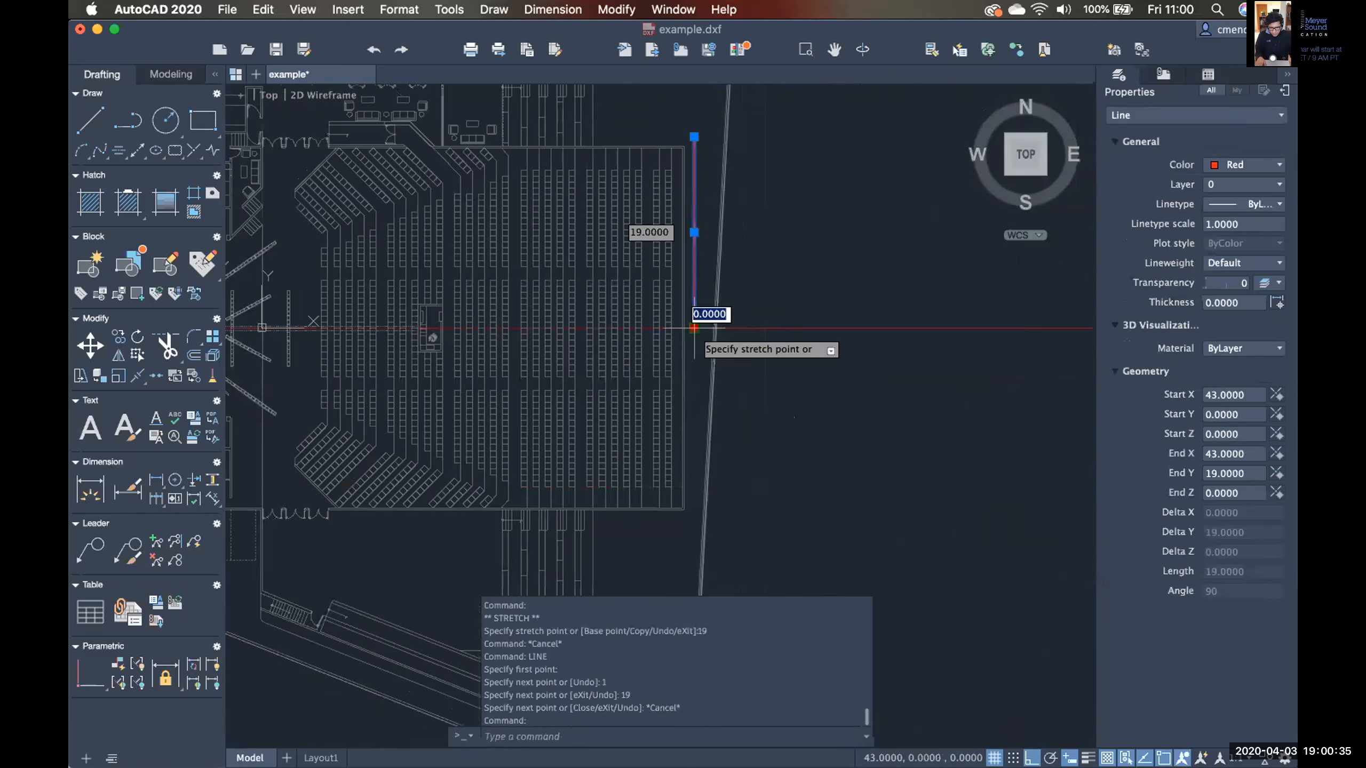
pyautogui.write('19')
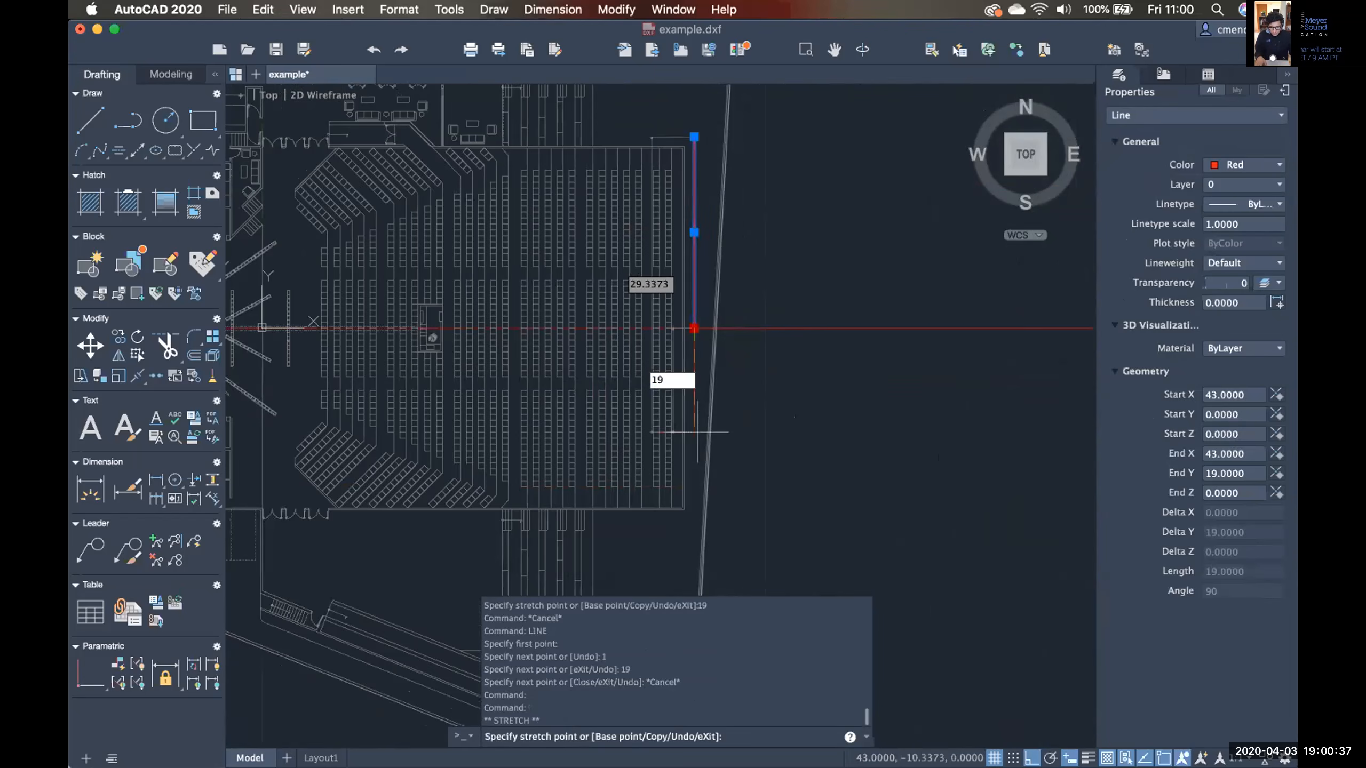
pyautogui.press('Return')
pyautogui.press('Escape')
# Draw a red line joining the upper endpoint of the rear vertical line to the upper endpoint of the stage-end vertical line.
pyautogui.moveTo(697, 432)
pyautogui.mouseDown(button='middle')
pyautogui.moveTo(827, 473)
pyautogui.moveTo(880, 562)
pyautogui.mouseUp(button='middle')
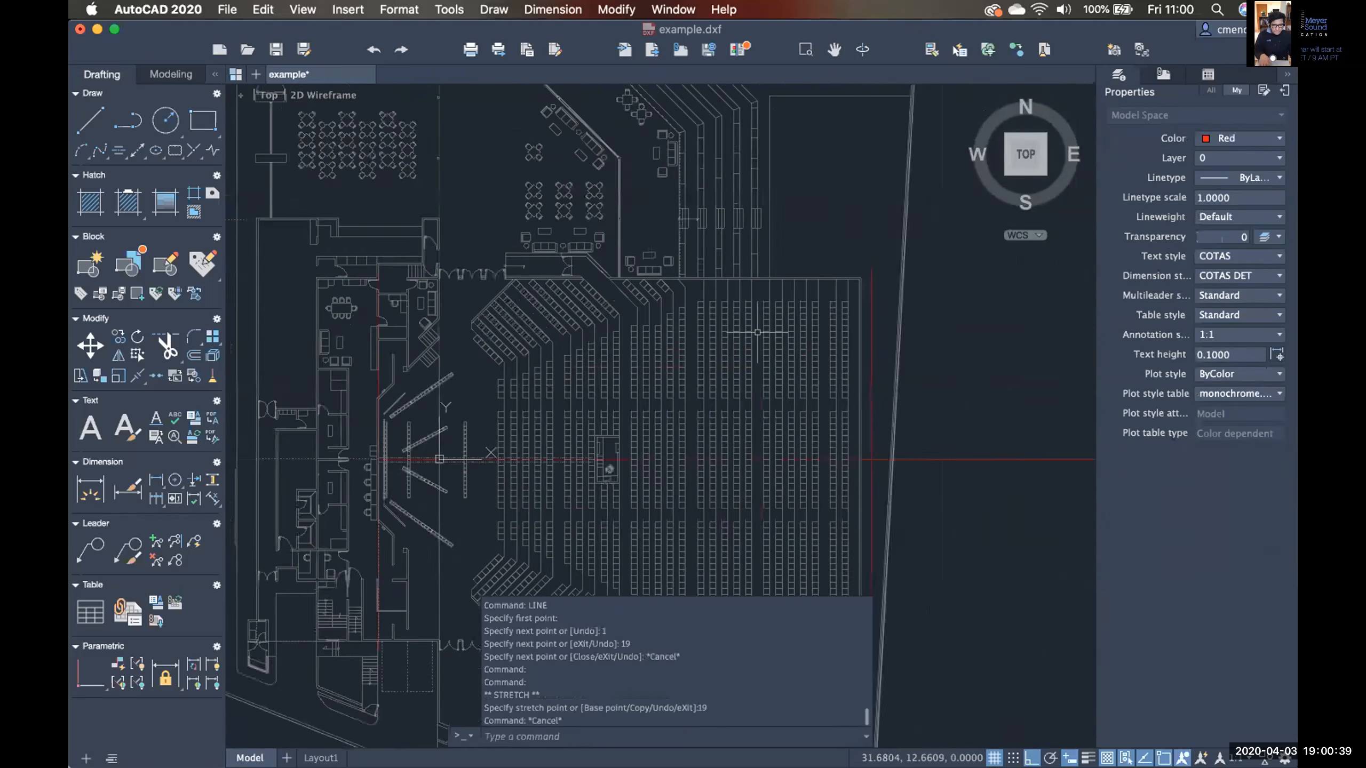
pyautogui.scroll(3, 867, 250)
pyautogui.moveTo(867, 250); pyautogui.dragTo(750, 254, button='middle')
pyautogui.write('lin')
pyautogui.press('Return')
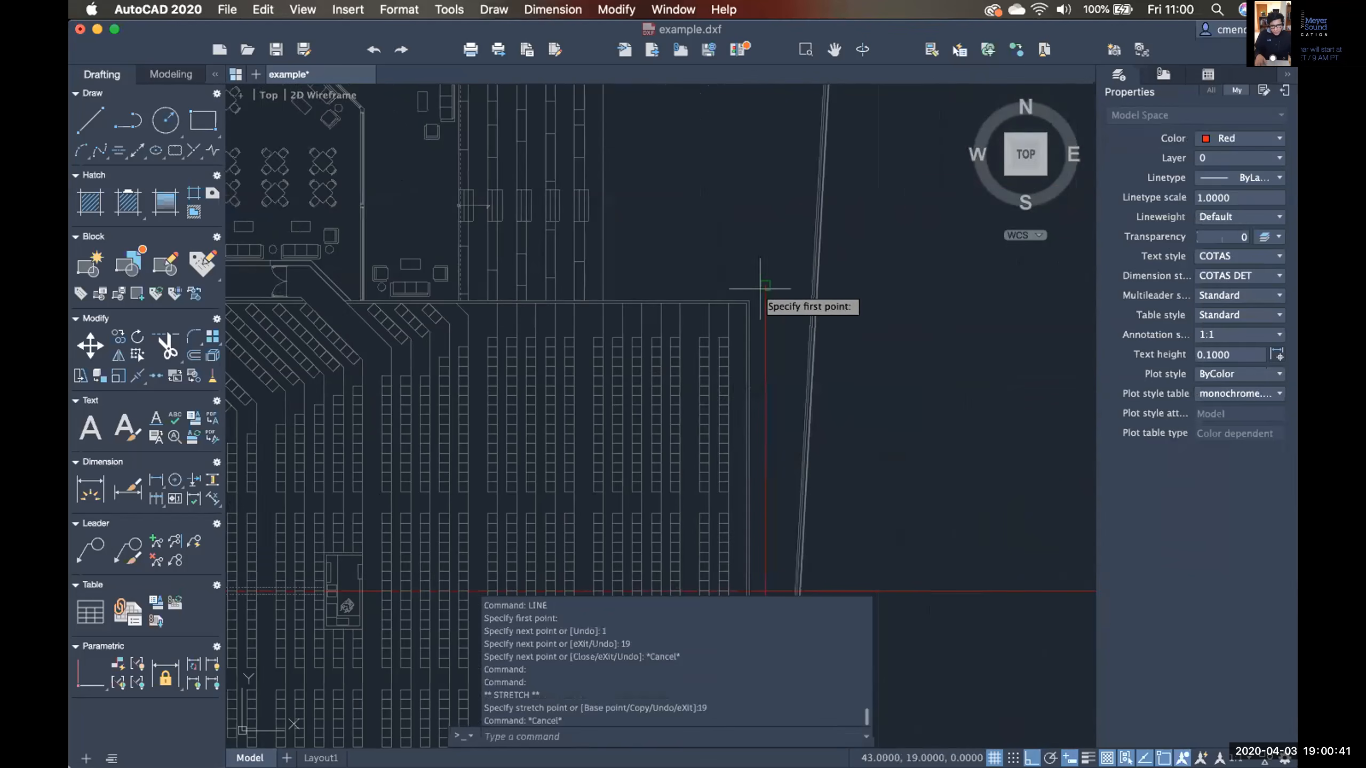
pyautogui.click(766, 287)
pyautogui.moveTo(487, 311); pyautogui.dragTo(801, 314, button='middle')
pyautogui.scroll(-3, 769, 311)
pyautogui.moveTo(683, 321); pyautogui.dragTo(833, 315, button='middle')
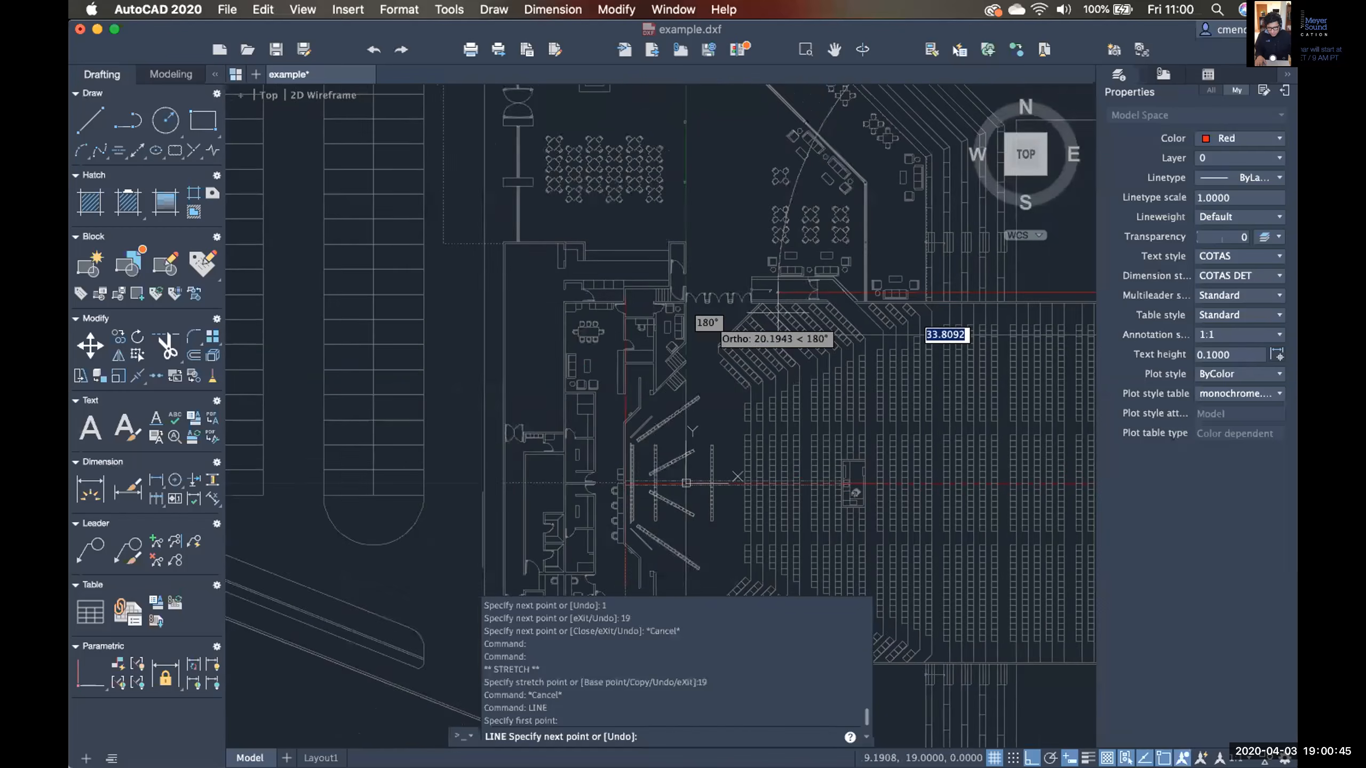
pyautogui.scroll(6, 639, 291)
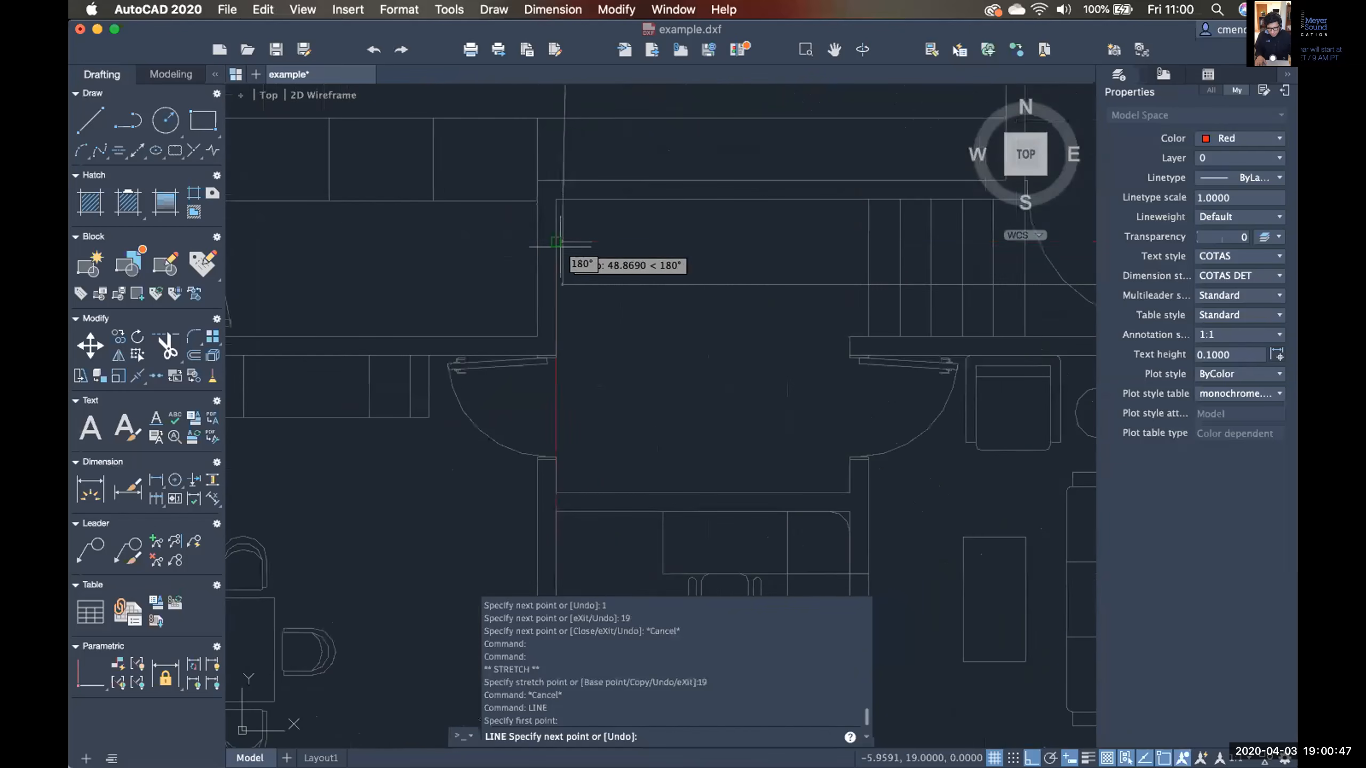
pyautogui.click(556, 242)
pyautogui.scroll(-4, 639, 295)
pyautogui.press('Escape')
# Stretch the stage-side end of the upper horizontal red line past the vertical line to about X -14.6.
pyautogui.click(639, 298)
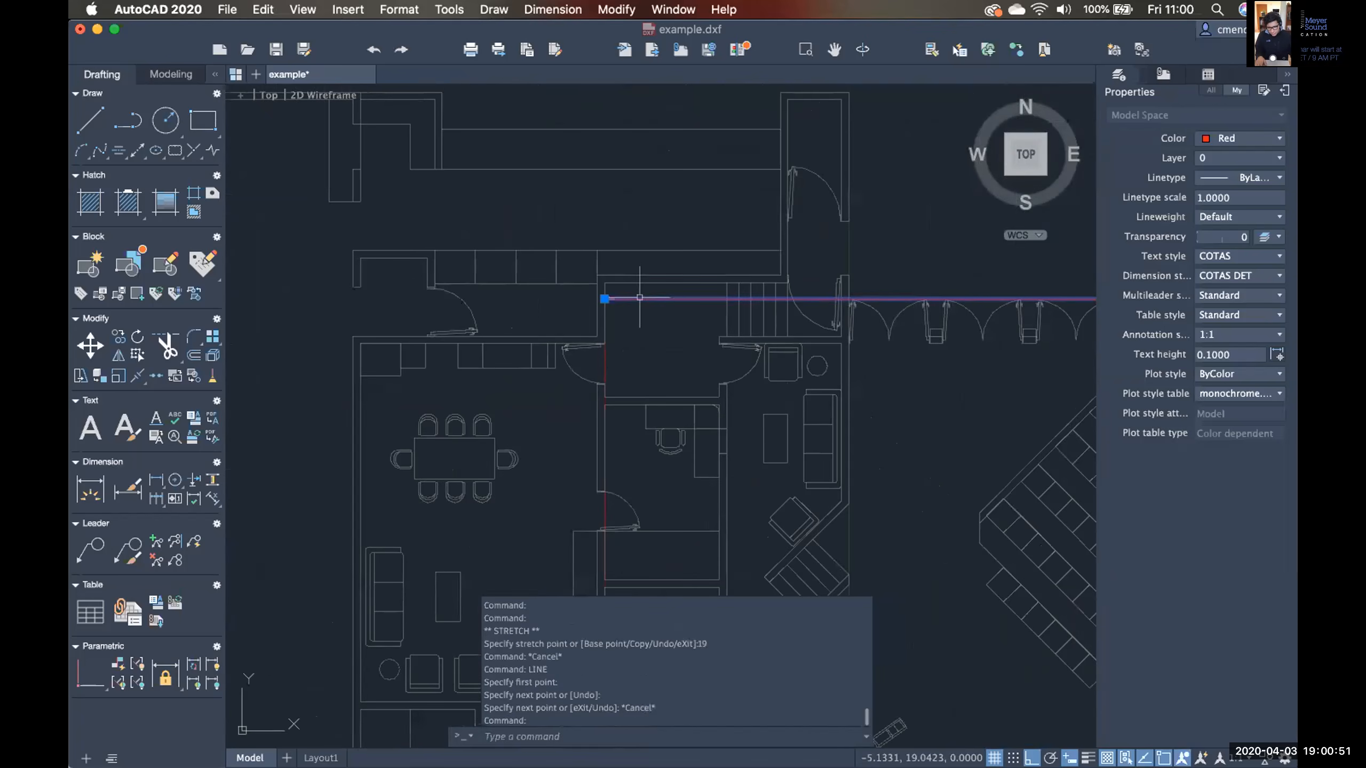
pyautogui.click(605, 299)
pyautogui.scroll(-1, 430, 317)
pyautogui.scroll(-1, 393, 316)
pyautogui.click(569, 310)
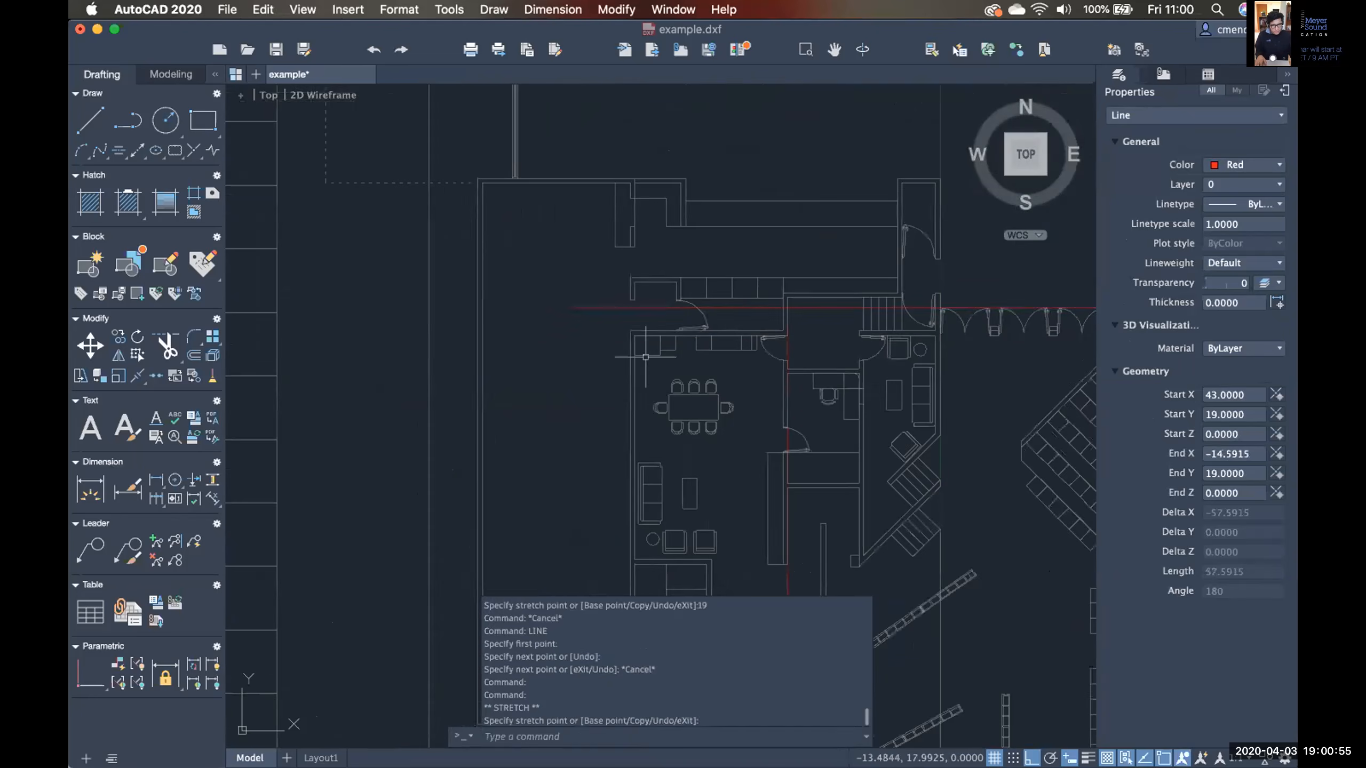
pyautogui.press('Escape')
# Draw a horizontal red line from the lower endpoint of the rear vertical line past the stage end to about X -21.4.
pyautogui.scroll(-4, 778, 414)
pyautogui.moveTo(880, 428); pyautogui.dragTo(579, 292, button='middle')
pyautogui.moveTo(942, 590)
pyautogui.mouseDown(button='middle')
pyautogui.moveTo(903, 490)
pyautogui.moveTo(798, 392)
pyautogui.mouseUp(button='middle')
pyautogui.scroll(2, 798, 392)
pyautogui.write('l')
pyautogui.press('Return')
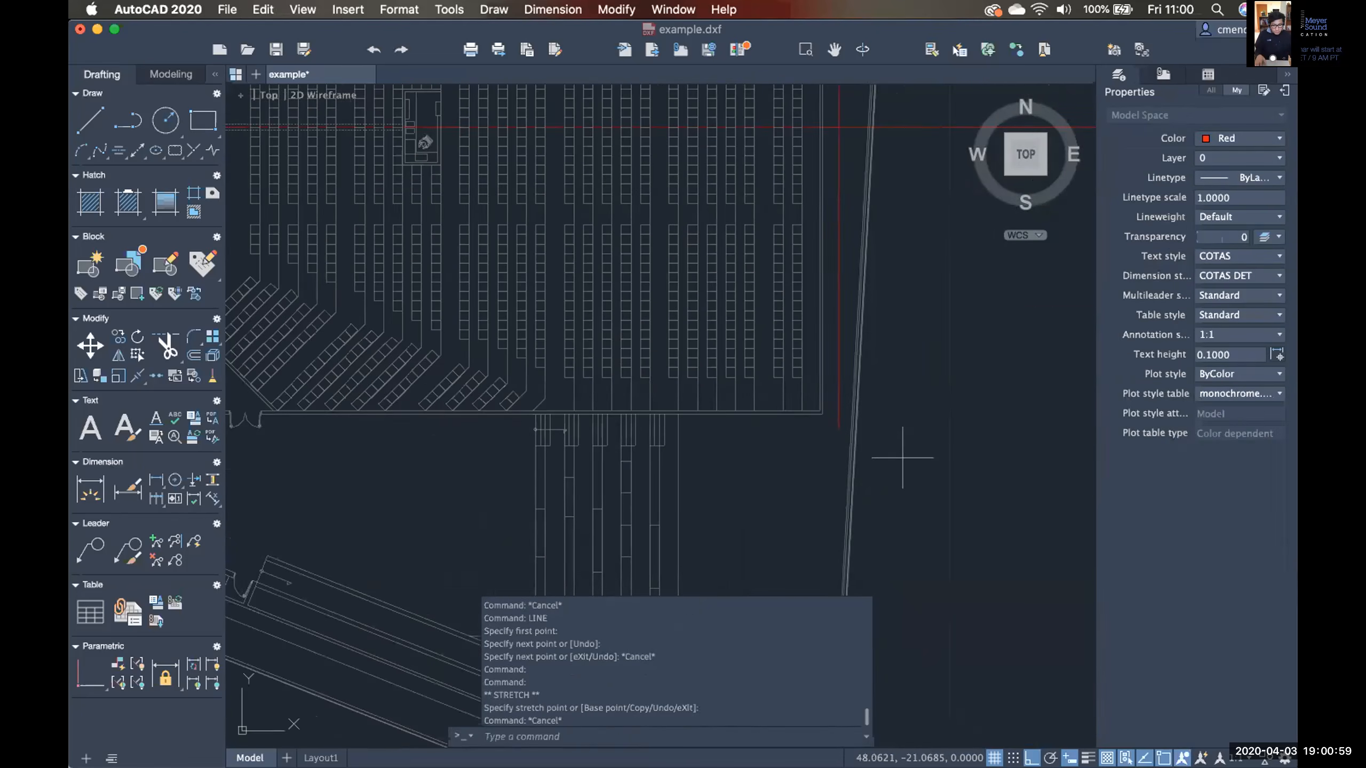
pyautogui.click(838, 429)
pyautogui.scroll(-2, 572, 446)
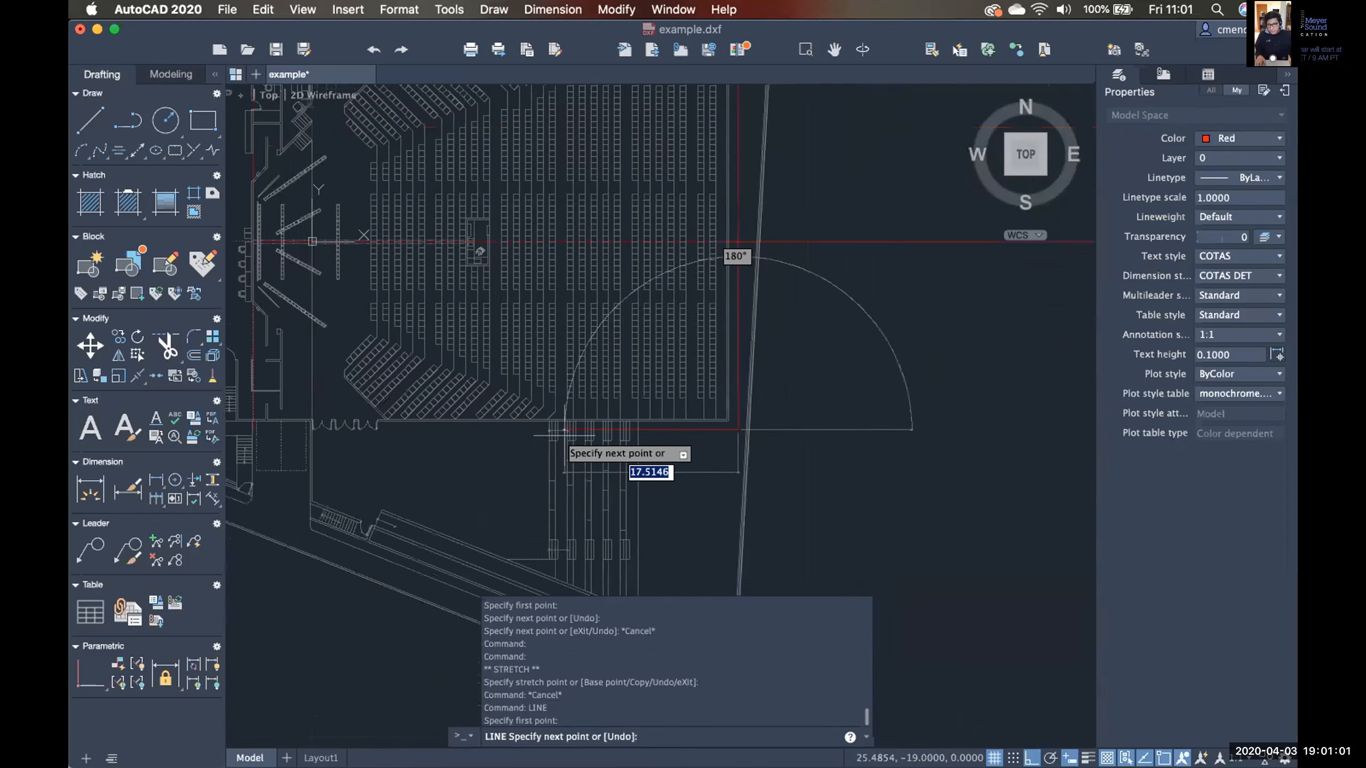
pyautogui.moveTo(573, 445); pyautogui.dragTo(879, 408, button='middle')
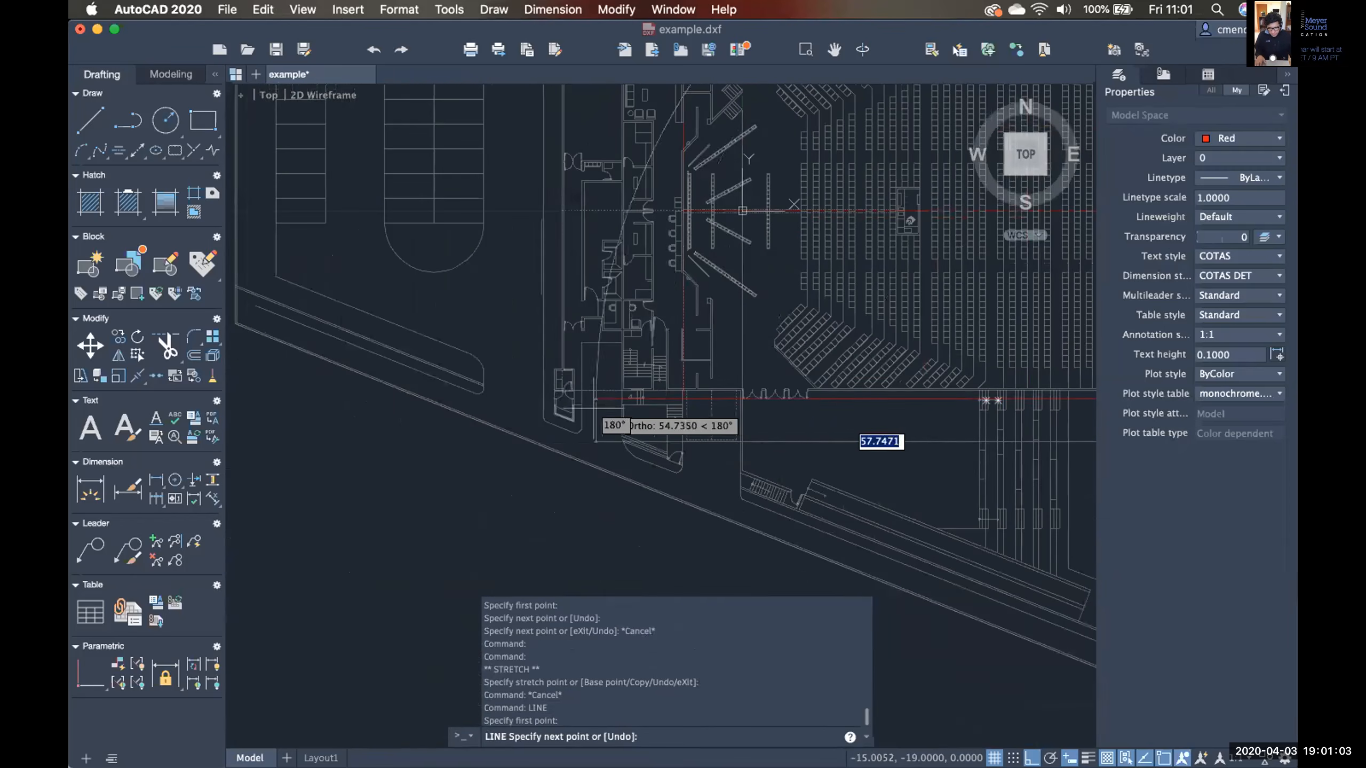
pyautogui.click(531, 388)
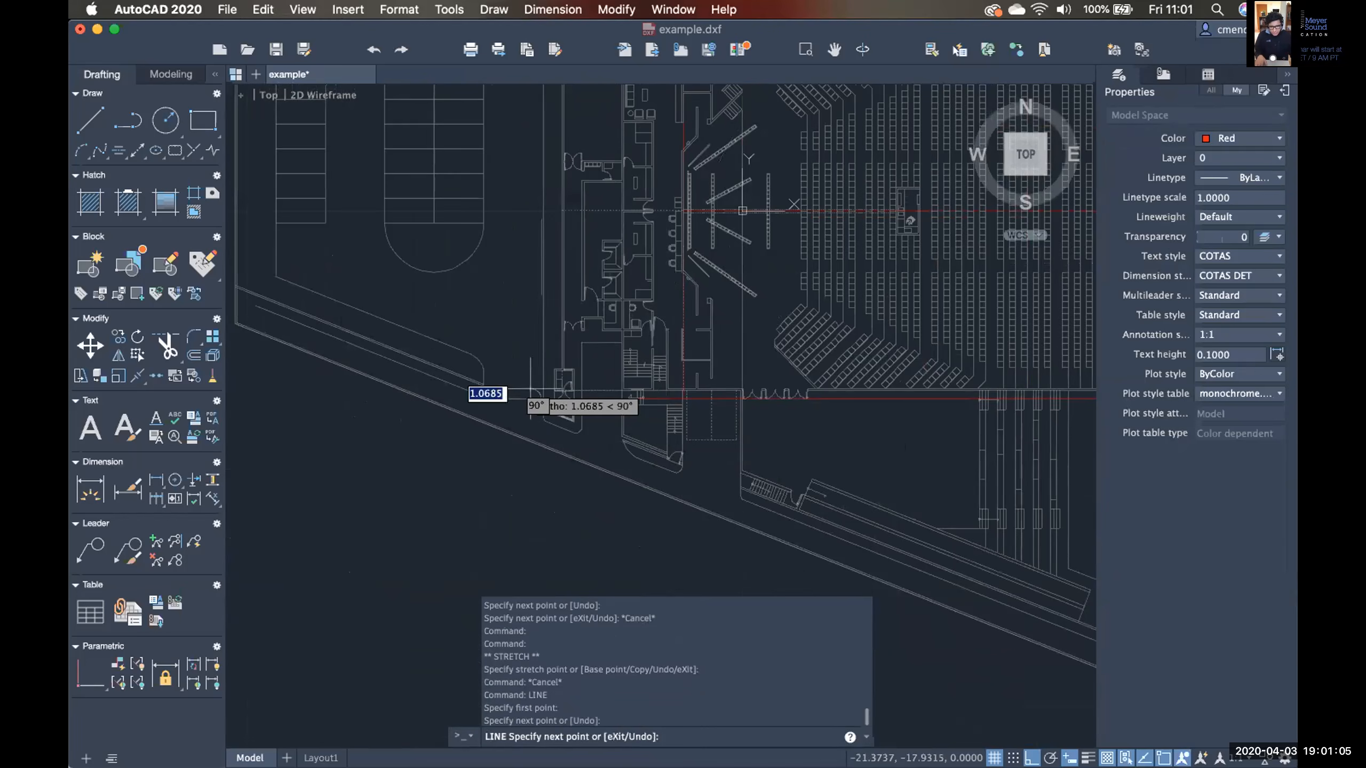
pyautogui.press('Escape')
# Draw a red line 5 units straight down from where the stage-end vertical line meets the lower horizontal line.
pyautogui.moveTo(748, 393); pyautogui.dragTo(574, 392, button='middle')
pyautogui.scroll(-6, 530, 380)
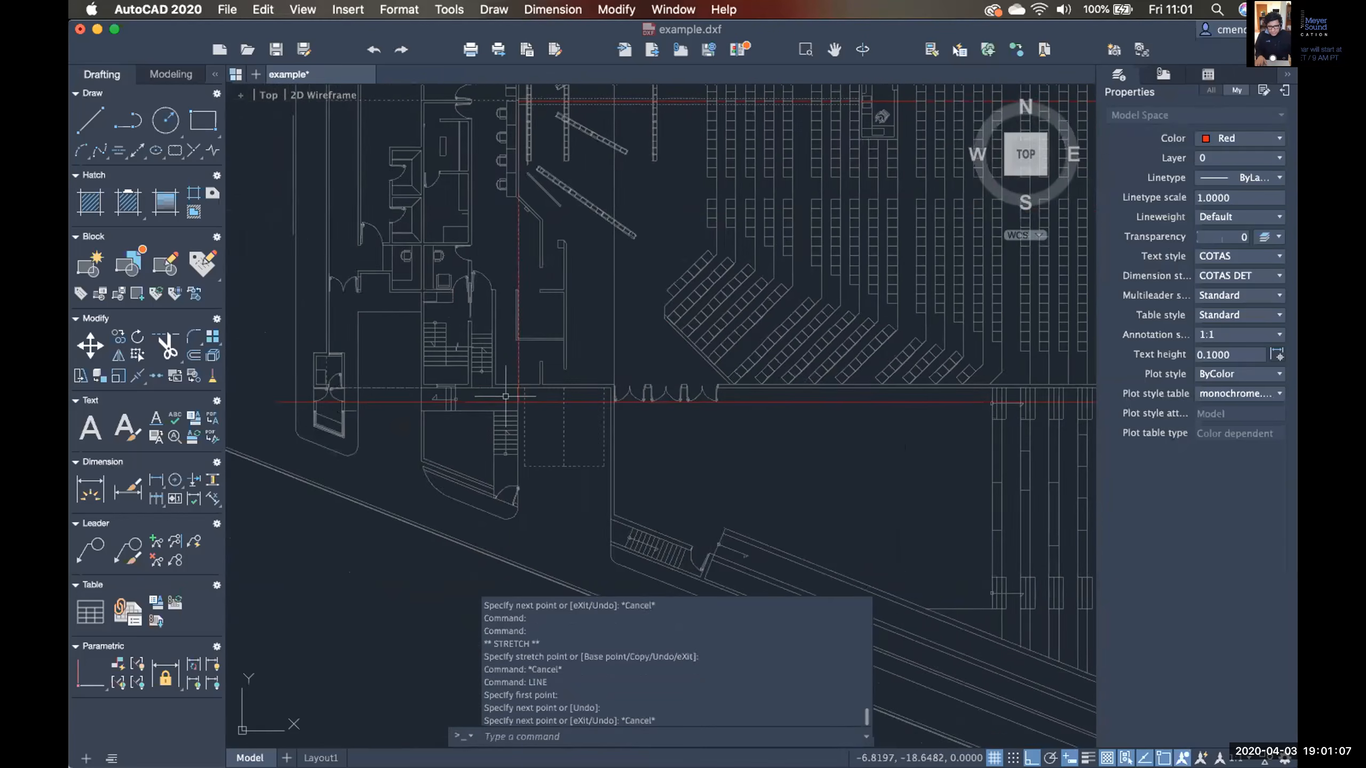
pyautogui.scroll(4, 531, 380)
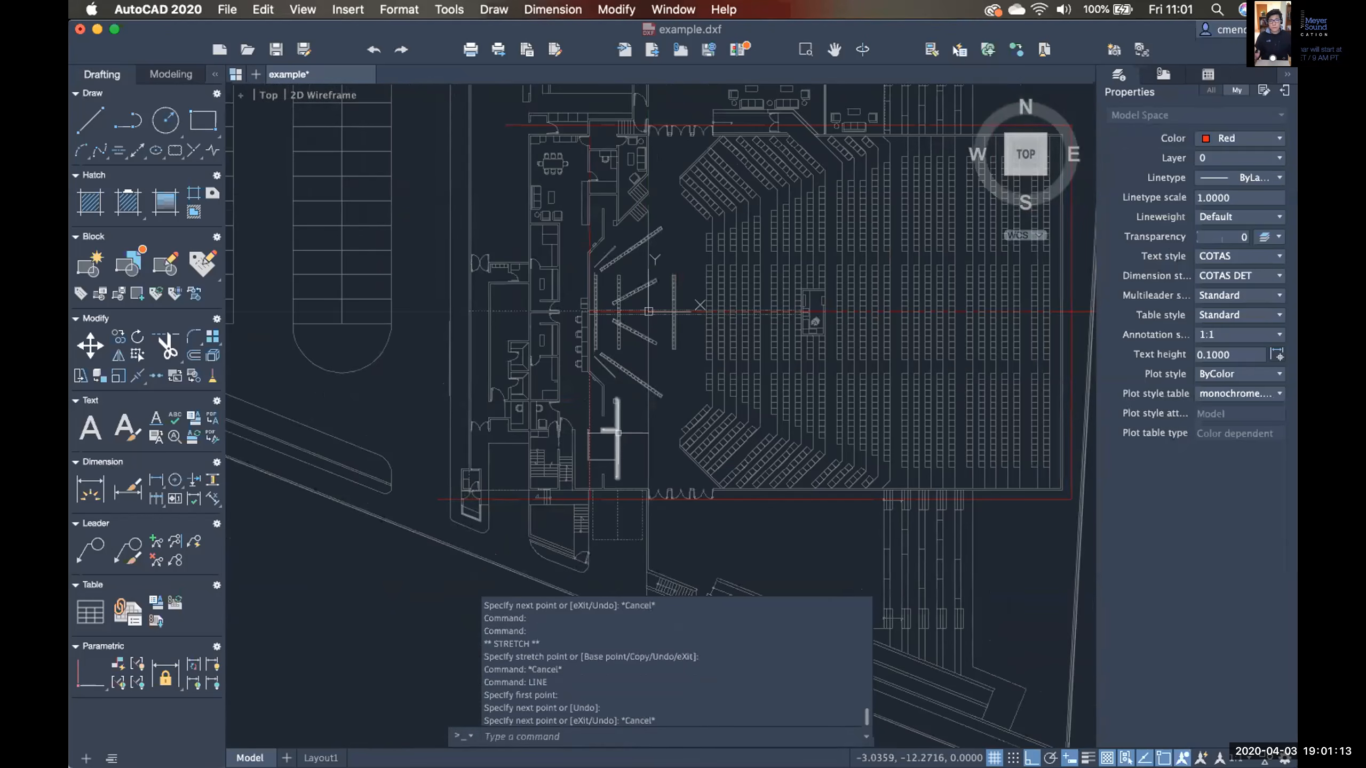
pyautogui.scroll(9, 622, 461)
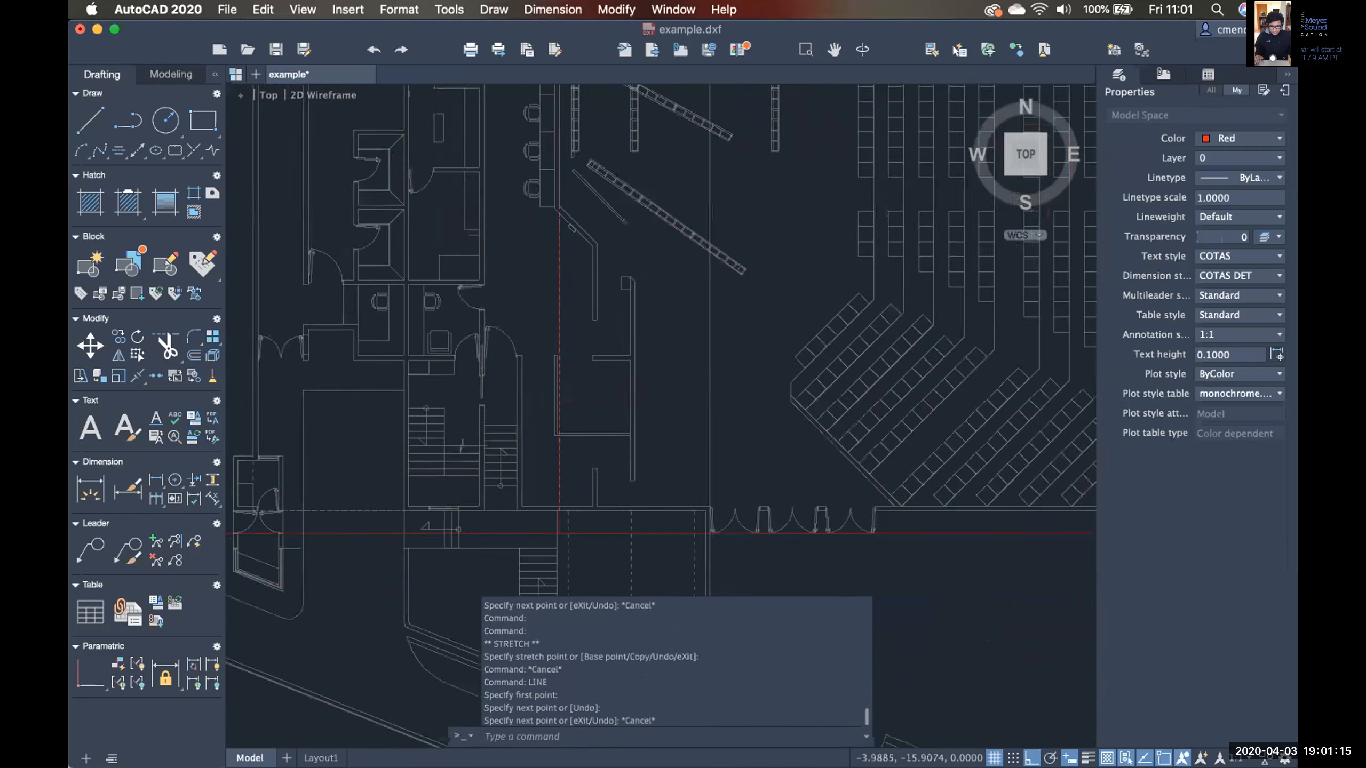
pyautogui.write('lin')
pyautogui.press('Return')
pyautogui.moveTo(614, 429); pyautogui.dragTo(605, 287, button='middle')
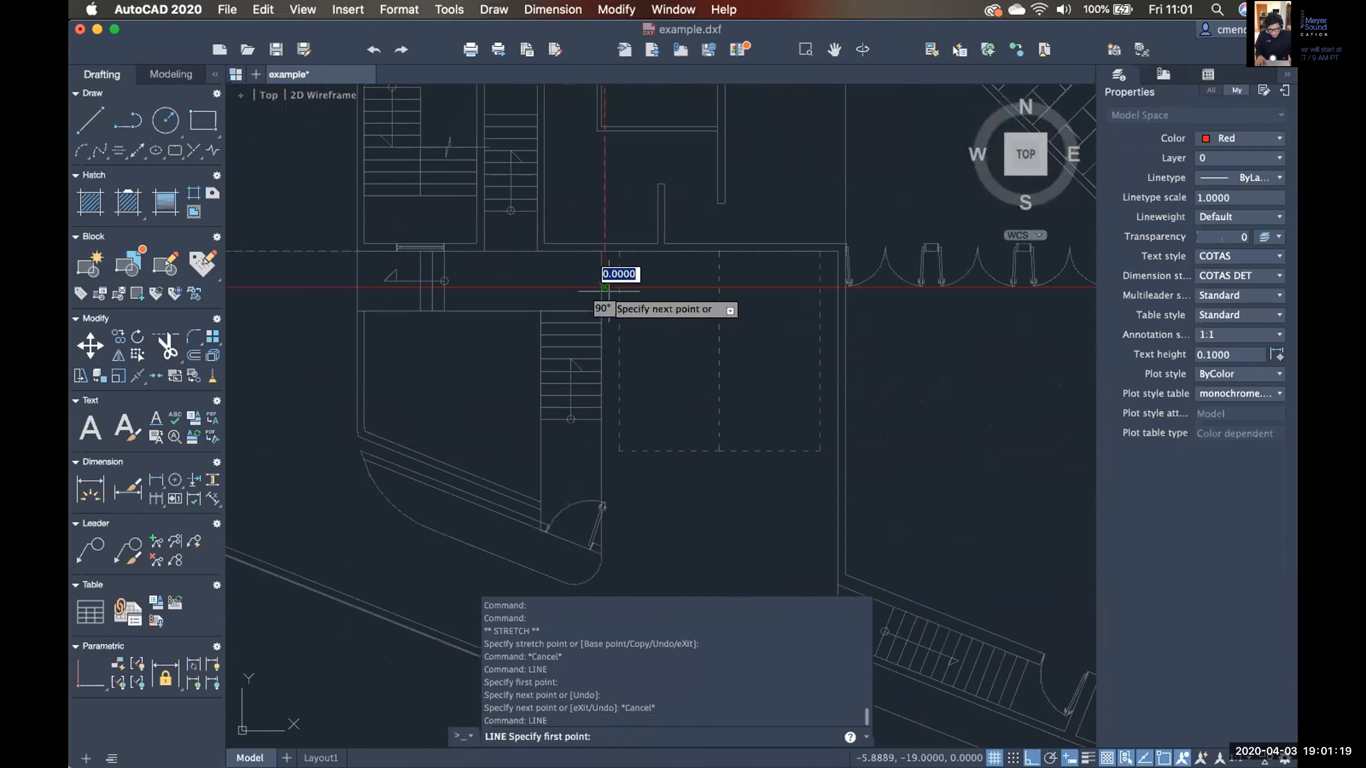
pyautogui.moveTo(627, 484); pyautogui.dragTo(622, 469, button='middle')
pyautogui.write('5')
pyautogui.press('Return')
pyautogui.press('Escape')
# Draw a 5-unit red line from the same lower stage-end corner along the horizontal line, away from the seating.
pyautogui.scroll(2, 787, 457)
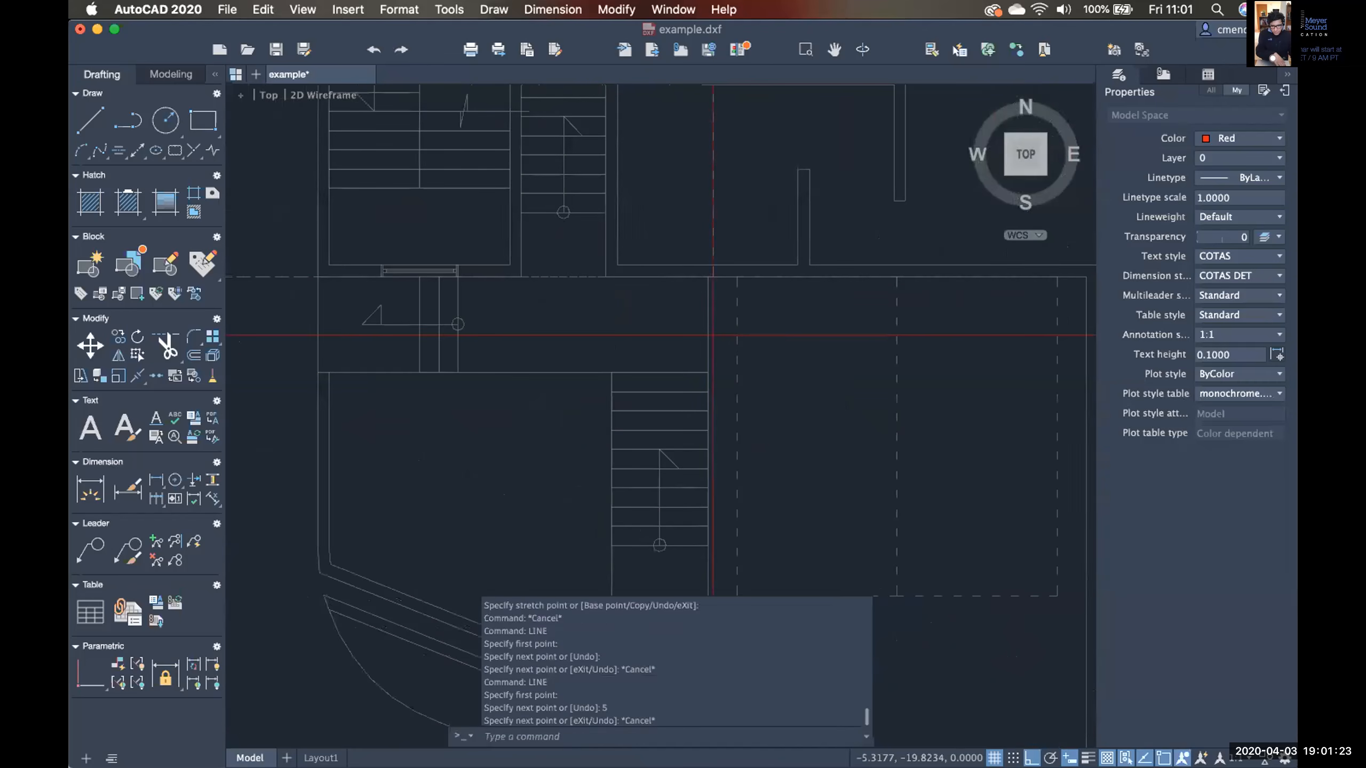
pyautogui.press('Return')
pyautogui.click(712, 334)
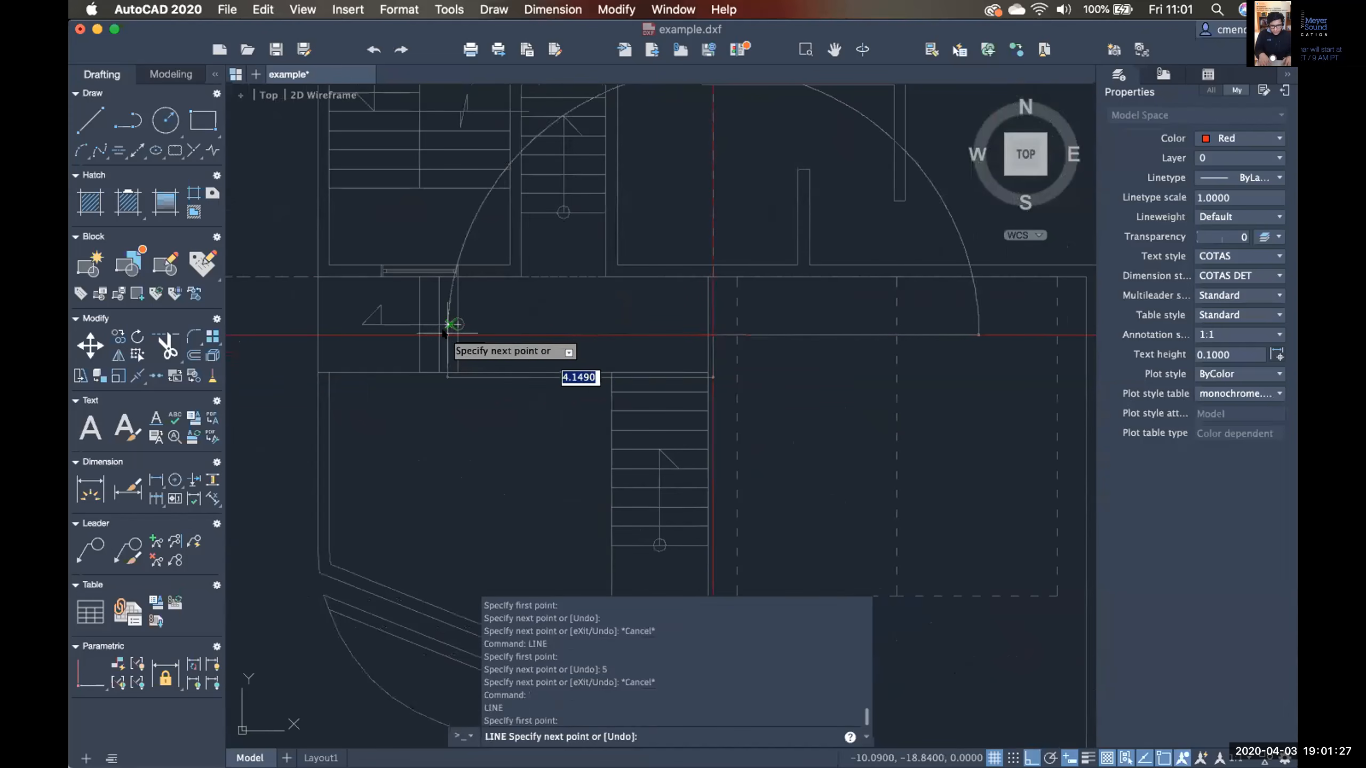
pyautogui.press('Return')
pyautogui.press('Escape')
pyautogui.scroll(-4, 451, 324)
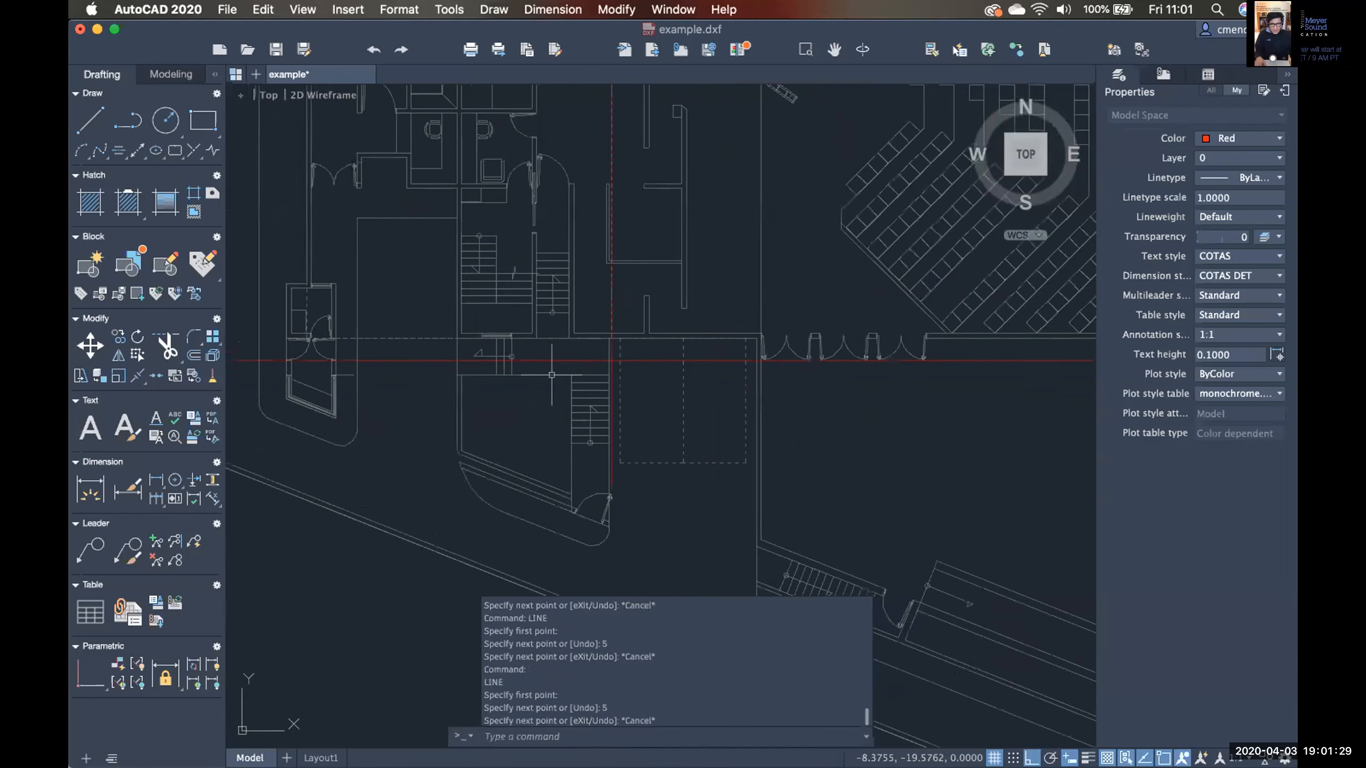
# Draw a 5-unit red line straight up from the upper rear corner where the horizontal and vertical reference lines meet.
pyautogui.scroll(5, 533, 431)
pyautogui.scroll(5, 707, 290)
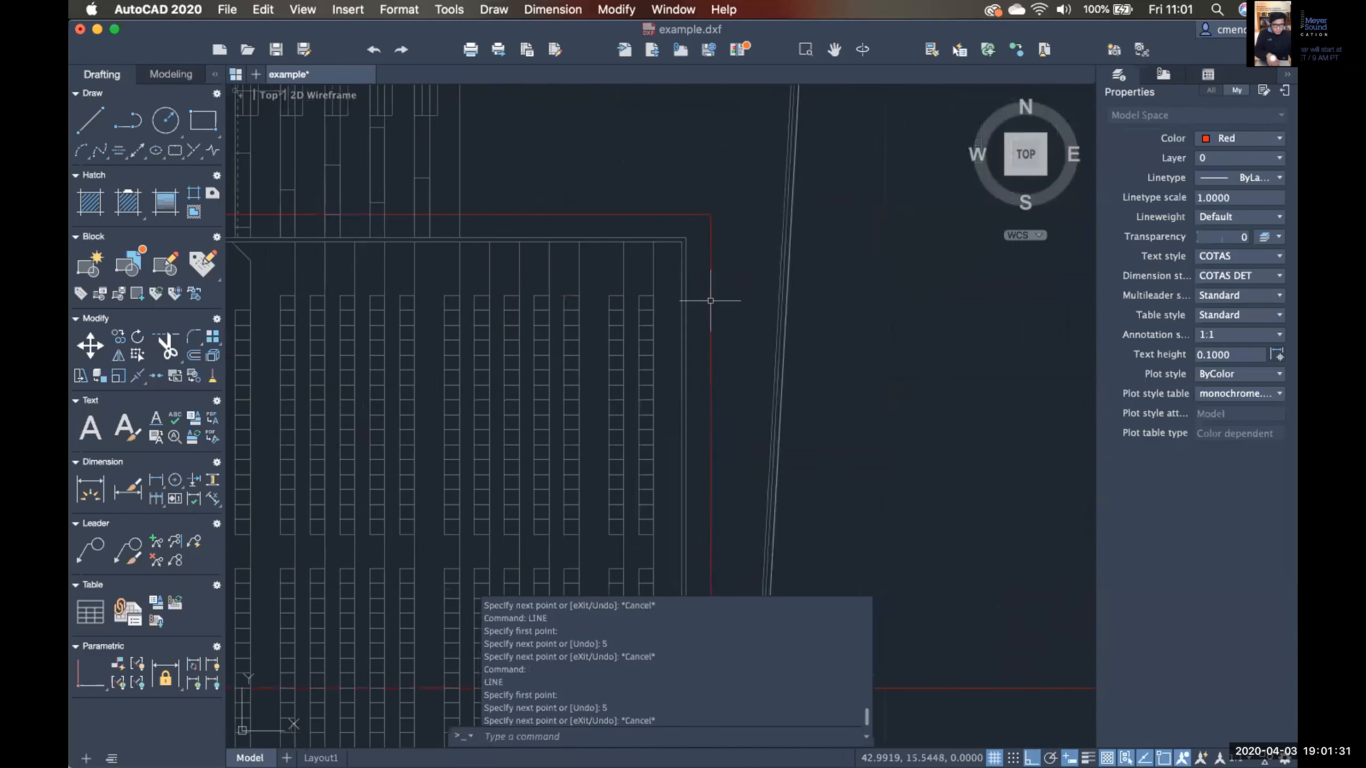
pyautogui.press('Return')
pyautogui.click(684, 328)
pyautogui.write('5')
pyautogui.press('Return')
pyautogui.press('Escape')
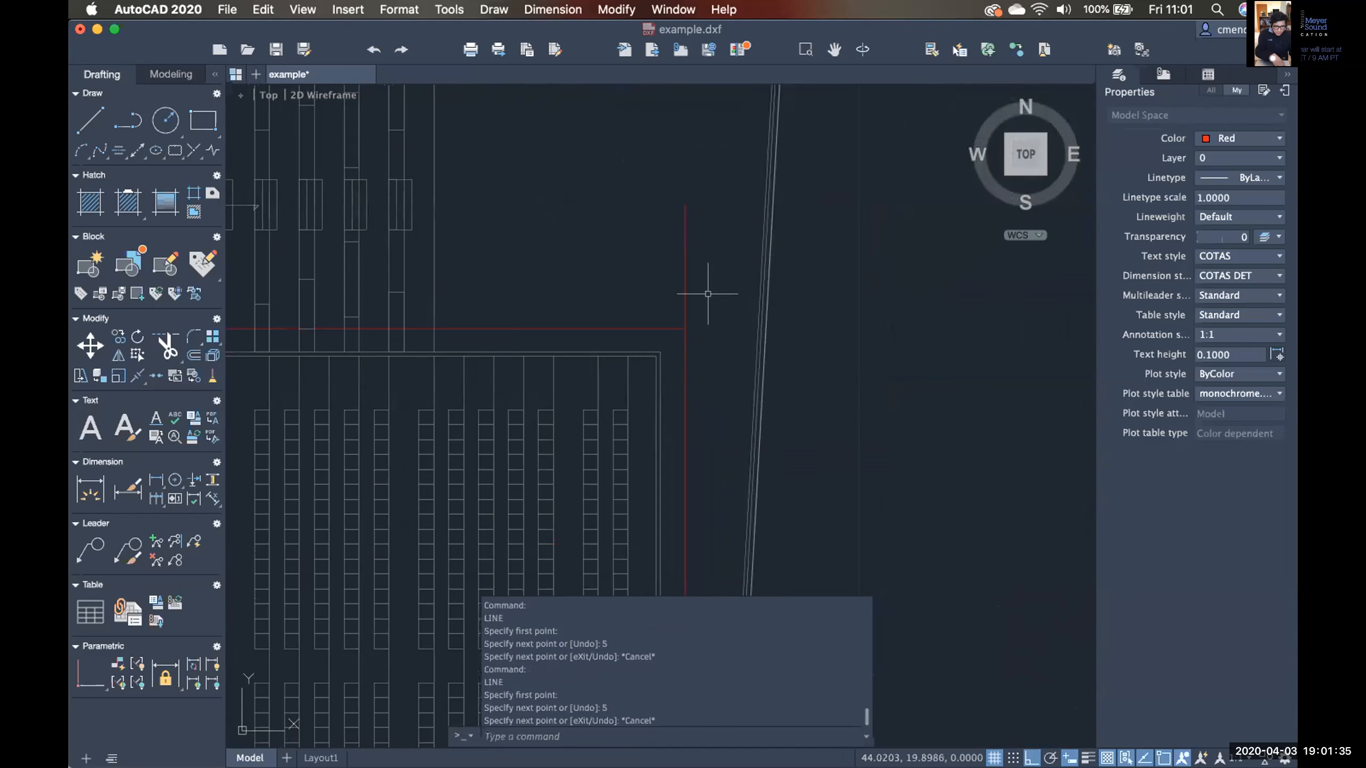
# Draw a 5-unit red line from the same upper rear corner horizontally outward, away from the seating.
pyautogui.press('Return')
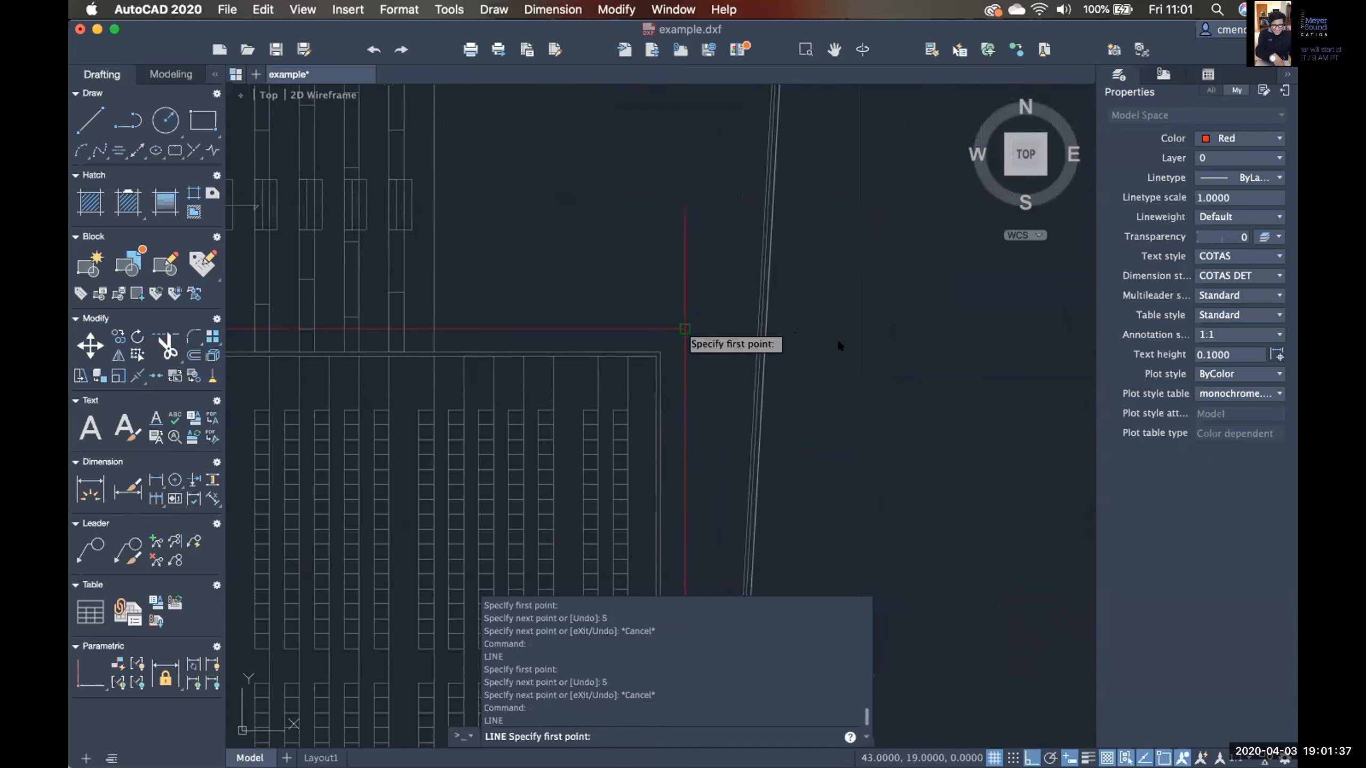
pyautogui.click(685, 326)
pyautogui.press('Return')
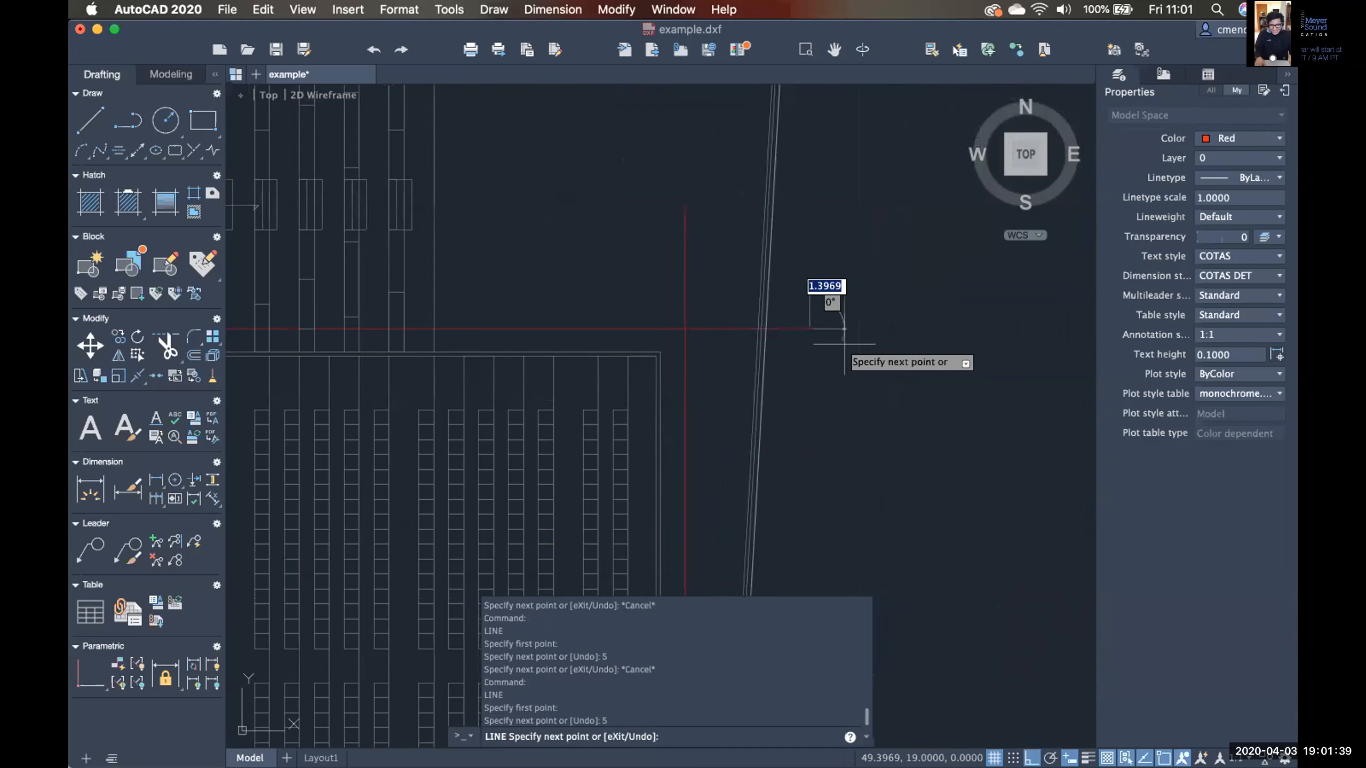
pyautogui.press('Escape')
pyautogui.scroll(-5, 828, 387)
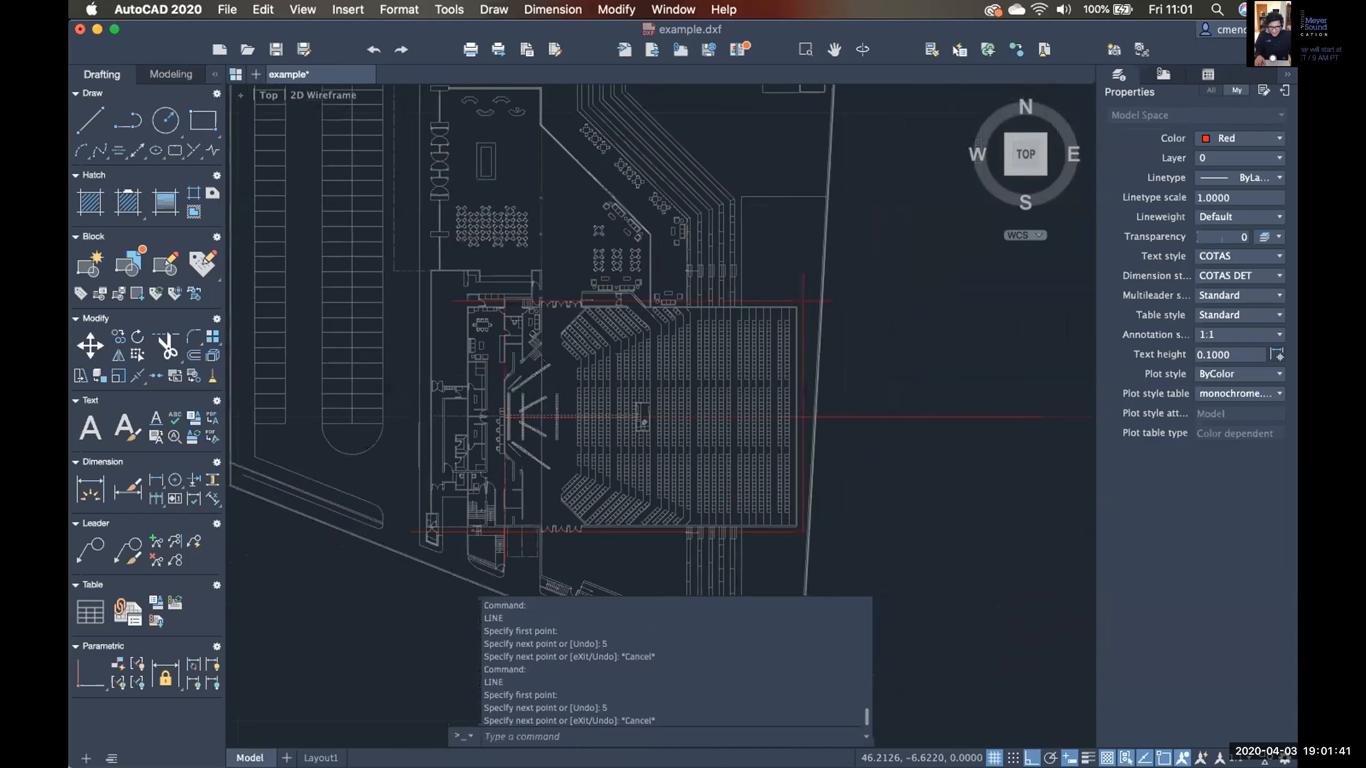
# Draw a vertical red line from the plan's lower rear reference corner straight down past the section drawing.
pyautogui.scroll(8, 545, 361)
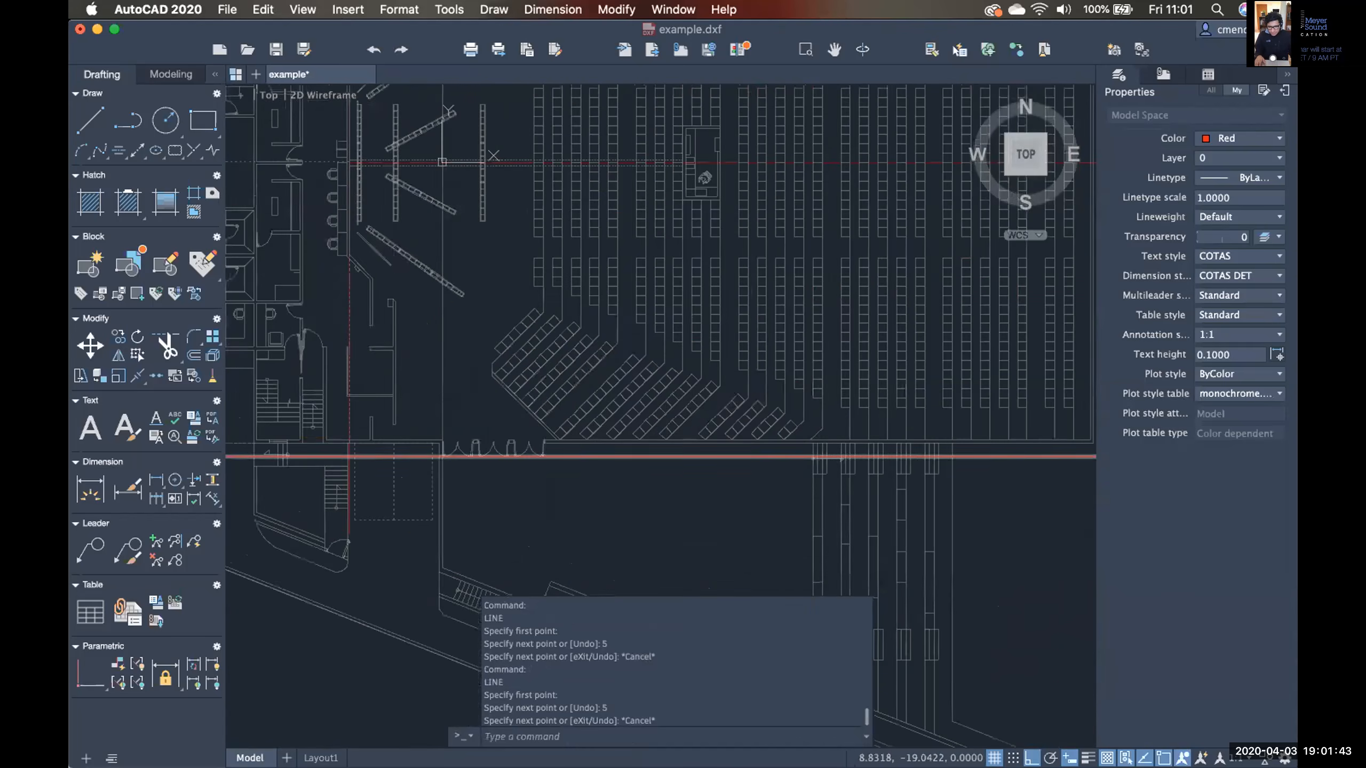
pyautogui.scroll(-4, 442, 161)
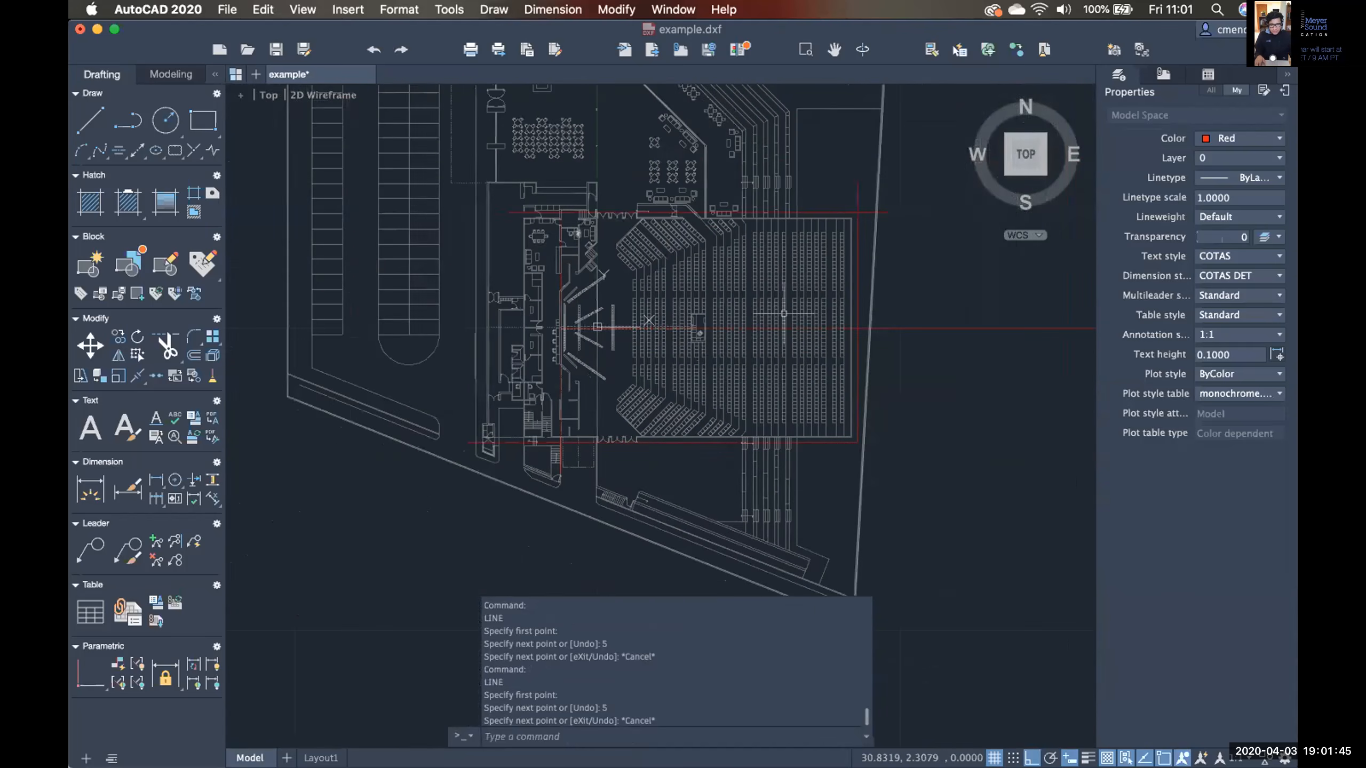
pyautogui.moveTo(701, 335)
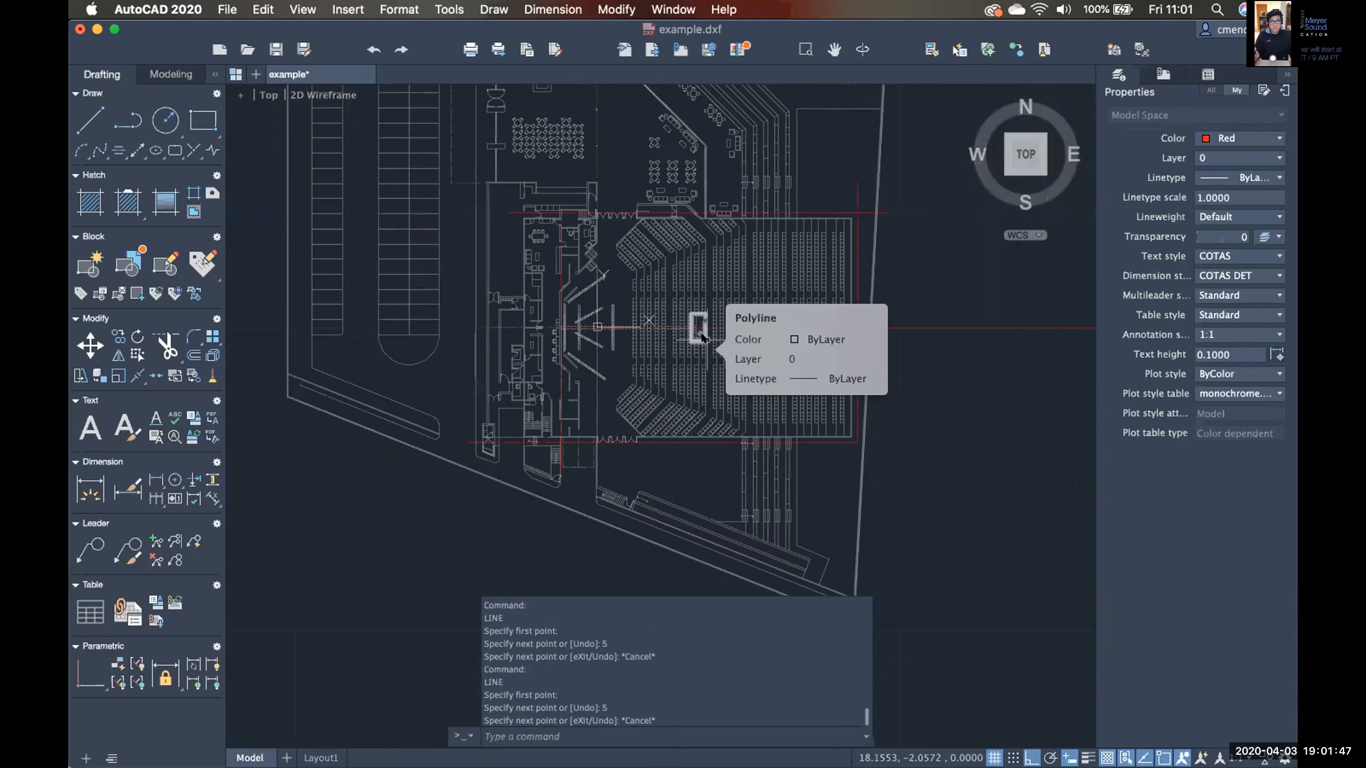
pyautogui.moveTo(784, 593)
pyautogui.mouseDown(button='middle')
pyautogui.moveTo(703, 485)
pyautogui.moveTo(580, 420)
pyautogui.mouseUp(button='middle')
pyautogui.scroll(-4, 580, 420)
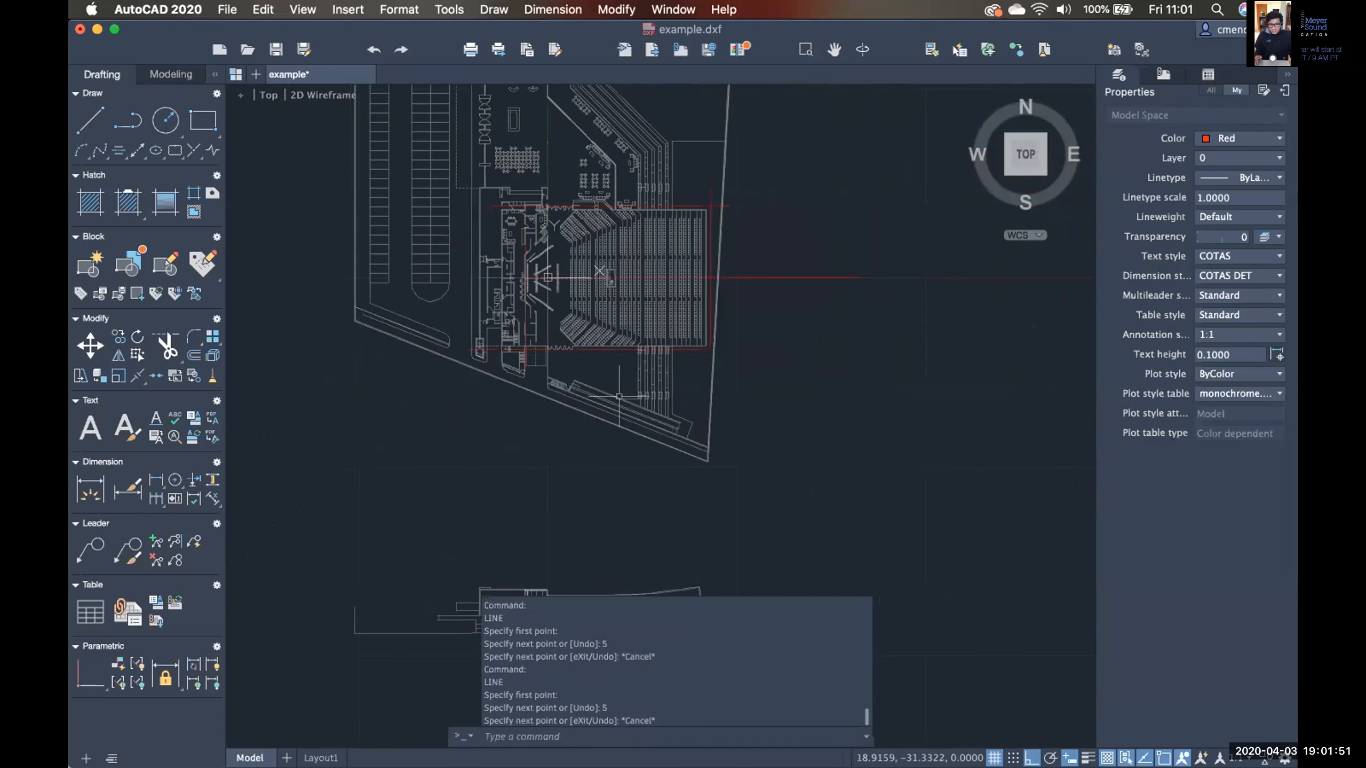
pyautogui.scroll(2, 677, 369)
pyautogui.write('lin')
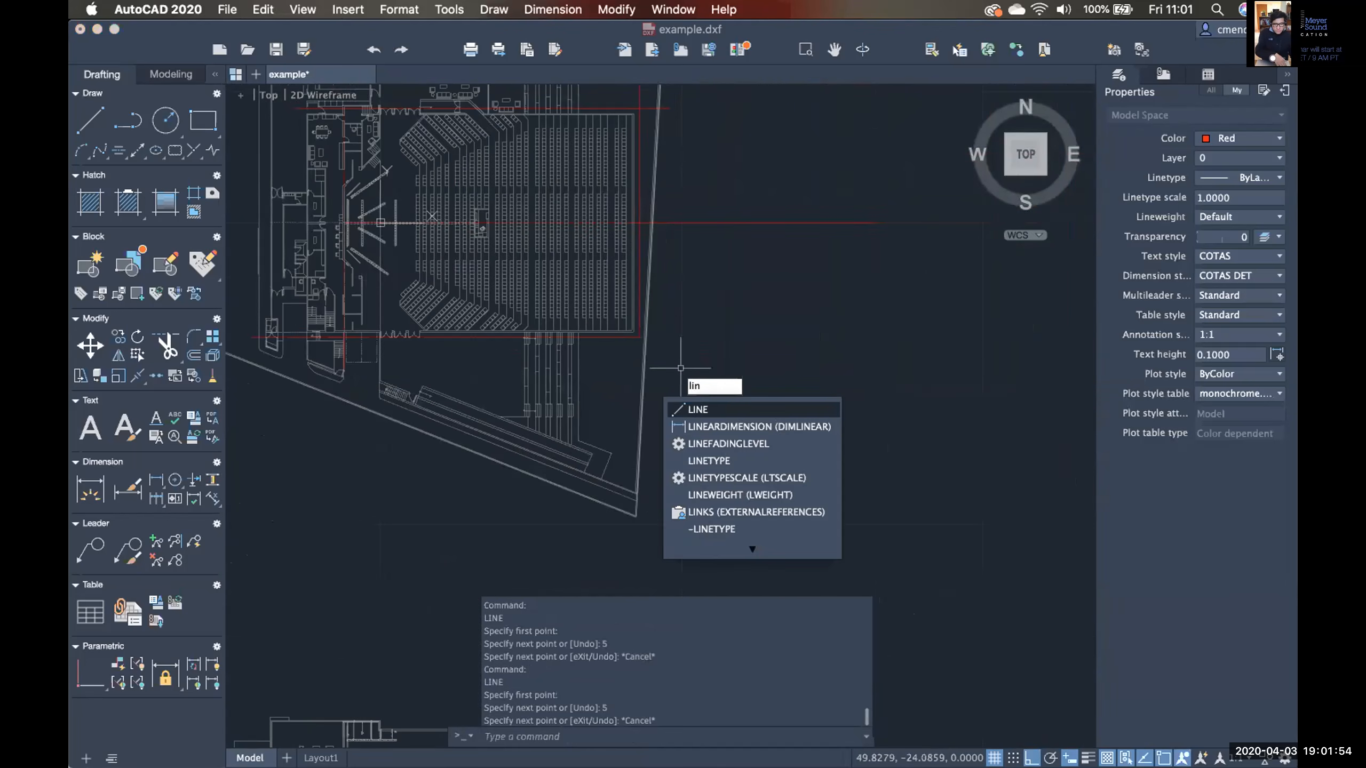
pyautogui.press('Return')
pyautogui.scroll(4, 674, 344)
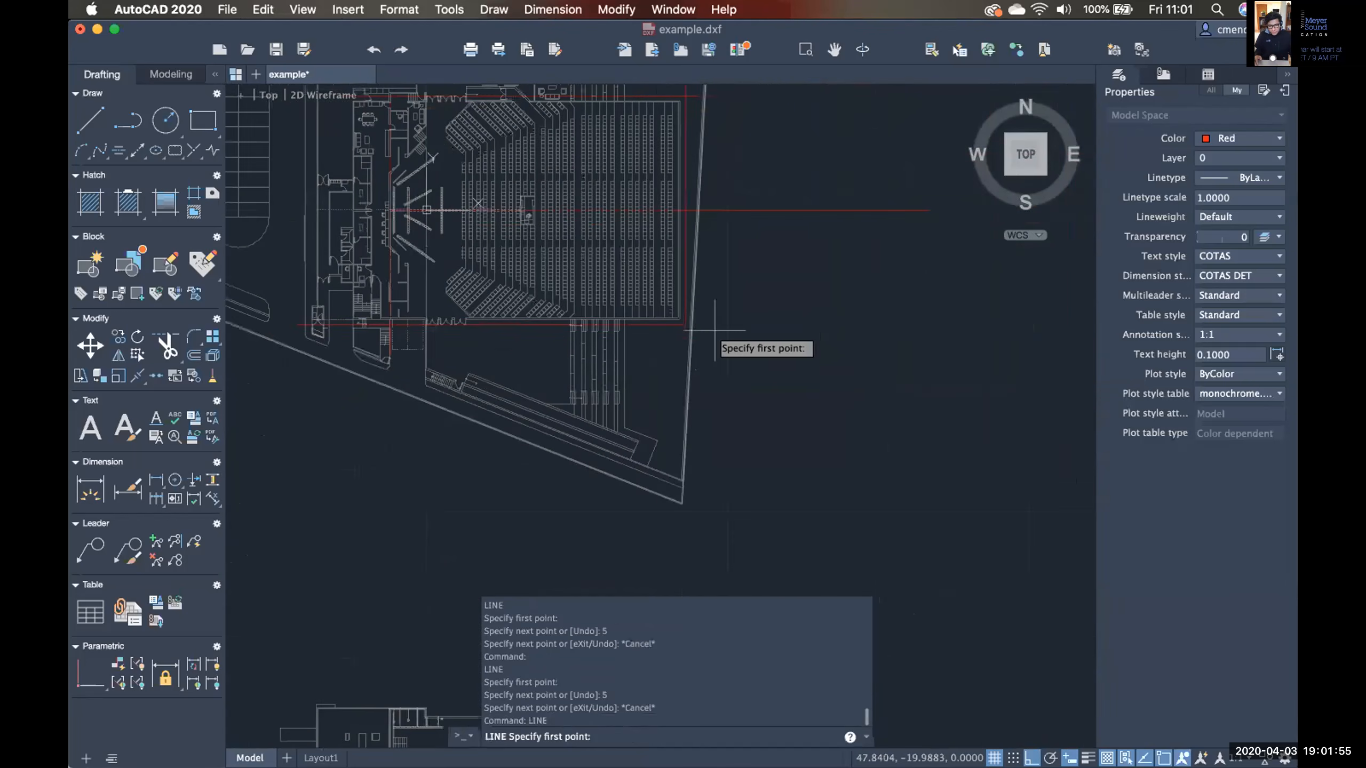
pyautogui.click(640, 315)
pyautogui.scroll(-4, 683, 410)
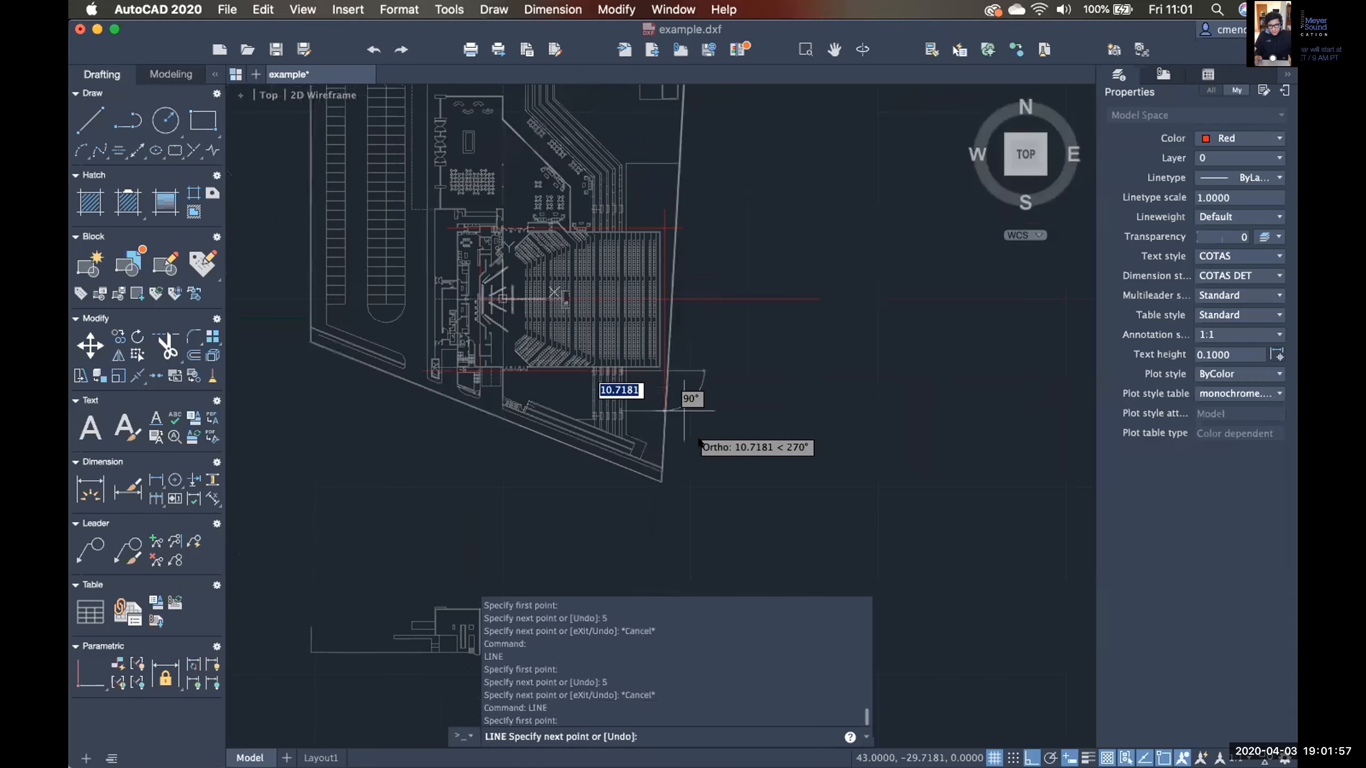
pyautogui.scroll(-5, 737, 452)
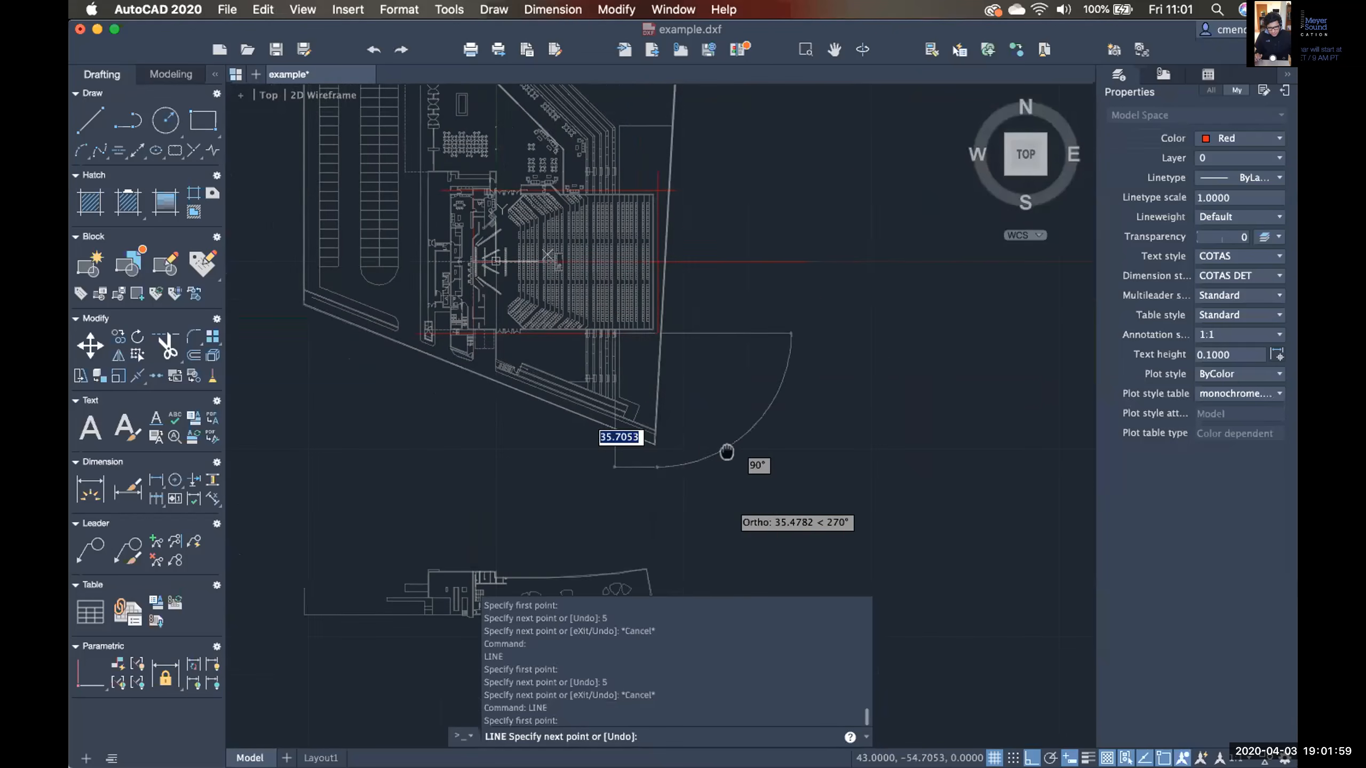
pyautogui.scroll(-3, 744, 436)
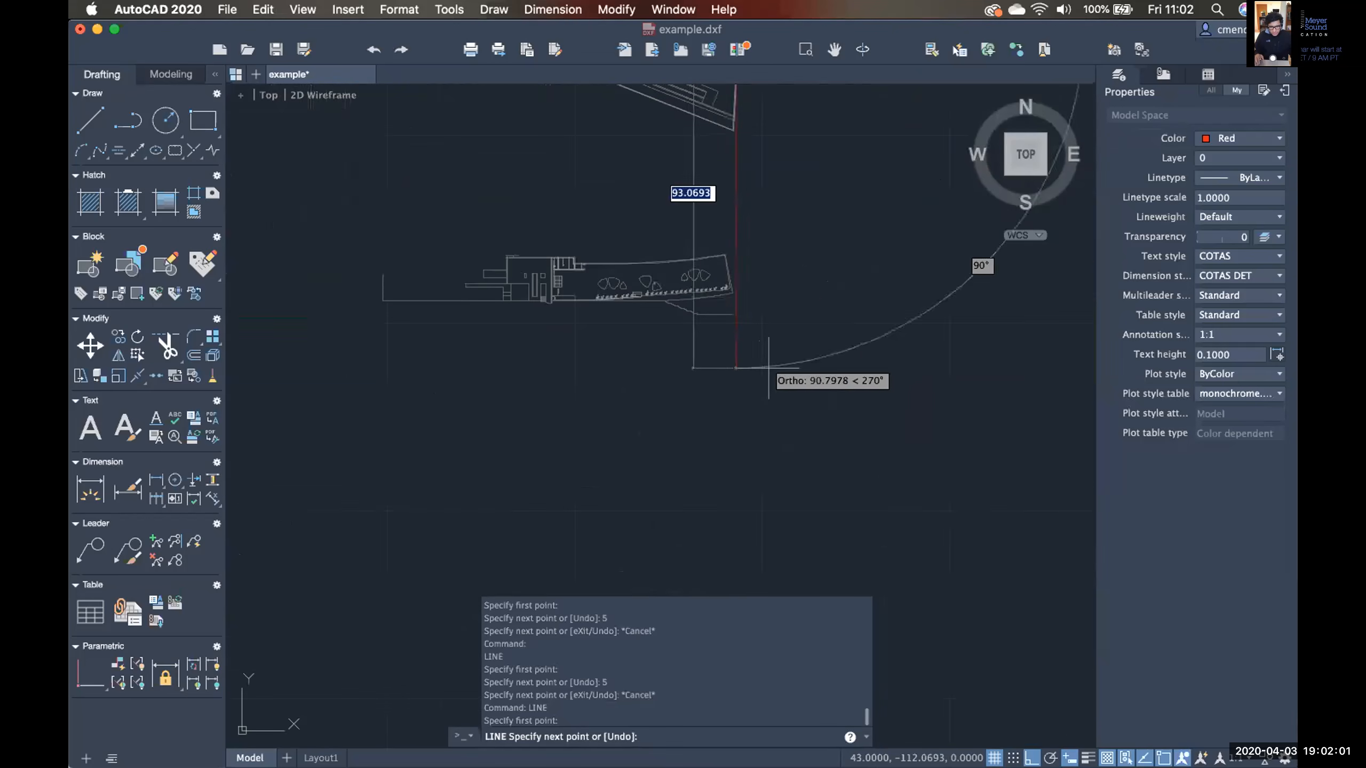
pyautogui.click(752, 380)
pyautogui.press('Escape')
# Draw a vertical red line from the plan's lower stage-end reference corner down past the section drawing to about Y -116.
pyautogui.scroll(5, 656, 329)
pyautogui.hscroll(-5, 655, 329)
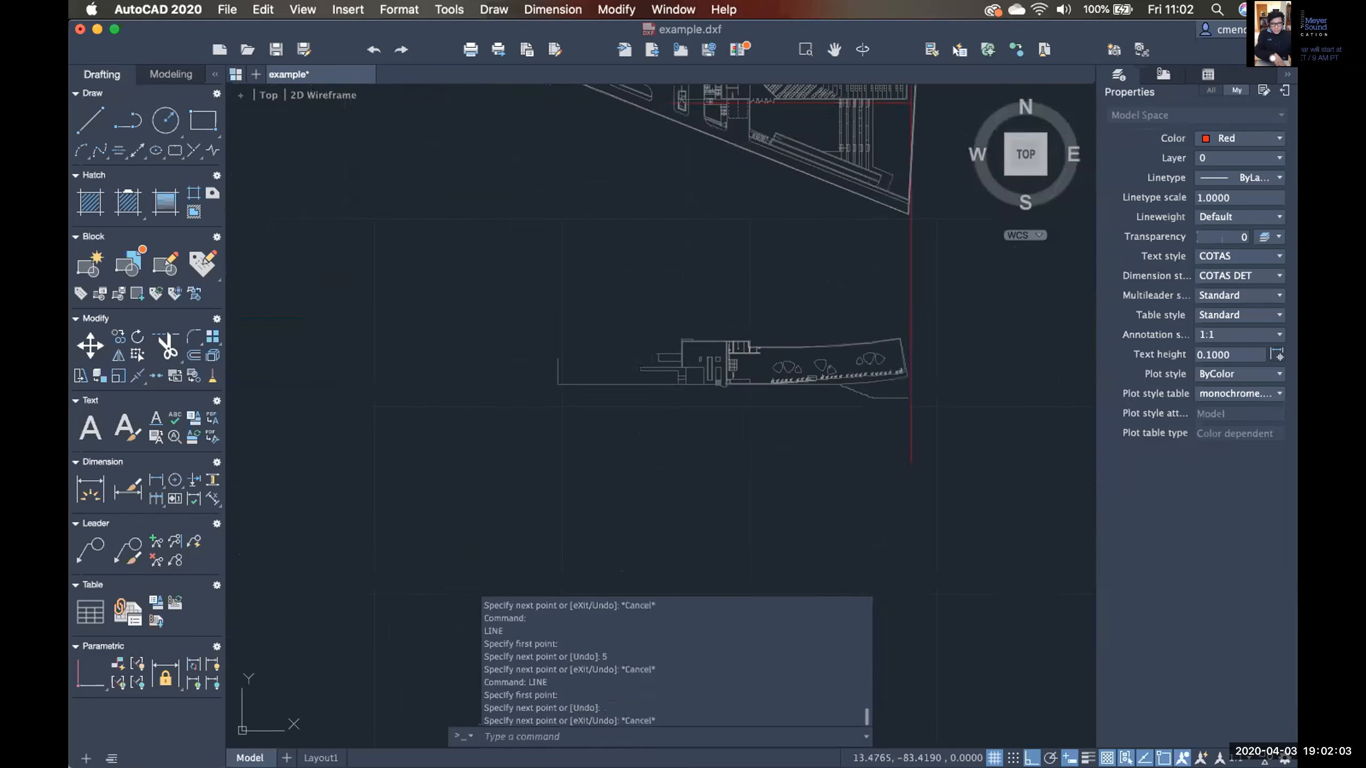
pyautogui.scroll(10, 749, 199)
pyautogui.moveTo(787, 222); pyautogui.dragTo(753, 243, button='middle')
pyautogui.press('Return')
pyautogui.click(736, 230)
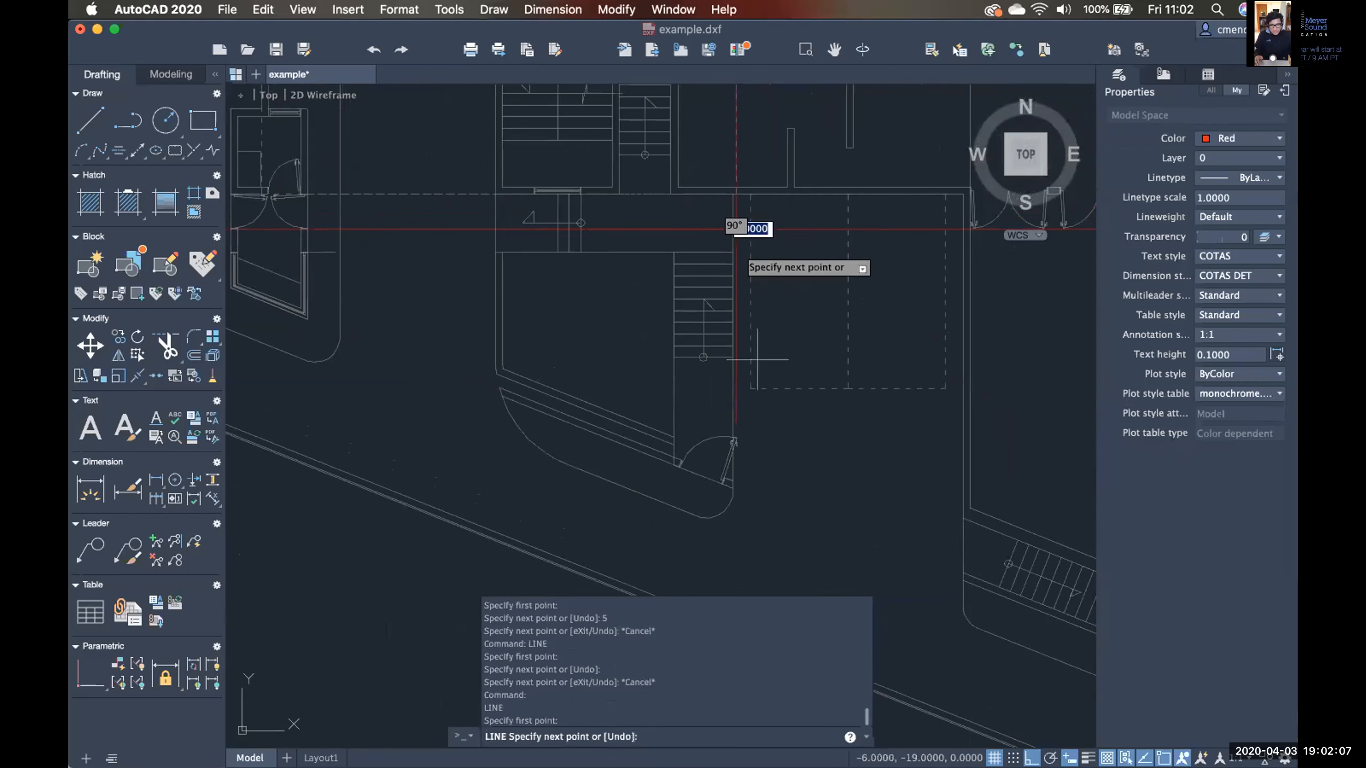
pyautogui.scroll(-10, 736, 231)
pyautogui.moveTo(716, 275); pyautogui.dragTo(662, 103, button='middle')
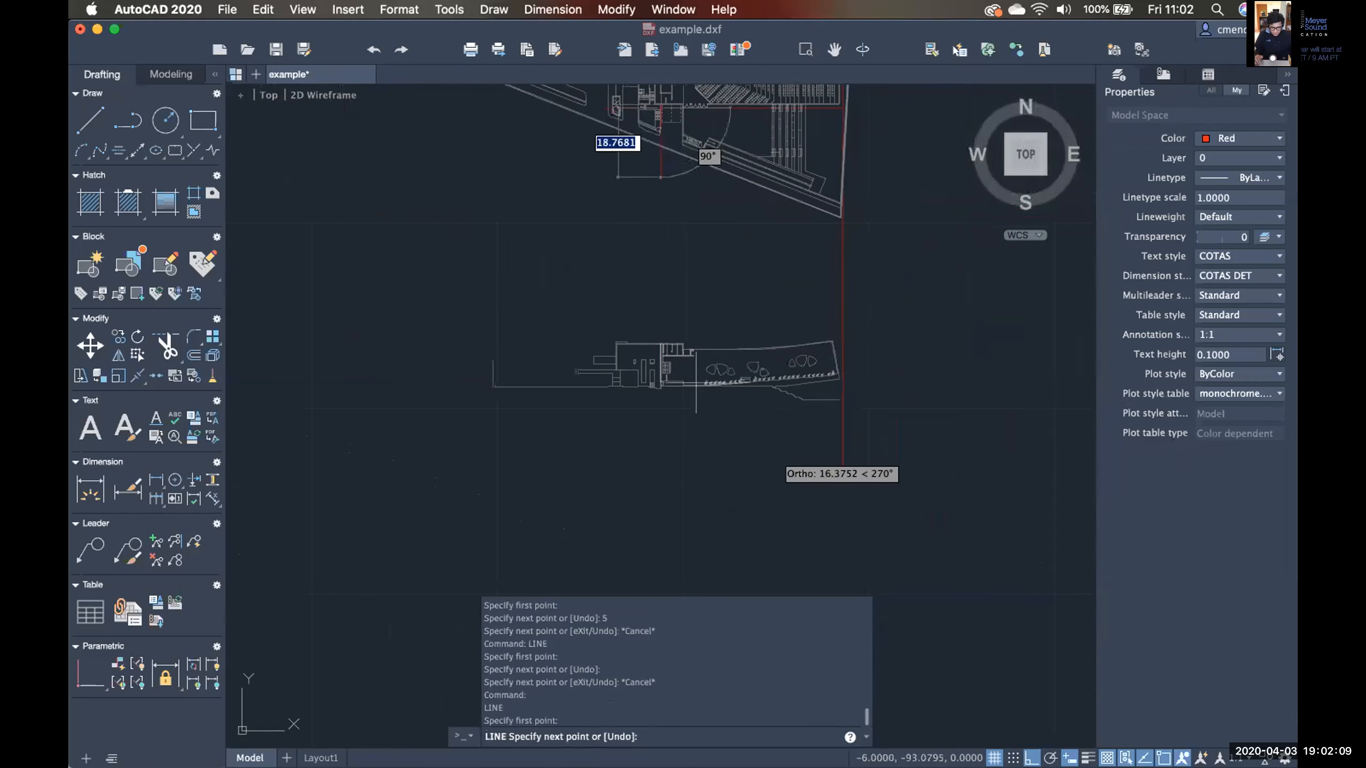
pyautogui.press('Escape')
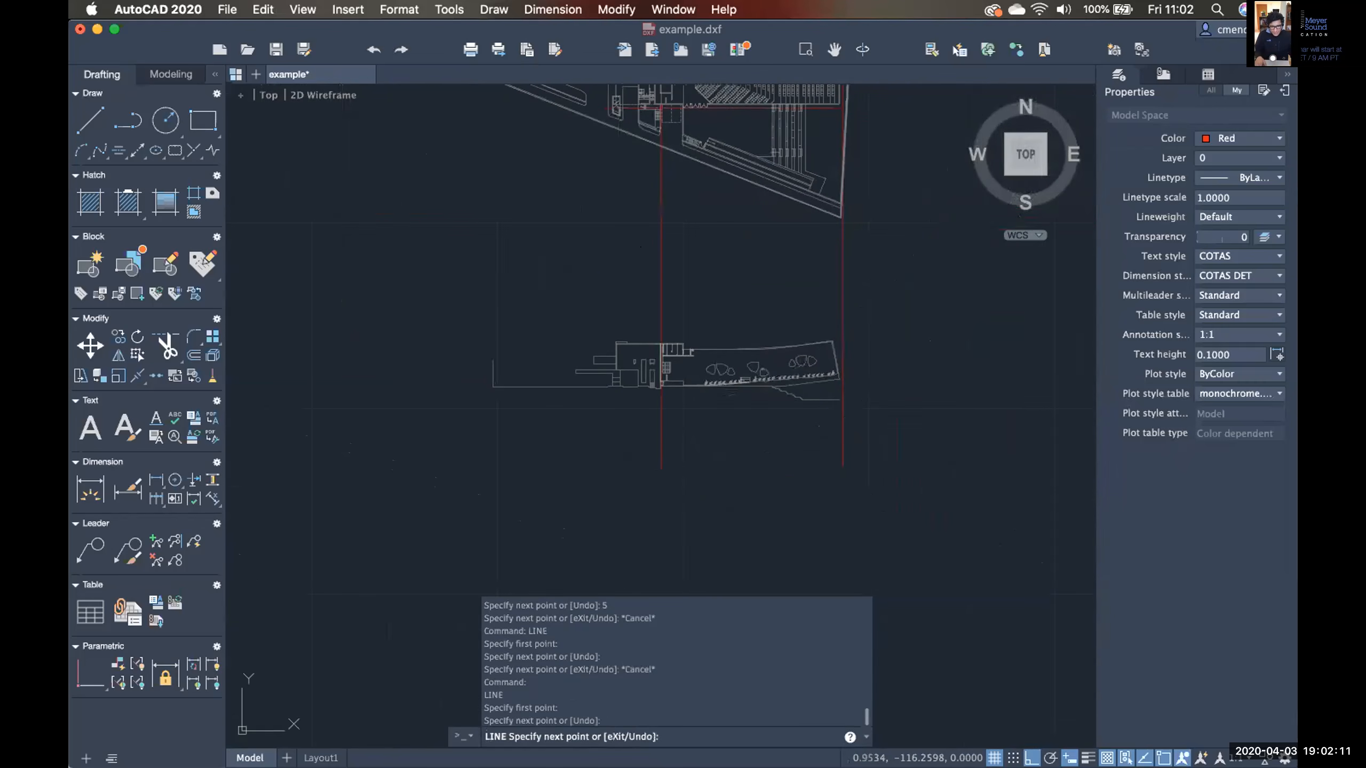
# In the section, draw a horizontal red line from the foot of the stage front past the stage-end vertical, about 12.4 units long.
pyautogui.scroll(4, 673, 398)
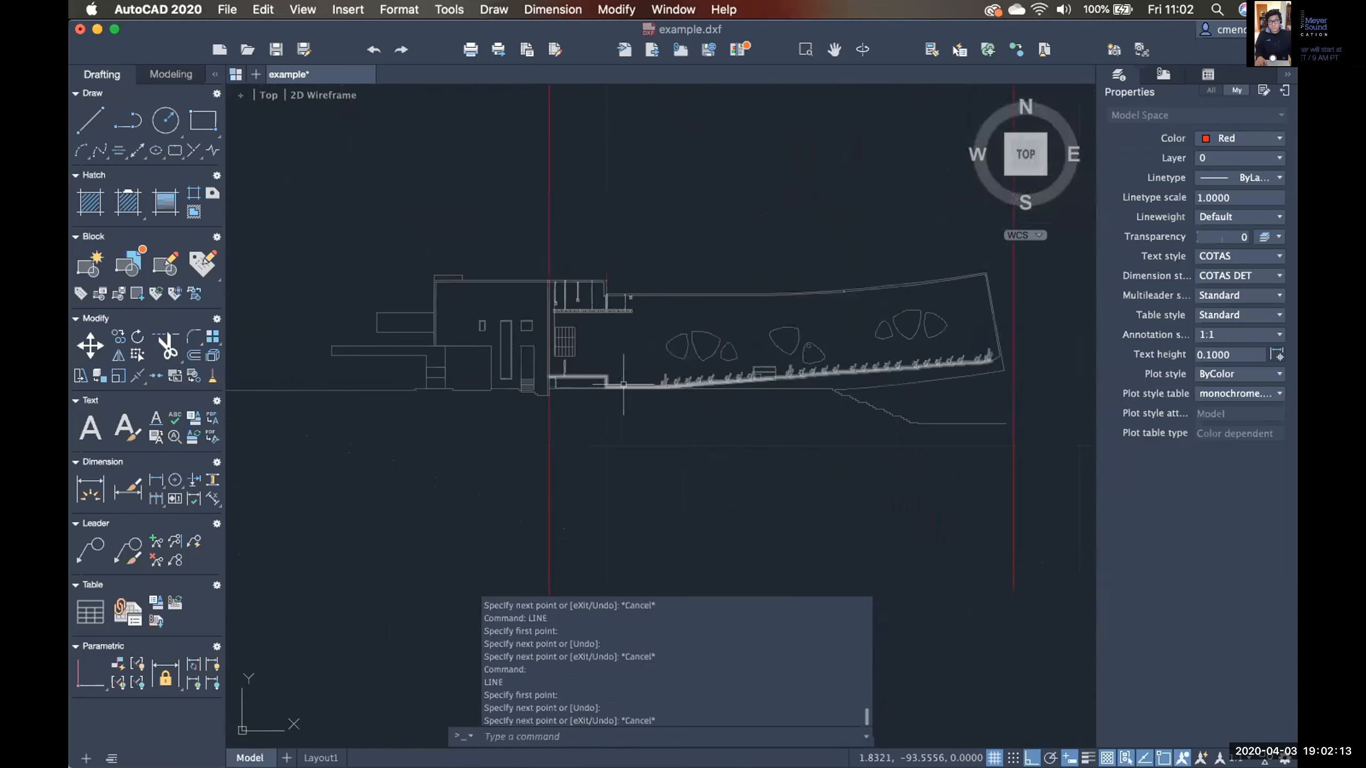
pyautogui.scroll(4, 658, 375)
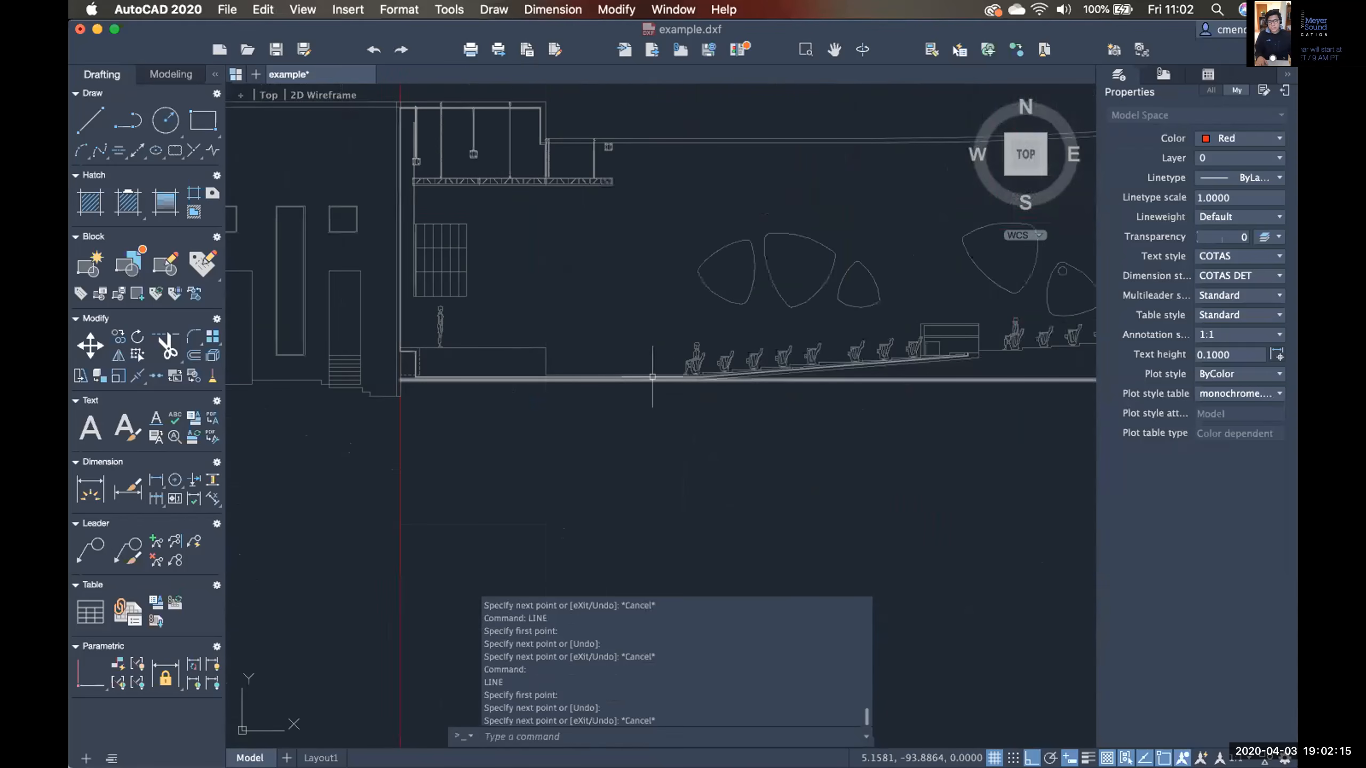
pyautogui.scroll(4, 682, 375)
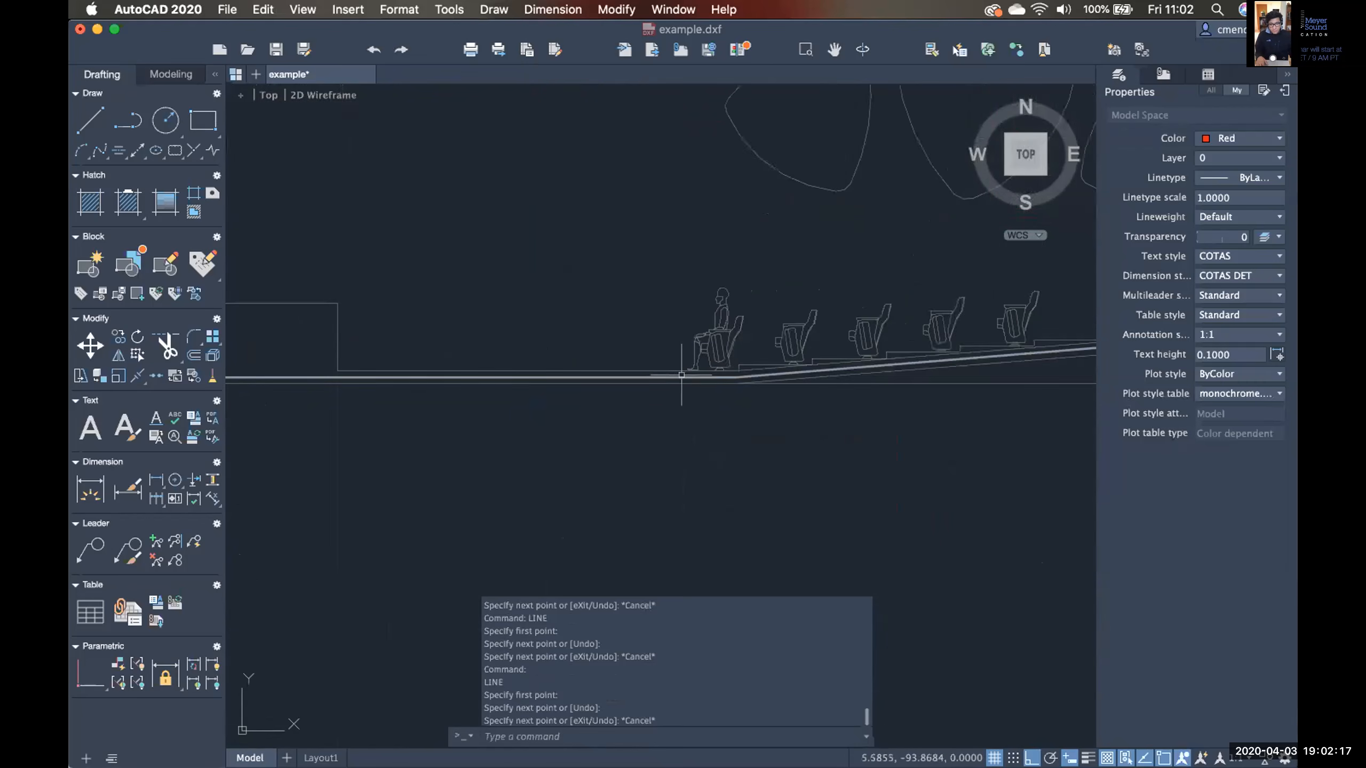
pyautogui.scroll(2, 684, 371)
pyautogui.write('line')
pyautogui.press('Return')
pyautogui.scroll(3, 672, 372)
pyautogui.scroll(-4, 538, 384)
pyautogui.scroll(5, 538, 383)
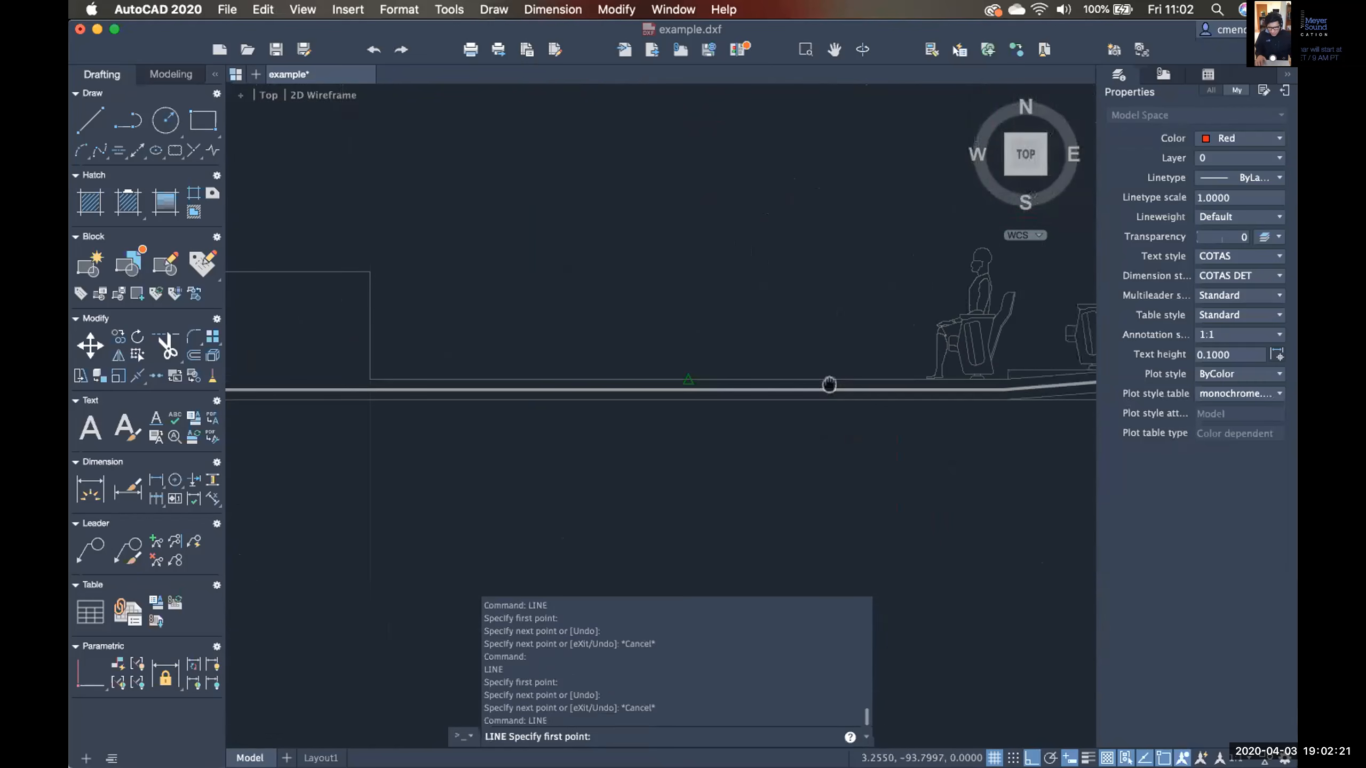
pyautogui.click(565, 379)
pyautogui.scroll(-5, 507, 409)
pyautogui.scroll(4, 507, 425)
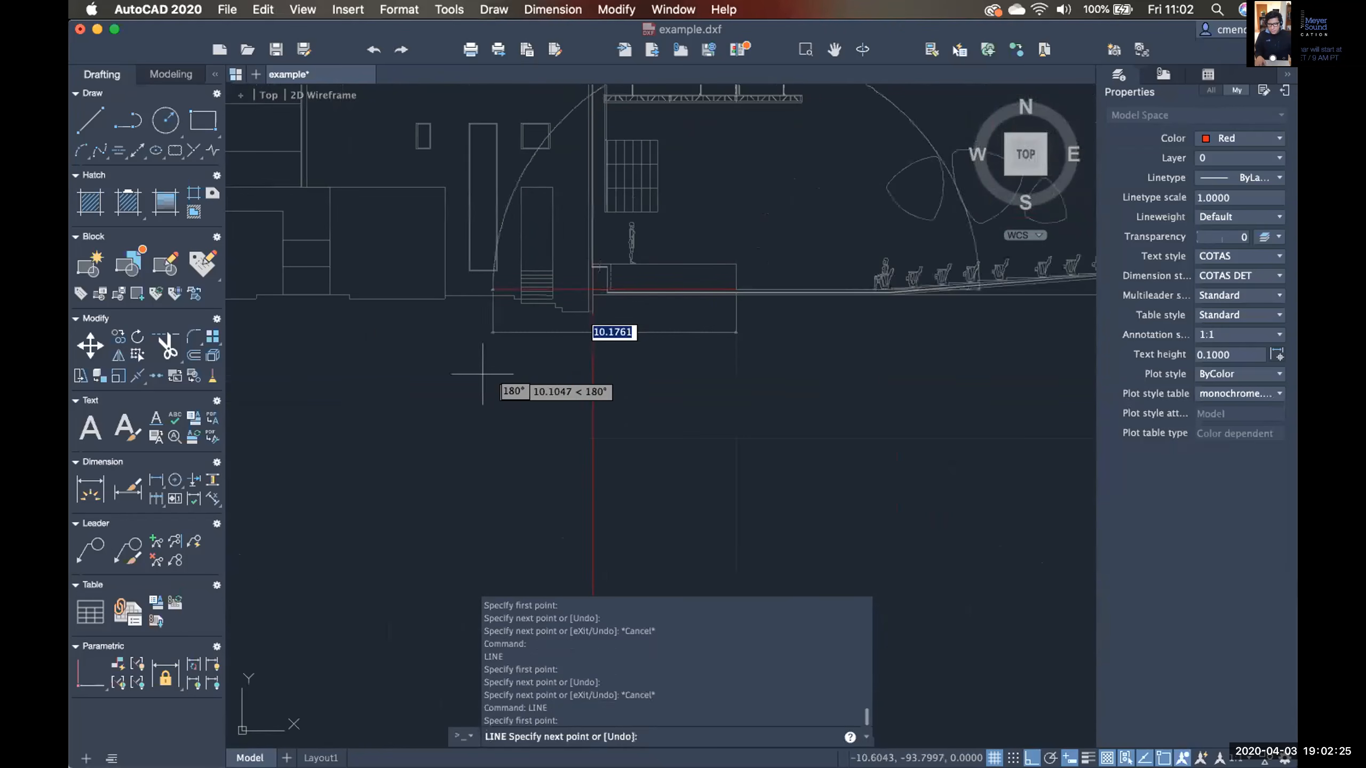
pyautogui.click(444, 385)
pyautogui.press('Escape')
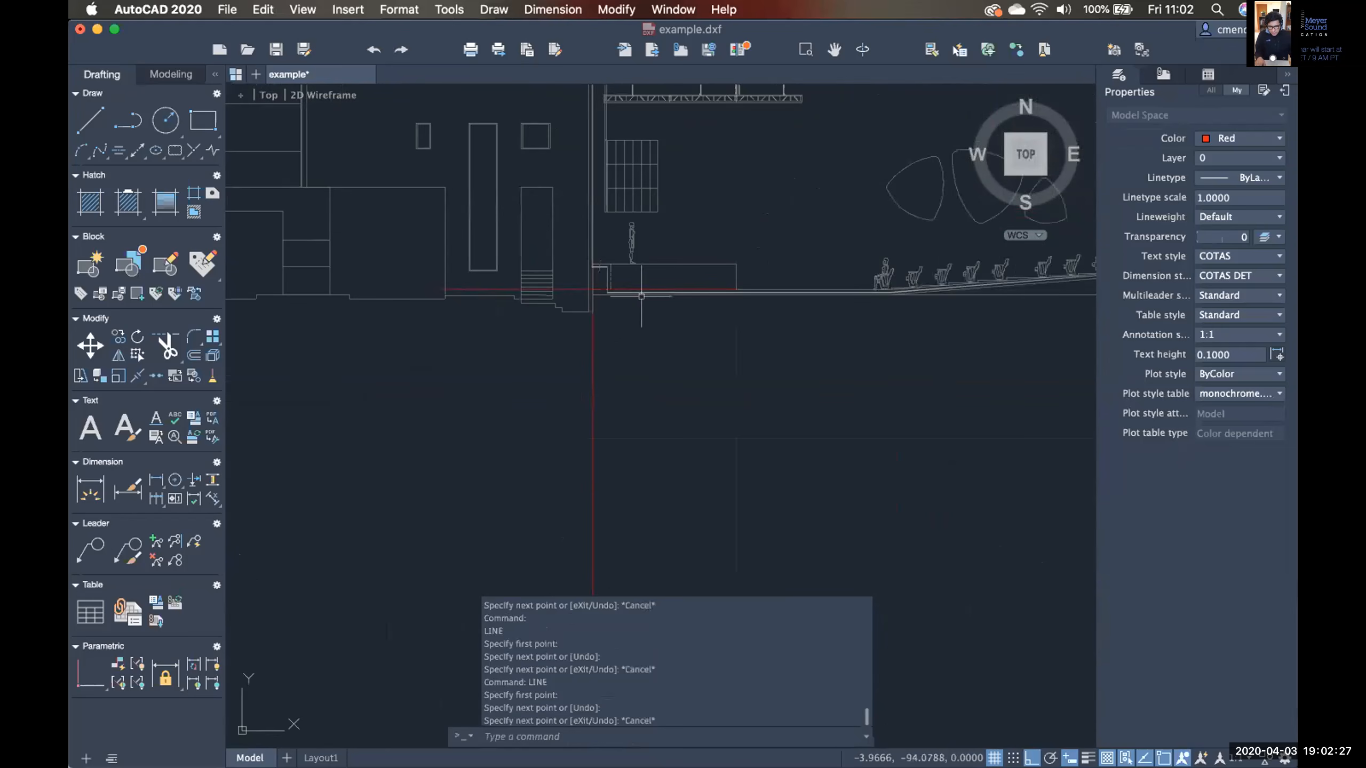
# Stretch the stage-front end of the section's floor-level red line horizontally past the rear vertical line.
pyautogui.click(651, 290)
pyautogui.click(736, 291)
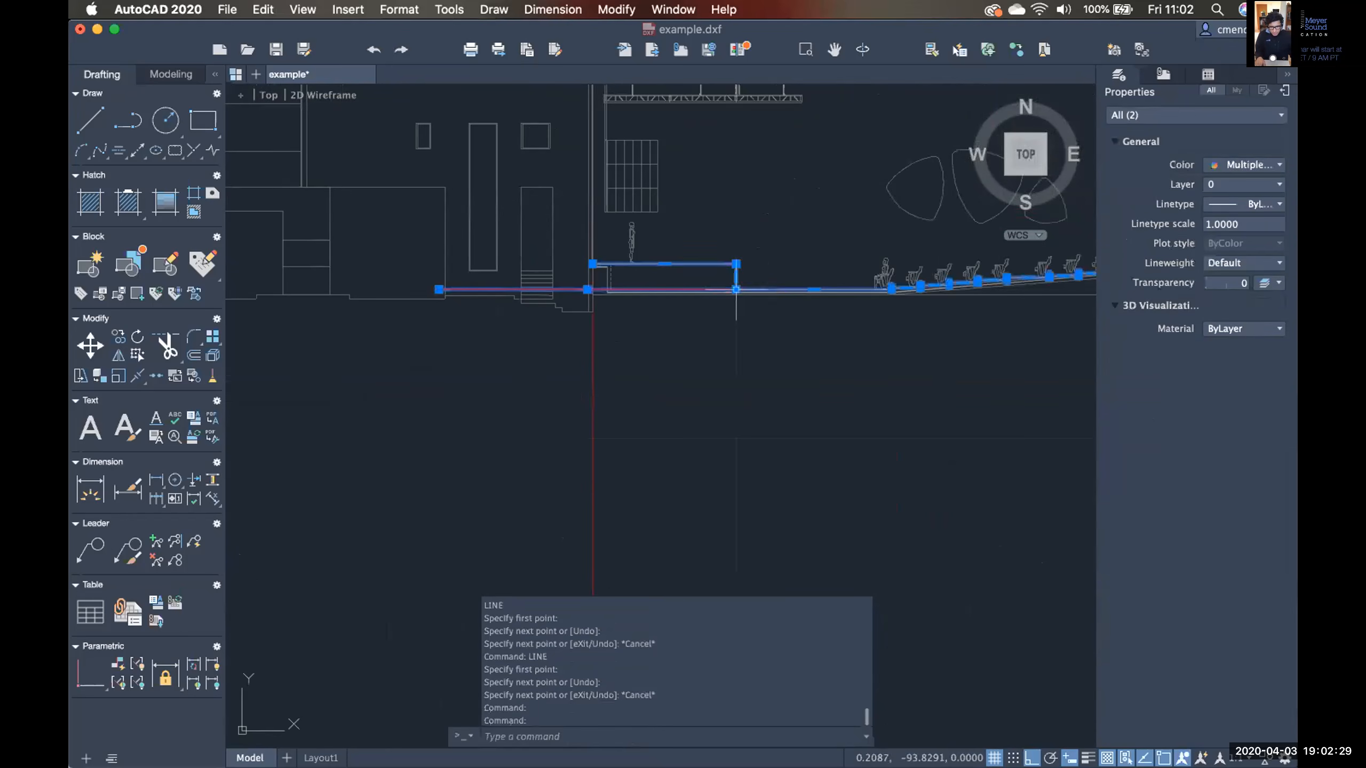
pyautogui.press('Escape')
pyautogui.click(731, 290)
pyautogui.click(736, 290)
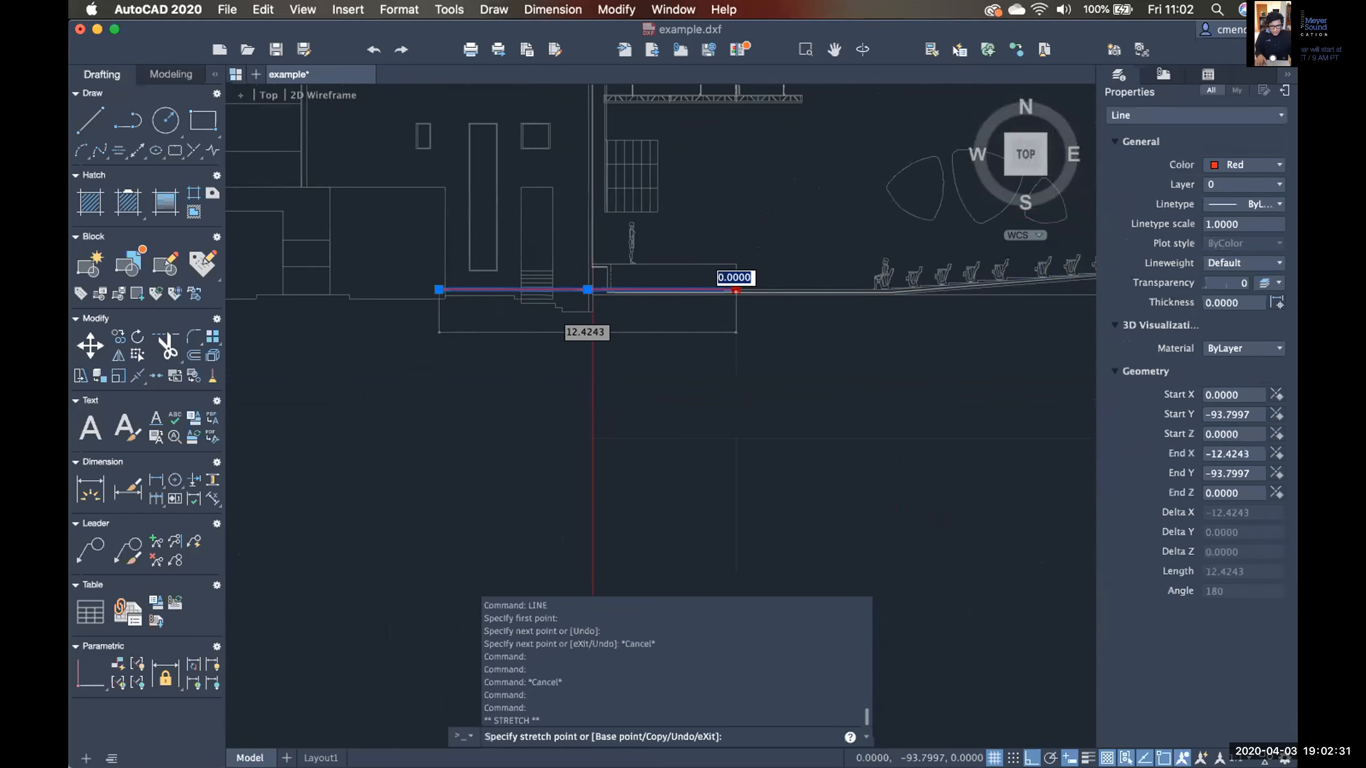
pyautogui.scroll(-5, 818, 356)
pyautogui.moveTo(821, 376); pyautogui.dragTo(541, 376, button='middle')
pyautogui.click(818, 340)
pyautogui.press('Escape')
# Draw a horizontal red line from the section's highest roof corner past the stage-end vertical to about X -9.8.
pyautogui.moveTo(647, 343); pyautogui.dragTo(750, 397, button='middle')
pyautogui.scroll(6, 793, 318)
pyautogui.moveTo(793, 317); pyautogui.dragTo(705, 313, button='middle')
pyautogui.scroll(-3, 676, 363)
pyautogui.moveTo(664, 382); pyautogui.dragTo(860, 383, button='middle')
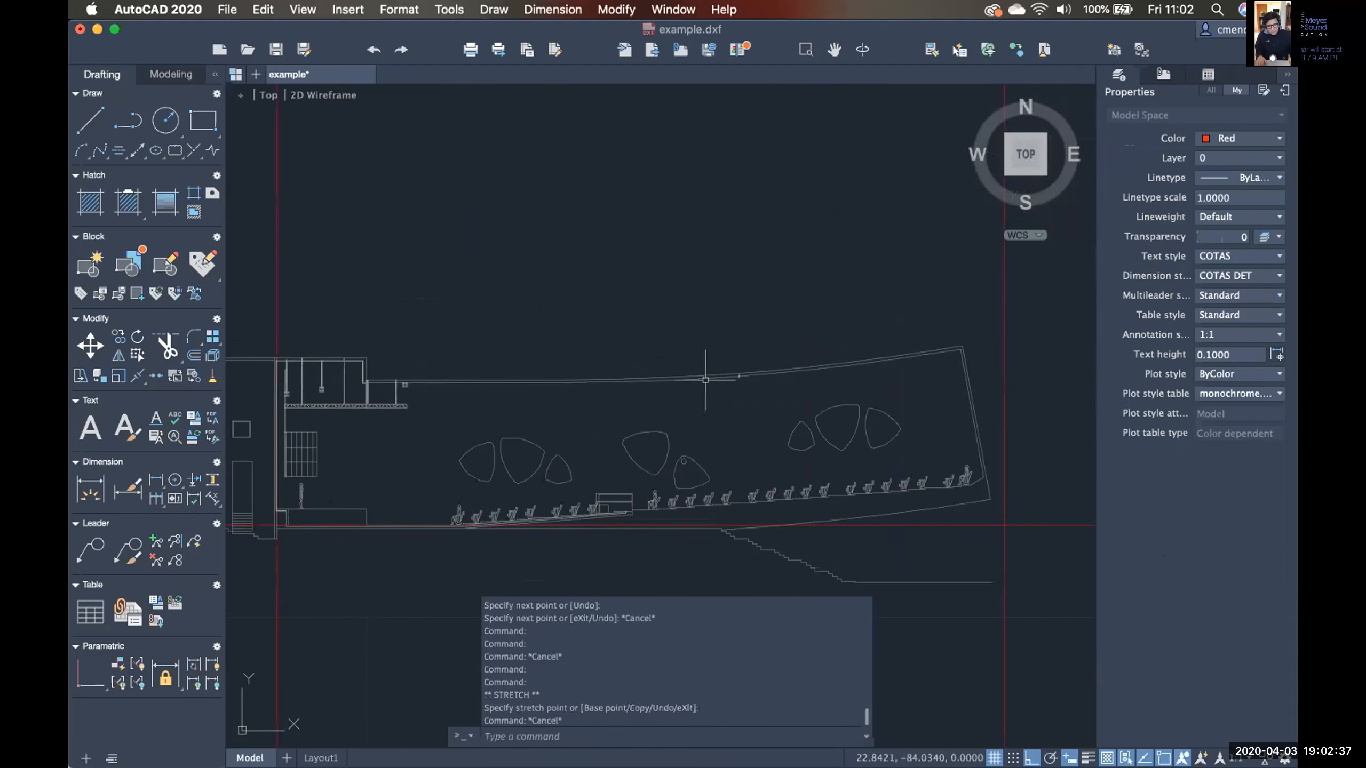
pyautogui.write('lin')
pyautogui.press('Return')
pyautogui.click(966, 342)
pyautogui.moveTo(727, 351); pyautogui.dragTo(851, 351, button='middle')
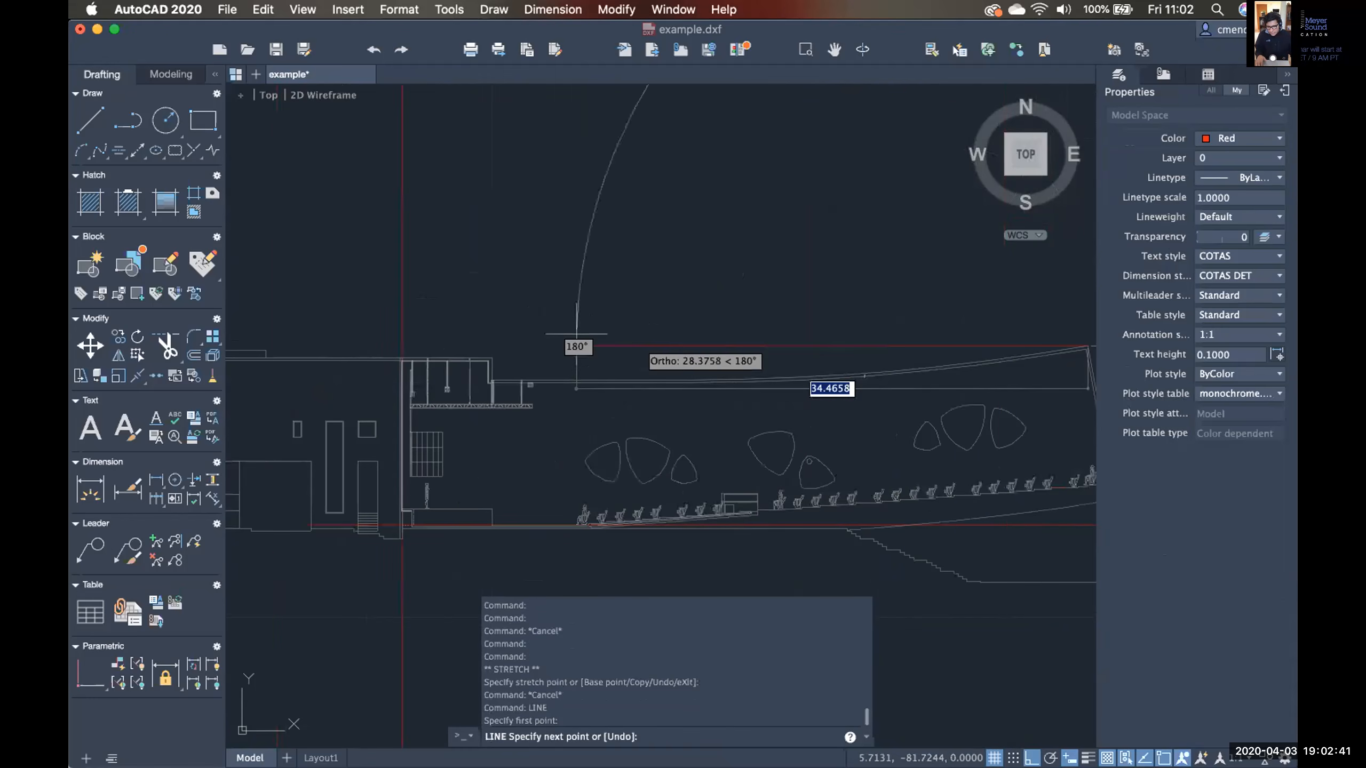
pyautogui.click(356, 284)
pyautogui.press('Escape')
# Stretch the rear end of the roof-level red line past the rear vertical to about X 49.1.
pyautogui.hscroll(10, 457, 302)
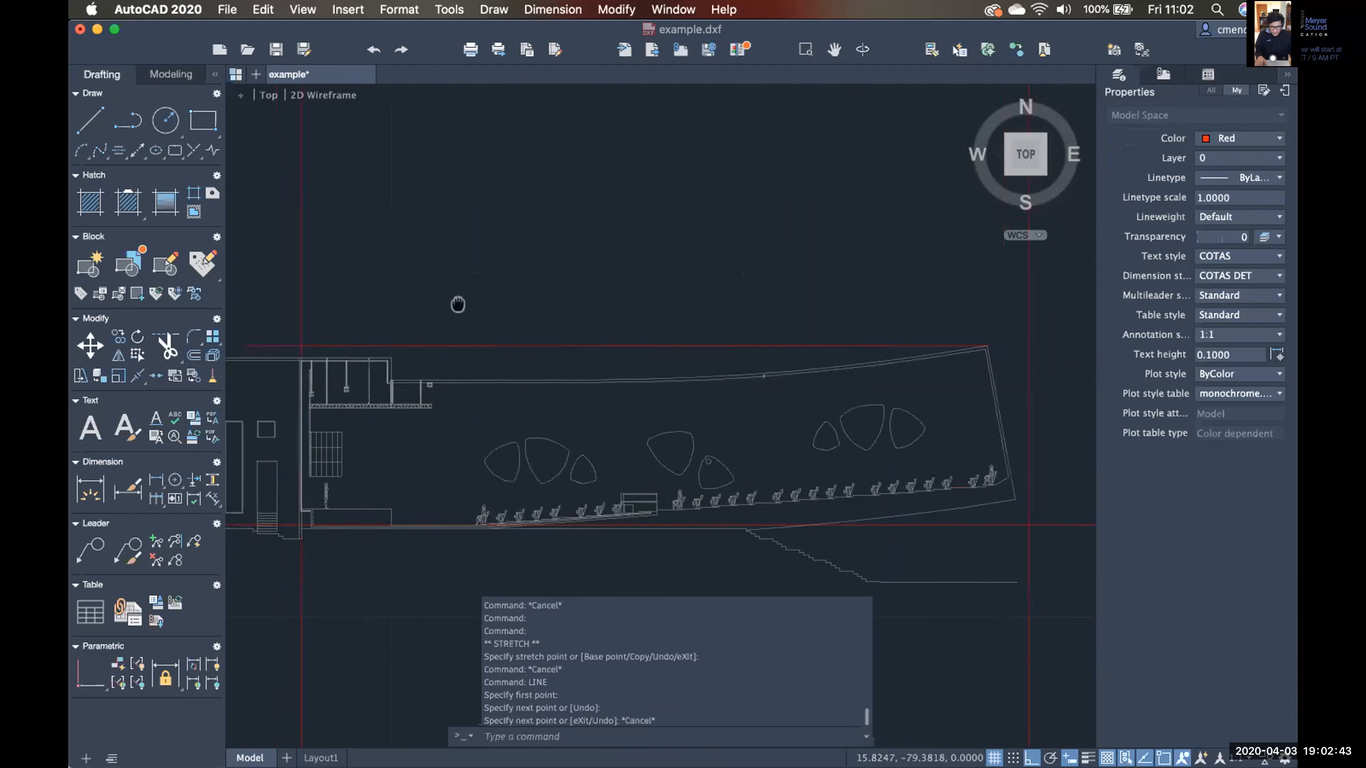
pyautogui.click(578, 334)
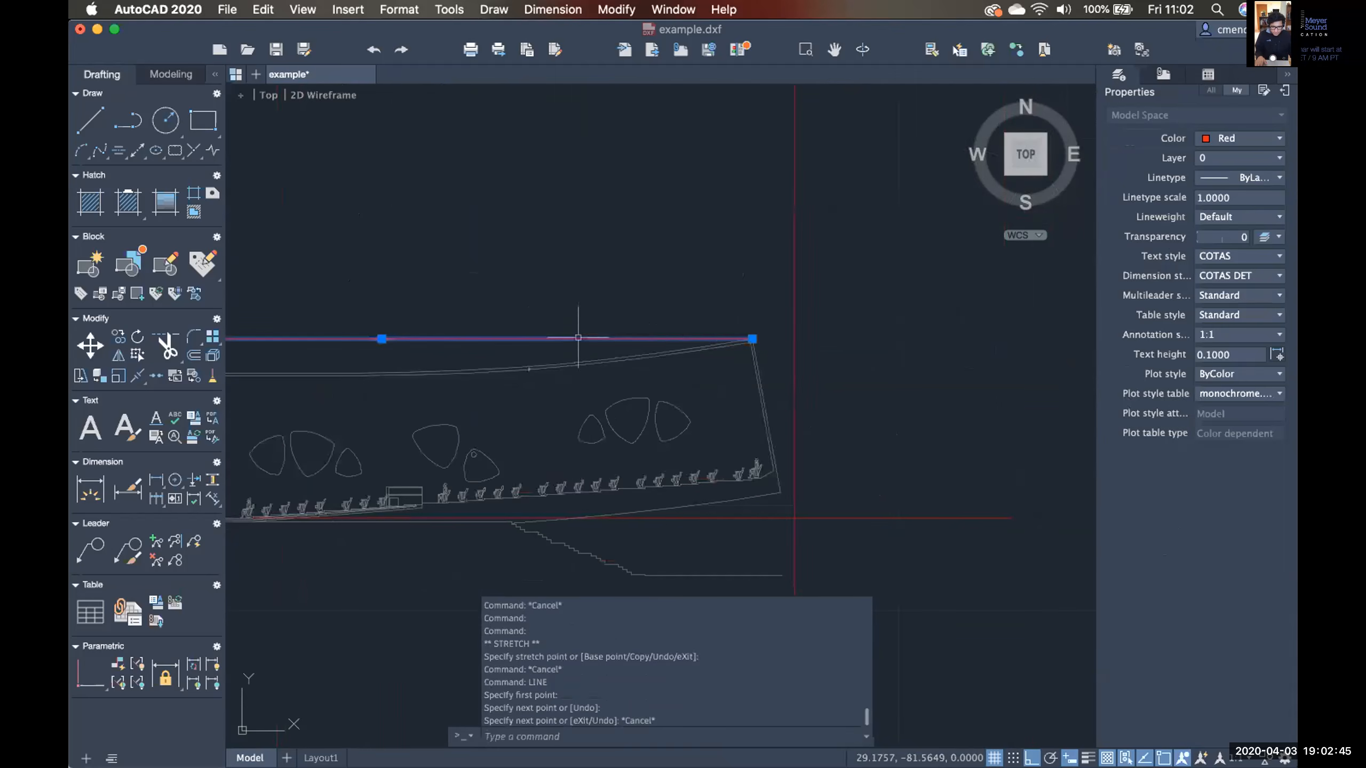
pyautogui.click(752, 338)
pyautogui.press('Escape')
pyautogui.press('Escape')
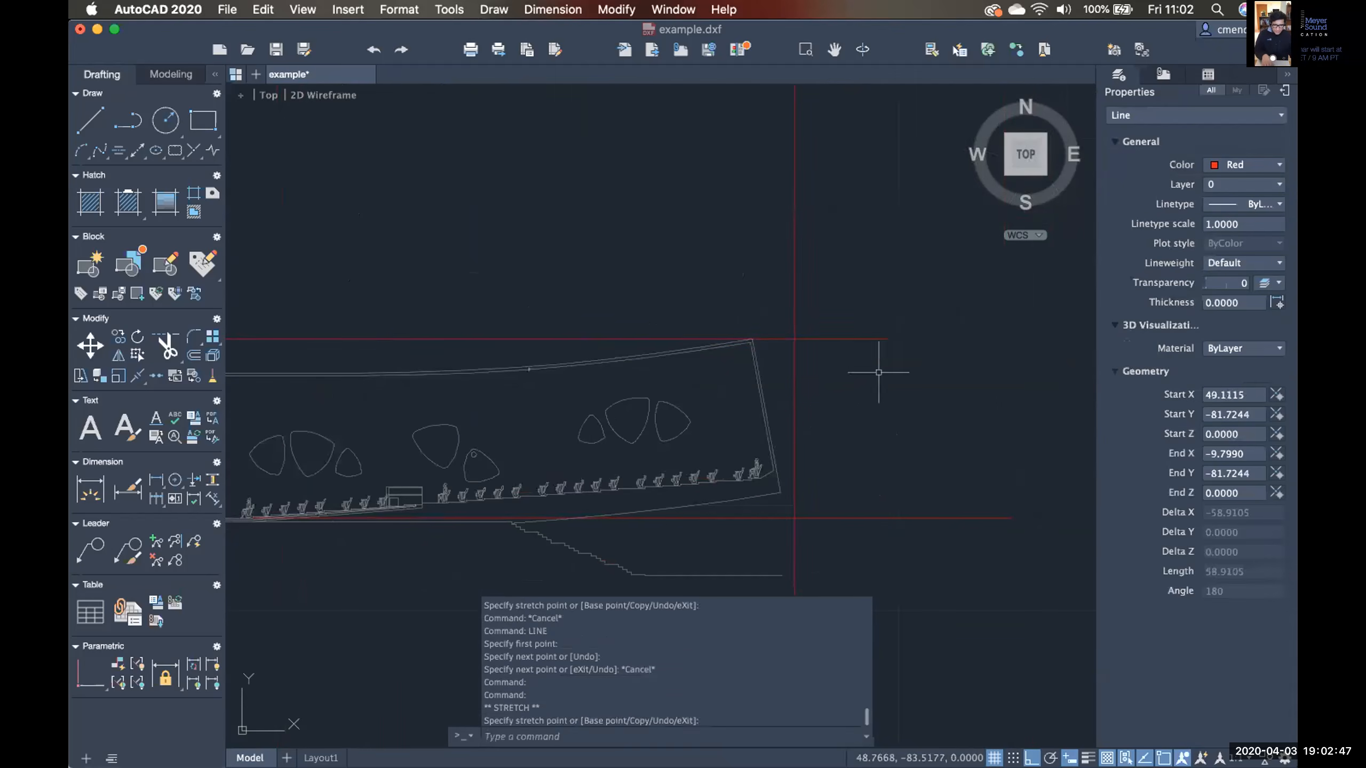
# Draw a 5-unit red line straight up from where the roof-level line meets the rear vertical line in the section.
pyautogui.write('lin')
pyautogui.press('Return')
pyautogui.scroll(3, 802, 366)
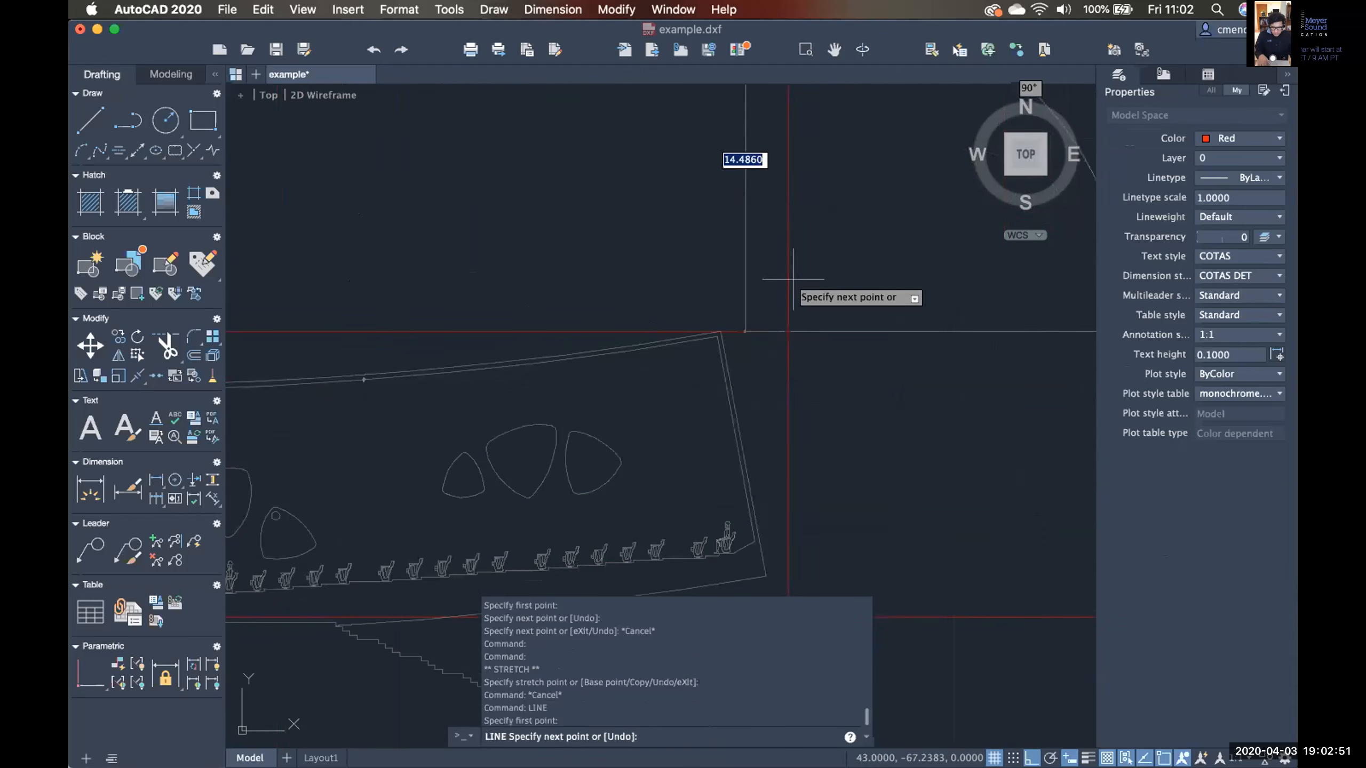
pyautogui.write('5')
pyautogui.press('Return')
pyautogui.press('Return')
# Draw a second 5-unit red line from the same rear roof-level intersection, outward along the horizontal line.
pyautogui.press('Return')
pyautogui.click(790, 334)
pyautogui.write('5')
pyautogui.press('Return')
pyautogui.scroll(-4, 872, 398)
pyautogui.press('Return')
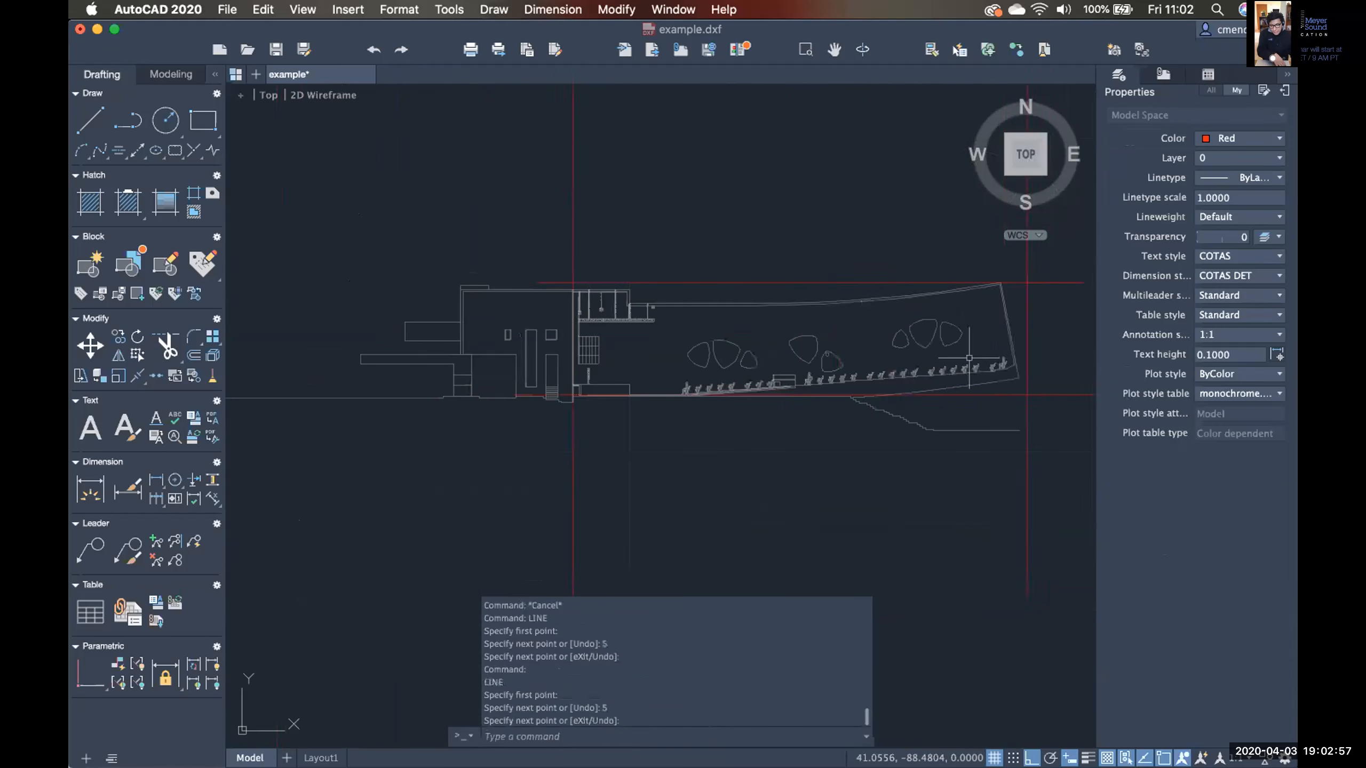
# Draw a 5-unit red line from the section's floor-level and stage-end line intersection, horizontally away from the hall.
pyautogui.scroll(6, 603, 394)
pyautogui.scroll(4, 631, 369)
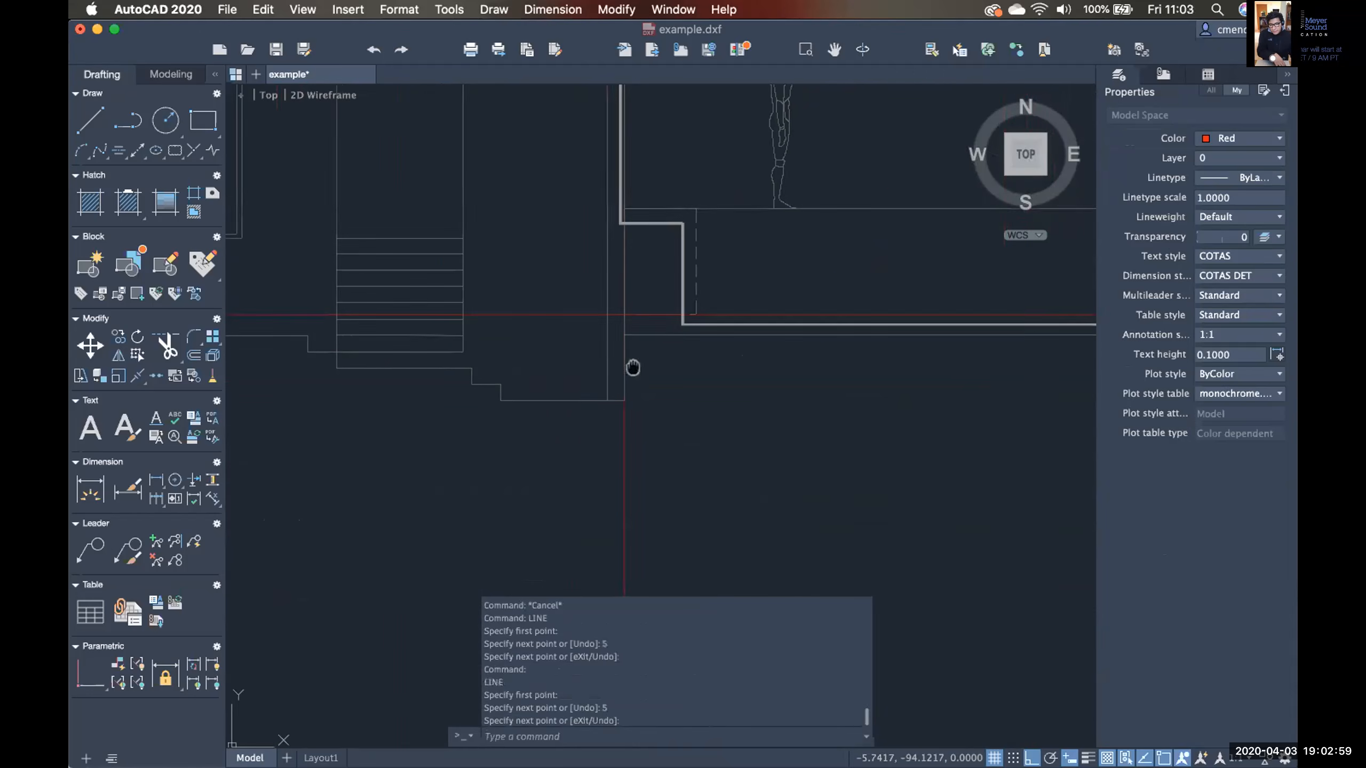
pyautogui.press('Return')
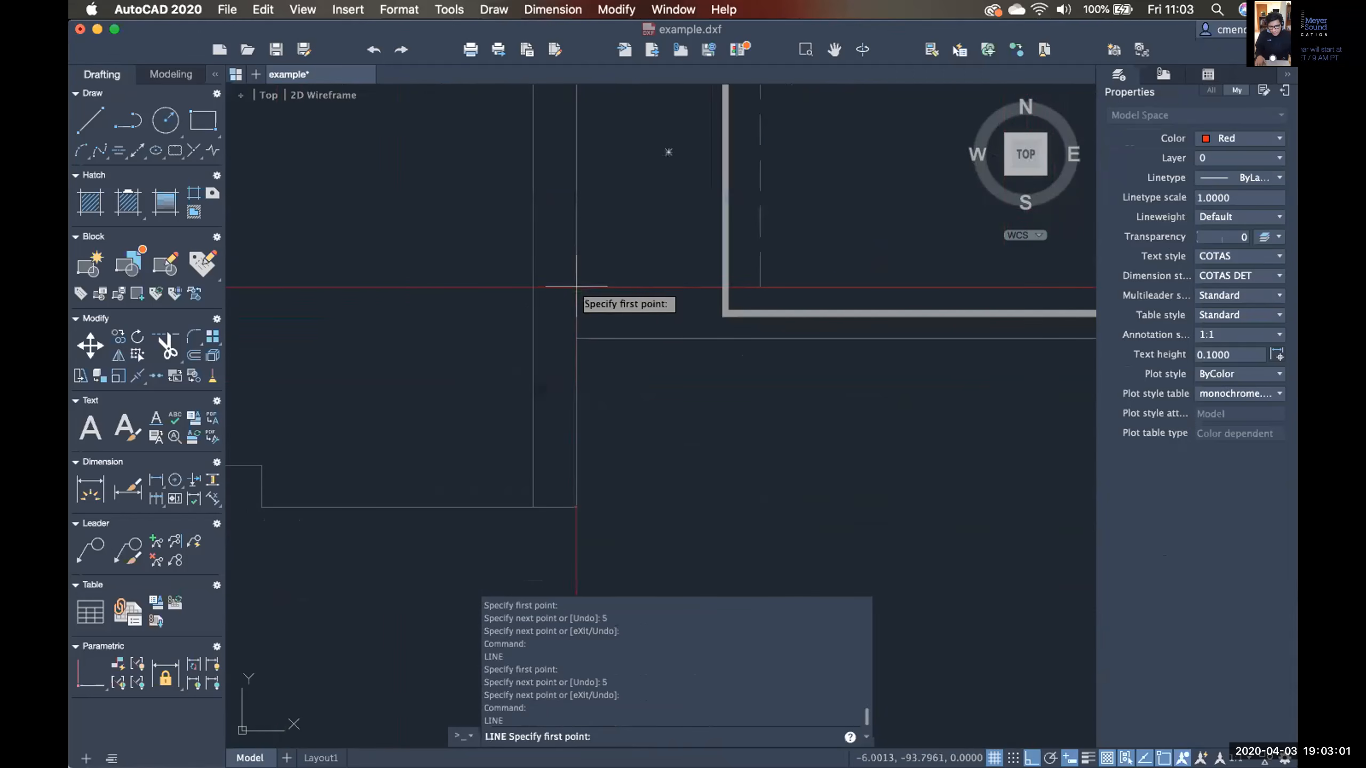
pyautogui.click(575, 285)
pyautogui.moveTo(473, 294); pyautogui.dragTo(692, 293, button='middle')
pyautogui.scroll(-3, 550, 311)
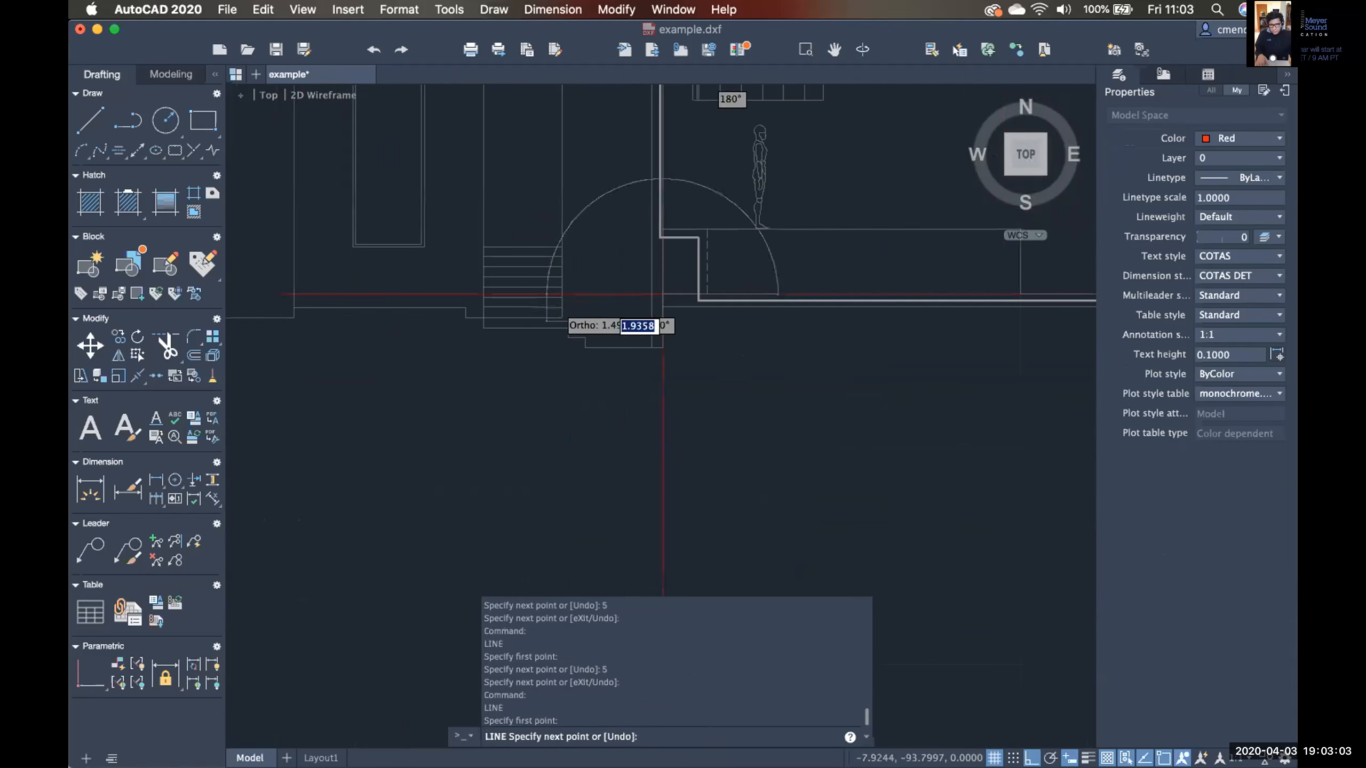
pyautogui.write('5')
pyautogui.press('Return')
pyautogui.press('Return')
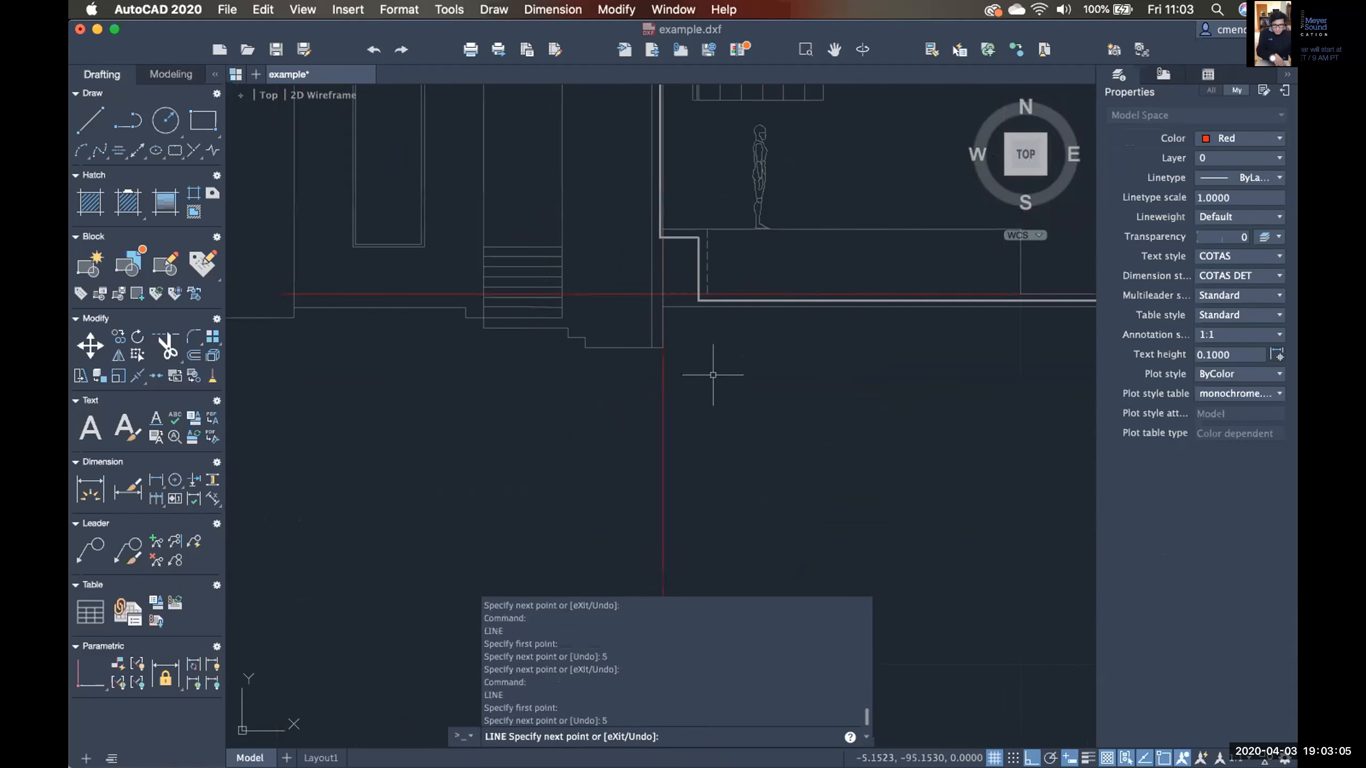
# Draw a second 5-unit red line straight down from the same floor-level and stage-end intersection in the section.
pyautogui.scroll(2, 659, 294)
pyautogui.press('Return')
pyautogui.click(652, 294)
pyautogui.scroll(-2, 748, 436)
pyautogui.scroll(-3, 687, 461)
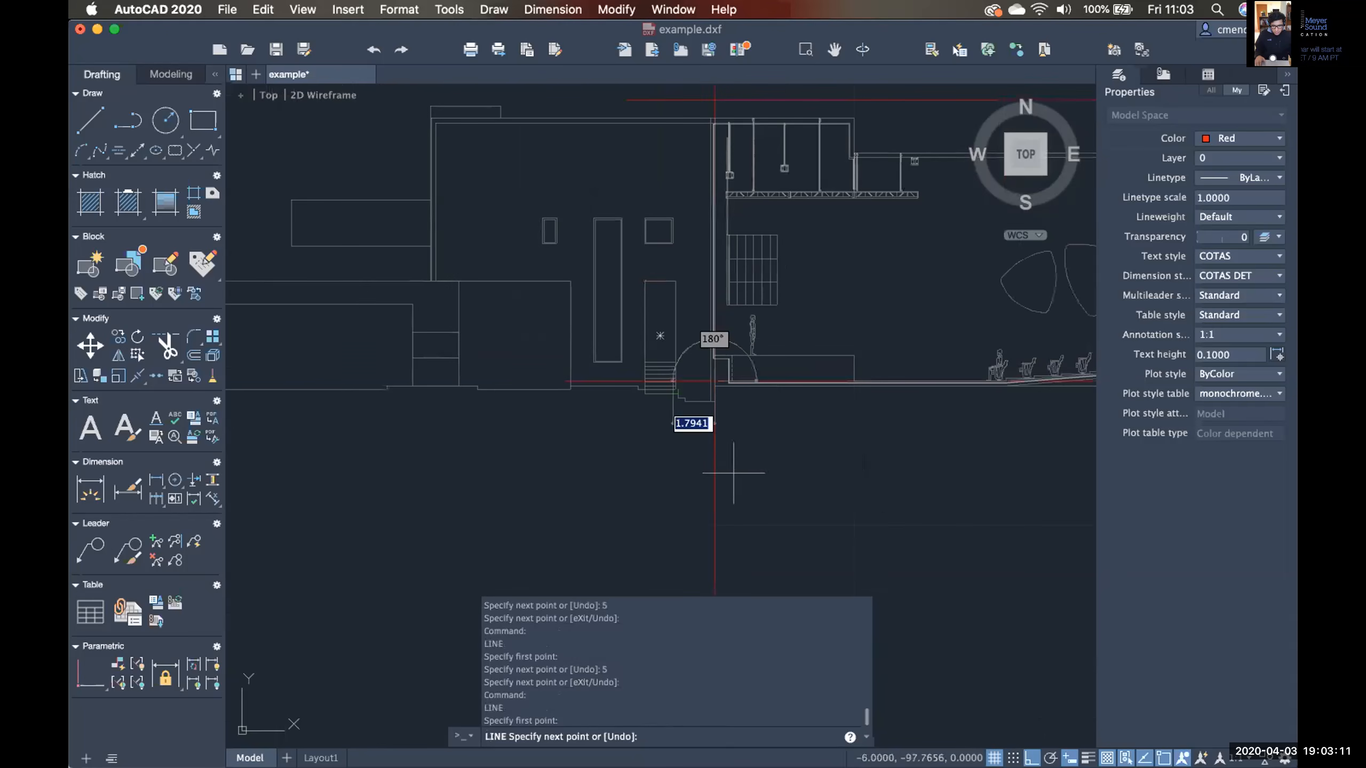
pyautogui.write('5')
pyautogui.press('Return')
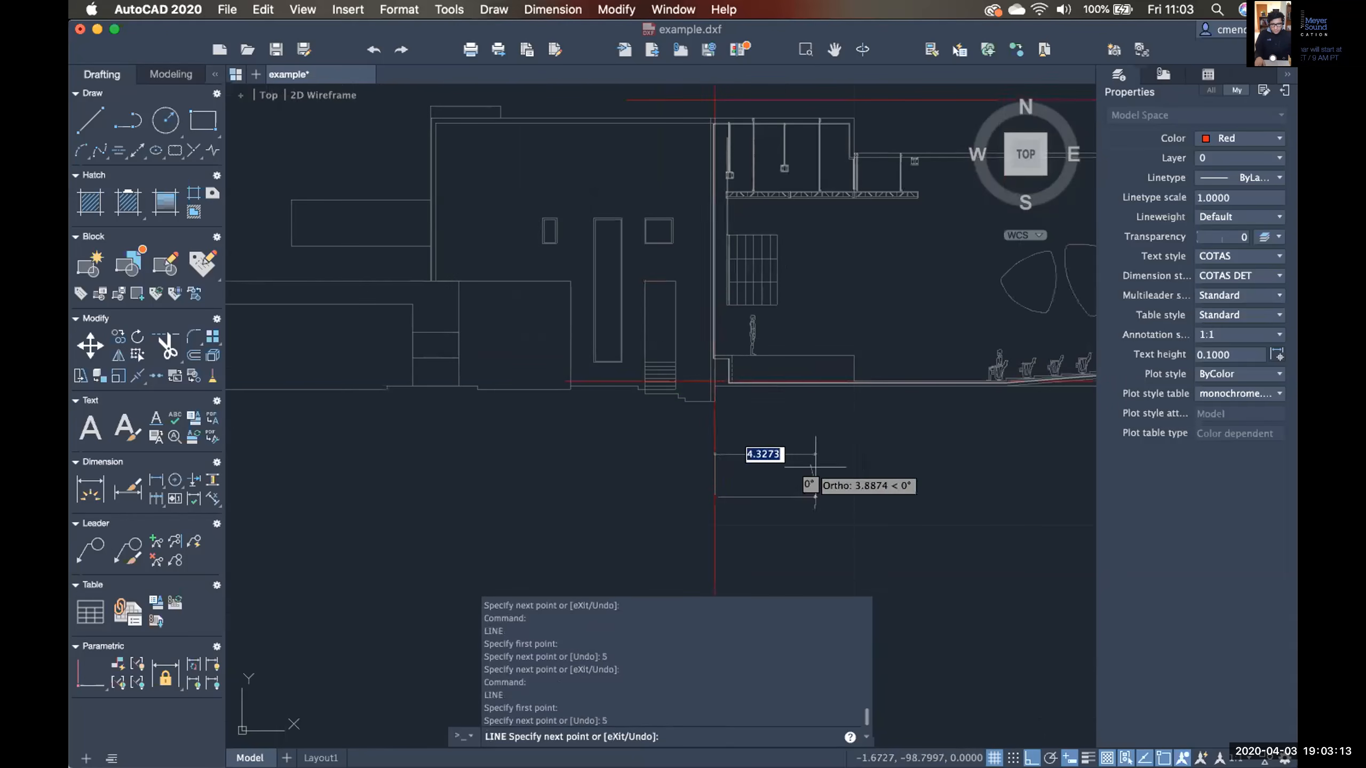
pyautogui.press('Escape')
# Erase the plan's long red centre line and the red vertical line along the rear of the hall.
pyautogui.scroll(-6, 824, 467)
pyautogui.moveTo(882, 444); pyautogui.dragTo(696, 437, button='middle')
pyautogui.scroll(-5, 762, 357)
pyautogui.moveTo(712, 376); pyautogui.dragTo(665, 445, button='middle')
pyautogui.moveTo(658, 325); pyautogui.dragTo(689, 370, button='middle')
pyautogui.click(885, 338)
pyautogui.click(597, 253)
pyautogui.scroll(5, 789, 304)
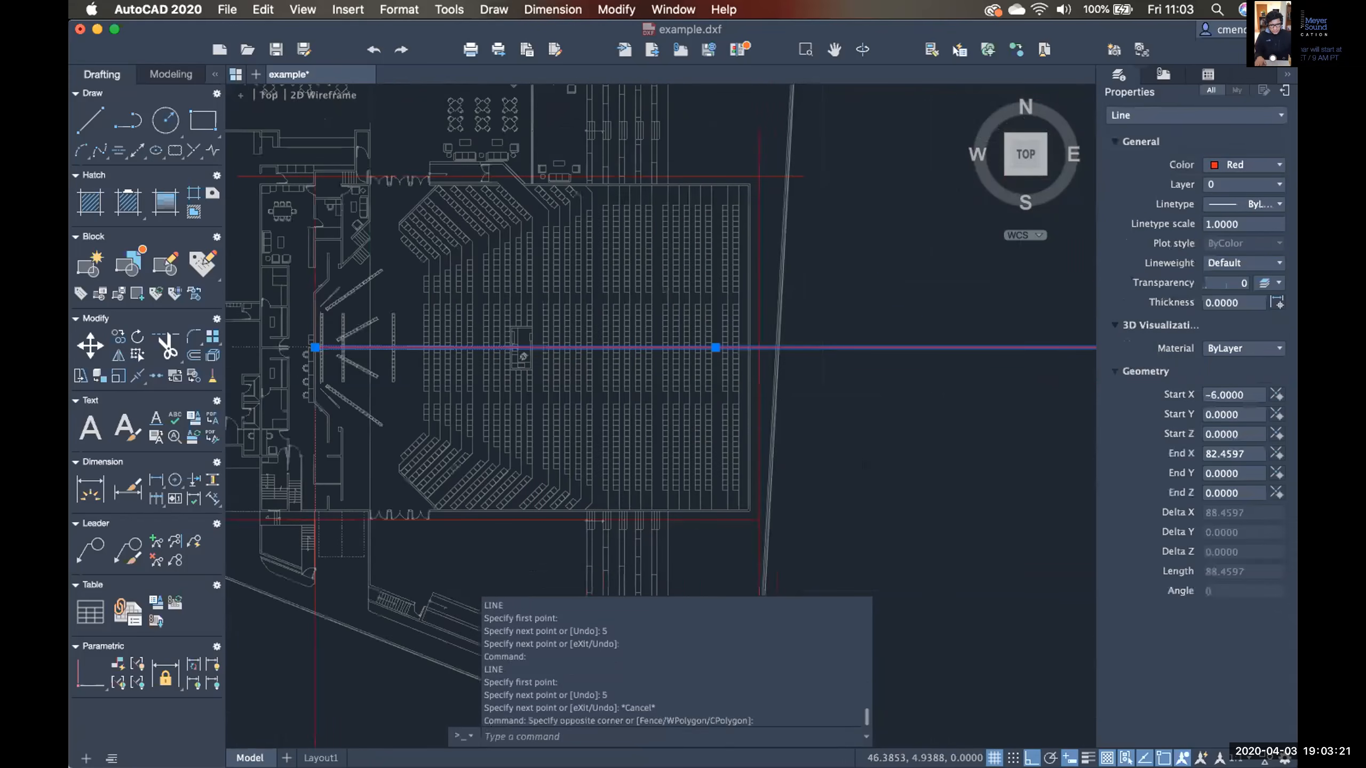
pyautogui.click(759, 258)
pyautogui.scroll(-3, 838, 366)
pyautogui.moveTo(882, 424); pyautogui.dragTo(903, 443, button='middle')
pyautogui.scroll(1, 903, 440)
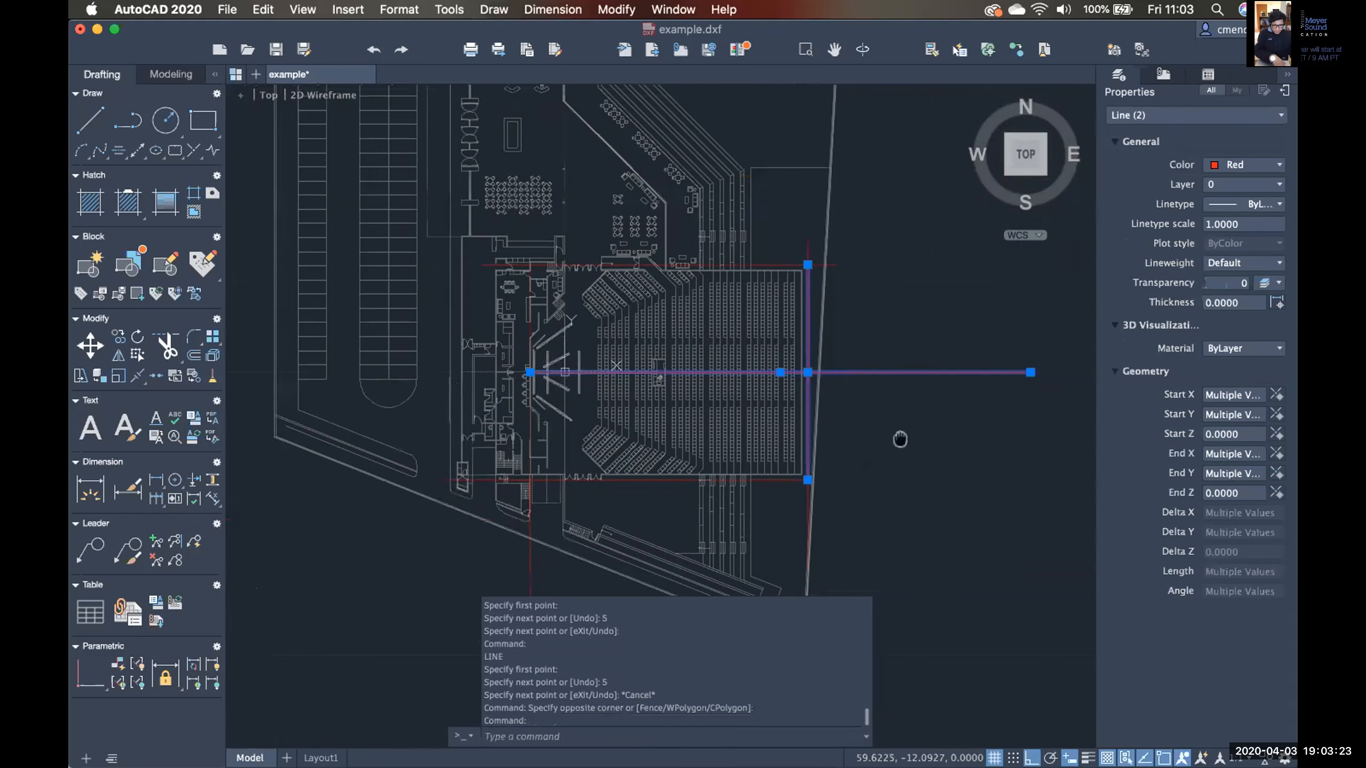
pyautogui.press('Delete')
# Erase the plan's lower red side line, the rear vertical running down to the section, and the leftover red segment on the rear centreline.
pyautogui.scroll(6, 833, 374)
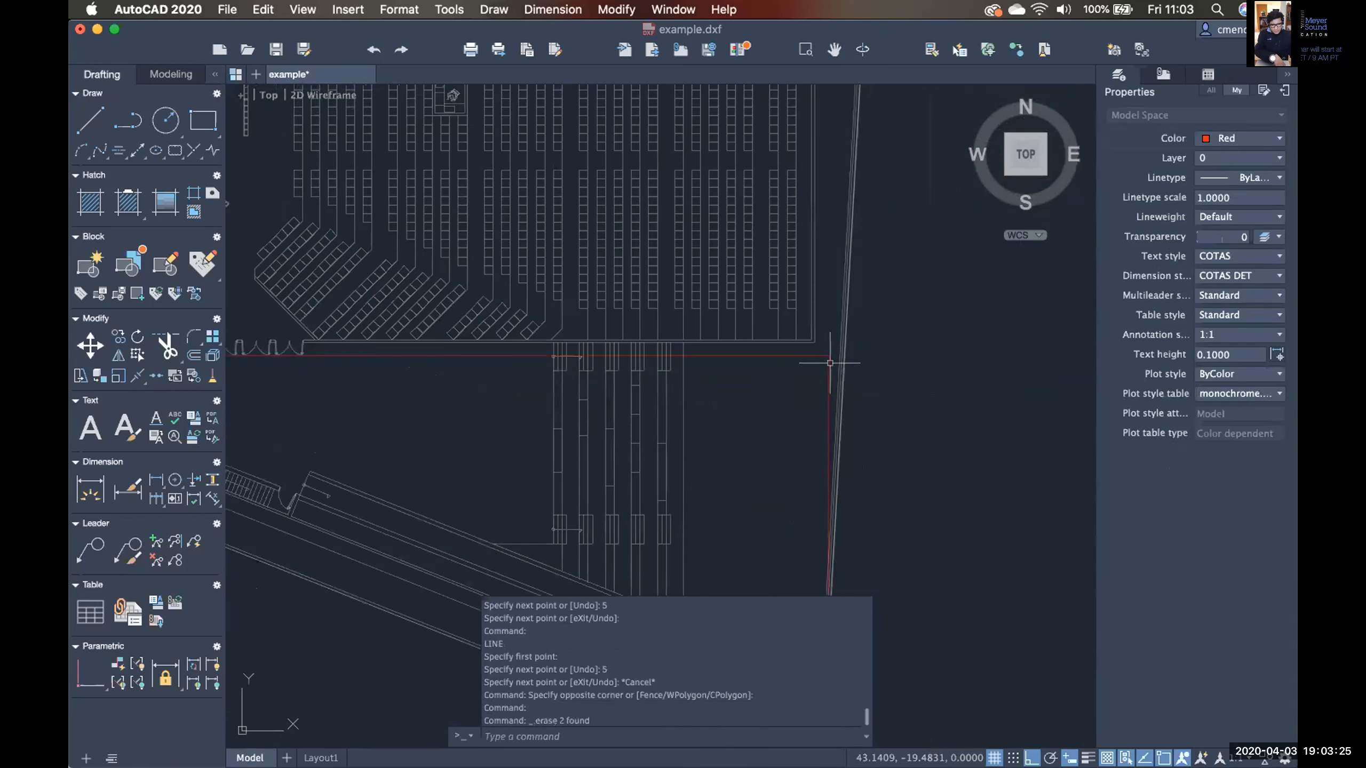
pyautogui.click(828, 369)
pyautogui.click(810, 348)
pyautogui.click(794, 362)
pyautogui.press('Delete')
pyautogui.moveTo(832, 299); pyautogui.dragTo(813, 519, button='middle')
pyautogui.click(816, 268)
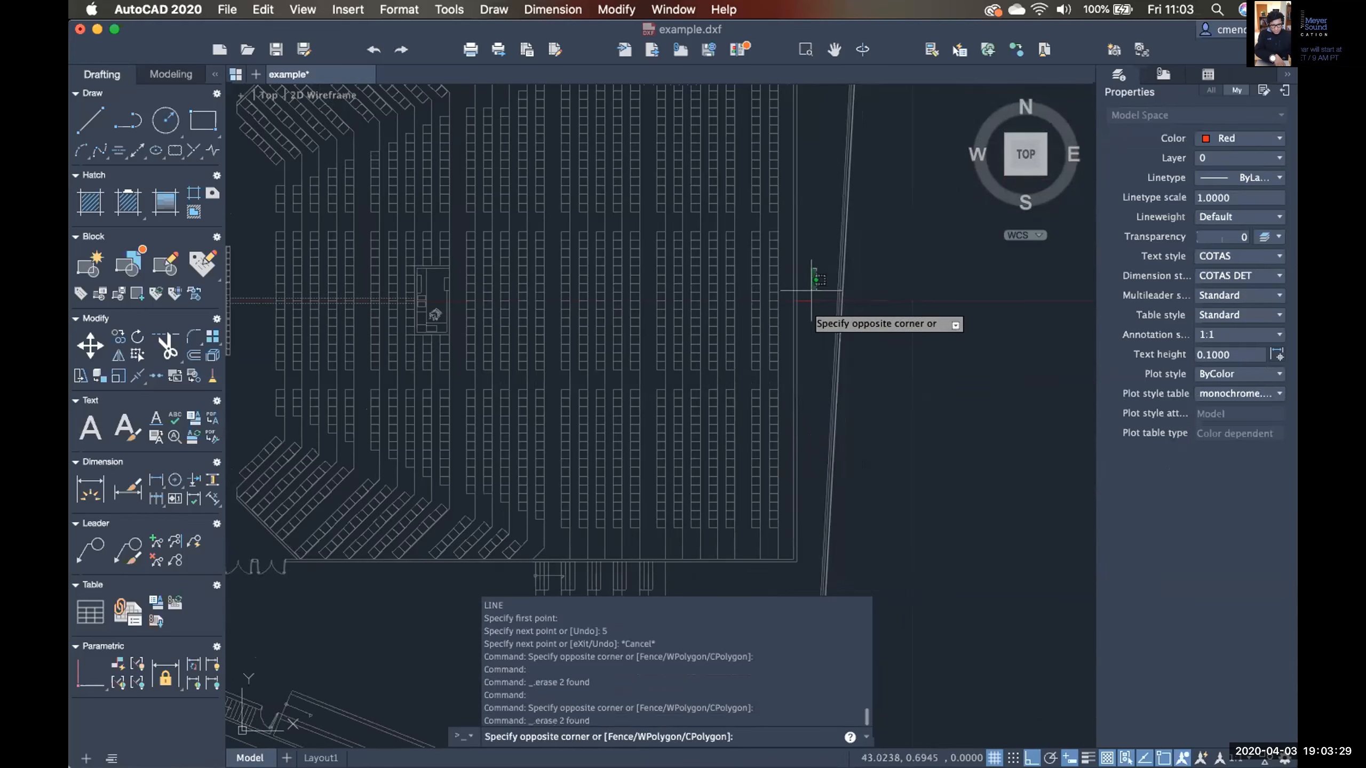
pyautogui.click(799, 326)
pyautogui.press('Delete')
# Erase the plan's upper red side line and the red vertical line at the stage end of the plan.
pyautogui.scroll(-6, 798, 331)
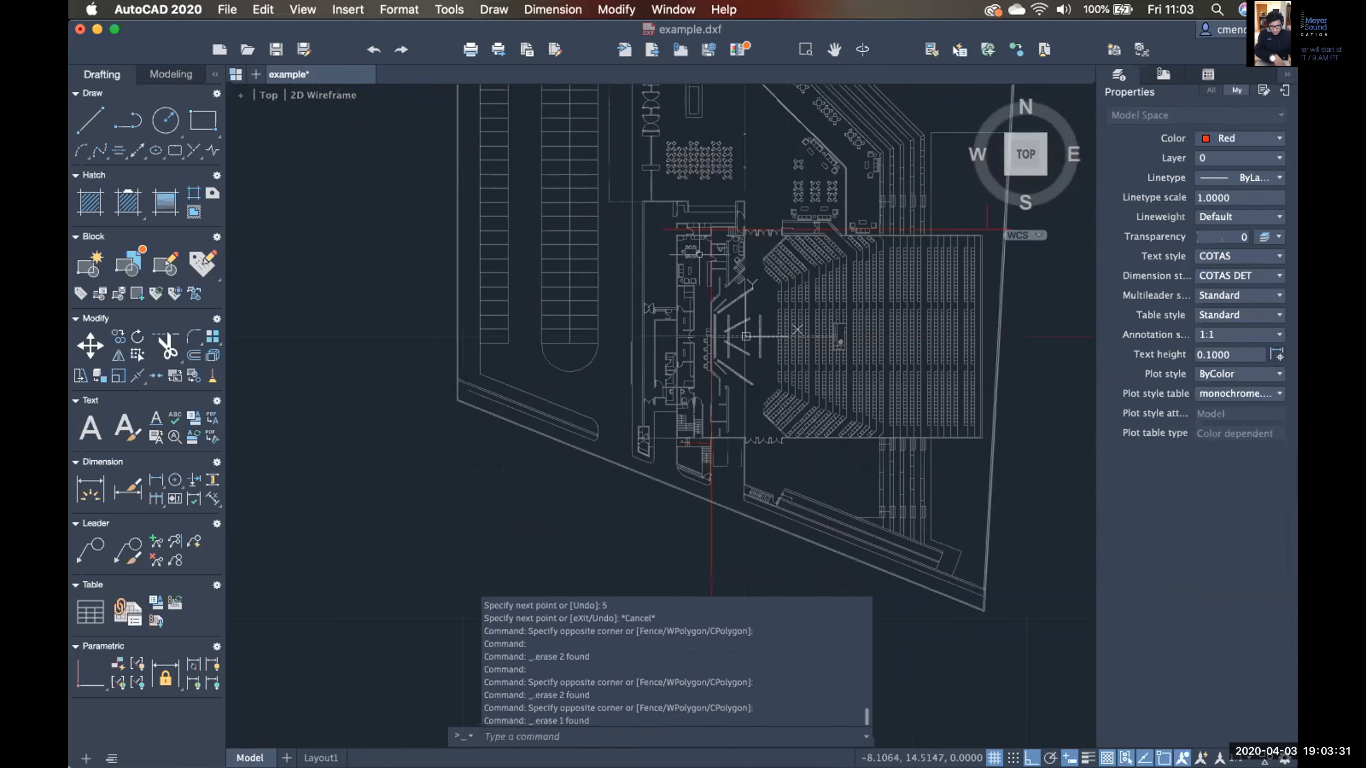
pyautogui.click(668, 230)
pyautogui.press('Delete')
pyautogui.scroll(4, 802, 395)
pyautogui.click(714, 288)
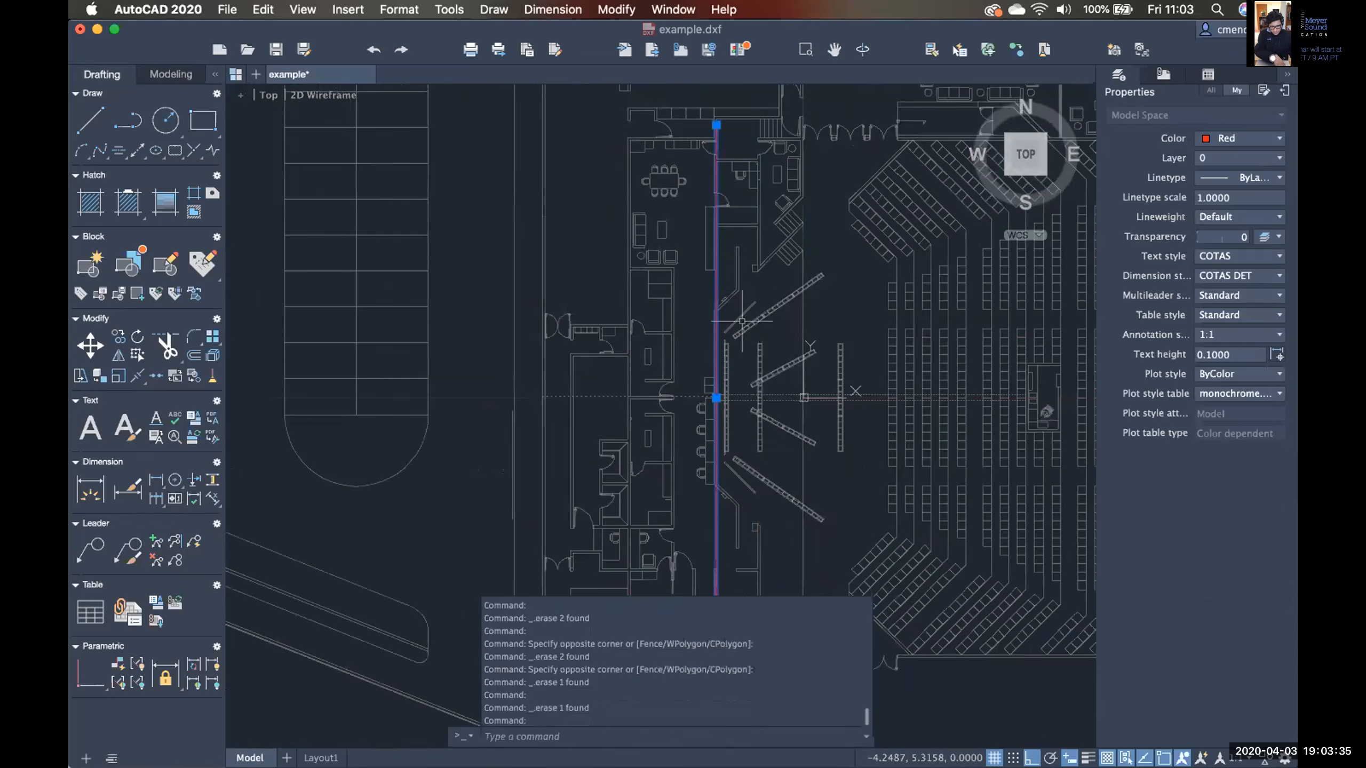
pyautogui.scroll(-6, 716, 333)
pyautogui.press('Delete')
# Erase the stage-end vertical between plan and section, plus the section's long roof-level and floor-level red lines.
pyautogui.moveTo(717, 363); pyautogui.dragTo(721, 259, button='middle')
pyautogui.moveTo(716, 418); pyautogui.dragTo(607, 406)
pyautogui.press('Delete')
pyautogui.moveTo(609, 406); pyautogui.dragTo(574, 291, button='middle')
pyautogui.click(690, 385)
pyautogui.press('Delete')
pyautogui.click(817, 428)
pyautogui.press('Delete')
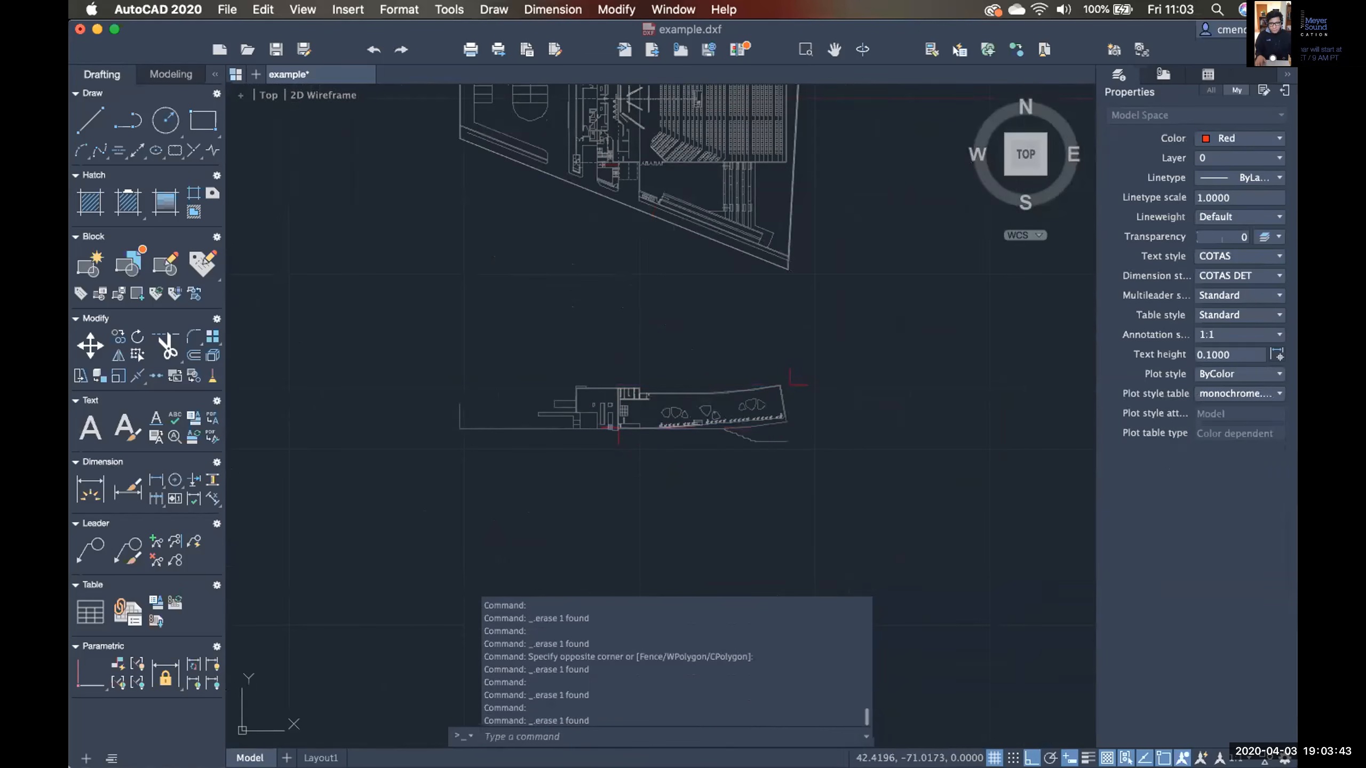
# Save the drawing as a DXF copy named "sect view" in the 101 folder.
pyautogui.scroll(8, 766, 422)
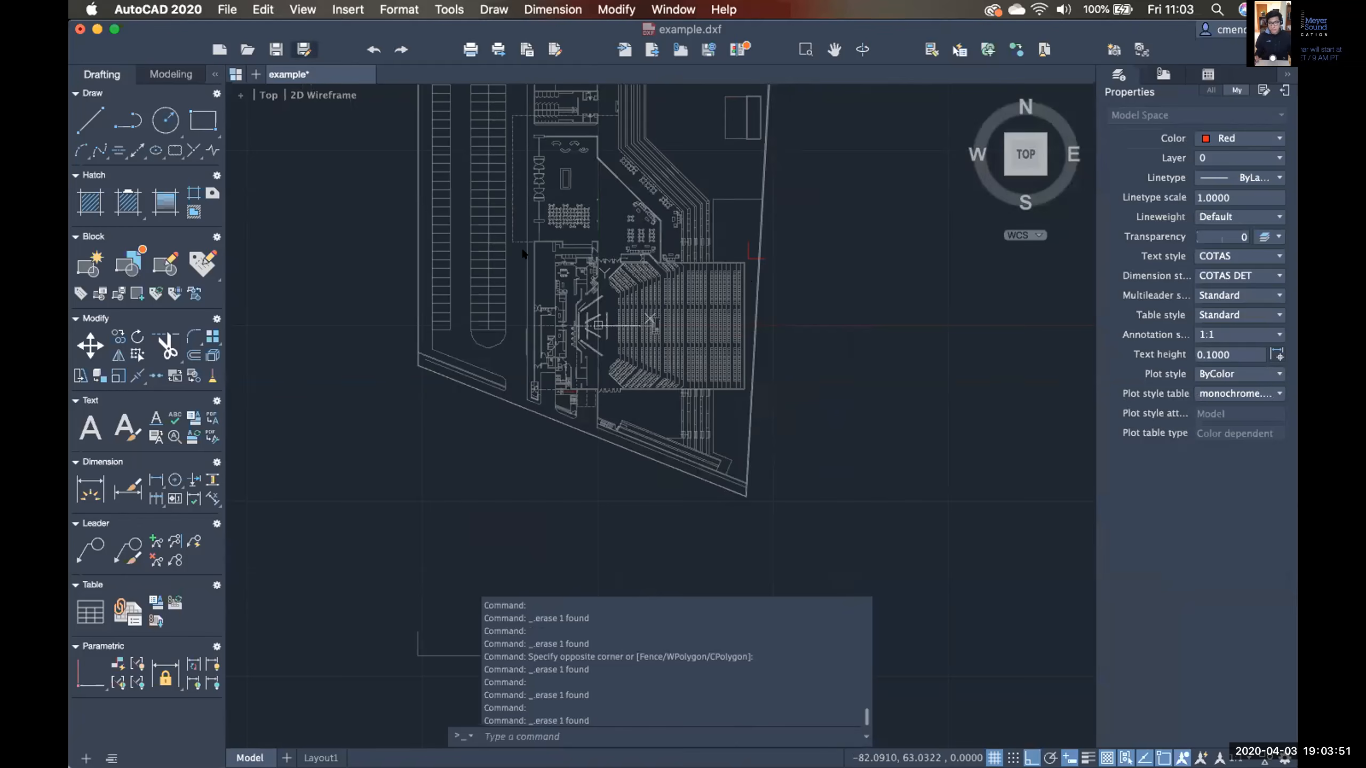
pyautogui.click(304, 50)
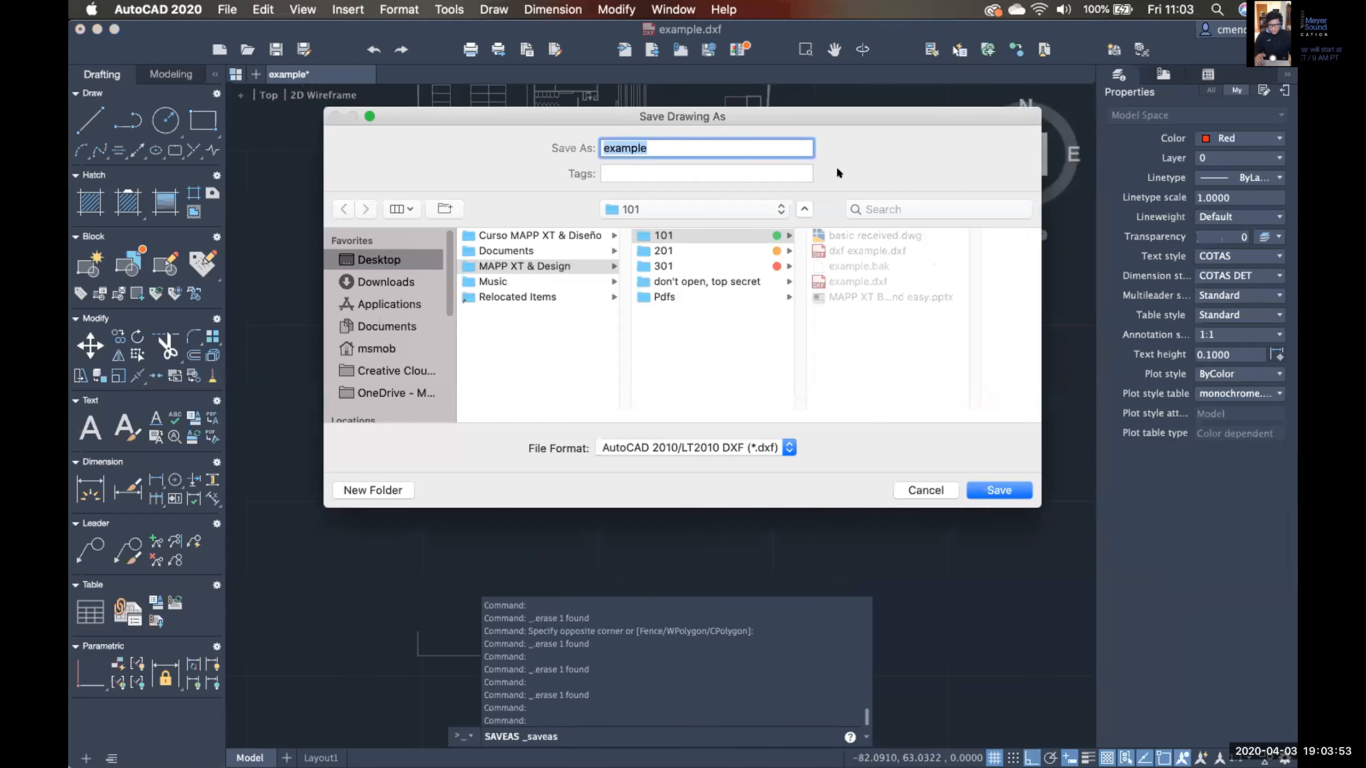
pyautogui.write('sect')
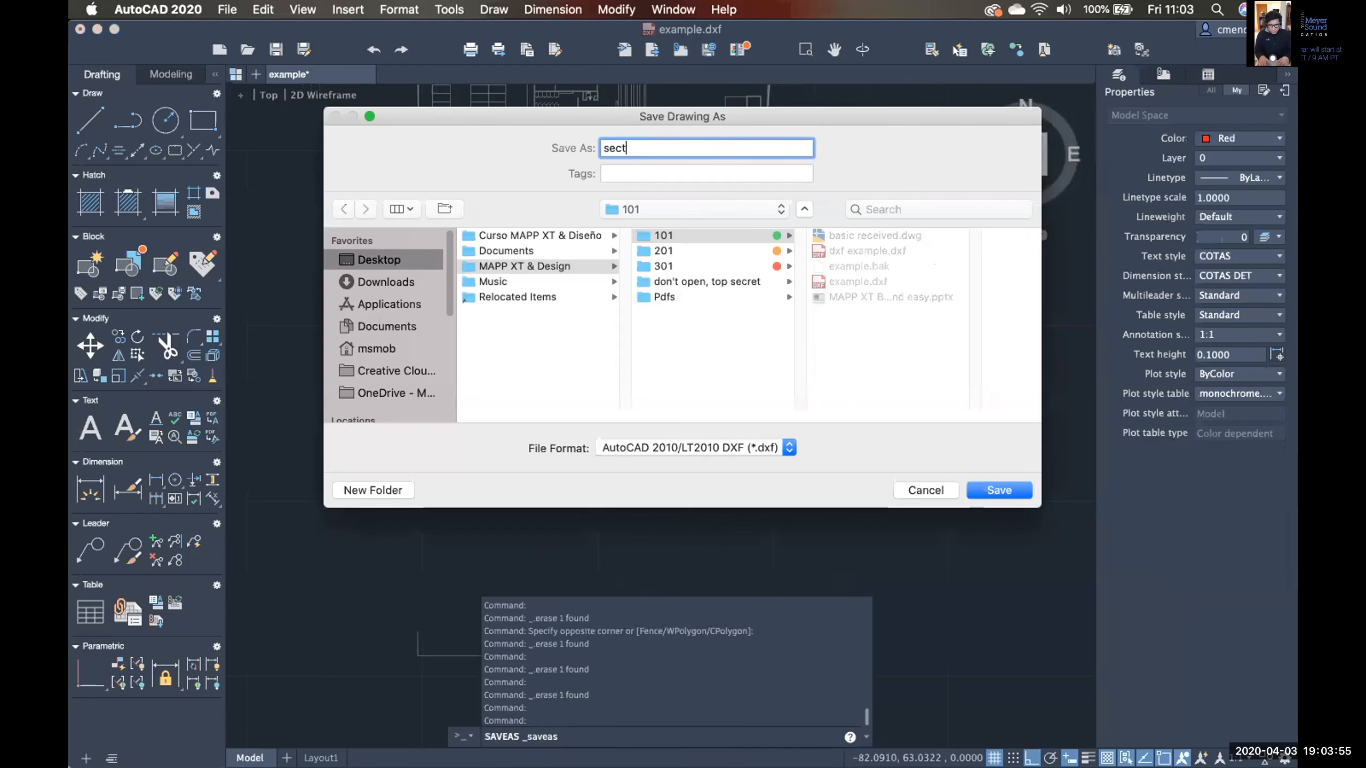
pyautogui.write(' view')
pyautogui.click(1004, 488)
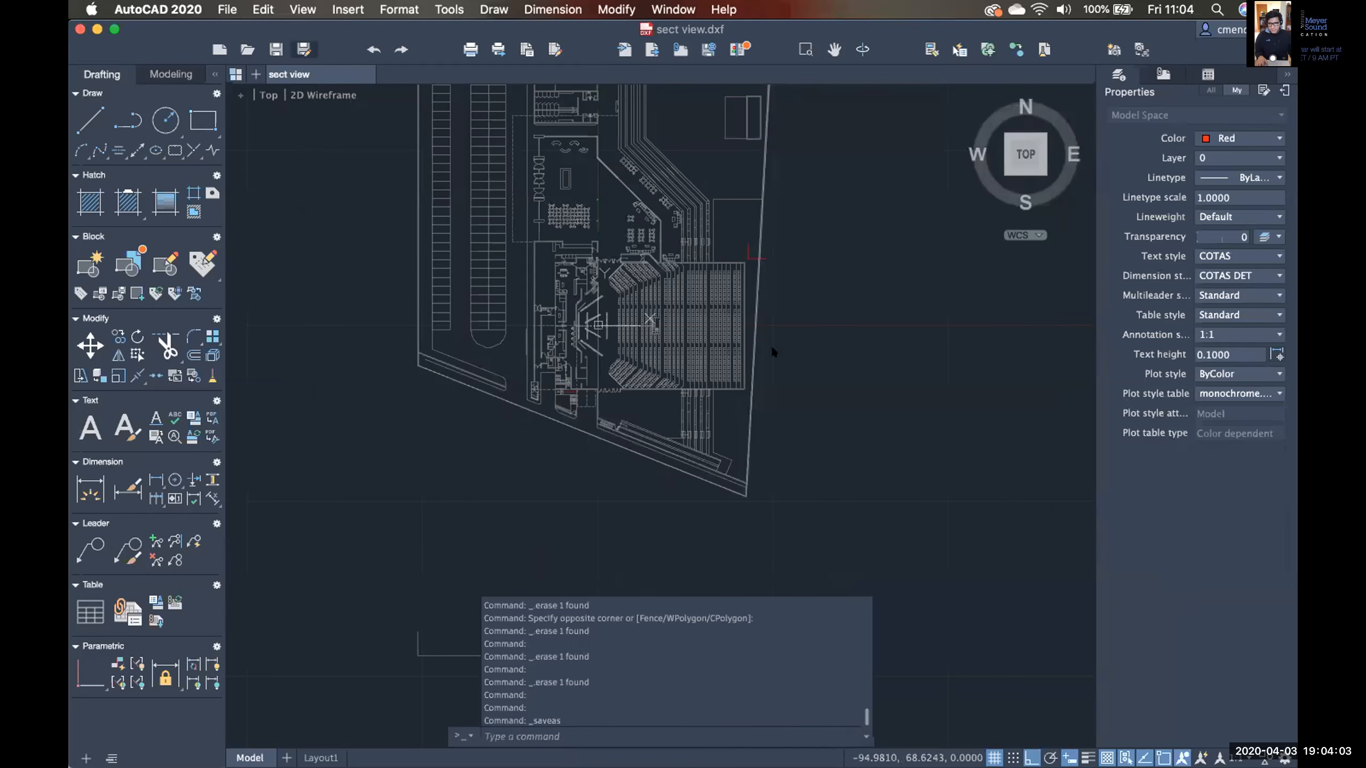
# Save another DXF copy of the drawing as "plan view" in the 101 folder.
pyautogui.press('super+shift+s')
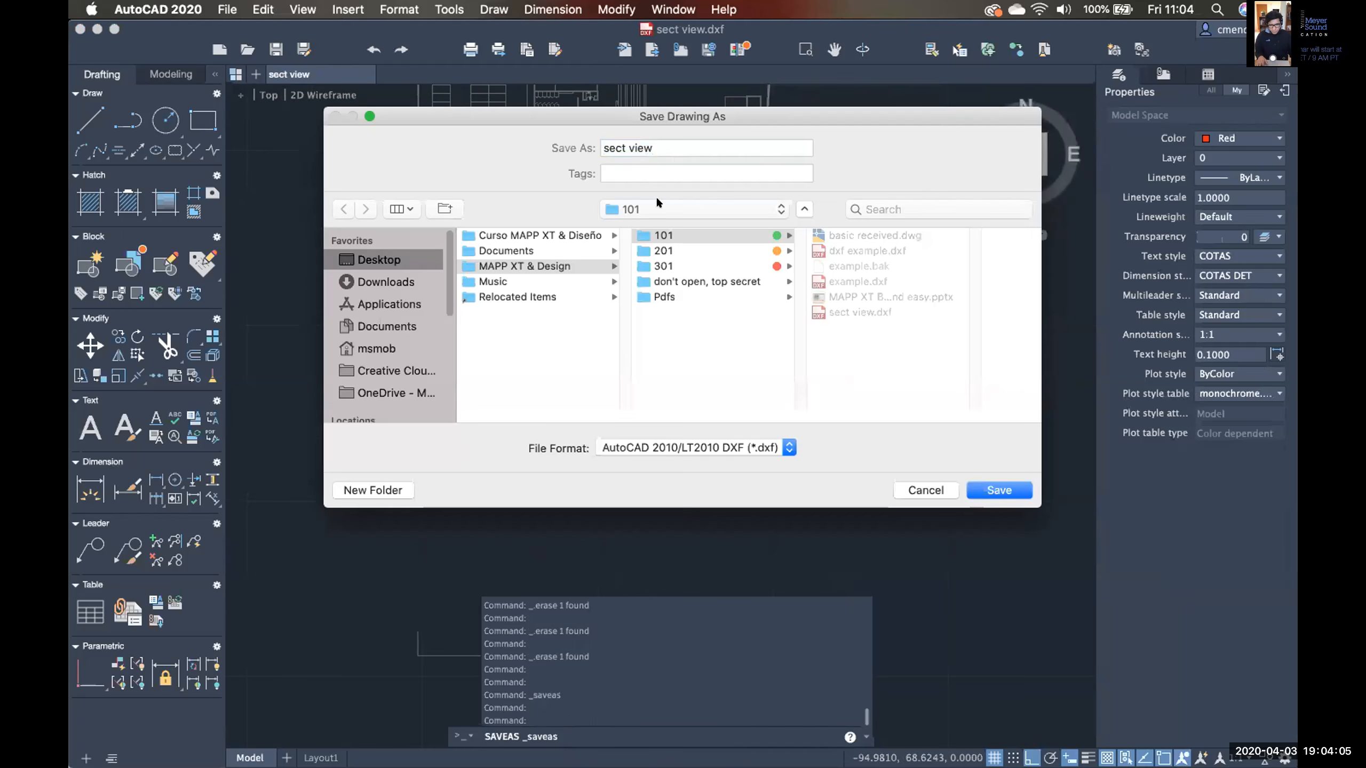
pyautogui.click(643, 148)
pyautogui.write('plan view')
pyautogui.click(989, 490)
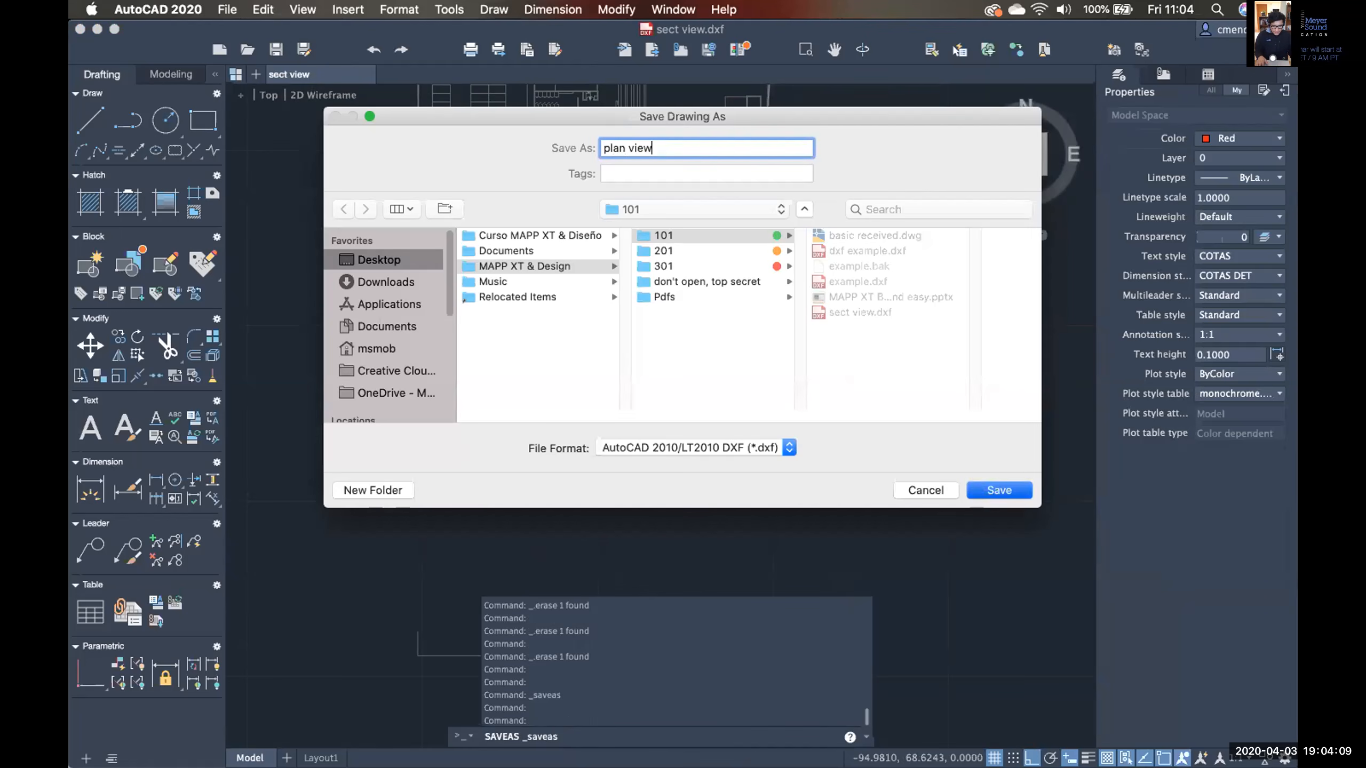
# Erase the whole section drawing below the plan, including its red corner marks.
pyautogui.scroll(-5, 777, 336)
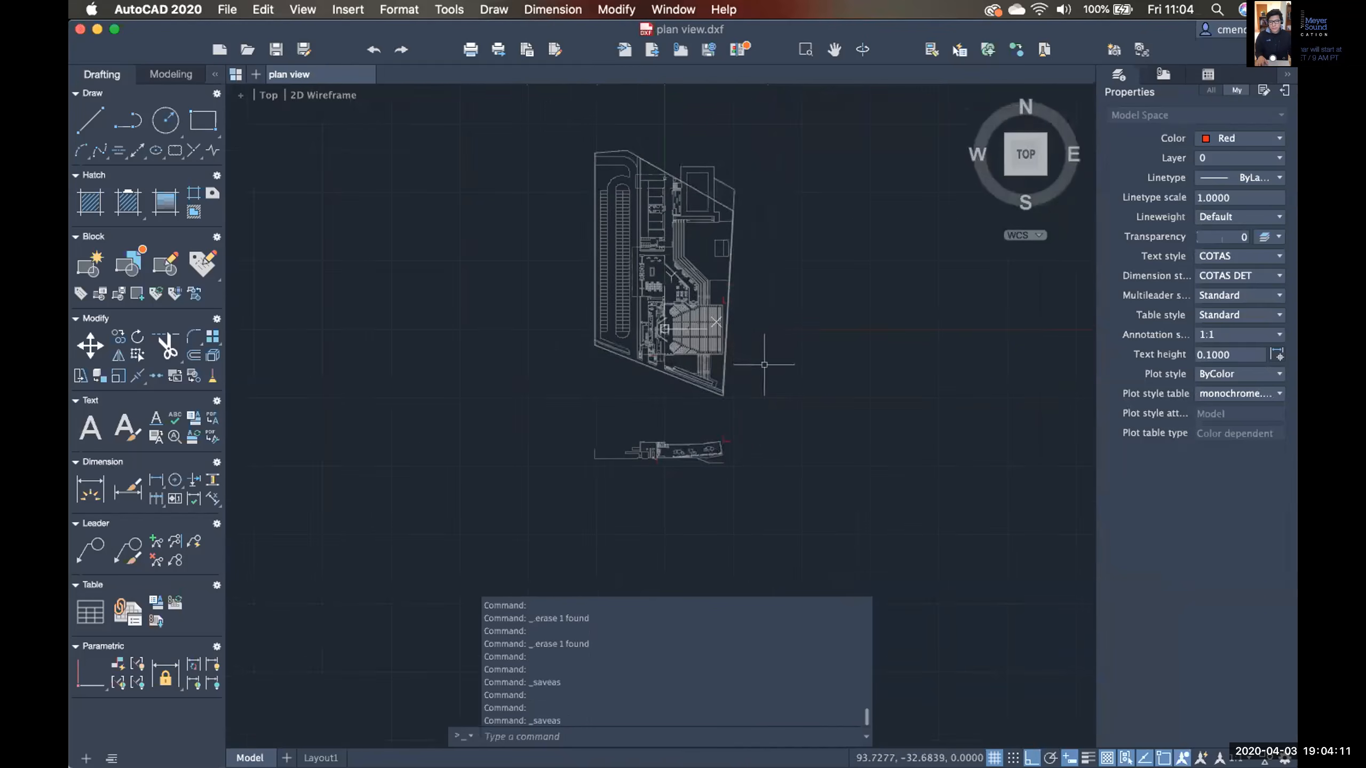
pyautogui.hscroll(2, 777, 299)
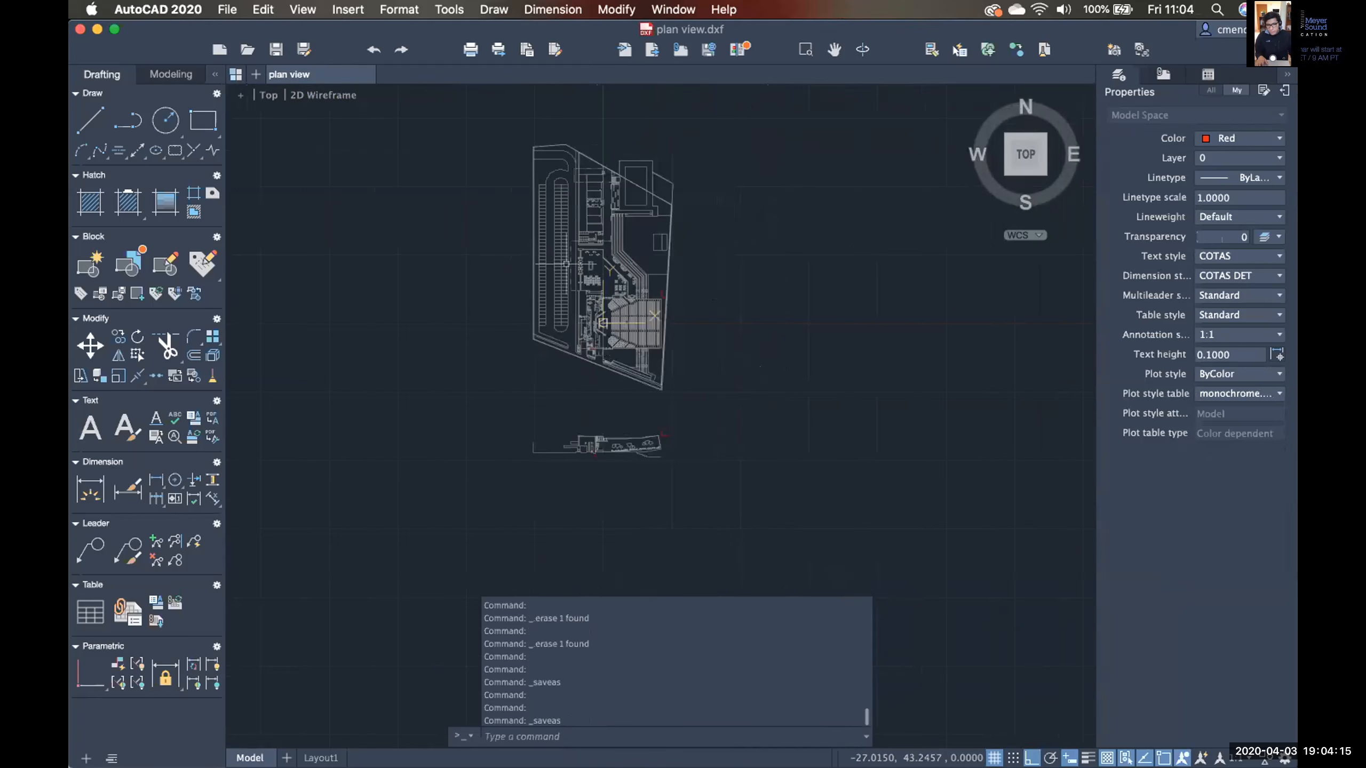
pyautogui.scroll(-3, 645, 307)
pyautogui.click(758, 411)
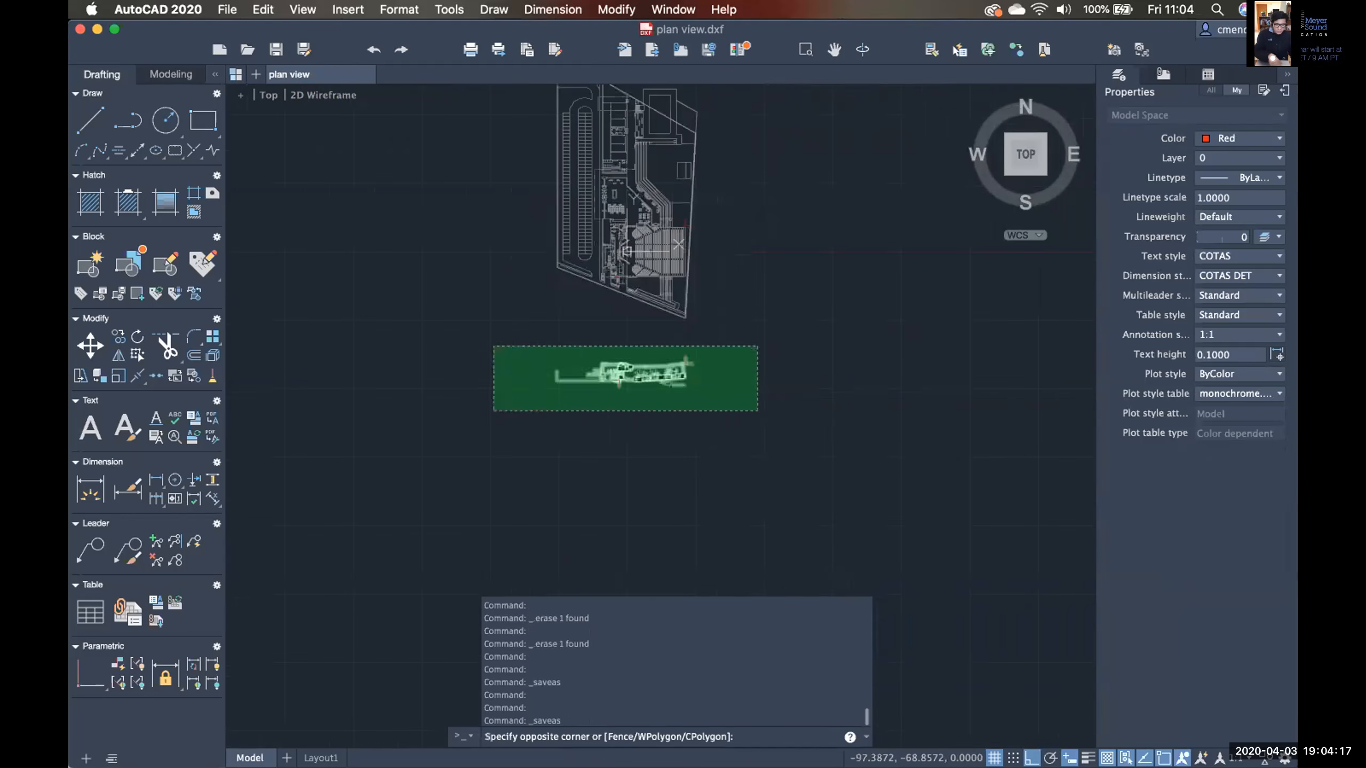
pyautogui.click(494, 347)
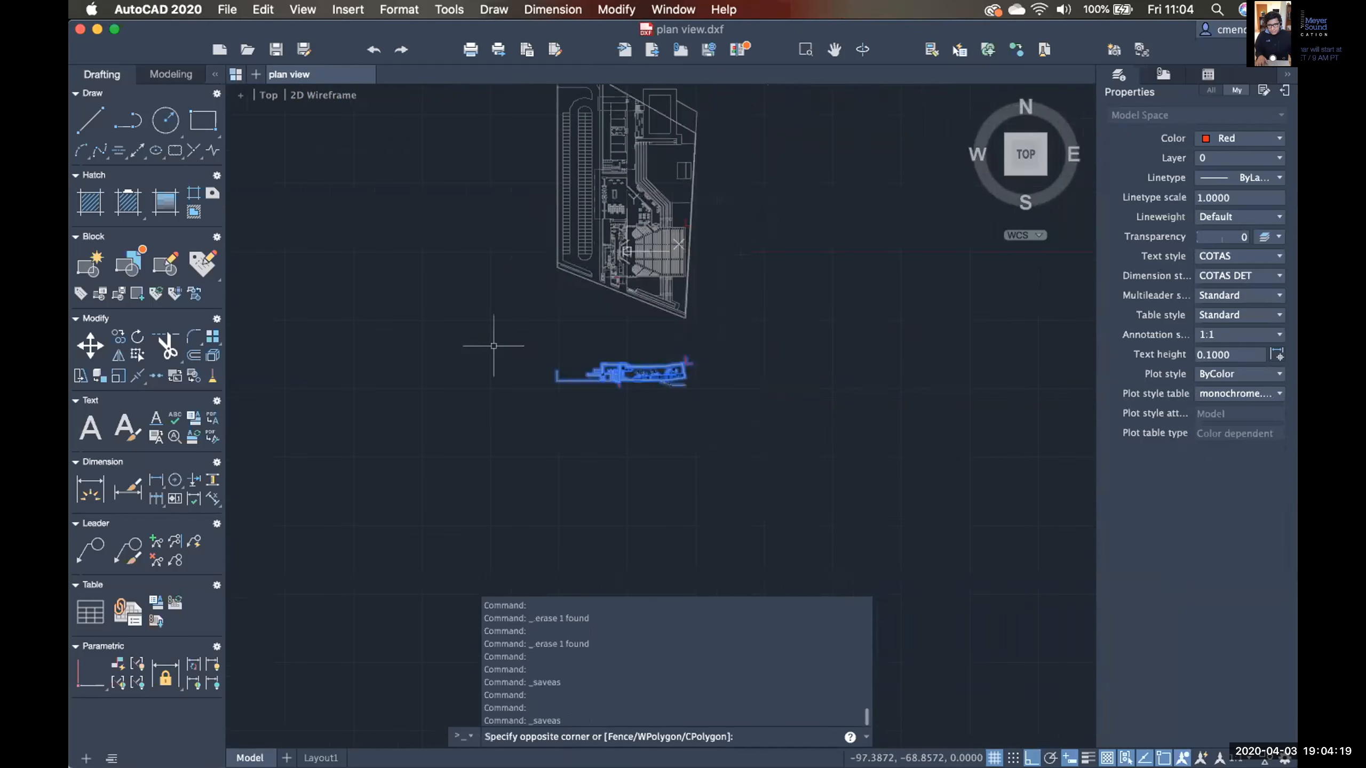
pyautogui.press('Delete')
# Set the model space limits from the plan's lower red corner mark at -6,-19 to the upper rear mark at 43,19.
pyautogui.scroll(3, 599, 275)
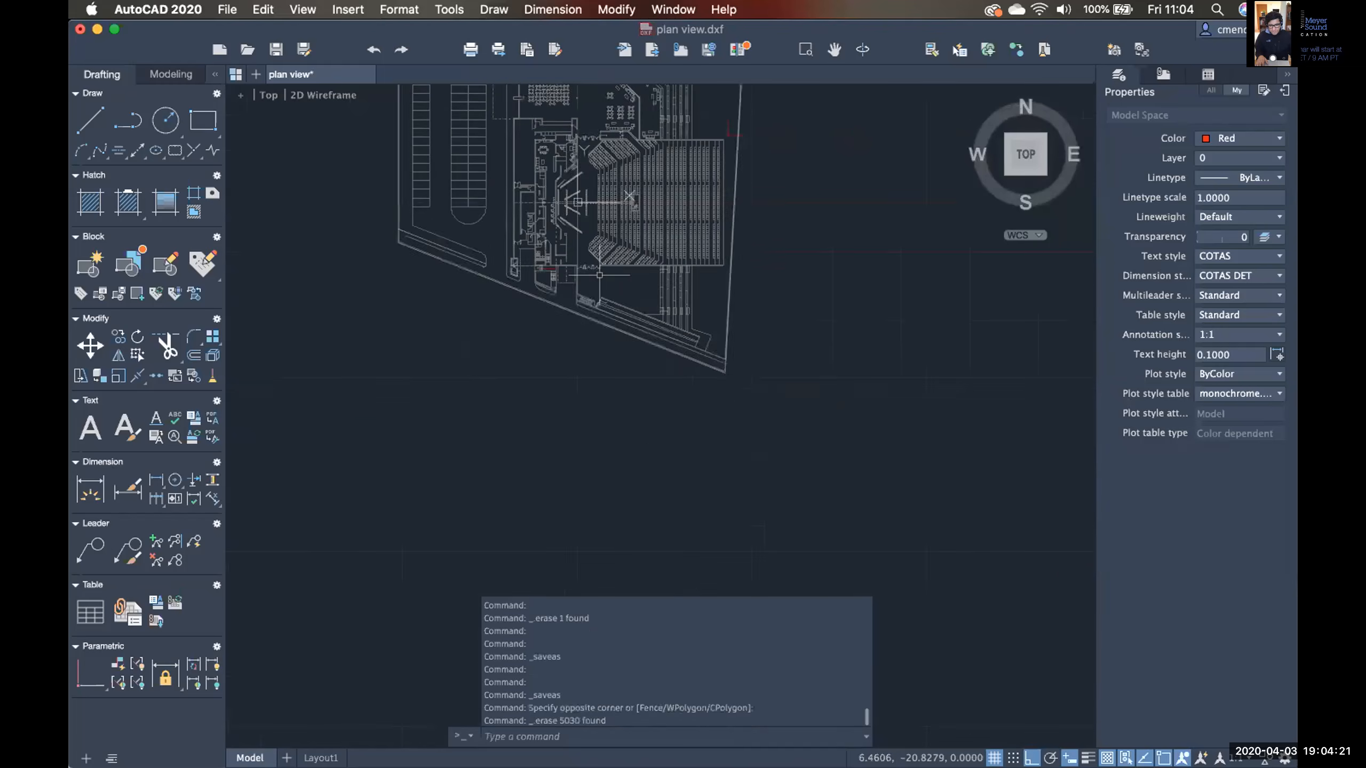
pyautogui.scroll(3, 602, 279)
pyautogui.scroll(2, 619, 403)
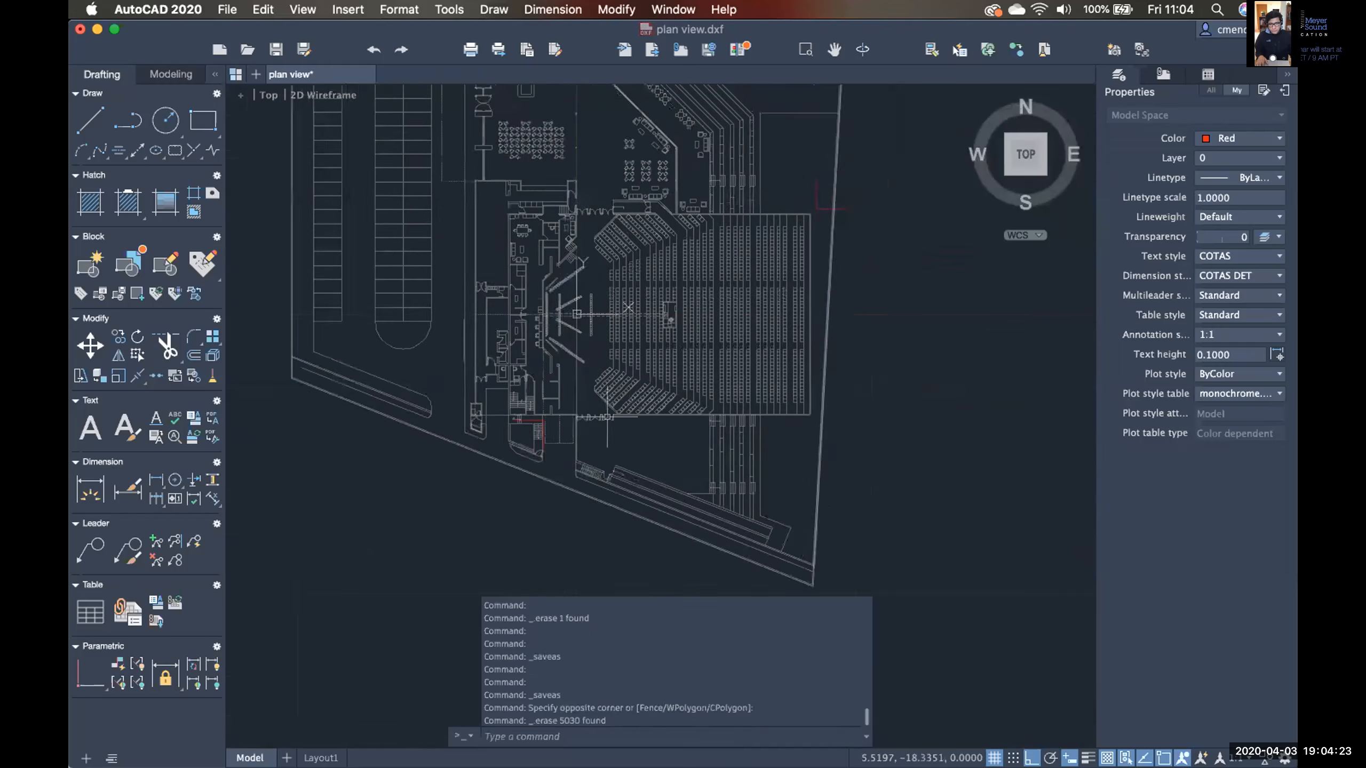
pyautogui.scroll(5, 607, 417)
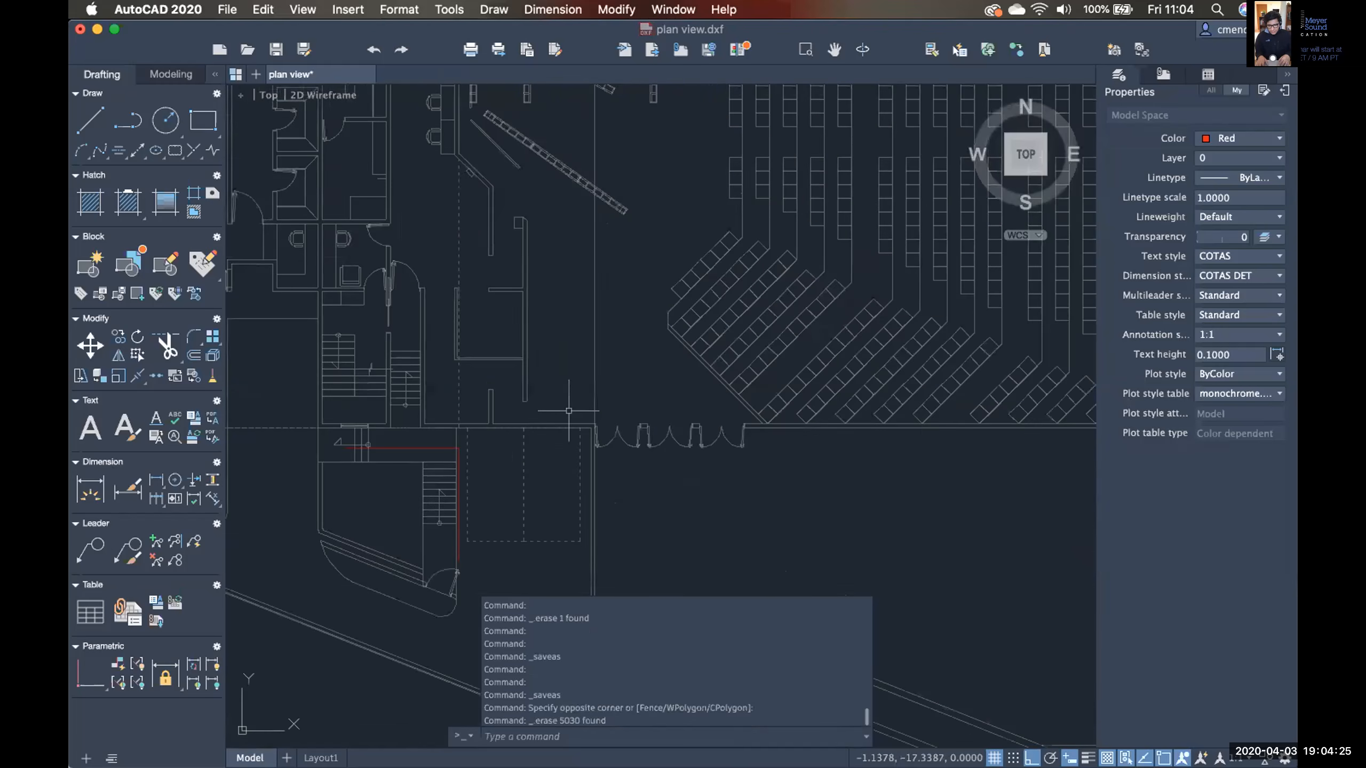
pyautogui.write('limits')
pyautogui.press('Return')
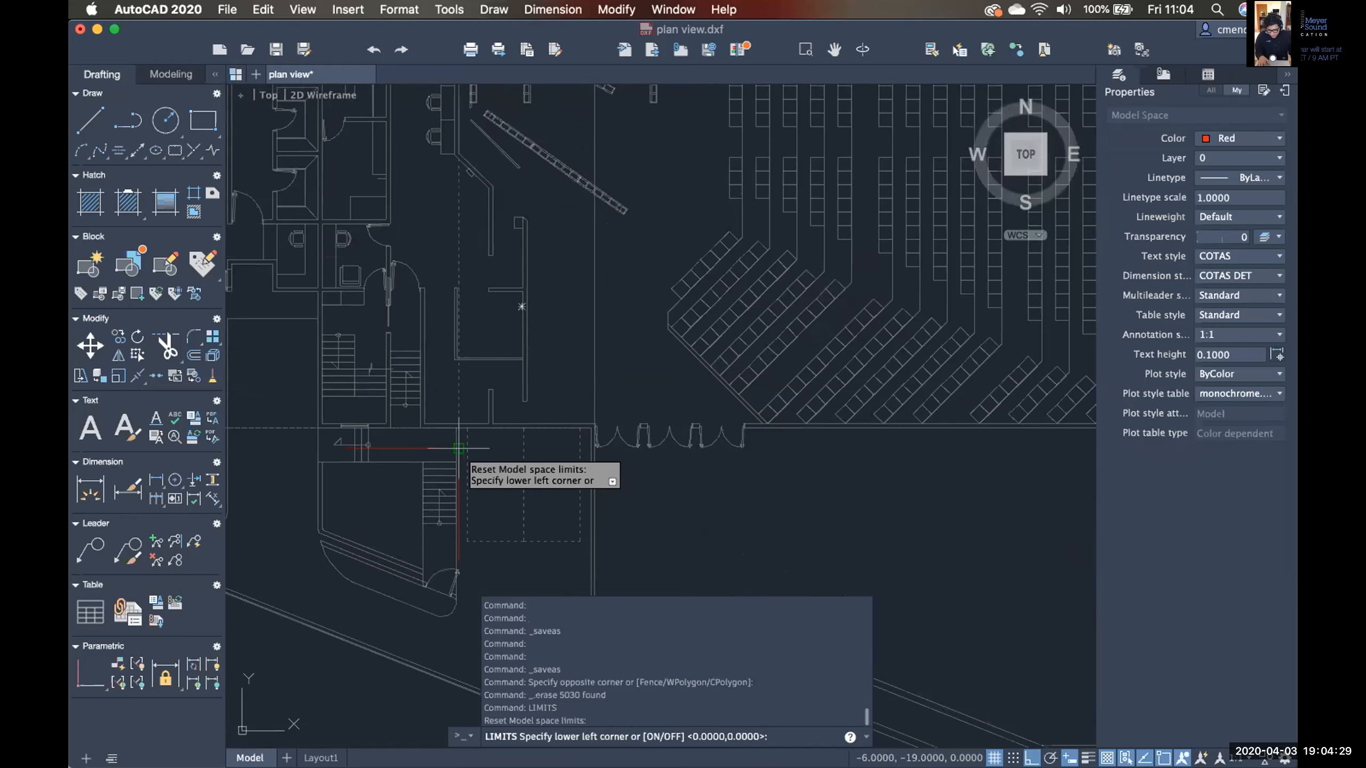
pyautogui.press('Return')
pyautogui.scroll(-3, 596, 437)
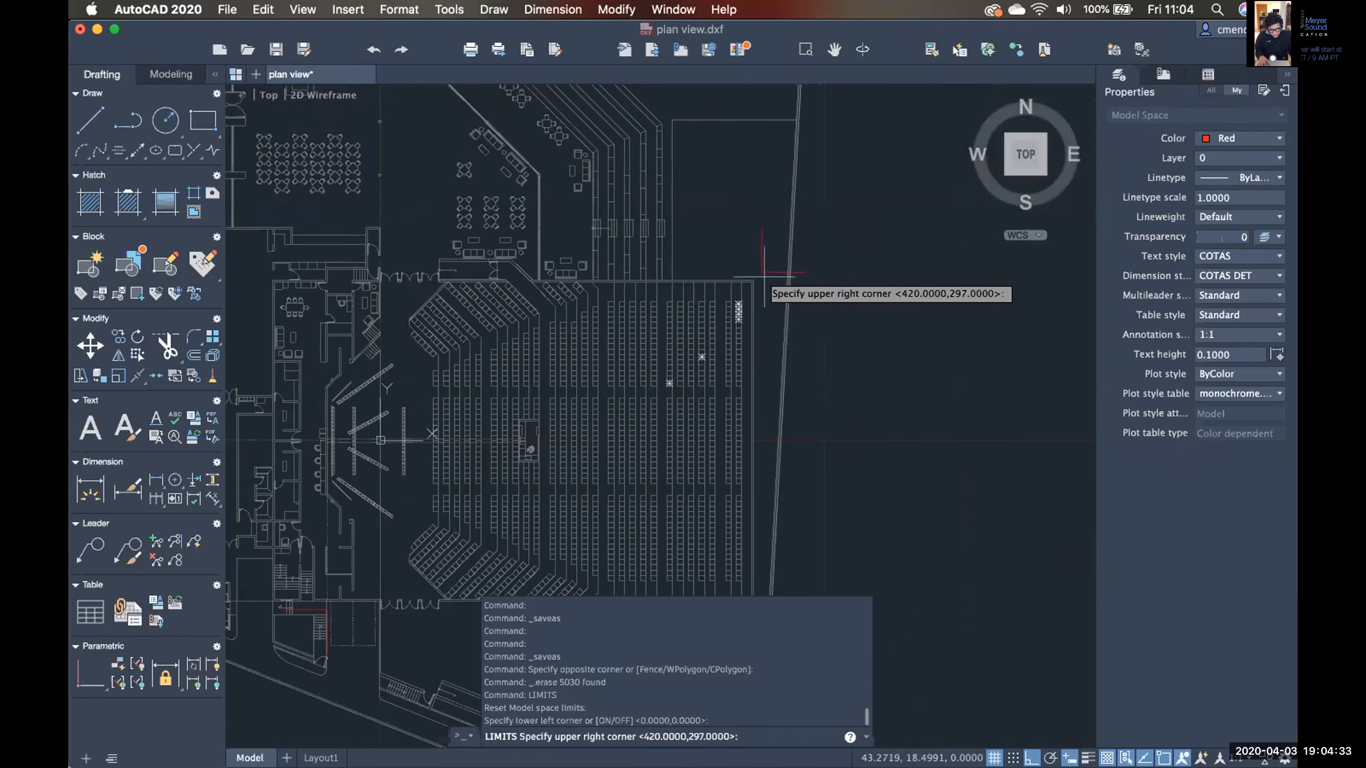
pyautogui.press('Return')
pyautogui.scroll(-3, 778, 360)
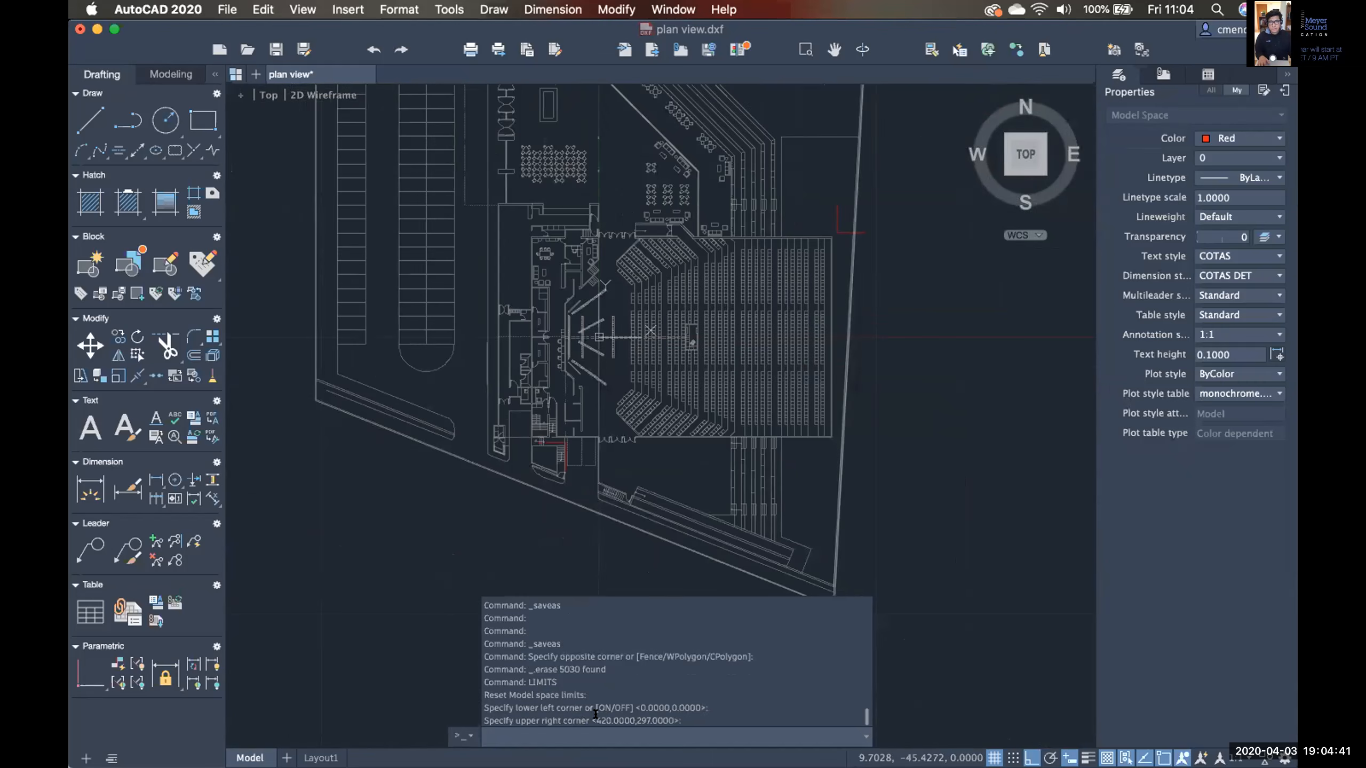
# Repeat the limits command with corners -6,-19 and 43,19 to check them, highlighting the upper-right coordinates in the command history.
pyautogui.scroll(5, 577, 503)
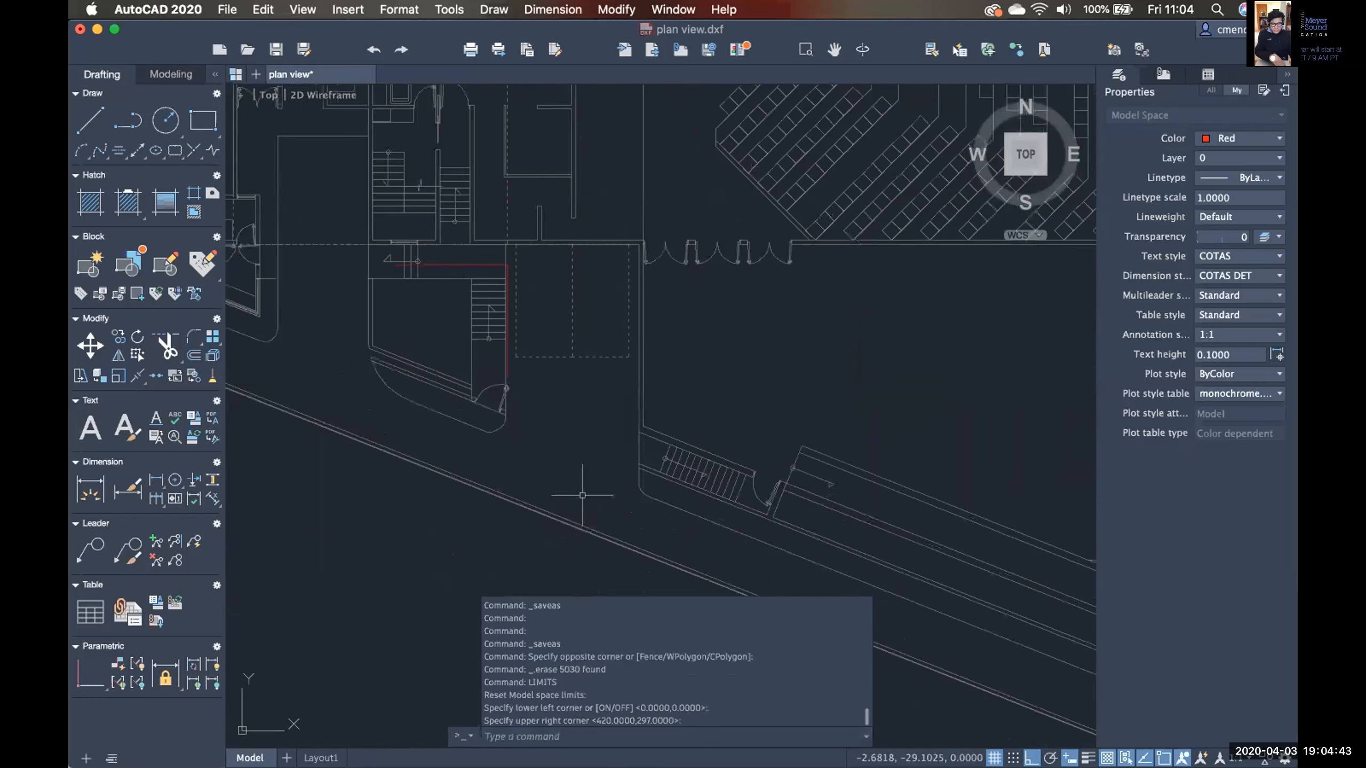
pyautogui.press('Return')
pyautogui.scroll(4, 538, 302)
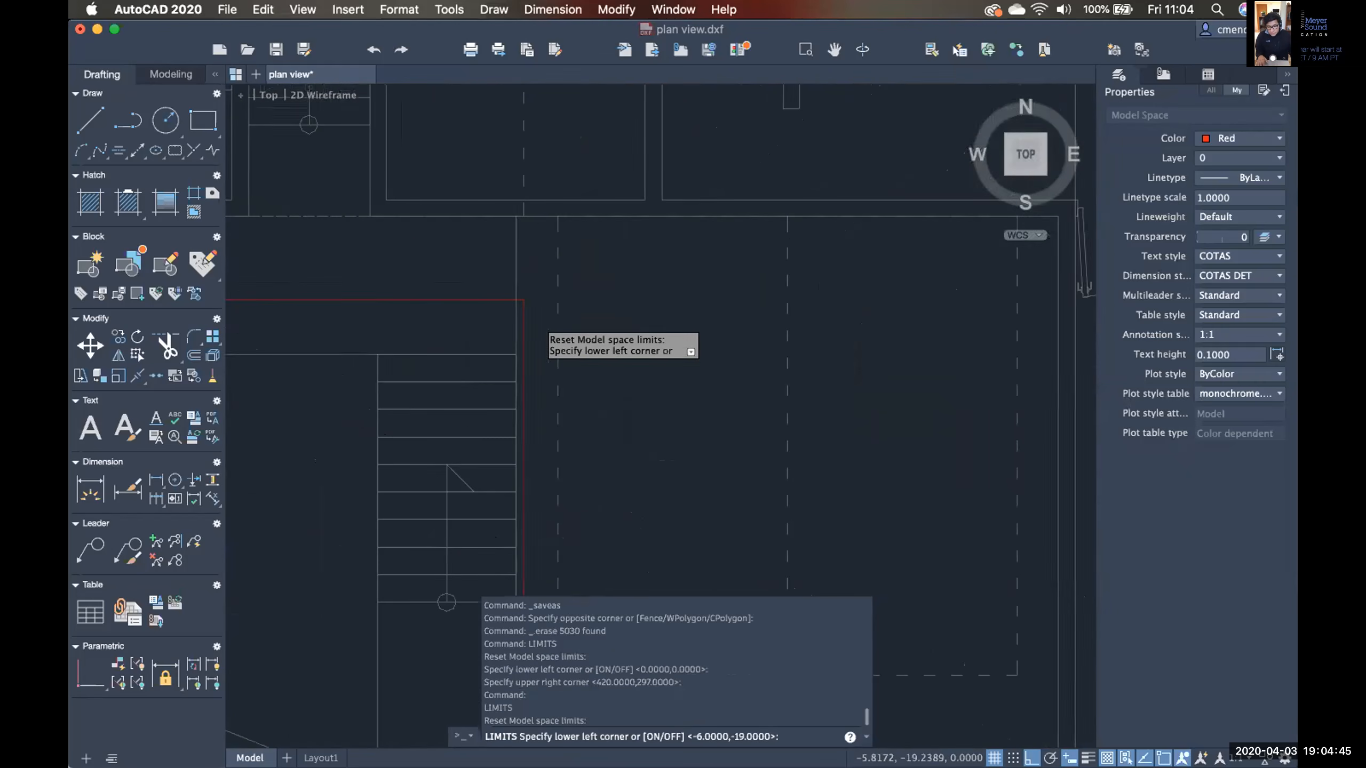
pyautogui.click(551, 307)
pyautogui.scroll(-3, 561, 333)
pyautogui.scroll(-4, 561, 334)
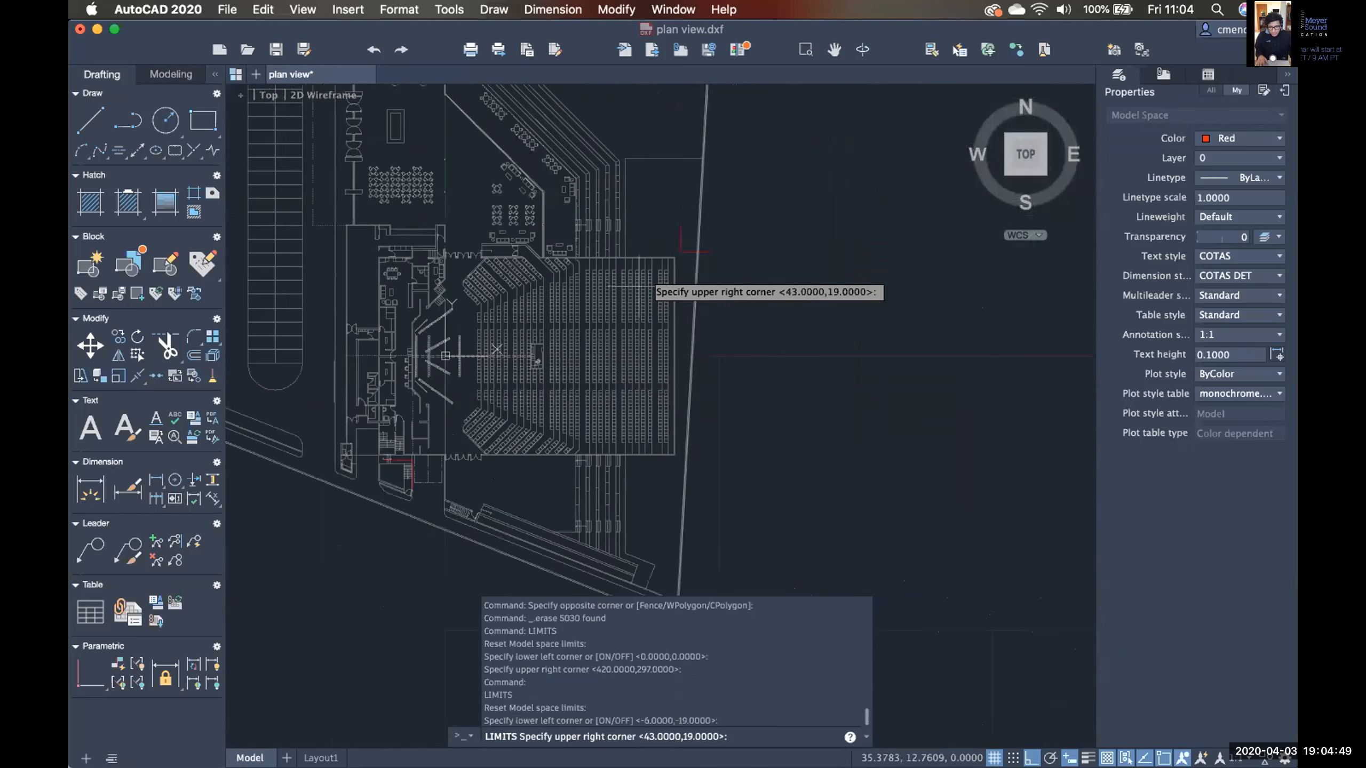
pyautogui.click(679, 252)
pyautogui.scroll(-3, 637, 378)
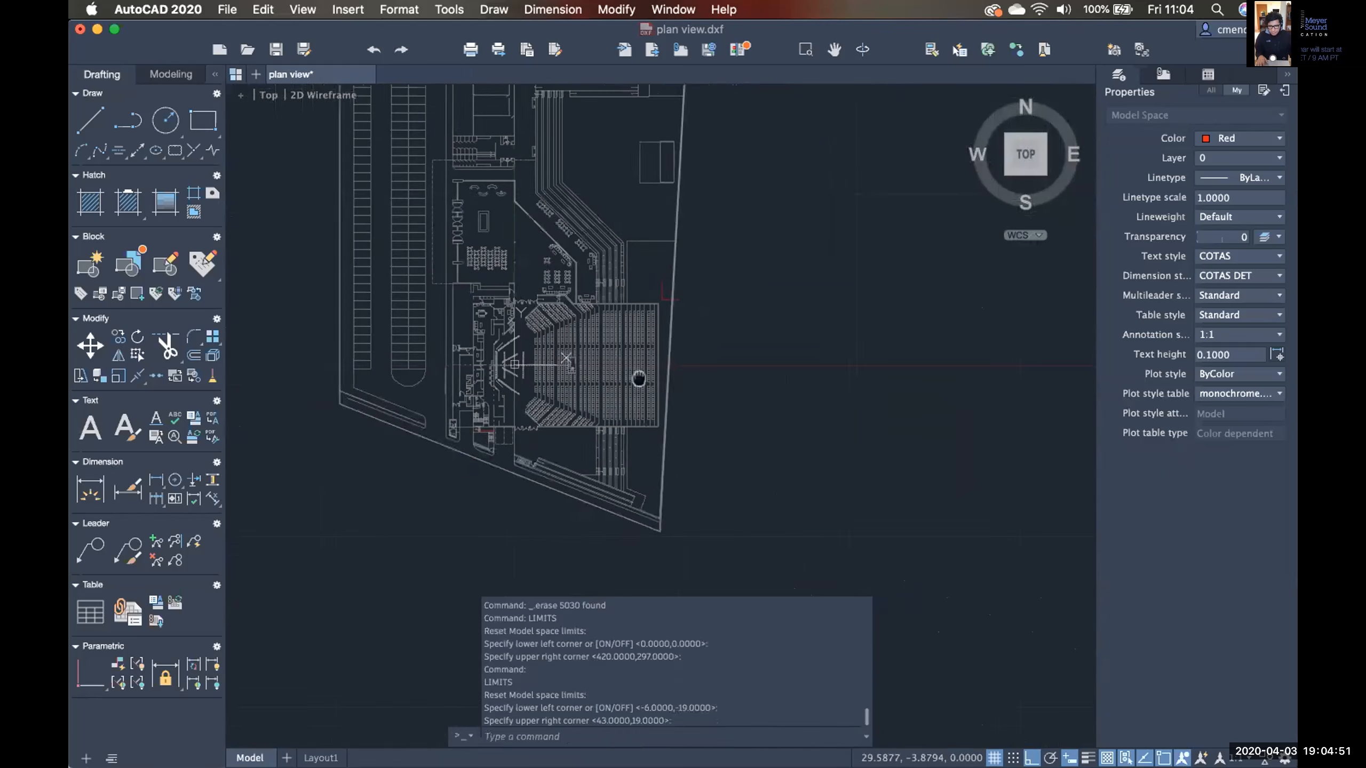
pyautogui.click(619, 719)
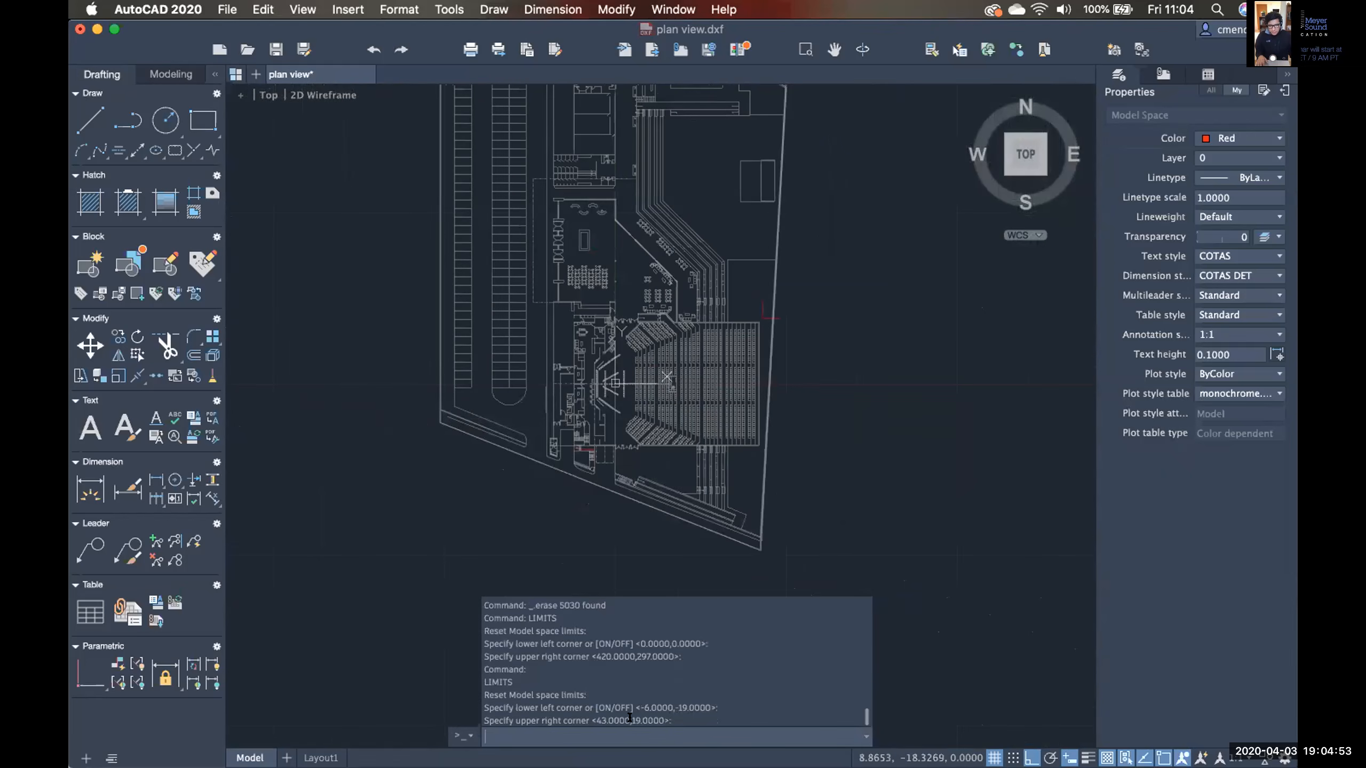
pyautogui.moveTo(673, 720); pyautogui.dragTo(590, 717)
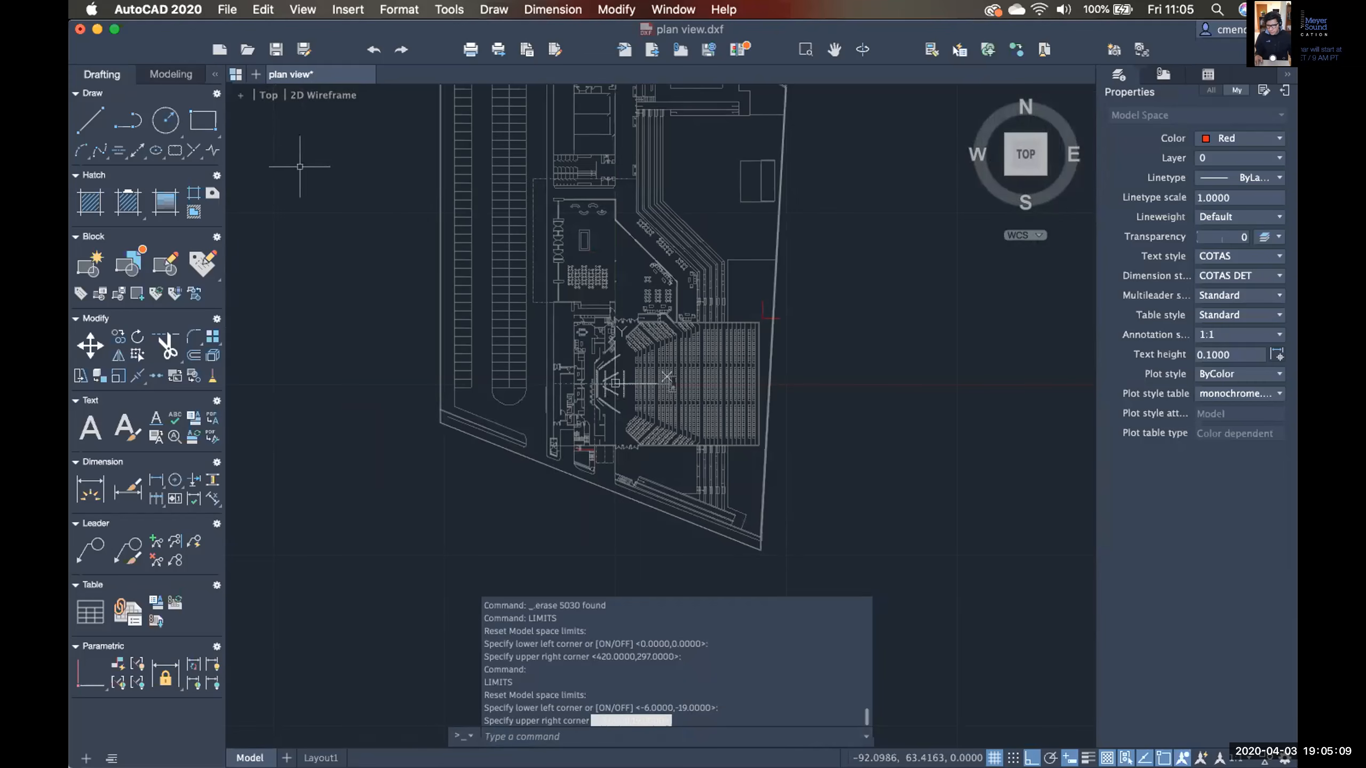
# Save the plan view DXF drawing and switch to the MAPP XT PLAN project window.
pyautogui.press('Escape')
pyautogui.click(275, 51)
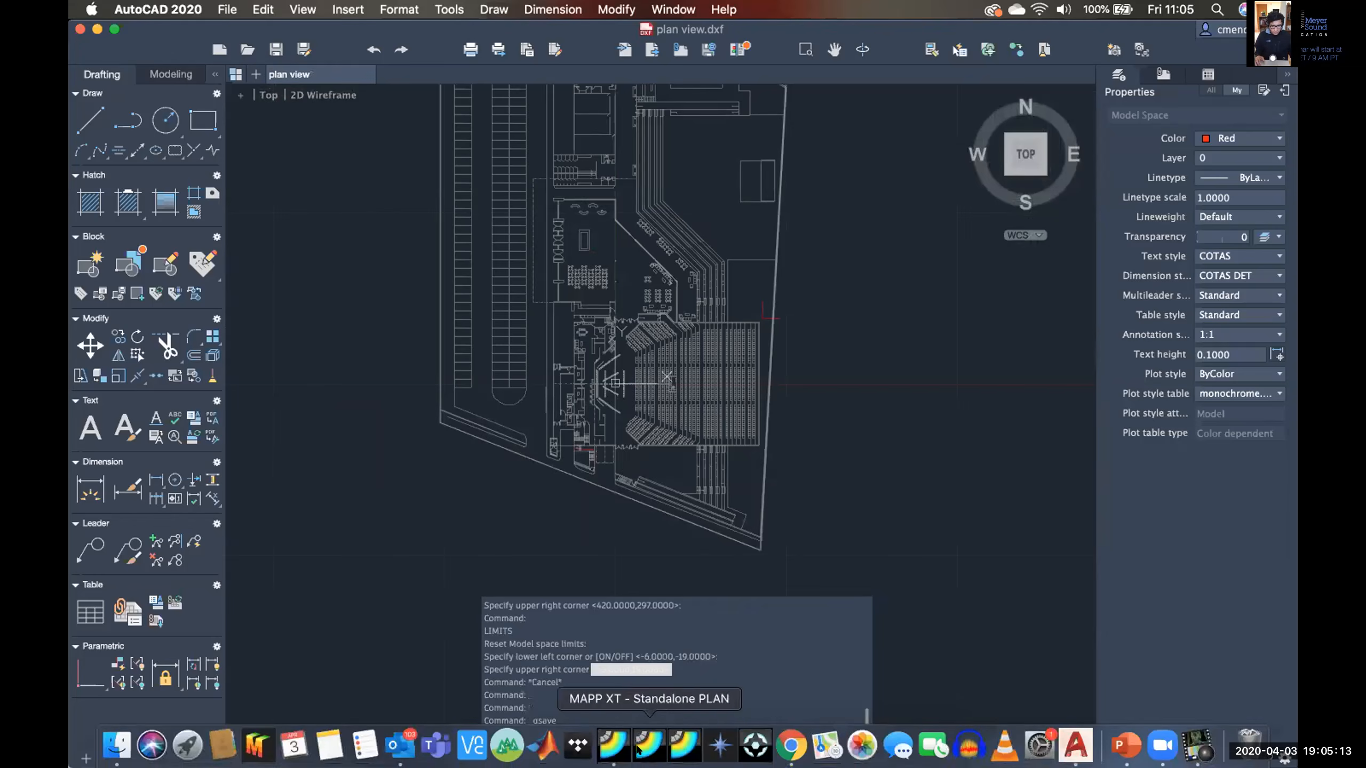
pyautogui.click(650, 746)
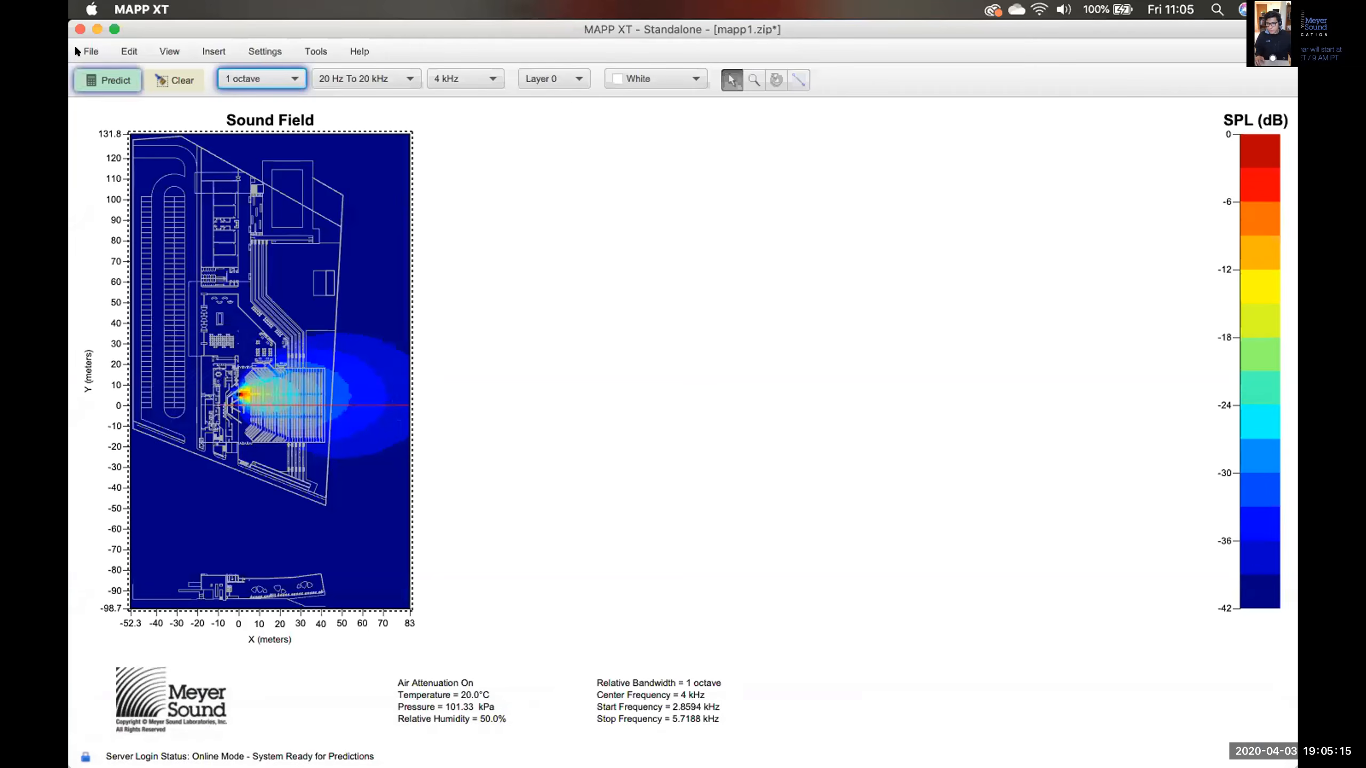
# Import plan view.dxf from the 101 folder in millimeters, using the drawing limits from the graphics file.
pyautogui.click(88, 50)
pyautogui.moveTo(371, 195)
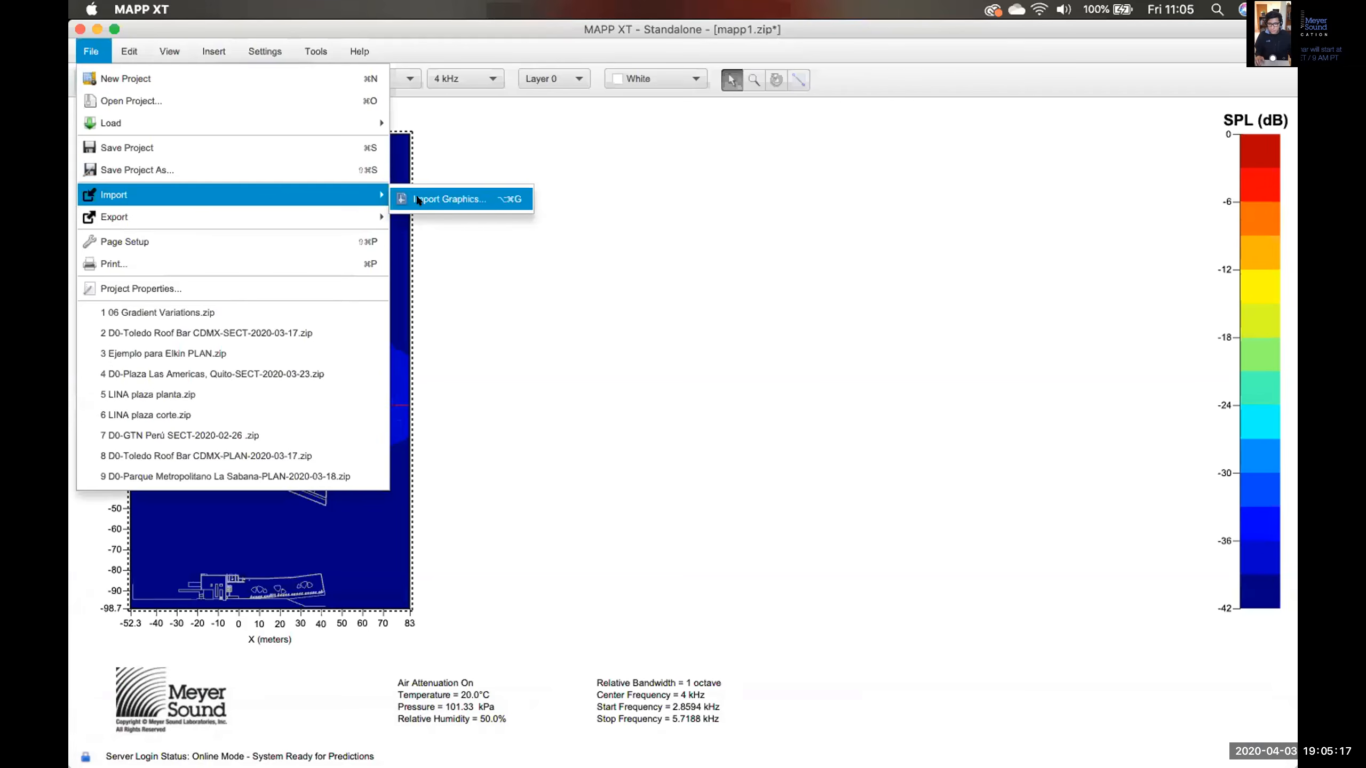
pyautogui.click(488, 203)
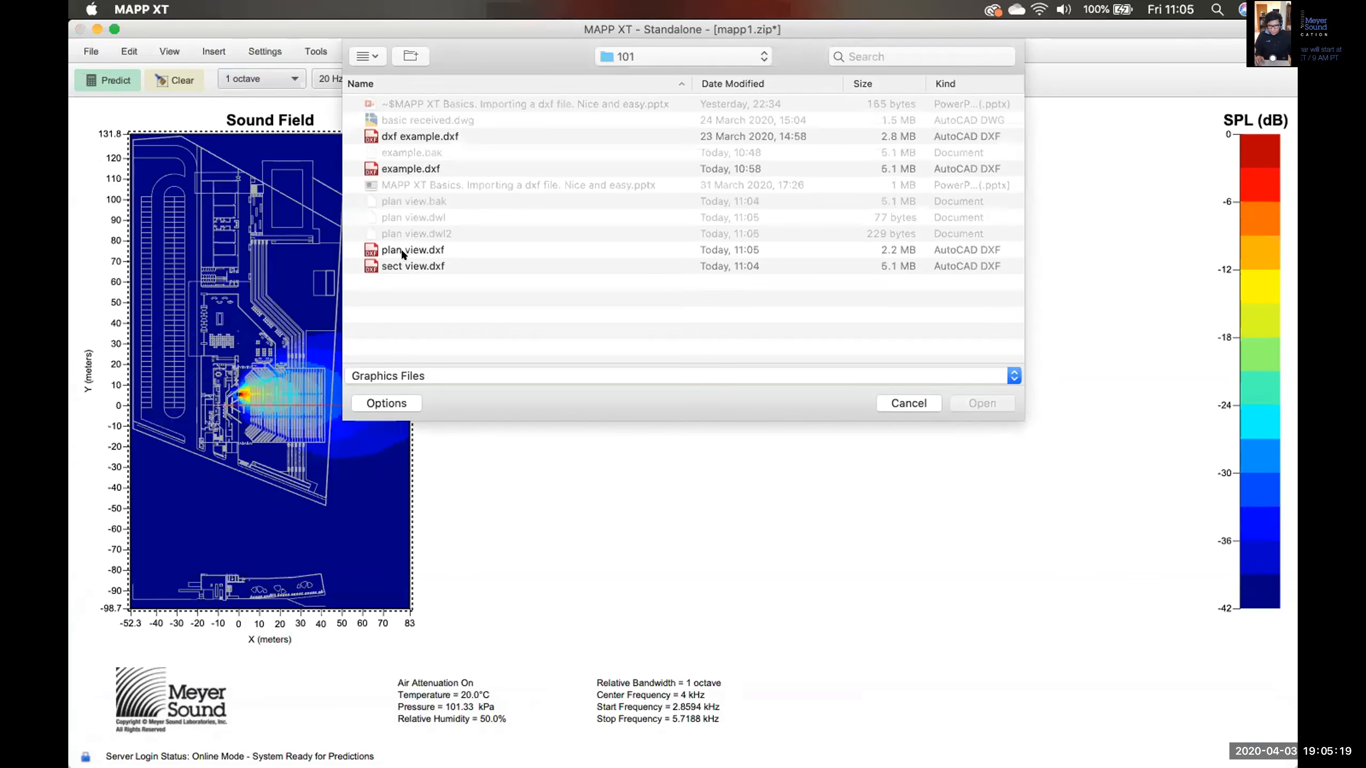
pyautogui.click(440, 249)
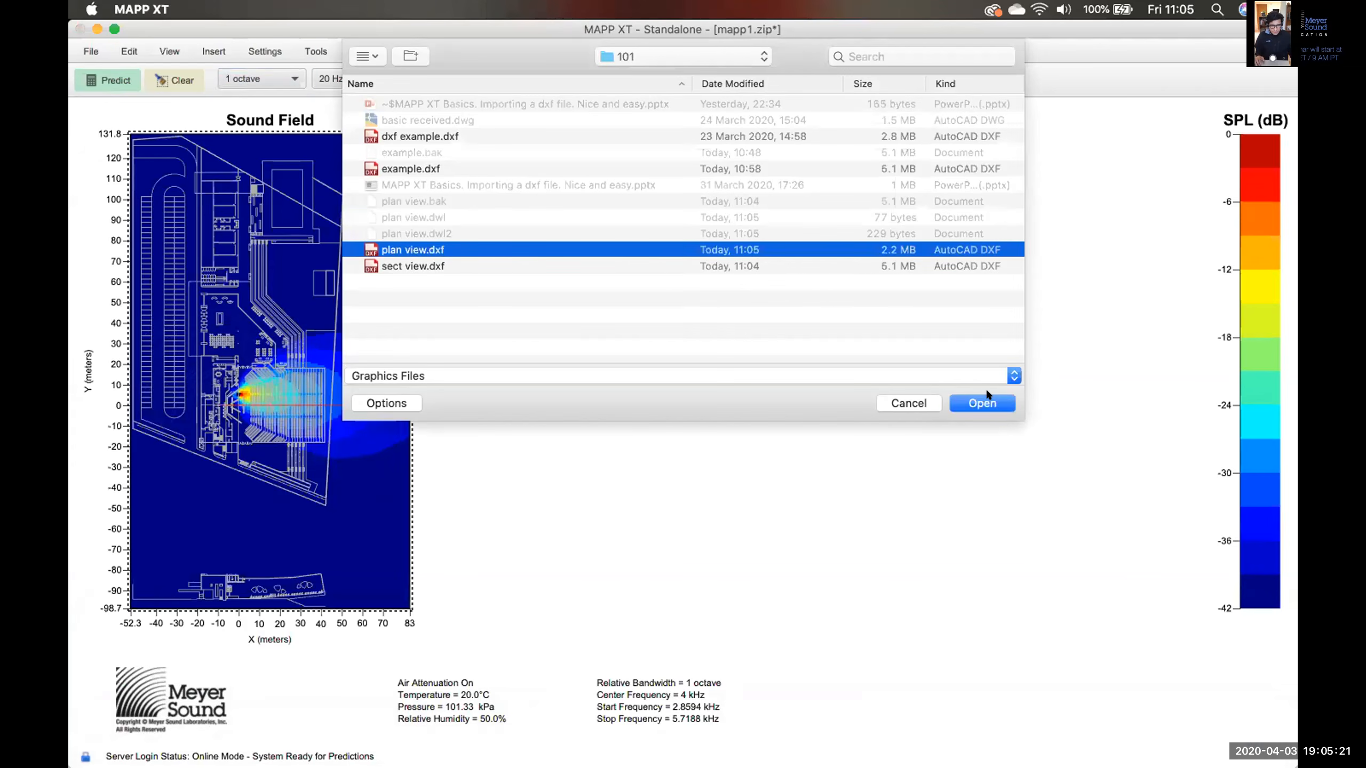
pyautogui.click(986, 398)
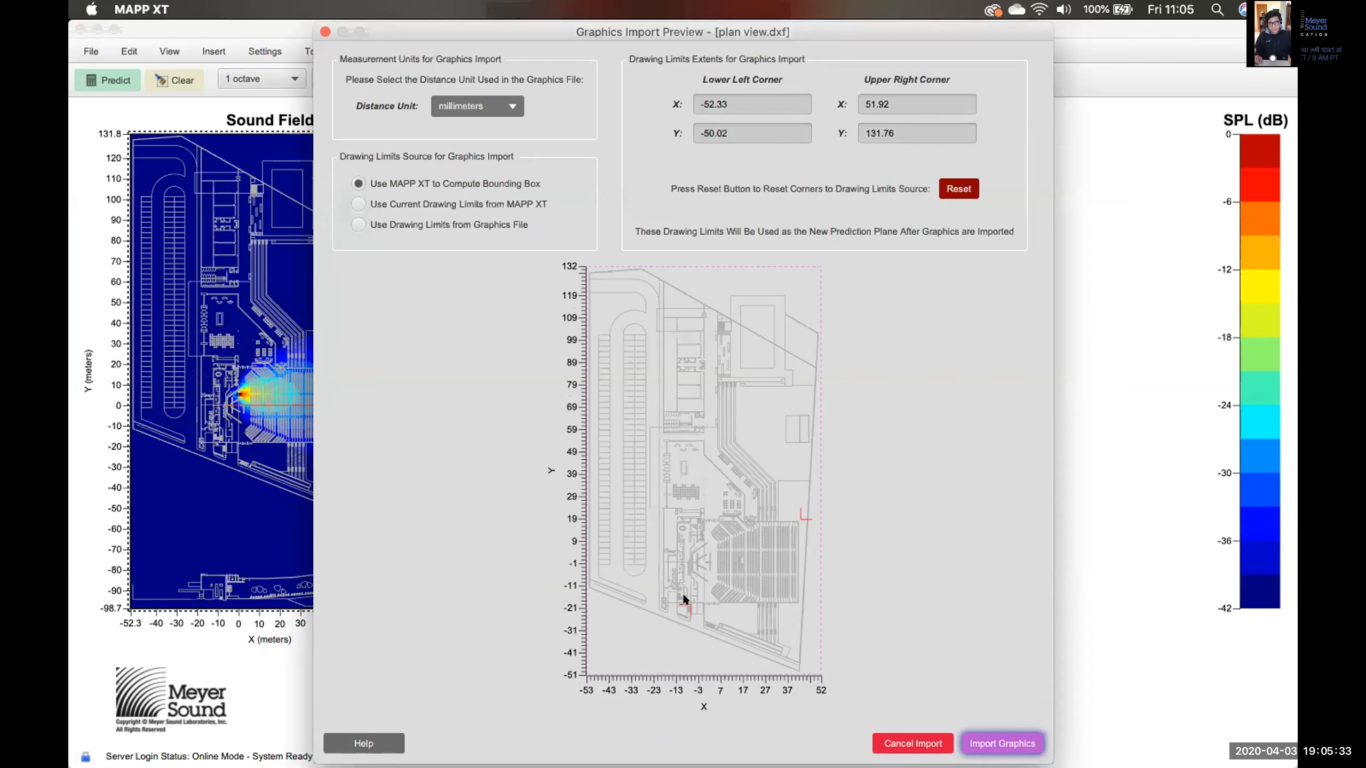
pyautogui.click(389, 225)
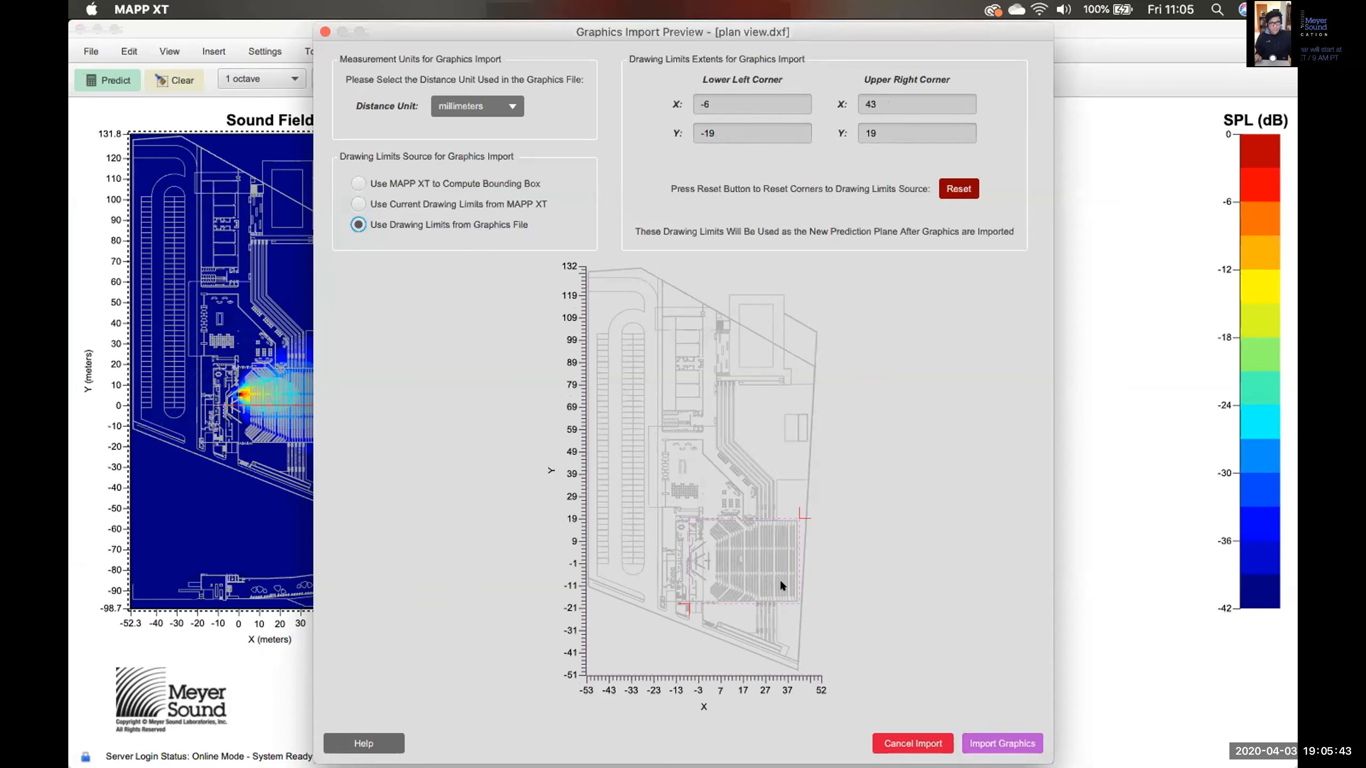
pyautogui.click(992, 740)
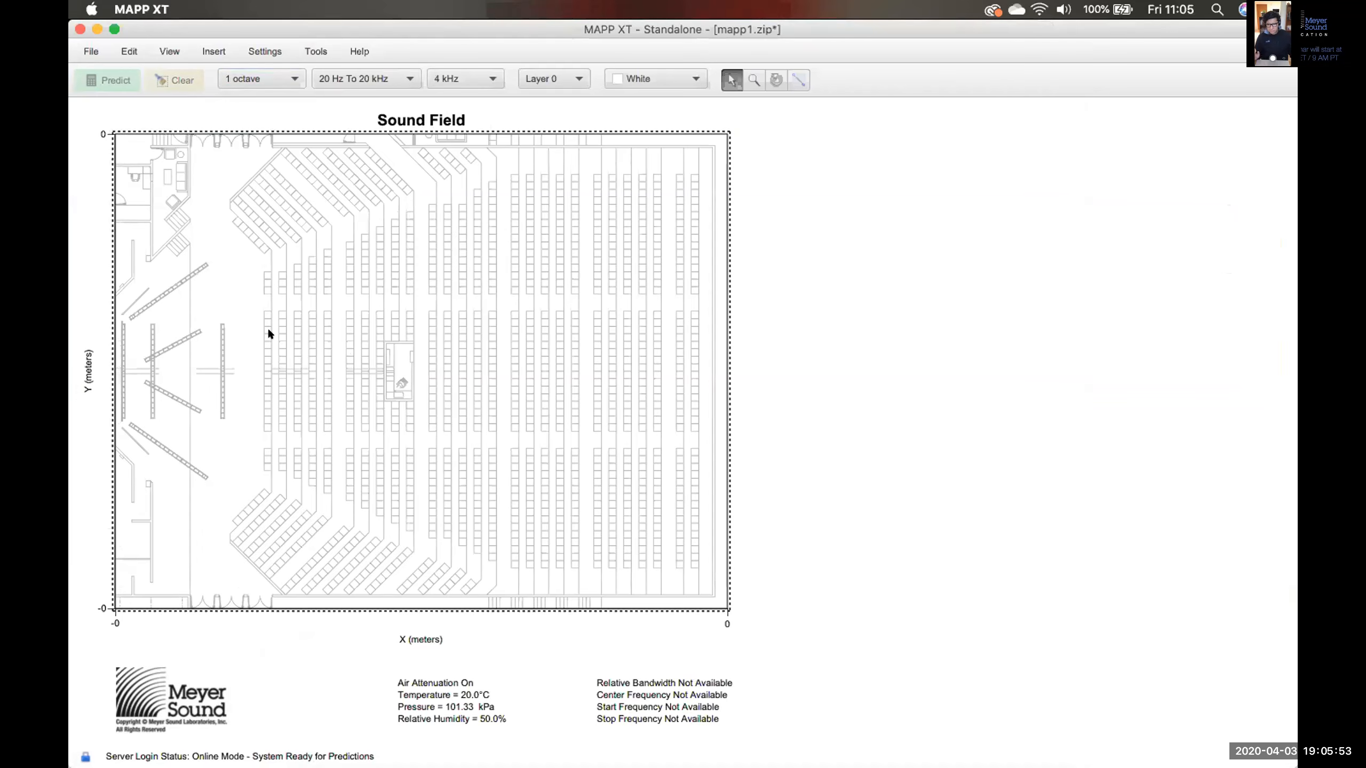
pyautogui.moveTo(152, 178); pyautogui.dragTo(352, 298)
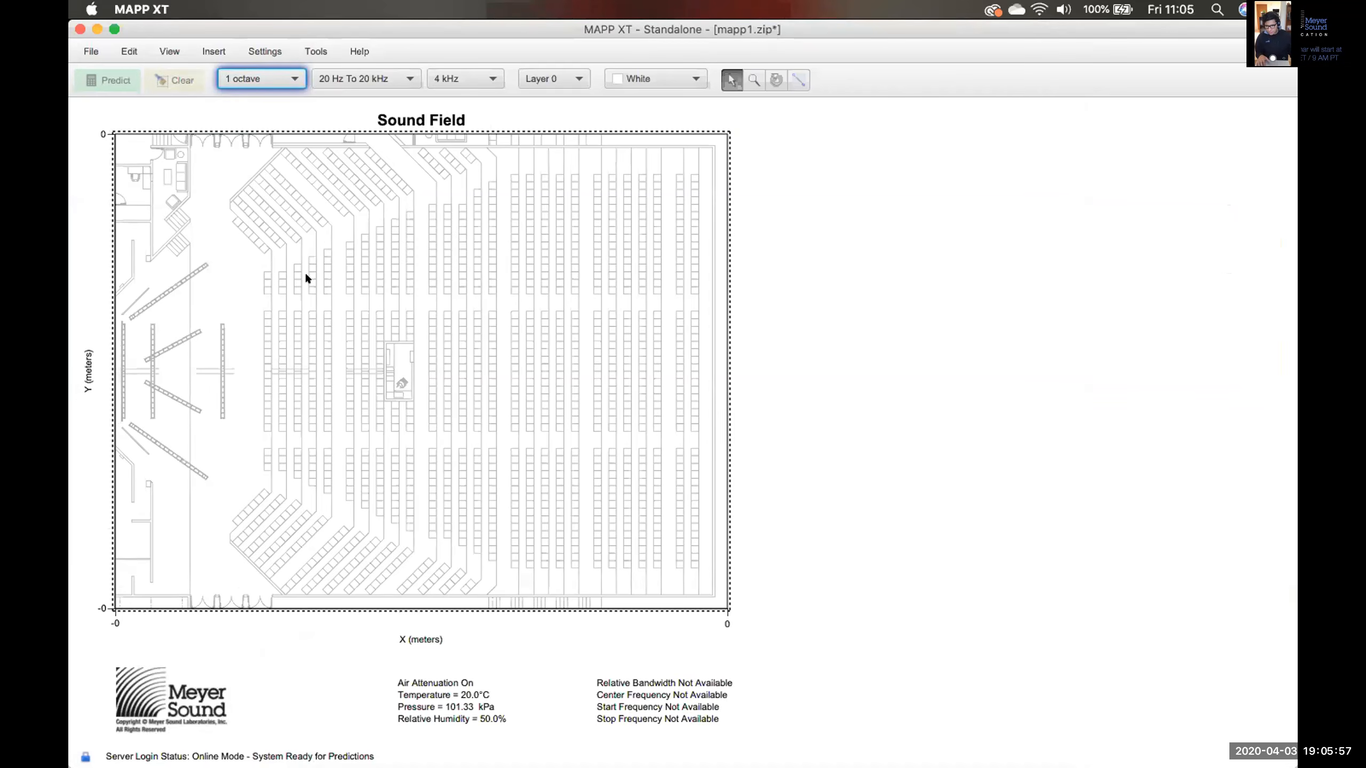
pyautogui.moveTo(129, 173); pyautogui.dragTo(554, 448)
pyautogui.moveTo(186, 279); pyautogui.dragTo(371, 422)
pyautogui.moveTo(220, 222); pyautogui.dragTo(665, 518)
pyautogui.moveTo(692, 569); pyautogui.dragTo(692, 569)
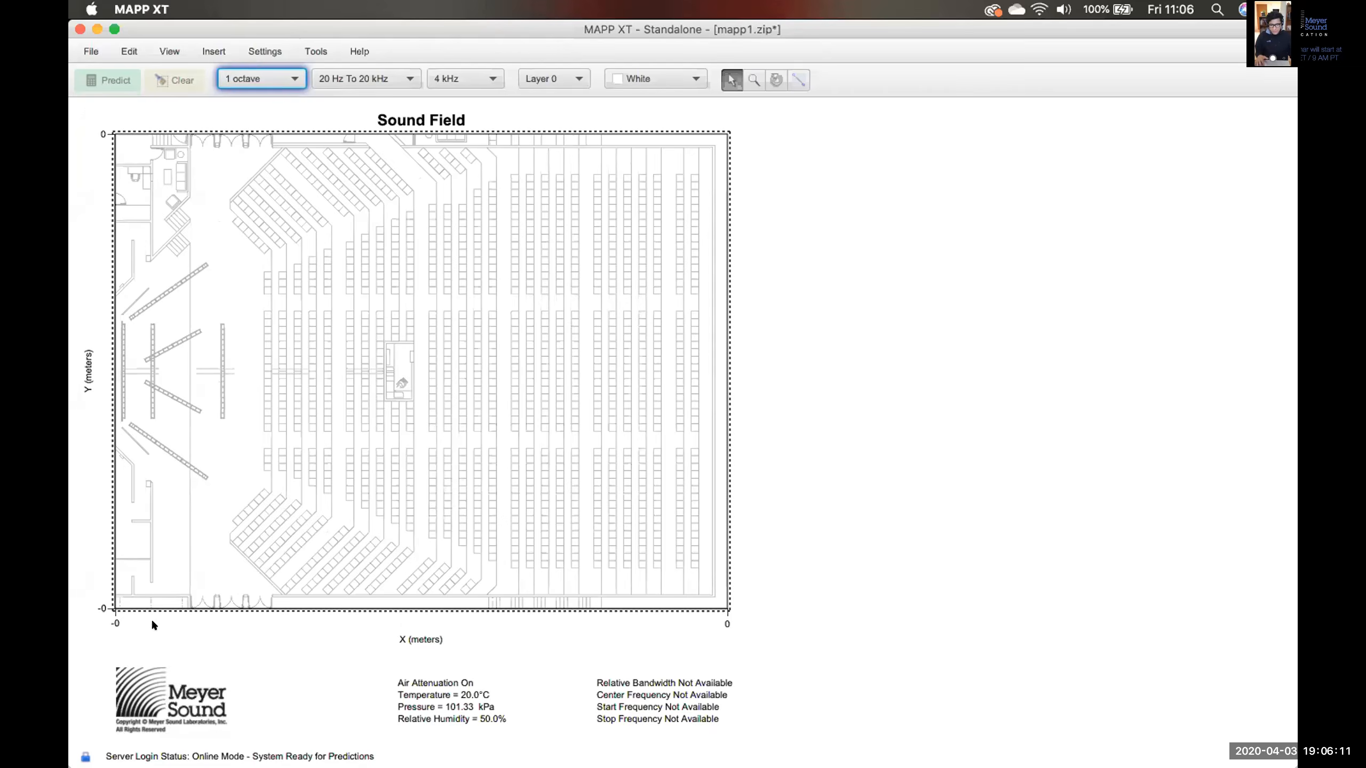
# Import plan view.dxf again with meters as the distance unit and the drawing limits taken from the graphics file.
pyautogui.click(91, 51)
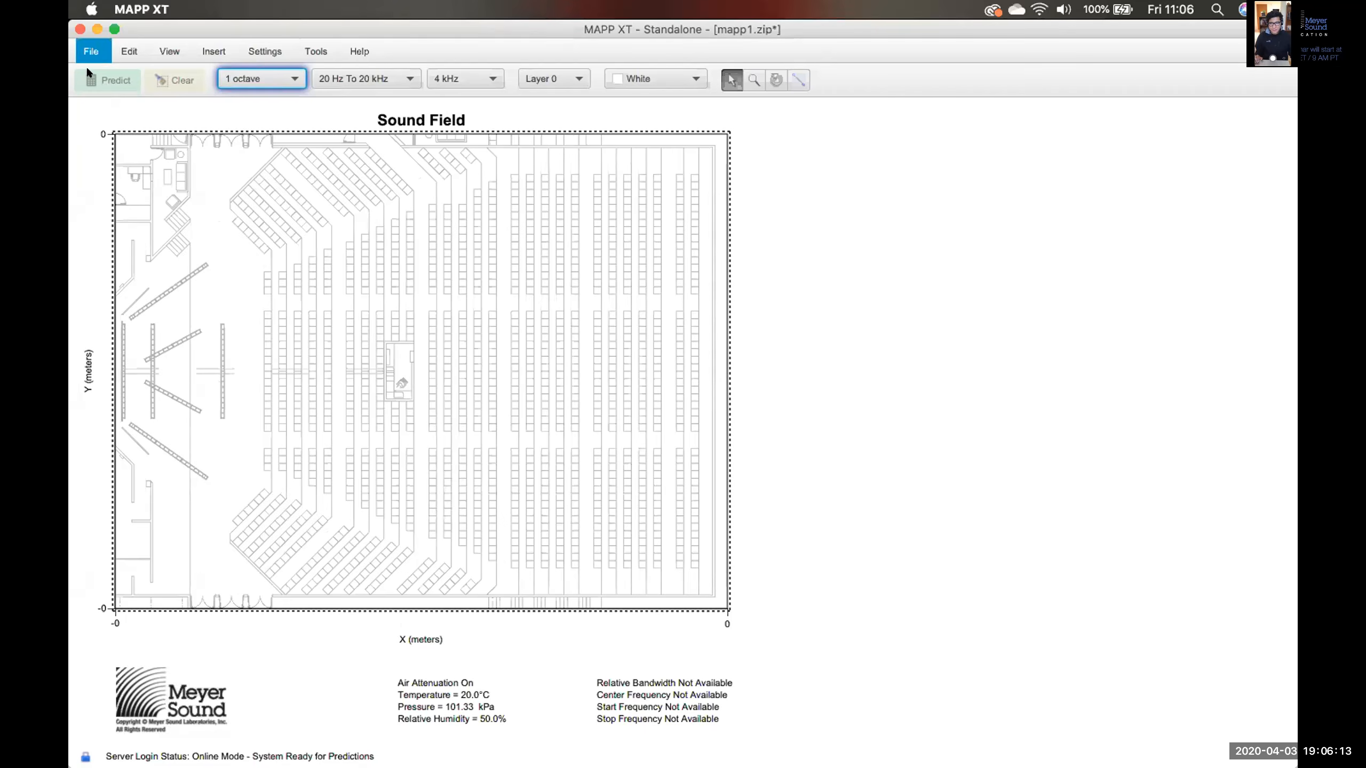
pyautogui.moveTo(238, 189)
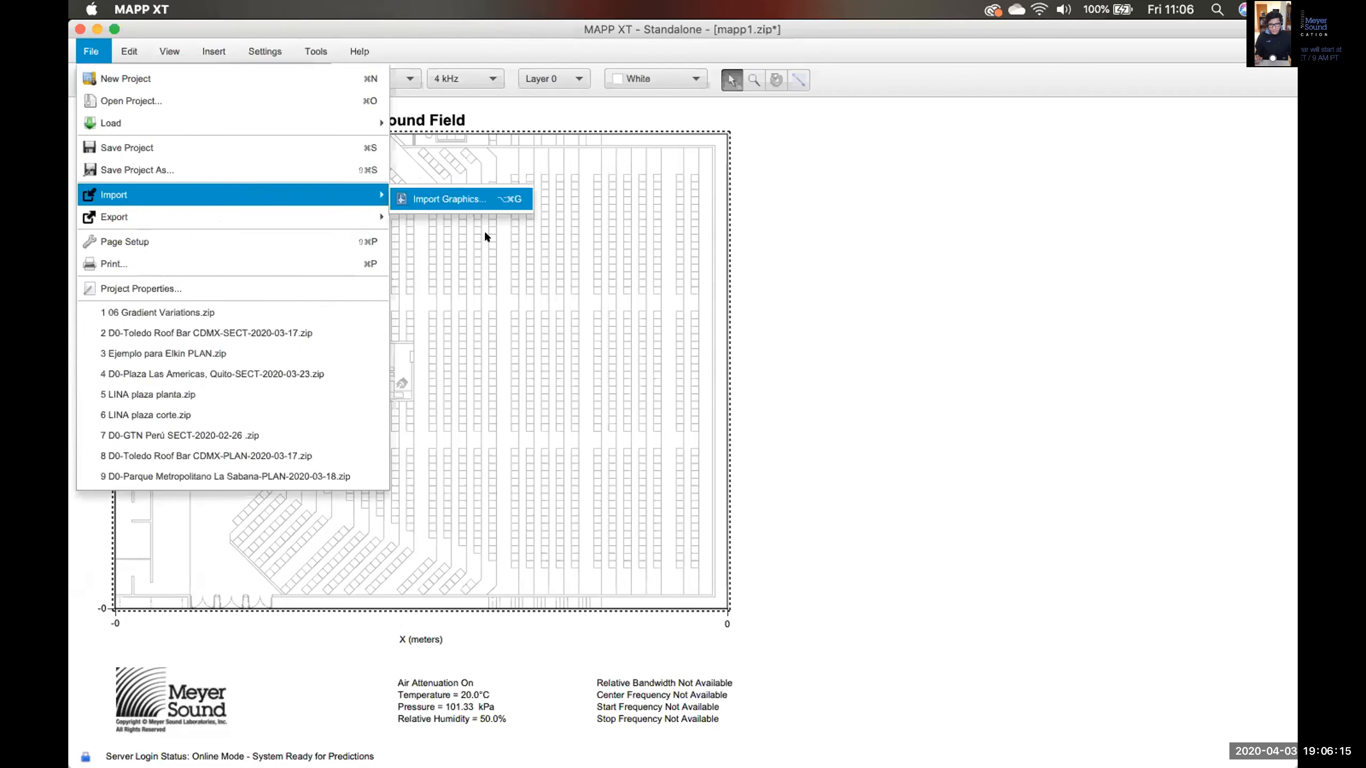
pyautogui.click(404, 251)
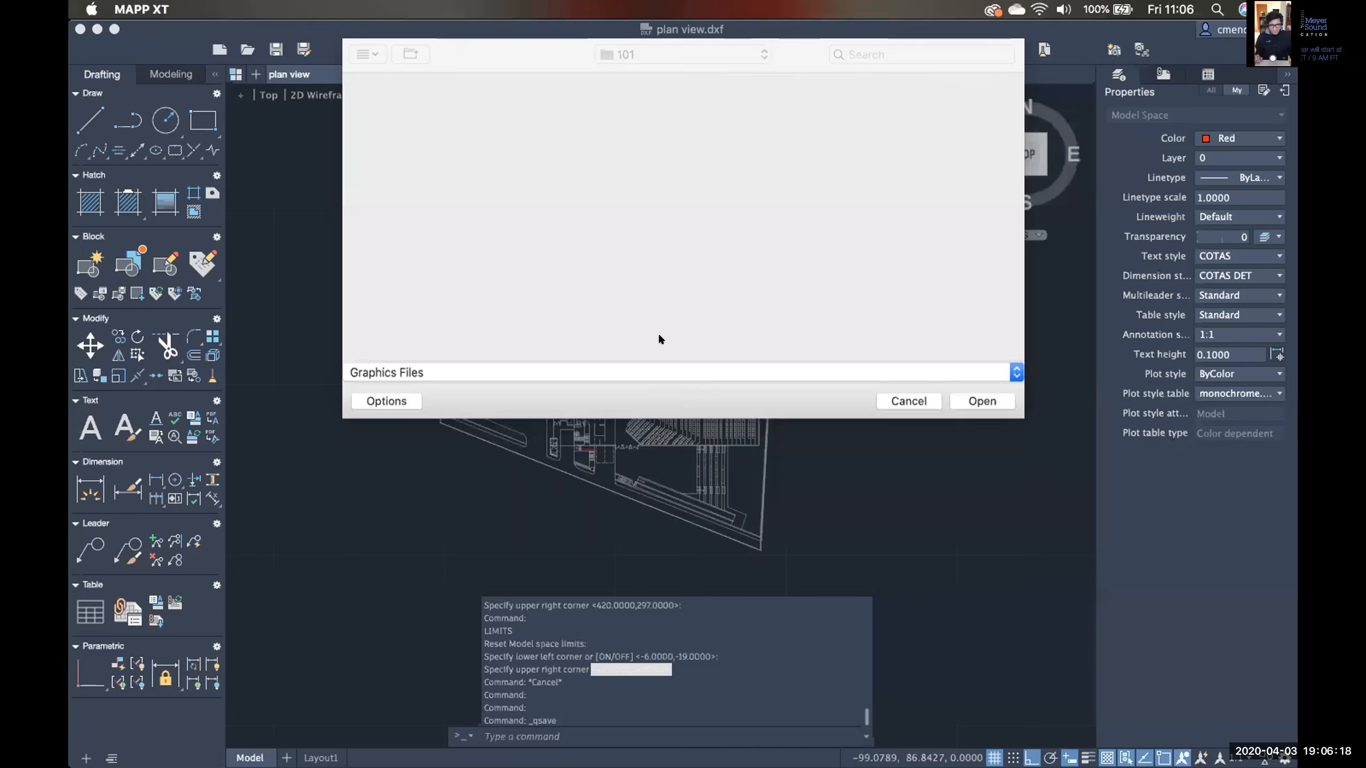
pyautogui.click(953, 403)
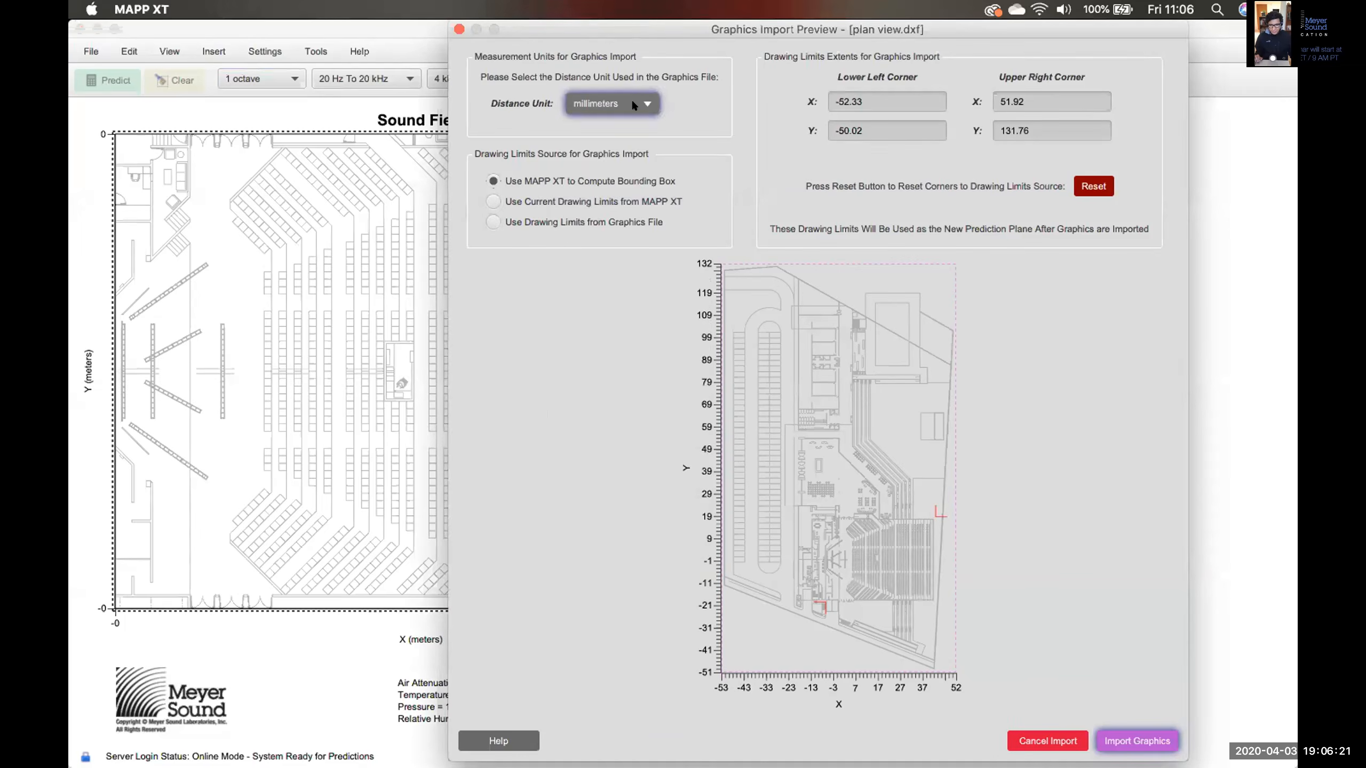
pyautogui.click(633, 102)
pyautogui.click(591, 144)
pyautogui.click(564, 222)
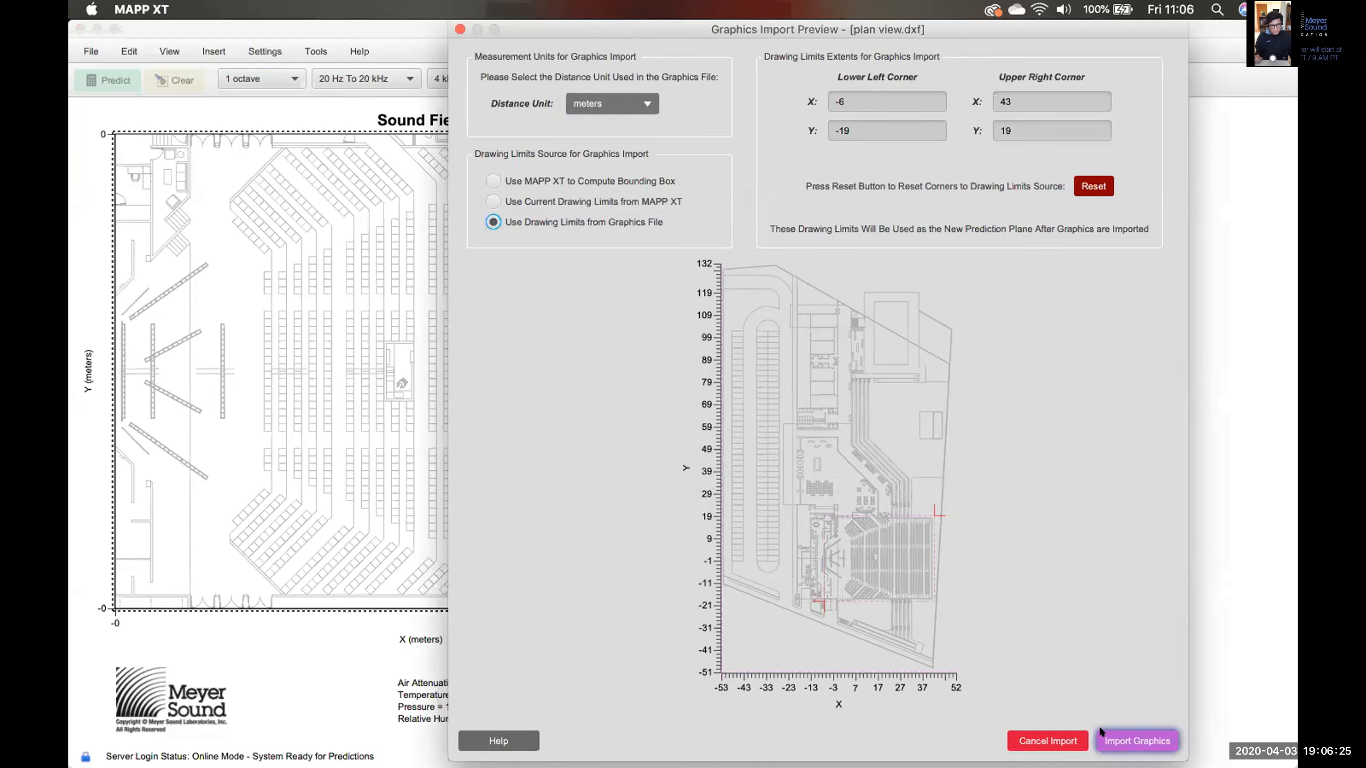
pyautogui.click(1137, 741)
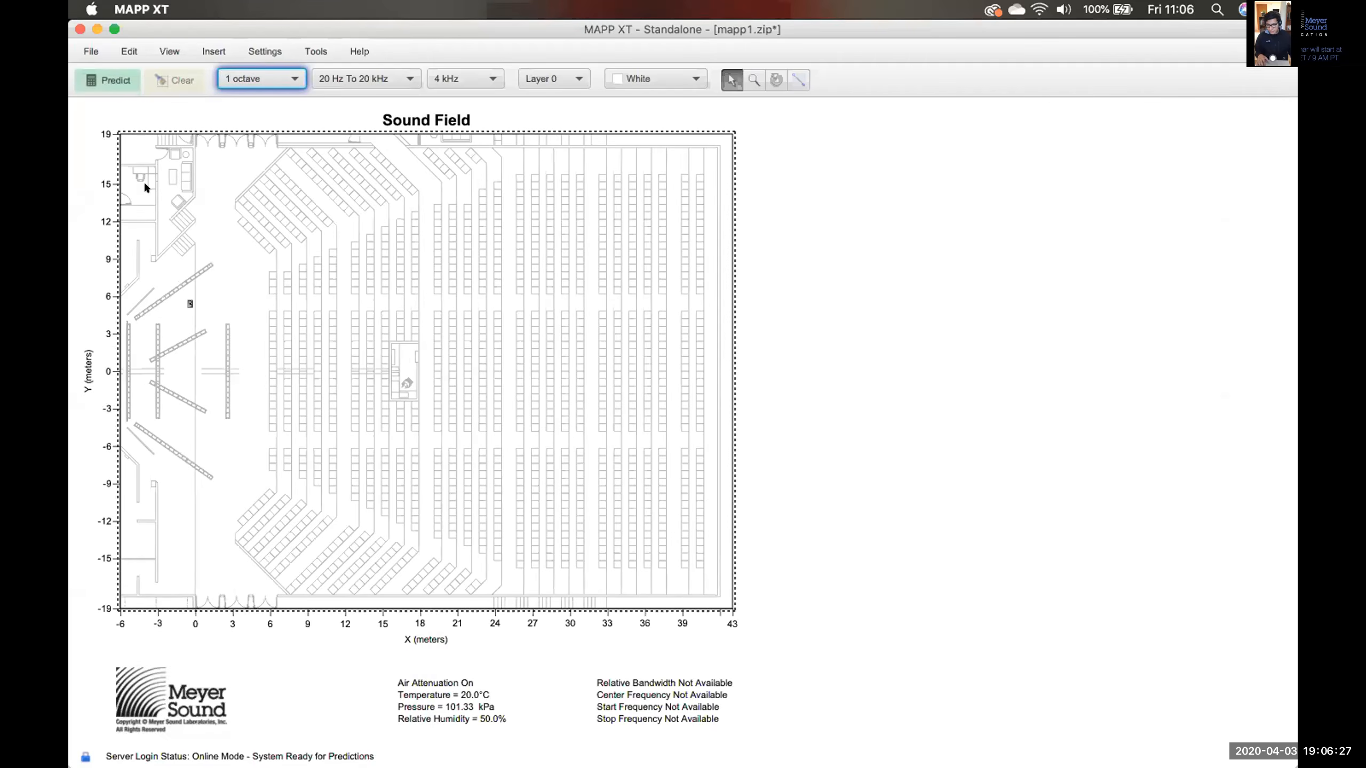
# Run a sound field prediction for the loudspeaker on the imported plan.
pyautogui.moveTo(151, 196); pyautogui.dragTo(361, 337)
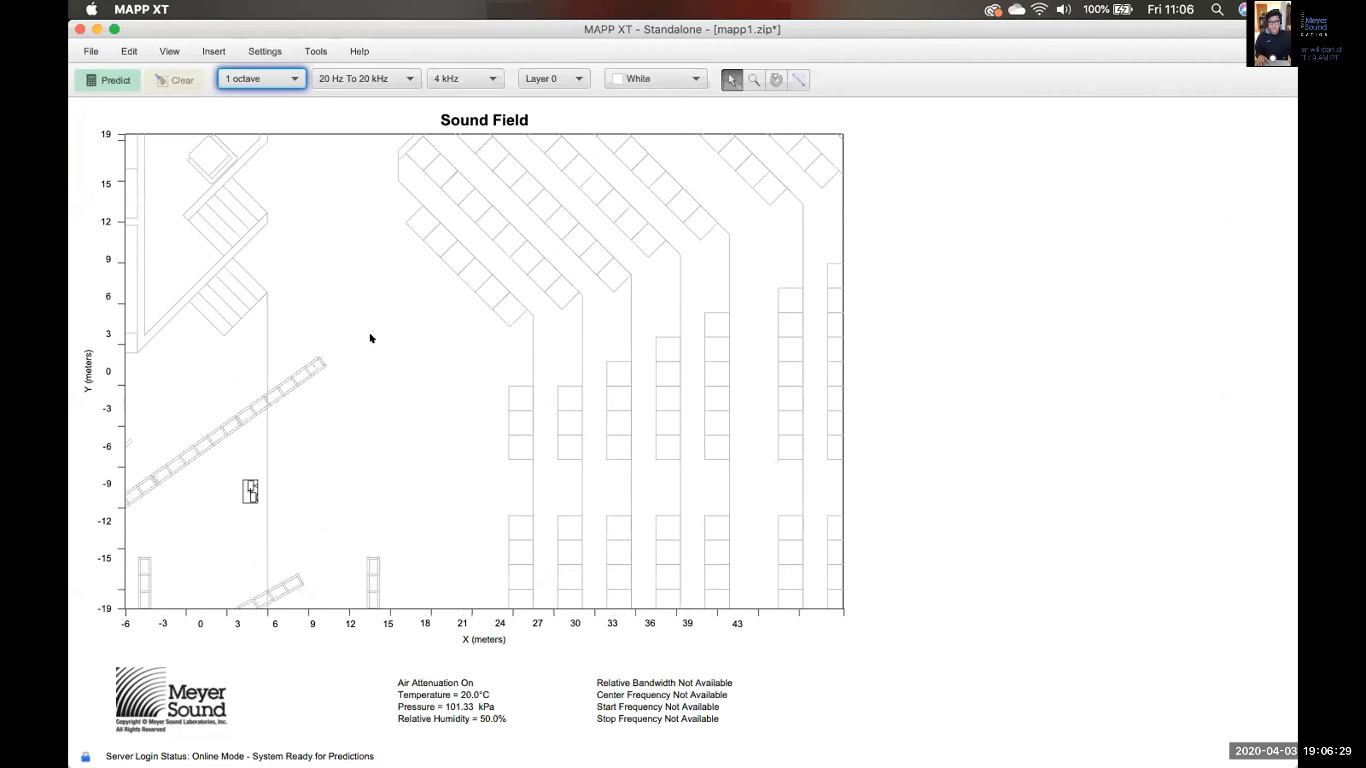
pyautogui.moveTo(363, 385); pyautogui.dragTo(196, 322)
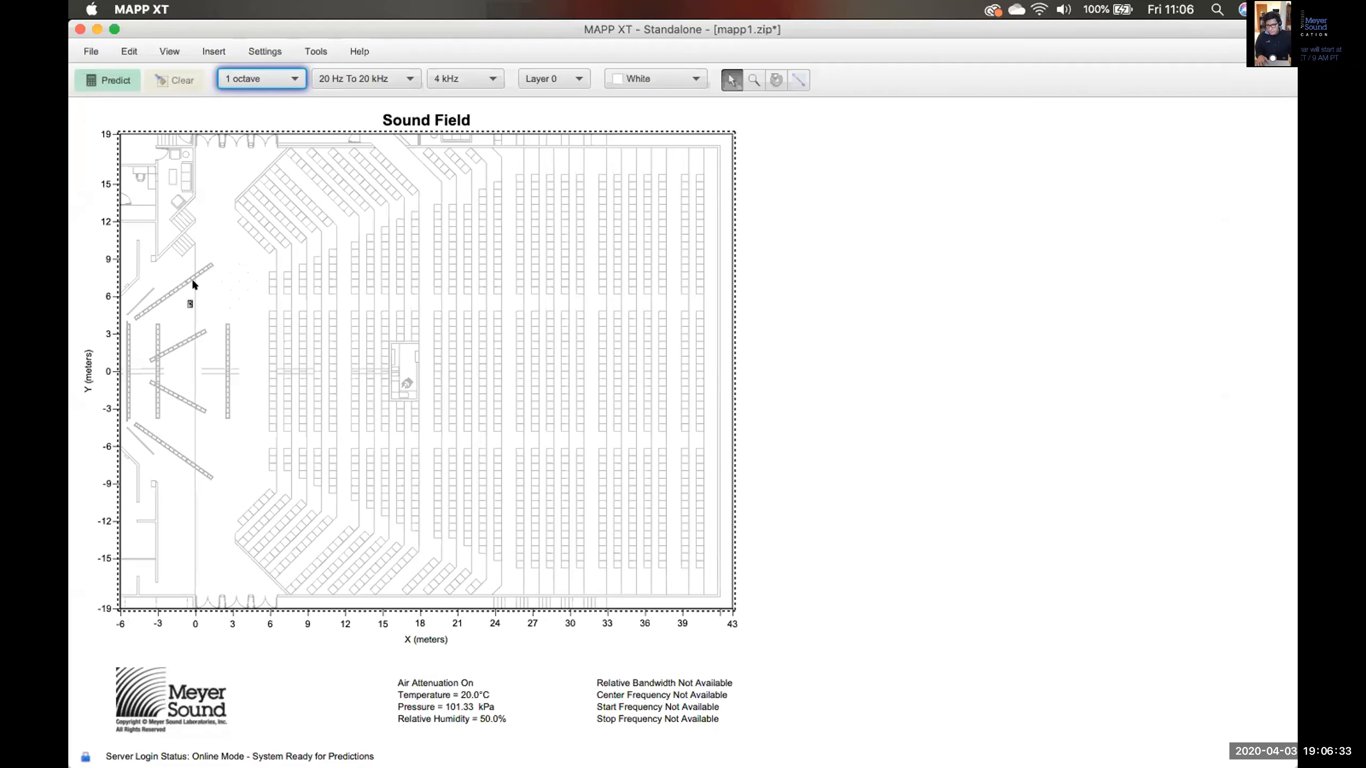
pyautogui.moveTo(217, 265); pyautogui.dragTo(159, 338)
pyautogui.press('super+p')
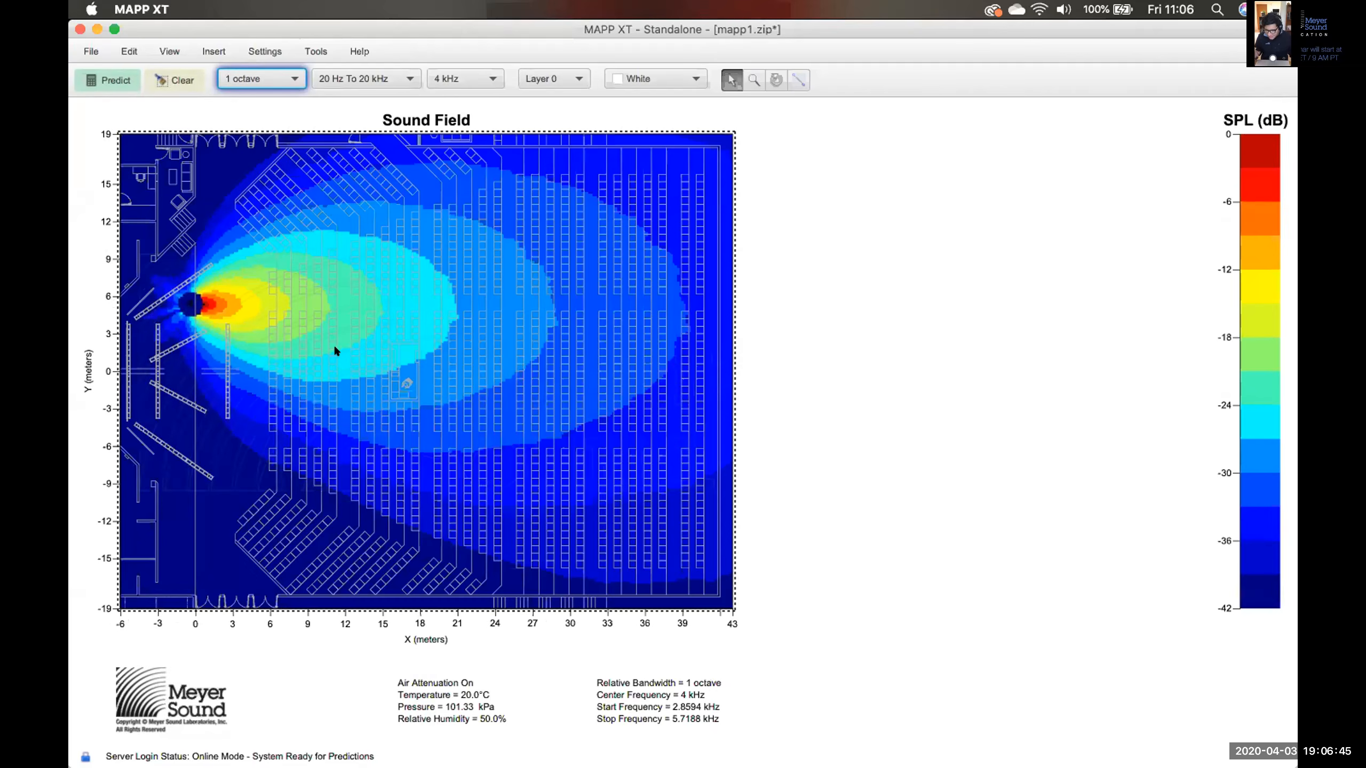
# Switch to AutoCAD and open sect view.dxf from the 101 folder.
pyautogui.moveTo(526, 755)
pyautogui.click(649, 746)
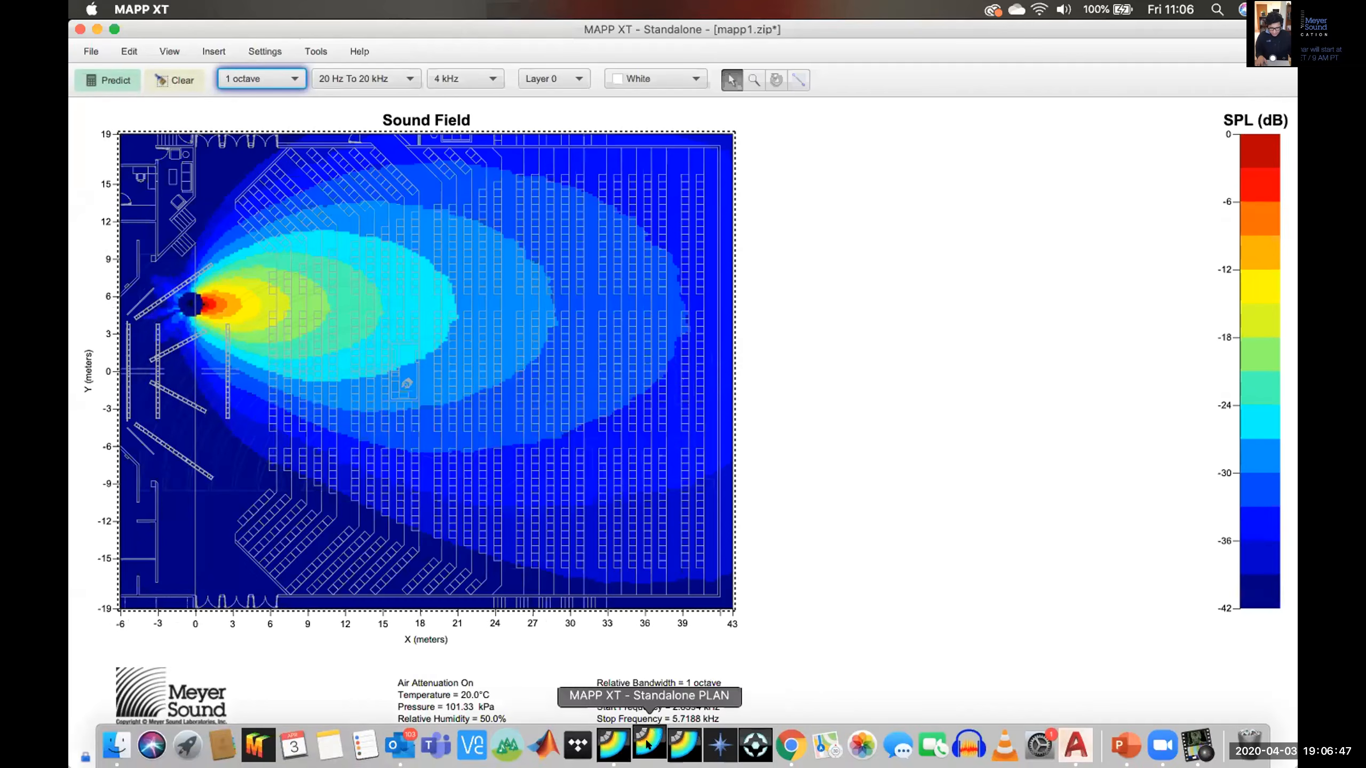
pyautogui.click(1075, 745)
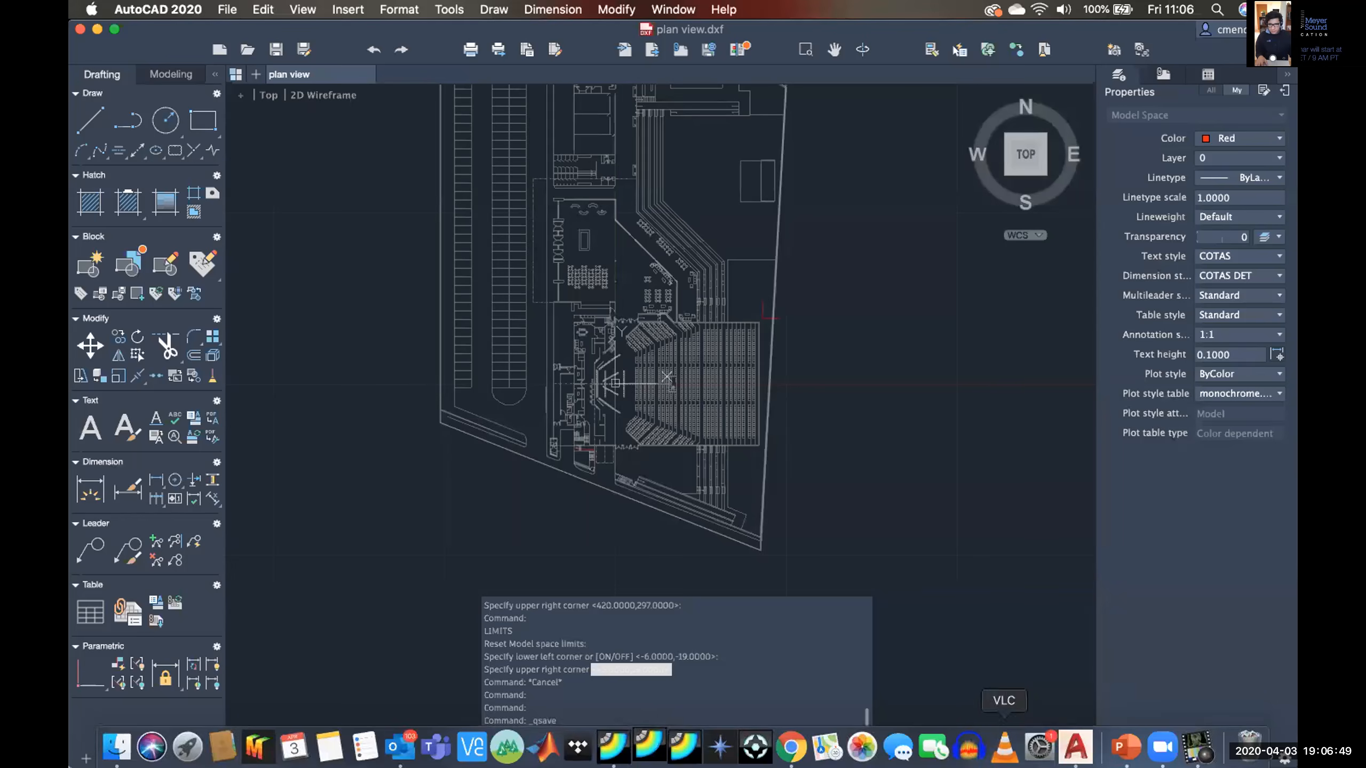
pyautogui.click(255, 73)
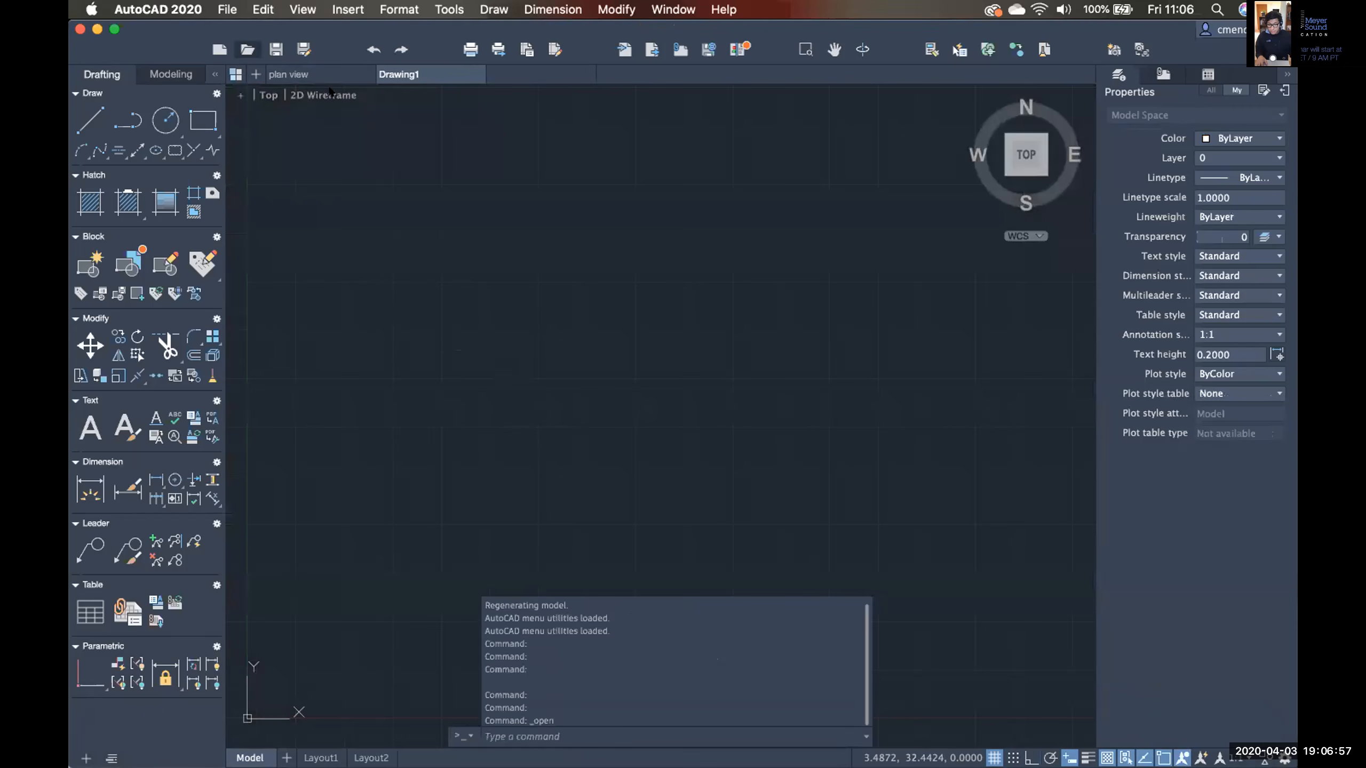
pyautogui.click(428, 291)
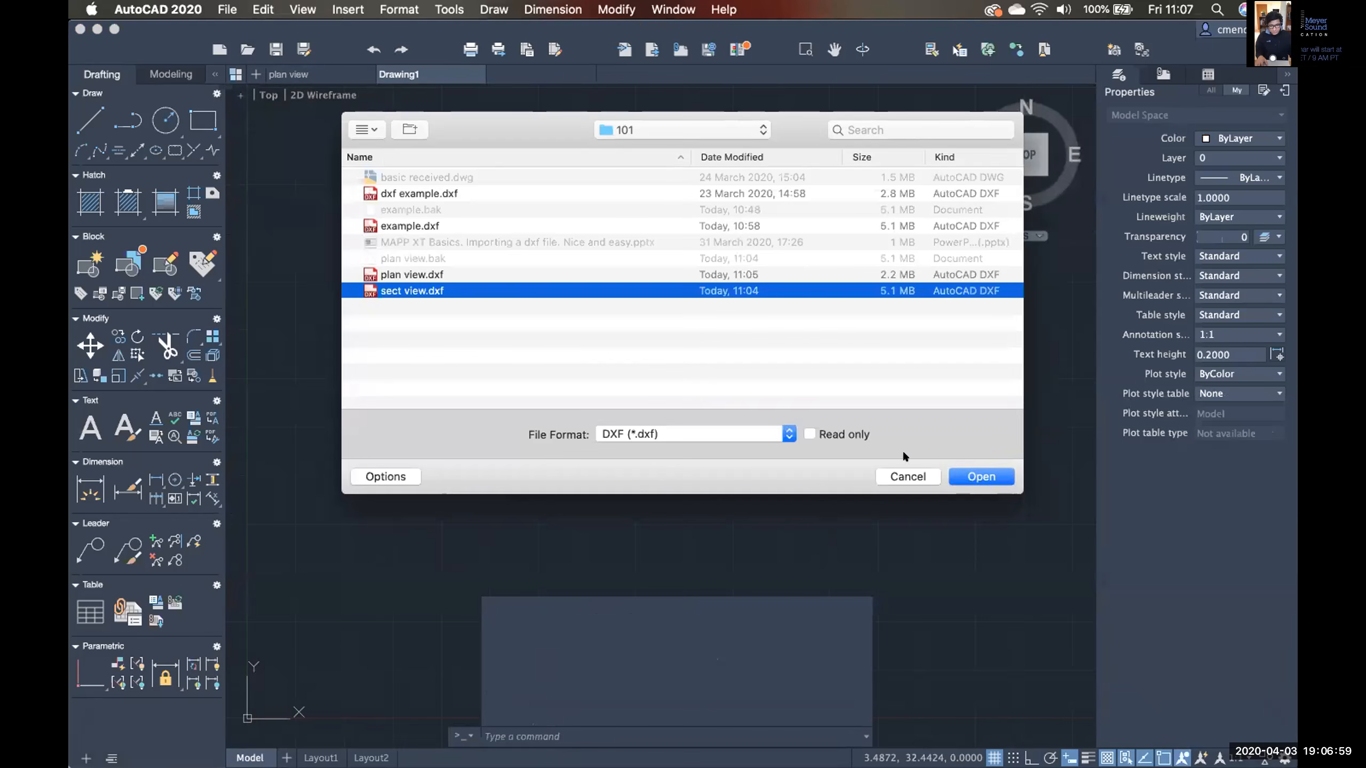
pyautogui.click(954, 476)
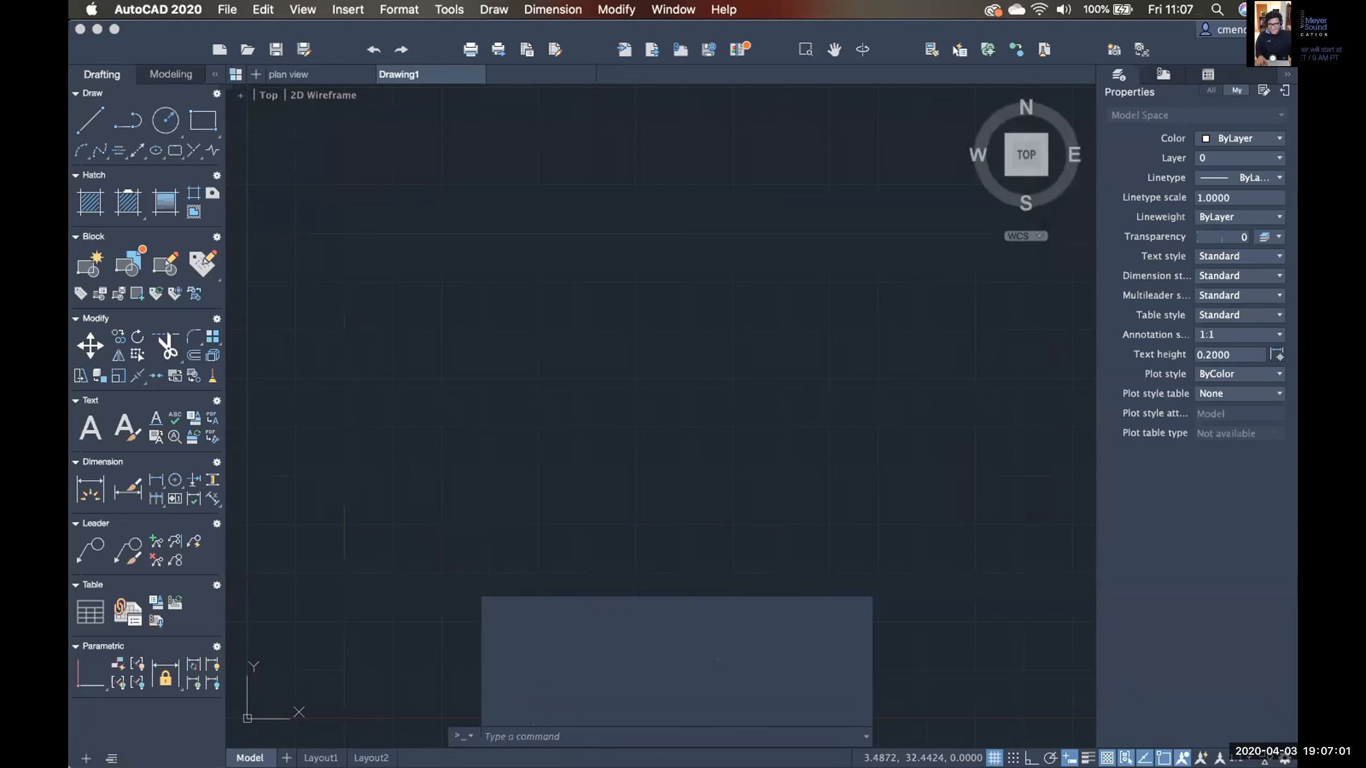
pyautogui.moveTo(933, 745)
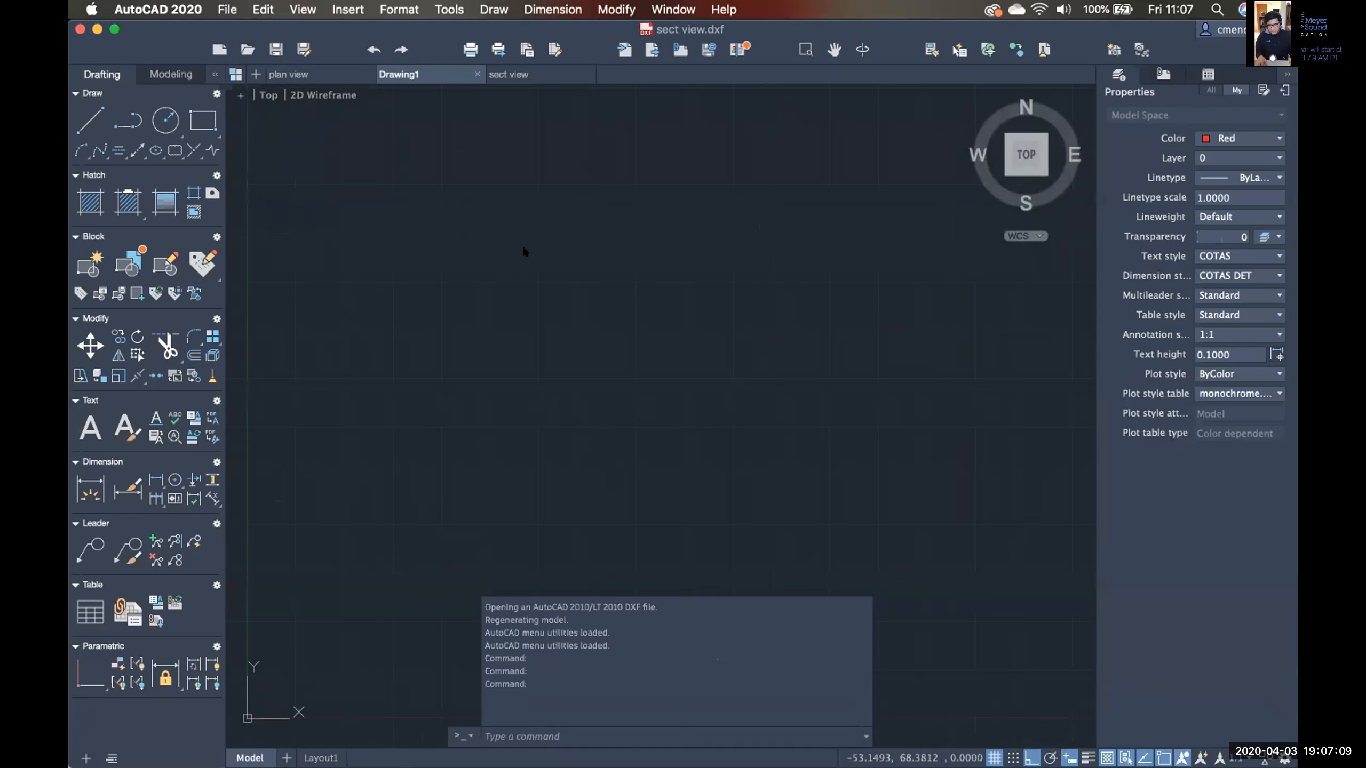
pyautogui.moveTo(637, 747)
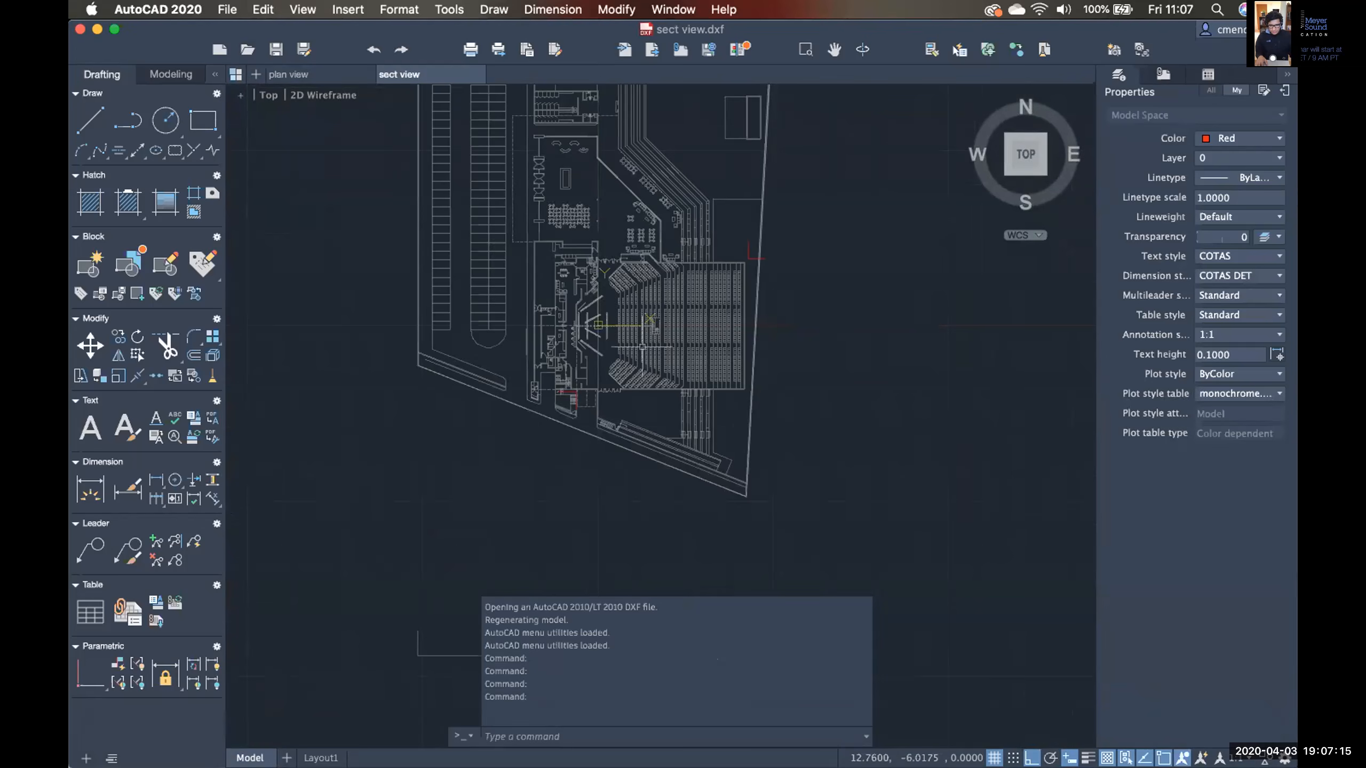
# Erase the whole plan drawing above the section, including its red corner marks.
pyautogui.scroll(-3, 599, 326)
pyautogui.click(705, 406)
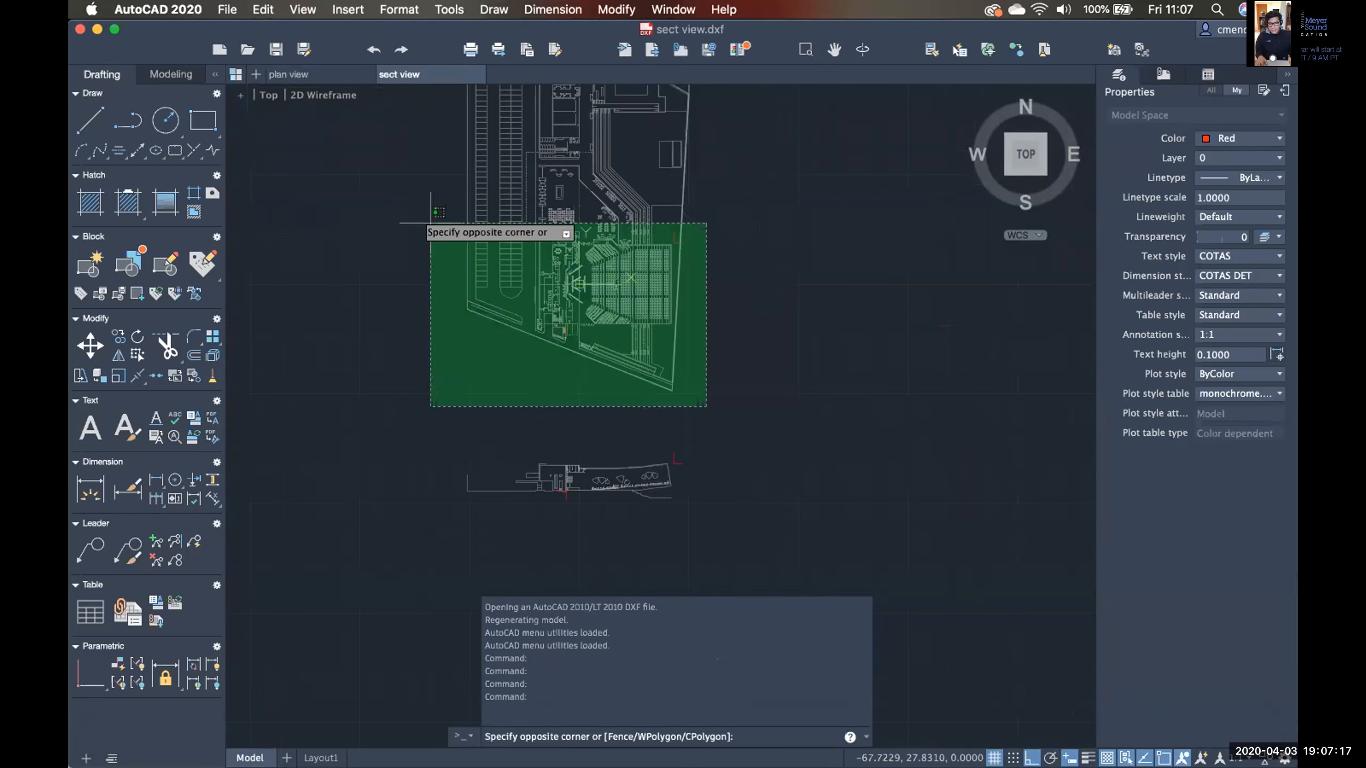
pyautogui.scroll(5, 430, 223)
pyautogui.click(396, 231)
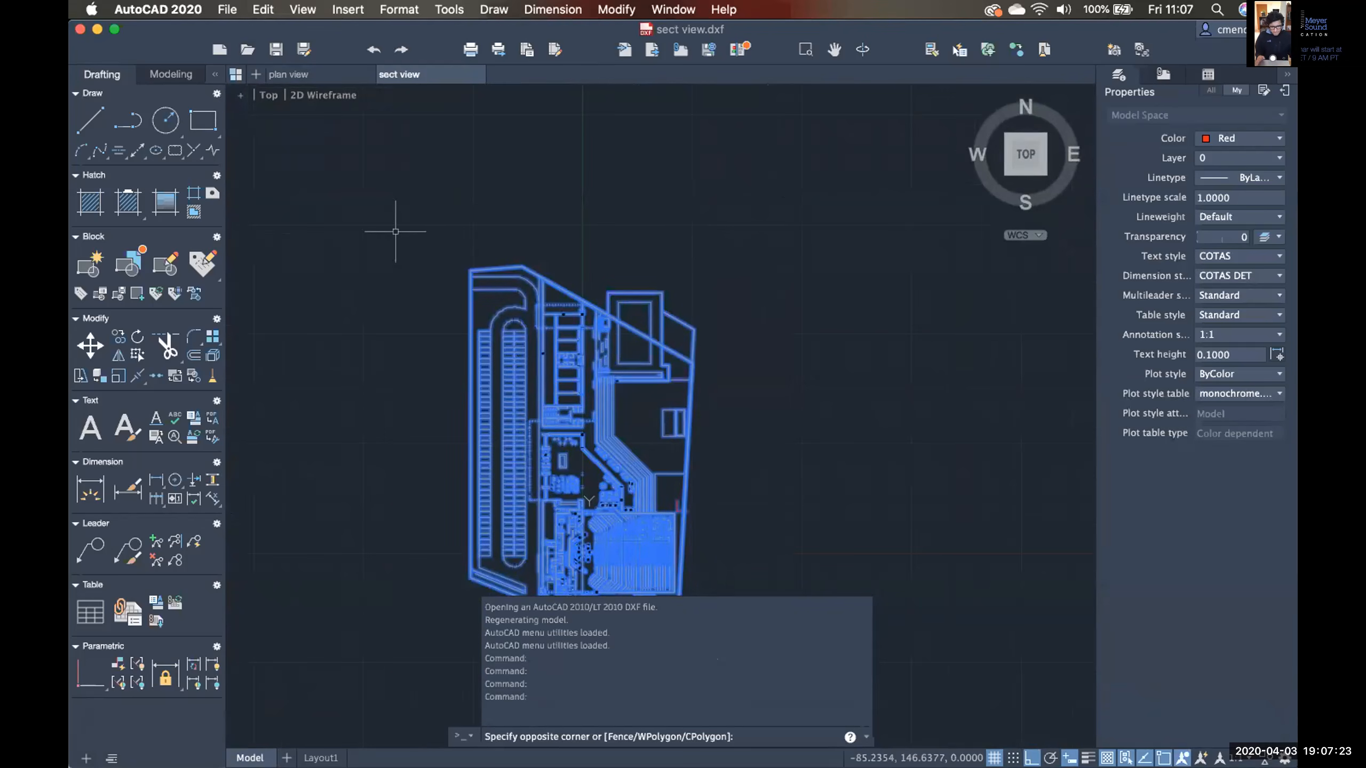
pyautogui.press('Delete')
pyautogui.press('Delete')
pyautogui.scroll(-4, 695, 562)
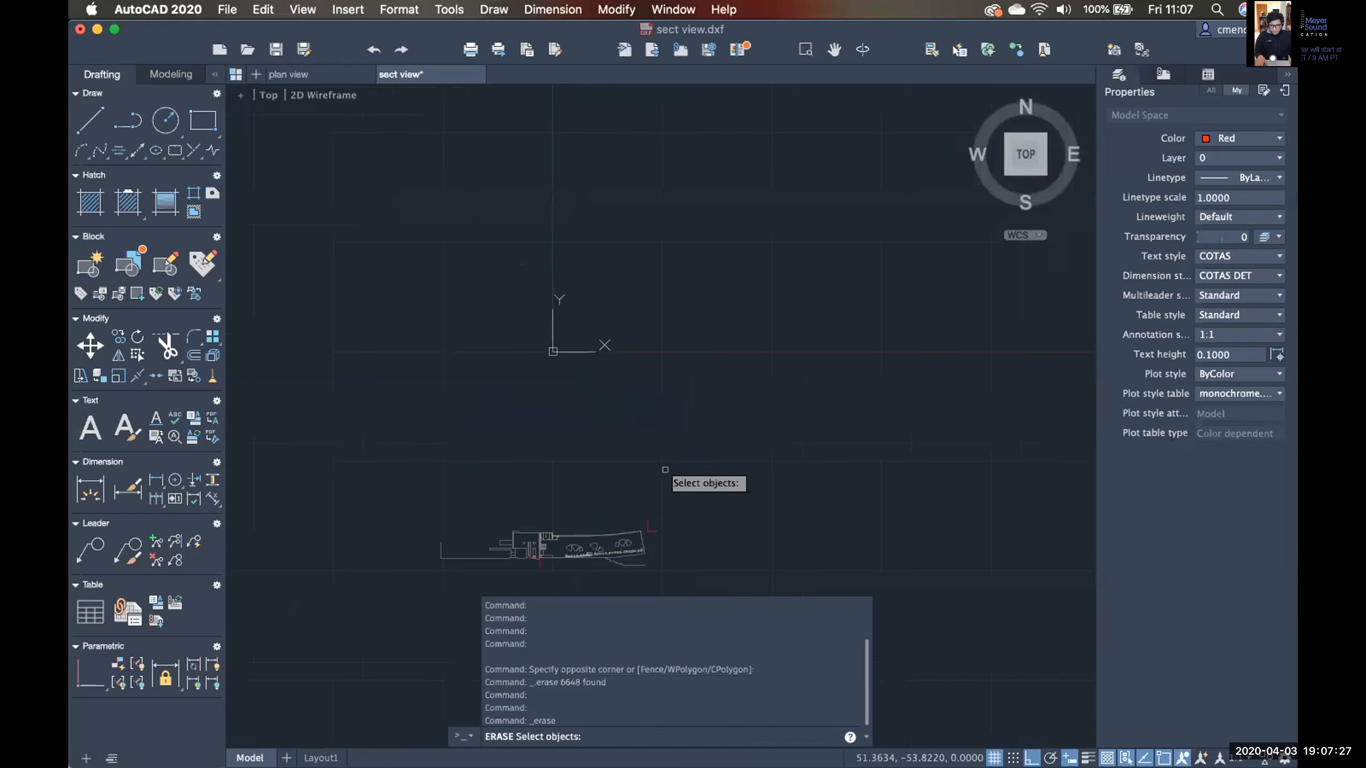
pyautogui.scroll(-4, 680, 380)
pyautogui.press('Escape')
# Move the whole section drawing, red corner marks included, so the foot of the stage front sits at the origin 0,0.
pyautogui.click(723, 464)
pyautogui.click(494, 398)
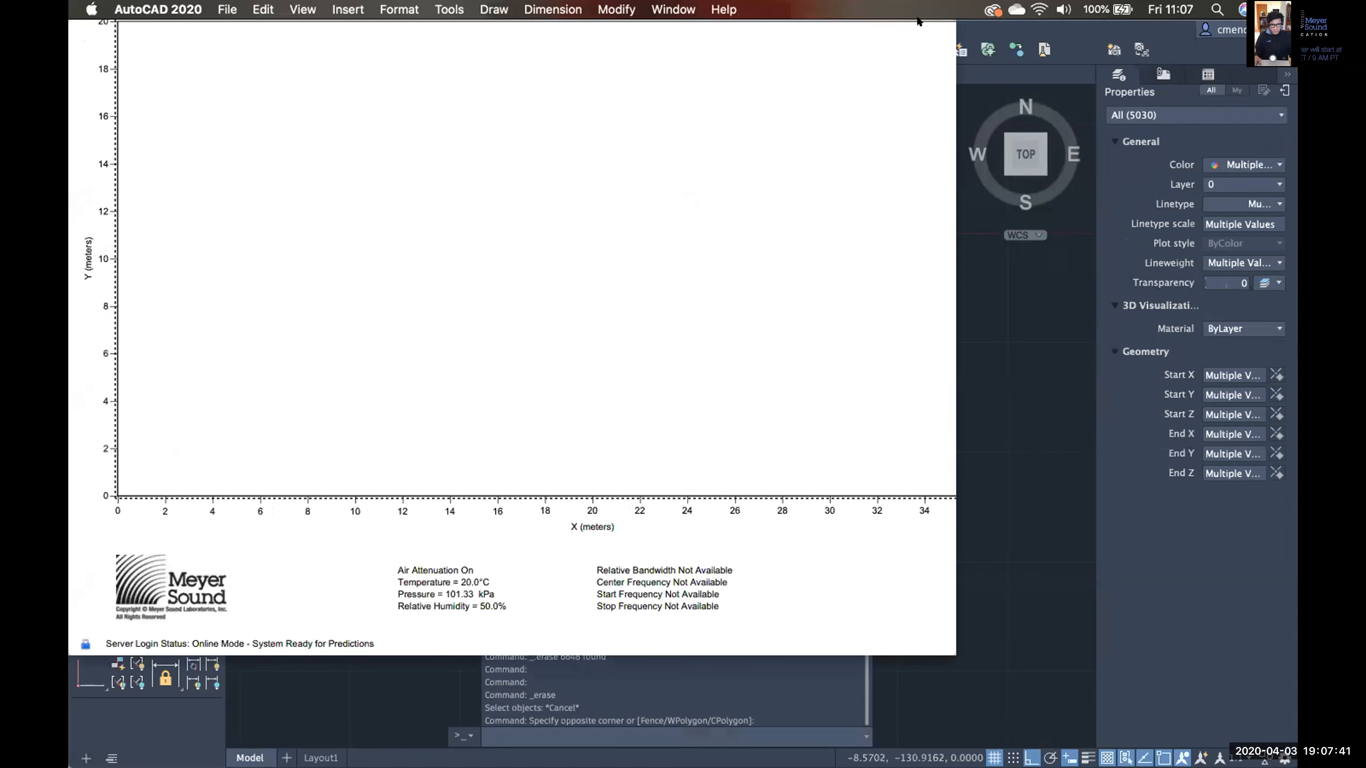
pyautogui.click(1094, 34)
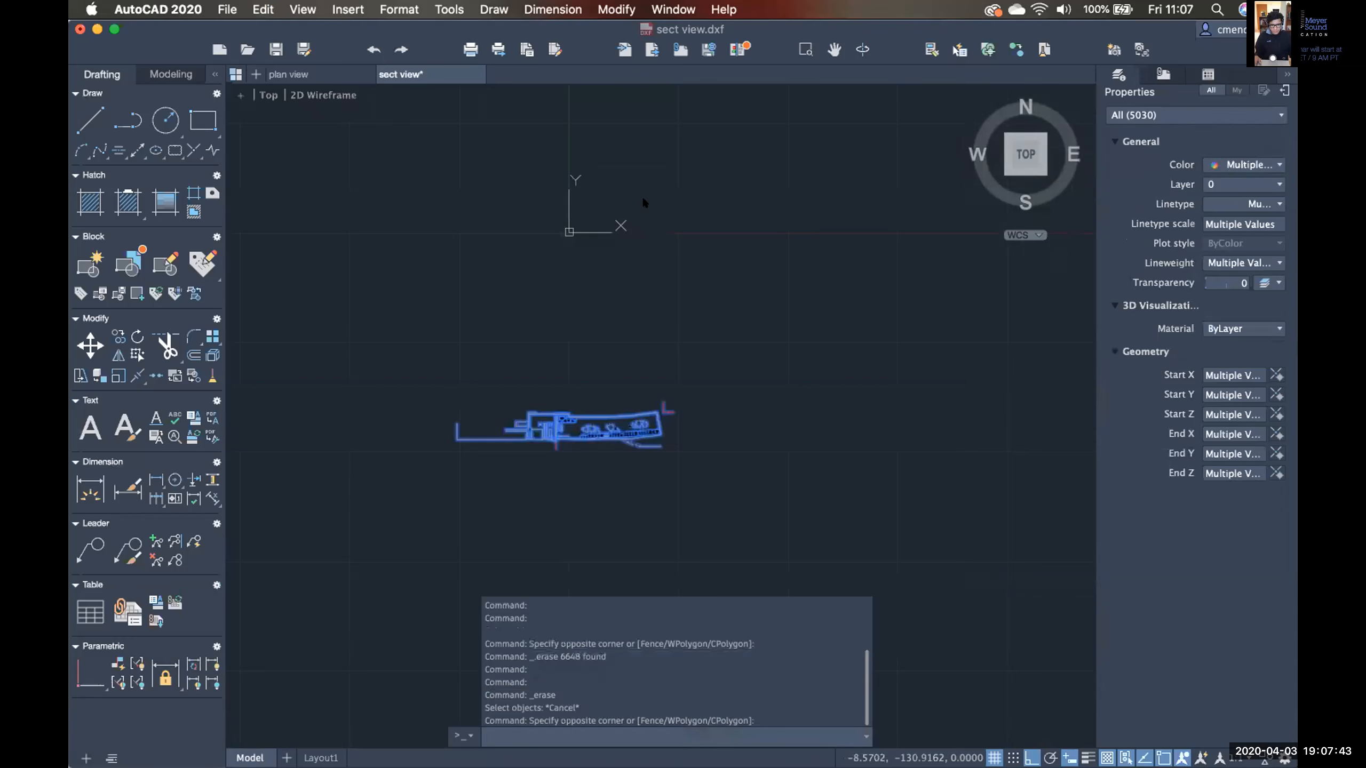
pyautogui.scroll(5, 561, 452)
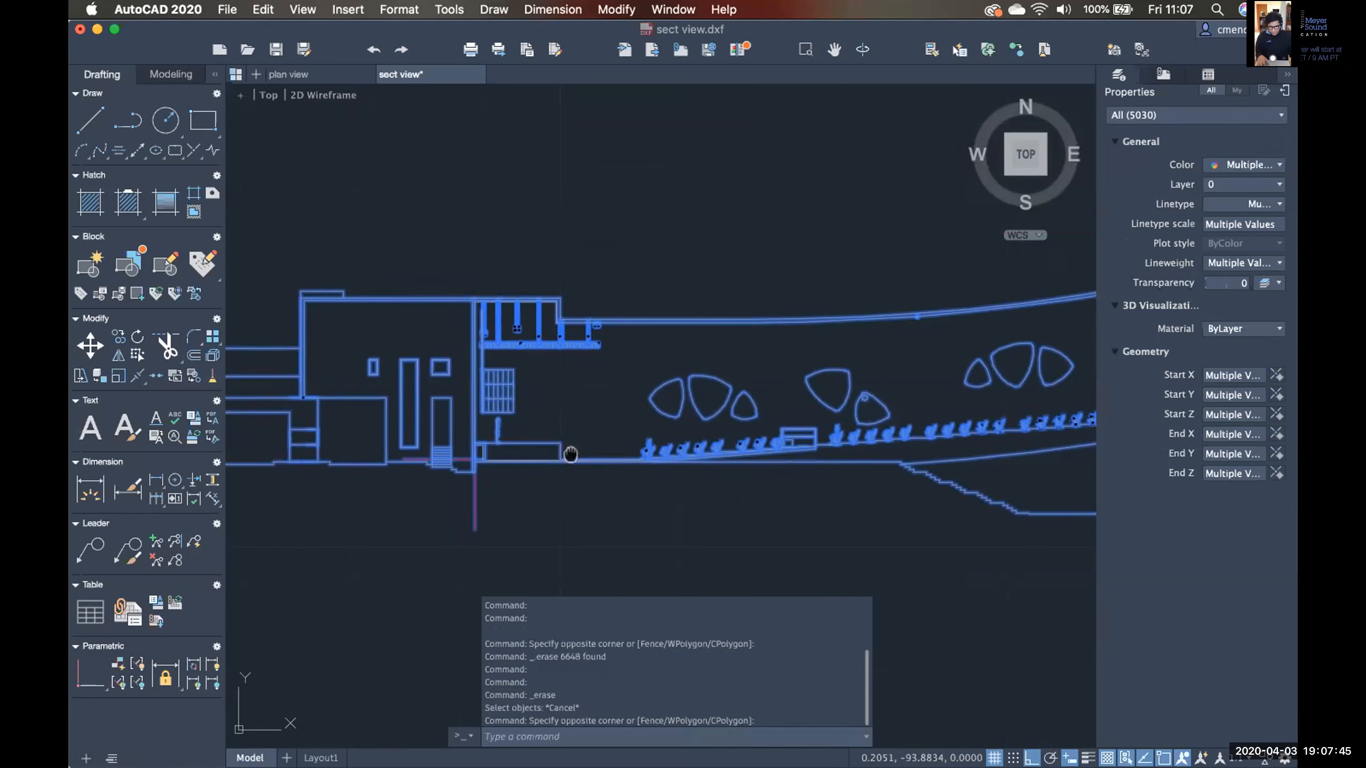
pyautogui.write('move')
pyautogui.press('Return')
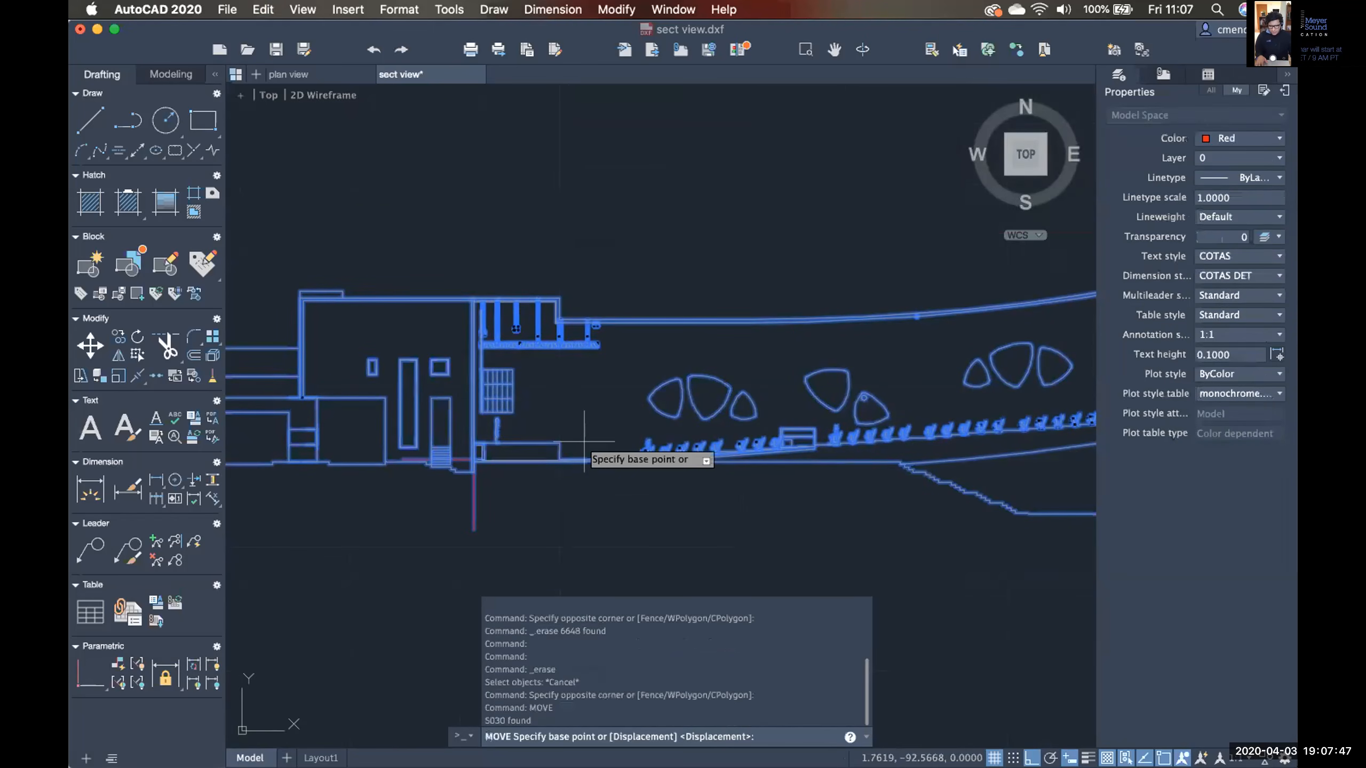
pyautogui.scroll(5, 569, 468)
pyautogui.scroll(3, 568, 474)
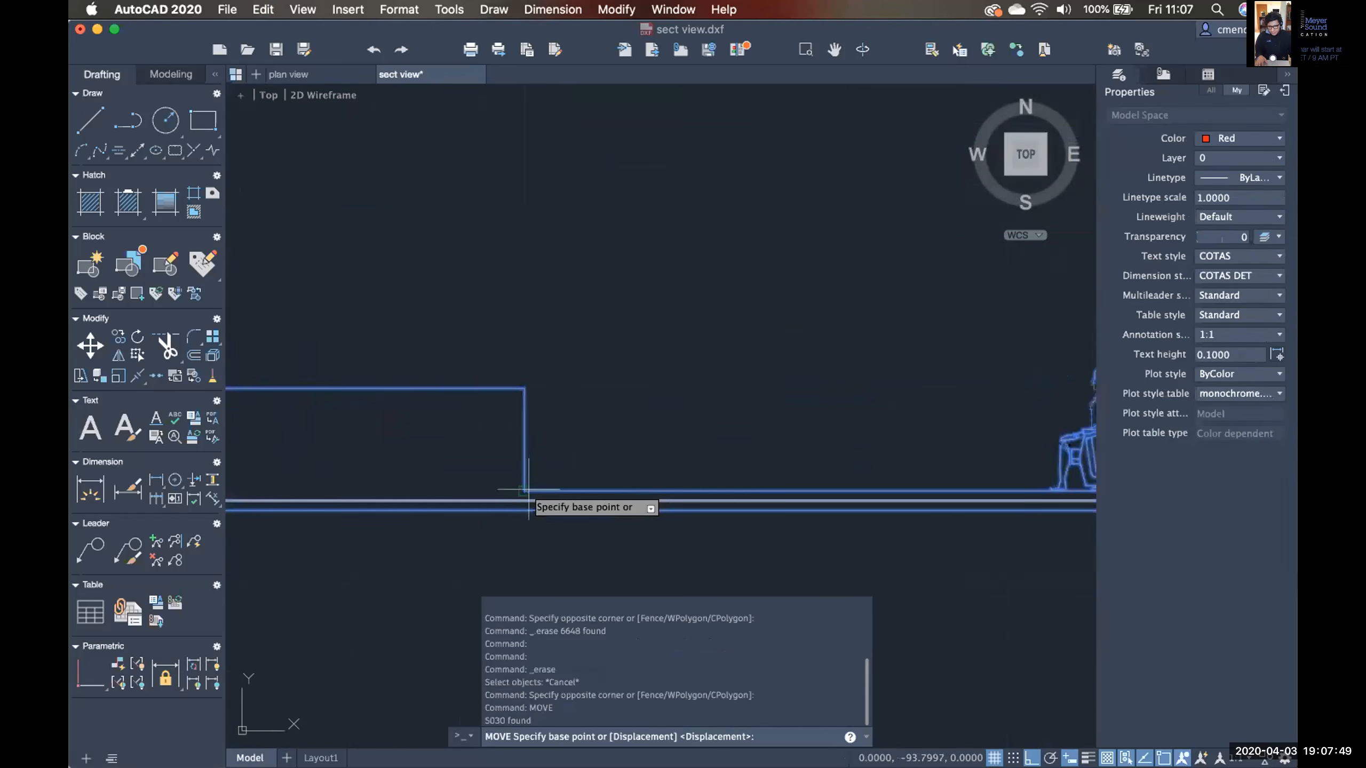
pyautogui.click(526, 490)
pyautogui.scroll(-5, 541, 323)
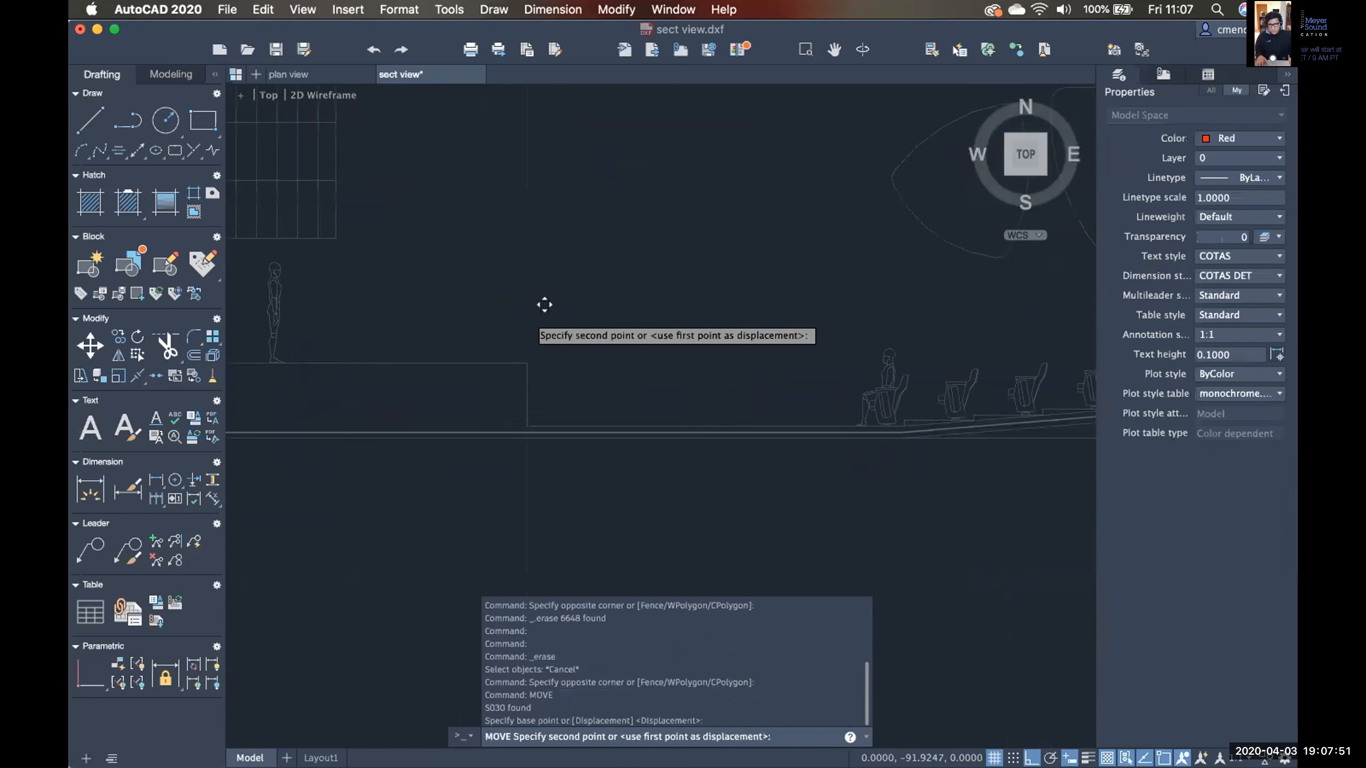
pyautogui.scroll(3, 533, 306)
pyautogui.scroll(-5, 540, 301)
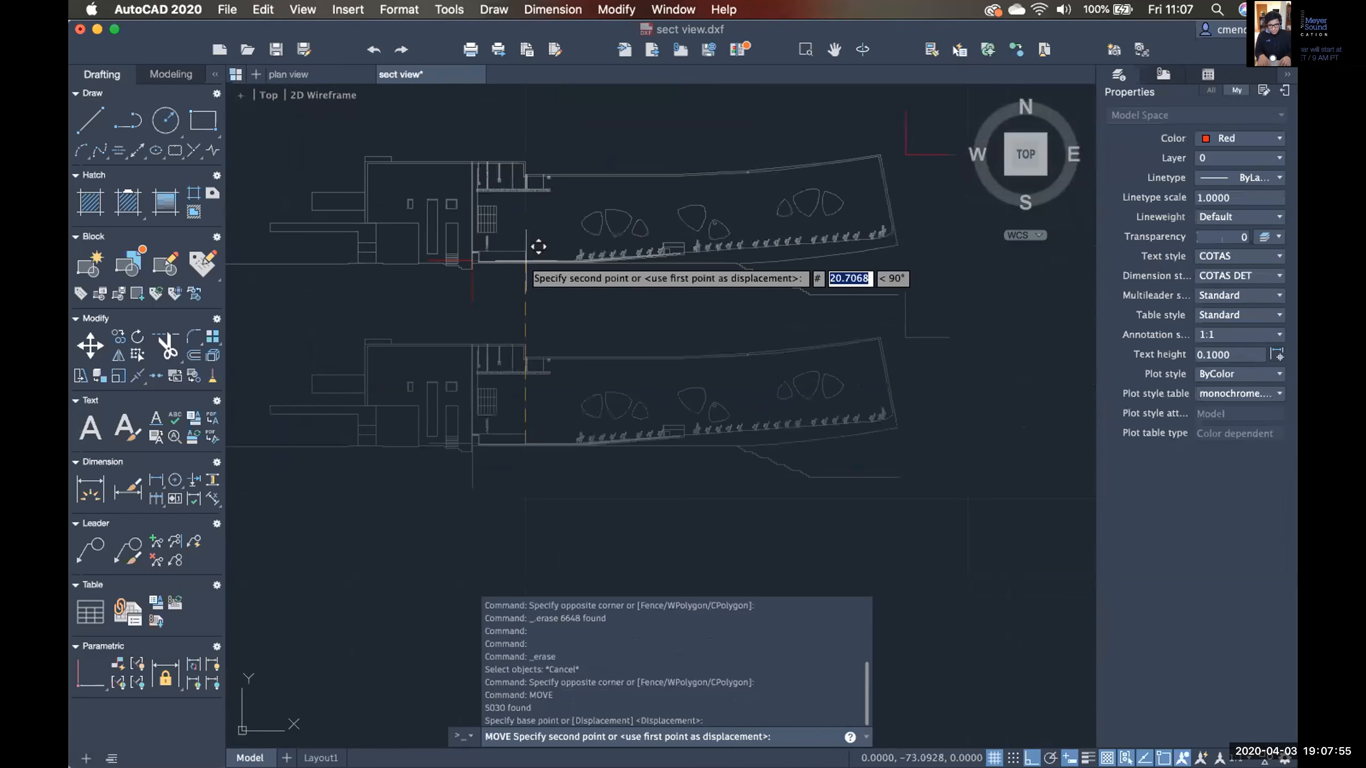
pyautogui.write('0,0')
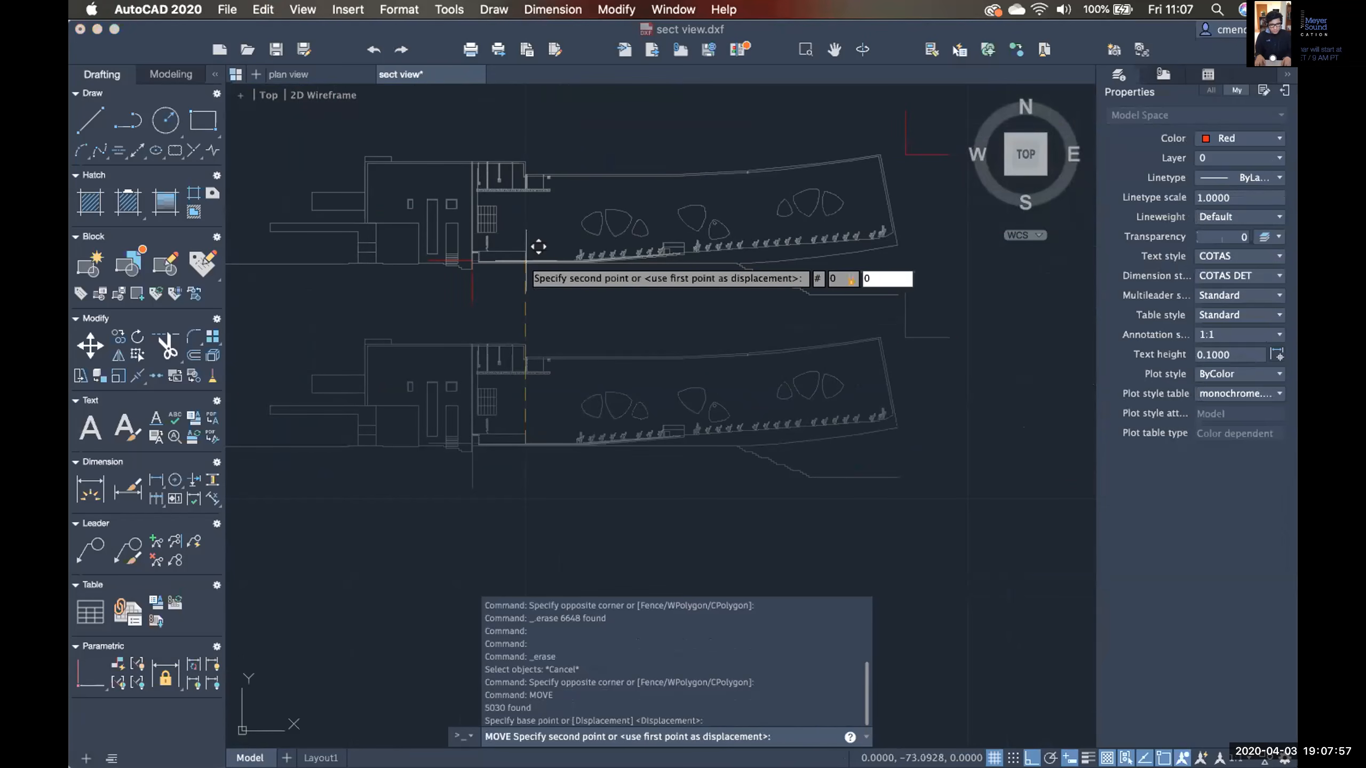
pyautogui.press('Return')
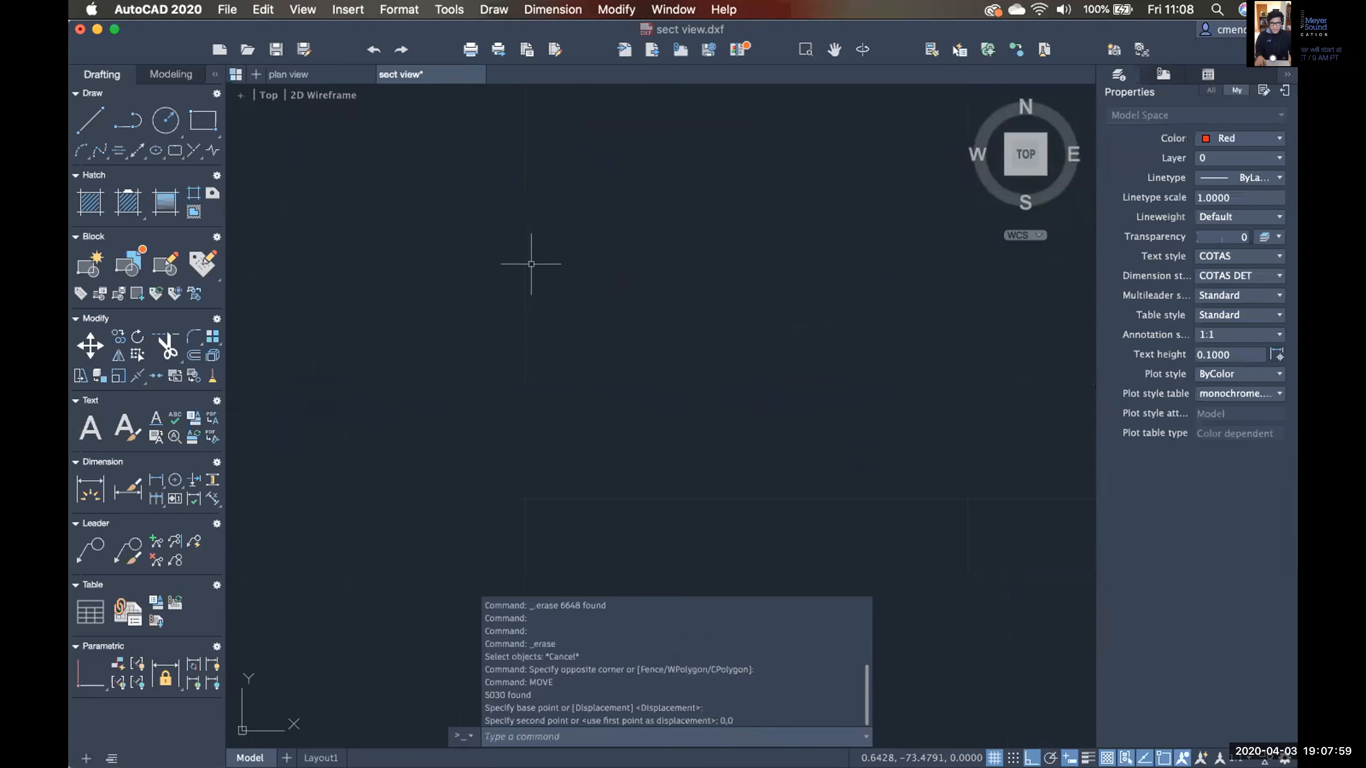
# Set the drawing limits to -6,0 and 43,12.0753 using the red corner marks around the section.
pyautogui.scroll(-5, 564, 221)
pyautogui.scroll(5, 546, 311)
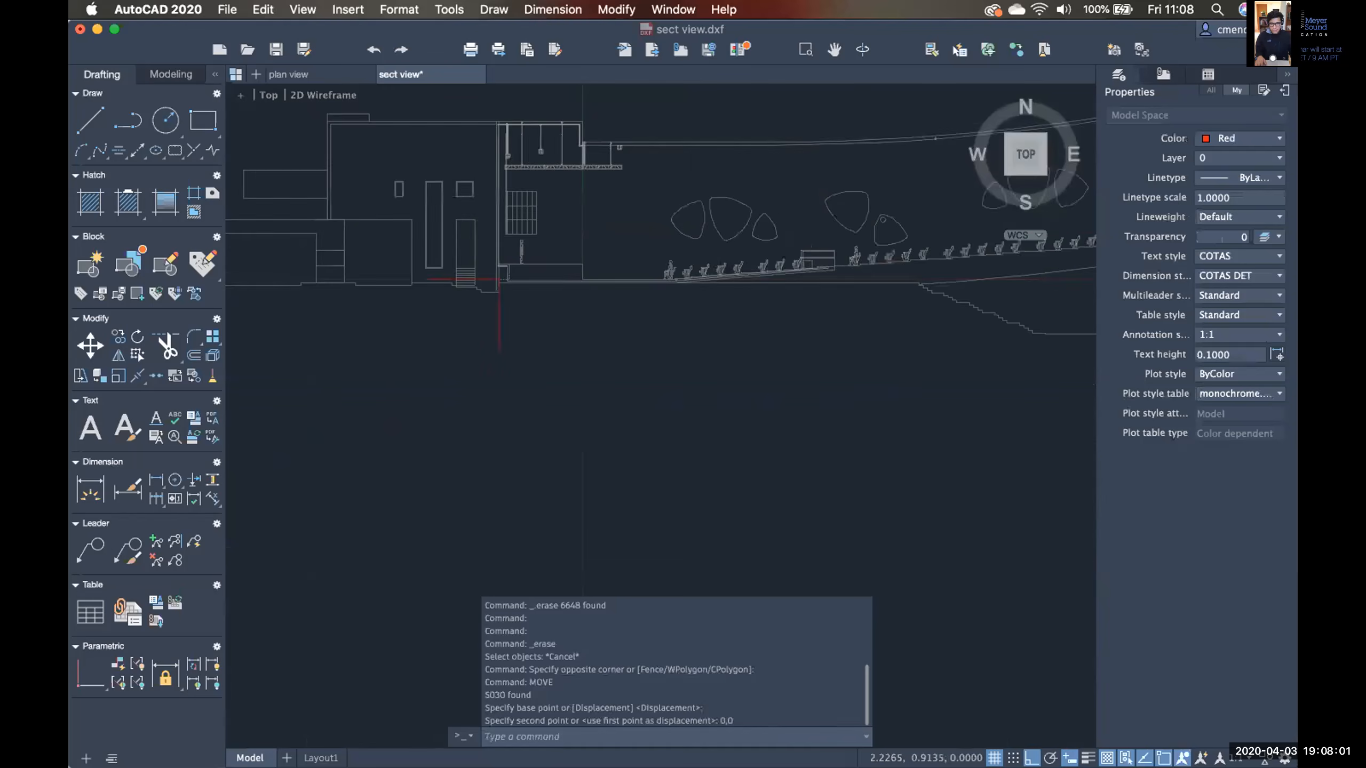
pyautogui.scroll(-5, 583, 310)
pyautogui.moveTo(619, 339); pyautogui.dragTo(634, 399, button='middle')
pyautogui.scroll(4, 567, 400)
pyautogui.write('limits')
pyautogui.press('Return')
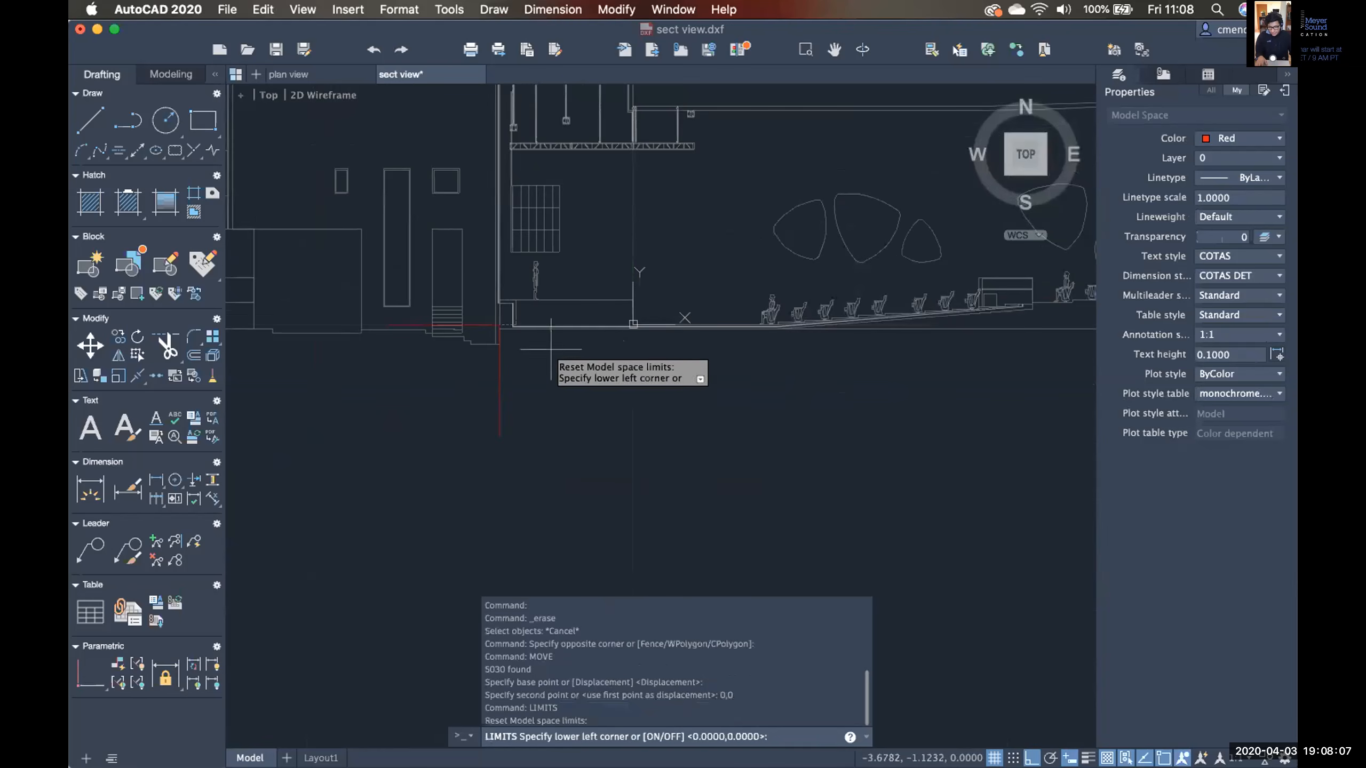
pyautogui.scroll(3, 520, 350)
pyautogui.press('Return')
pyautogui.scroll(-4, 671, 344)
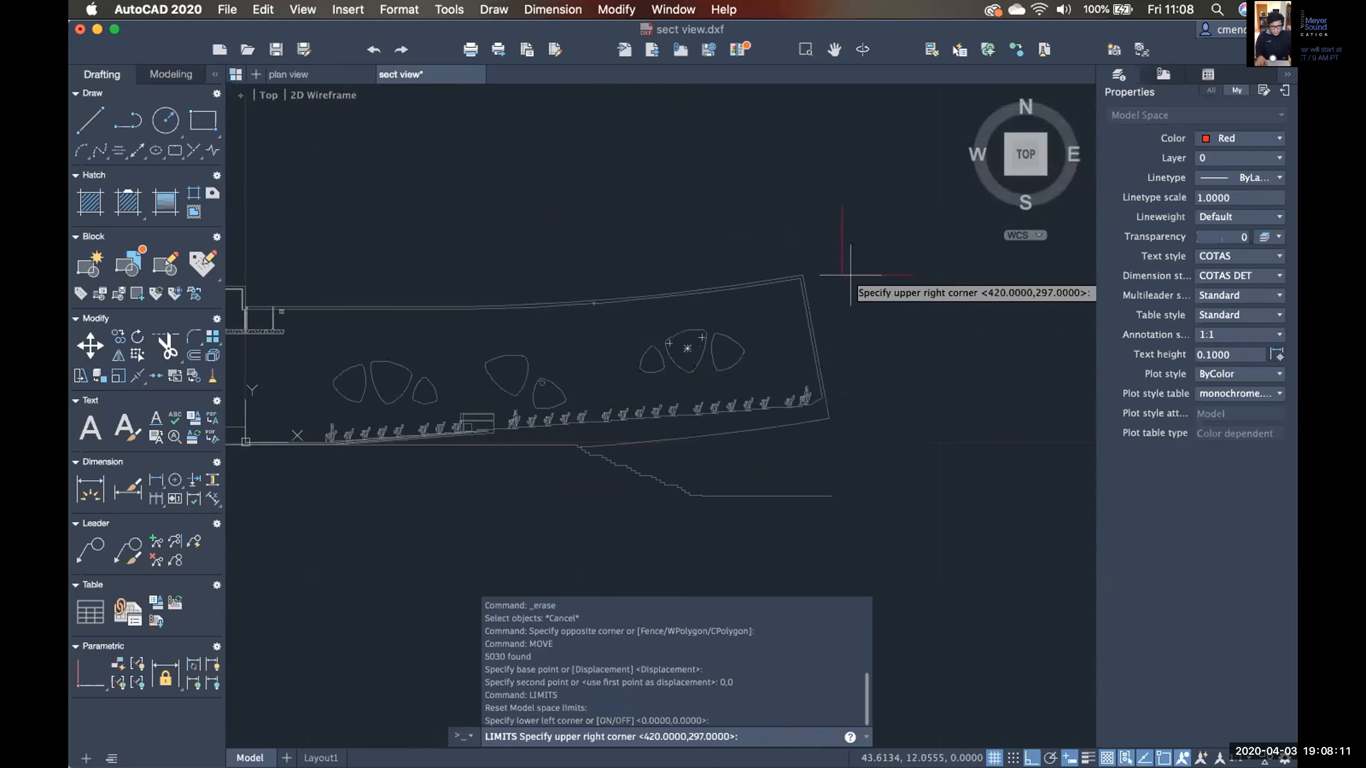
pyautogui.press('Return')
pyautogui.moveTo(538, 364); pyautogui.dragTo(884, 302, button='middle')
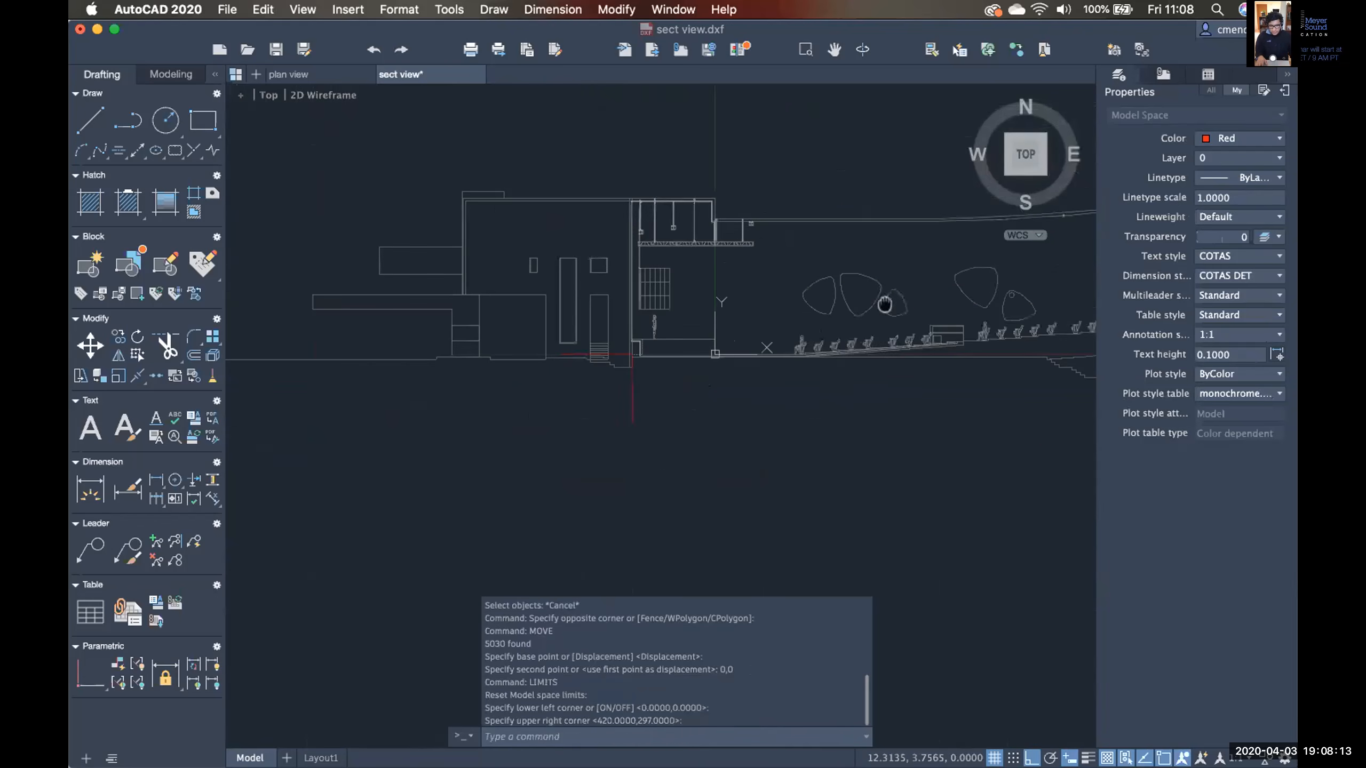
# Run LIMITS again, picking the same two red corner marks as the lower-left and upper-right limits.
pyautogui.scroll(2, 633, 360)
pyautogui.press('Return')
pyautogui.scroll(5, 678, 344)
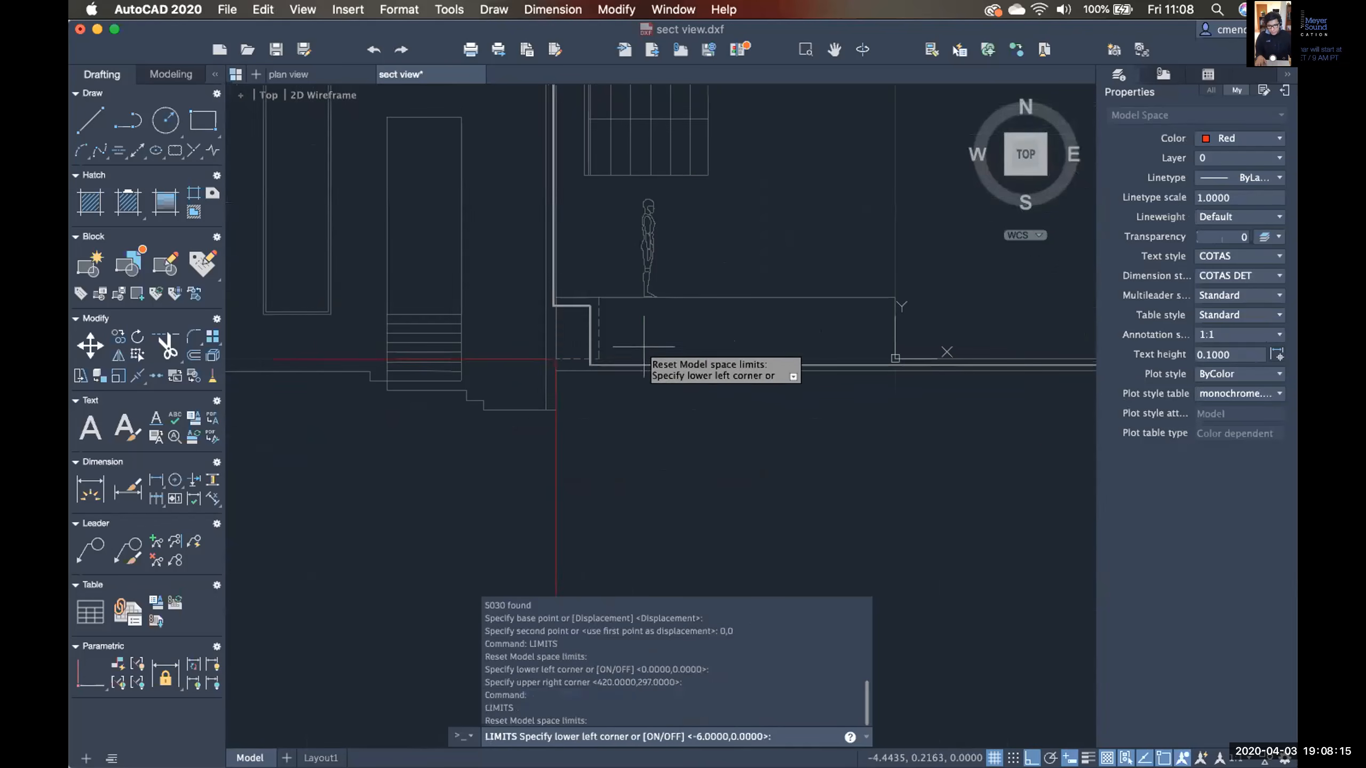
pyautogui.click(556, 359)
pyautogui.scroll(-5, 738, 344)
pyautogui.moveTo(738, 335); pyautogui.dragTo(484, 362, button='middle')
pyautogui.moveTo(709, 279); pyautogui.dragTo(402, 373, button='middle')
pyautogui.scroll(-3, 699, 366)
pyautogui.moveTo(704, 371); pyautogui.dragTo(488, 377, button='middle')
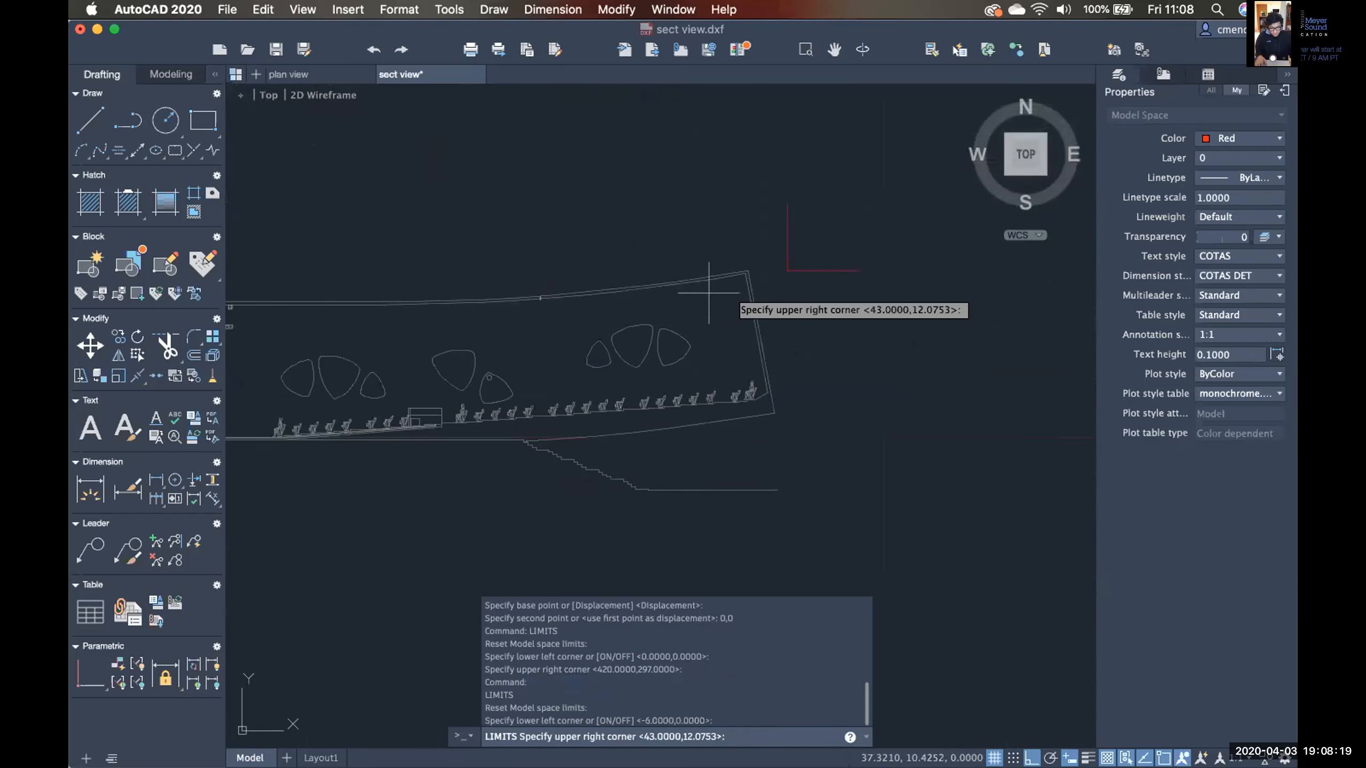
pyautogui.click(792, 274)
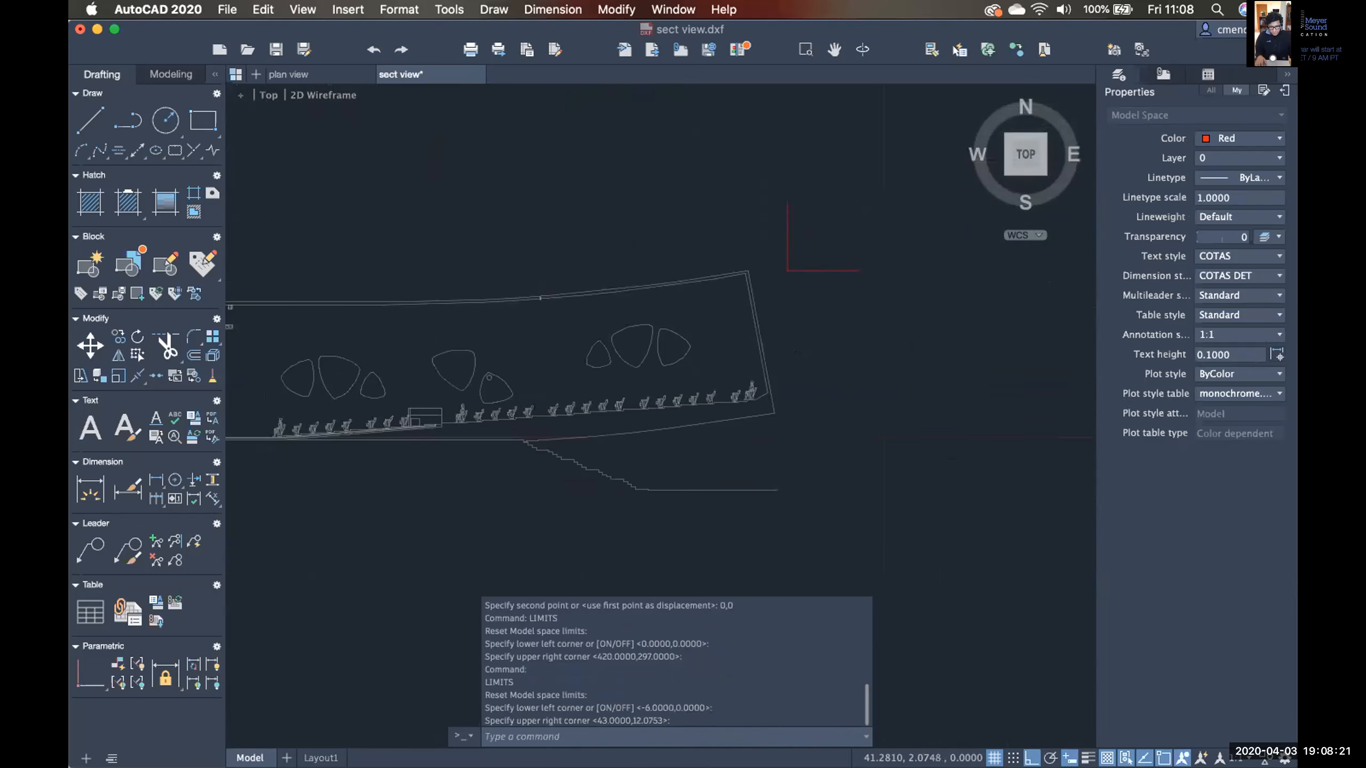
pyautogui.scroll(-3, 913, 359)
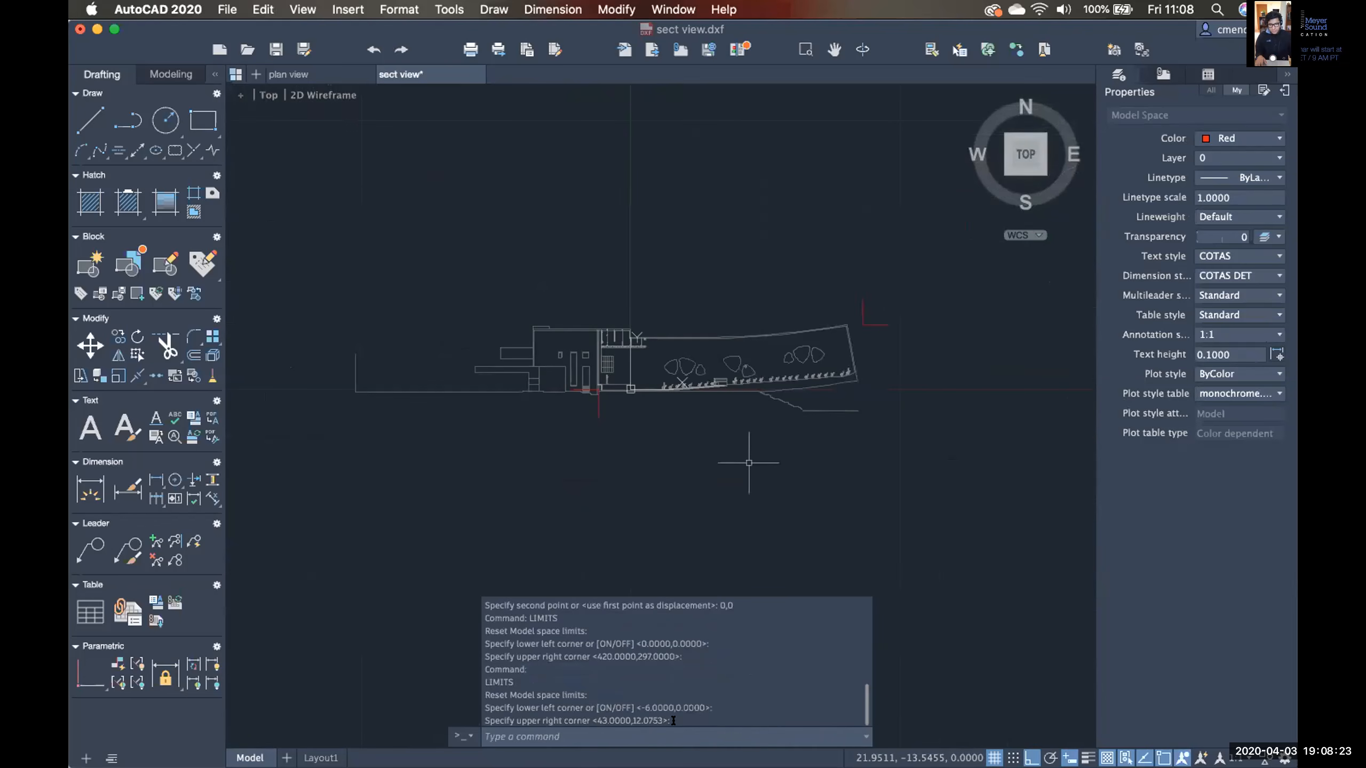
pyautogui.moveTo(687, 718); pyautogui.dragTo(592, 720)
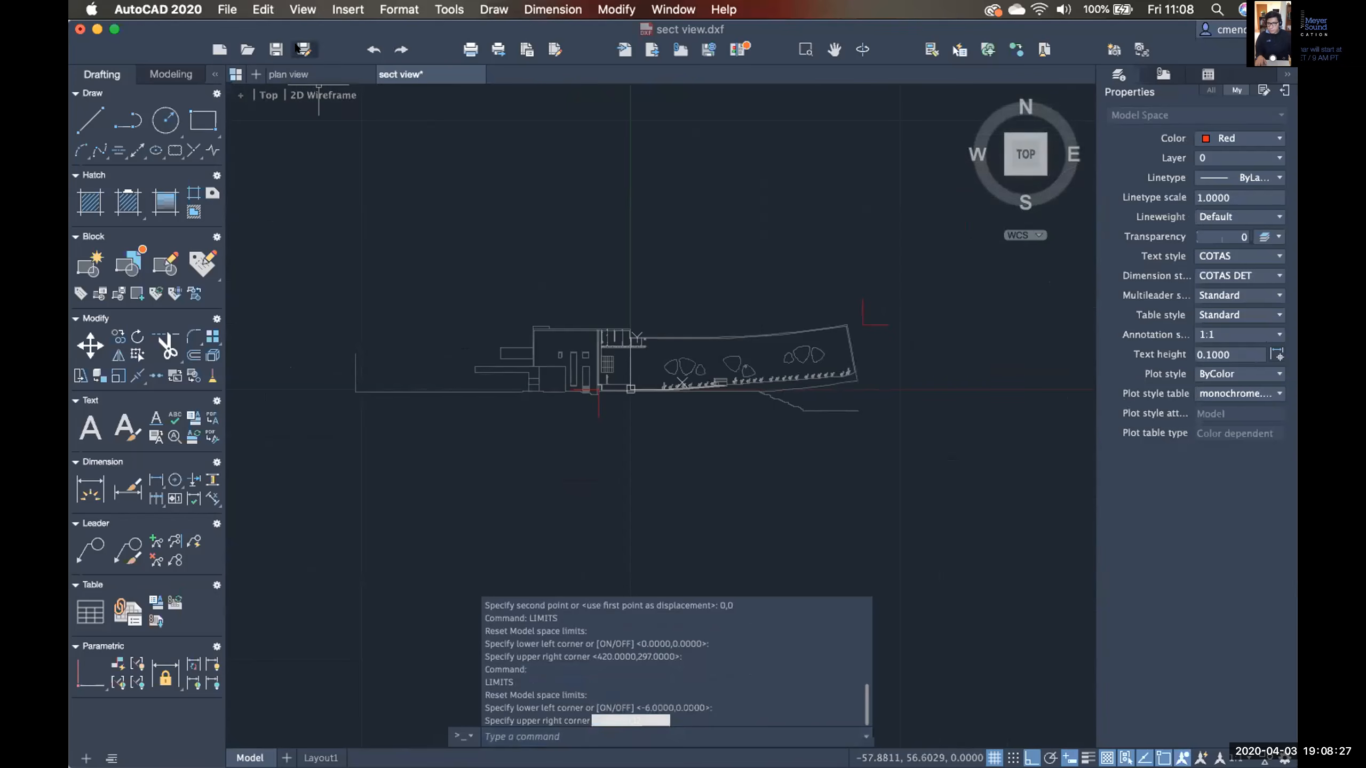
pyautogui.press('Escape')
pyautogui.press('Escape')
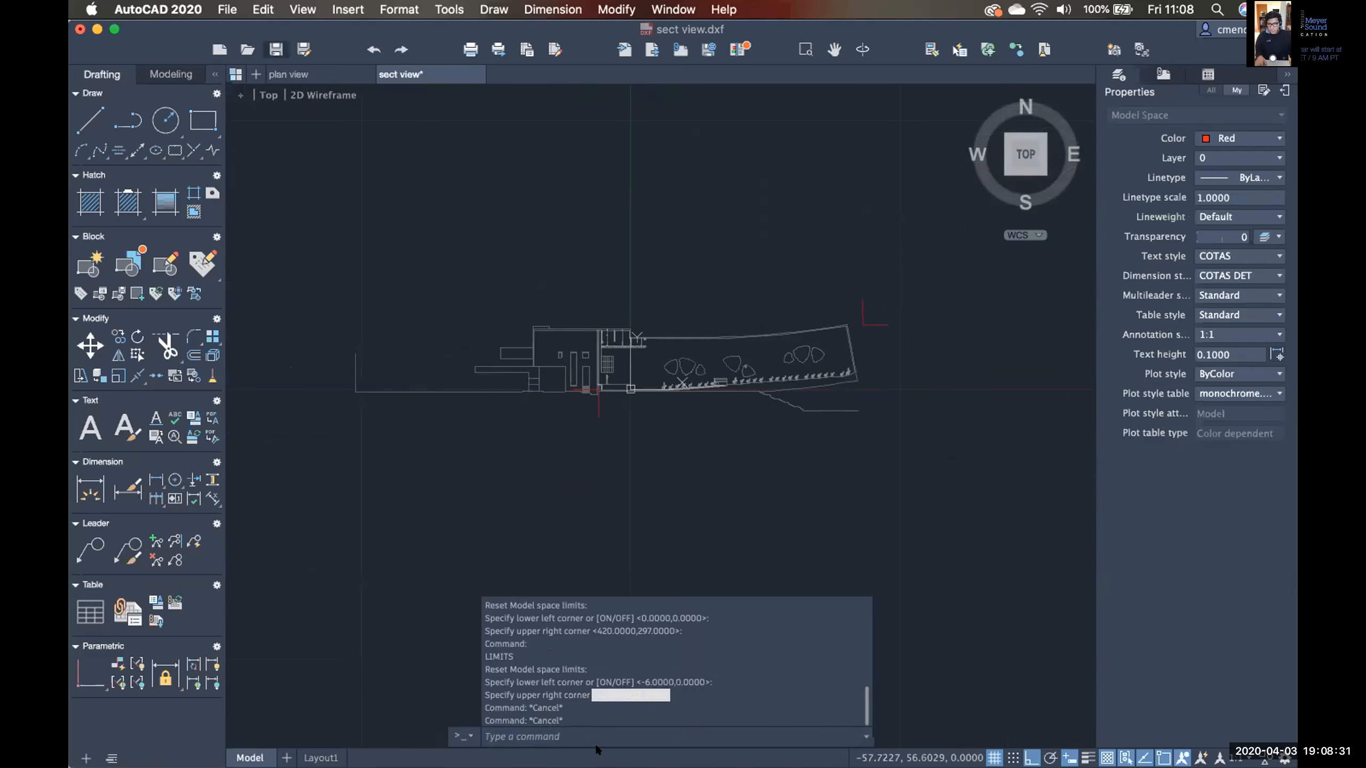
# Try to save the drawing as sect view in the 101 folder, in AutoCAD 2010/LT2010 DXF format.
pyautogui.press('super+s')
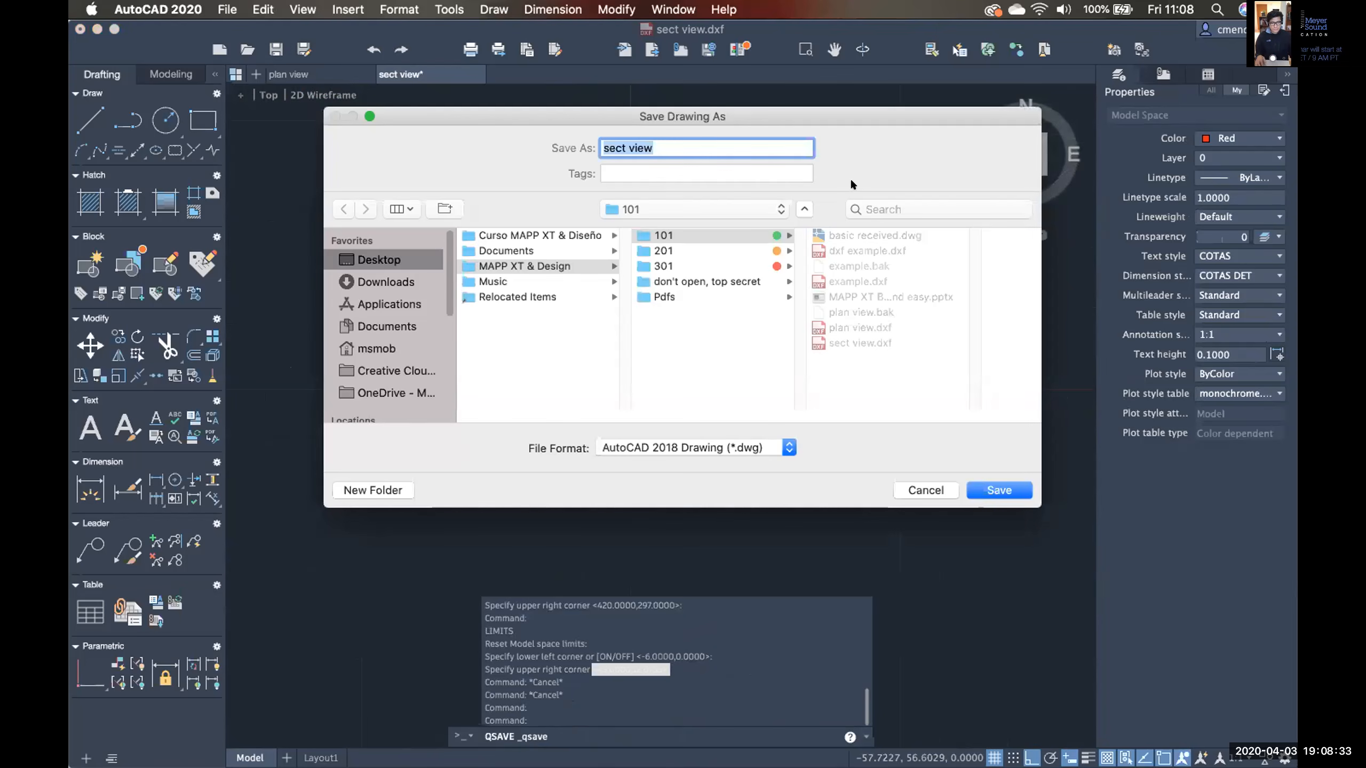
pyautogui.moveTo(921, 119); pyautogui.dragTo(781, 119)
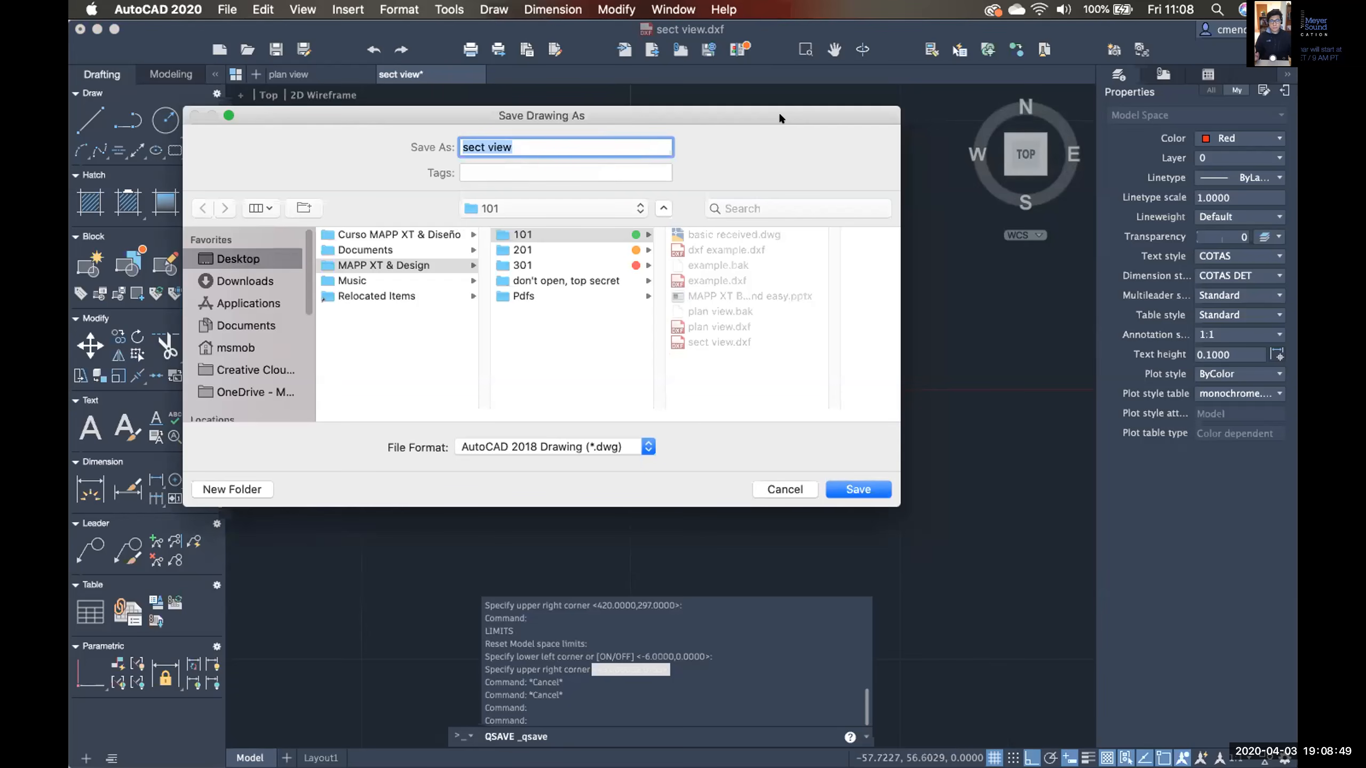
pyautogui.click(650, 446)
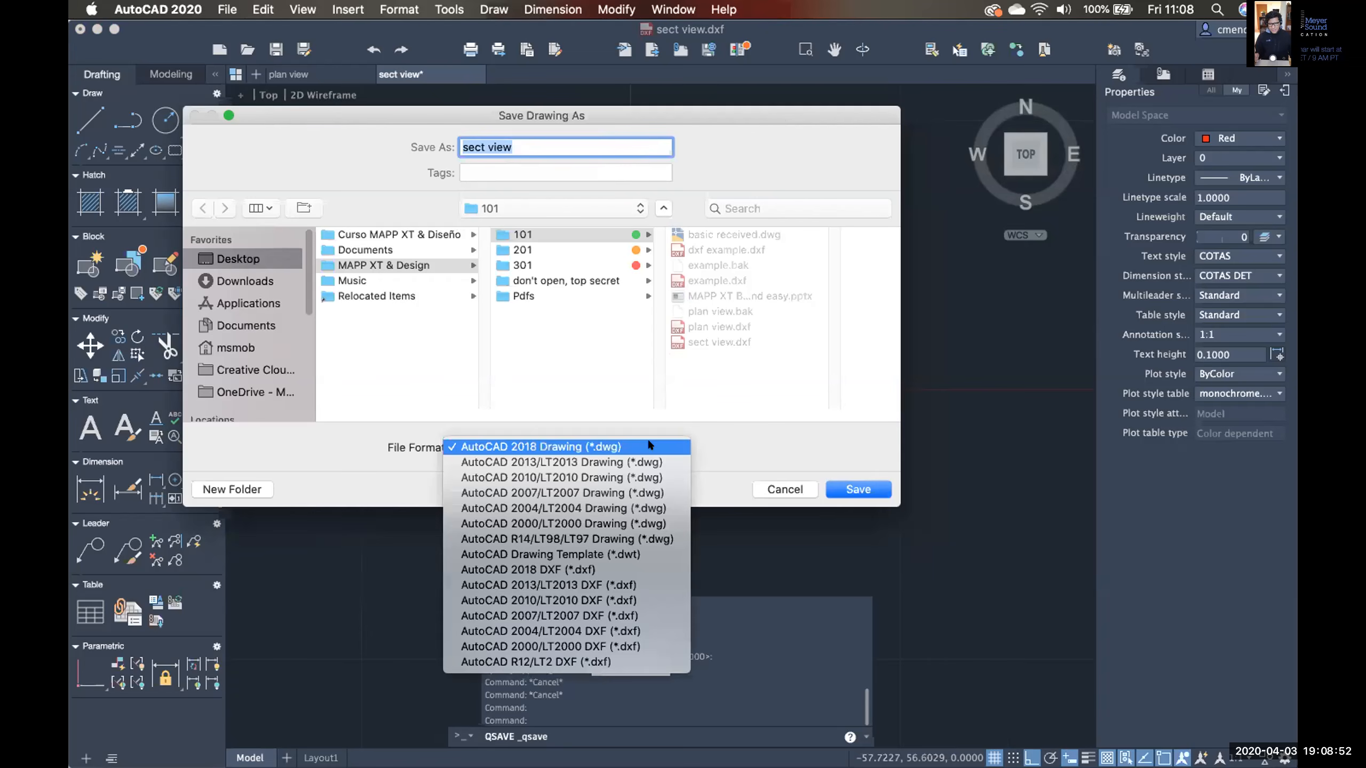
pyautogui.click(630, 598)
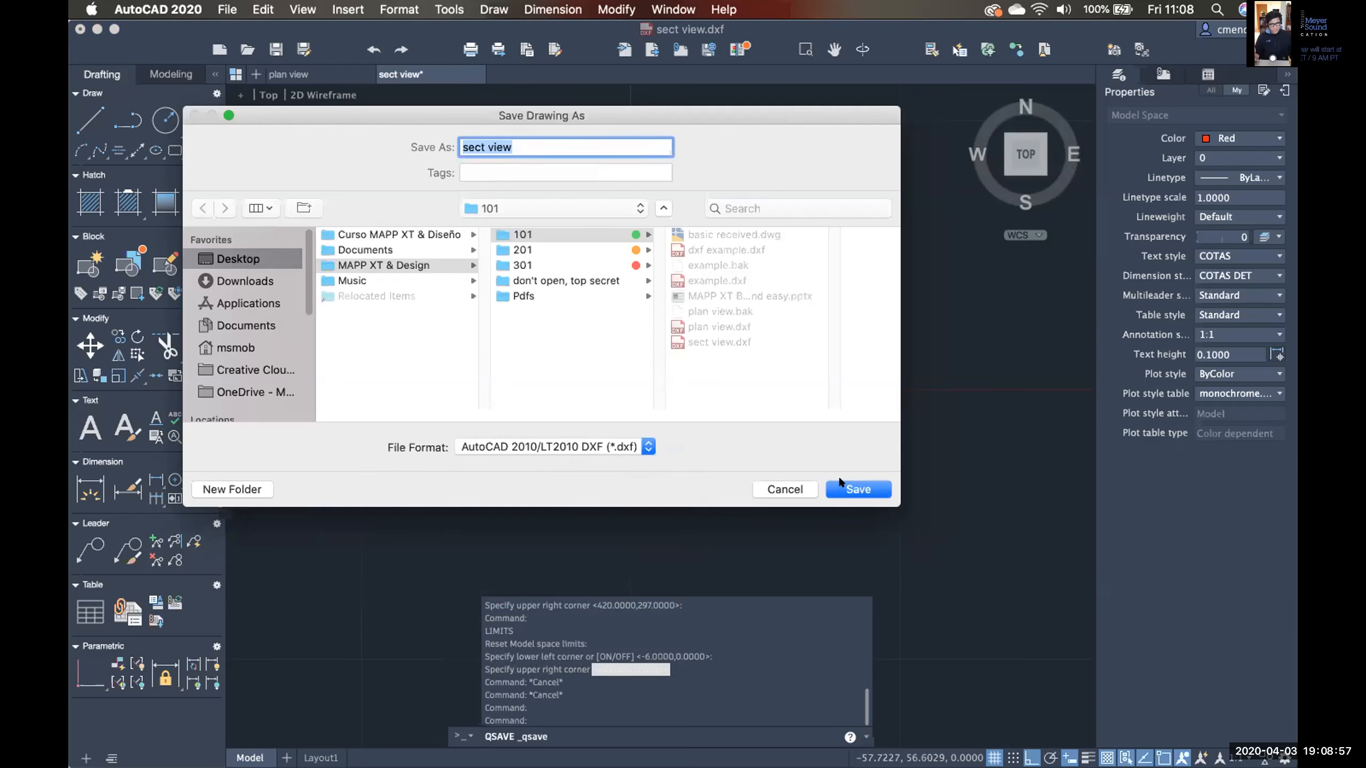
pyautogui.click(848, 489)
pyautogui.click(665, 223)
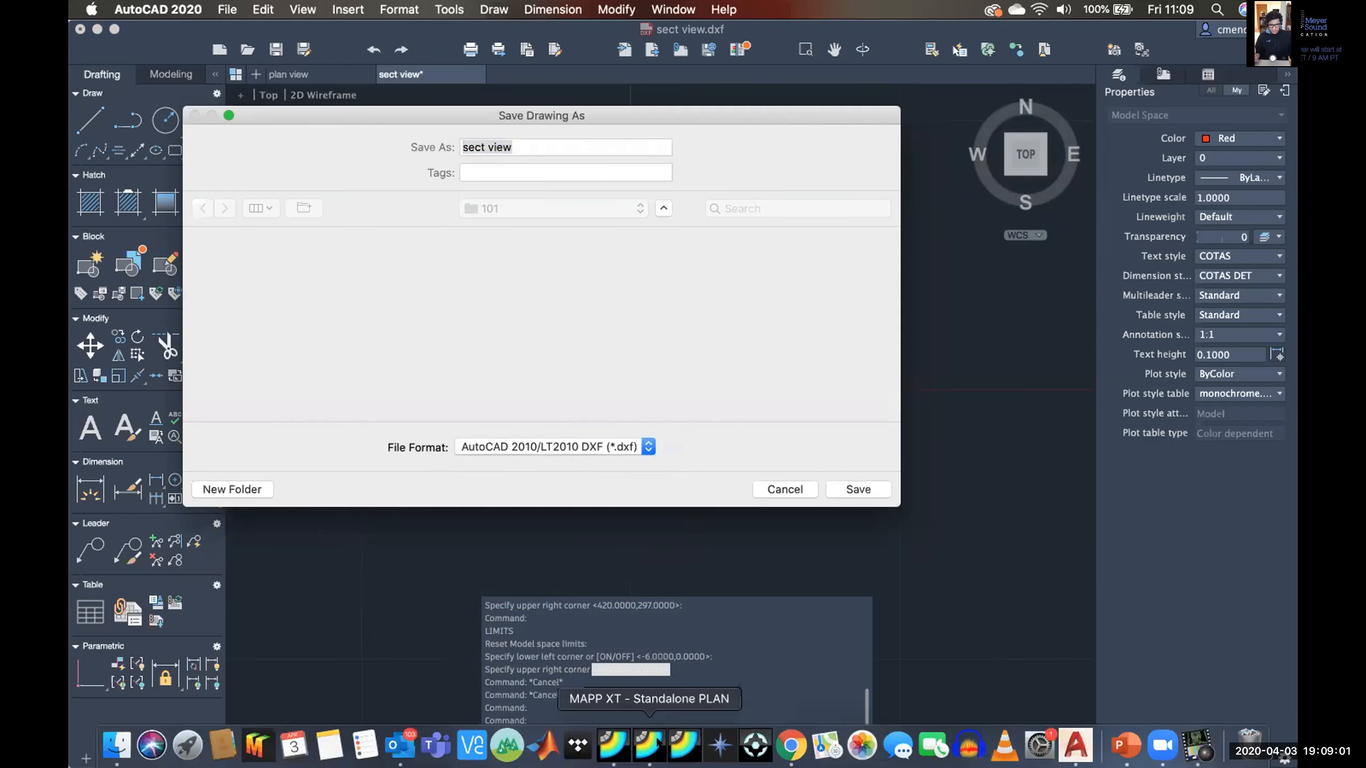
# Switch to the empty MAPP XT project and maximize its window, dismissing the AutoCAD error report.
pyautogui.click(649, 745)
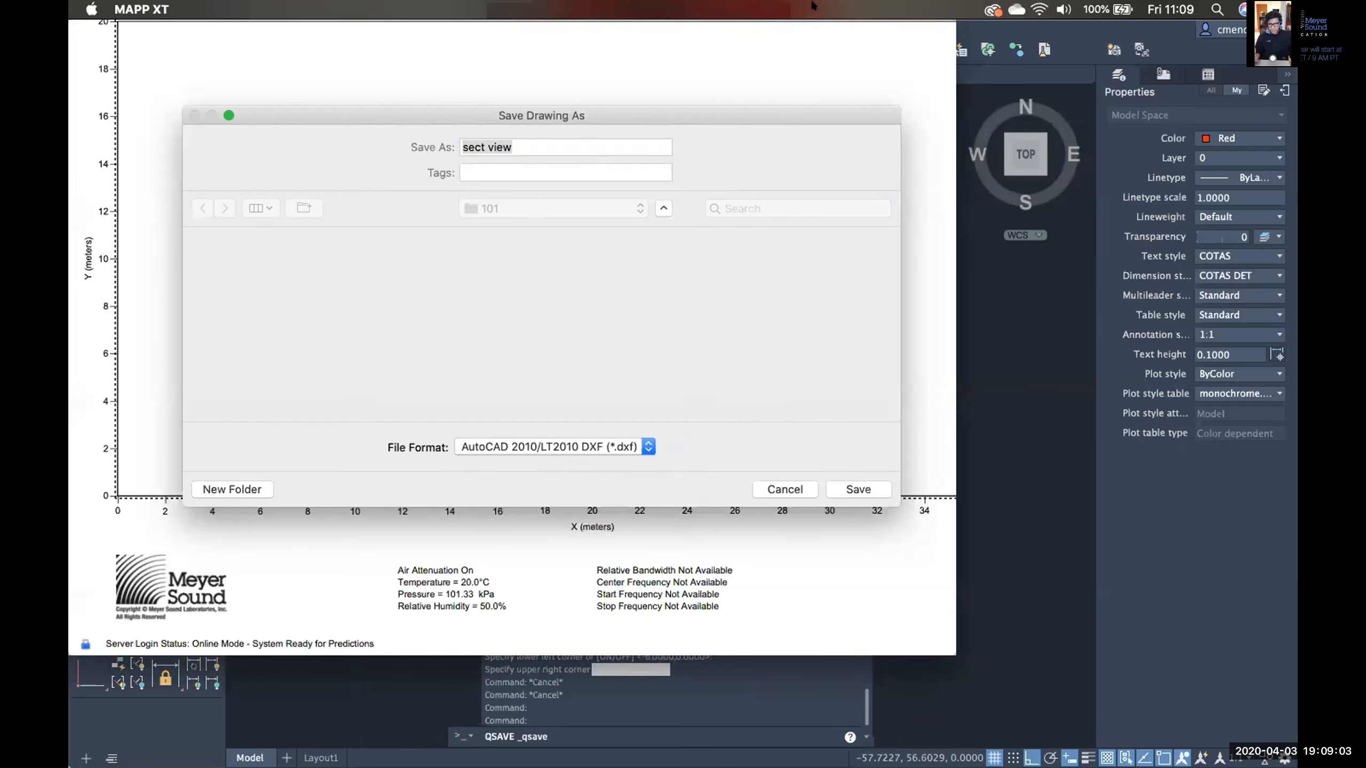
pyautogui.moveTo(909, 79); pyautogui.dragTo(910, 95)
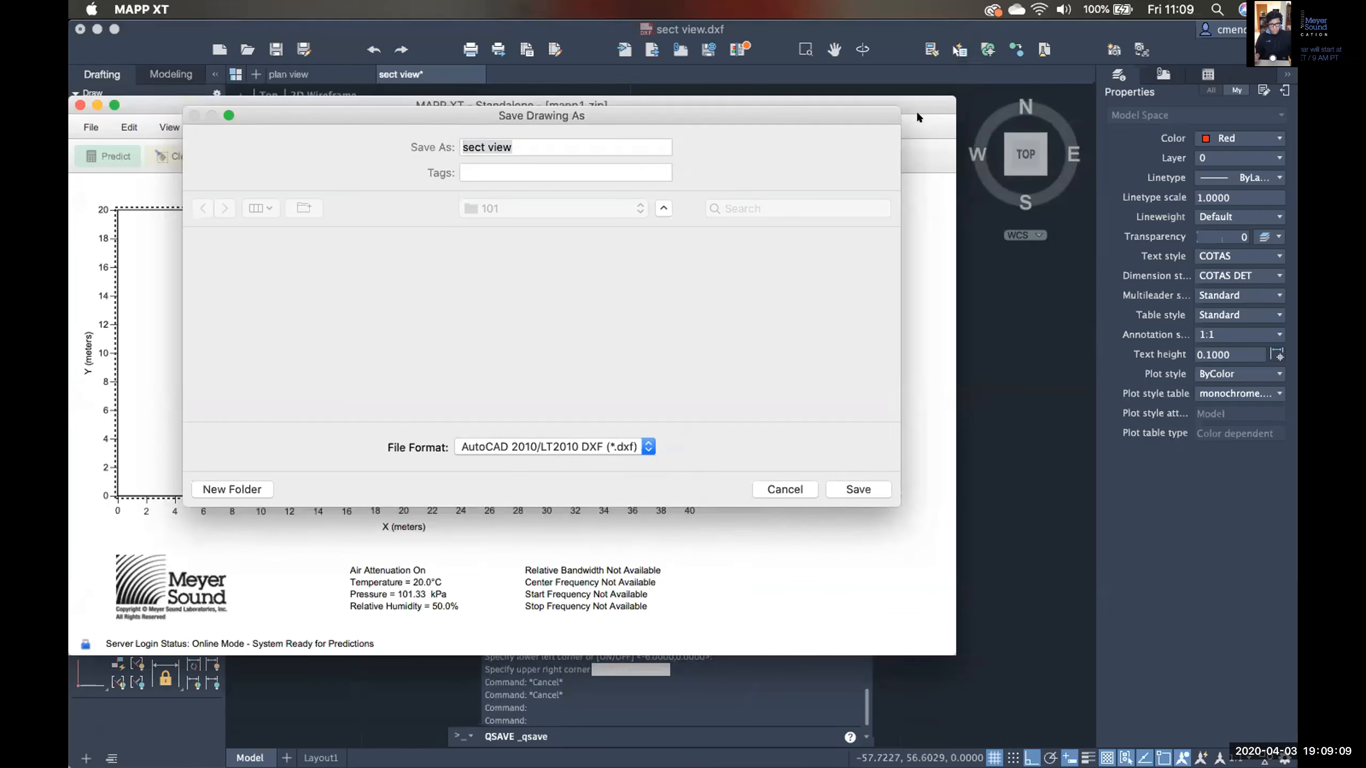
pyautogui.moveTo(916, 99); pyautogui.dragTo(1001, 105)
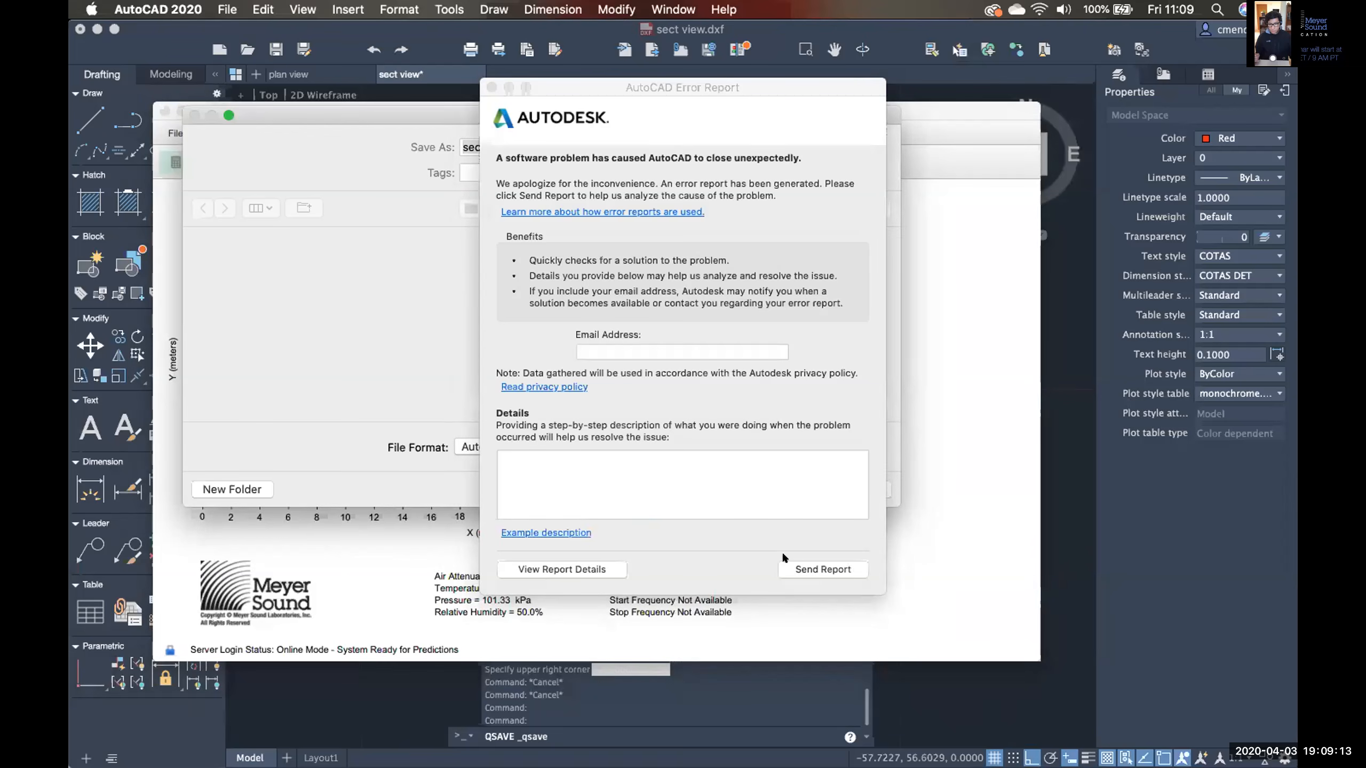
pyautogui.click(492, 87)
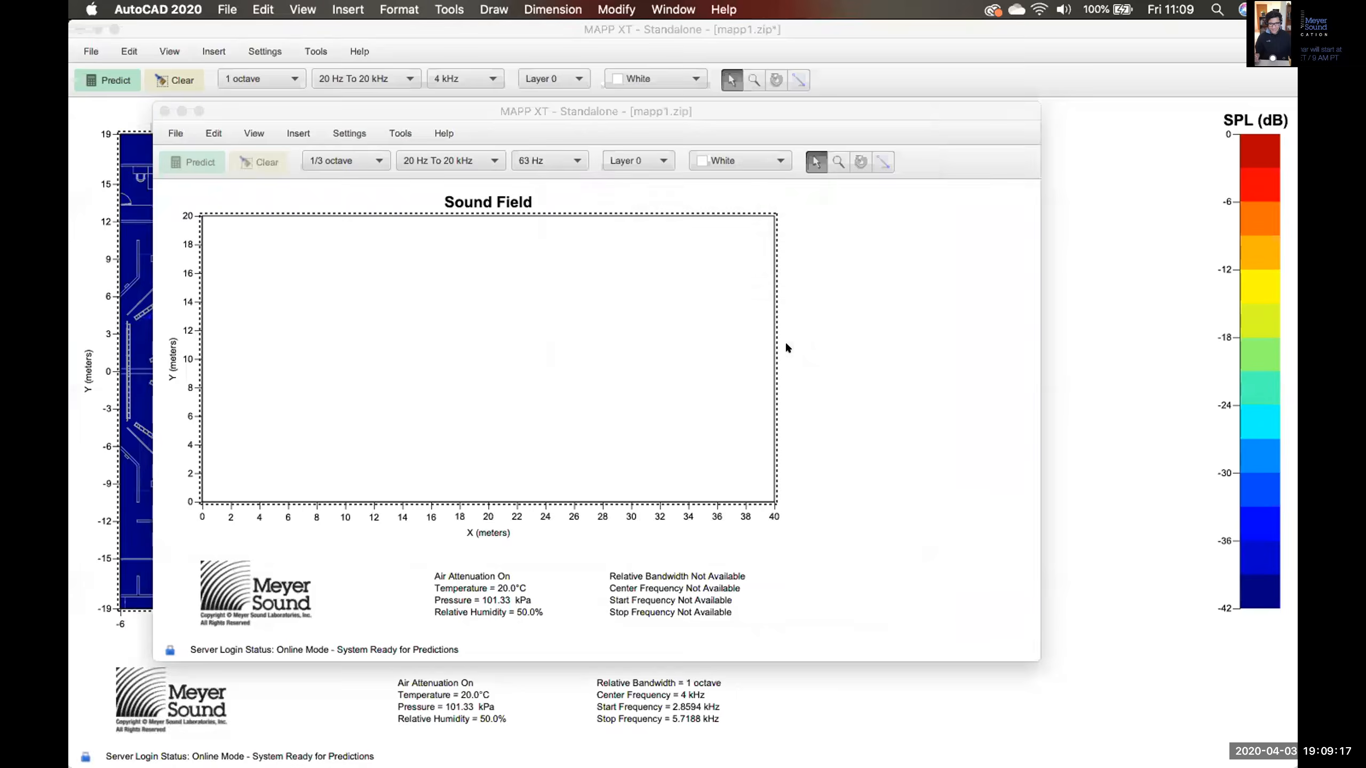
pyautogui.click(746, 345)
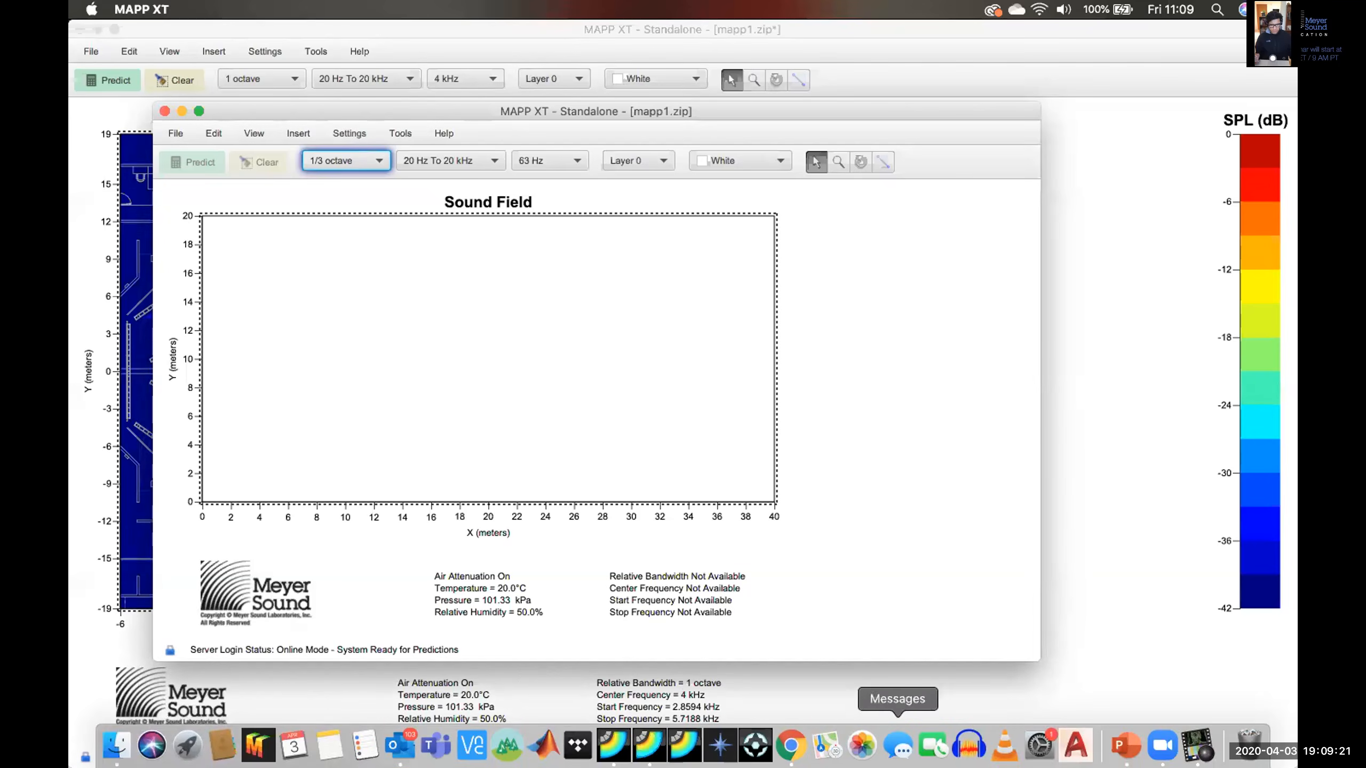
pyautogui.doubleClick(664, 111)
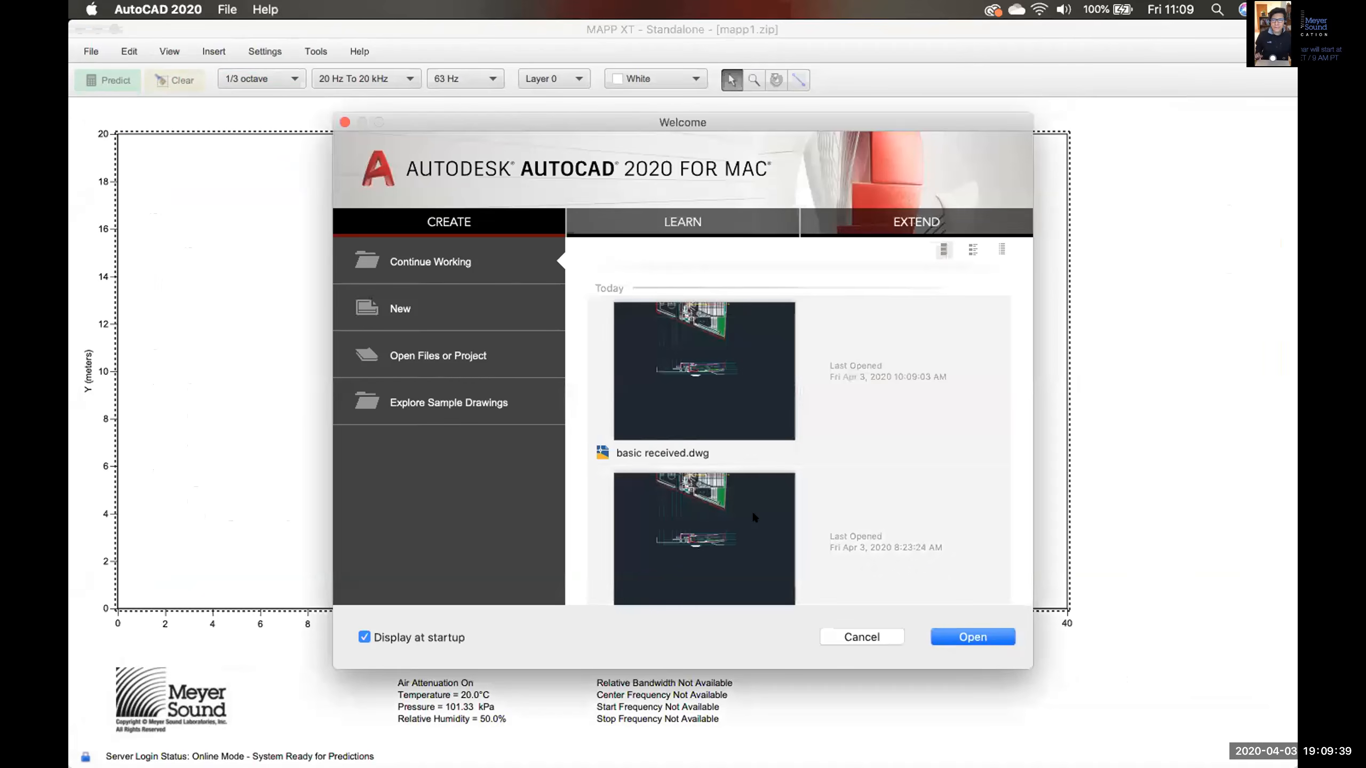
# In the restarted AutoCAD, open sect view.dxf from the 101 folder inside MAPP XT & Design.
pyautogui.click(742, 373)
pyautogui.click(480, 360)
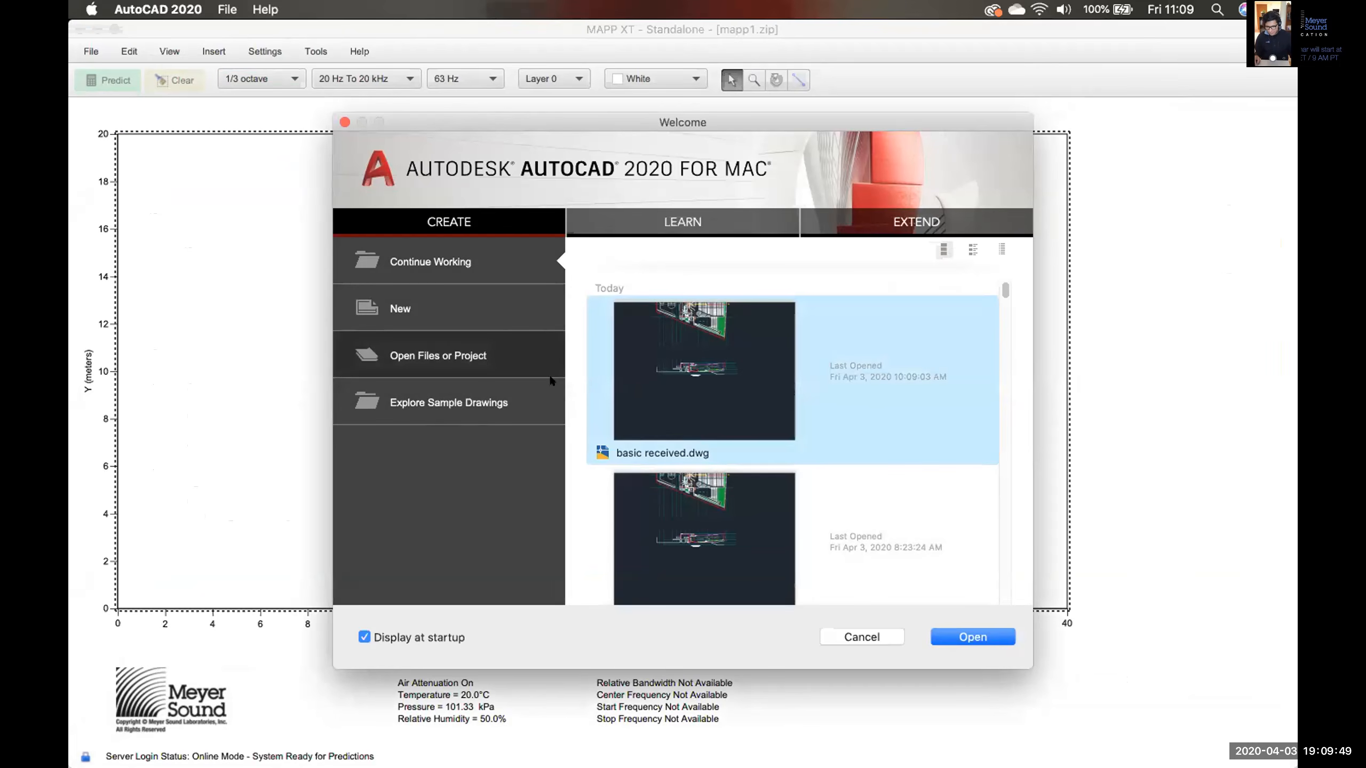
pyautogui.click(964, 635)
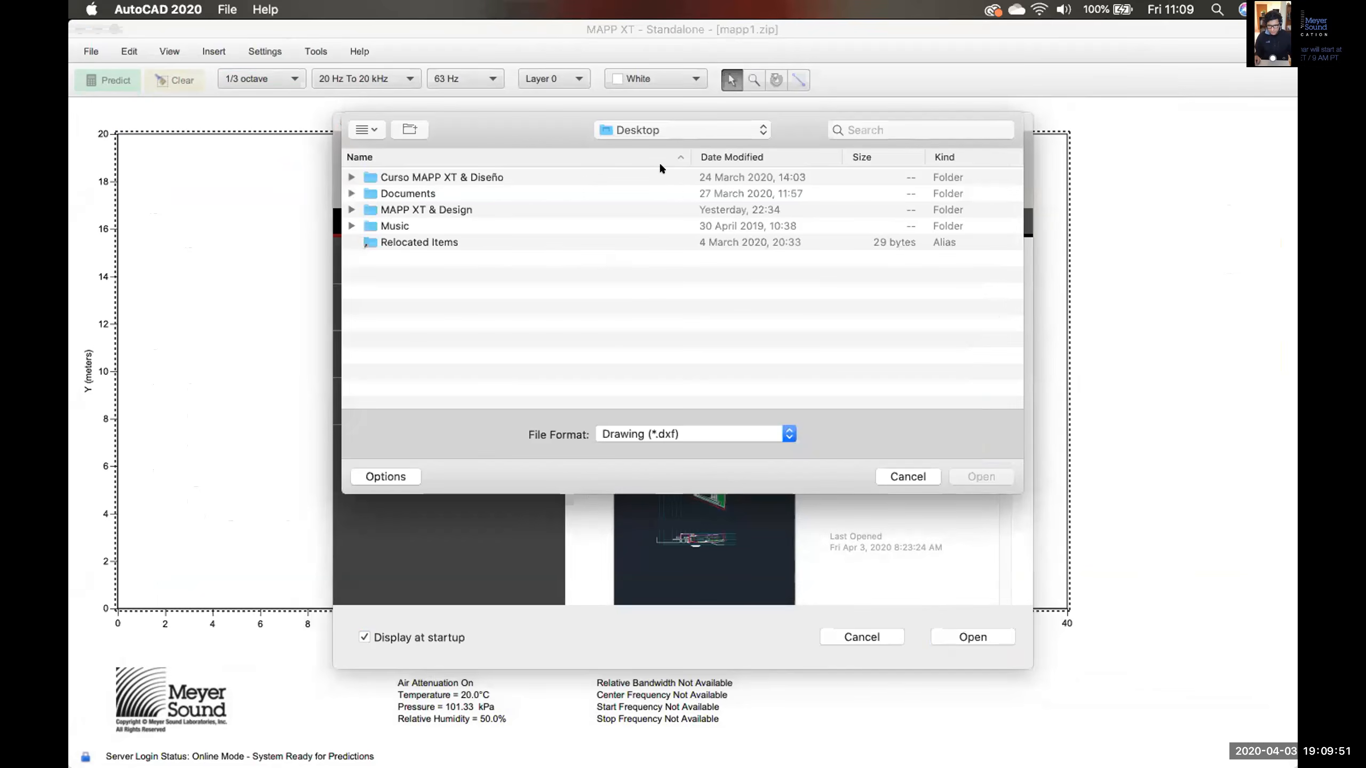
pyautogui.doubleClick(377, 209)
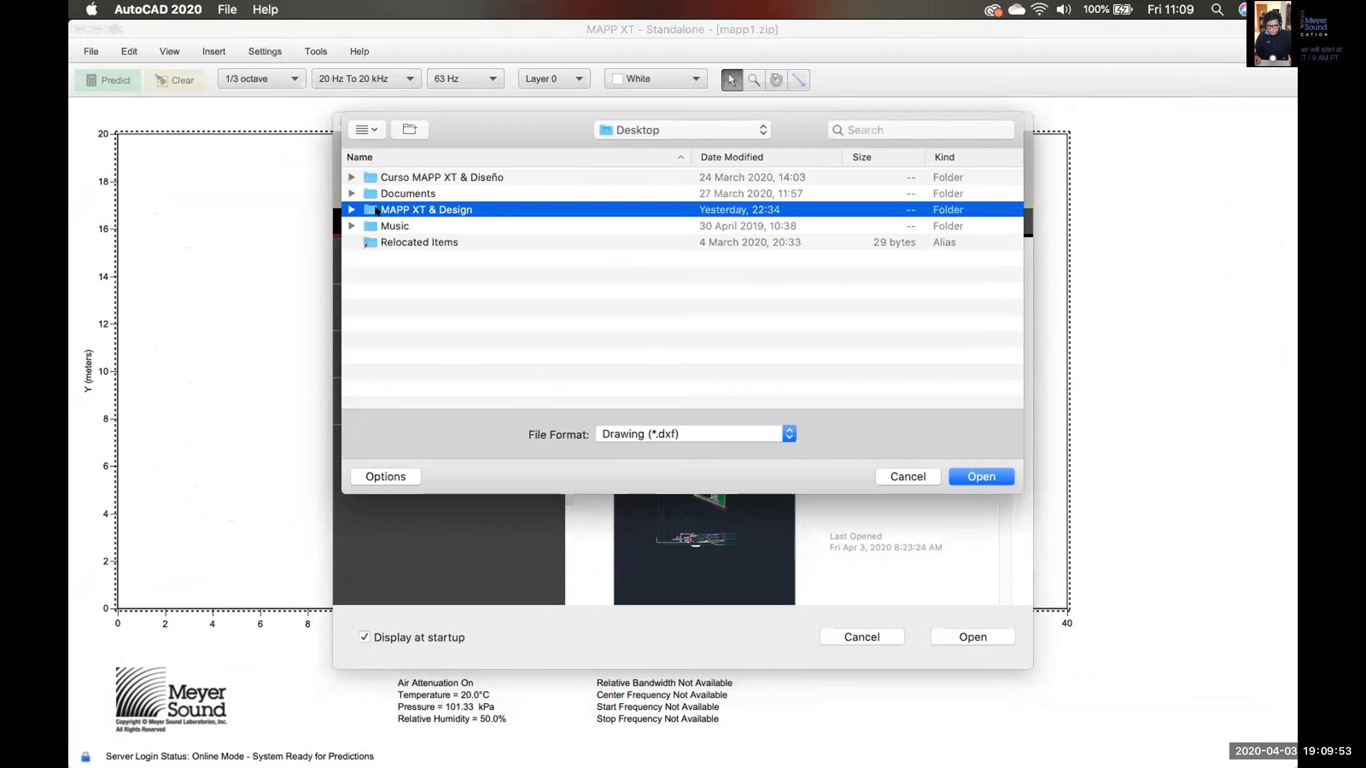
pyautogui.doubleClick(377, 177)
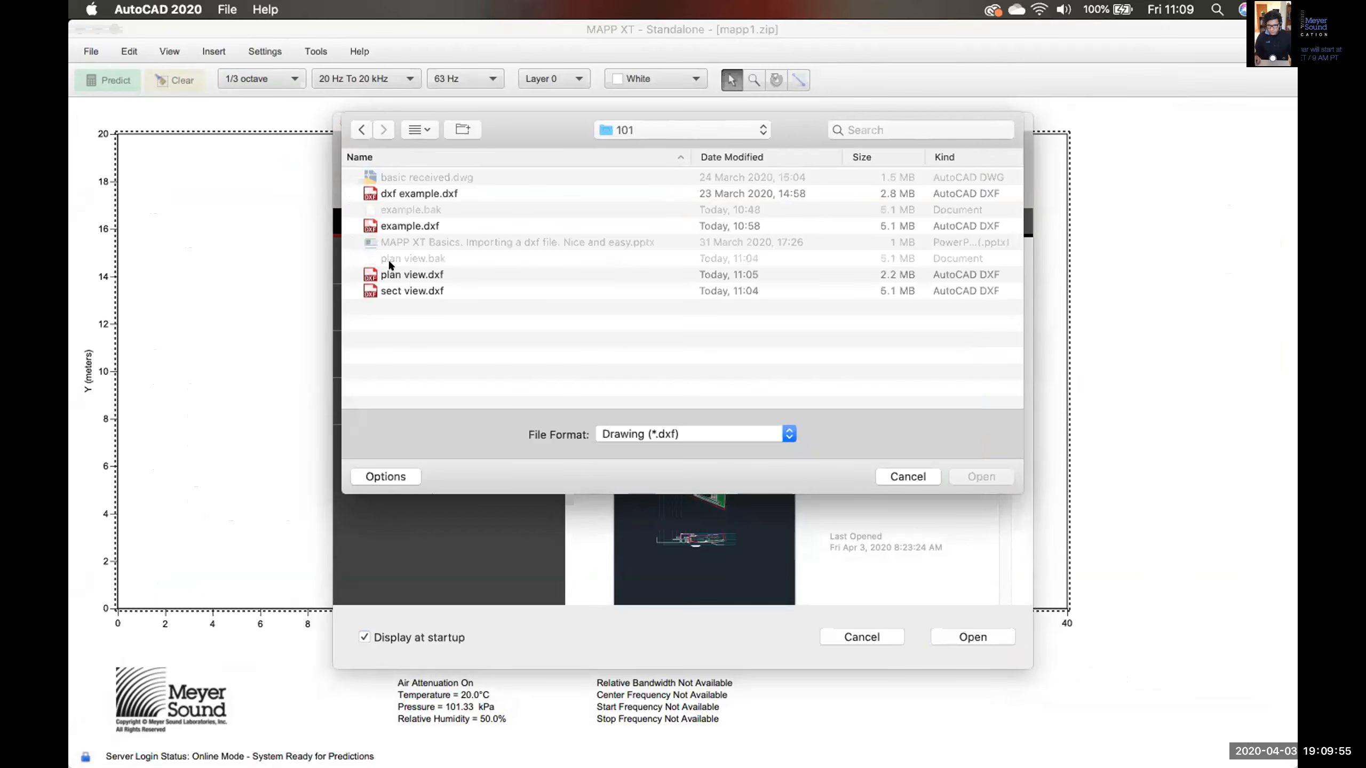
pyautogui.click(404, 290)
pyautogui.click(973, 476)
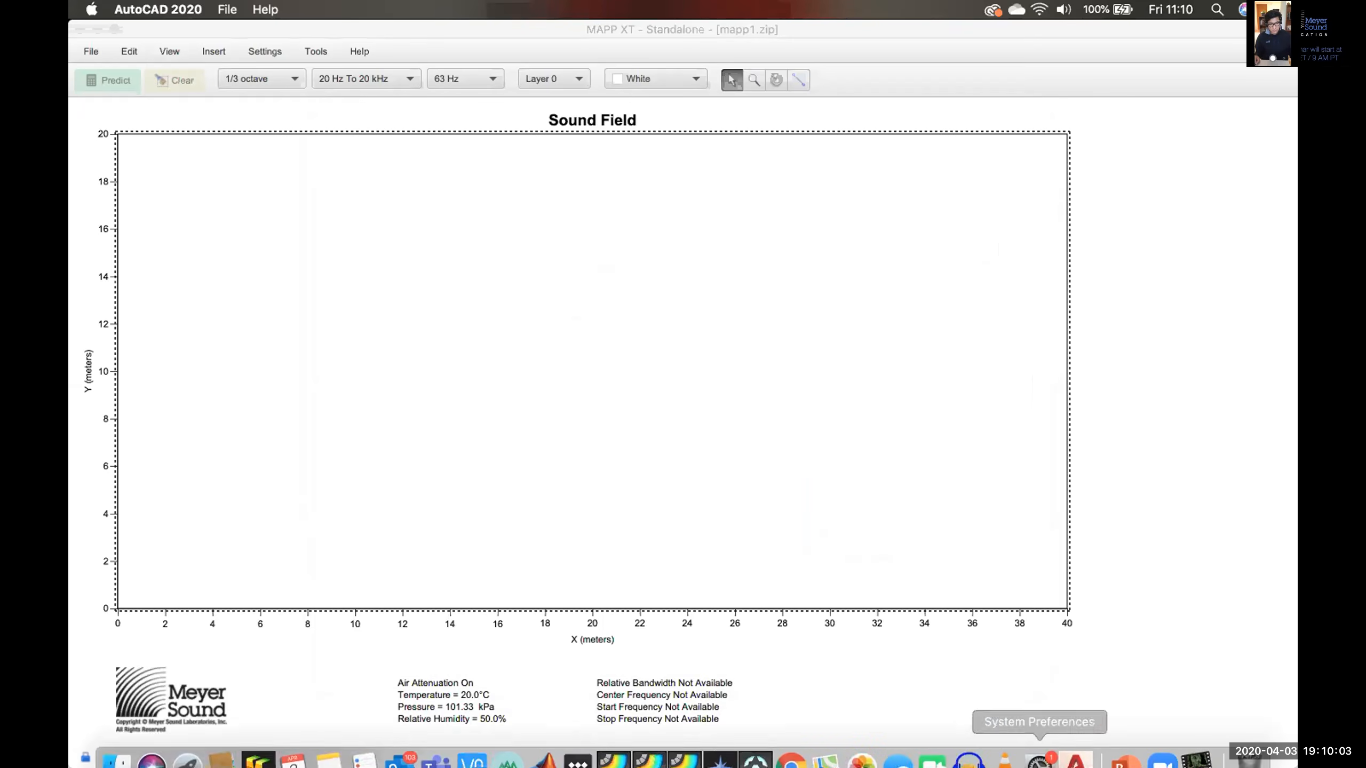
pyautogui.moveTo(1075, 750)
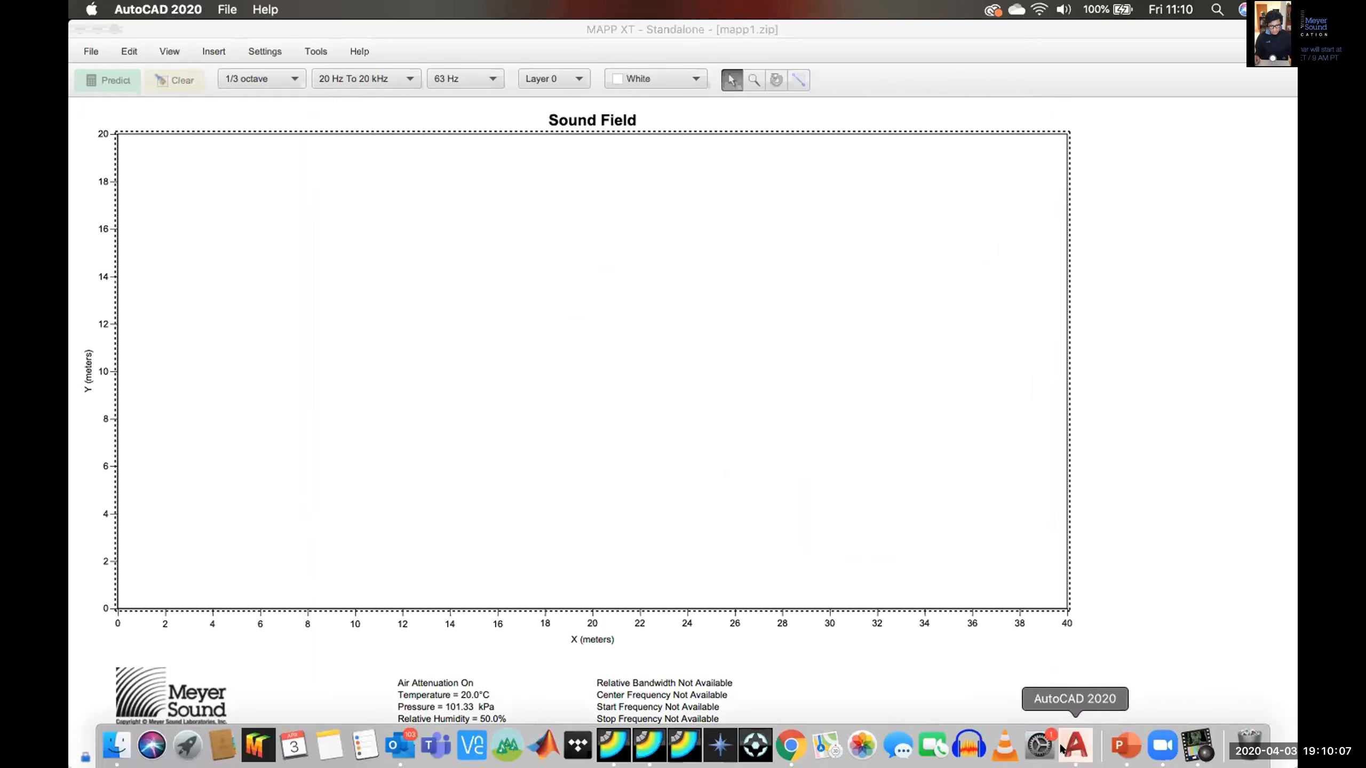
pyautogui.moveTo(968, 761)
pyautogui.click(1080, 748)
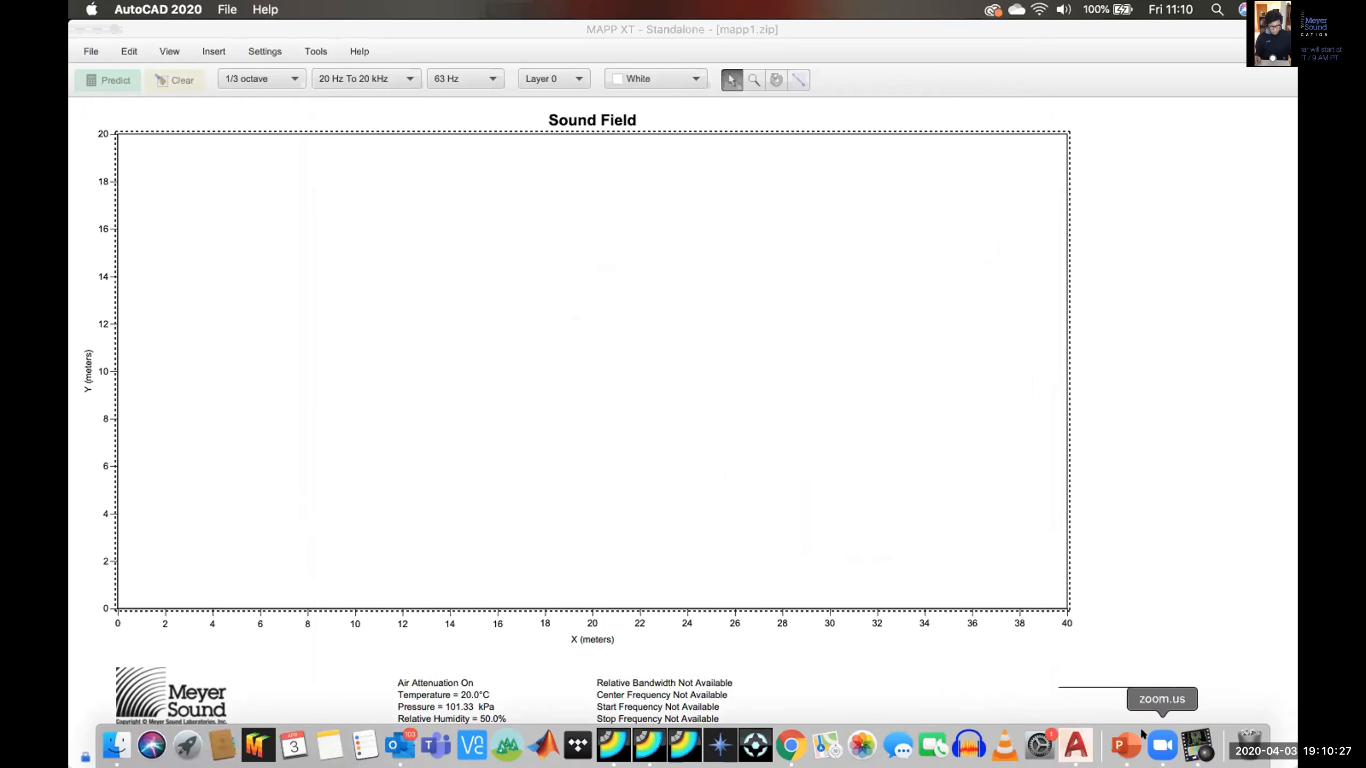
pyautogui.click(1161, 745)
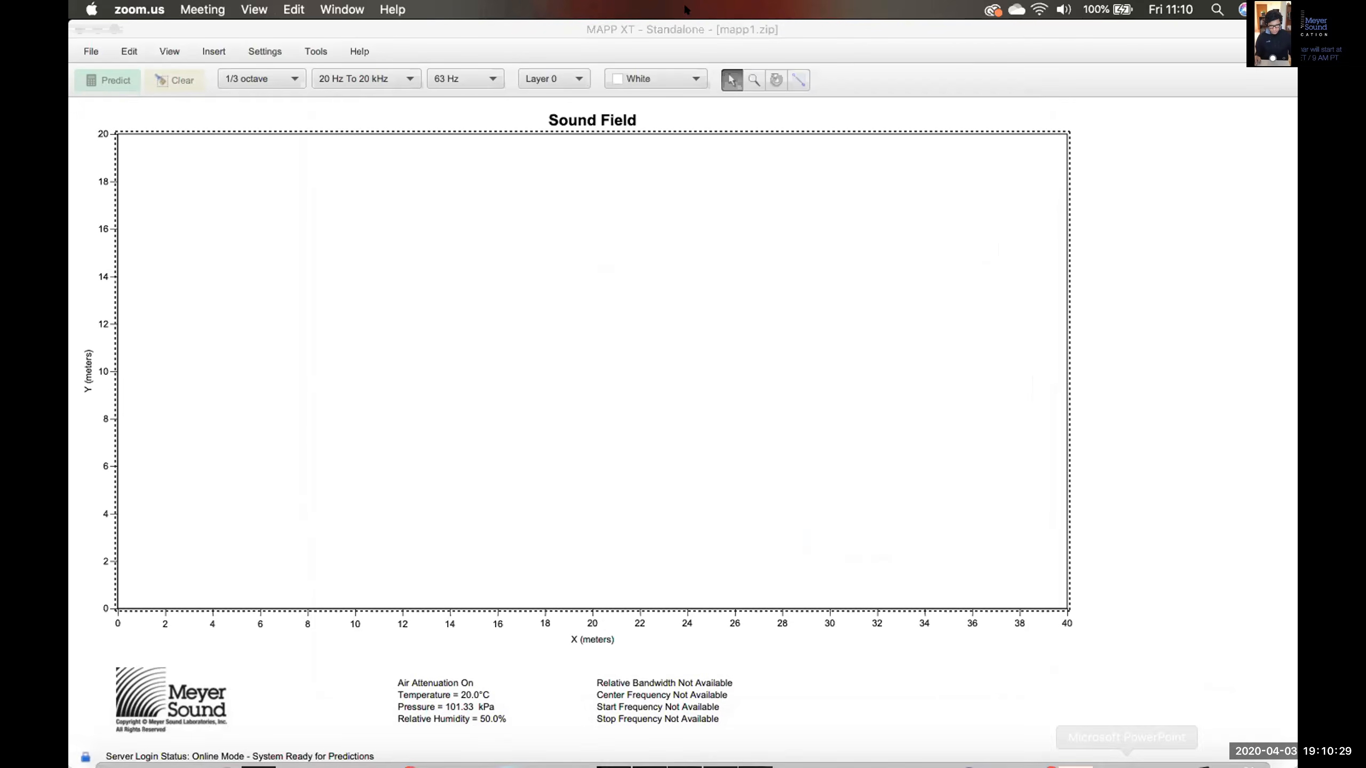
pyautogui.click(934, 39)
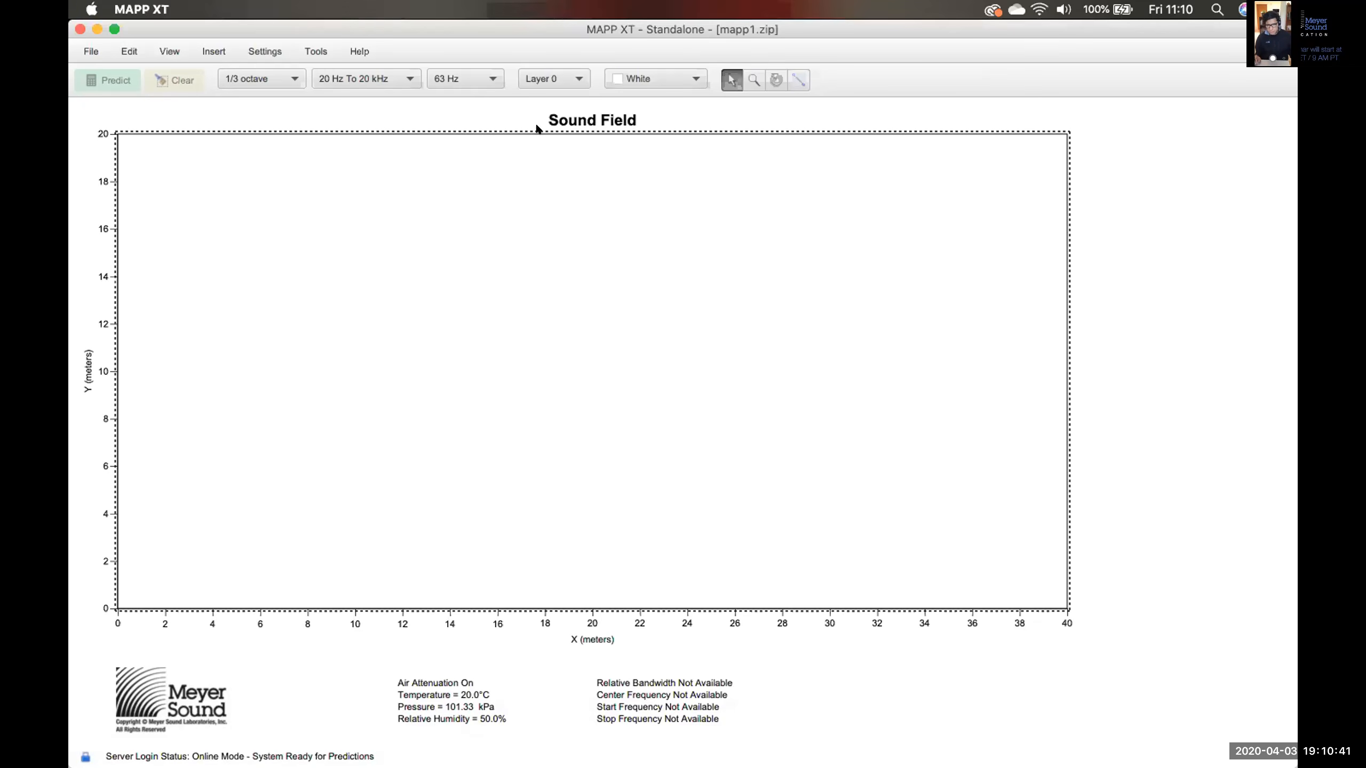
pyautogui.moveTo(1038, 765)
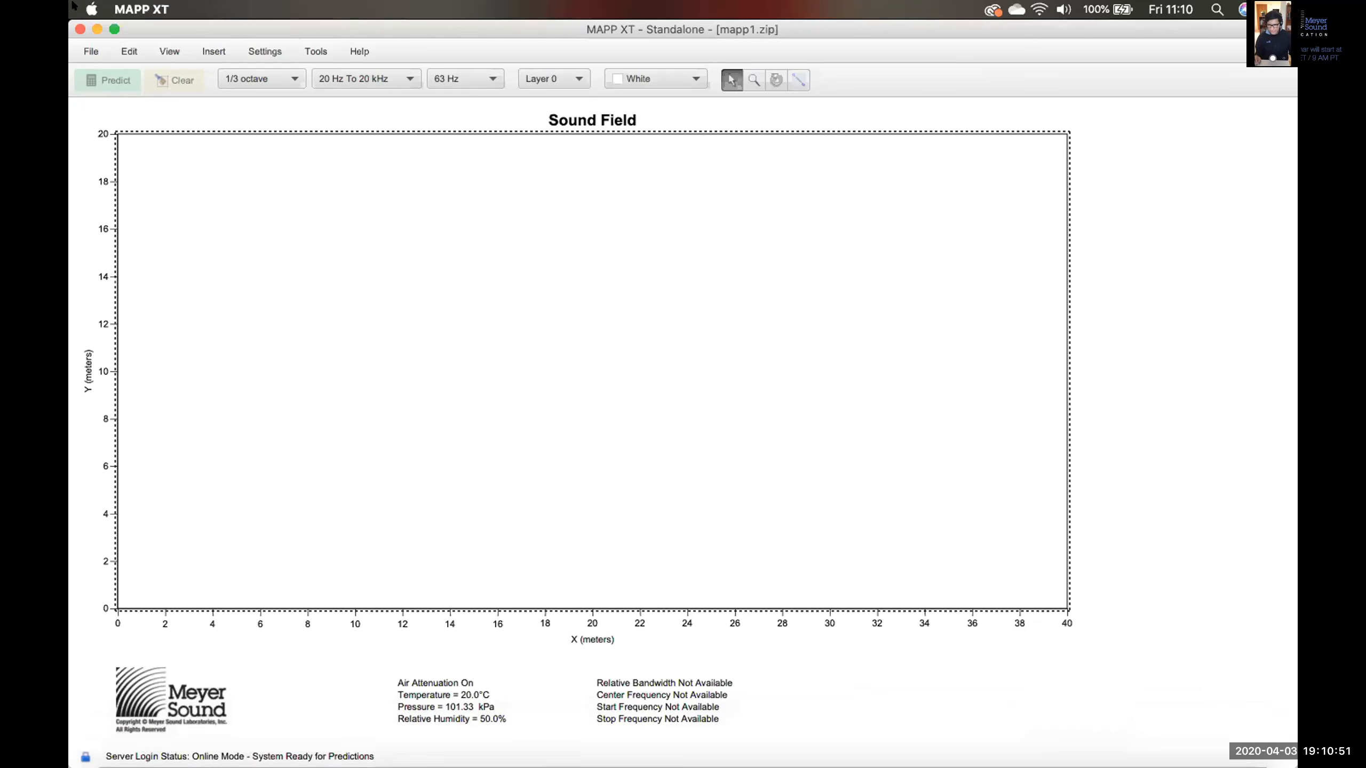
# Force quit the unresponsive AutoCAD 2020 and close the Force Quit Applications window.
pyautogui.click(90, 8)
pyautogui.click(320, 18)
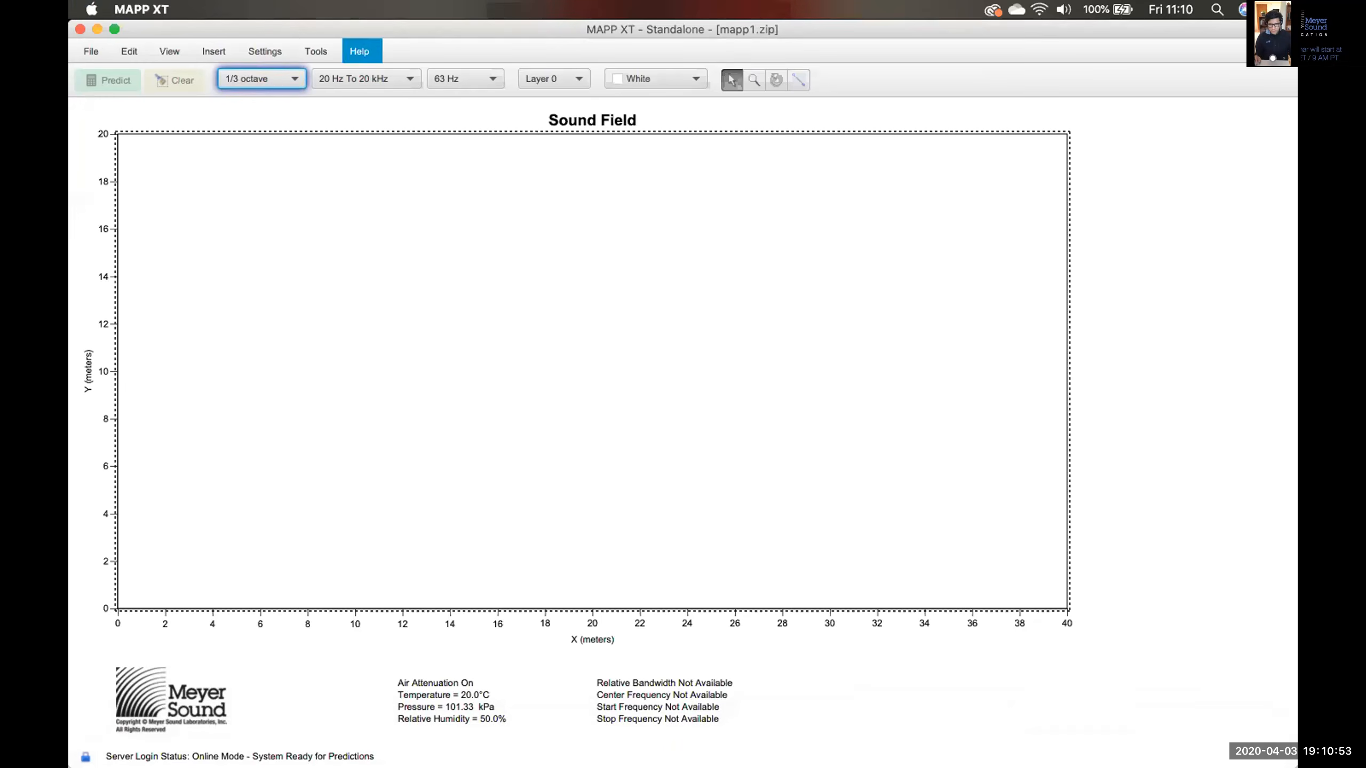
pyautogui.click(91, 9)
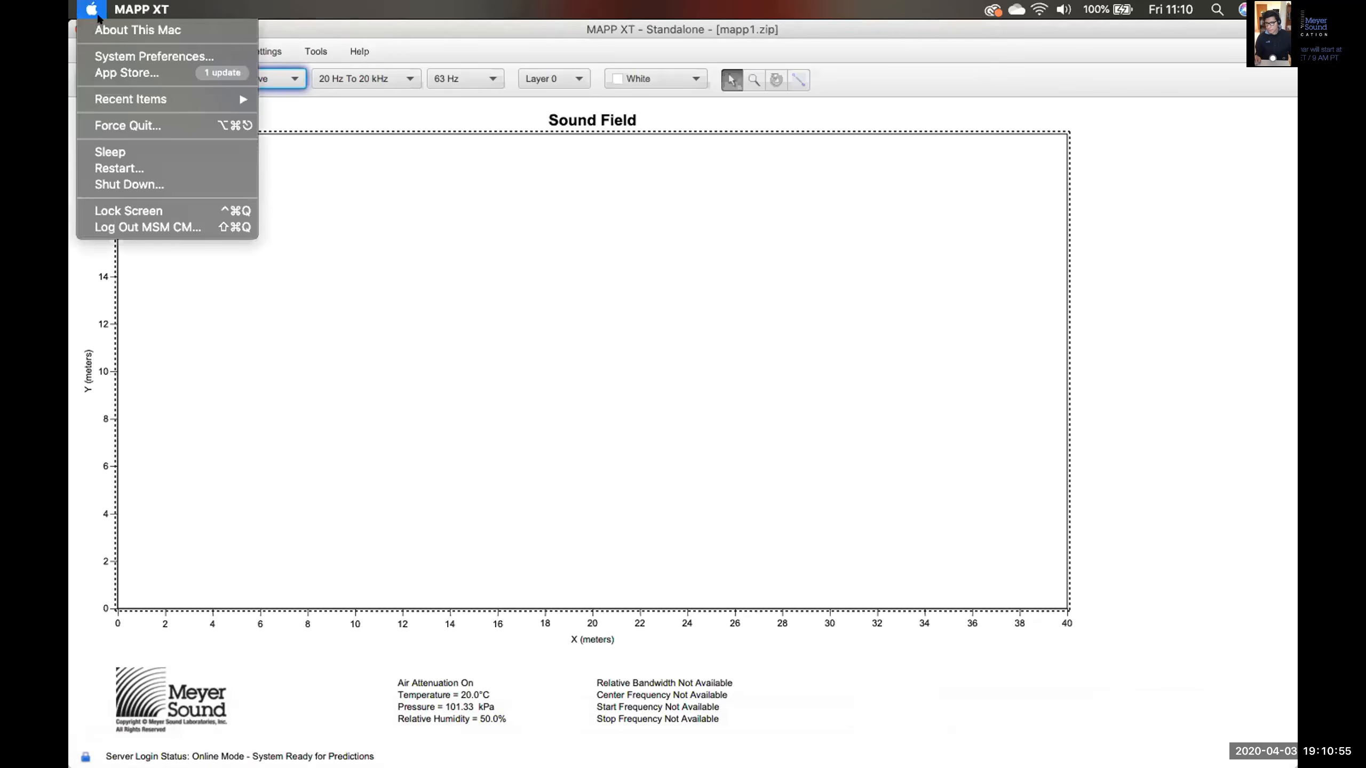
pyautogui.click(153, 126)
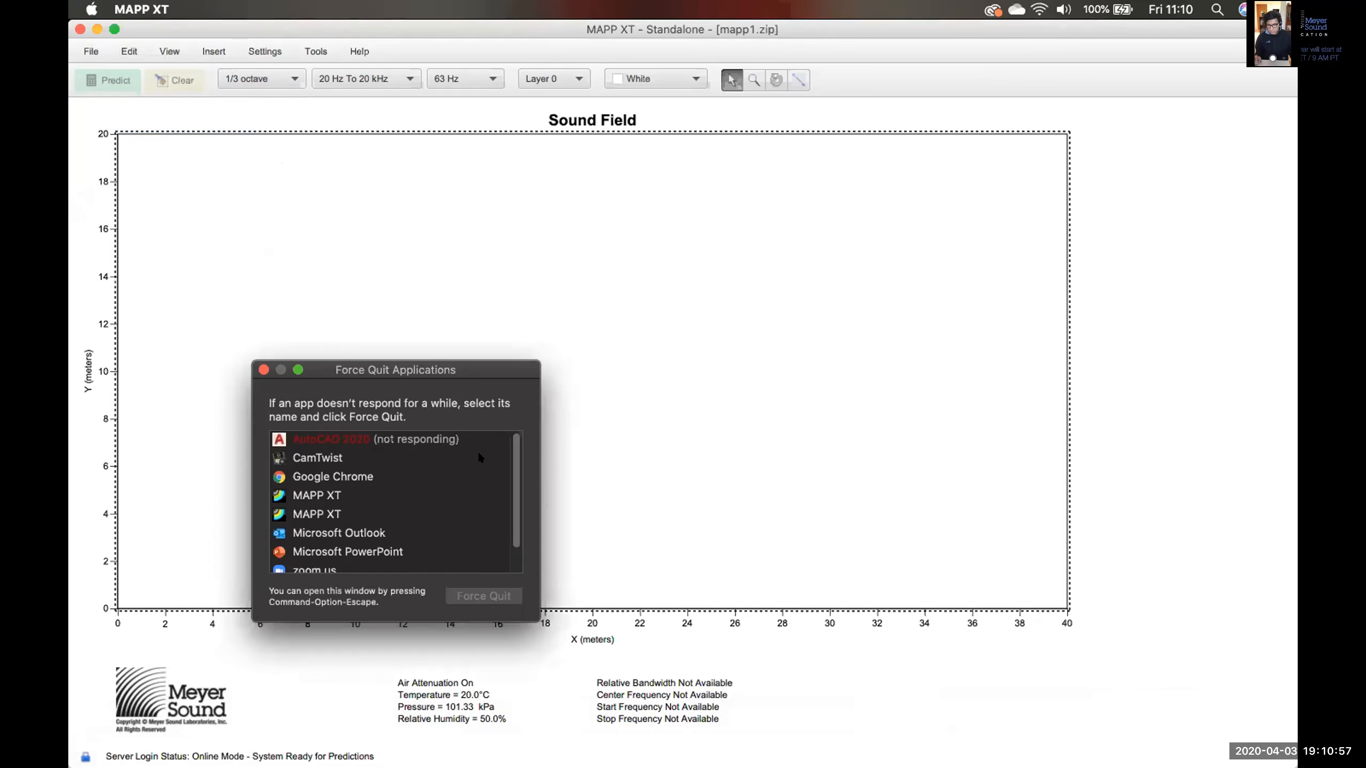
pyautogui.click(372, 437)
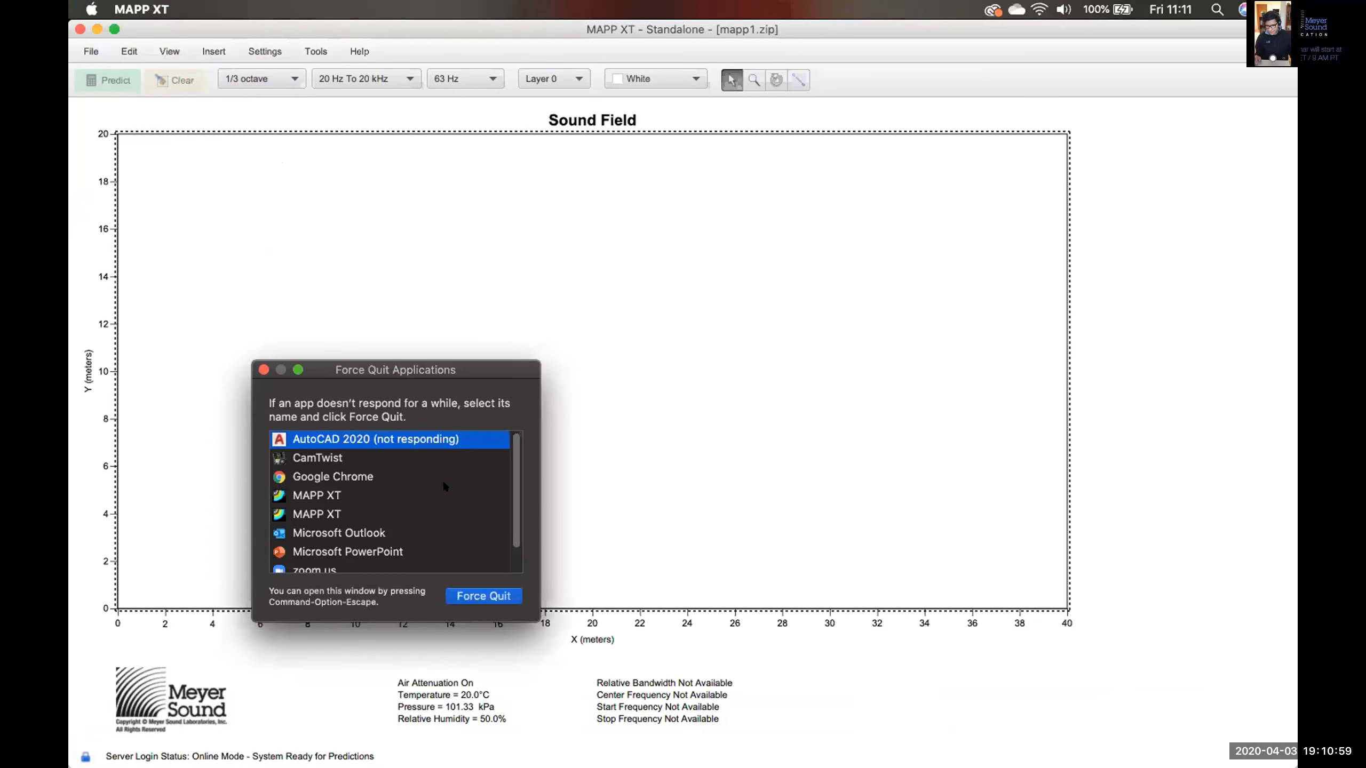
pyautogui.click(486, 596)
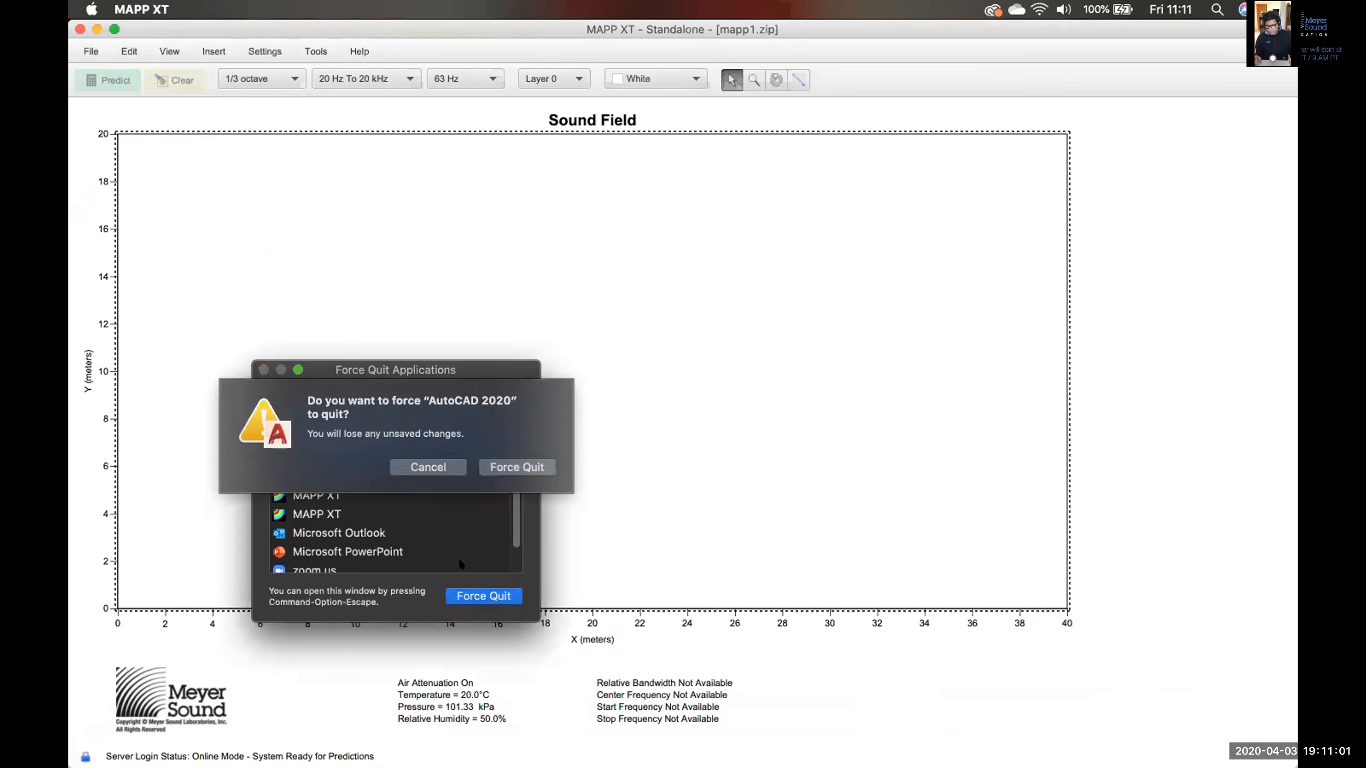
pyautogui.click(511, 464)
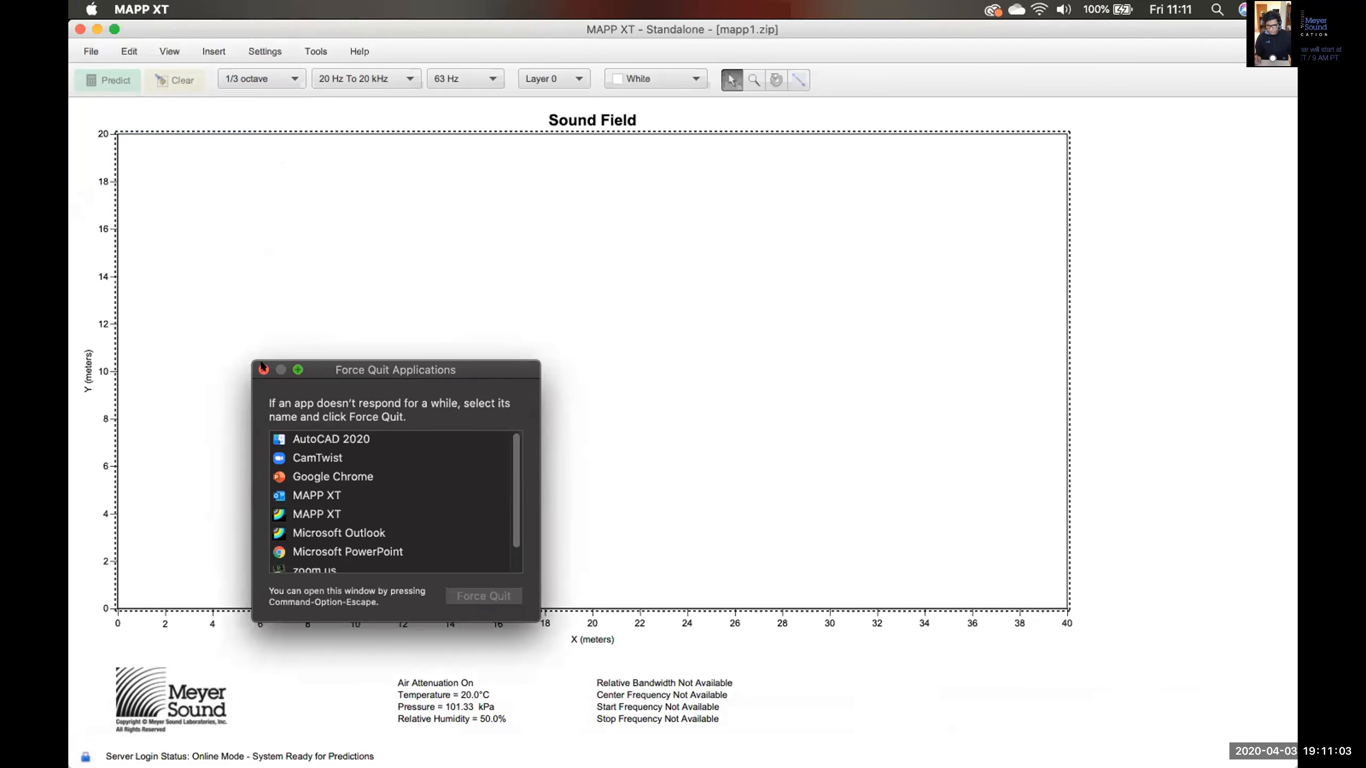
pyautogui.click(263, 370)
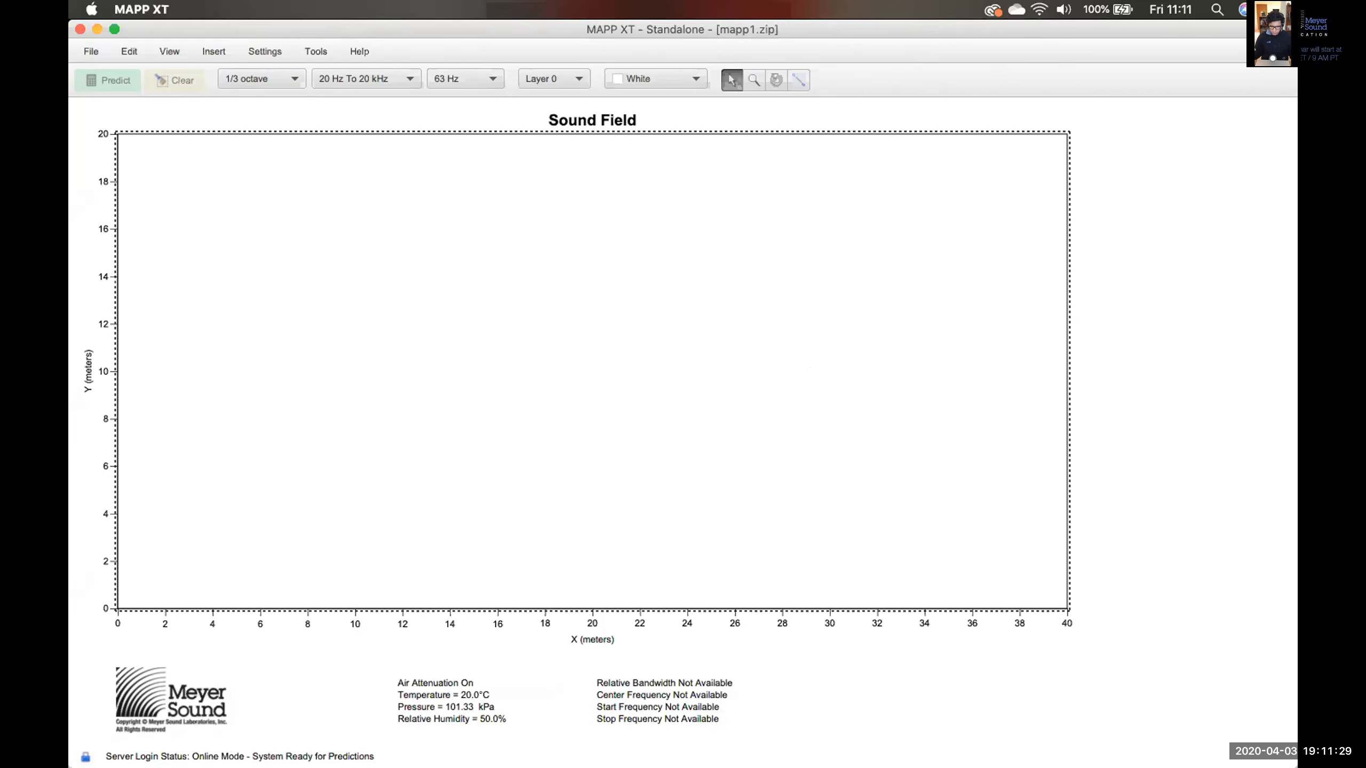
# Relaunch AutoCAD 2020 and open sect view.dxf from the 101 folder.
pyautogui.click(1073, 745)
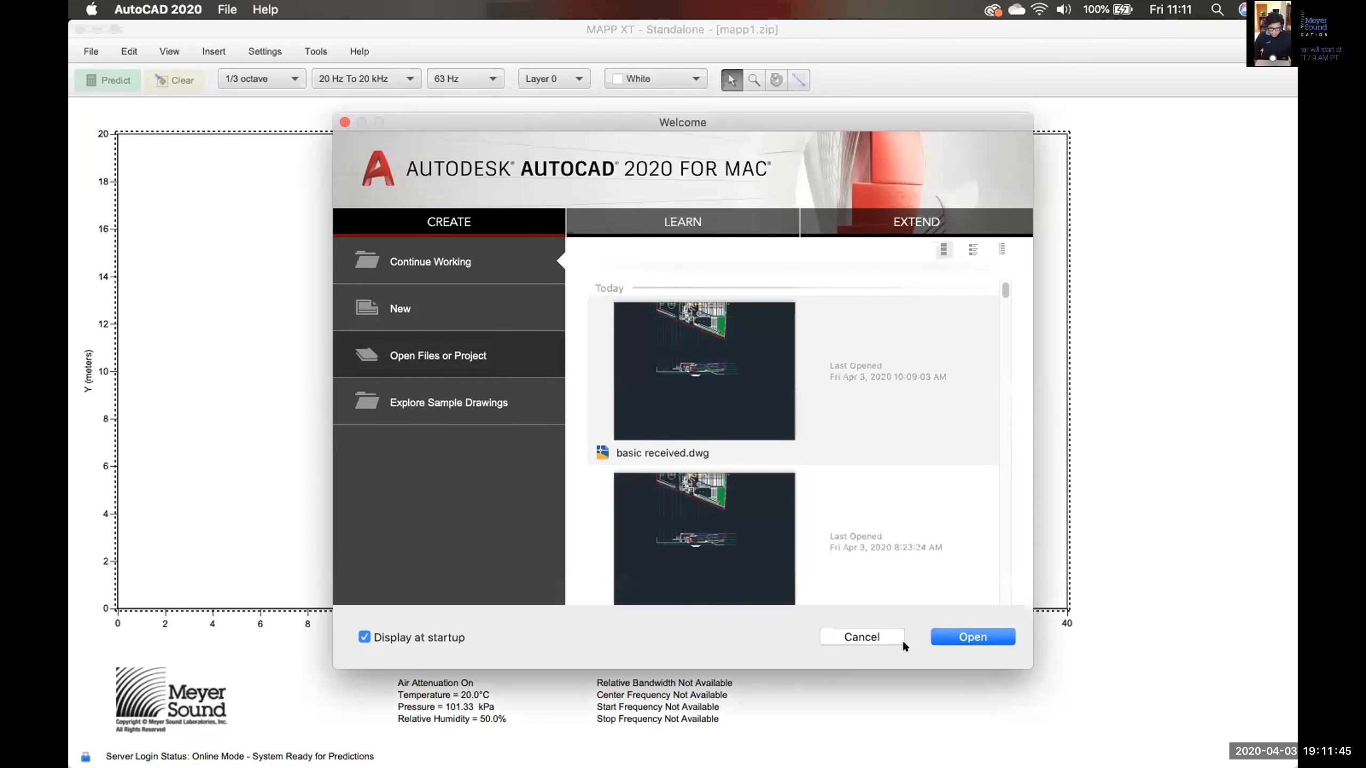
pyautogui.click(418, 291)
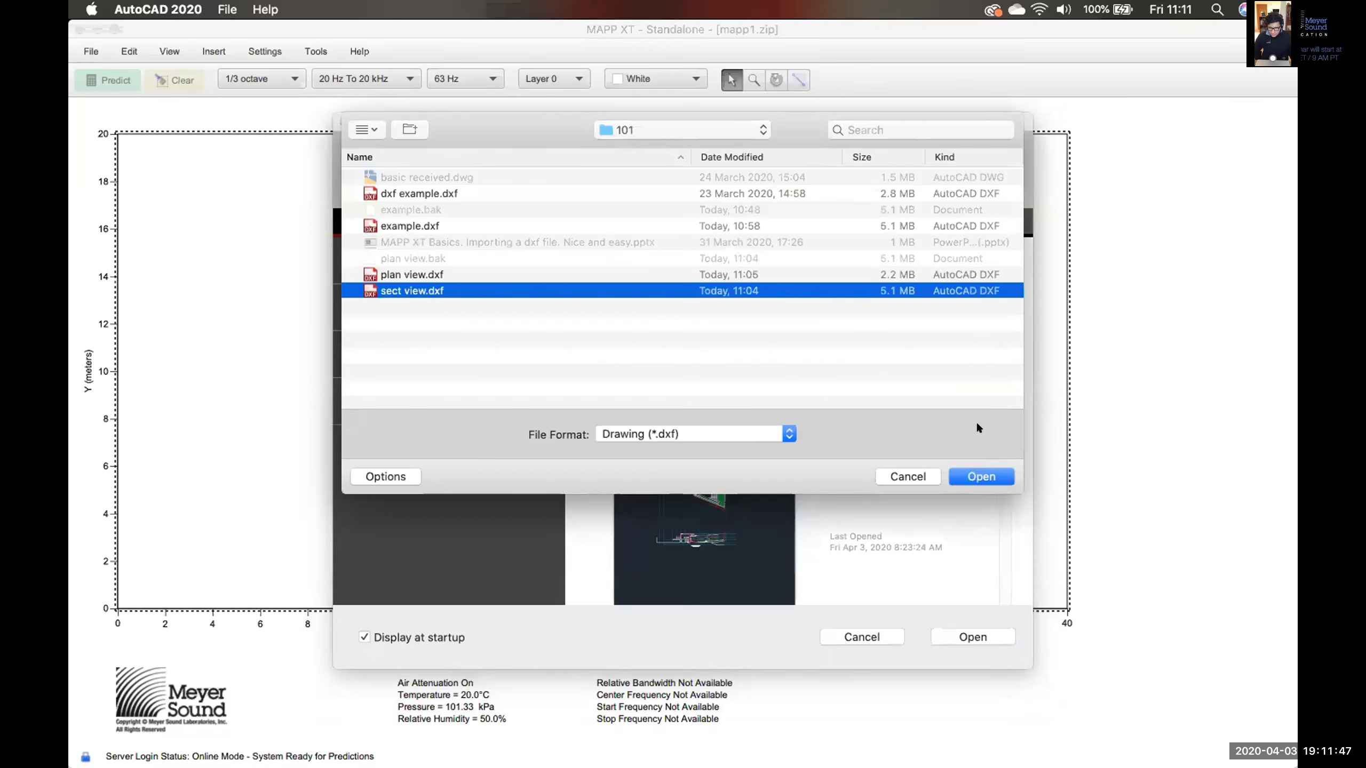
pyautogui.click(972, 472)
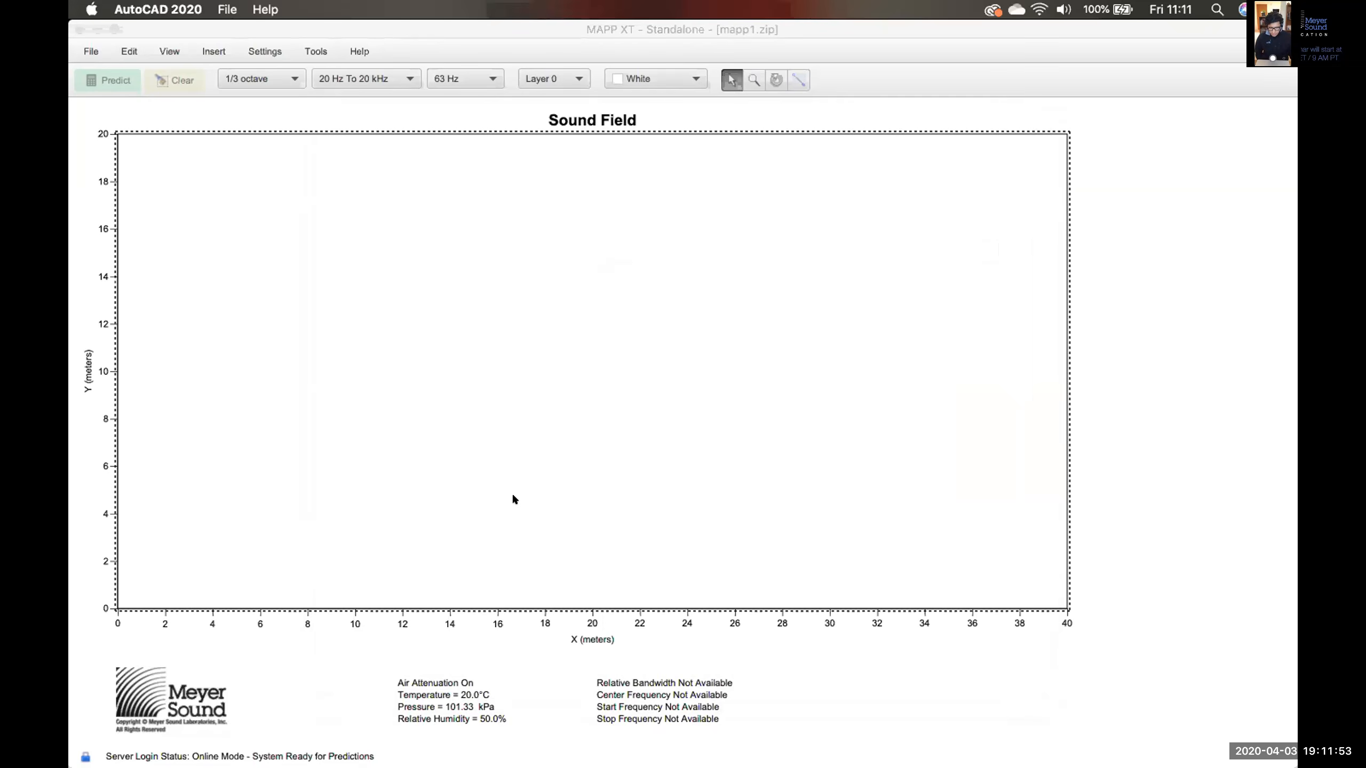
pyautogui.moveTo(1161, 753)
pyautogui.moveTo(1082, 744)
pyautogui.click(1075, 746)
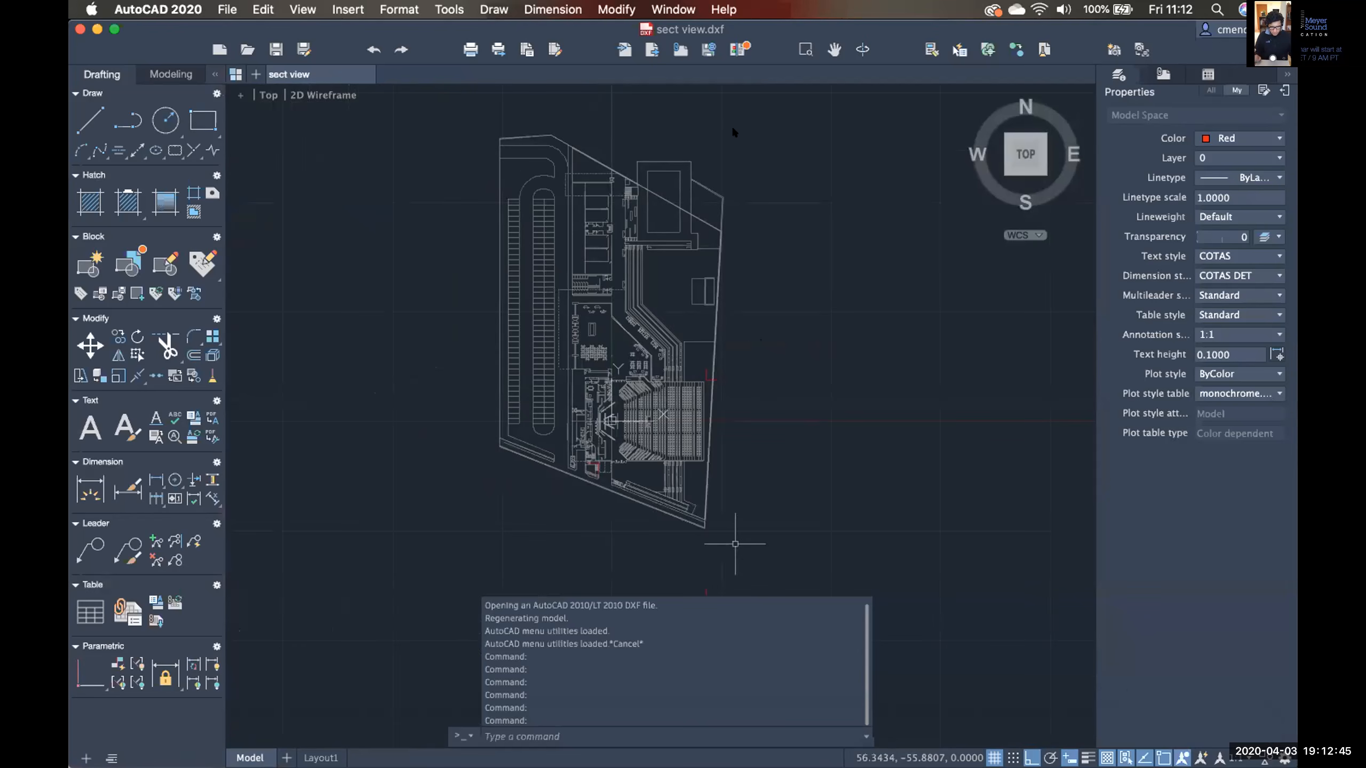
# Delete the whole plan view above the section, leaving the section and its red corner marks.
pyautogui.moveTo(758, 372); pyautogui.dragTo(757, 297, button='middle')
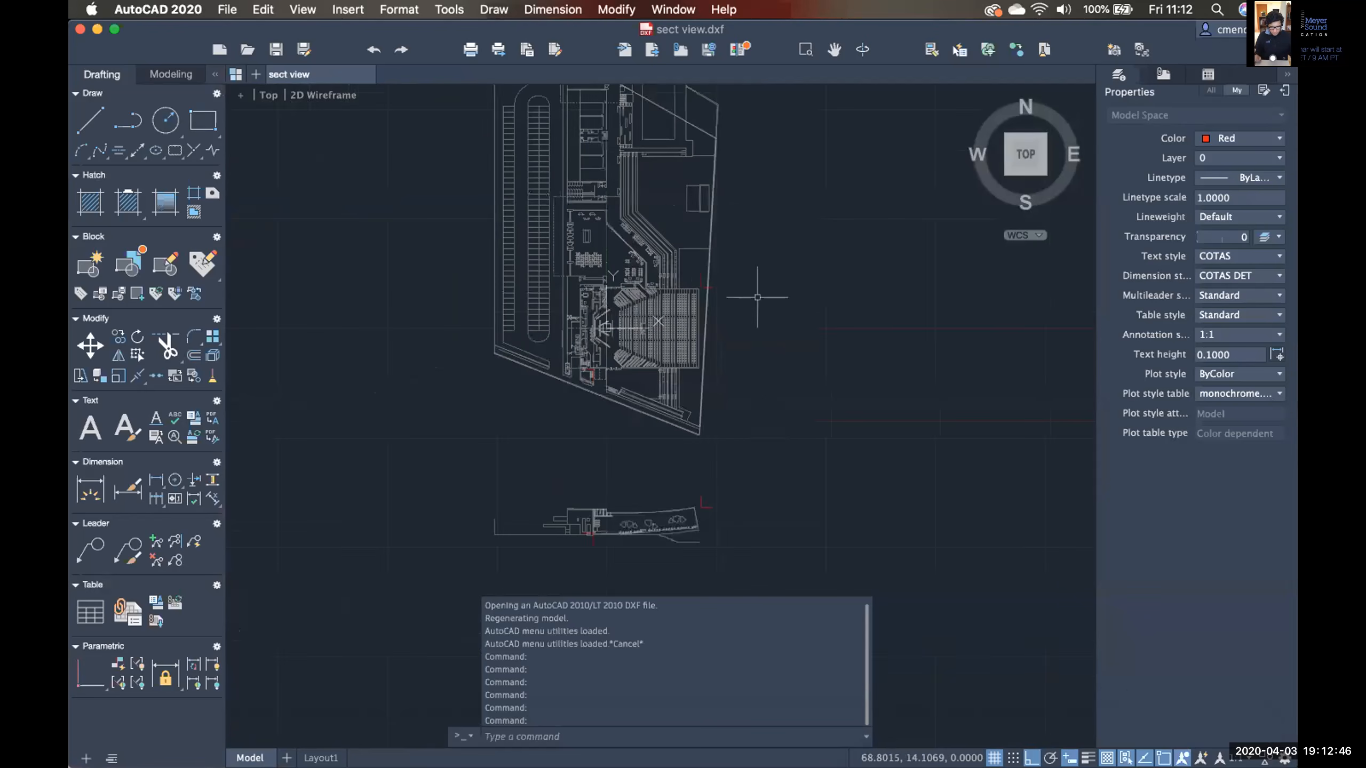
pyautogui.click(758, 442)
pyautogui.scroll(5, 472, 215)
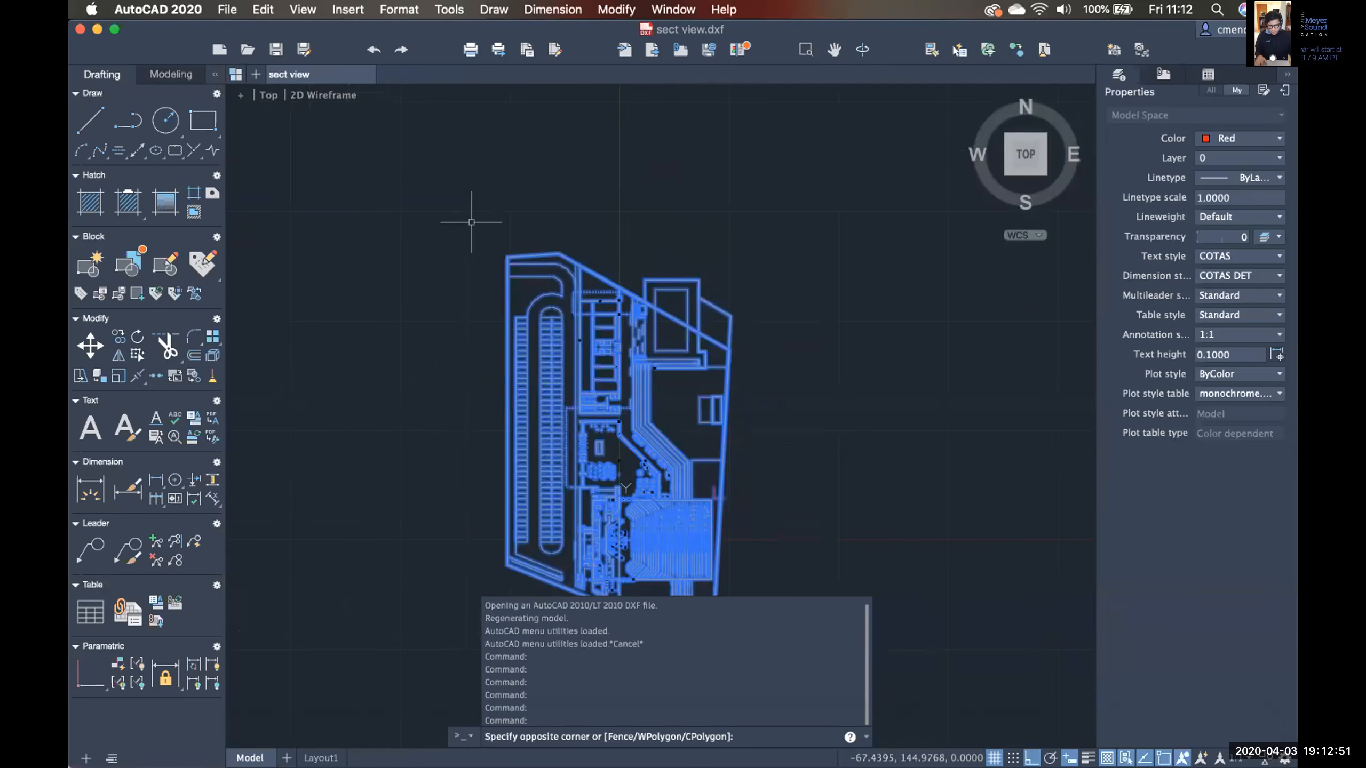
pyautogui.click(471, 222)
pyautogui.press('Delete')
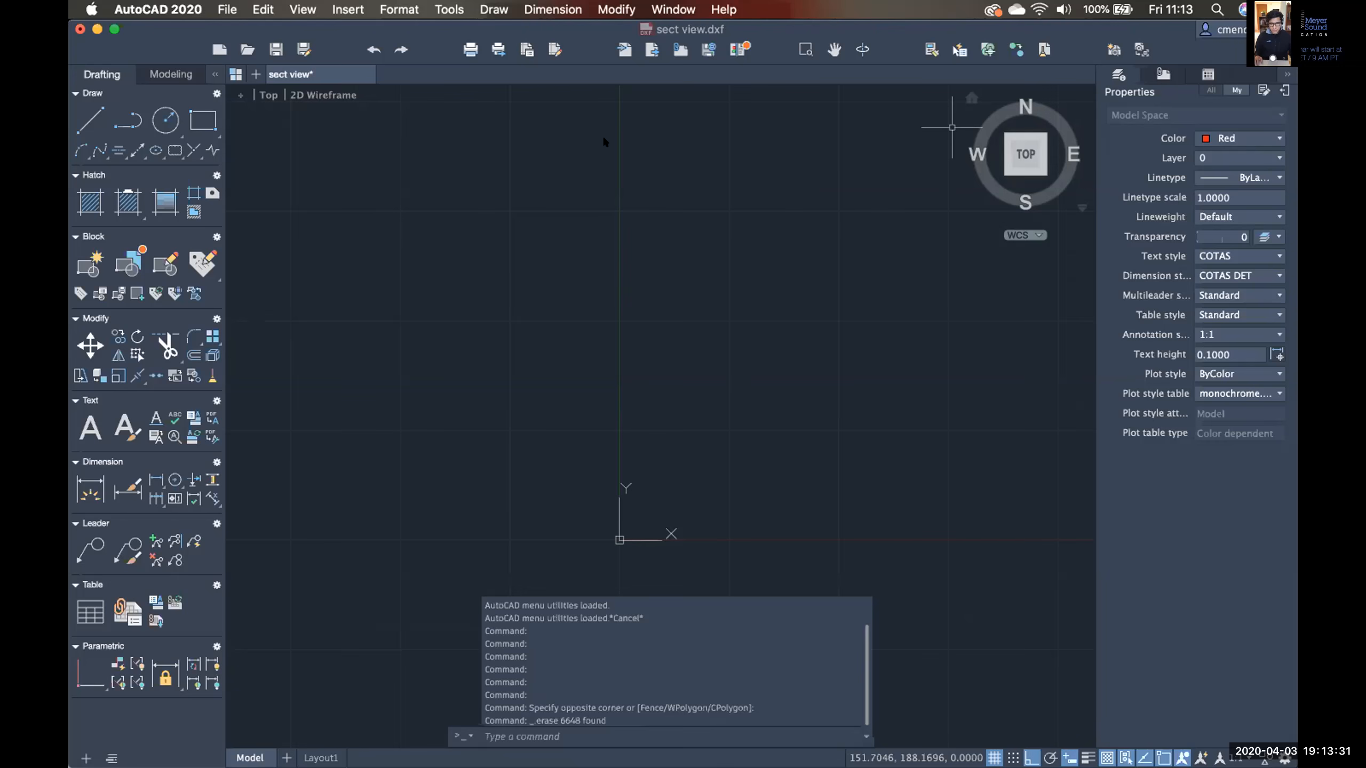
# Move the entire section drawing from the base of the stage's front edge to the origin 0,0.
pyautogui.moveTo(799, 542); pyautogui.dragTo(783, 297, button='middle')
pyautogui.scroll(-4, 783, 298)
pyautogui.click(807, 437)
pyautogui.click(627, 331)
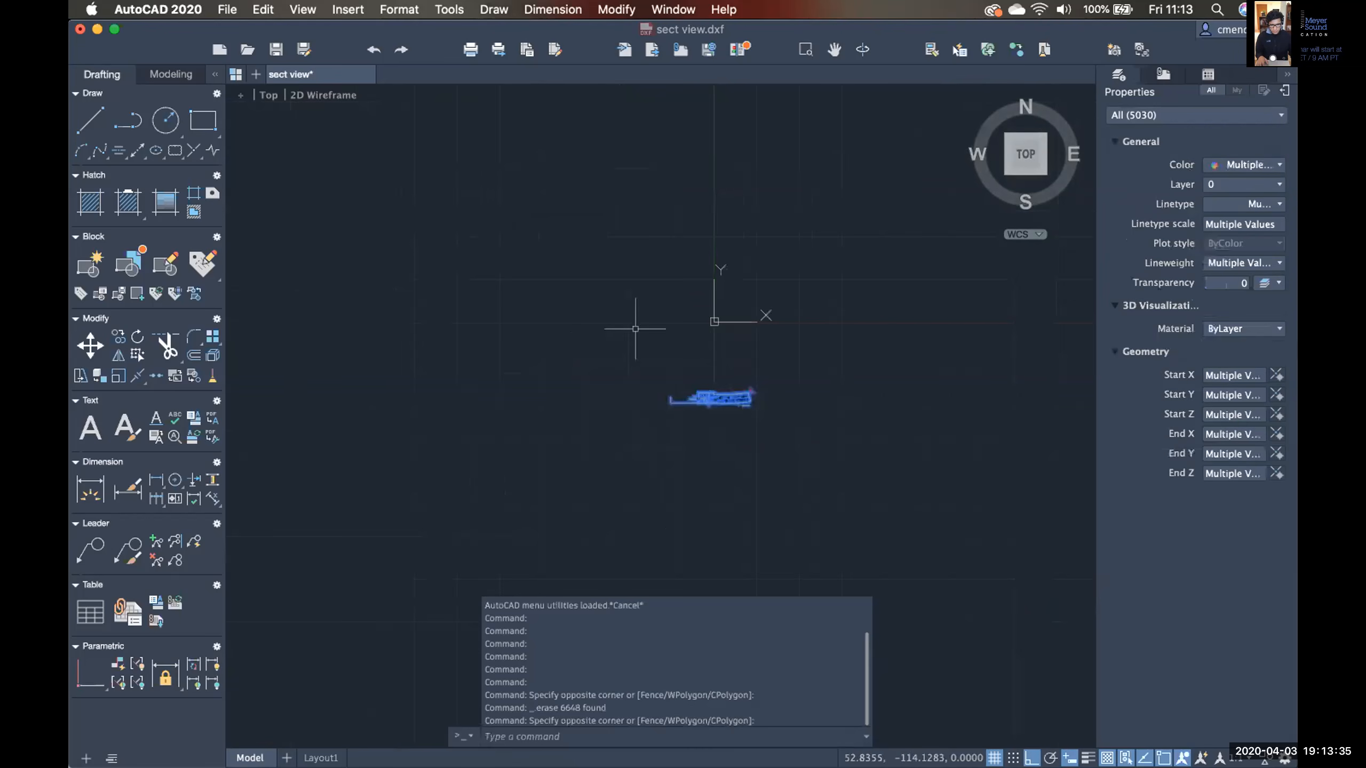
pyautogui.scroll(10, 716, 398)
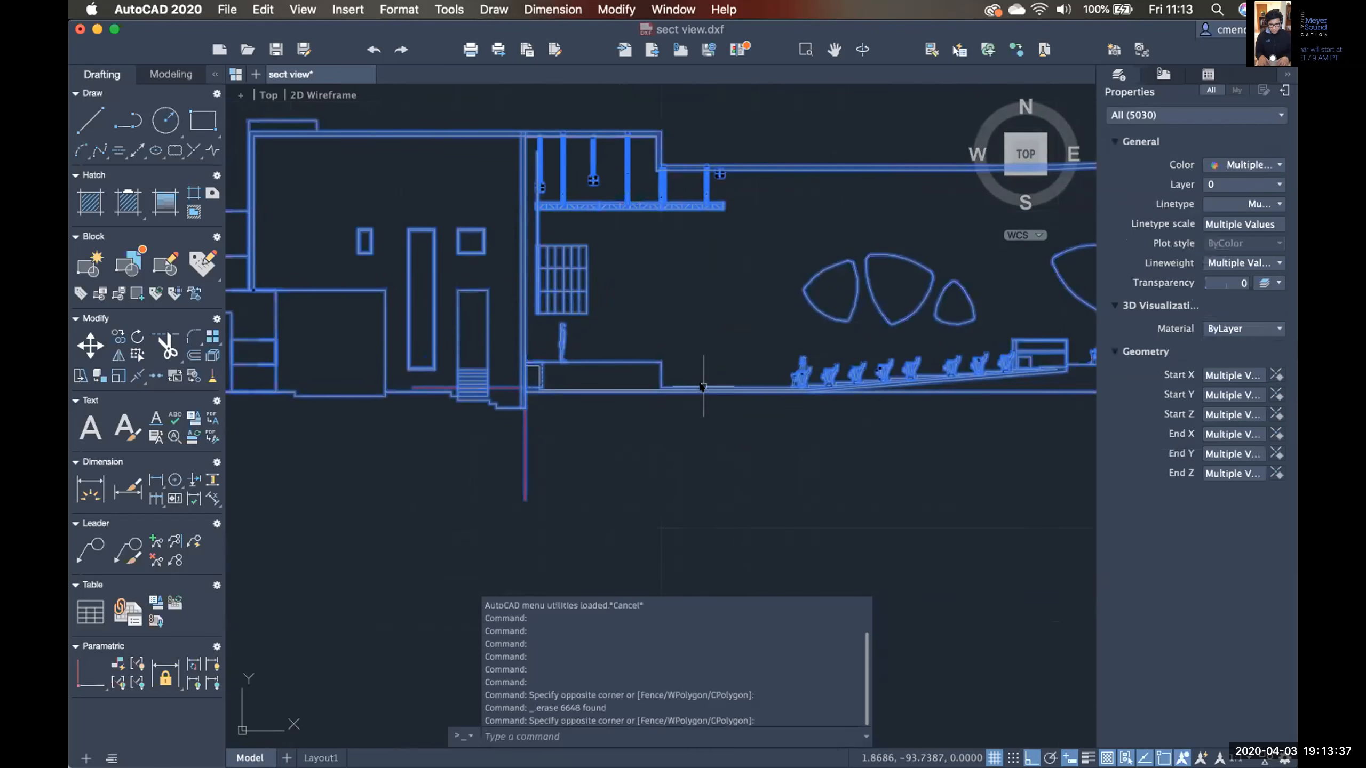
pyautogui.write('move')
pyautogui.press('Return')
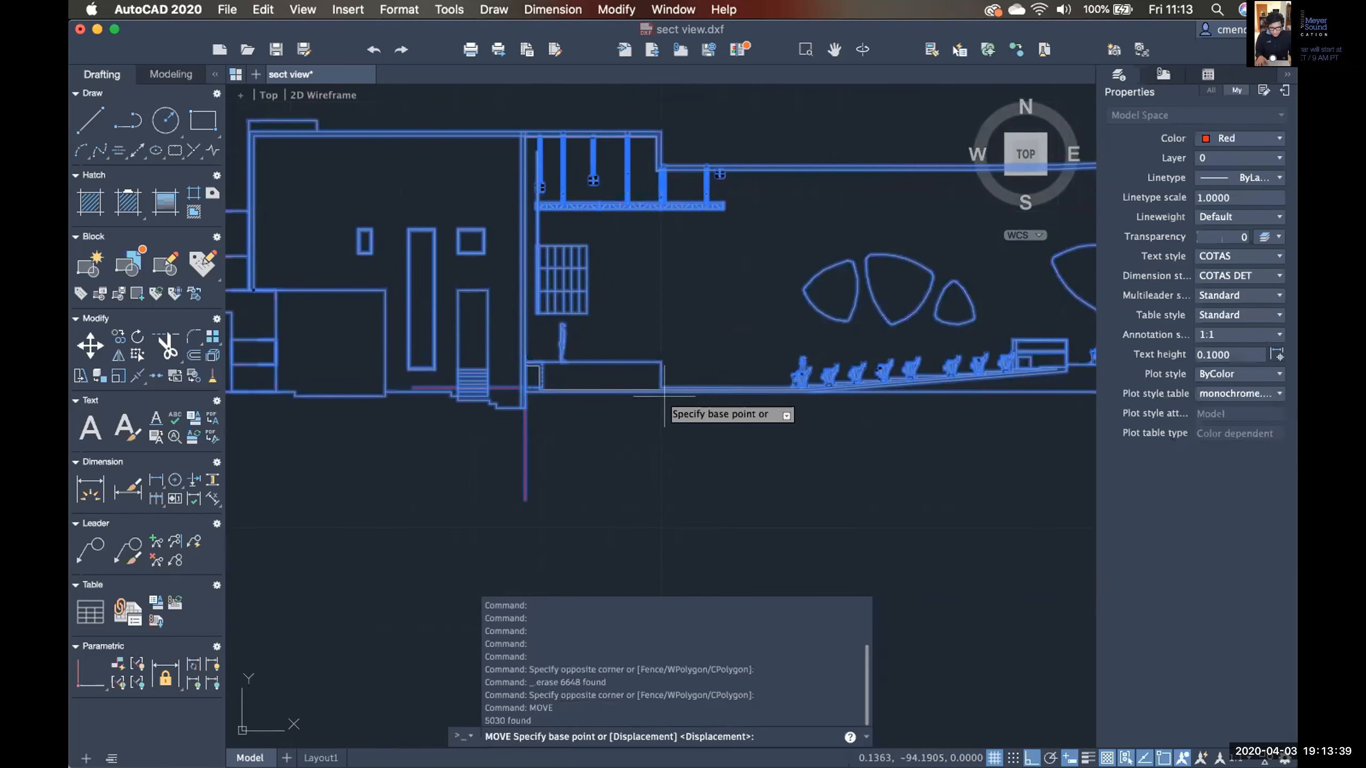
pyautogui.click(661, 386)
pyautogui.scroll(-6, 686, 256)
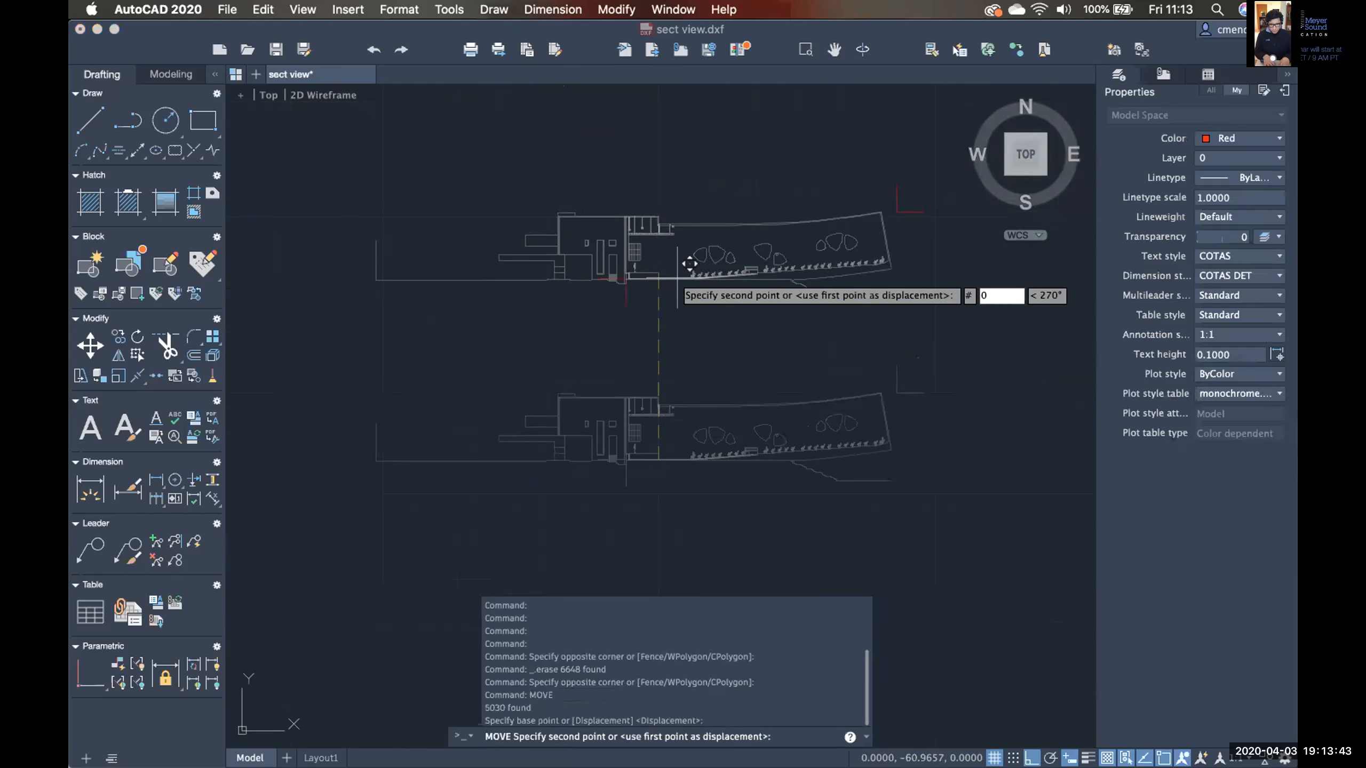
pyautogui.press('Return')
pyautogui.scroll(-6, 677, 277)
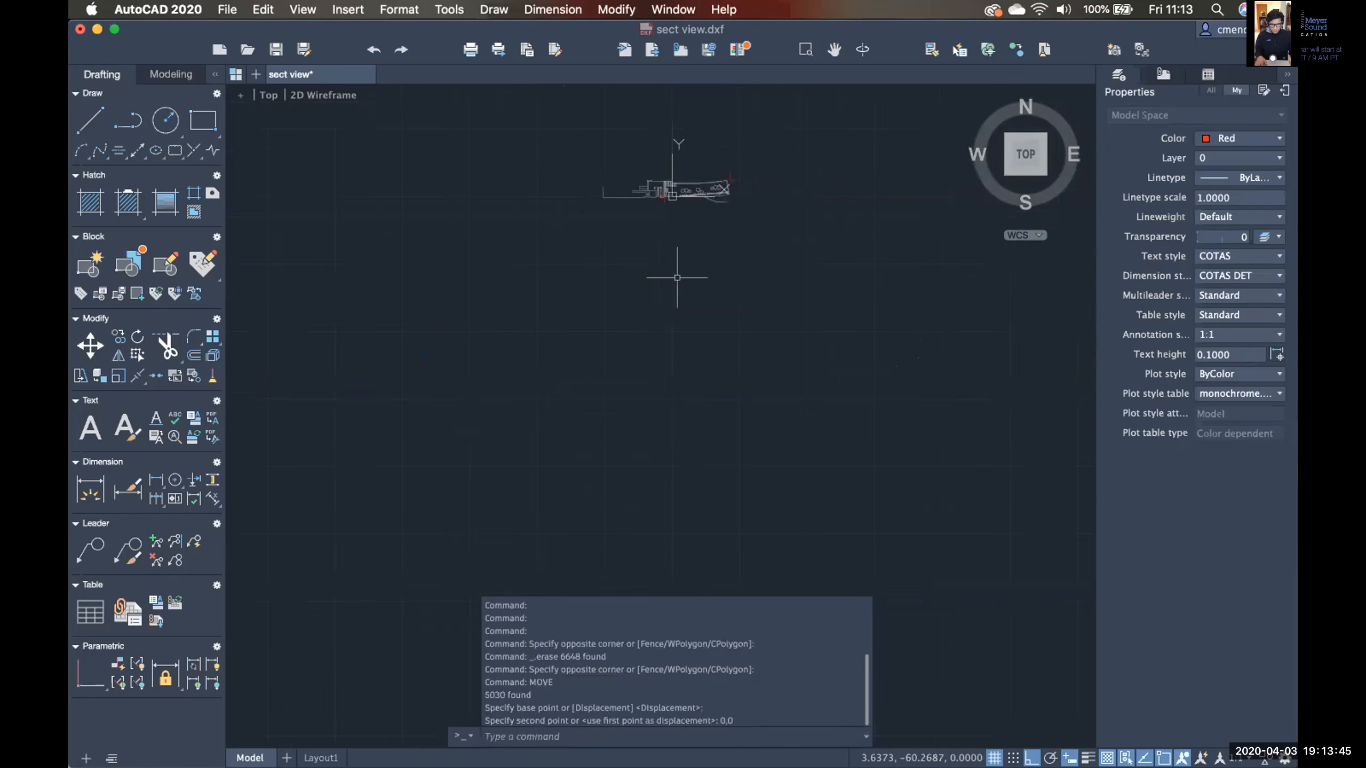
pyautogui.moveTo(710, 237); pyautogui.dragTo(698, 311, button='middle')
pyautogui.scroll(4, 697, 260)
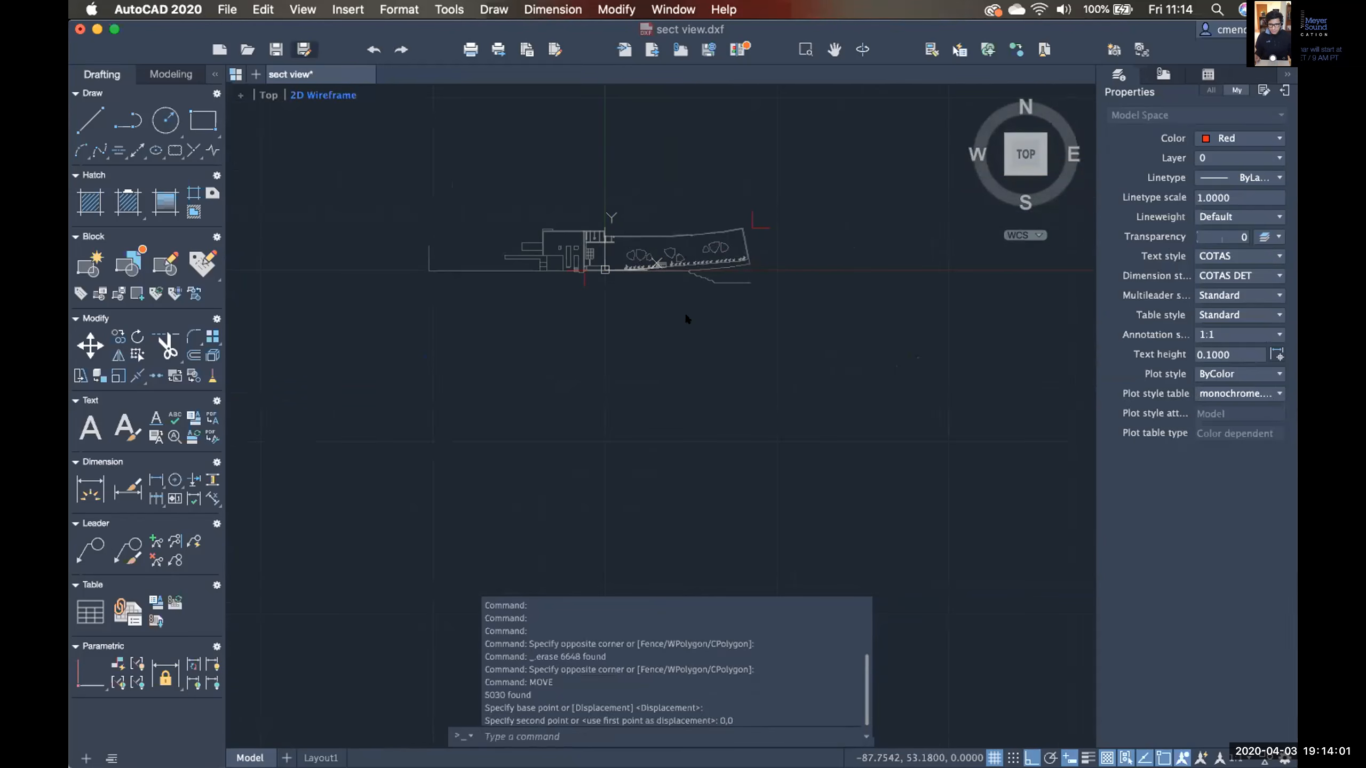
pyautogui.click(914, 488)
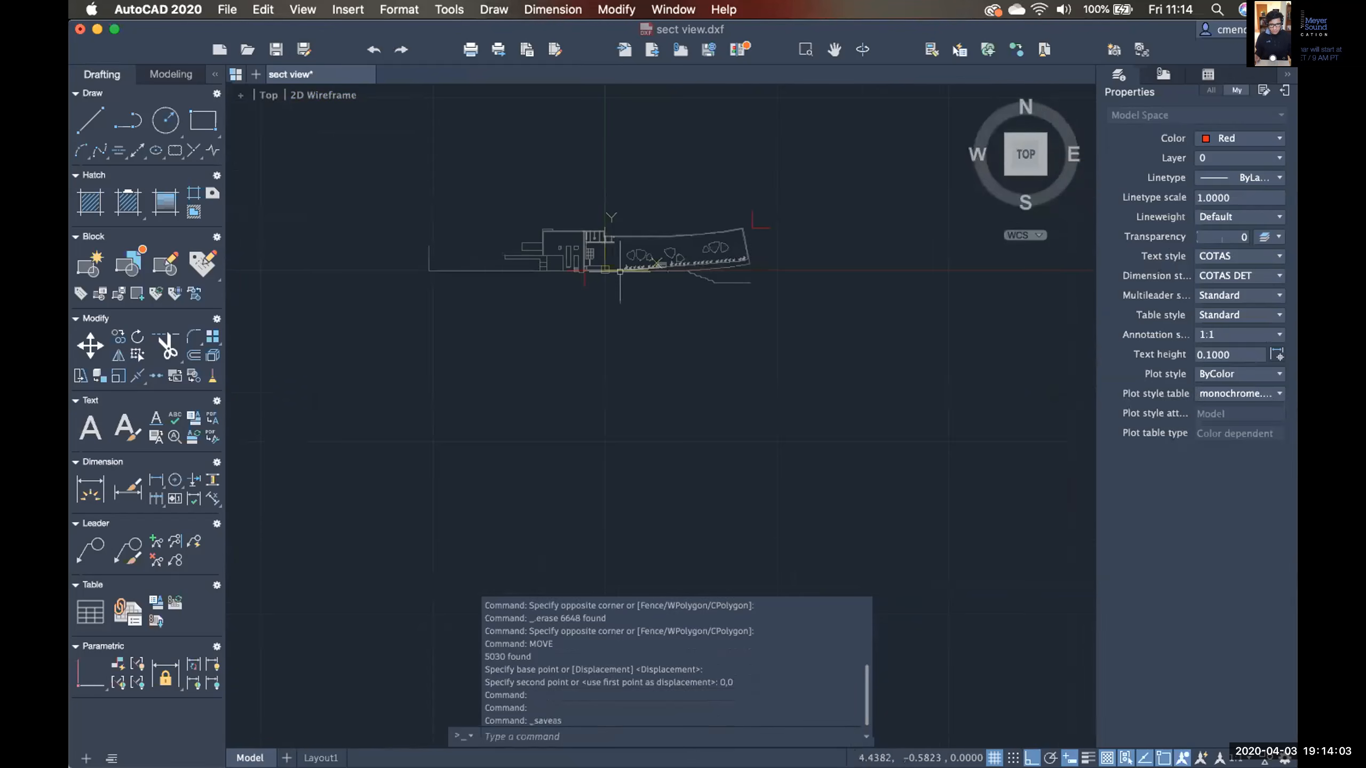
# Set the drawing limits with LIMITS, picking the two red corner marks at -6,0 and 43,12.0753.
pyautogui.scroll(5, 601, 261)
pyautogui.scroll(3, 601, 261)
pyautogui.write('limi')
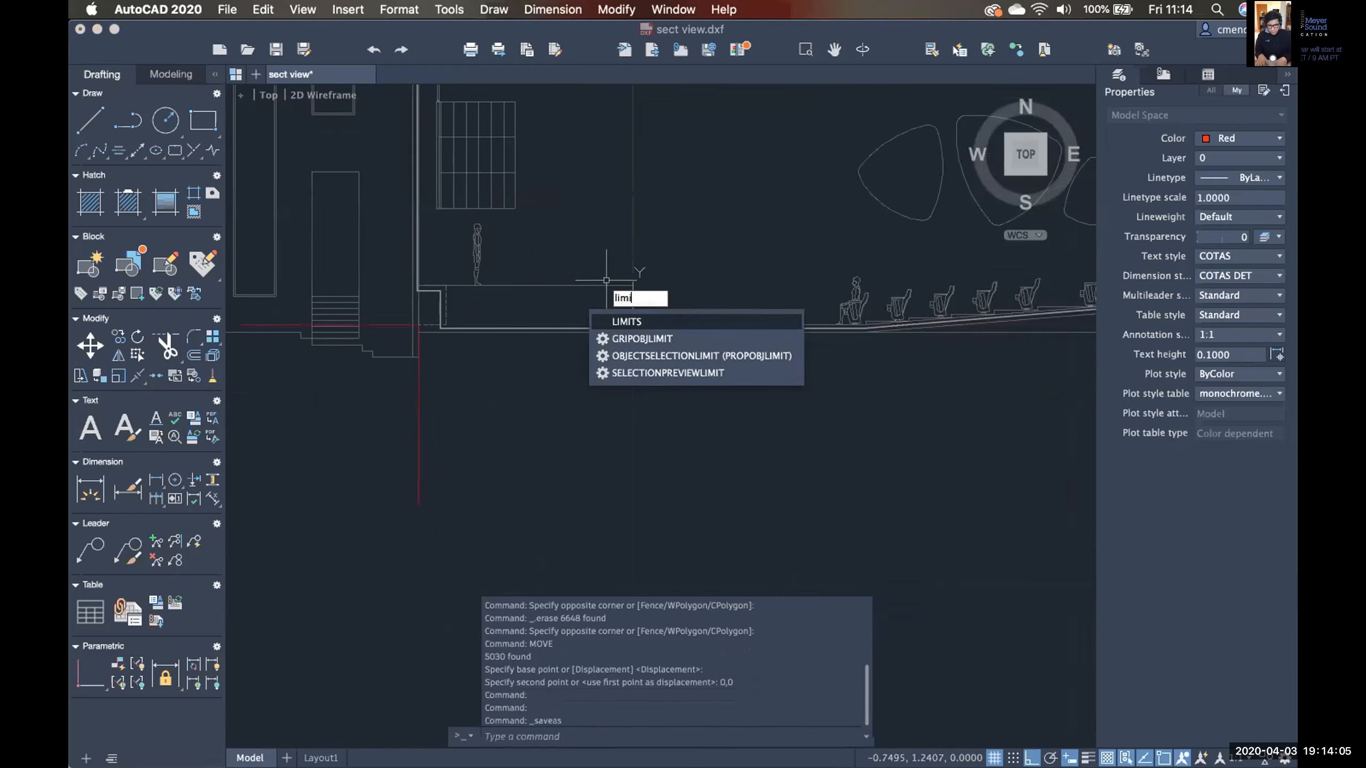
pyautogui.press('Return')
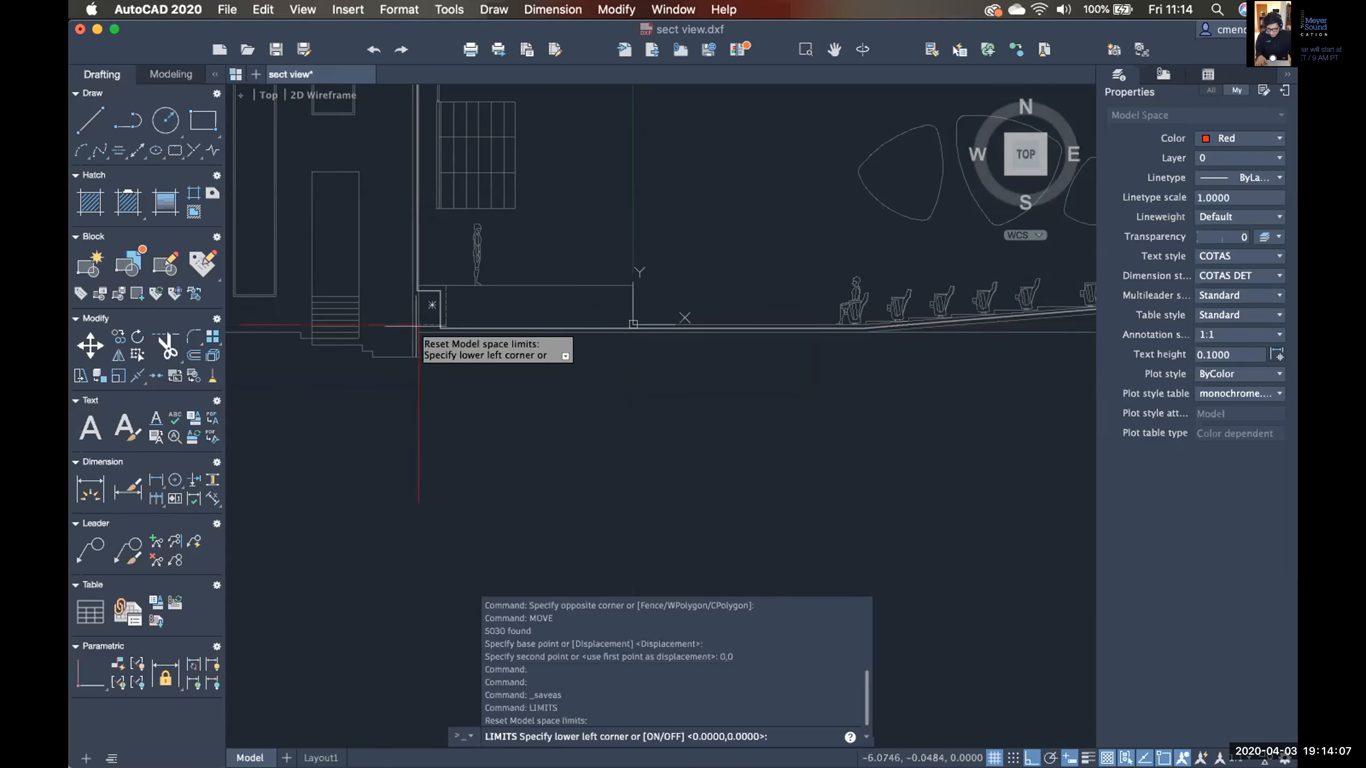
pyautogui.press('Return')
pyautogui.scroll(-5, 486, 344)
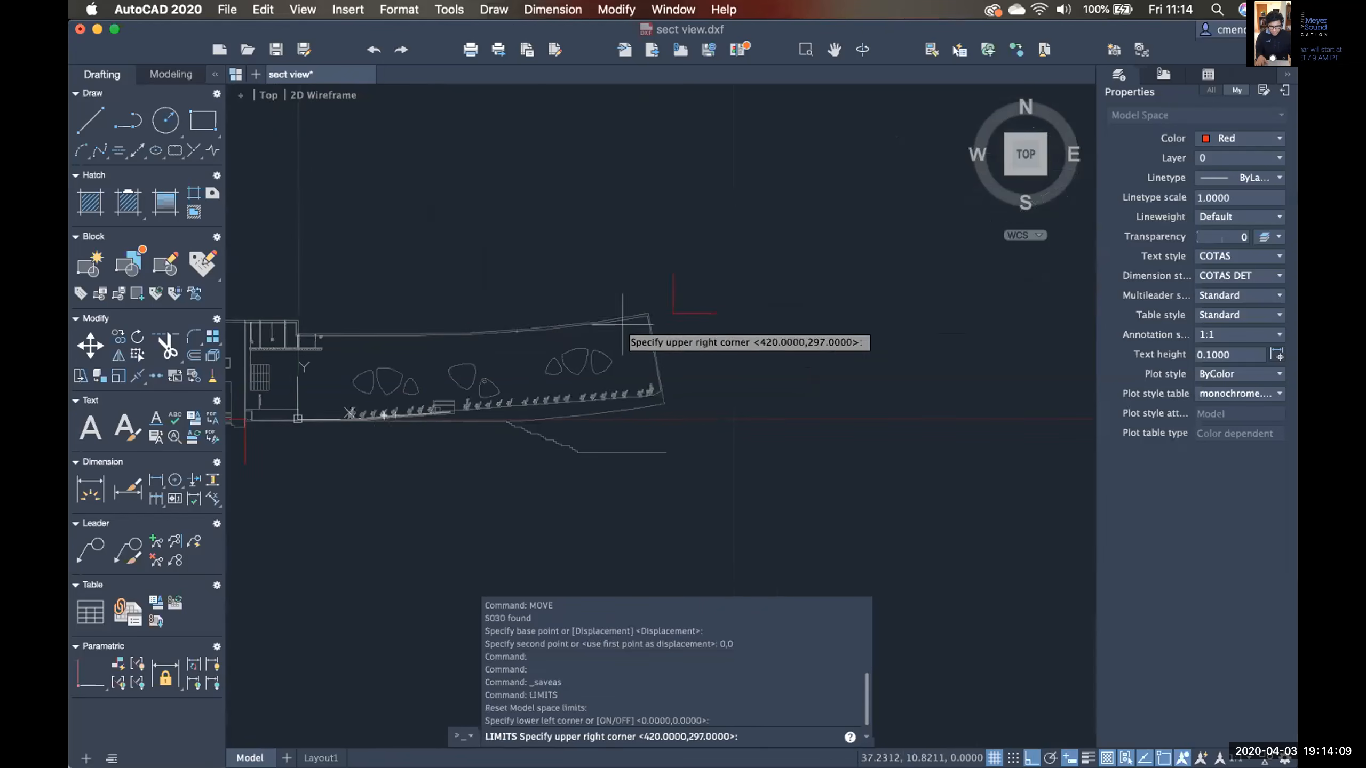
pyautogui.click(673, 313)
# Run LIMITS again on the section, repicking the two red corner marks as lower-left and upper-right limits.
pyautogui.scroll(-5, 674, 412)
pyautogui.moveTo(676, 412); pyautogui.dragTo(738, 396, button='middle')
pyautogui.scroll(5, 600, 405)
pyautogui.scroll(6, 608, 404)
pyautogui.press('Return')
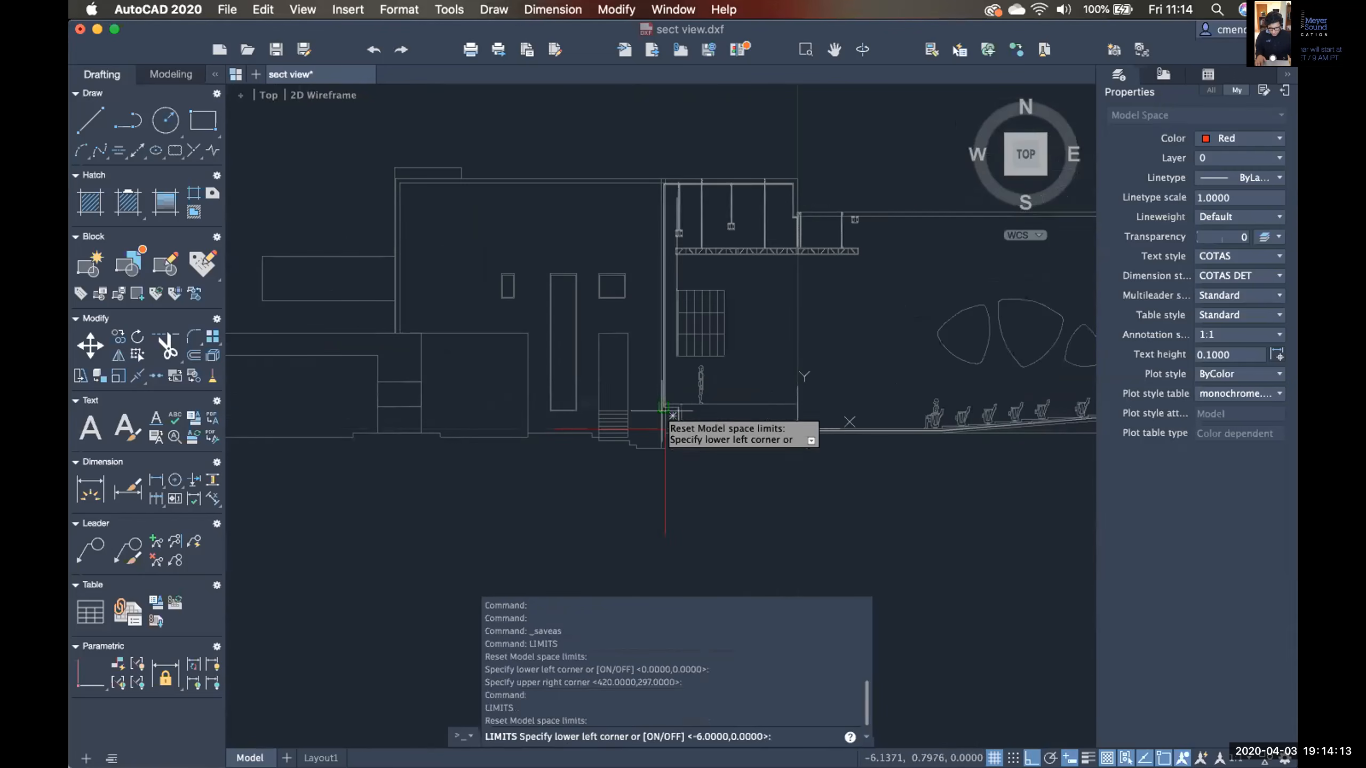
pyautogui.click(666, 429)
pyautogui.scroll(-5, 724, 428)
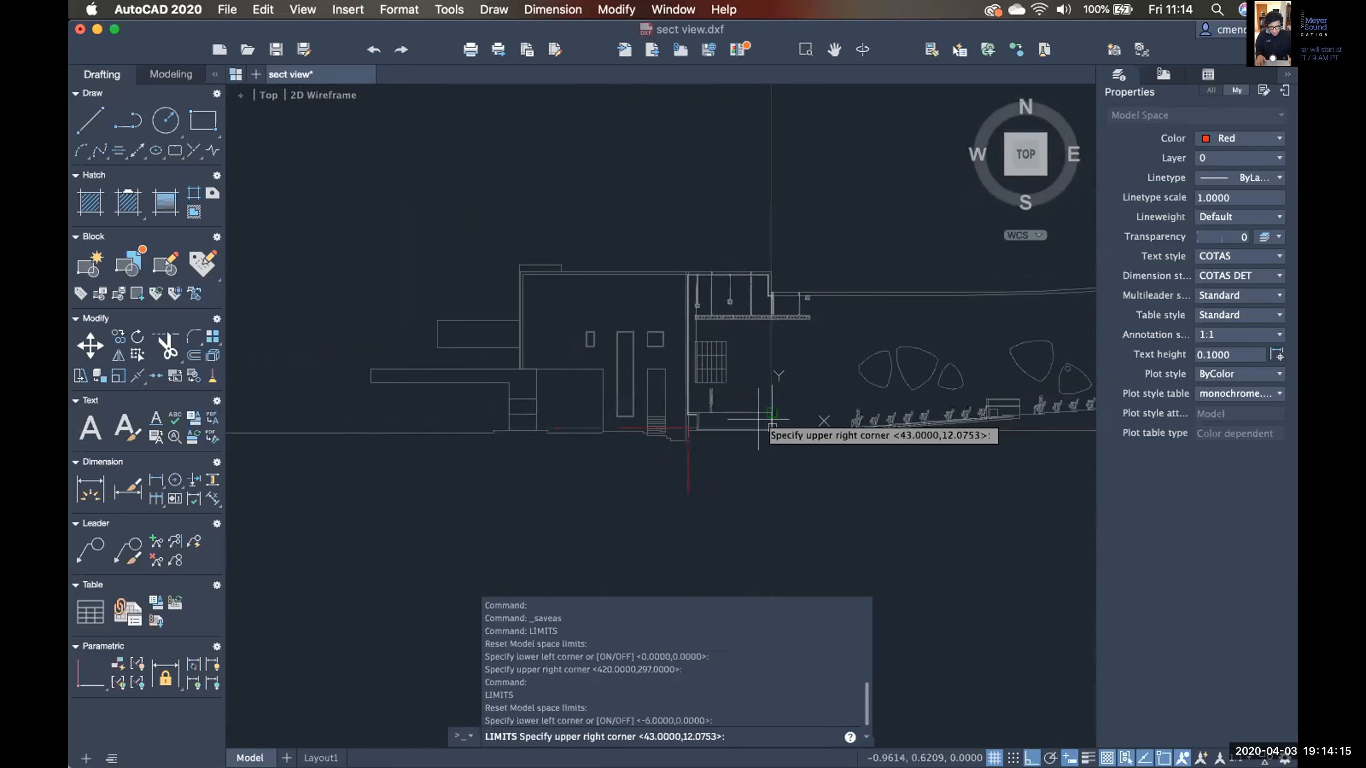
pyautogui.moveTo(836, 399); pyautogui.dragTo(462, 398, button='middle')
pyautogui.click(988, 261)
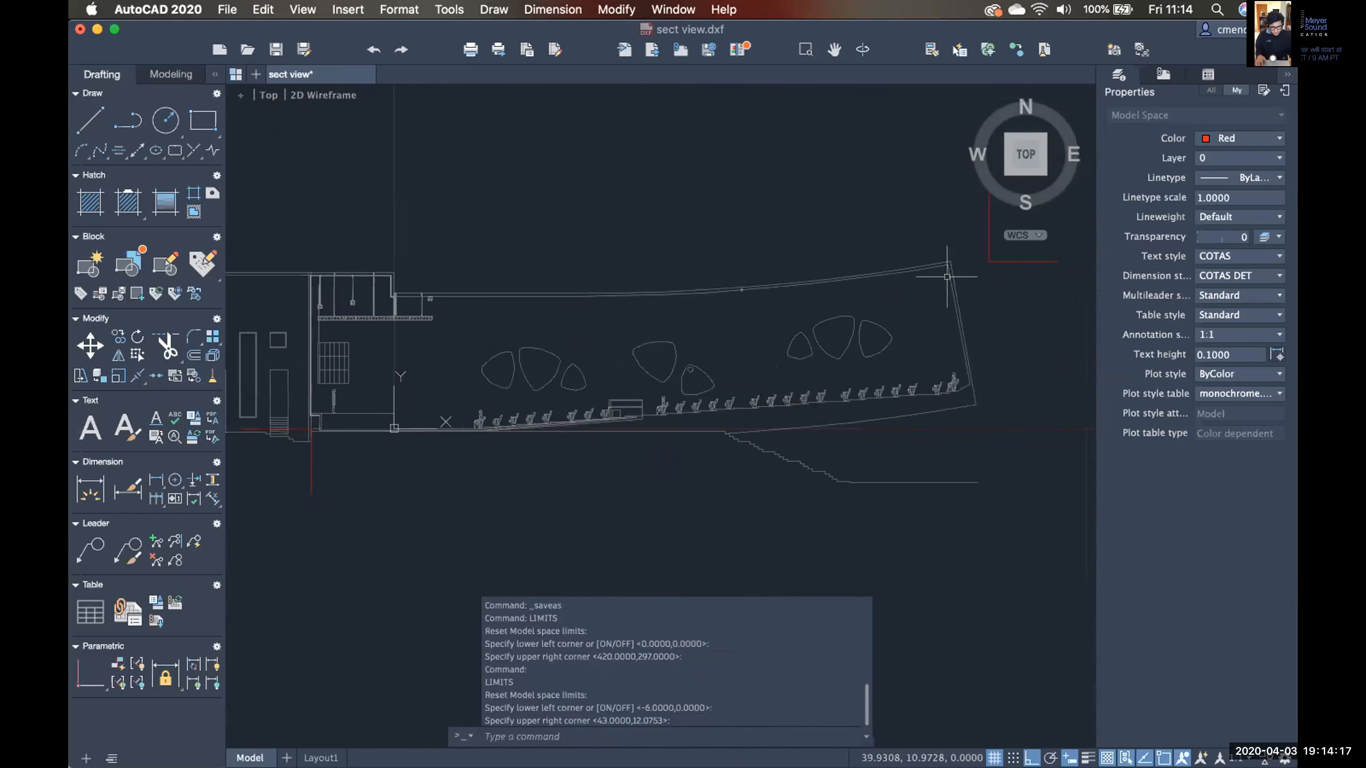
pyautogui.scroll(-2, 698, 322)
pyautogui.moveTo(569, 341); pyautogui.dragTo(533, 332, button='middle')
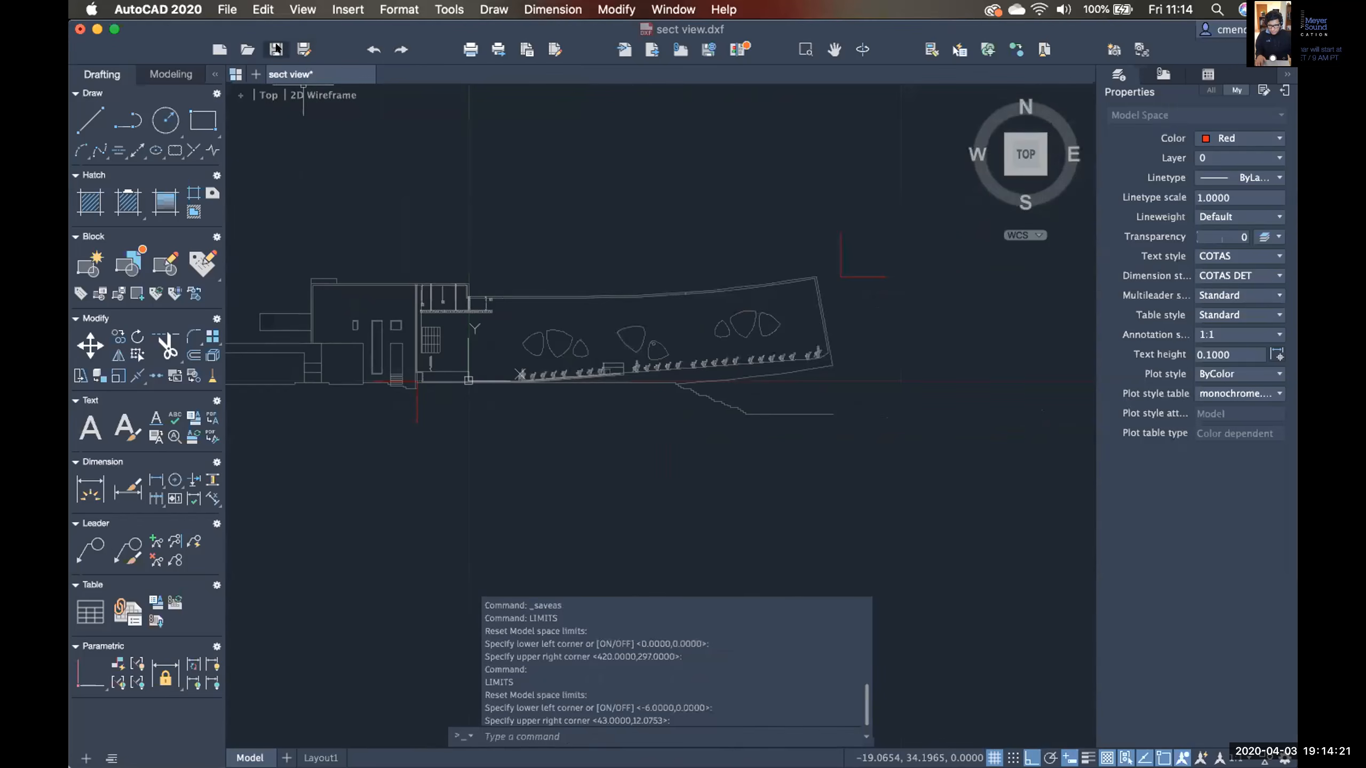
# Save the section drawing as sect view in AutoCAD 2010/LT2010 DXF format, replacing the existing file in the 101 folder.
pyautogui.click(317, 52)
pyautogui.click(774, 447)
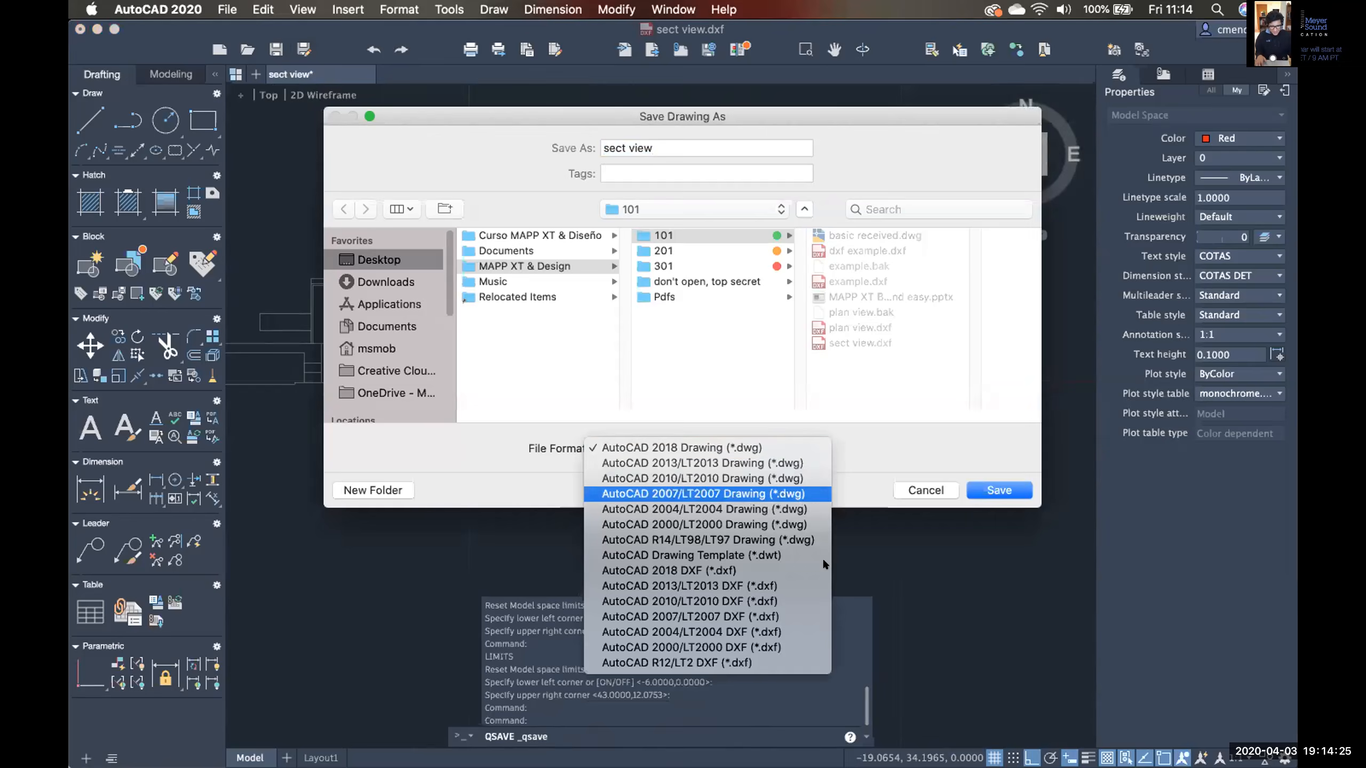
pyautogui.click(775, 601)
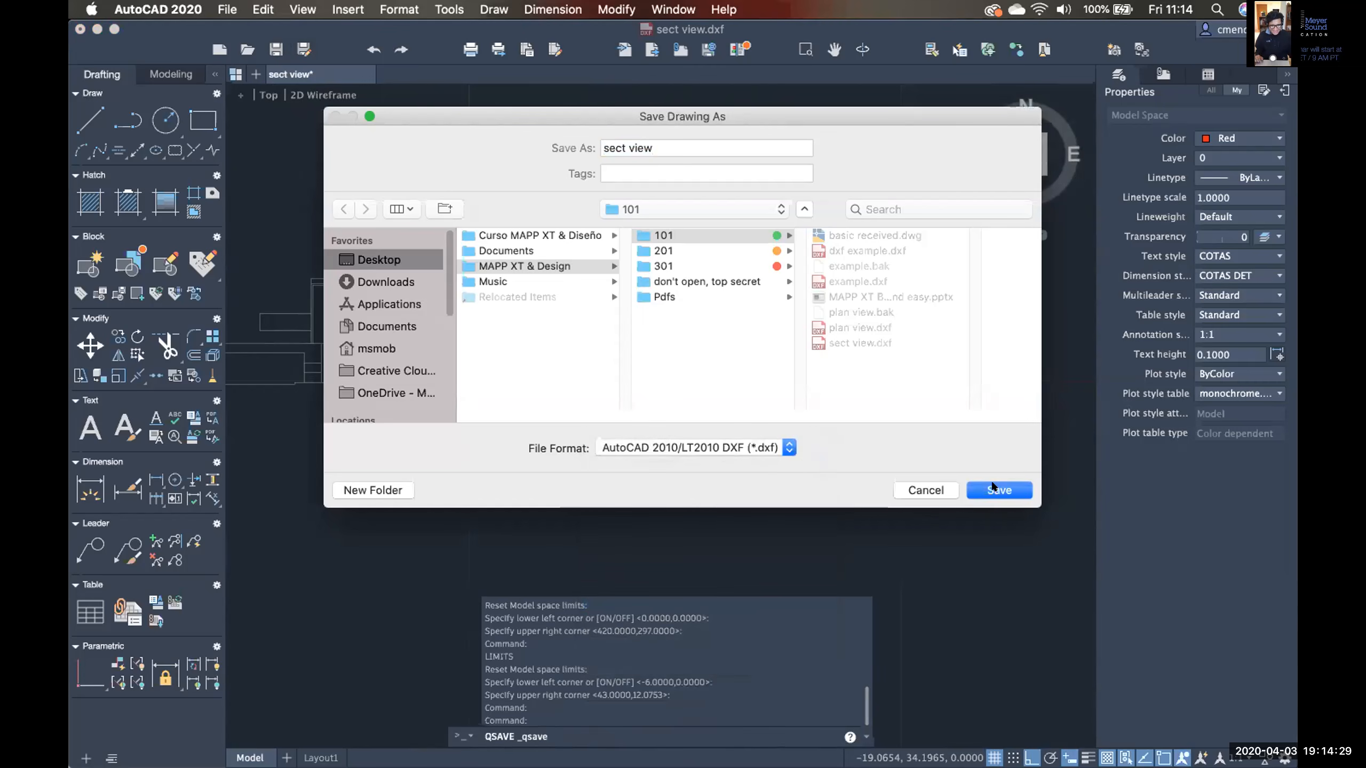
pyautogui.click(992, 488)
pyautogui.click(807, 226)
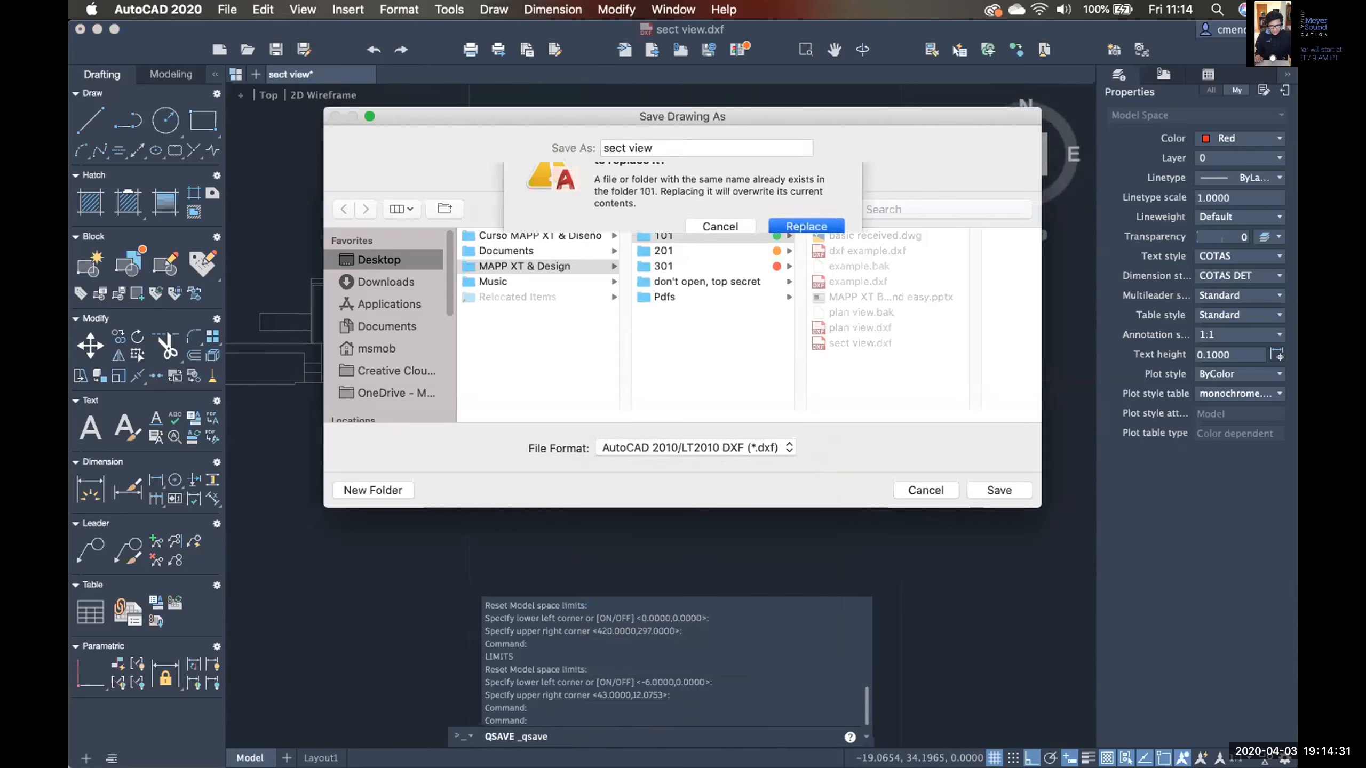
# Switch to MAPP XT and open sect view.dxf from the 101 folder inside MAPP XT & Design for graphics import.
pyautogui.moveTo(720, 745)
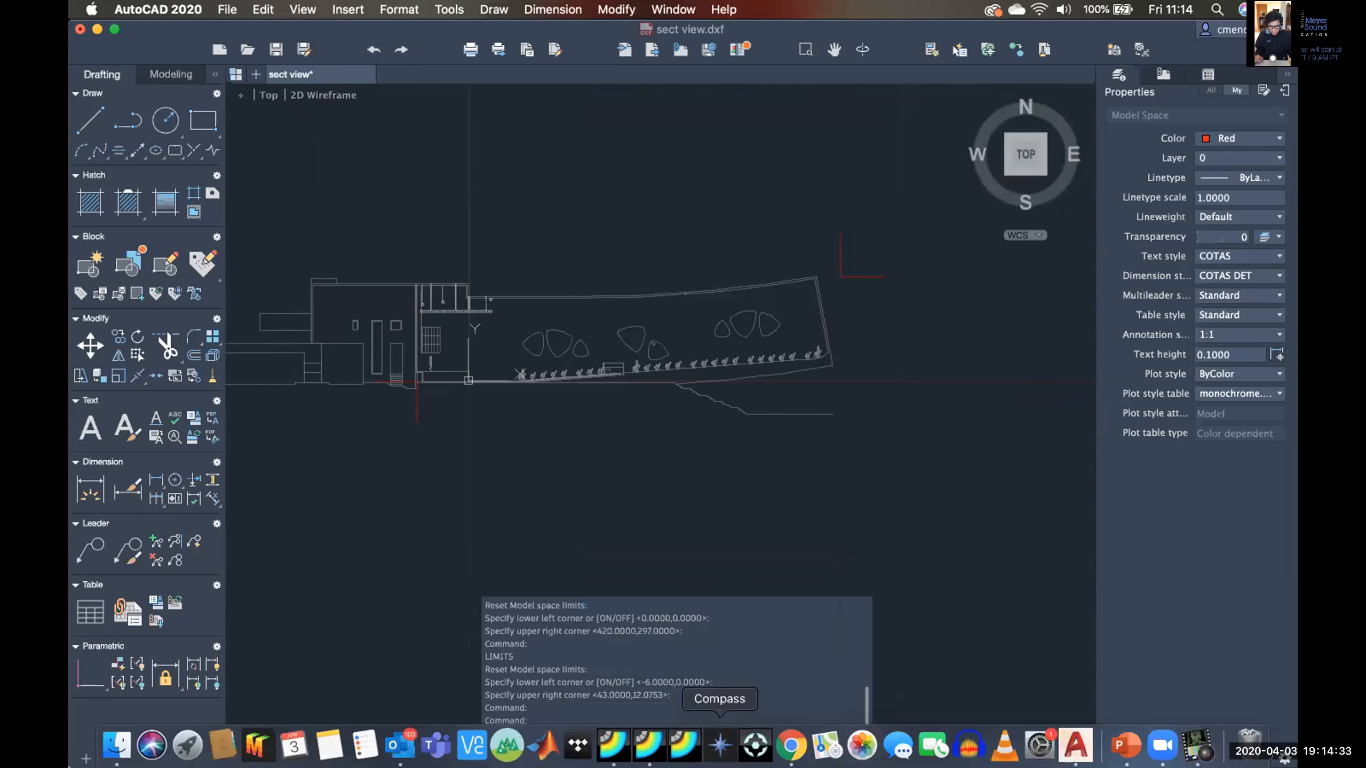
pyautogui.click(648, 746)
pyautogui.click(91, 51)
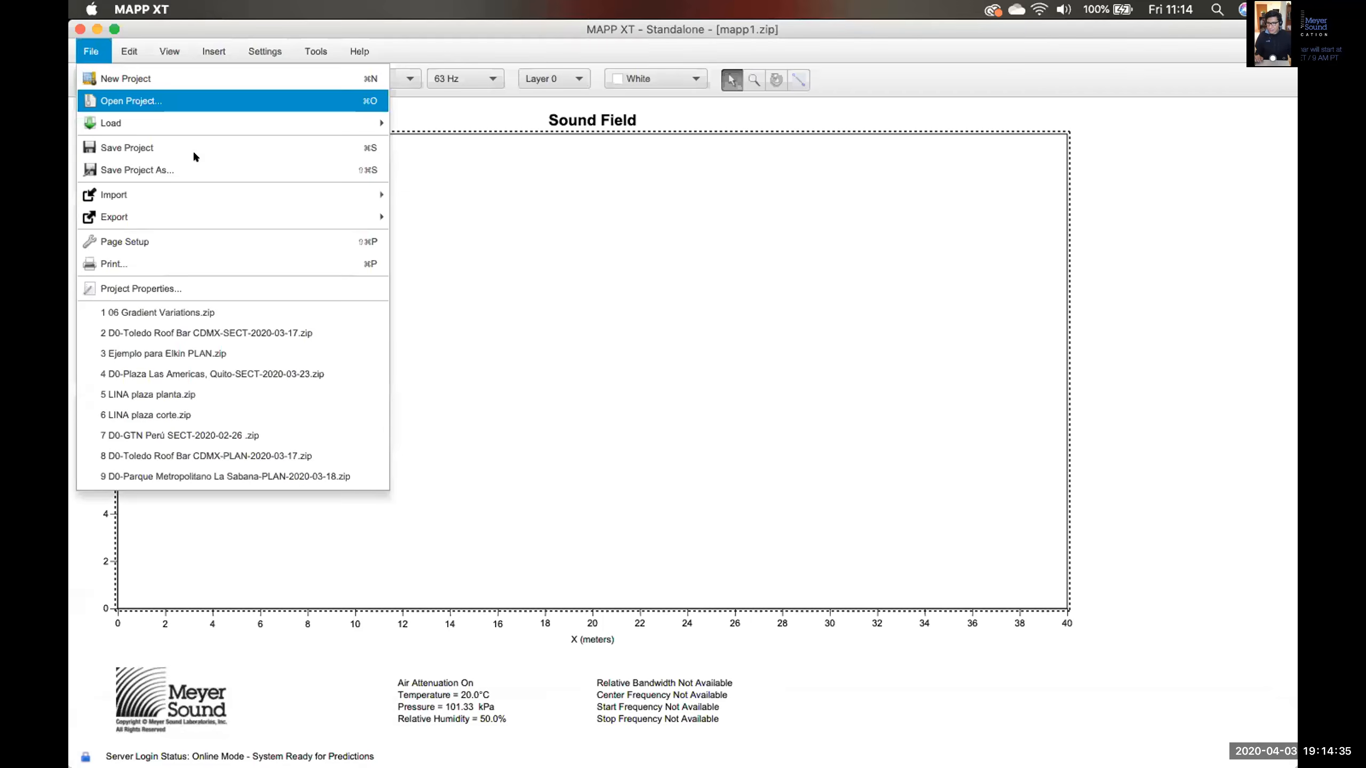
pyautogui.moveTo(350, 193)
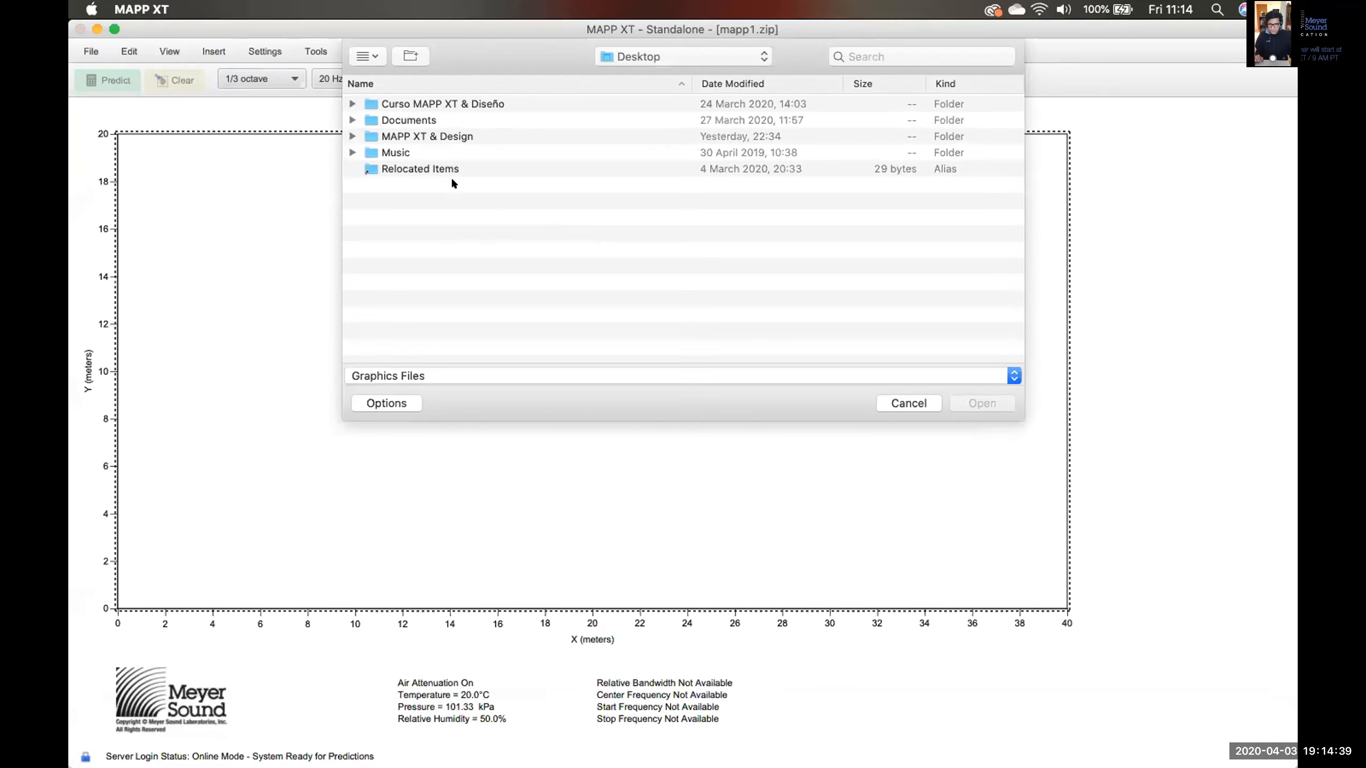
pyautogui.doubleClick(452, 135)
pyautogui.doubleClick(400, 119)
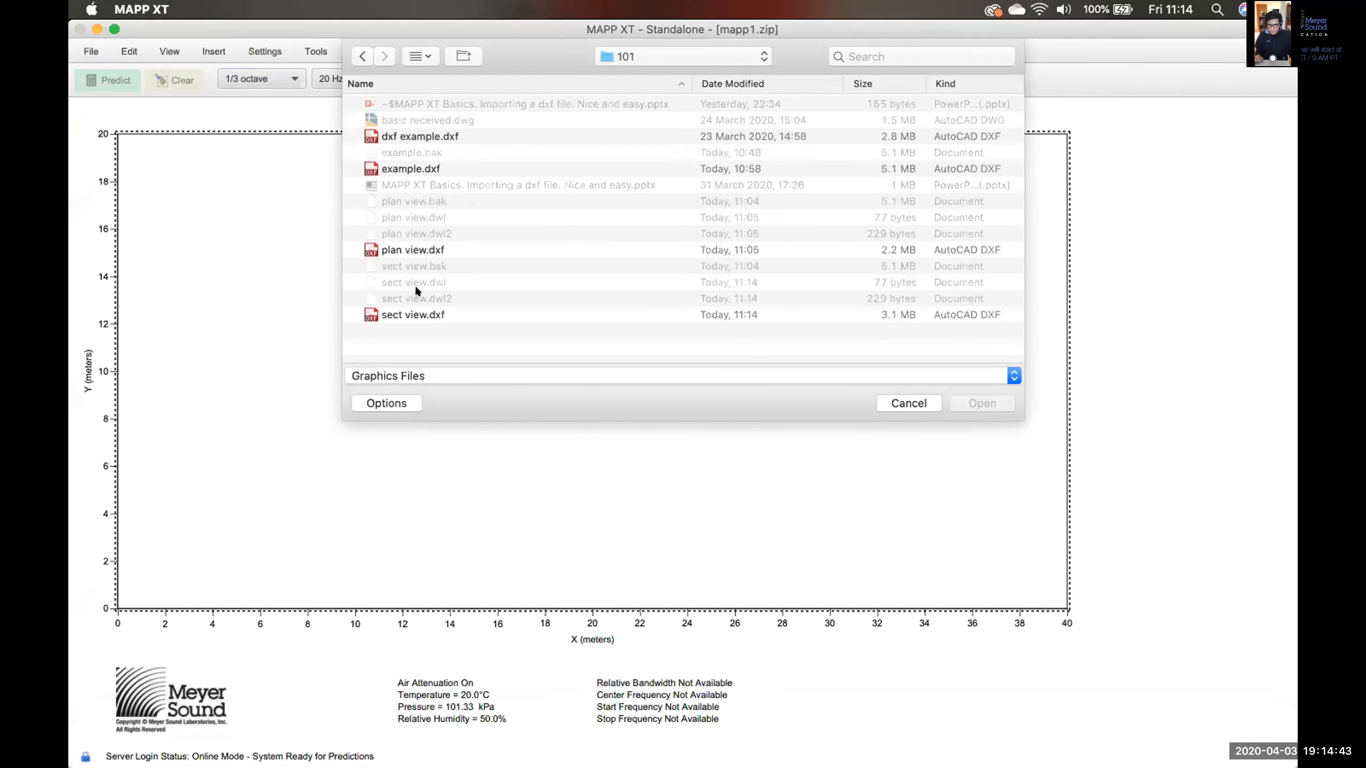
pyautogui.click(420, 315)
pyautogui.click(953, 402)
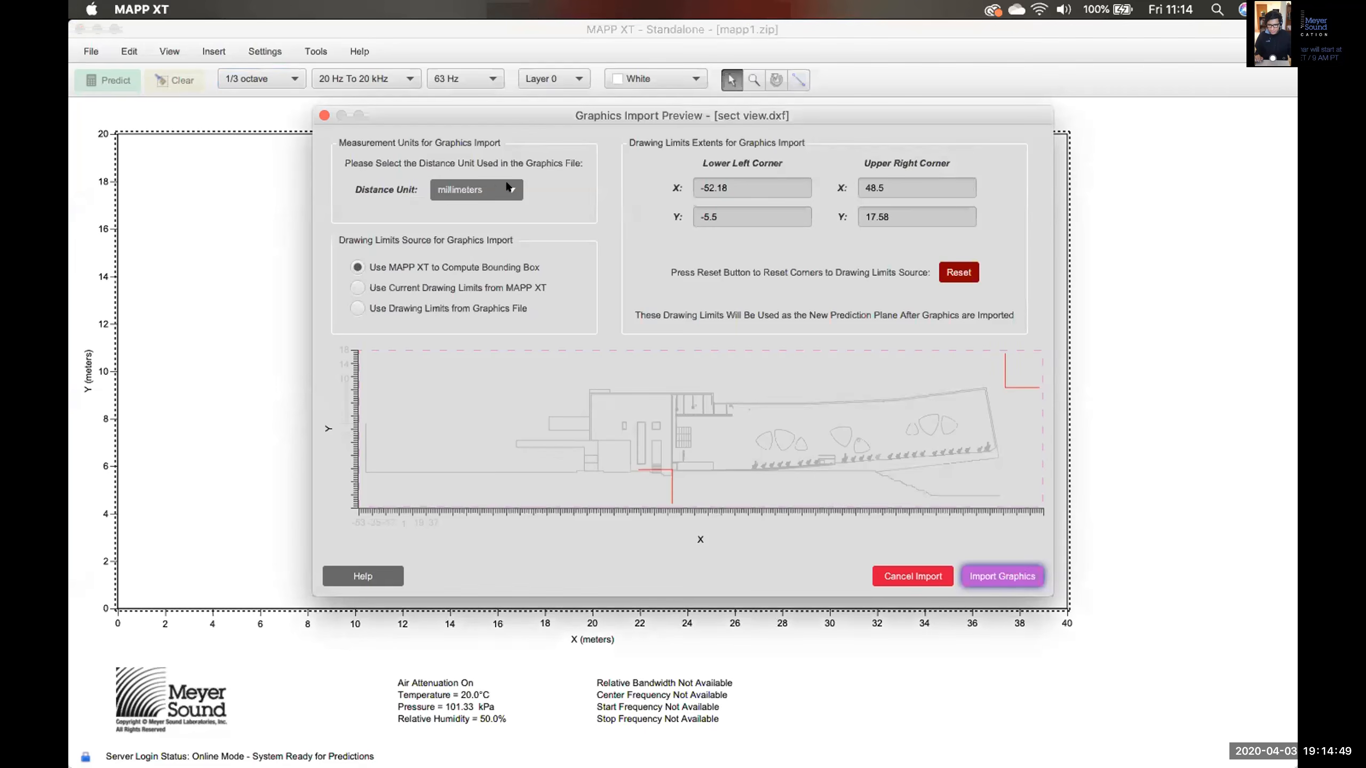
# Import the section graphics with meters as the distance unit and the drawing limits taken from the graphics file.
pyautogui.click(508, 188)
pyautogui.click(499, 183)
pyautogui.click(500, 183)
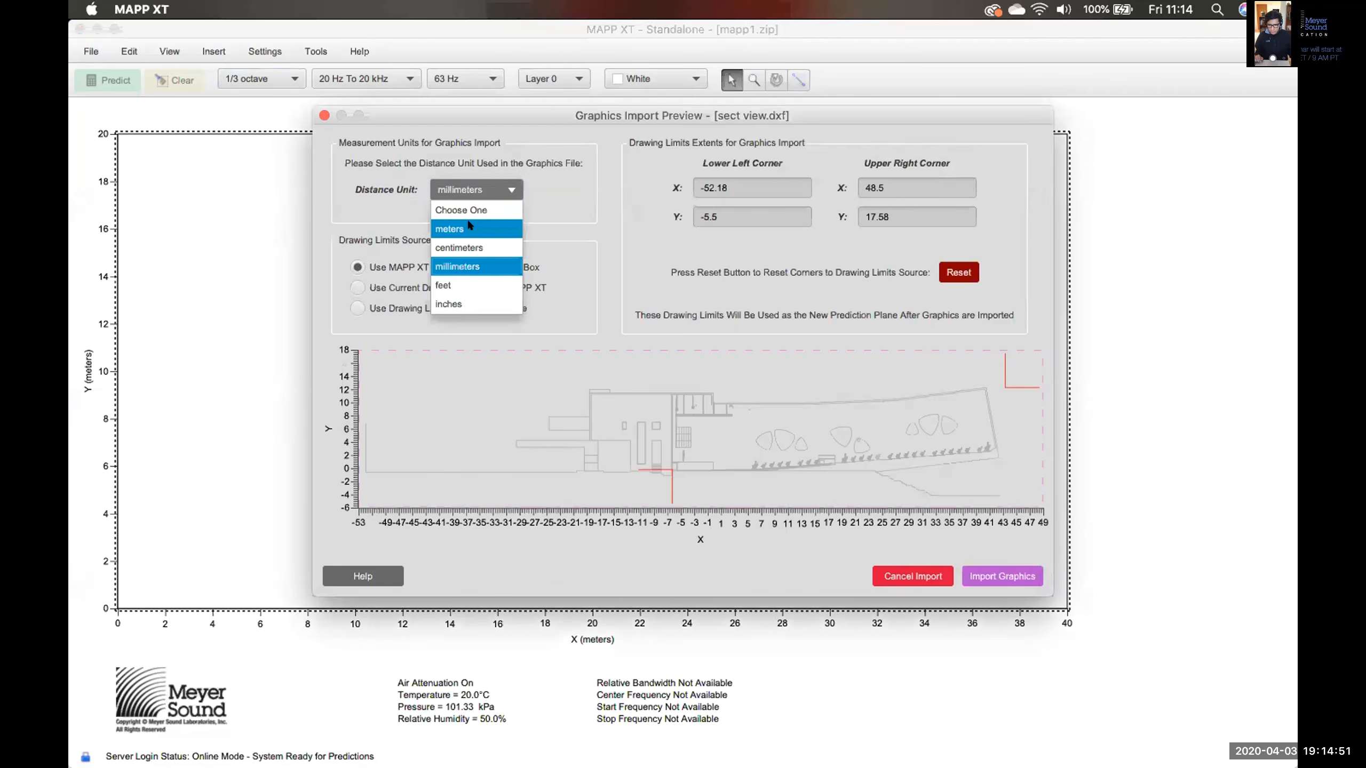
pyautogui.click(469, 228)
pyautogui.click(357, 307)
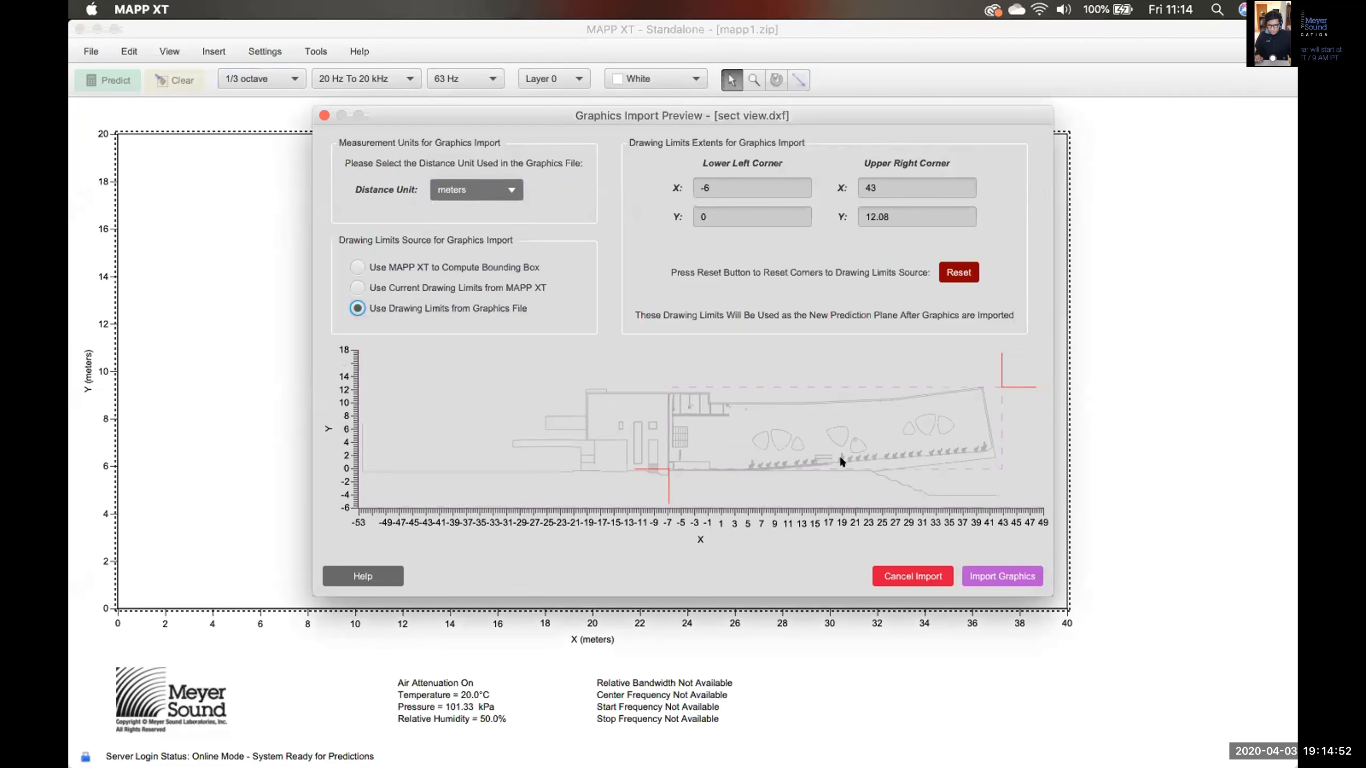
pyautogui.click(989, 568)
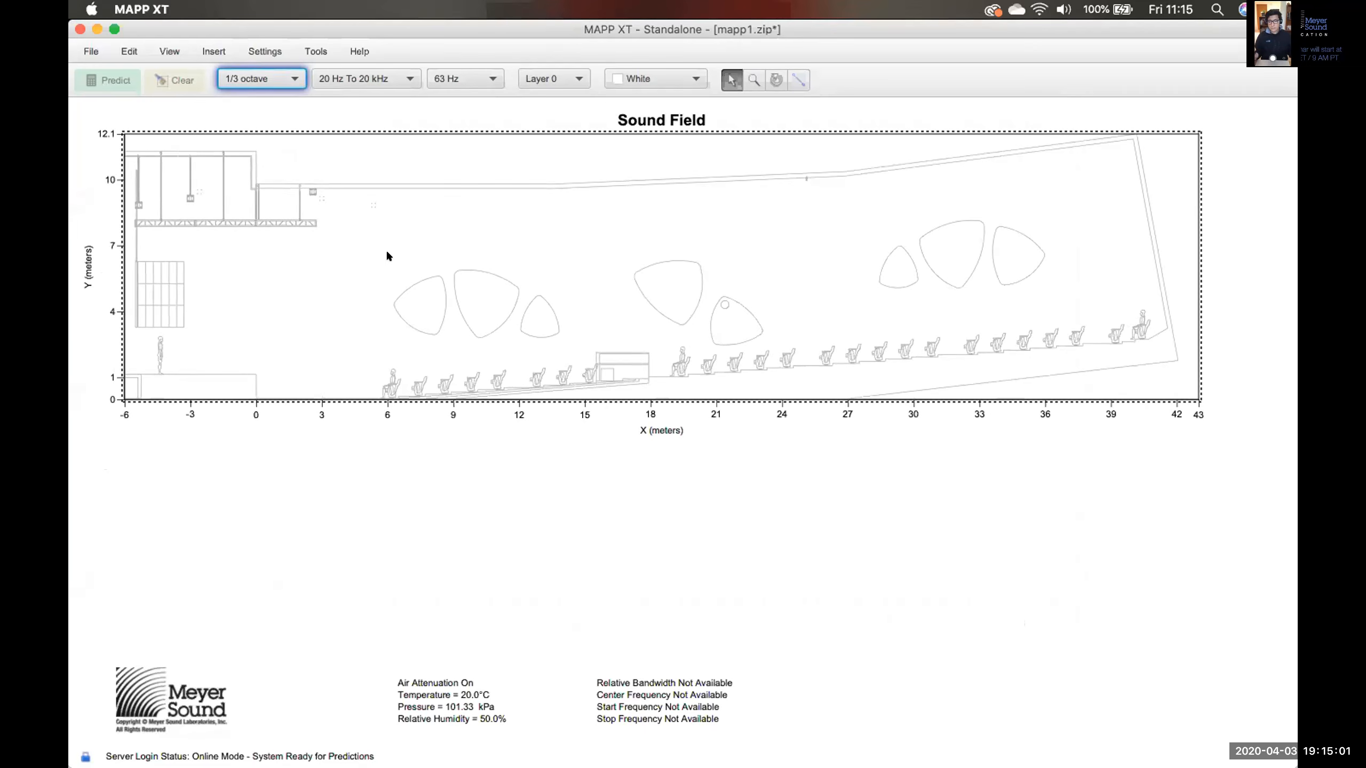
# Insert an individual ULTRA-X40 loudspeaker above the stage at about X -0.7 m, Y 6.31 m, keeping the vertical orientation and 0° rotation.
pyautogui.rightClick(240, 263)
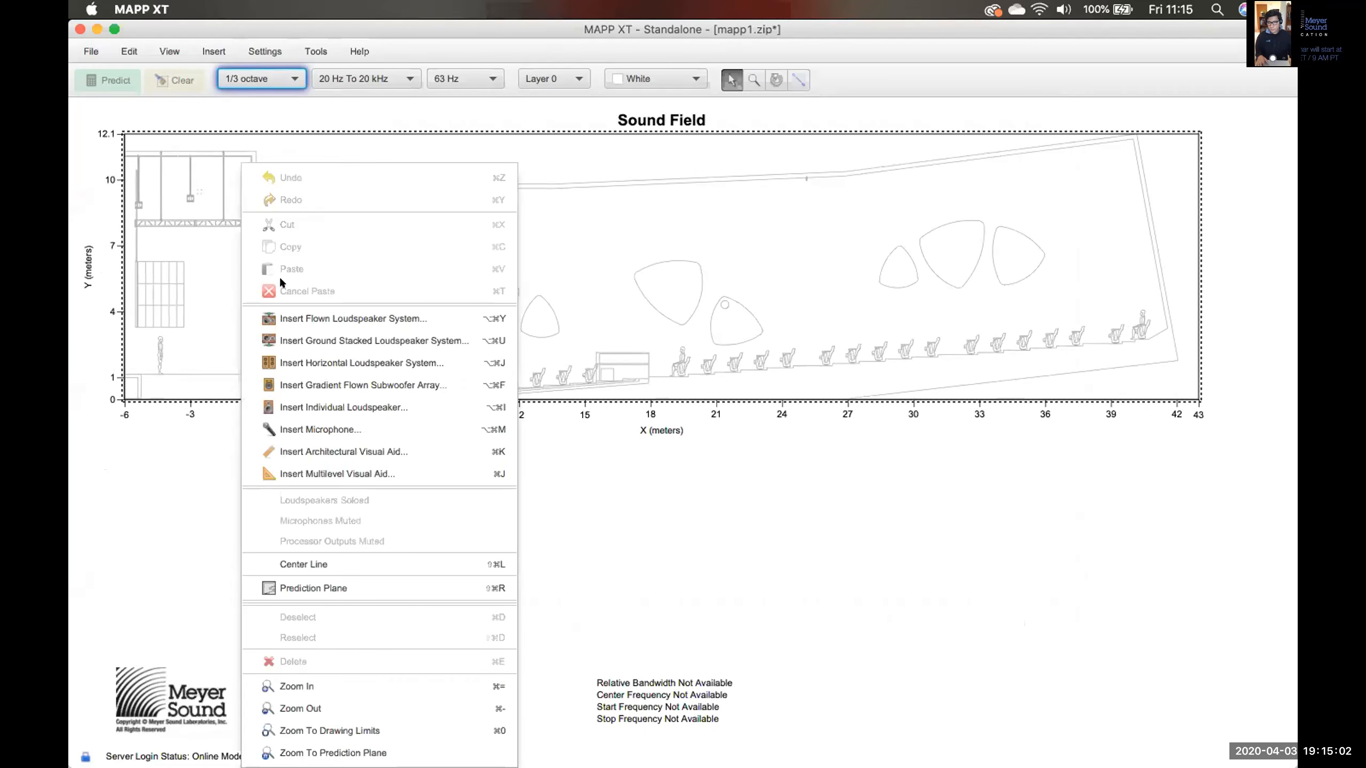
pyautogui.click(416, 402)
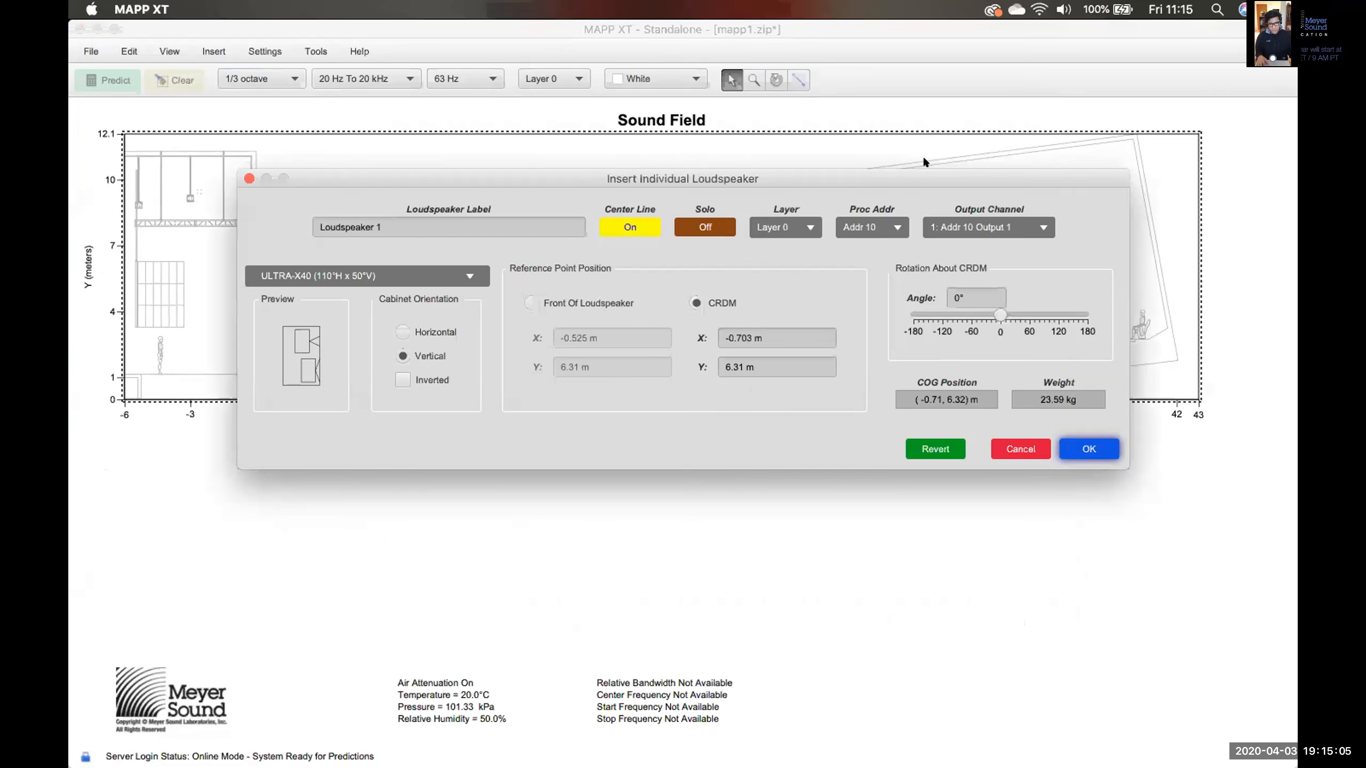
pyautogui.moveTo(747, 179); pyautogui.dragTo(586, 184)
pyautogui.click(906, 447)
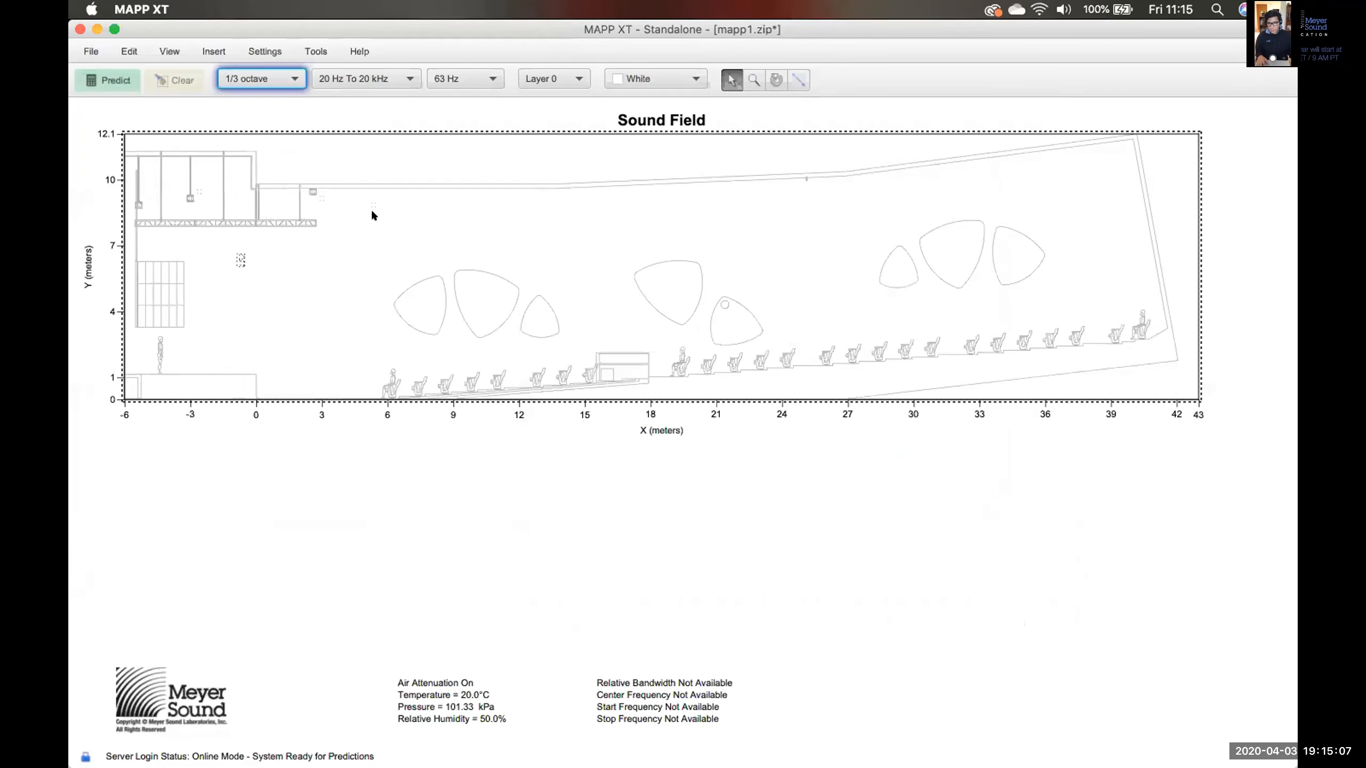
# Predict the loudspeaker's sound field over the section at 63 Hz and at 4 kHz.
pyautogui.press('super+p')
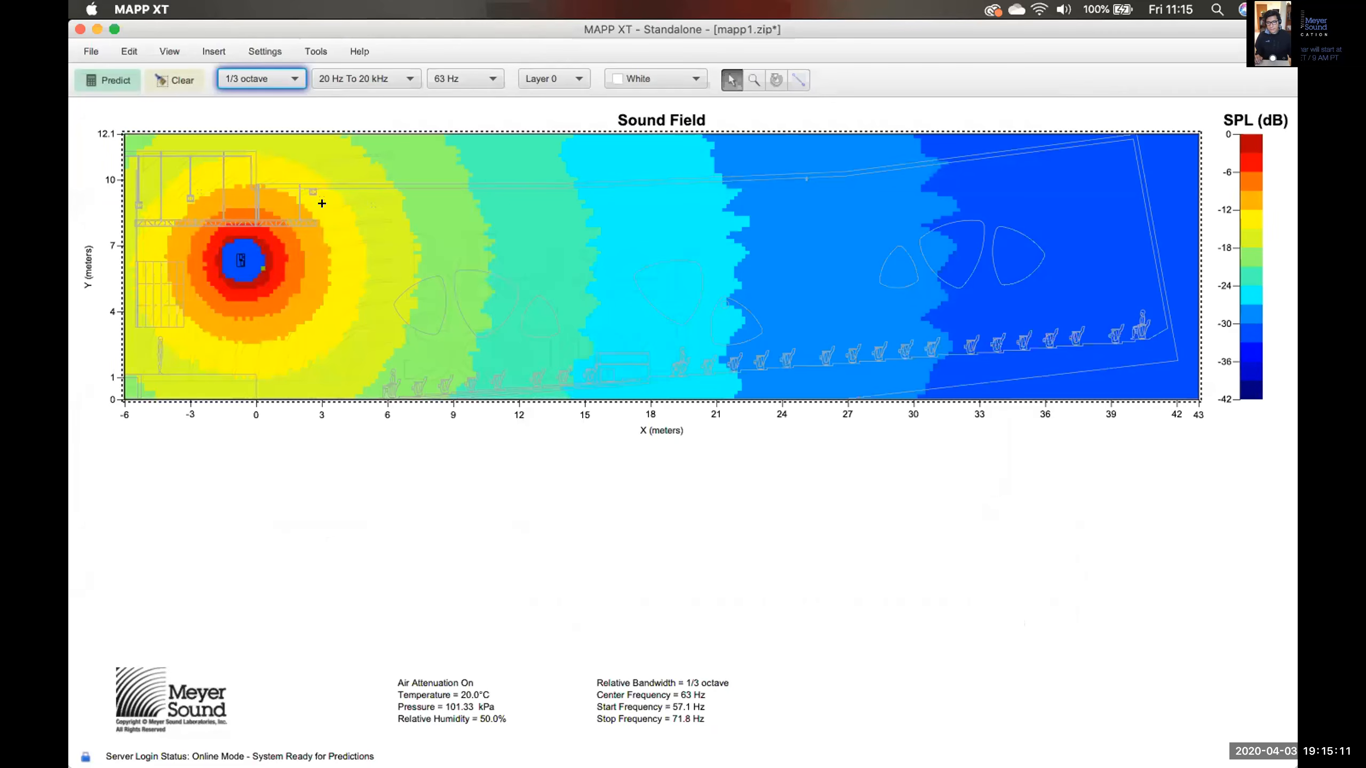
pyautogui.click(465, 79)
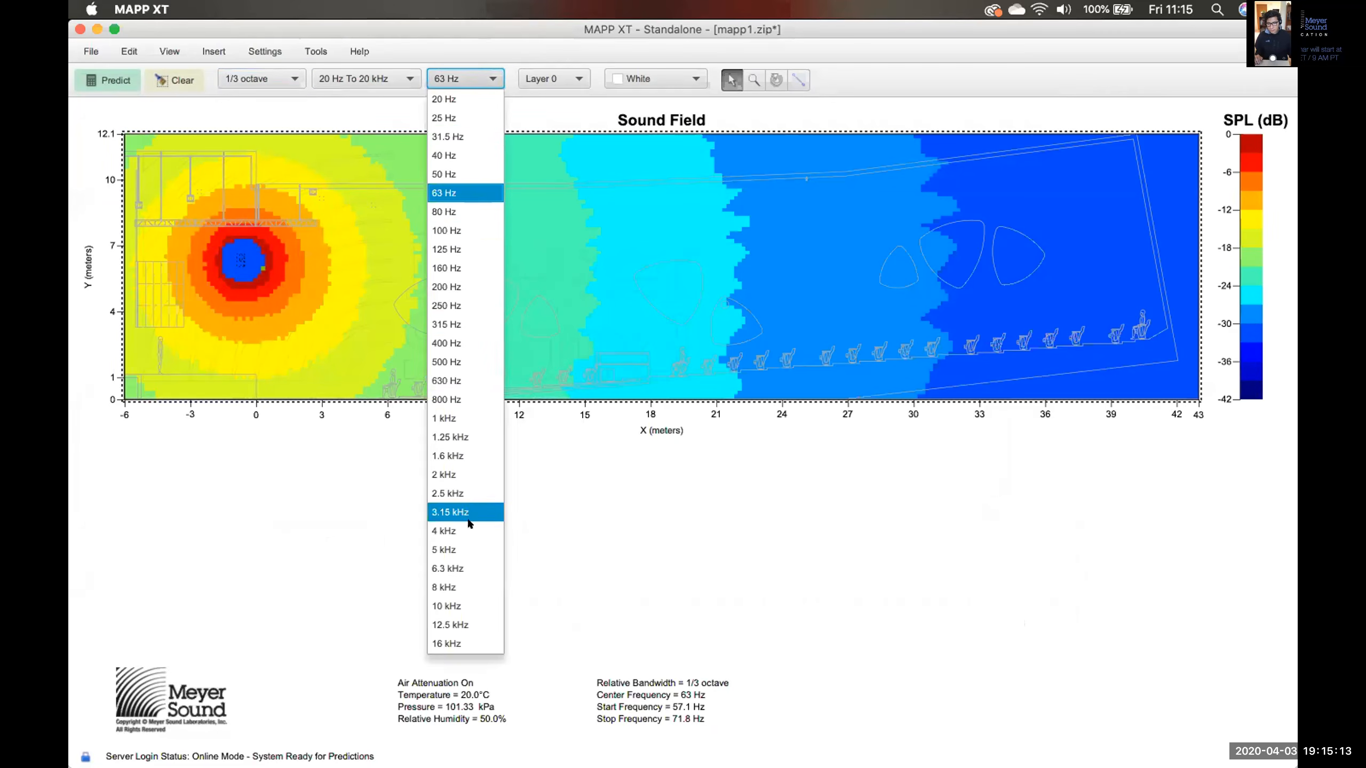
pyautogui.click(467, 525)
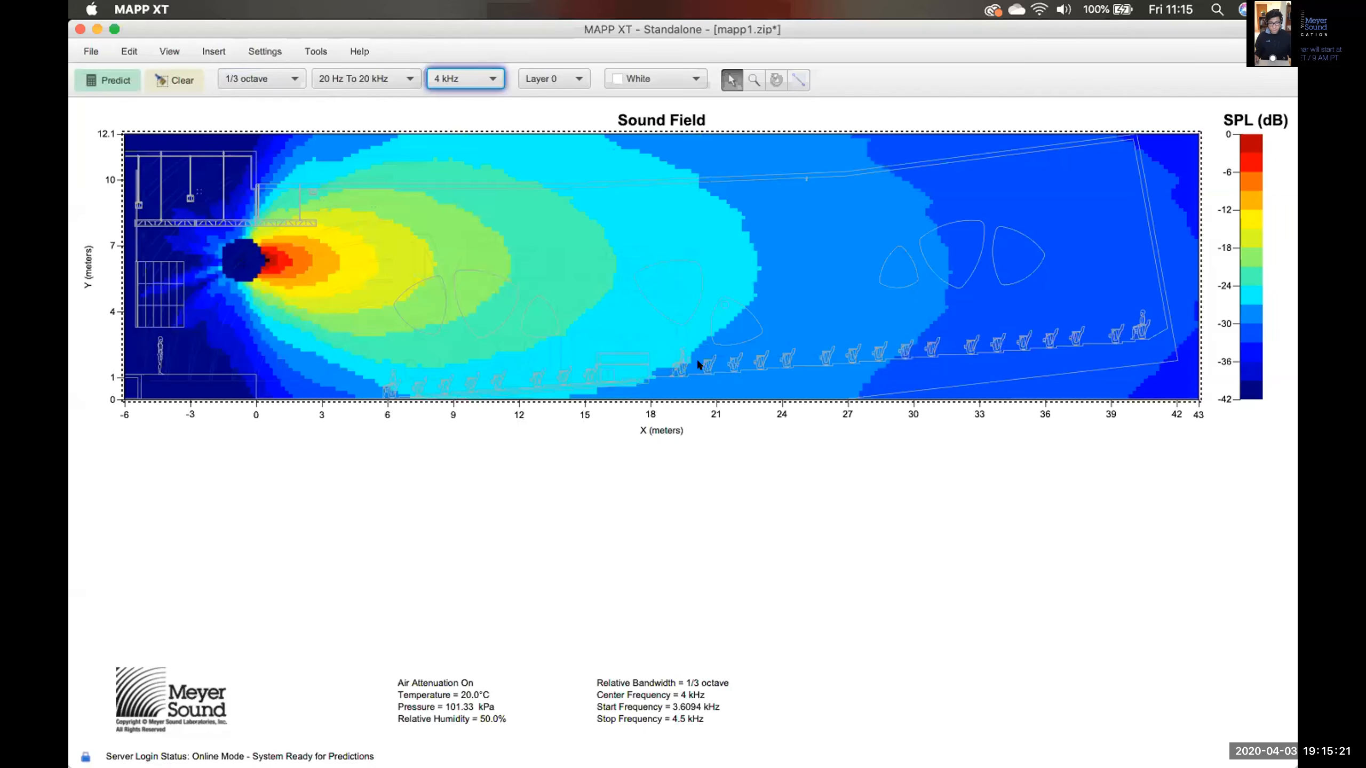
pyautogui.click(1126, 746)
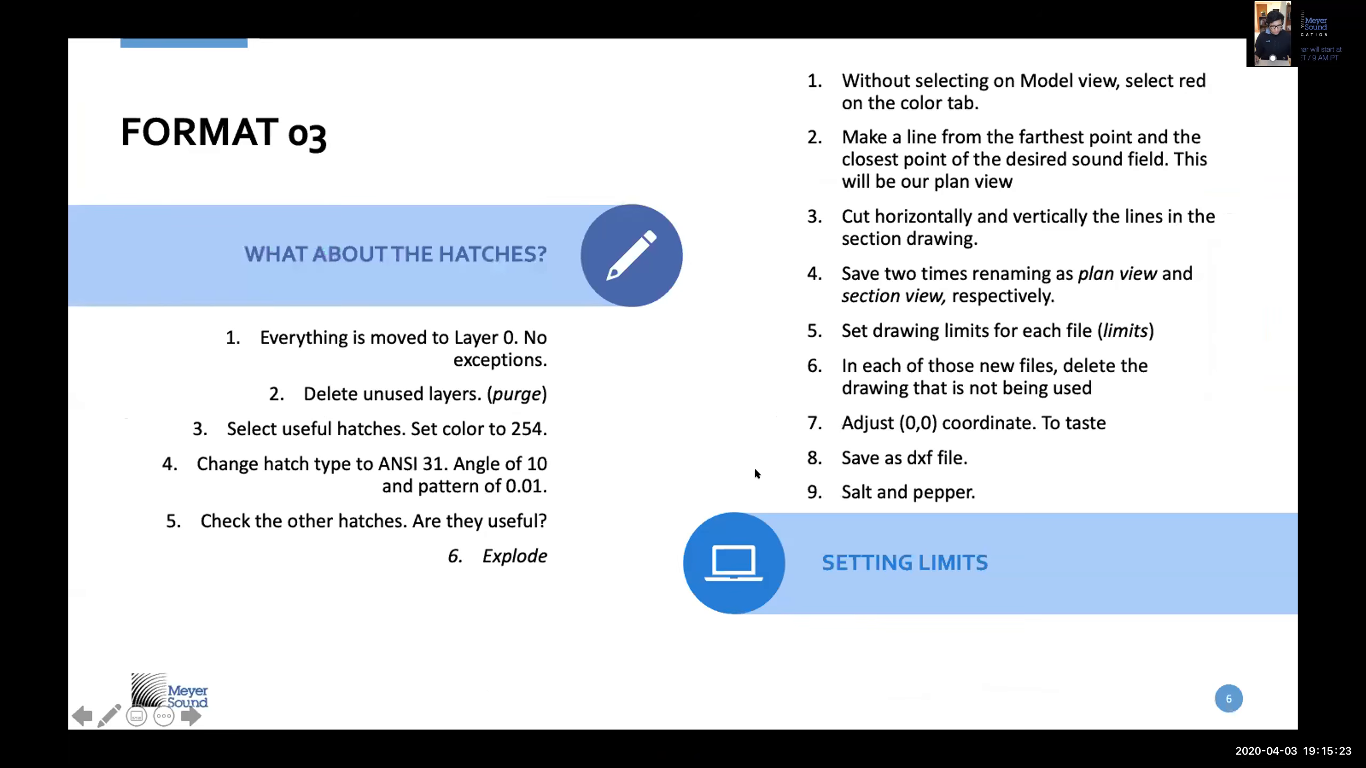
pyautogui.click(754, 474)
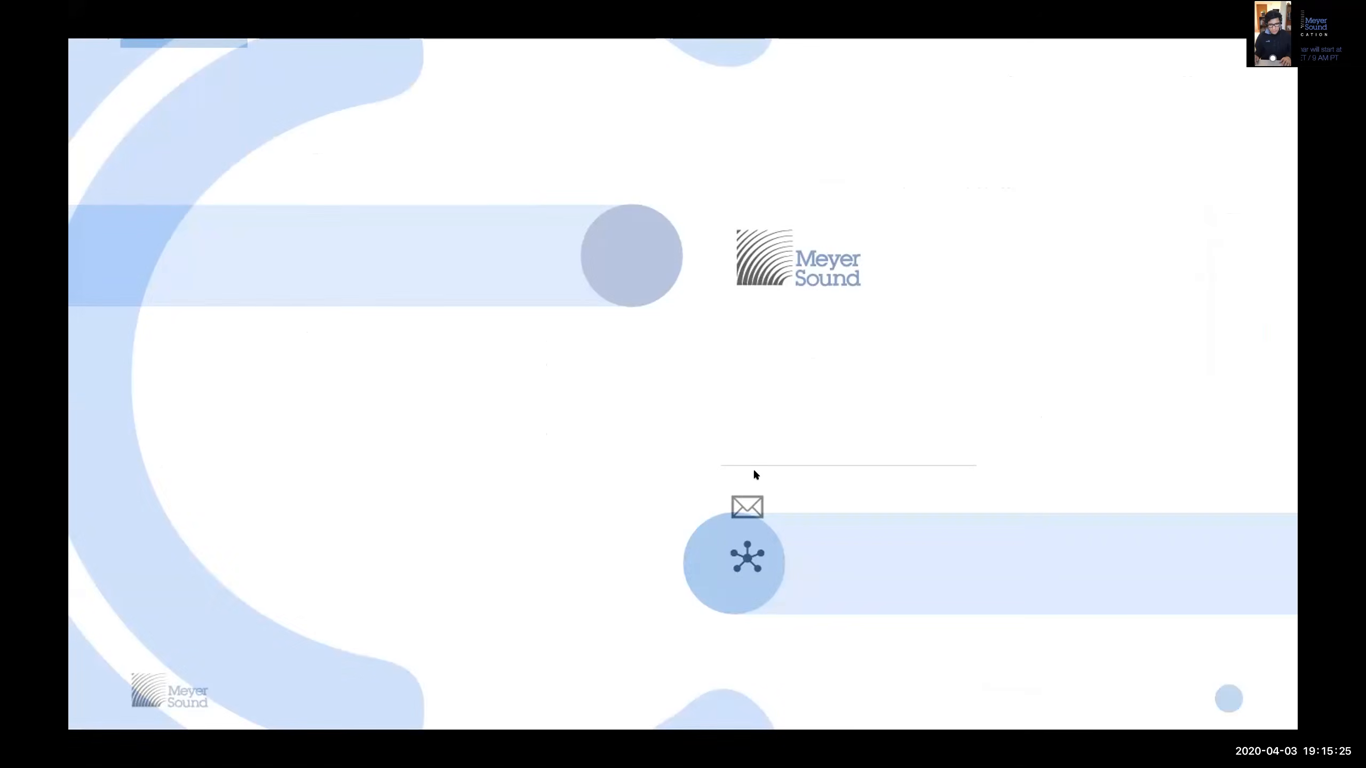